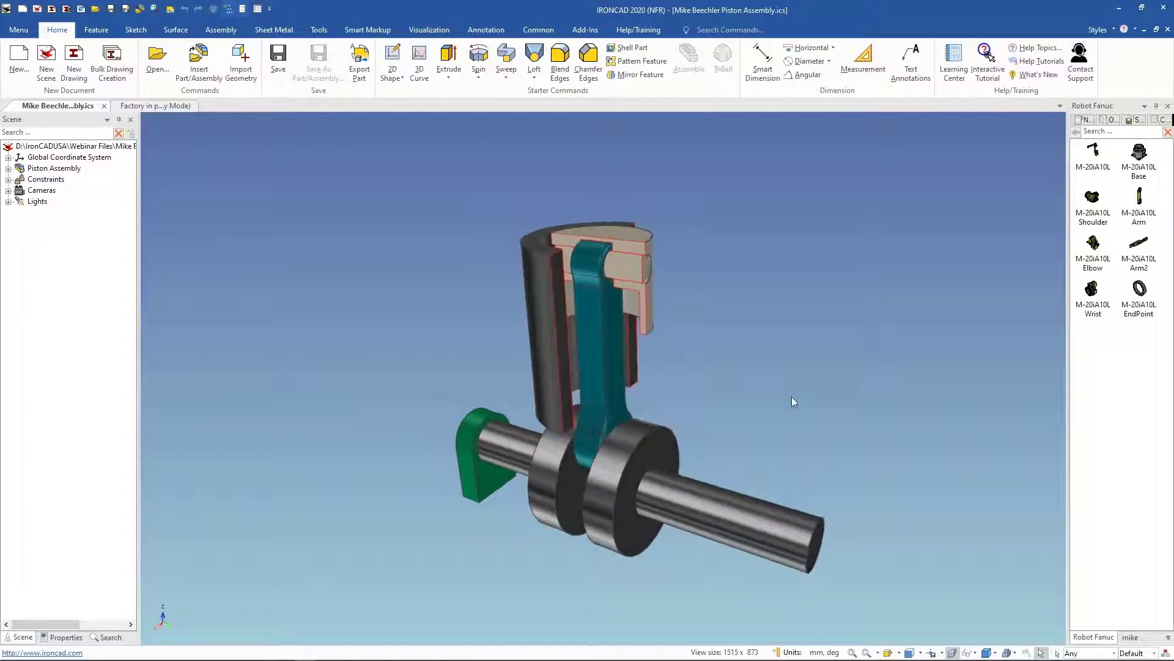
Step: Open the mike catalog, play the piston assembly's animation, then switch animation off
left_click(1131, 636)
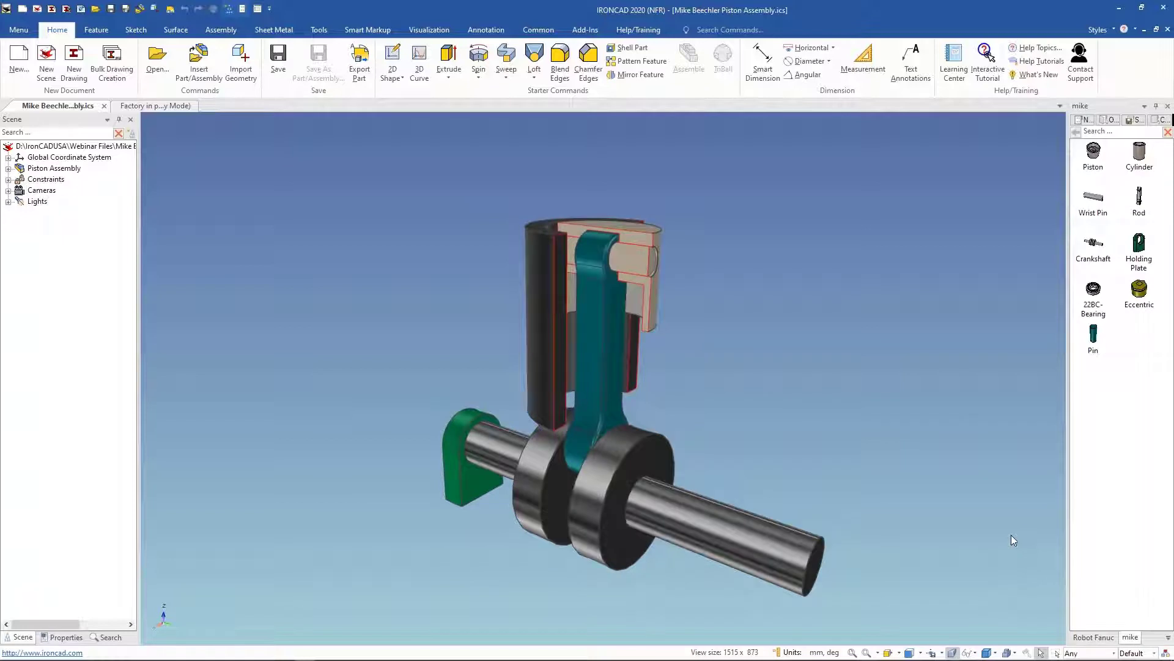
left_click(420, 35)
left_click(408, 48)
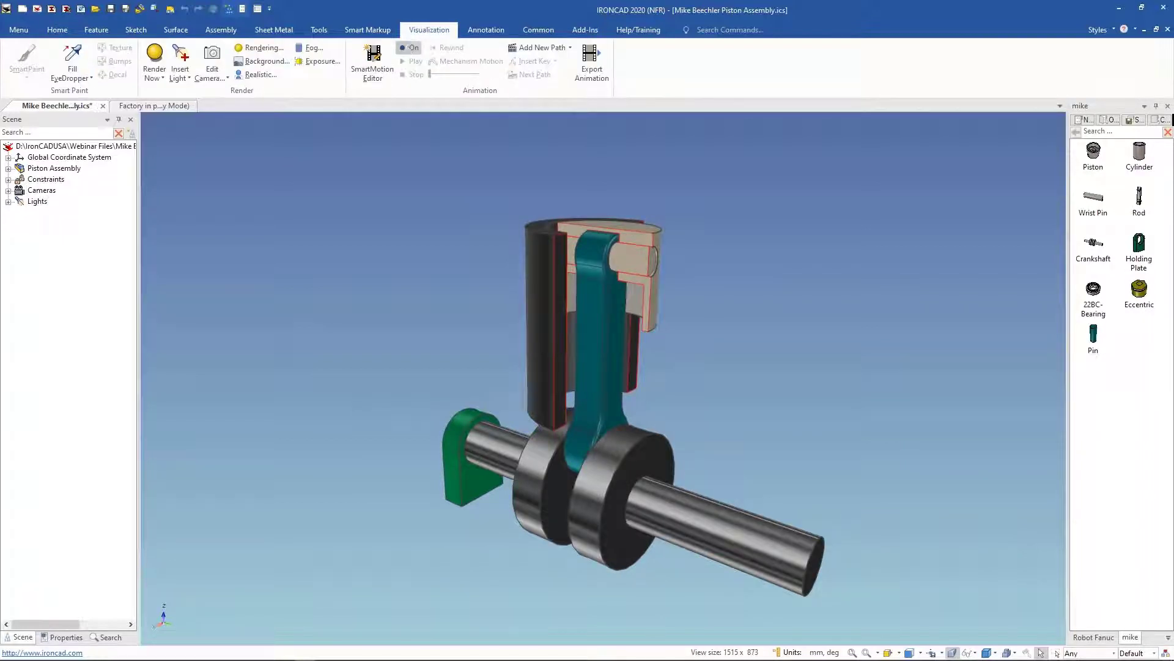
left_click(415, 62)
left_click(415, 62)
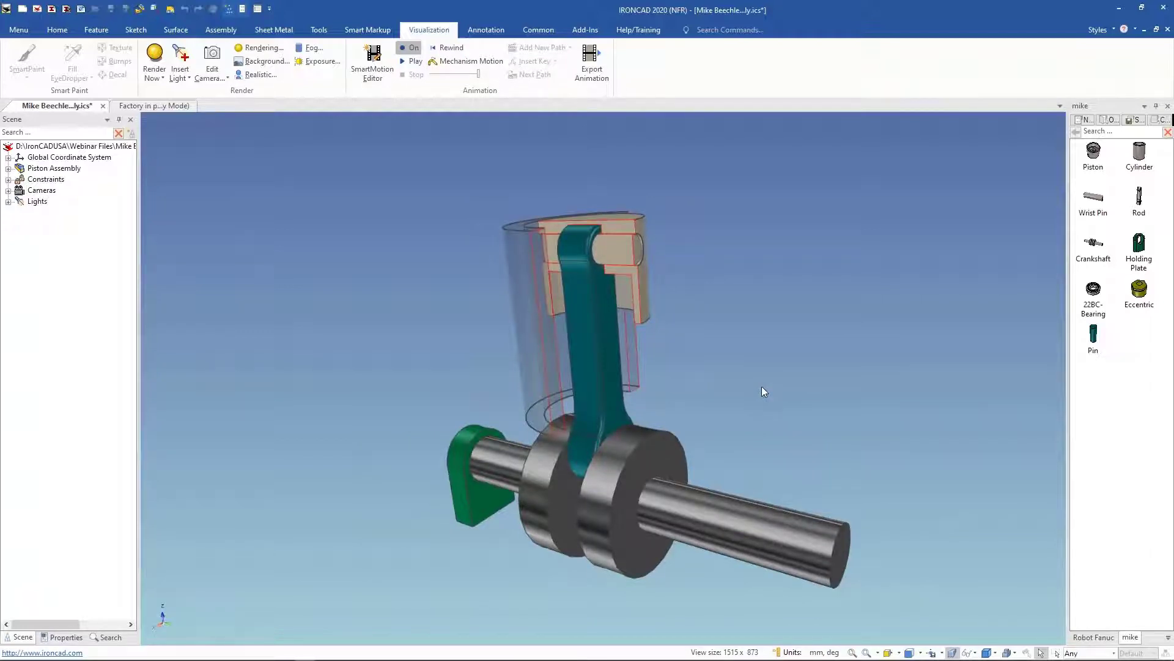
left_click(410, 47)
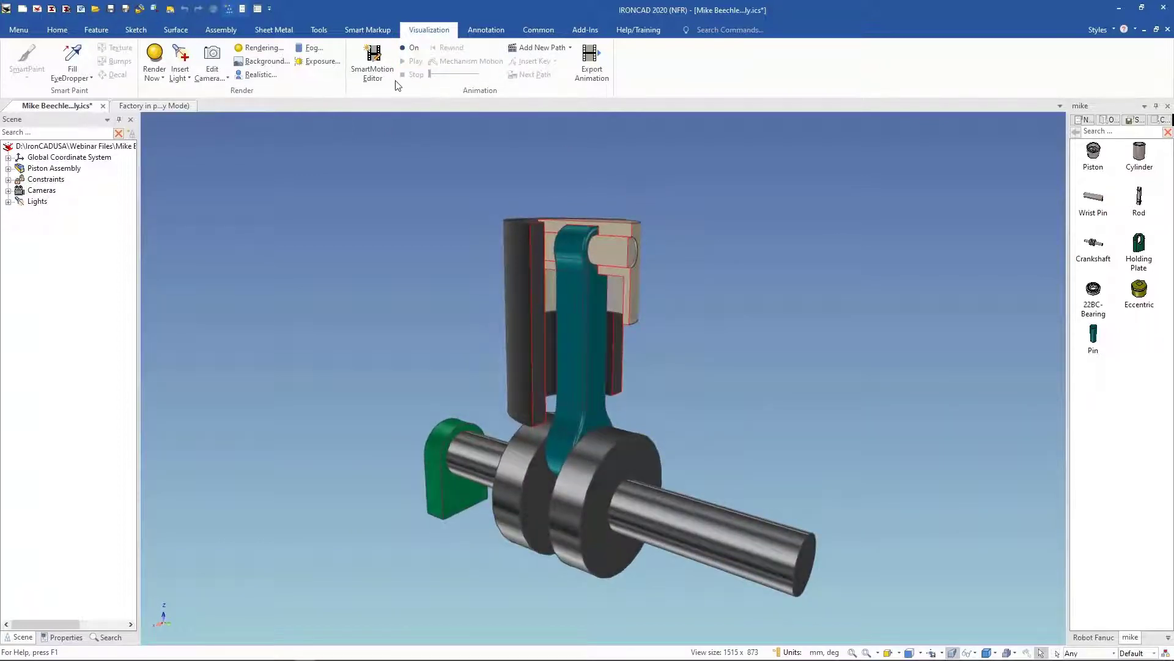
Step: Test the motion in Mechanism Mode by disabling collision detection and dragging the rod, then leave the mode
left_click(224, 36)
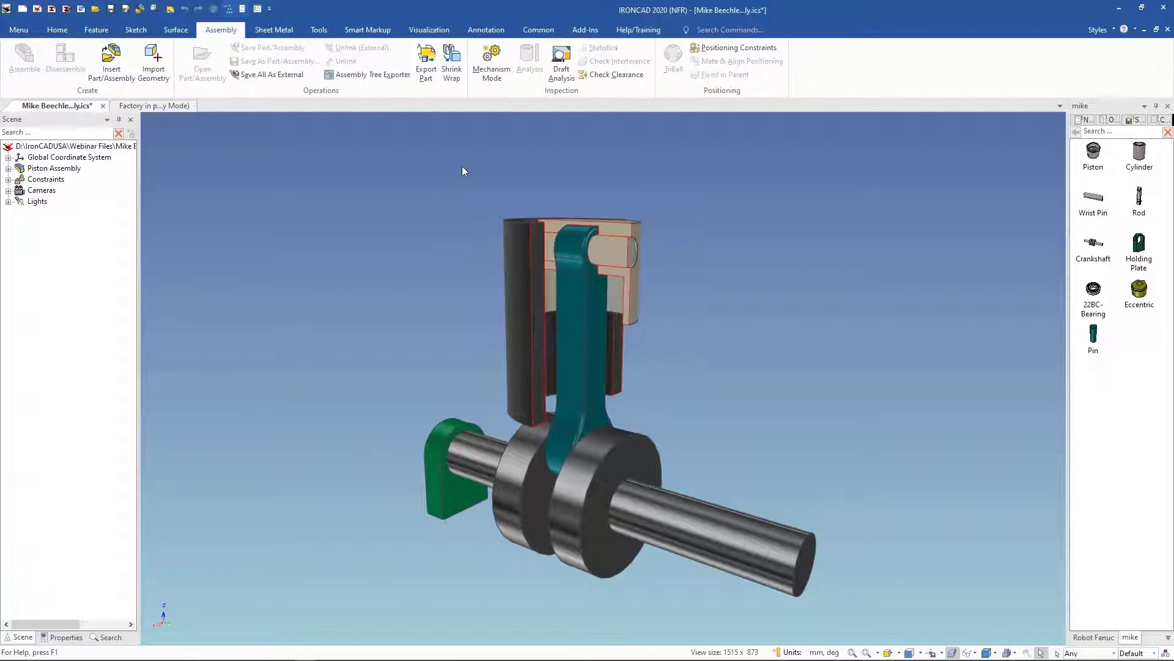
left_click(491, 61)
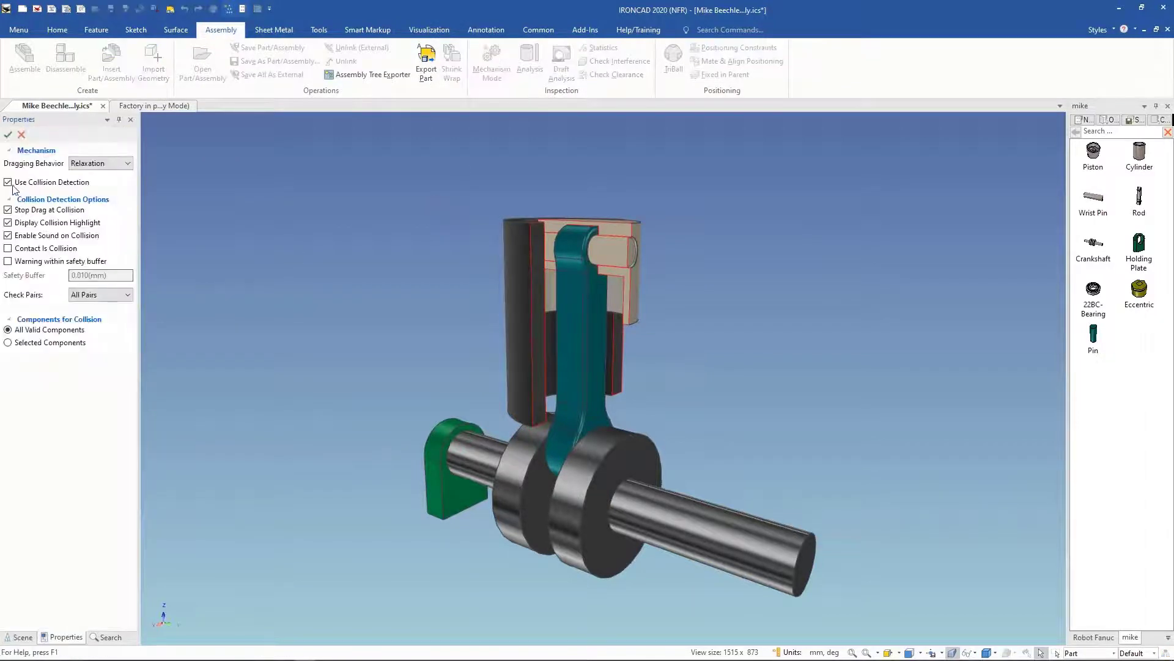
left_click(8, 182)
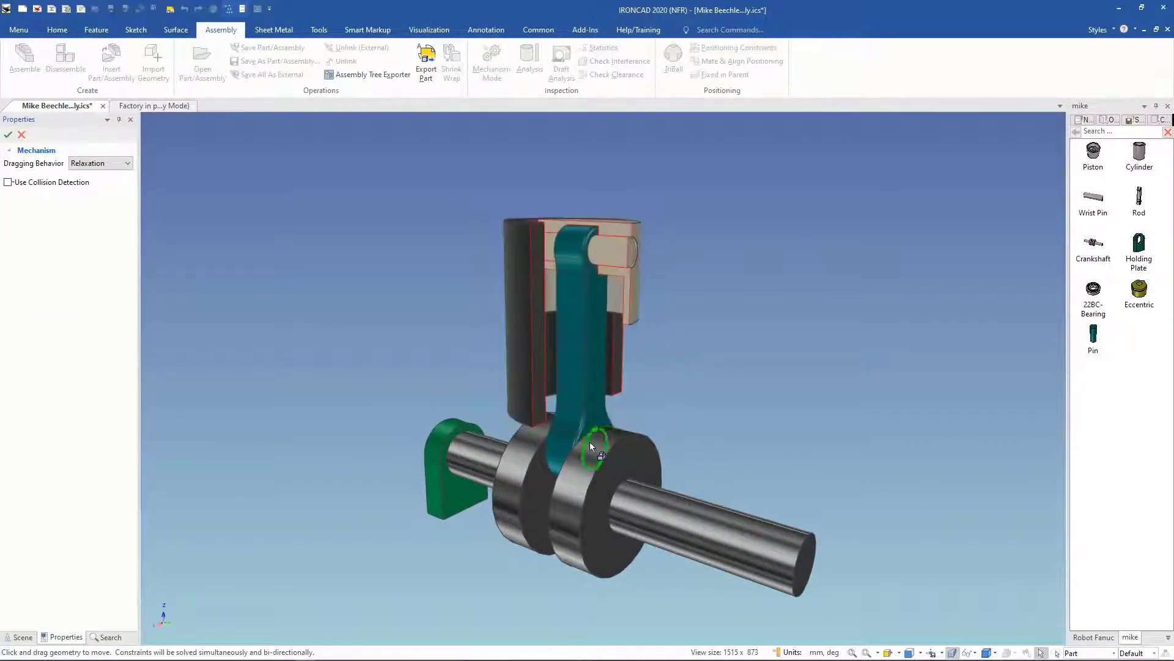
left_click_drag(585, 458, 578, 520)
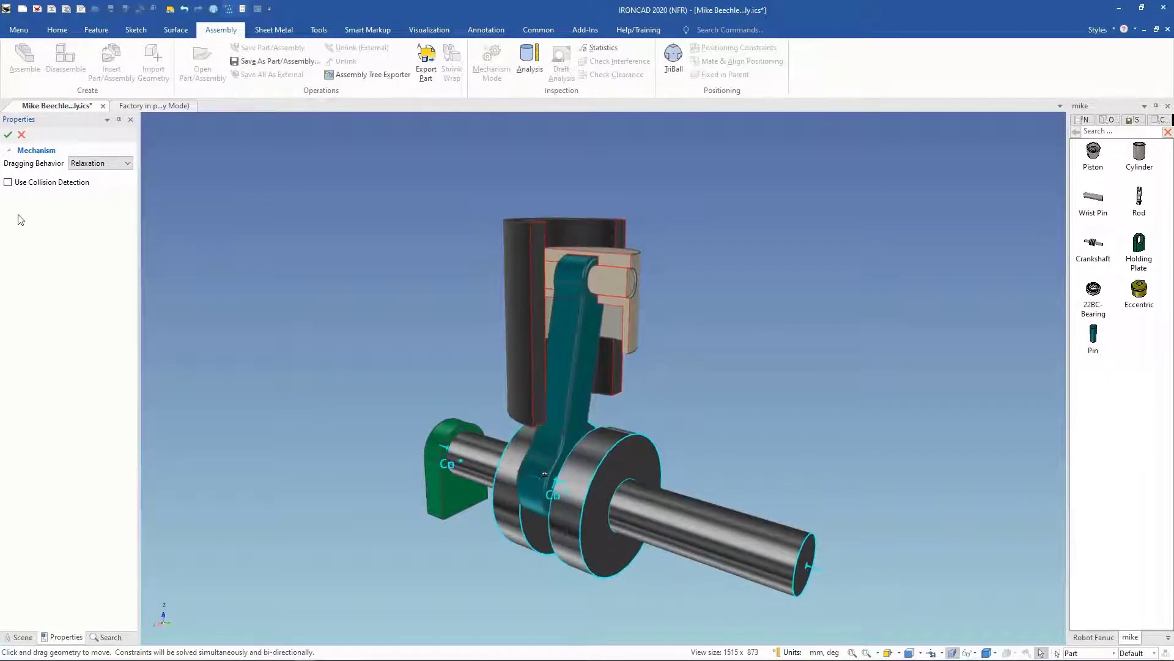
left_click(22, 134)
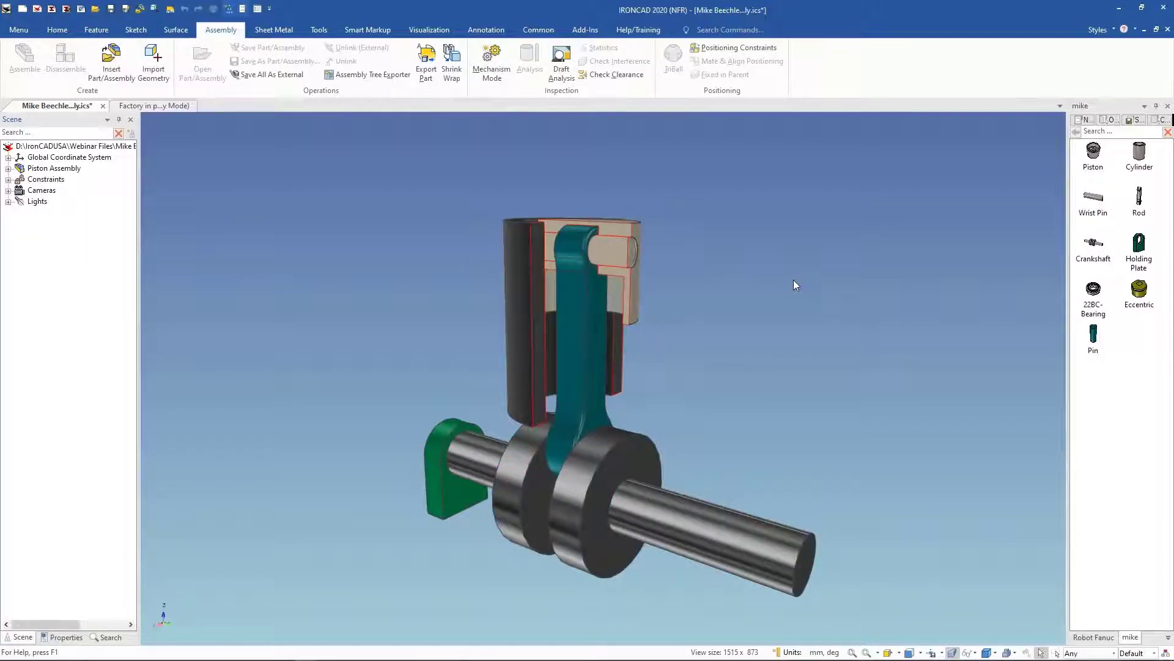
Step: Switch to the PowerPoint presentation, highlight the first bullet on the Drag & Drop Layout Design slide, and return
scroll(794, 280, "down", 3)
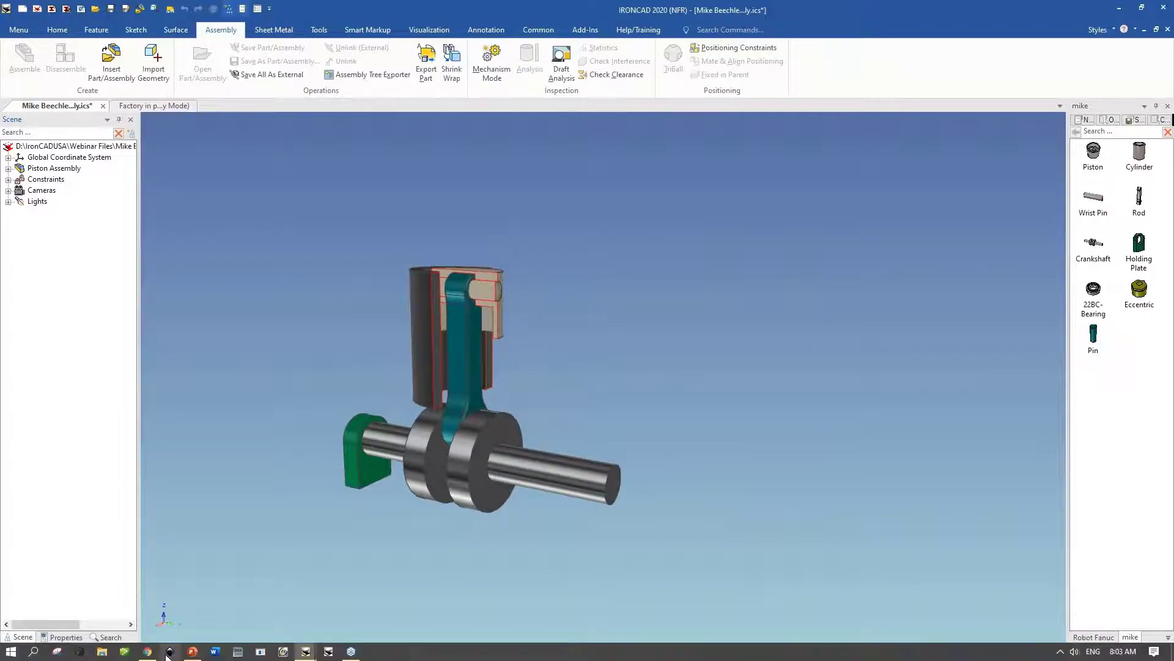
left_click(192, 652)
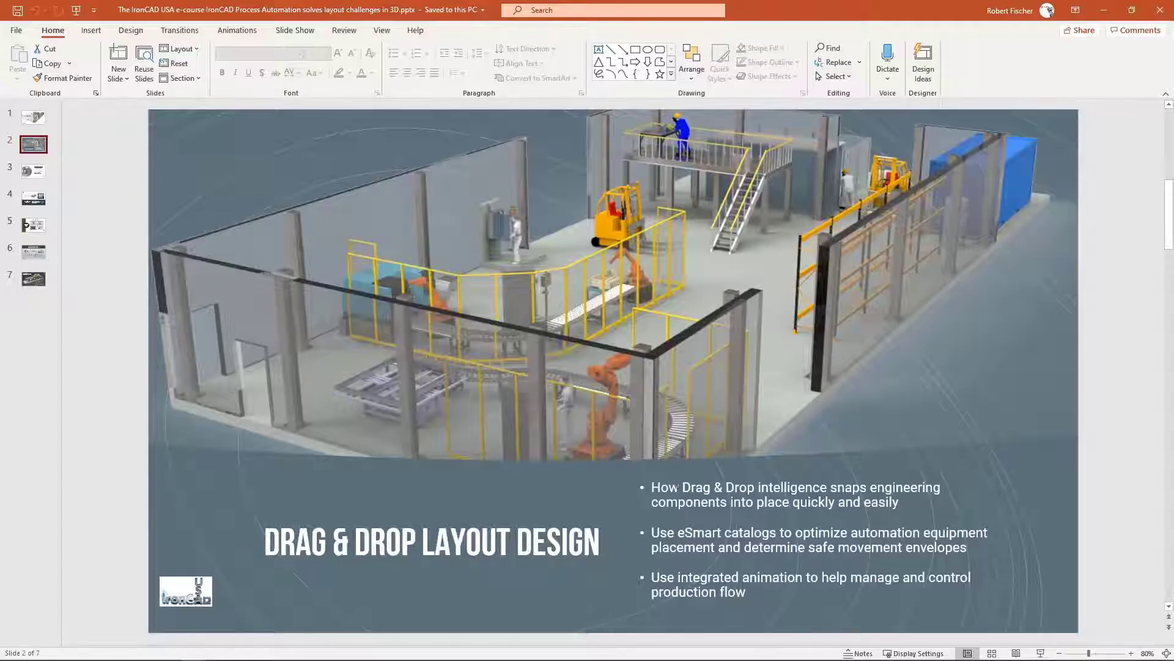
left_click_drag(651, 488, 902, 507)
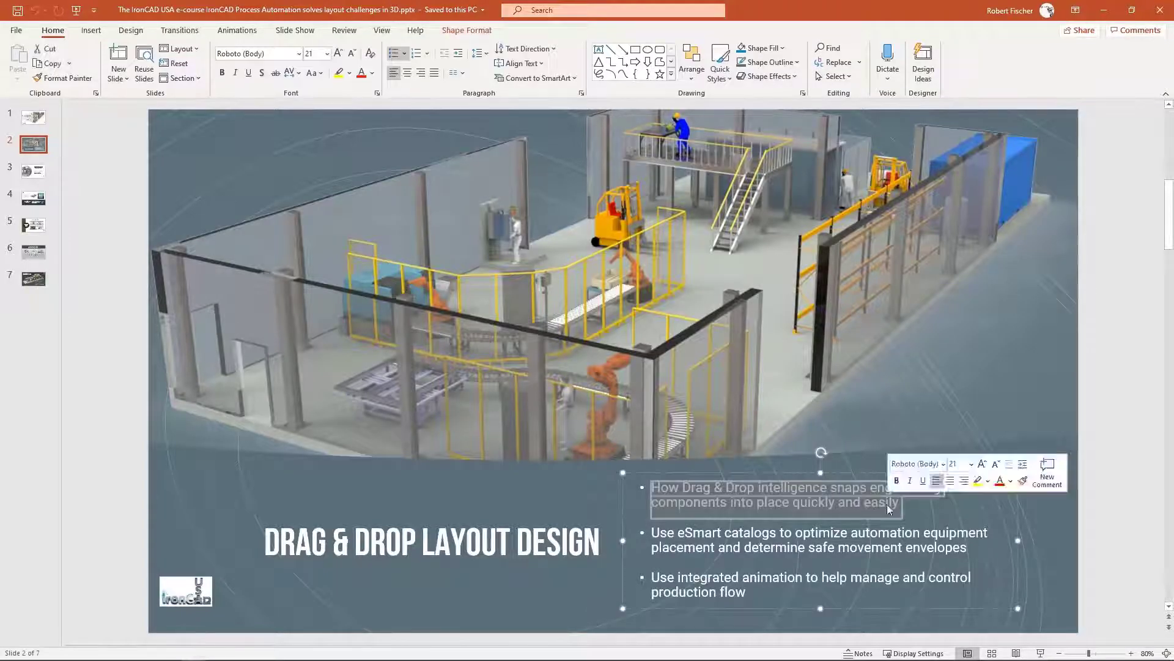
mouse_move(330, 657)
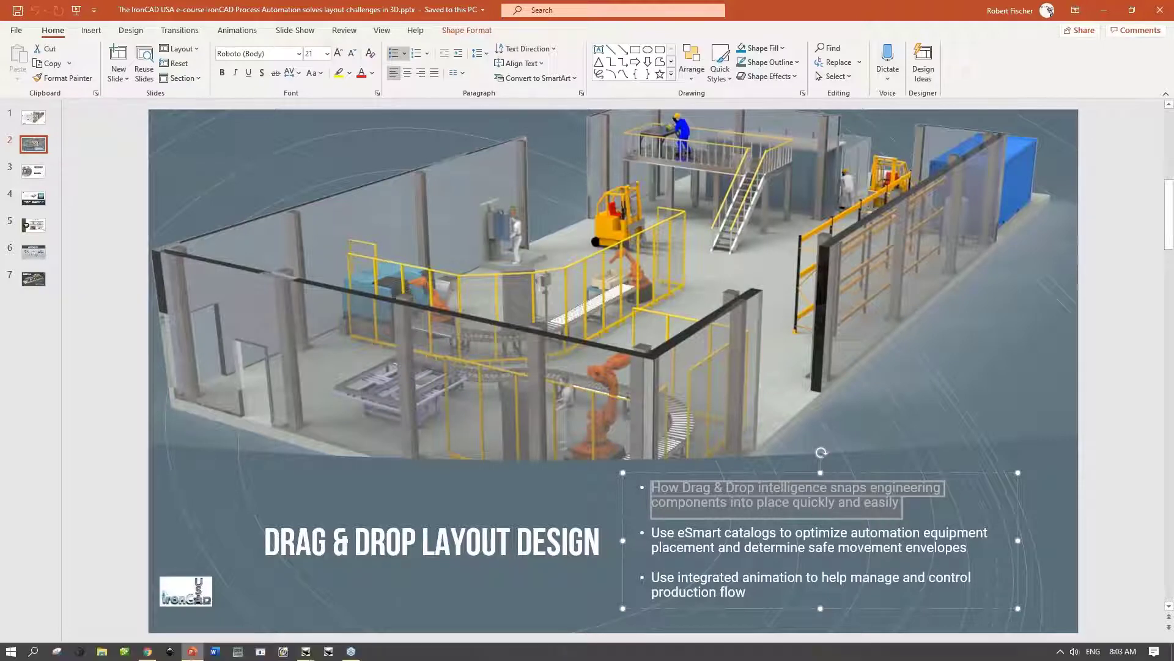
left_click(223, 597)
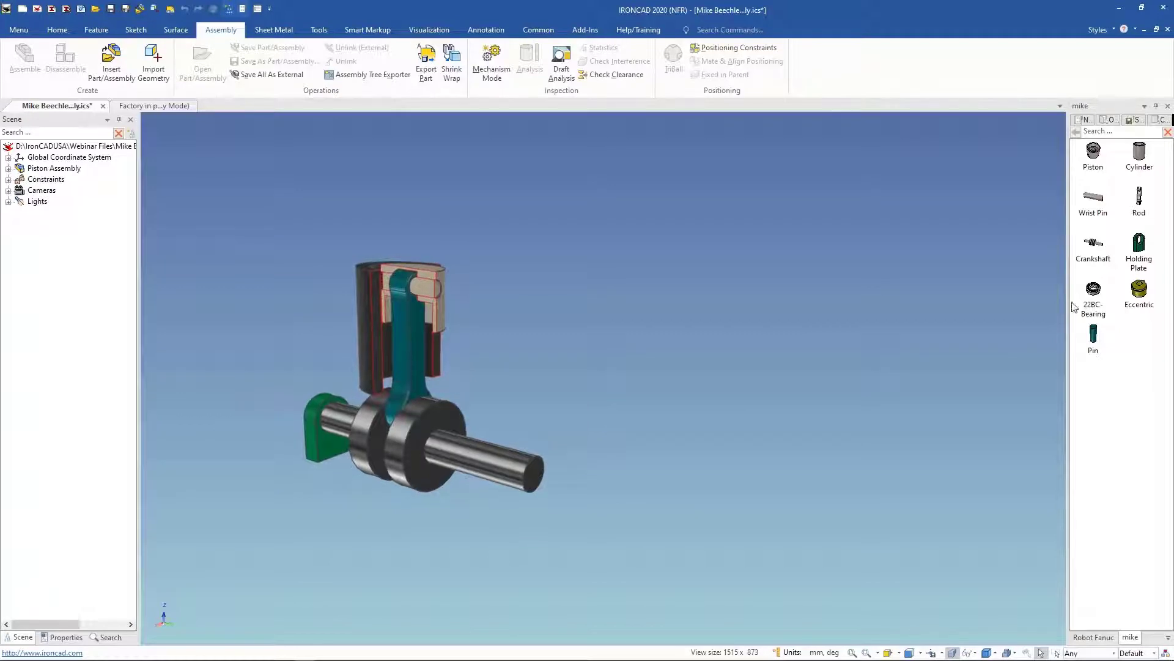
Step: Drop a Holding Plate from the catalog into the scene beside the piston assembly and align the view to its face
left_click_drag(1139, 243, 664, 477)
middle_click_drag(877, 346, 843, 383)
key("F10")
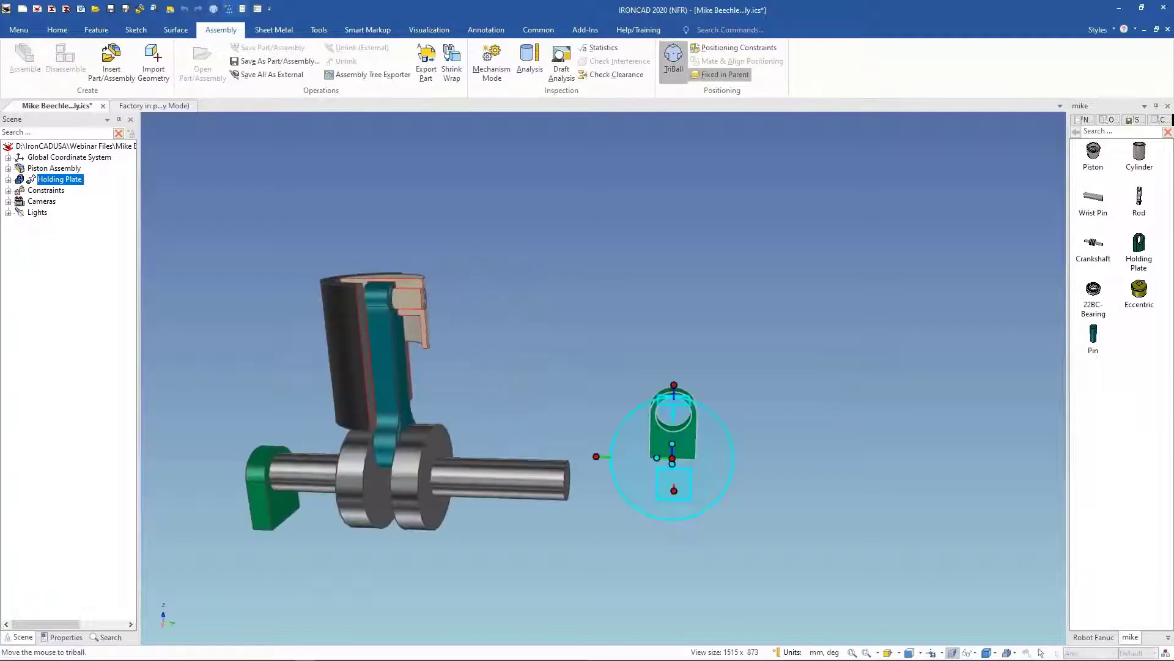
key("F7")
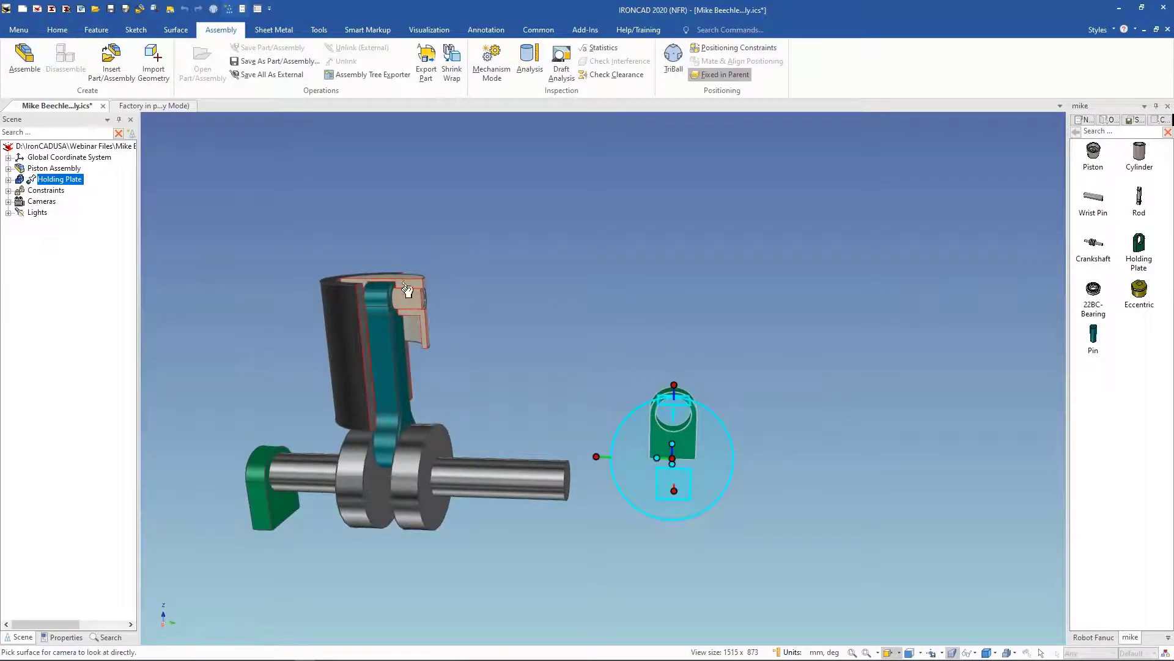
left_click(401, 277)
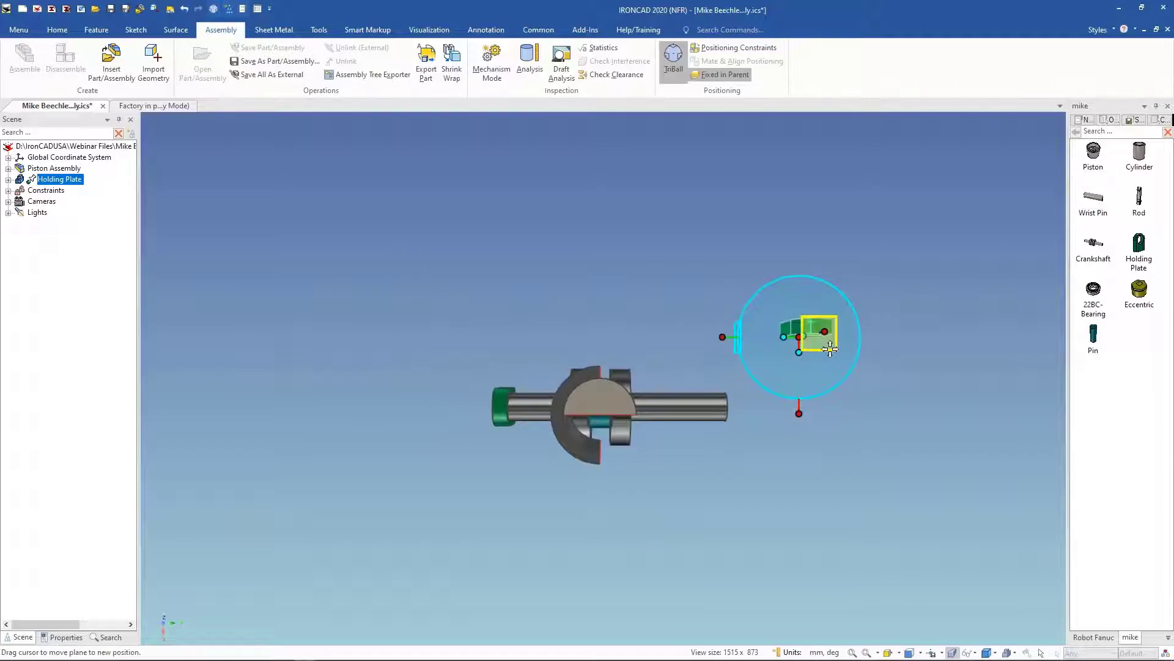
Step: Turn off Fixed in Parent for the Holding Plate and reposition it with the TriBall
right_click(44, 182)
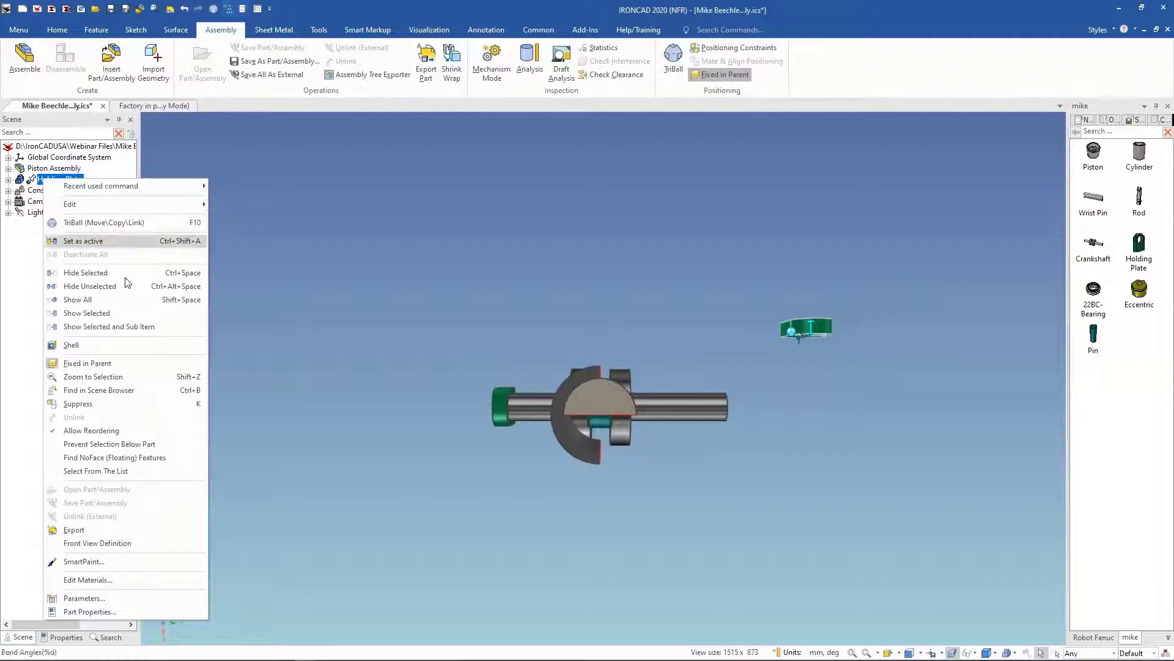
left_click(87, 363)
key("F10")
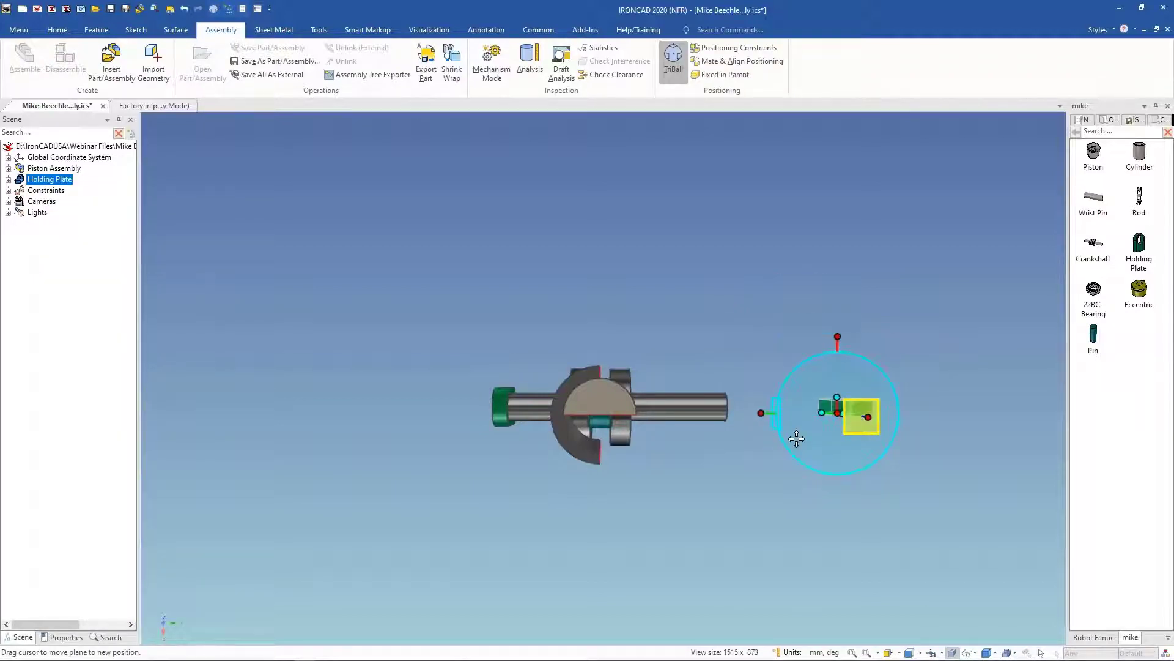
middle_click_drag(699, 464, 697, 386)
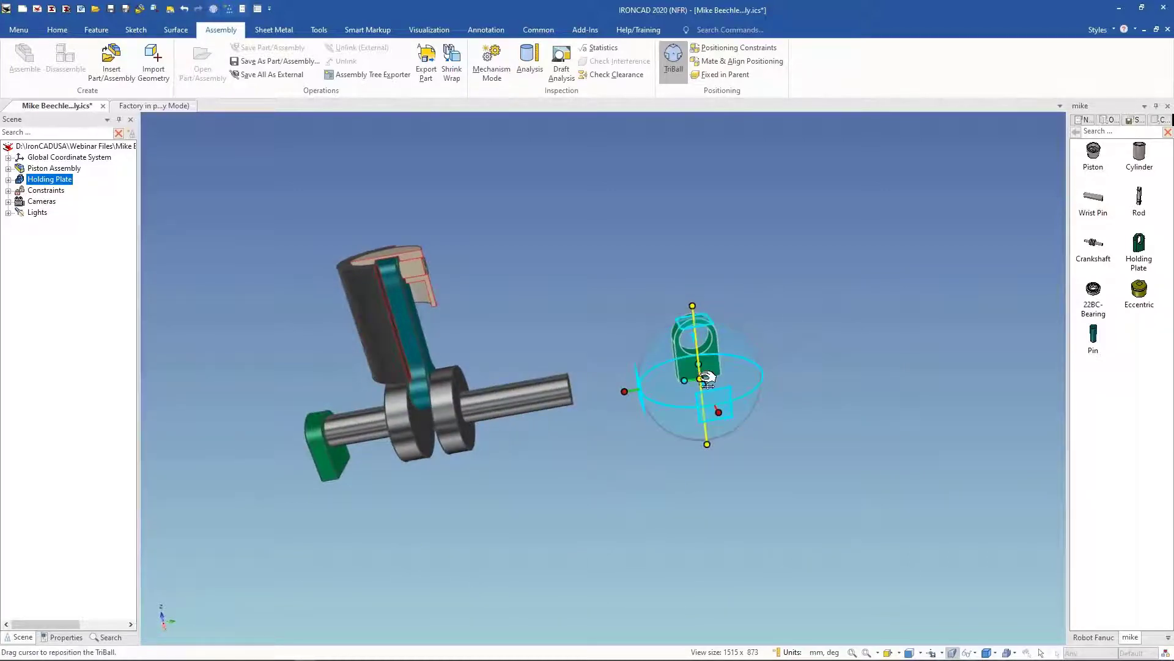
left_click_drag(701, 378, 338, 479)
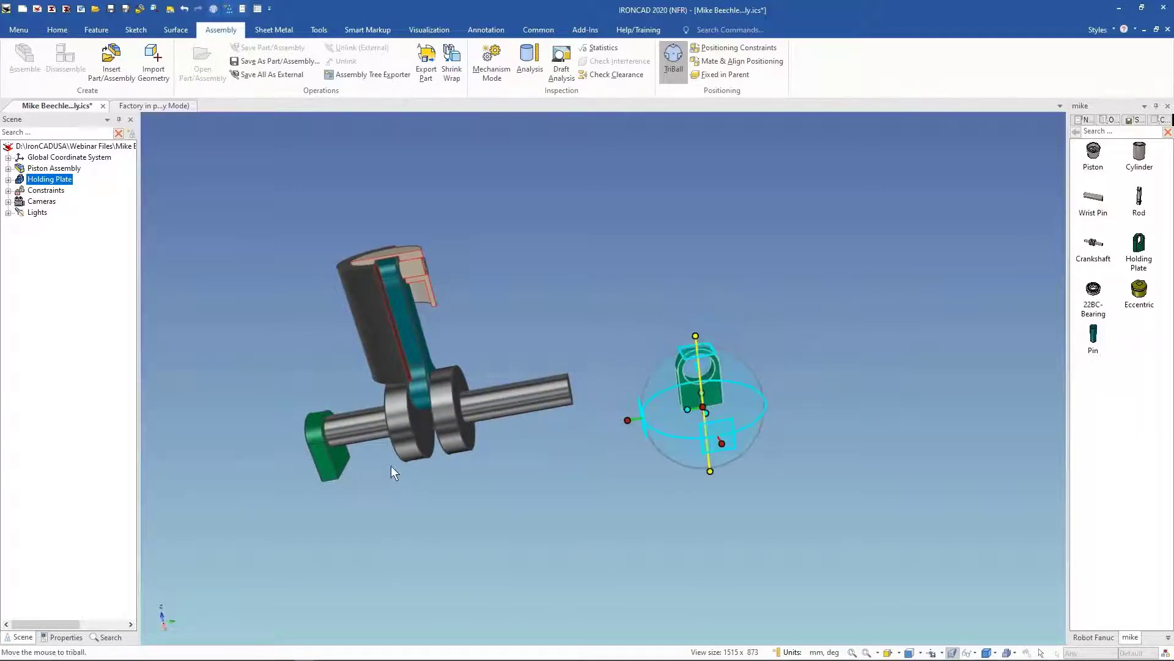
middle_click_drag(851, 343, 986, 284)
key("F10")
left_click(824, 366)
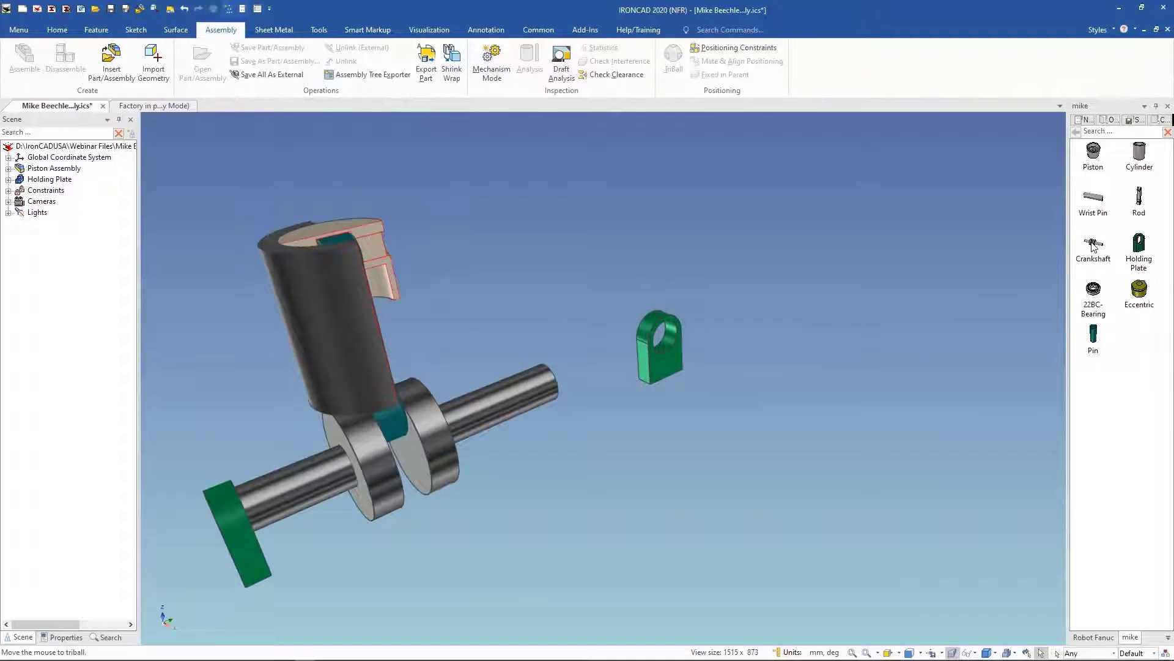
Step: Drop the Crankshaft onto the Holding Plate and pick the third connector pair to orient it
middle_click_drag(869, 294, 905, 309)
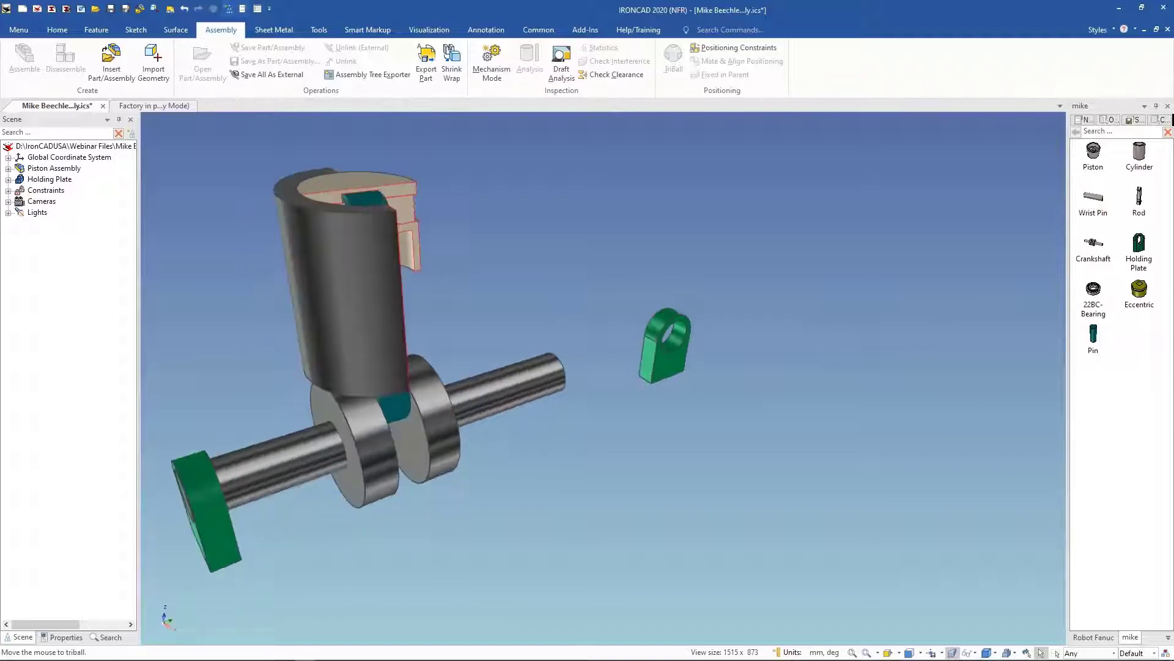
left_click_drag(667, 367, 667, 368)
left_click_drag(806, 280, 925, 205)
left_click(875, 286)
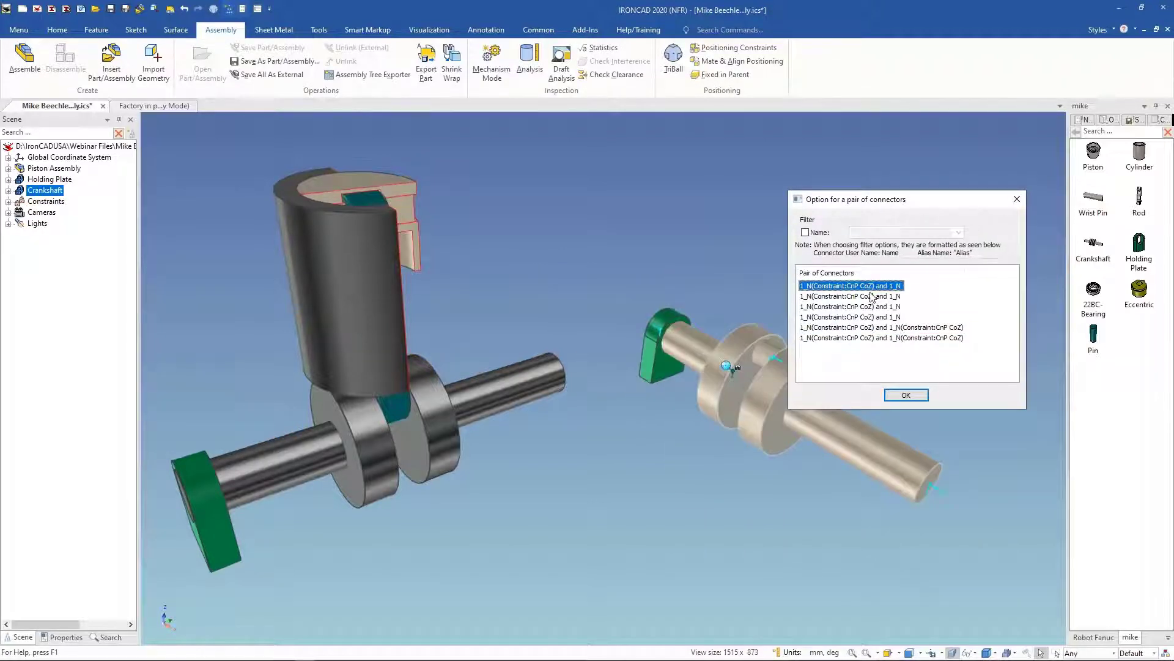
left_click(872, 297)
left_click(870, 307)
left_click(866, 317)
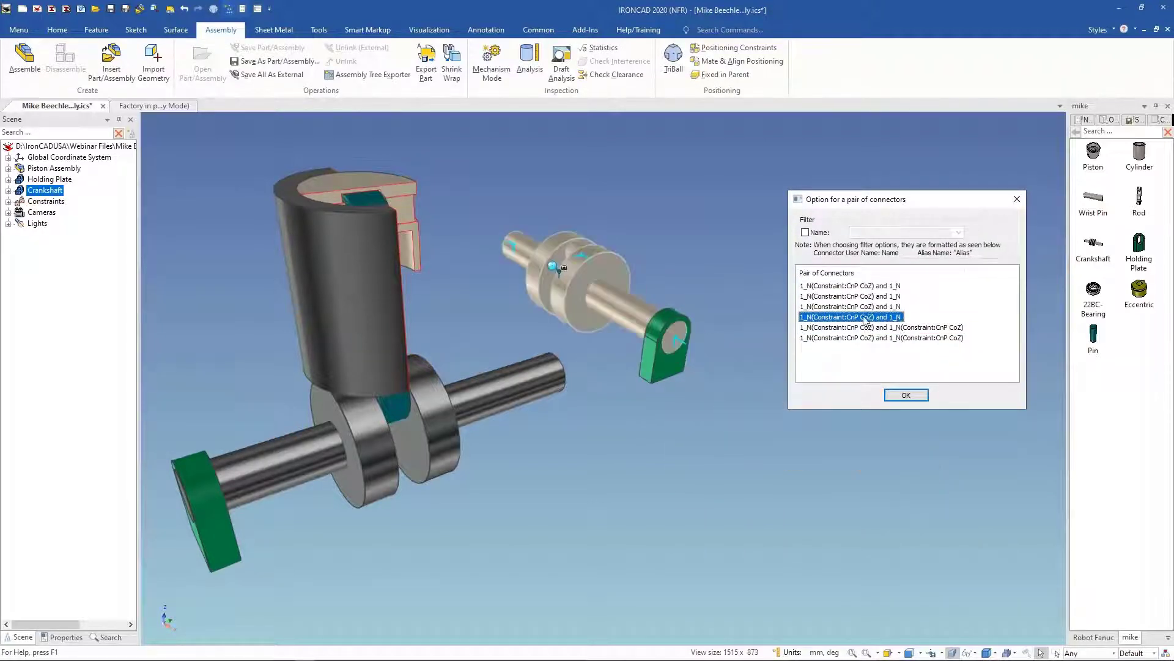
left_click(871, 297)
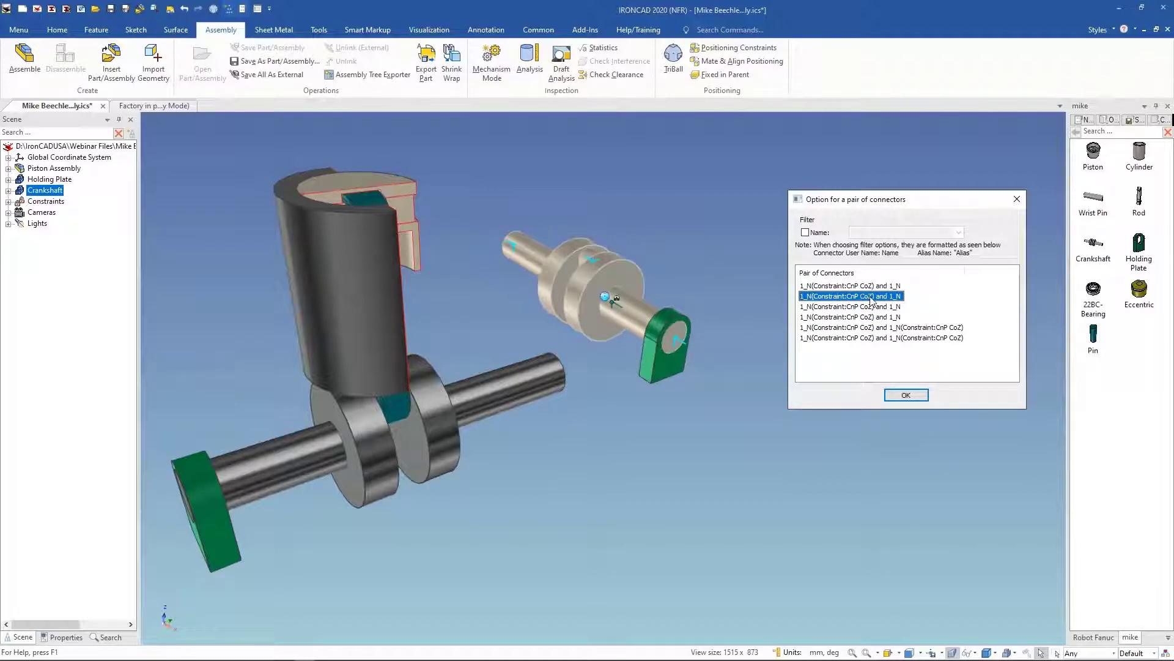
left_click(872, 307)
left_click(906, 396)
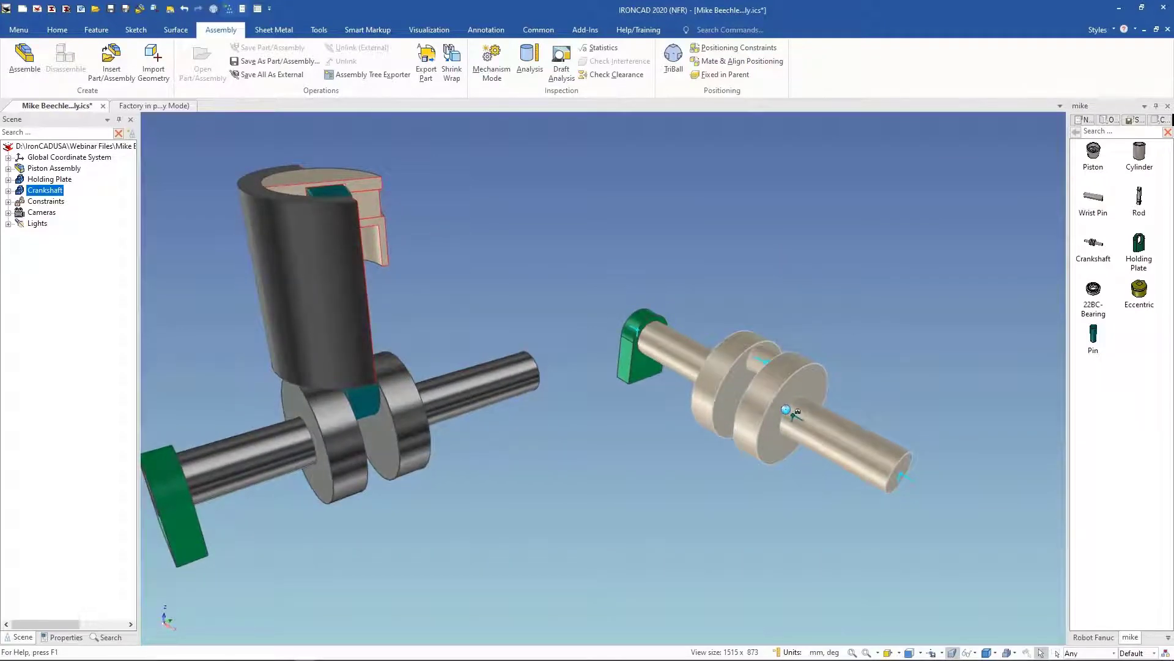
Step: Drop the Rod from the catalog onto the new crankshaft's crank pin
middle_click_drag(963, 269, 872, 313)
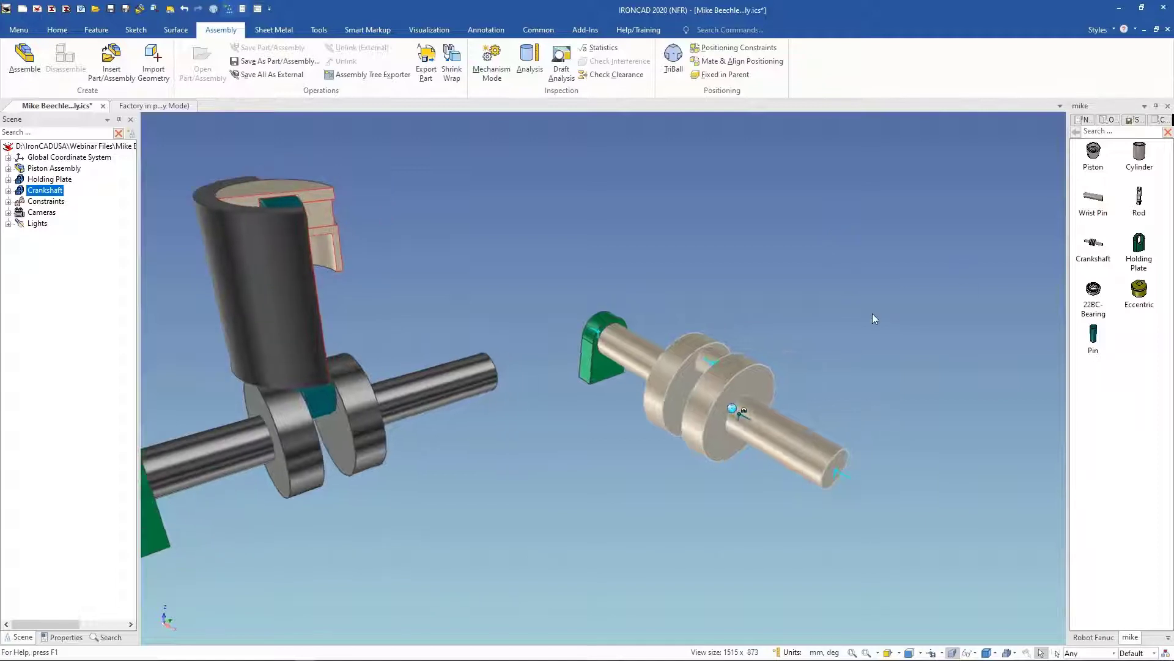
left_click(874, 313)
left_click_drag(1139, 197, 734, 367)
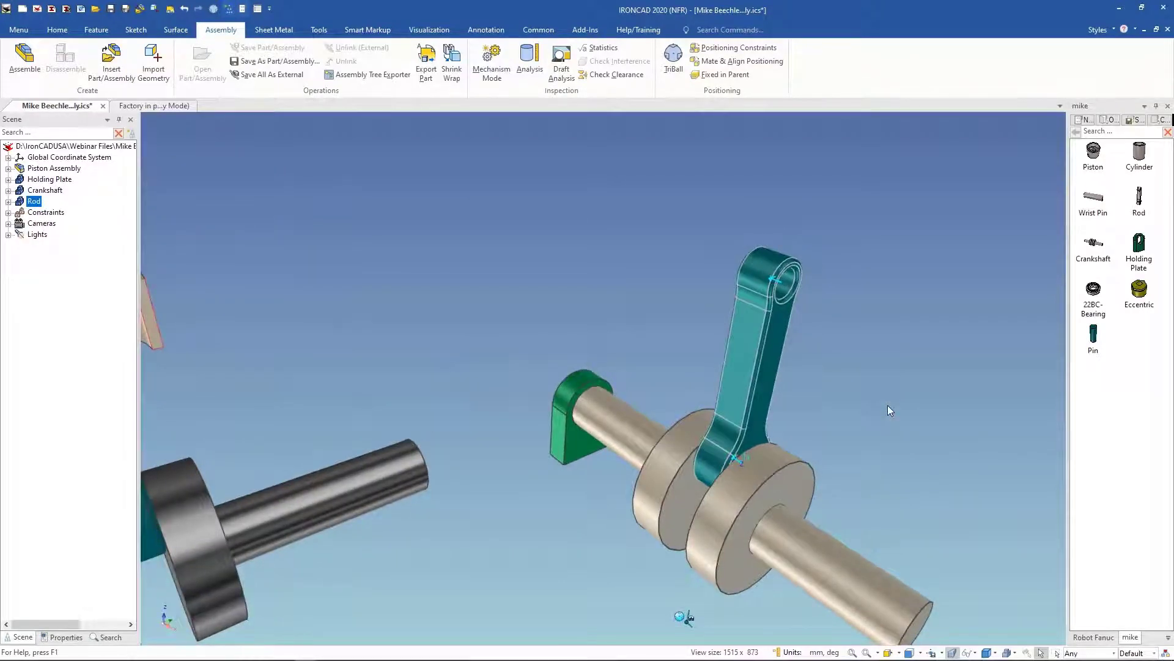
Step: Inspect the Rod-to-Crankshaft coincident and concentric constraints in the Locked constraints group
left_click(8, 212)
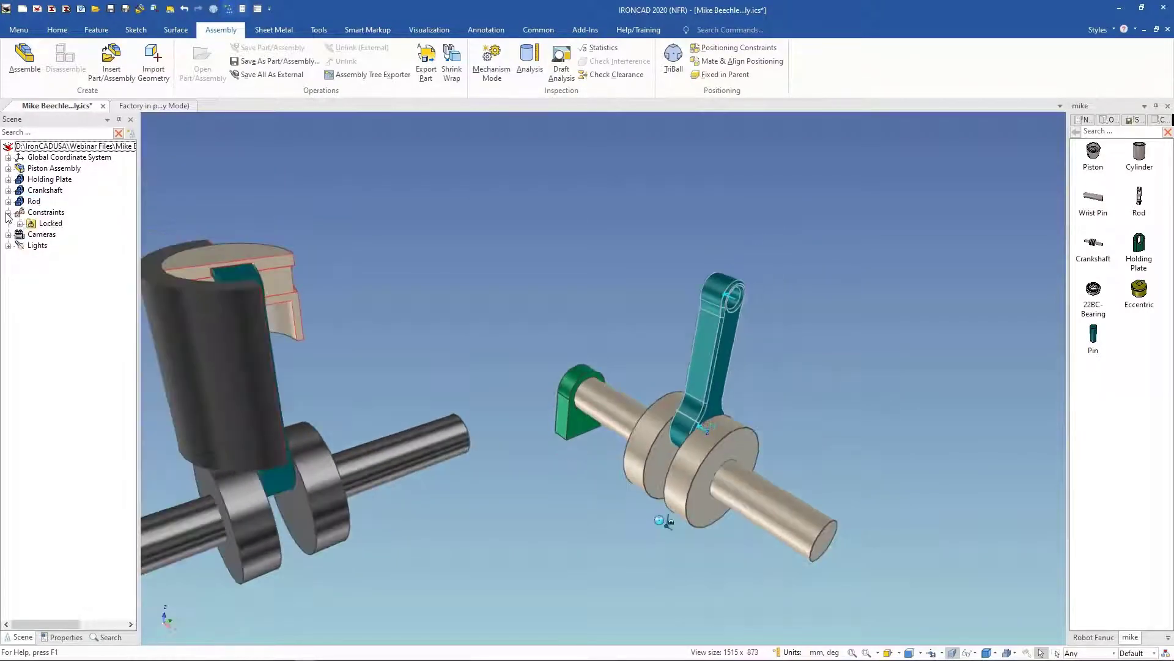
left_click(20, 224)
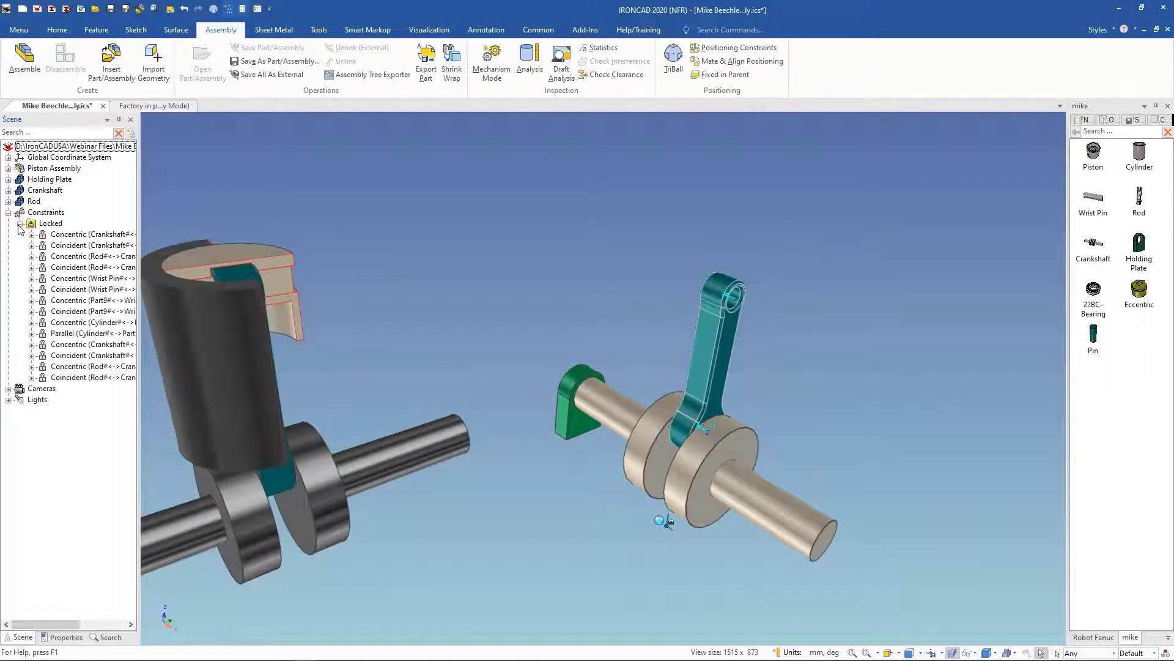
left_click(88, 378)
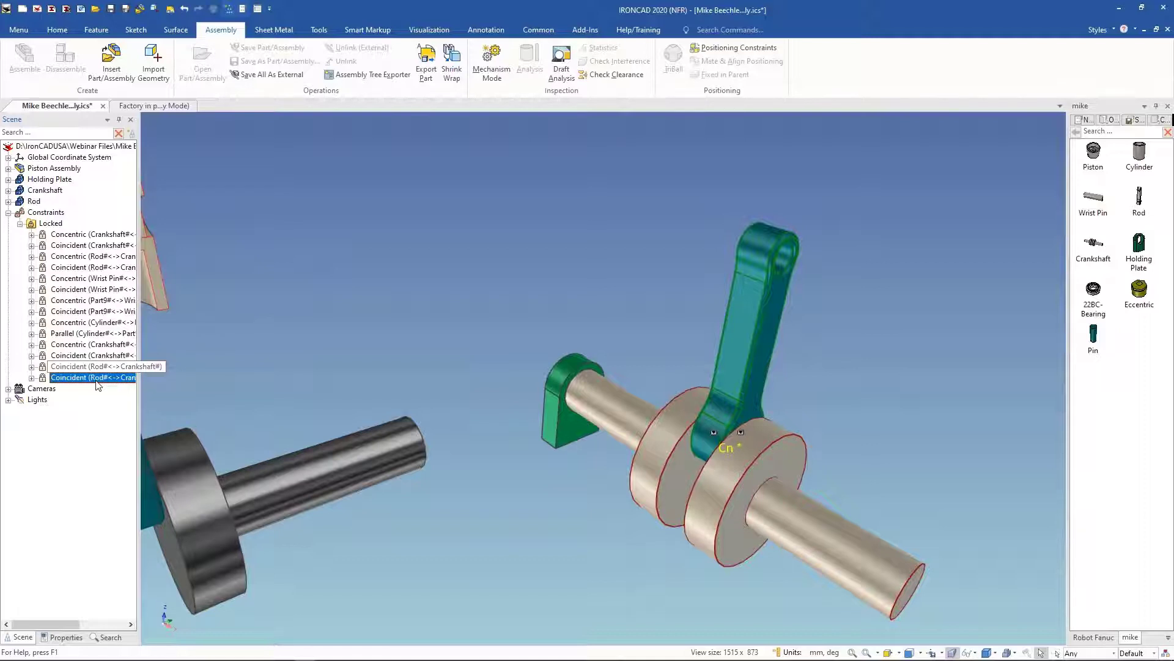
left_click(120, 369)
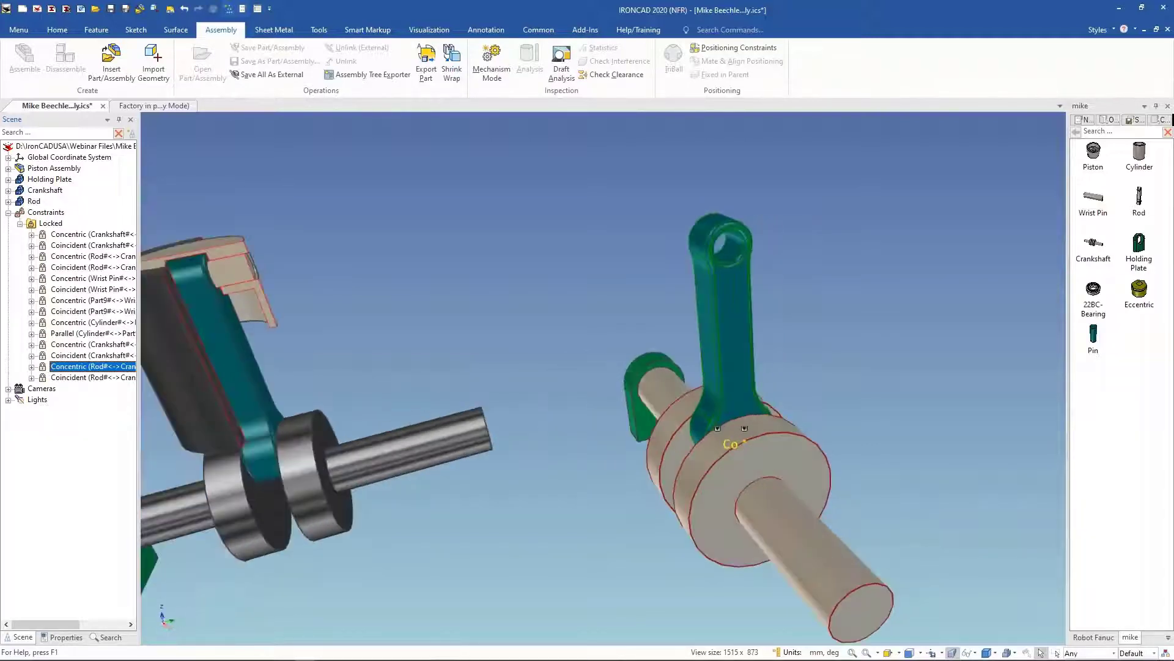
left_click(8, 213)
Step: Drag the rod in Mechanism Mode to test the crankshaft rotation, and close the mode
scroll(725, 343, "down", 3)
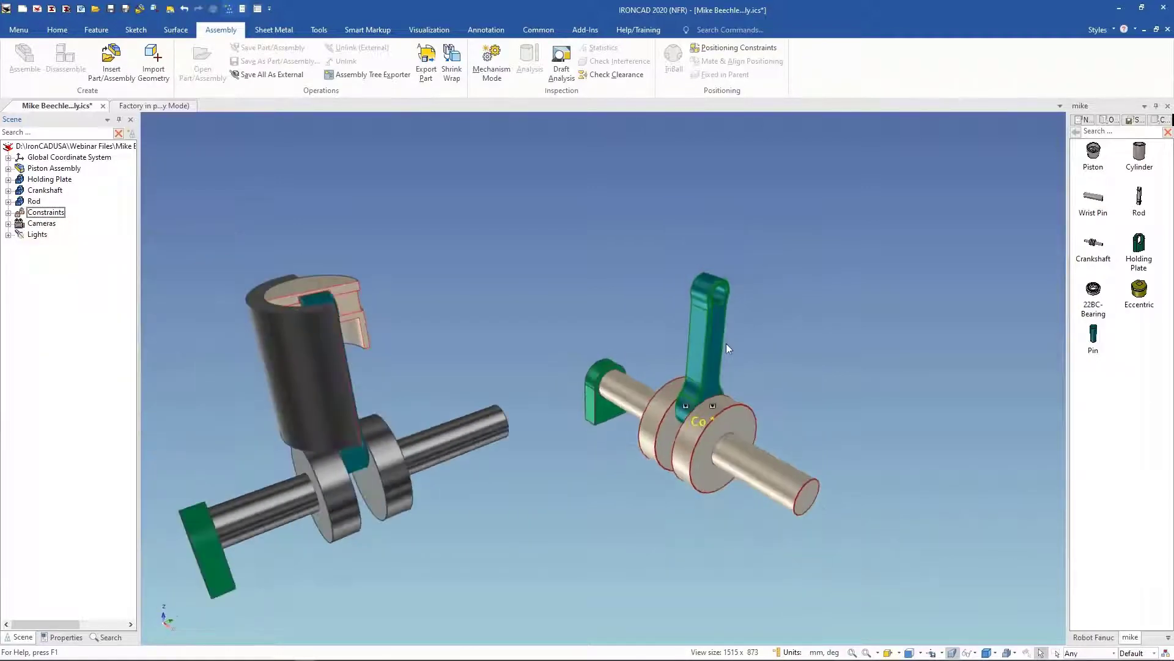
middle_click_drag(726, 343, 618, 339)
left_click(489, 66)
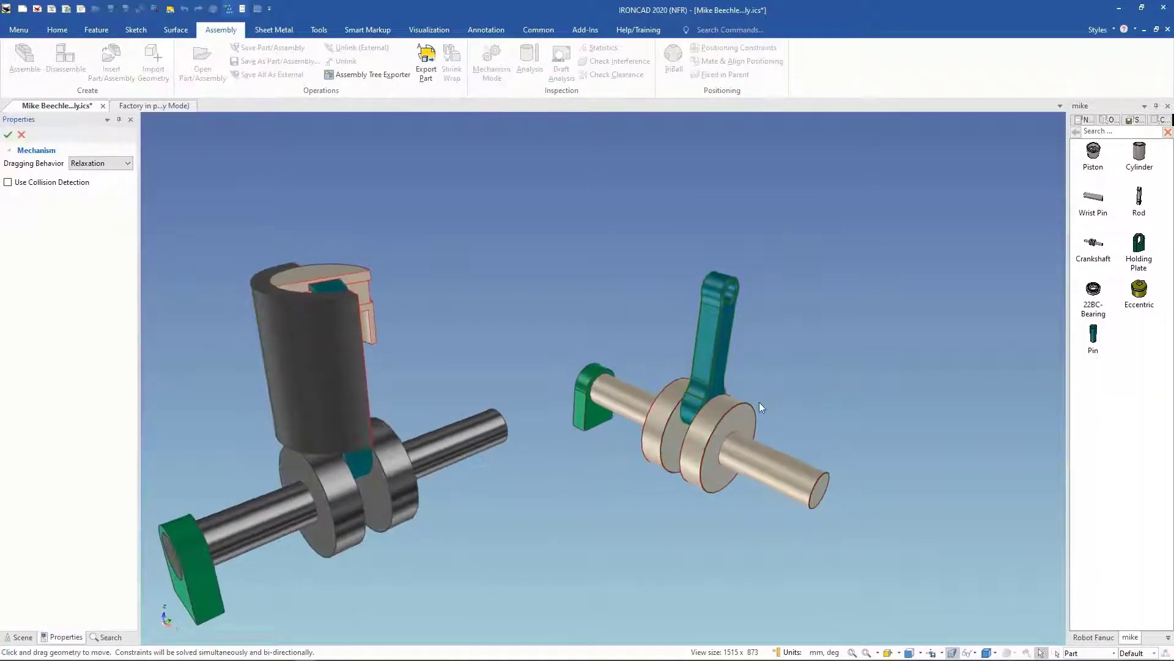
mouse_move(723, 420)
left_mouse_down()
mouse_move(722, 433)
mouse_move(745, 413)
left_mouse_up()
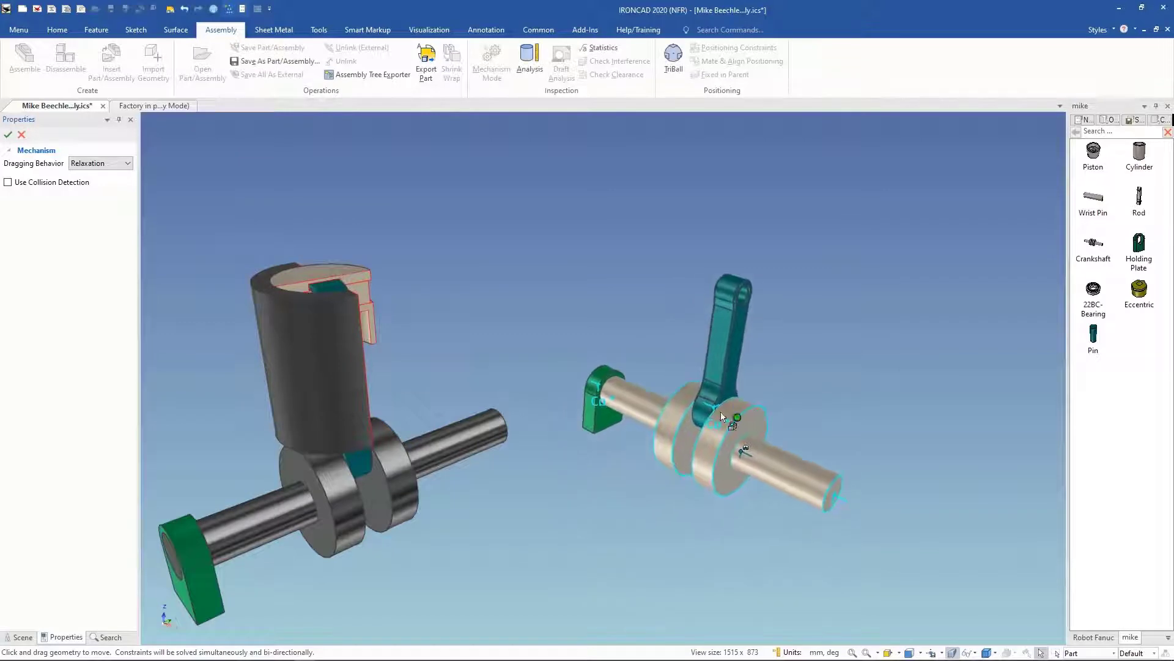
left_click(8, 134)
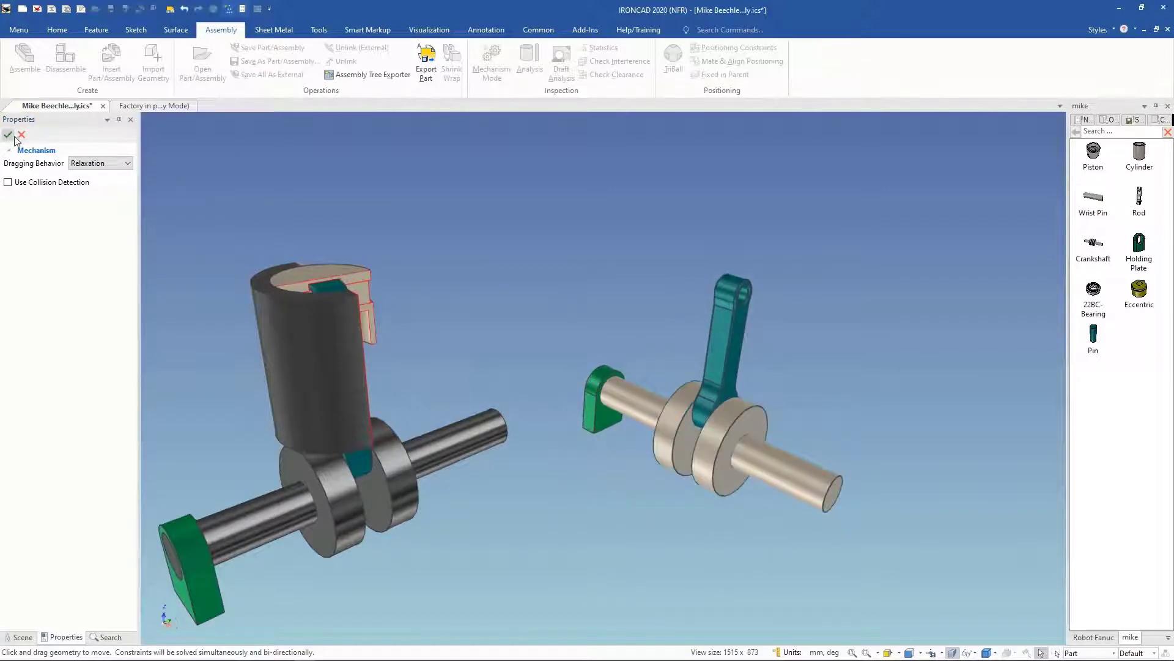
Step: Set the Holding Plate back to Fixed in Parent
right_click(582, 418)
left_click(630, 194)
left_click(879, 384)
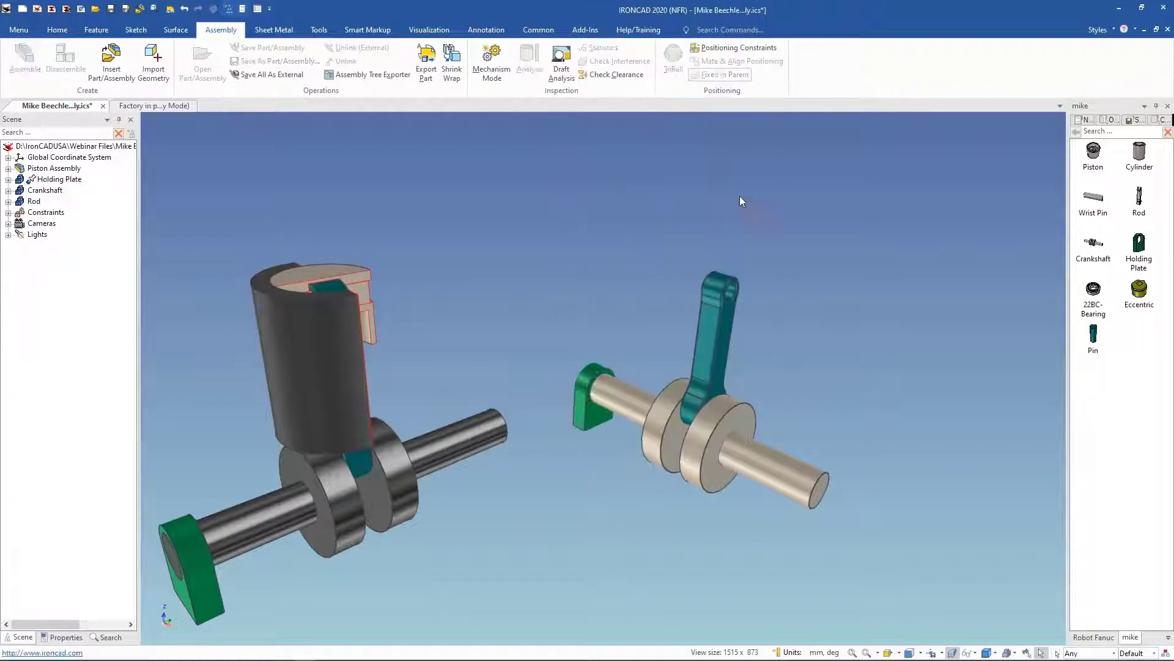
Step: Drag the rods of both crank mechanisms in Mechanism Mode to compare their motion, and cancel the mode
left_click(491, 64)
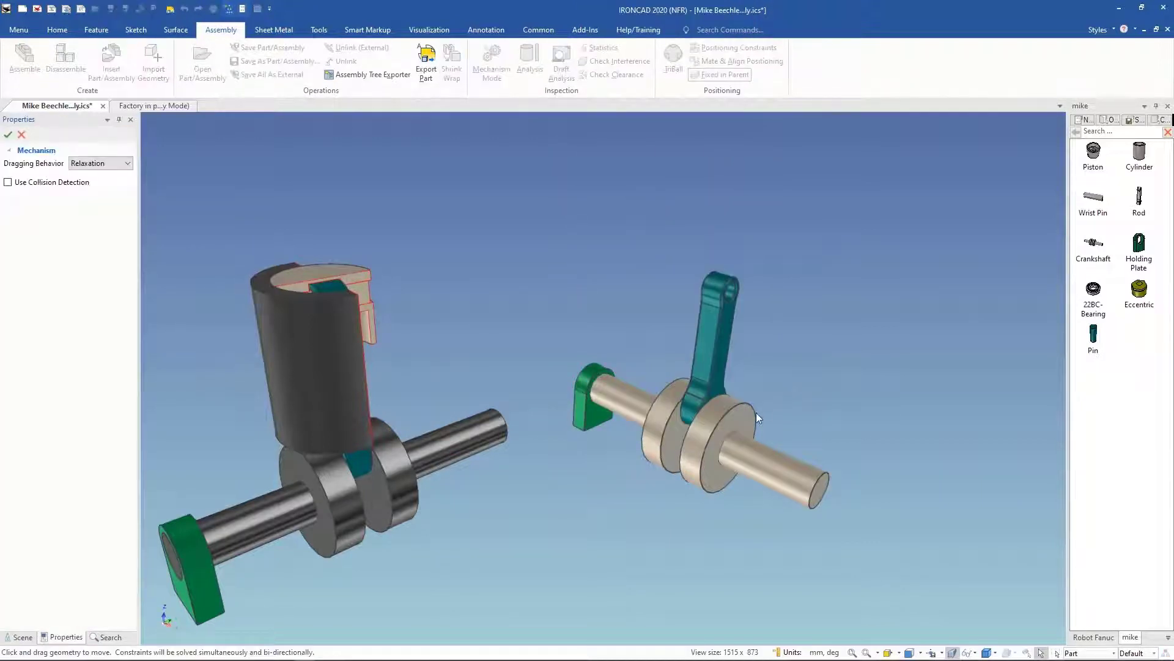
mouse_move(733, 417)
left_mouse_down()
mouse_move(742, 425)
mouse_move(746, 415)
mouse_move(736, 445)
mouse_move(731, 423)
mouse_move(742, 472)
mouse_move(742, 411)
left_mouse_up()
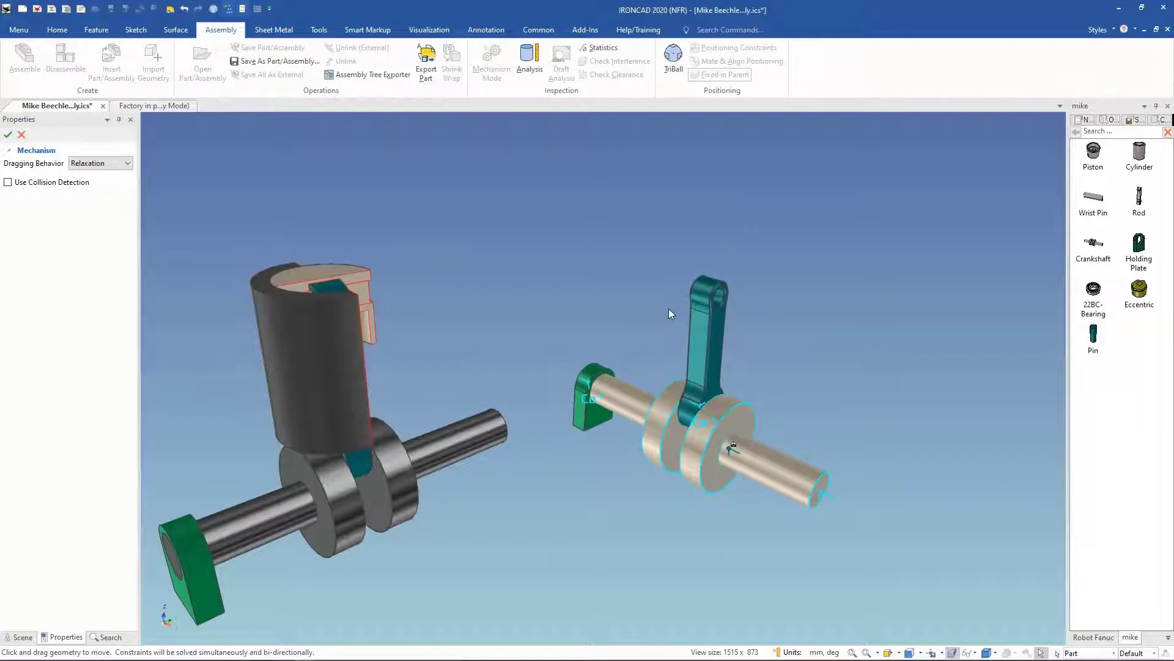
middle_click_drag(766, 310, 662, 424)
scroll(677, 416, "up", 2)
mouse_move(702, 382)
left_mouse_down()
mouse_move(744, 392)
mouse_move(724, 414)
mouse_move(746, 375)
mouse_move(778, 415)
mouse_move(722, 392)
left_mouse_up()
middle_click_drag(537, 230, 516, 244)
left_click(505, 292)
left_click_drag(510, 273, 520, 285)
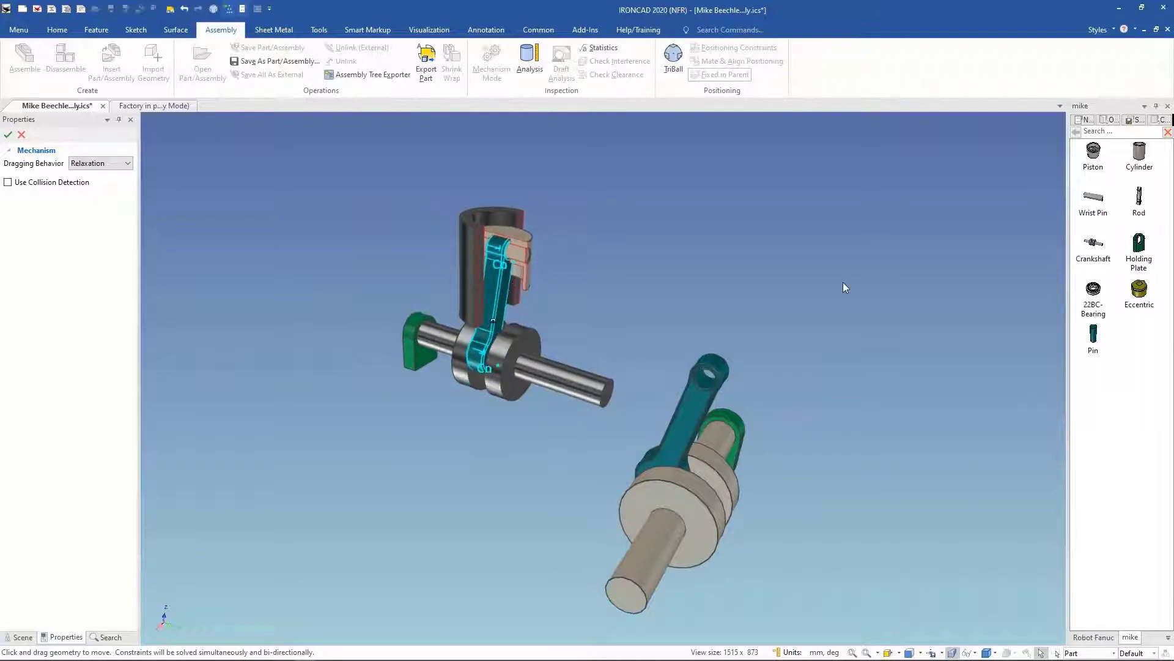
scroll(843, 281, "up", 3)
middle_click_drag(843, 281, 843, 281)
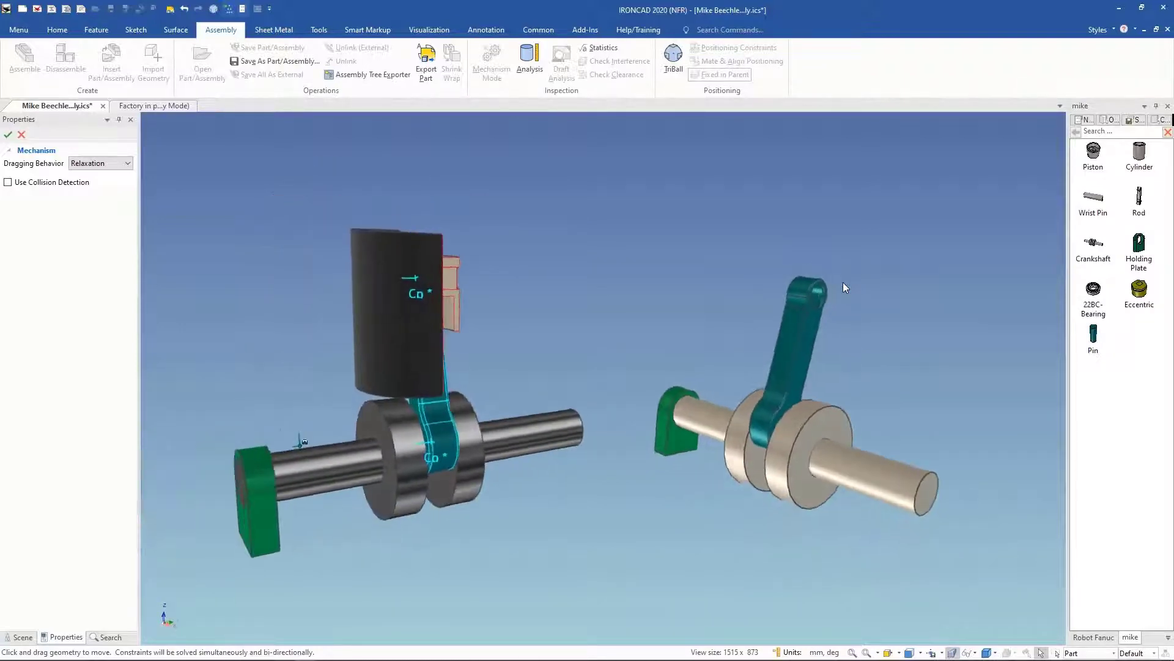
left_click(22, 135)
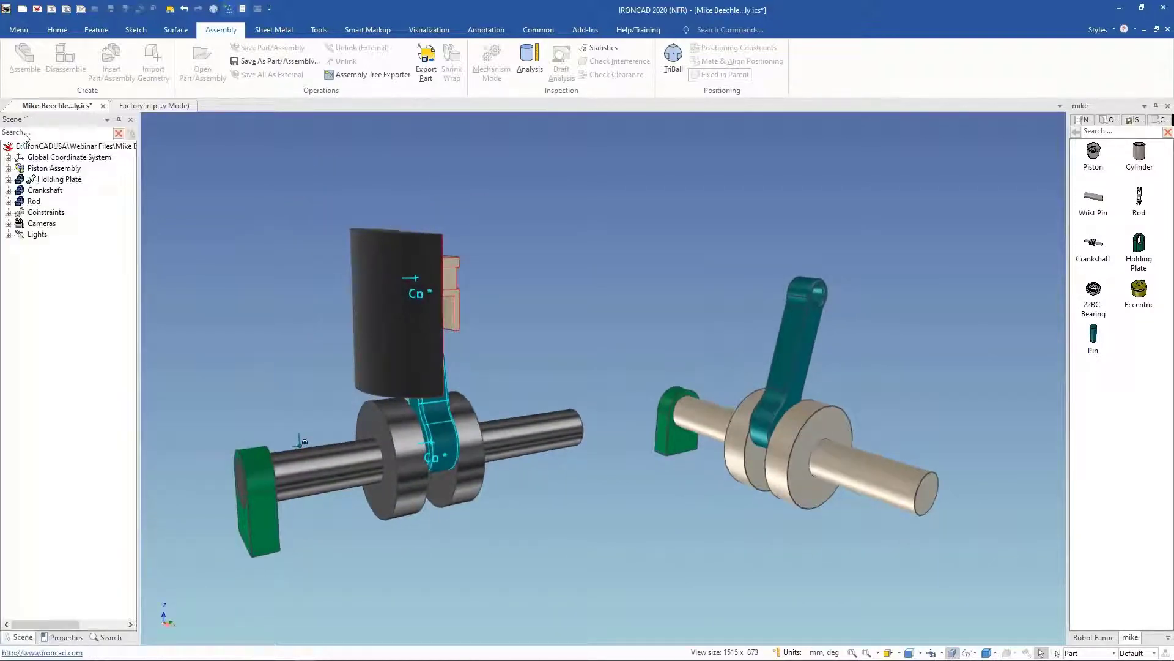
Step: Inspect the context options of the Rod's constraint on the crank pin
left_click(798, 392)
middle_click_drag(839, 450, 839, 450)
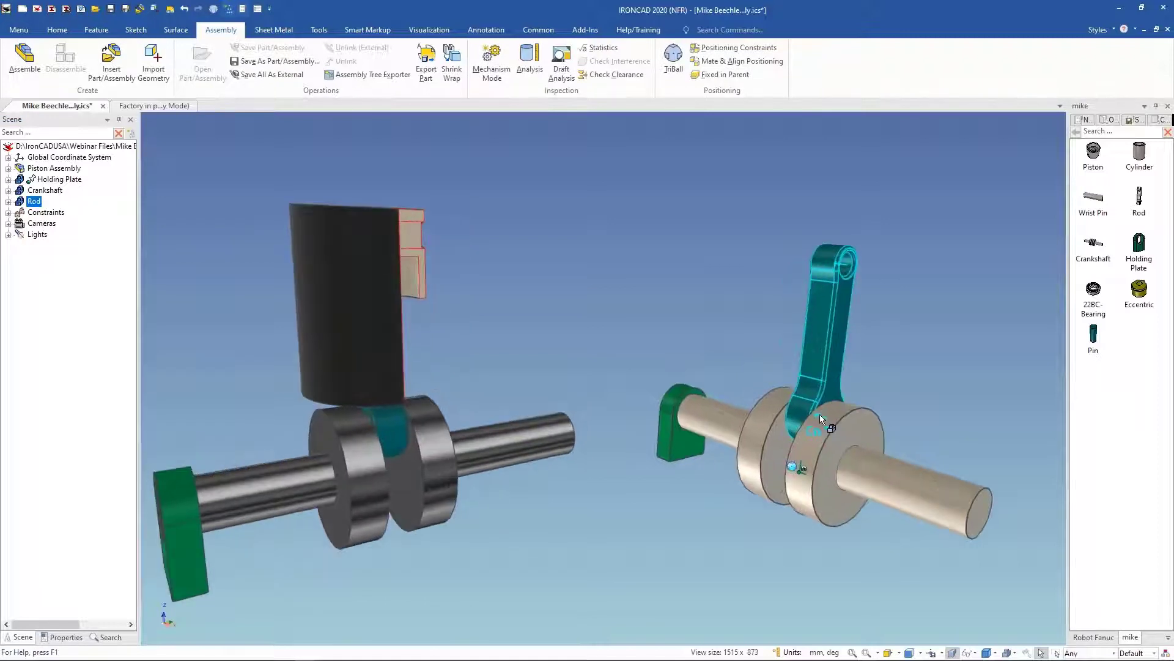
right_click(820, 419)
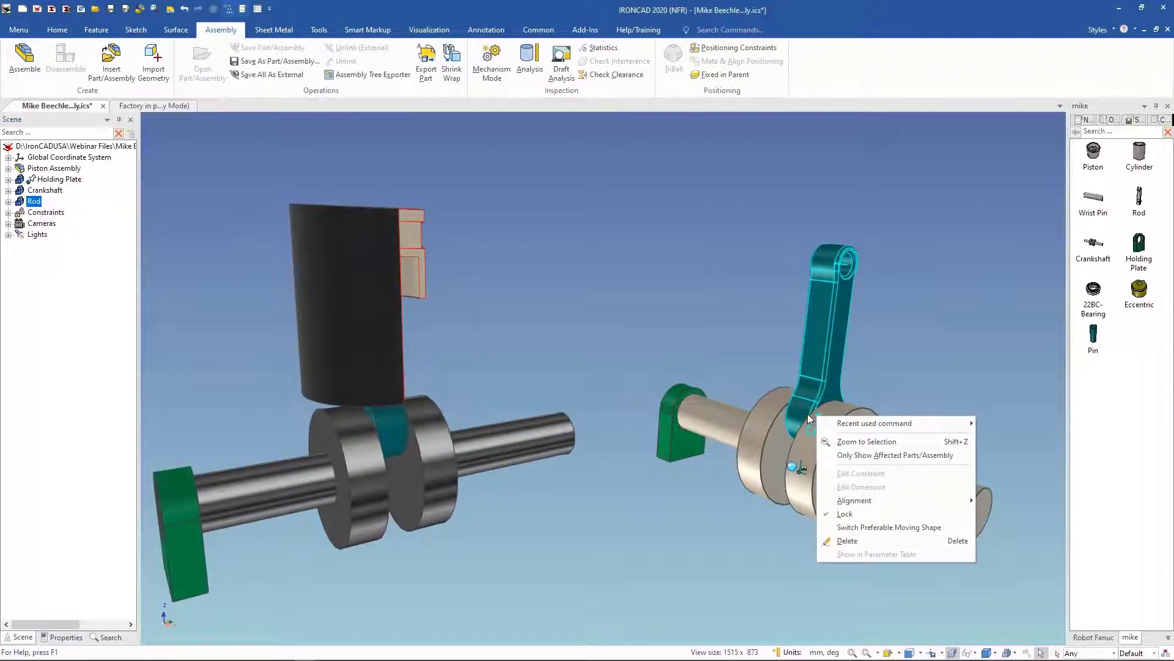
left_click(888, 376)
scroll(869, 393, "up", 3)
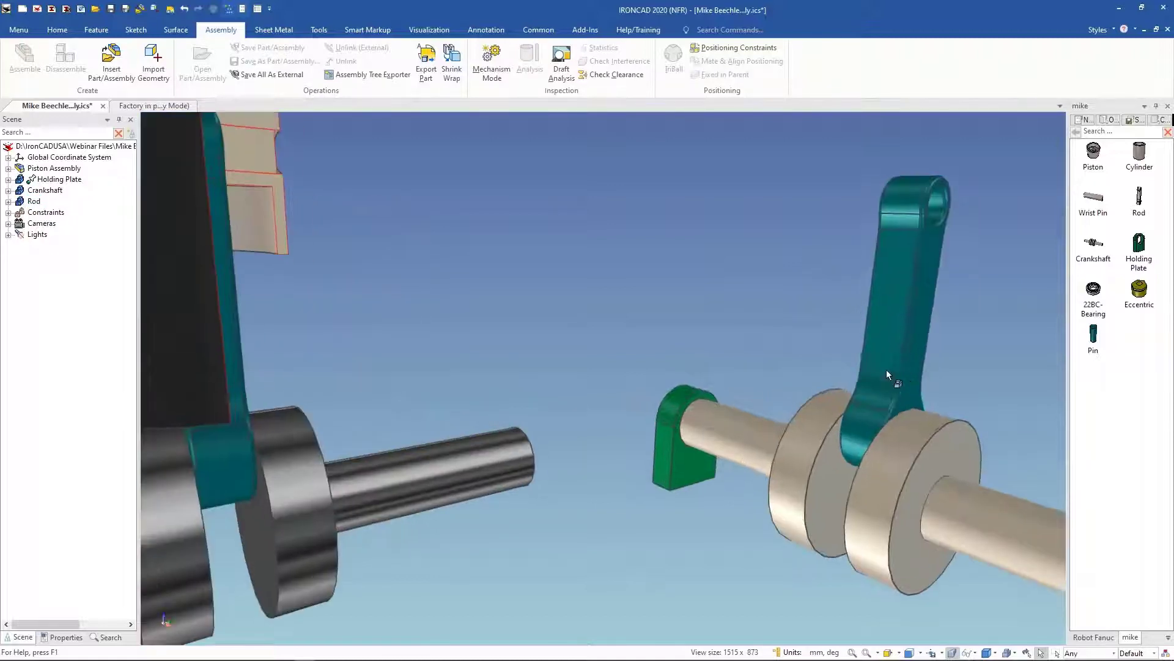
left_click(886, 369)
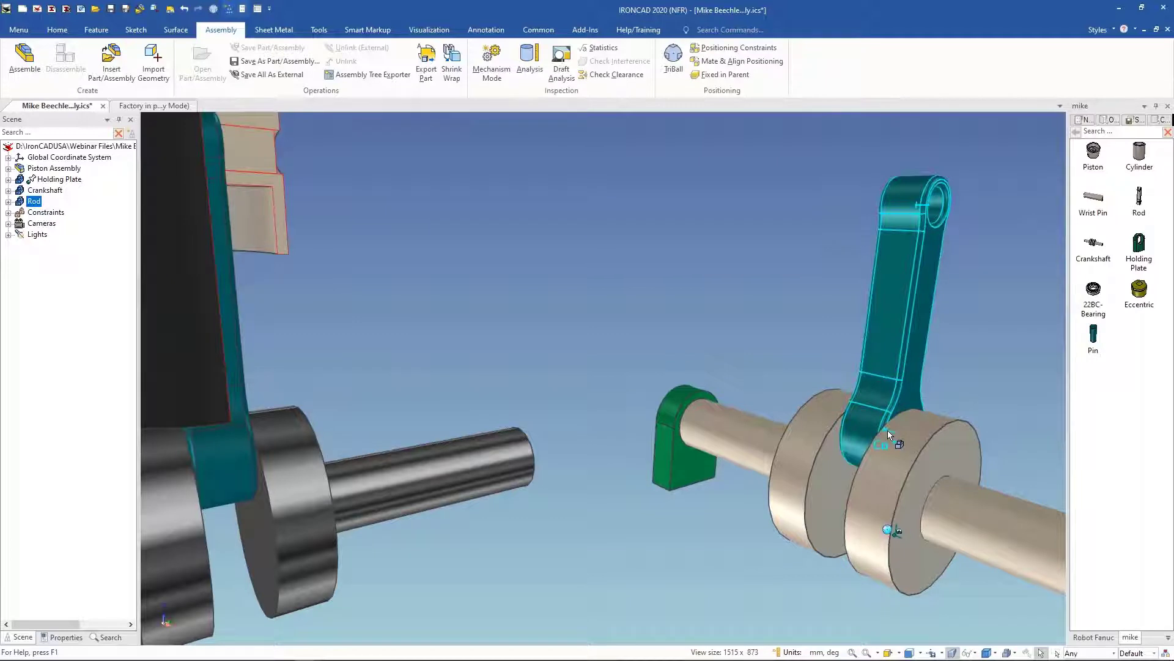
right_click(888, 433)
left_click(992, 370)
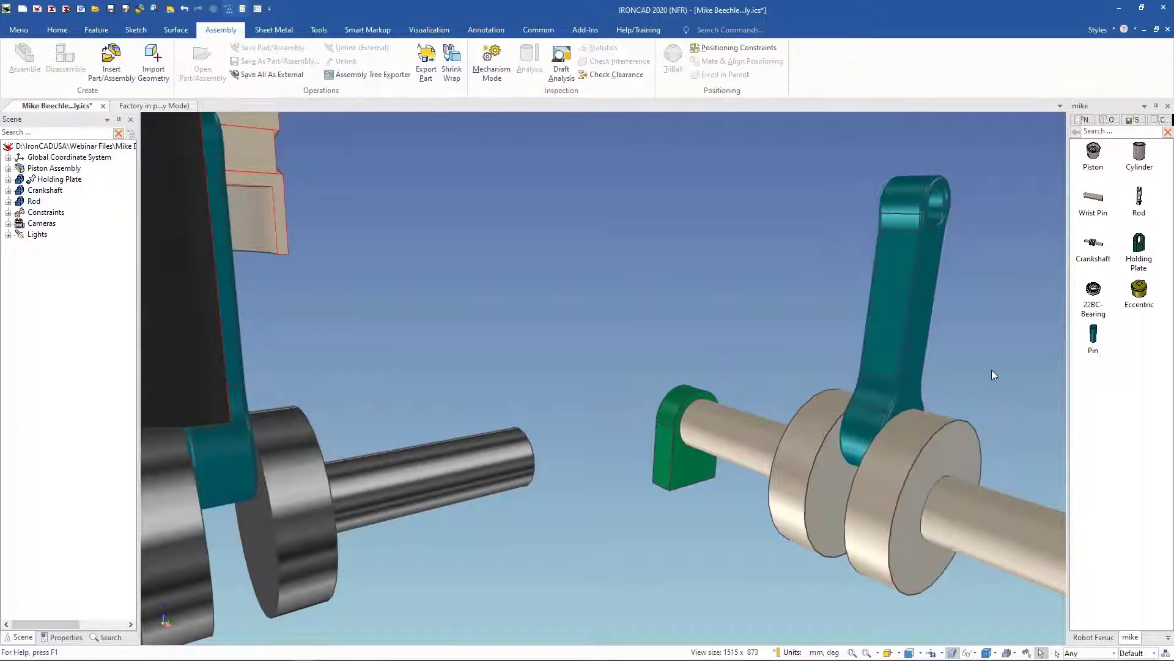
scroll(992, 369, "down", 5)
middle_click_drag(992, 369, 915, 371)
scroll(603, 378, "up", 4)
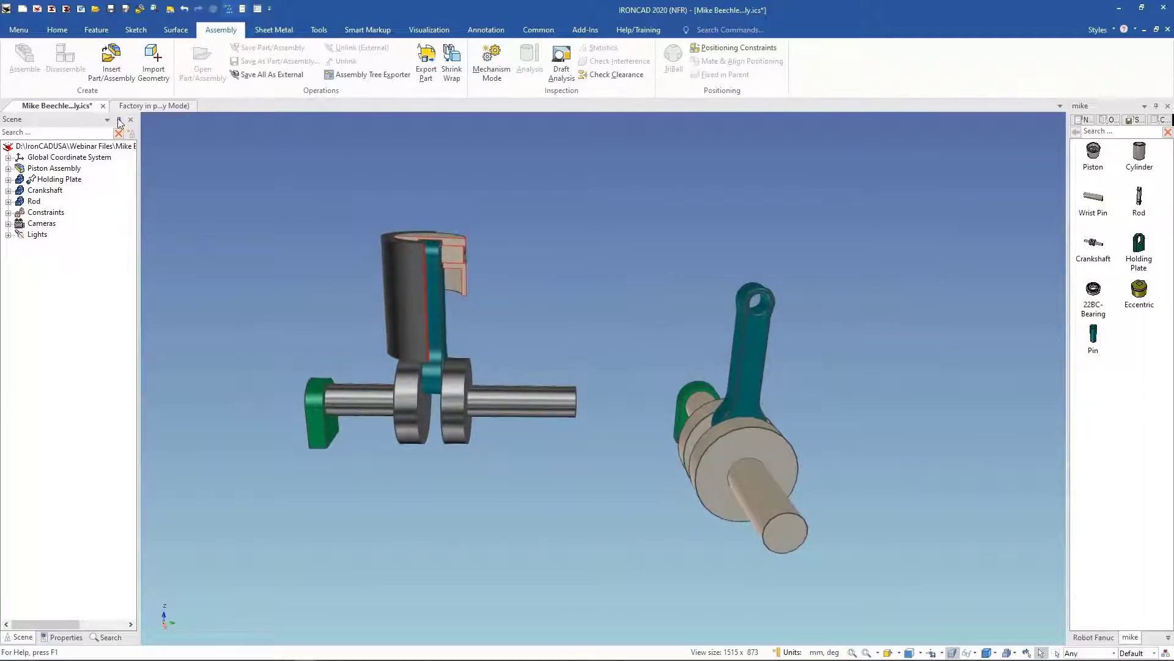
Step: Switch to the Factory in progress assembly and zoom in on the robot cell
left_click(103, 106)
left_click(606, 364)
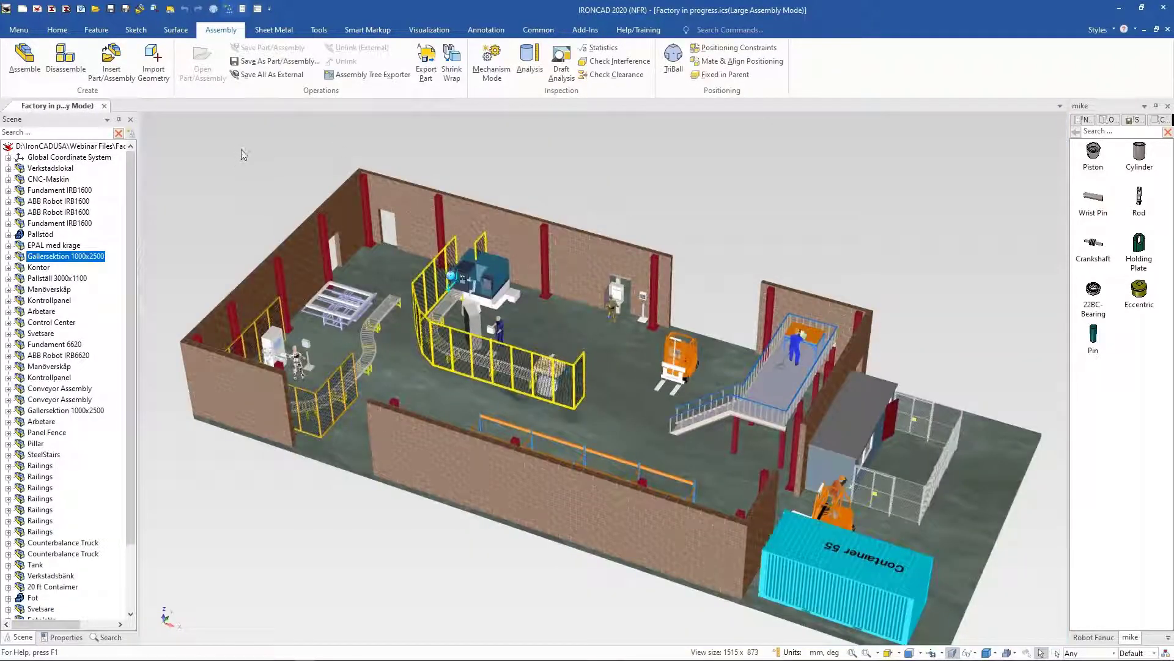
left_click(737, 208)
scroll(733, 204, "up", 3)
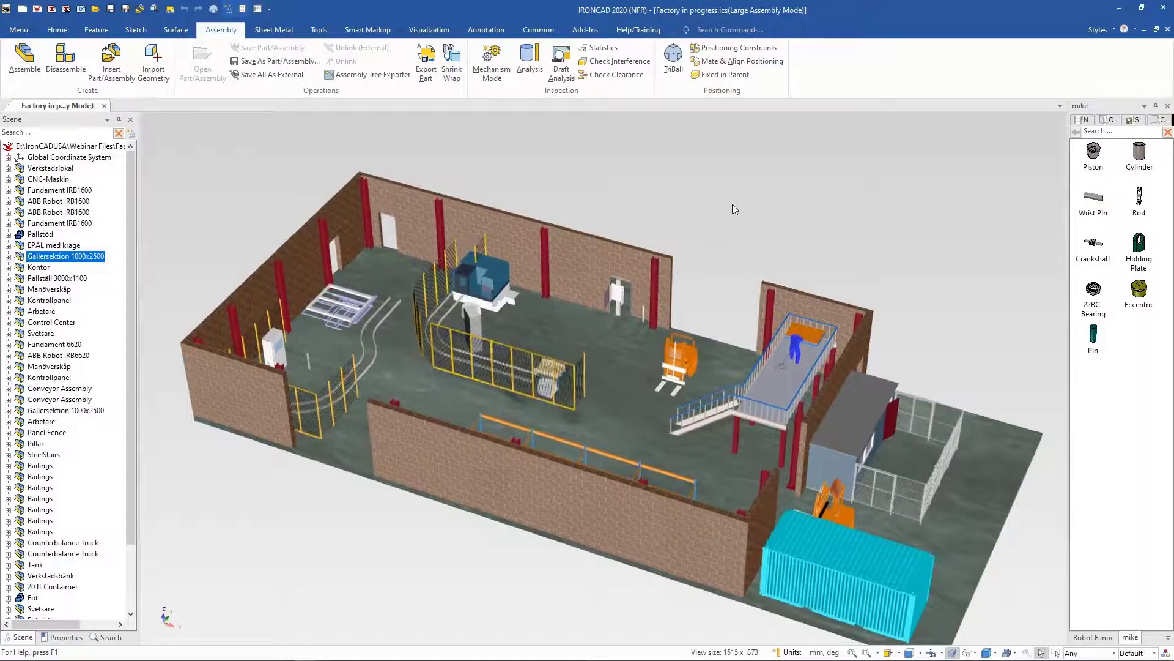
middle_click_drag(722, 215, 654, 363)
scroll(654, 364, "up", 5)
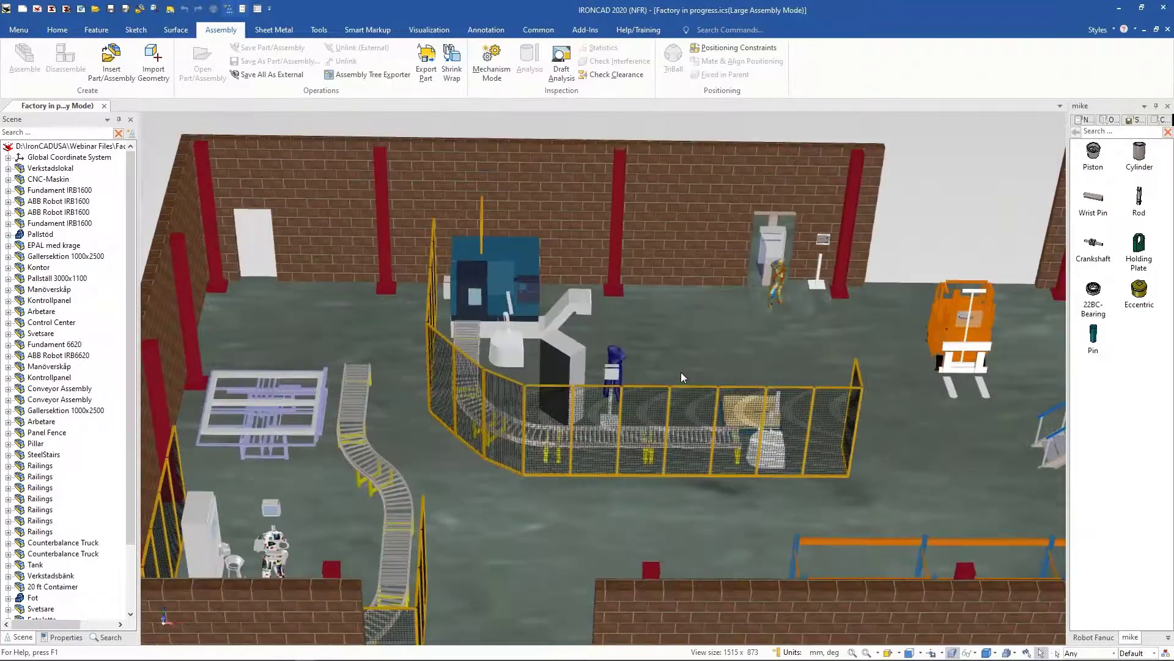
scroll(677, 388, "up", 6)
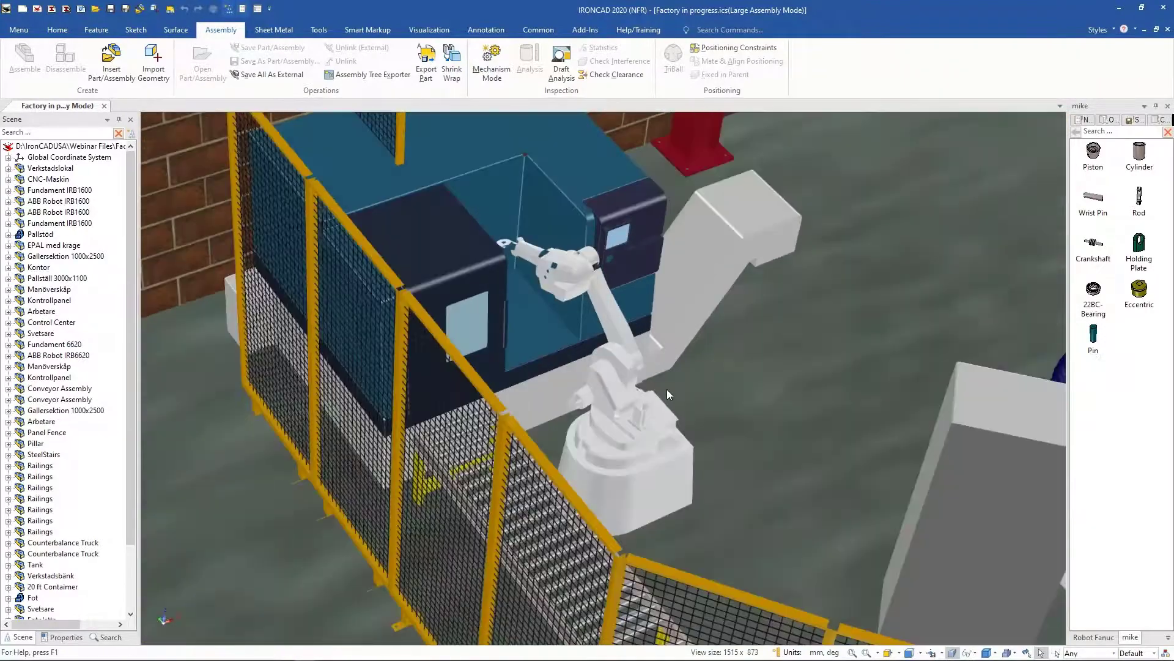
scroll(653, 463, "up", 5)
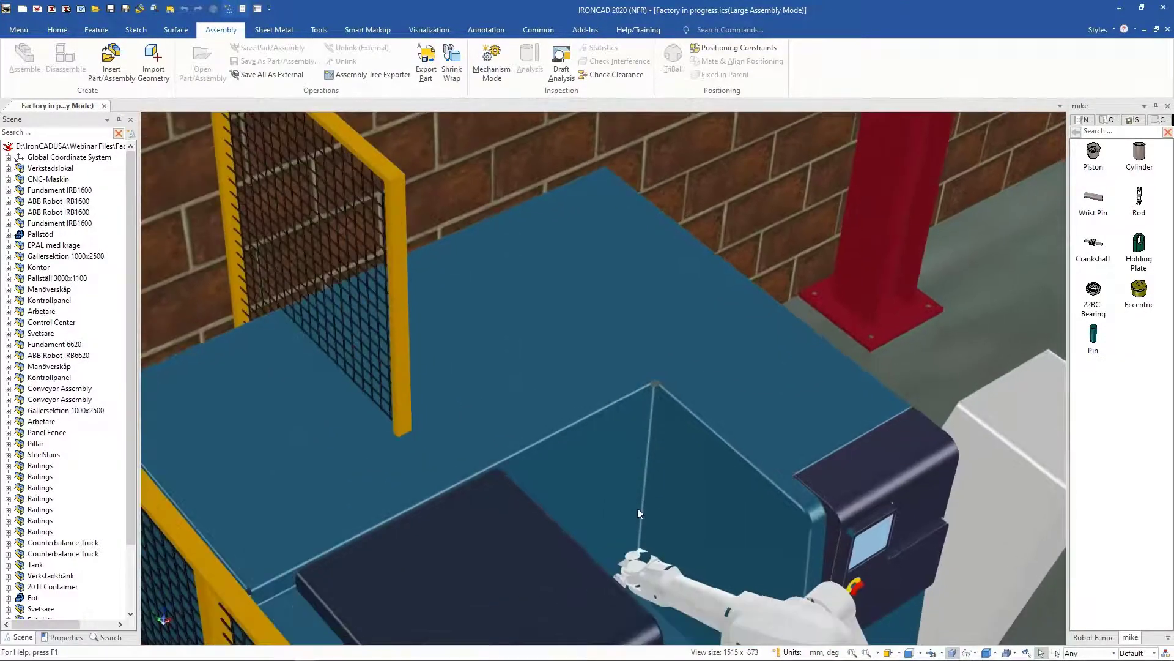
Step: Try to move the factory robot's arm in Mechanism Mode
left_click(493, 72)
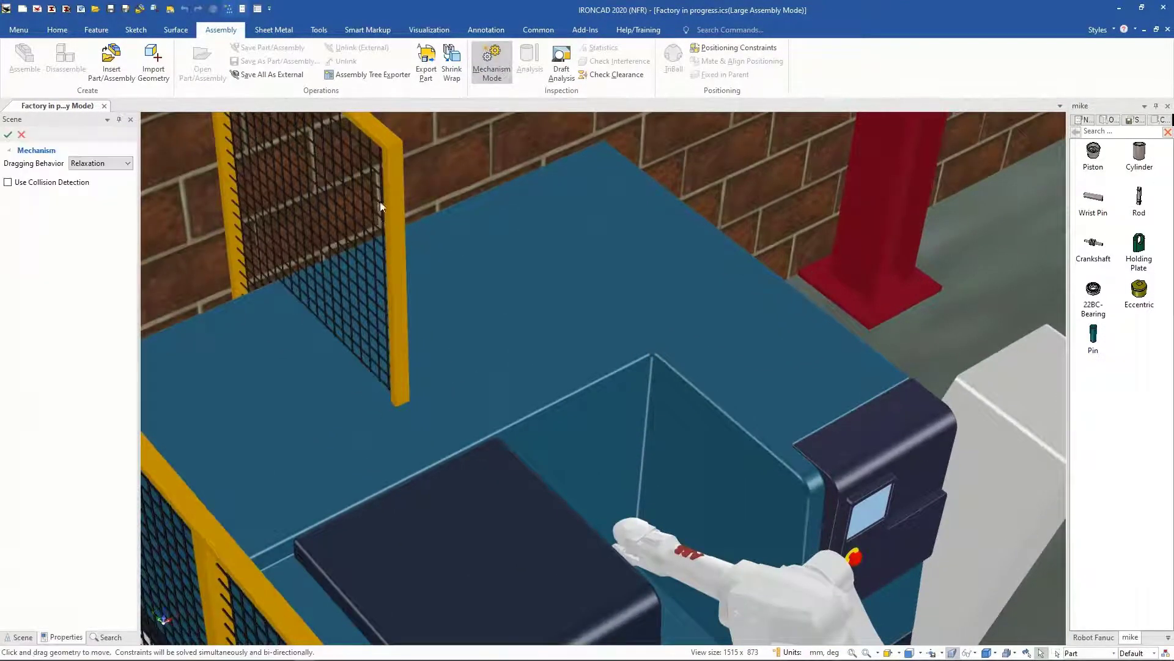
left_click(630, 525)
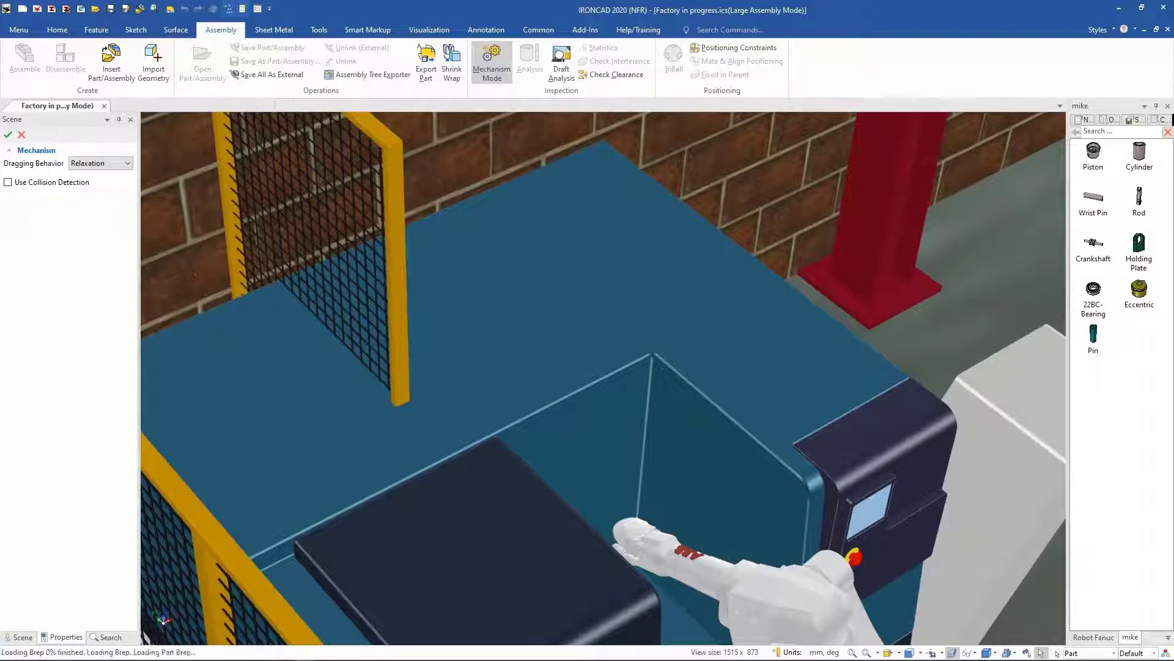
mouse_move(306, 652)
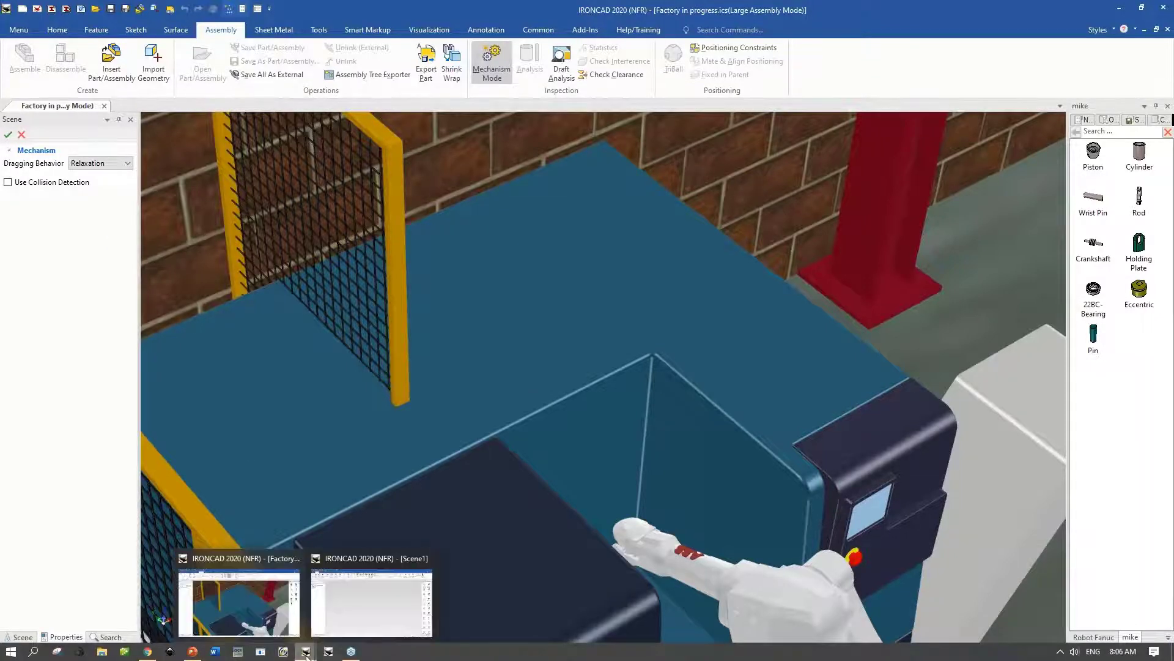
Step: Switch to the Scene1 window, show the Robot Fanuc catalog, and fit the M-20iA10L robot in view
left_click(340, 606)
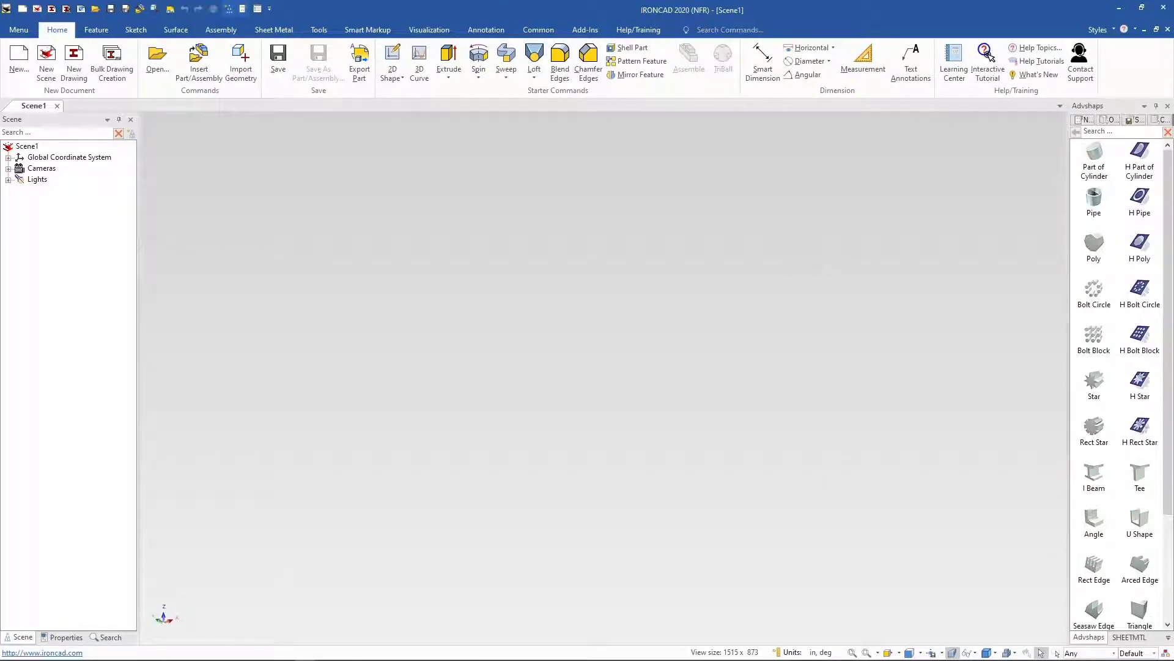
left_click(1169, 638)
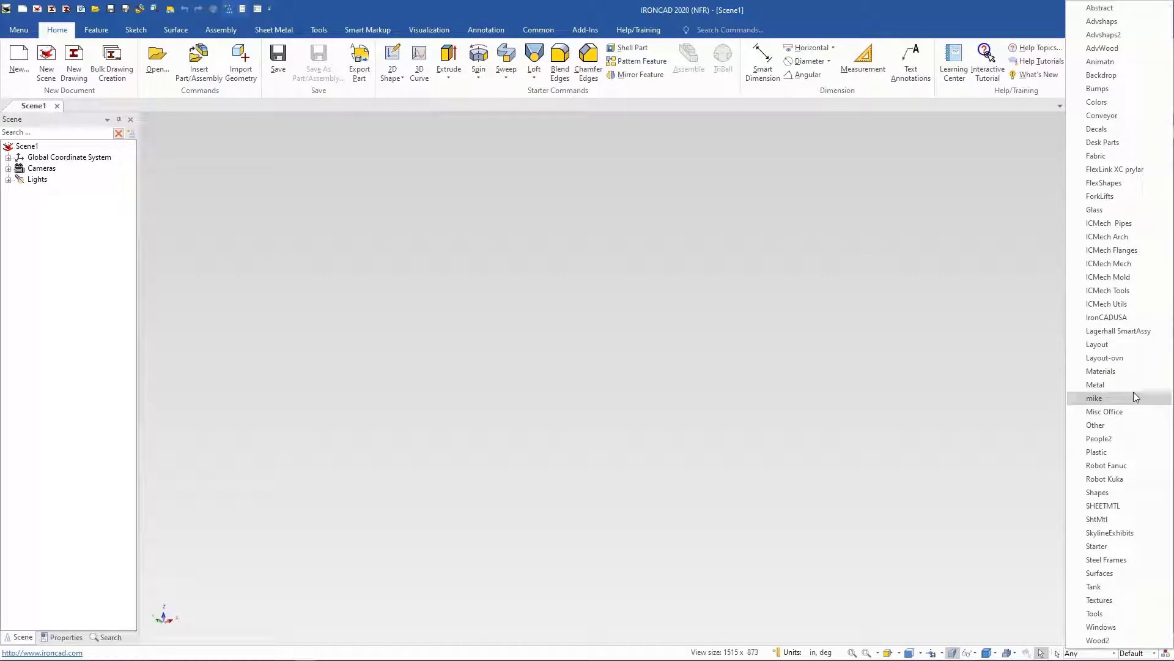
left_click(1112, 466)
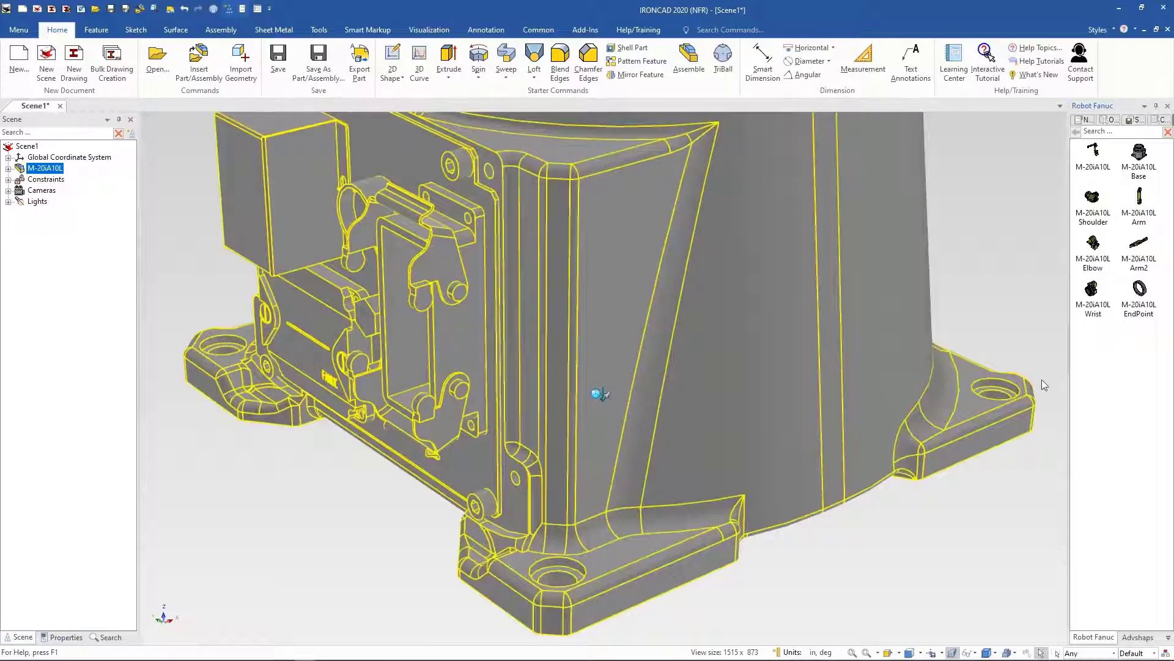
left_click(851, 654)
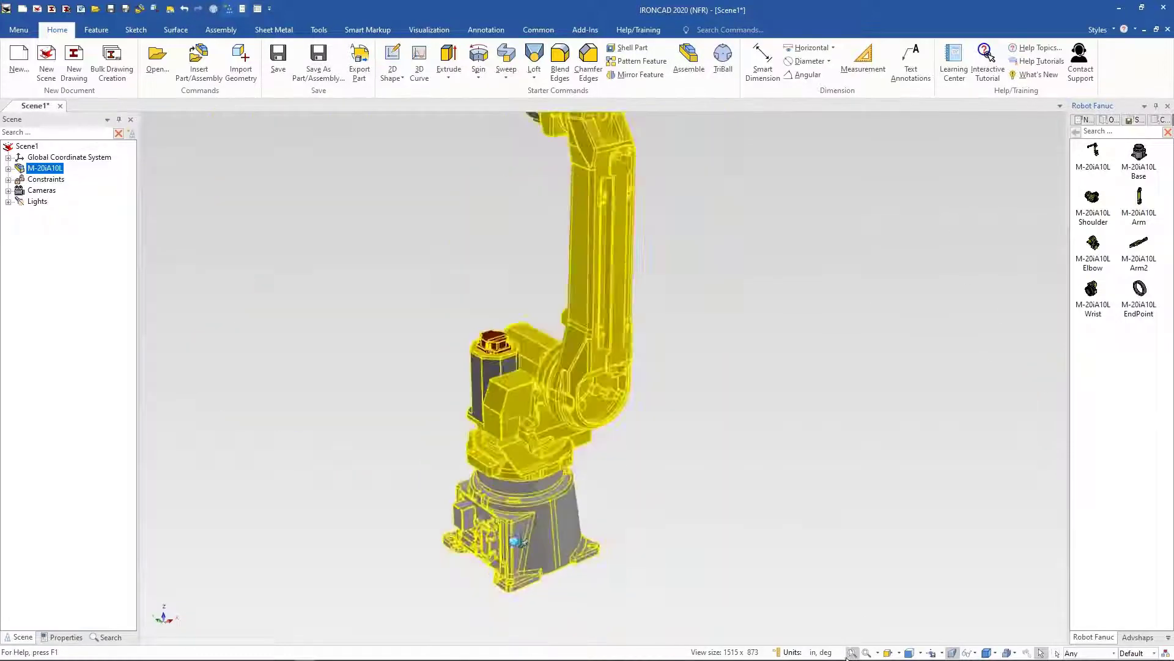
middle_click_drag(719, 363, 607, 382)
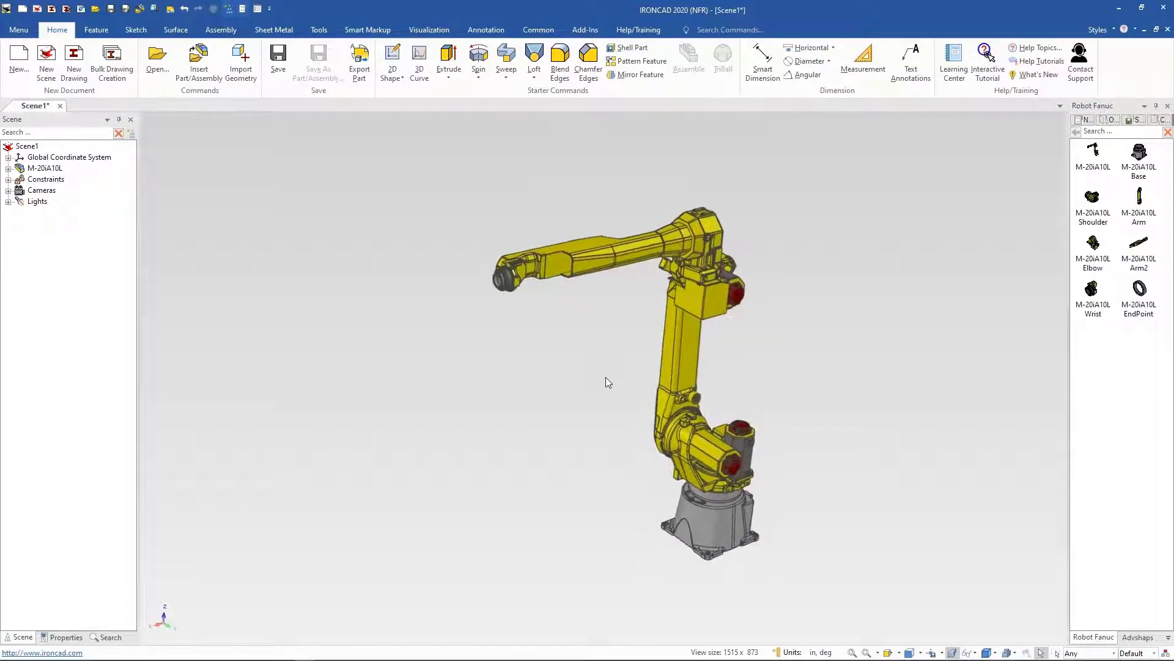
Step: Drag the robot's wrist in Mechanism Mode with collision detection off to test its motion, and cancel
left_click(218, 31)
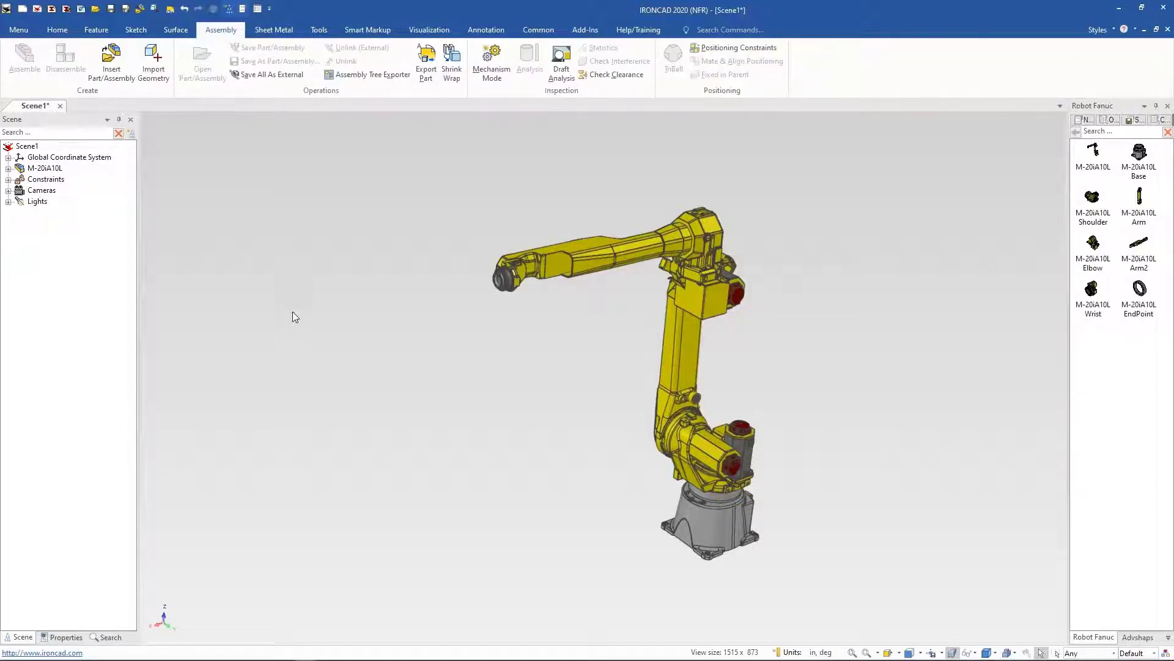
left_click(491, 61)
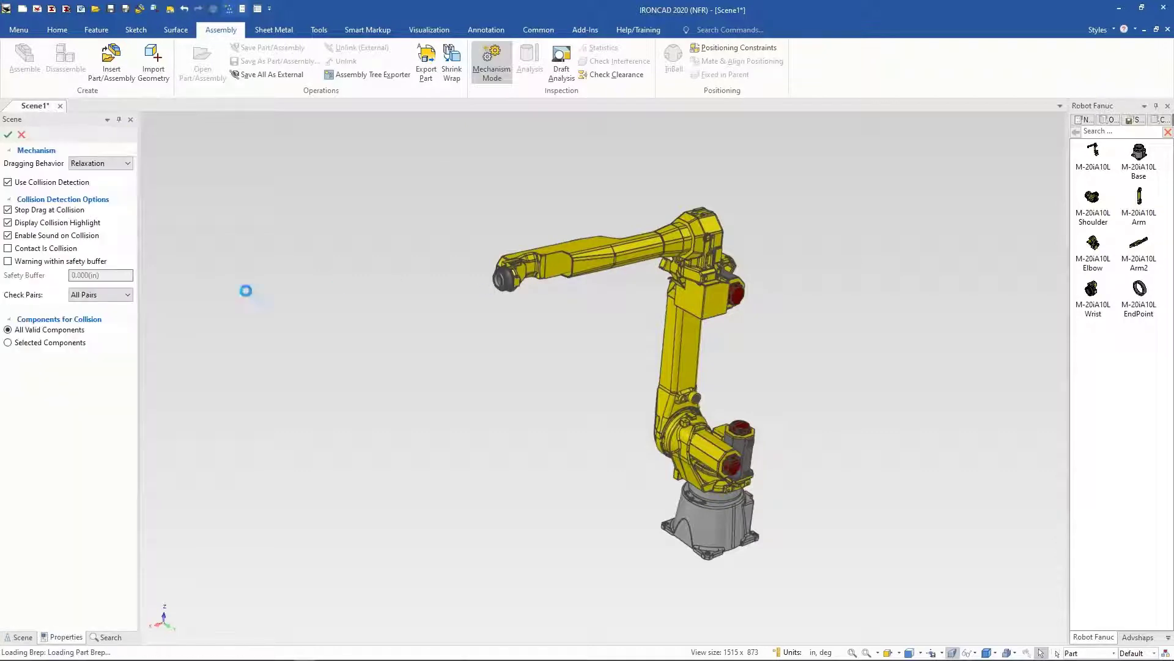
left_click(8, 183)
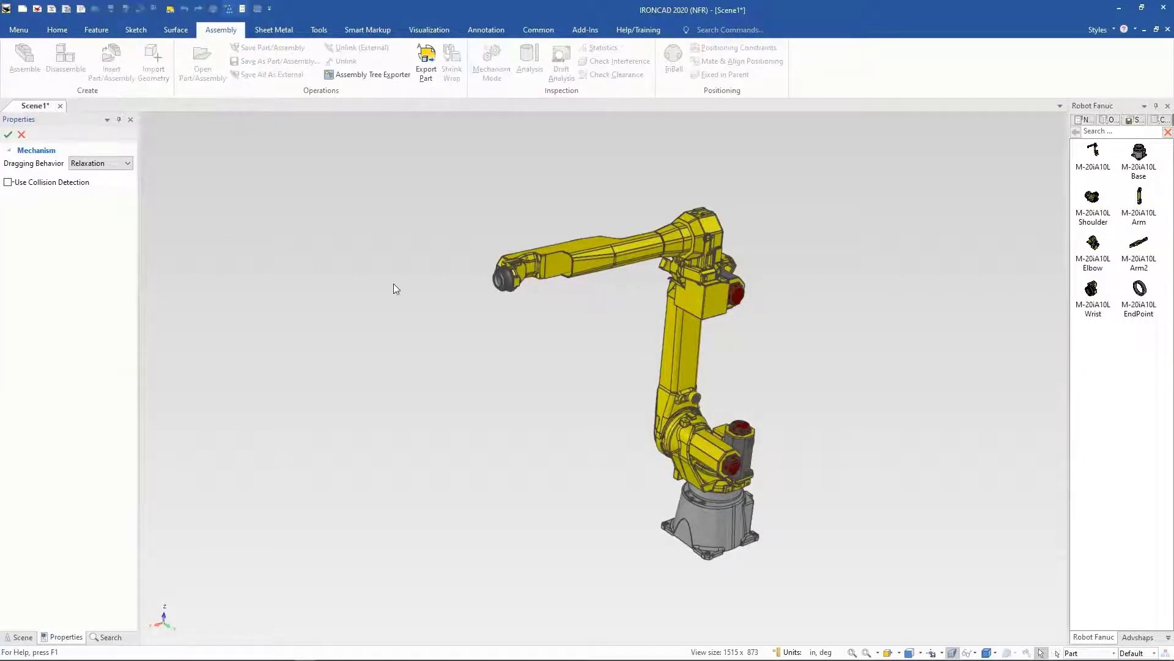
scroll(413, 344, "up", 1)
mouse_move(496, 296)
left_mouse_down()
mouse_move(471, 333)
mouse_move(388, 383)
mouse_move(276, 296)
mouse_move(259, 307)
mouse_move(290, 432)
mouse_move(624, 563)
mouse_move(852, 603)
mouse_move(950, 598)
mouse_move(940, 607)
mouse_move(391, 422)
left_mouse_up()
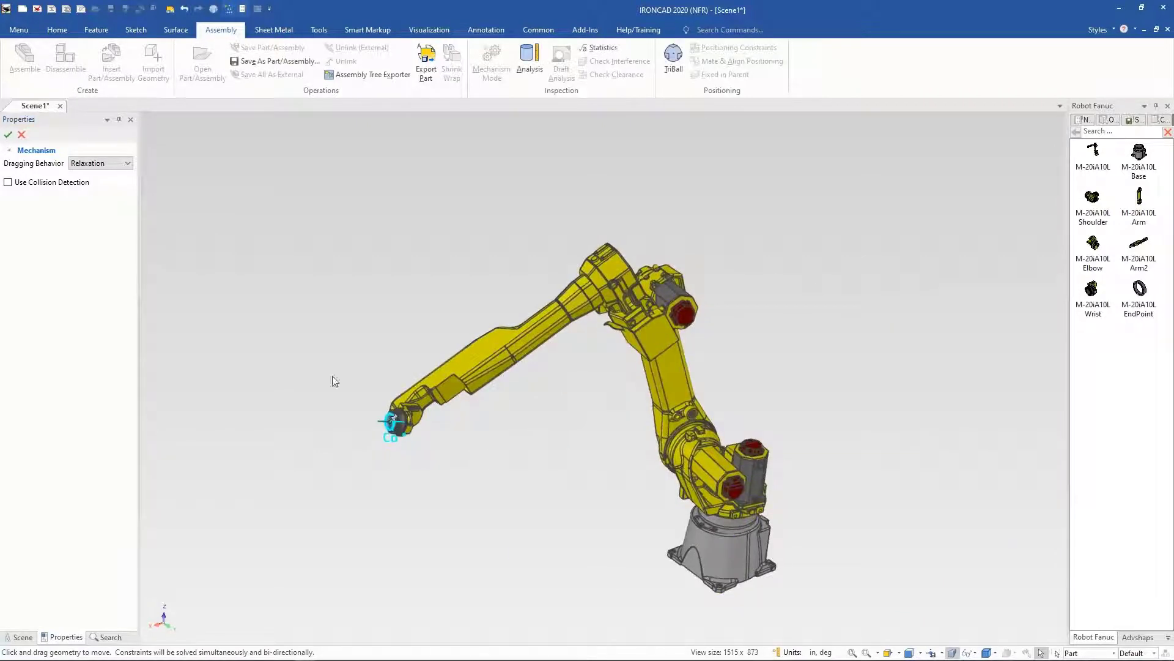
left_click(22, 134)
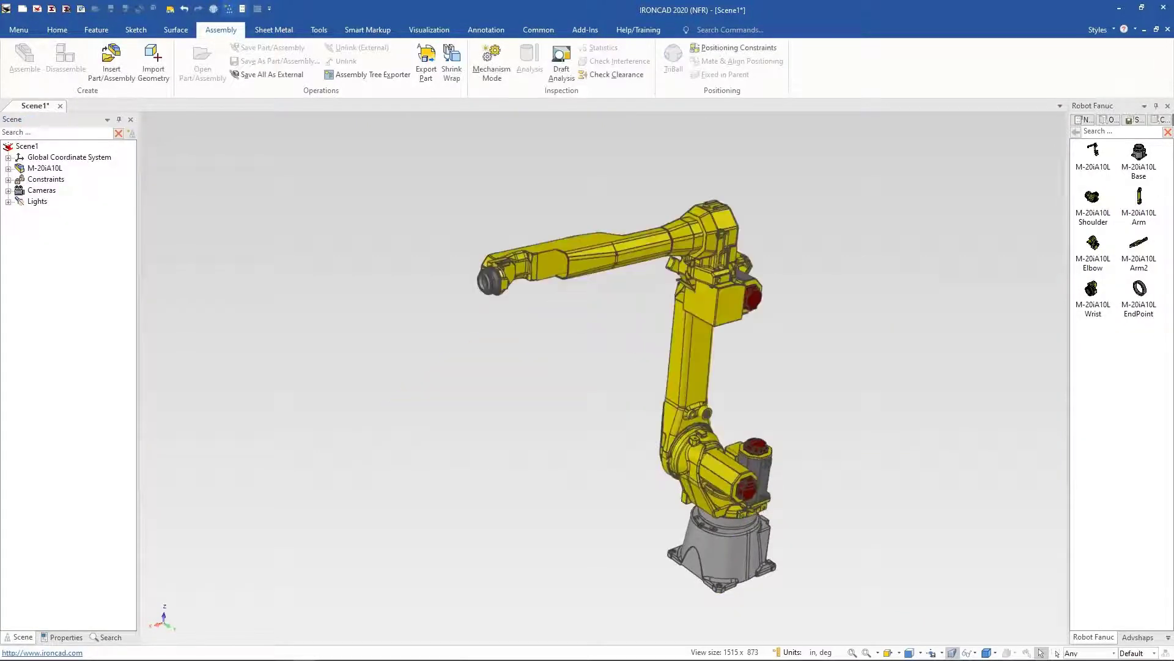
Step: Select the robot's wrist and forearm and delete them from the M-20iA10L assembly
left_click(493, 275)
left_click(499, 271)
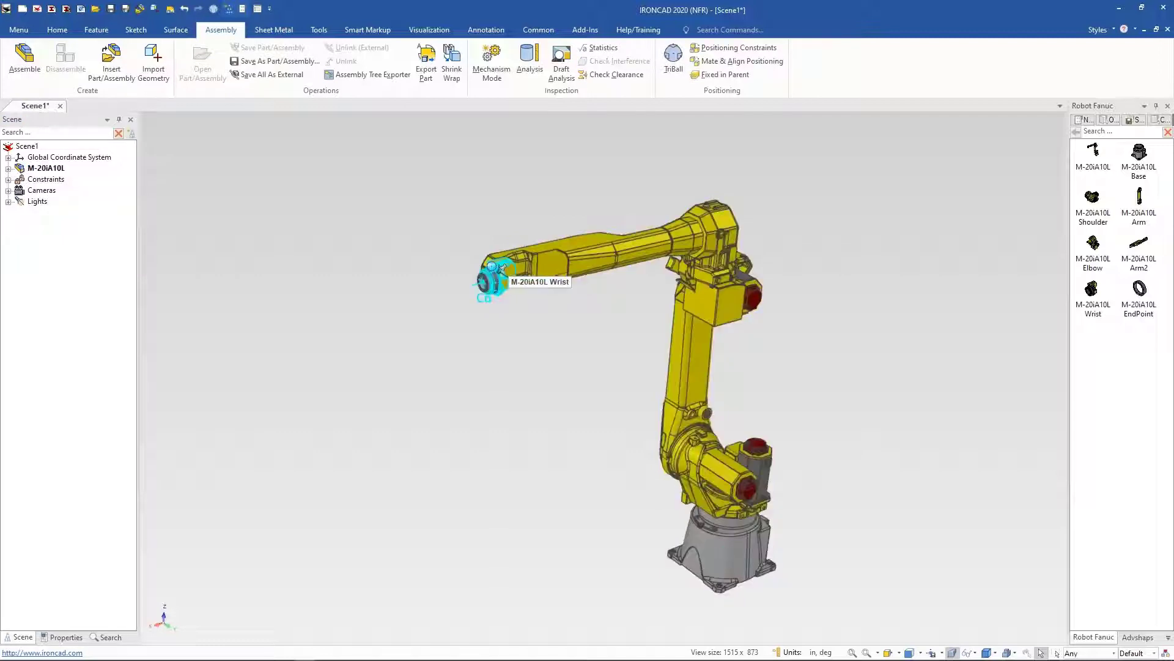
left_click(488, 282)
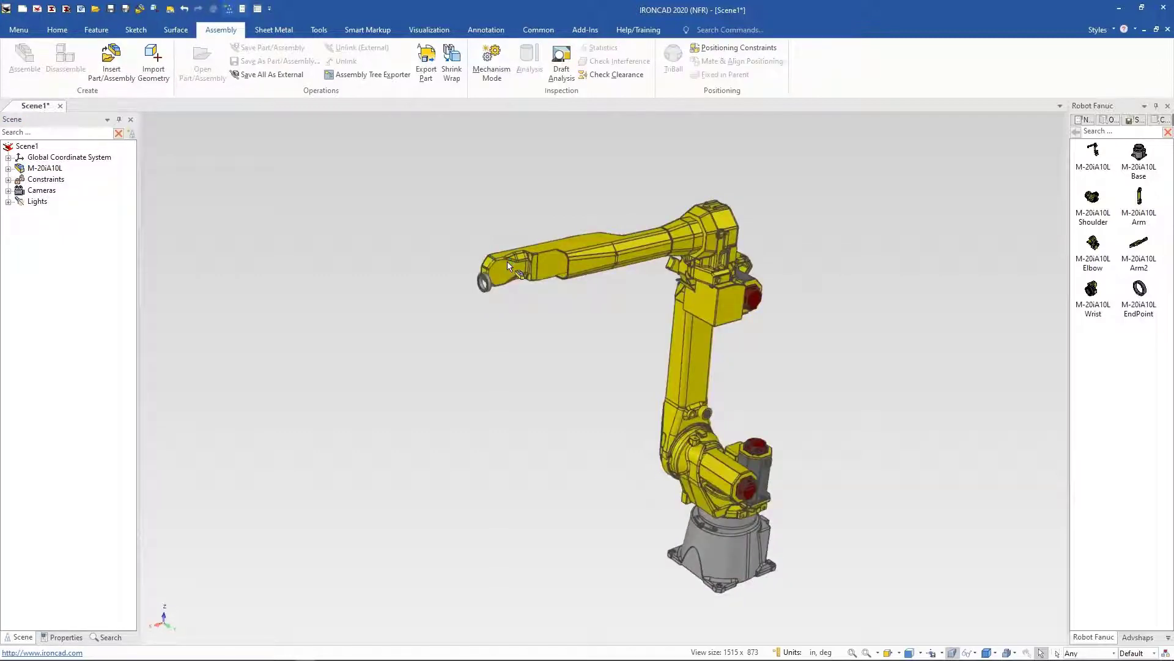
left_click(488, 283)
left_click(487, 282)
key("Escape")
left_click(504, 273)
left_click(504, 273)
key("Delete")
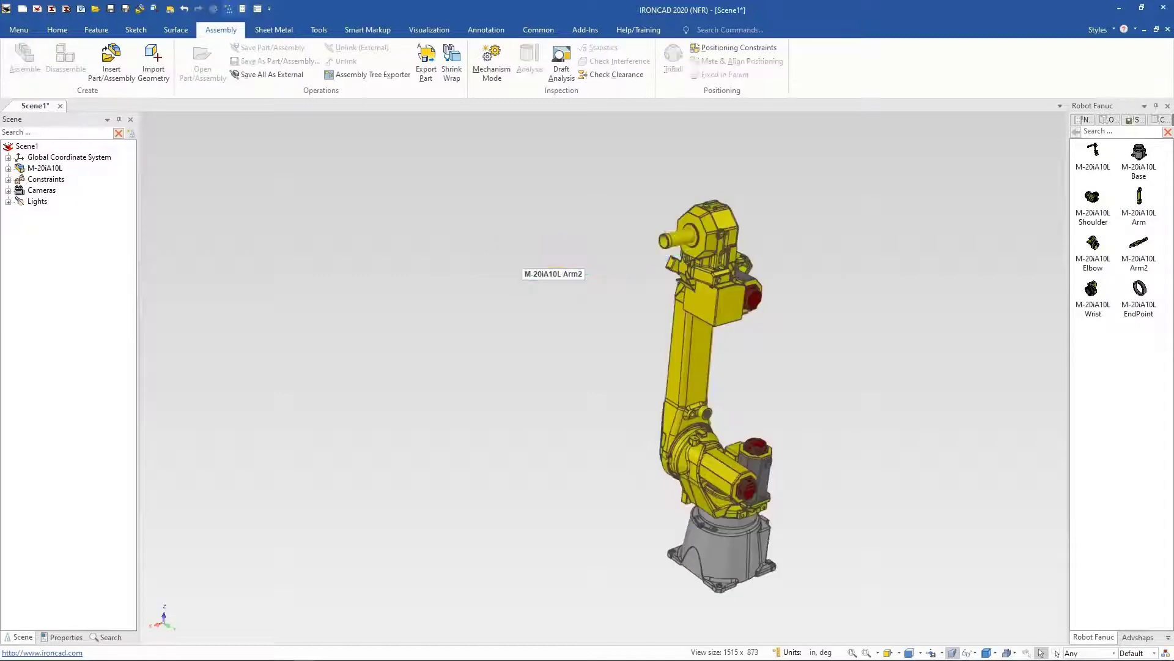
Step: Delete the robot's elbow, arm and shoulder, leaving only the base
left_click(704, 213)
left_click(704, 213)
key("Delete")
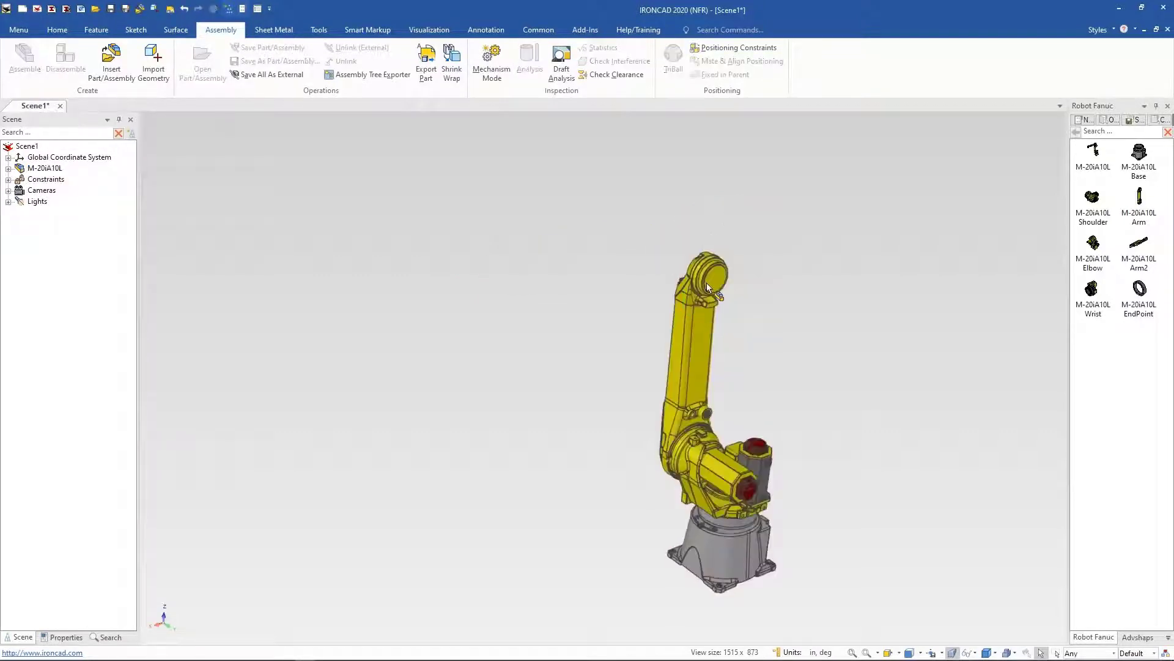
left_click(707, 282)
left_click(707, 283)
key("Delete")
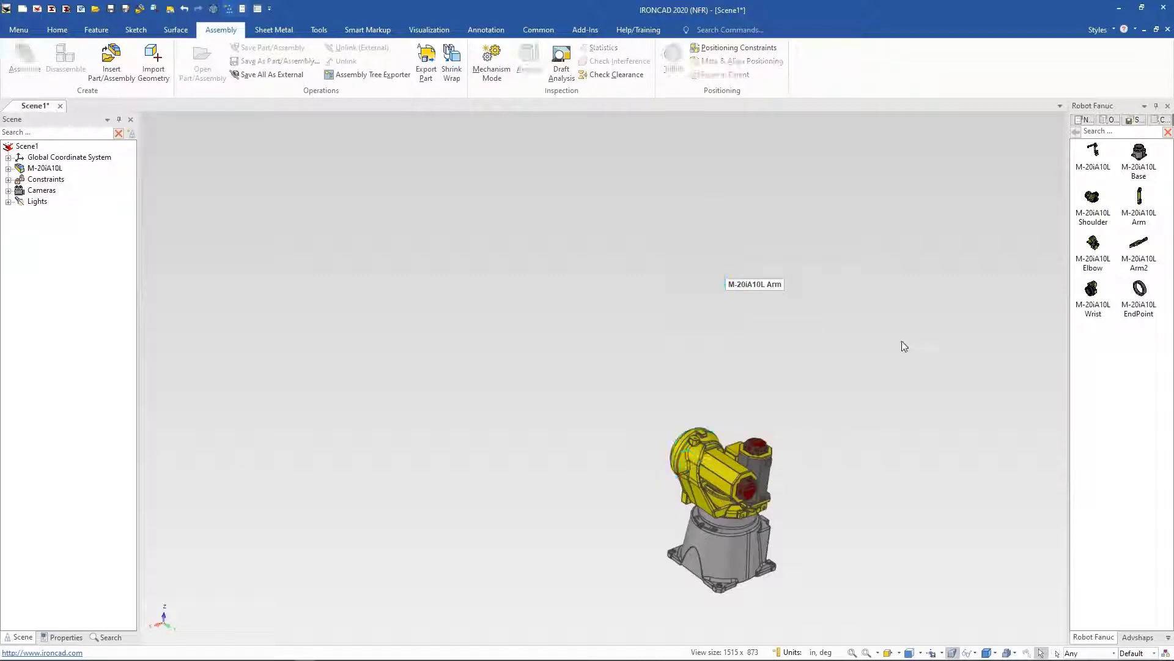
left_click(733, 495)
left_click(733, 494)
key("Delete")
middle_click_drag(868, 372, 844, 426)
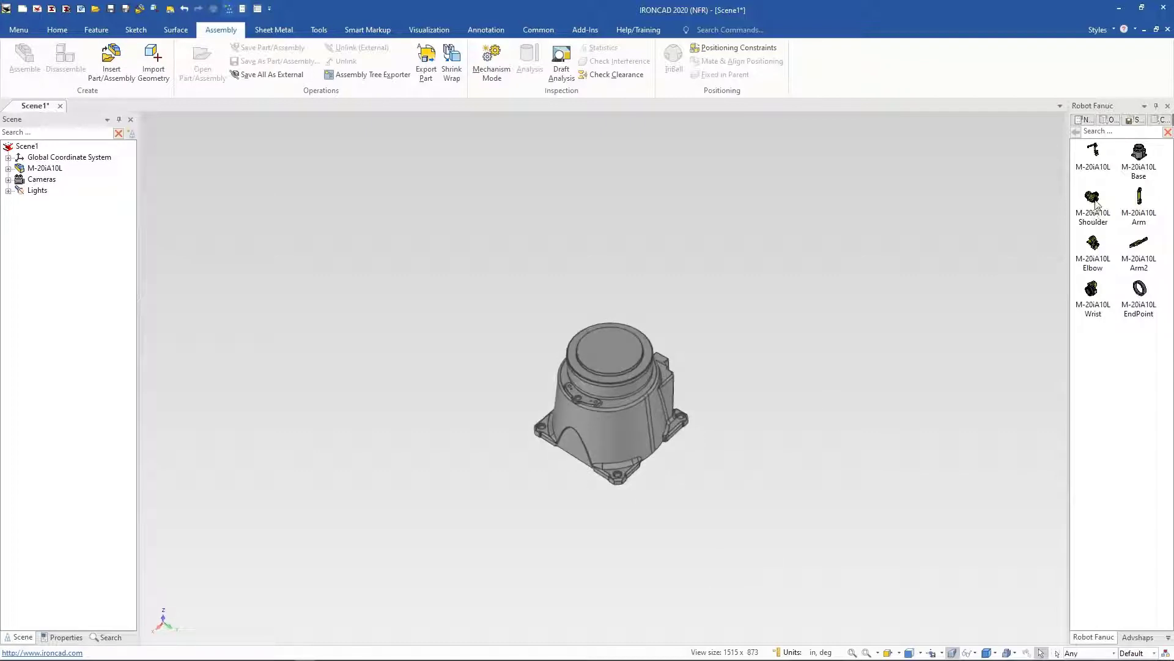
Step: Drop the M-20iA10L Shoulder from the catalog onto the robot base
left_click_drag(594, 327, 638, 355)
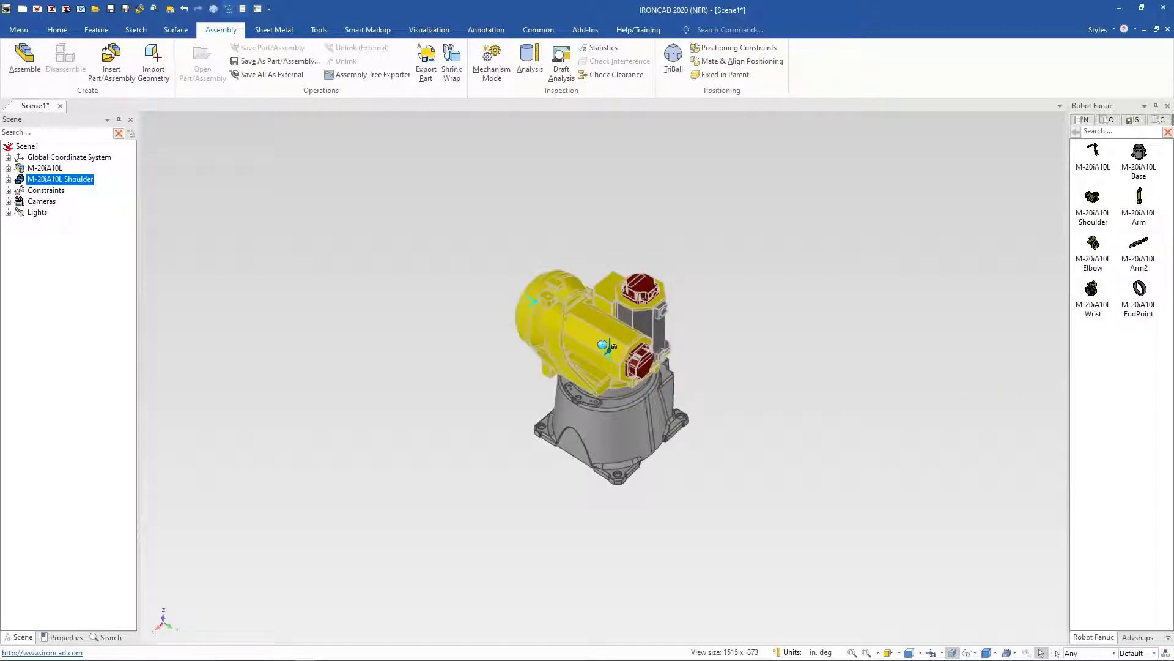
left_click(794, 388)
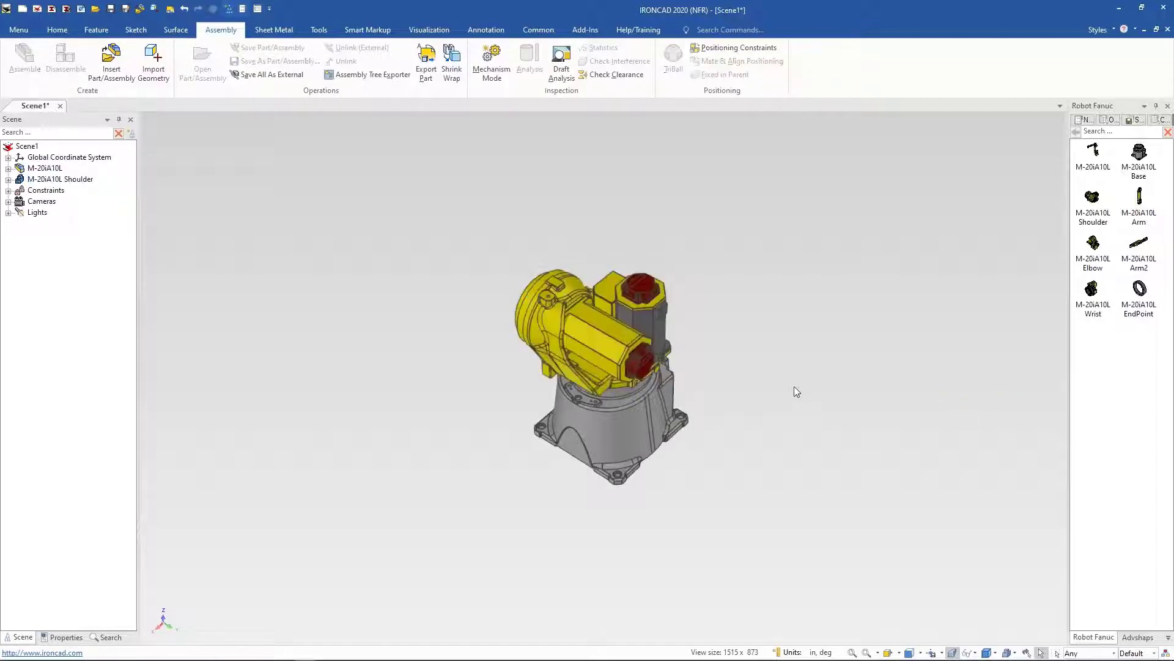
left_click(589, 480)
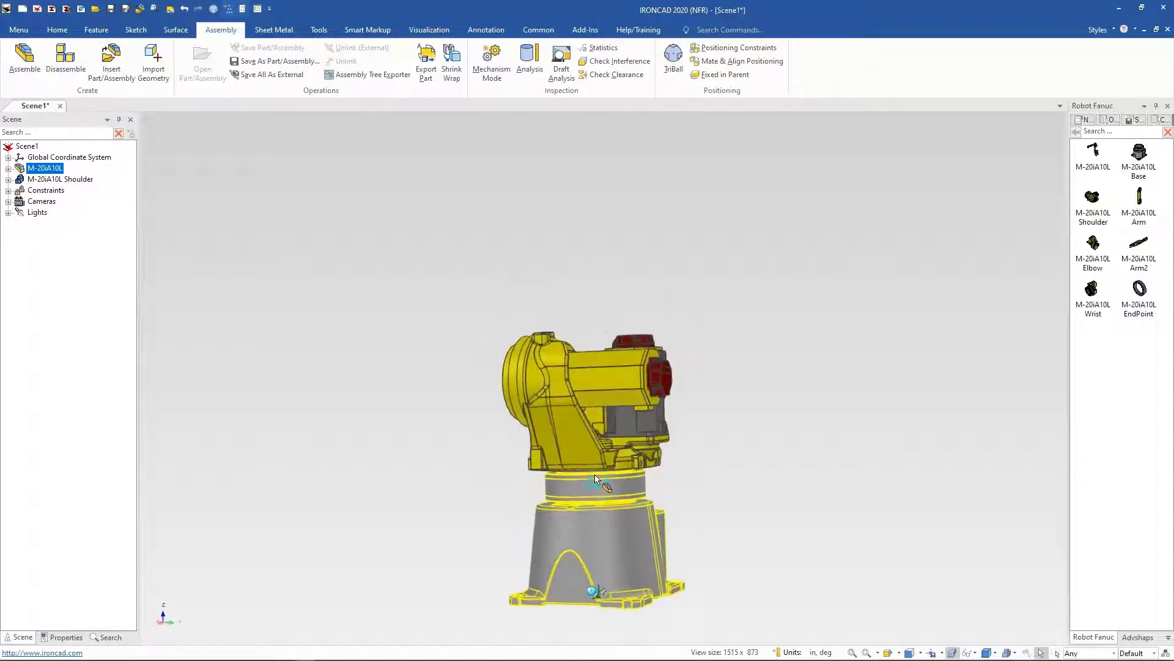
left_click(789, 477)
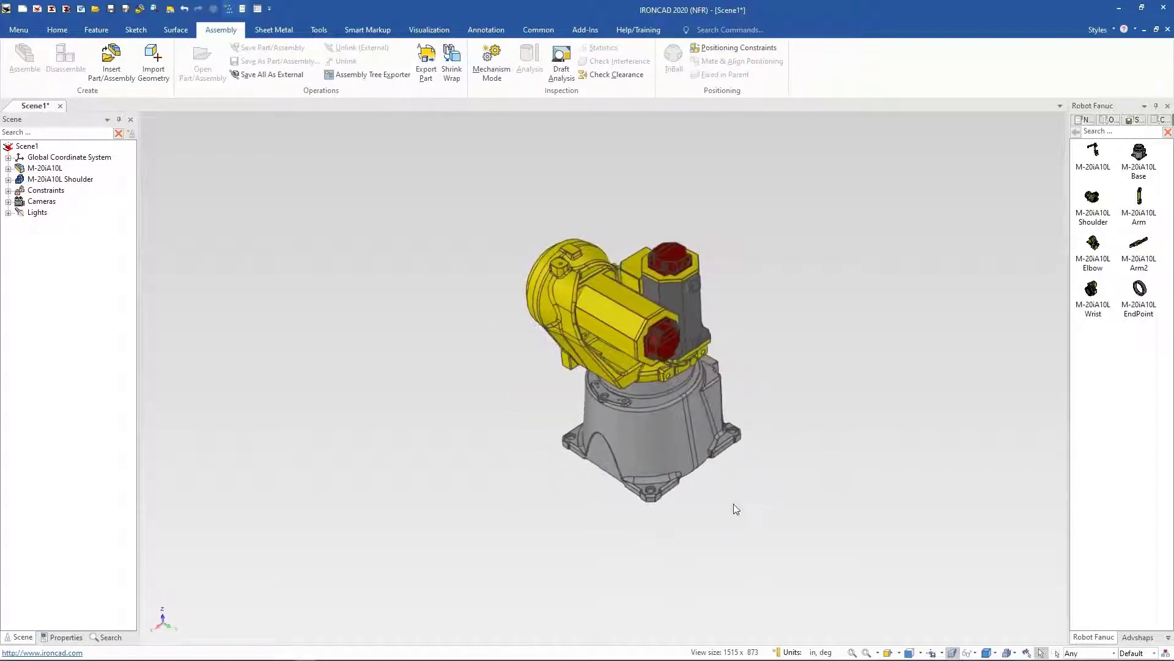
Step: Try to rotate the shoulder in Mechanism Mode, then leave the mode
left_click(489, 60)
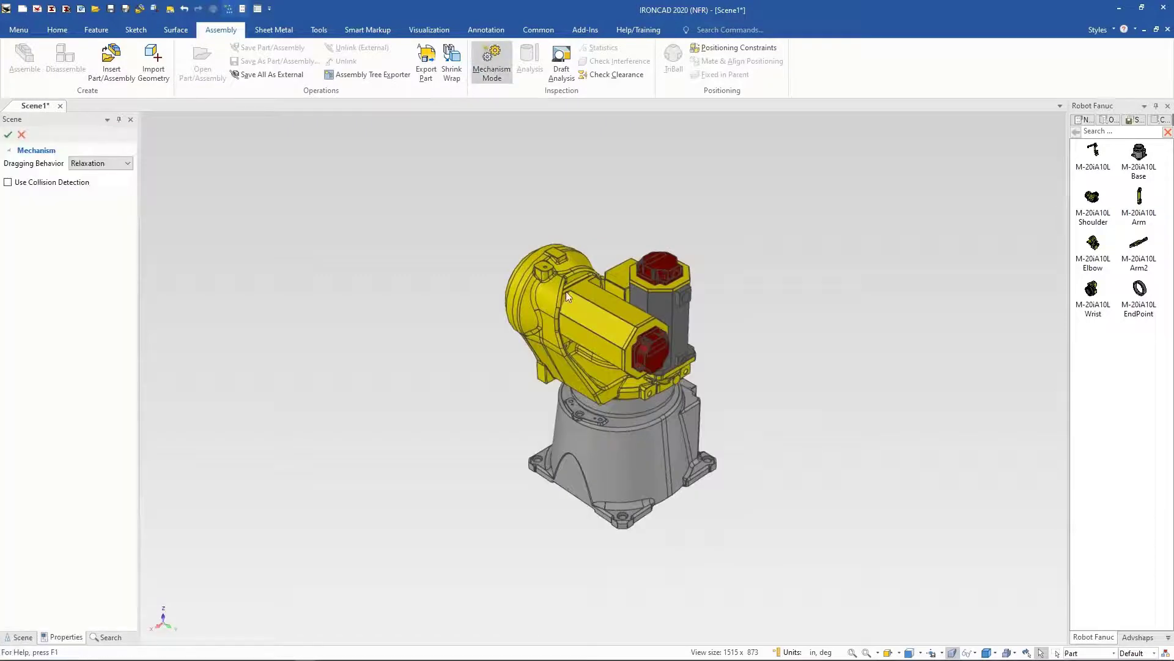
left_click_drag(543, 320, 542, 306)
left_click(20, 133)
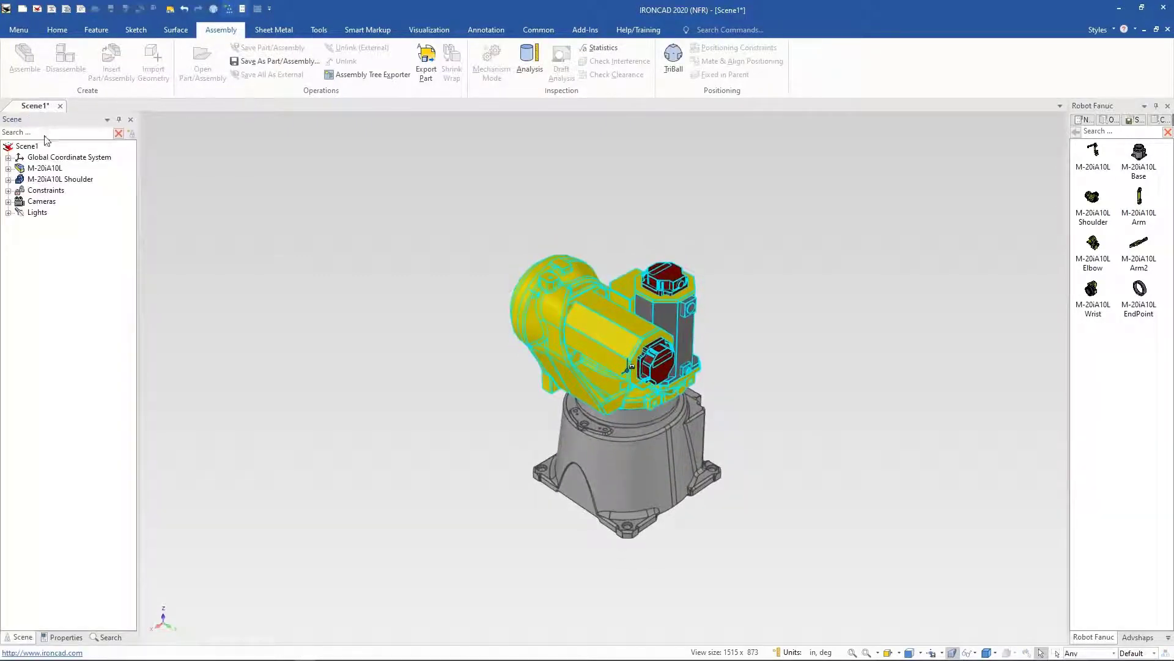
Step: Set the robot base to Fixed in Parent
right_click(592, 427)
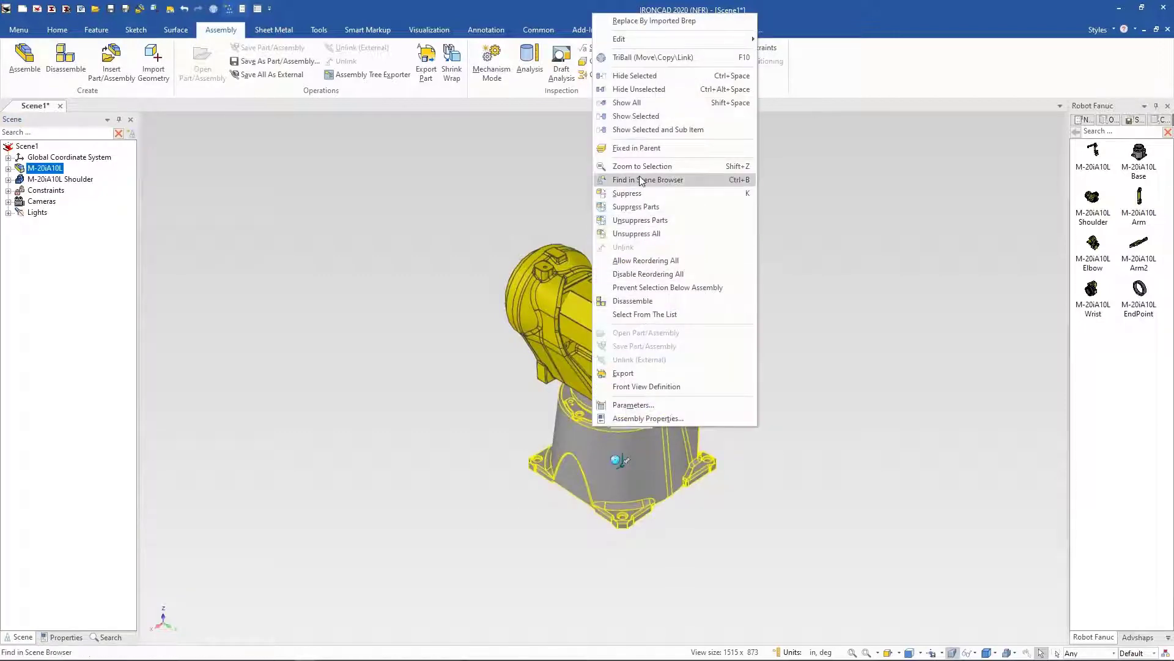
left_click(640, 152)
left_click(293, 274)
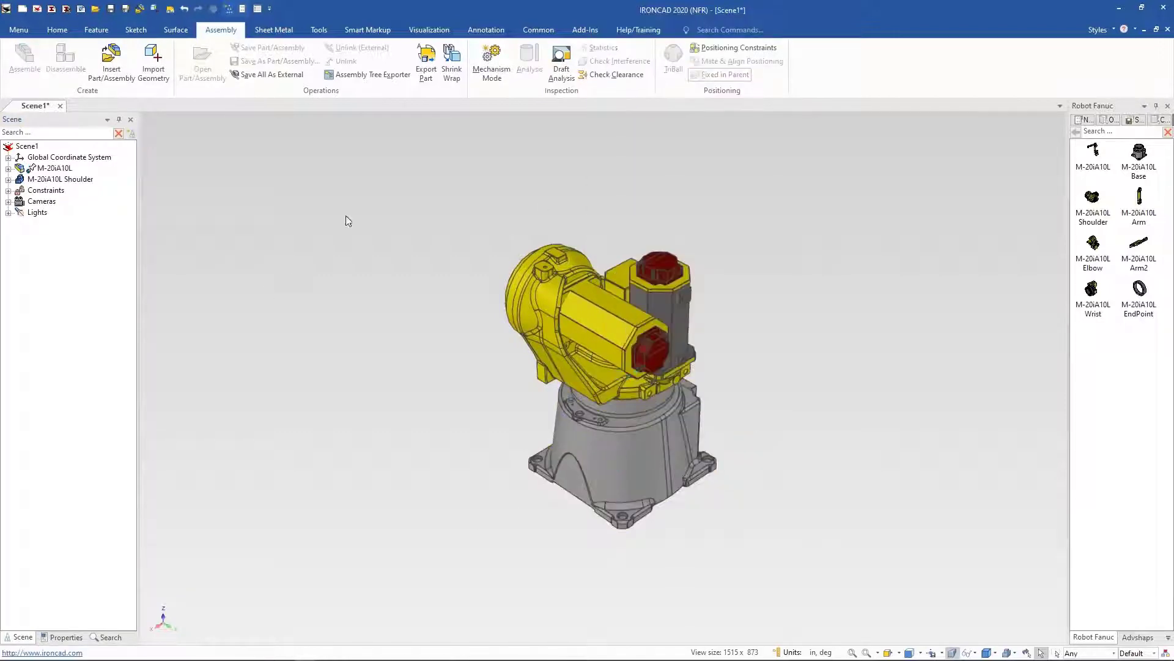
Step: Rotate the shoulder on the base in Mechanism Mode to test it, and cancel
left_click(491, 64)
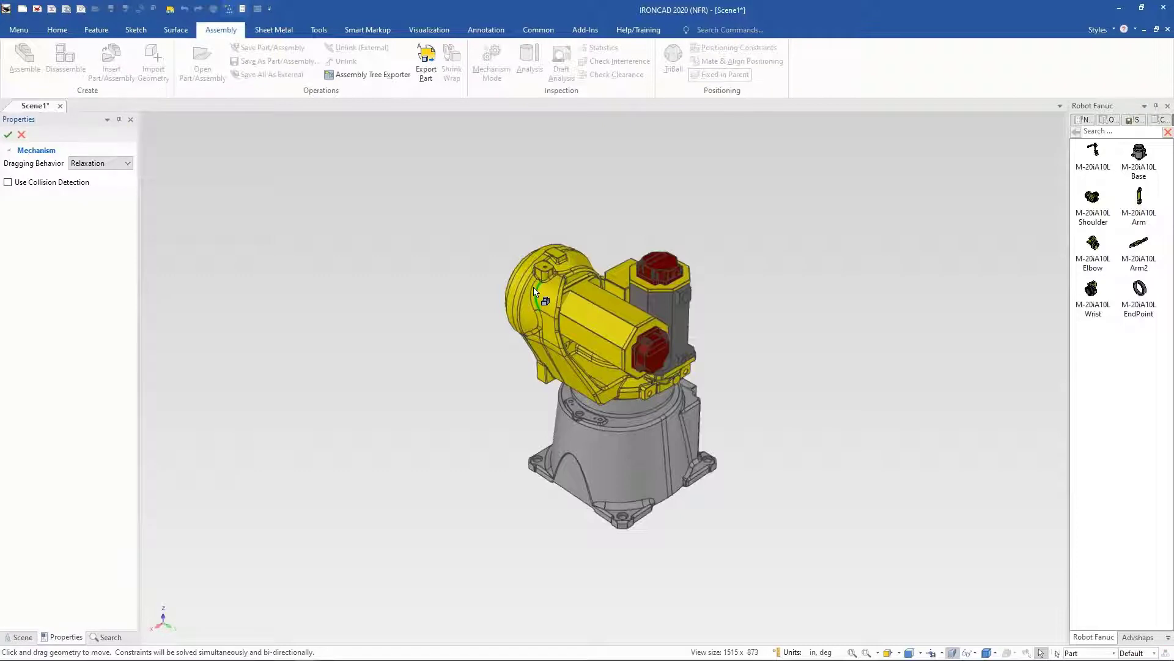
left_click_drag(563, 354, 118, 255)
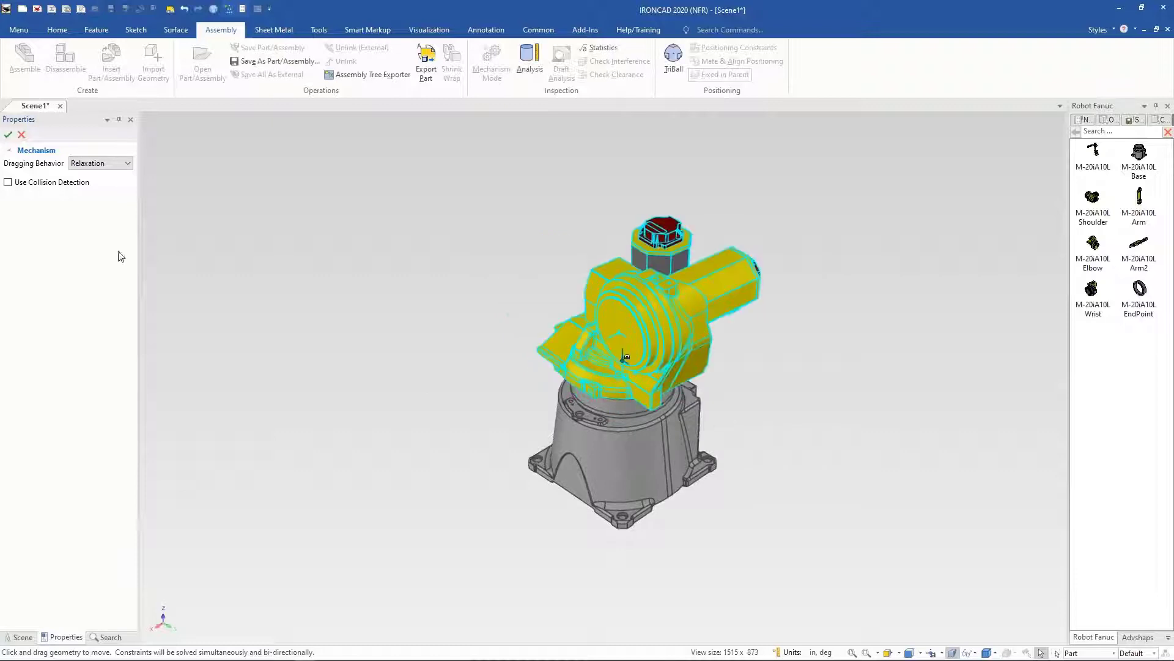
left_click(24, 140)
Step: Drop the M-20iA10L Arm from the catalog onto the shoulder
middle_click_drag(833, 449, 1135, 279)
left_click_drag(1141, 204, 512, 354)
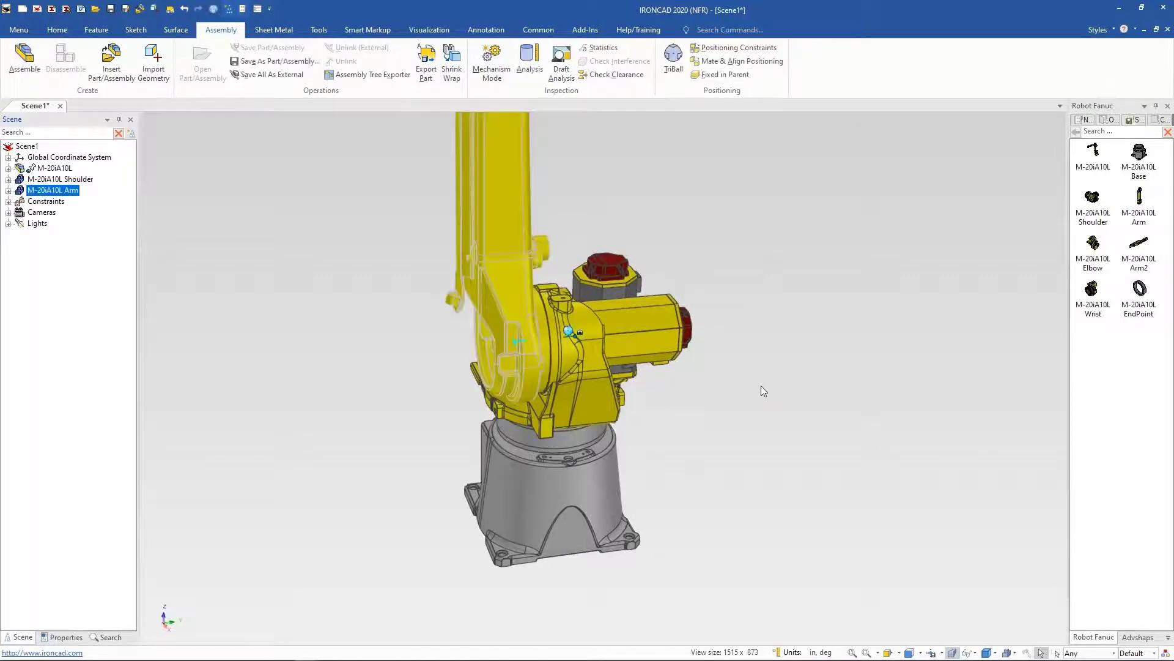
scroll(759, 384, "down", 2)
middle_click_drag(760, 384, 749, 237)
Step: Swing the arm in Mechanism Mode to test its rotation
left_click(492, 61)
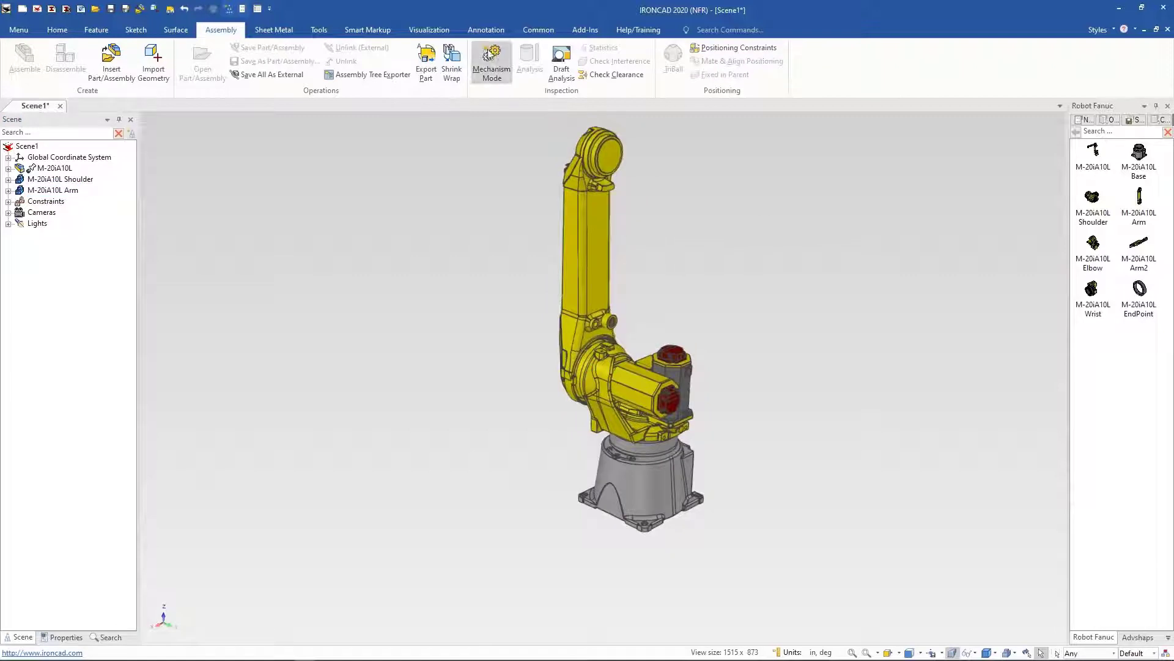
left_click_drag(602, 162, 481, 285)
Step: Switch to the Factory in progress assembly window
mouse_move(306, 658)
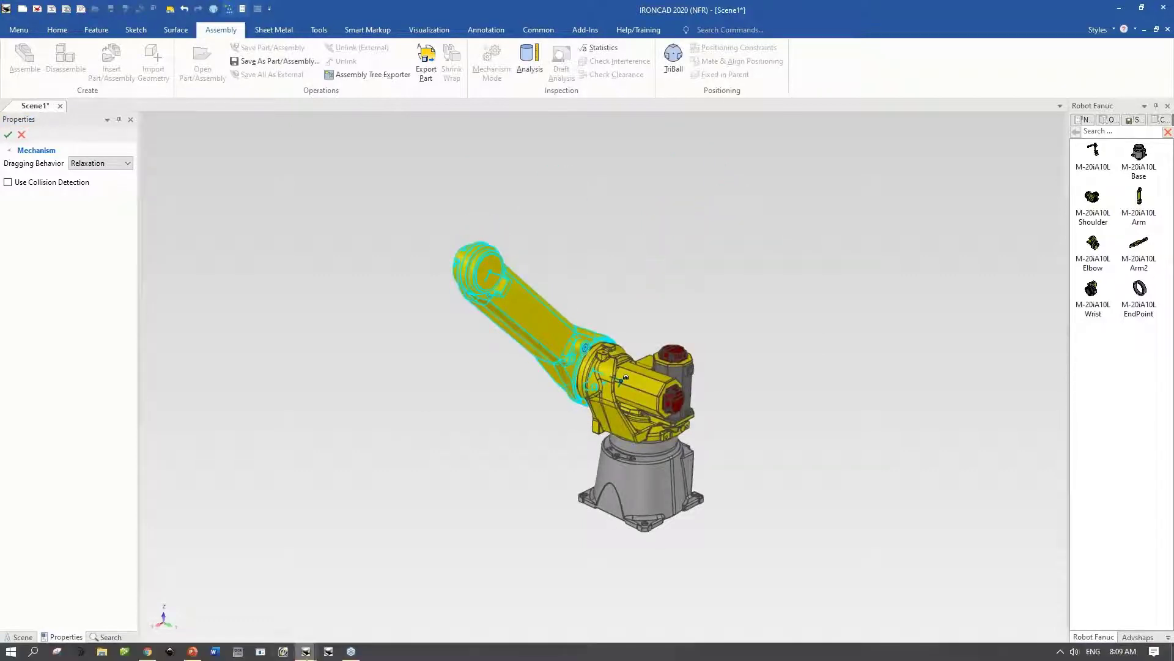
left_click(193, 652)
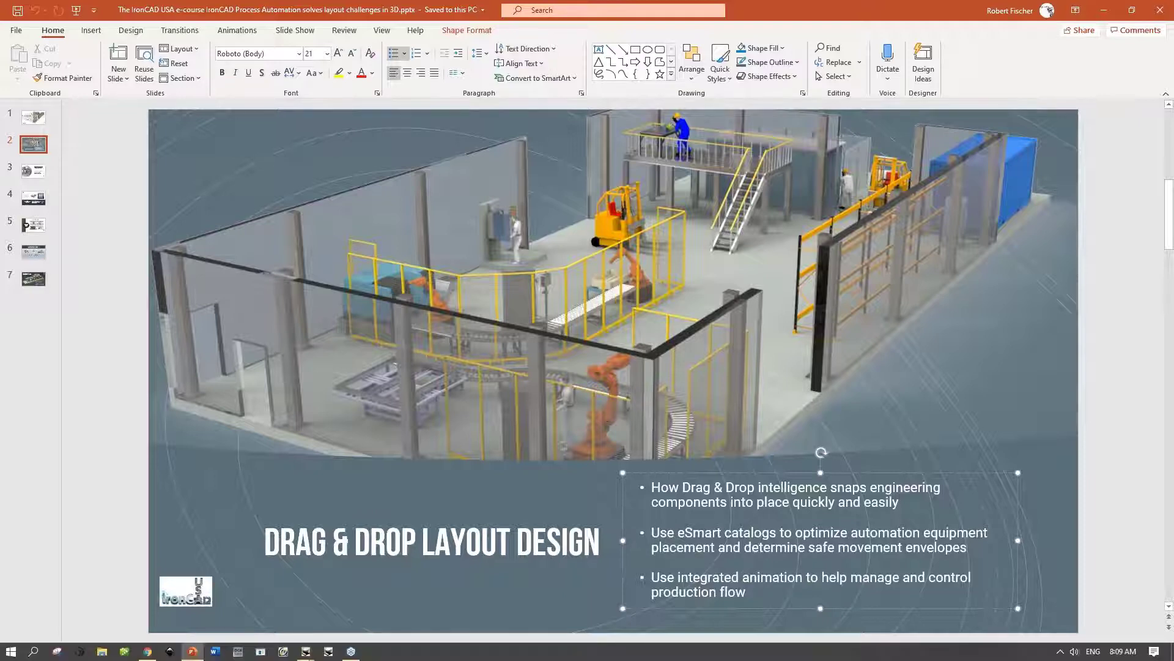
mouse_move(306, 652)
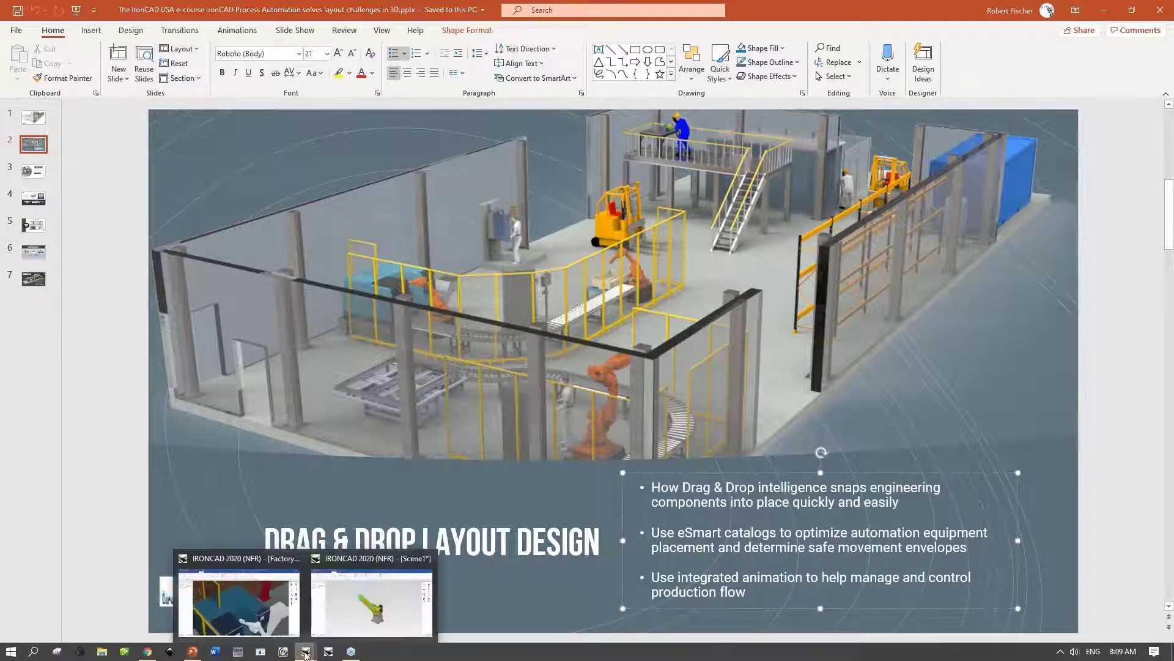
left_click(260, 617)
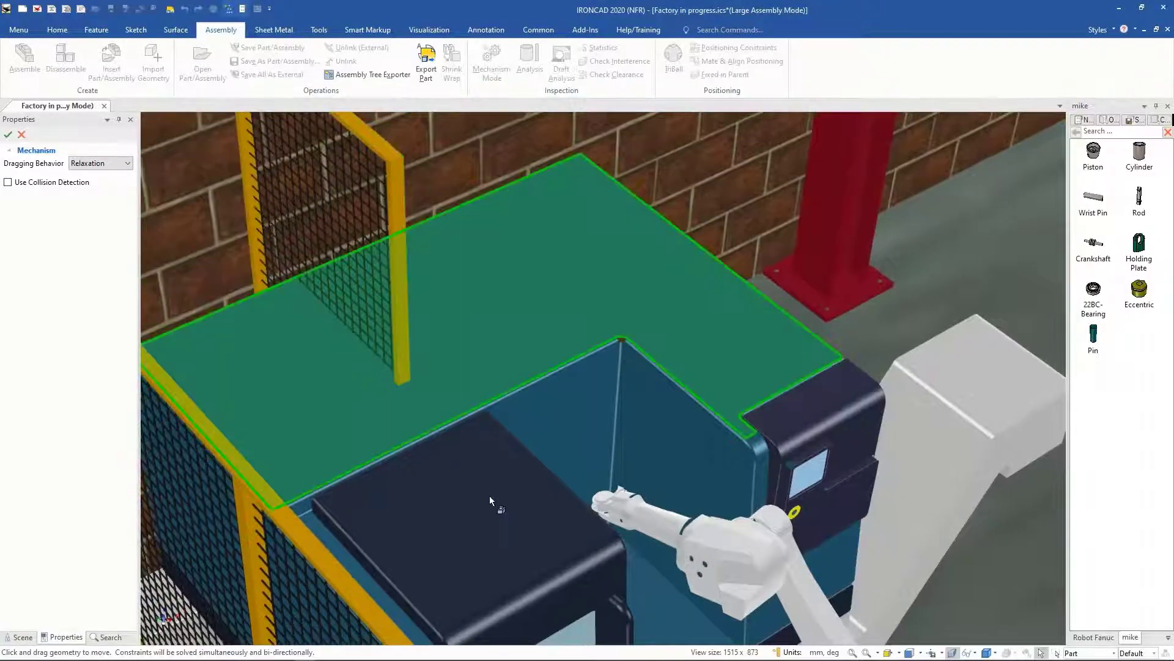
Step: Drag the factory robot's arm in Mechanism Mode to move it inside the machine
scroll(490, 497, "down", 1)
left_click_drag(598, 481, 684, 589)
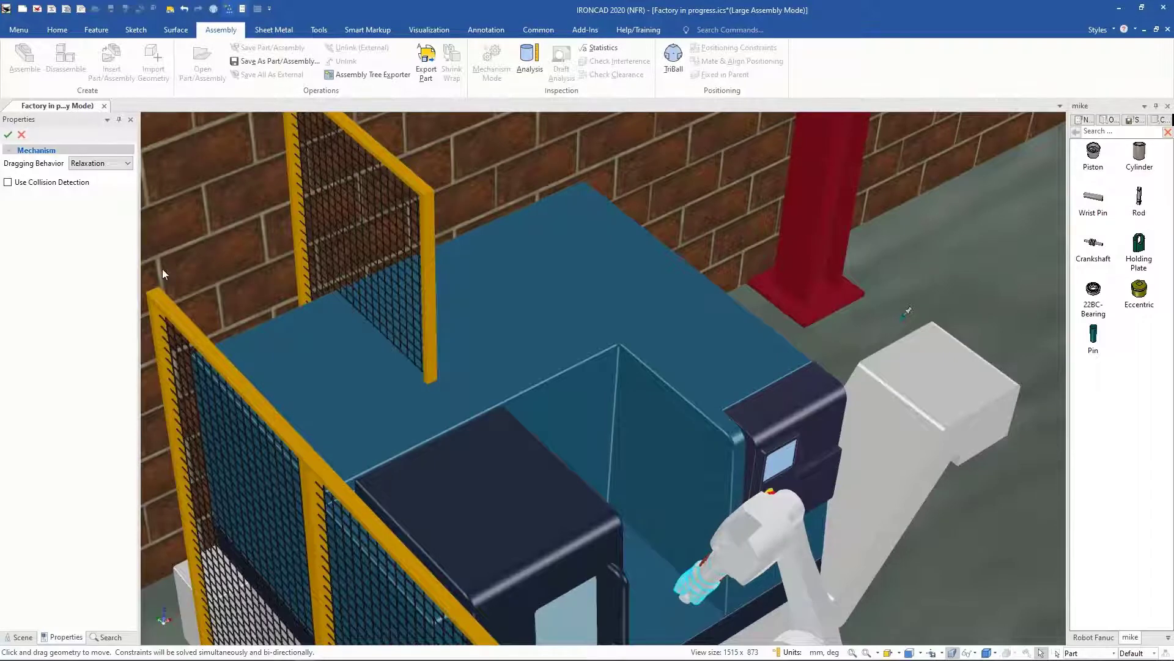
scroll(162, 269, "down", 5)
middle_click_drag(376, 447, 615, 482)
scroll(612, 442, "up", 3)
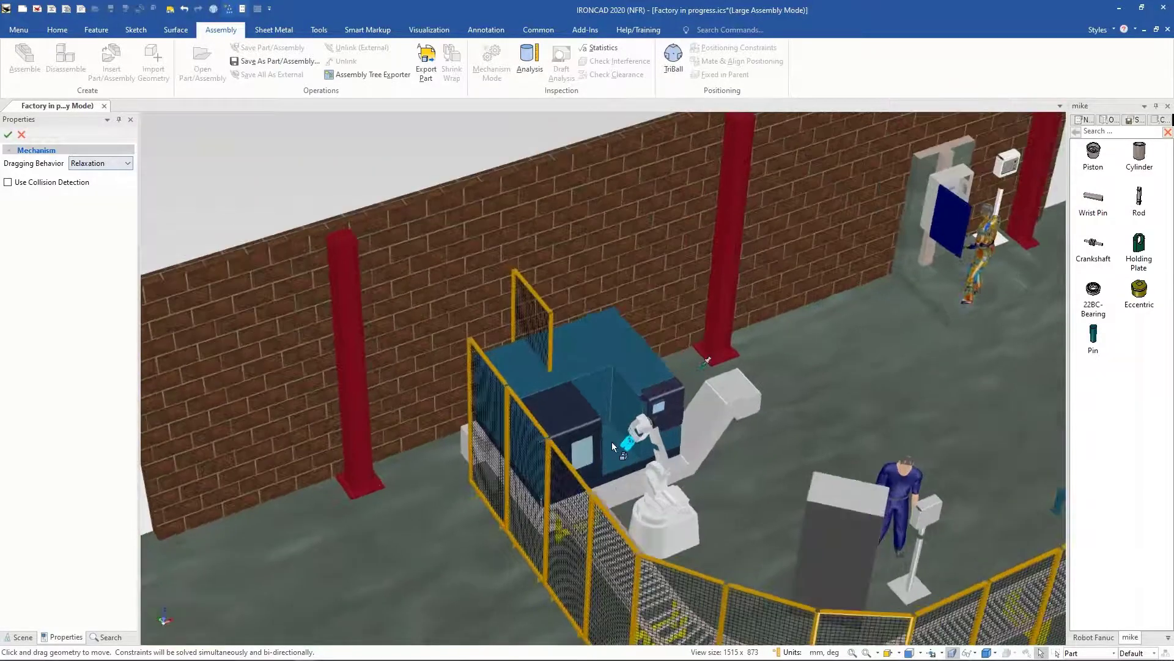
Step: Try moving the robot with the TriBall, then undo the moves
key("F10")
left_click_drag(733, 355, 713, 396)
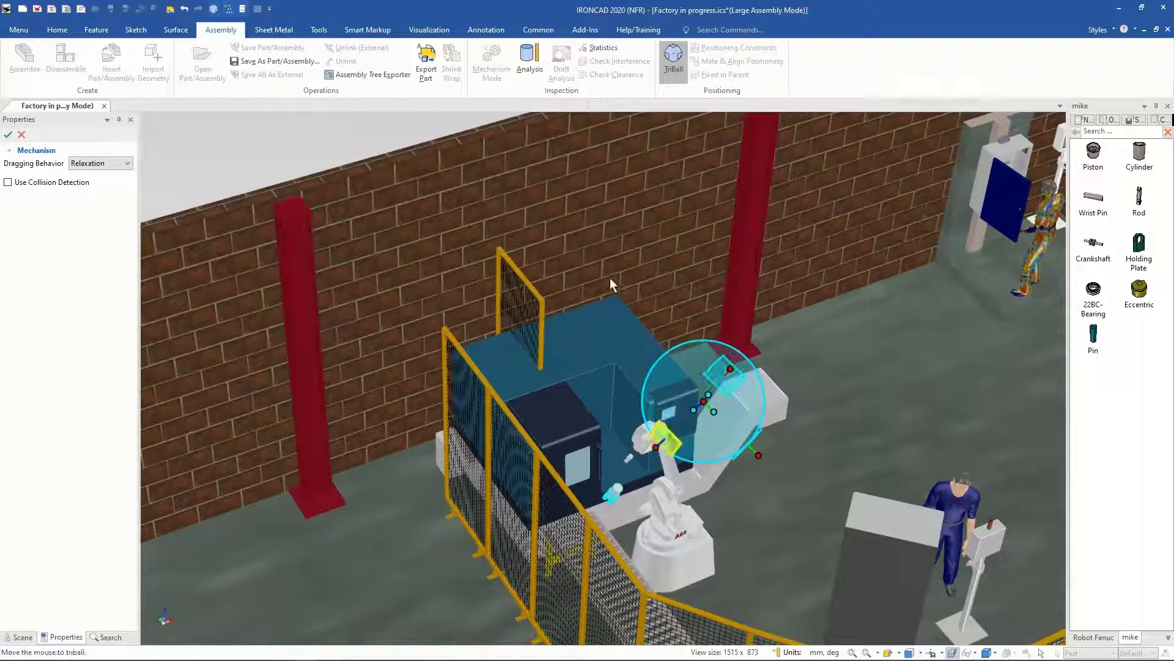
key("ctrl+z")
left_click(184, 10)
scroll(521, 353, "up", 5)
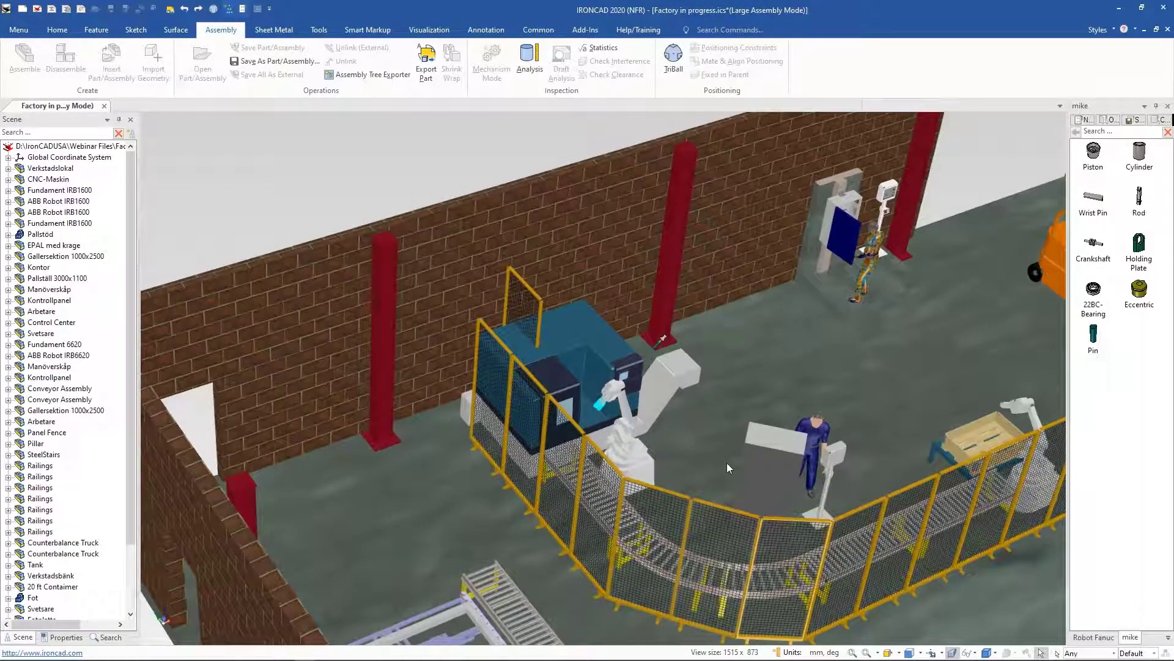
Step: Switch back to the Scene1 window and cancel the Mechanism Mode drag
mouse_move(375, 656)
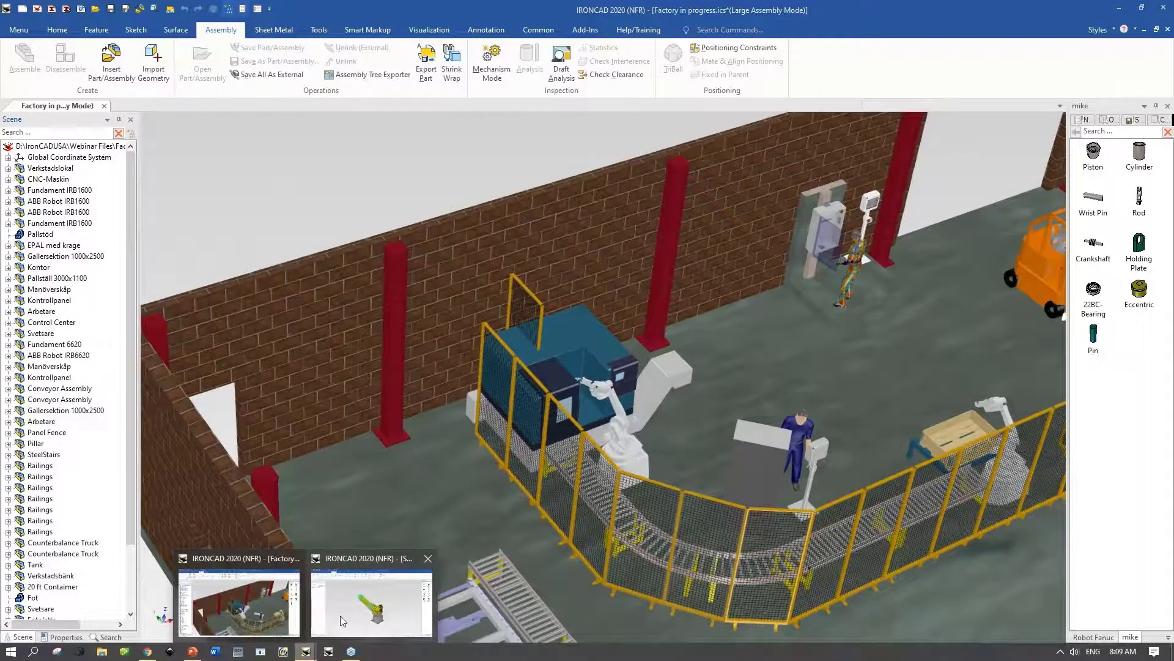
left_click(372, 603)
left_click(708, 354)
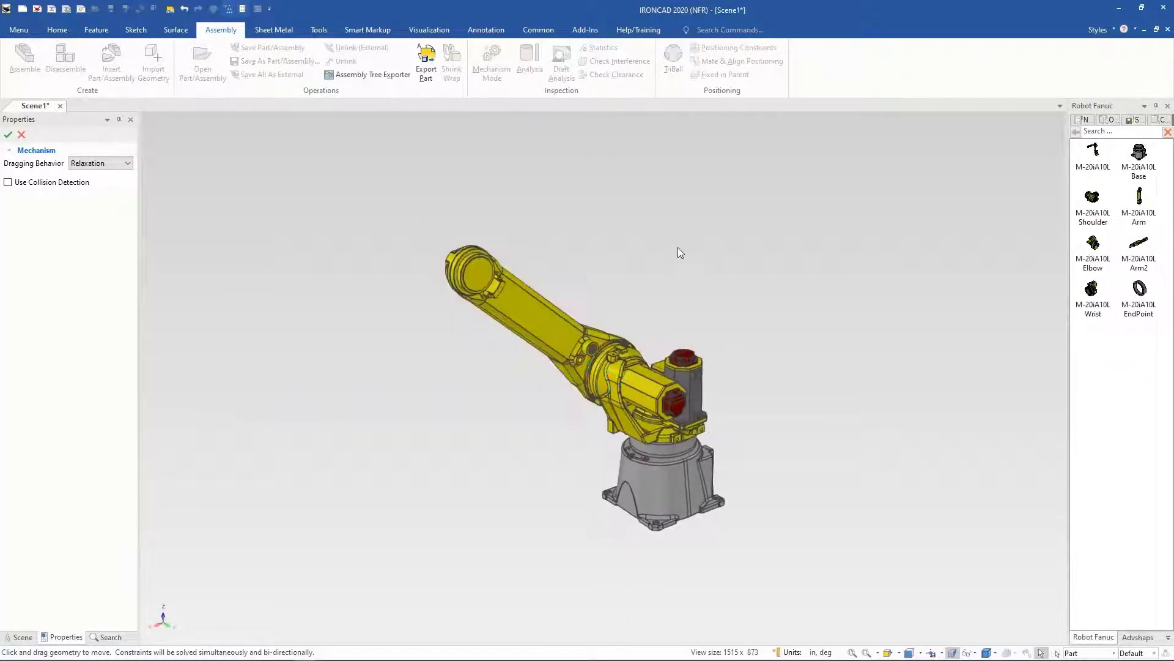
left_click(22, 135)
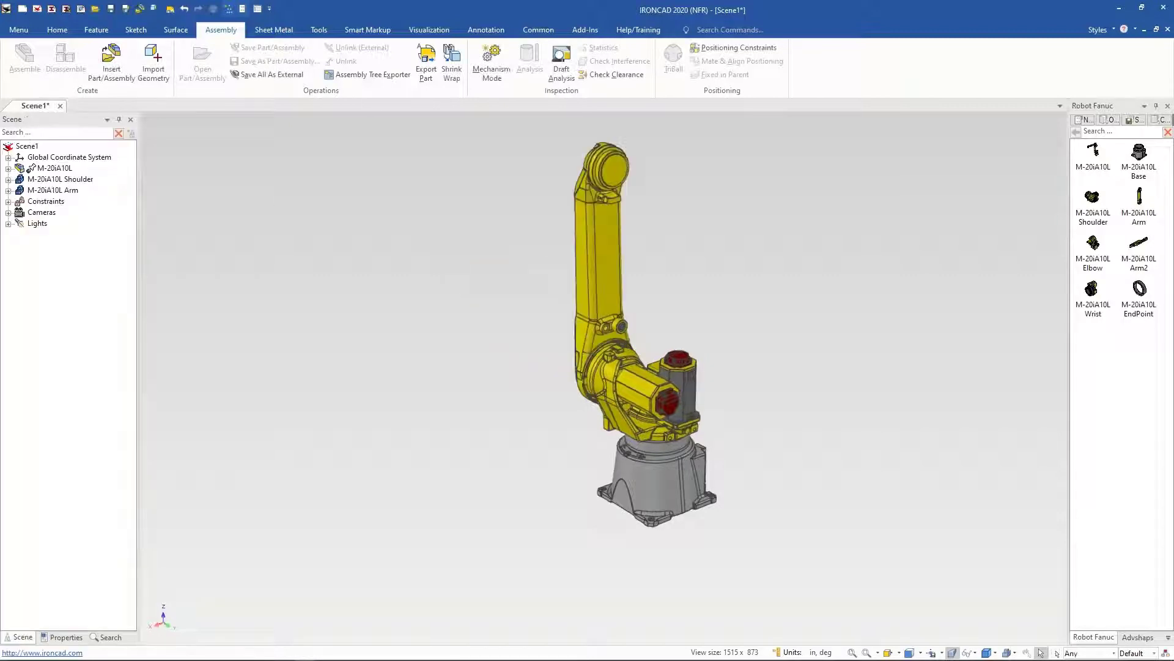
Step: Select all robot parts in the scene and delete them
left_click_drag(309, 142, 874, 487)
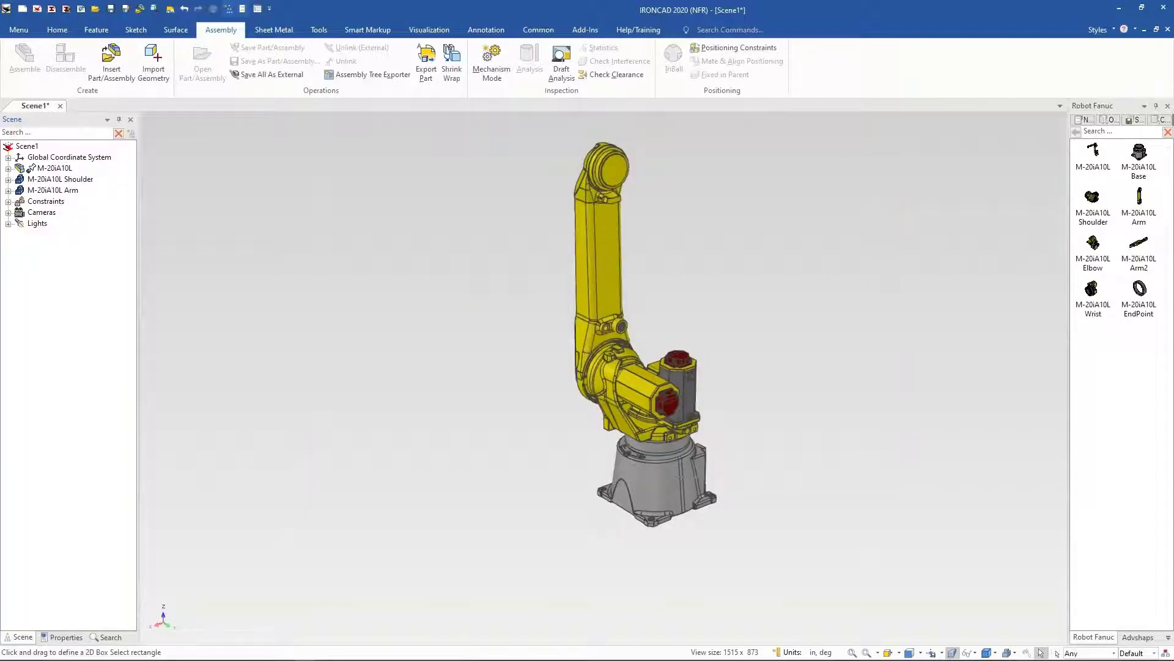
key("Delete")
left_click(611, 263)
key("Delete")
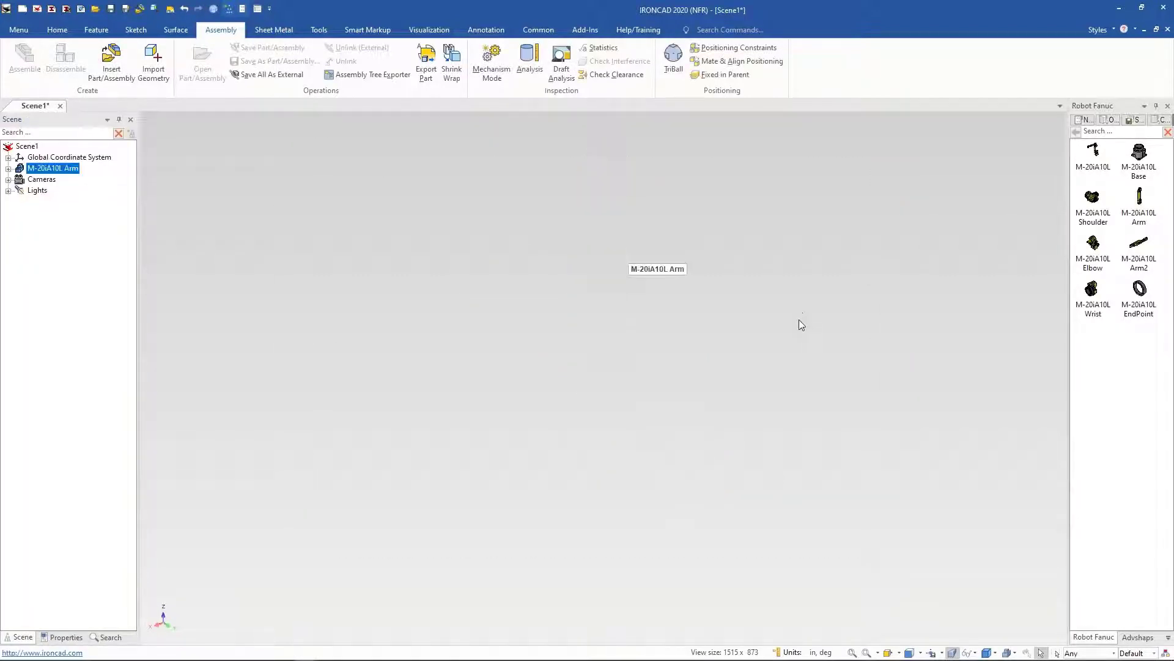
Step: Open the Layout-ovn catalog, drop the Verkstadslokal workshop building into the scene, and fit it in view
left_click(1168, 638)
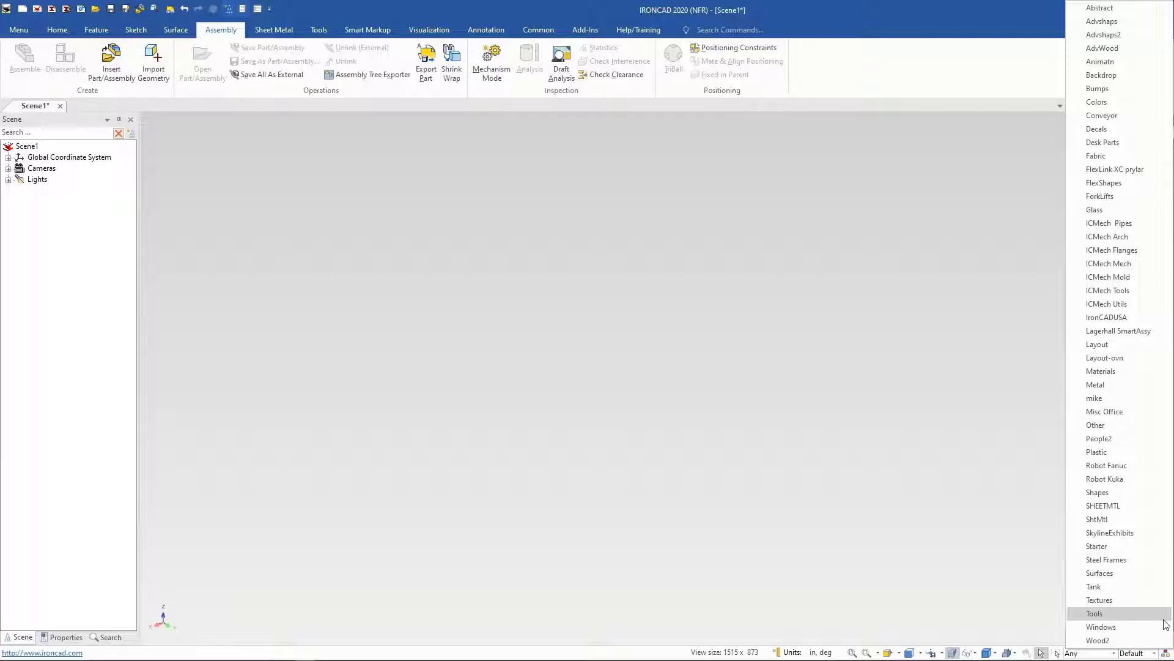
left_click(1124, 361)
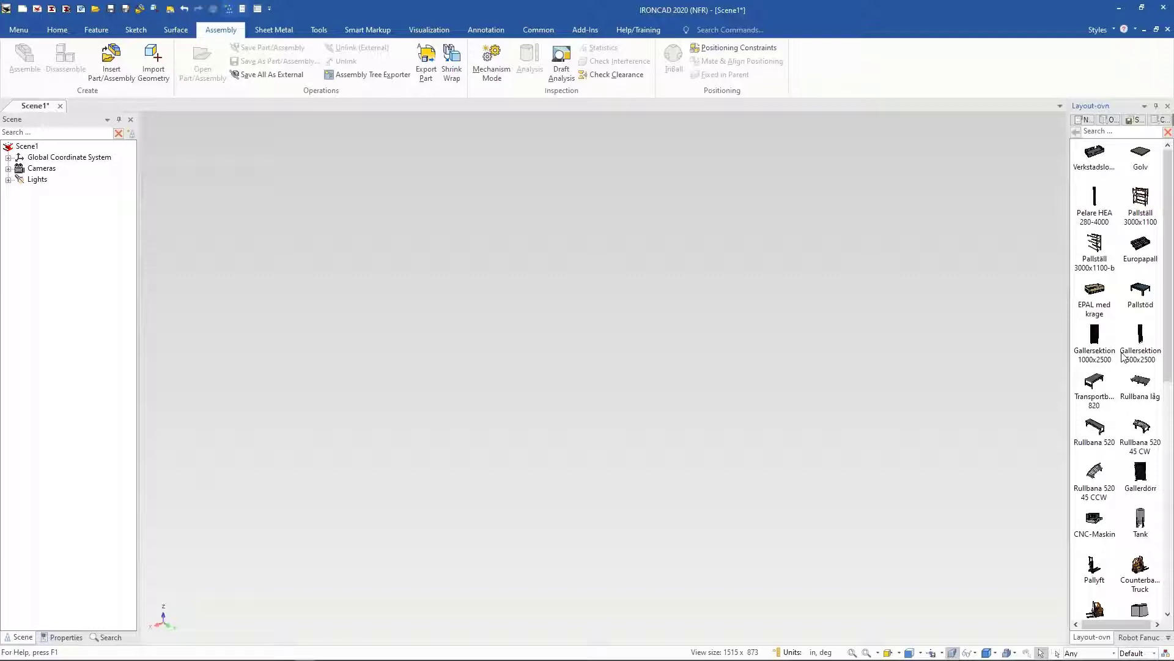
left_click_drag(1108, 172, 649, 411)
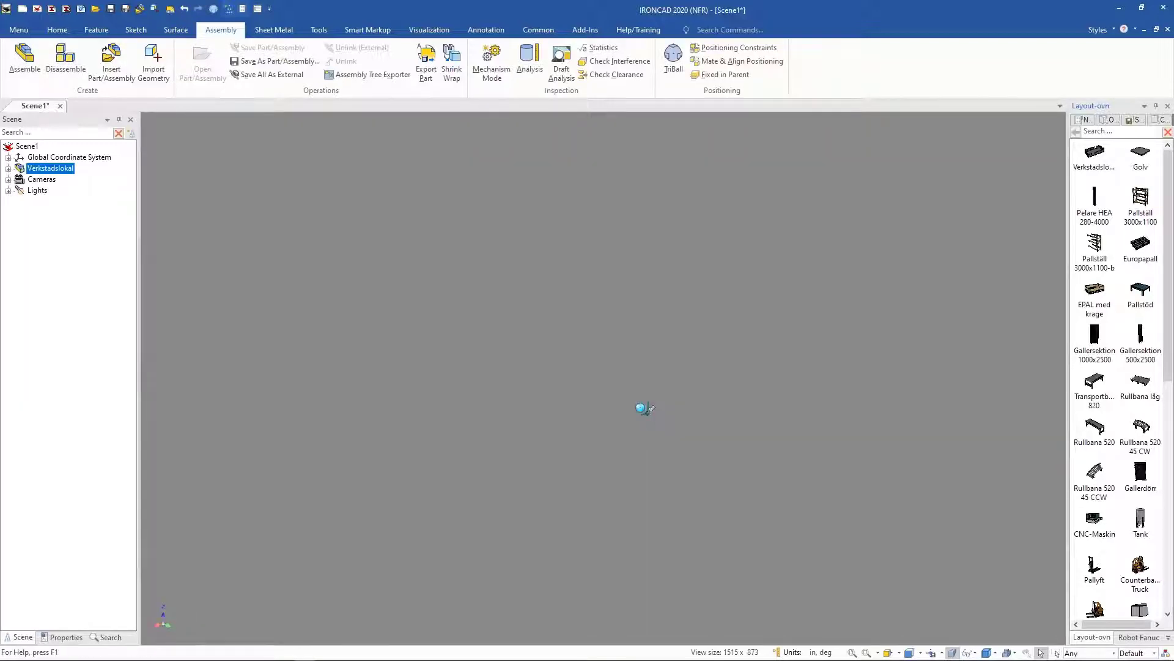
left_click(851, 653)
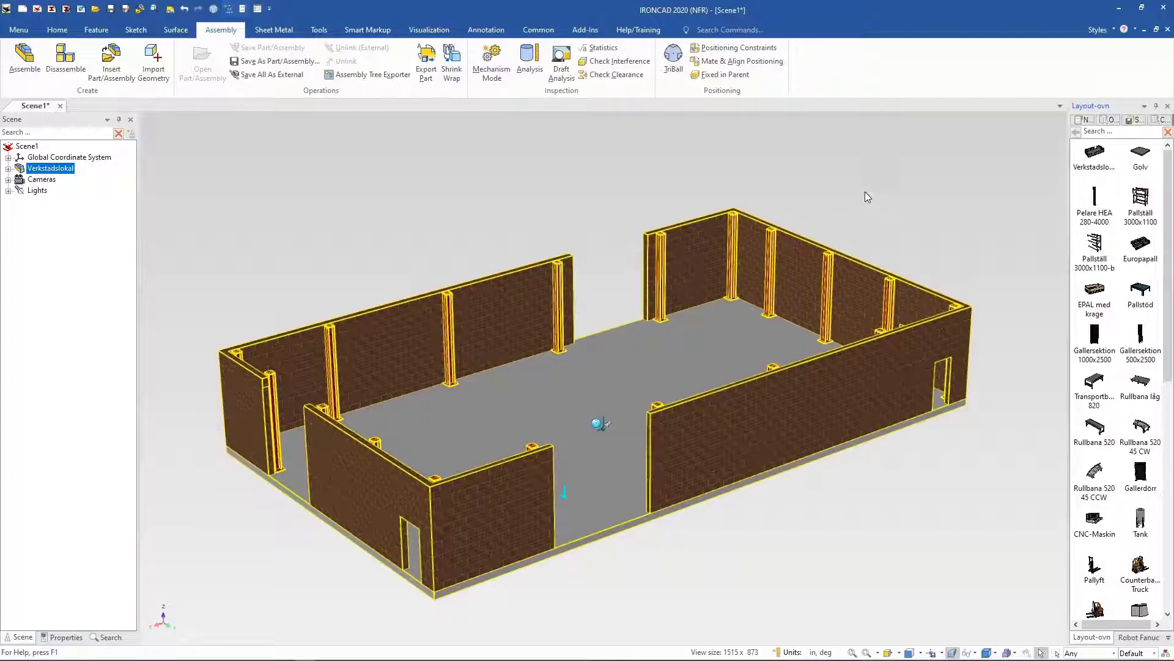
Step: Drop the CNC-Maskin machine from the catalog onto the workshop floor
left_click(883, 164)
middle_click_drag(915, 181, 1003, 108)
mouse_move(1165, 244)
left_mouse_down()
mouse_move(1163, 423)
mouse_move(1163, 251)
left_mouse_up()
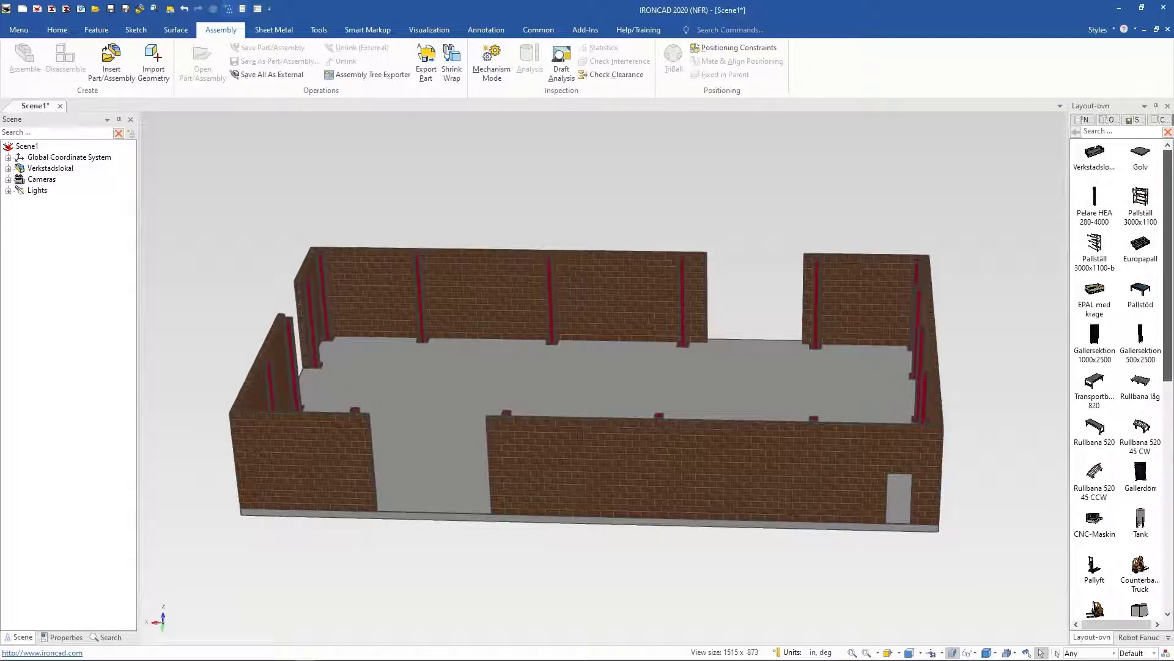
middle_click_drag(564, 134, 564, 133)
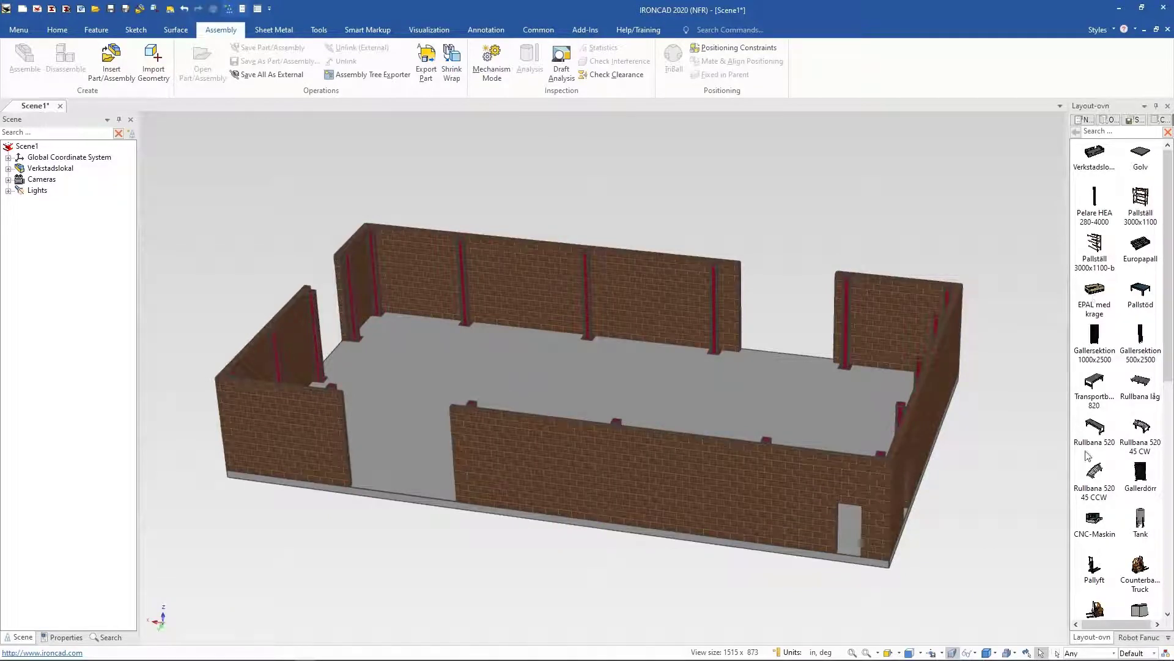
left_click_drag(1095, 520, 515, 350)
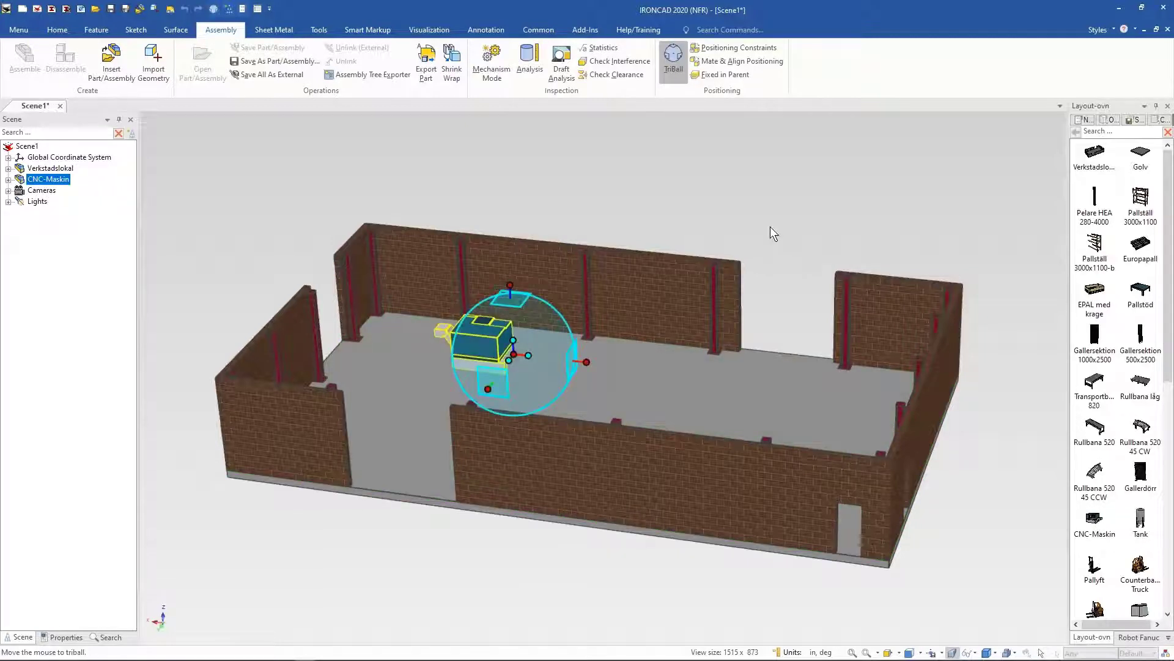
Step: Rotate the CNC machine 180 degrees with the TriBall in a top view
middle_click_drag(770, 227, 765, 211)
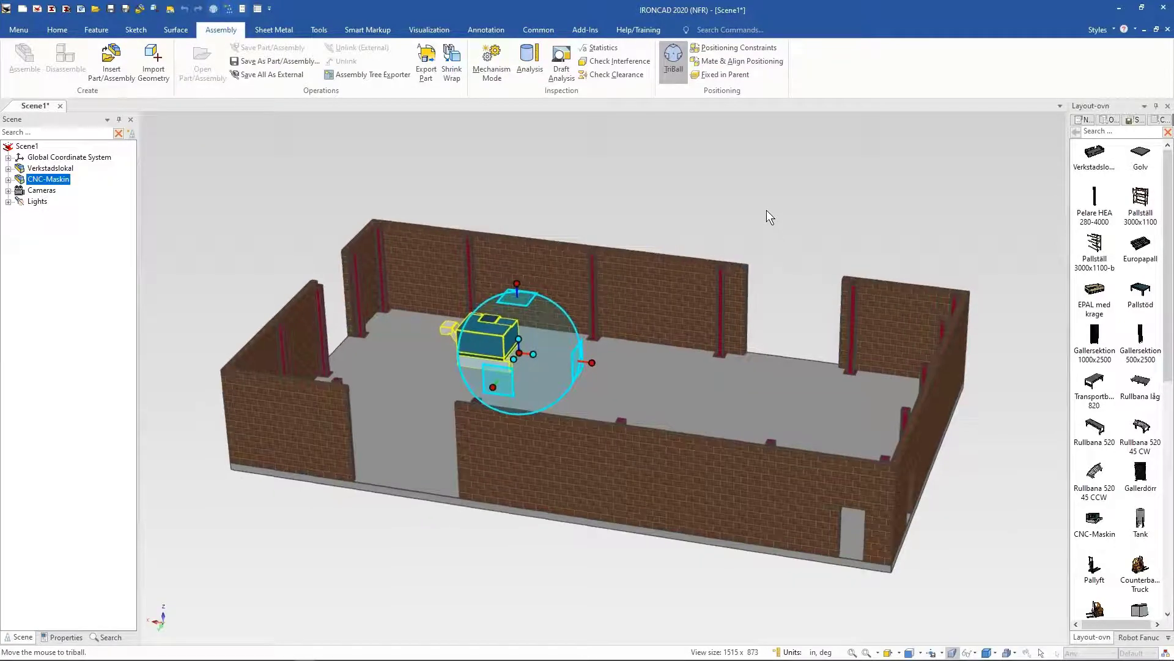
key("F7")
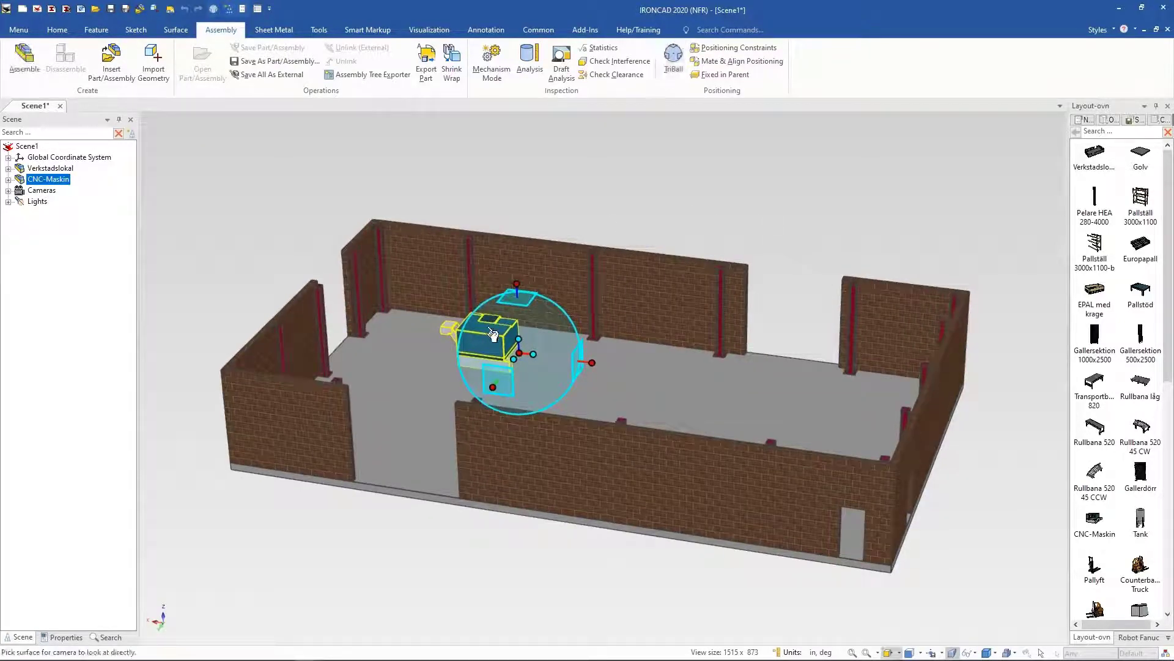
left_click(494, 336)
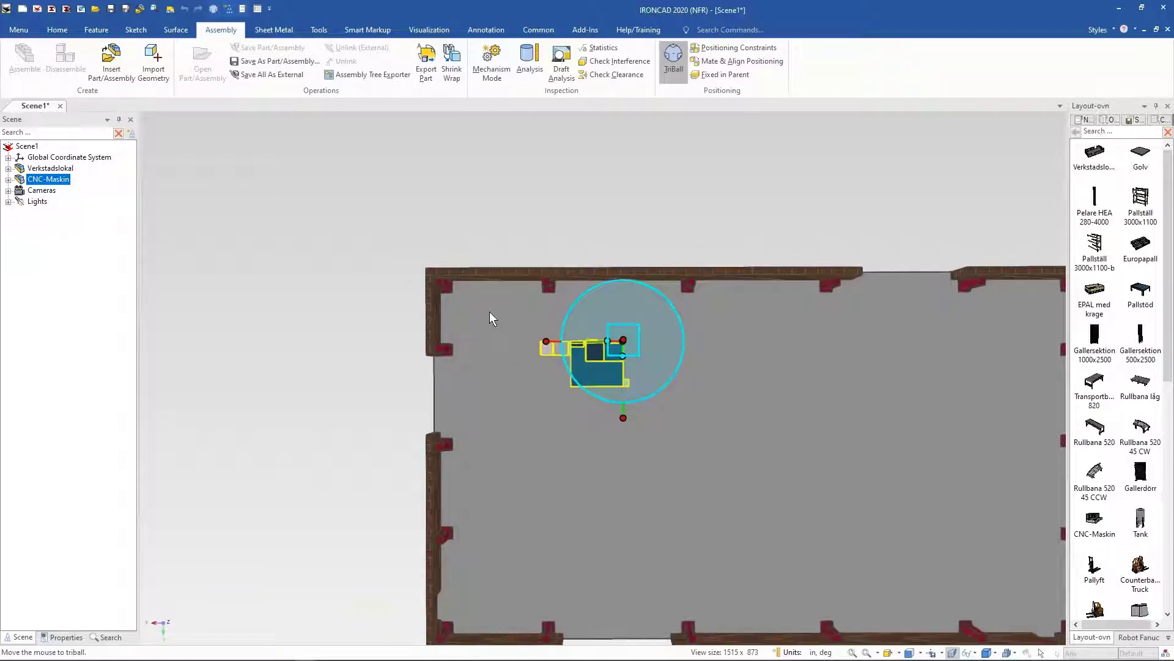
middle_click_drag(490, 312, 608, 335)
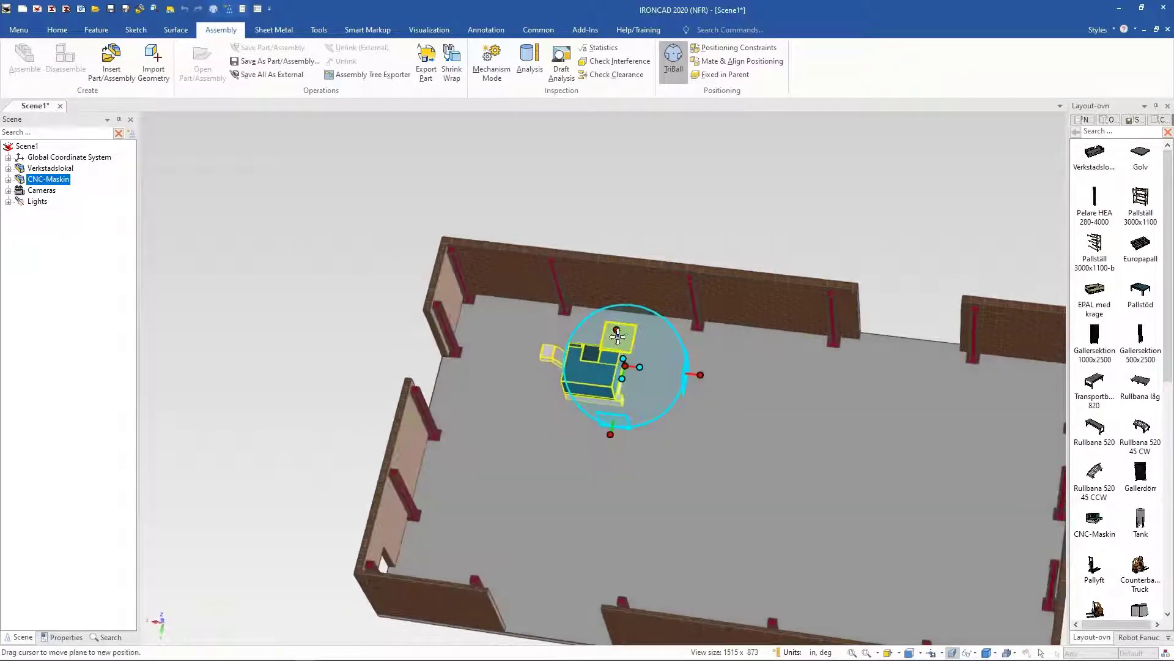
left_click(618, 330)
left_click_drag(653, 367, 606, 372)
type("180")
key("Return")
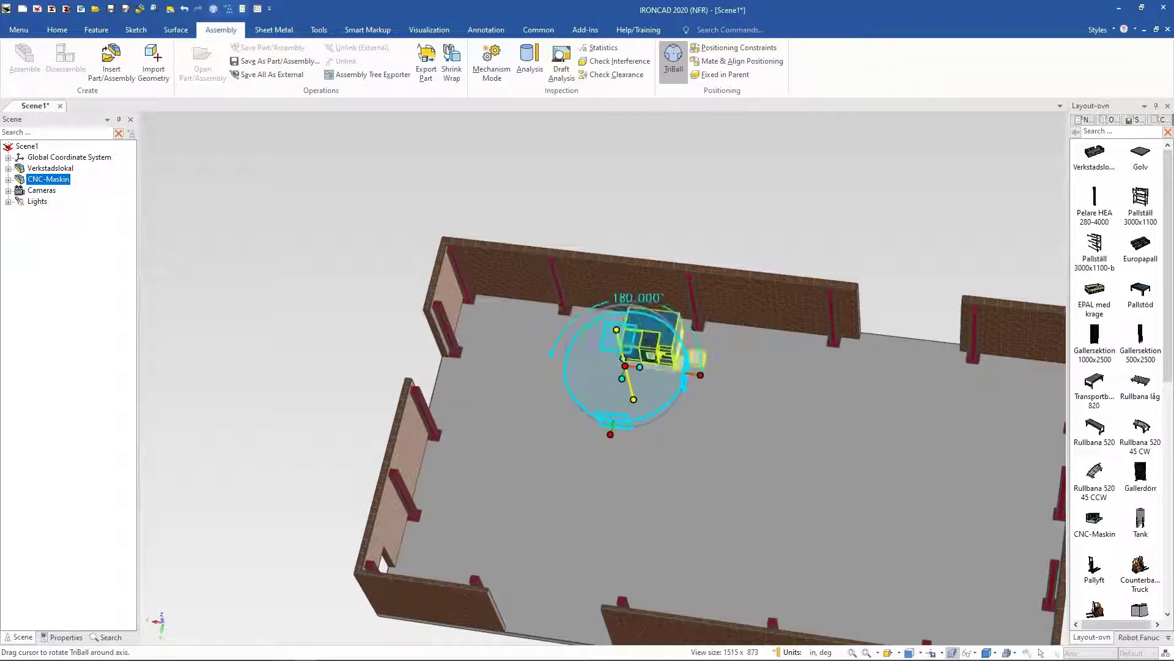
Step: Move the CNC machine with the TriBall closer to the back wall, then close the TriBall
middle_click_drag(637, 359, 637, 359)
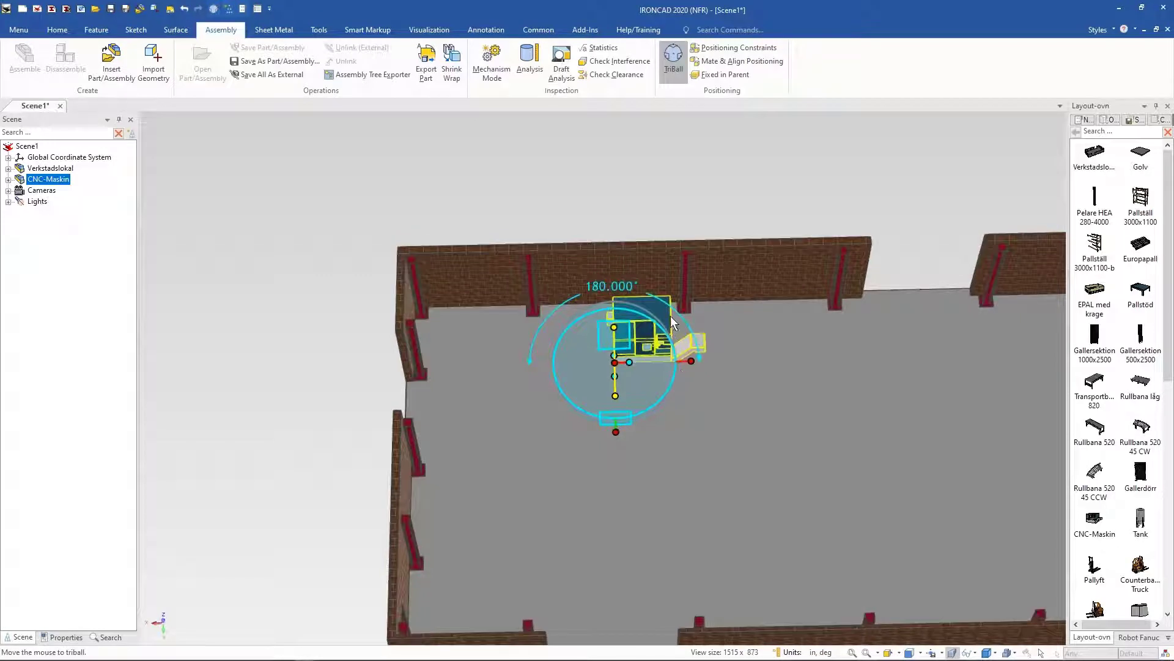
left_click(619, 209)
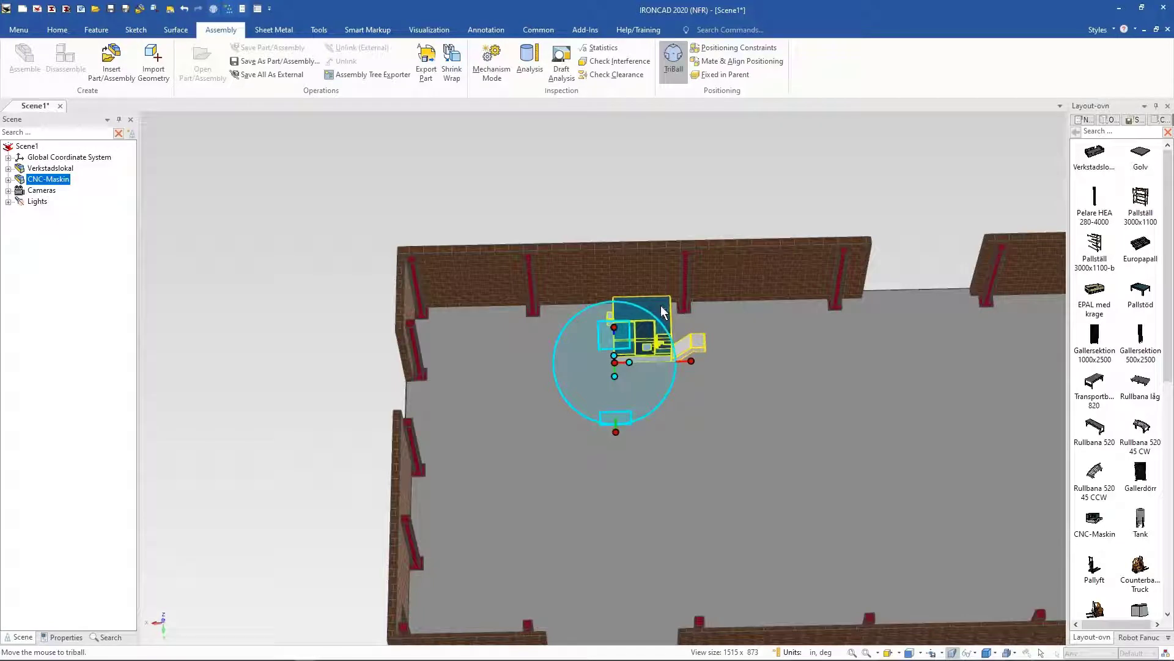
key("F7")
left_click(604, 389)
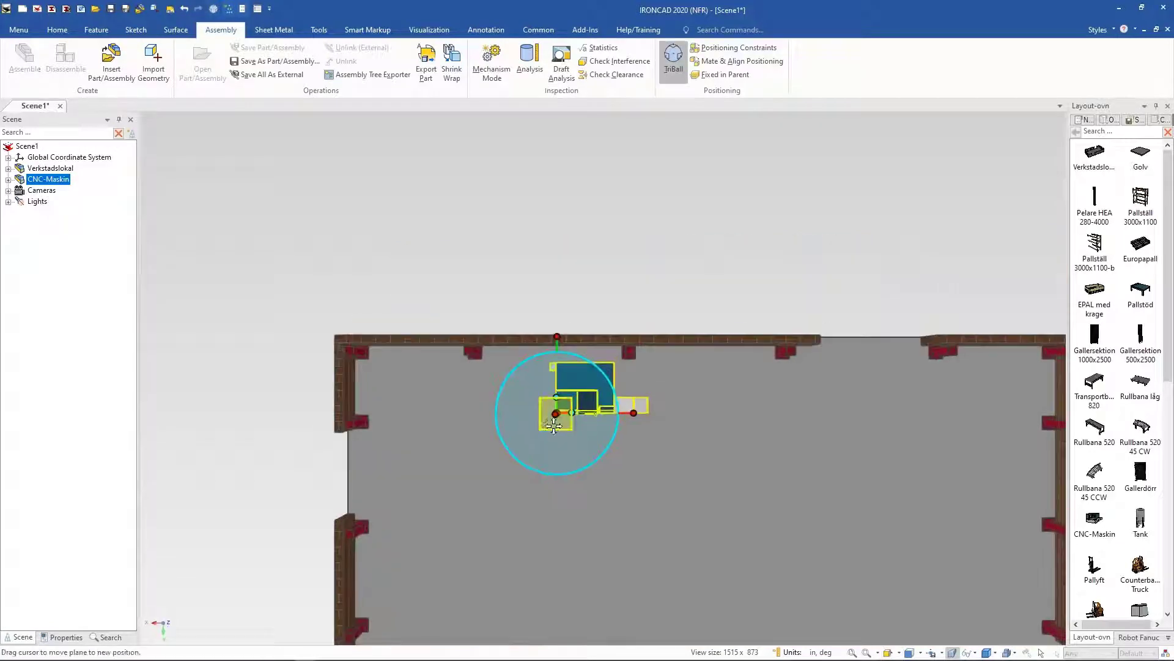
left_click_drag(554, 422, 523, 427)
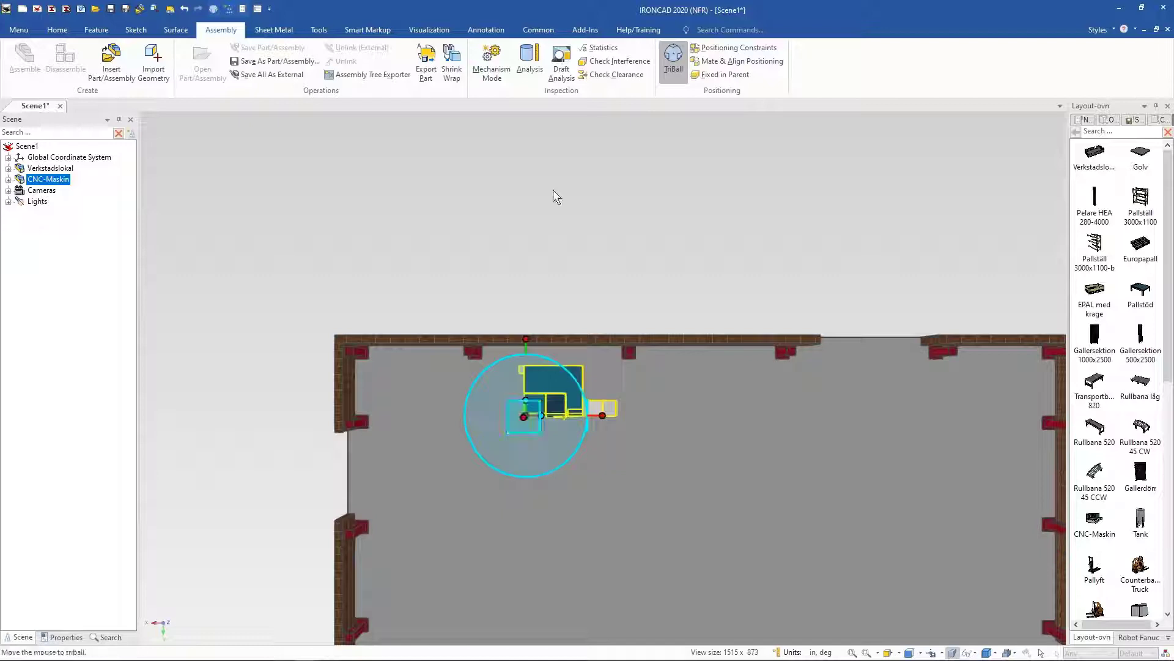
key("F10")
middle_click_drag(578, 188, 563, 187)
left_click(524, 165)
scroll(524, 165, "up", 5)
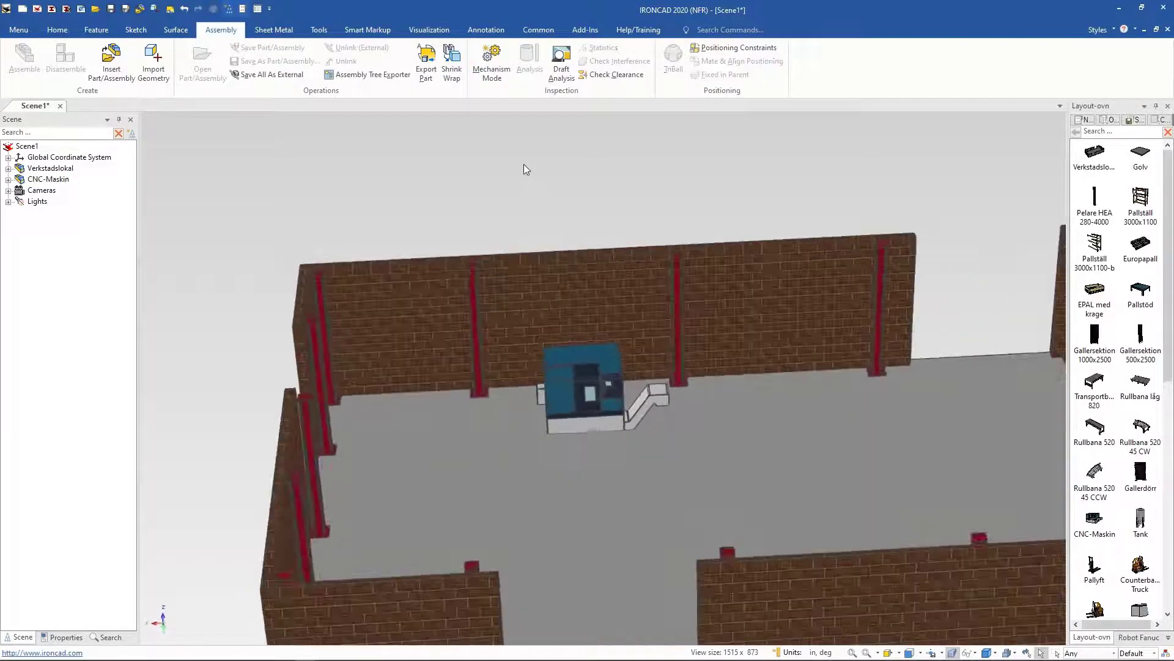
scroll(524, 164, "up", 5)
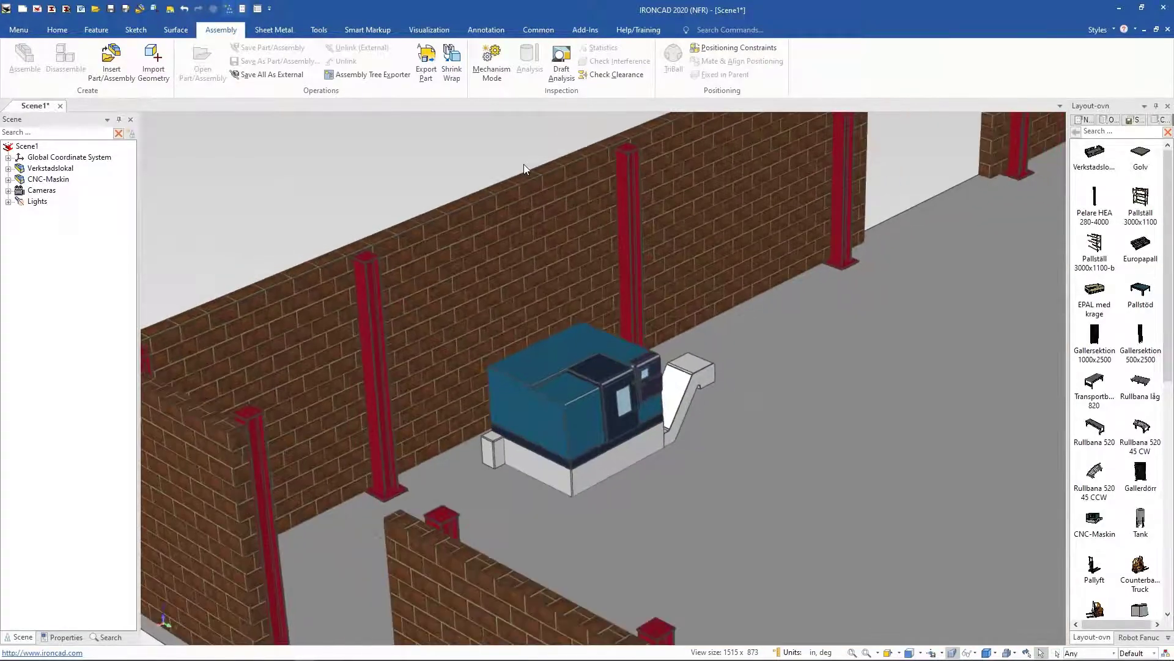
scroll(523, 164, "down", 5)
Step: Group the CNC machine's door and its handle part into a new sub-assembly
left_click(9, 179)
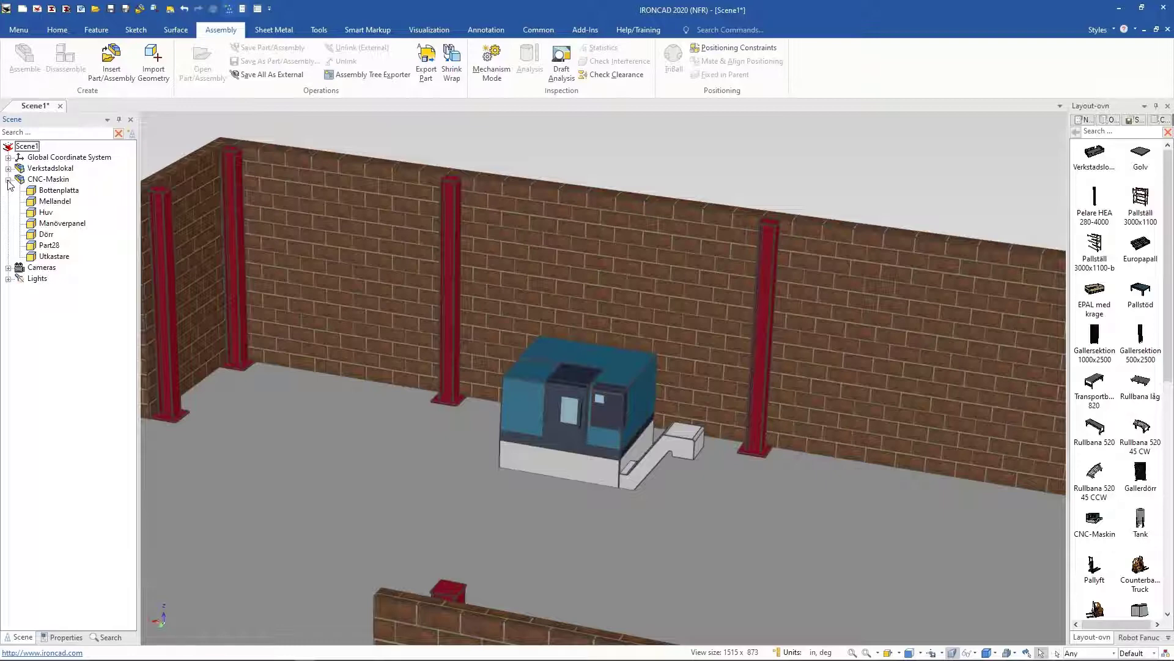
scroll(9, 185, "up", 5)
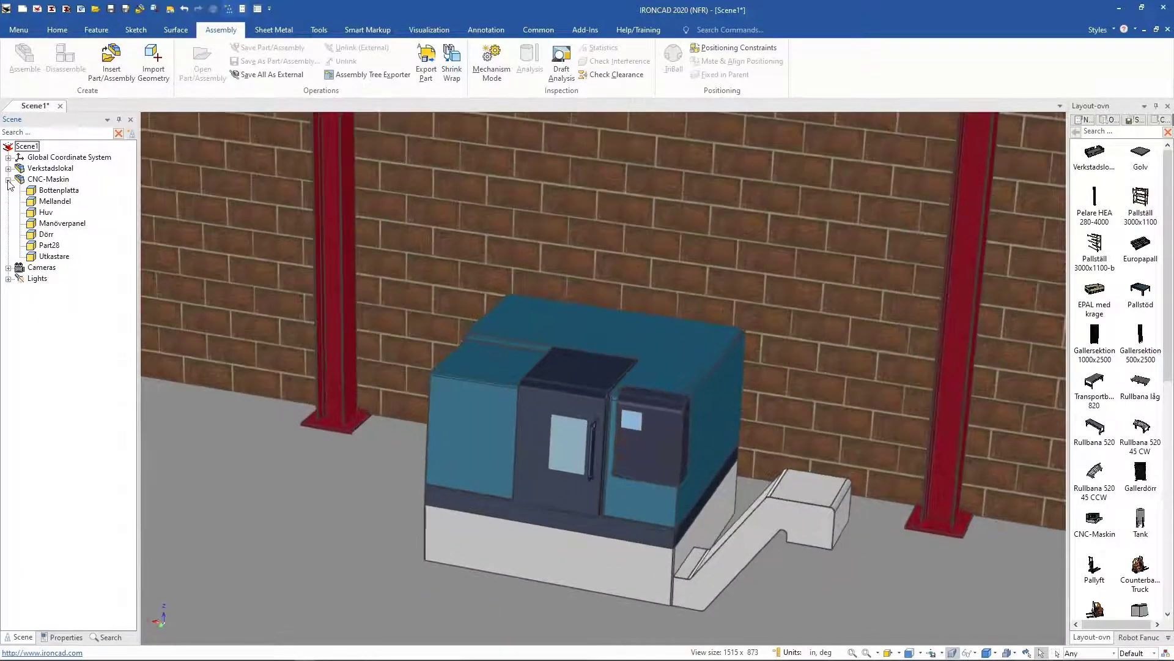
scroll(9, 184, "up", 2)
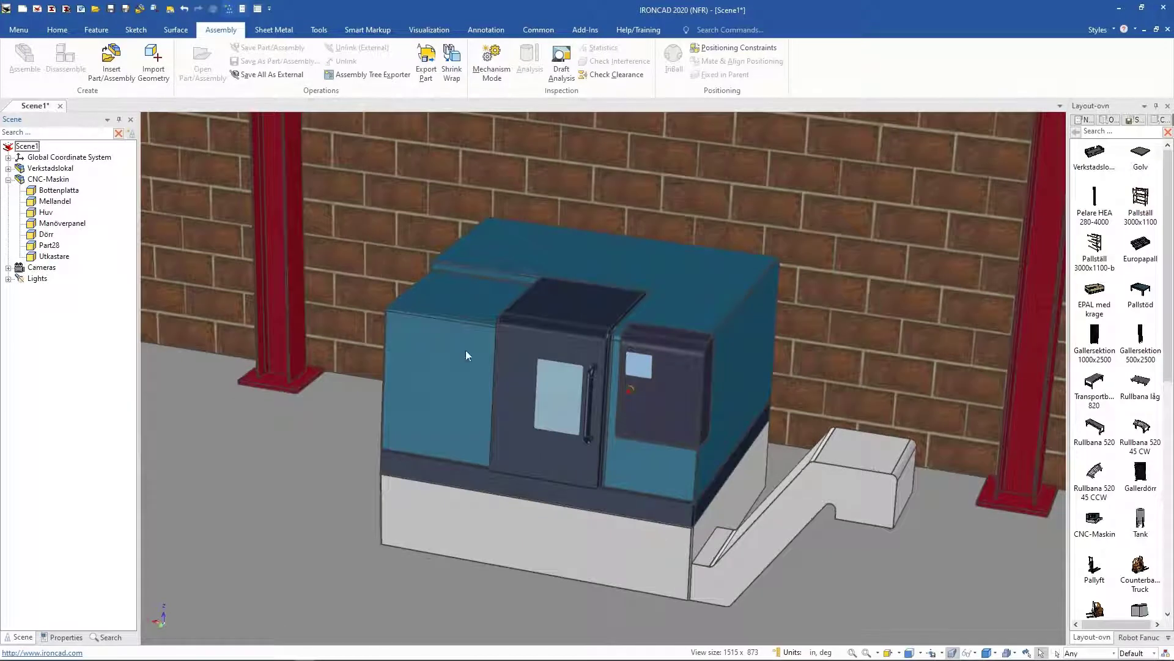
left_click(513, 348)
left_click(504, 391)
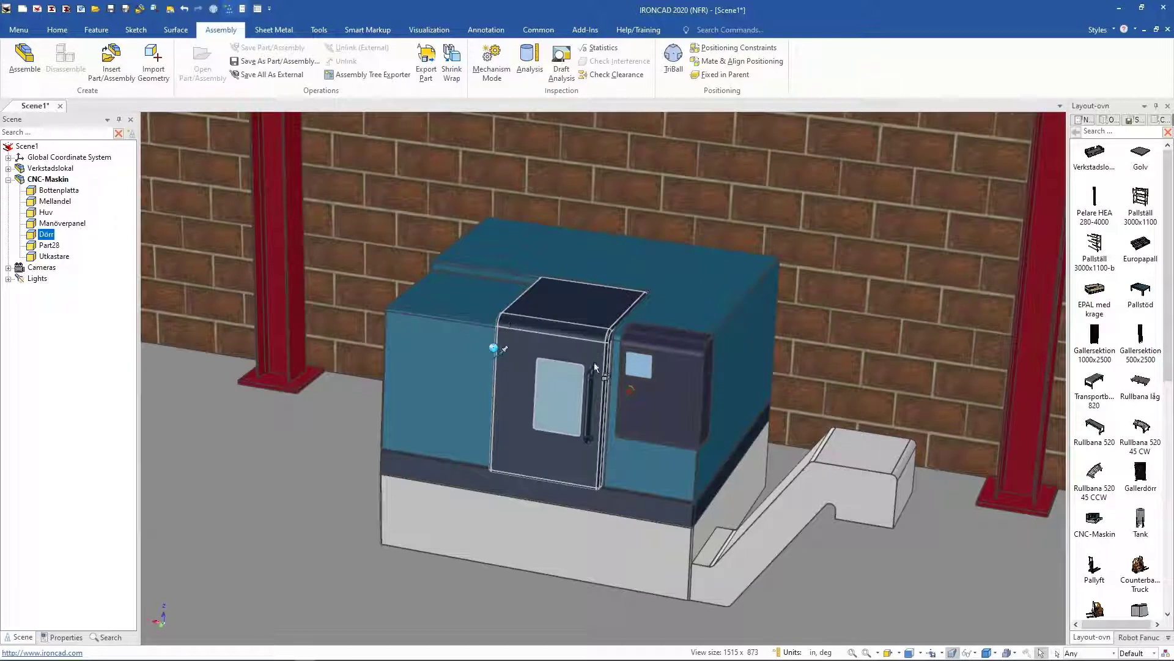
left_click(591, 385, "shift")
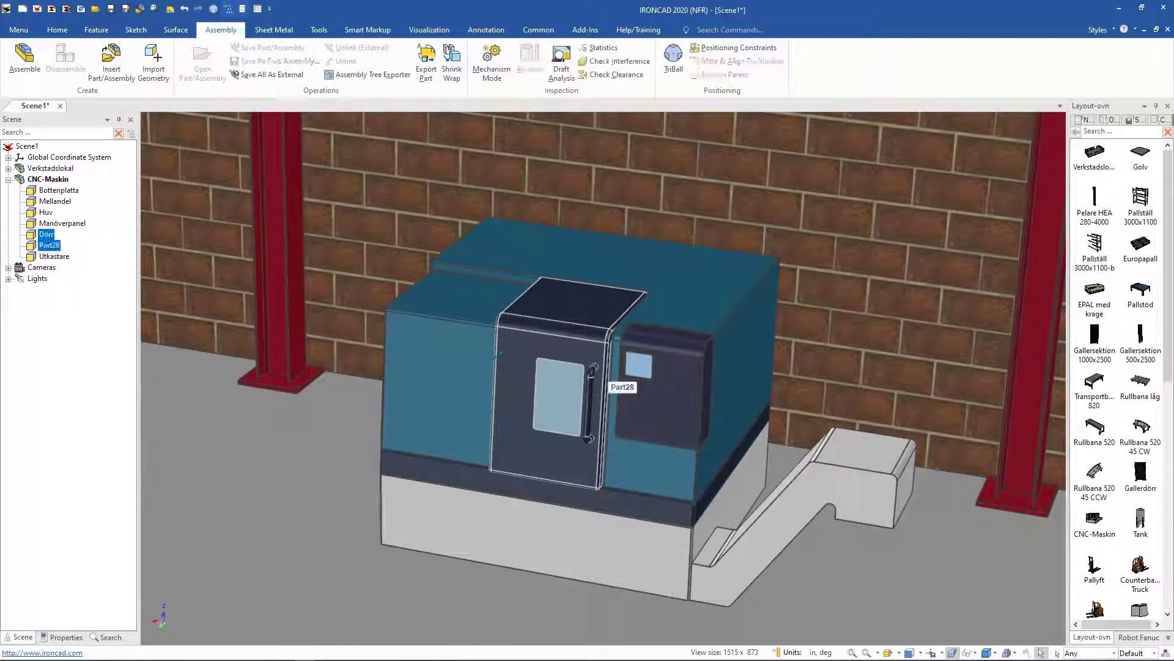
right_click(590, 378)
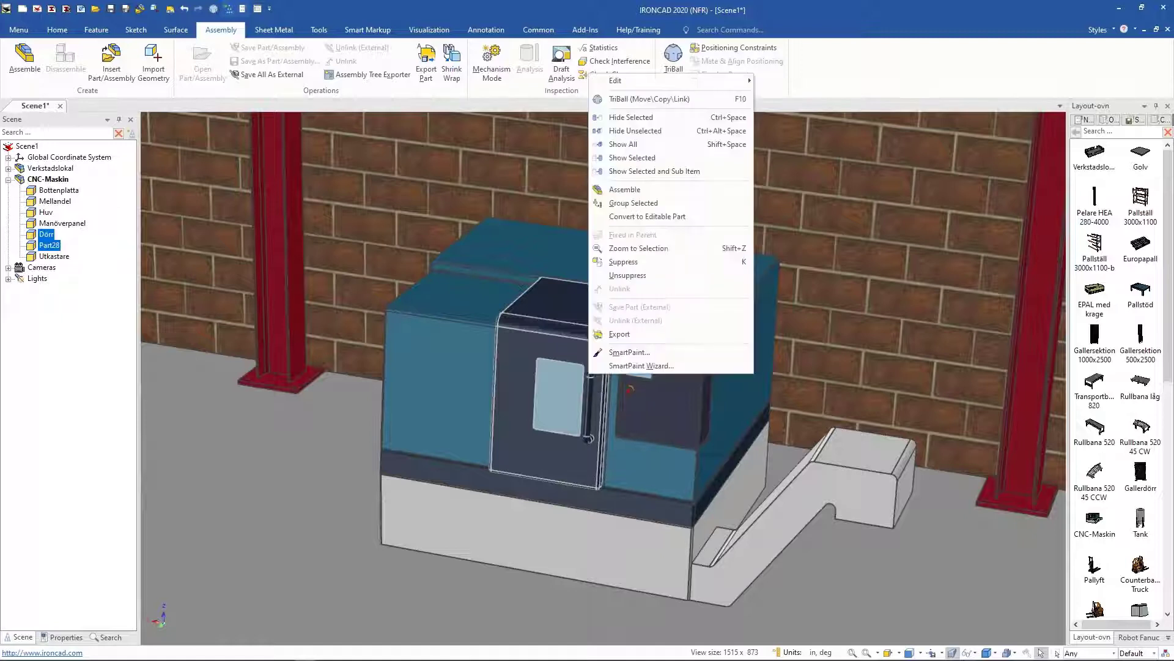
left_click(625, 190)
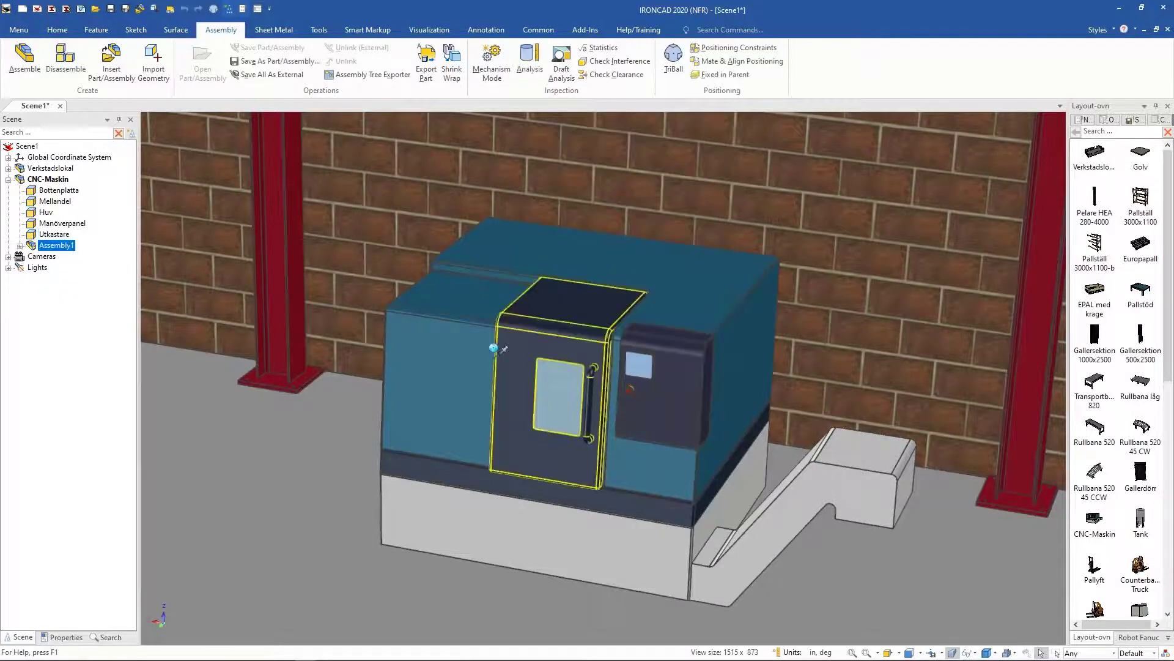
Step: Rename the new sub-assembly as Door assembly
double_click(61, 247)
left_click(61, 247)
left_click(60, 247)
left_click_drag(80, 247, 2, 233)
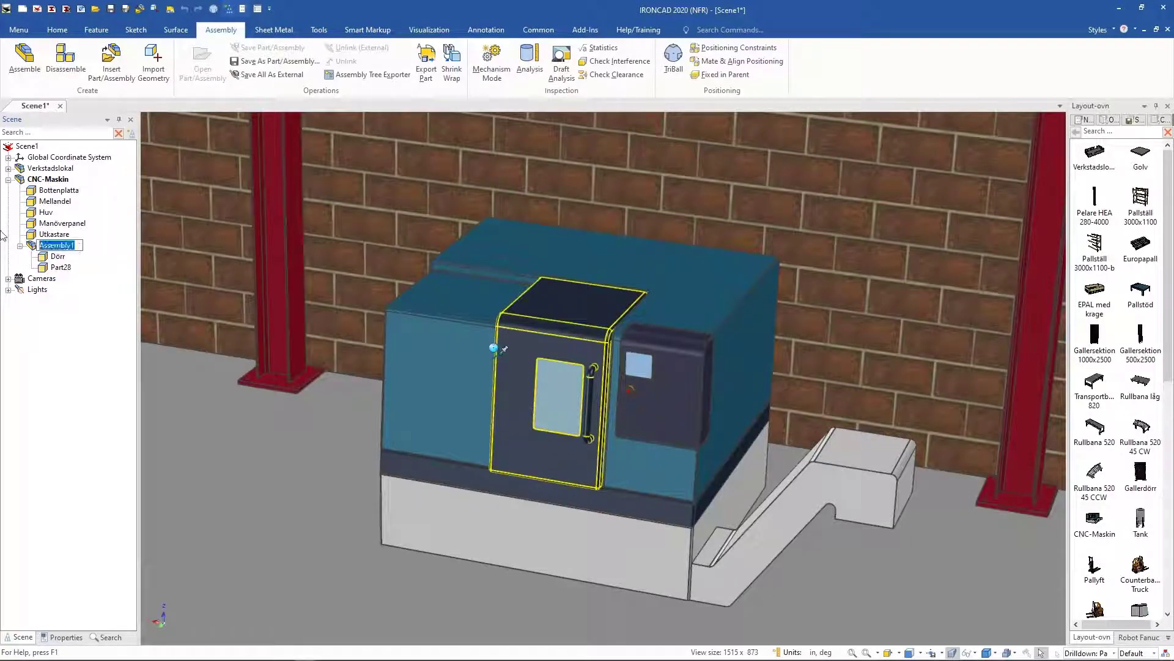
type("Door ass")
key("Return")
Step: Reposition the TriBall on the door assembly and slide the door open with it
key("F10")
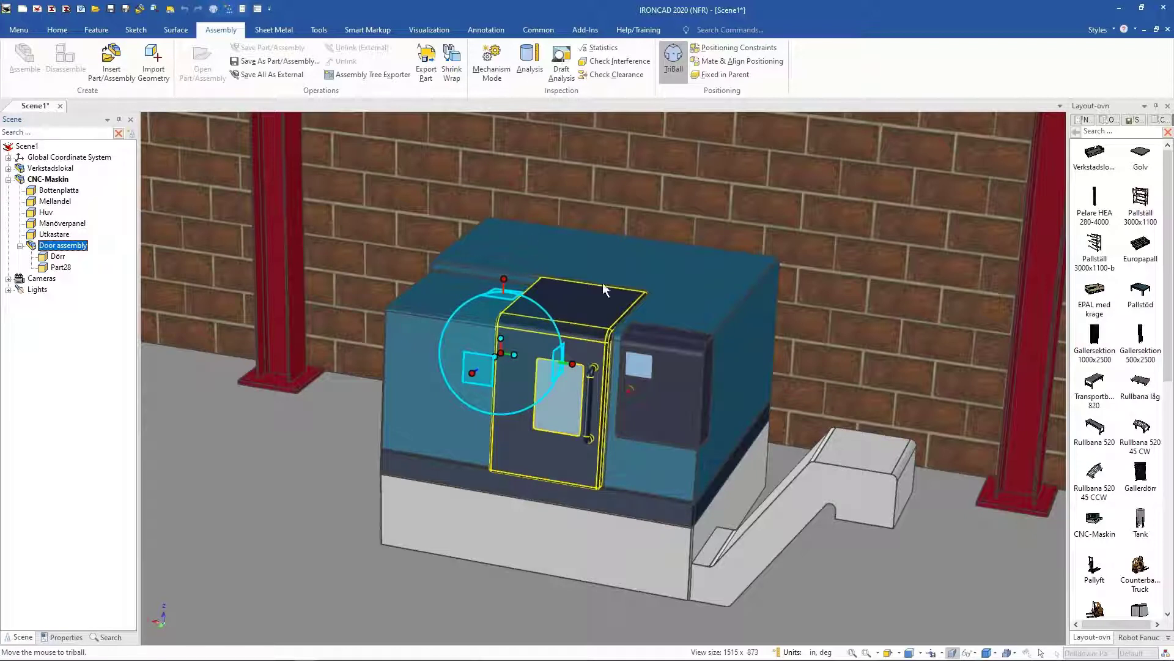
left_click(572, 363)
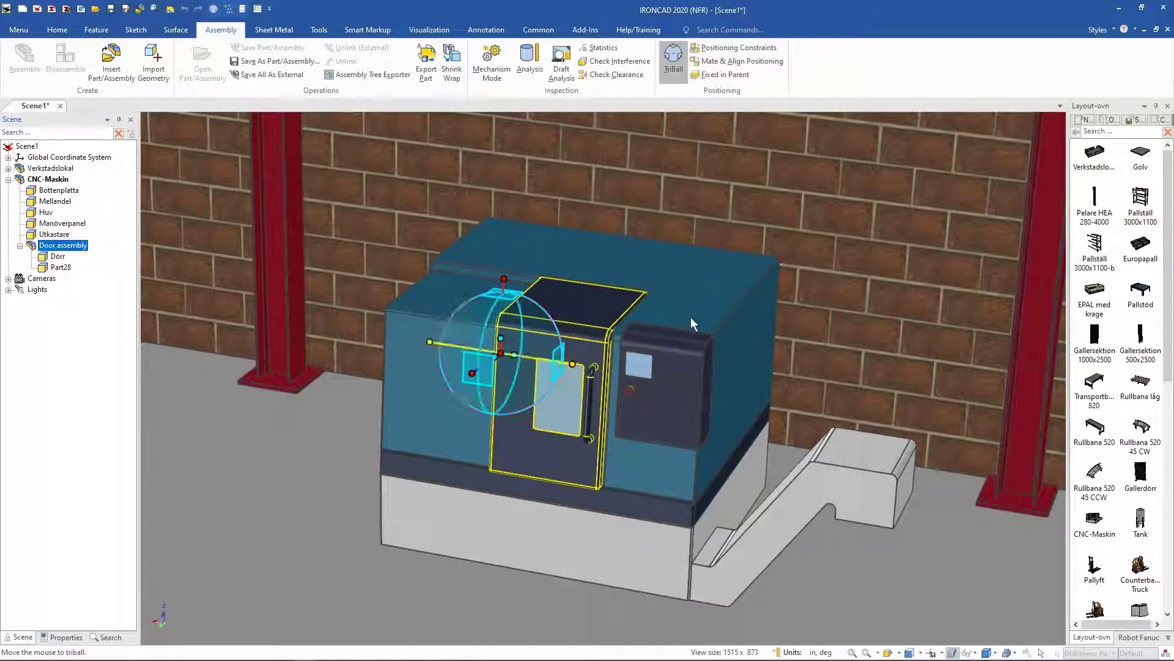
mouse_move(508, 355)
left_mouse_down()
mouse_move(332, 322)
mouse_move(487, 351)
left_mouse_up()
key("space")
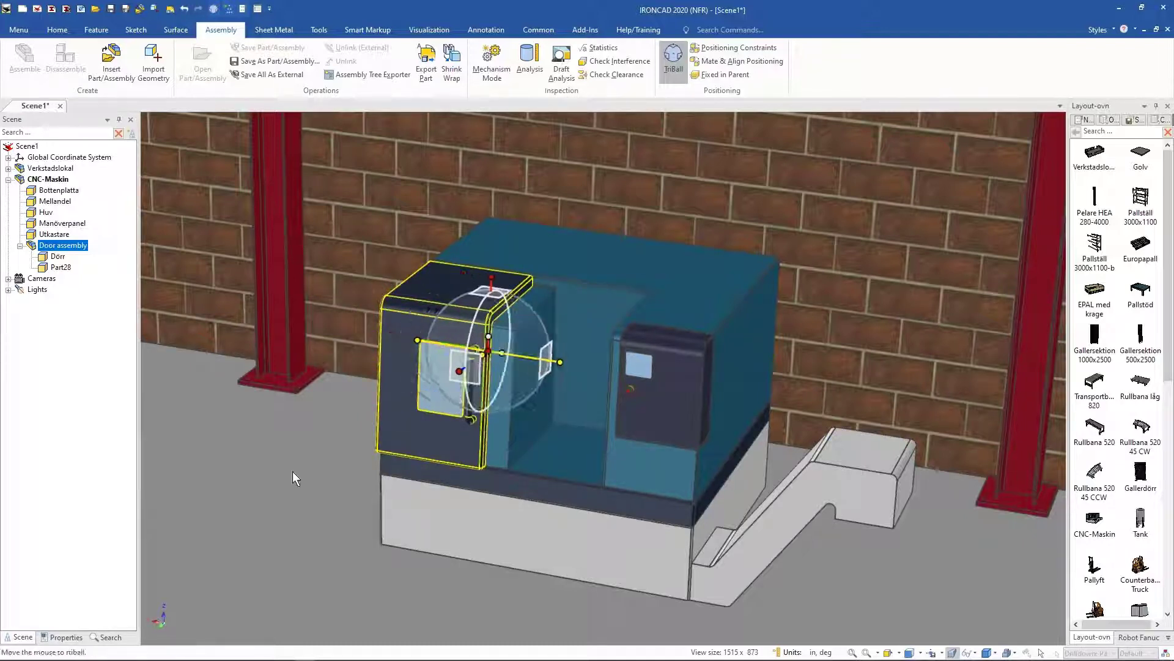
key("space")
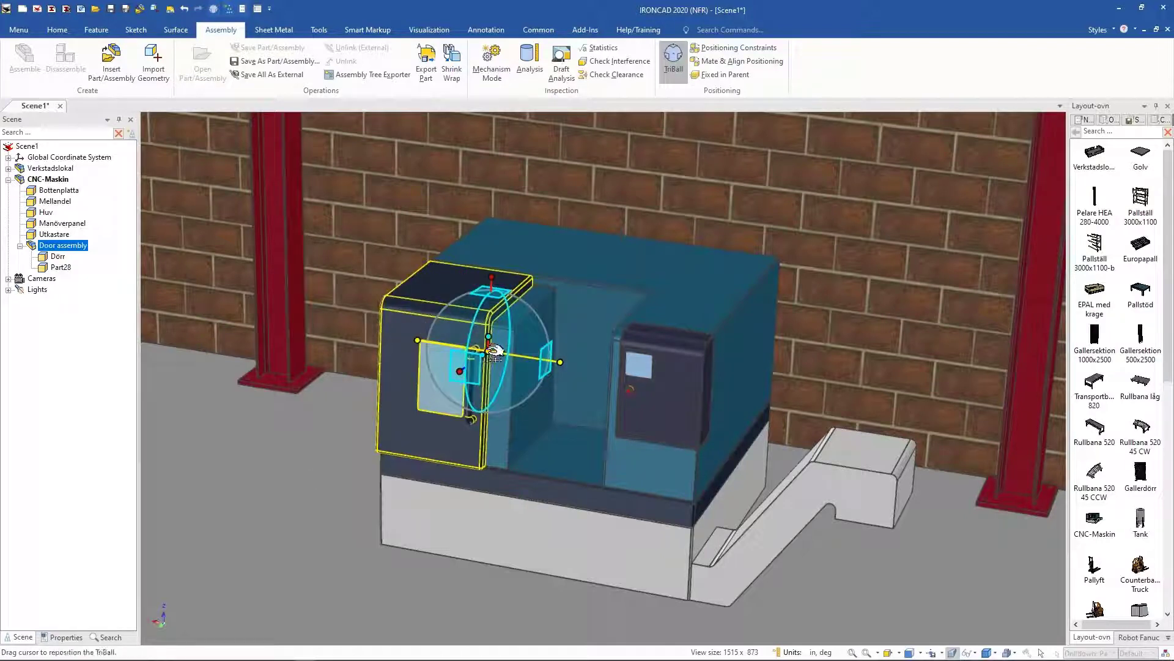
left_click_drag(539, 347, 564, 350)
left_click(273, 389)
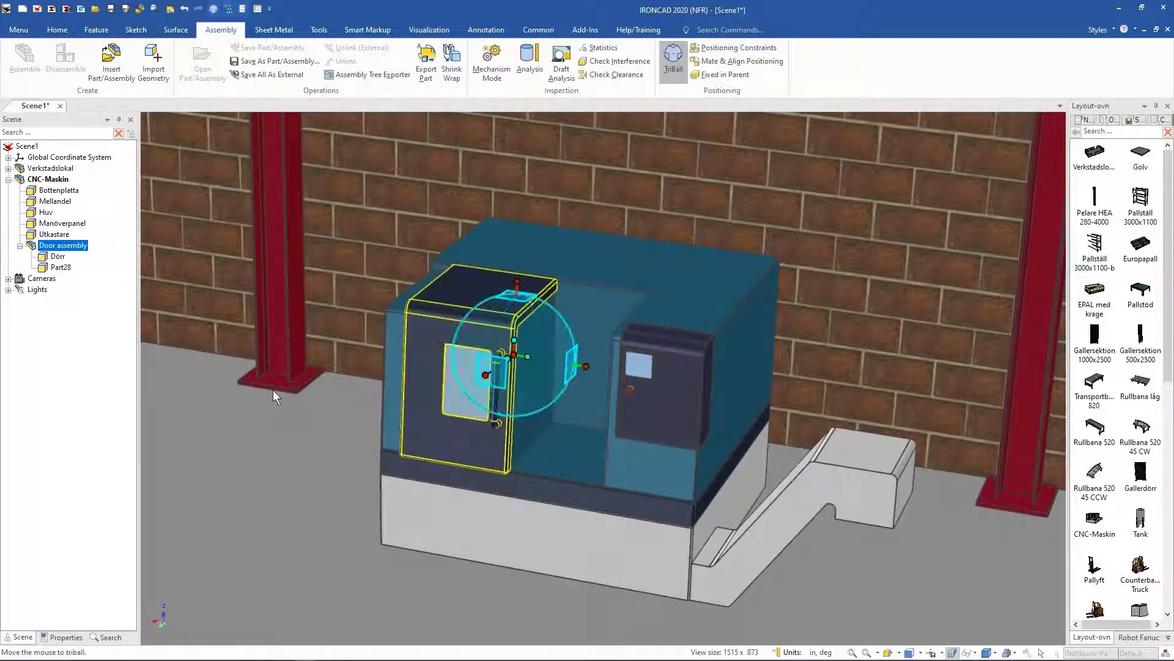
key("F10")
Step: Drop the ABB Robot IRB1600 from the catalog in front of the CNC machine in a top view
scroll(278, 358, "down", 2)
left_click(249, 401)
scroll(474, 400, "down", 5)
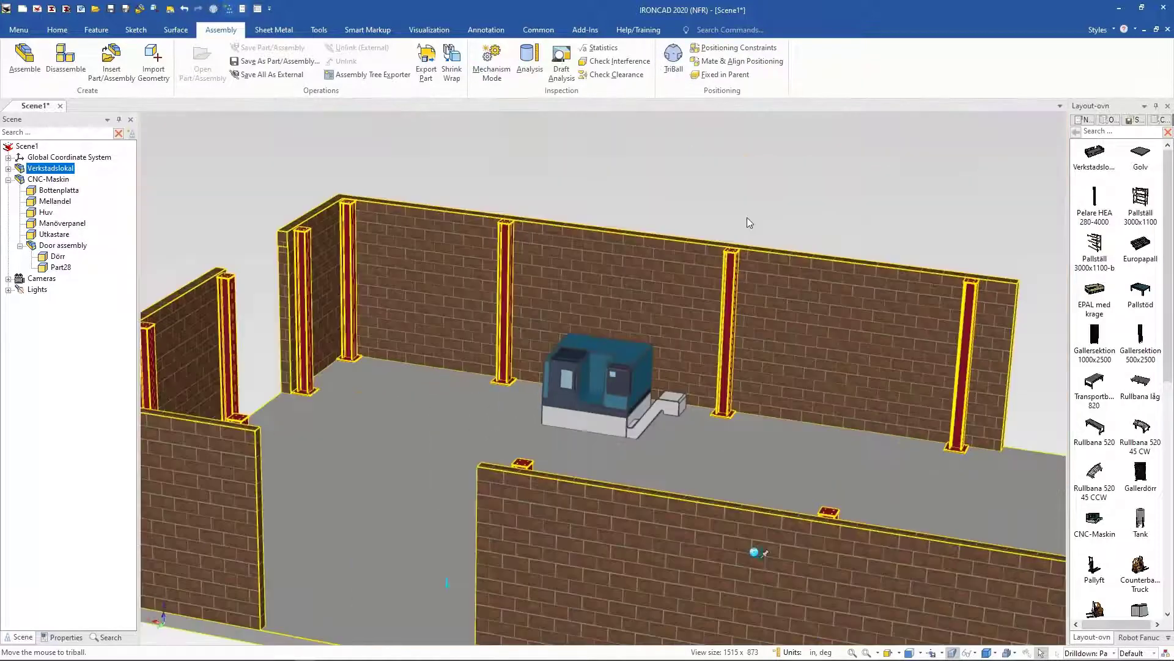
left_click(747, 219)
middle_click_drag(502, 370, 495, 446)
scroll(495, 447, "up", 2)
scroll(556, 458, "up", 2)
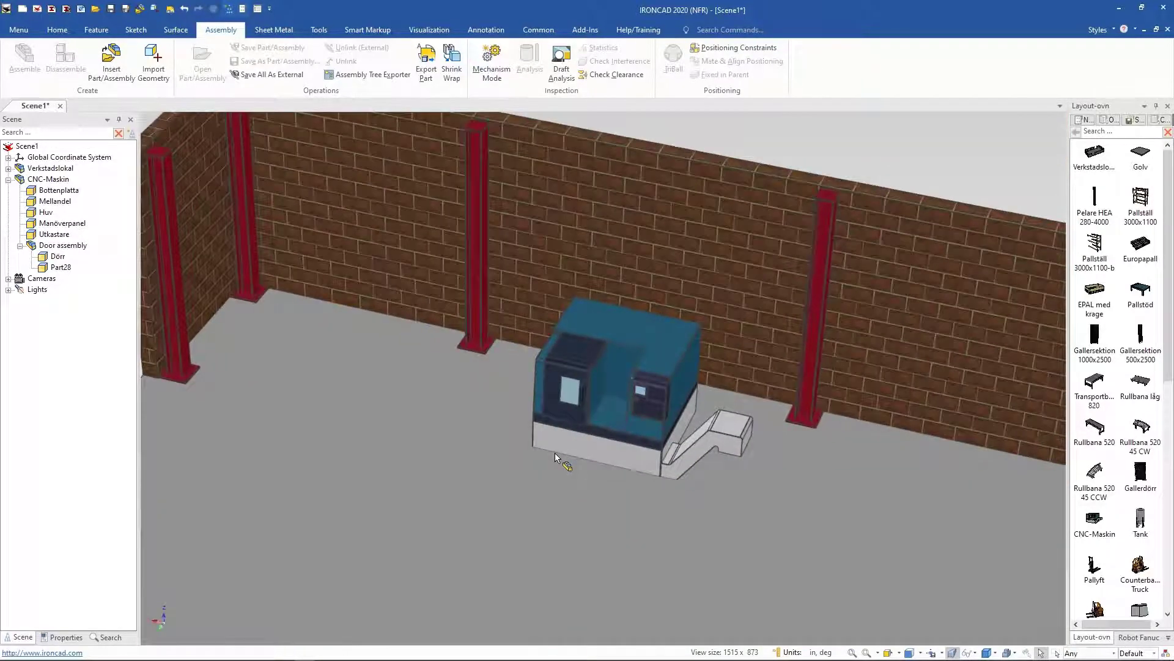
key("F7")
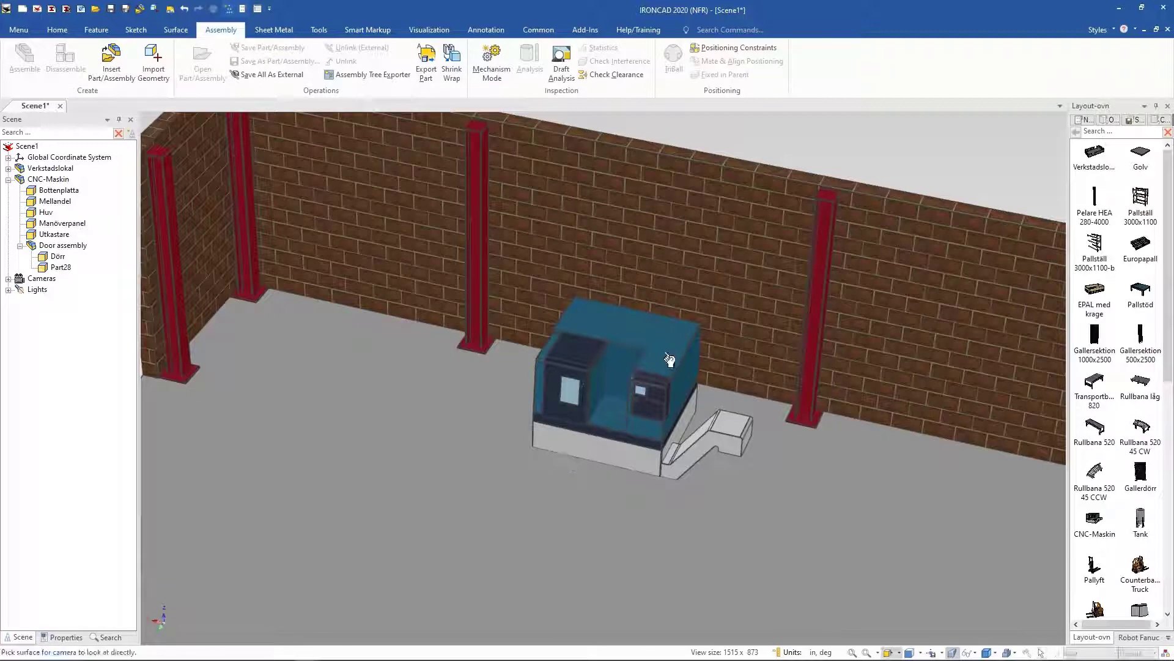
left_click(670, 361)
scroll(1126, 476, "down", 3)
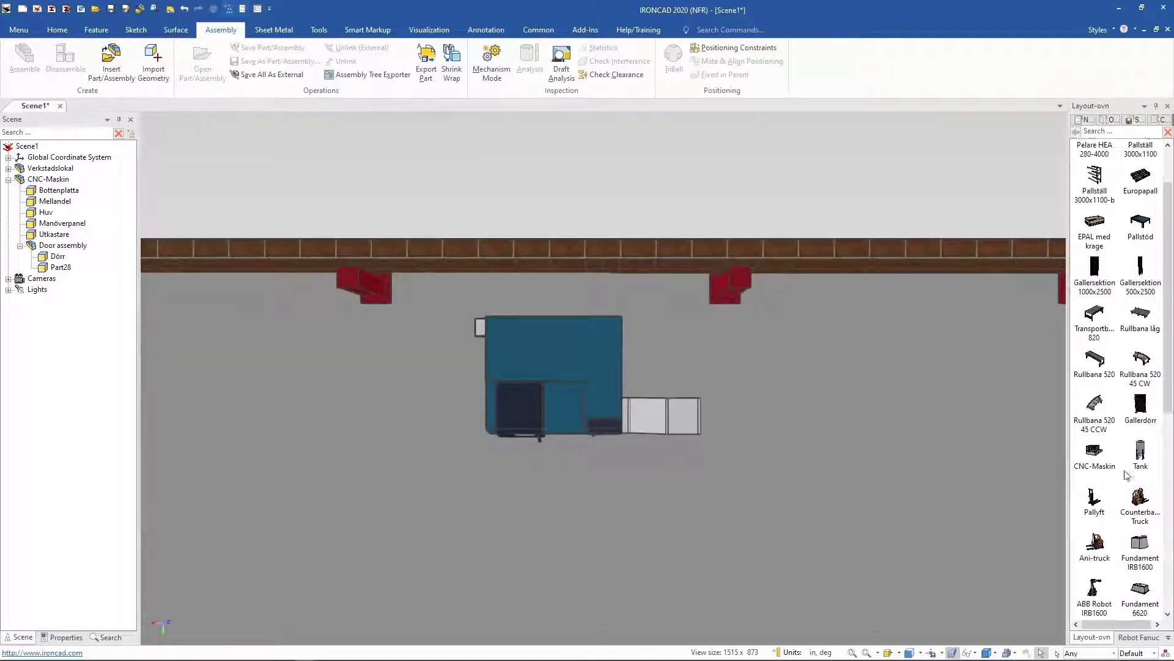
left_click_drag(1094, 537, 863, 406)
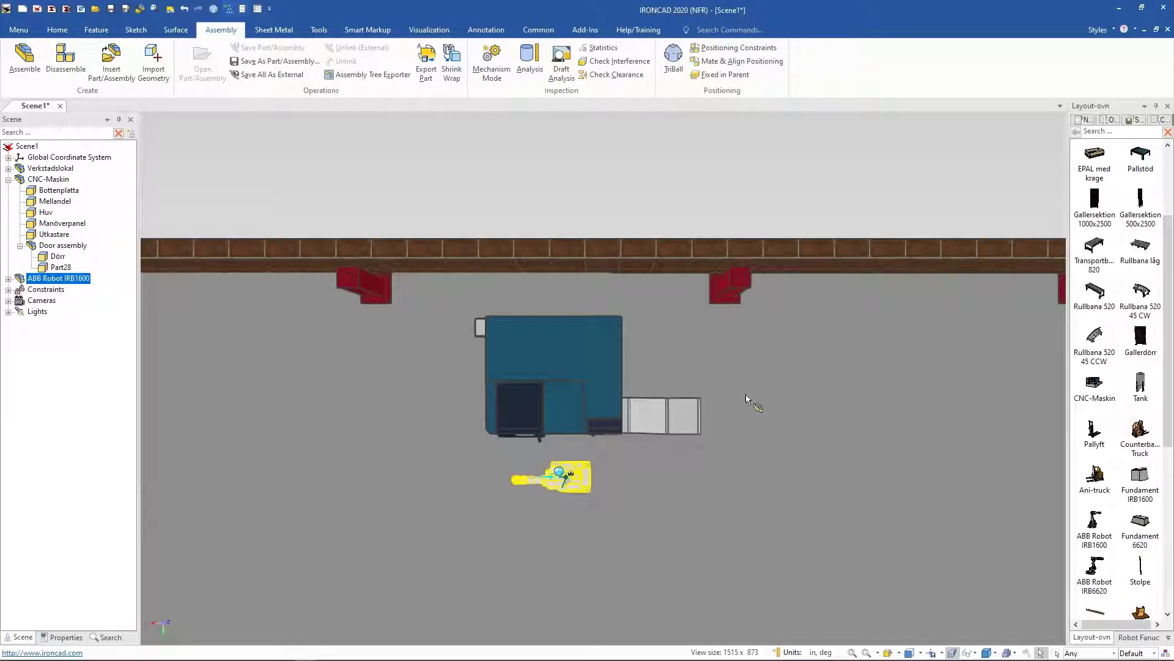
Step: Move the ABB robot with the TriBall up against the front of the CNC machine
key("F10")
left_click_drag(577, 482, 592, 466)
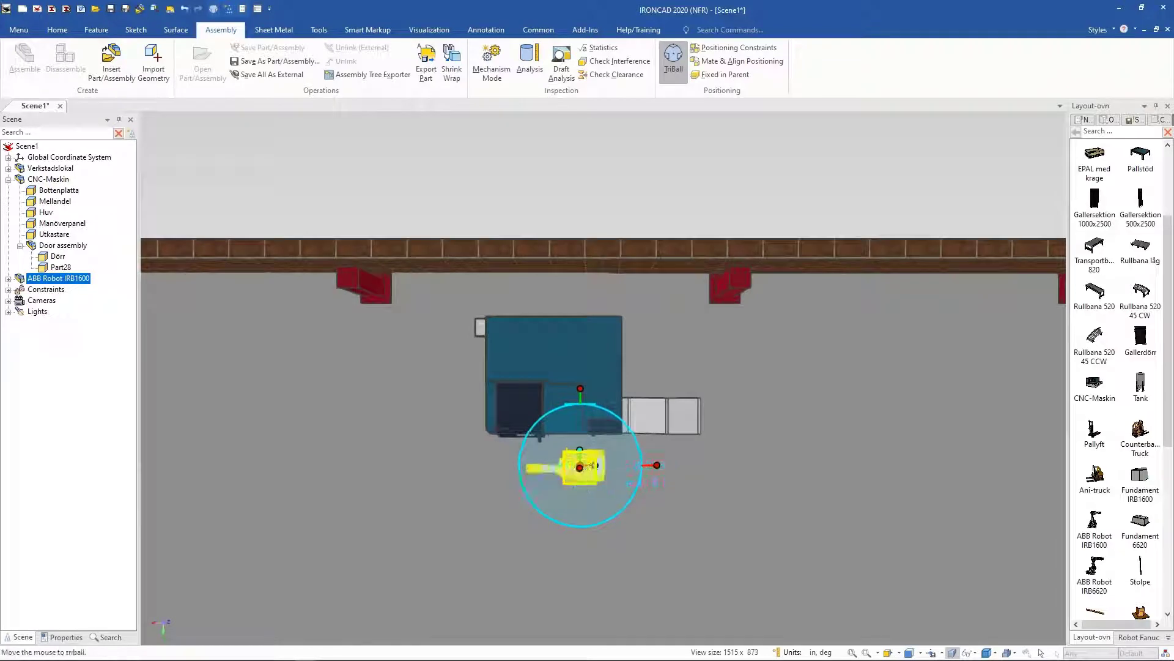
middle_click_drag(698, 299, 699, 344)
middle_click_drag(659, 311, 563, 153)
left_click(681, 144)
middle_click_drag(681, 144, 620, 473)
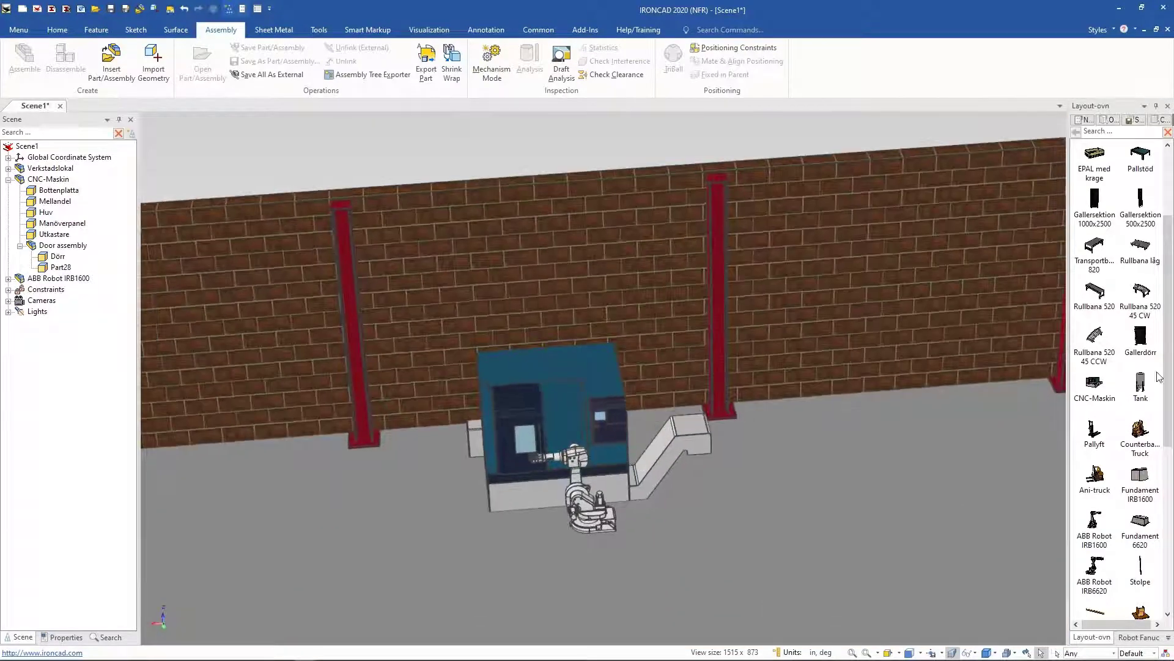
Step: Drop a Transportbana 520 conveyor from the catalog next to the robot in a top view
mouse_move(570, 548)
middle_mouse_down()
mouse_move(556, 542)
mouse_move(580, 543)
middle_mouse_up()
key("F7")
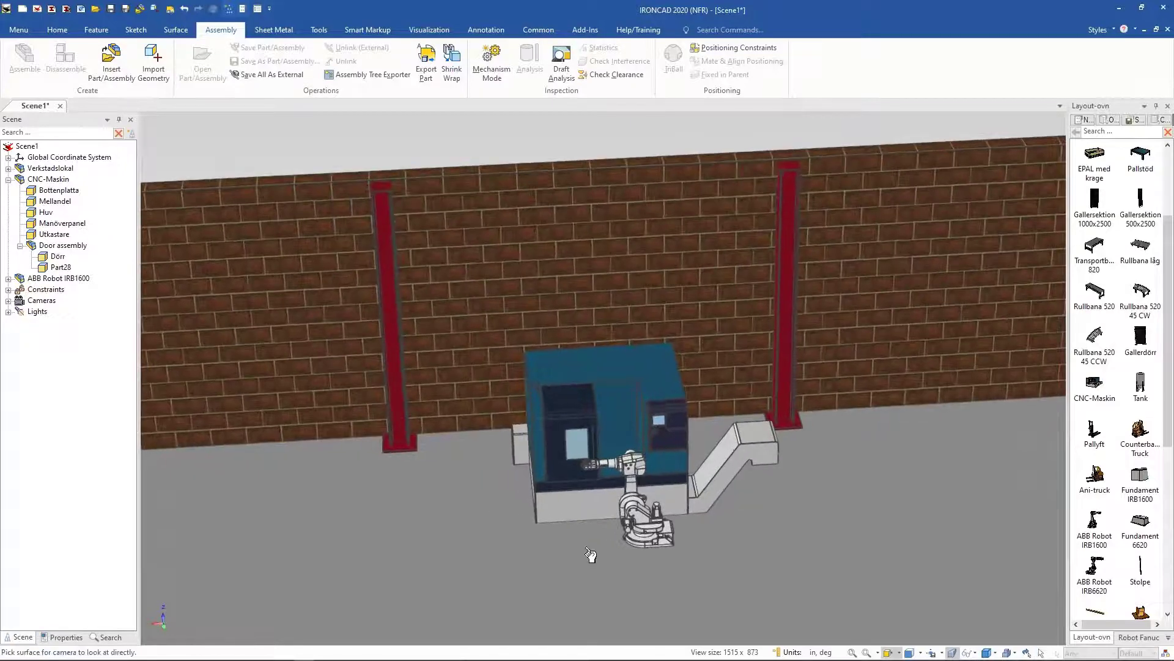
left_click(580, 543)
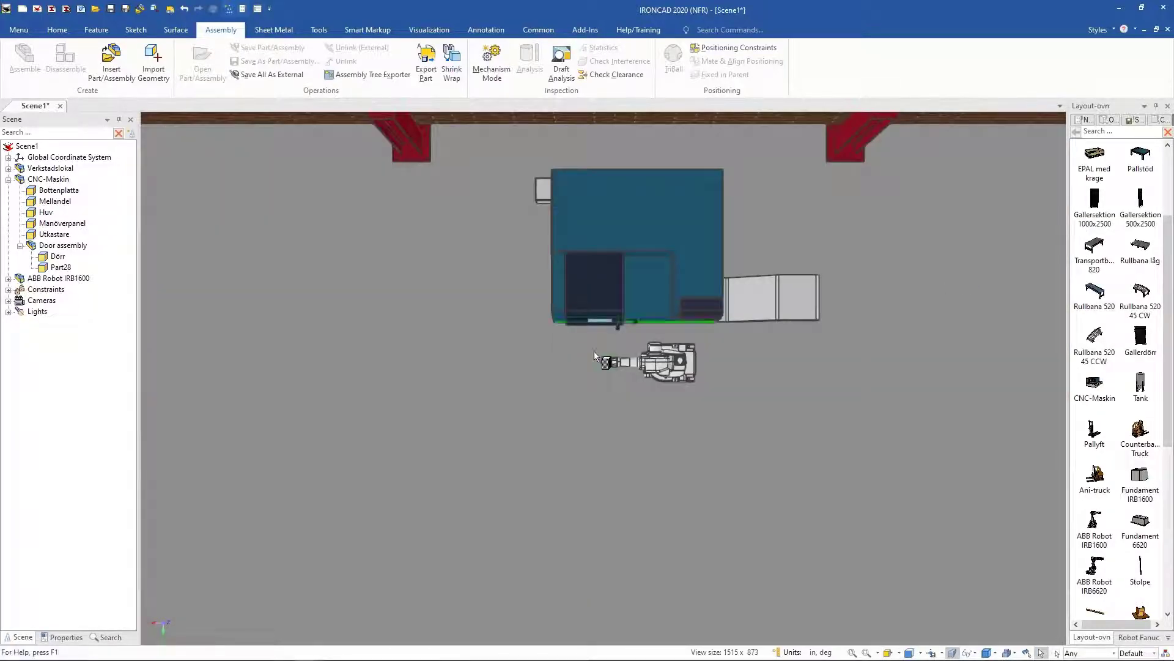
left_click_drag(1095, 291, 605, 347)
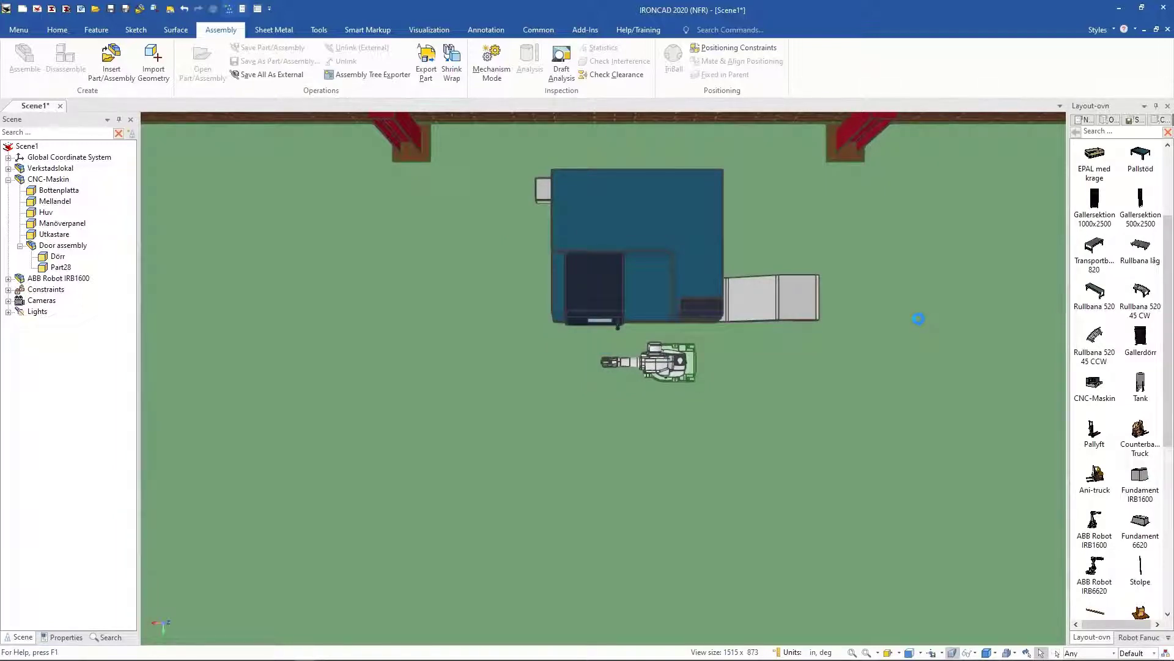
left_click_drag(918, 319, 588, 348)
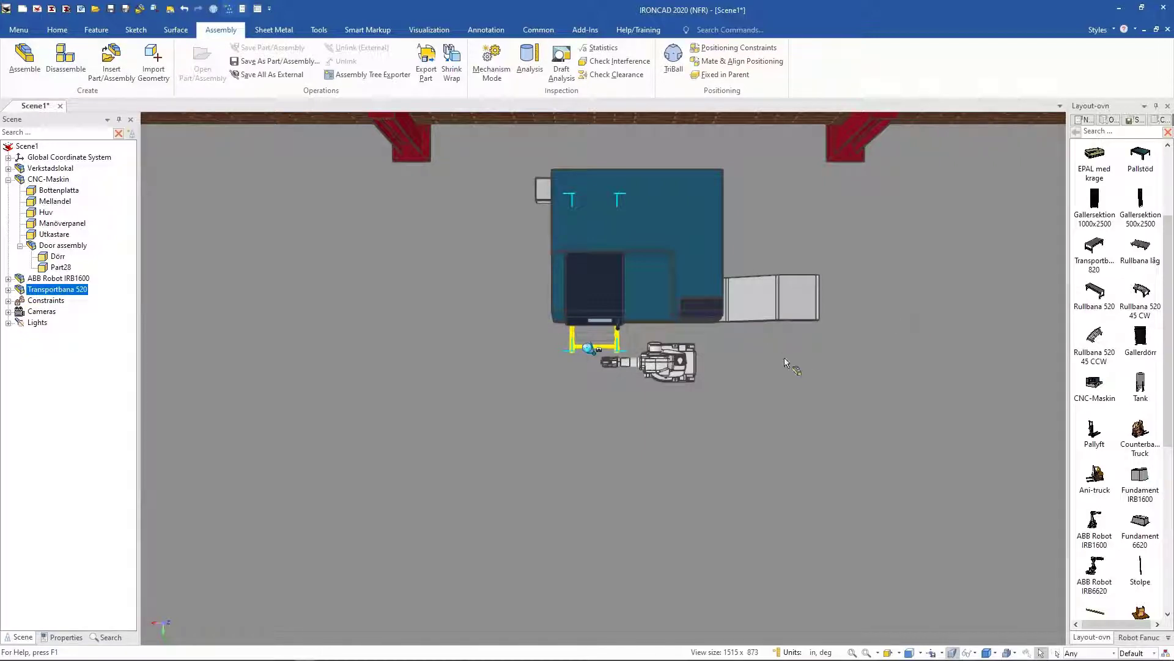
Step: Rotate the conveyor with the TriBall so it runs away from the machine's front
key("F10")
middle_click_drag(783, 351, 762, 303)
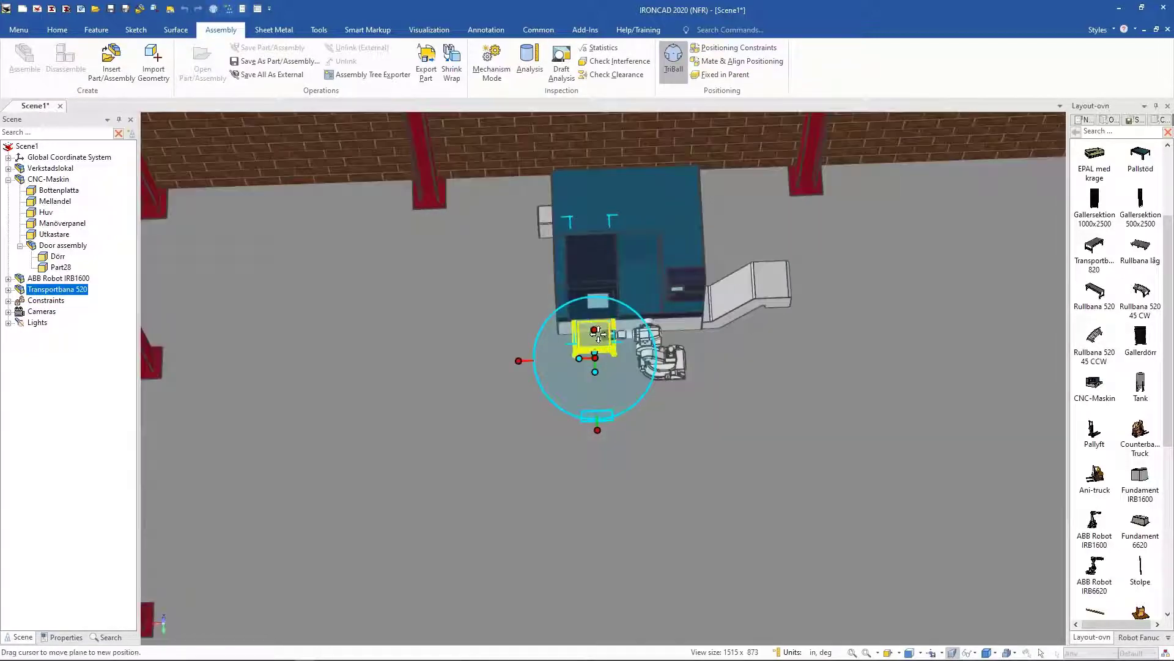
left_click_drag(597, 386, 618, 367)
type("180")
key("Return")
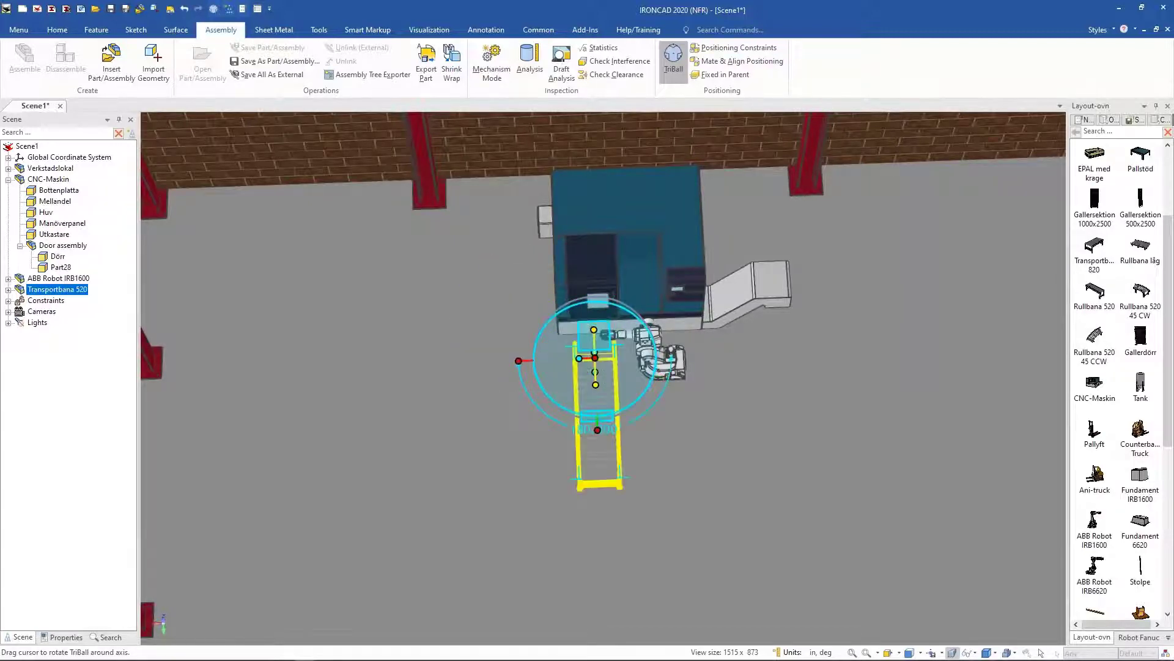
Step: Position the conveyor 12 from the machine's front face using the TriBall's Edit Distance from Point
middle_click_drag(578, 436, 601, 399)
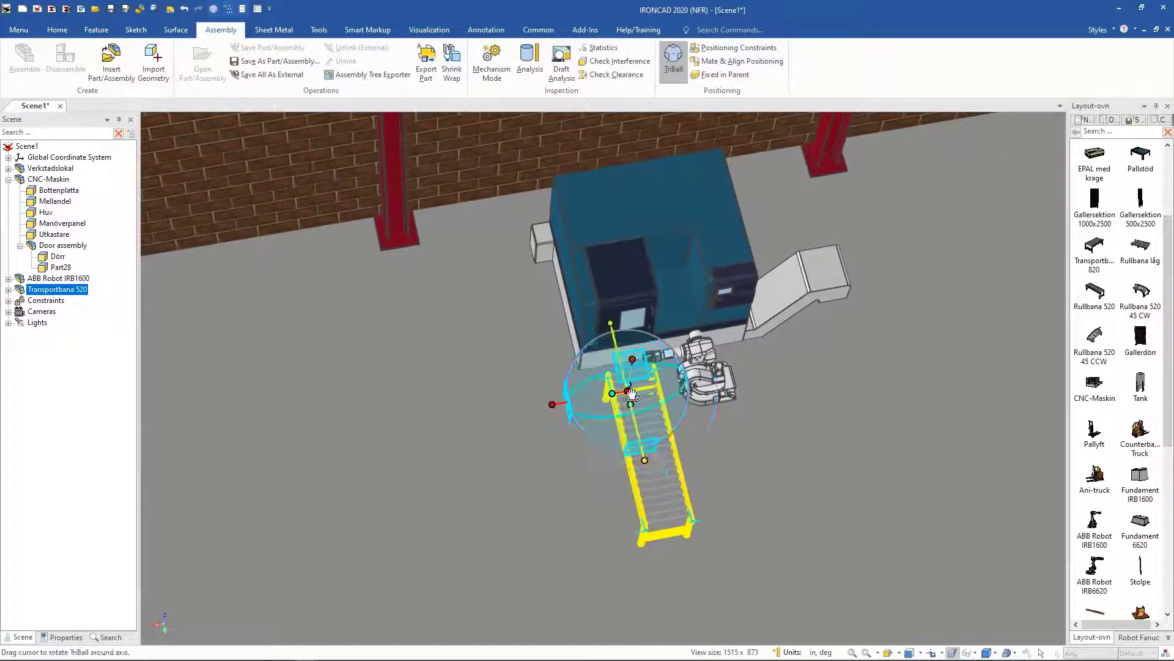
right_click(628, 390)
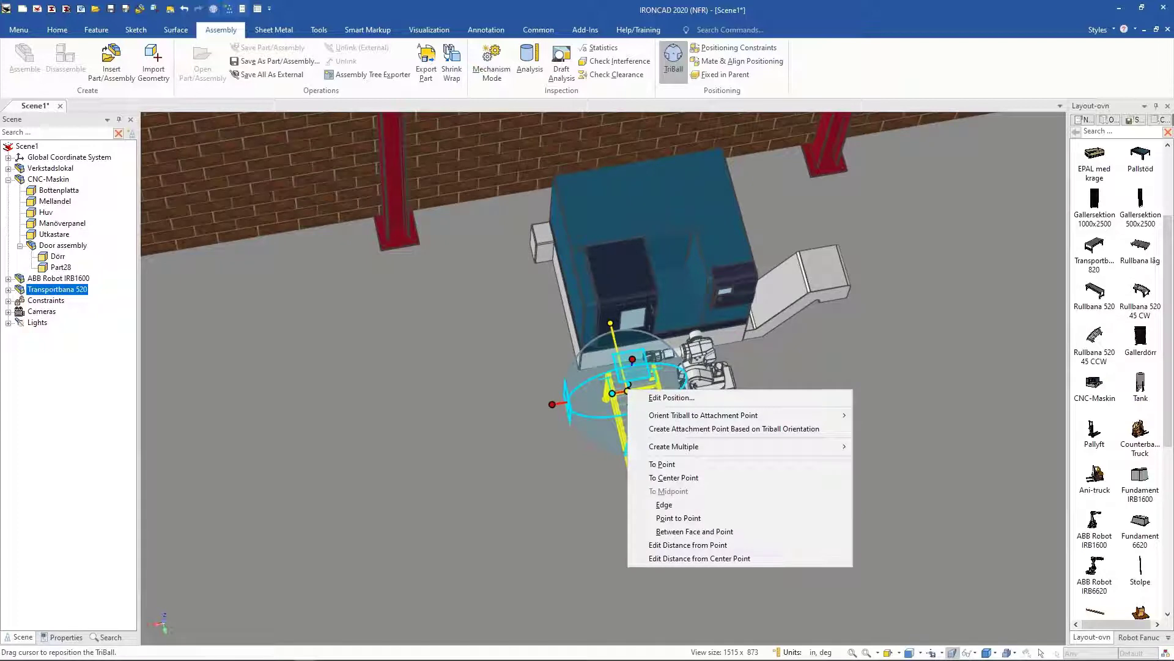
left_click(687, 545)
left_click(607, 361)
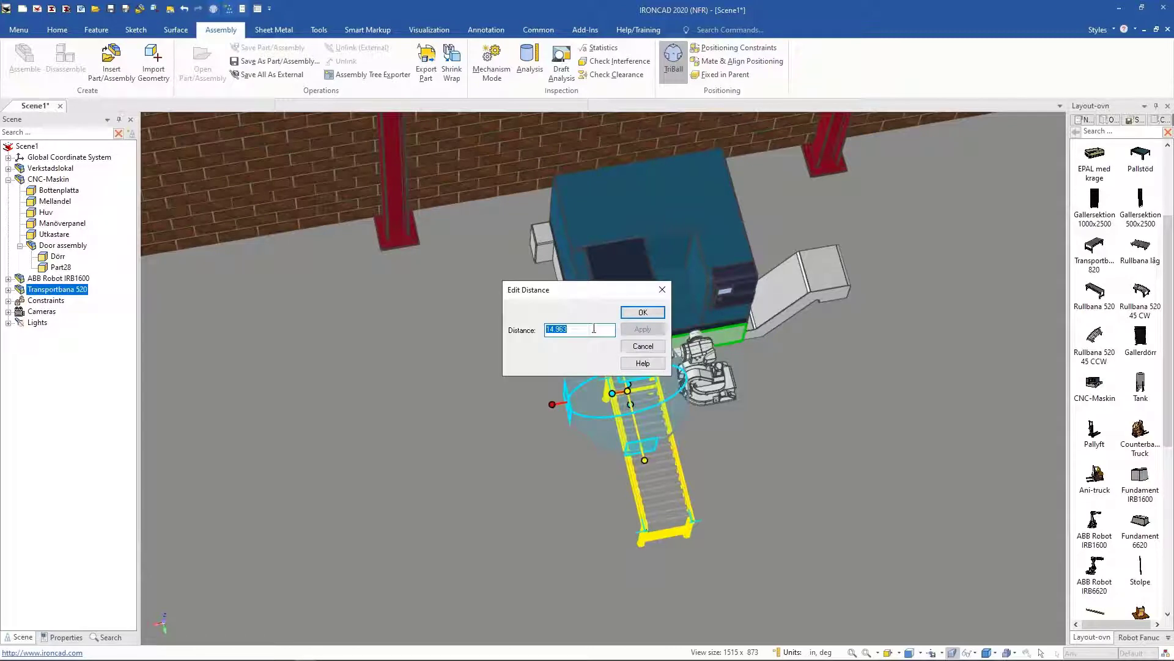
type("12")
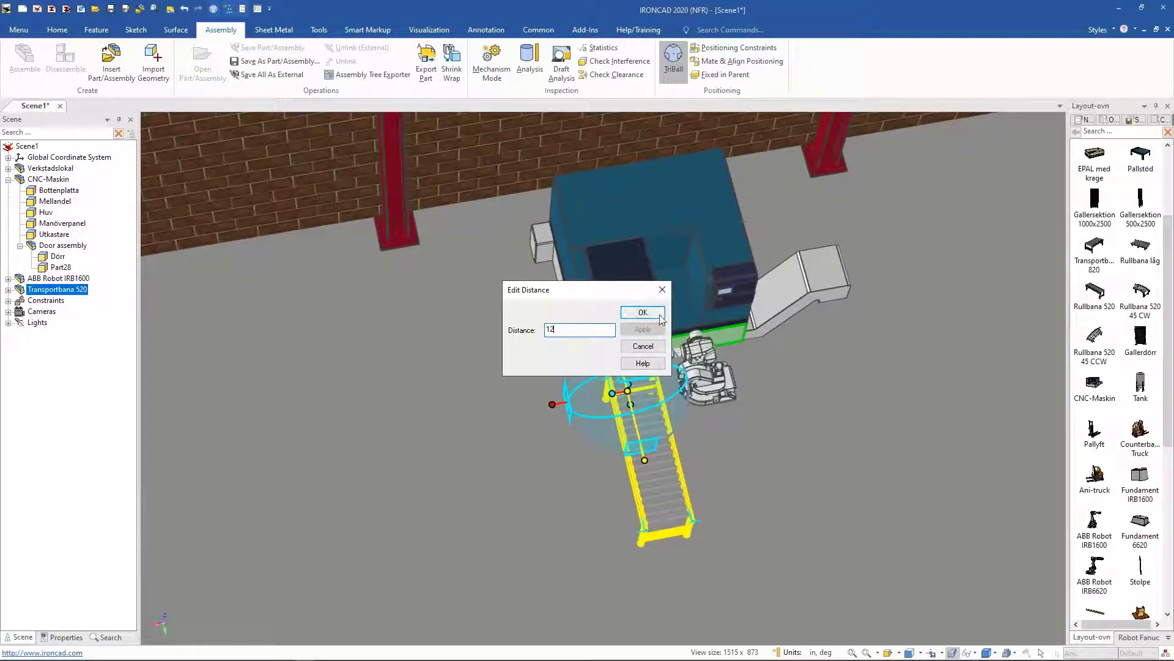
left_click(644, 311)
middle_click_drag(616, 528, 616, 575)
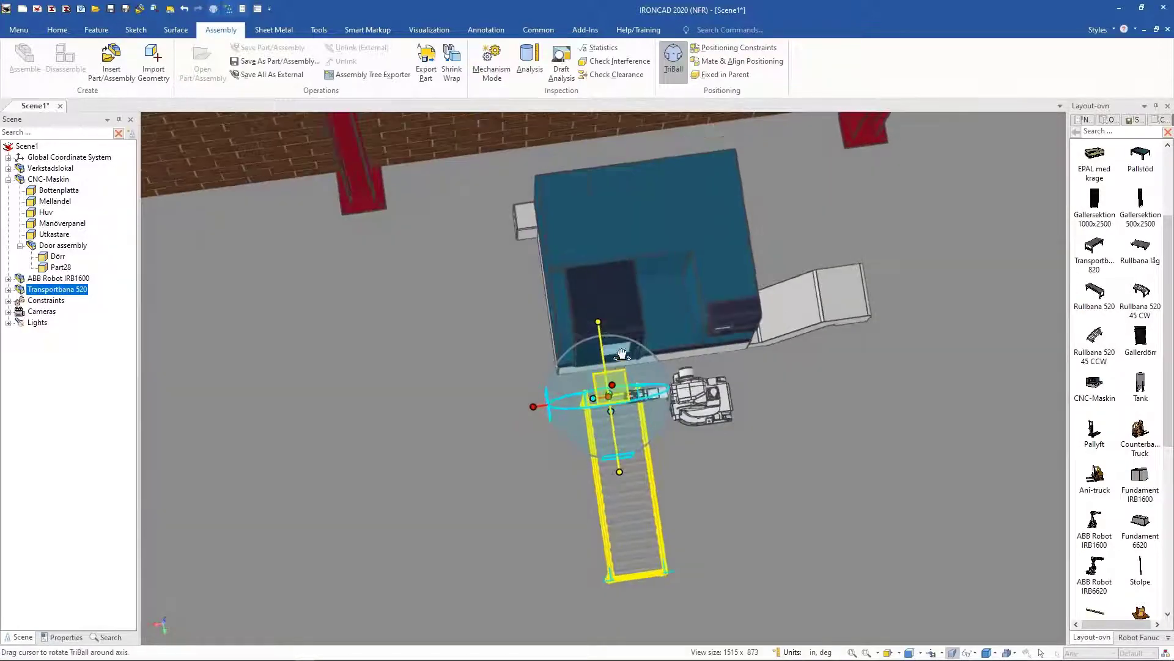
middle_click_drag(497, 130, 652, 237)
key("Escape")
key("Escape")
scroll(630, 134, "down", 1)
middle_click_drag(665, 502, 536, 478)
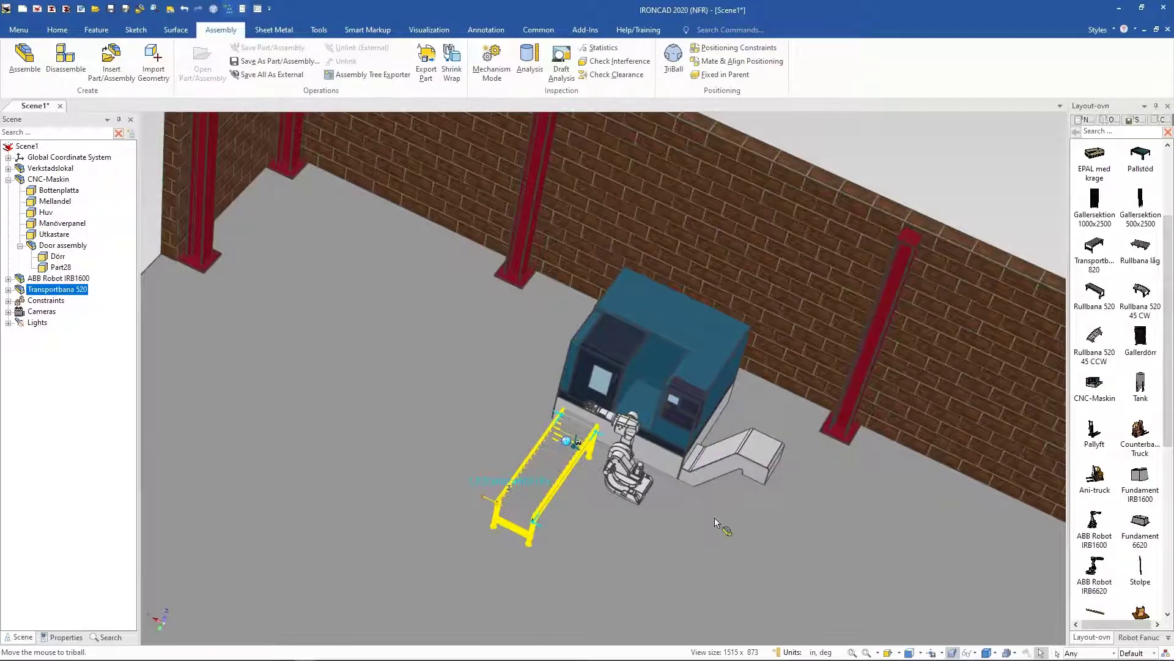
middle_click_drag(603, 528, 605, 472)
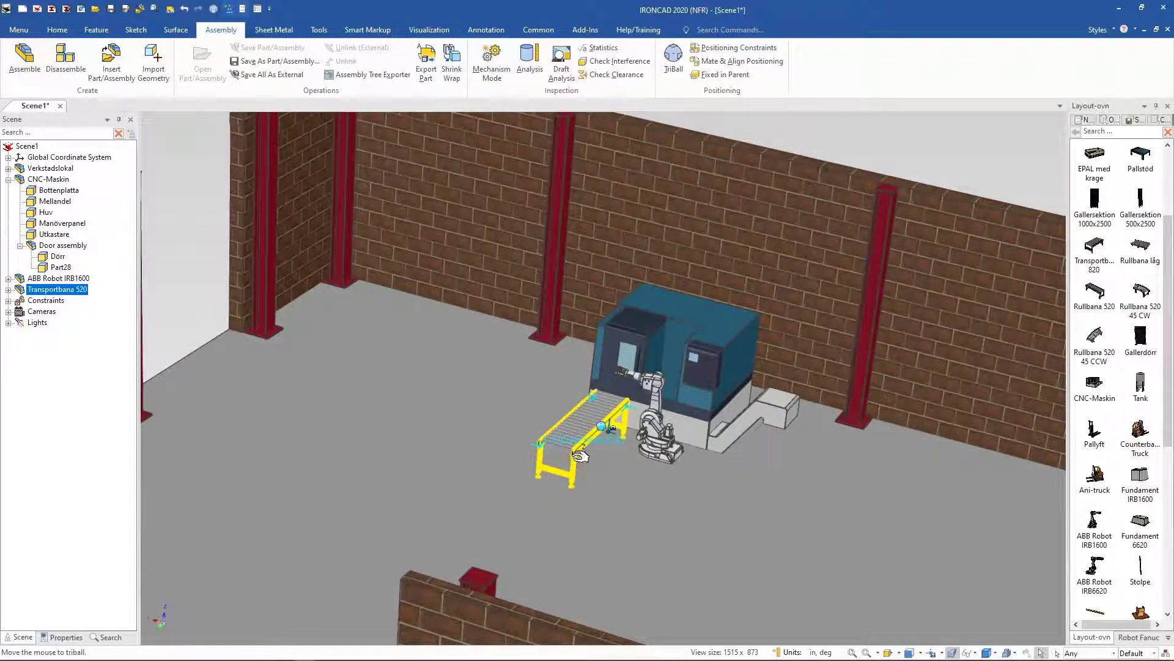
right_click(575, 458)
left_click(648, 499)
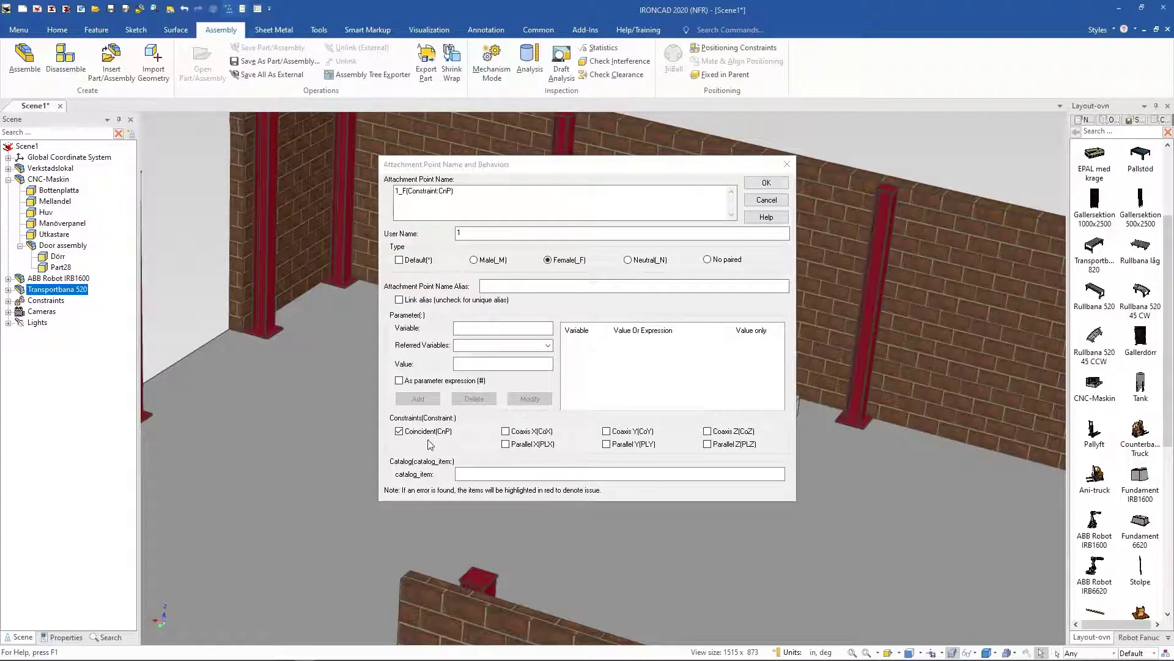
left_click(770, 202)
Step: Attach a Rullbana 520 45 CW curved section to the end of the straight conveyor
middle_click_drag(773, 534, 961, 280)
scroll(975, 521, "up", 7)
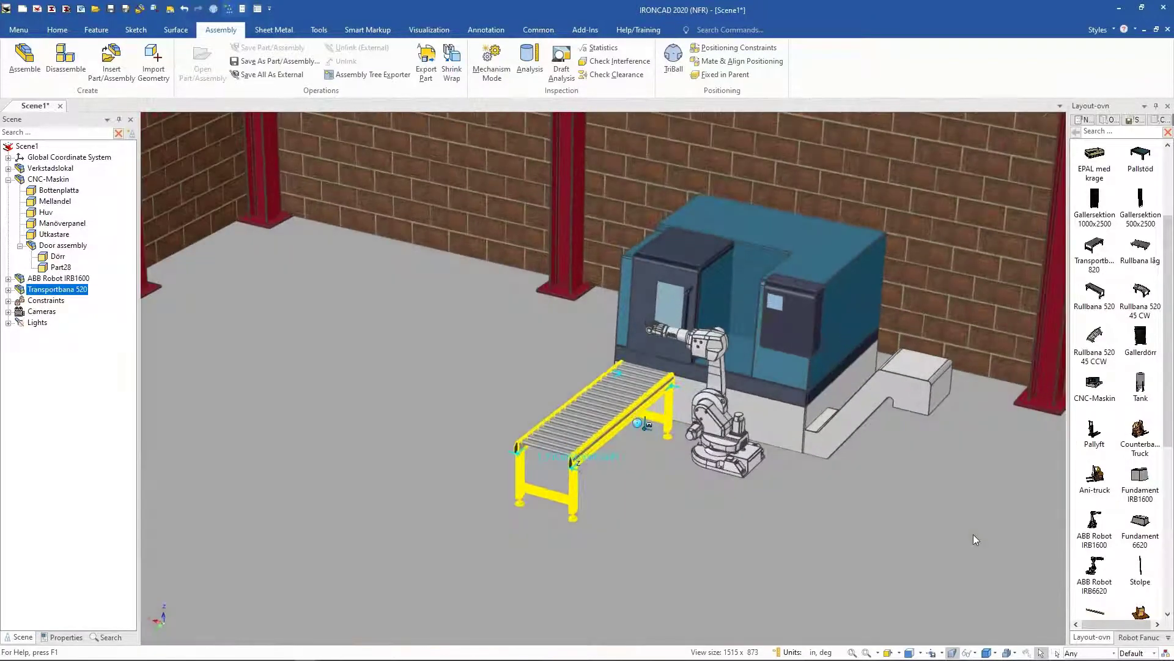
left_click_drag(1135, 296, 547, 454)
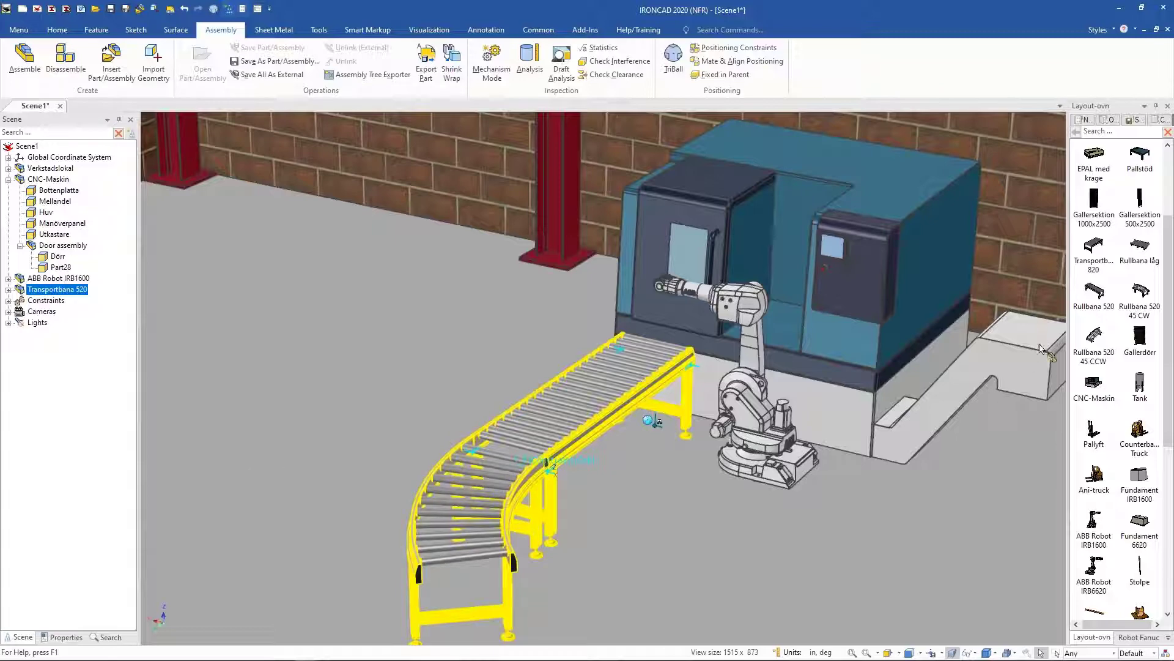
Step: Attach a second Rullbana 520 45 CW curved section to the conveyor to complete the bend
scroll(1053, 348, "down", 3)
scroll(1052, 348, "down", 2)
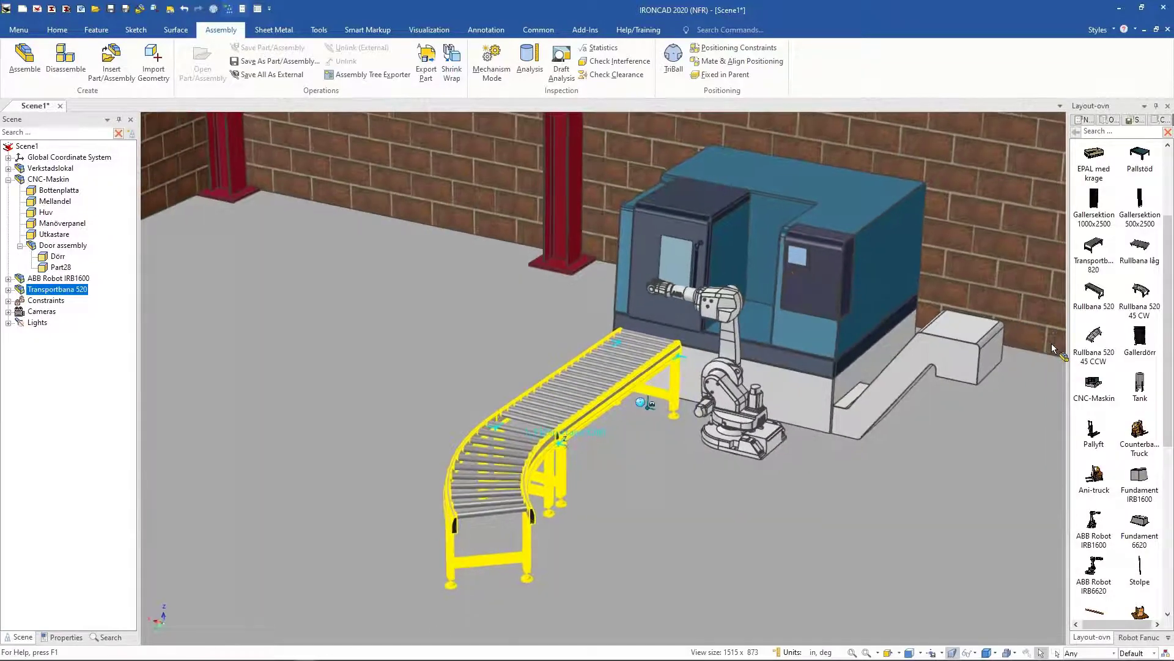
middle_click_drag(1053, 345, 1053, 346)
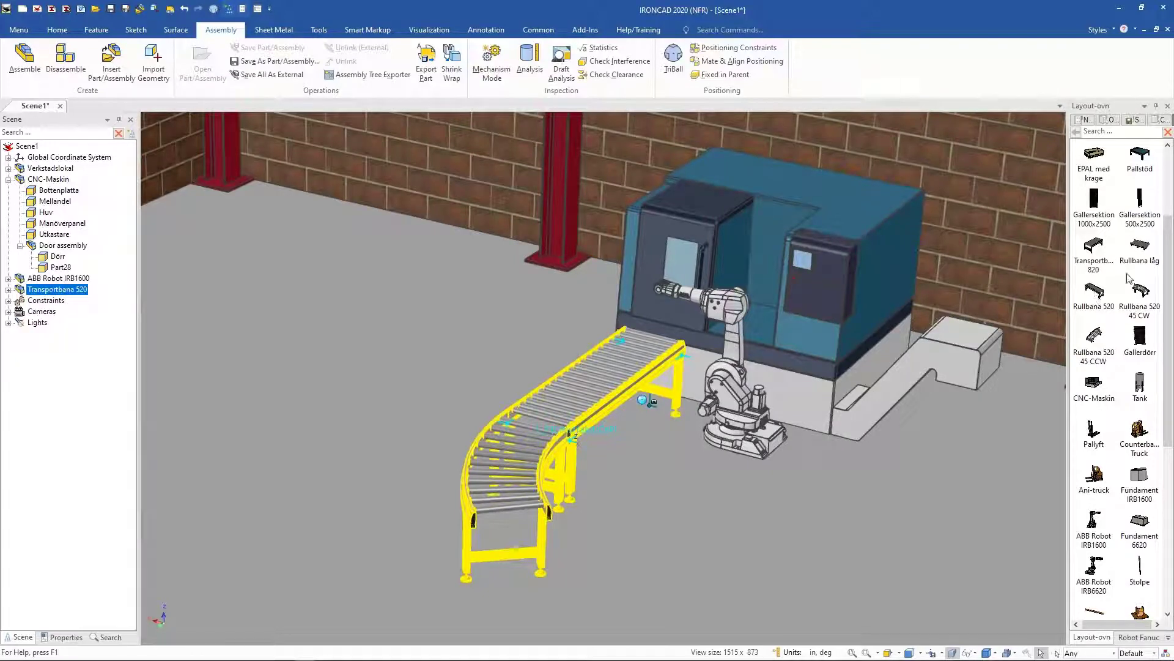
left_click_drag(1136, 293, 551, 510)
scroll(717, 529, "down", 4)
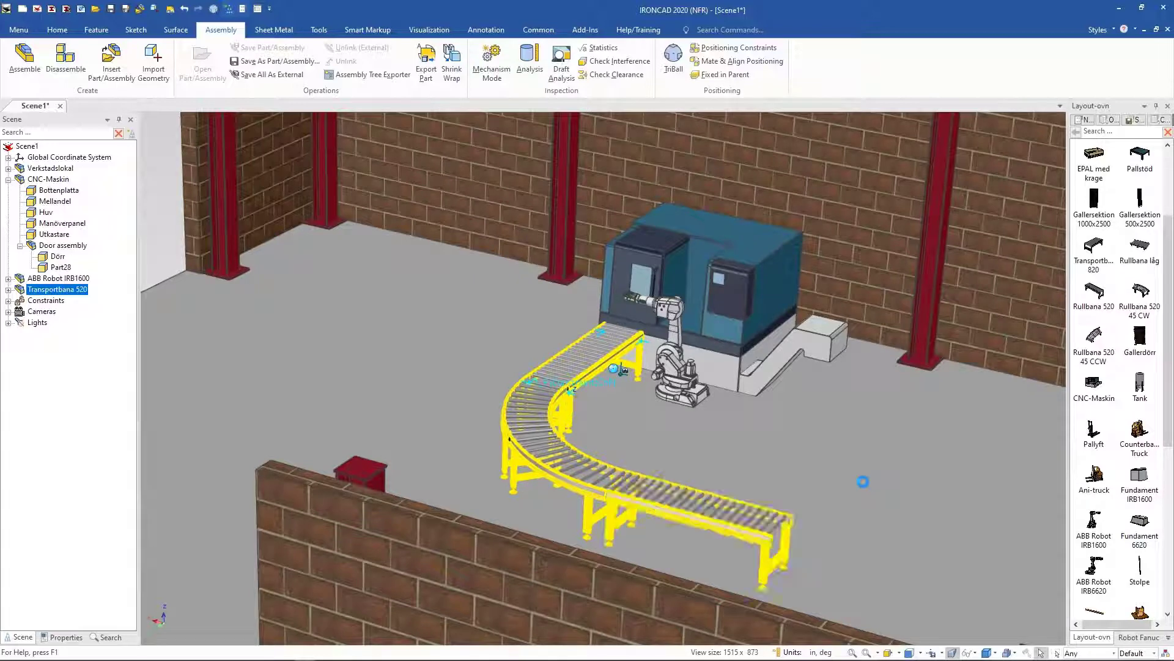
middle_click_drag(902, 325, 432, 534)
left_click(917, 166)
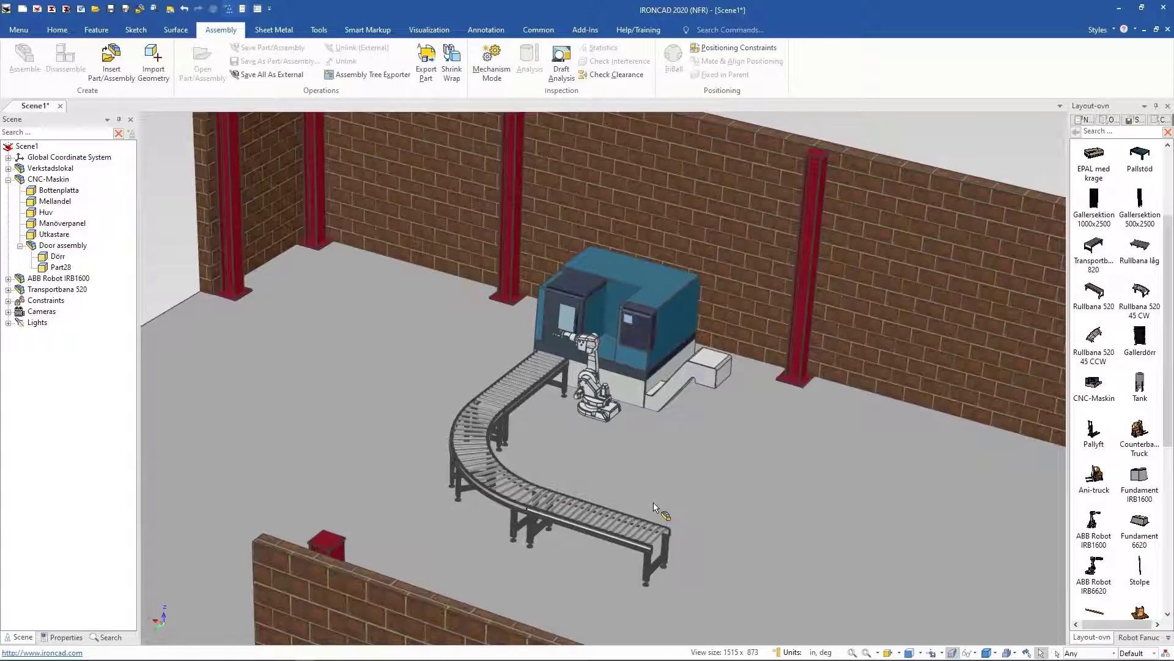
Step: Drop another ABB Robot IRB1600 at the far end of the conveyor in a top view
left_click(887, 652)
left_click(669, 530)
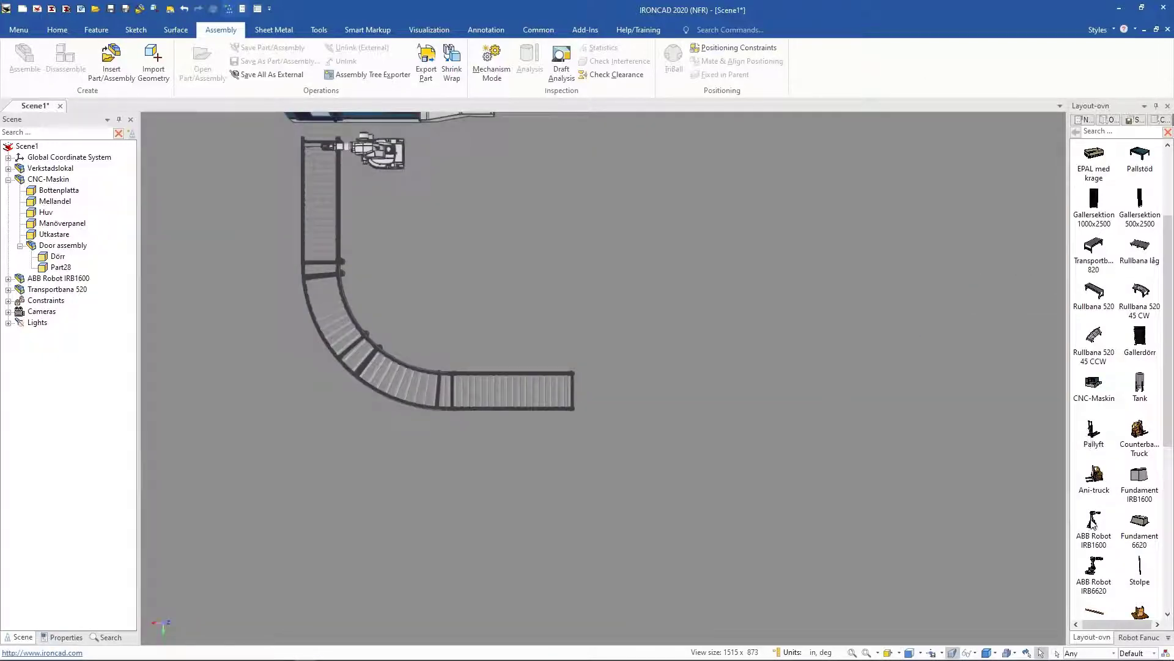
left_click_drag(1094, 525, 609, 388)
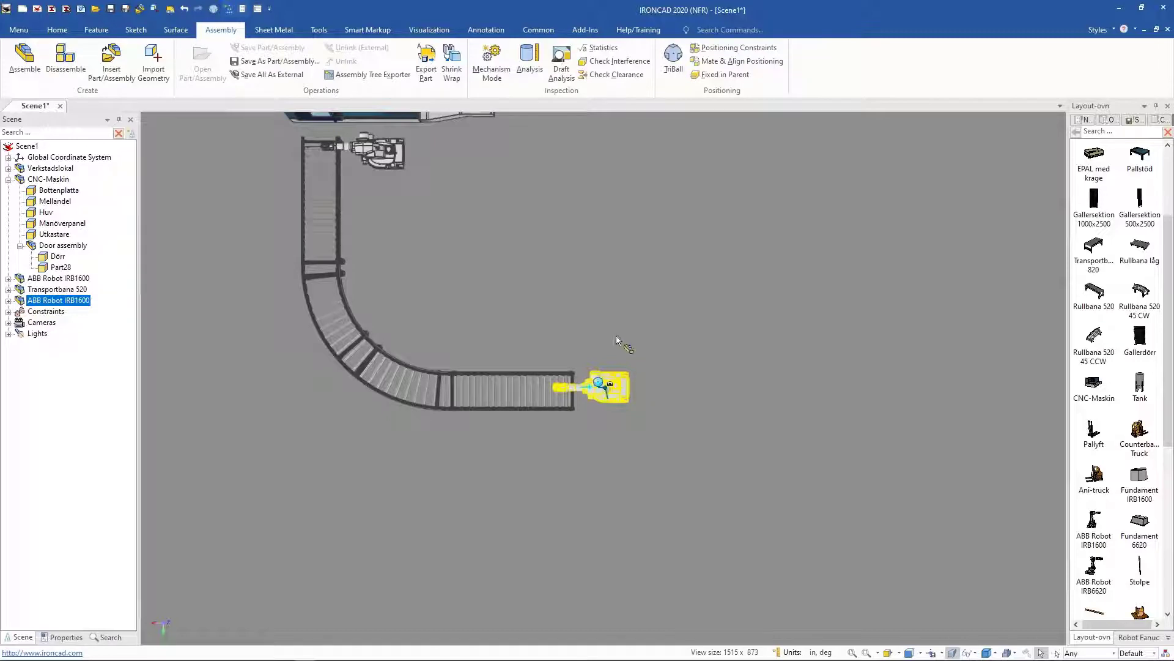
Step: Align the second robot to the conveyor's end with the TriBall's Point to Point positioning
scroll(591, 389, "up", 2)
scroll(592, 389, "up", 2)
key("F10")
middle_click_drag(596, 400, 467, 445)
left_click(474, 440)
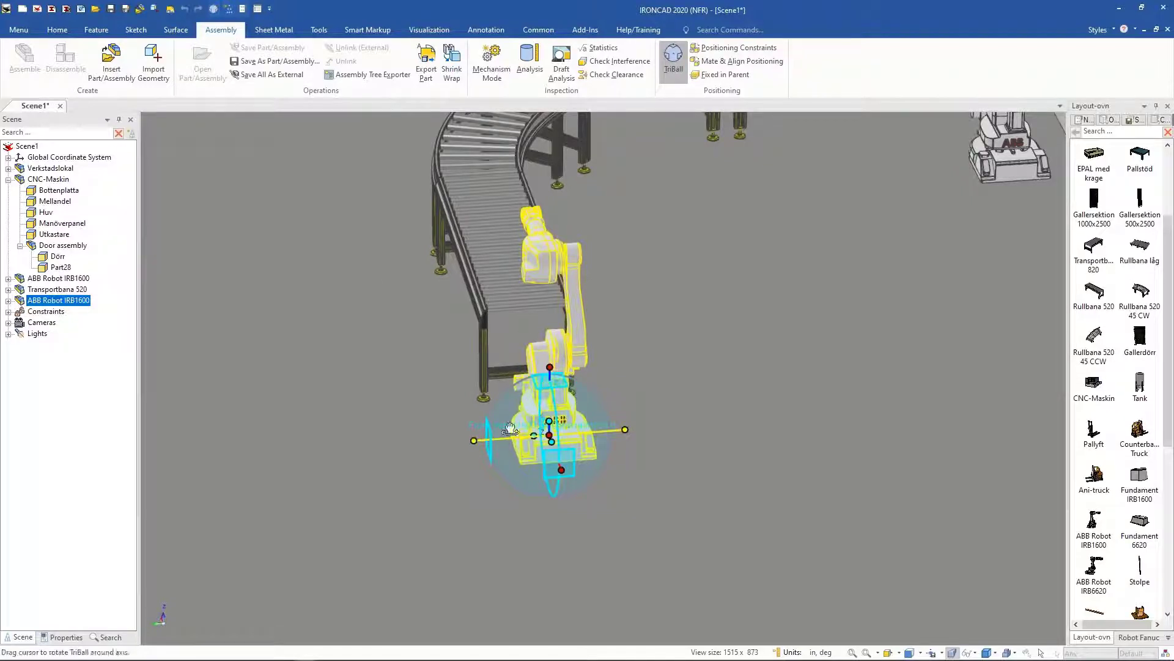
right_click(554, 436)
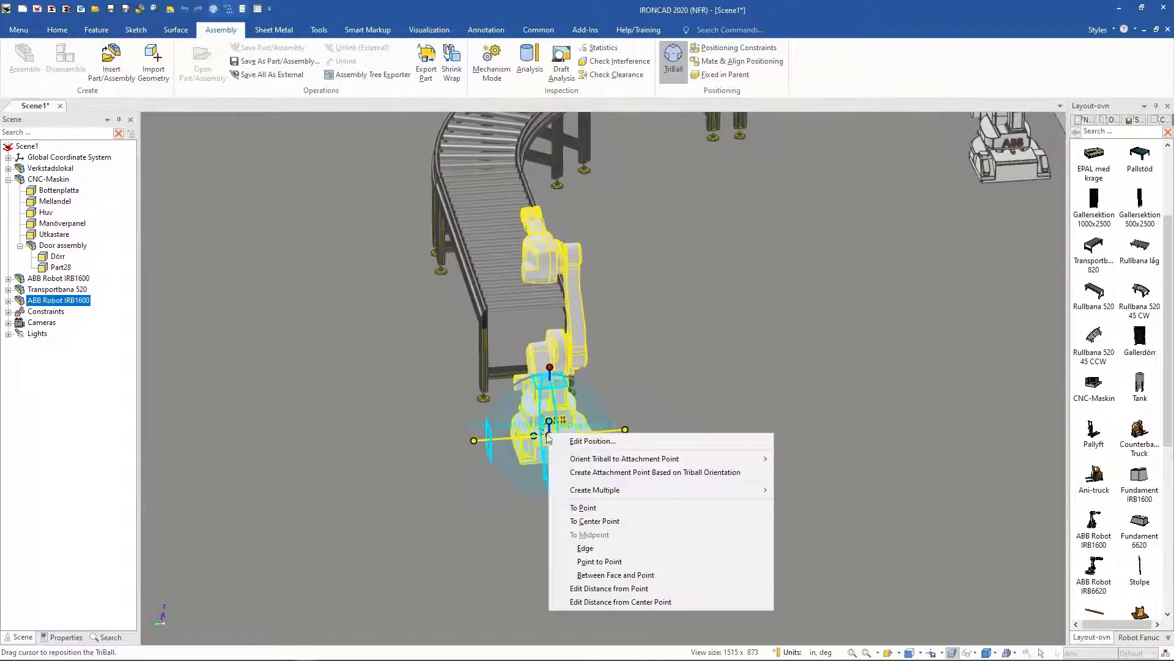
left_click(615, 560)
left_click(479, 317)
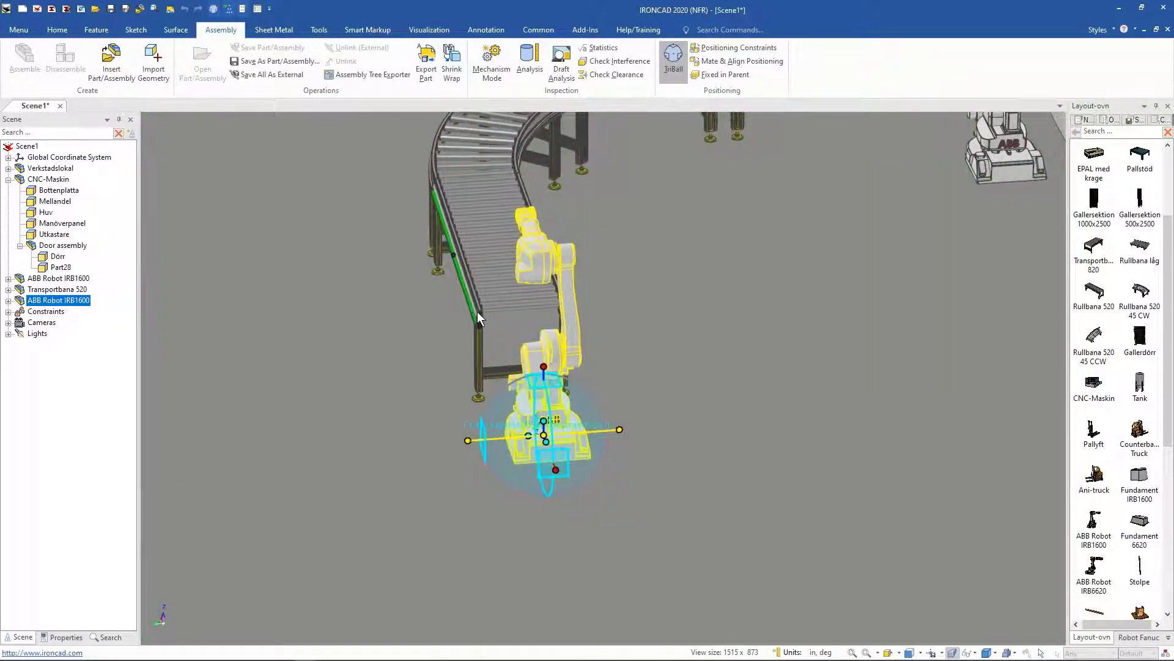
left_click(565, 314)
middle_click_drag(871, 476, 835, 392)
middle_click_drag(777, 423, 751, 448)
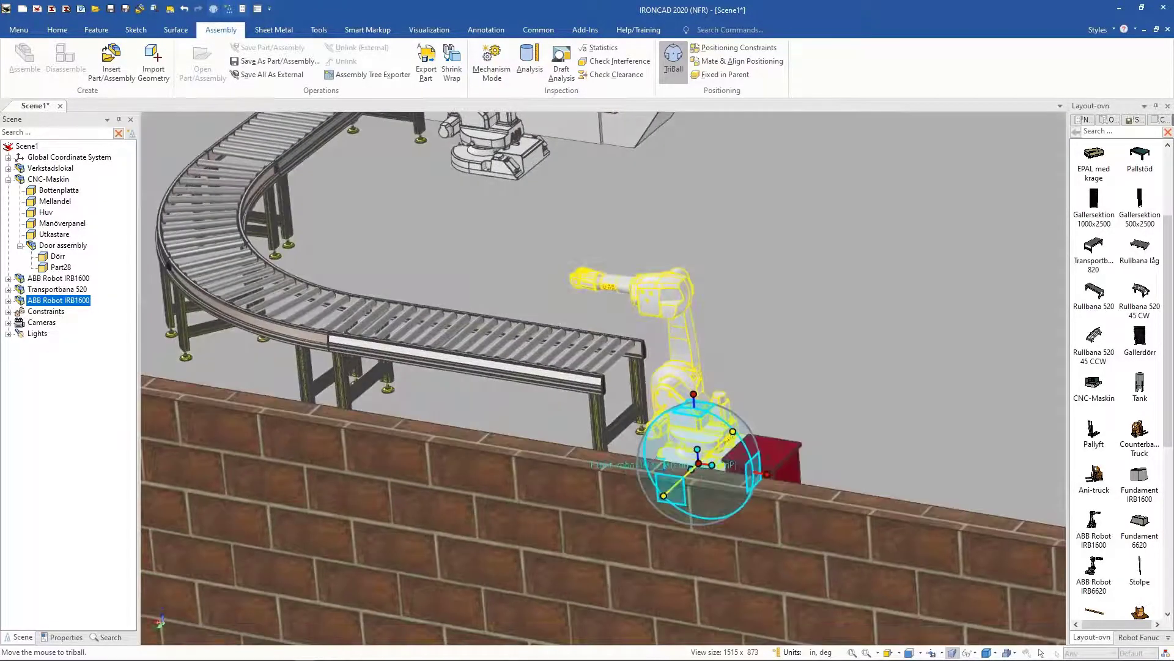
key("F10")
Step: Drop a Pallstöd pallet stand from the catalog beside the second robot in a top view
middle_click_drag(760, 354, 685, 484)
left_click(760, 347)
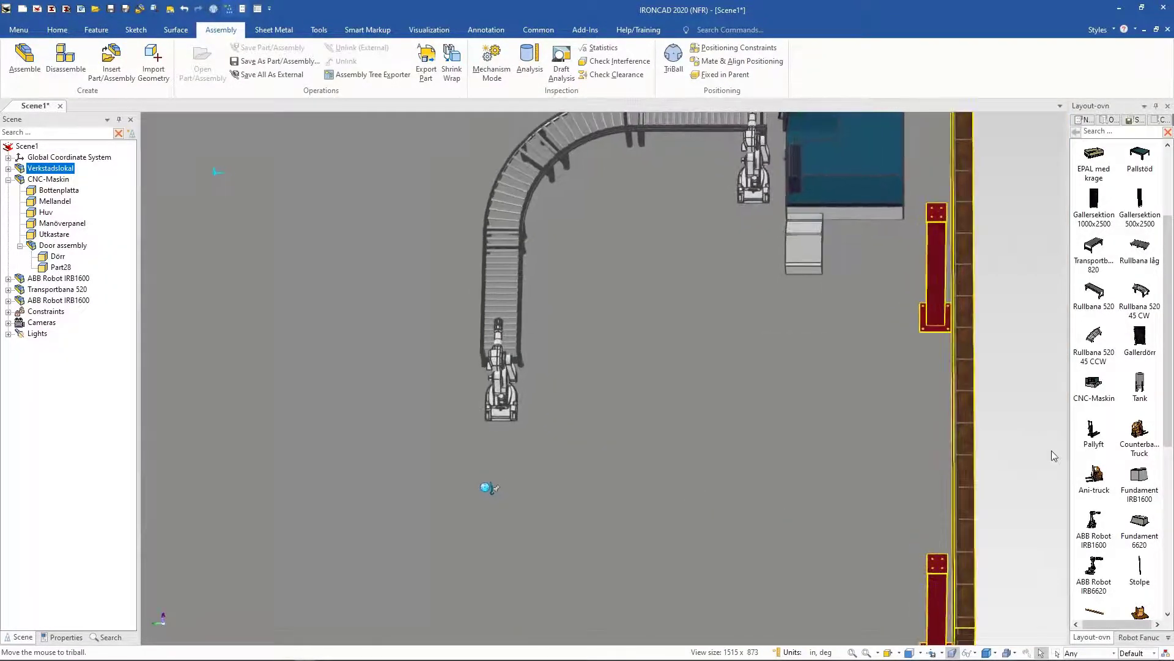
scroll(1137, 226, "up", 3)
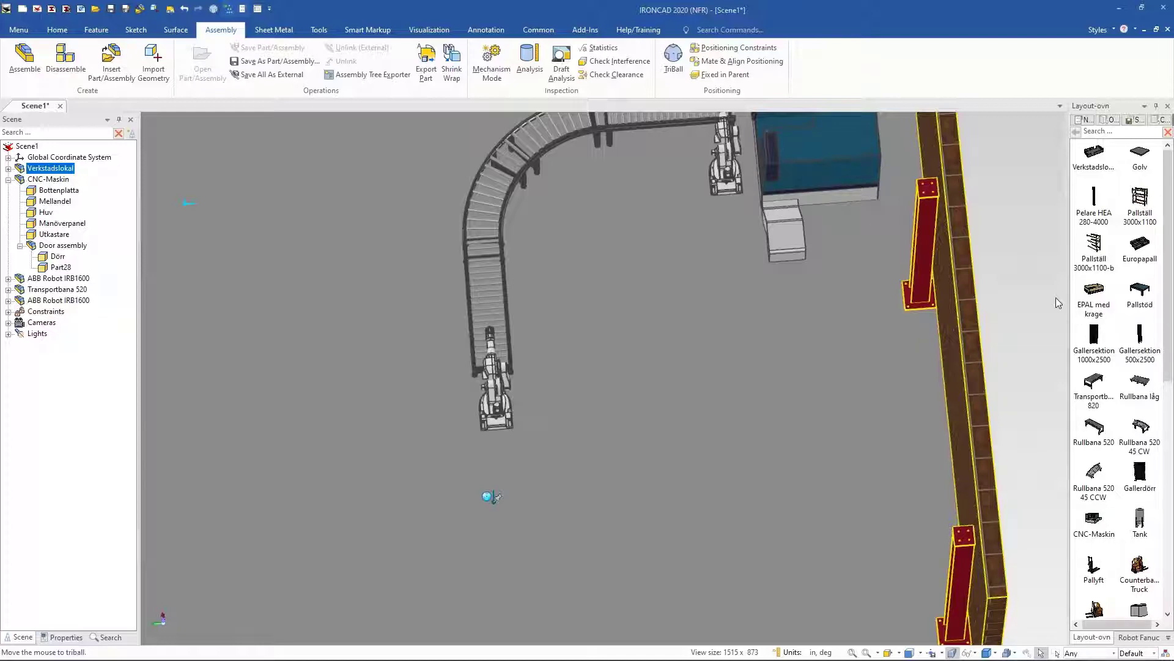
left_click_drag(1076, 276, 619, 408)
key("F7")
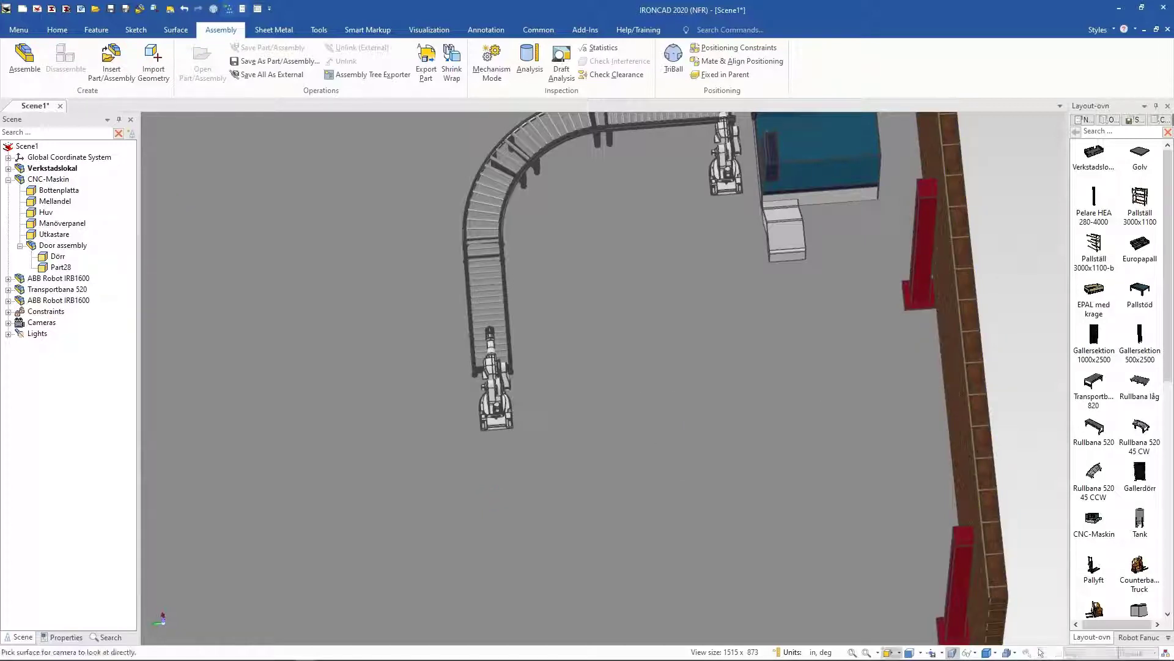
left_click(586, 385)
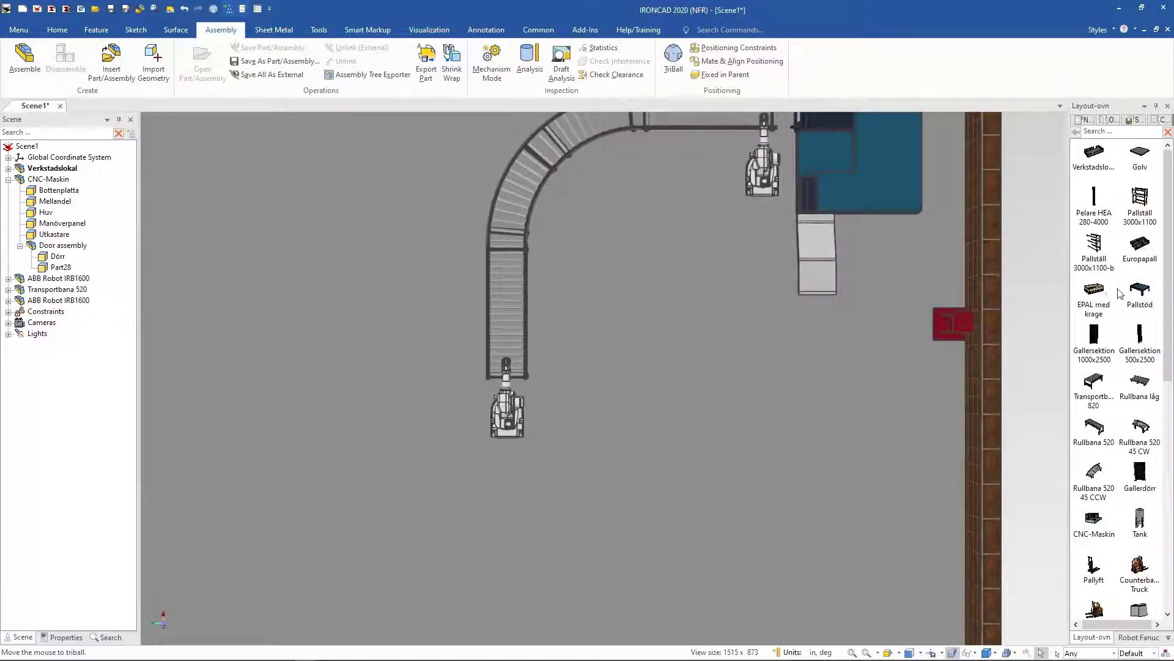
left_click_drag(1140, 293, 572, 365)
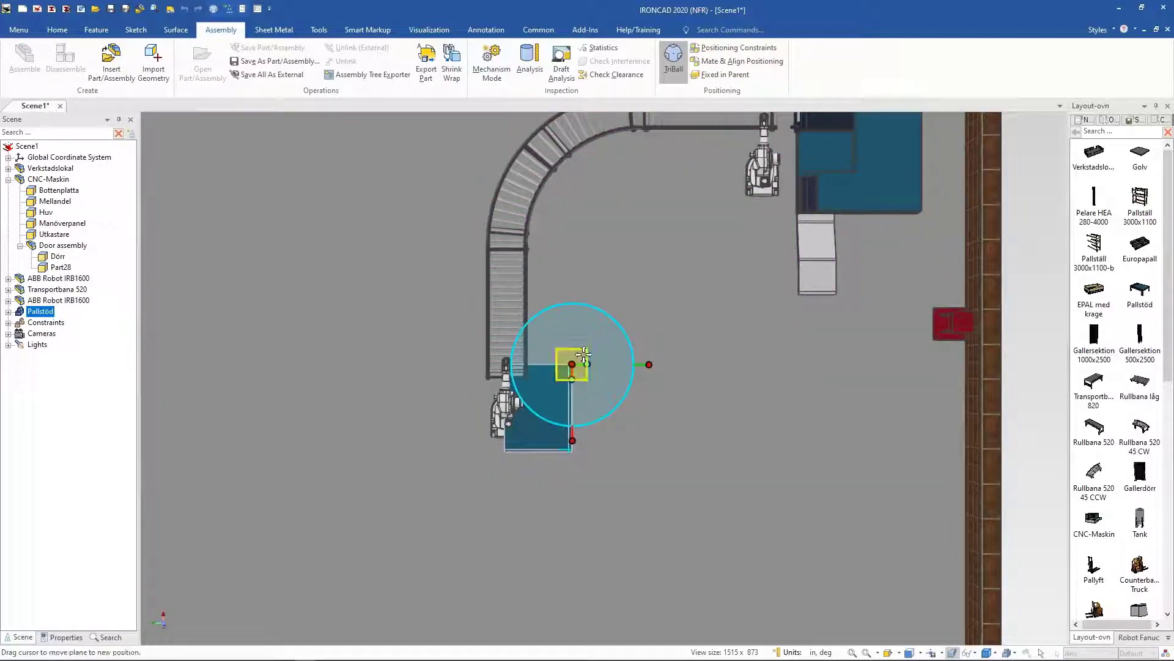
Step: Move the pallet stand with the TriBall and rotate it 90 degrees
left_click_drag(586, 354, 640, 356)
middle_click_drag(729, 428, 663, 509)
scroll(663, 505, "up", 4)
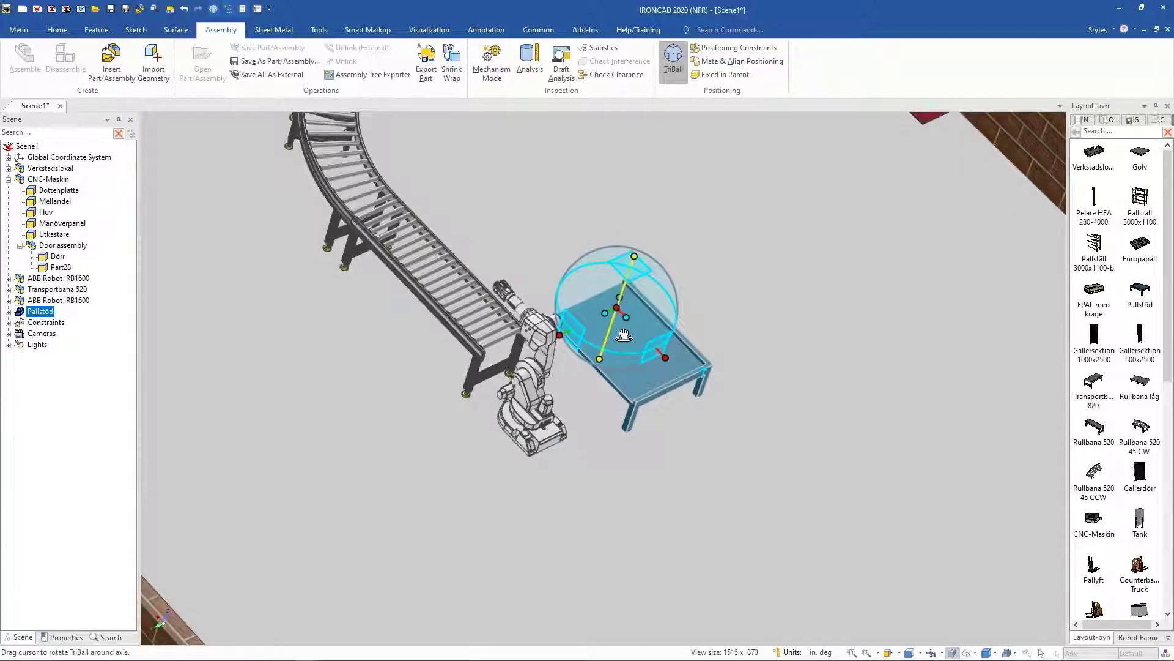
left_click_drag(655, 329, 653, 330)
type("90")
key("Return")
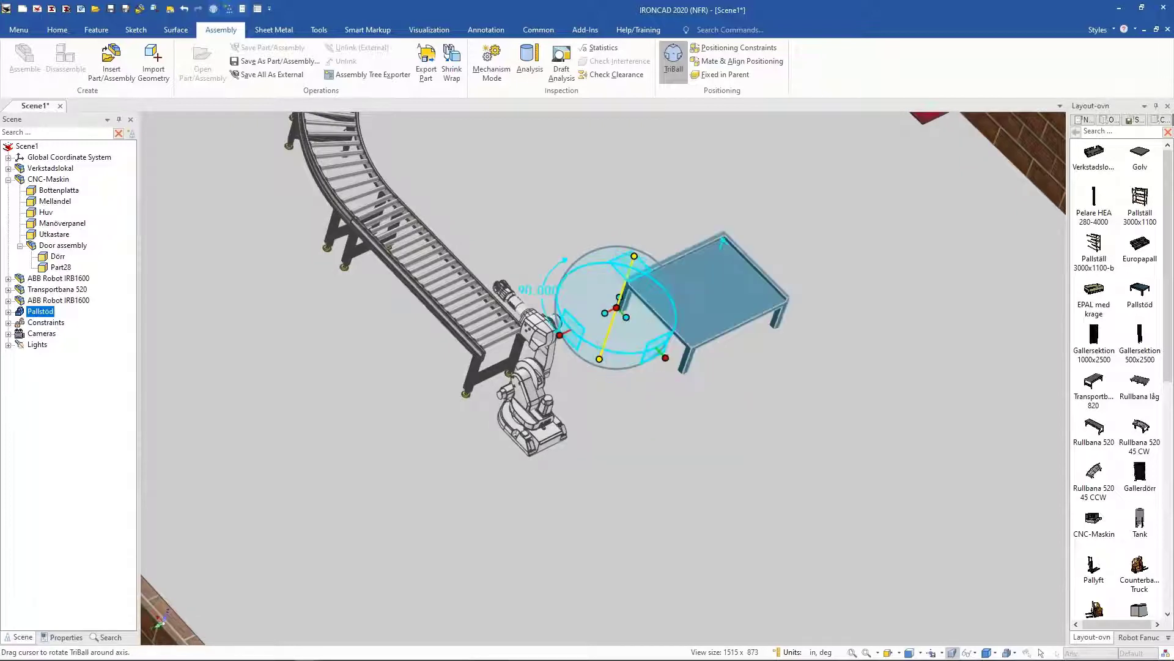
Step: Position the pallet stand 12 from a point on the second robot using the TriBall's Edit Distance from Point
middle_click_drag(546, 362, 480, 404)
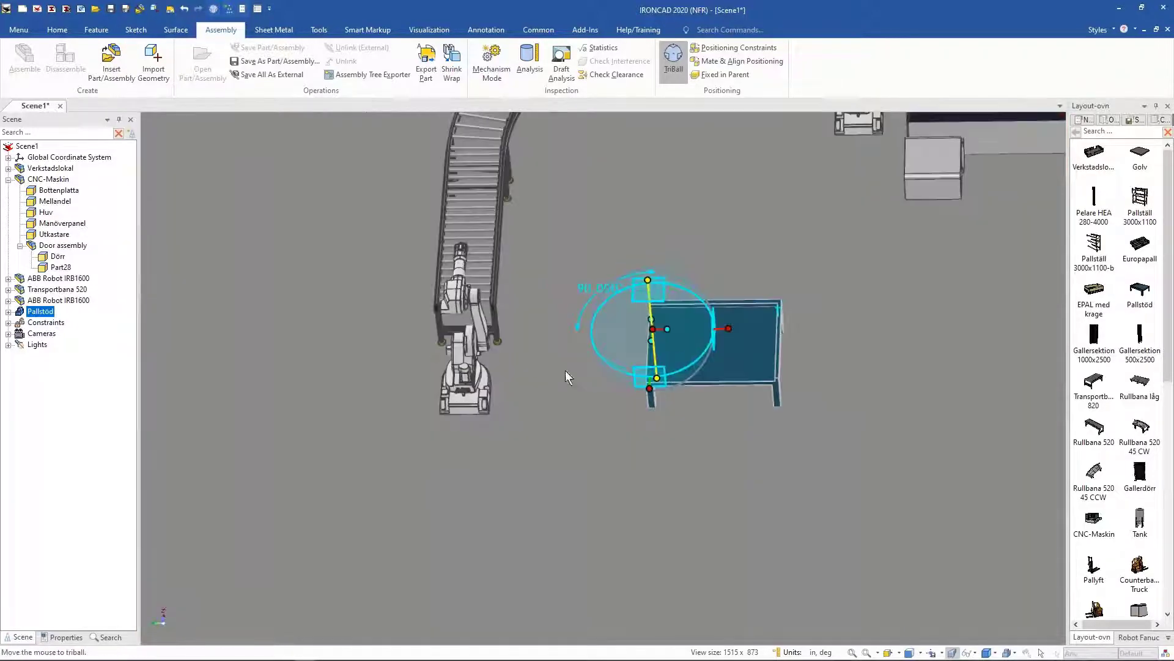
middle_click_drag(578, 366, 483, 343)
middle_click_drag(613, 420, 689, 368)
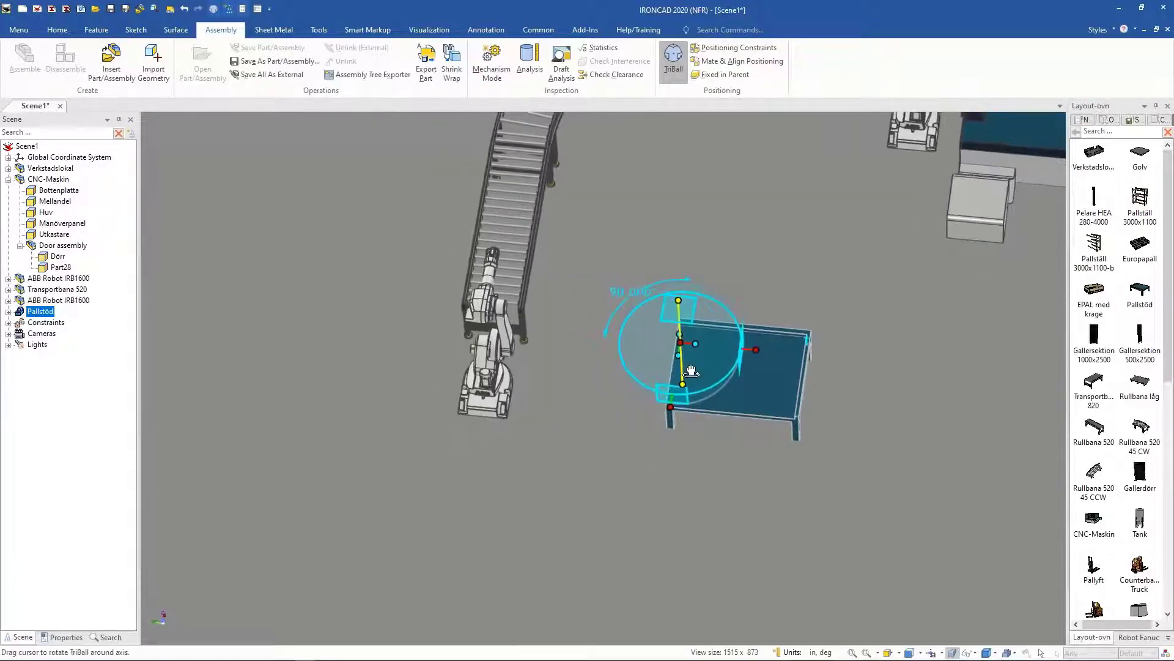
left_click(762, 350)
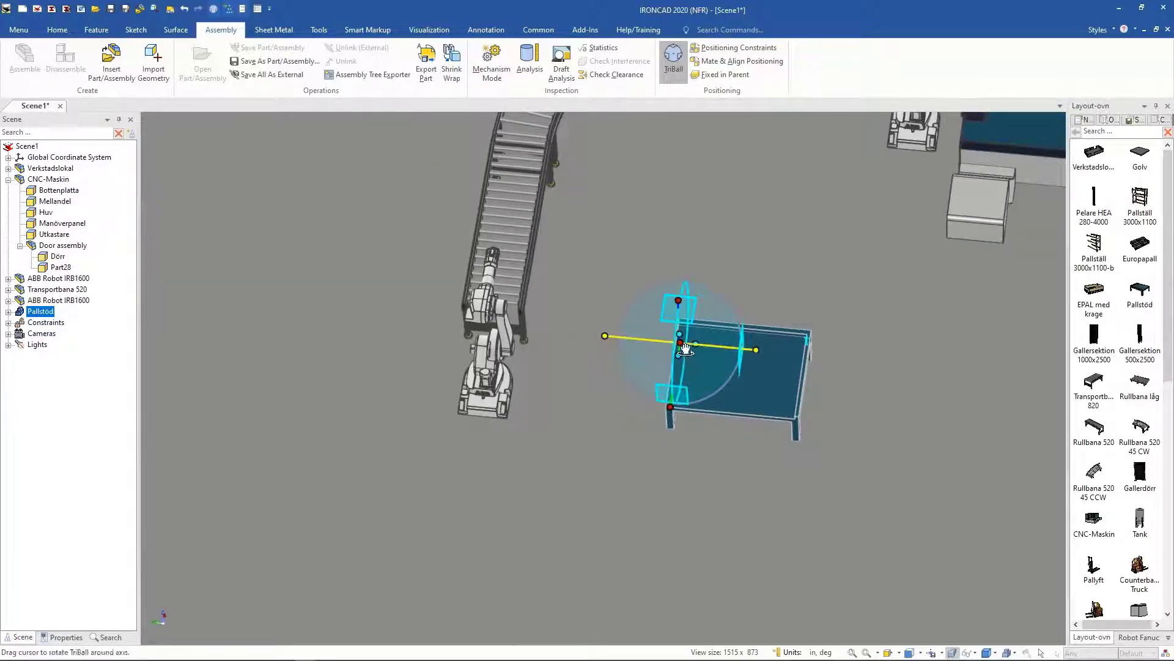
right_click(687, 345)
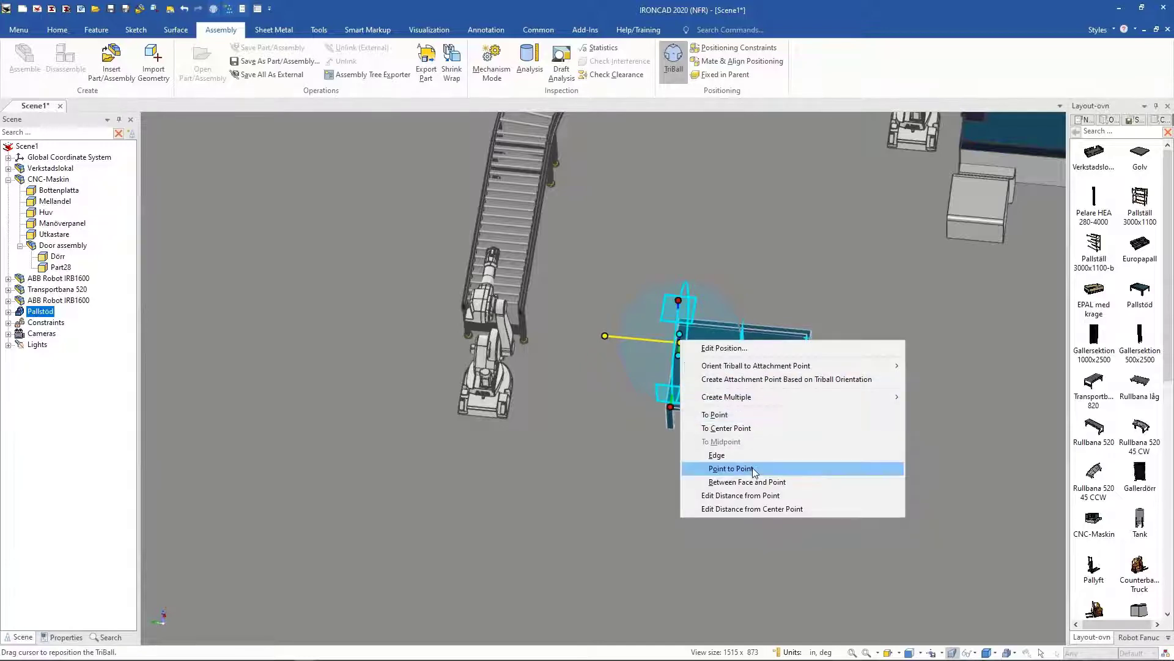
left_click(757, 496)
left_click(524, 310)
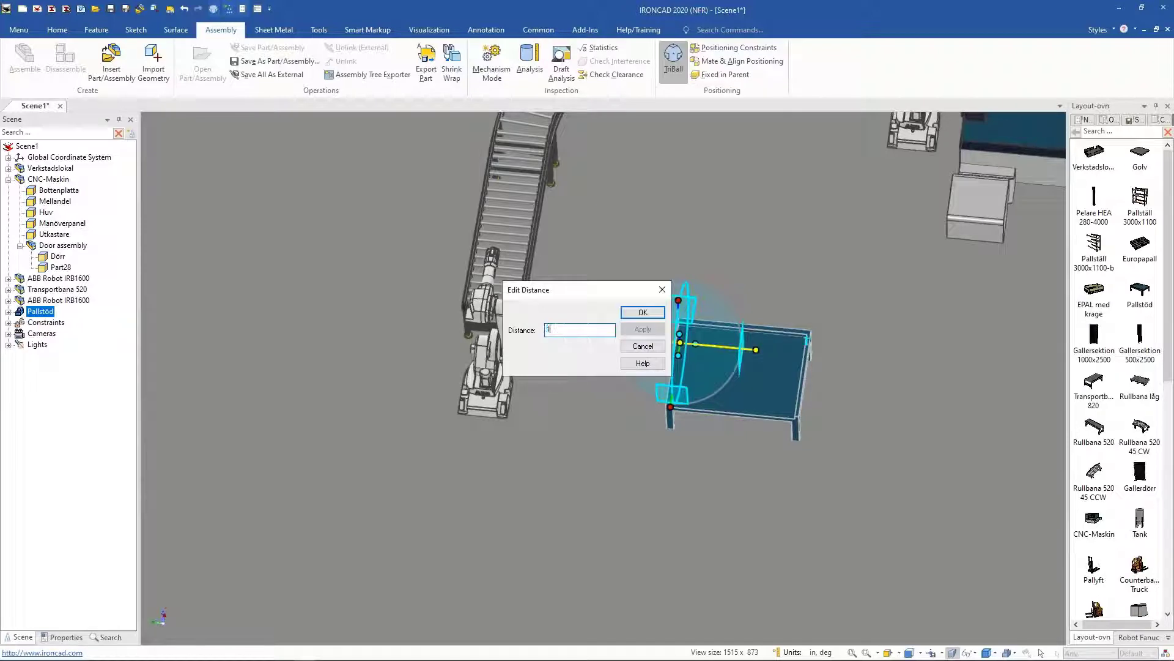
type("12")
key("Return")
Step: Nudge the pallet stand a short distance along a TriBall axis toward the robot's base
middle_click_drag(701, 323, 593, 313)
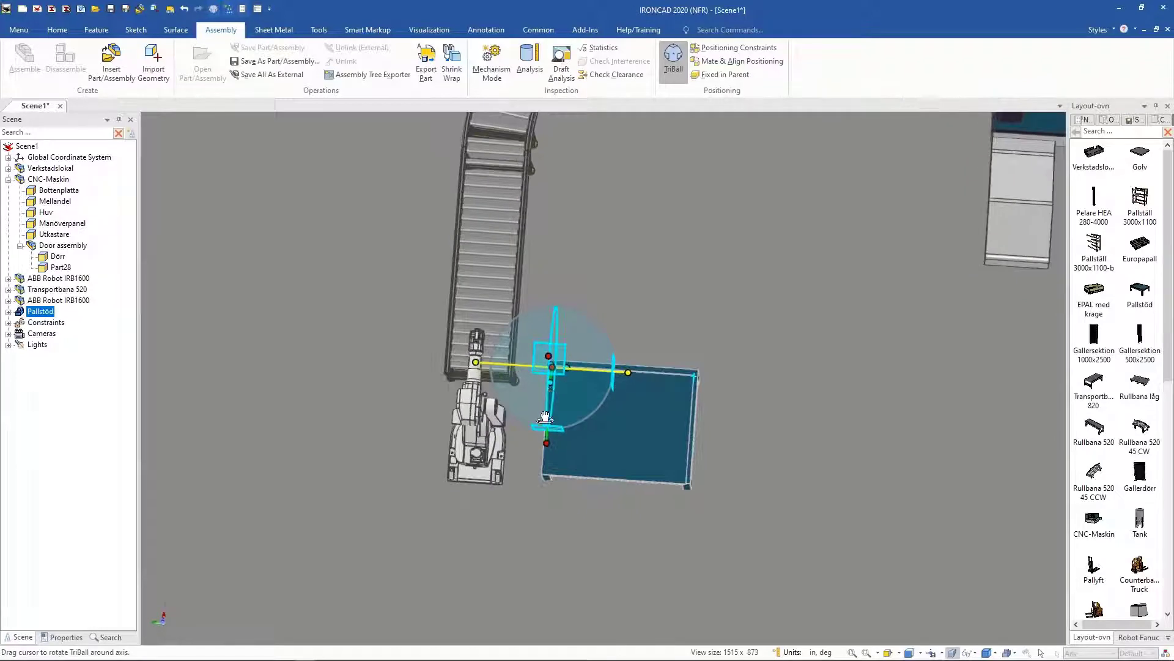
left_click_drag(556, 448, 555, 467)
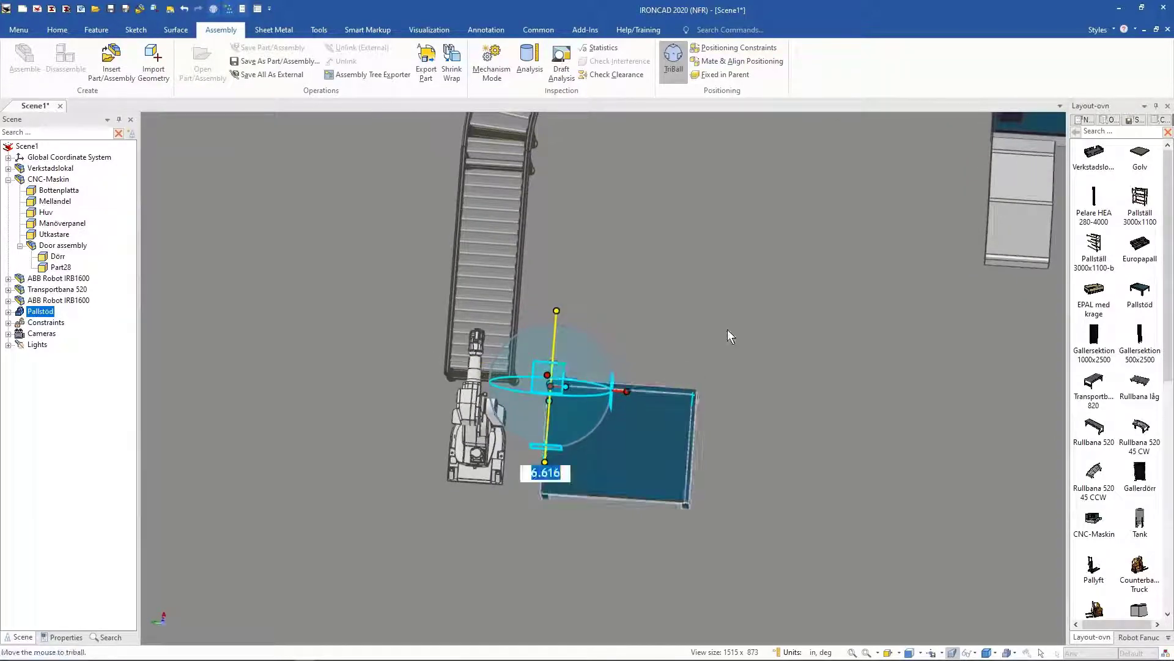
left_click(787, 285)
middle_click_drag(788, 284, 406, 460)
key("F10")
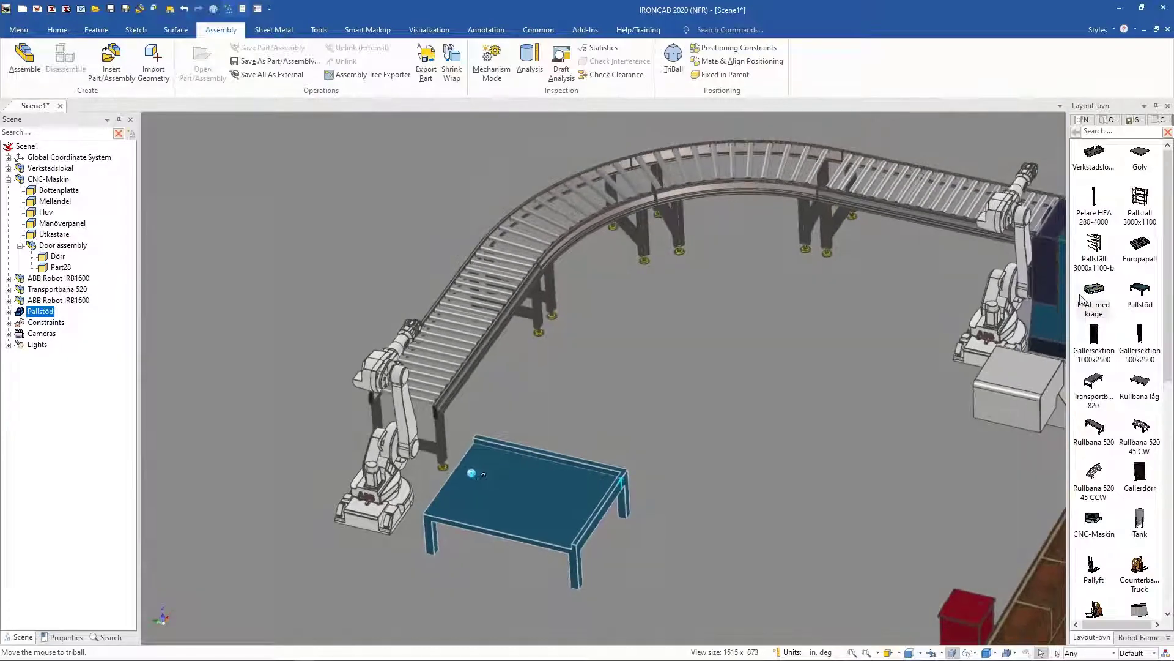
Step: Drop an EPAL med krage pallet collar from the catalog onto the pallet stand's top
left_click(495, 495)
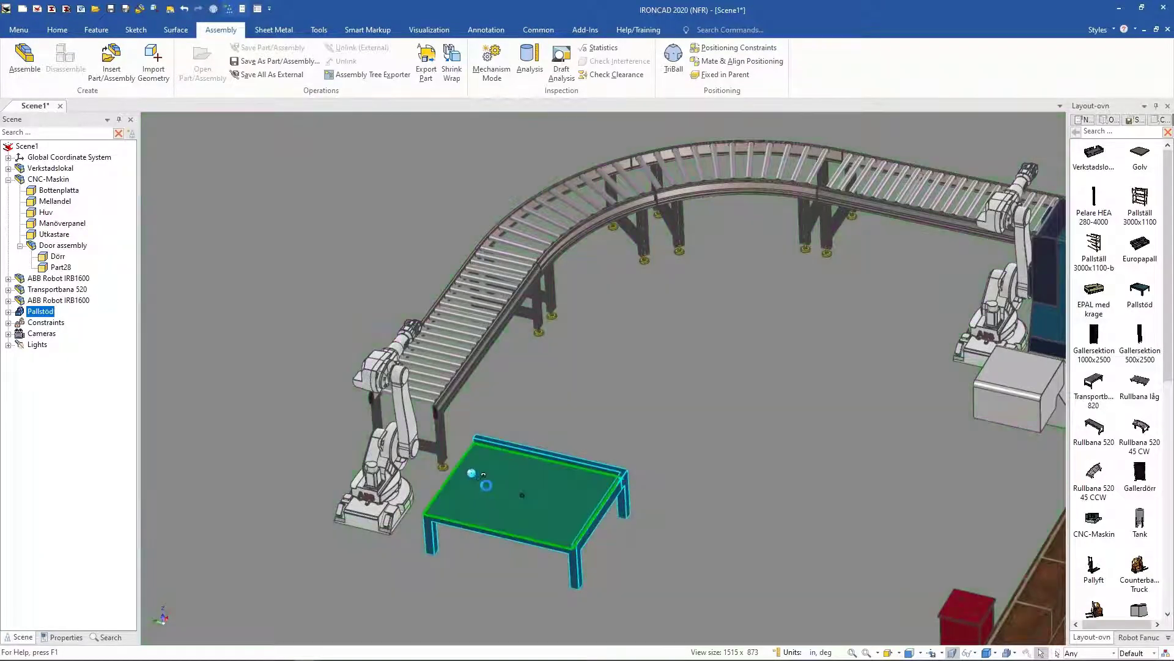
left_click_drag(472, 473, 523, 485)
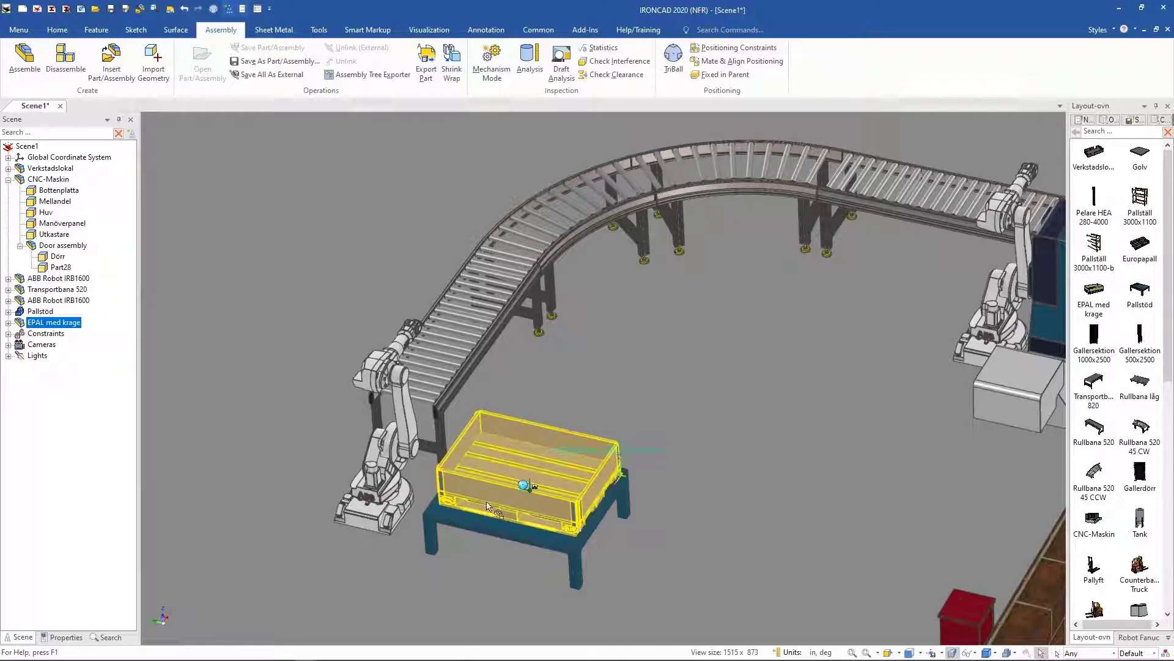
left_click(693, 414)
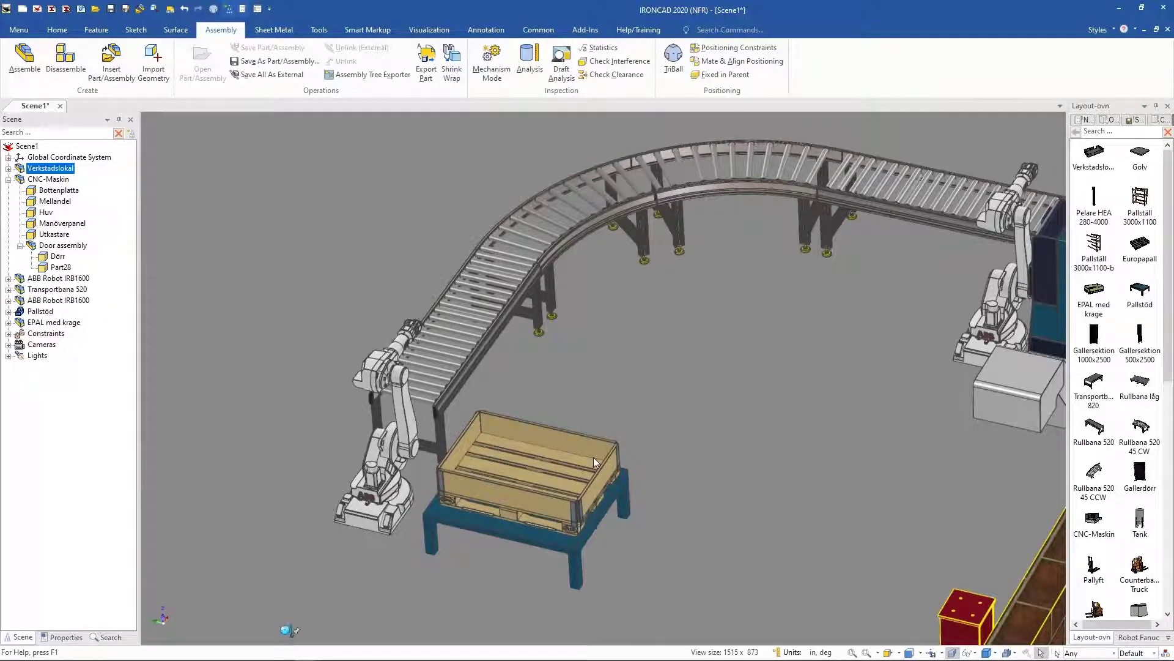
Step: Test the second robot's reach by dragging its tool over the pallet in Mechanism Mode, then exit the mode
middle_click_drag(589, 456, 396, 440)
left_click(496, 79)
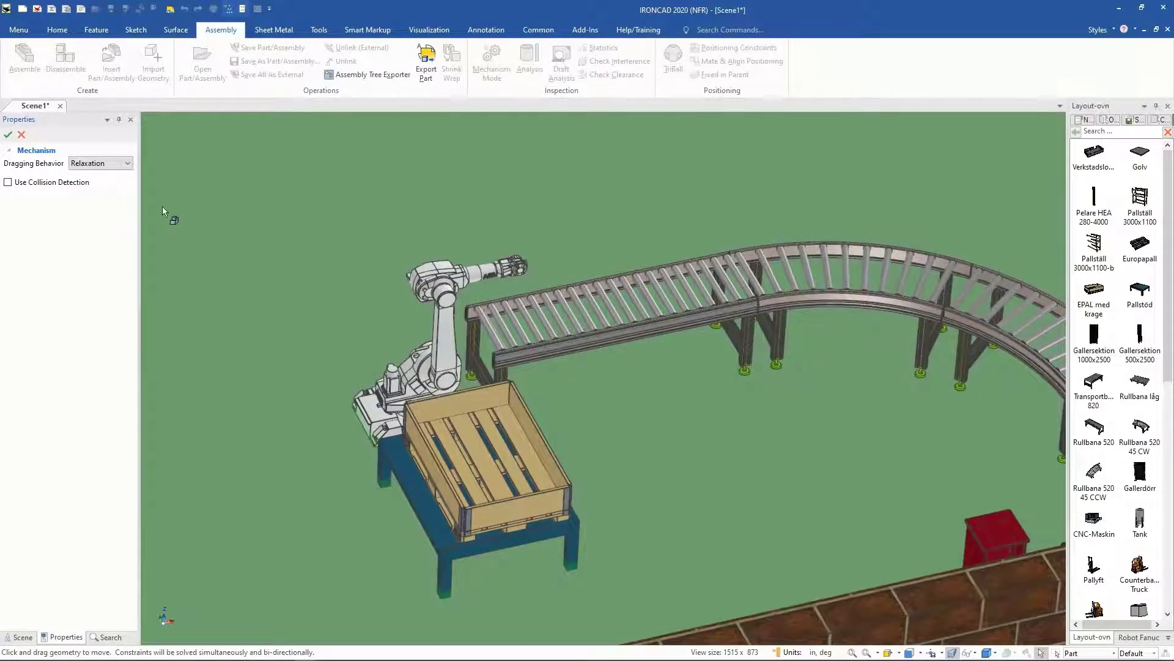
middle_click_drag(524, 306, 511, 306)
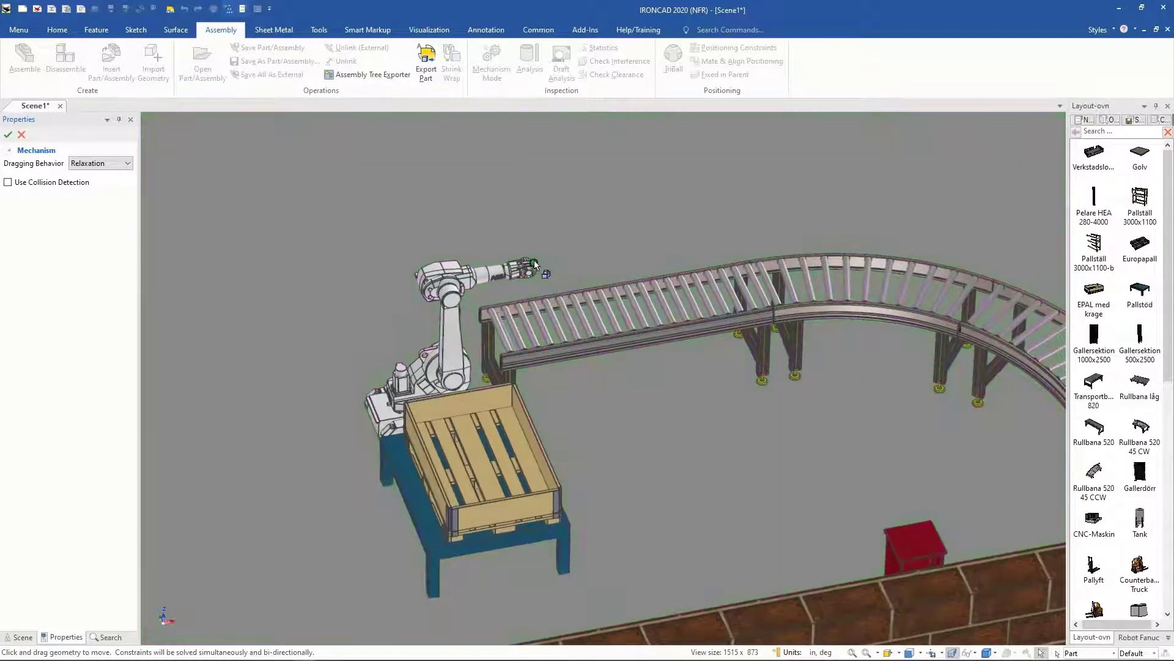
left_click(535, 263)
key("F10")
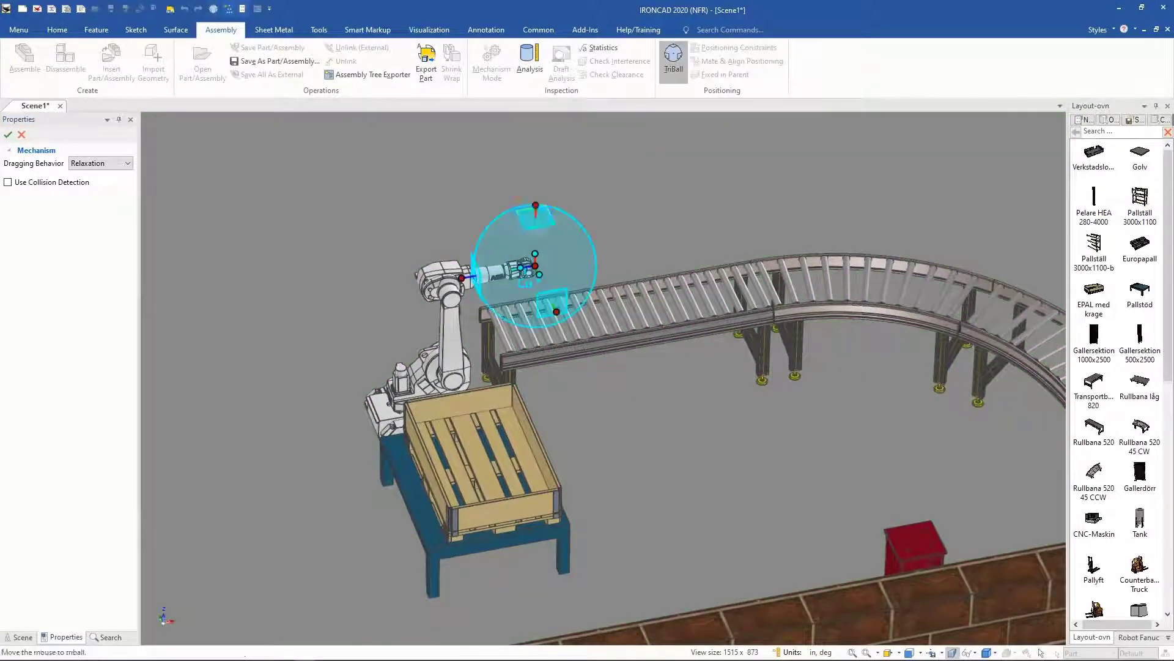
left_click_drag(542, 226, 454, 382)
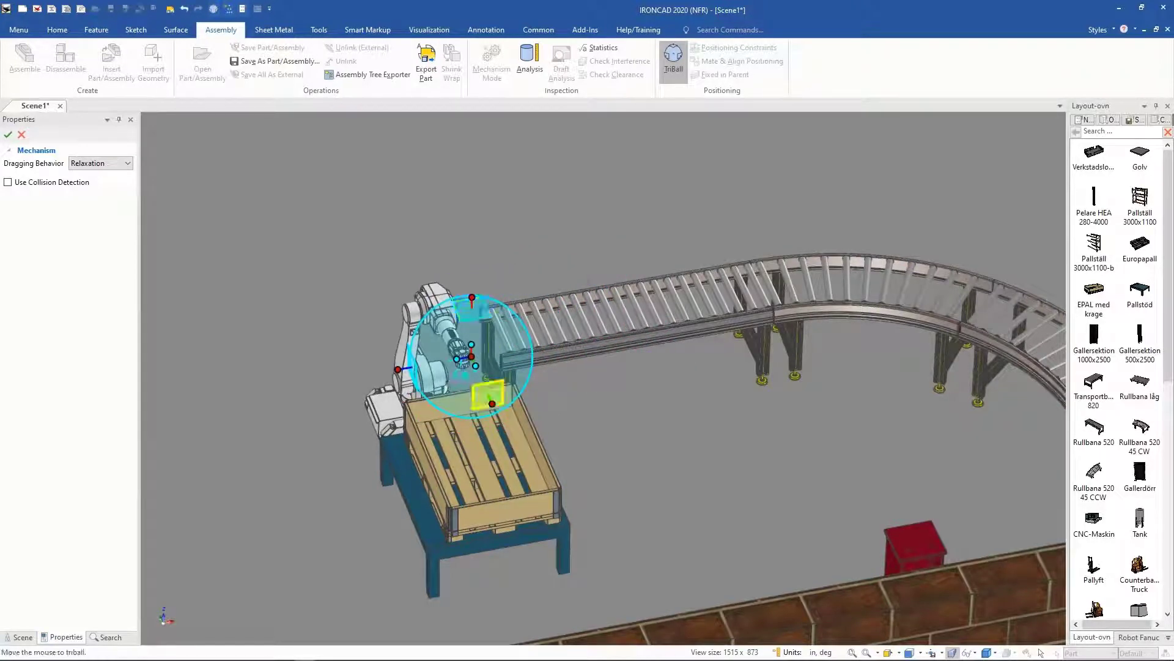
key("F7")
left_click(498, 450)
mouse_move(590, 364)
left_mouse_down()
mouse_move(573, 416)
mouse_move(575, 395)
mouse_move(575, 411)
mouse_move(618, 405)
mouse_move(577, 361)
left_mouse_up()
left_click(444, 324)
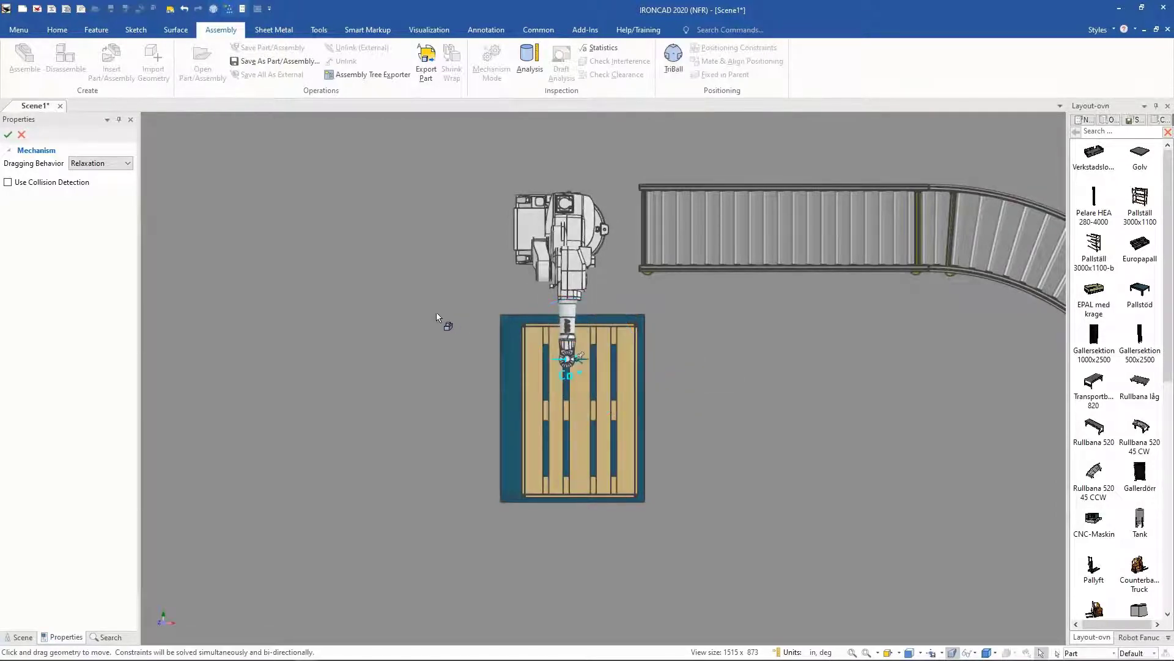
middle_click_drag(589, 436, 464, 386)
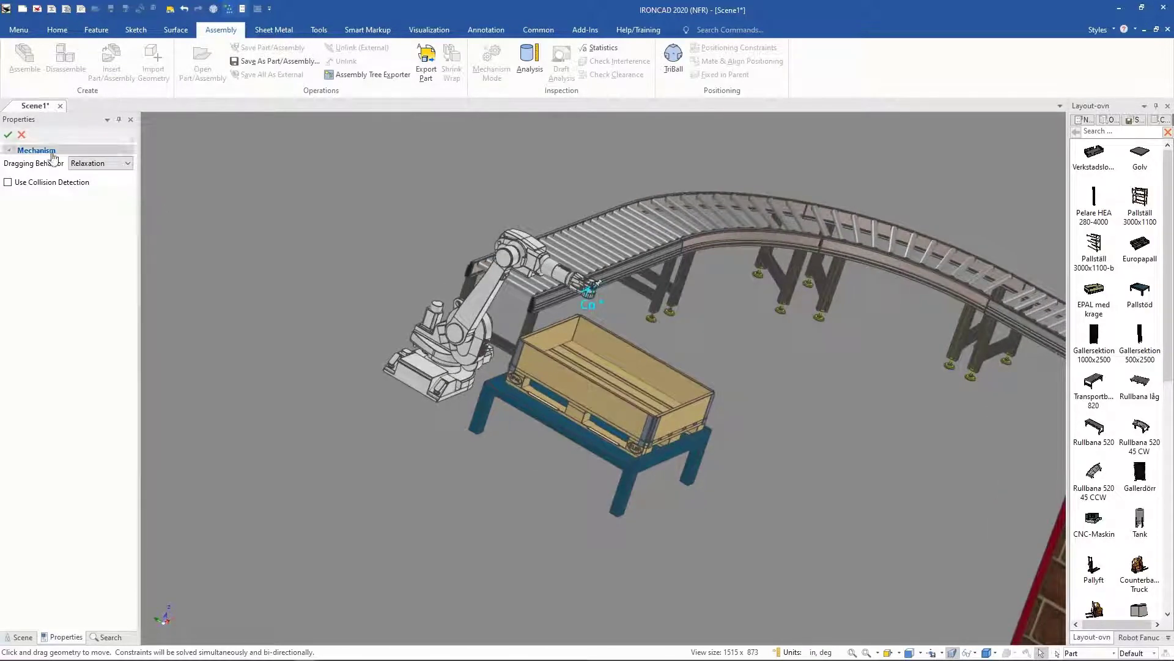
left_click(15, 136)
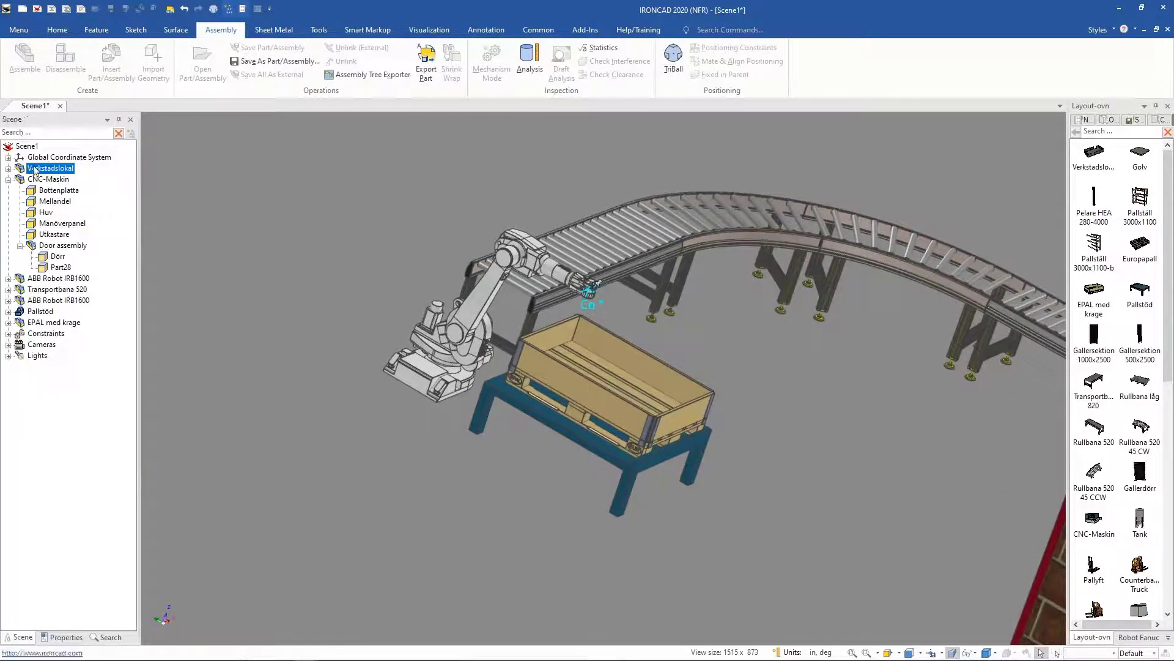
left_click(539, 417)
key("F10")
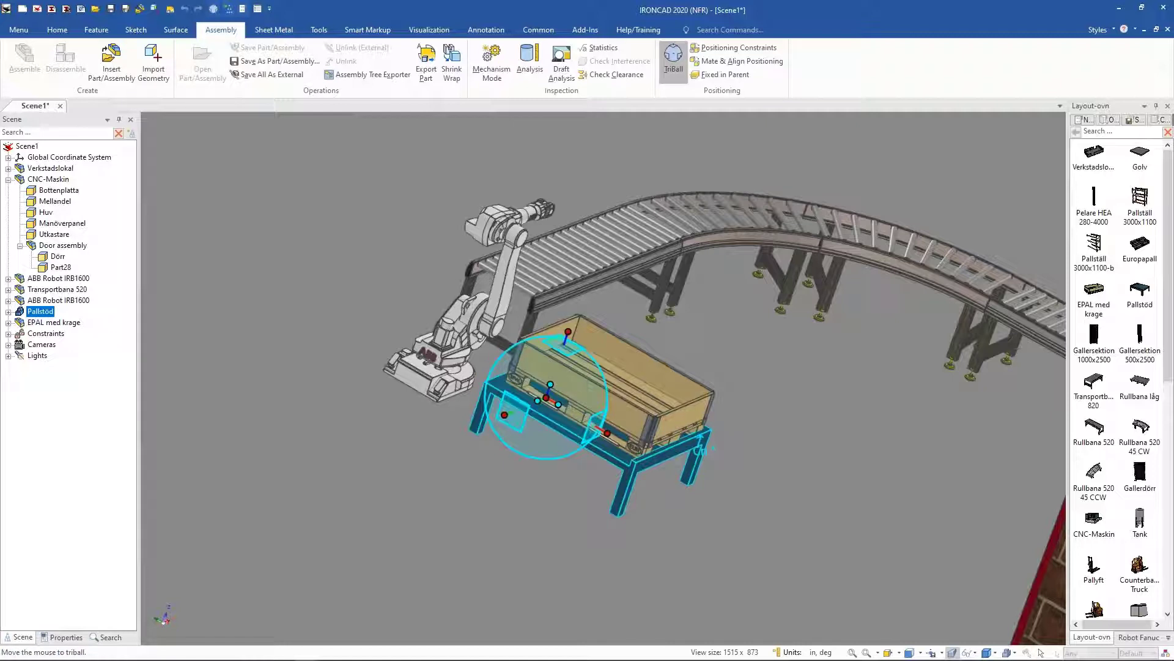
left_click(570, 332)
left_click_drag(551, 406, 526, 373)
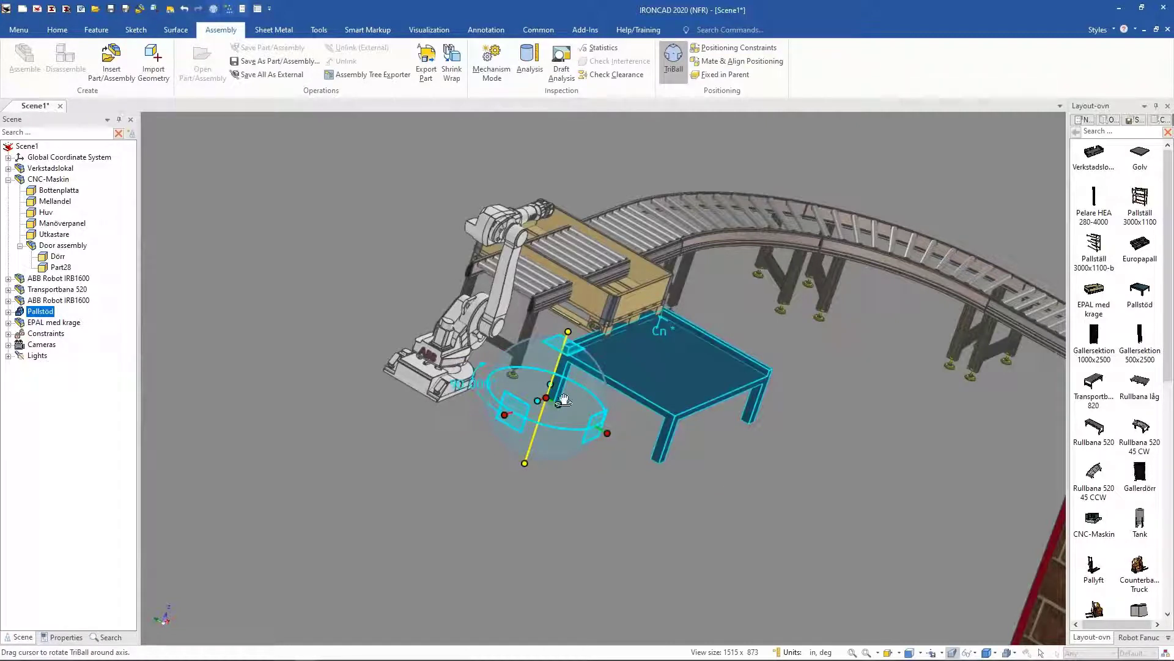
left_click(185, 10)
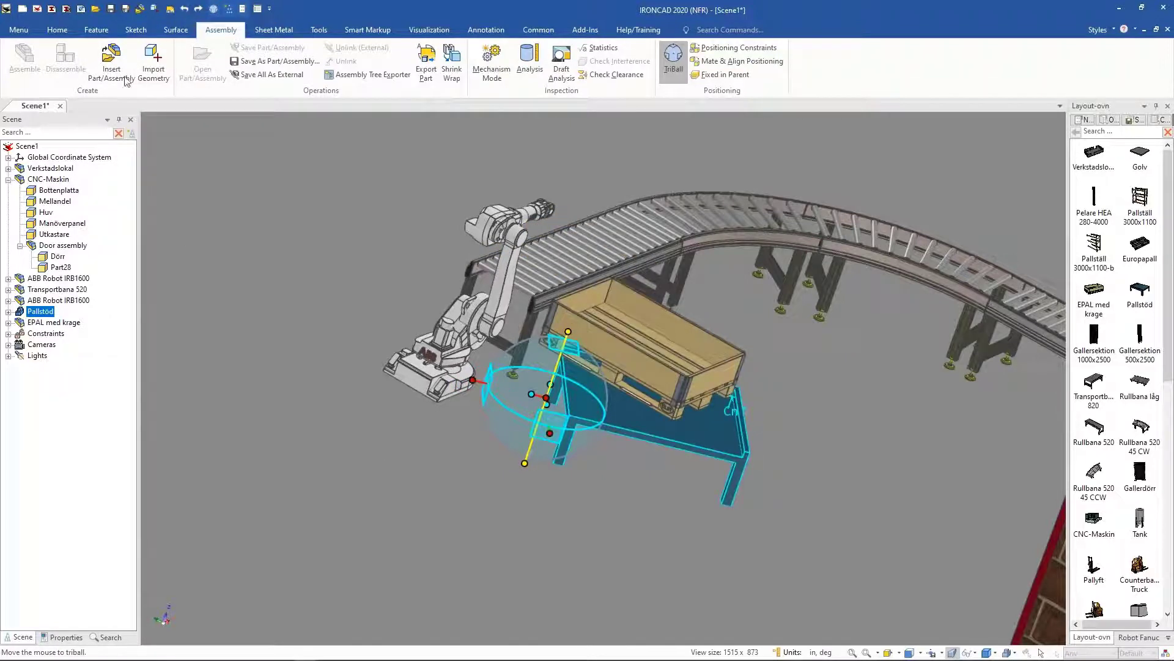
left_click(185, 10)
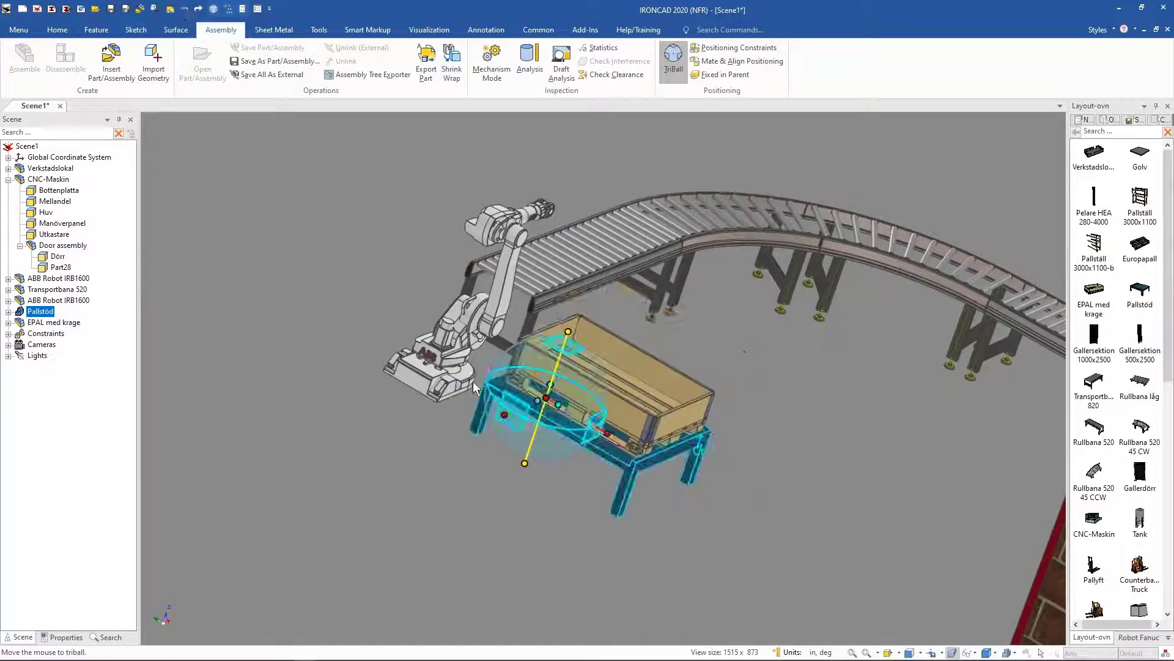
Step: Select the pallet stand together with the pallet collar and rotate both 90 degrees with the TriBall
middle_click_drag(472, 380, 467, 370)
key("F10")
left_click(595, 396, "shift")
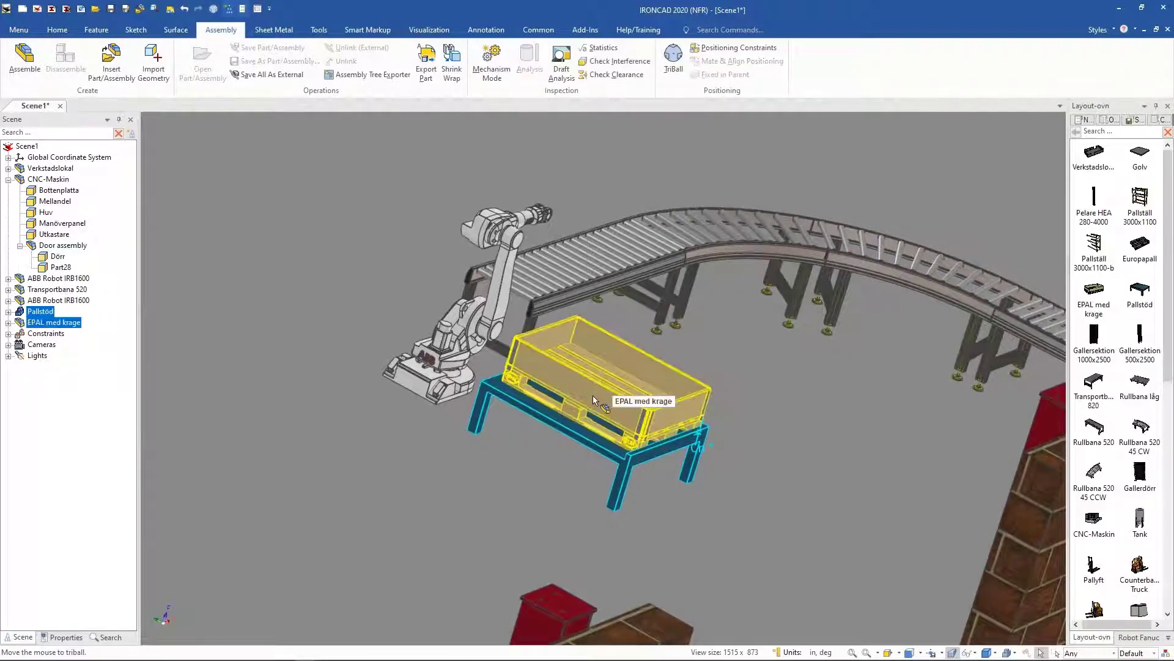
key("F10")
left_click(567, 334)
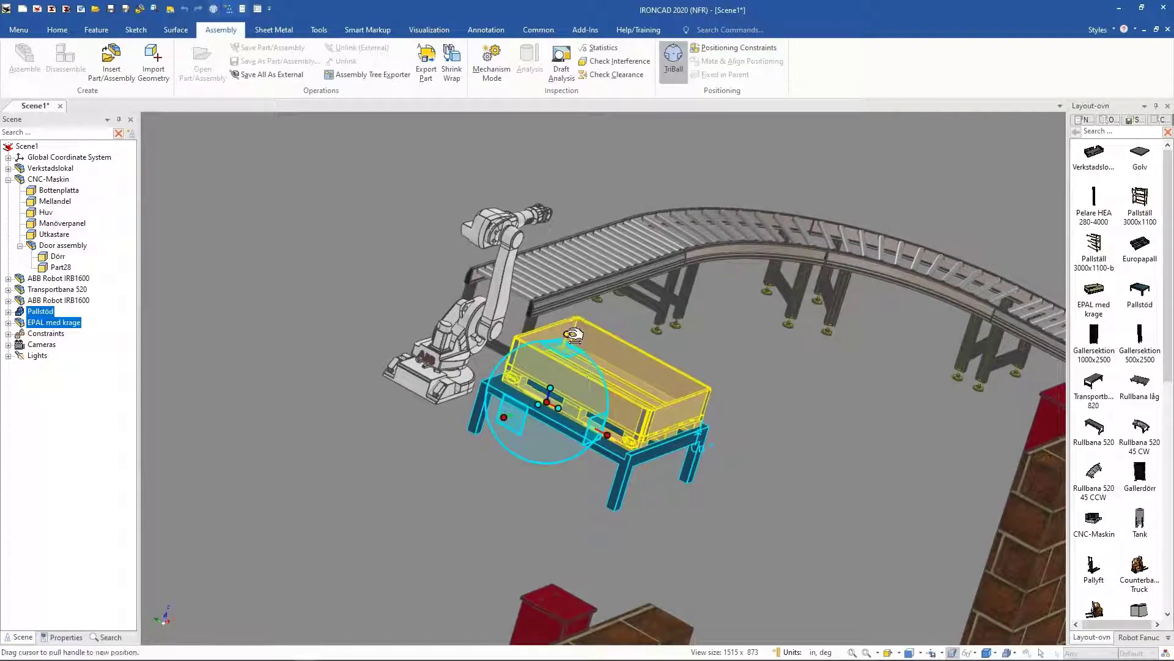
left_click_drag(579, 409, 579, 405)
type("90")
key("Return")
Step: Move the pallet stand and collar together beside the second robot with the TriBall
middle_click_drag(598, 361, 602, 416)
key("F10")
middle_click_drag(602, 373, 569, 476)
key("F10")
left_click_drag(569, 476, 541, 578)
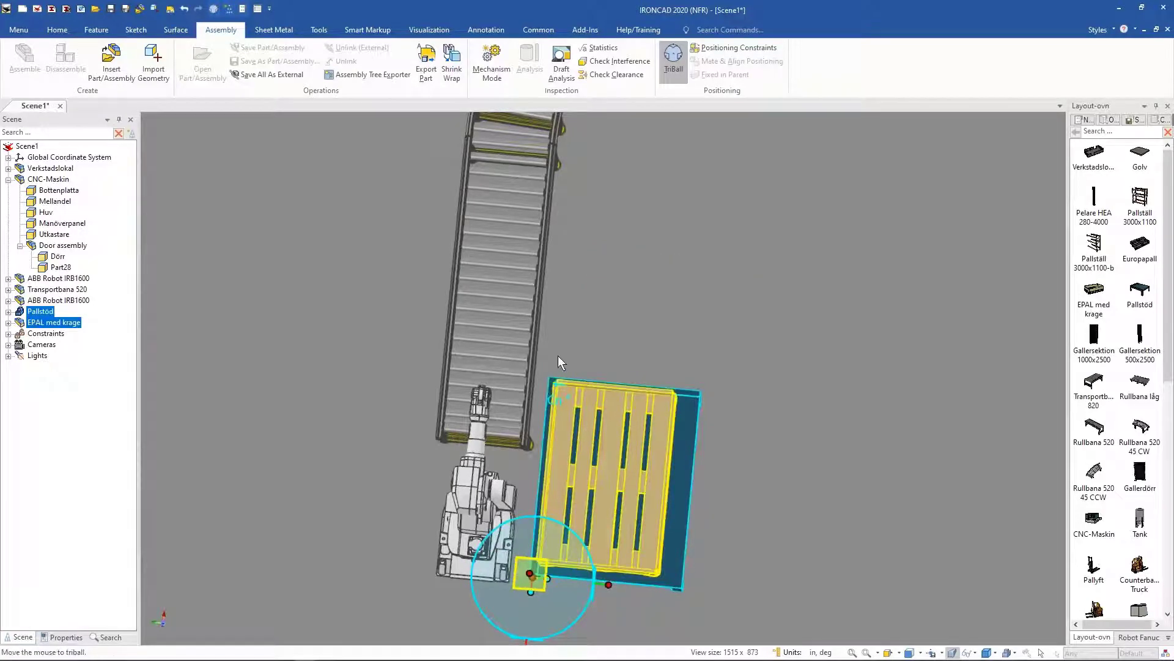
key("space")
middle_click_drag(522, 310, 487, 70)
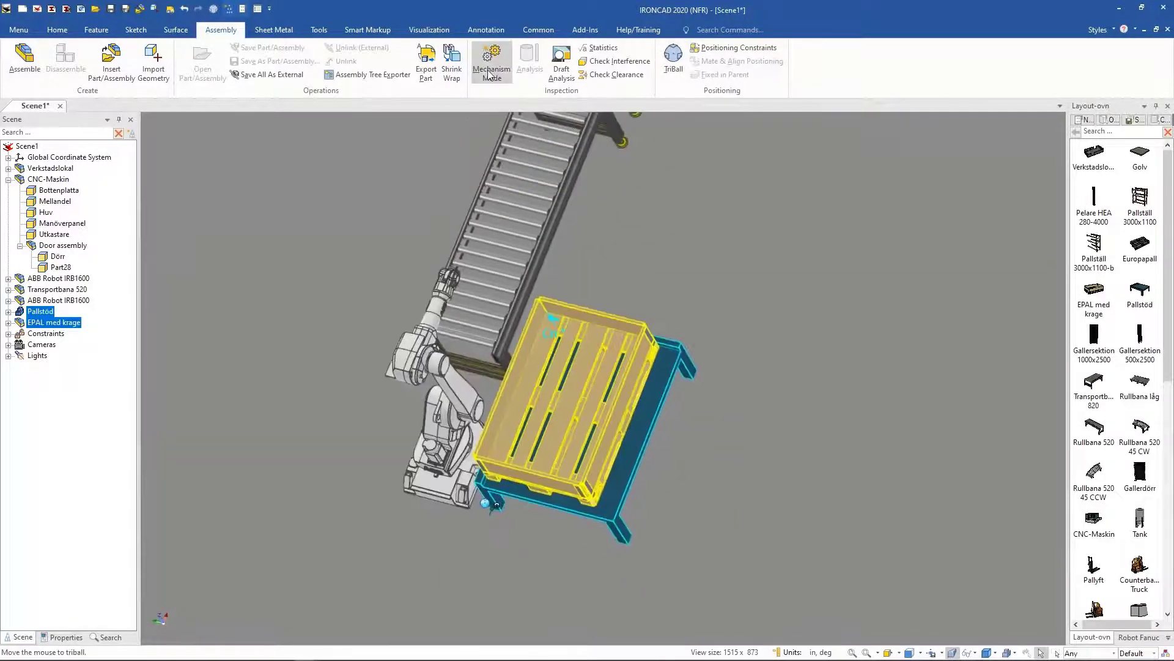
Step: Check the robot's reach over the repositioned pallet by dragging its tool in Mechanism Mode, then exit
left_click(488, 70)
middle_click_drag(409, 184, 438, 340)
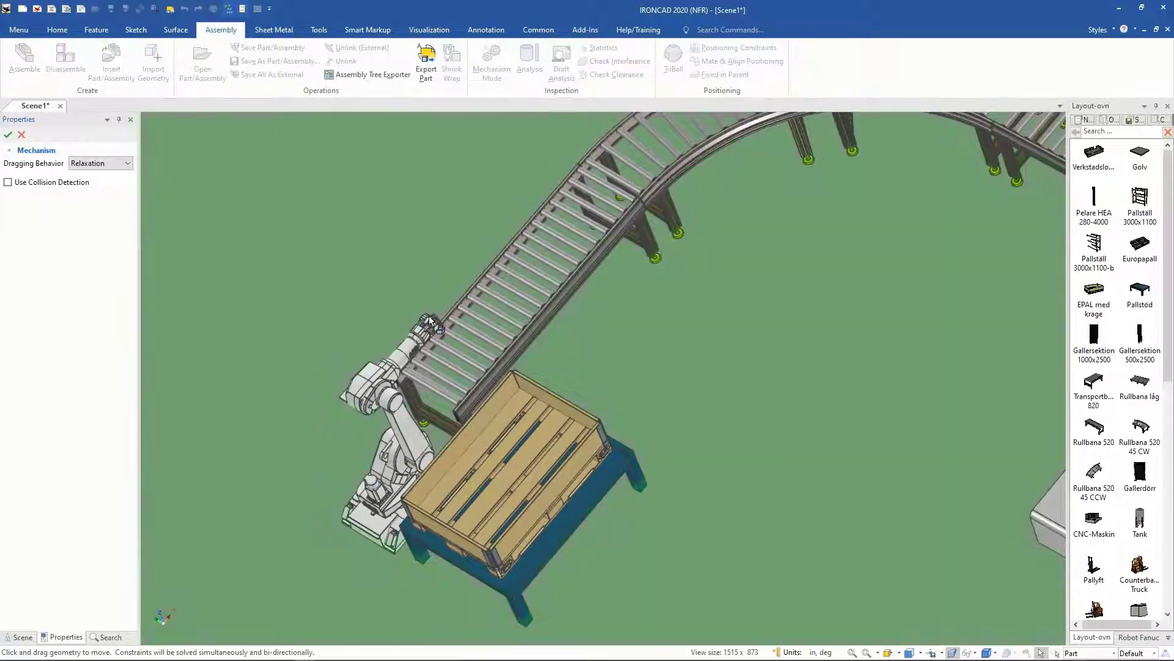
mouse_move(432, 315)
left_mouse_down()
mouse_move(564, 434)
mouse_move(499, 510)
mouse_move(507, 534)
mouse_move(477, 436)
mouse_move(513, 413)
mouse_move(498, 404)
mouse_move(470, 274)
mouse_move(445, 311)
left_mouse_up()
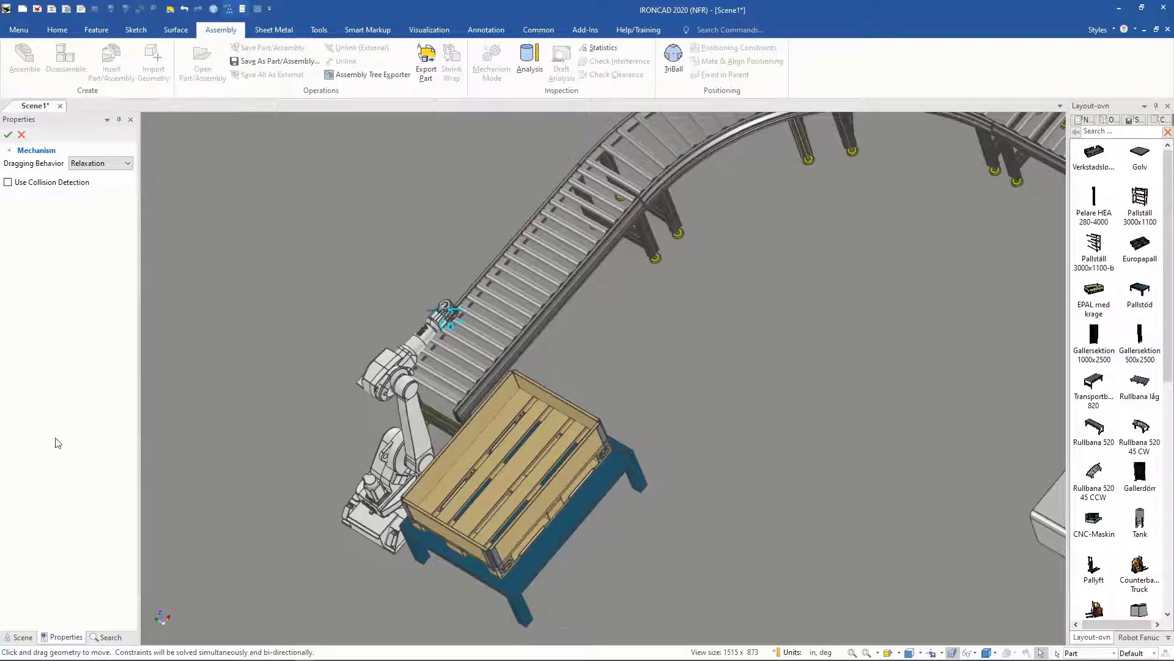
left_click(14, 135)
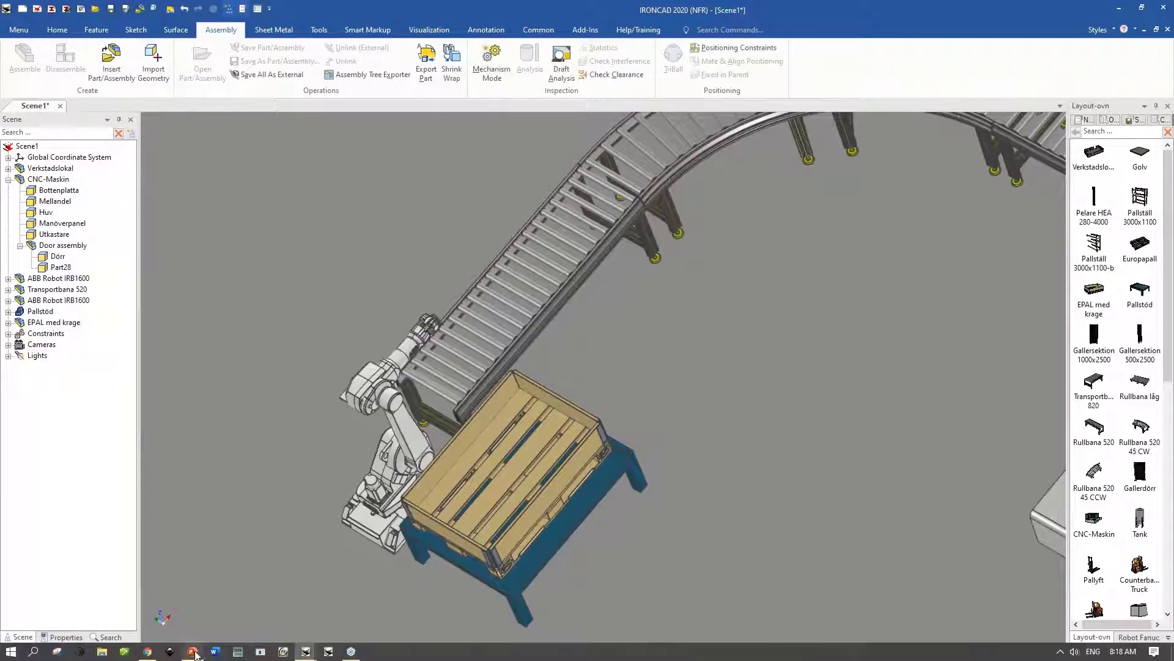
Step: Show the eSmart catalogs bullet on slide 2 of the PowerPoint presentation before returning to the IronCAD scene
left_click(193, 651)
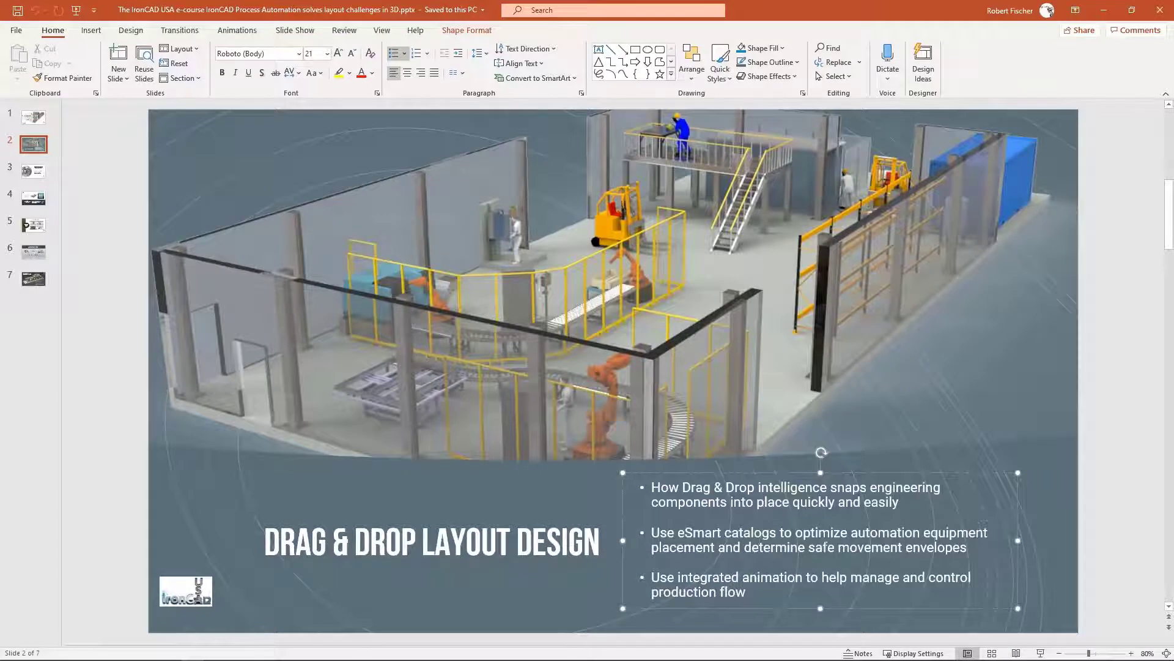
triple_click(809, 547)
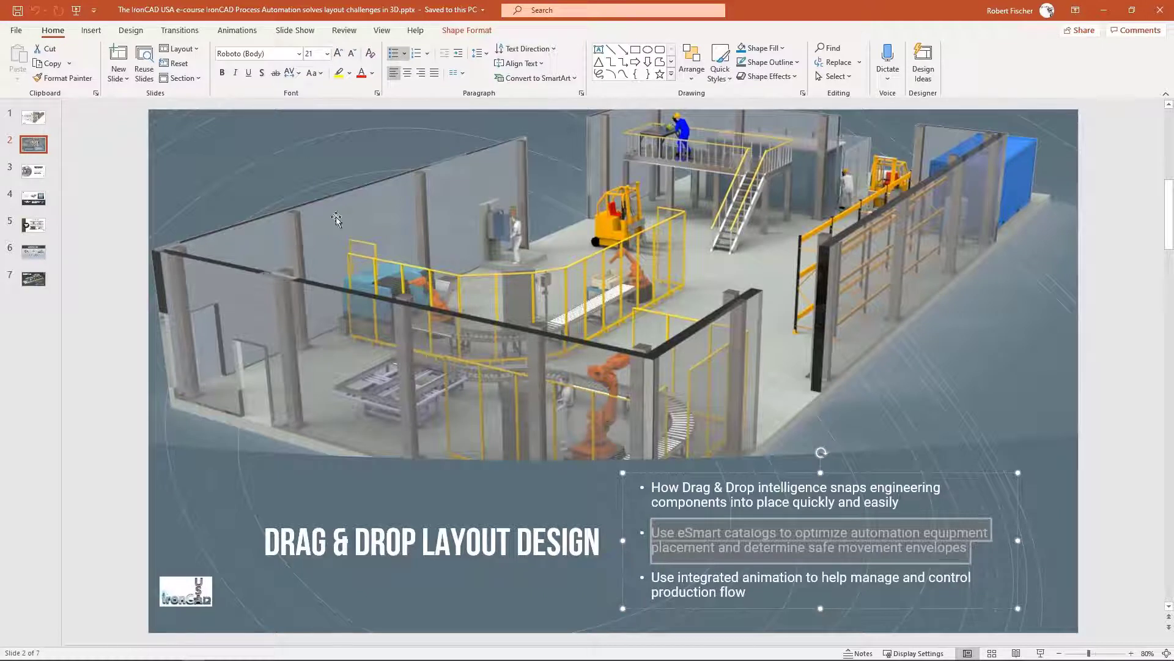
mouse_move(304, 655)
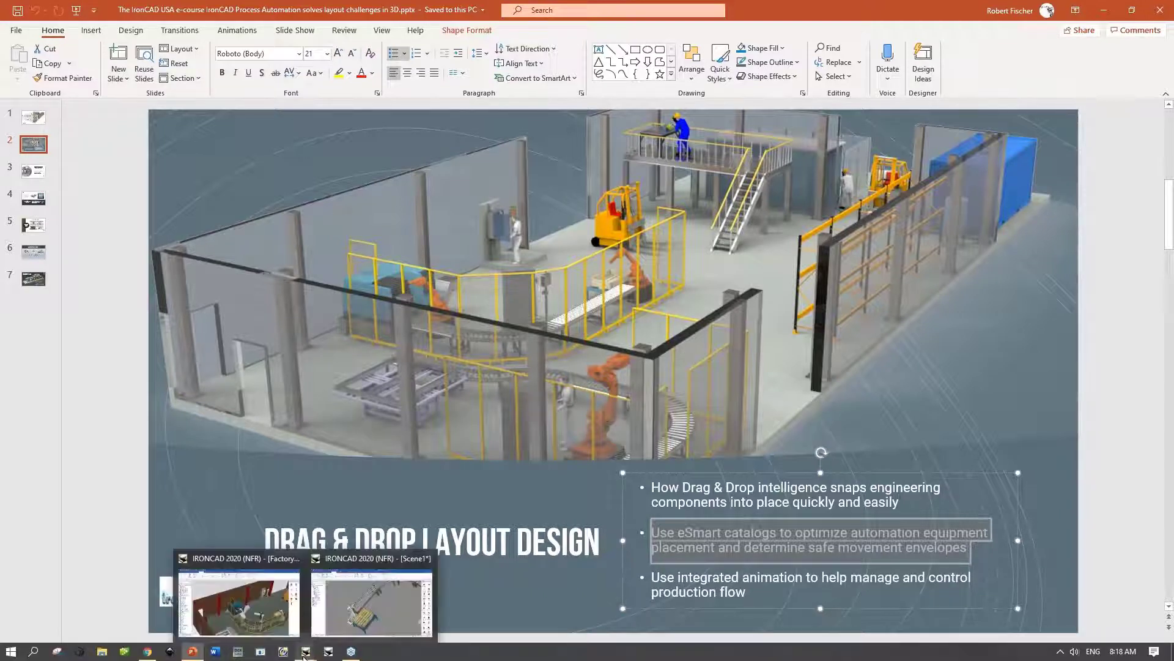
left_click(335, 621)
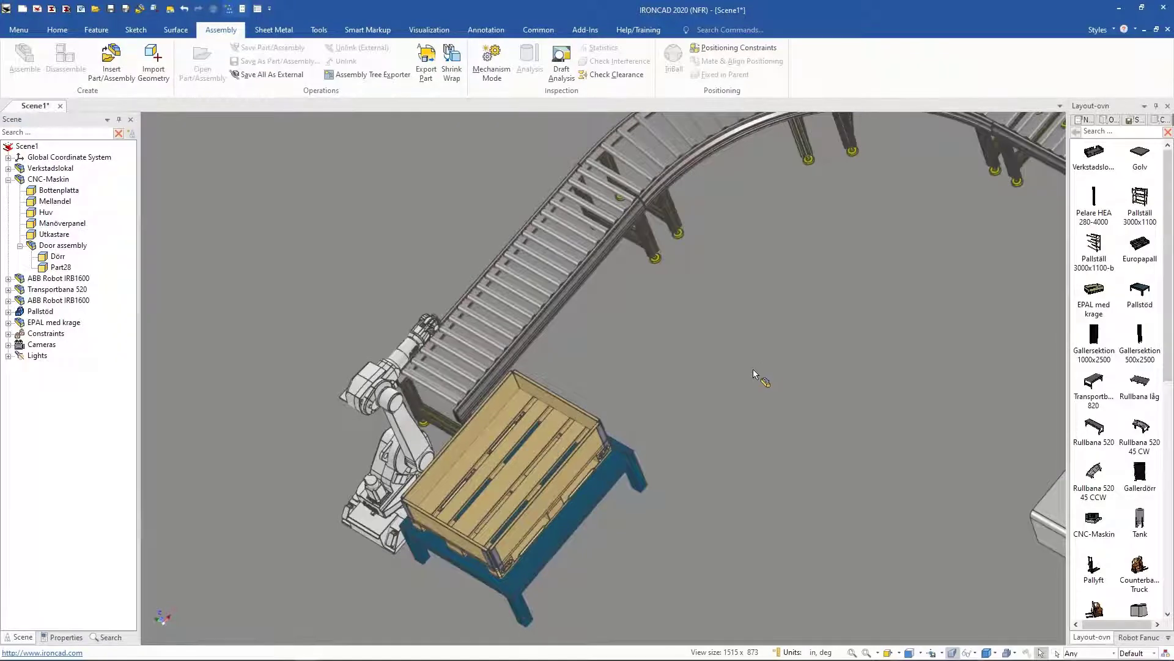
middle_click_drag(754, 369, 775, 387)
middle_click_drag(659, 396, 599, 369)
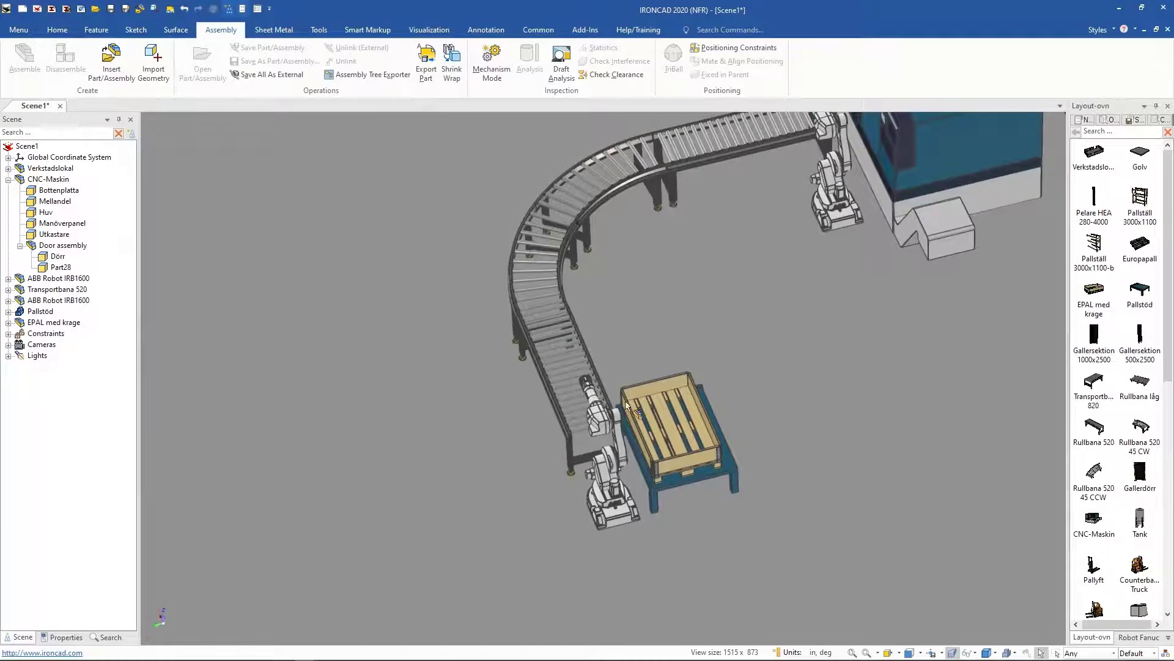
middle_click_drag(694, 417, 694, 396)
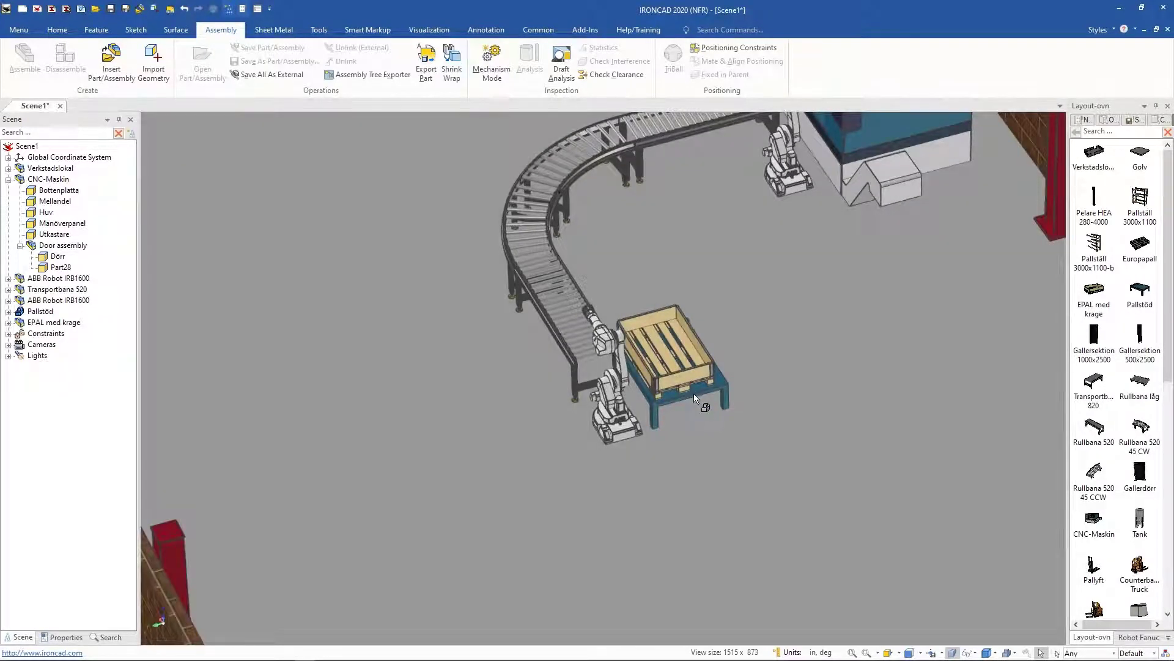
Step: Select the pallet stand and pallet collar and make one TriBall copy of them beside the originals
left_click(695, 398)
left_click(683, 374, "shift")
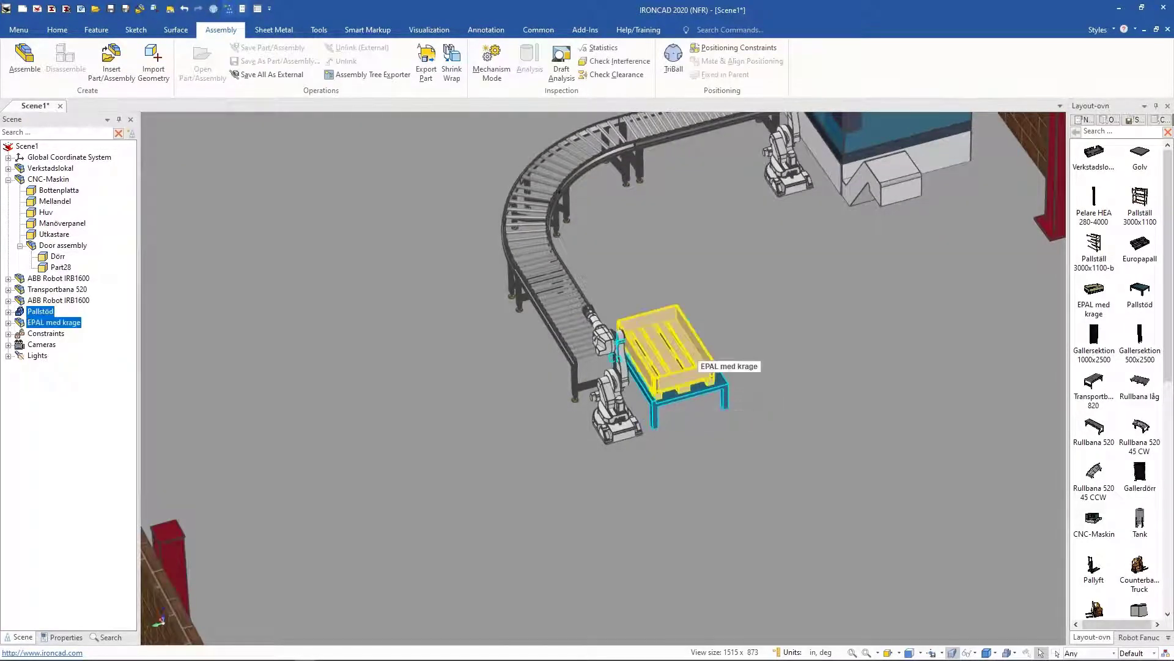
left_click(673, 59)
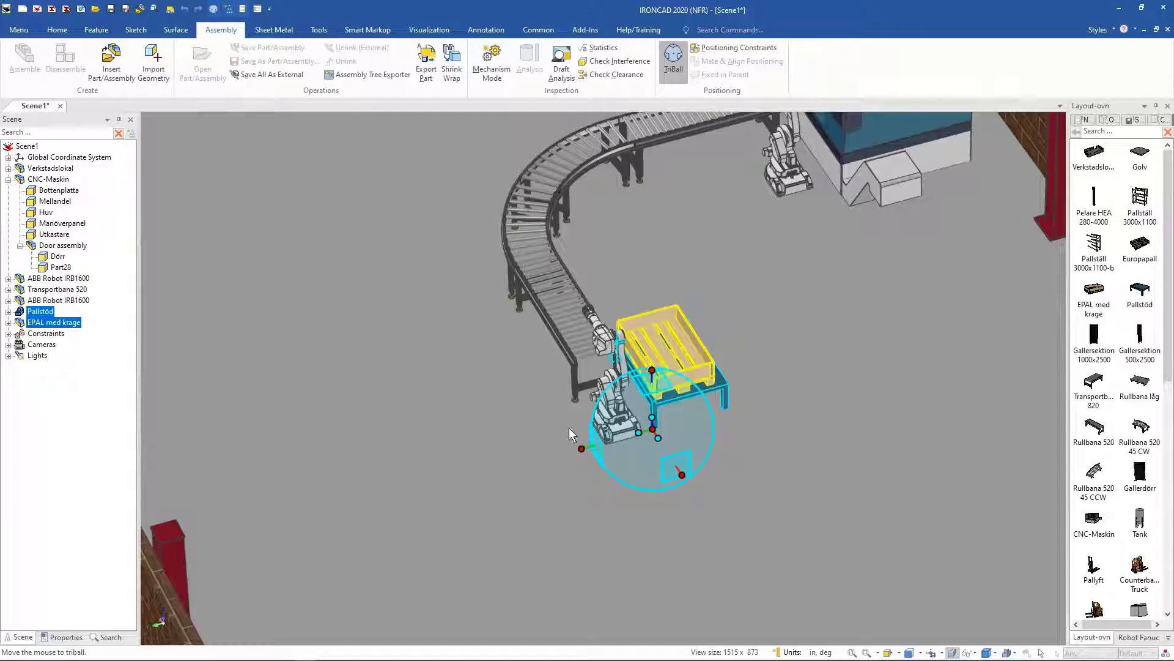
left_click_drag(582, 449, 770, 396)
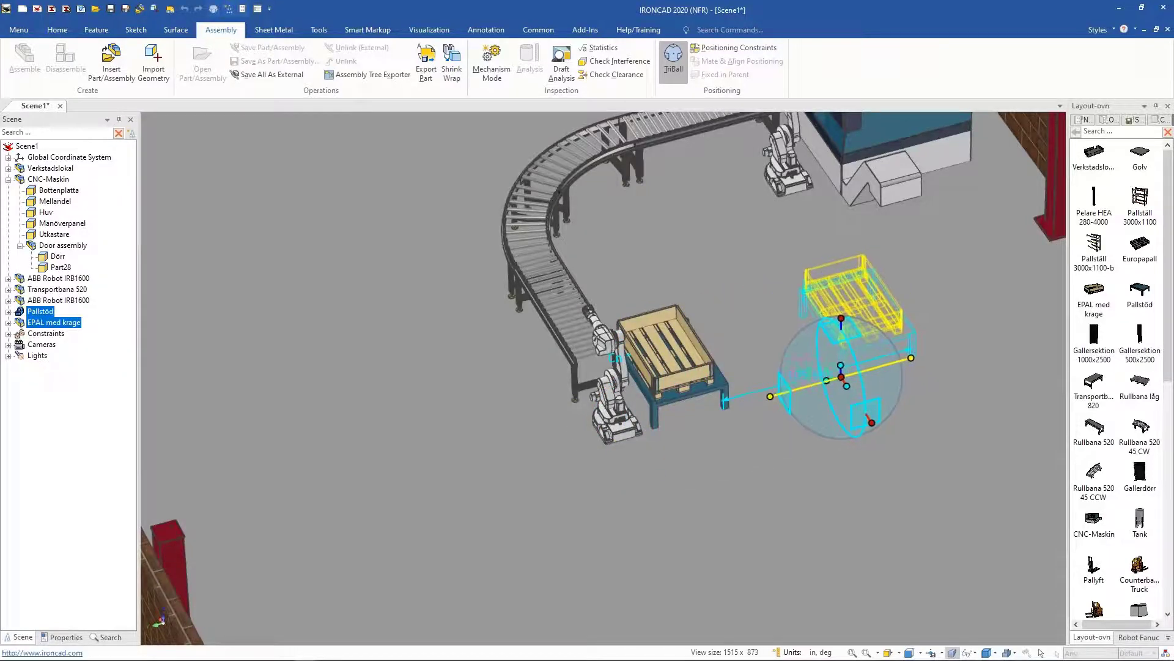
right_click_drag(770, 397, 770, 396)
left_click(629, 472)
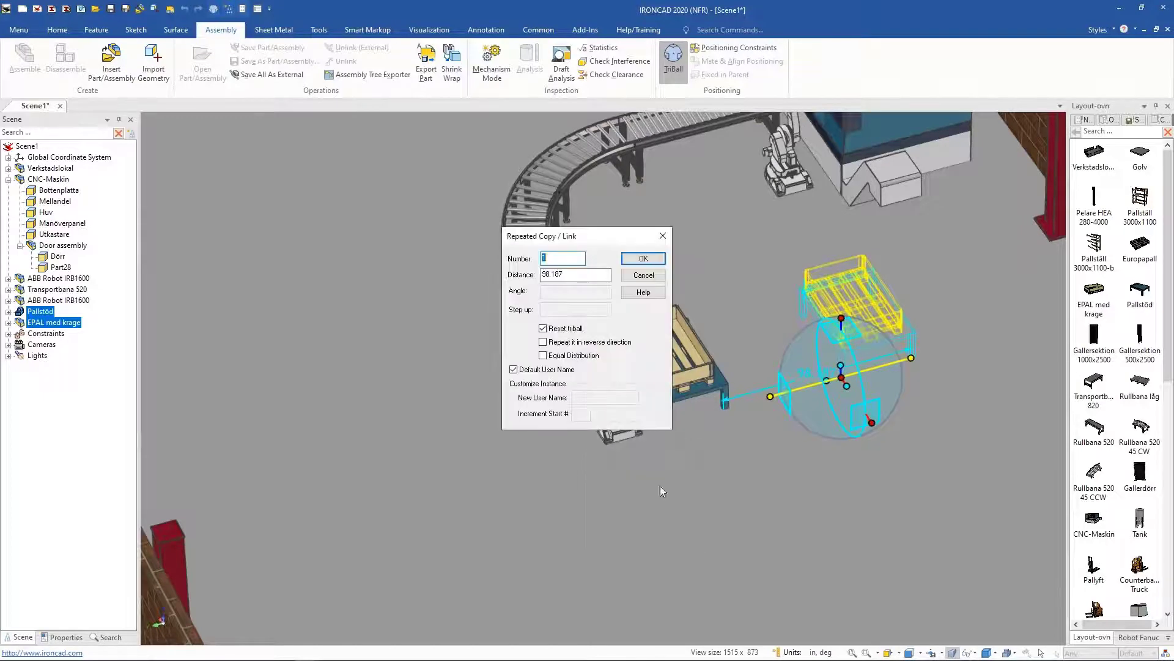
double_click(560, 277)
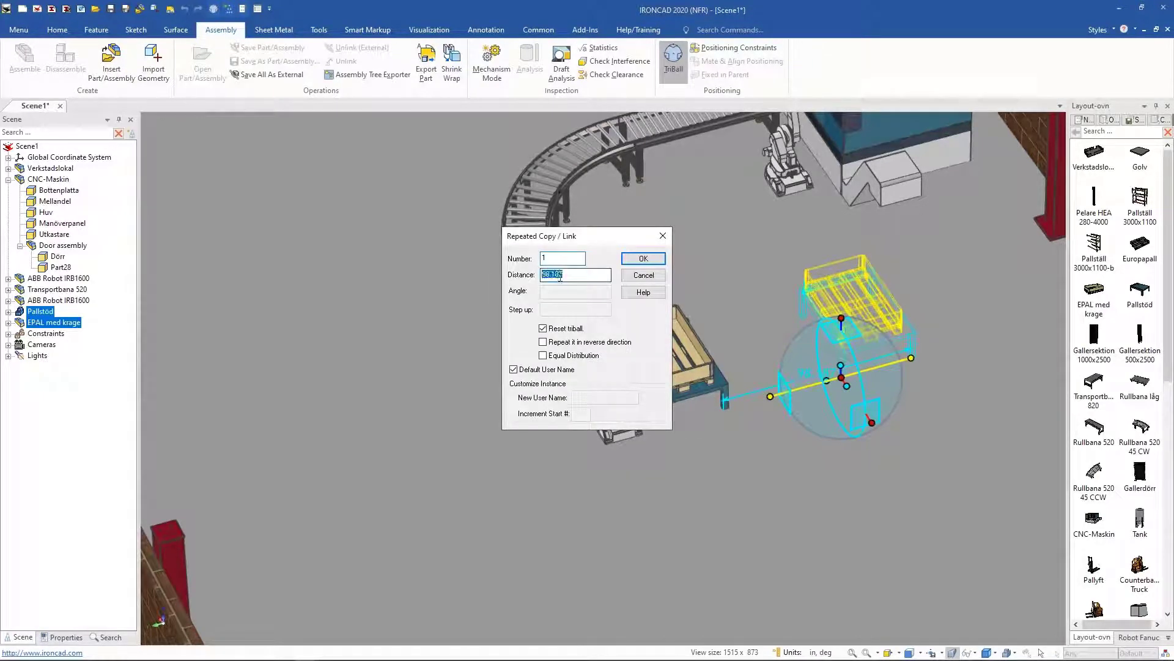
key("Return")
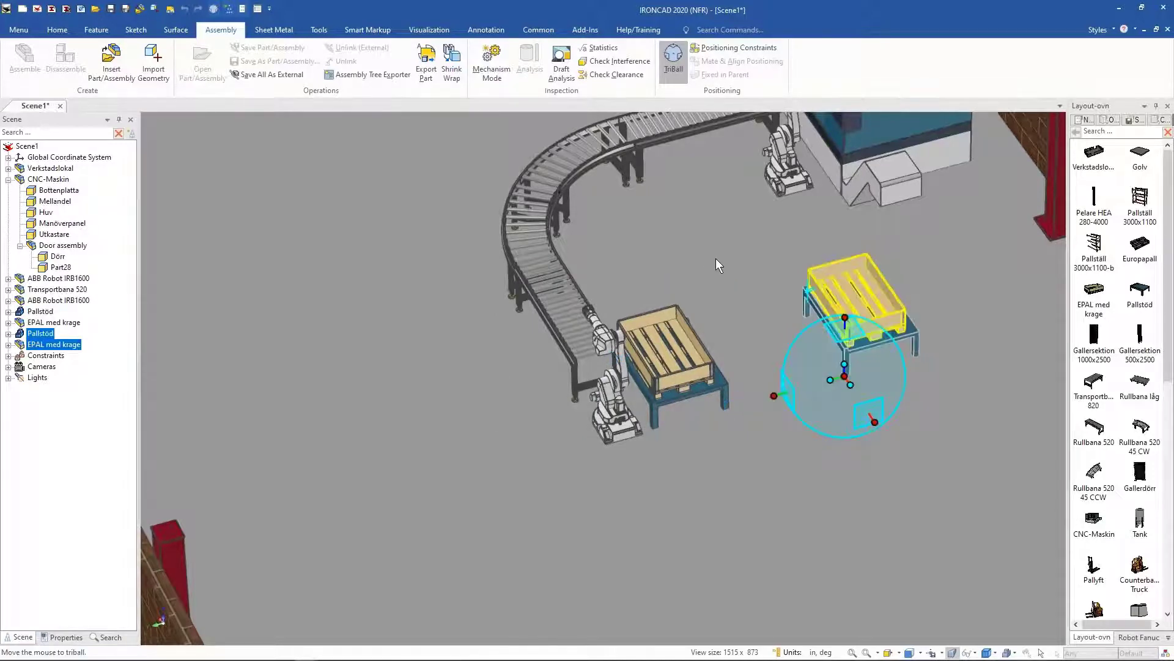
Step: Move the copied pallet stand and collar next to the robot beside the CNC machine with the TriBall
middle_click_drag(721, 268, 708, 442)
left_click_drag(769, 432, 793, 262)
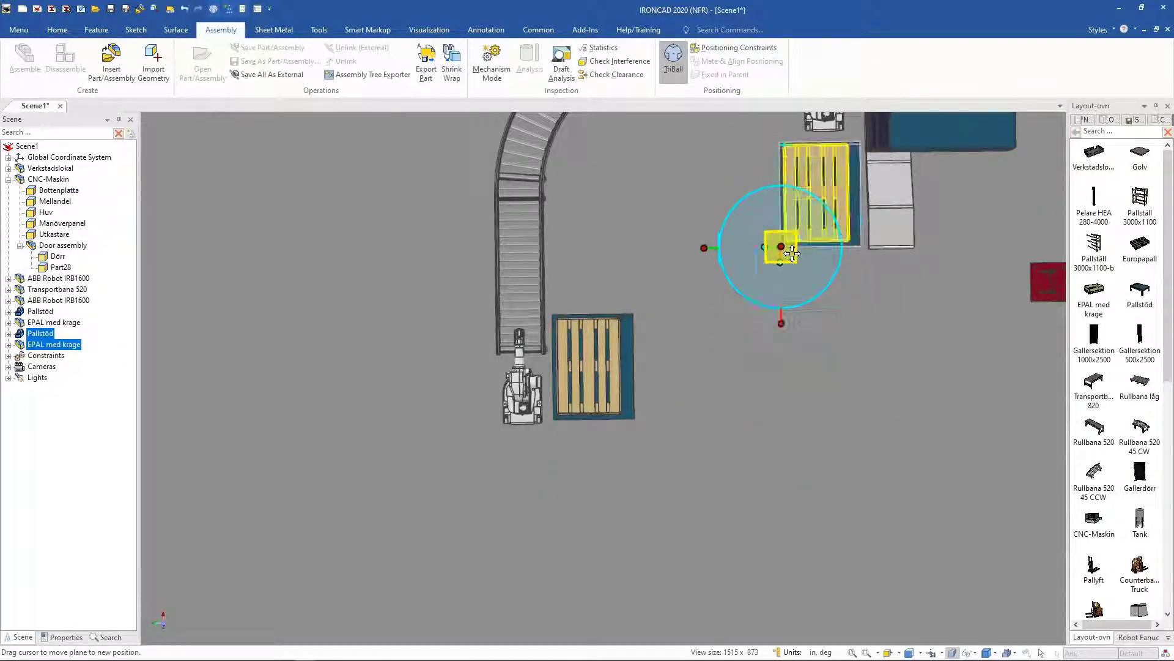
key("F10")
middle_click_drag(911, 406, 840, 363)
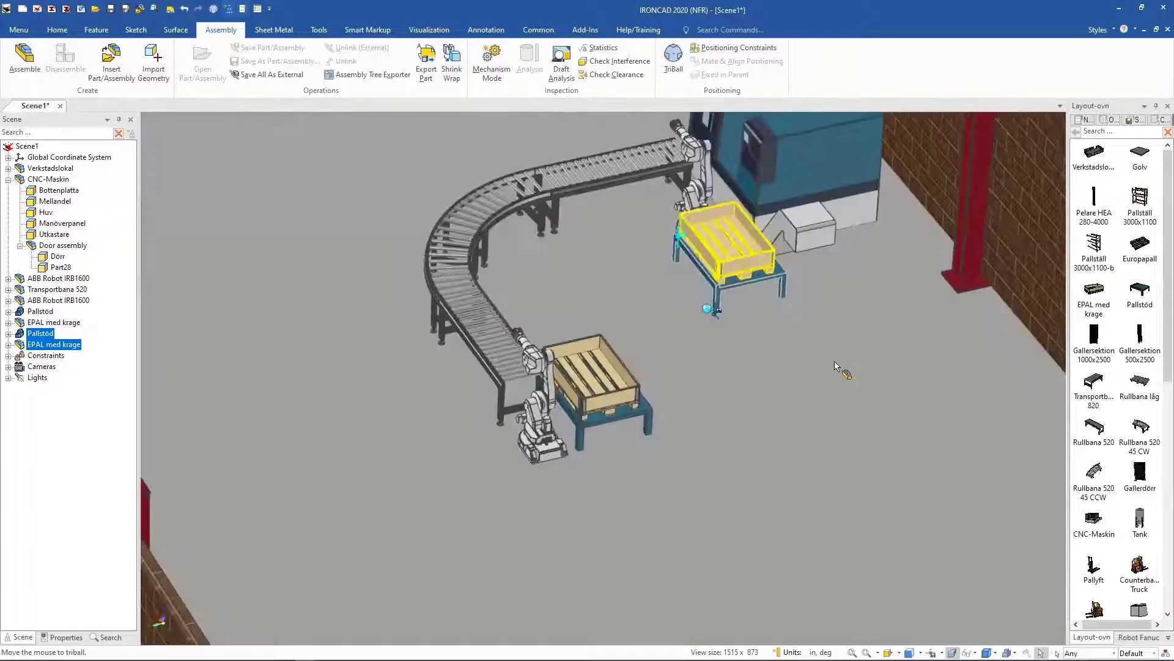
left_click(840, 364)
Step: Check the CNC-side robot's reach over the new pallet by dragging its tool in Mechanism Mode, then exit
middle_click_drag(639, 398, 538, 328)
left_click(491, 61)
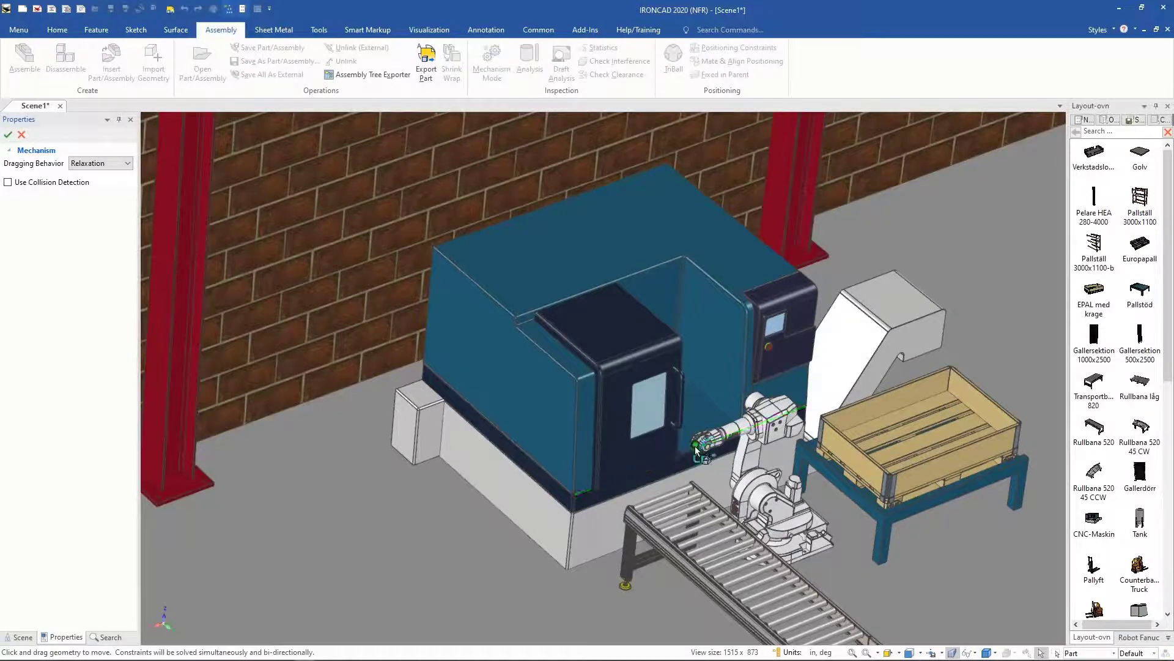
left_click_drag(701, 443, 736, 489)
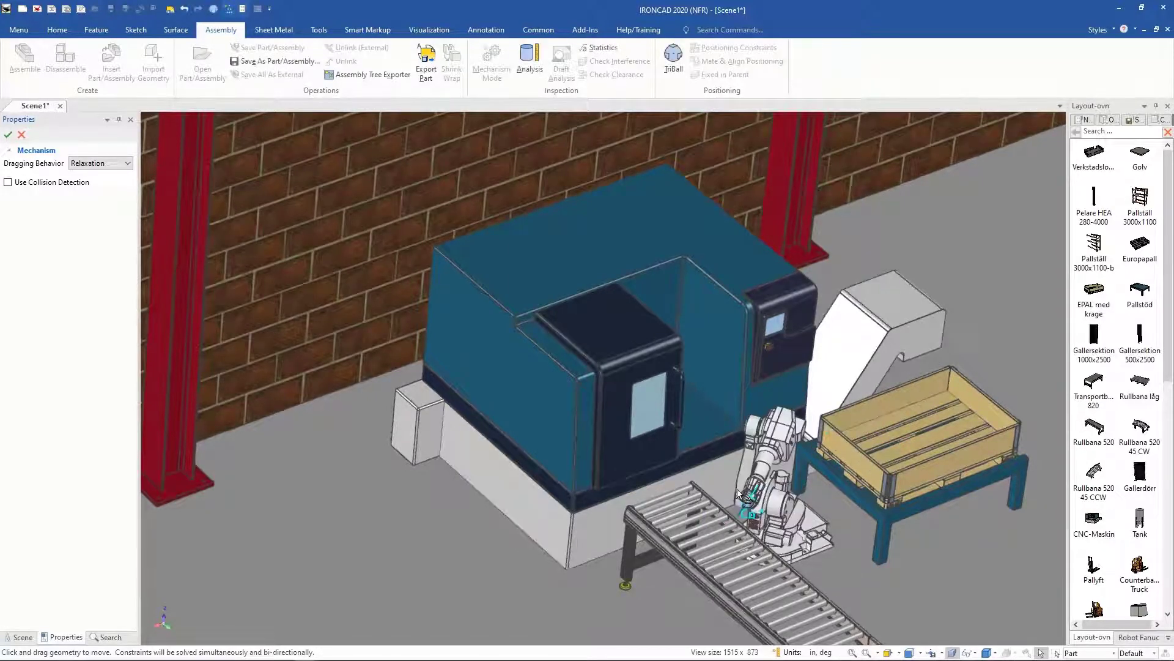
key("F10")
middle_click_drag(710, 582, 708, 609)
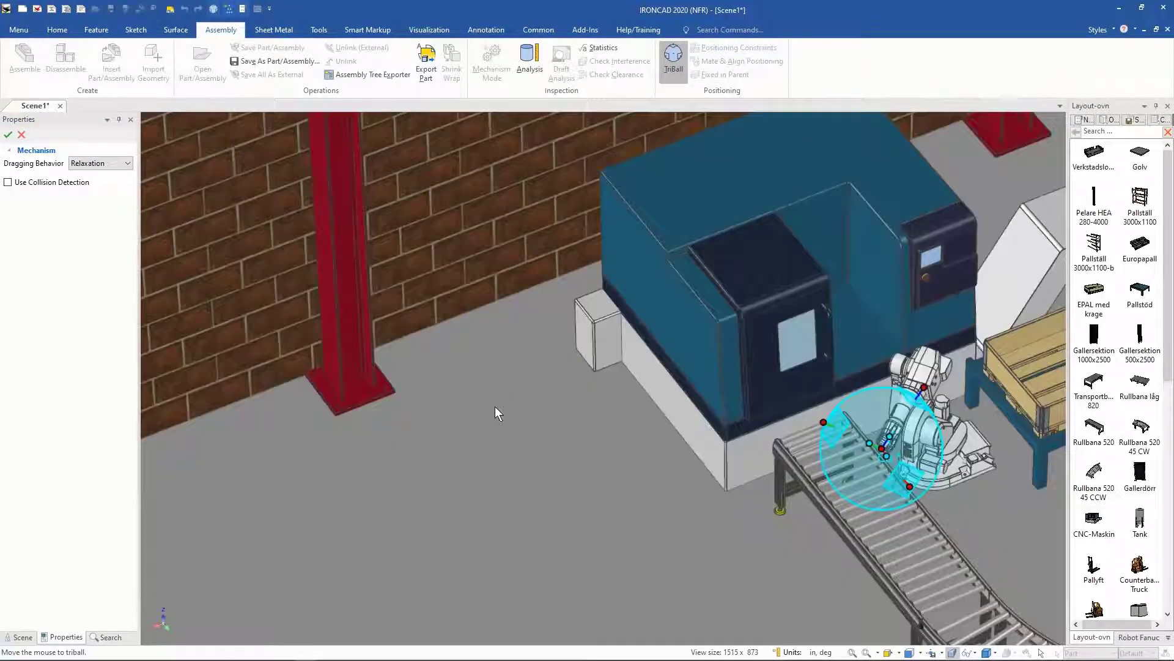
right_click(496, 412)
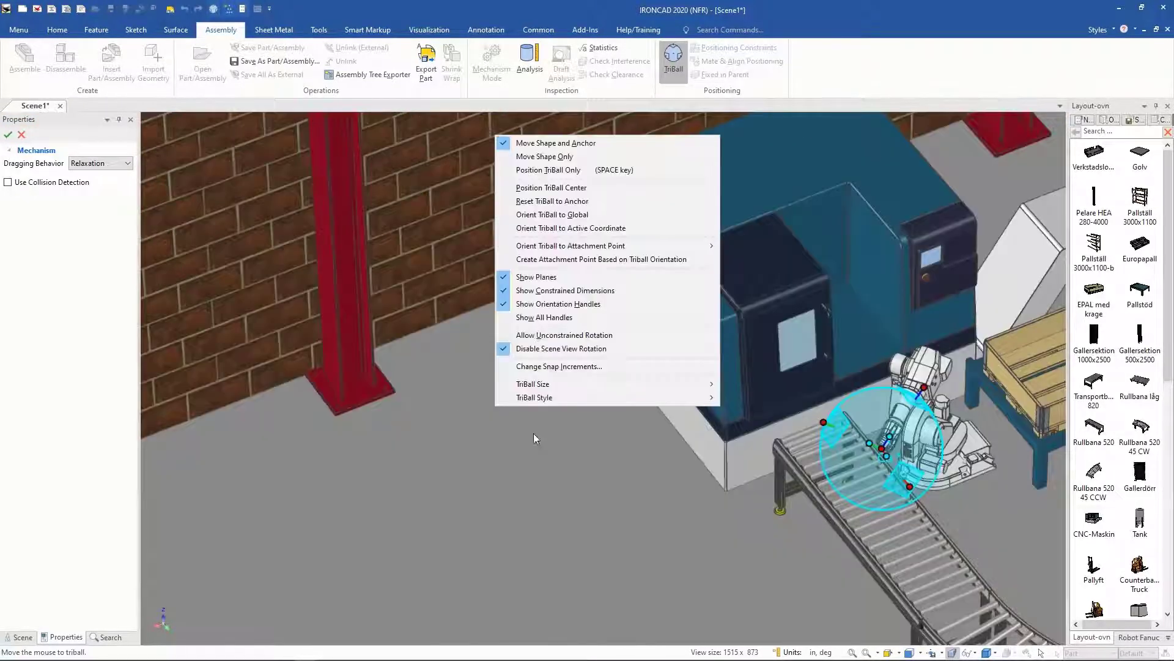
left_click(545, 218)
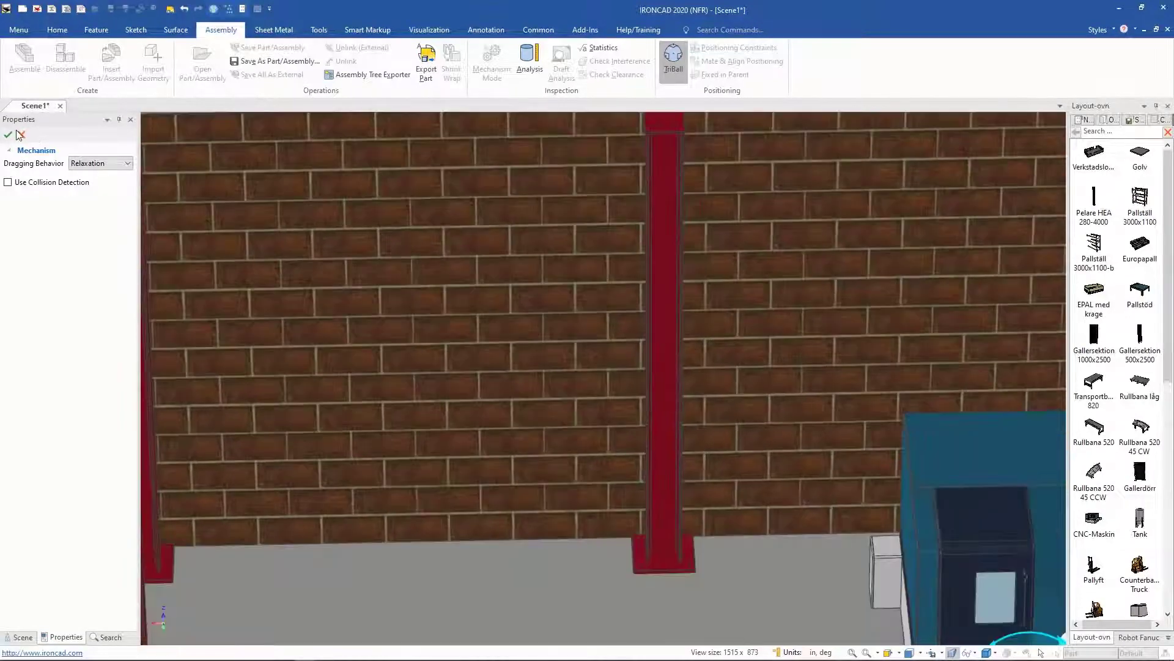
left_click(20, 135)
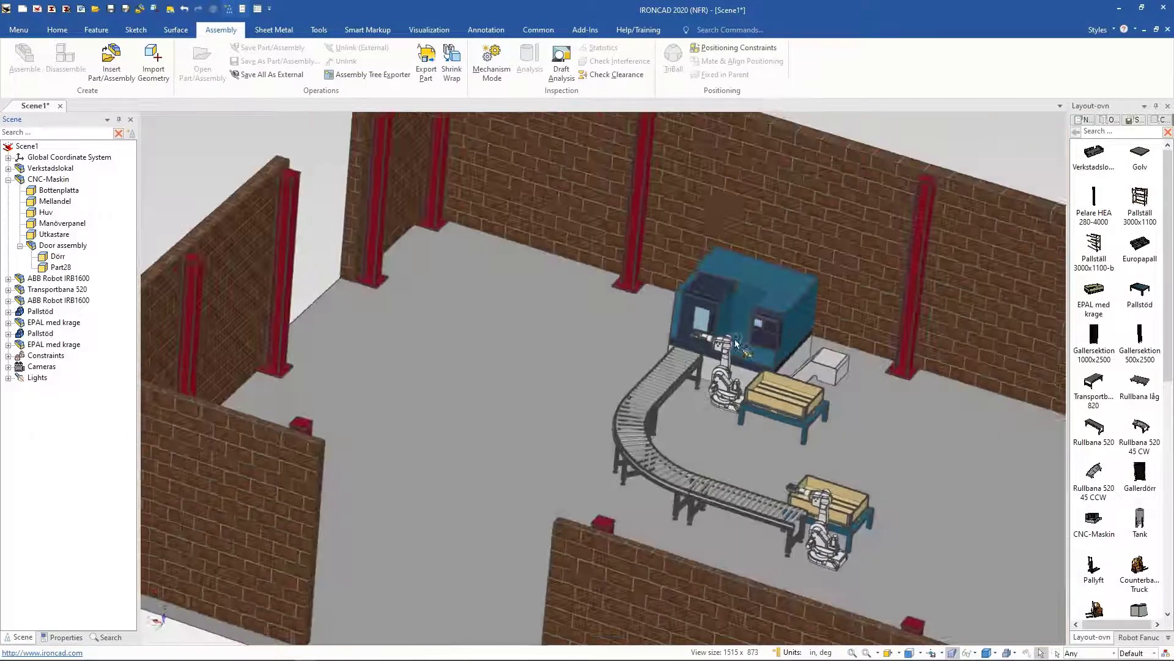
Step: Insert a Manöverskåp control cabinet from the layout catalog into the scene near the conveyor
left_click(55, 34)
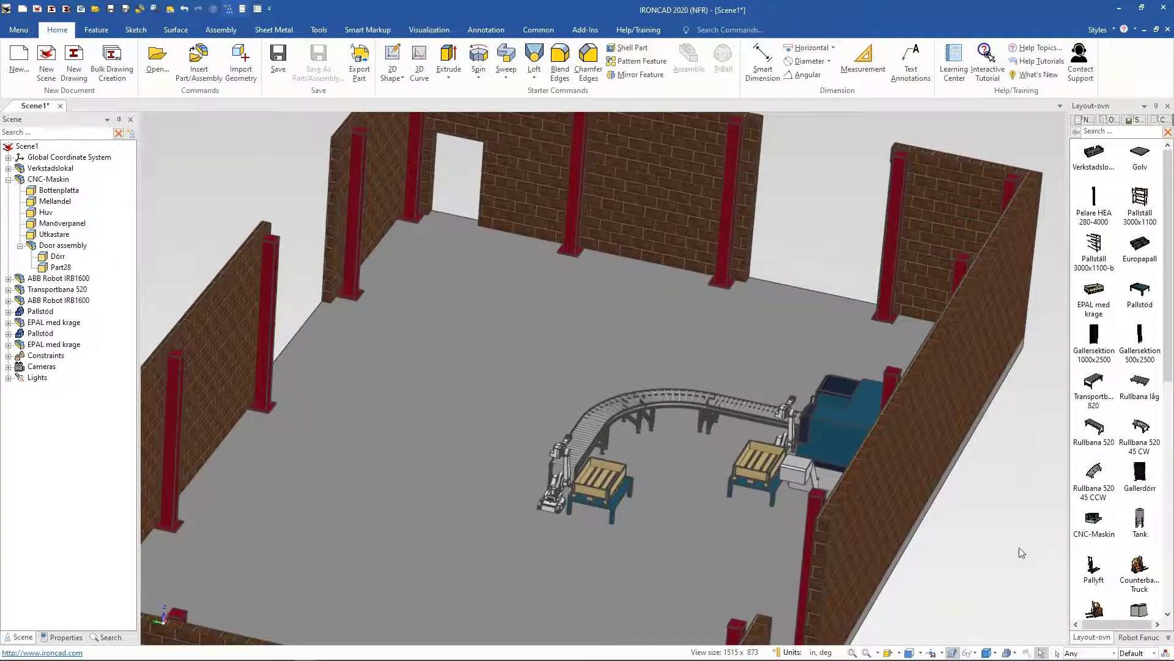
scroll(1113, 507, "down", 1)
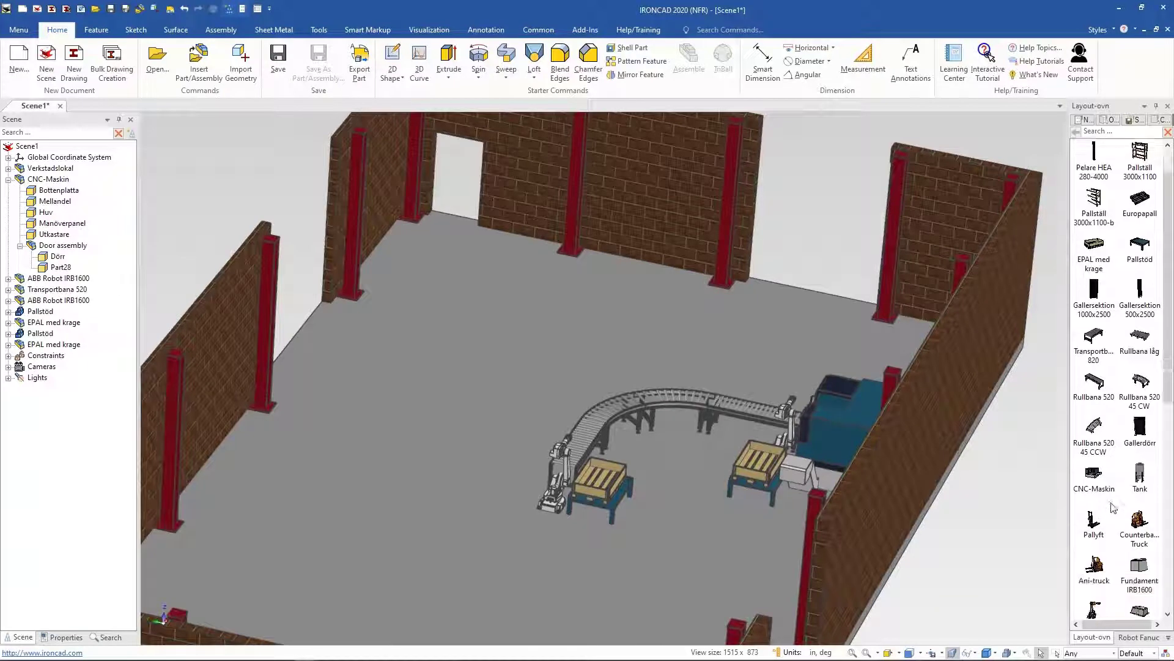
scroll(1113, 505, "down", 3)
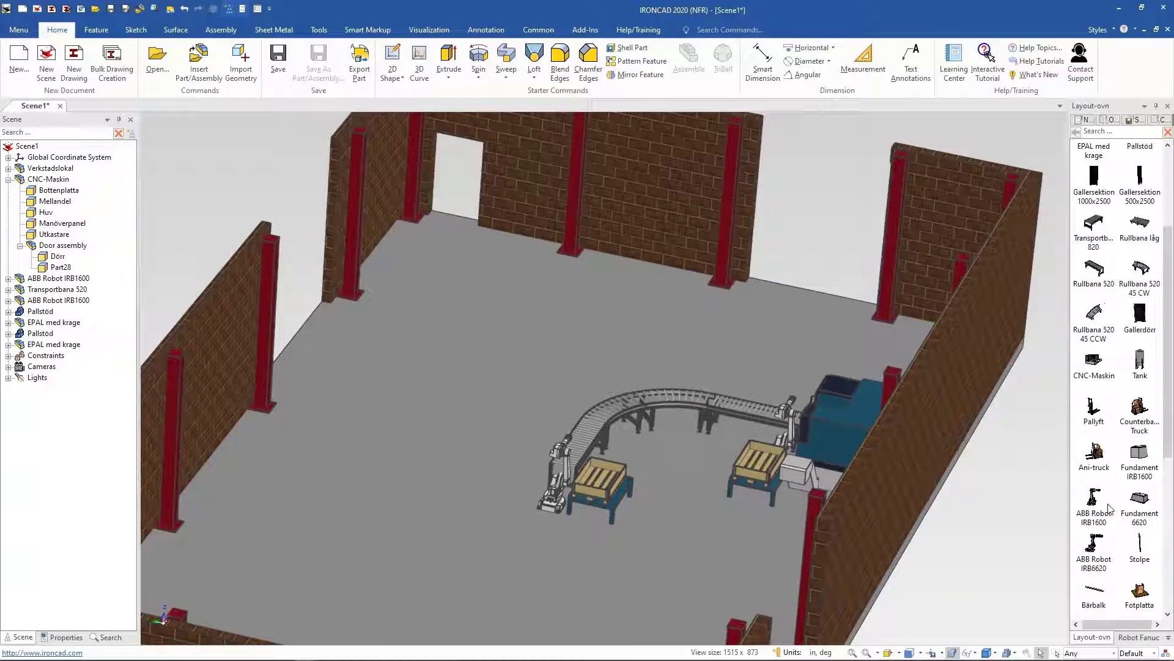
scroll(1111, 508, "down", 3)
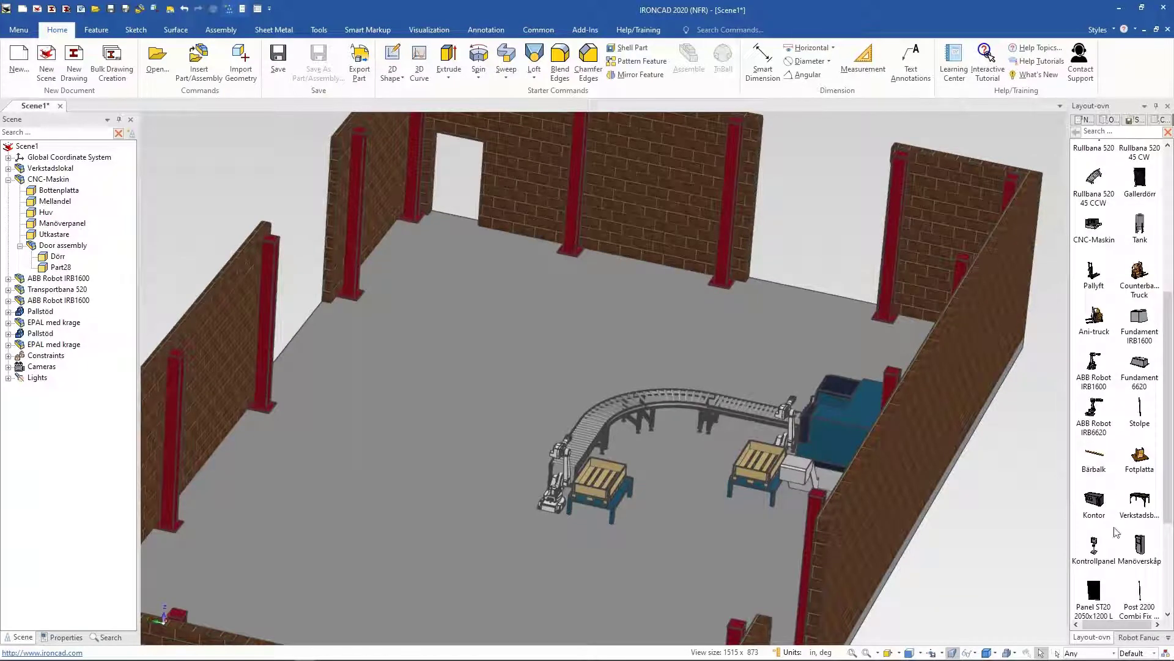
left_click_drag(638, 468, 668, 450)
key("F10")
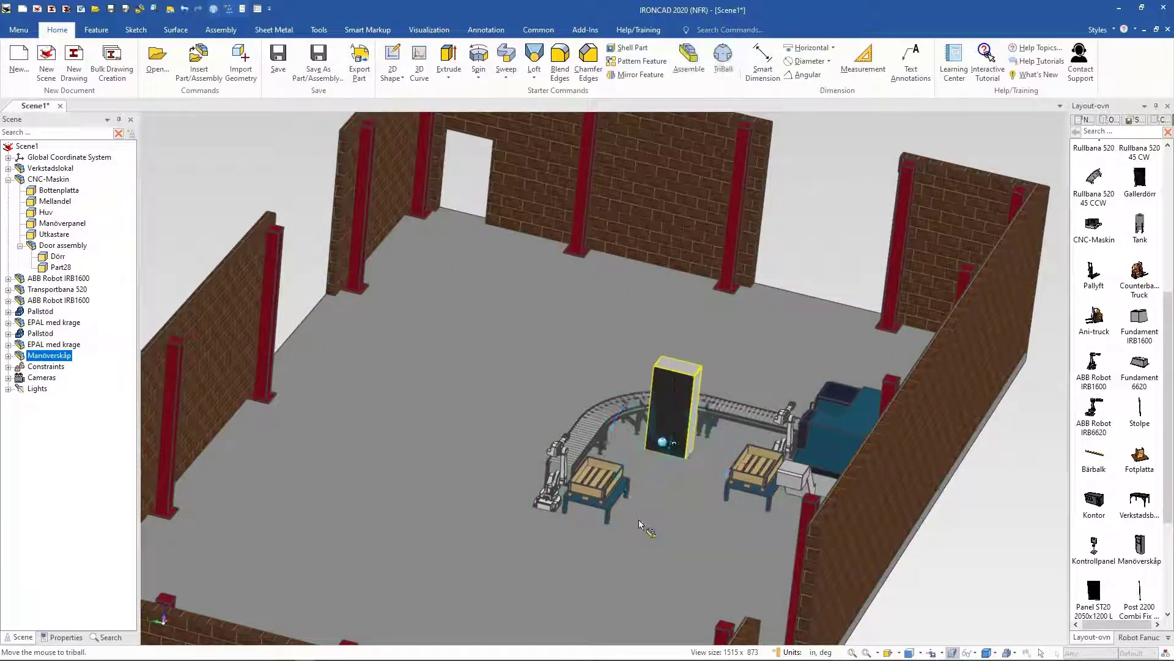
key("F10")
middle_click_drag(620, 512, 639, 503)
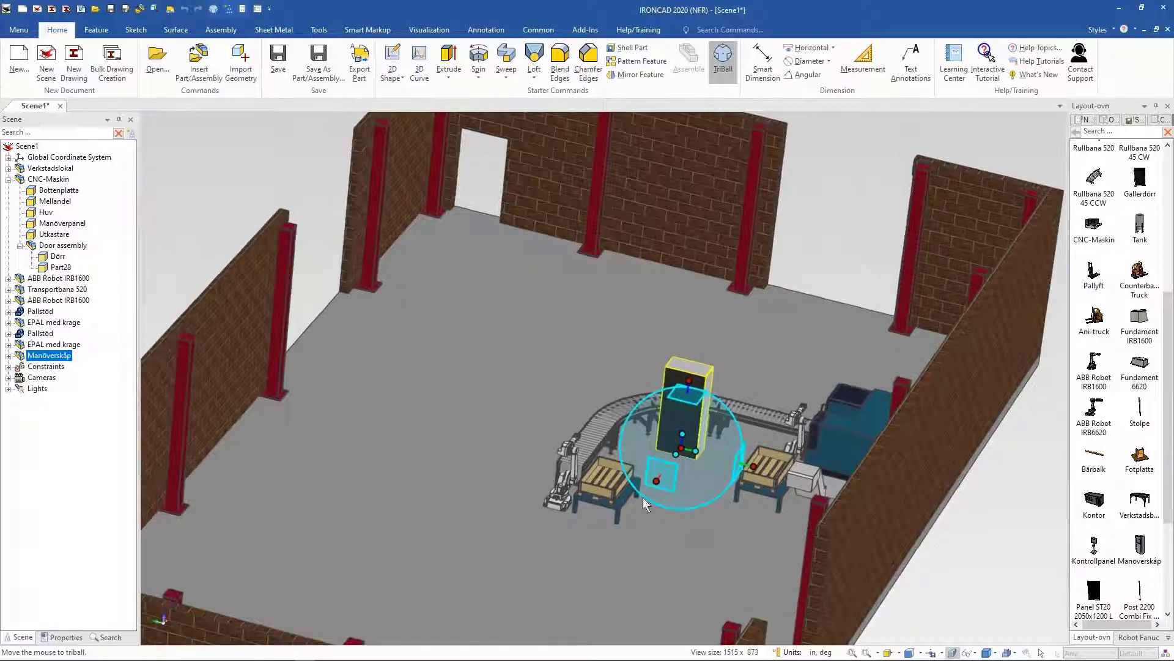
Step: Move the control cabinet into the conveyor curve using a top view and the TriBall
key("F7")
left_click(700, 373)
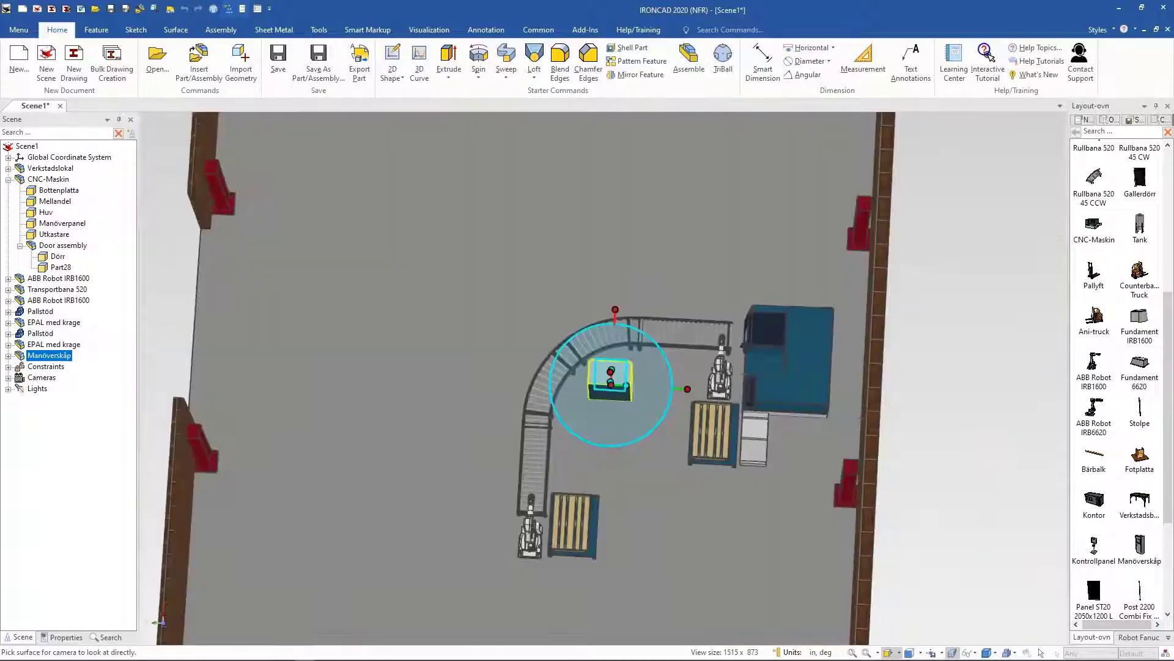
middle_click_drag(589, 398, 557, 362)
left_click(583, 399)
Step: Rotate the control cabinet with the TriBall, entering angles of 180, 45 and 145 degrees
left_click_drag(618, 427, 558, 471)
type("180")
key("Return")
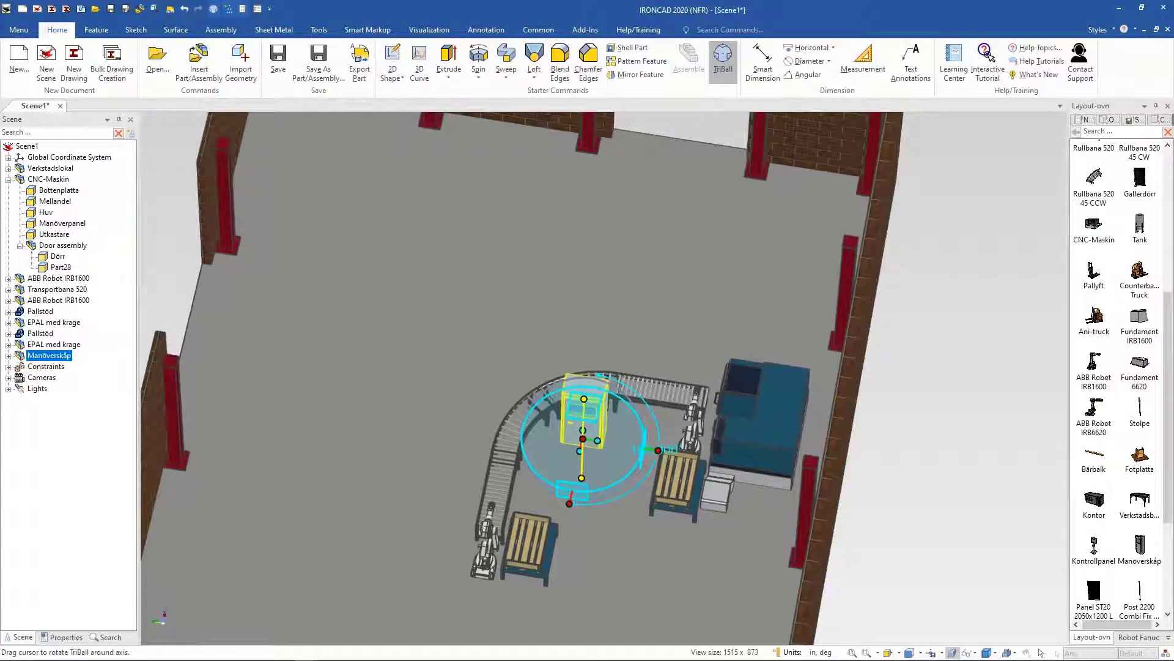
left_click_drag(561, 465, 579, 468)
type("45")
key("Return")
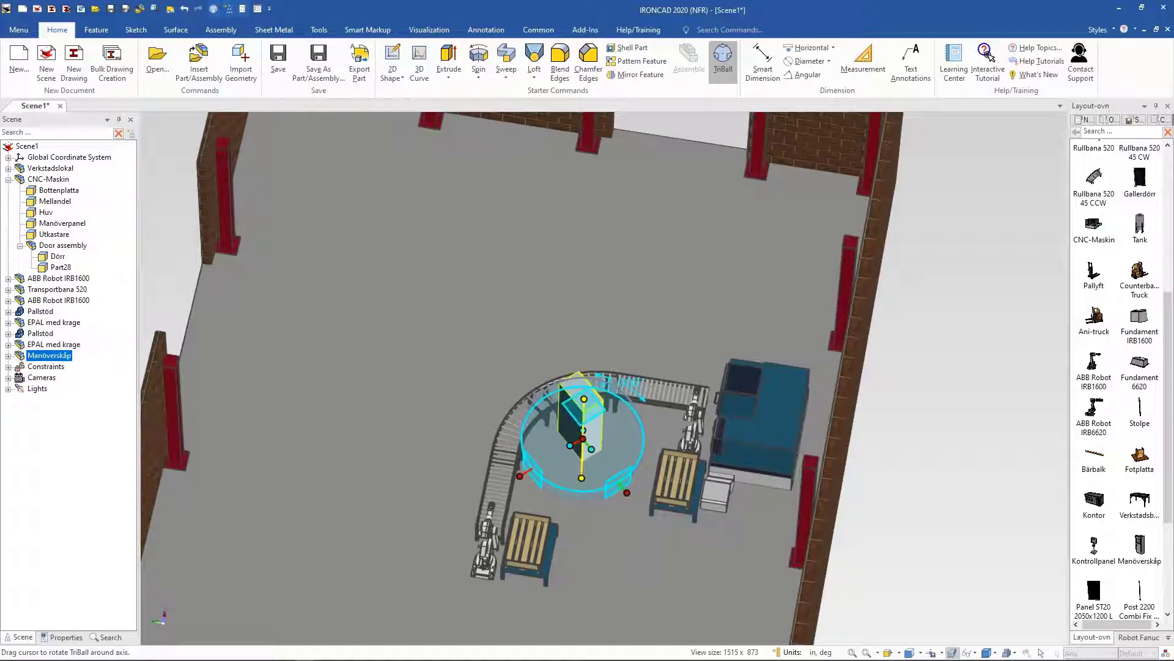
left_click_drag(609, 465, 549, 471)
type("145")
key("Return")
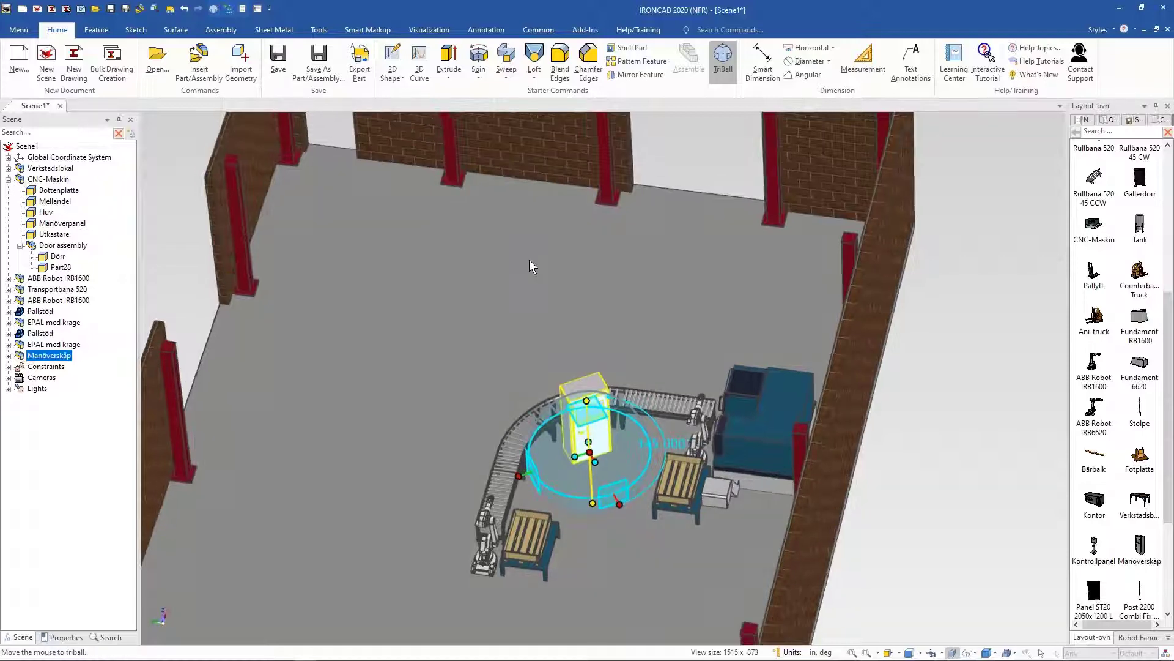
Step: Reposition the control cabinet upright inside the conveyor curve with the TriBall
left_click(513, 253)
middle_click_drag(552, 359, 591, 420)
left_click(588, 422)
left_click_drag(581, 430, 581, 431)
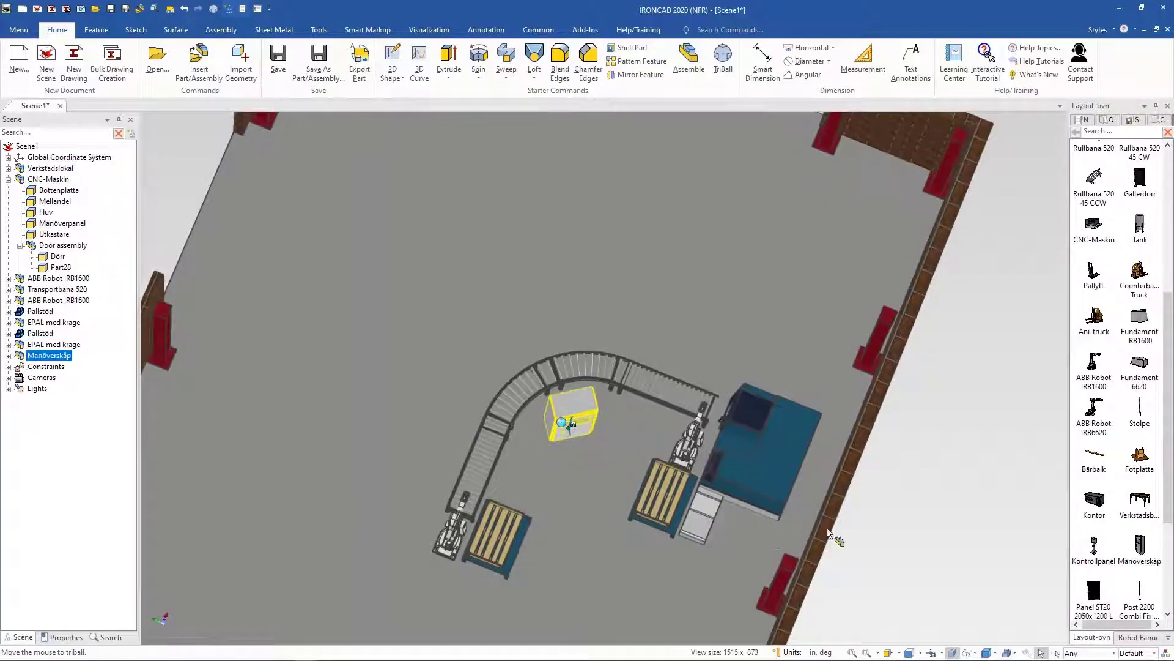
middle_click_drag(827, 529, 639, 419)
left_click_drag(633, 323, 621, 318)
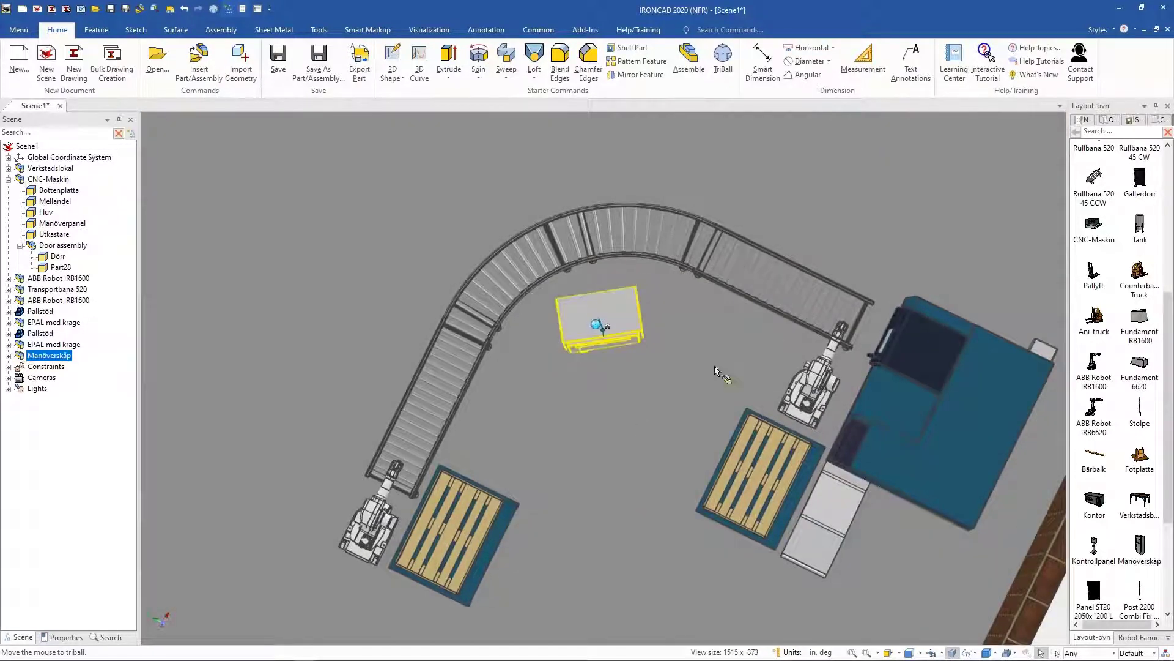
key("F10")
mouse_move(676, 435)
middle_mouse_down()
mouse_move(651, 392)
mouse_move(678, 427)
middle_mouse_up()
key("F10")
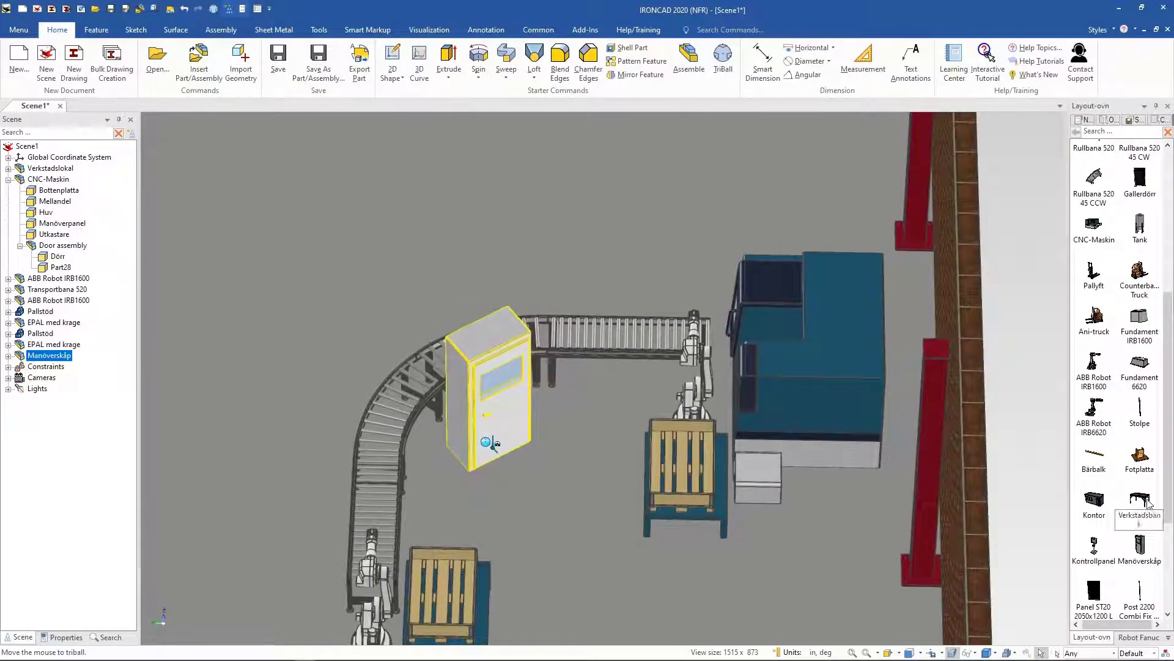
Step: Insert an Arbetare worker from the catalog and place it in front of the control cabinet
left_click_drag(1168, 475, 1168, 561)
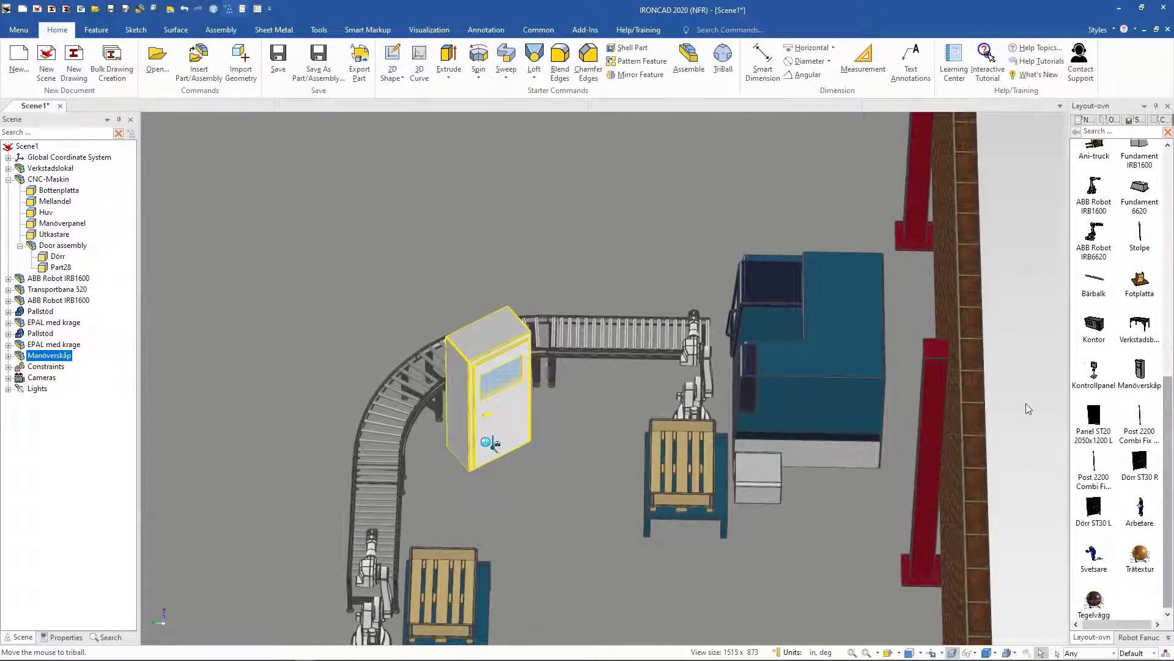
left_click(1033, 405)
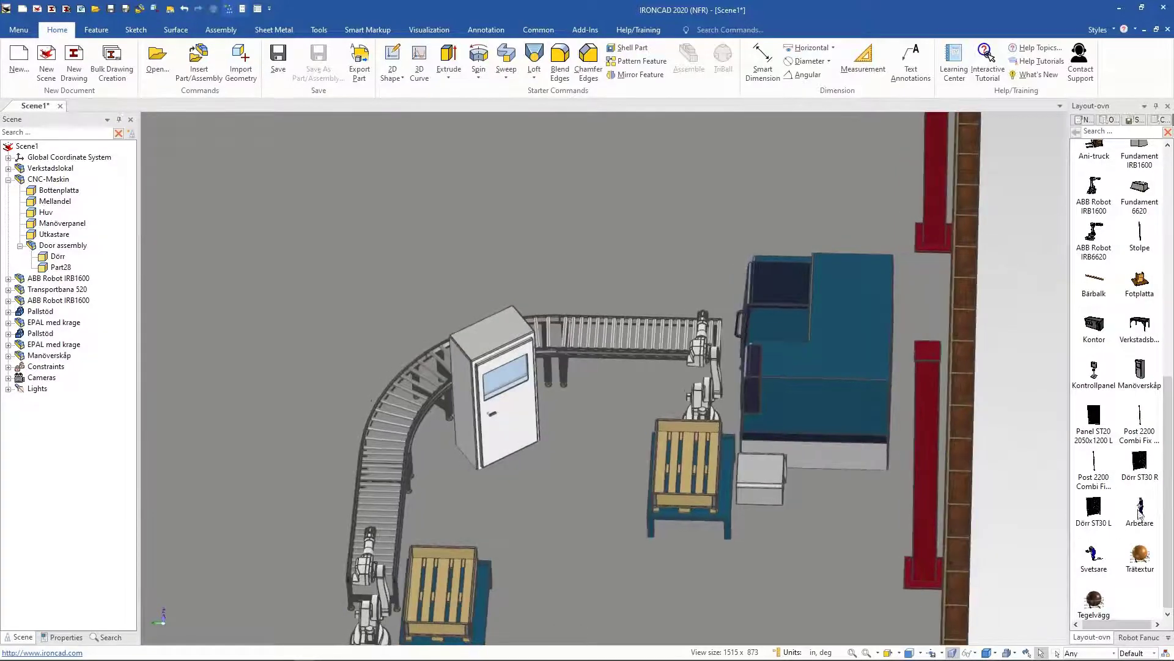
left_click_drag(1140, 513, 536, 486)
left_click(534, 435)
left_click_drag(550, 503, 577, 493)
middle_click_drag(525, 291, 571, 250)
key("F10")
Step: Insert a Kontrollpanel control panel from the catalog beside the worker
left_click(456, 216)
middle_click_drag(550, 484, 752, 453)
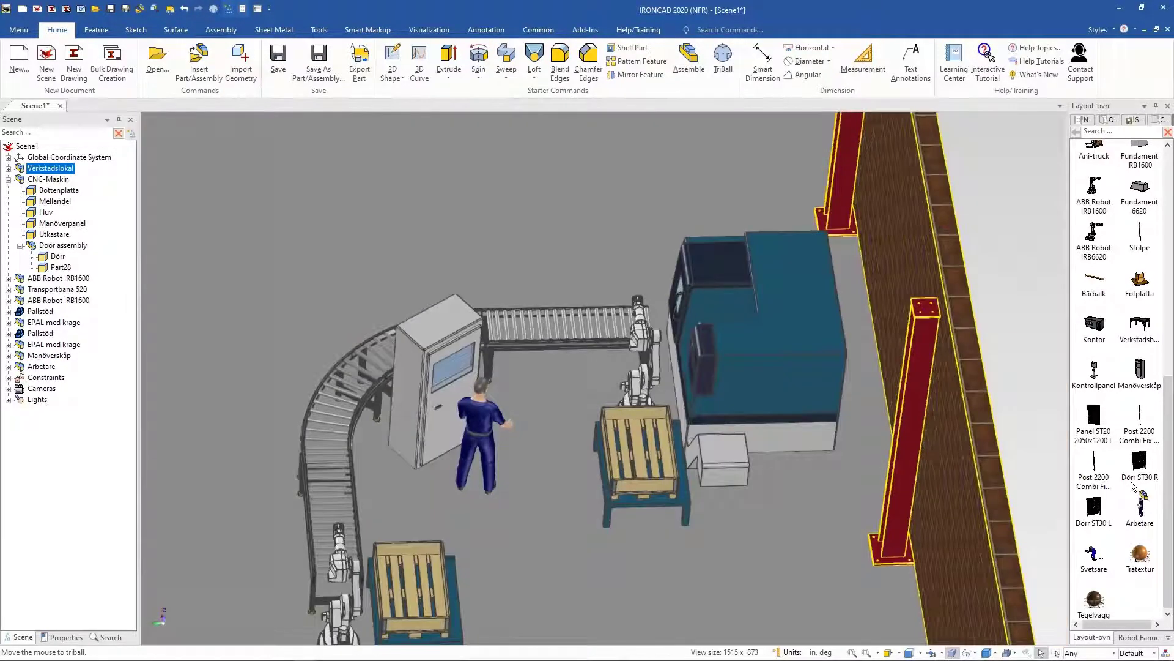
left_click_drag(1090, 379, 556, 451)
middle_click_drag(757, 454, 551, 498)
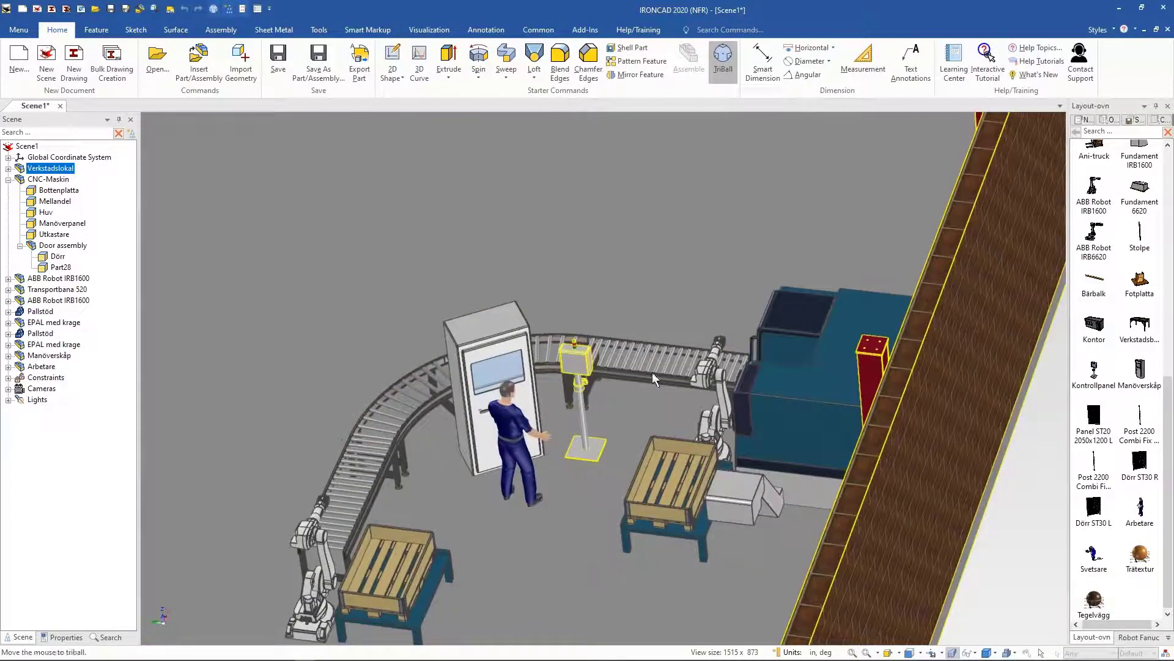
Step: Position the control panel beside the worker next to the conveyor with the TriBall
key("F10")
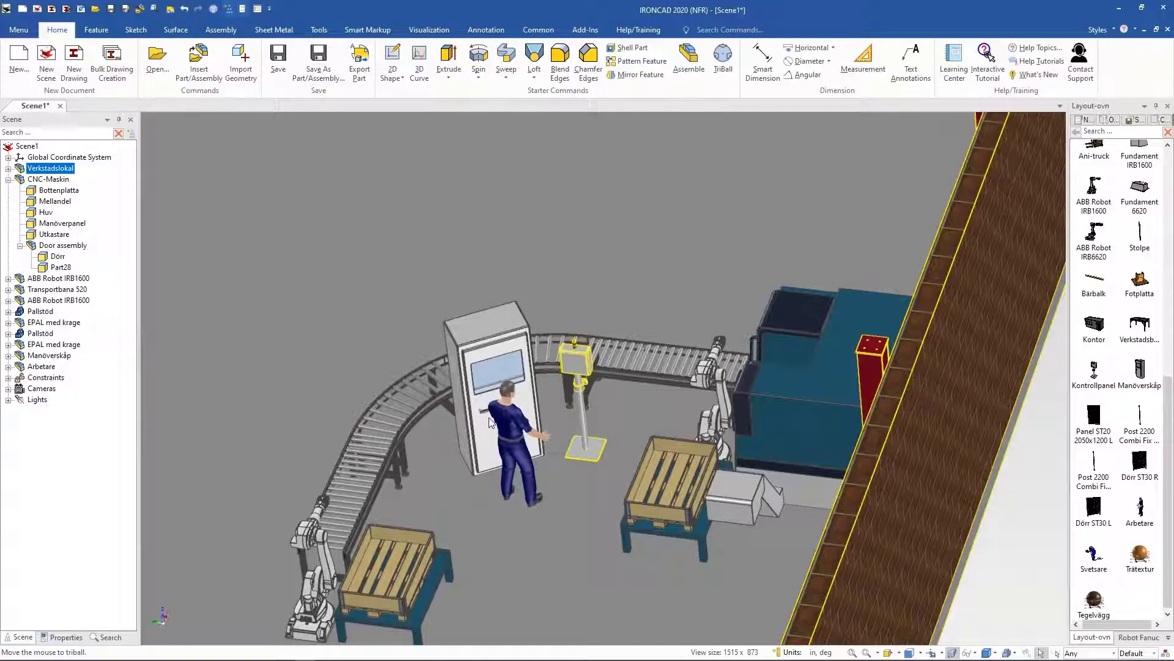
left_click(555, 474)
middle_click_drag(556, 474, 539, 549)
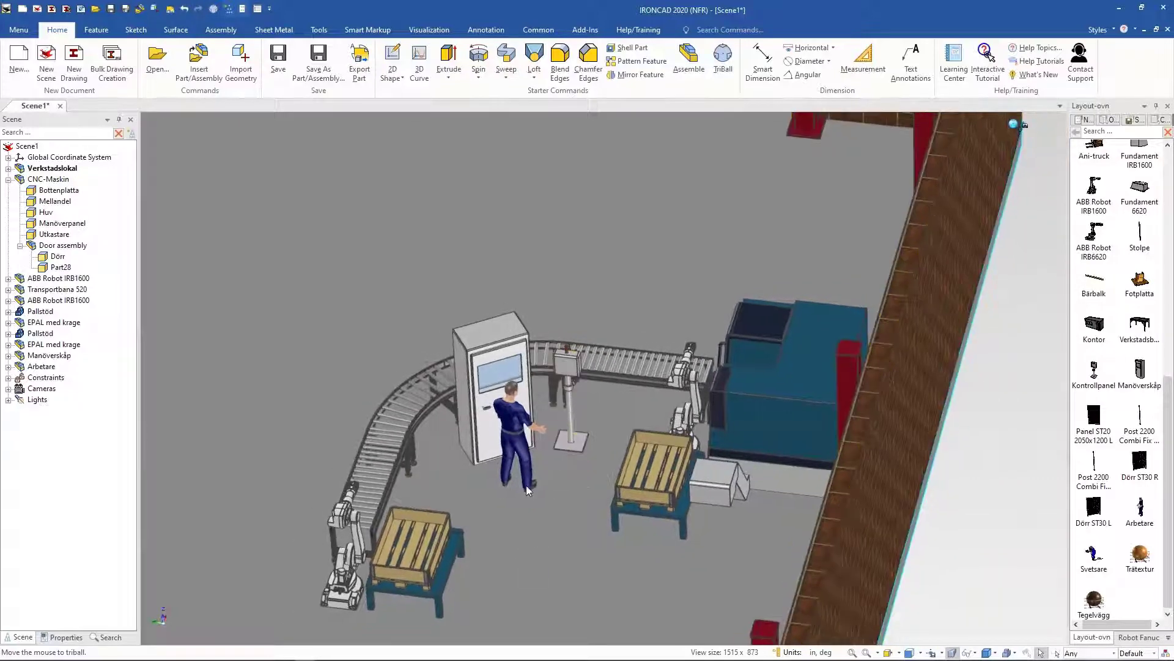
left_click(570, 488)
left_click_drag(569, 488, 570, 487)
middle_click_drag(691, 554, 728, 551)
key("F10")
key("F10")
mouse_move(975, 145)
middle_mouse_down()
mouse_move(942, 220)
mouse_move(563, 556)
mouse_move(664, 411)
mouse_move(684, 646)
mouse_move(511, 413)
mouse_move(520, 386)
middle_mouse_up()
left_click(967, 160)
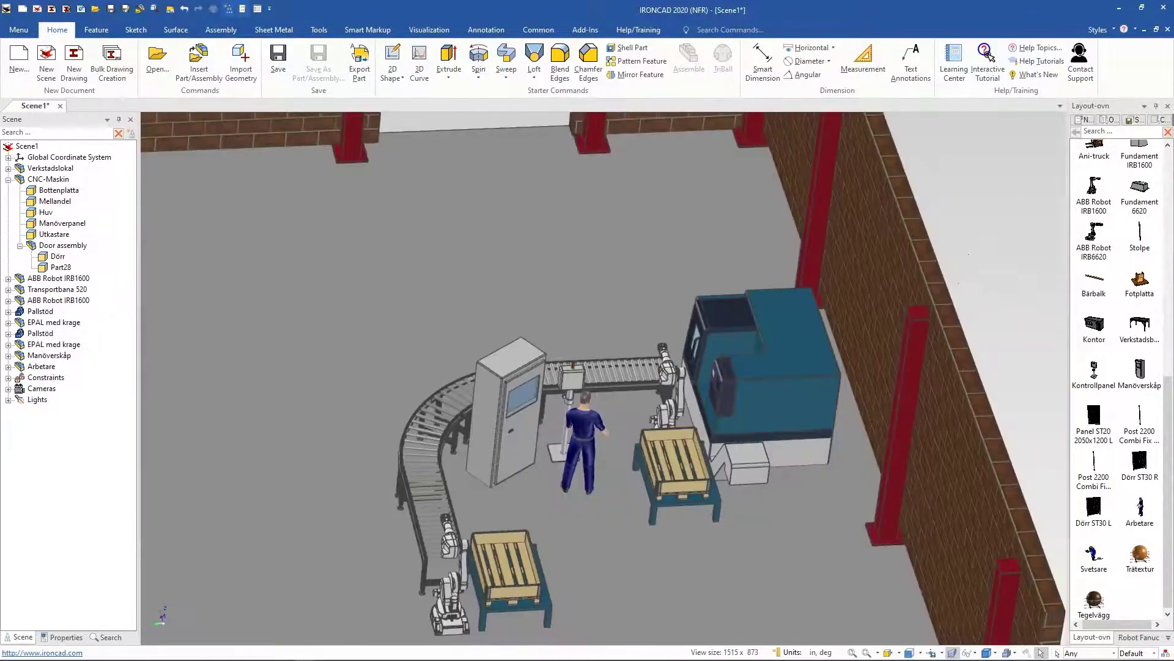
scroll(612, 392, "down", 1)
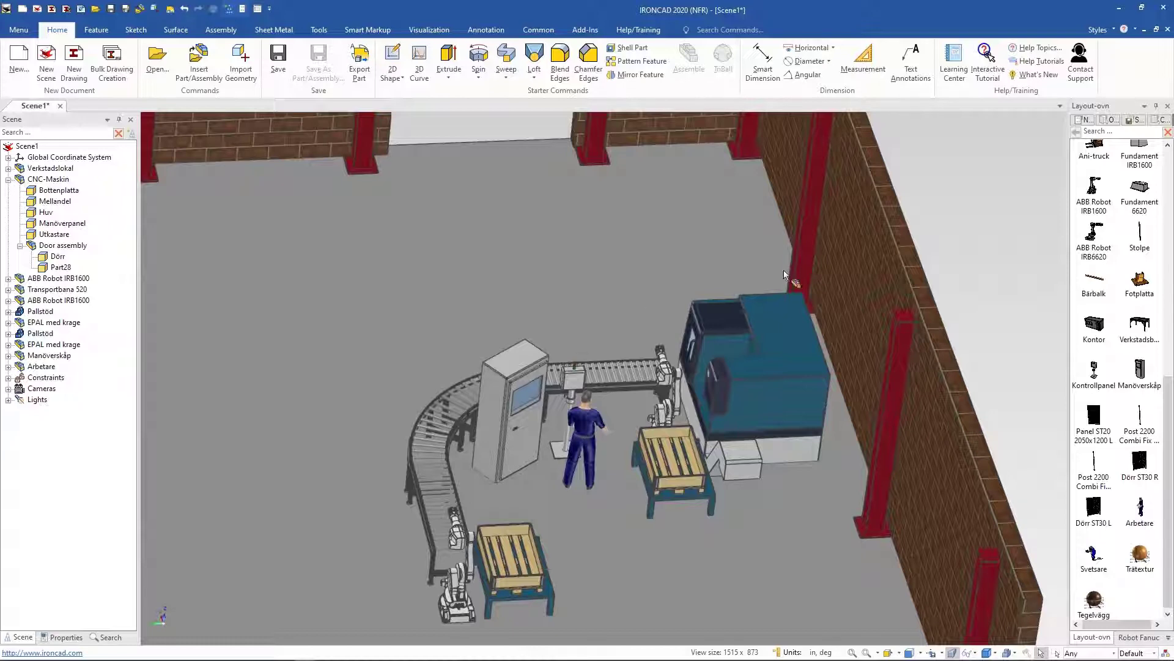
Step: Insert a Gallersektion 1000x2500 fence panel from the catalog onto the floor beside the CNC machine
middle_click_drag(592, 367, 320, 624)
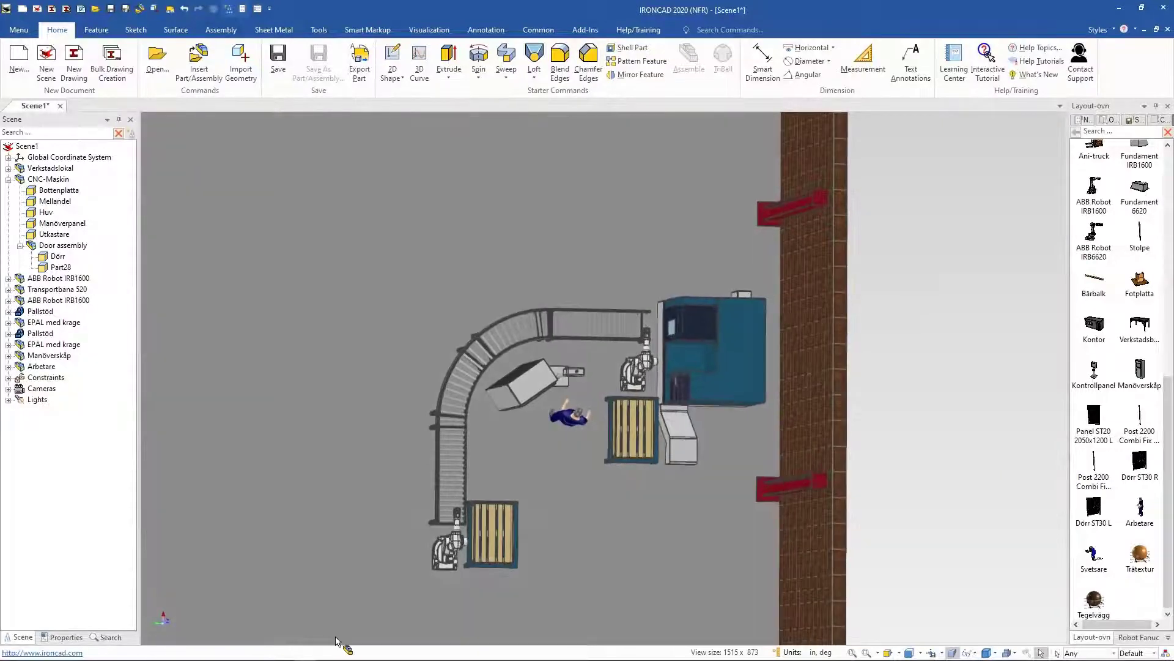
key("F7")
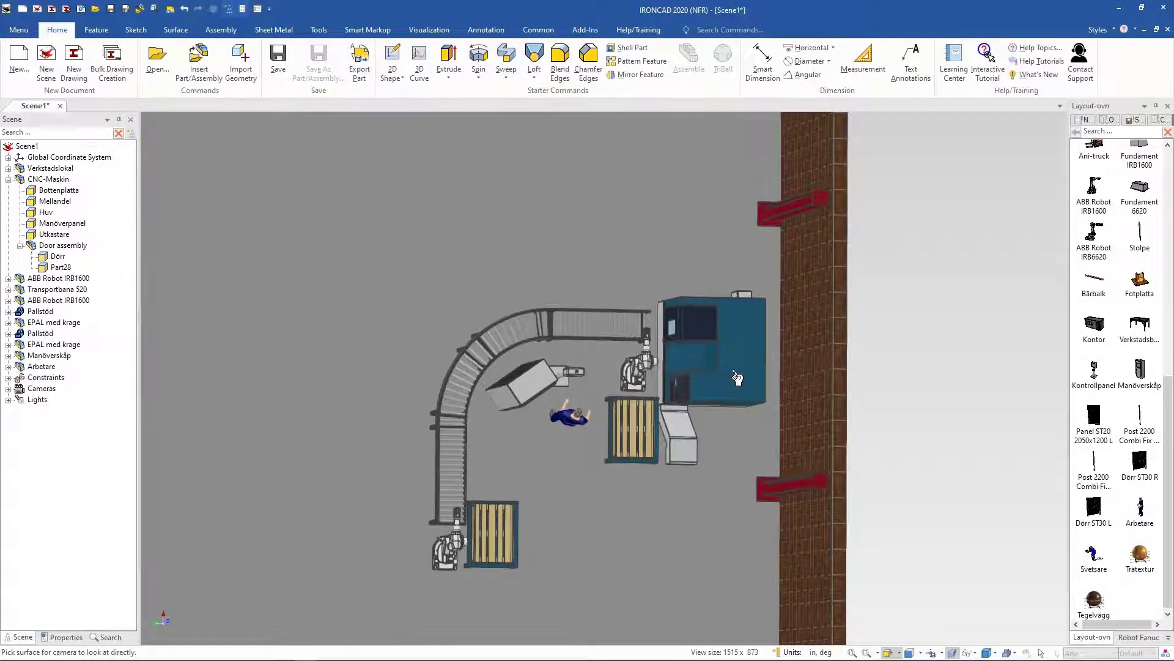
left_click(731, 373)
scroll(1144, 281, "up", 5)
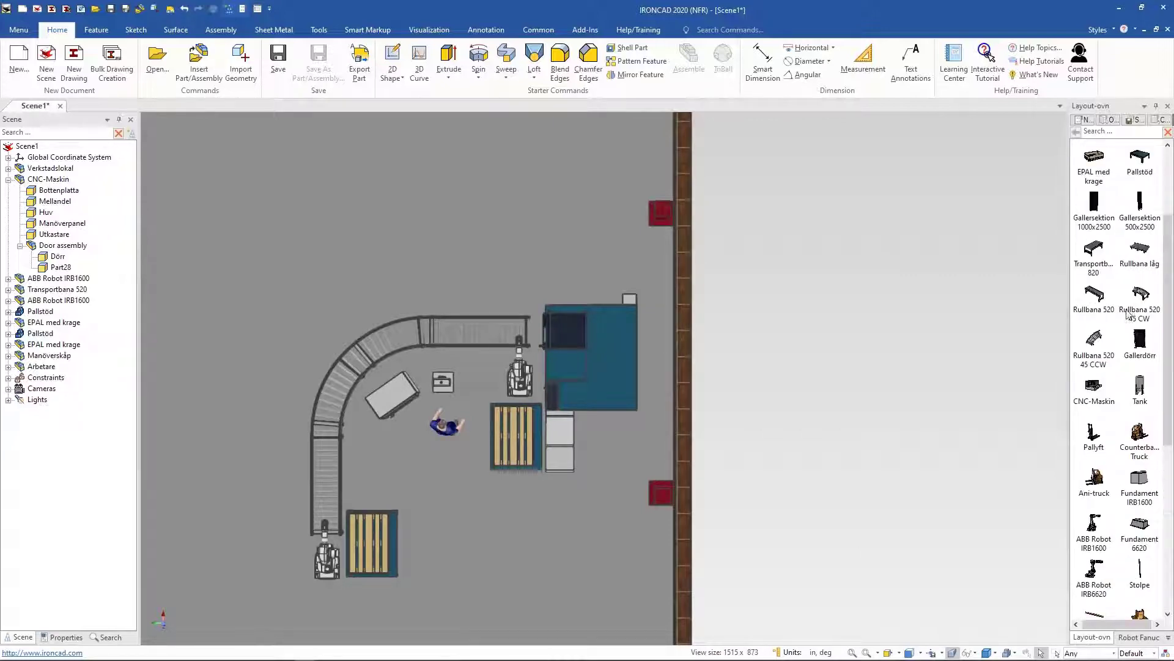
scroll(1124, 301, "up", 2)
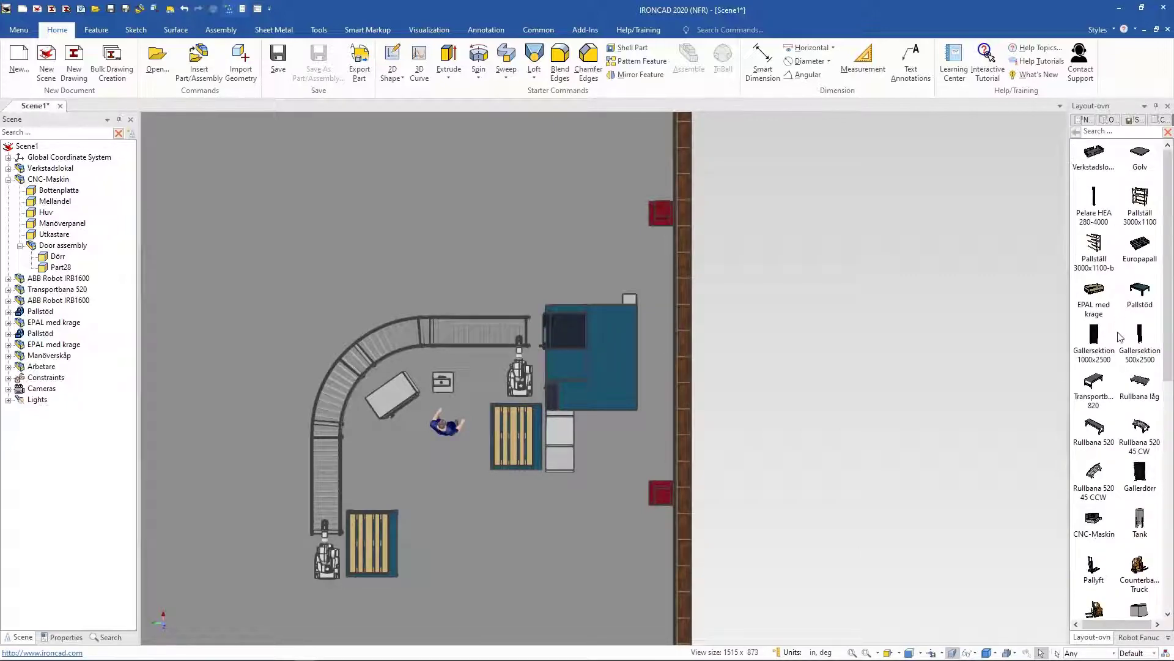
left_click_drag(642, 264, 640, 266)
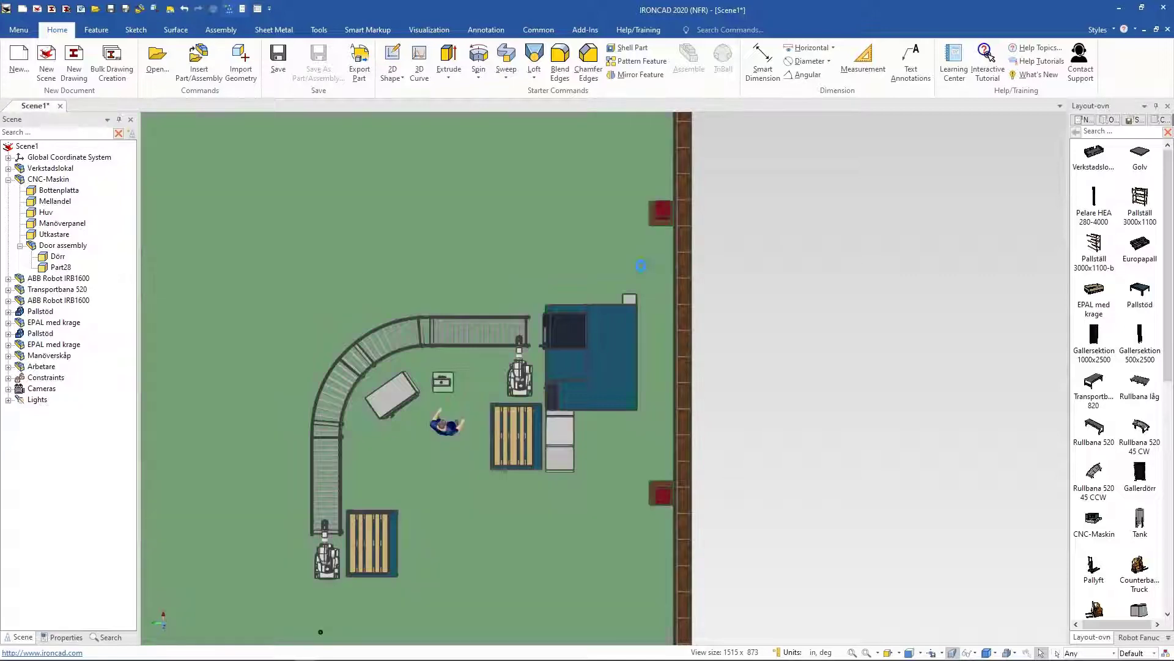
middle_click_drag(930, 292, 633, 364)
Step: Position the fence panel with TriBall Point to Point against the wall beside the CNC machine
key("F10")
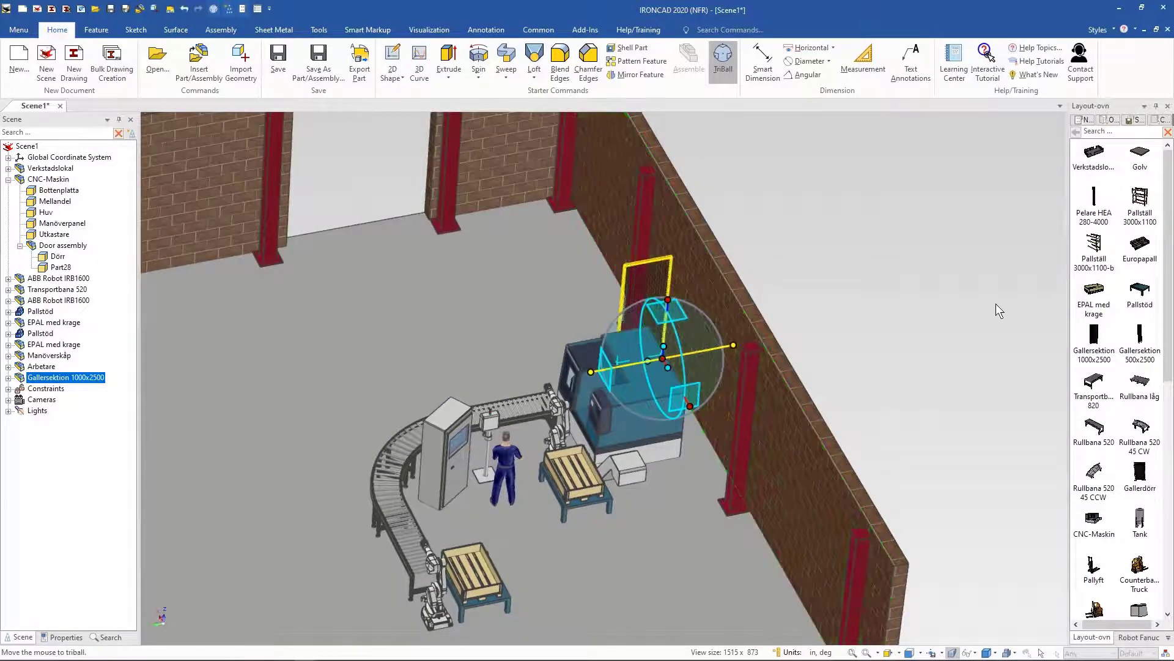
middle_click_drag(996, 304, 609, 303)
scroll(965, 318, "down", 3)
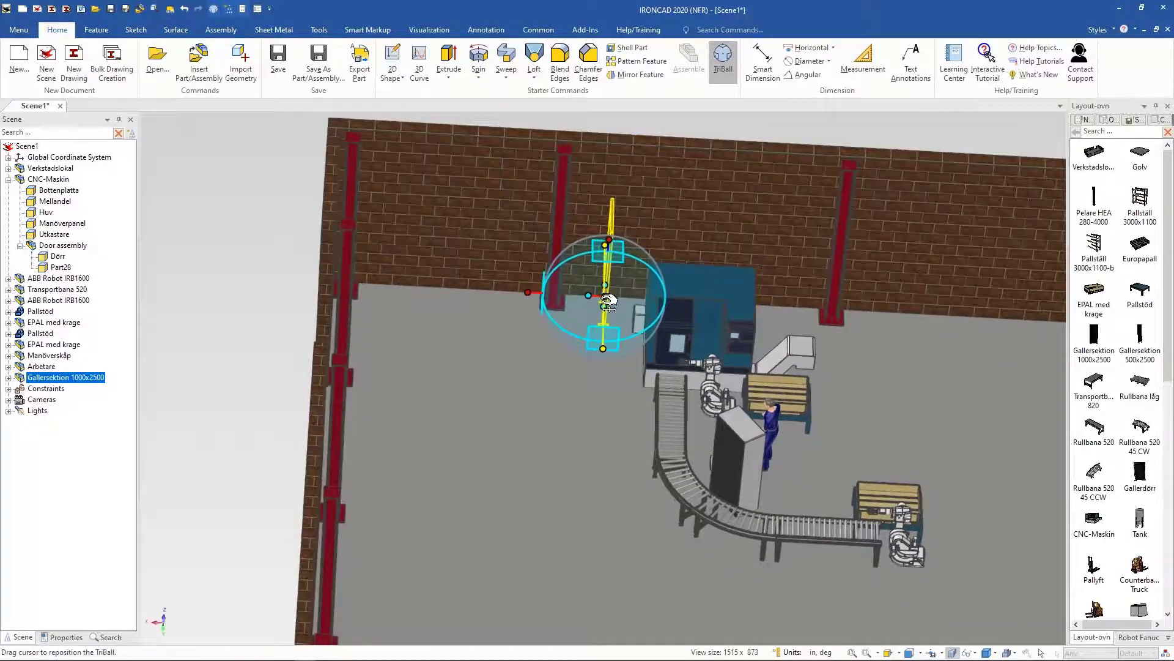
left_click(529, 291)
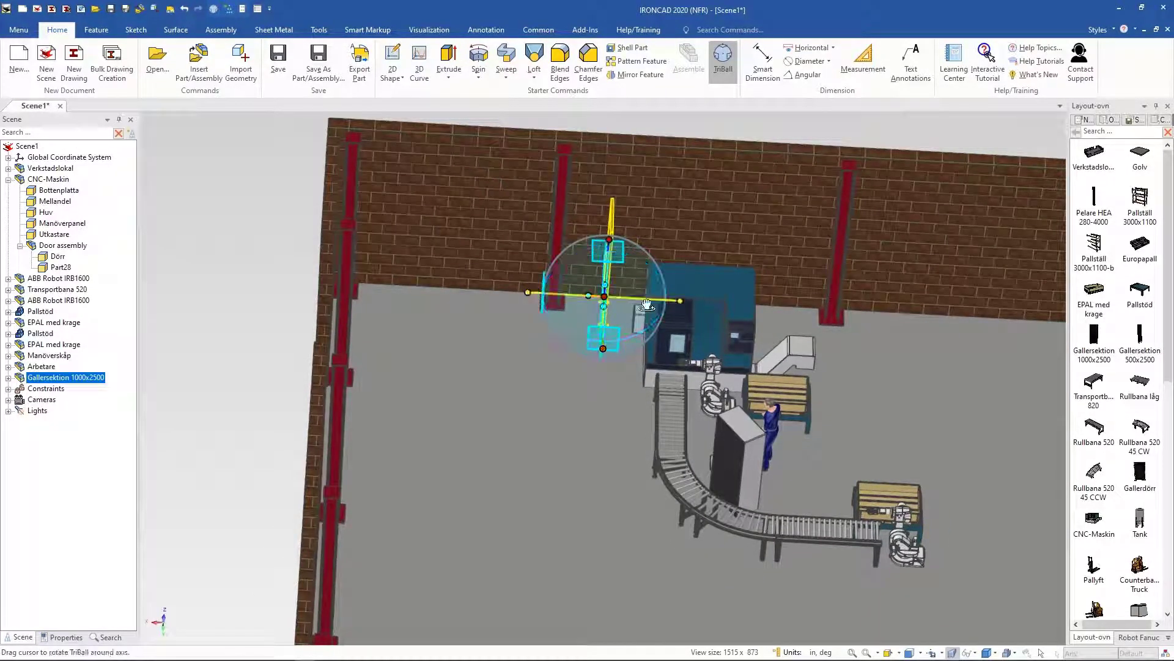
right_click(604, 297)
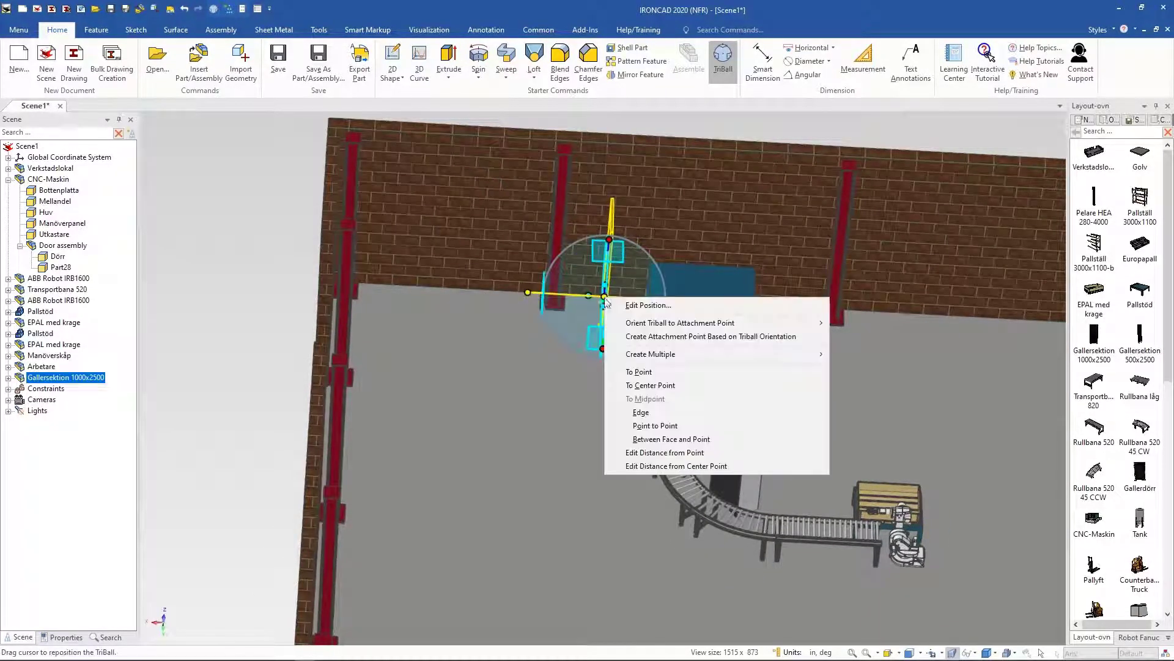
left_click(692, 428)
middle_click_drag(630, 355, 635, 334)
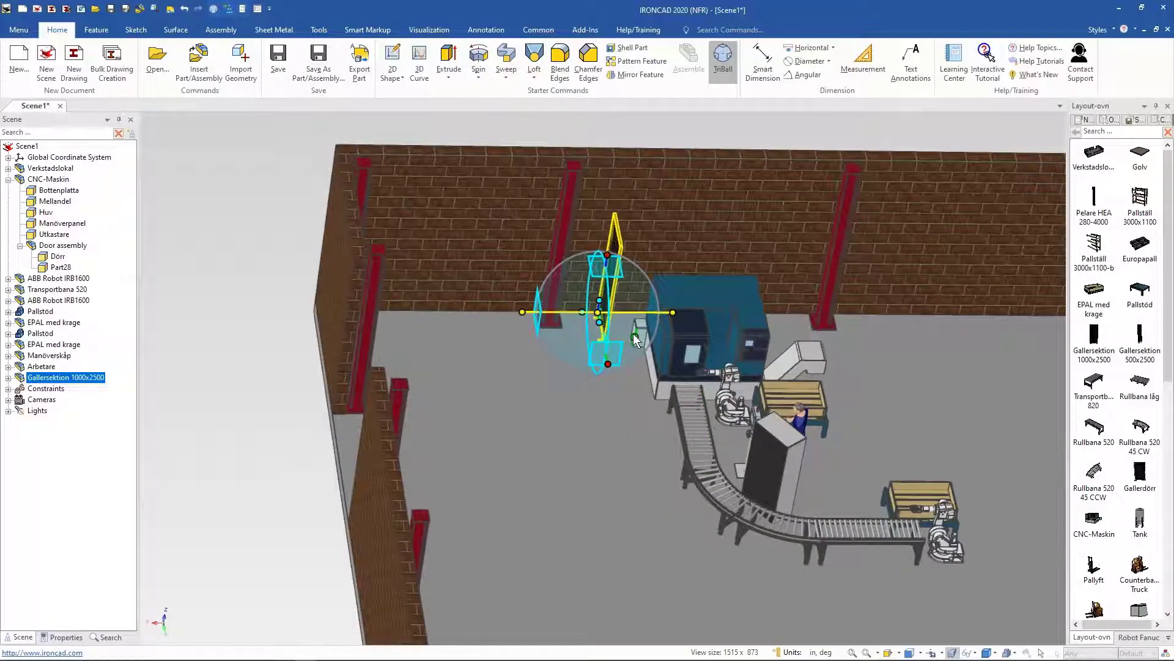
middle_click_drag(541, 329, 579, 277)
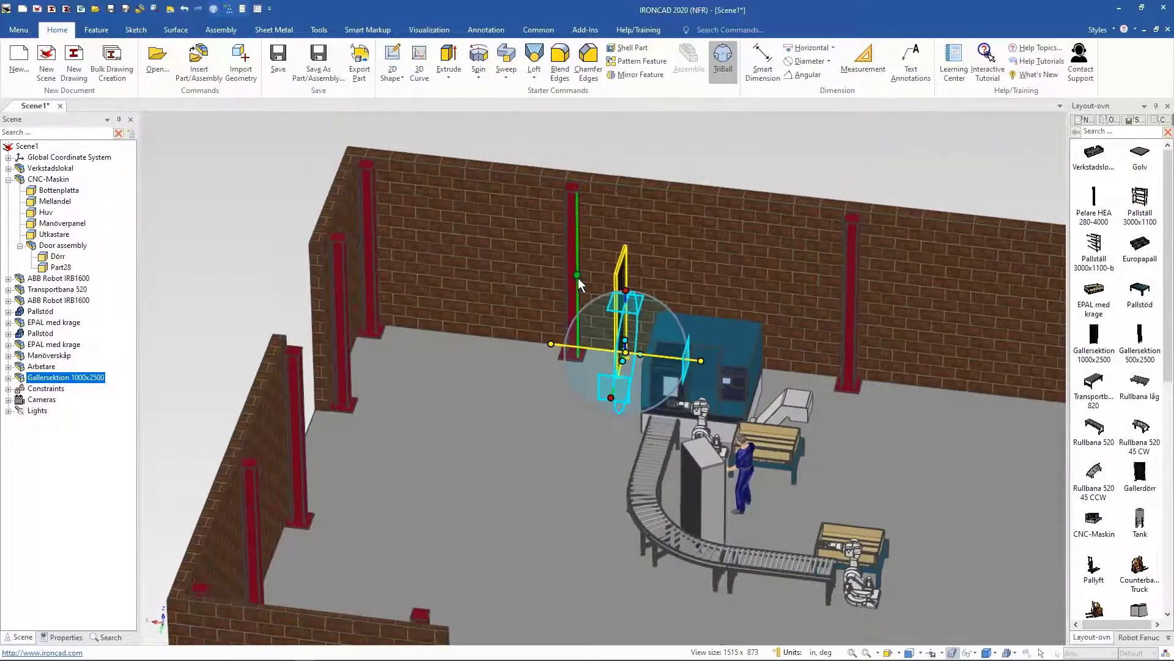
middle_click_drag(785, 392, 790, 402)
middle_click_drag(787, 227, 838, 220)
key("F10")
left_click(835, 189)
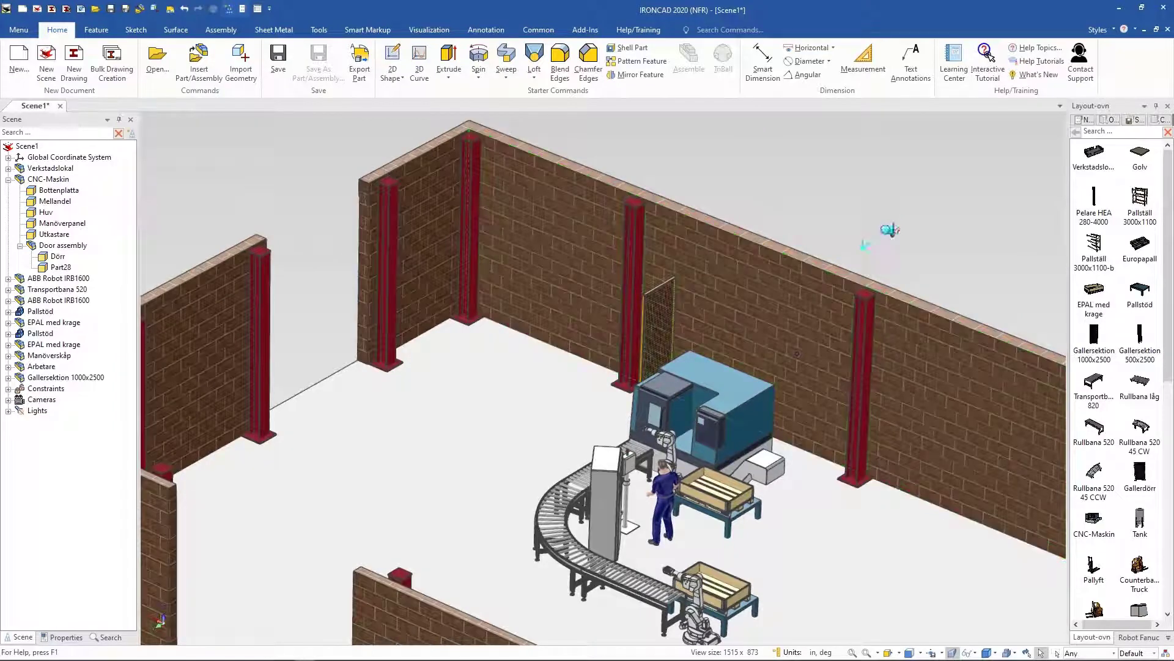
left_click_drag(890, 230, 892, 231)
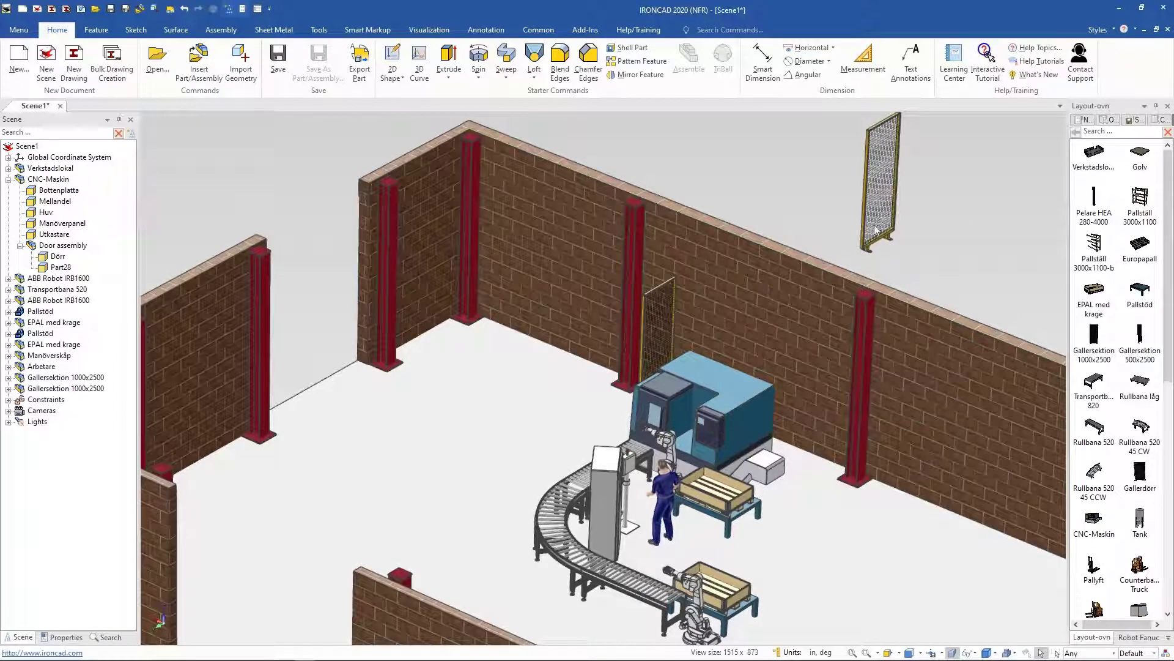
middle_click_drag(855, 267, 776, 286)
left_click(784, 279)
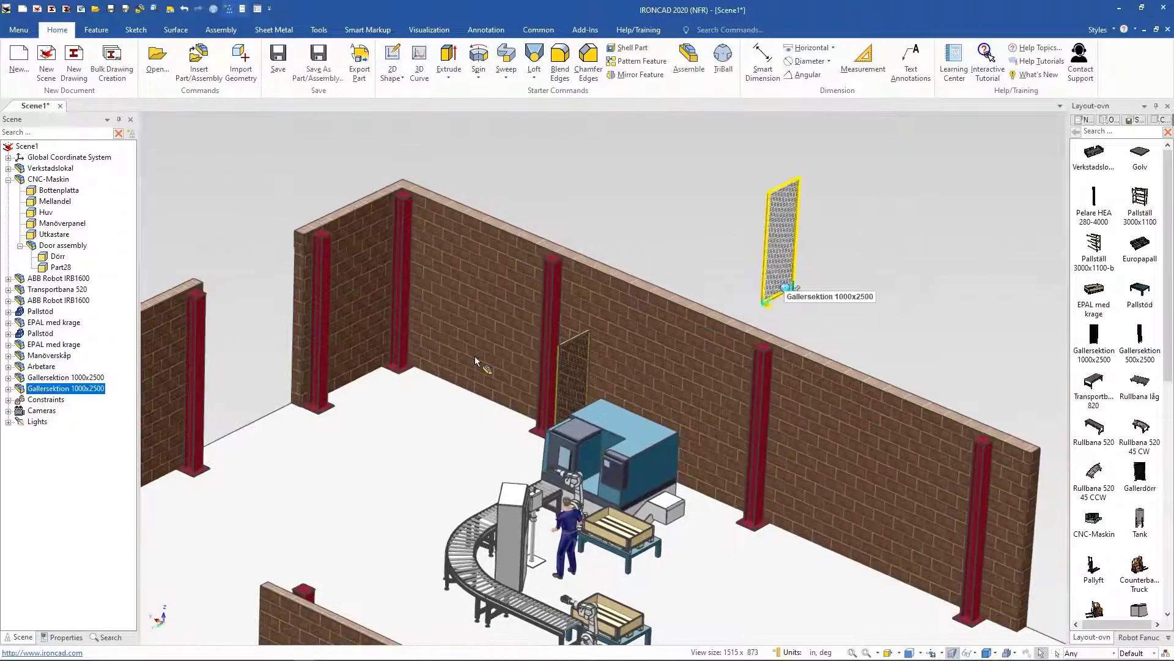
left_click(563, 343)
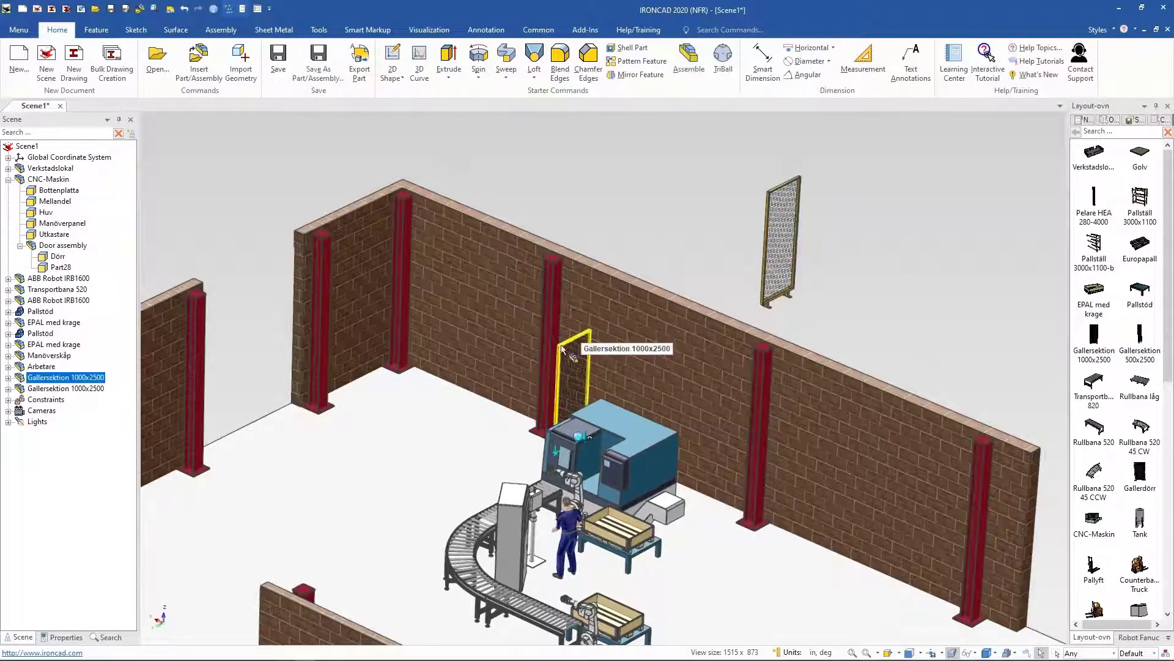
left_click(793, 288)
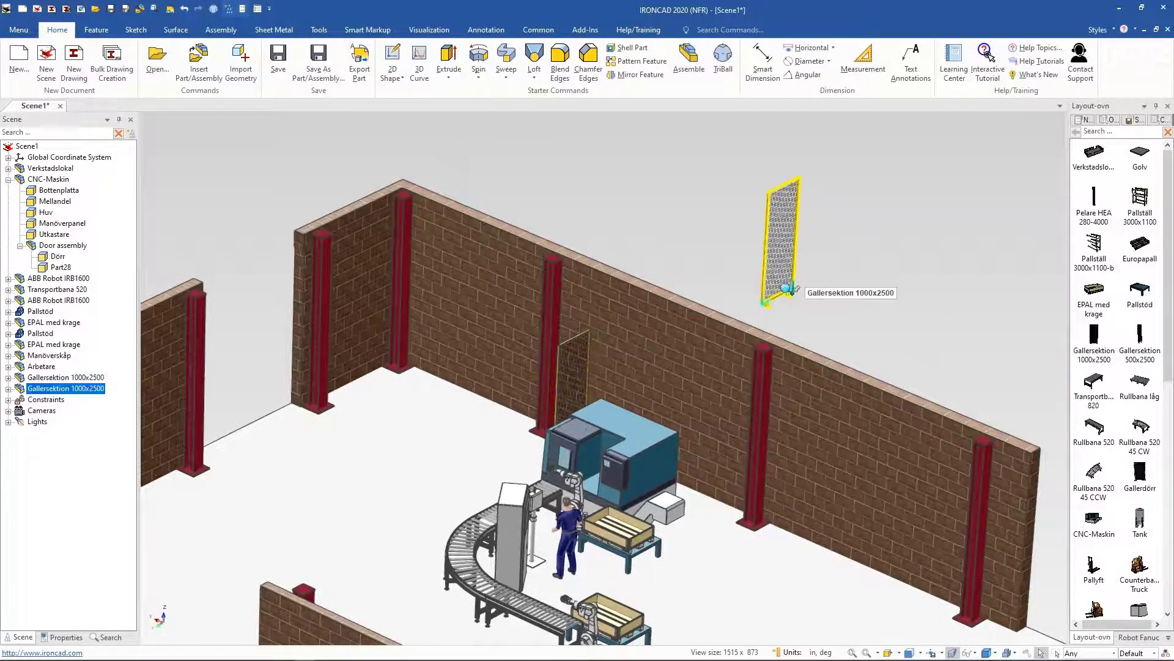
key("Delete")
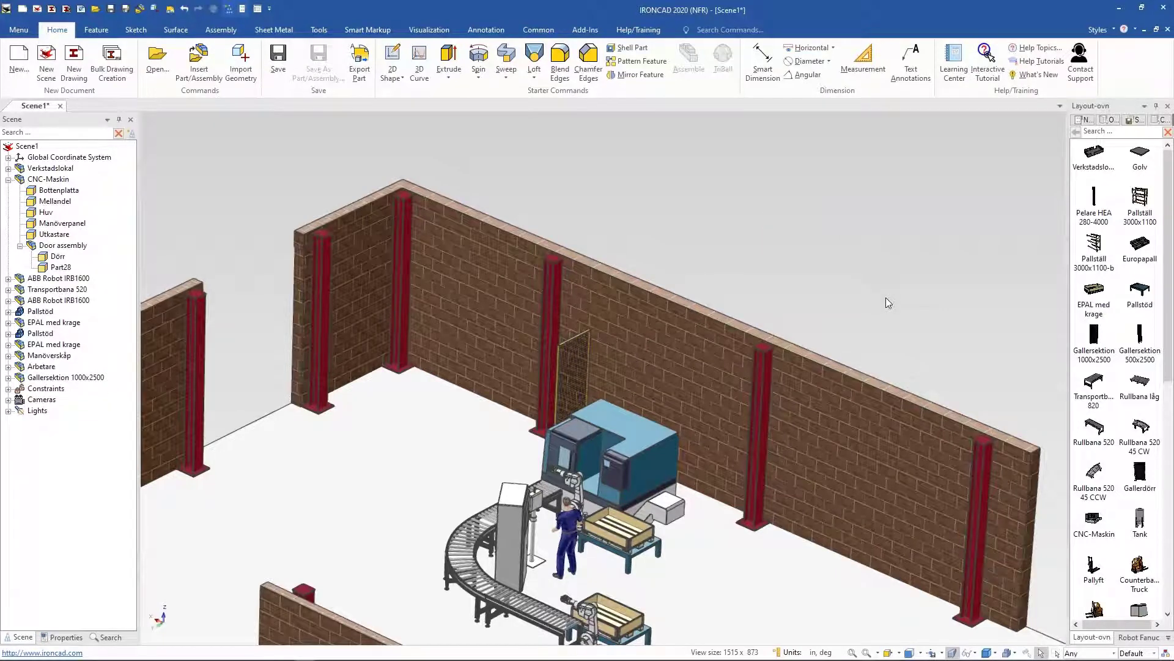
Step: Select the fence panel beside the CNC machine
scroll(802, 394, "up", 3)
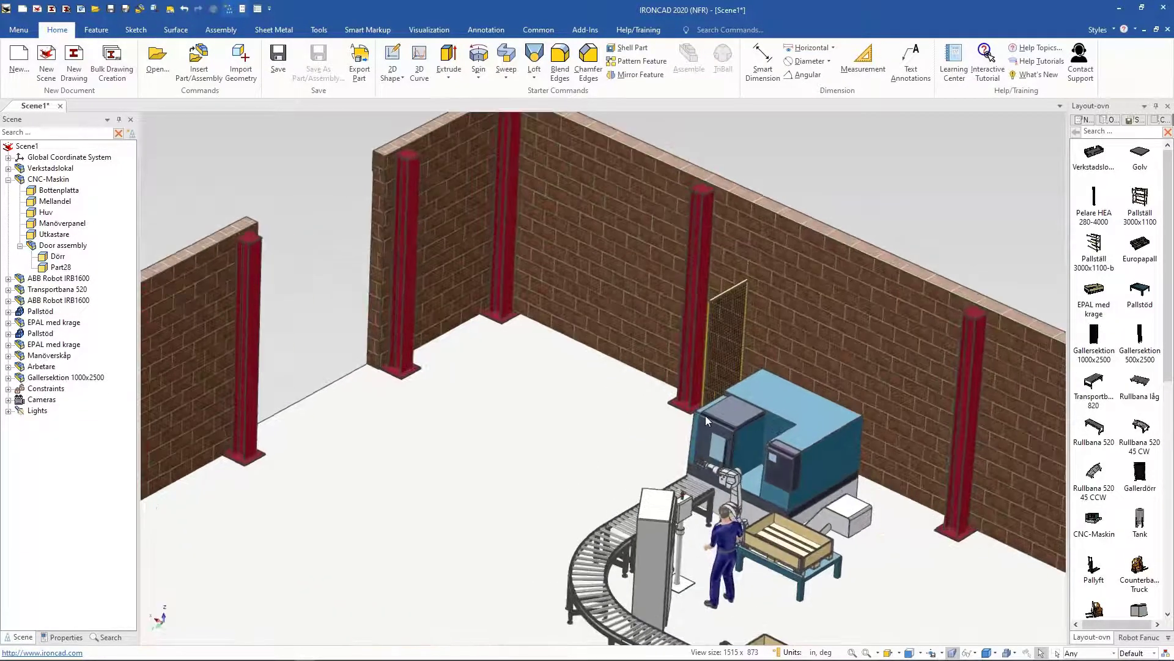
scroll(706, 416, "up", 2)
left_click(709, 278)
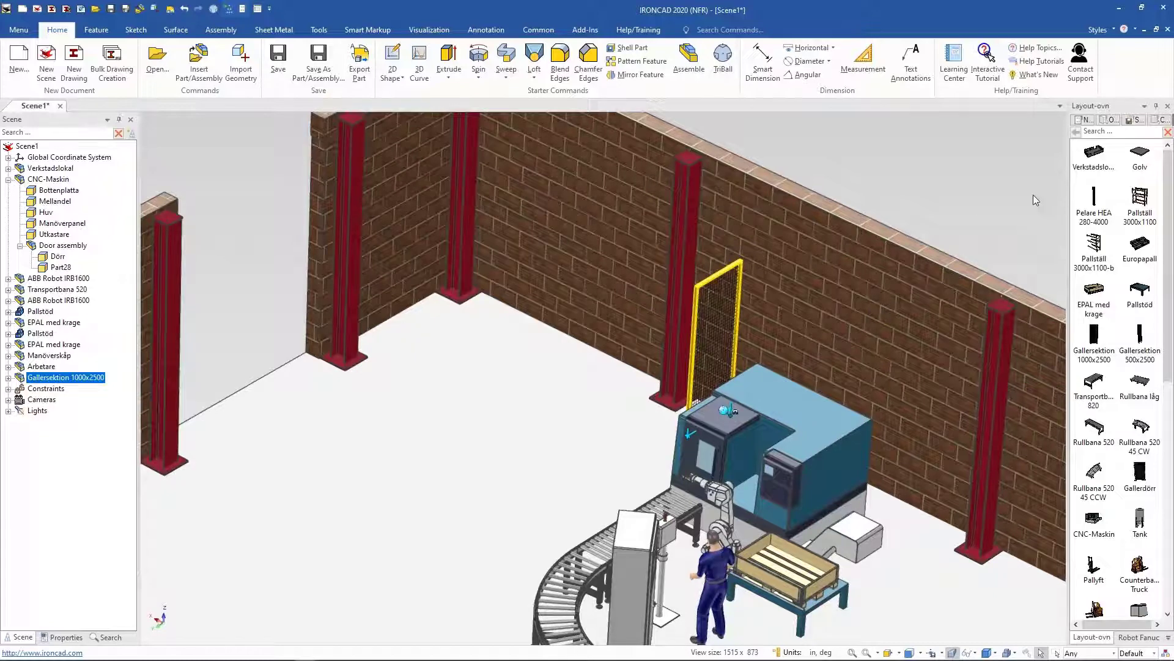
Step: Set the scene's length units to Millimeters
left_click(804, 653)
left_click(586, 235)
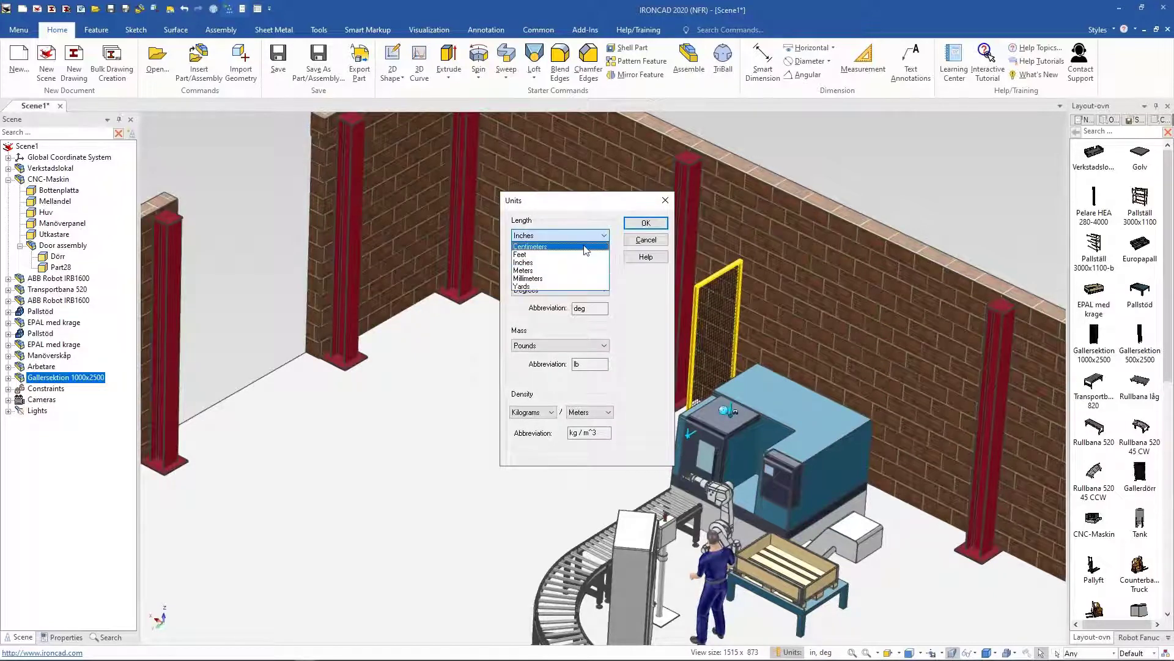
left_click(550, 279)
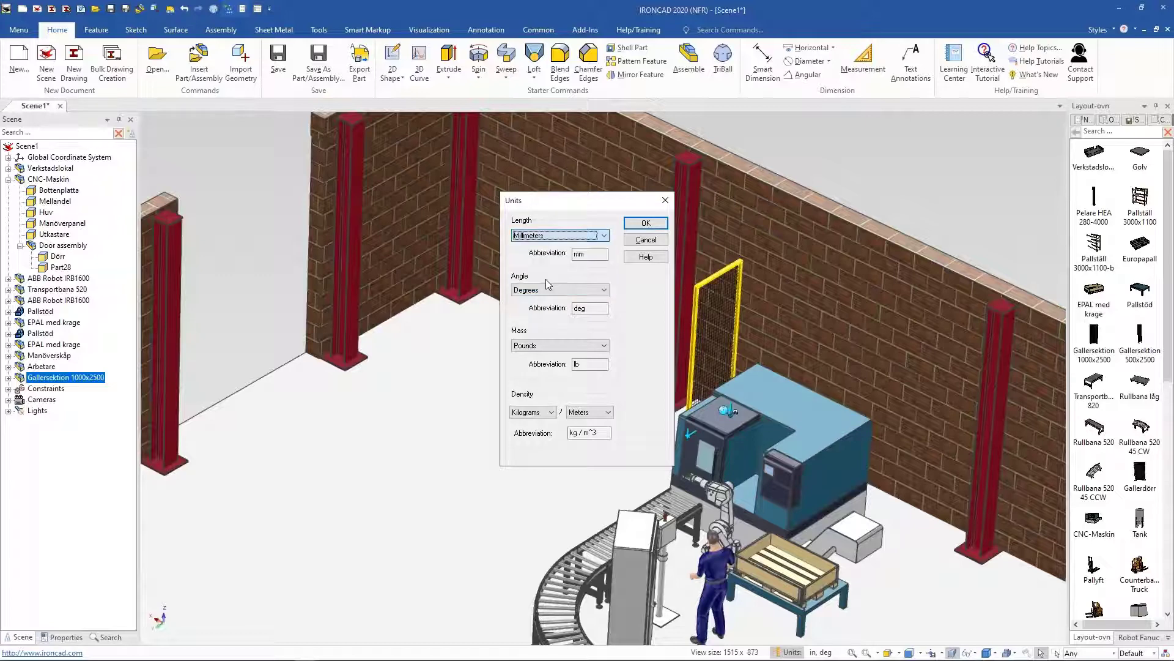
left_click(653, 240)
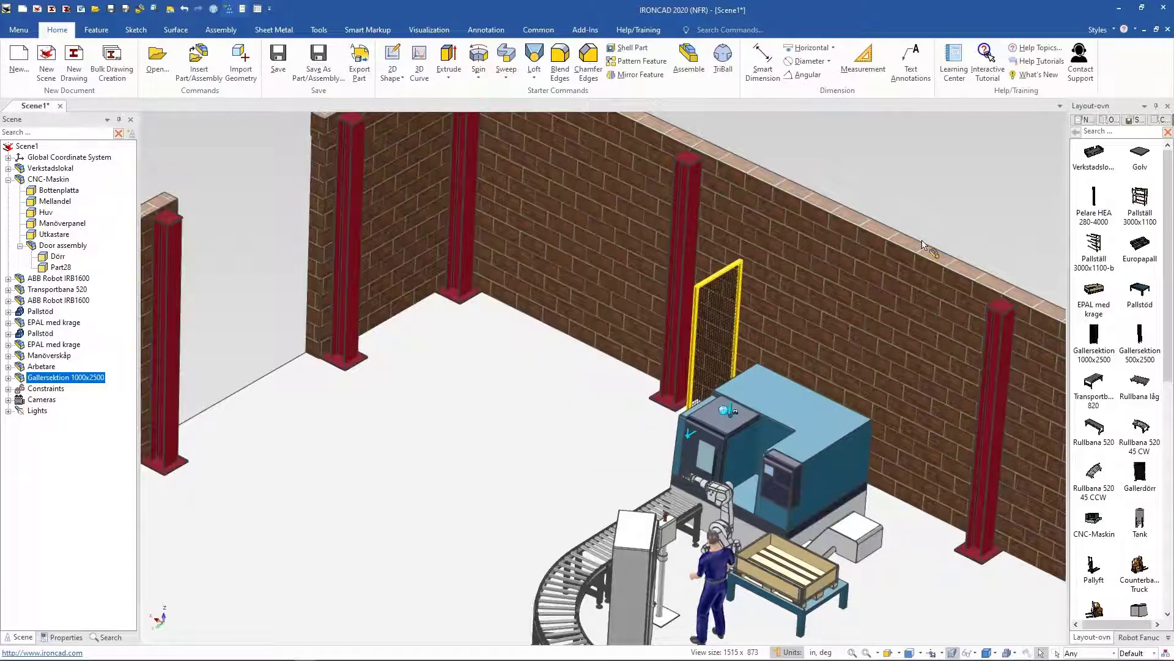
Step: Add several more Gallersektion 1000x2500 fence panels from the catalog in a row continuing the fence from the CNC machine
left_click_drag(1090, 334, 695, 295)
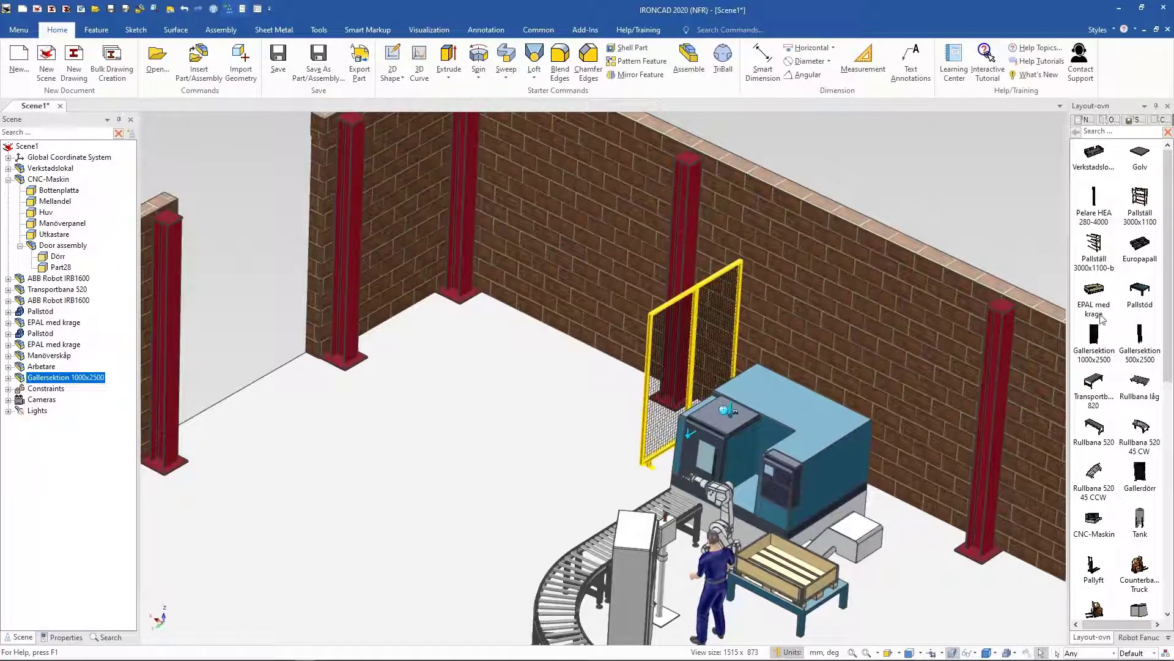
left_click_drag(1094, 335, 639, 363)
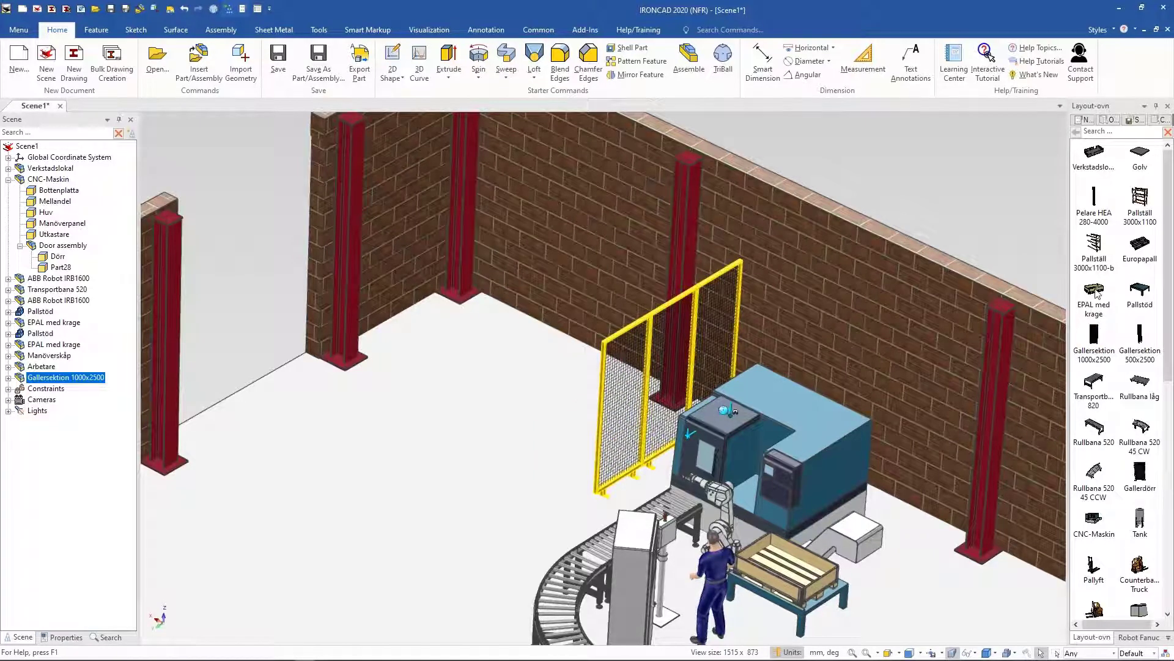
left_click_drag(1095, 334, 601, 428)
left_click_drag(1095, 346, 533, 478)
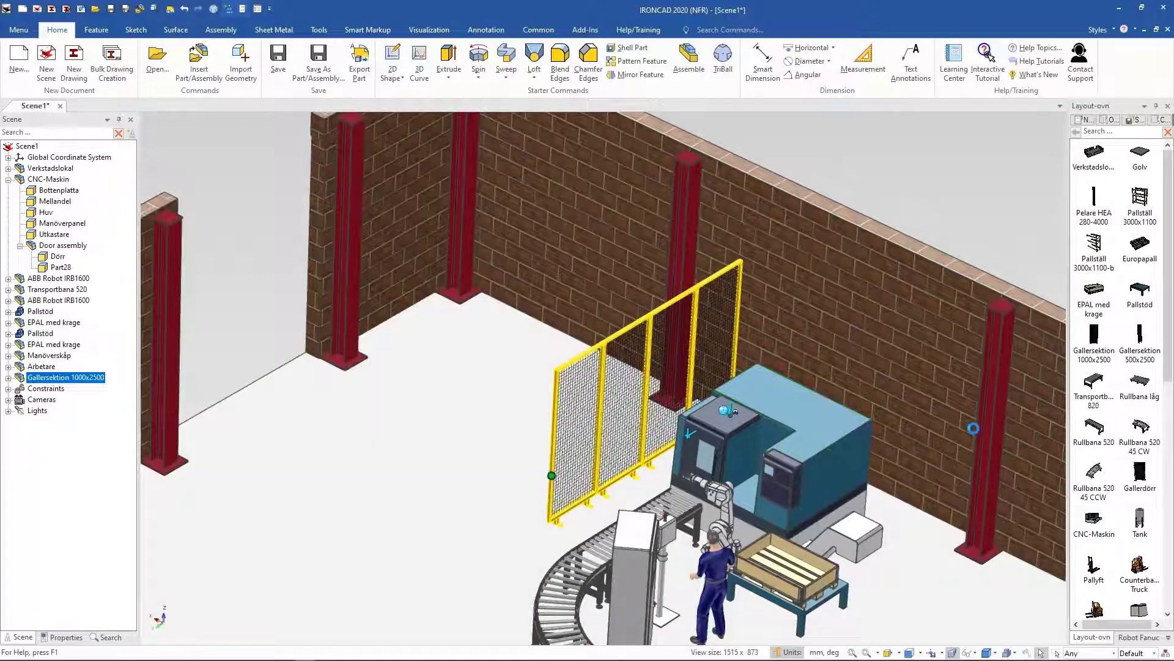
left_click_drag(1104, 346, 503, 500)
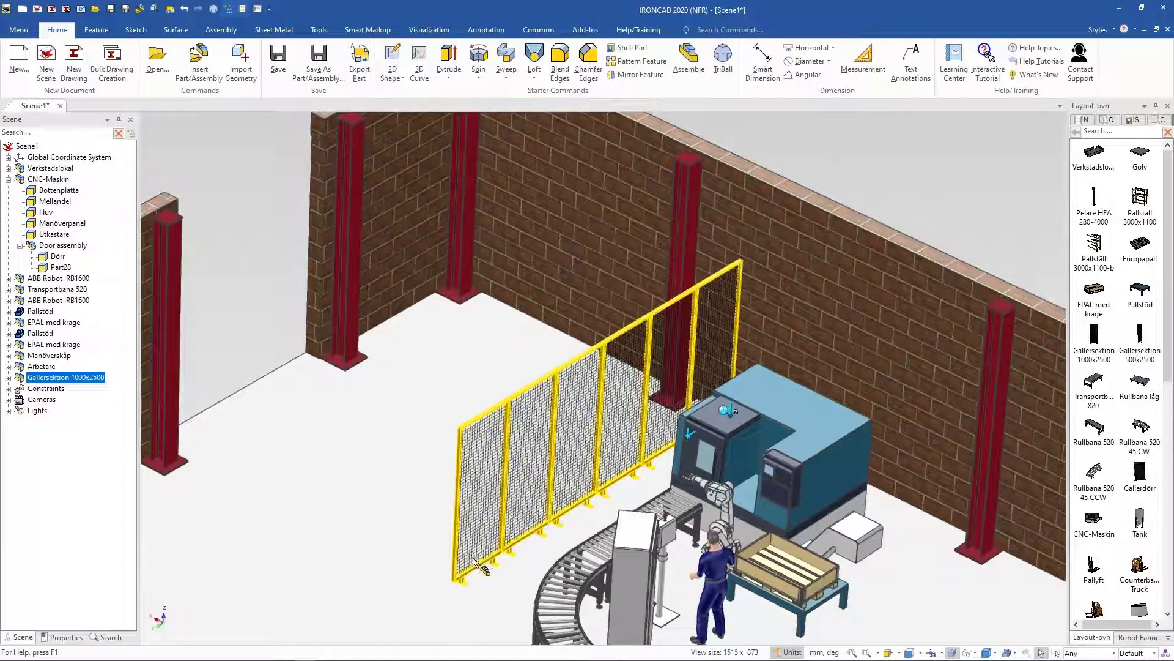
Step: Add another Gallersektion 1000x2500 panel at the open end of the fence line
key("F7")
left_click(526, 564)
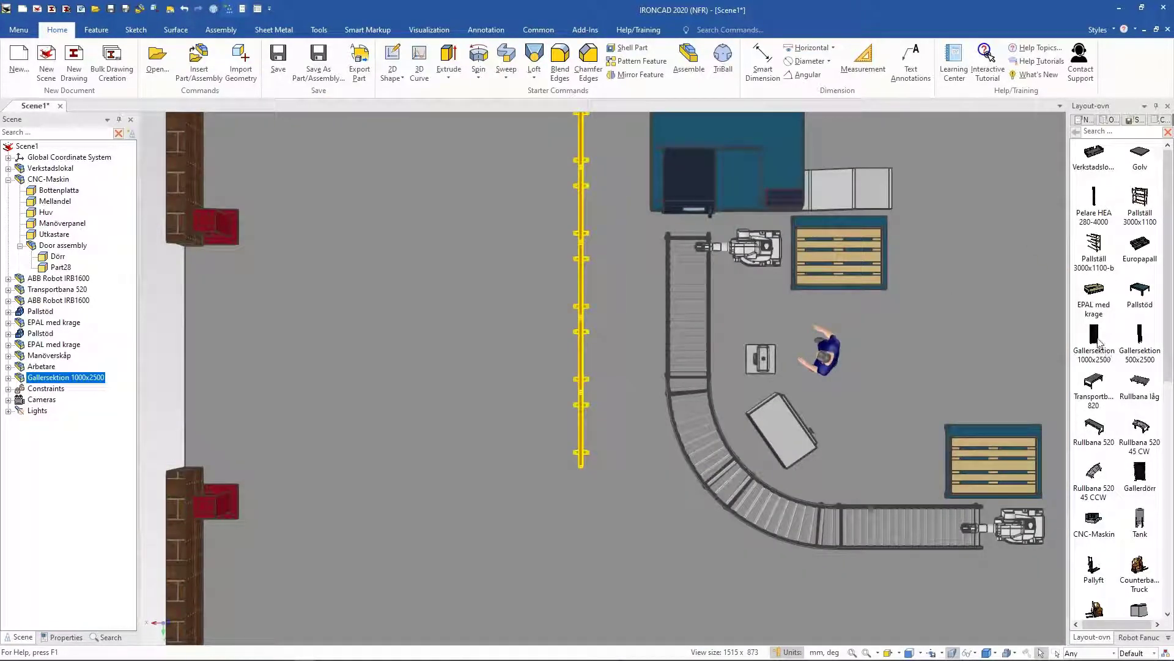
left_click_drag(1093, 342, 582, 465)
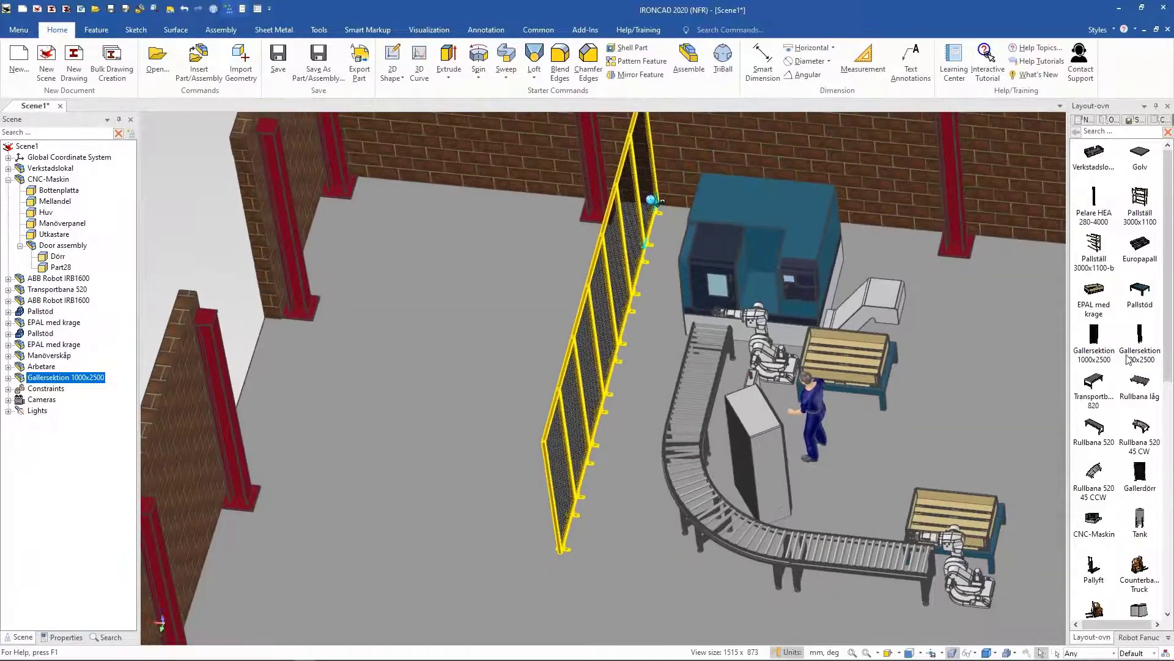
Step: Try to add one more fence panel at the fence's open end, undoing each attempt
left_click_drag(1095, 335, 555, 525)
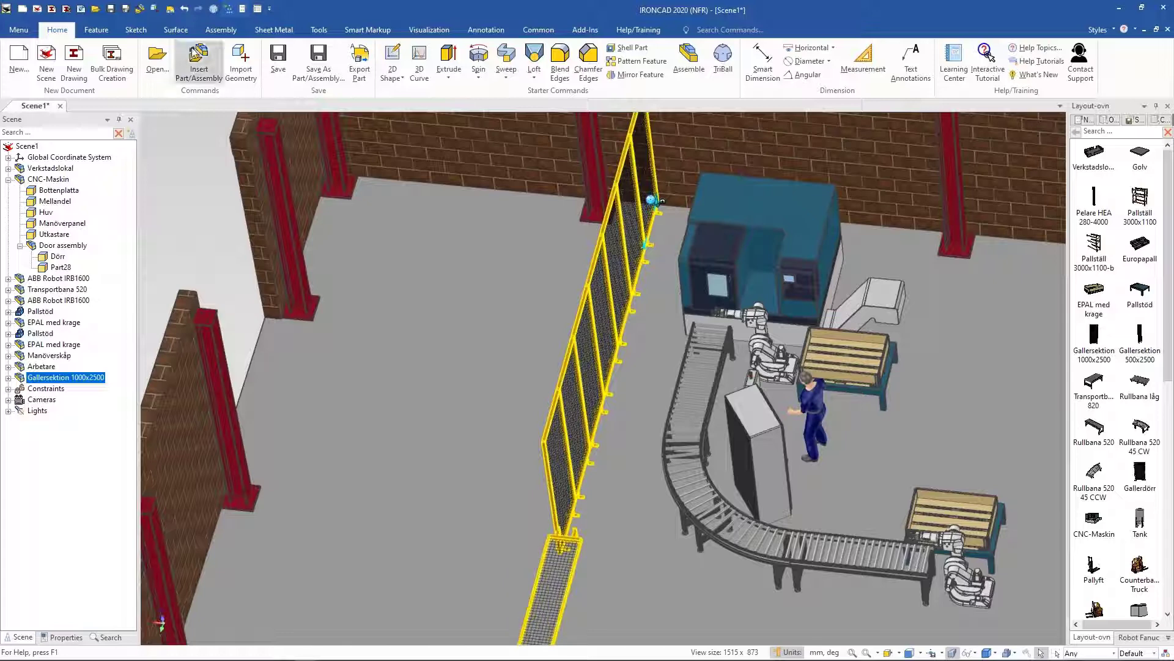
left_click(183, 9)
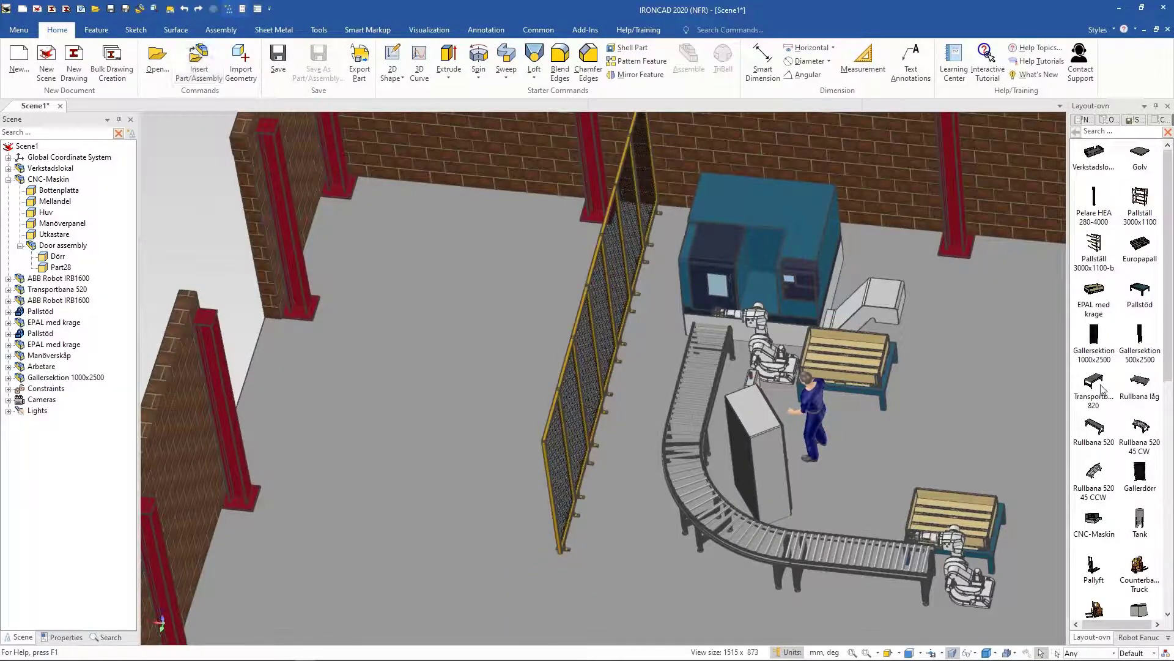
left_click_drag(1088, 336, 551, 489)
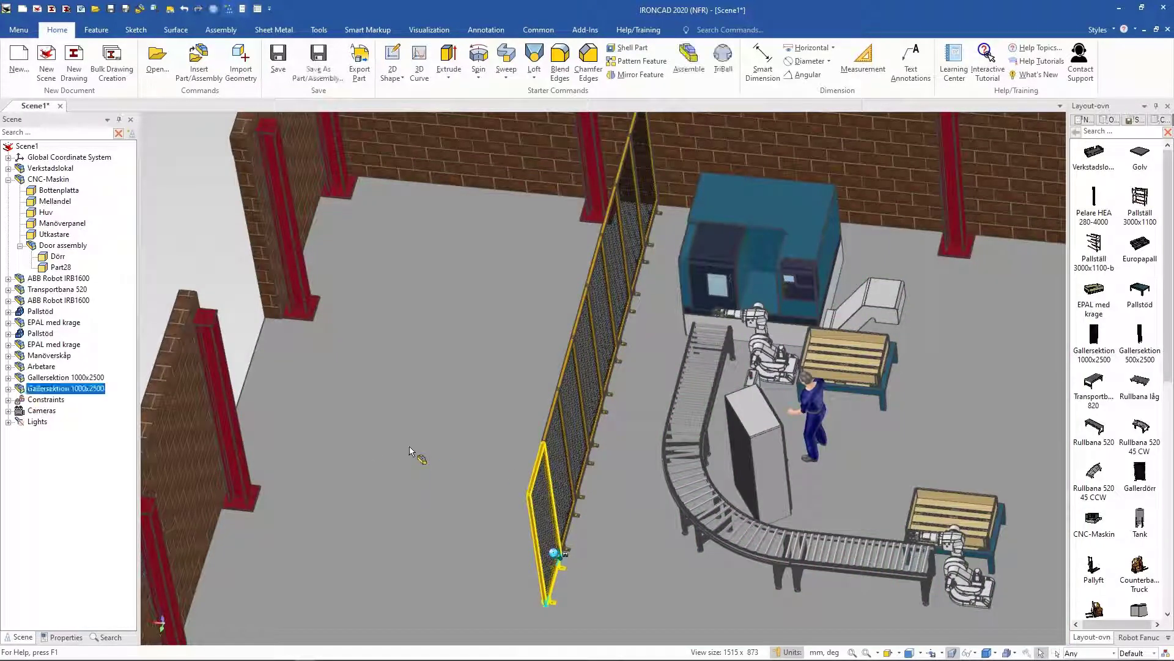
middle_click_drag(411, 454, 345, 449)
left_click(184, 9)
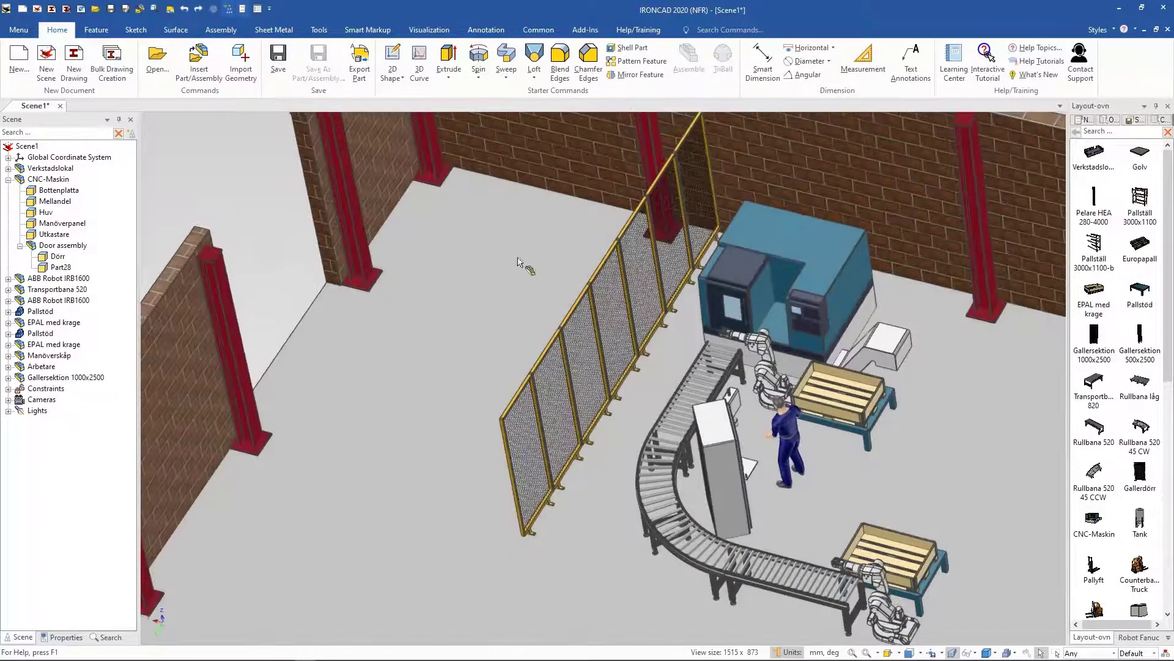
Step: Extend the fence with one more panel at its open end
left_click(571, 317)
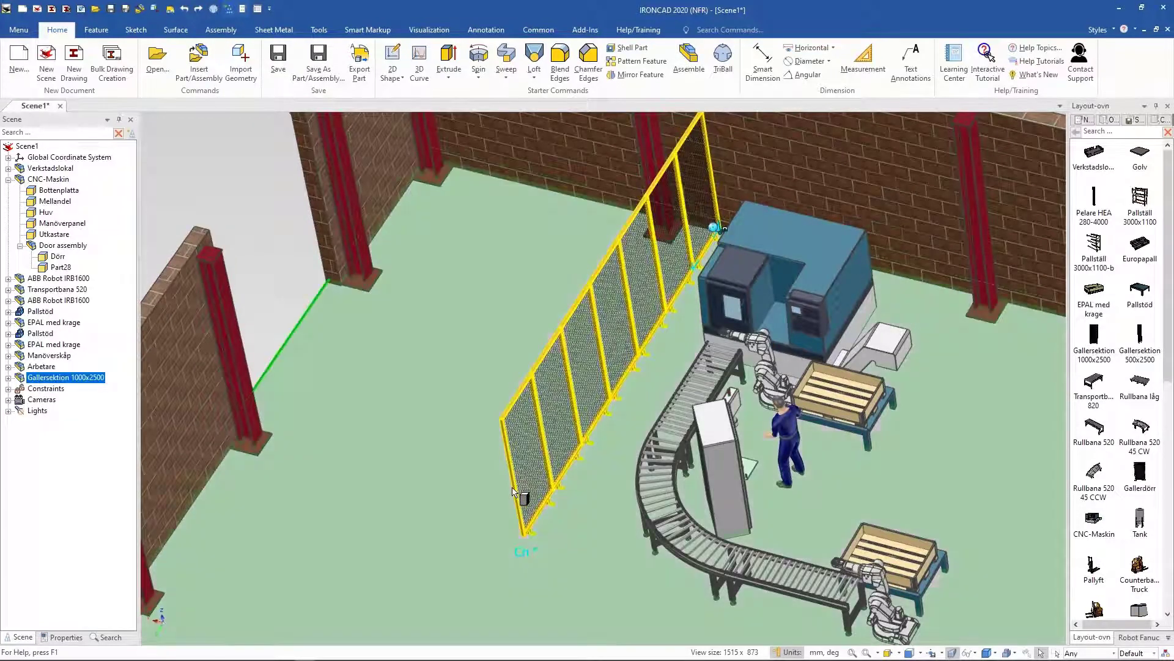
left_click_drag(512, 483, 484, 526)
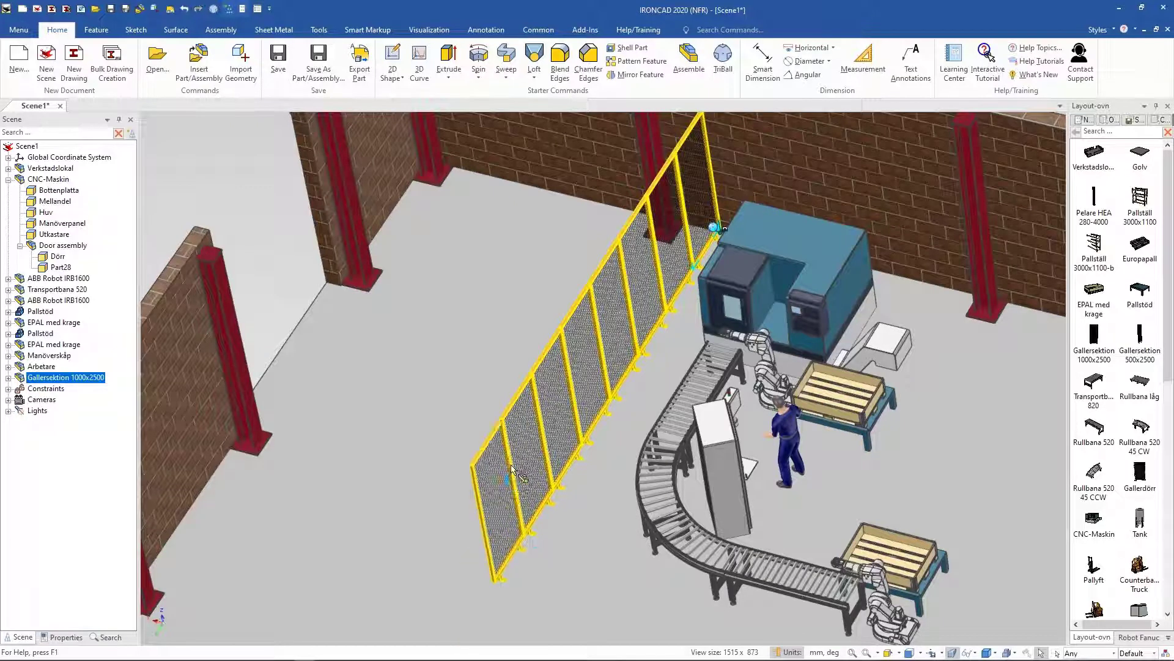
Step: Rotate the end fence panel 90 degrees with the TriBall to turn the fence corner
left_click(483, 451)
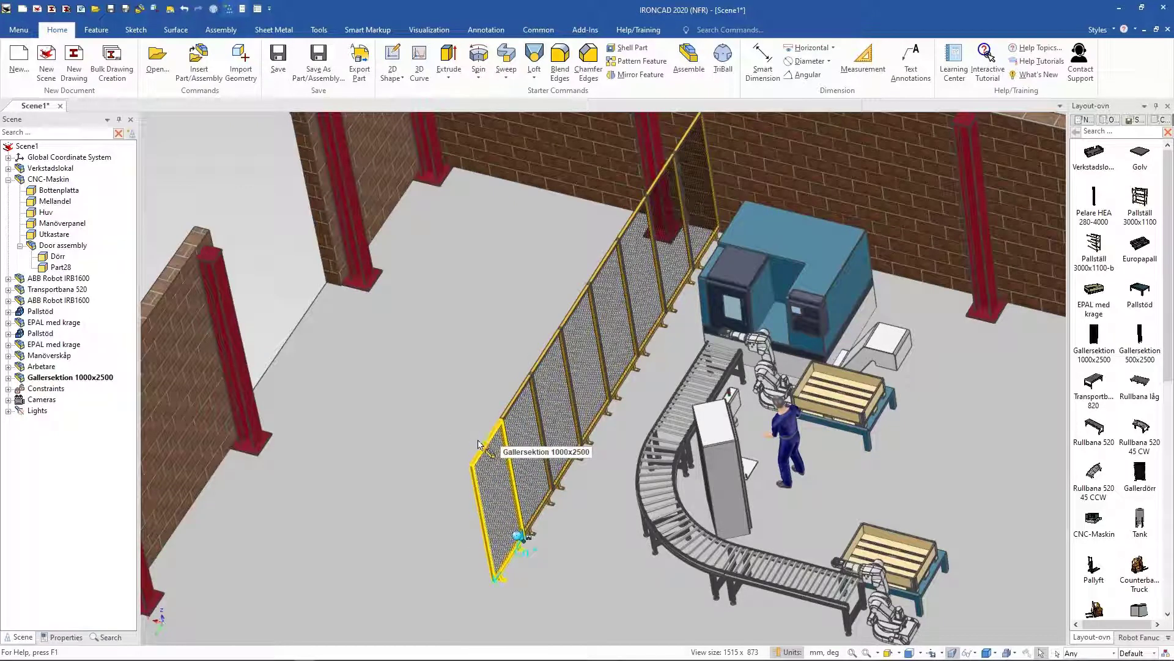
key("F10")
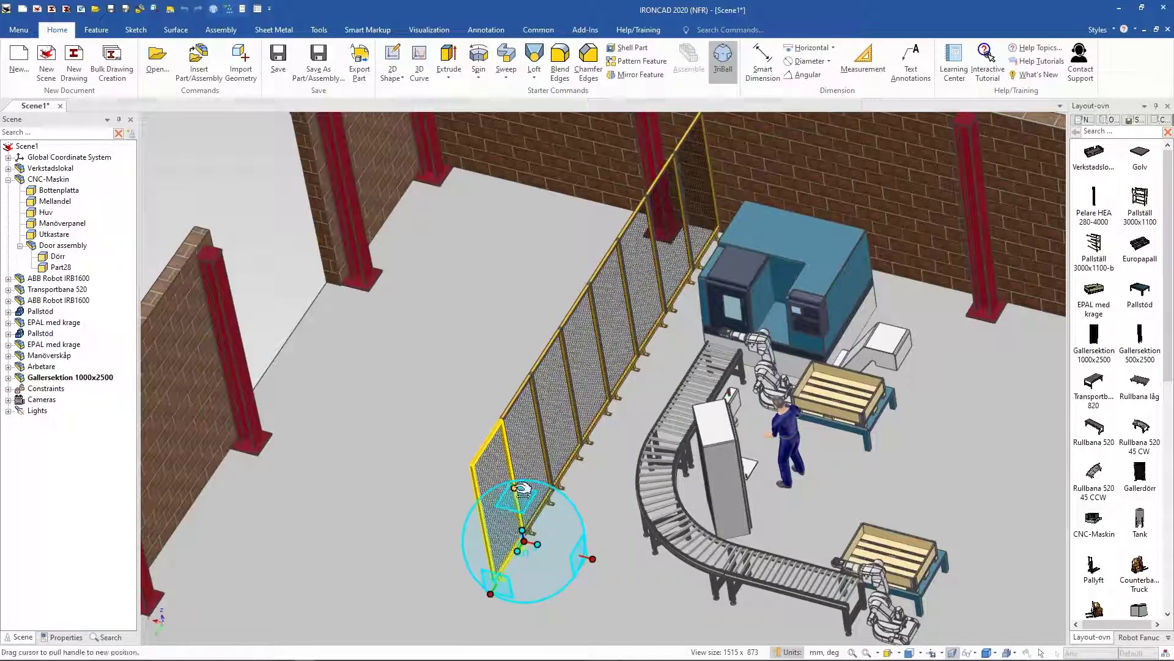
left_click_drag(502, 544, 536, 545)
type("90")
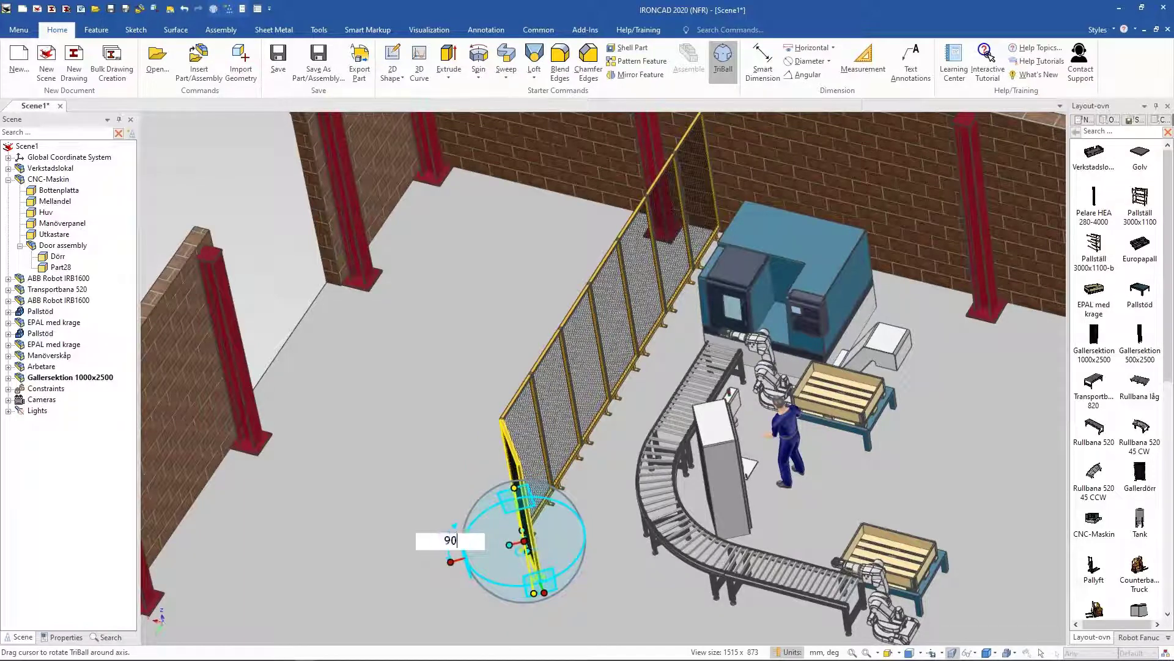
key("Return")
middle_click_drag(343, 521, 404, 492)
left_click_drag(575, 452, 558, 454)
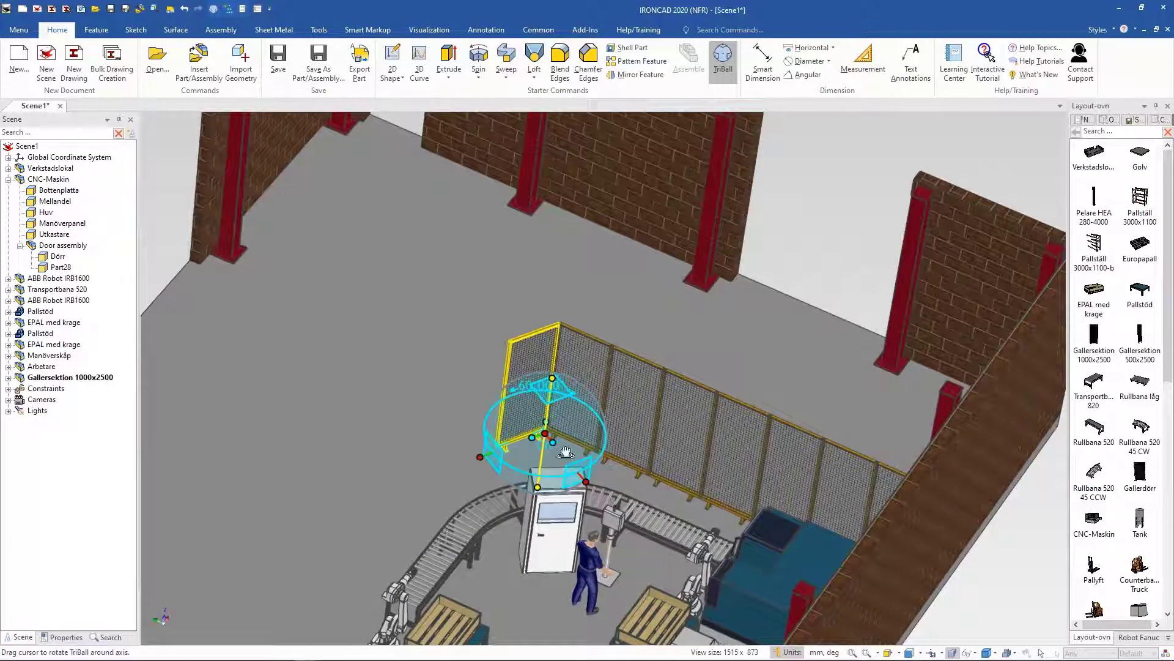
middle_click_drag(739, 430, 802, 404)
key("F10")
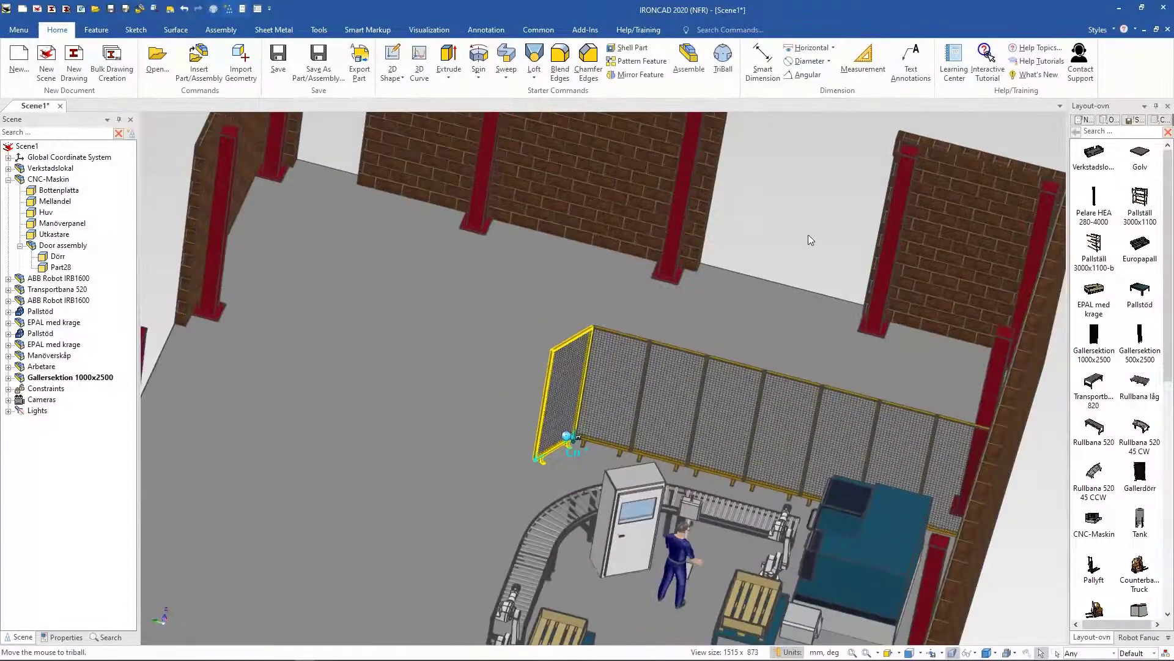
Step: Add another fence panel continuing from the turned corner panel
left_click(682, 352)
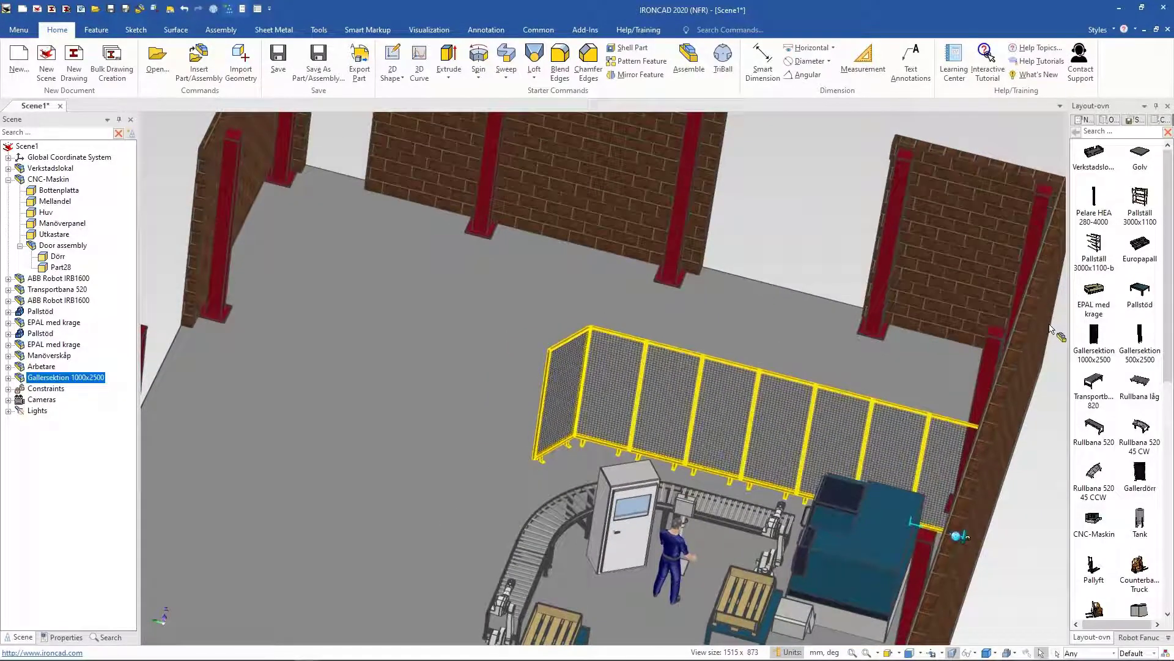
left_click_drag(527, 405, 543, 405)
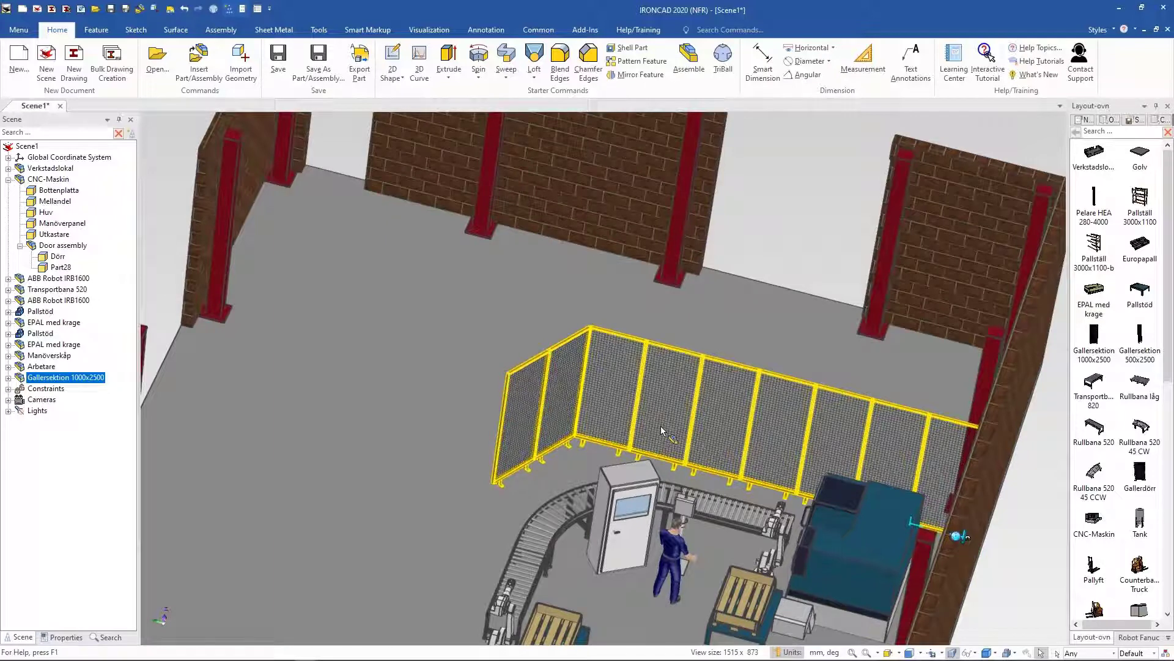
Step: Select the last corner fence panel and rotate it 30 degrees with the TriBall
left_click(526, 365)
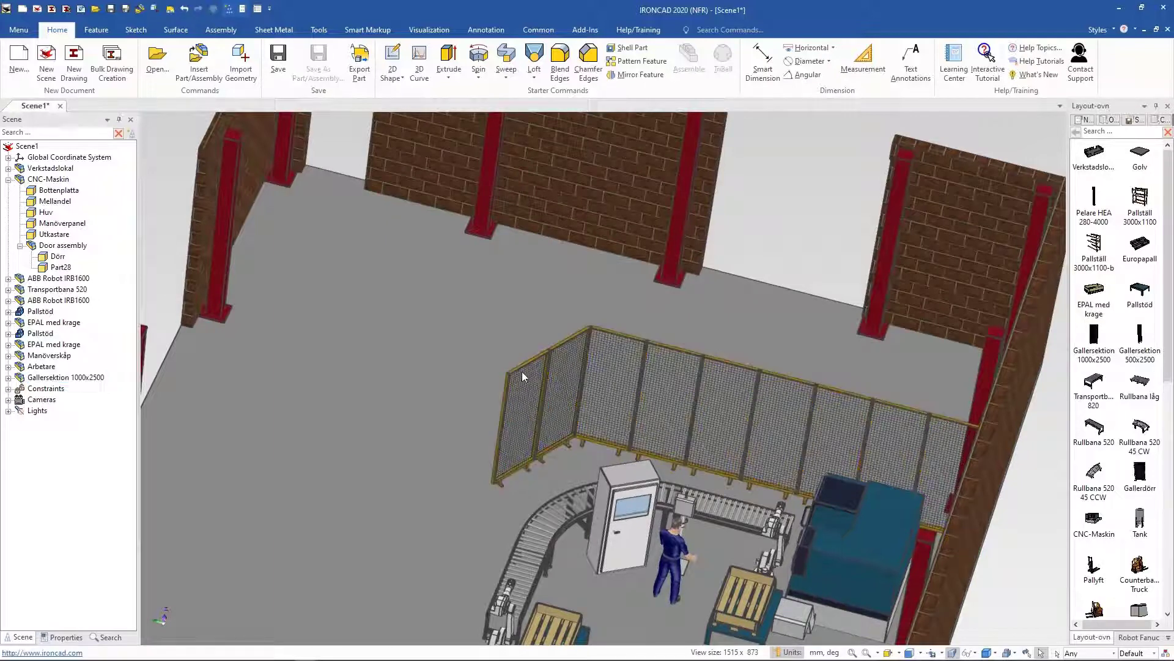
left_click(529, 361)
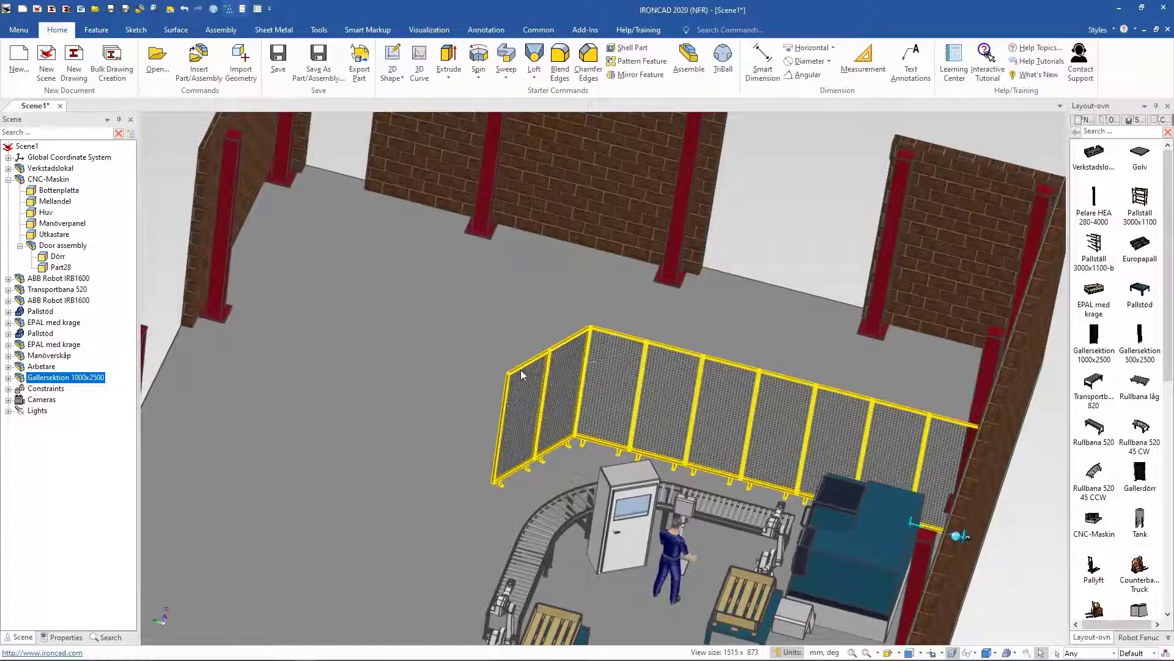
left_click(526, 382)
key("F10")
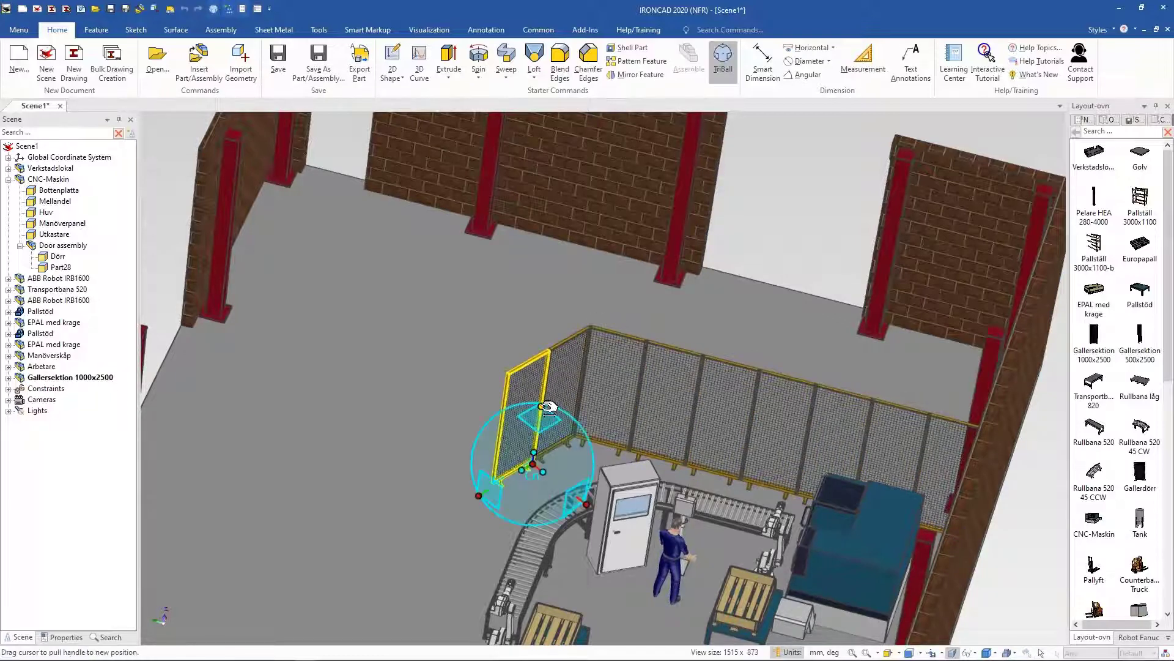
left_click(541, 406)
left_click_drag(550, 478, 568, 466)
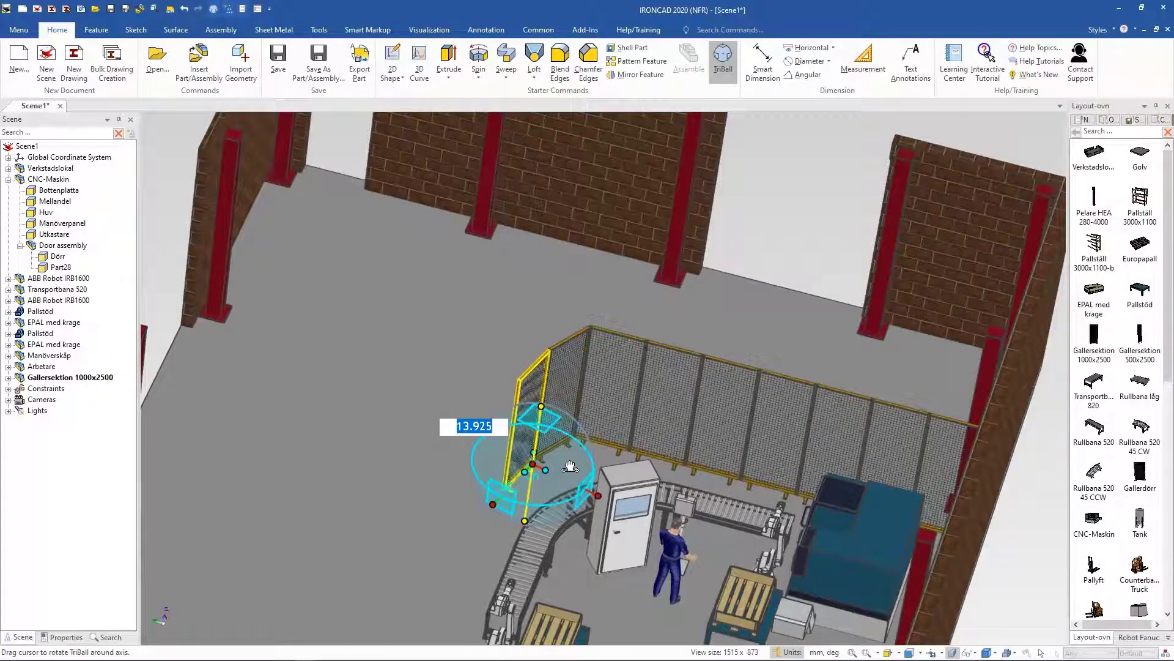
type("30")
key("Return")
middle_click_drag(542, 431, 978, 196)
key("F10")
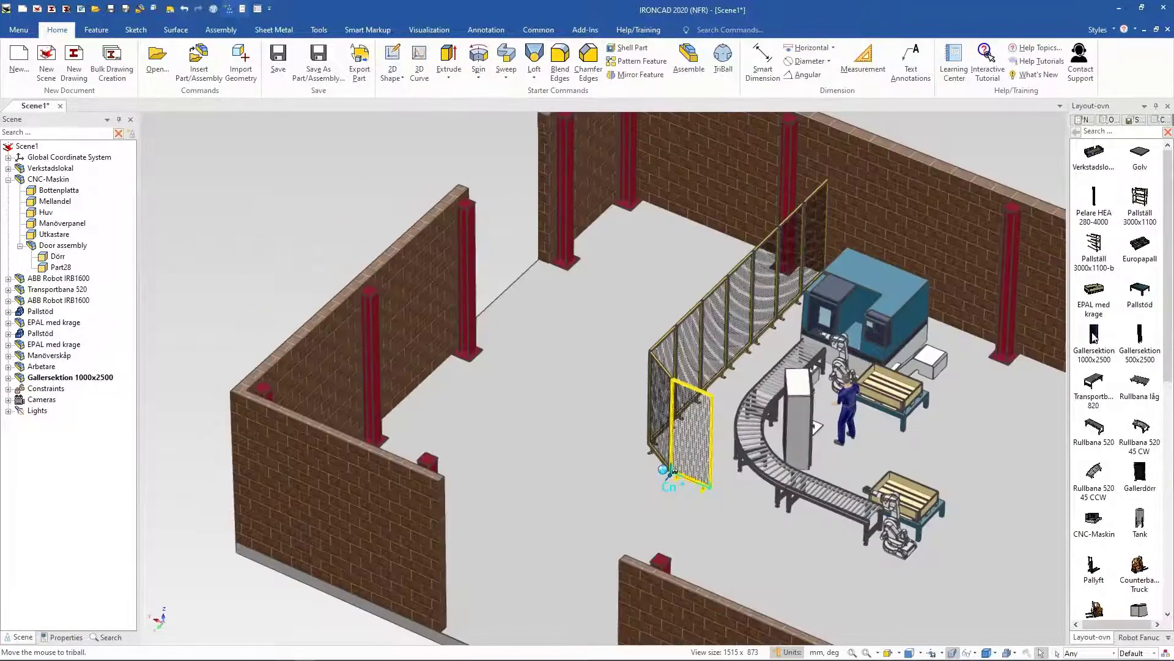
Step: Add two more Gallersektion 1000x2500 panels from the corner across the front of the cell
left_click_drag(739, 436, 740, 438)
left_click_drag(1093, 340, 753, 493)
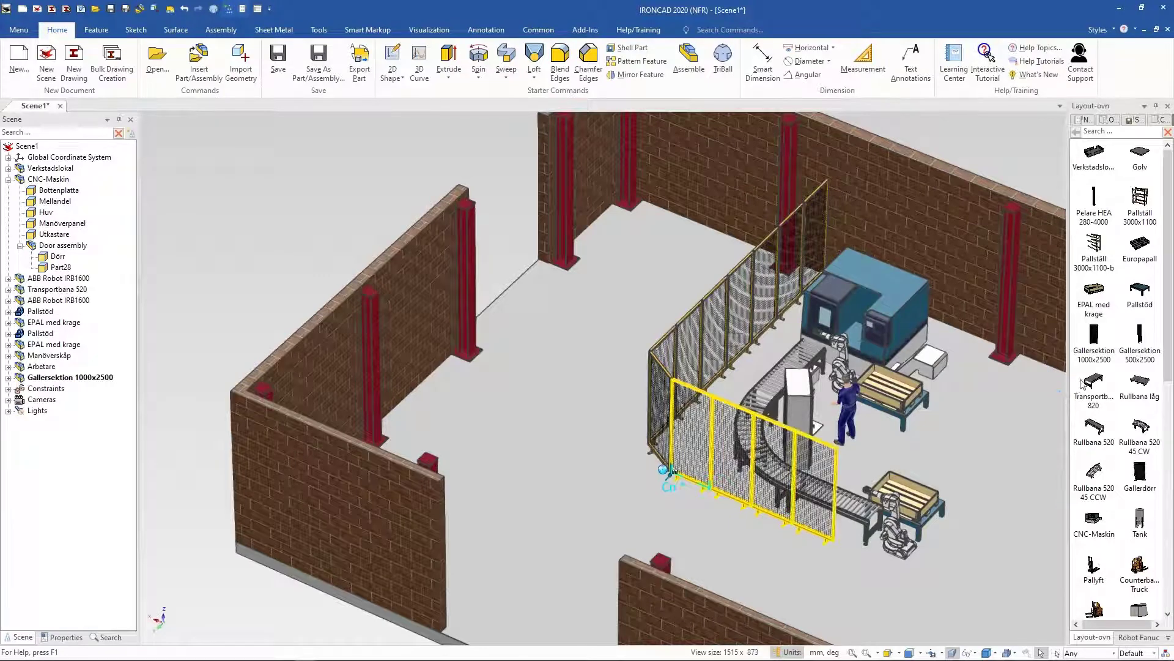
left_click_drag(1093, 357, 832, 523)
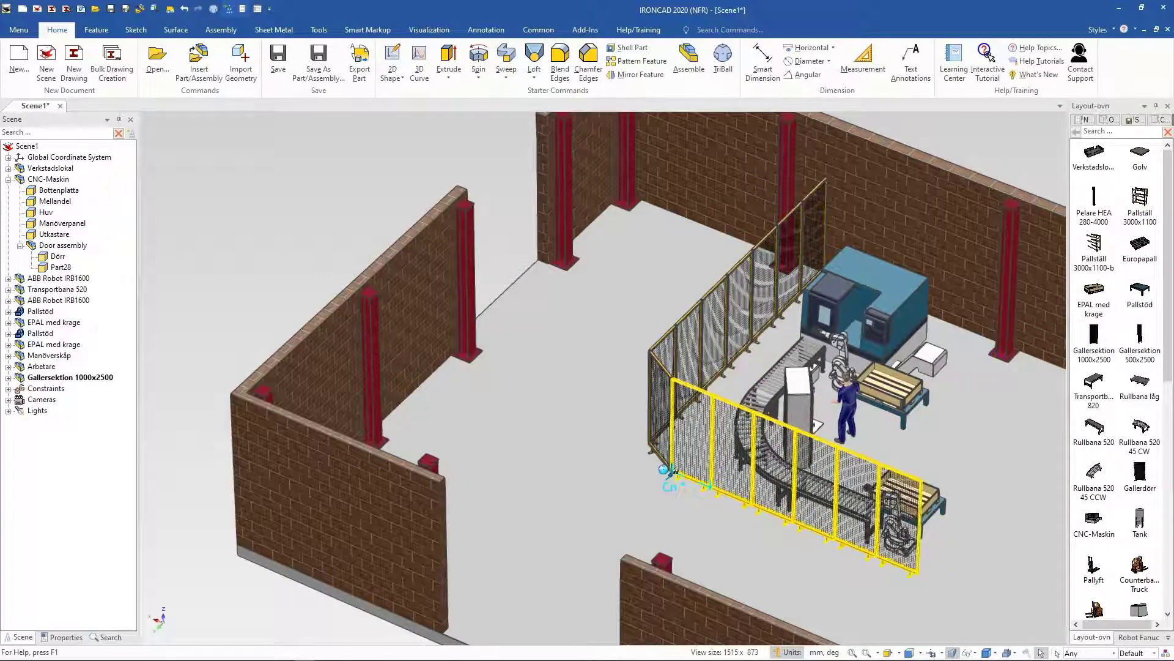
middle_click_drag(918, 286, 907, 284)
Step: Insert a Counterbalance Truck from the catalog onto the workshop floor beside the fenced cell
left_click(952, 153)
middle_click_drag(951, 153, 484, 421)
scroll(1120, 569, "down", 1)
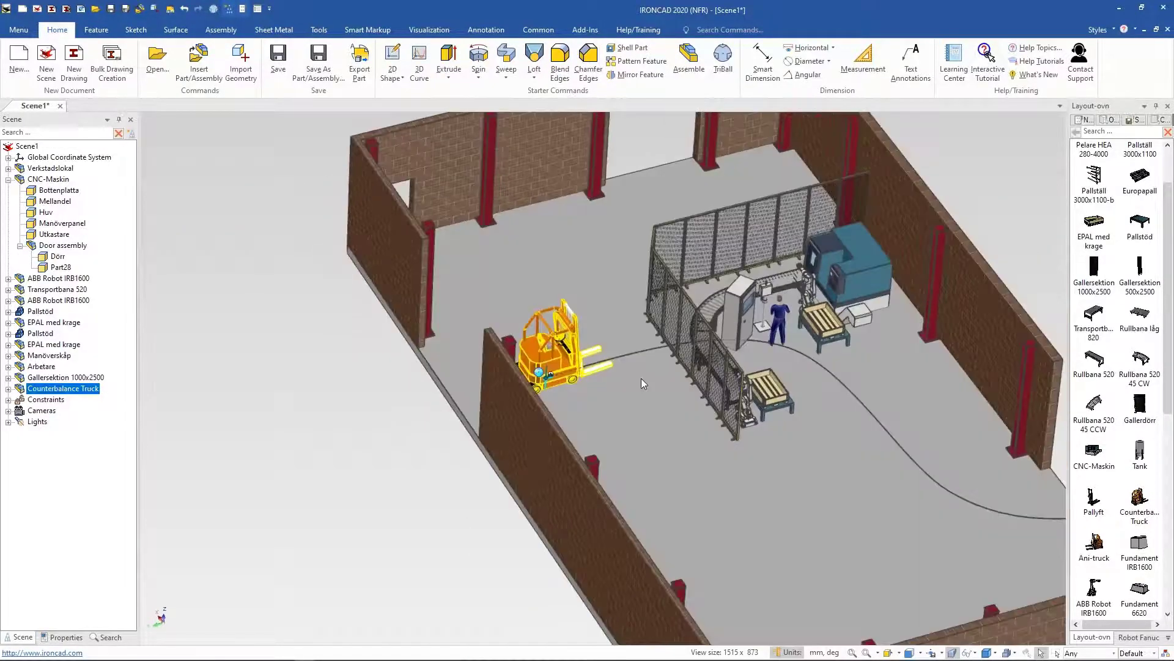
Step: Try to move the truck with the TriBall and undo the move
key("F10")
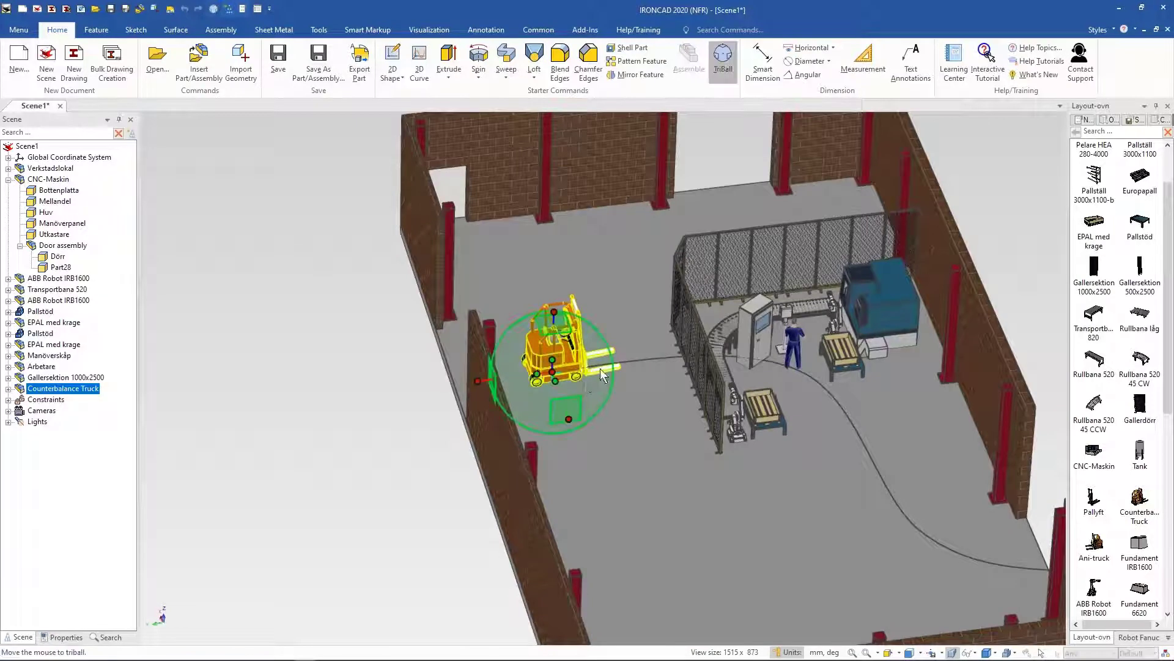
left_click_drag(589, 333, 853, 531)
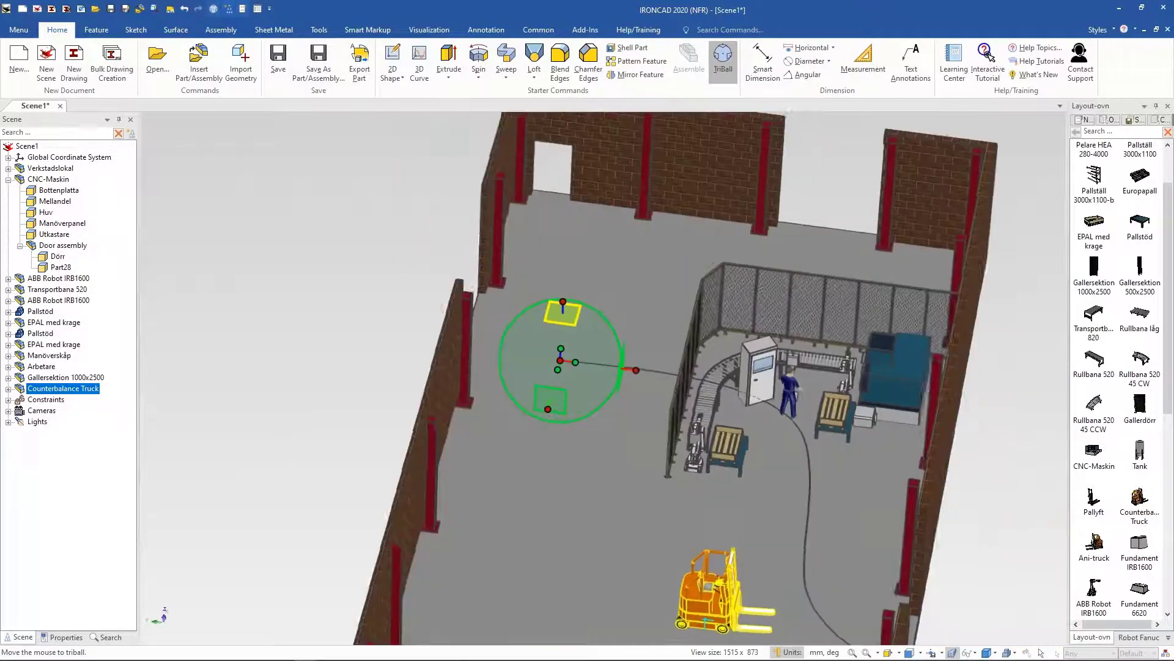
left_click(184, 10)
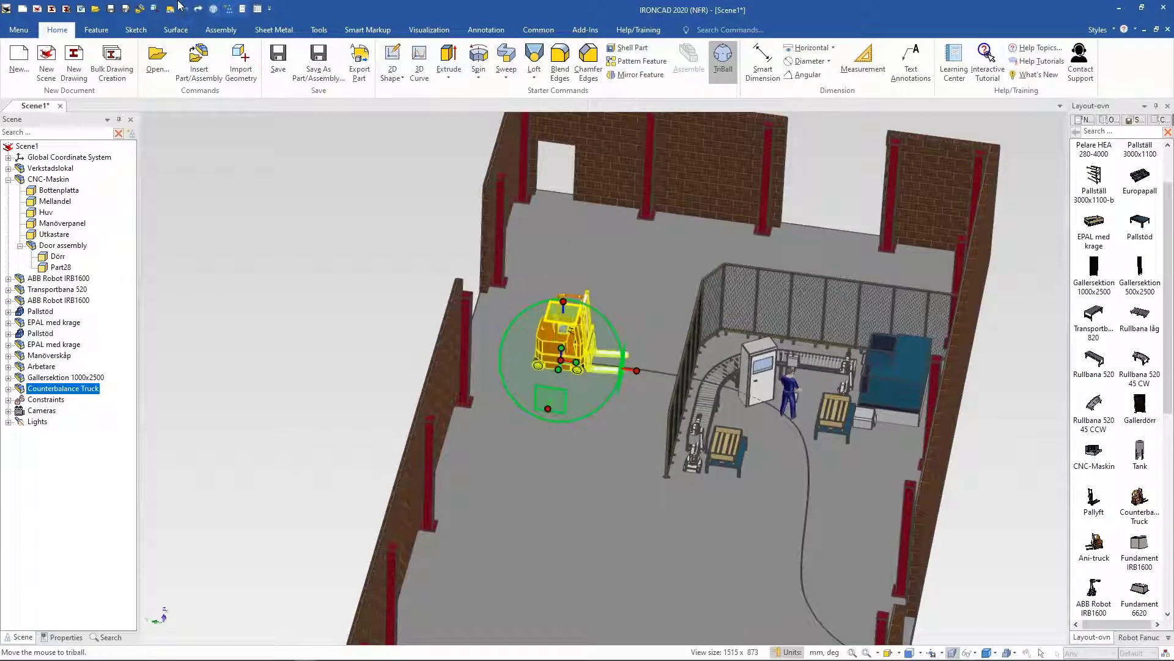
Step: Delete the Counterbalance Truck from the scene
key("F10")
middle_click_drag(479, 326, 265, 284)
key("Delete")
middle_click_drag(409, 325, 908, 298)
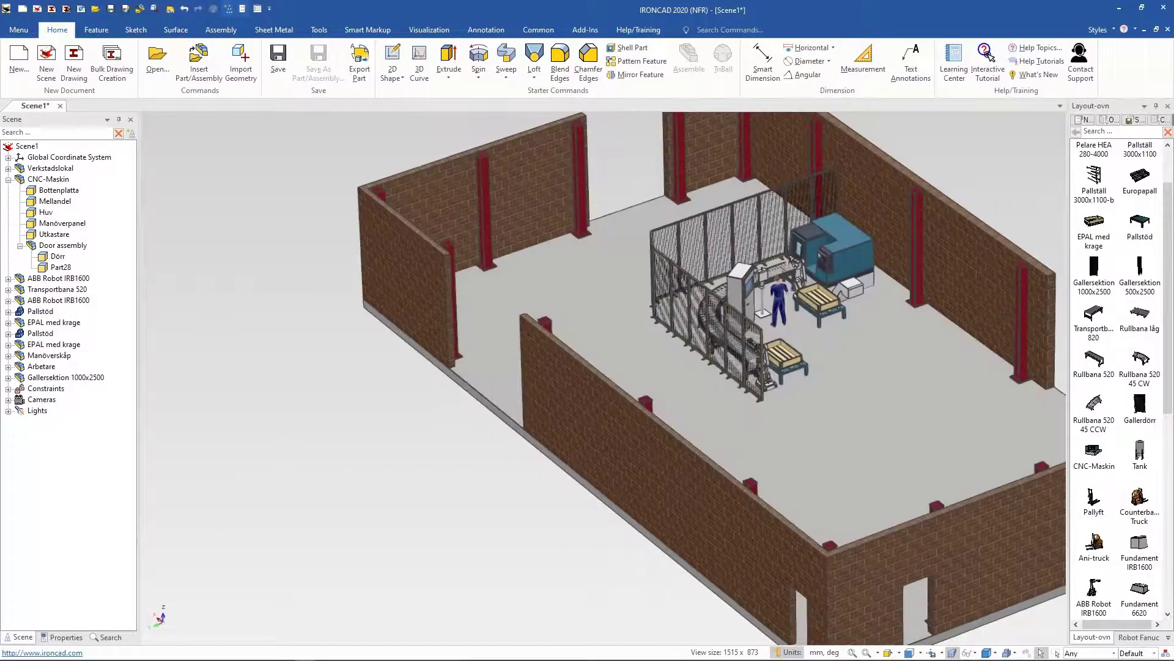
Step: Collapse the CNC-Maskin assembly in the scene tree
left_click(9, 180)
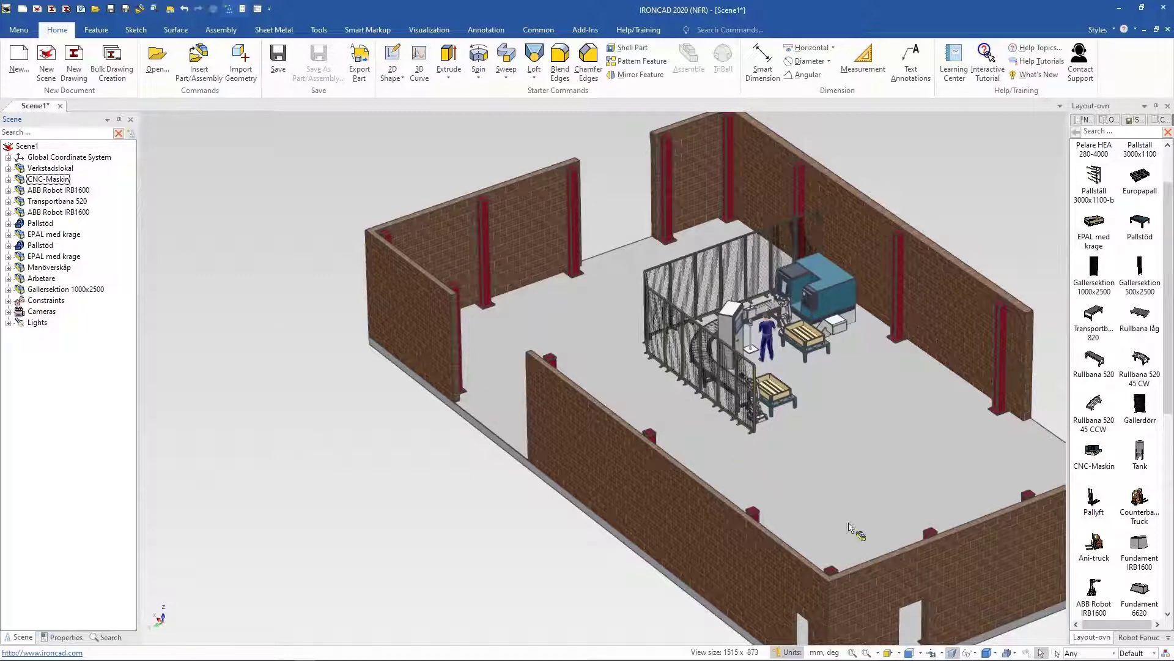
Step: Switch the catalog browser to the IronCADUSA catalog
left_click(1168, 639)
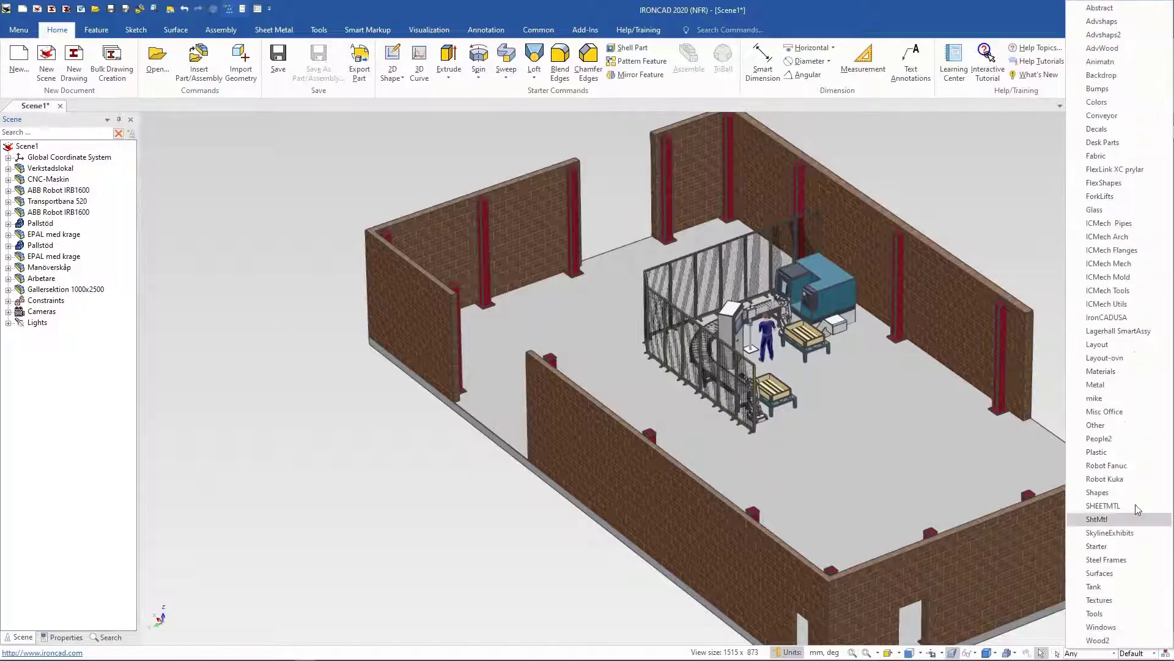
left_click(1129, 318)
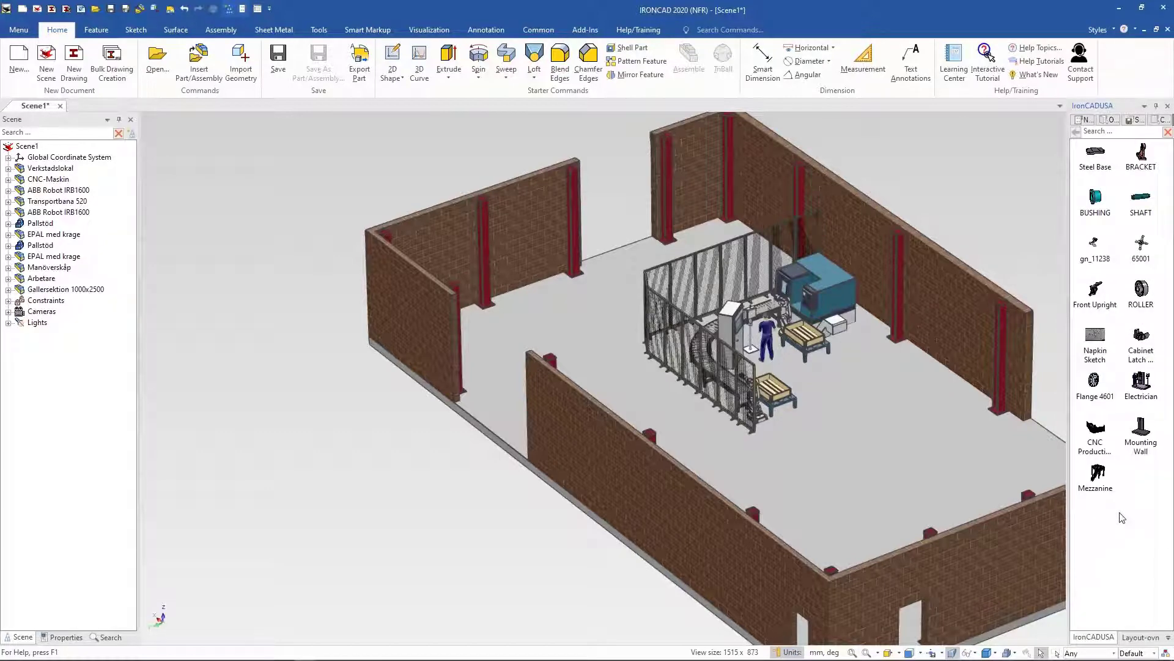
Step: Group all components from CNC-Maskin through Gallersektion 1000x2500 into a new assembly
left_click(48, 179)
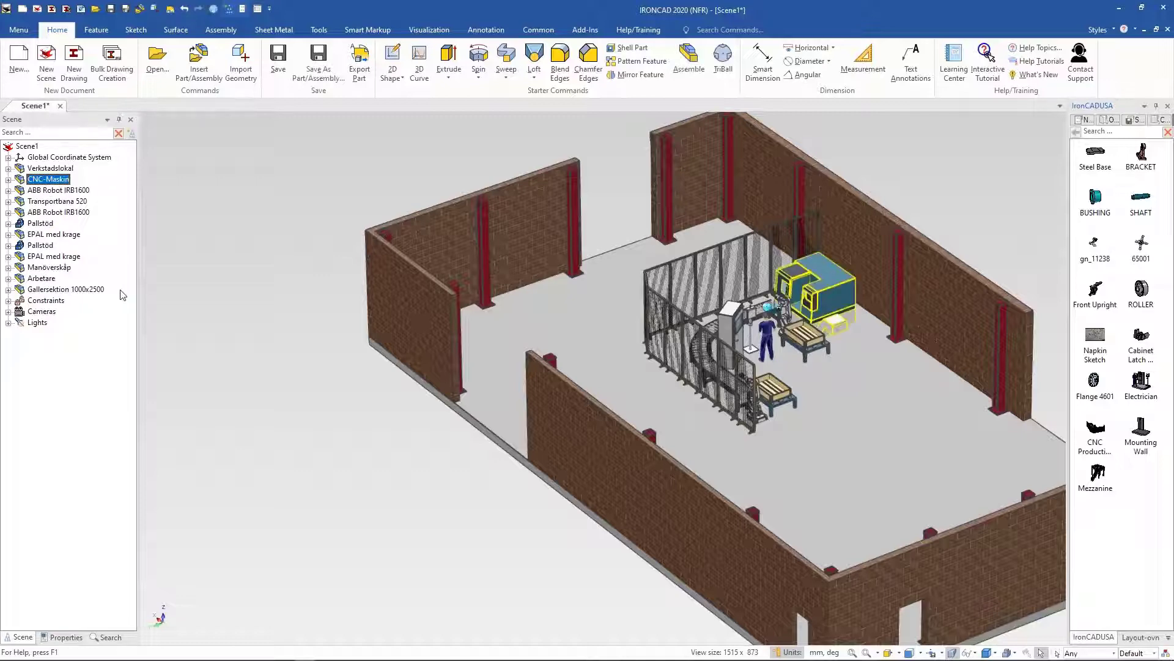
left_click(88, 289, "shift")
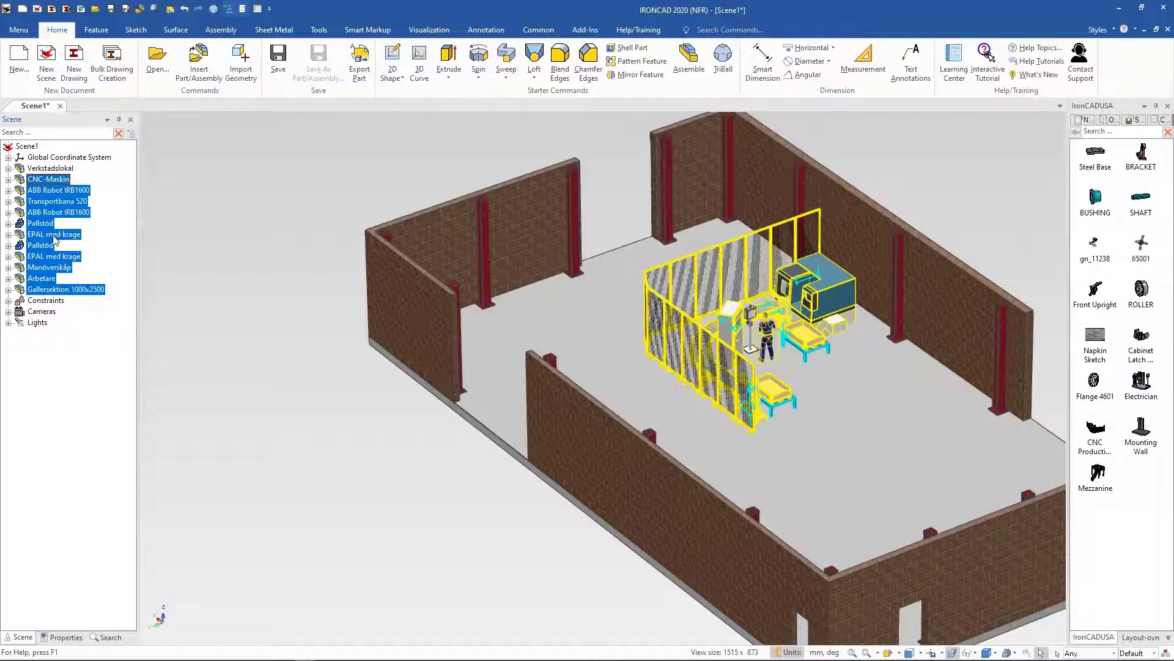
right_click(54, 240)
left_click(104, 351)
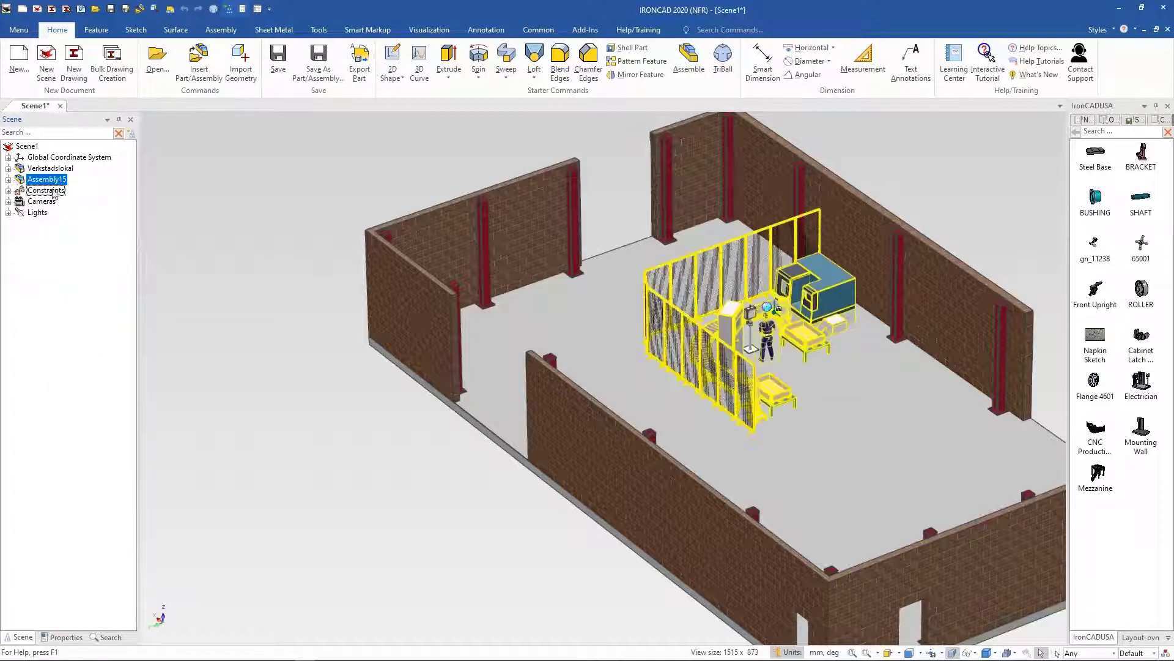
Step: Rename the new assembly as Machining Cell
left_click(48, 182)
type("Machining Cell")
key("Return")
left_click(62, 176)
left_click(90, 173)
left_click(76, 178)
double_click(72, 179)
left_click(80, 178)
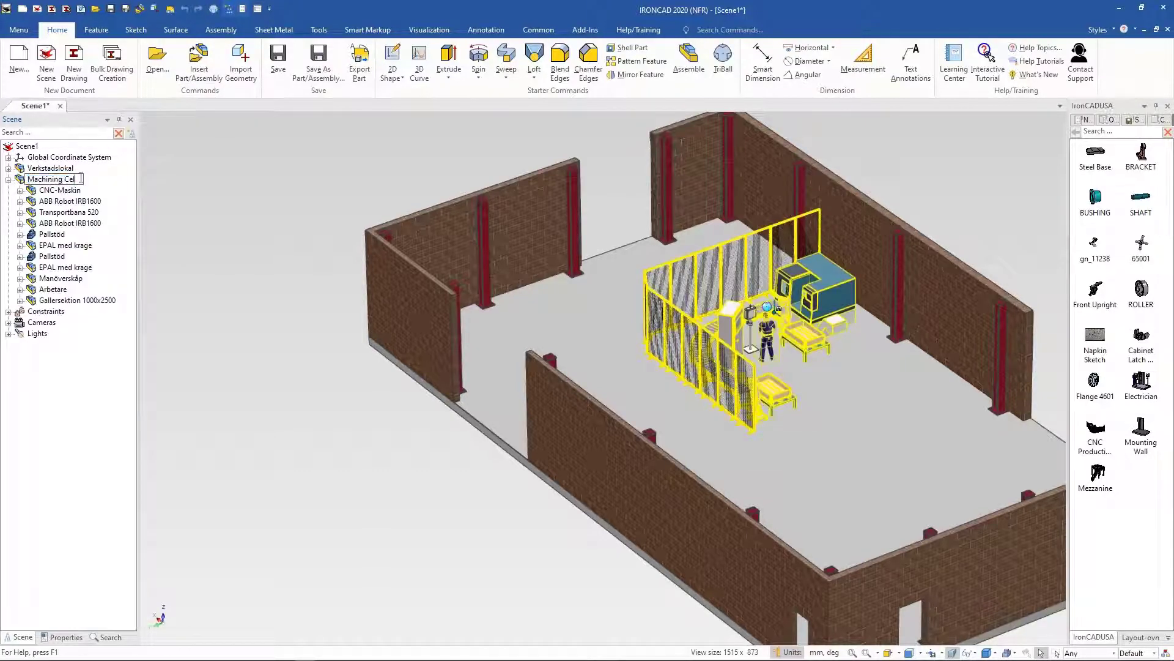
Step: Collapse the Machining Cell assembly in the scene tree
left_click(77, 201)
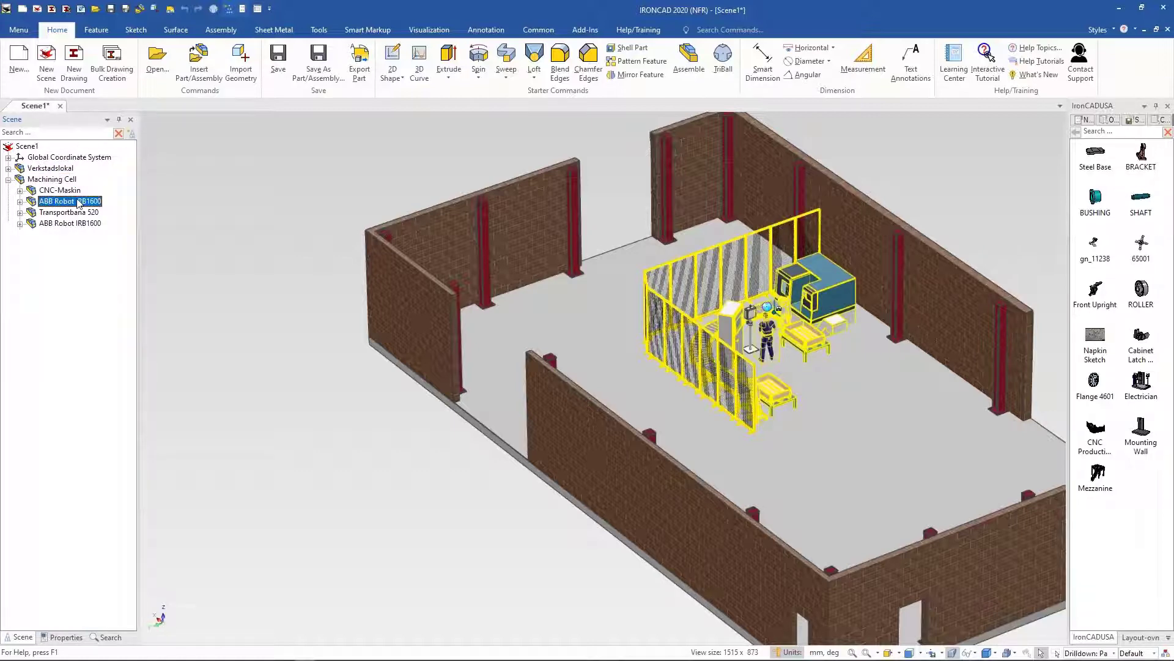
left_click(387, 230)
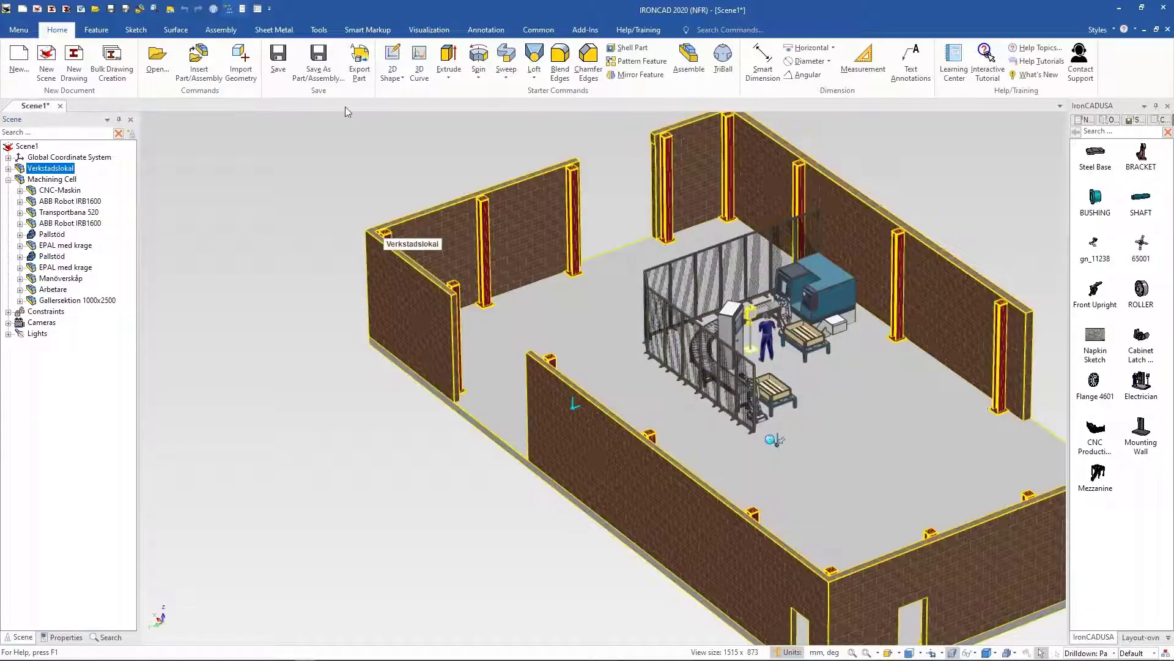
left_click(326, 119)
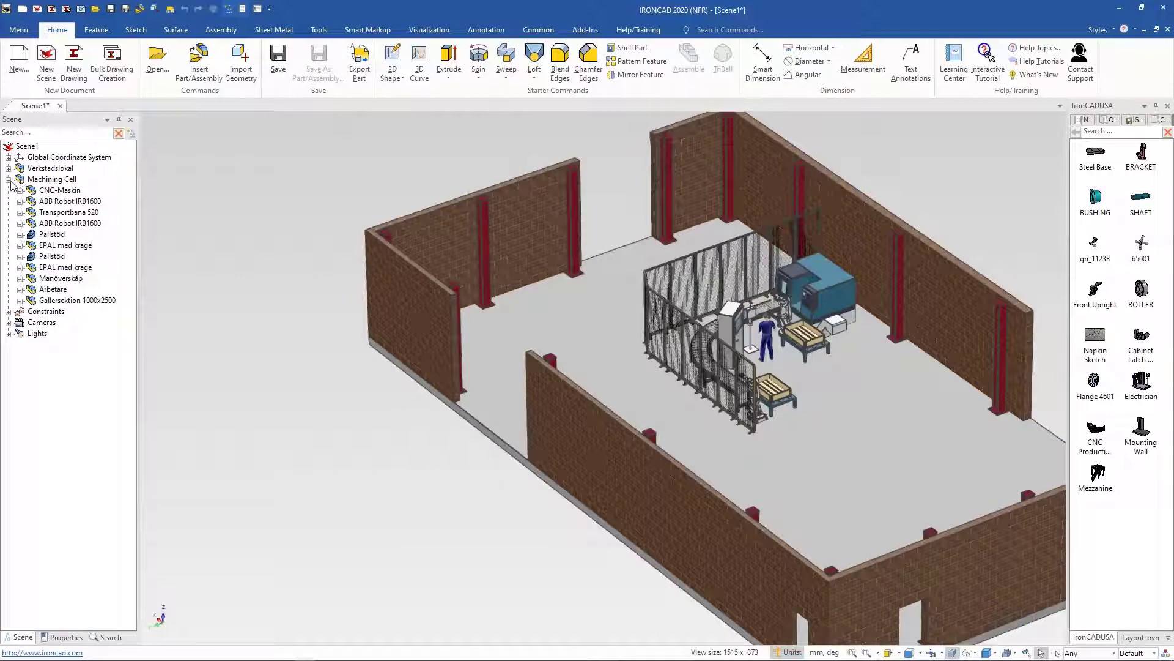
left_click(8, 179)
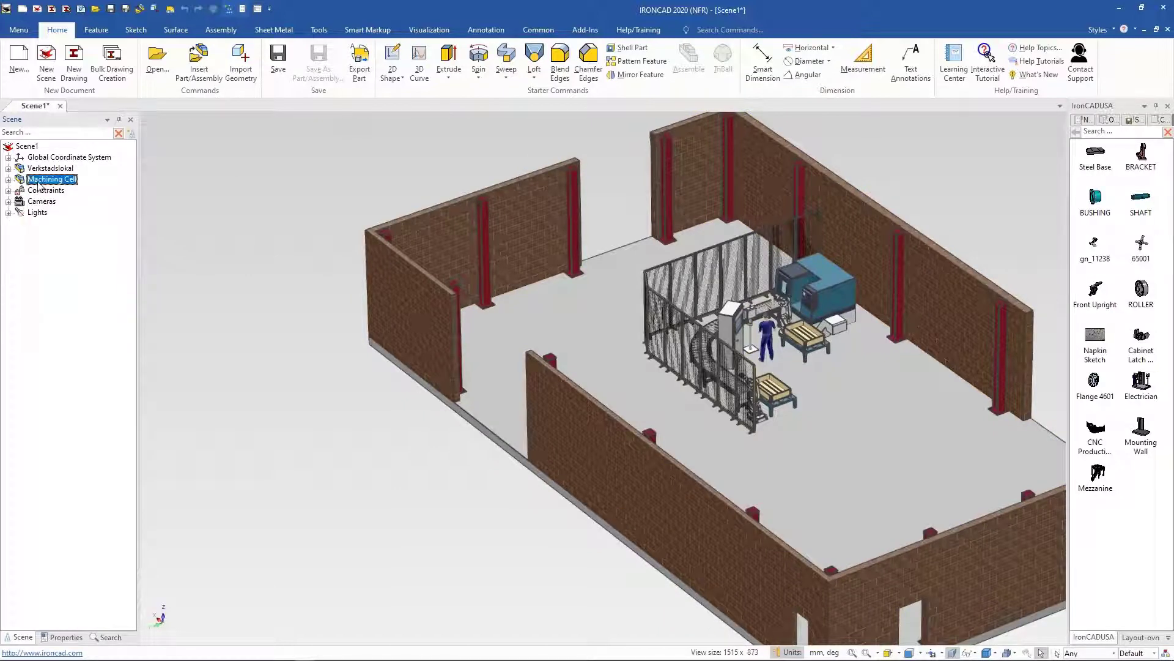
Step: Add the Machining Cell assembly to the IronCADUSA catalog
left_click(38, 181)
mouse_move(1142, 483)
left_mouse_down()
mouse_move(872, 491)
mouse_move(1153, 450)
mouse_move(1147, 476)
left_mouse_up()
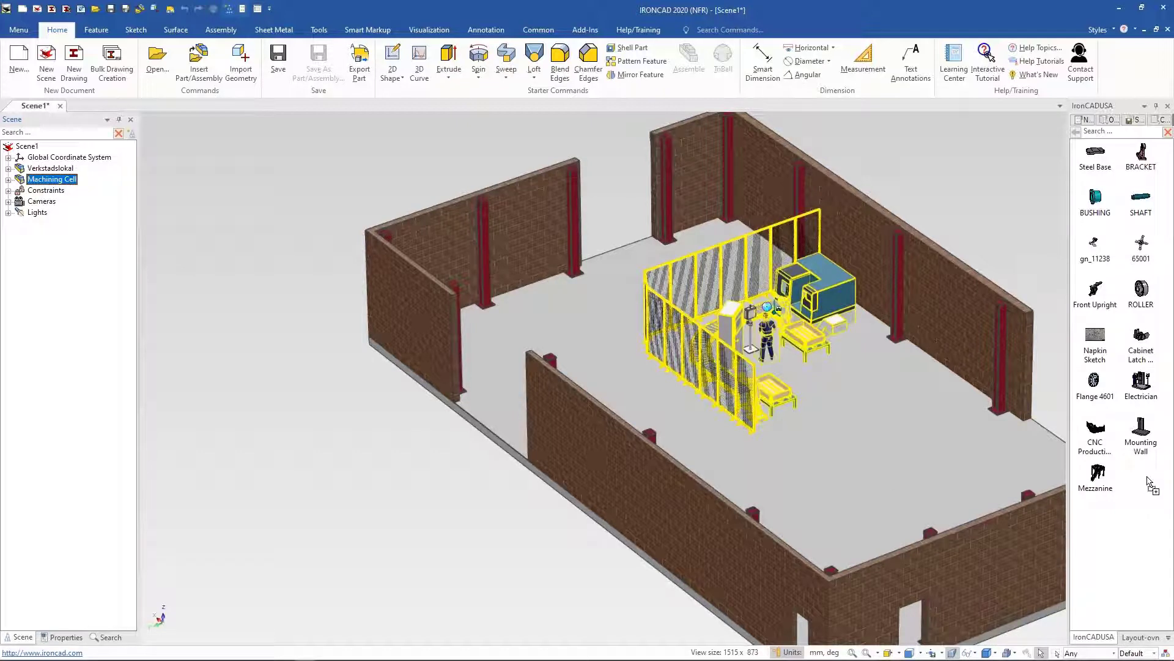
left_click_drag(1148, 481, 577, 363)
scroll(578, 364, "down", 1)
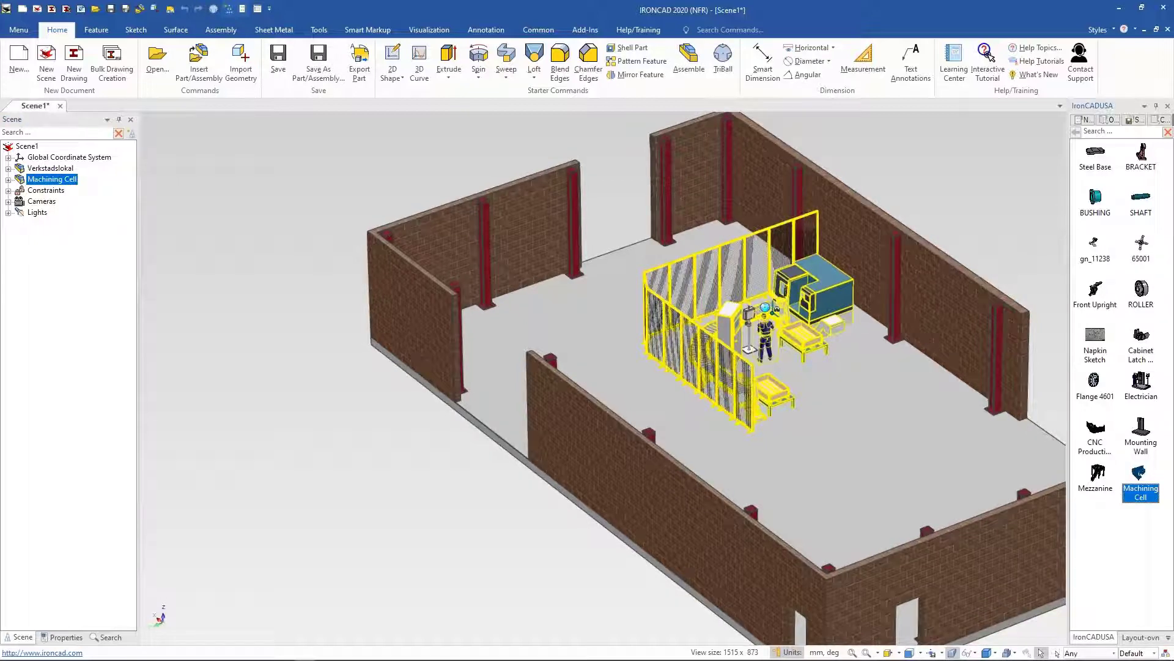
left_click(257, 429)
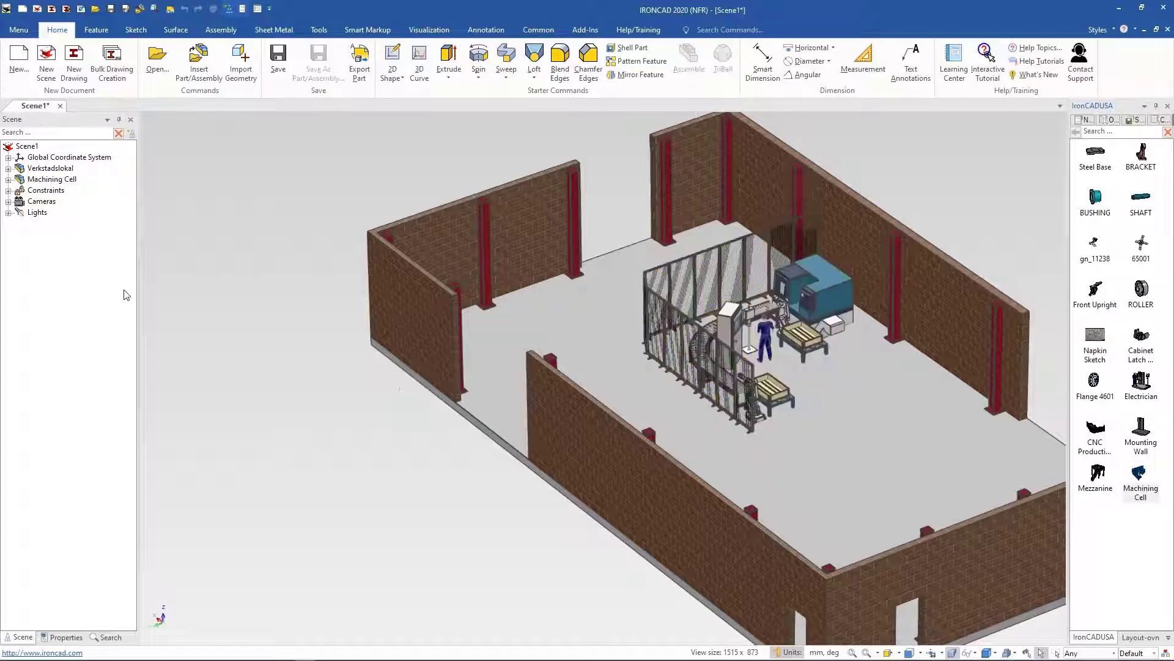
Step: Delete the Machining Cell assembly and the leftover stand from the scene
left_click(52, 180)
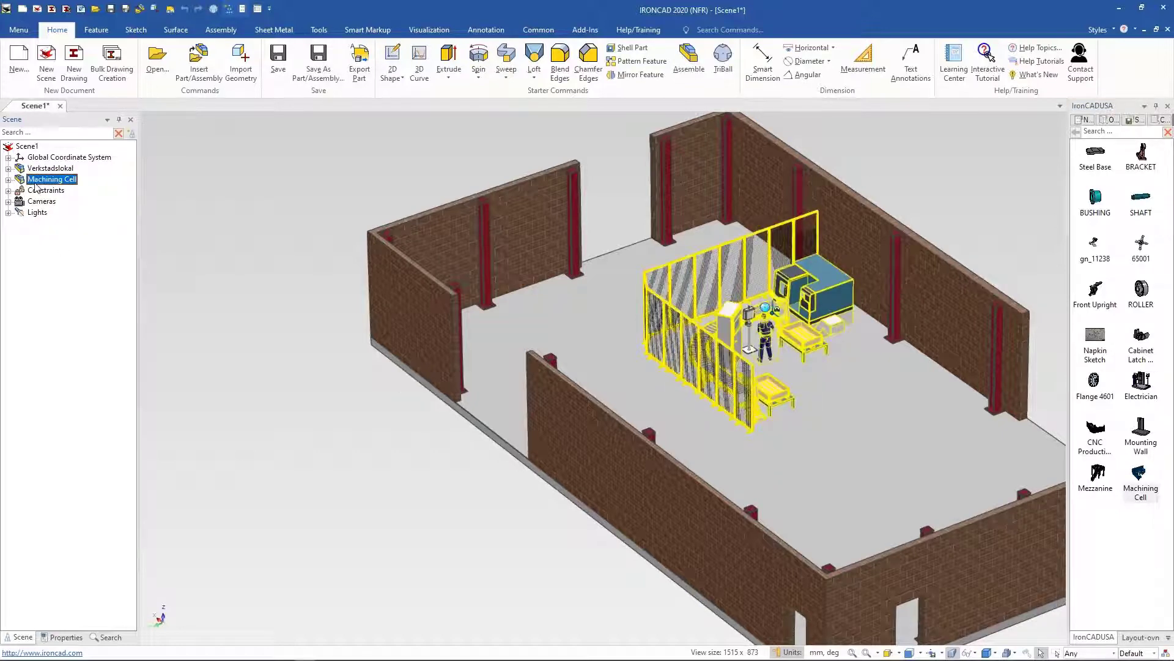
key("Delete")
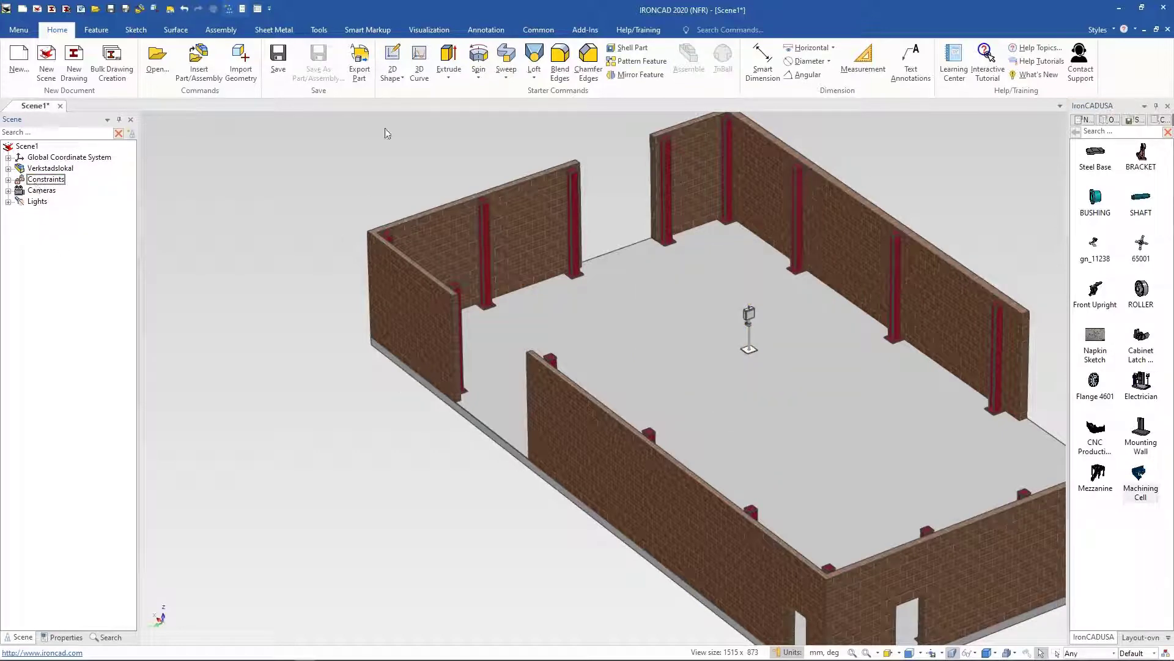
left_click(774, 327)
left_click(753, 321)
key("Delete")
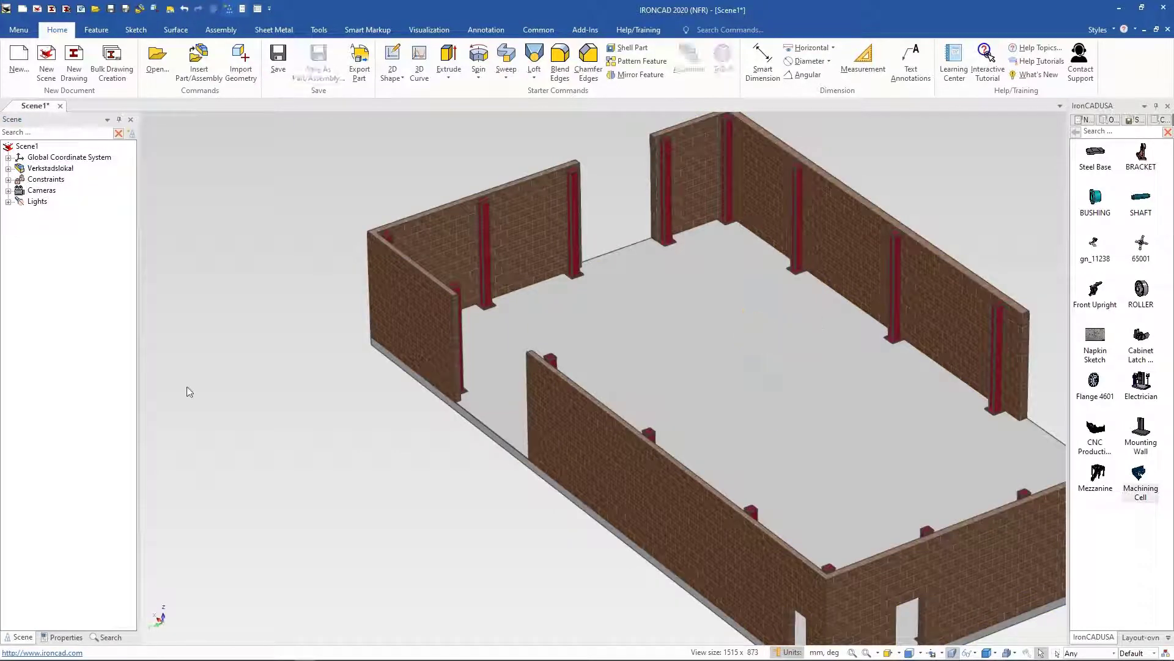
Step: Drag the Machining Cell from the catalog onto the workshop floor and enter Large Assembly Mode
middle_click_drag(479, 359, 455, 352)
left_click_drag(1148, 485, 657, 457)
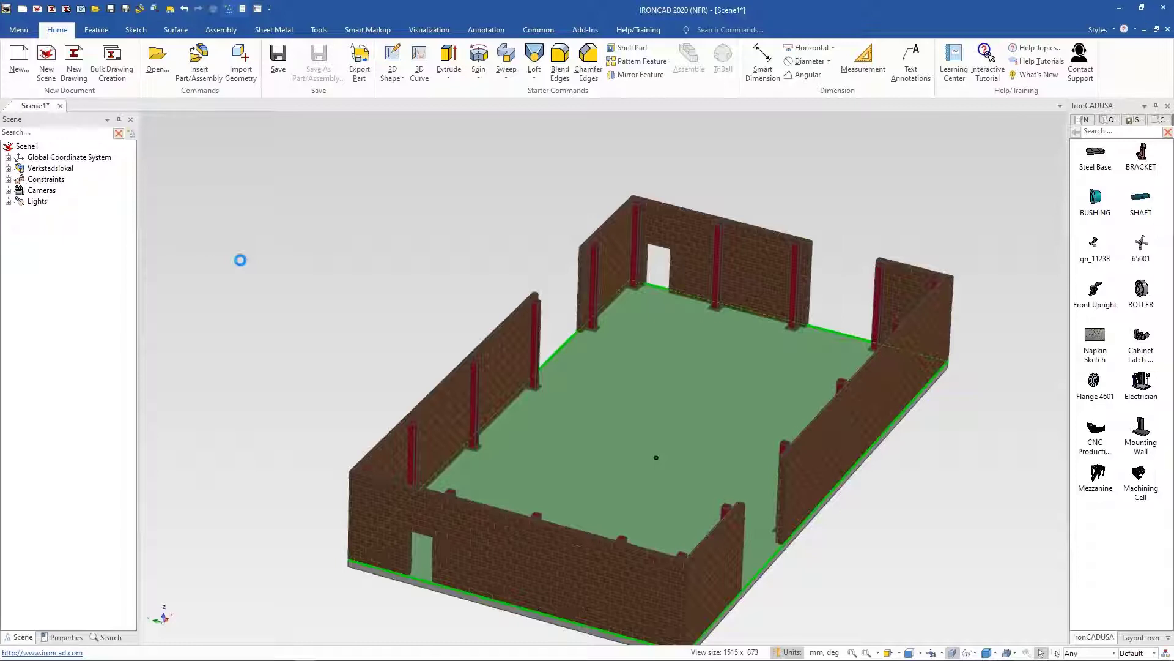
mouse_move(269, 652)
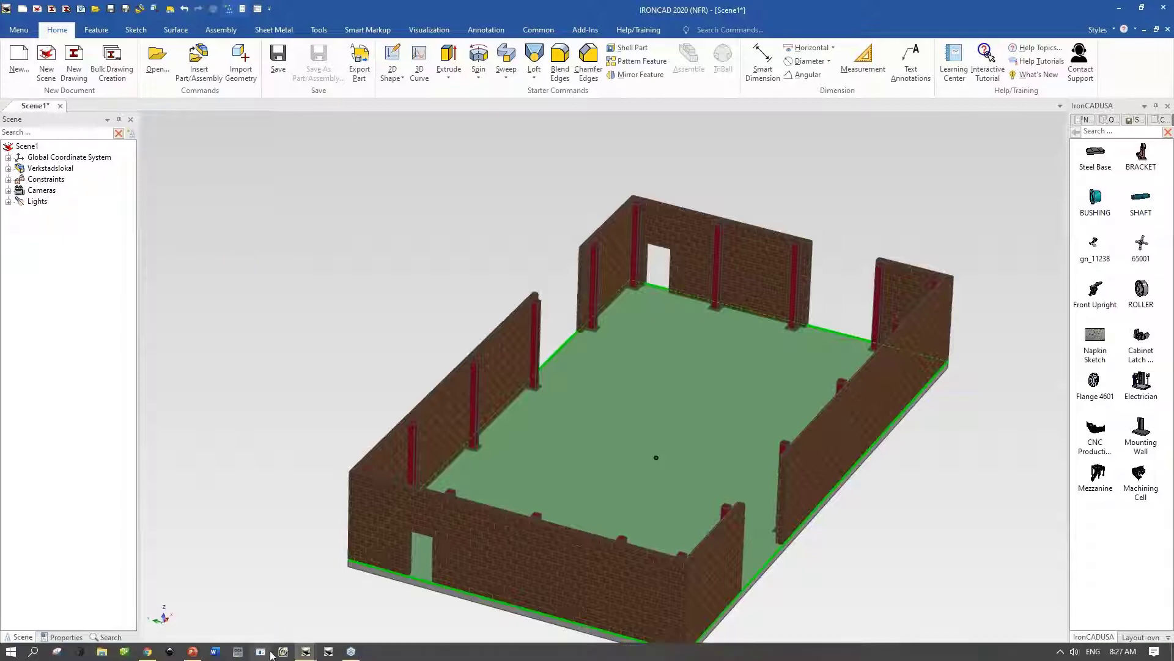
left_click(193, 652)
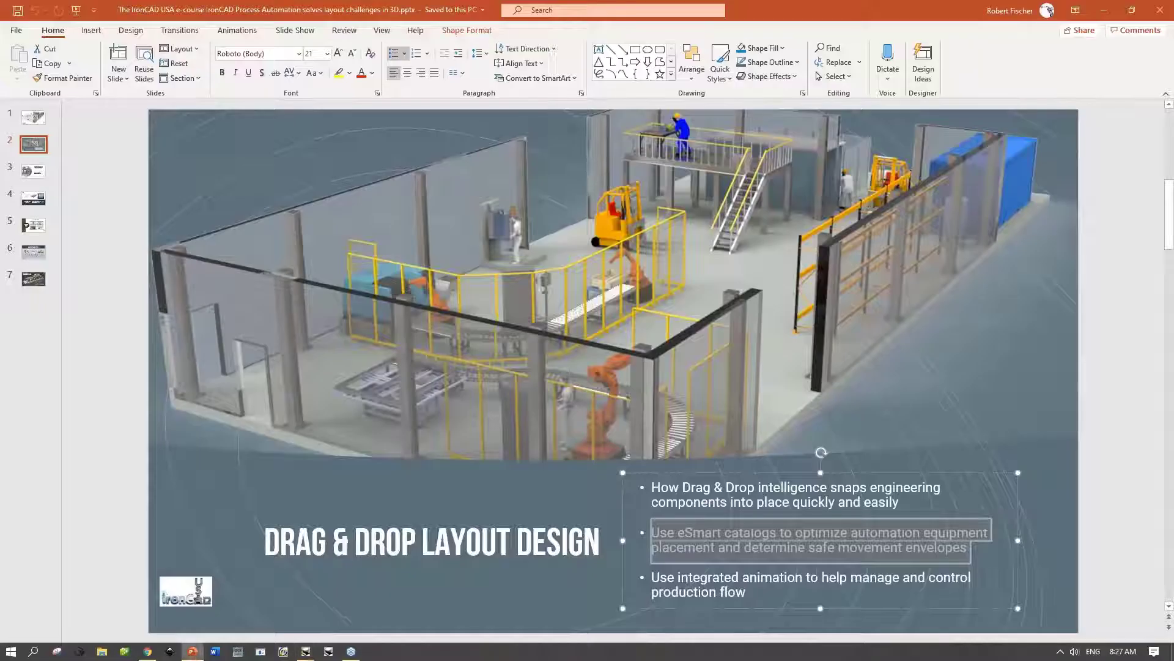
left_click(763, 550)
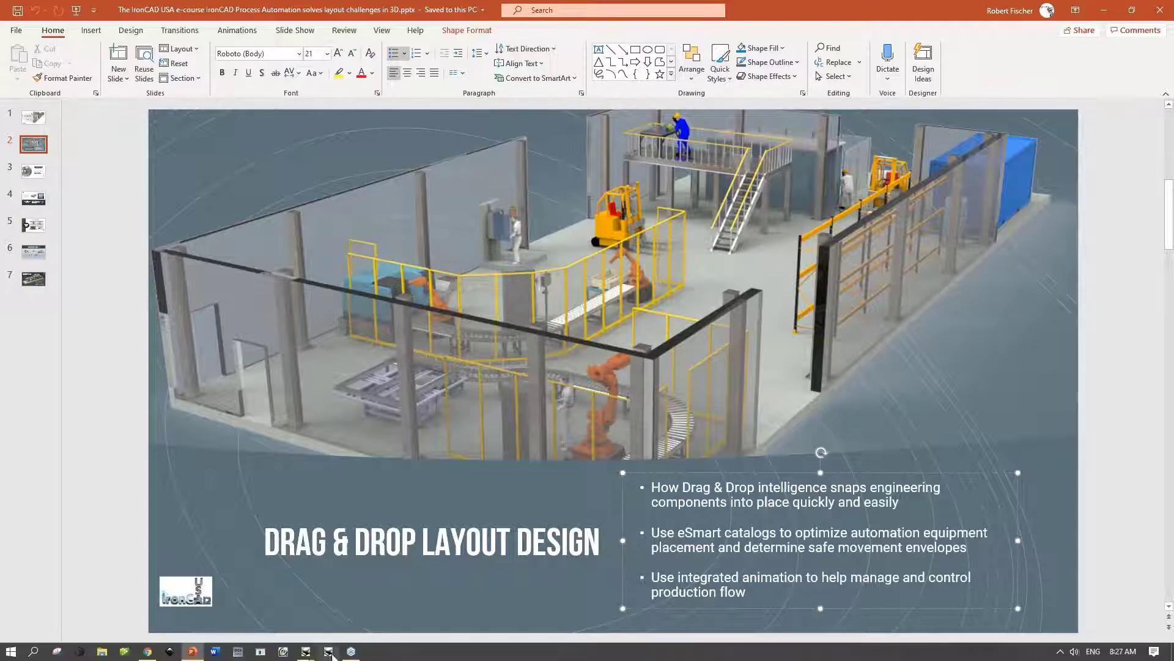
mouse_move(305, 654)
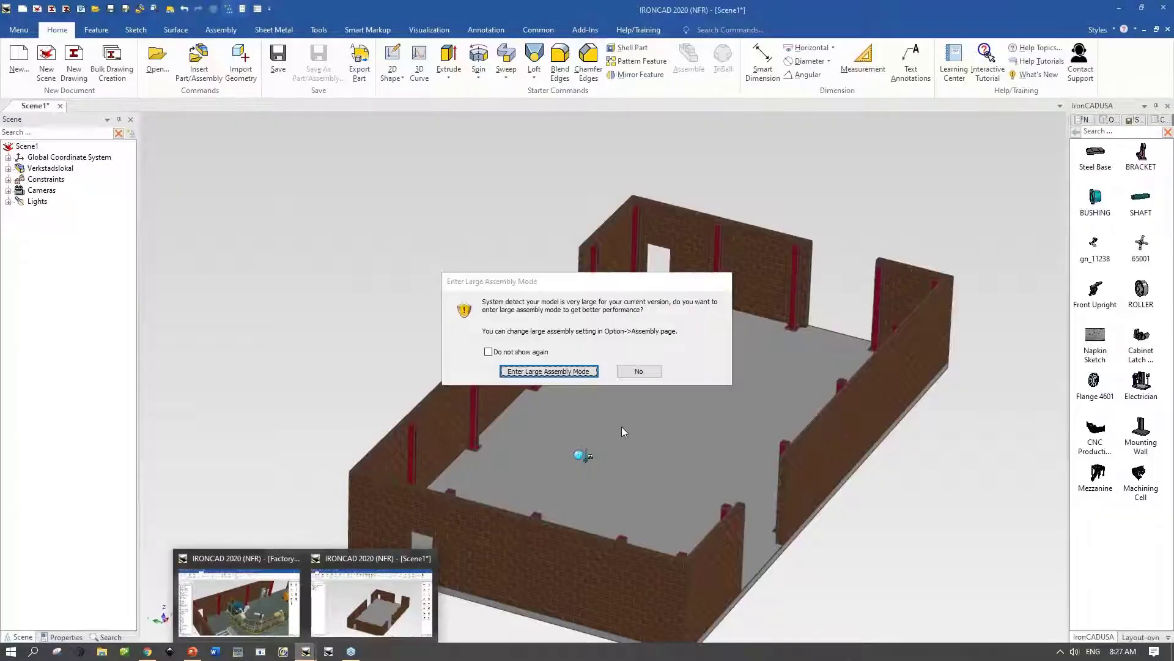
left_click(371, 602)
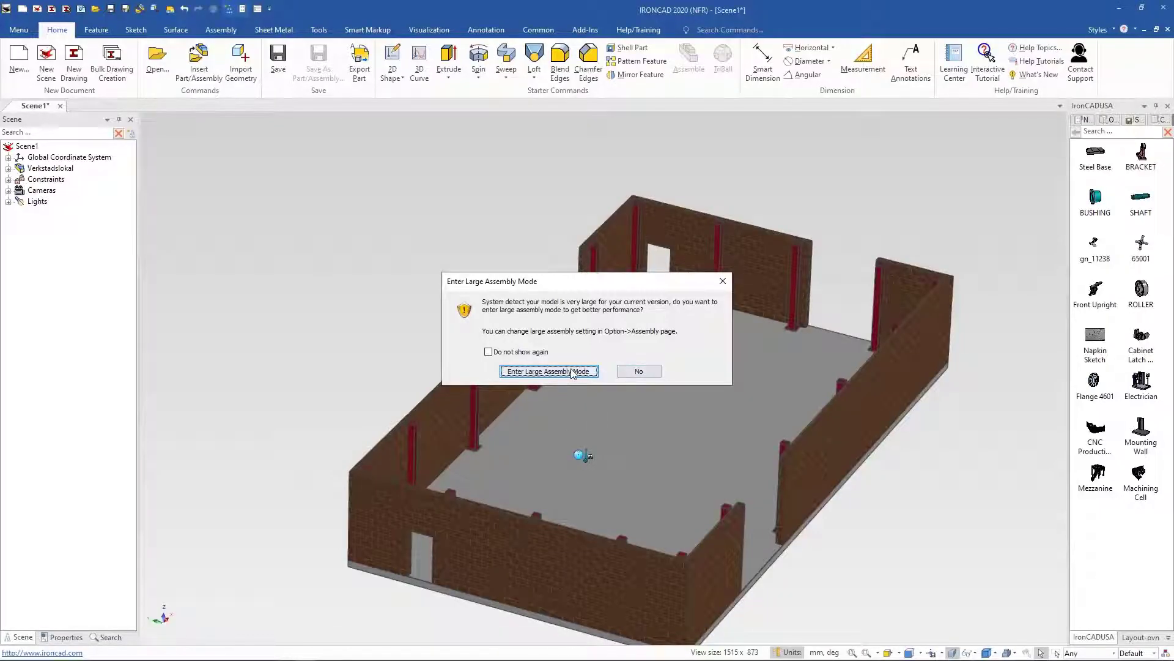
left_click(570, 371)
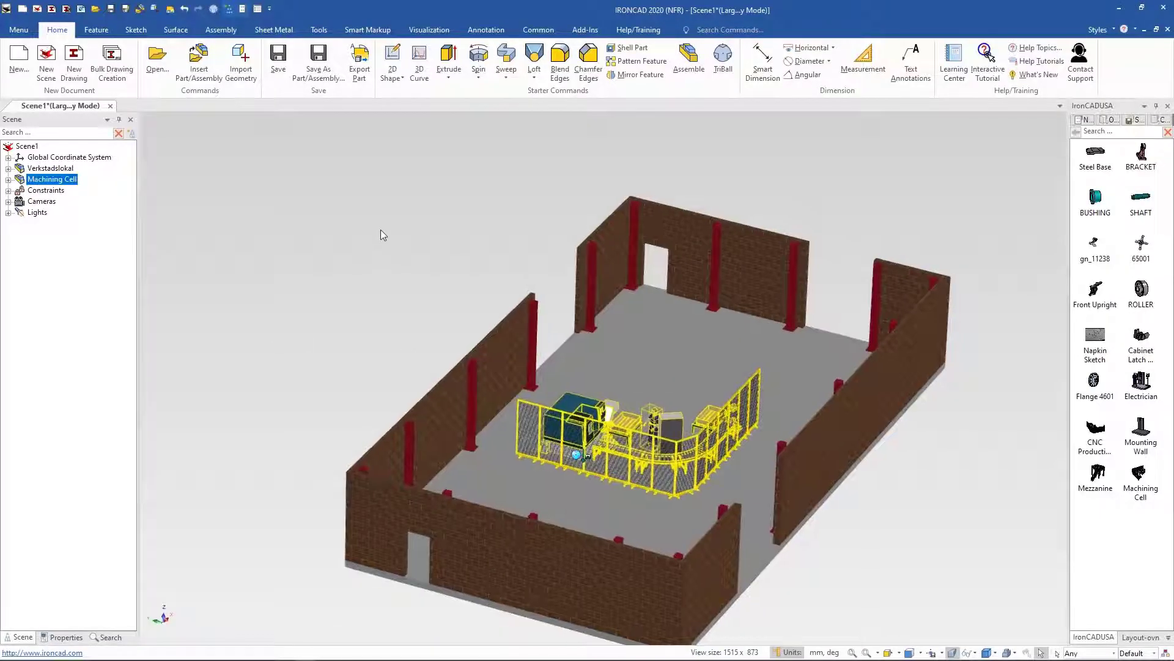
Step: Rotate the Machining Cell 90° with the TriBall and position it near the back wall
key("F10")
middle_click_drag(362, 182, 287, 175)
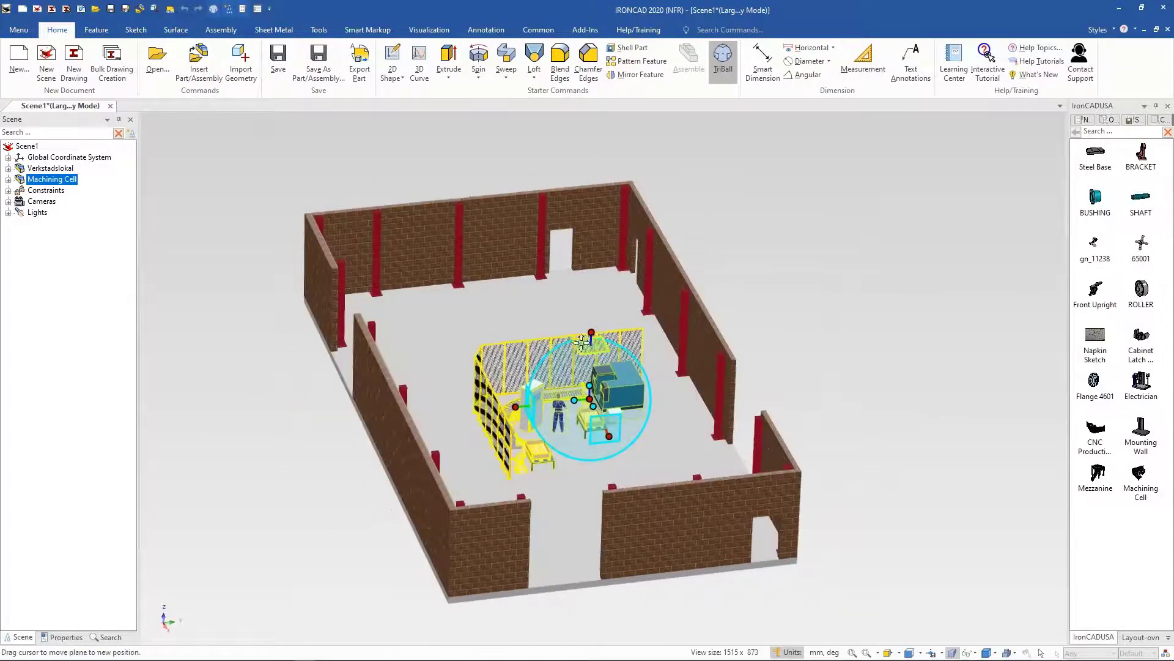
left_click(592, 332)
left_click_drag(587, 413, 555, 412)
type("90")
key("Return")
middle_click_drag(576, 386, 616, 387)
key("F7")
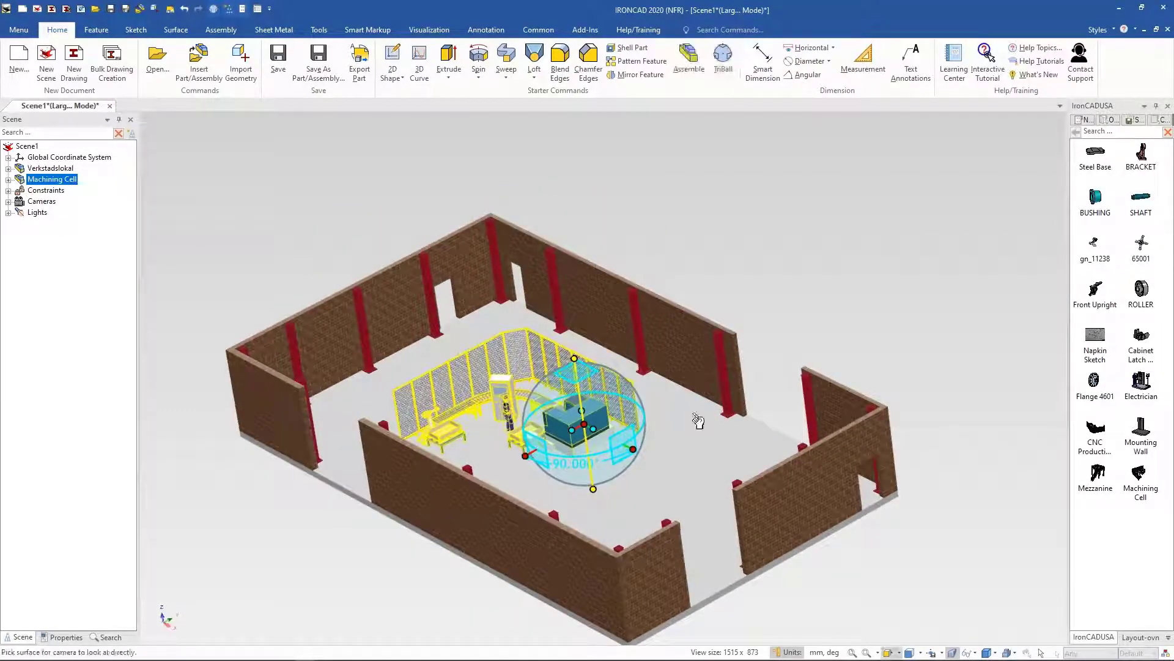
left_click(661, 414)
left_click_drag(542, 345, 601, 309)
key("F10")
Step: Insert a Counterbalance Truck from the Layout-ovn catalog onto the workshop floor
left_click(783, 327)
middle_click_drag(791, 325, 769, 516)
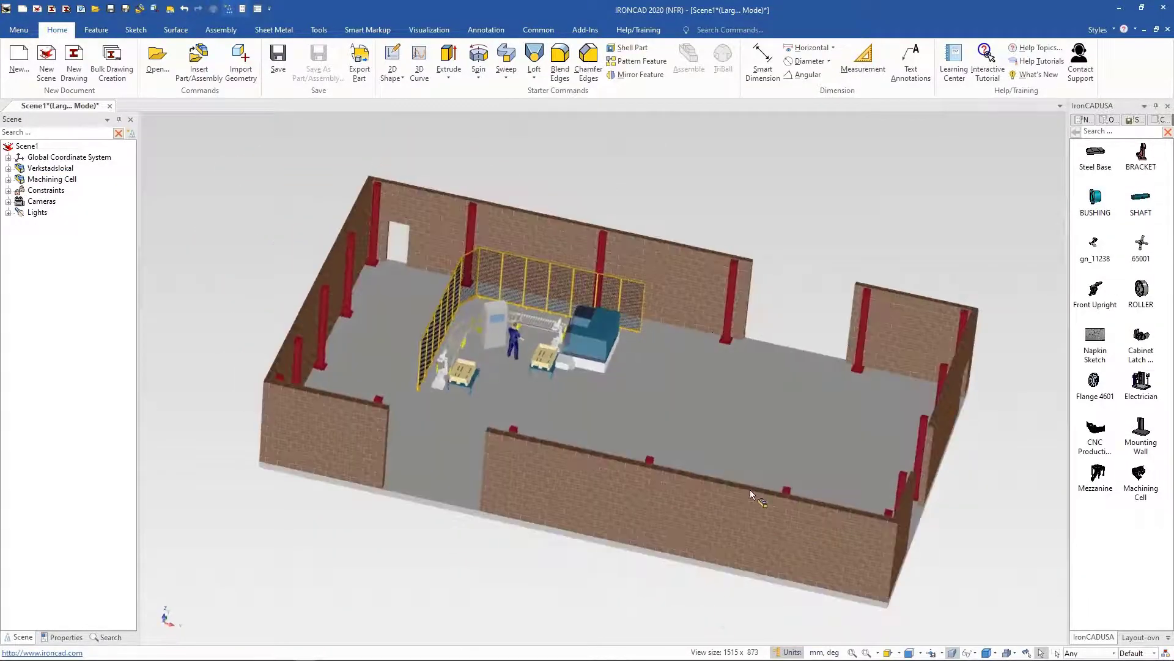
left_click(1140, 637)
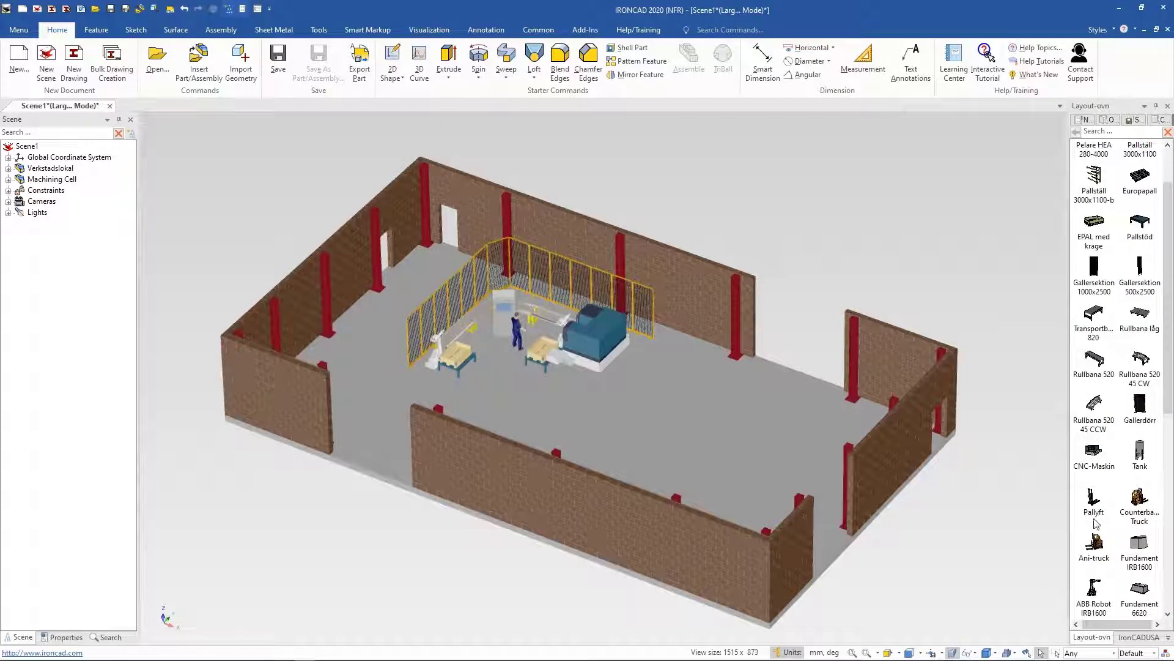
scroll(1096, 523, "down", 3)
left_click_drag(1095, 411, 769, 394)
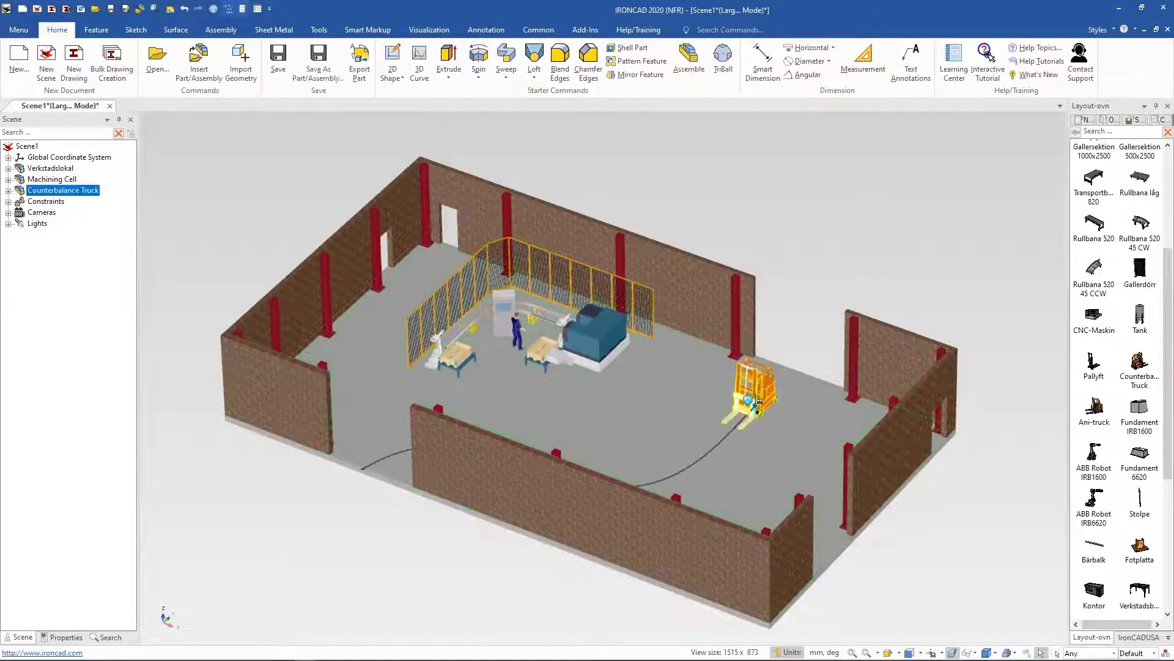
Step: Examine the layout from above and the Machining Cell entry in the IronCADUSA catalog
middle_click_drag(834, 264, 550, 379)
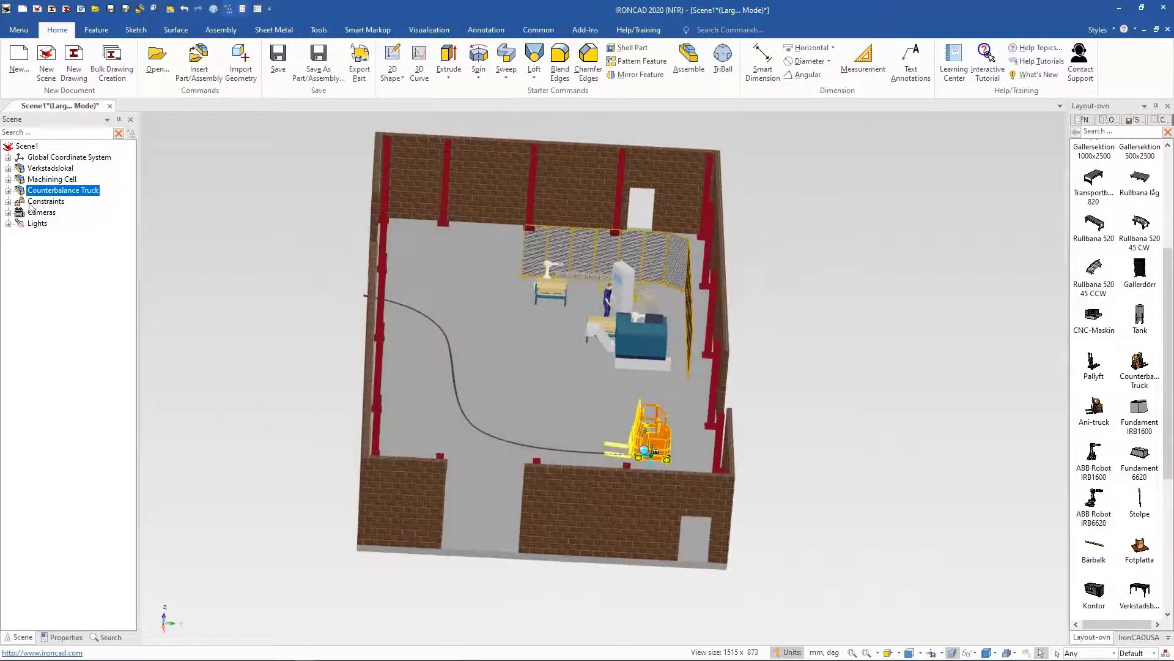
left_click(52, 179)
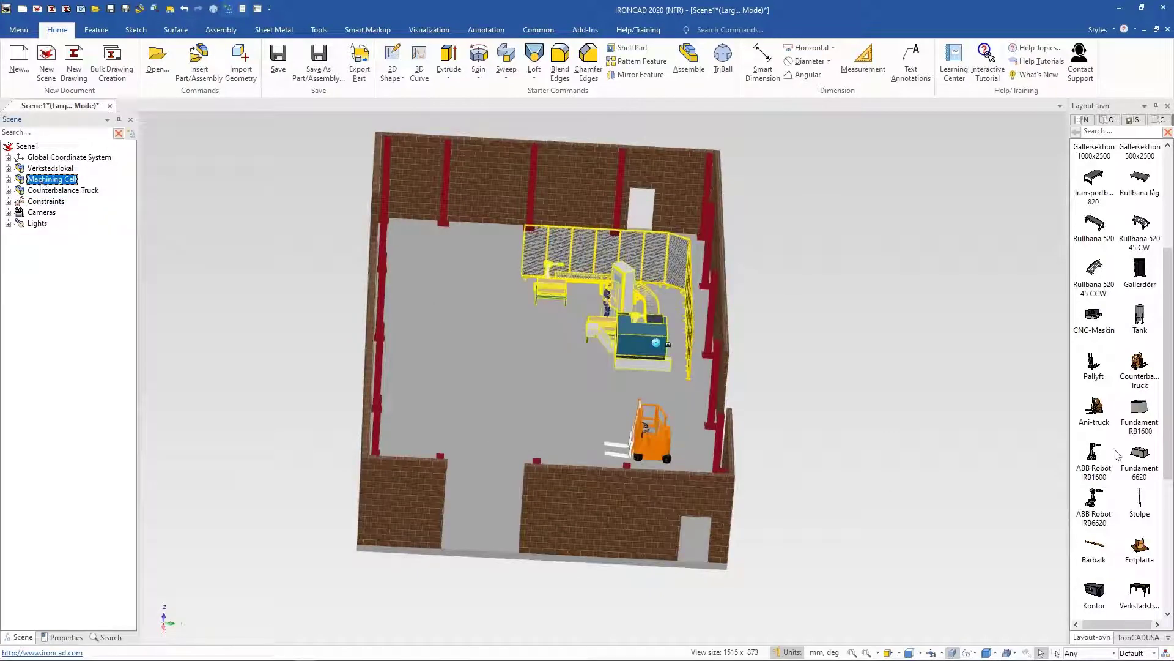
scroll(1118, 455, "down", 5)
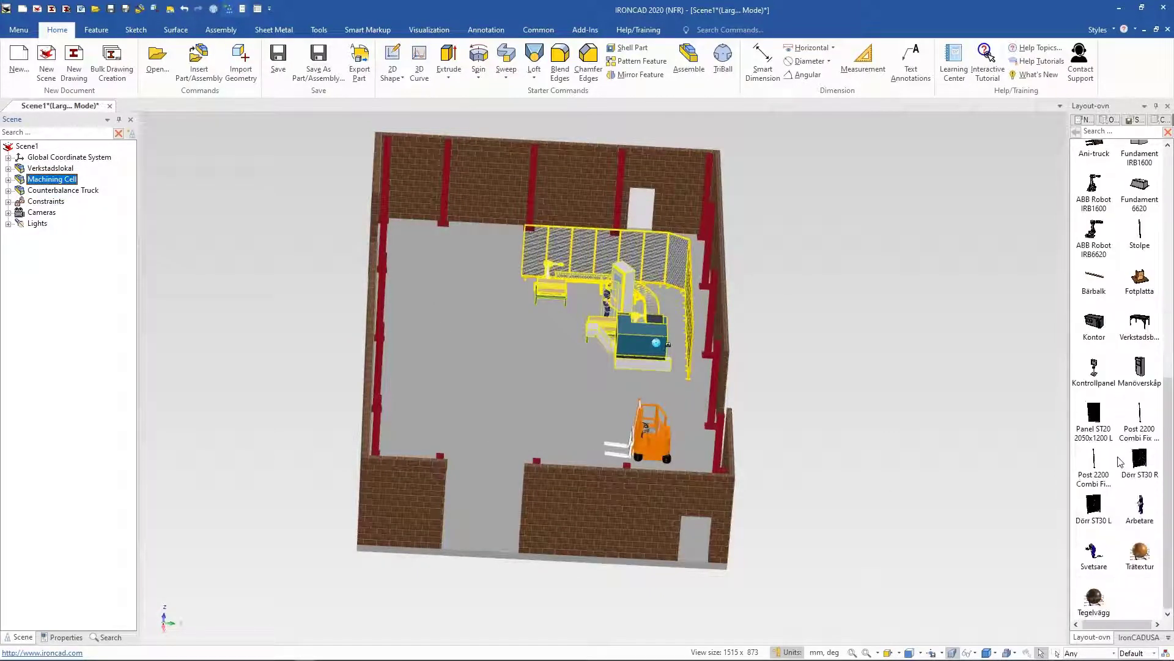
left_click(1139, 637)
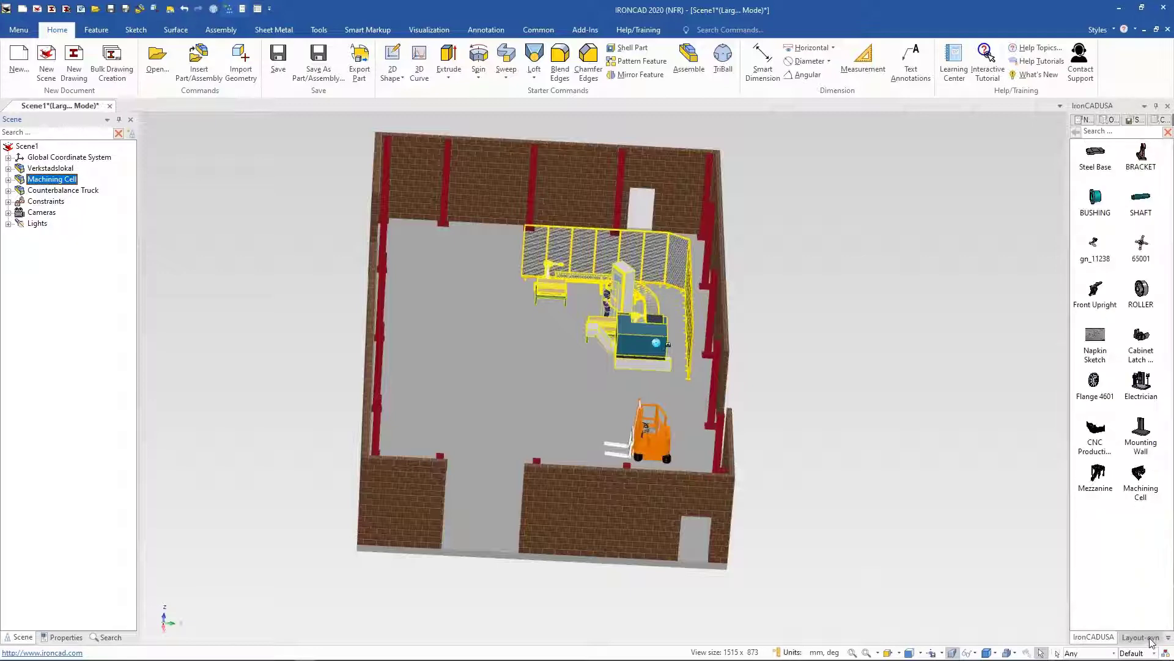
left_click(1159, 513)
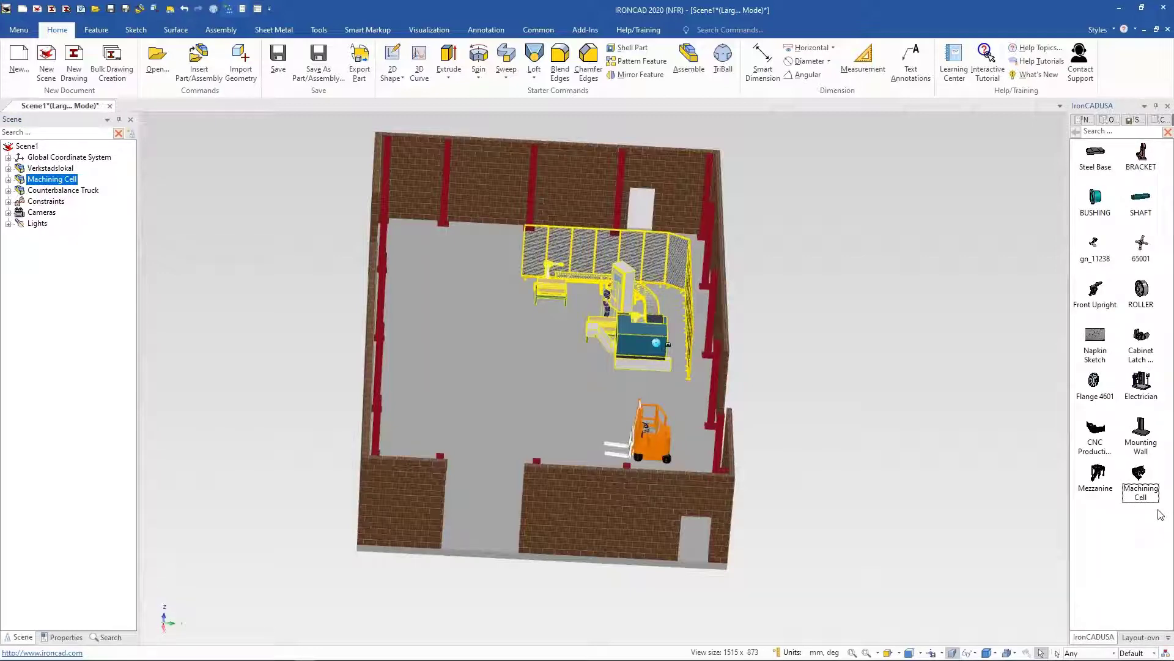
left_click(1150, 482)
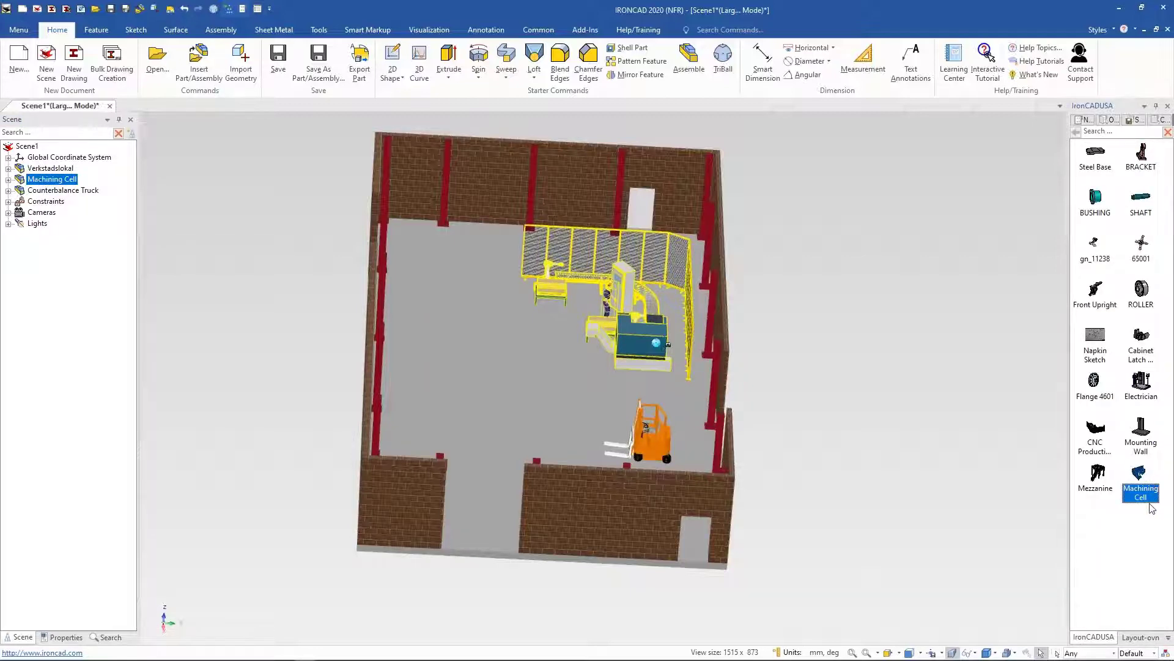
left_click(1152, 525)
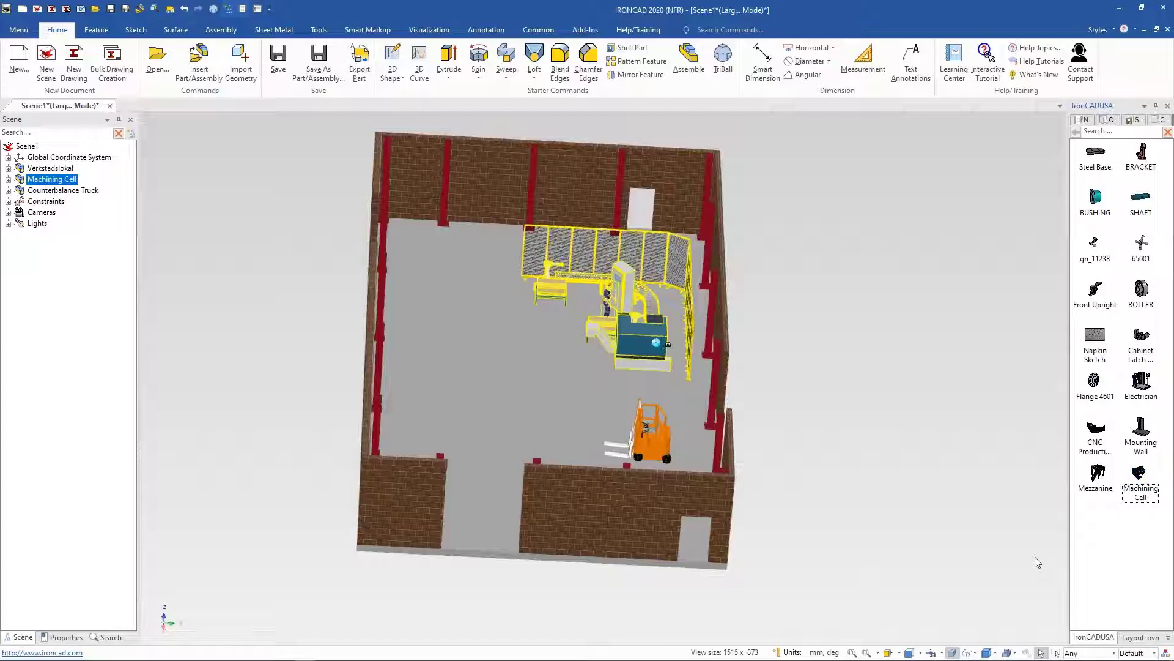
left_click(817, 308)
middle_click_drag(901, 353, 792, 449)
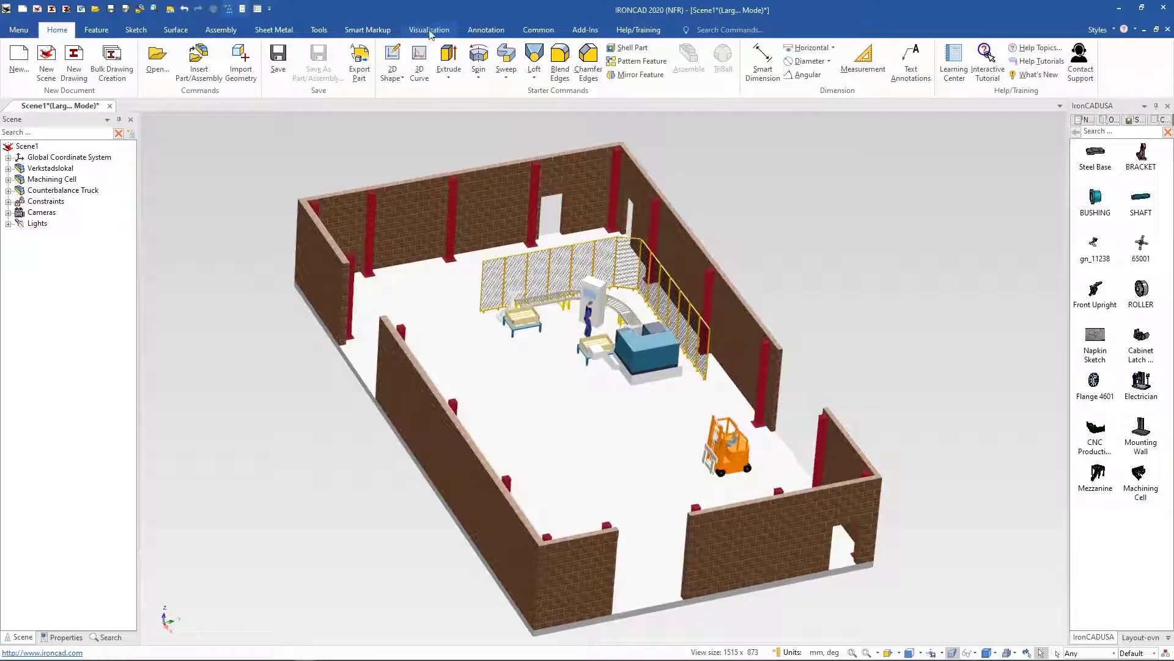
Step: Turn on animation mode and play the layout animation with the counterbalance truck
left_click(429, 30)
middle_click_drag(831, 273, 603, 532)
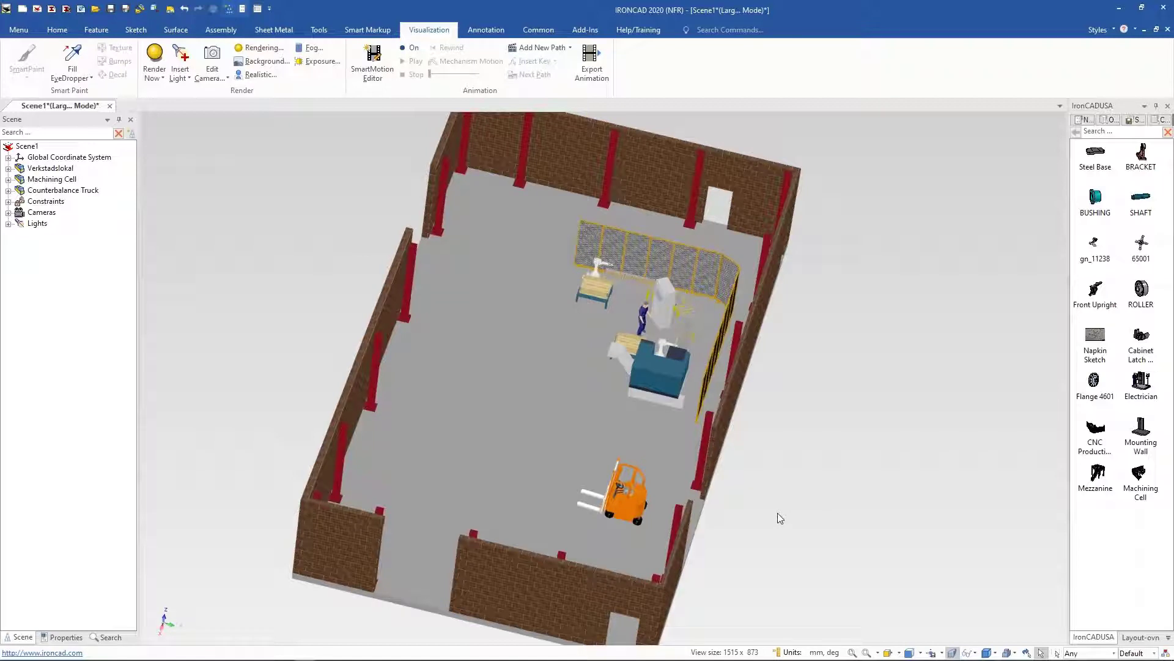
middle_click_drag(708, 505, 668, 386)
left_click(414, 48)
left_click(415, 60)
middle_click_drag(878, 361, 872, 483)
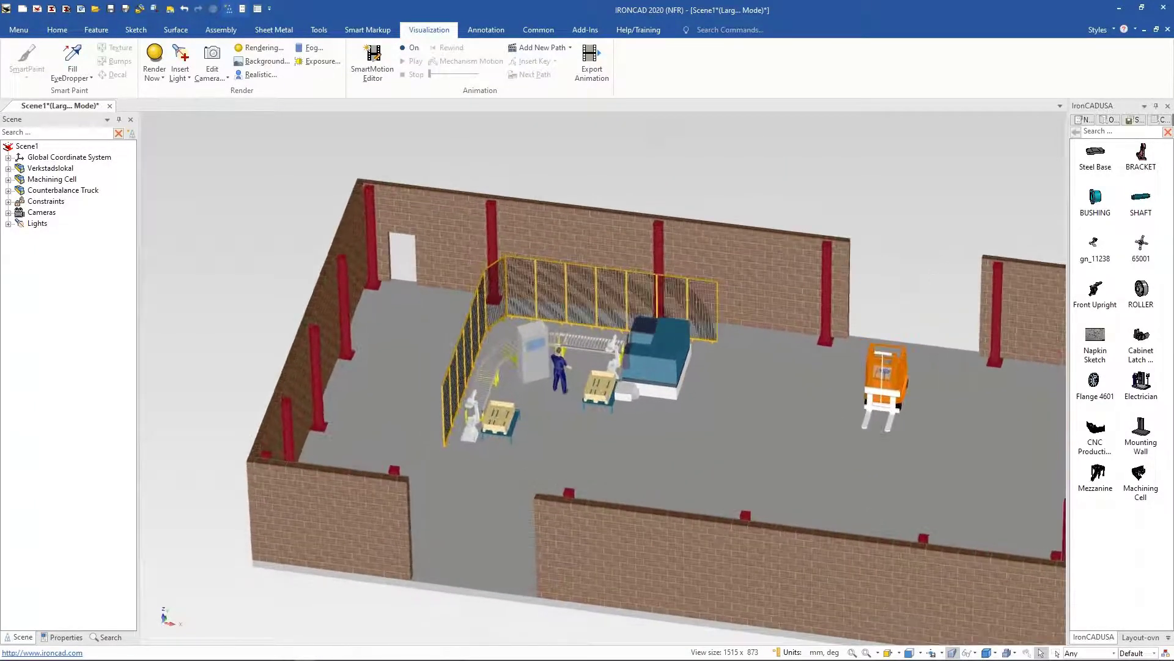
Step: Rotate the Machining Cell with the TriBall into a new orientation near the back wall
left_click(685, 346)
key("F10")
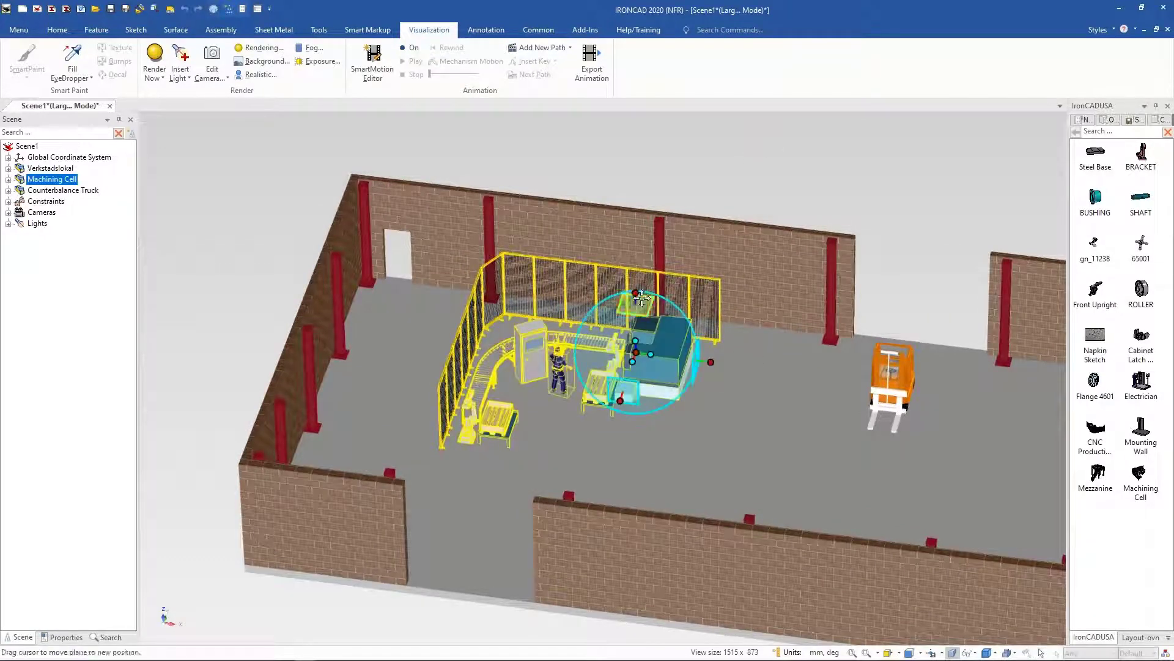
left_click_drag(624, 374, 673, 362)
key("F7")
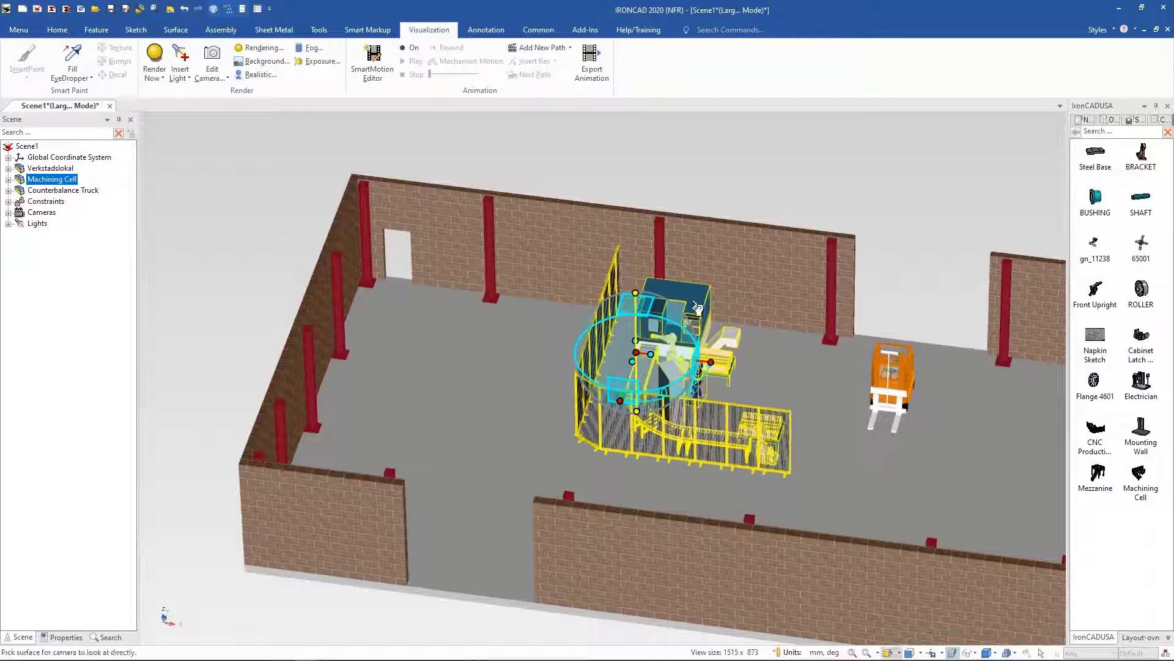
left_click(694, 302)
mouse_move(559, 411)
left_mouse_down()
mouse_move(489, 419)
mouse_move(467, 434)
left_mouse_up()
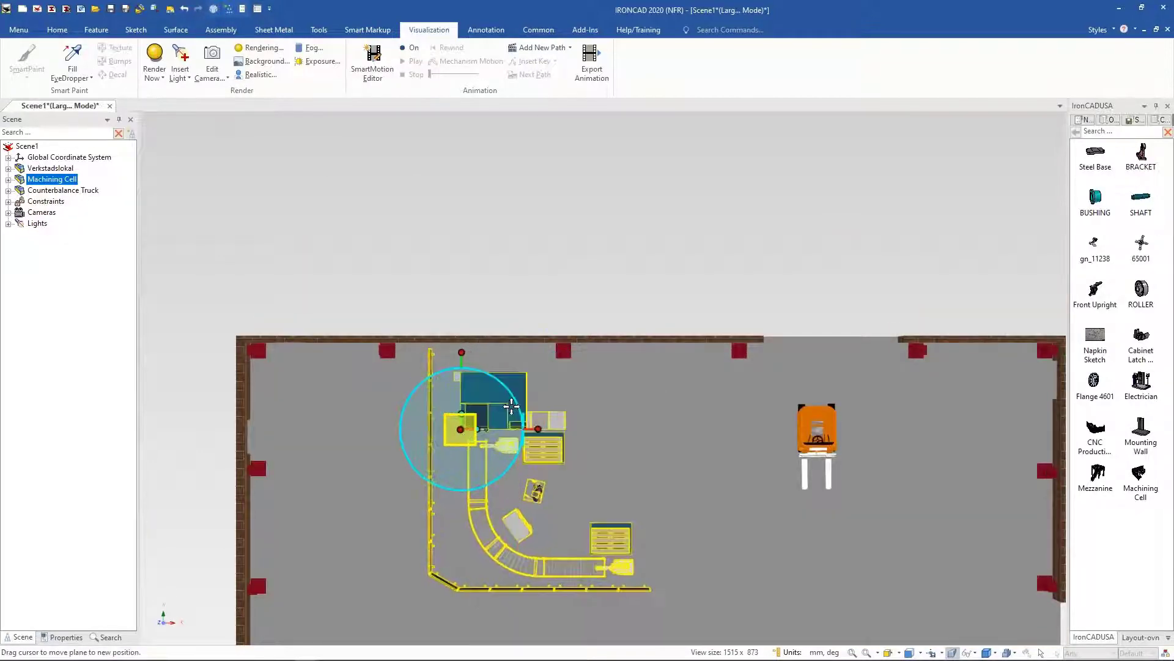
key("F10")
Step: Move the TriBall center to a point on the back wall and rotate the Machining Cell slightly about it
middle_click_drag(526, 151, 480, 319)
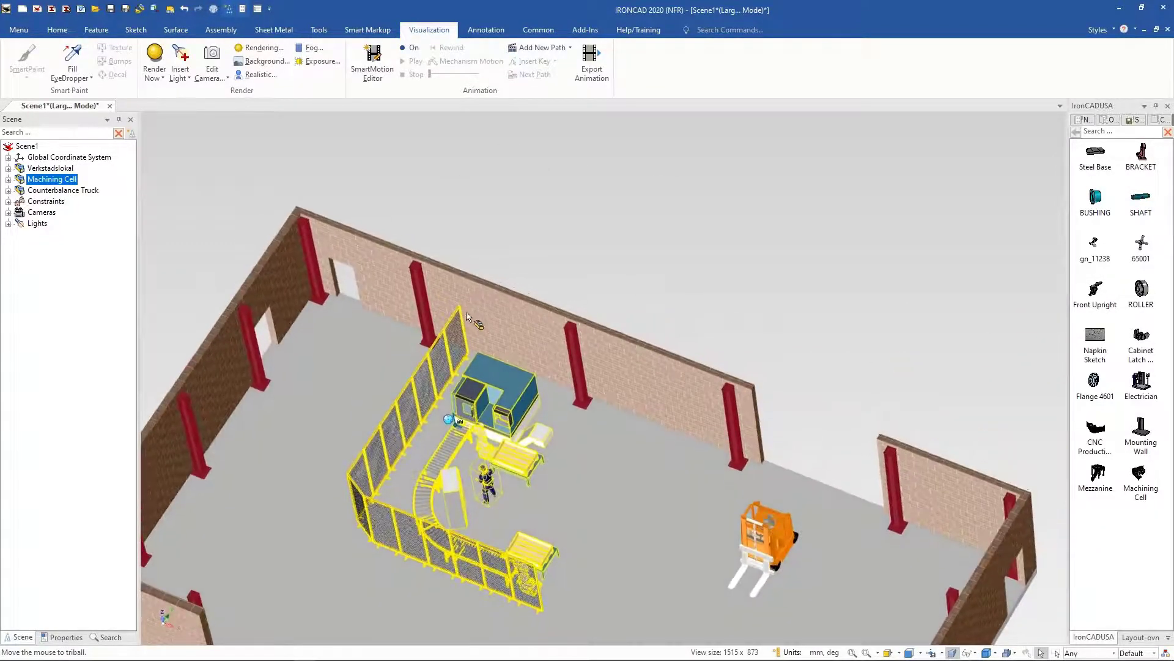
key("F10")
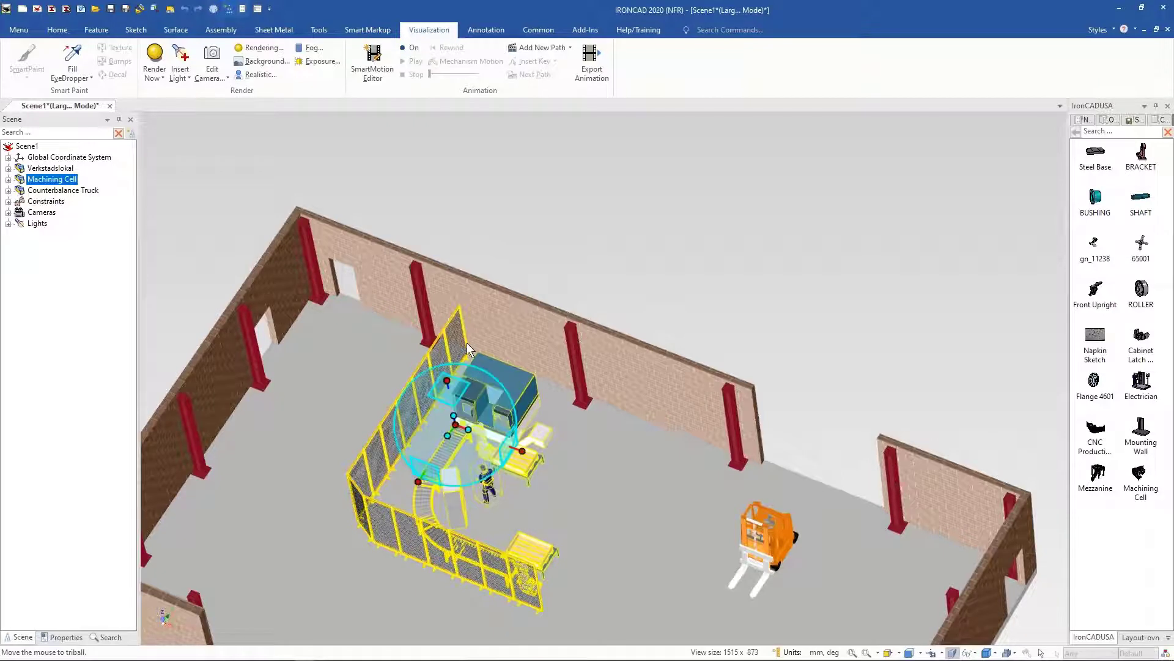
right_click(456, 422)
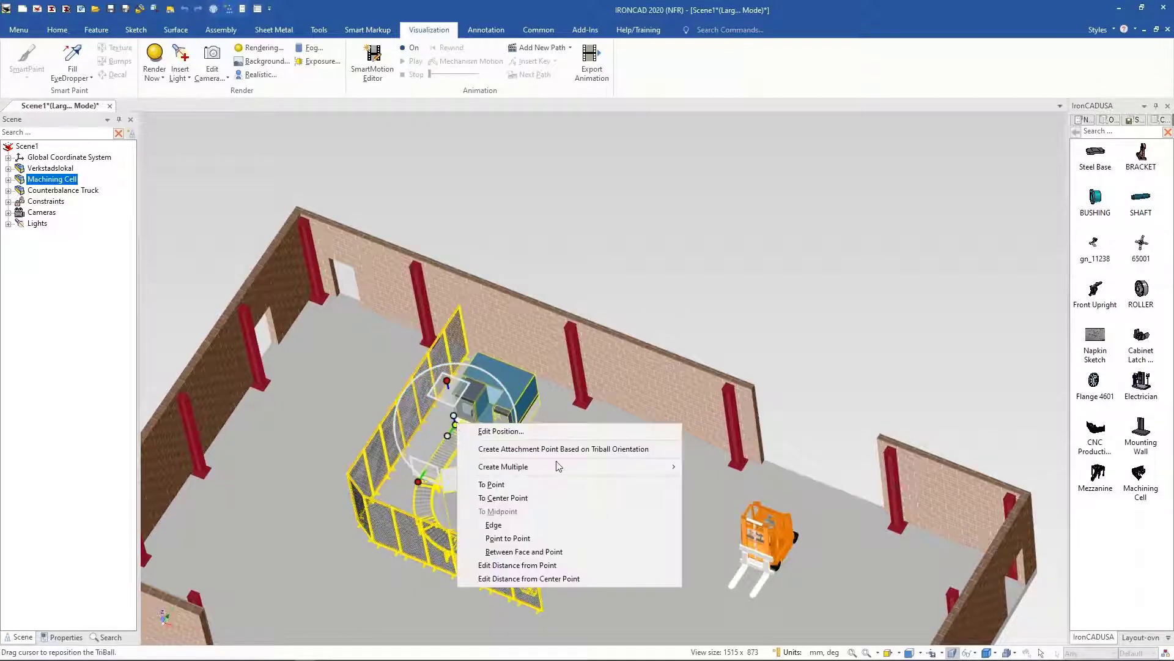
left_click(524, 484)
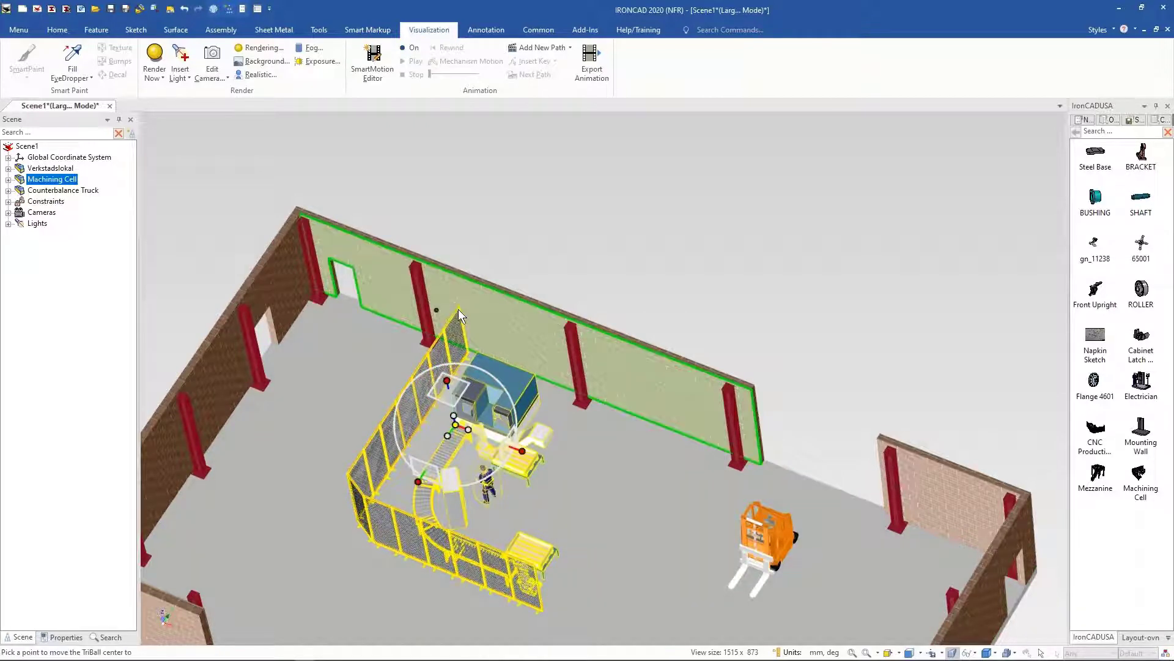
left_click(457, 309)
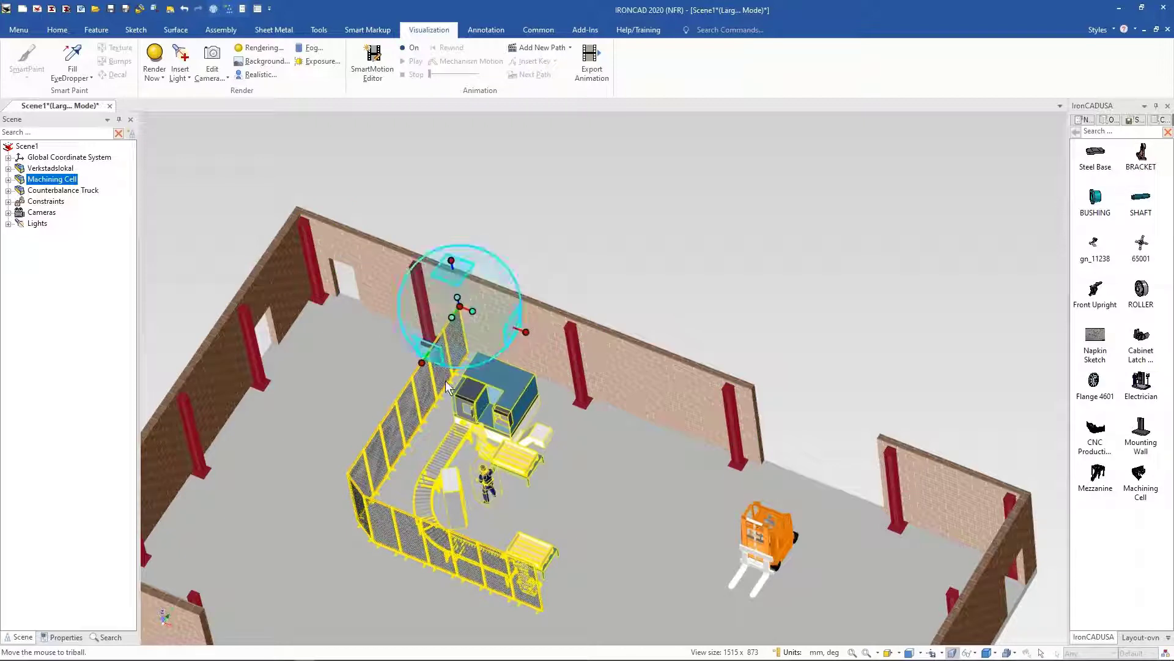
left_click(424, 362)
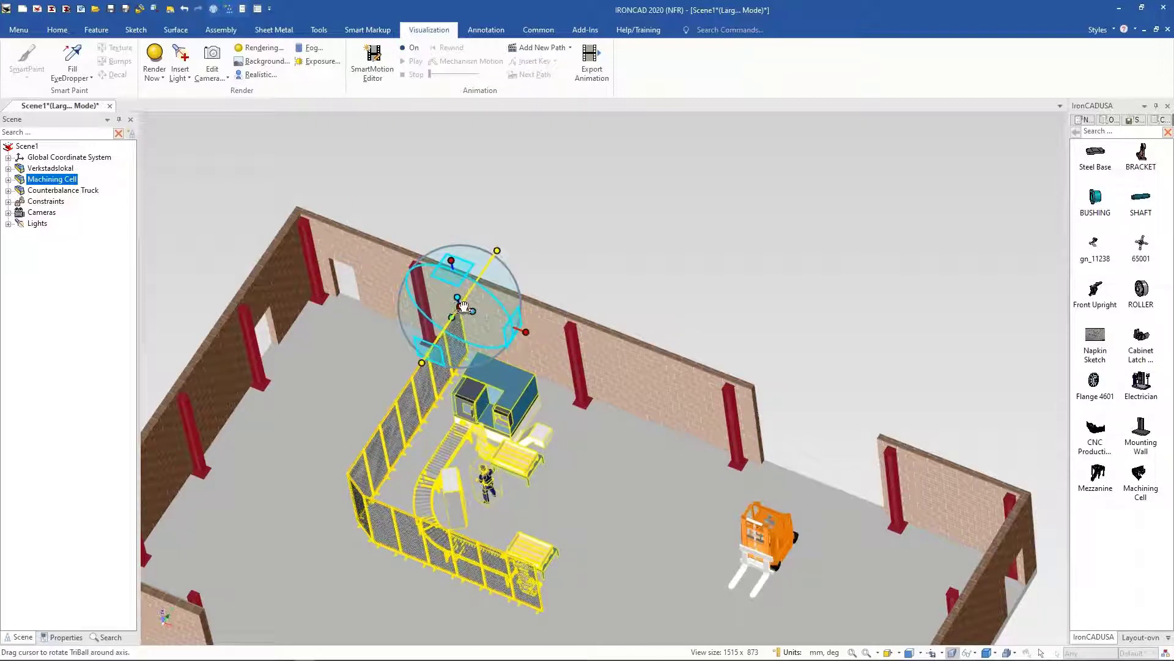
left_click_drag(465, 305, 485, 301)
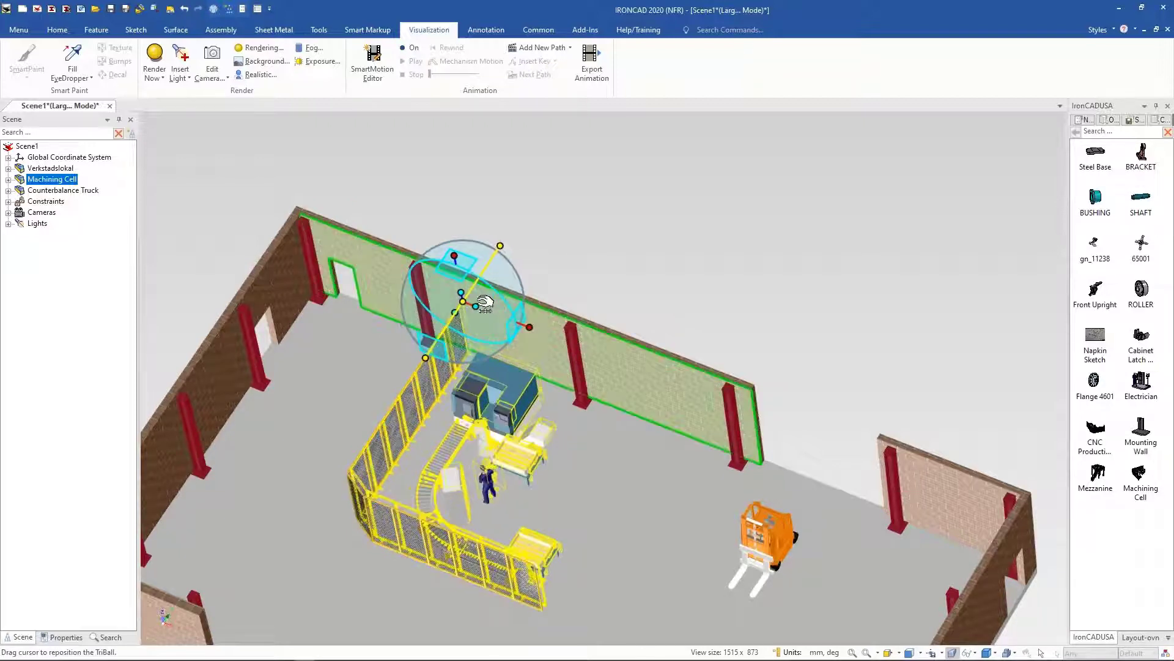
left_click(751, 283)
Step: Replay the truck animation to check it against the repositioned Machining Cell
middle_click_drag(743, 271, 669, 200)
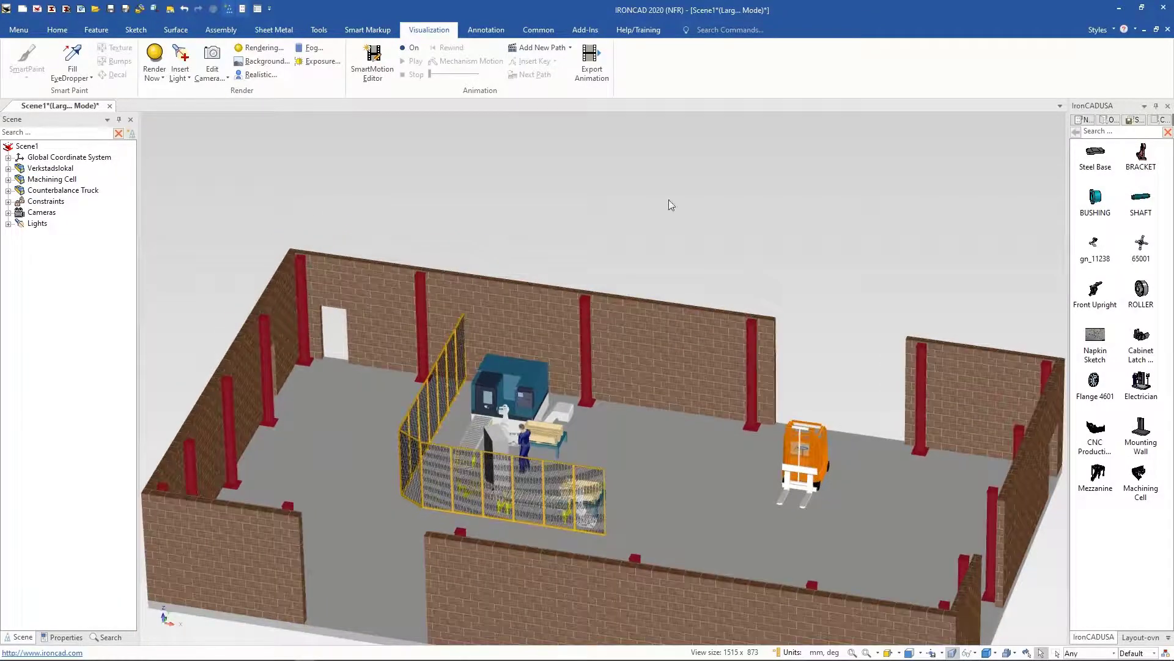
left_click(410, 48)
left_click(416, 63)
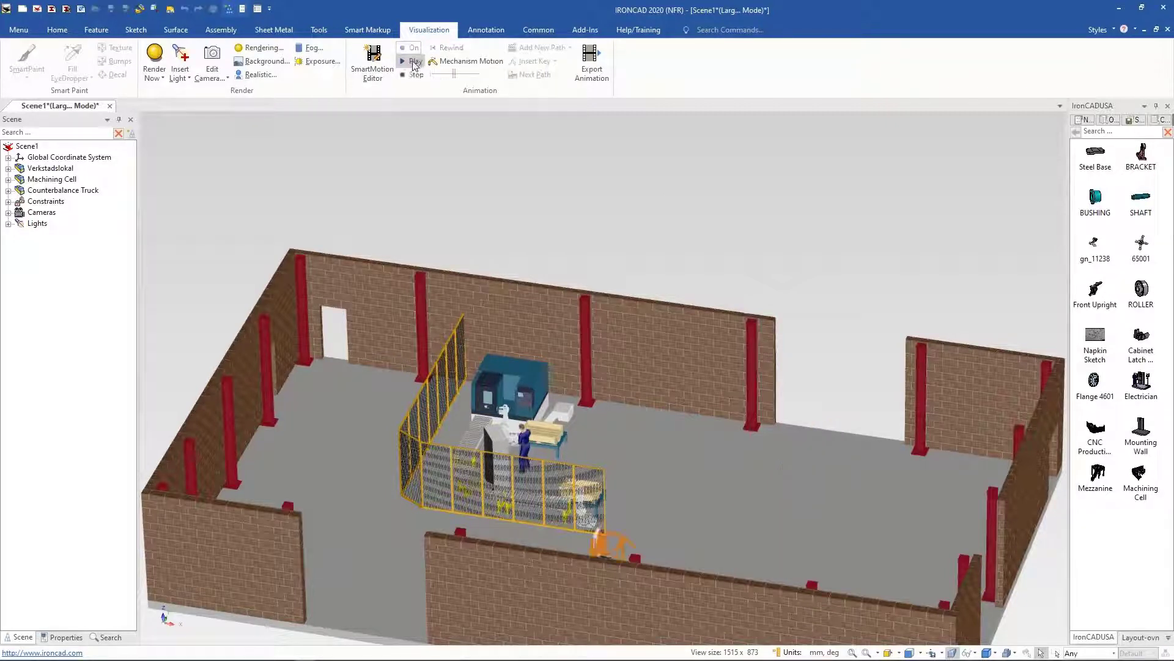
left_click(415, 62)
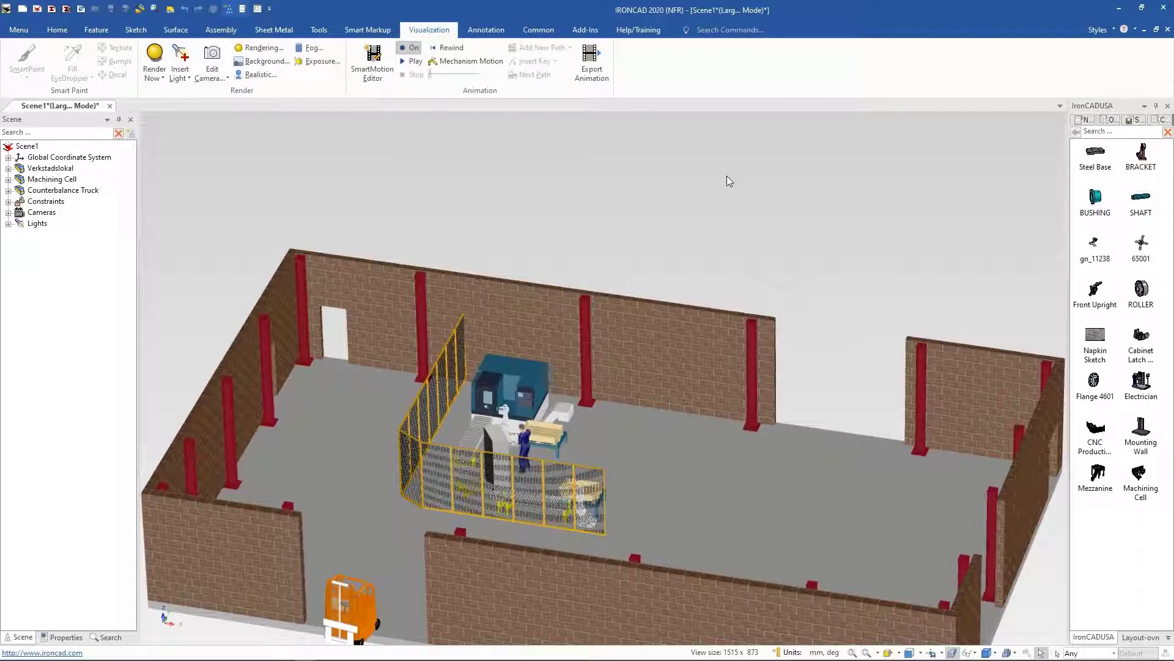
left_click(553, 166)
middle_click_drag(580, 232, 553, 251)
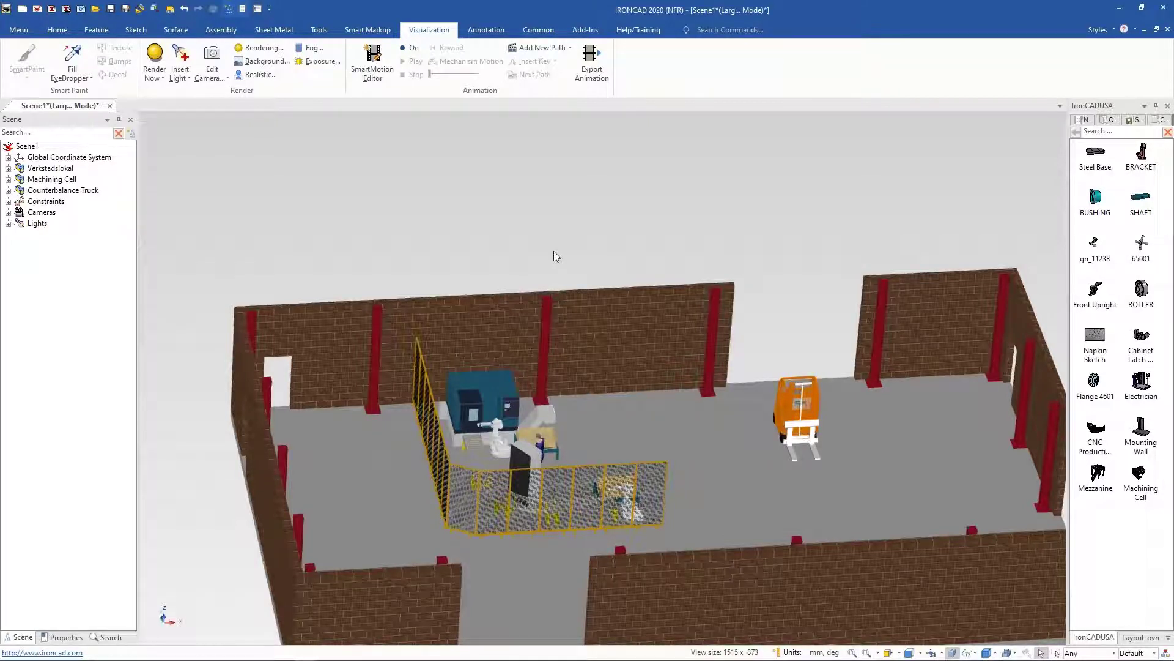
Step: Switch to PowerPoint and start the slideshow from the current slide
mouse_move(203, 657)
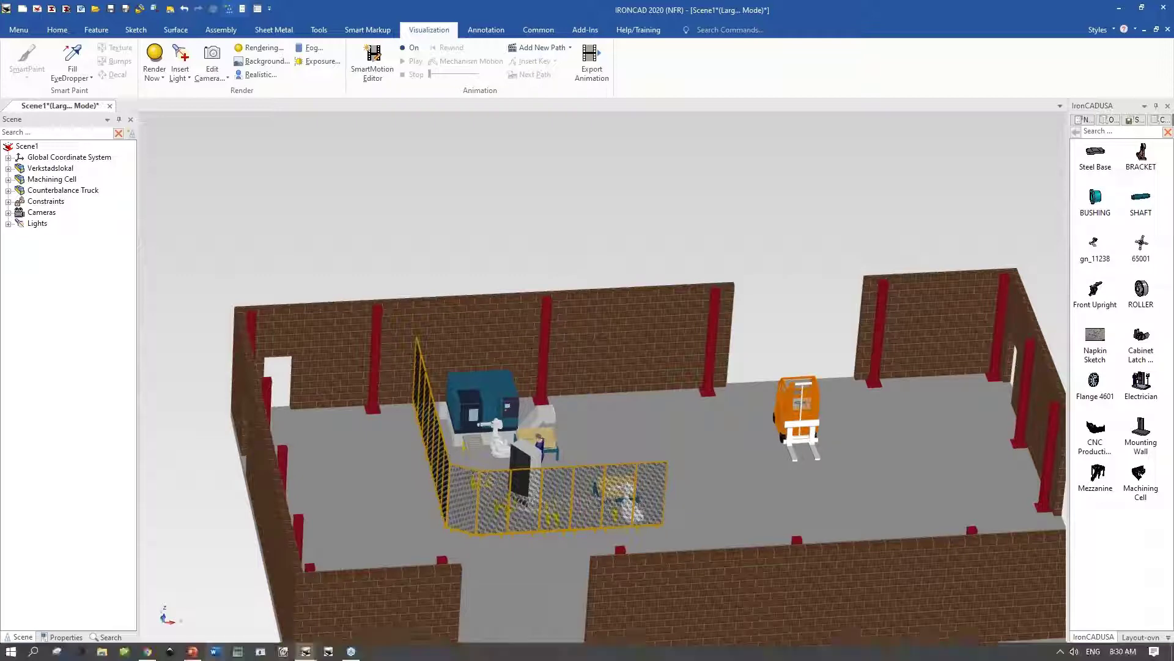
left_click(195, 652)
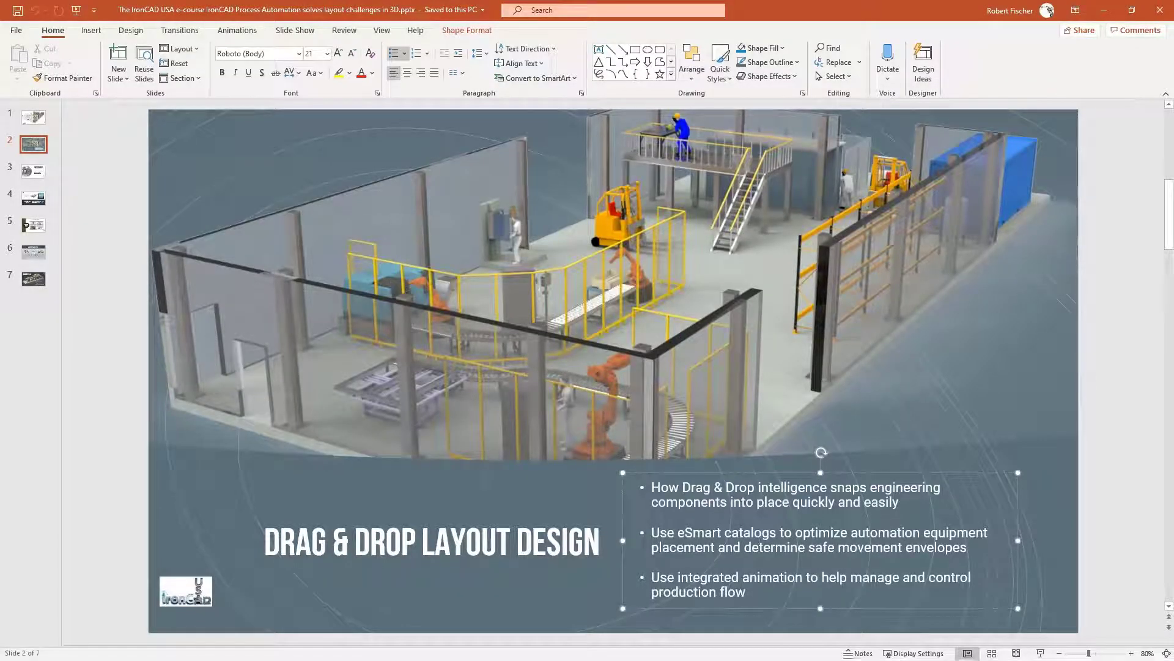
key("shift+F5")
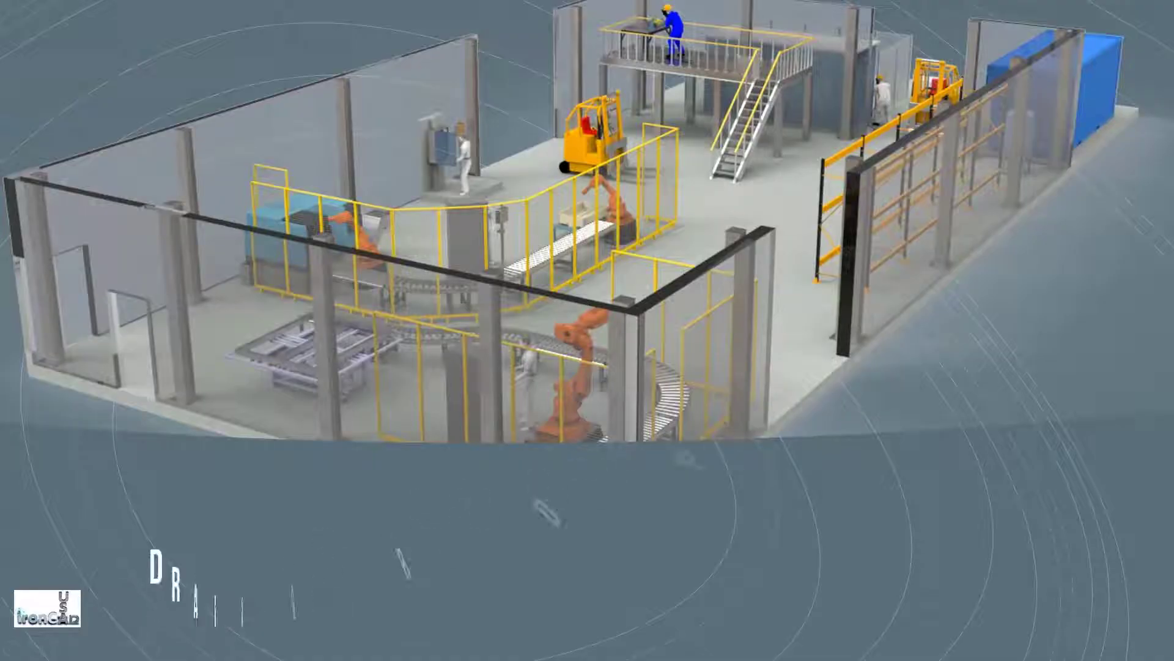
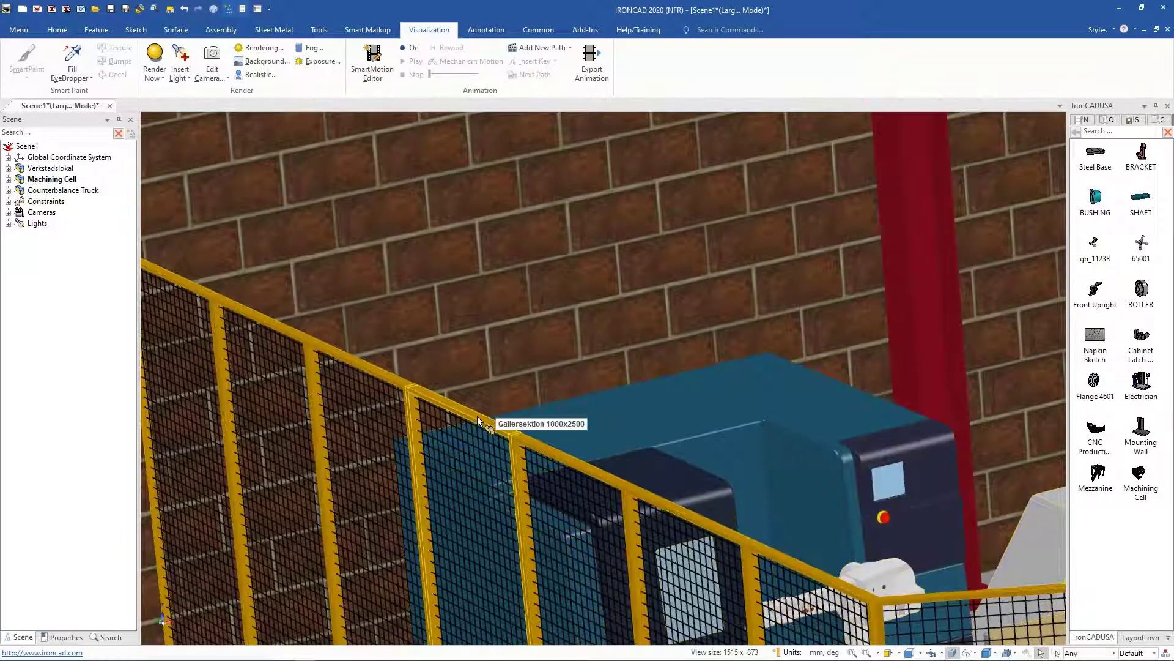
Step: Try to raise a Machining Cell fence section with the TriBall, then undo the move
left_click(477, 421)
key("F10")
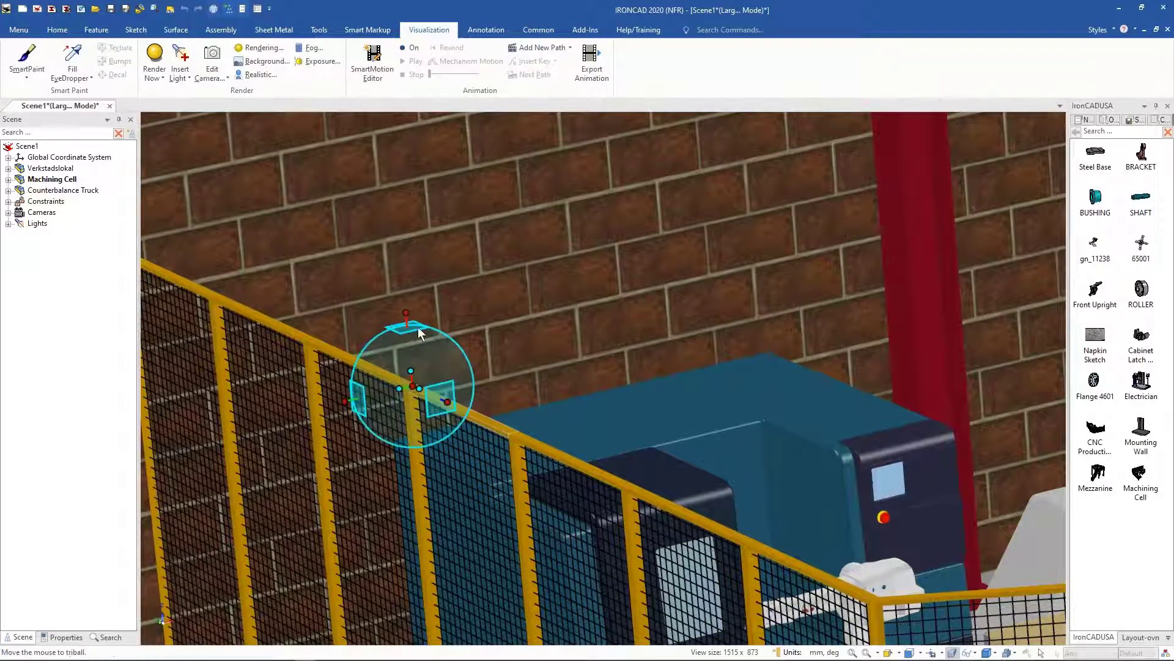
left_click_drag(405, 312, 401, 260)
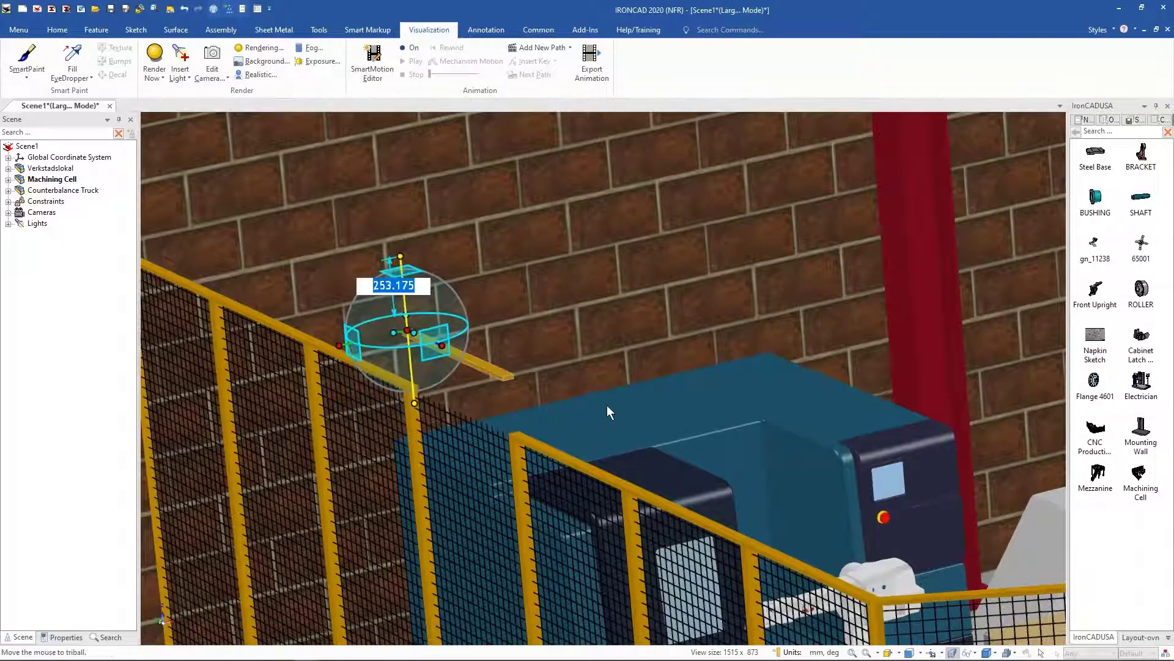
middle_click_drag(557, 293, 561, 399, "shift")
key("F10")
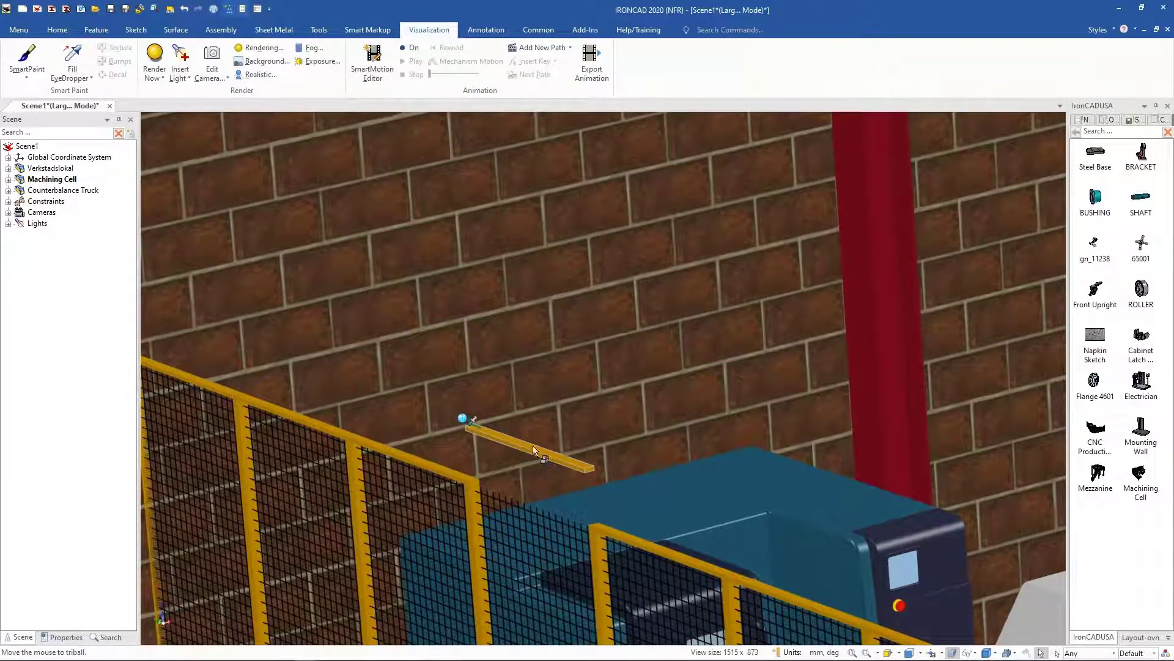
left_click(187, 11)
left_click(500, 317)
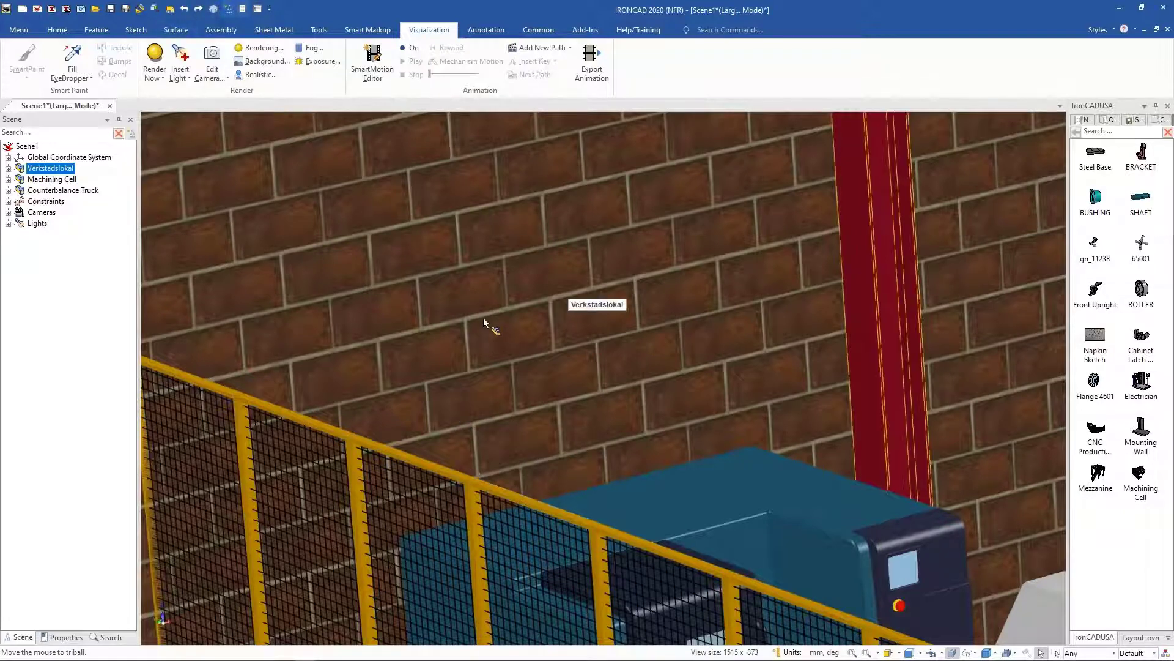
Step: Drop a Pallställ 3000x1100 pallet rack from the Layout-ovn catalog onto the floor near the back wall
middle_click_drag(483, 318, 446, 214)
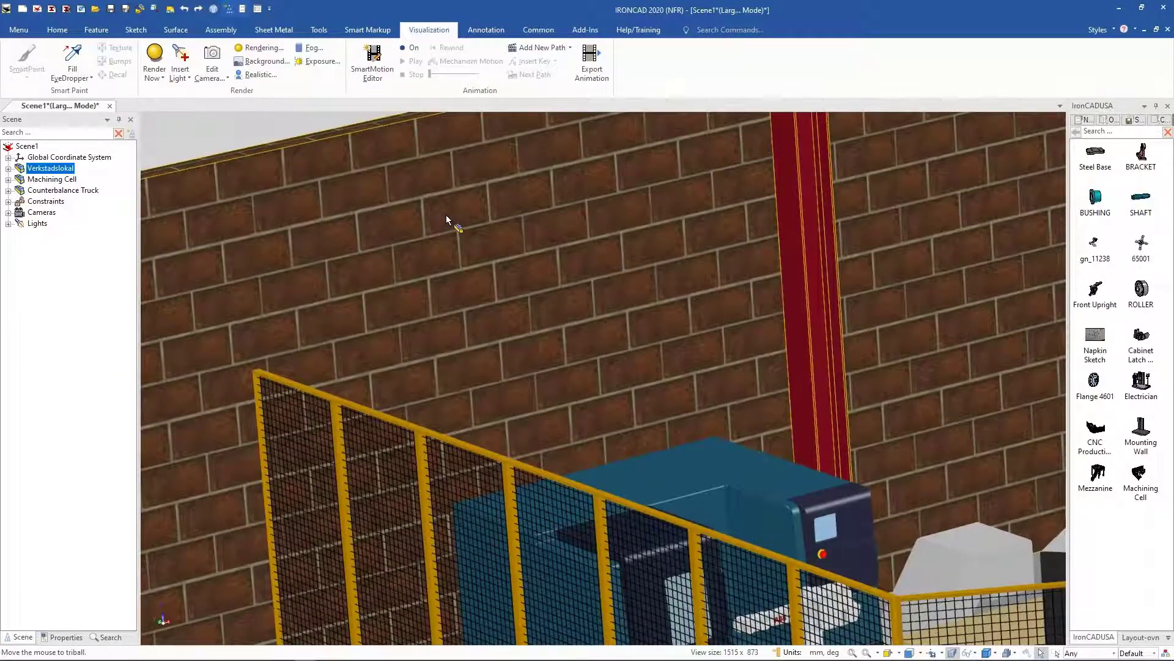
scroll(446, 216, "down", 5)
left_click(379, 164)
scroll(379, 164, "down", 4)
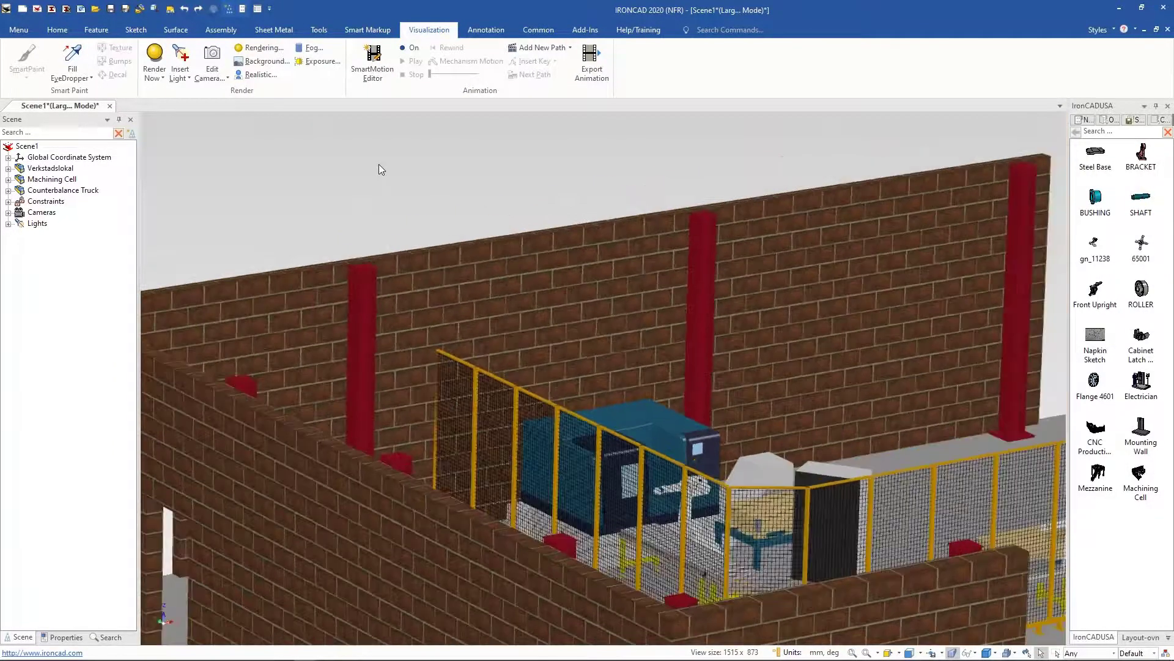
scroll(379, 164, "up", 6)
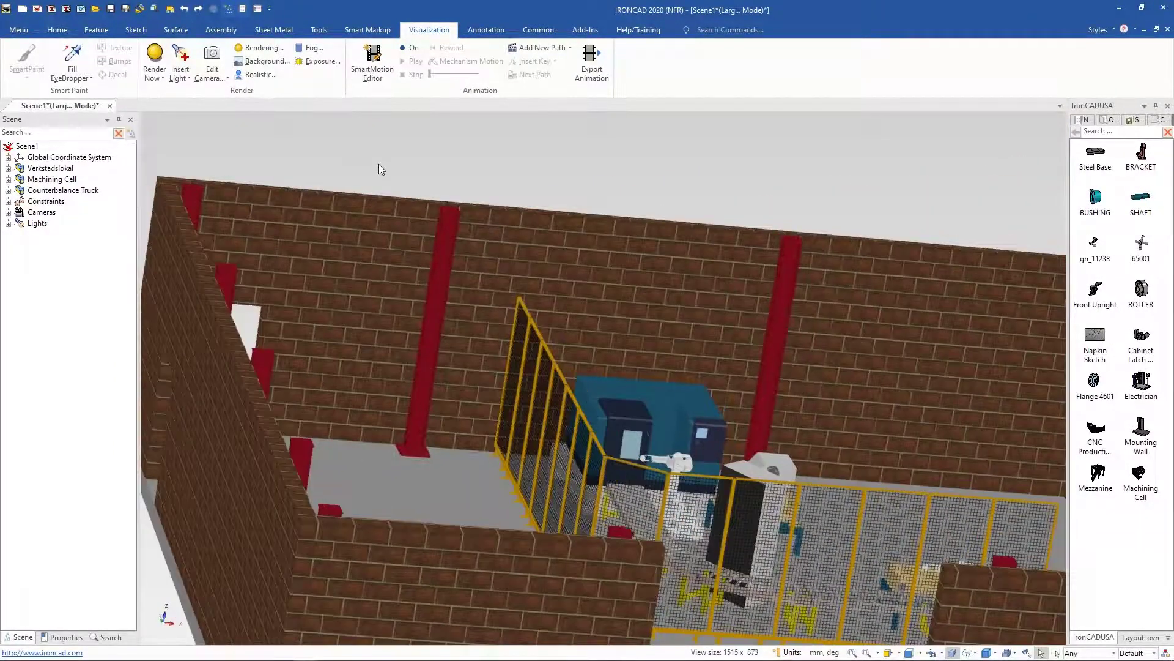
scroll(380, 164, "down", 5)
middle_click_drag(406, 141, 384, 118)
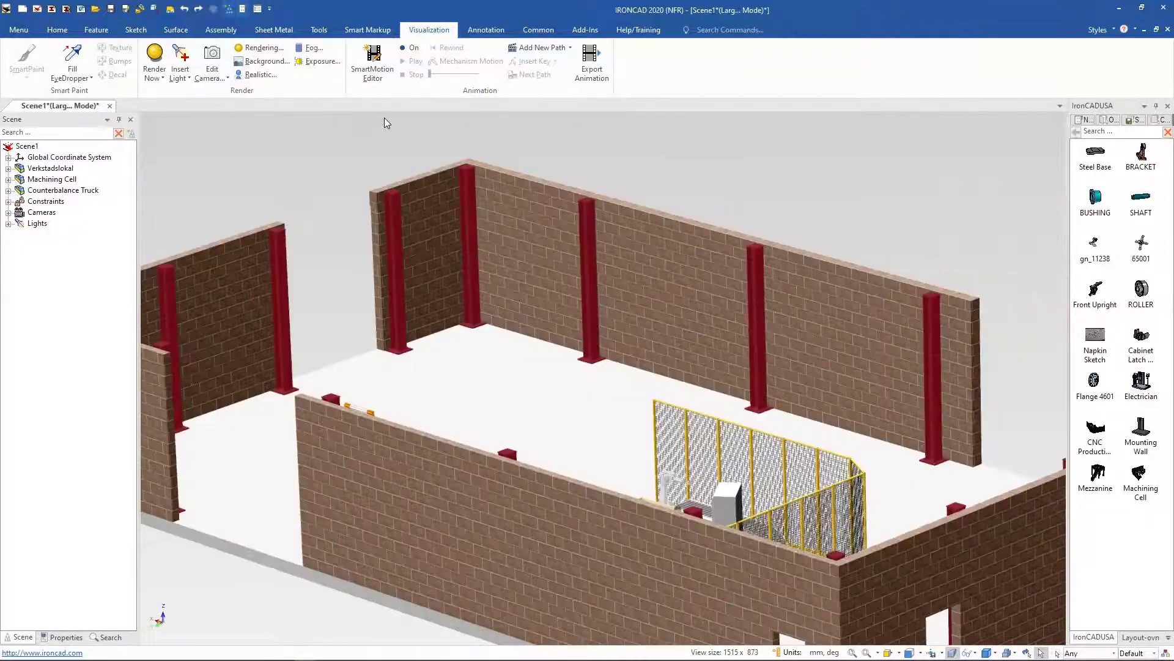
left_click(1138, 637)
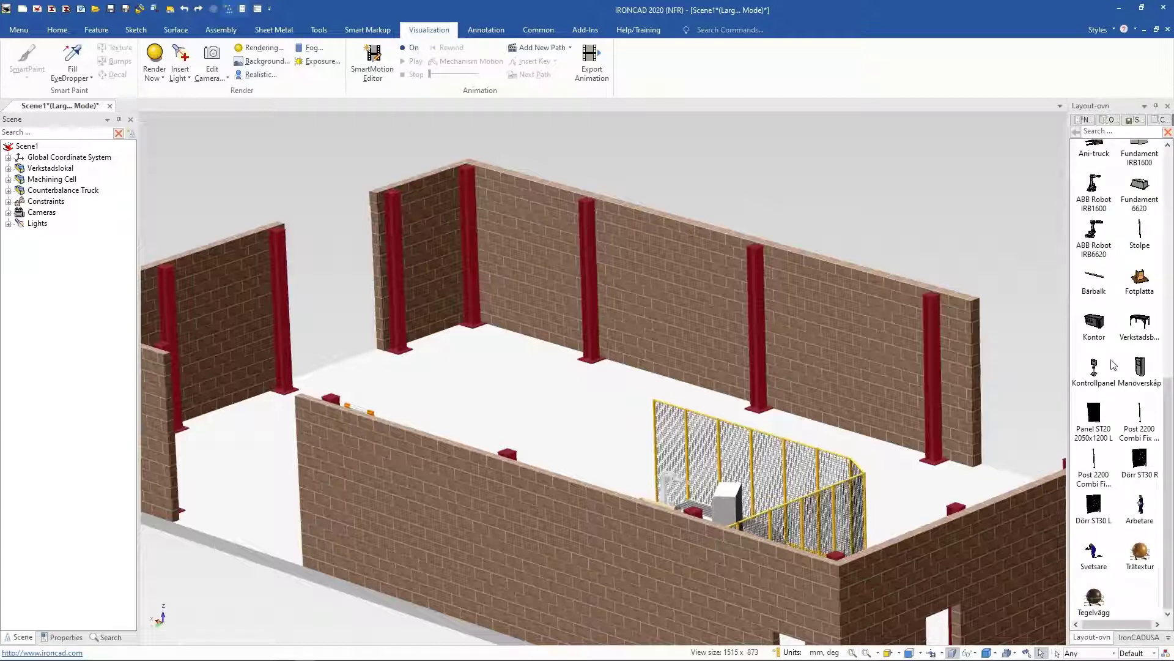
scroll(1113, 365, "up", 10)
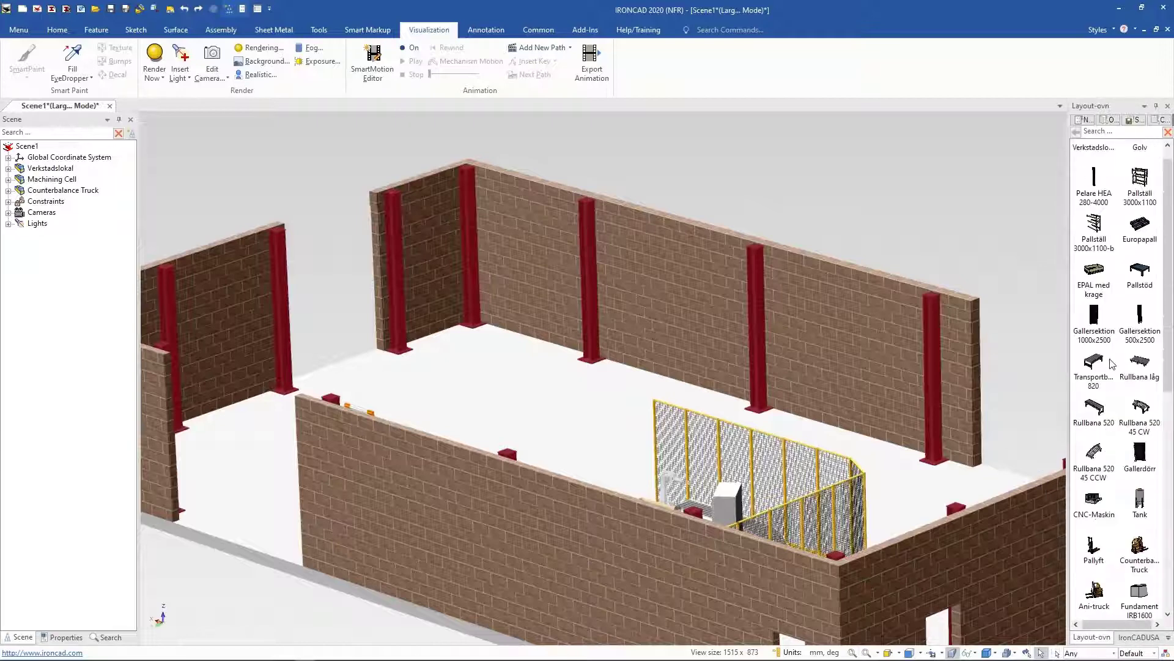
scroll(1112, 364, "up", 1)
left_click_drag(1140, 201, 641, 511)
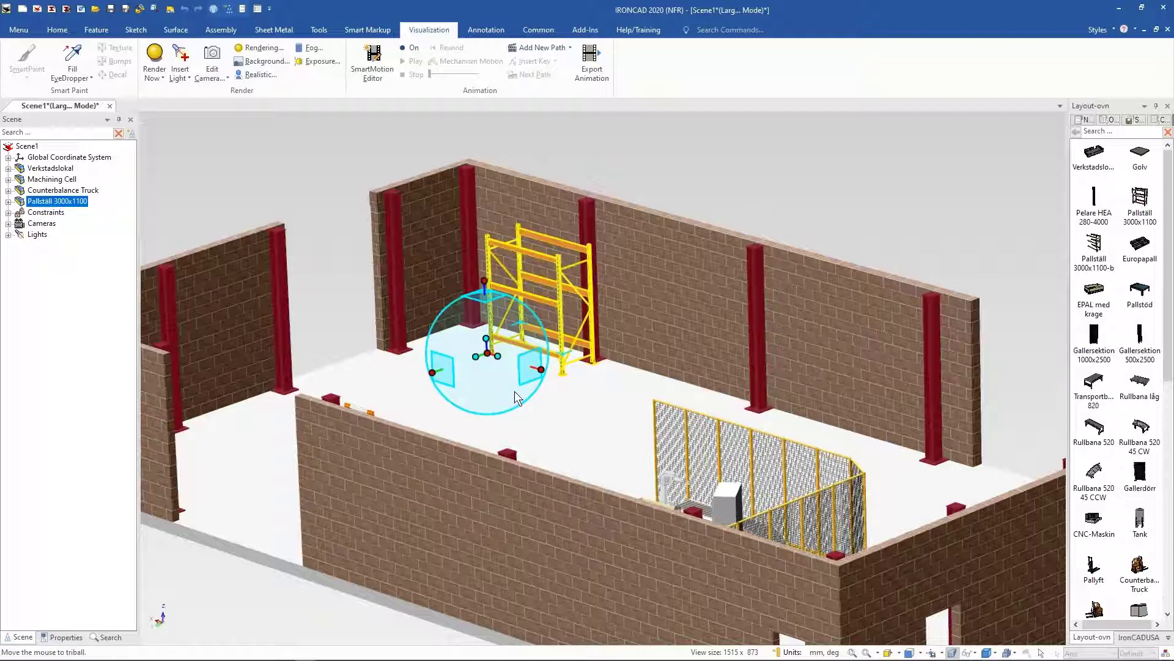
Step: Look straight down at the floor and move the pallet rack against the back wall near the corner
key("F7")
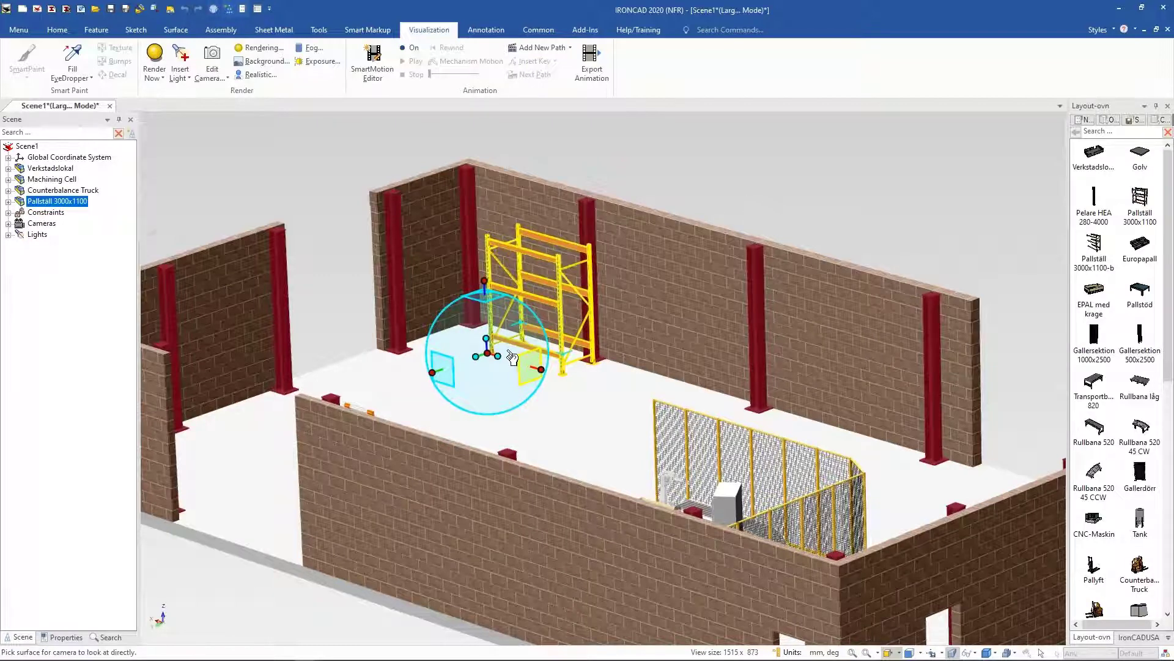
left_click(513, 358)
left_click_drag(591, 403, 550, 406)
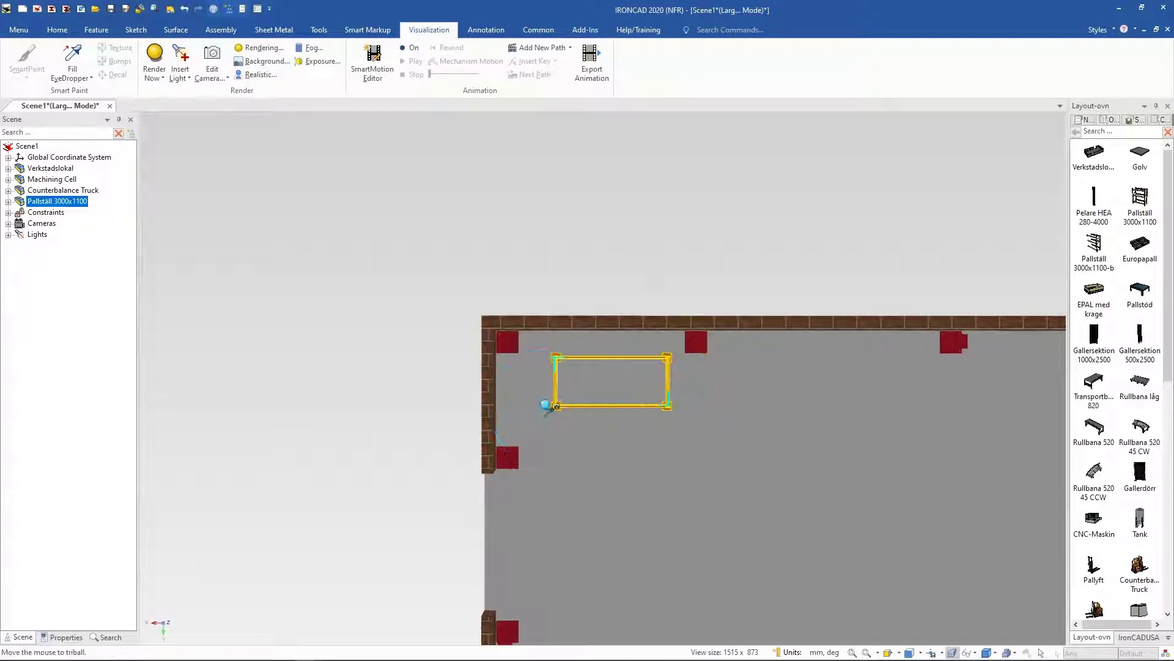
mouse_move(647, 267)
middle_mouse_down()
mouse_move(636, 248)
mouse_move(609, 251)
mouse_move(641, 283)
middle_mouse_up()
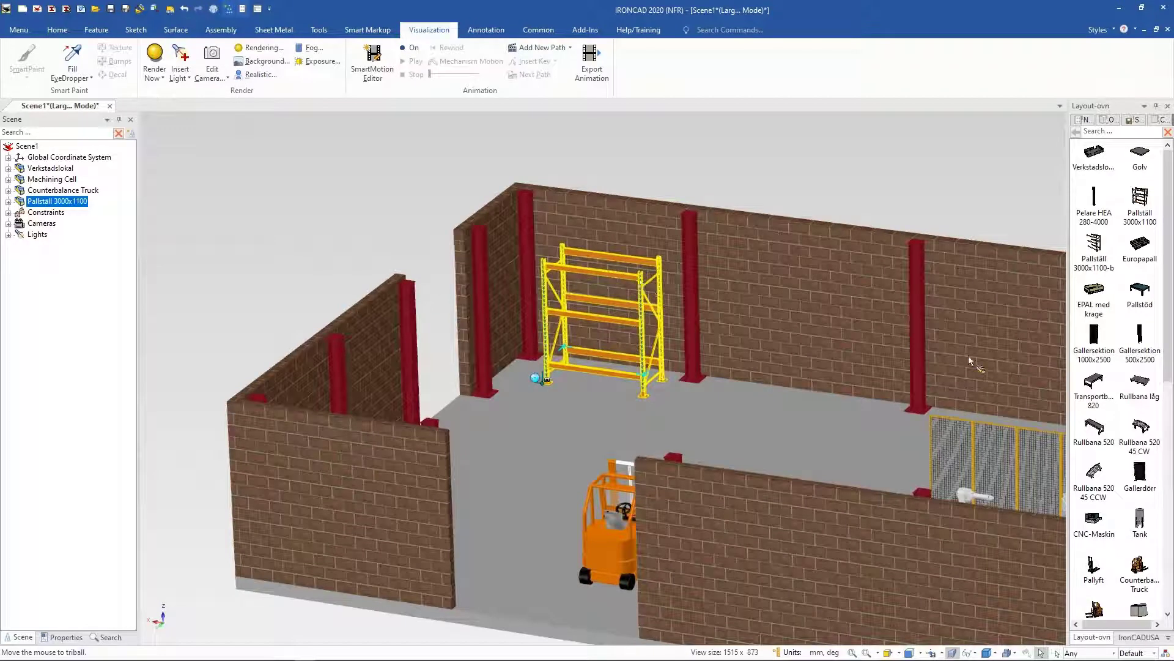
Step: Attach three Pallställ 3000x1100-b extension bays in a row onto the pallet rack along the back wall
middle_click_drag(969, 360, 1125, 413)
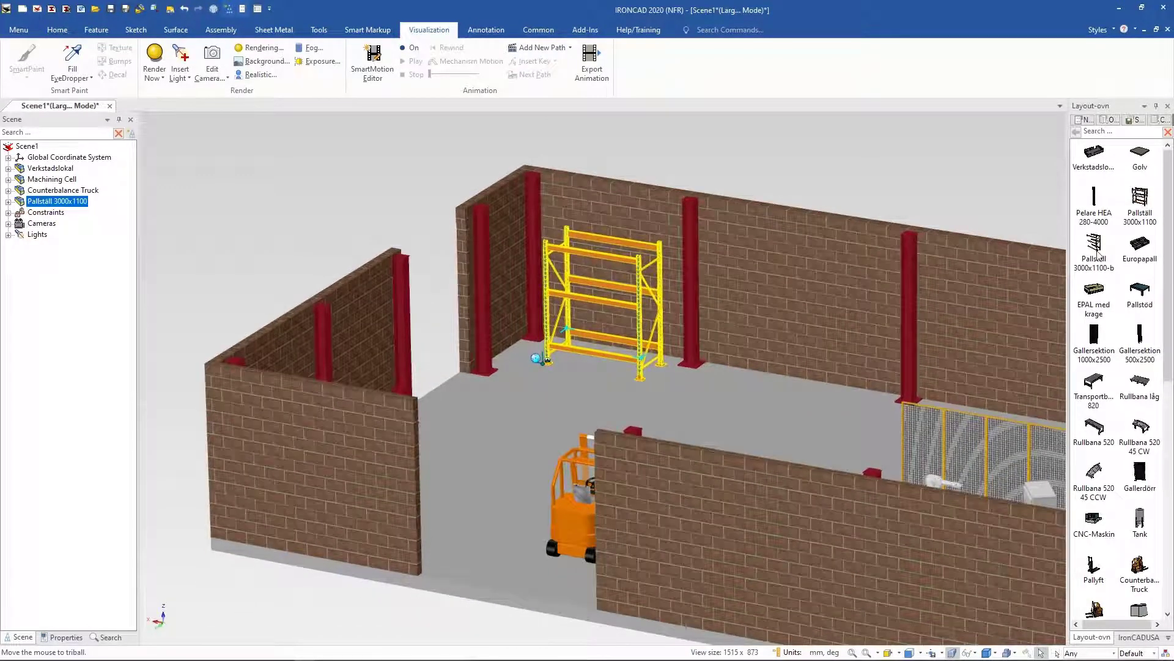
left_click_drag(1096, 252, 640, 300)
left_click_drag(1102, 260, 710, 343)
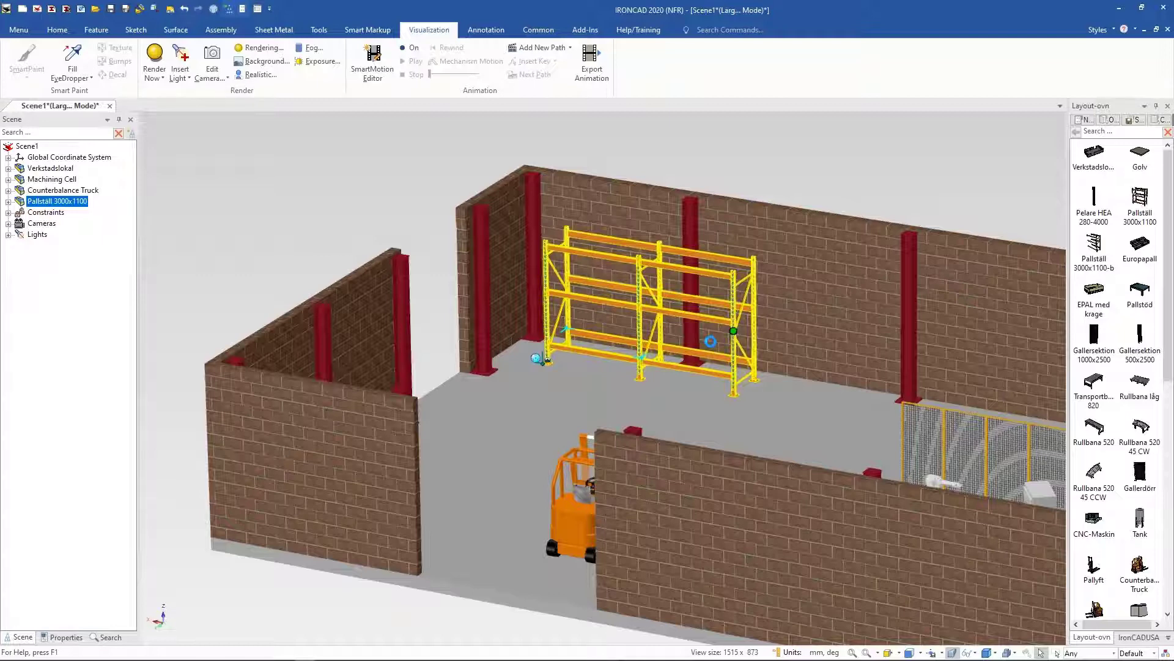
left_click_drag(710, 341, 710, 341)
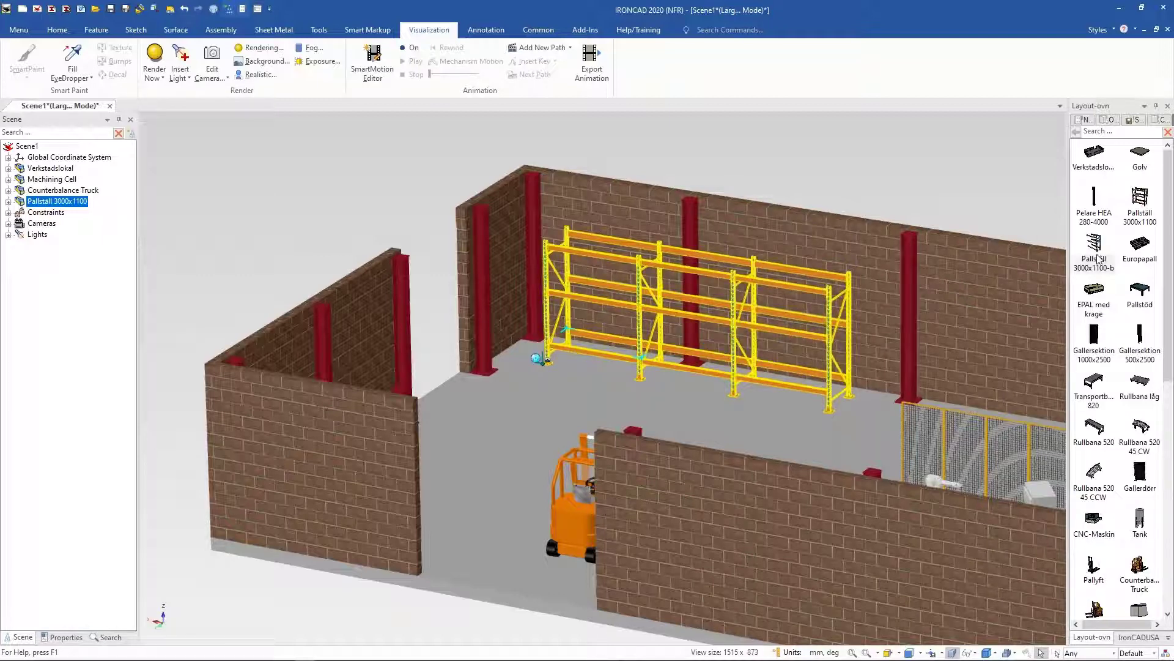
left_click_drag(1100, 259, 829, 339)
Step: Reposition the whole pallet rack row with the TriBall in a top-down view along the back wall
left_click(747, 164)
middle_click_drag(827, 237, 644, 362)
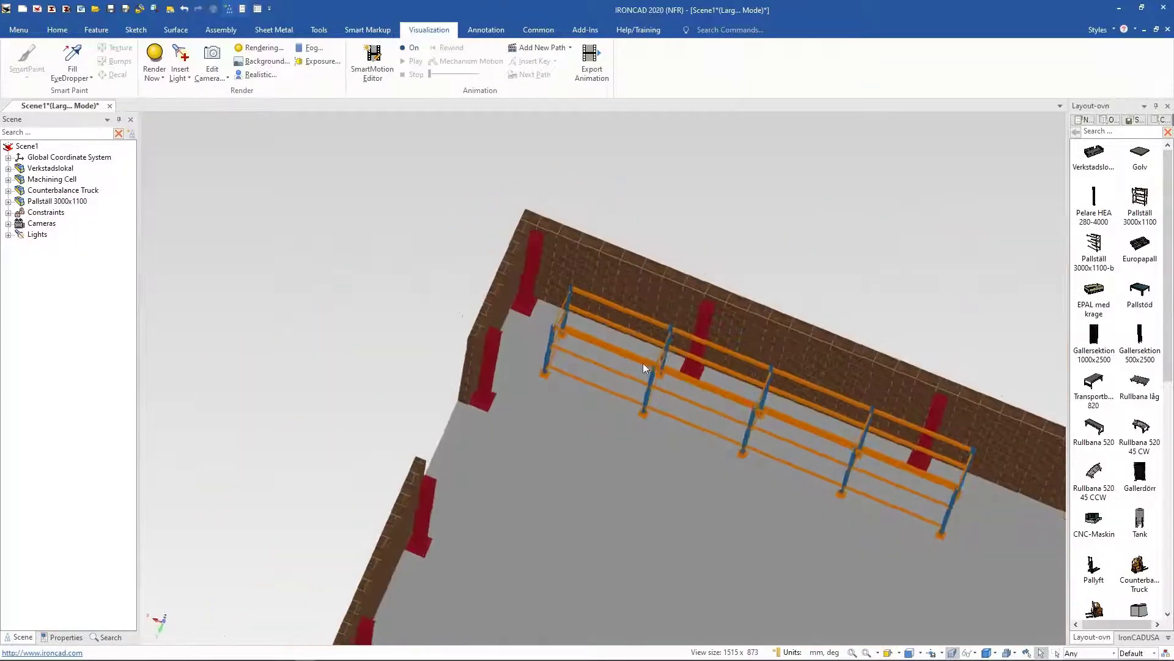
left_click(644, 363)
key("F10")
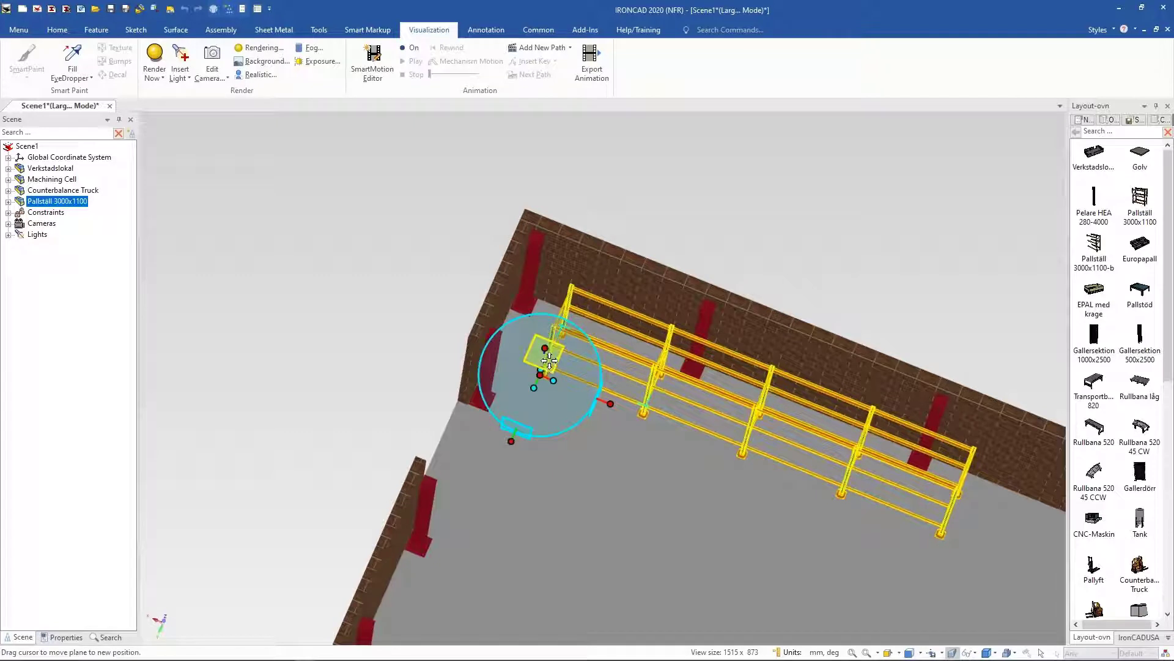
key("F7")
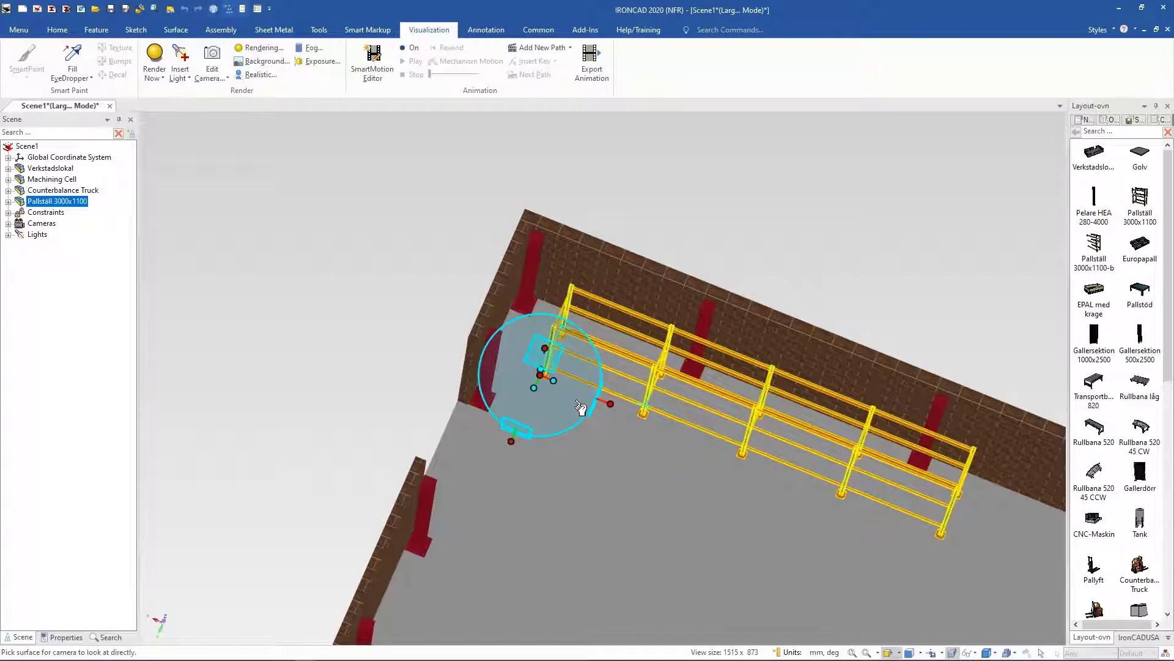
left_click(570, 406)
left_click_drag(569, 383, 555, 396)
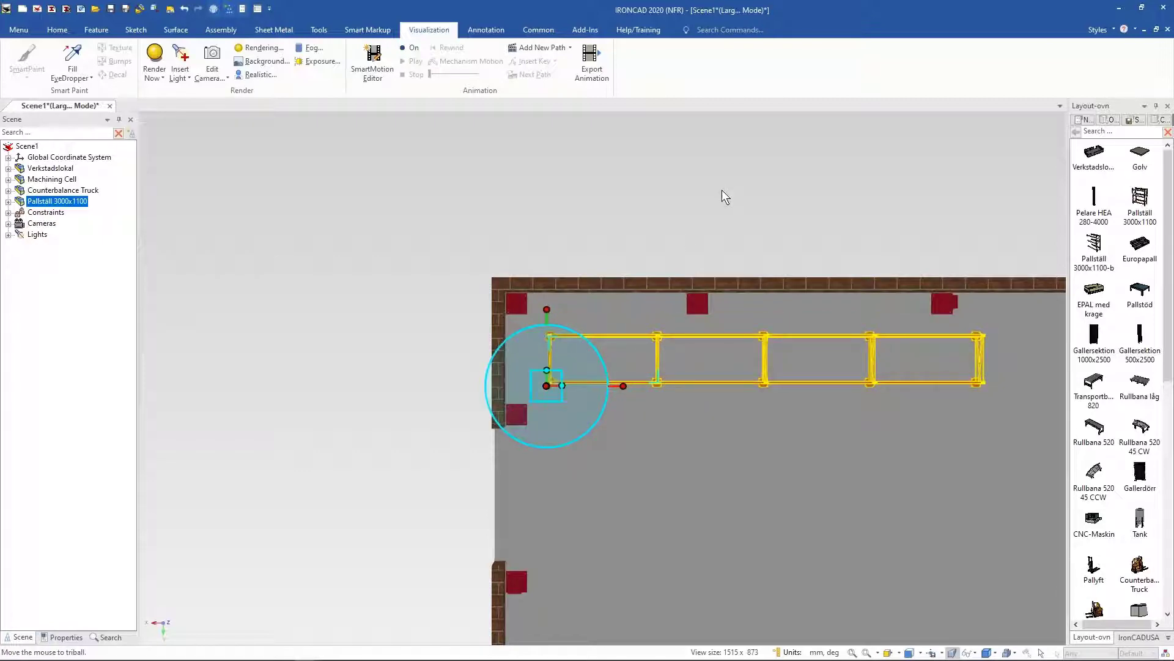
middle_click_drag(713, 187, 387, 197)
key("F10")
Step: Open Scene1.ics from the Webinar Files folder, continuing without deleting its invalid relations
left_click(387, 196)
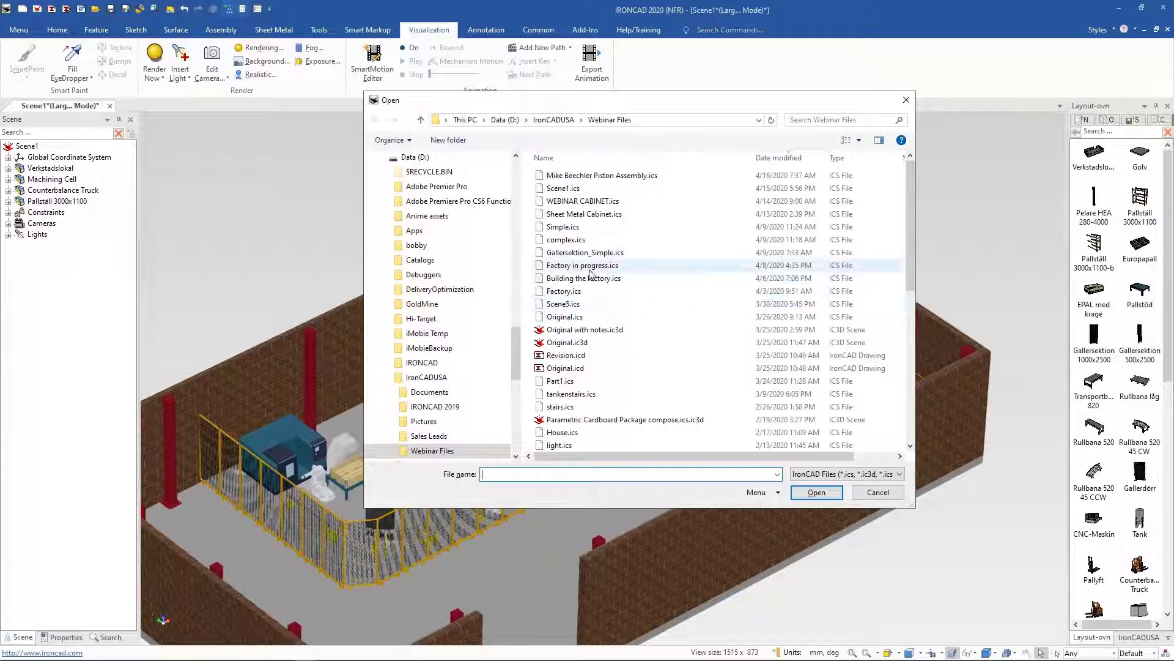
double_click(581, 189)
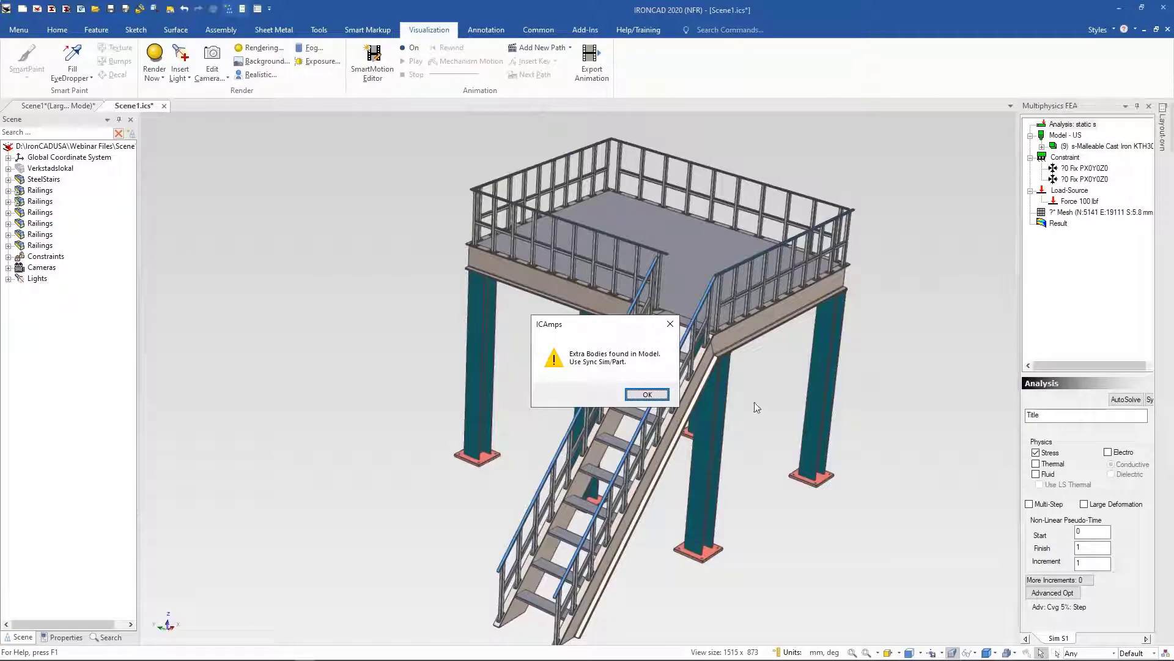
key("Return")
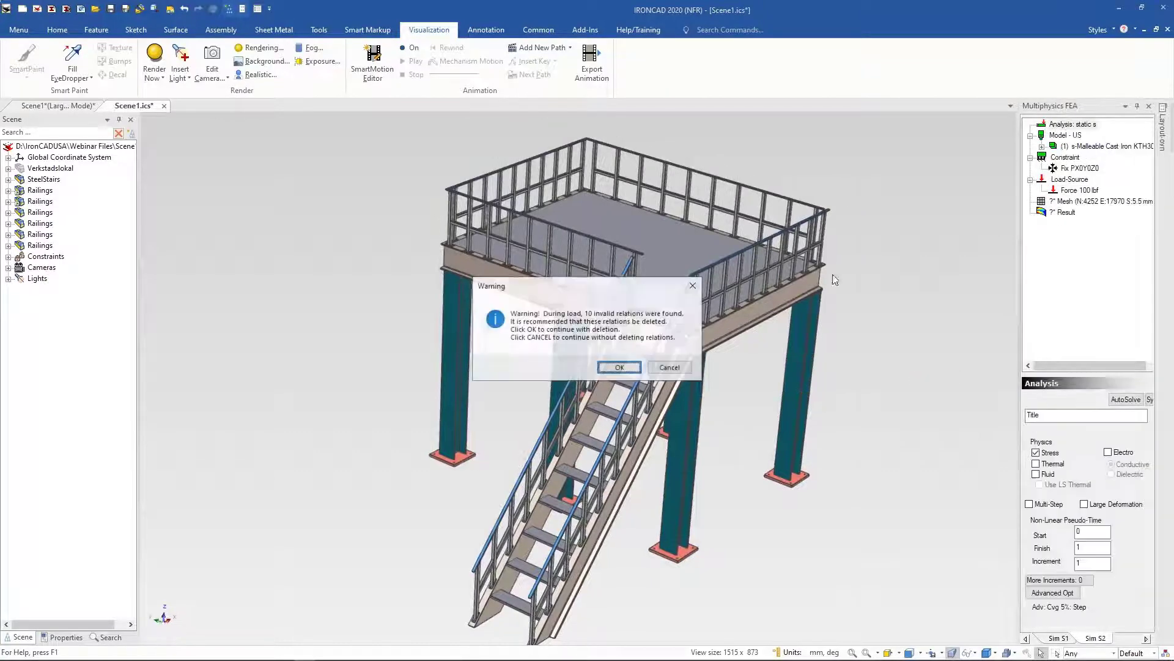
left_click(670, 369)
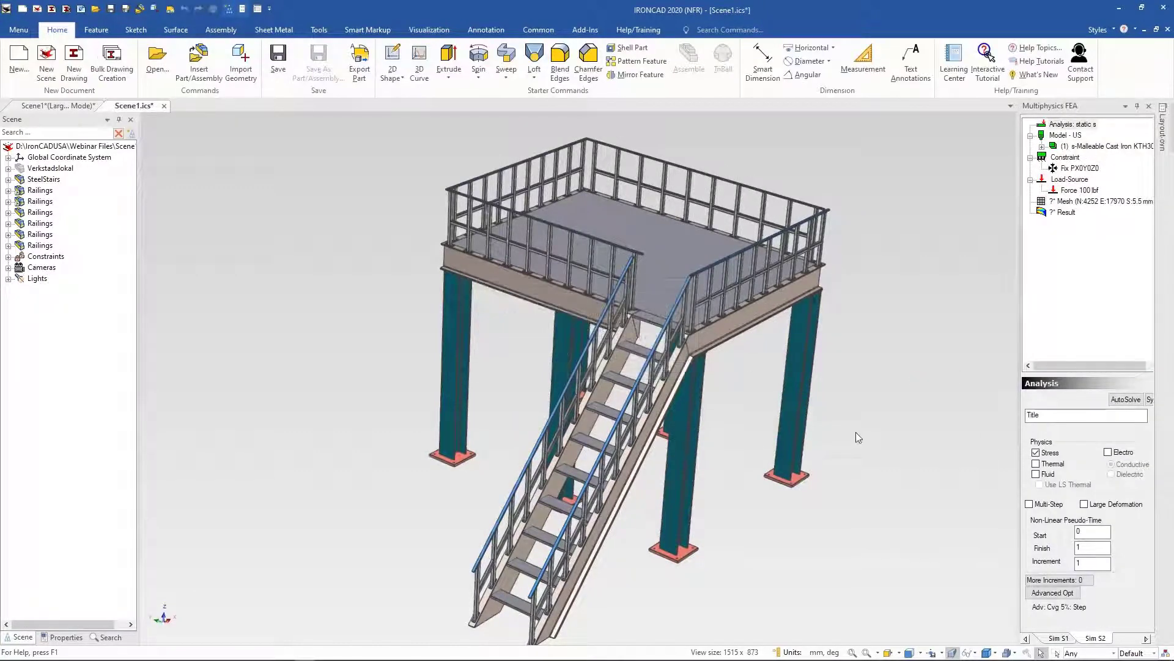
Step: Hide the IronCAD MultiPhysics FEA panel
mouse_move(1163, 125)
left_click(597, 34)
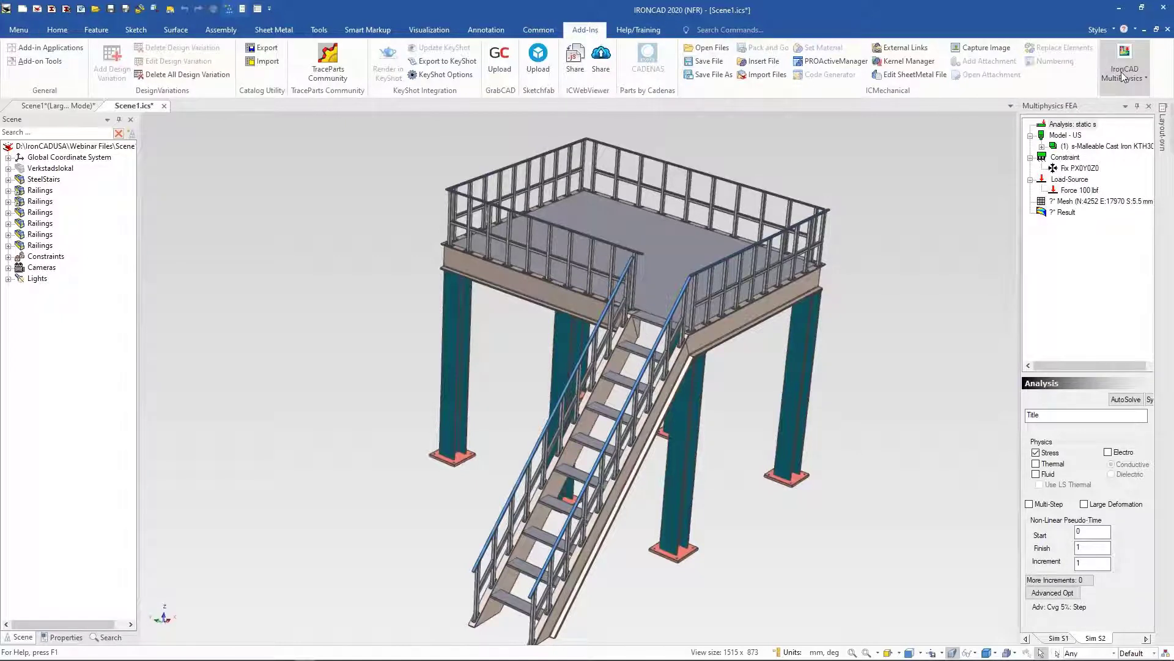
left_click(1144, 77)
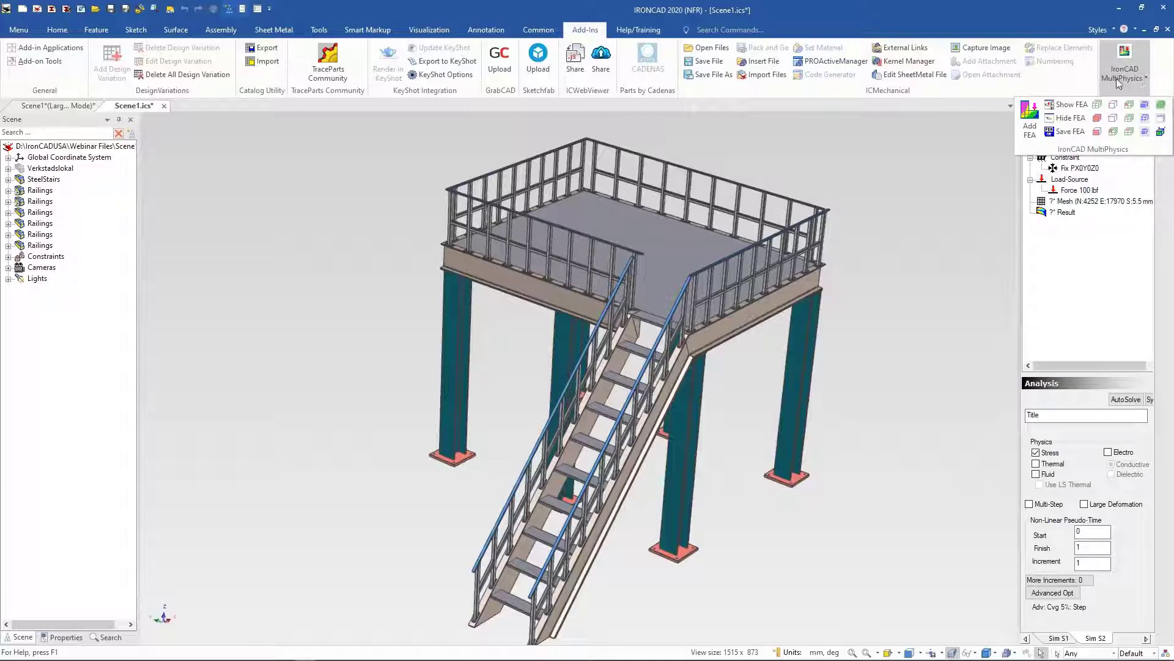
left_click(1071, 119)
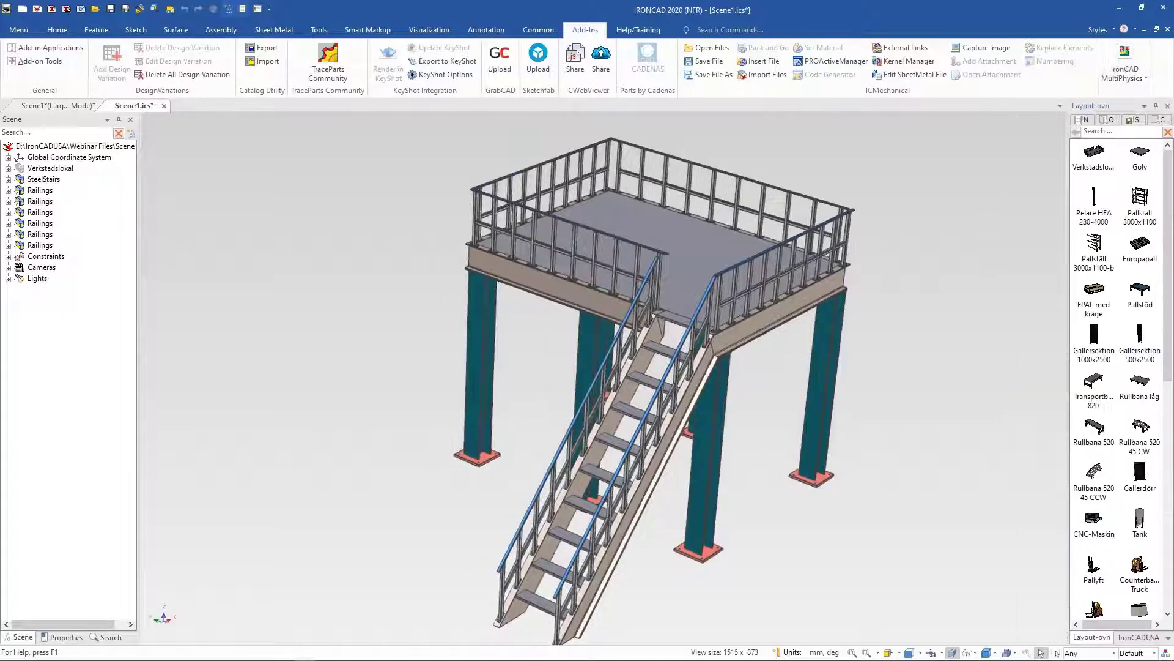
Step: Box-select the steel stairs platform together with all its railings
scroll(779, 401, "down", 2)
middle_click_drag(780, 401, 437, 306)
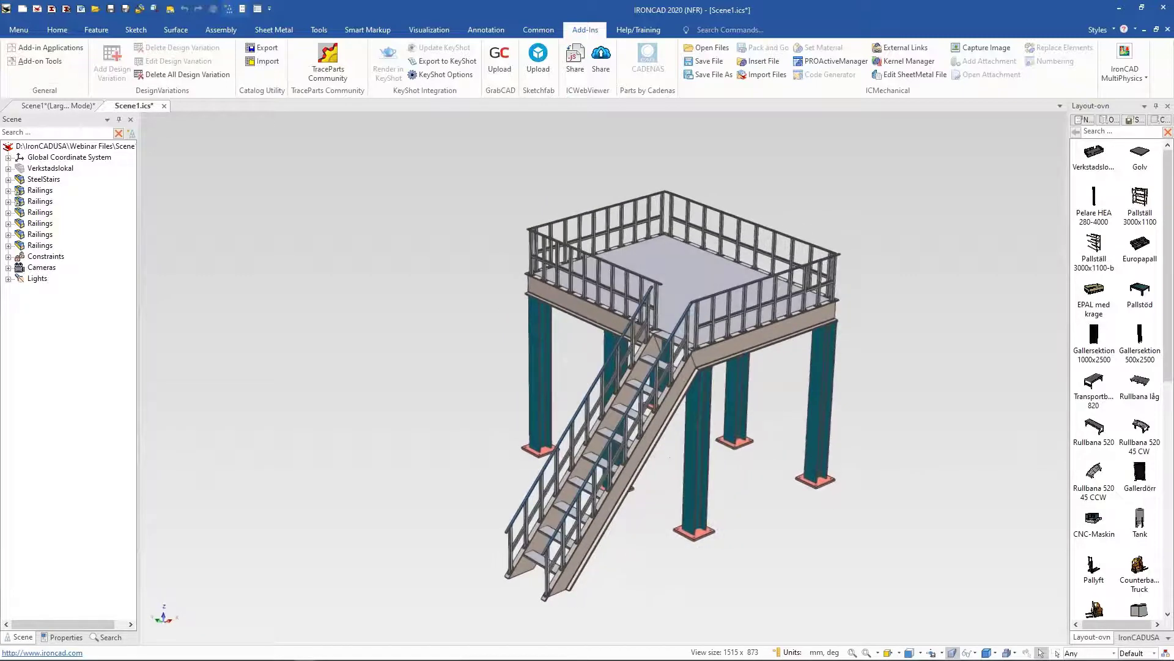
scroll(601, 300, "down", 3)
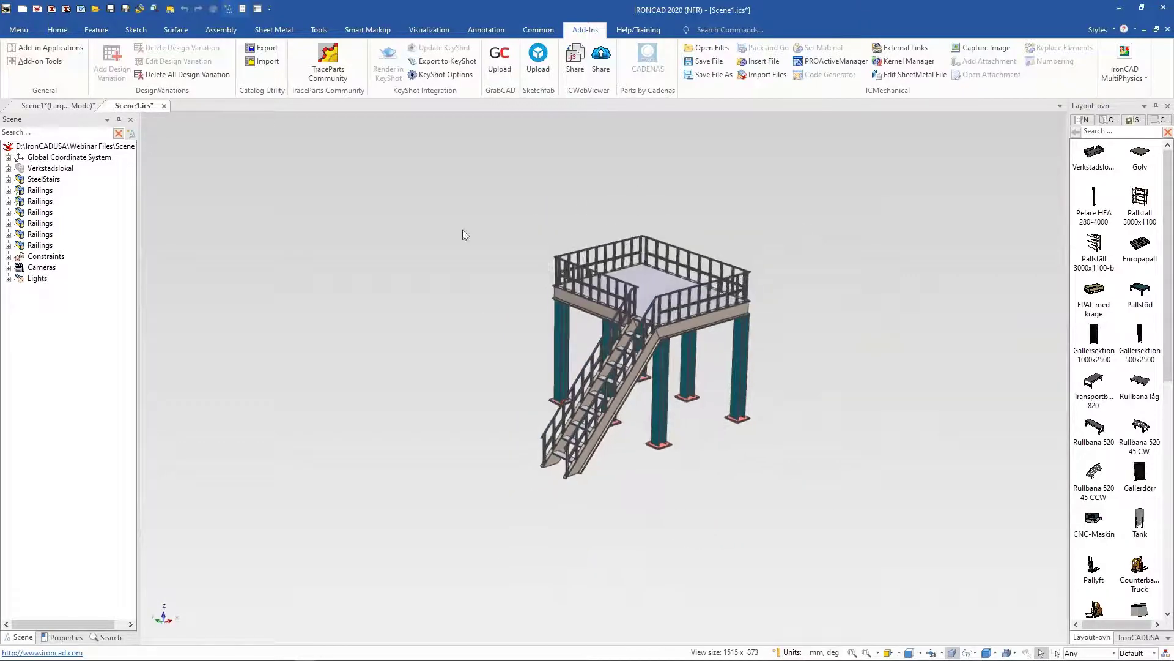
left_click_drag(435, 195, 836, 553)
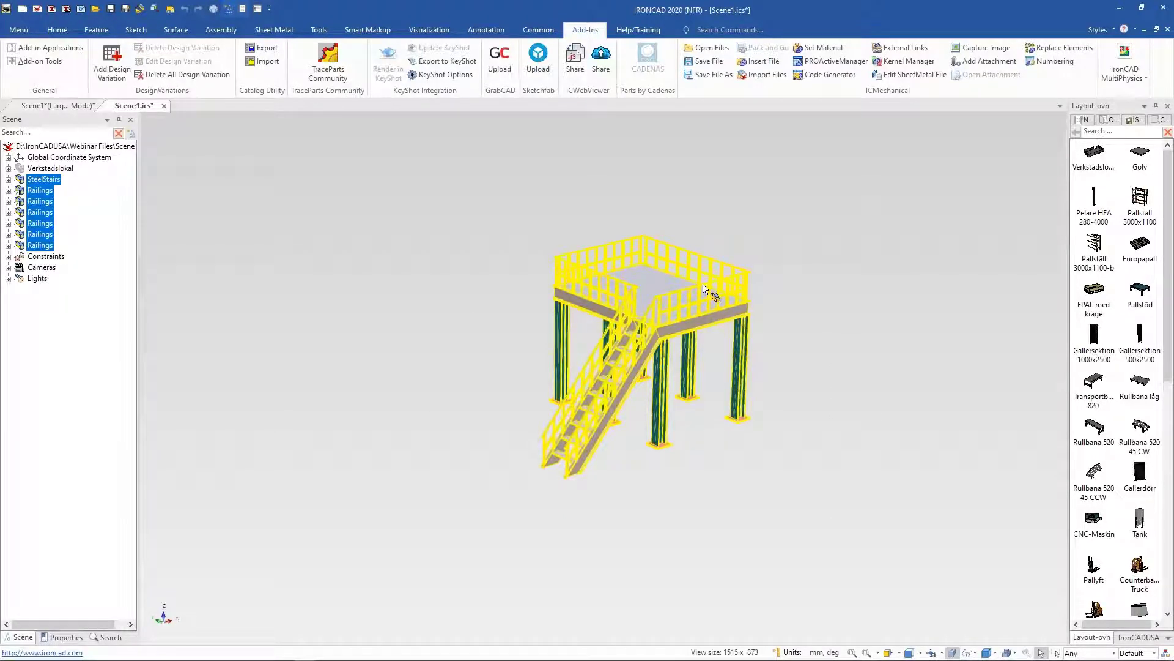
Step: Paste the stairs platform with its railings into the factory layout scene
left_click(49, 106)
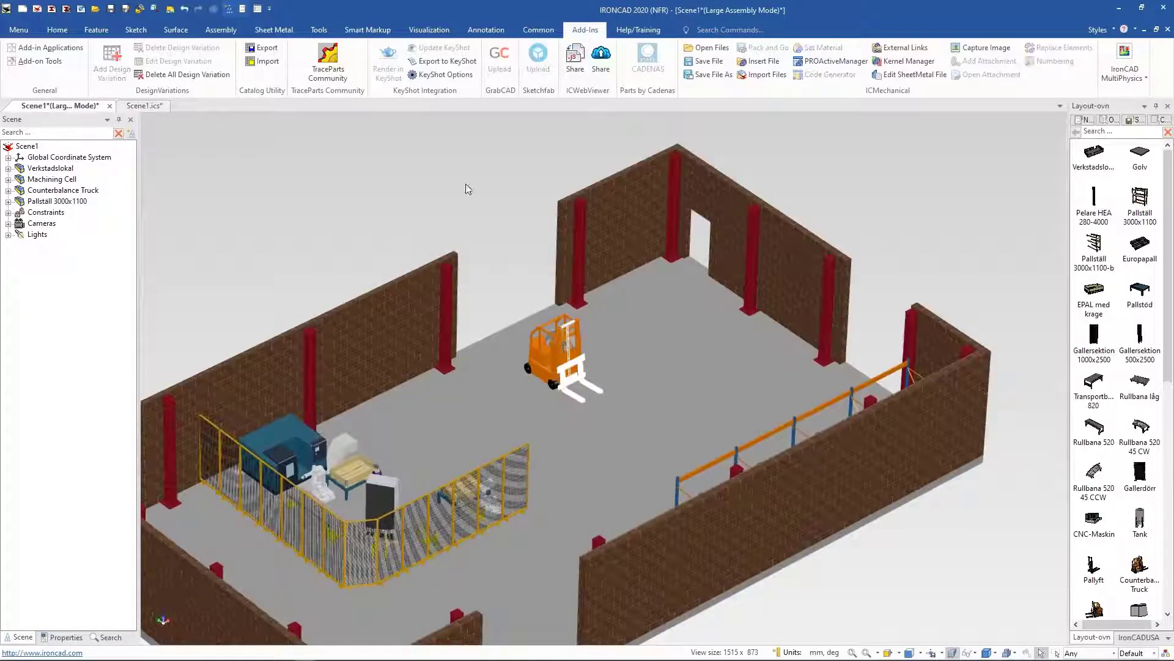
left_click(698, 350)
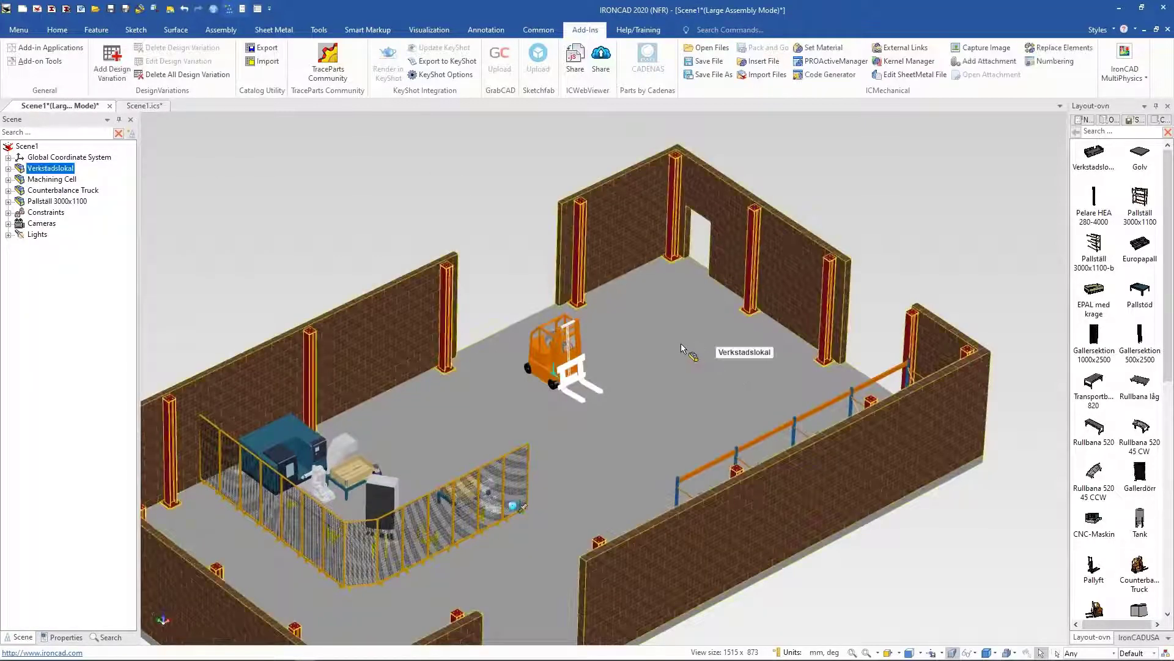
left_click(263, 247)
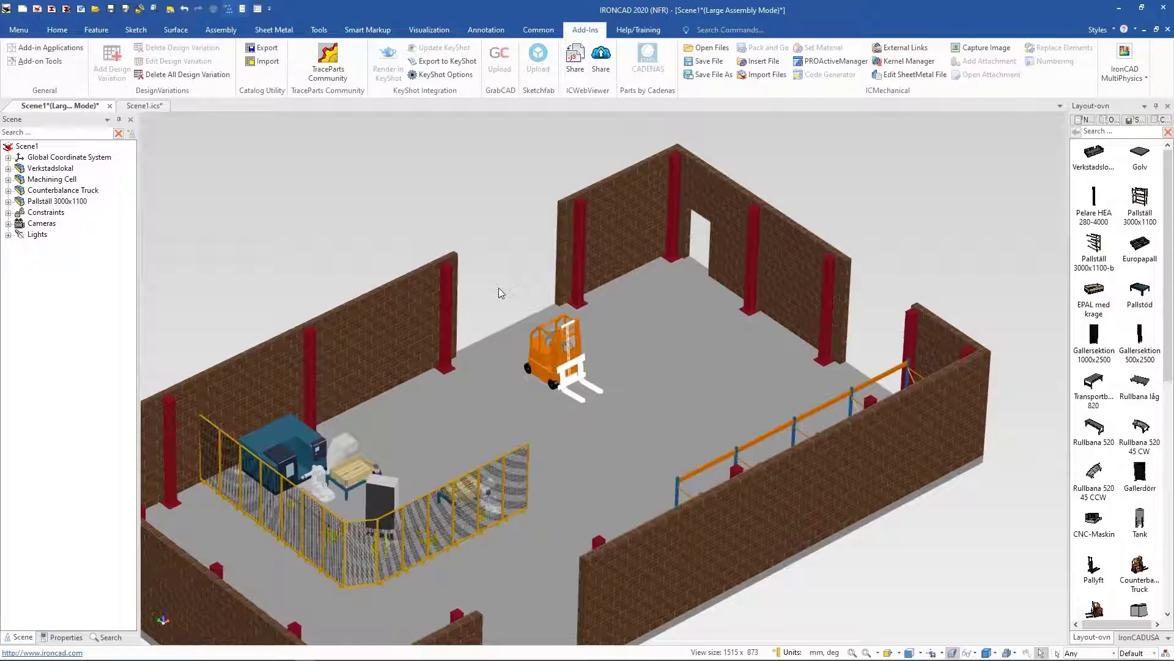
key("ctrl+v")
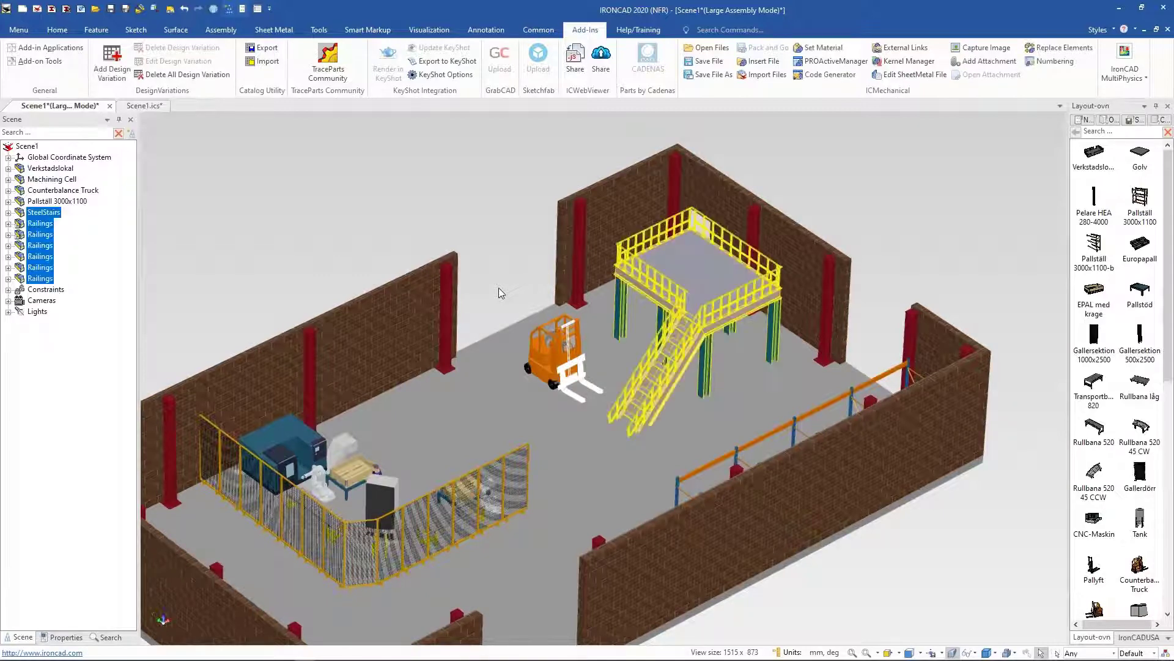
Step: Select a railing of the pasted stairs platform in the layout to inspect it
left_click(963, 217)
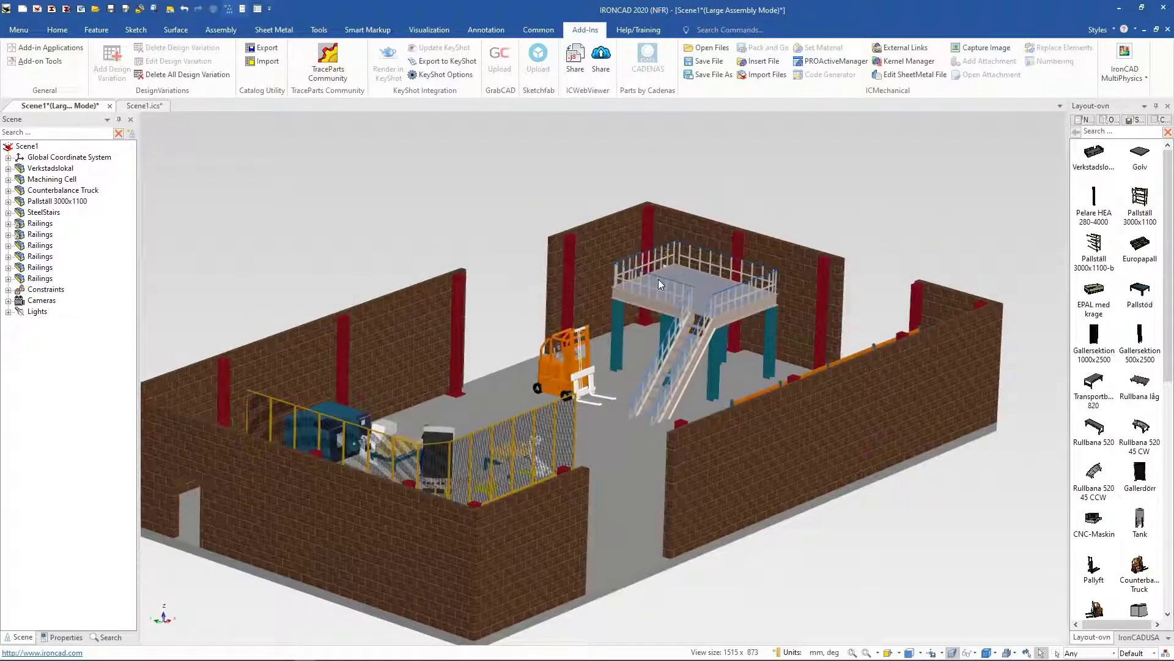
left_click(657, 278)
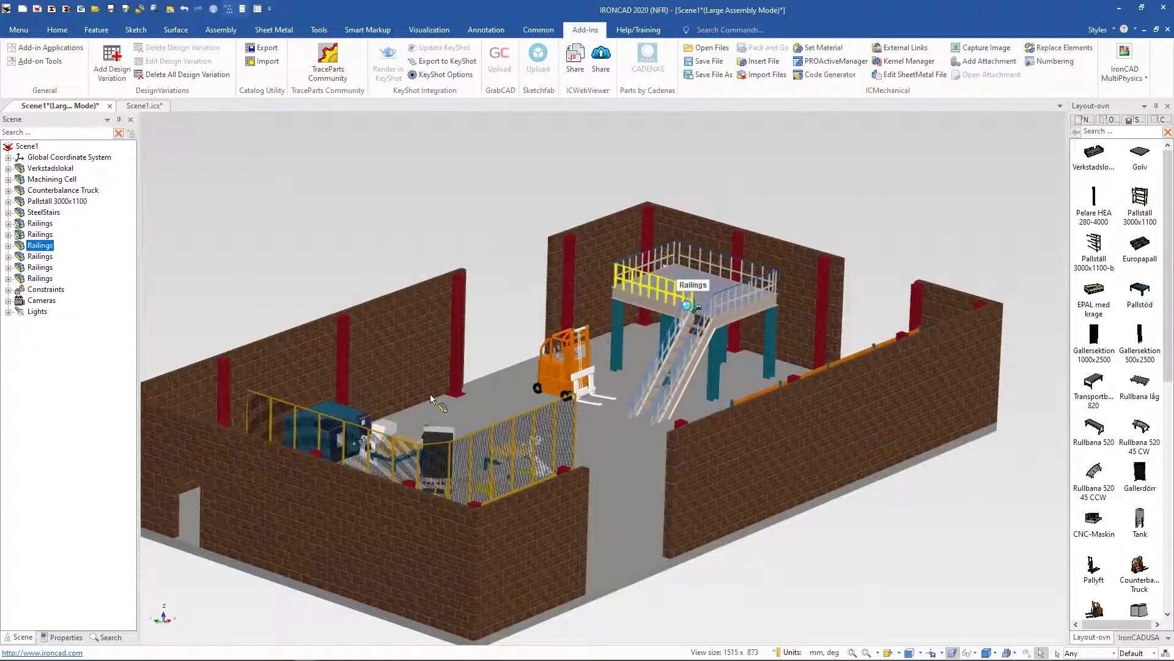
left_click(419, 185)
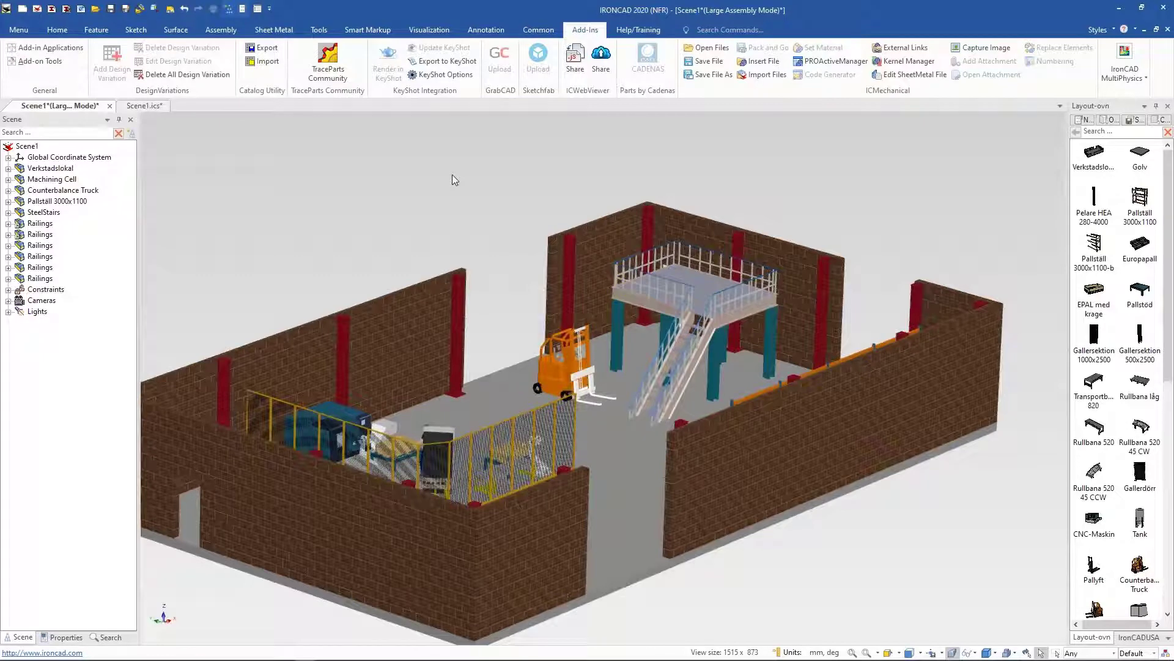
Step: Close the Scene1.ics source scene without saving its changes
left_click(147, 108)
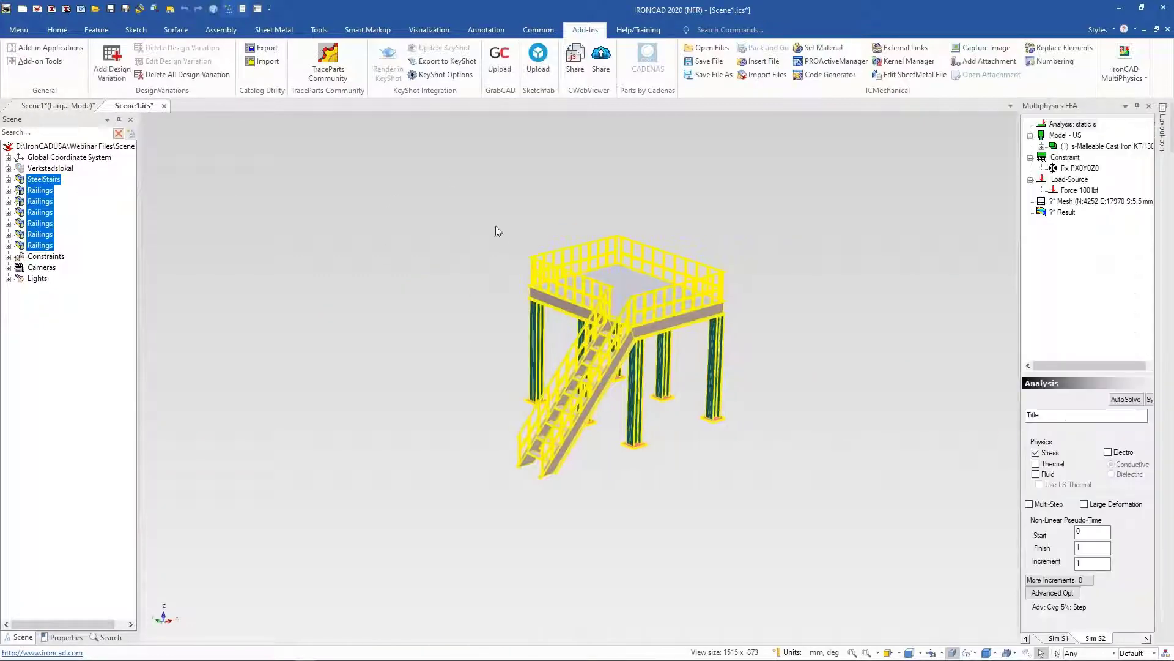
left_click(454, 291)
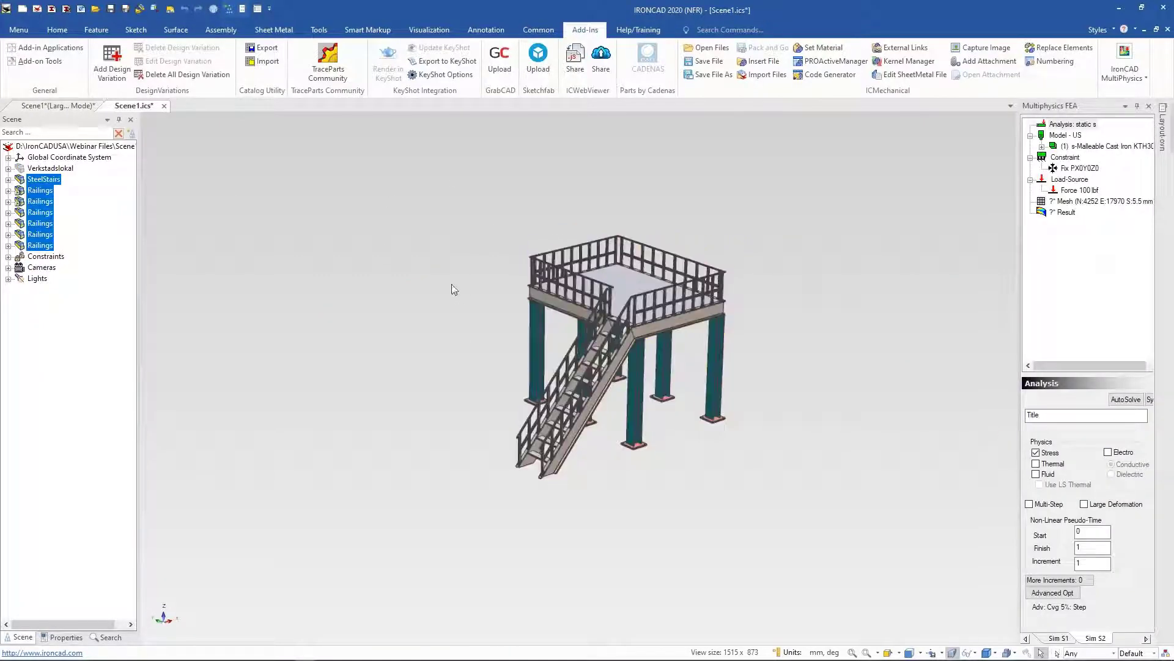
left_click(52, 180)
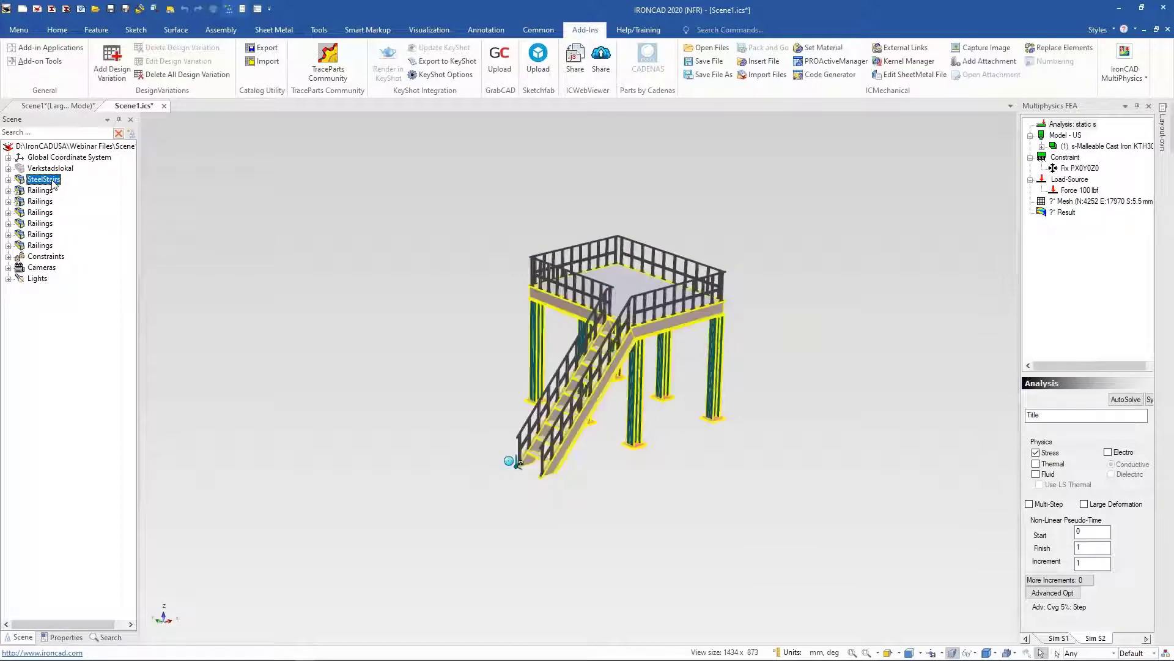
left_click(9, 180)
left_click(9, 180)
left_click(155, 150)
left_click(164, 106)
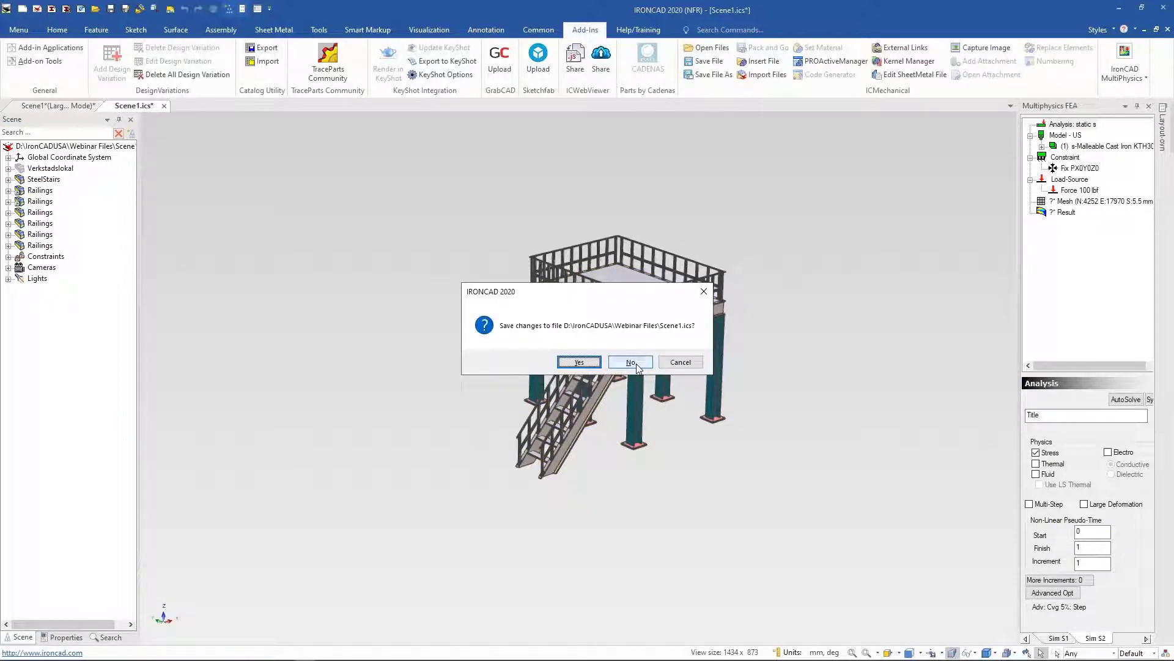
left_click(635, 363)
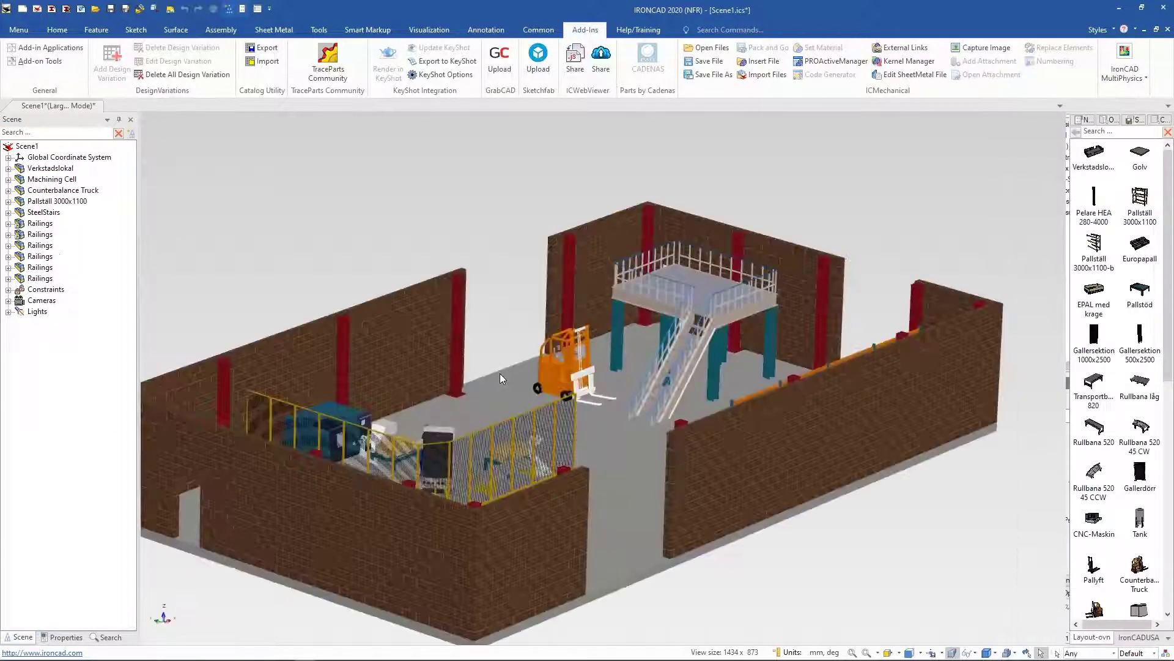
Step: Delete the steel stairs platform and all its railings from the factory layout
left_click(737, 310)
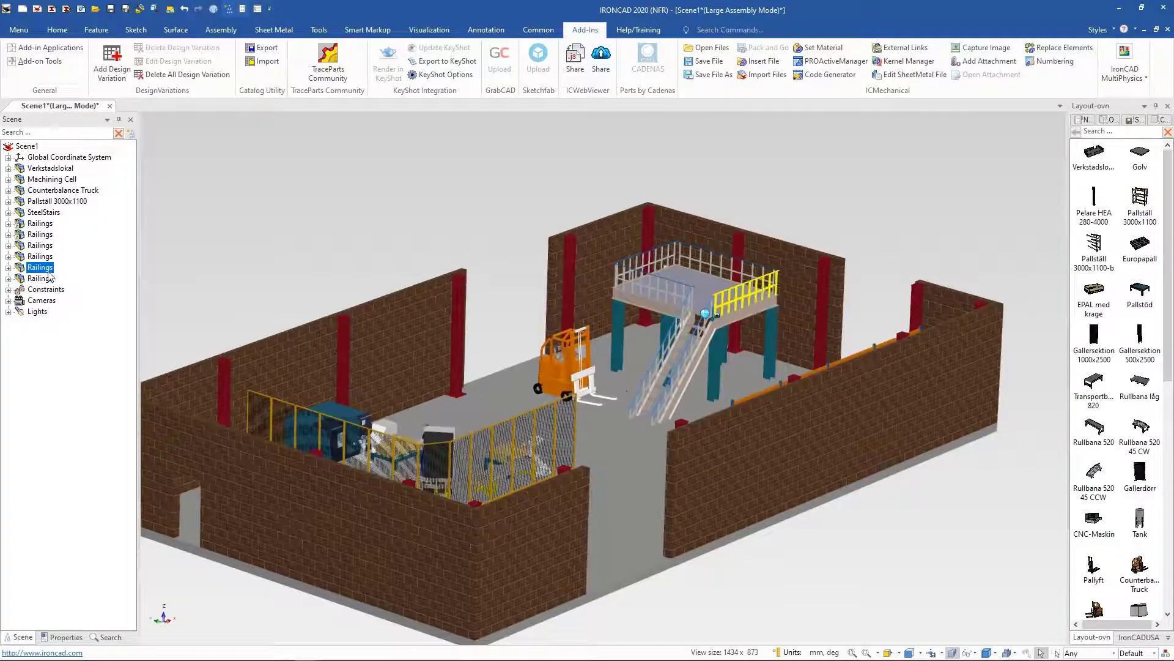
left_click(44, 212)
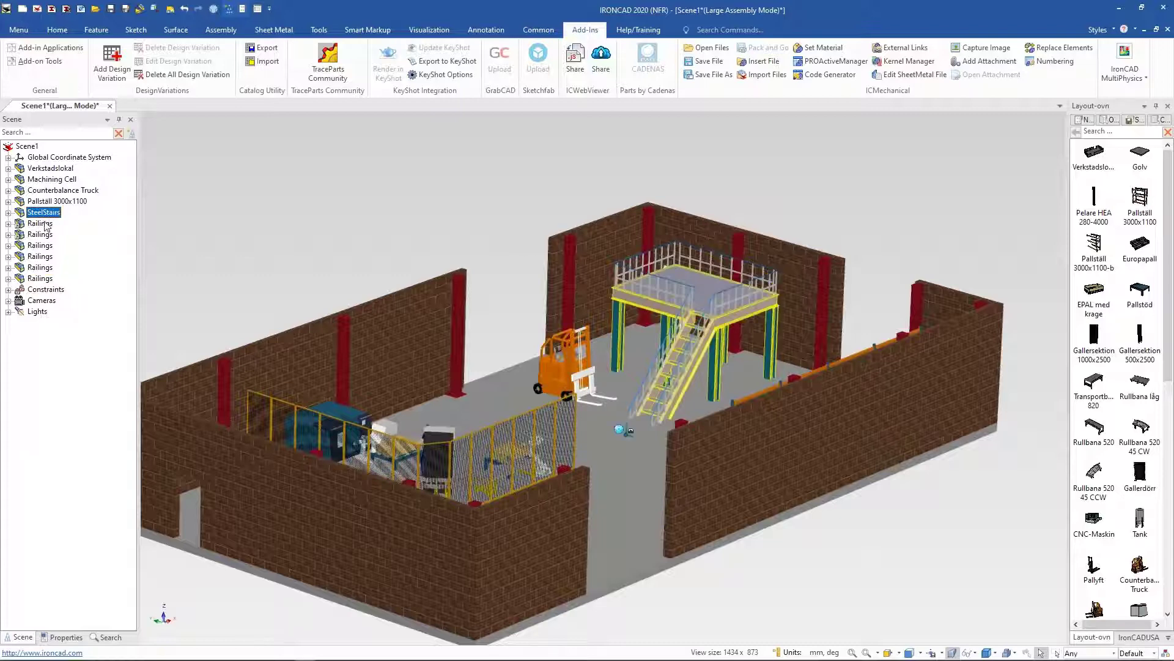
left_click(48, 281, "shift")
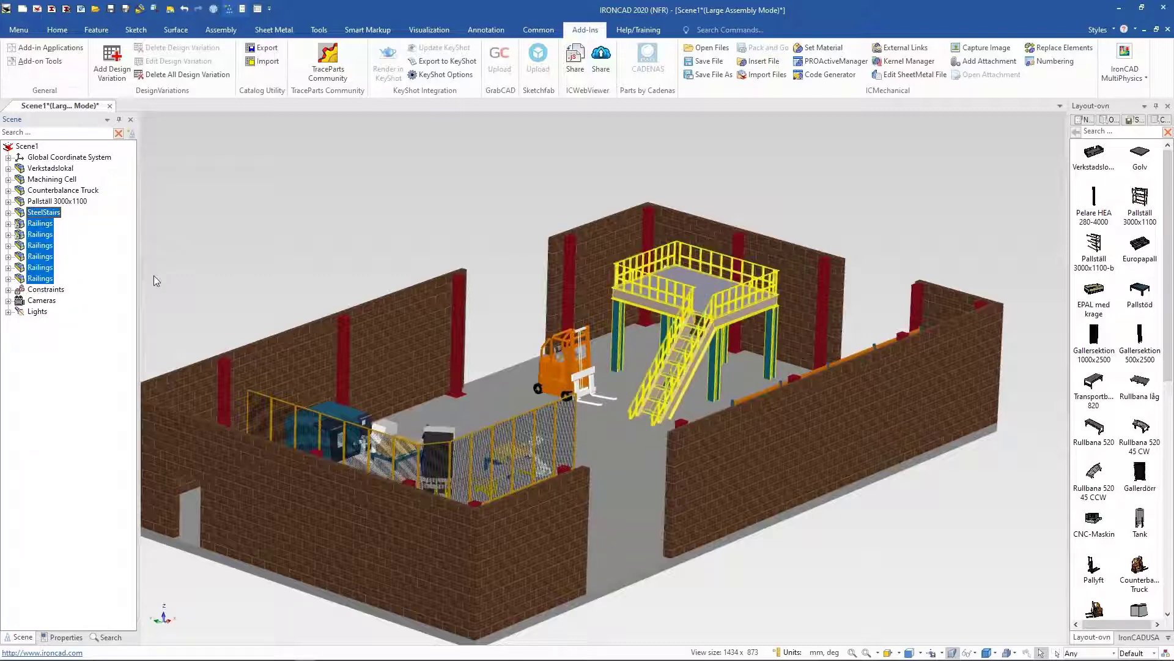
key("Delete")
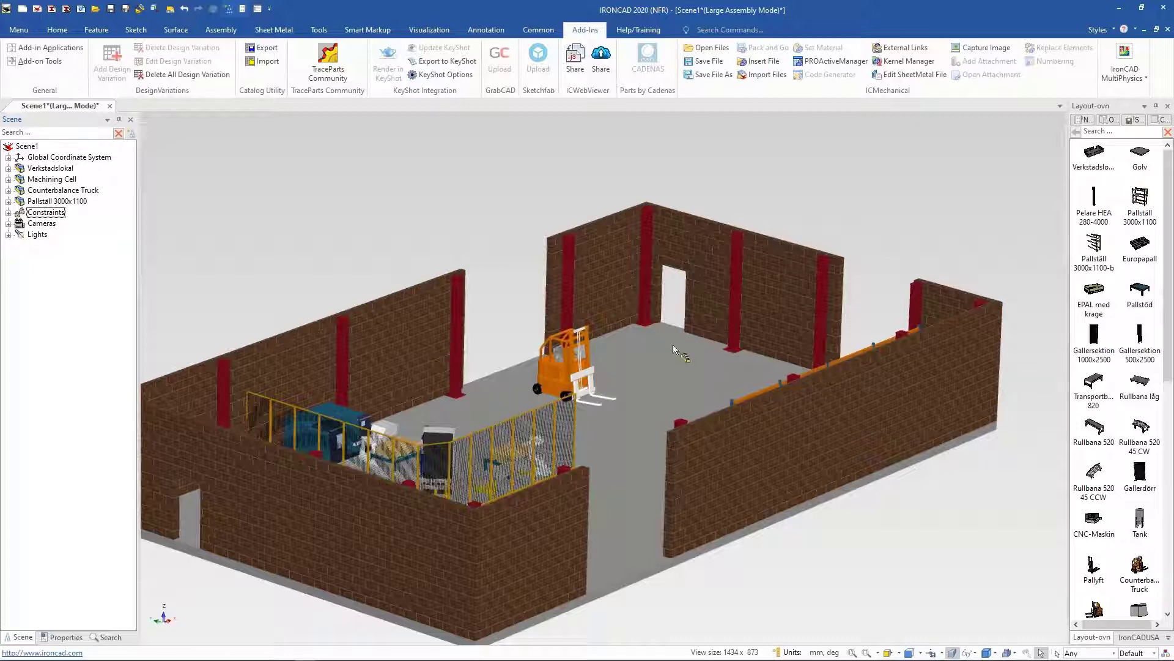
Step: Move the pallet rack with the TriBall so it sits along the back wall in the upper-left corner
middle_click_drag(810, 387, 769, 340)
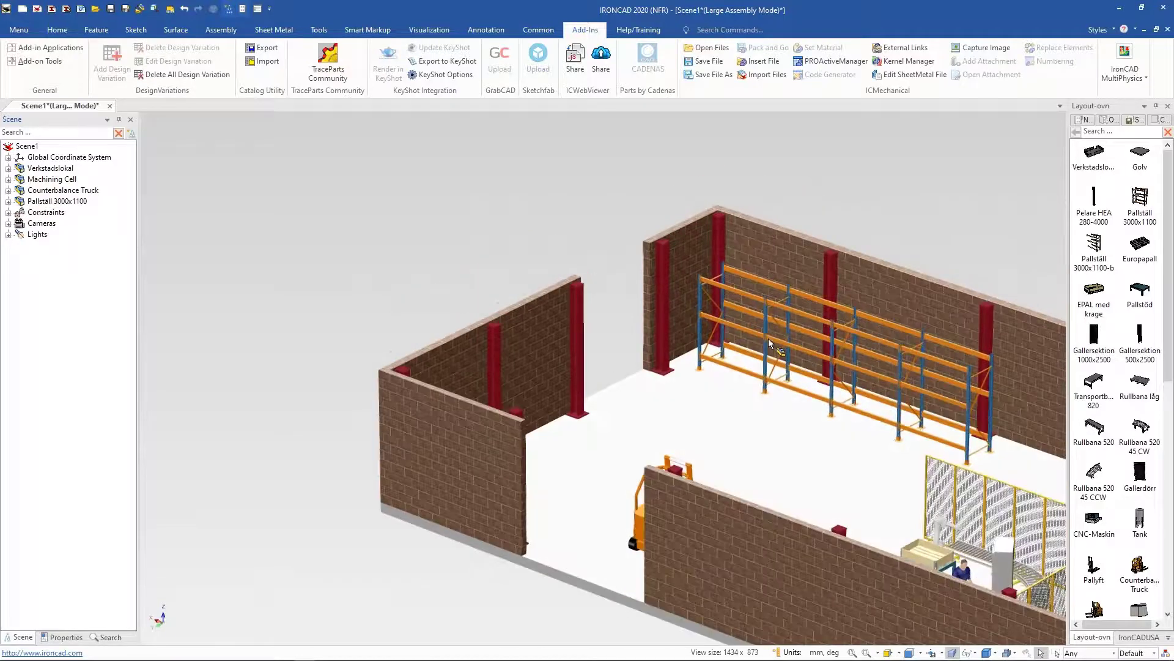
left_click(769, 343)
key("F7")
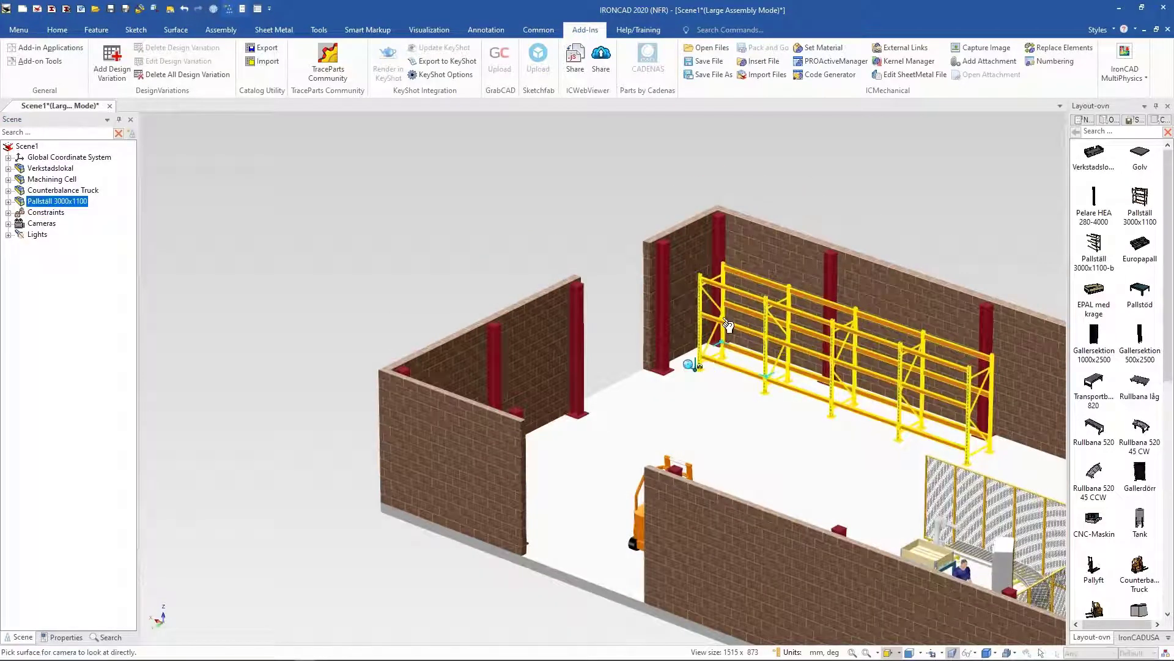
left_click(736, 396)
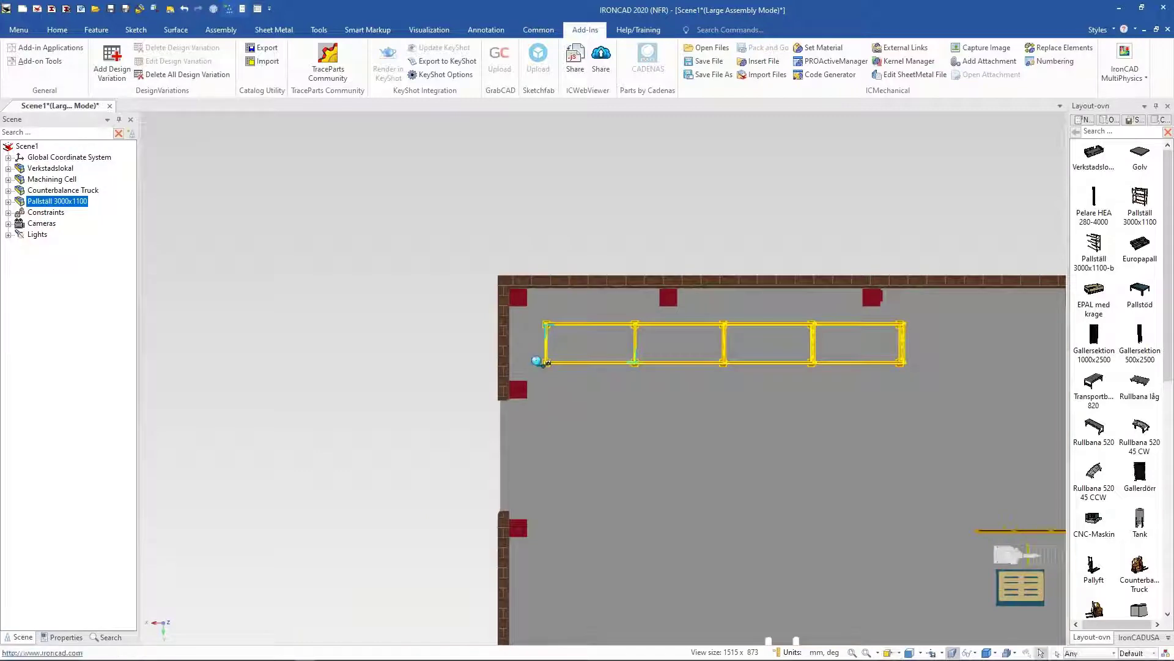
scroll(350, 276, "down", 4)
middle_click_drag(351, 275, 327, 228)
key("F10")
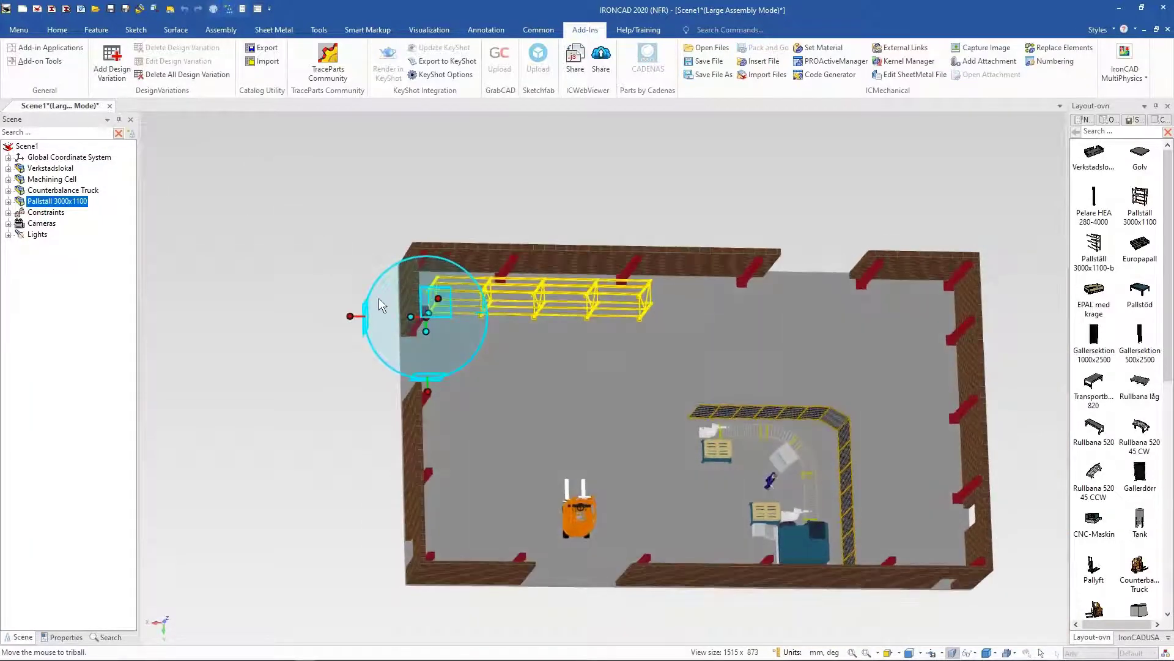
middle_click_drag(379, 305, 374, 329)
left_click_drag(455, 314, 494, 314)
key("F10")
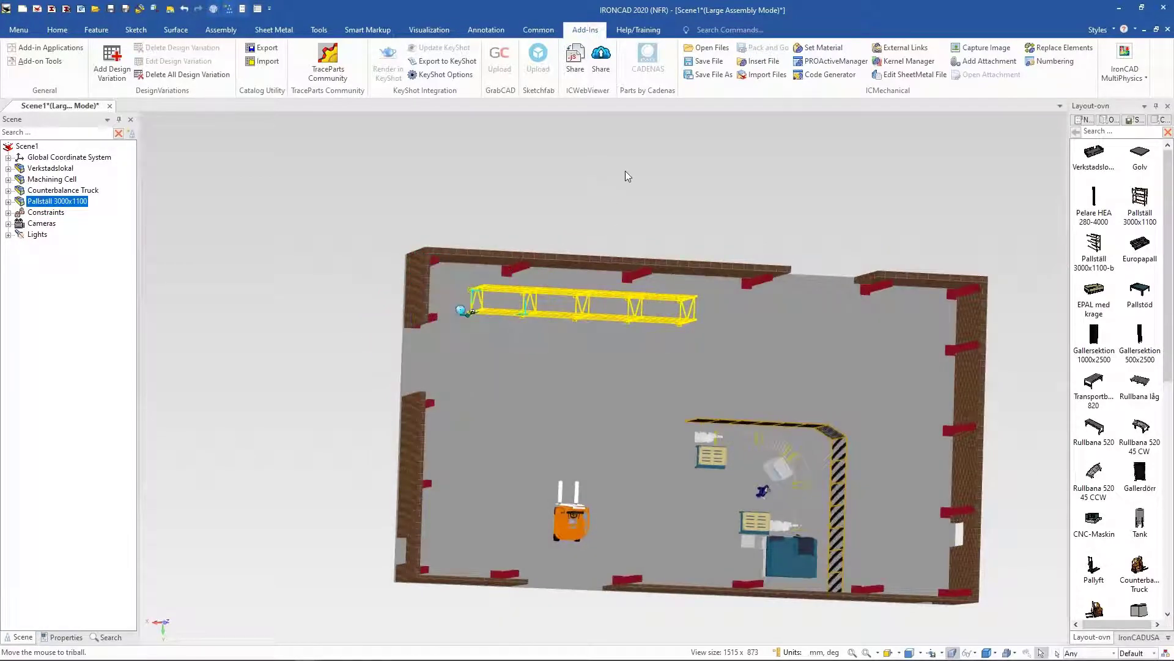
Step: Drag a Tank from the catalog into the corner beside the pallet rack
left_click(624, 177)
middle_click_drag(590, 196, 575, 167)
middle_click_drag(562, 358, 566, 291)
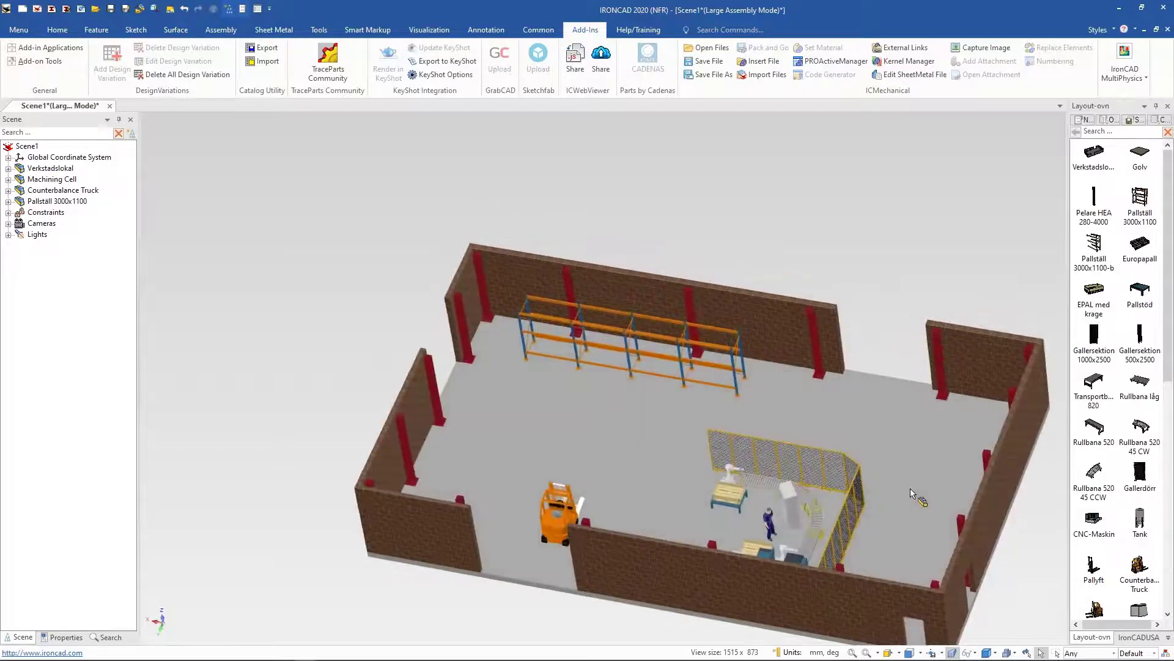
left_click_drag(1141, 523, 493, 348)
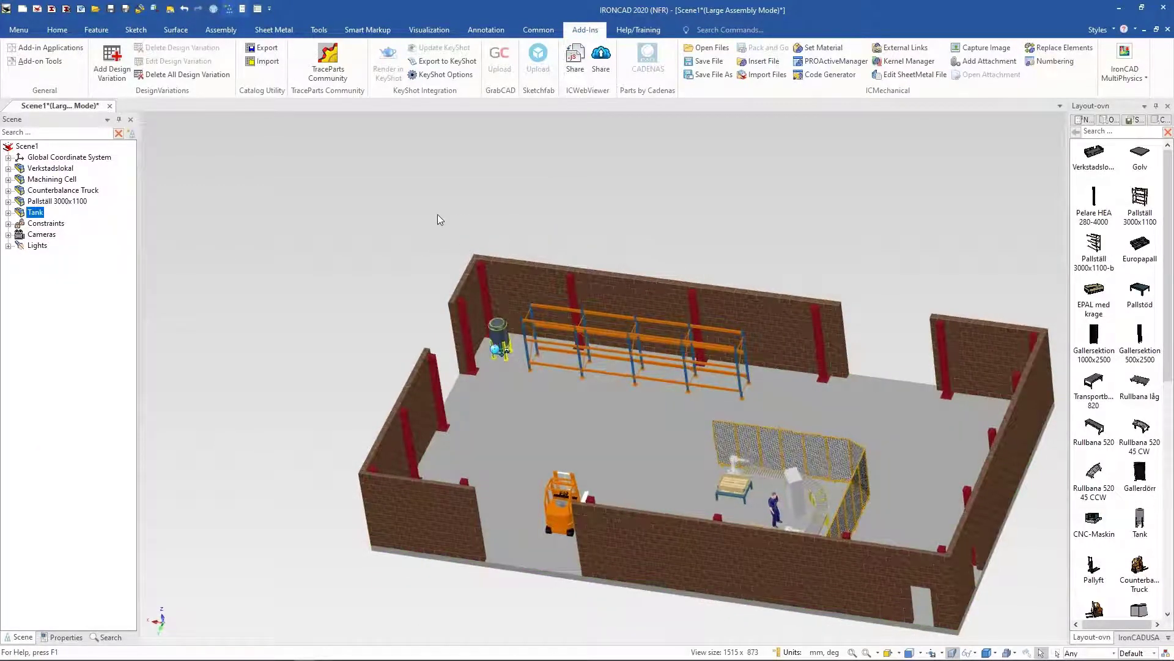
Step: Switch the catalog to the ICMech Pipes library
middle_click_drag(438, 214, 571, 221)
key("F10")
key("F10")
scroll(572, 221, "up", 2)
left_click(694, 215)
scroll(695, 215, "up", 1)
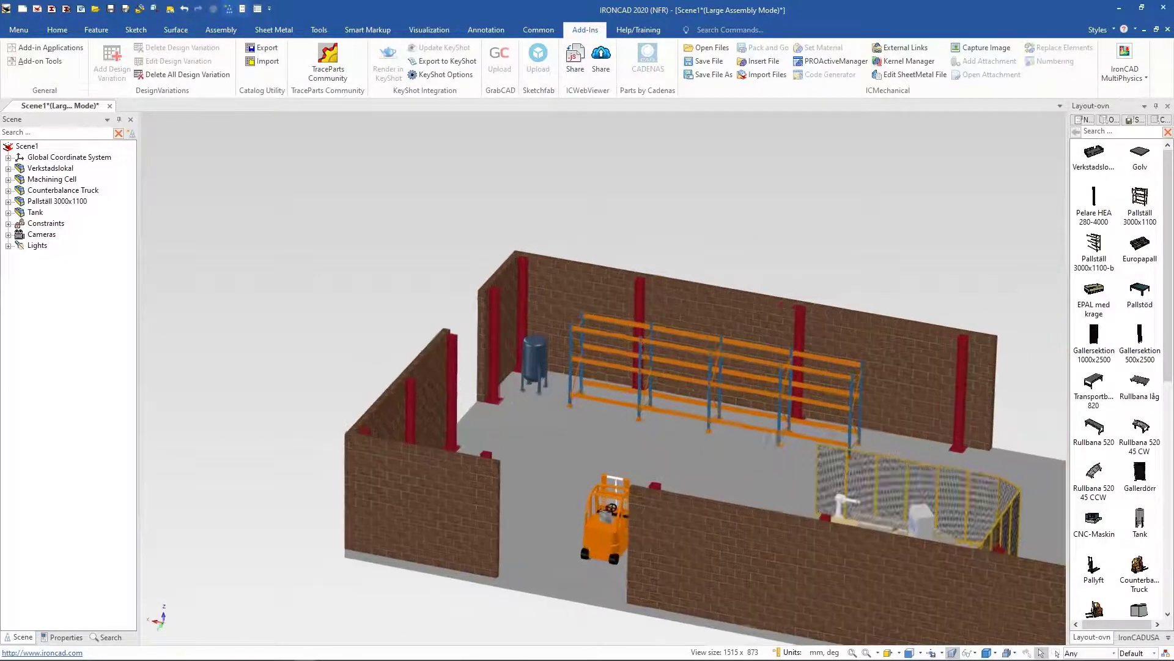
left_click(1169, 637)
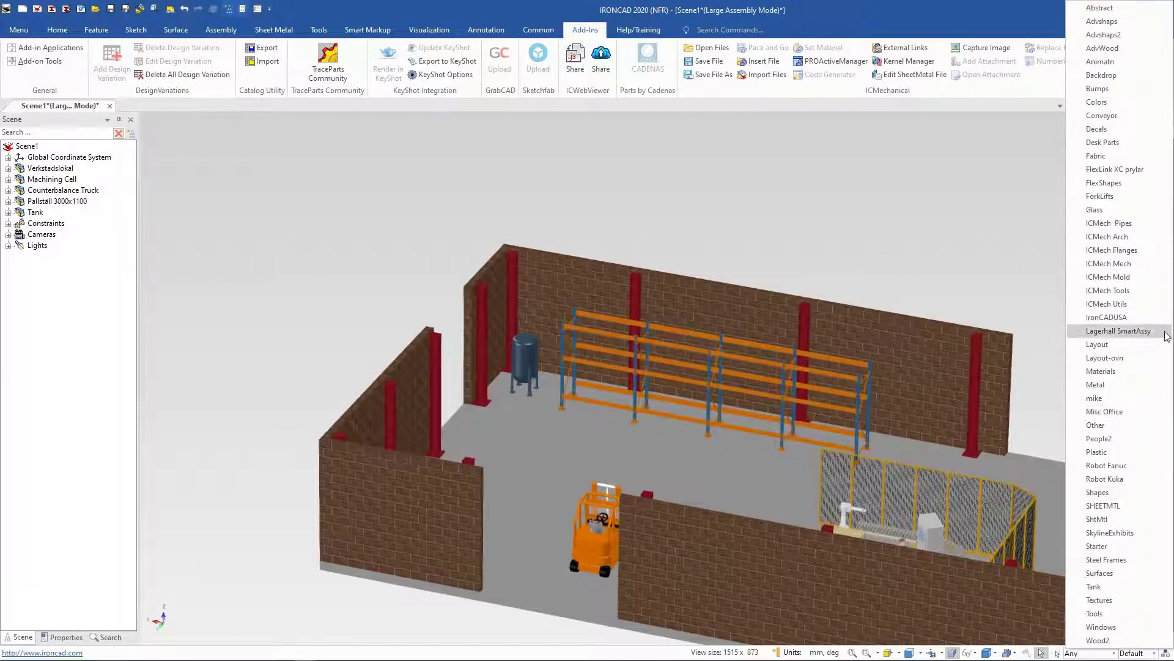
left_click(1125, 263)
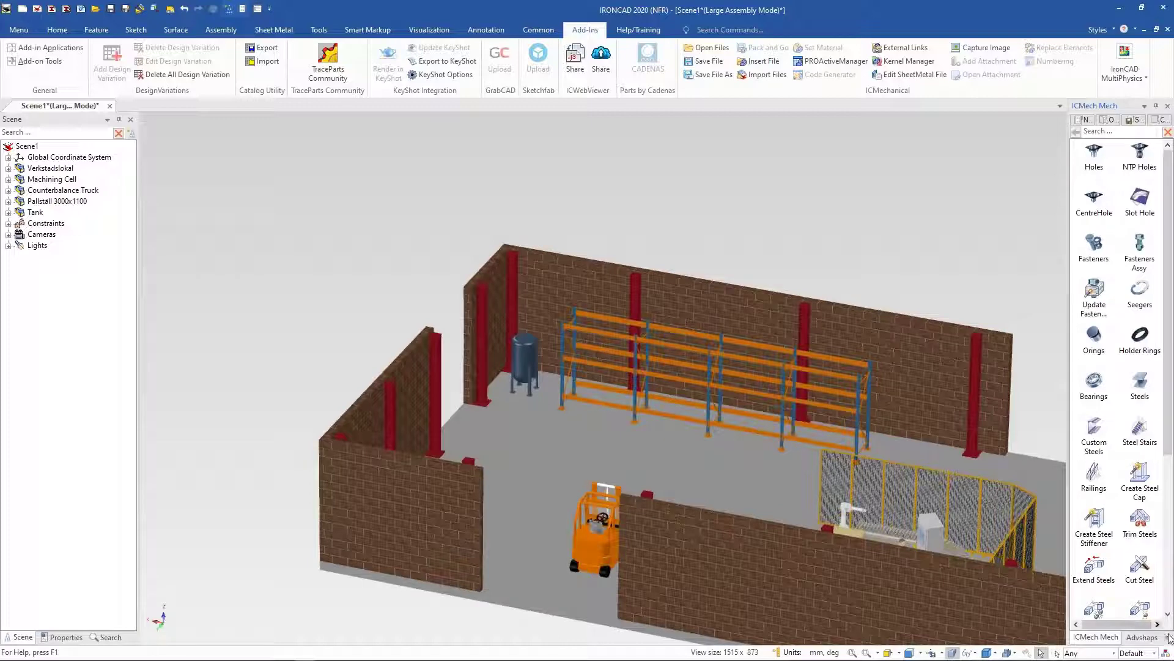
left_click(1168, 638)
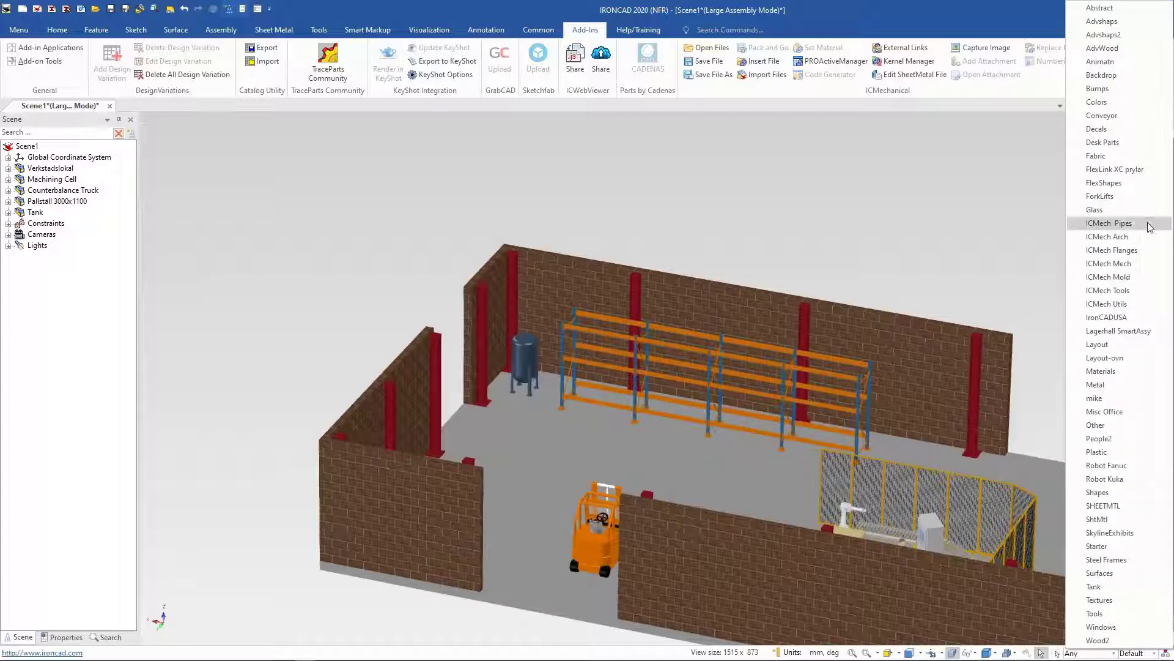
left_click(1109, 224)
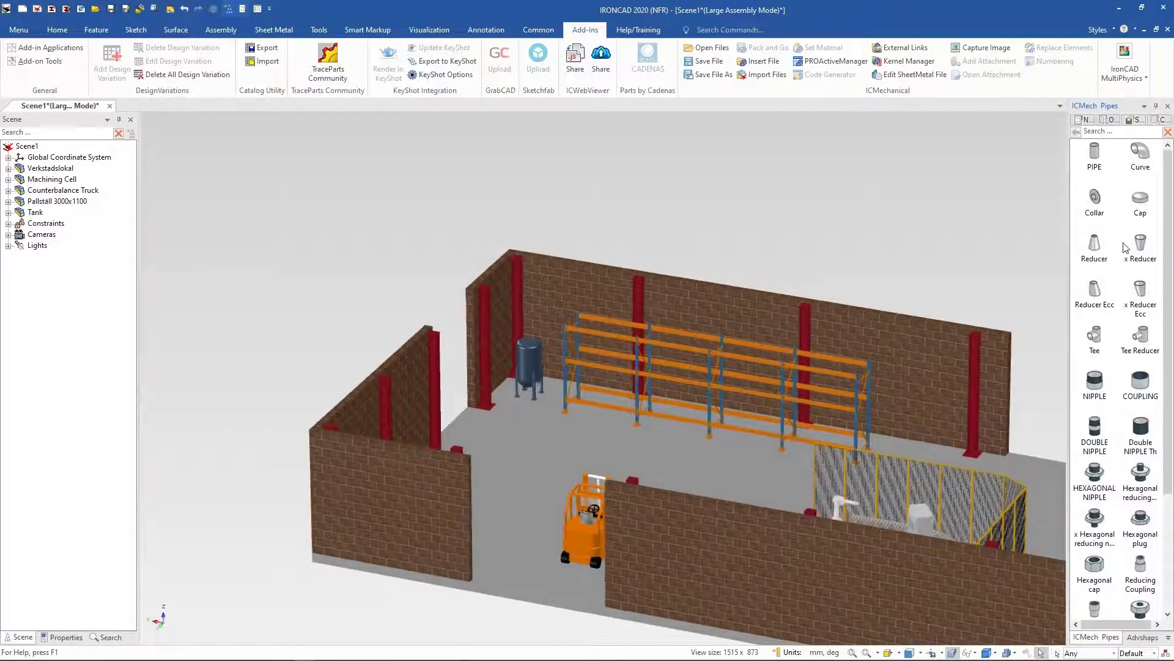
Step: Drop a Collar onto the top of the tank, switch its standard to DIN with DN 65, and apply
scroll(529, 355, "up", 6)
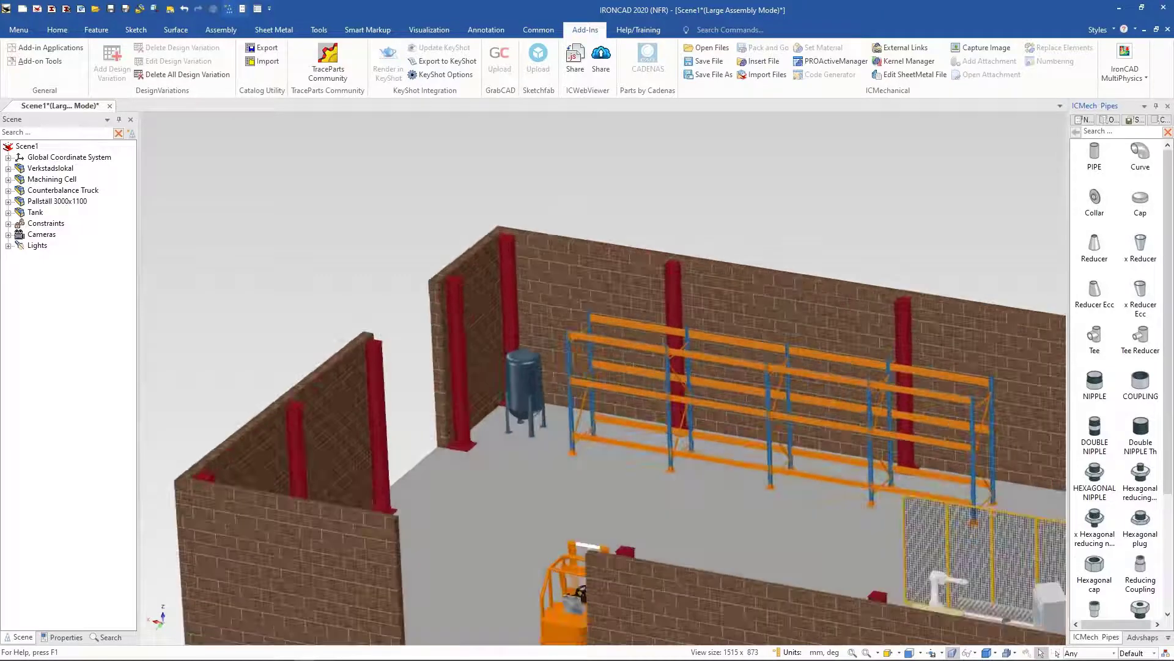
scroll(531, 333, "up", 4)
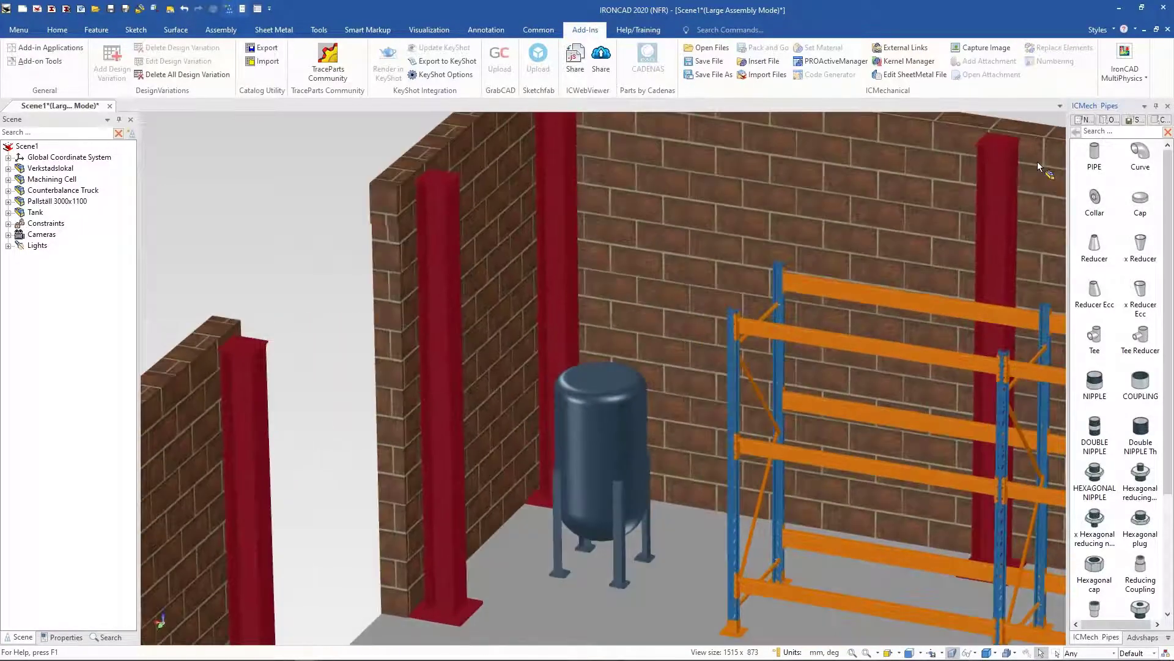
left_click_drag(1095, 201, 598, 375)
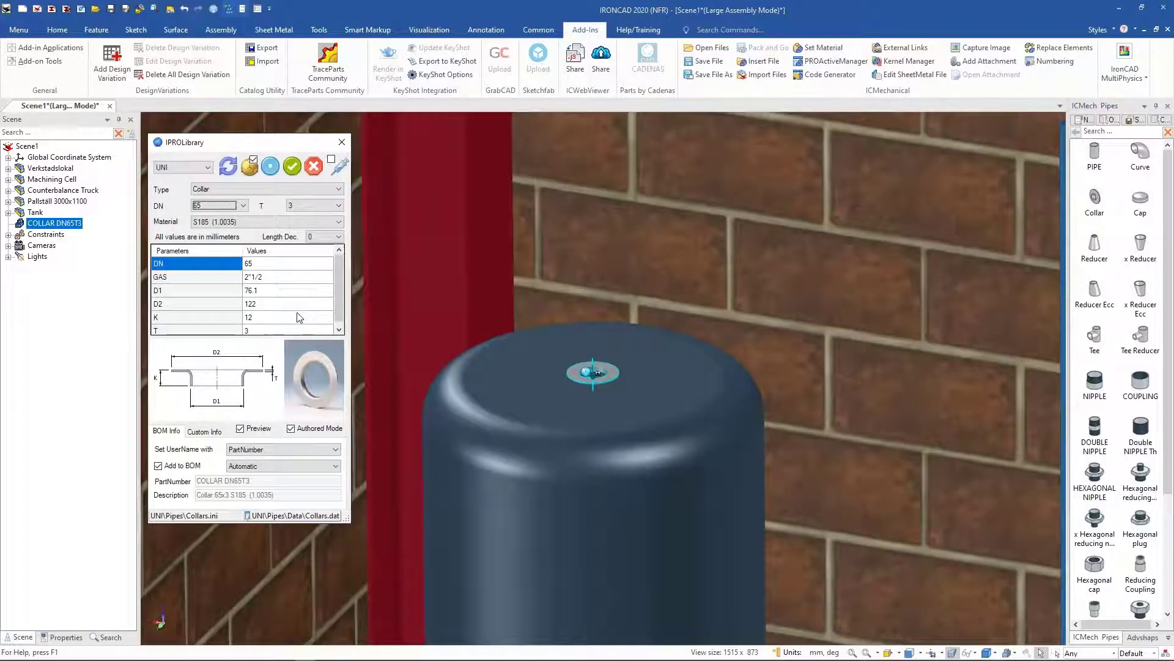
left_click(267, 282)
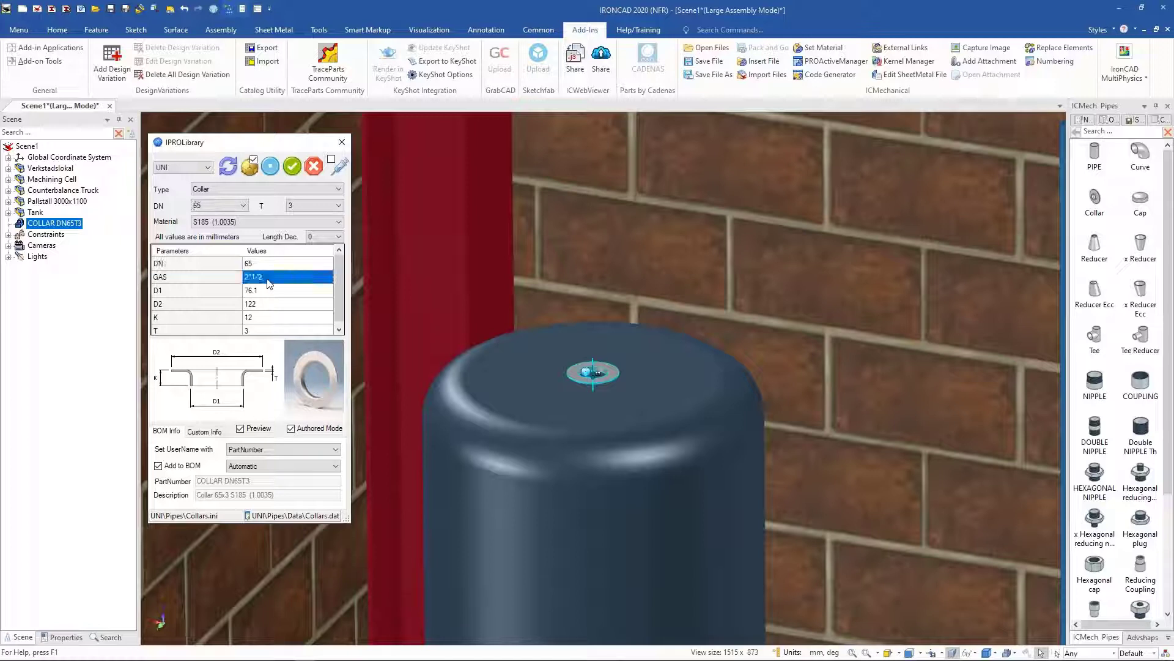
scroll(267, 290, "down", 1)
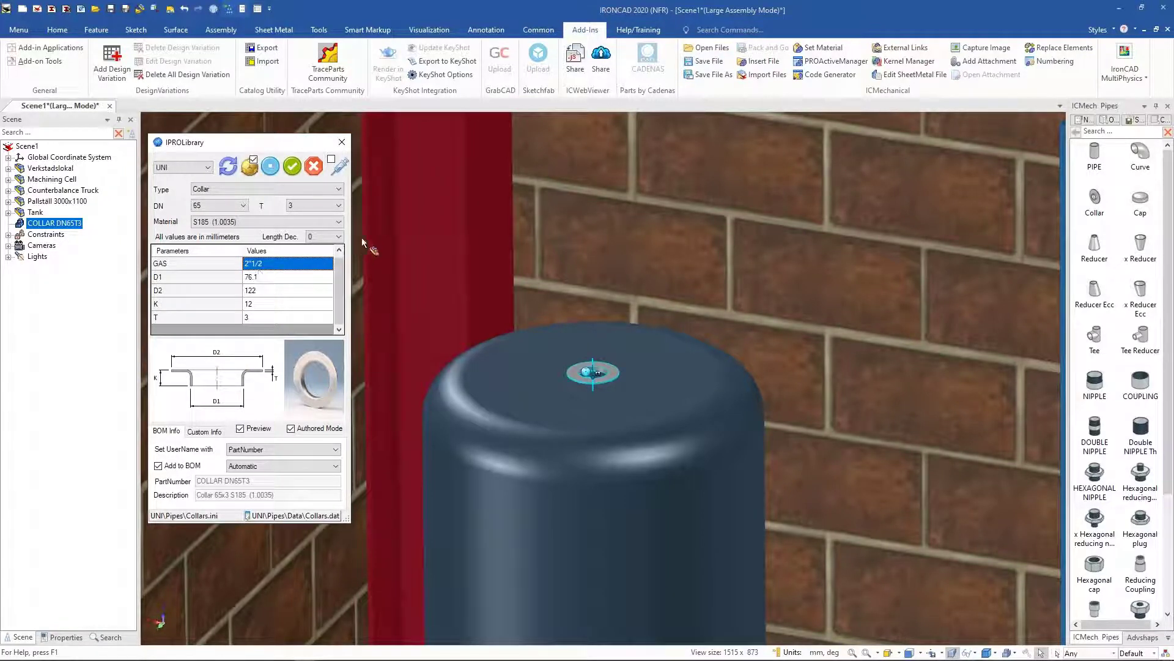
left_click(210, 167)
left_click(187, 186)
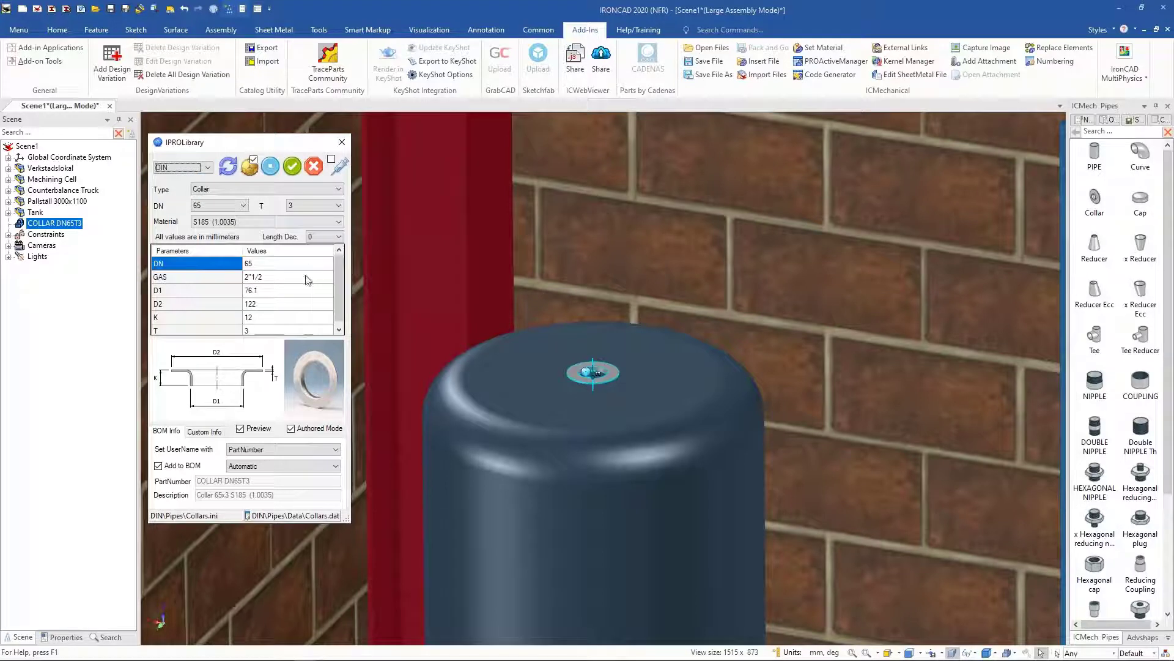
left_click(292, 167)
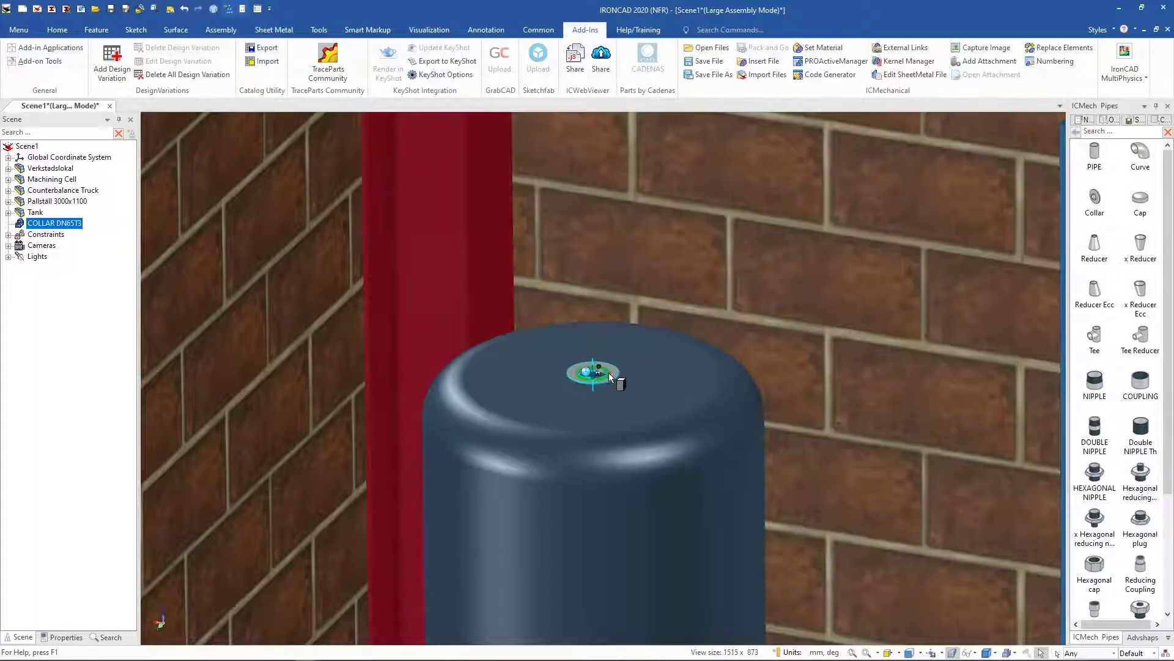
Step: Drop a DN 100 pipe onto the tank's collar, set its length to 400 mm, and apply
left_click_drag(609, 372, 609, 373)
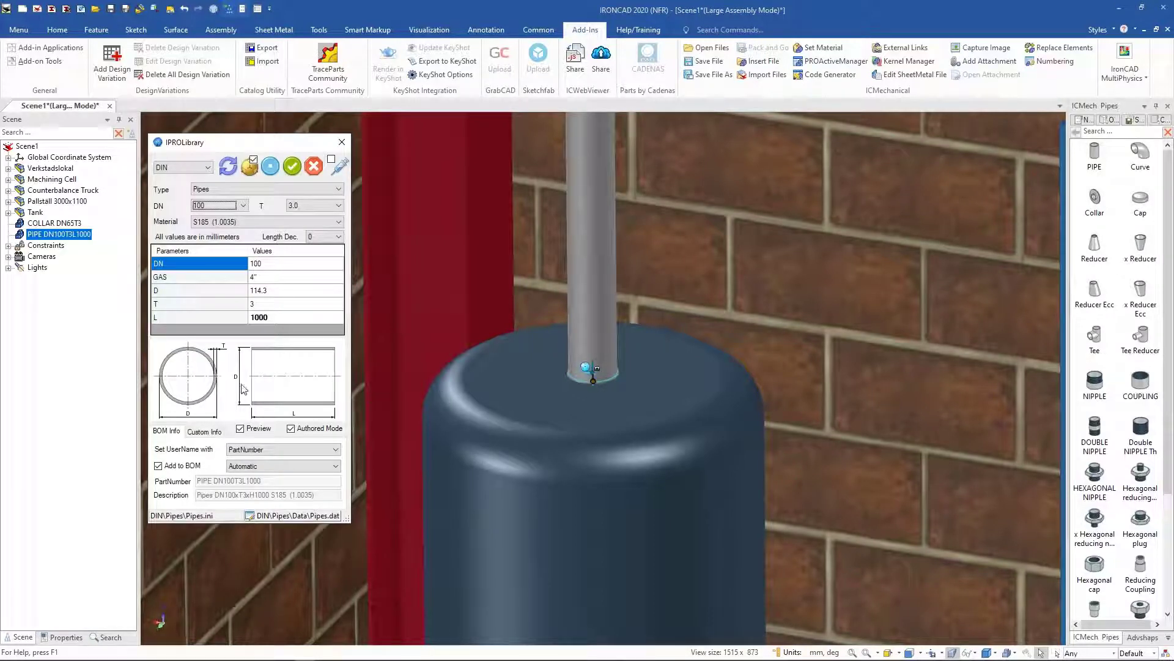
left_click(282, 318)
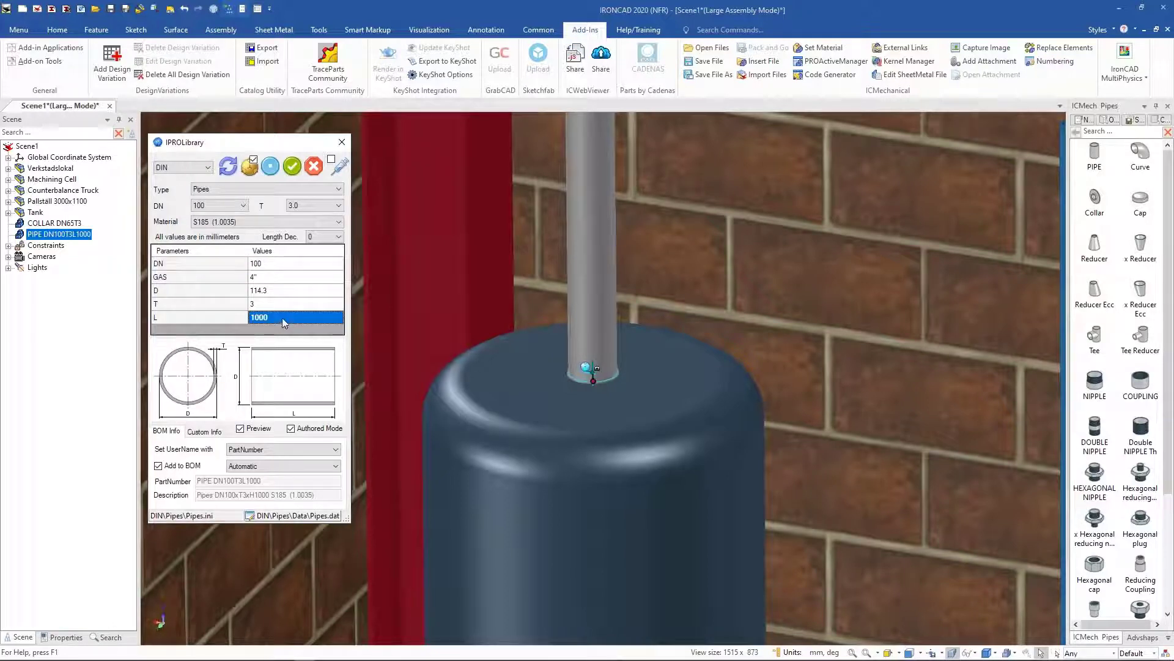
type("400")
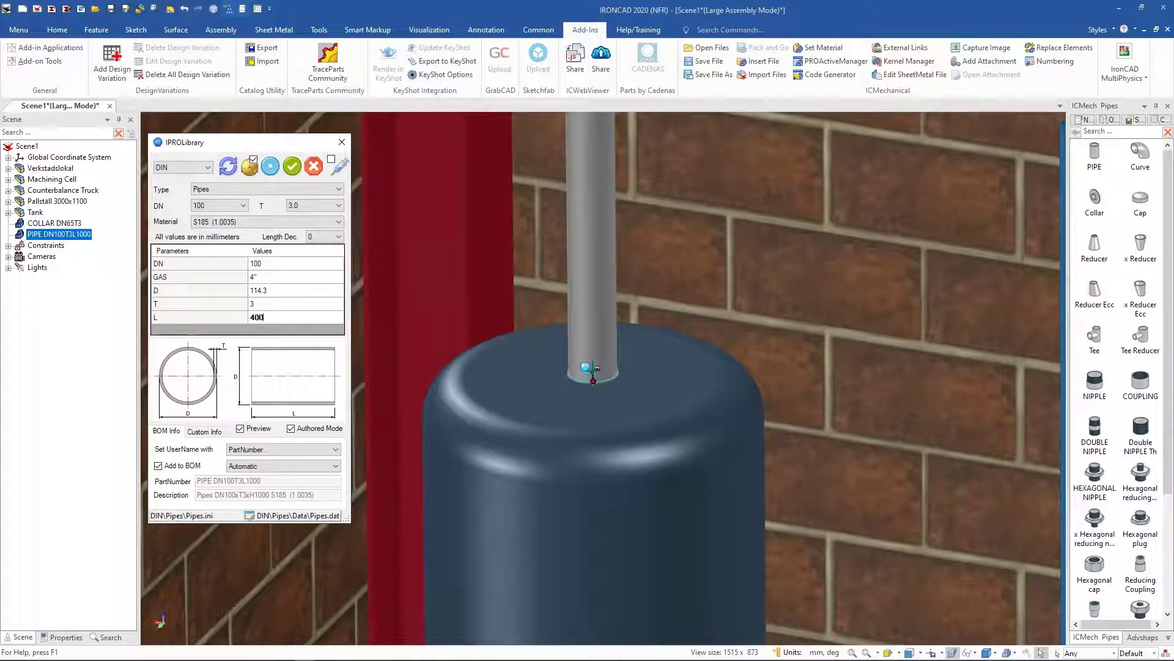
key("Return")
left_click(254, 292)
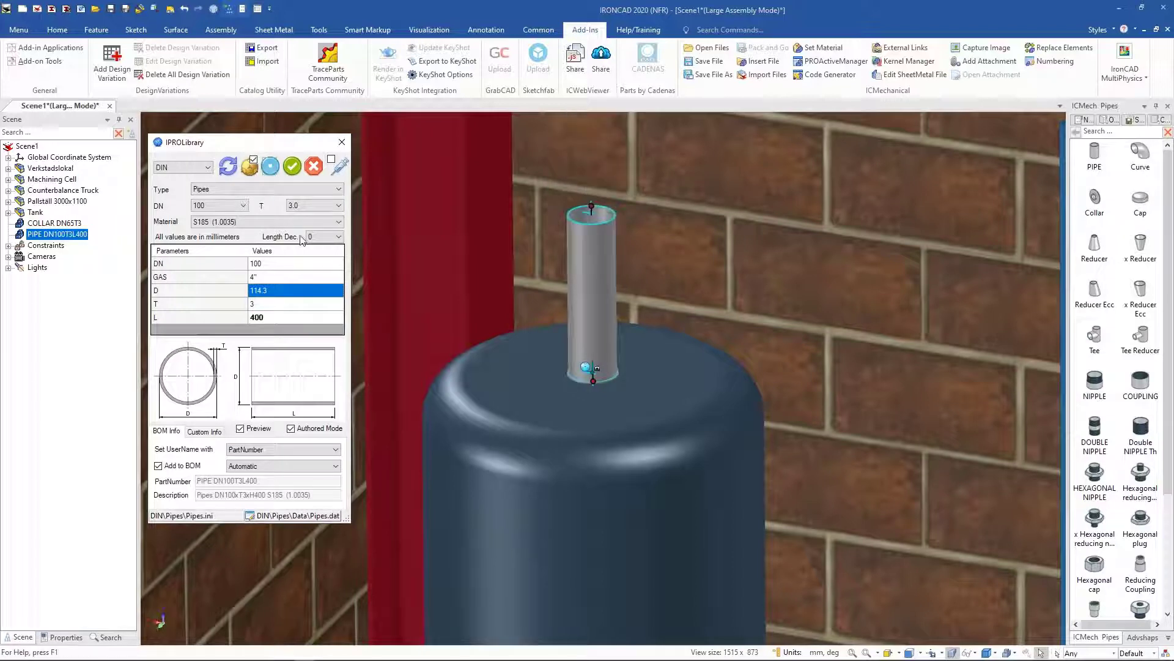
left_click(296, 167)
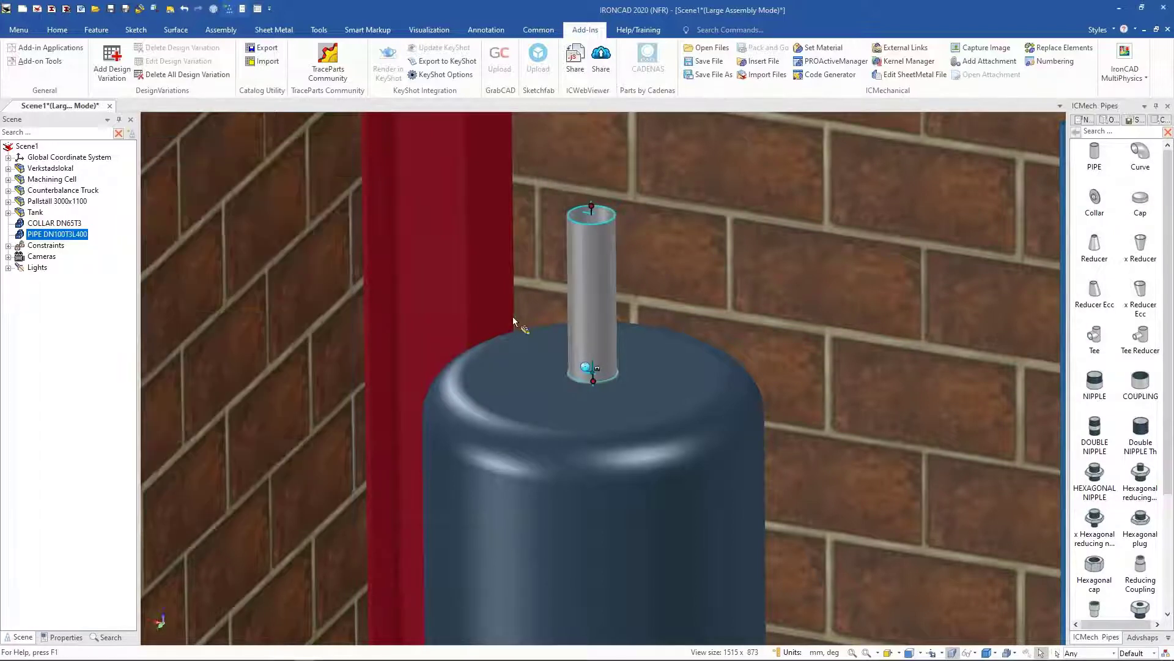
Step: Stretch the vertical pipe upward with its length handle to about 1169 mm
scroll(519, 314, "up", 3)
scroll(586, 314, "down", 3)
scroll(587, 314, "down", 5)
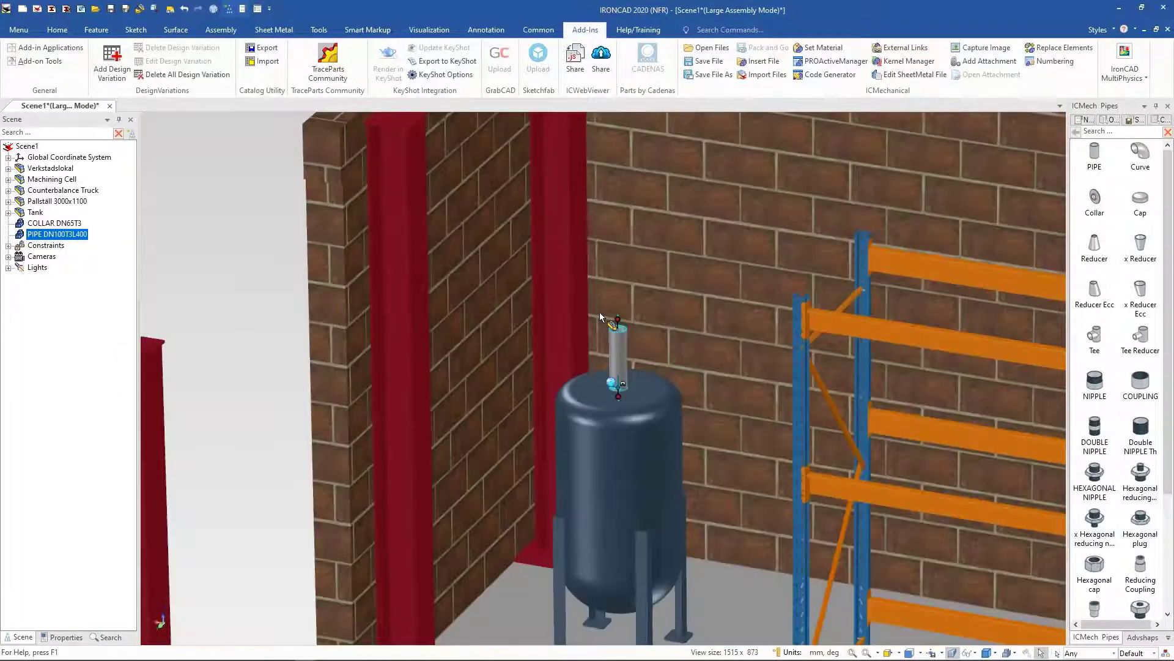
mouse_move(612, 343)
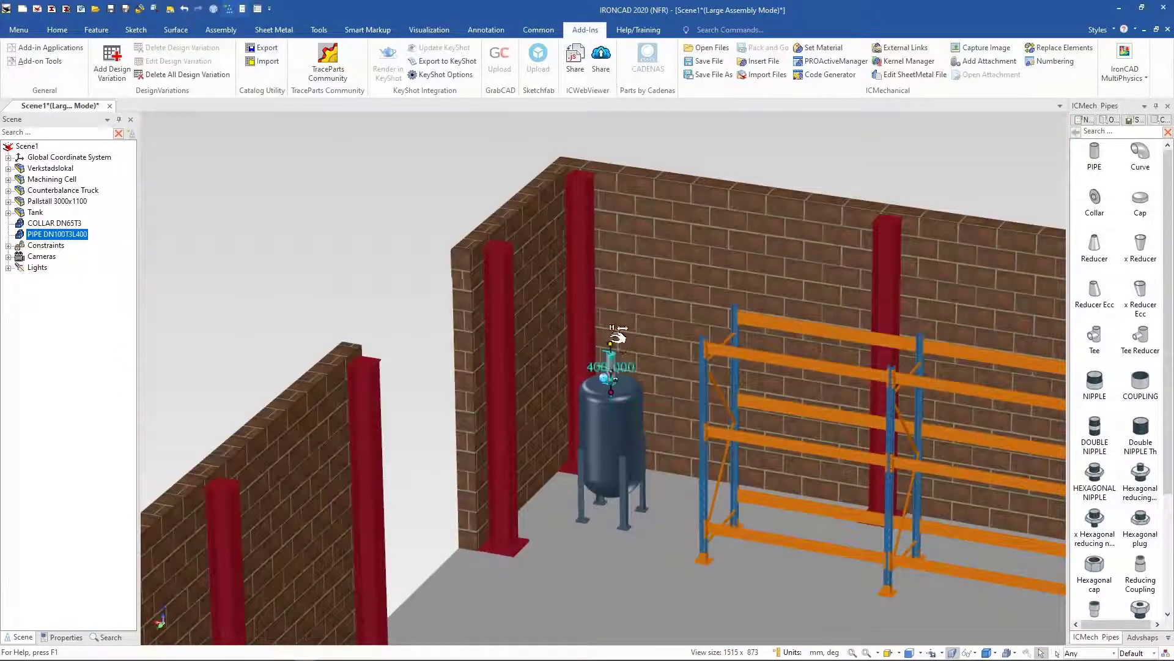
left_click_drag(612, 343, 610, 247)
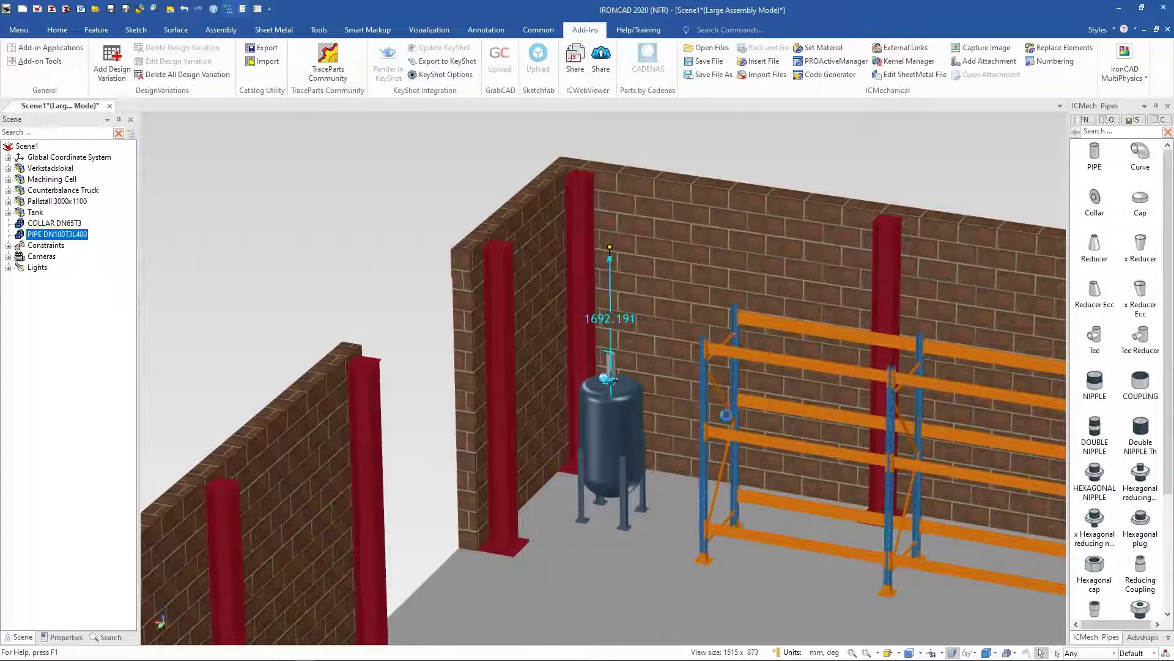
scroll(608, 340, "up", 5)
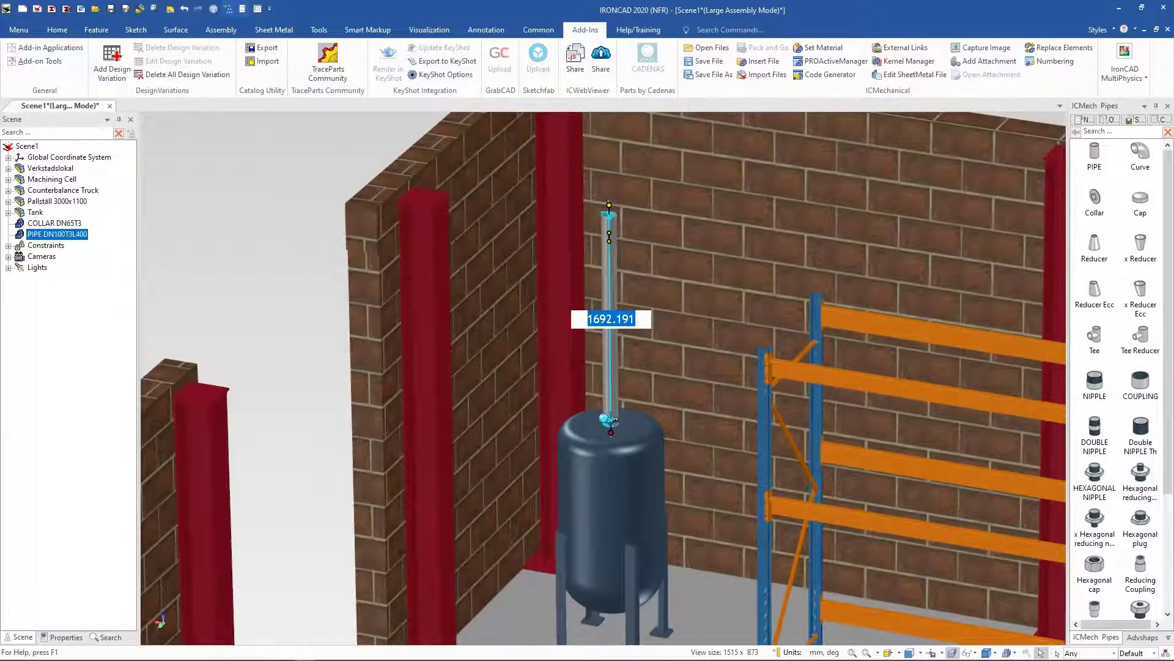
middle_click_drag(608, 338, 611, 297)
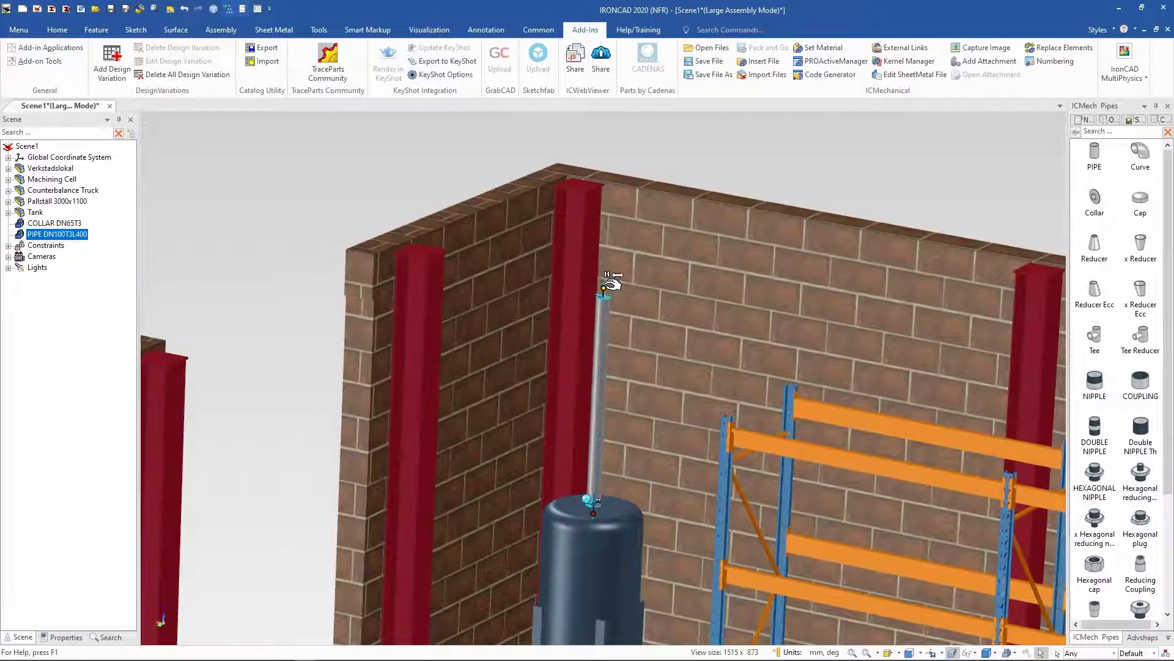
left_click_drag(609, 282, 722, 418)
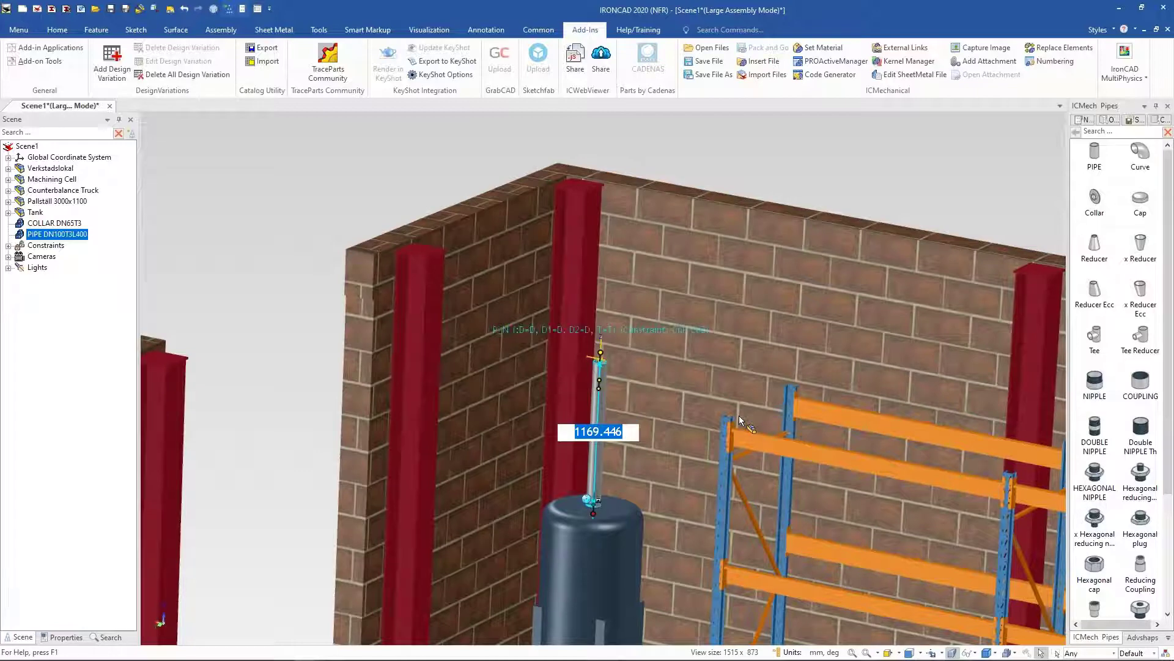
middle_click_drag(739, 416, 495, 153)
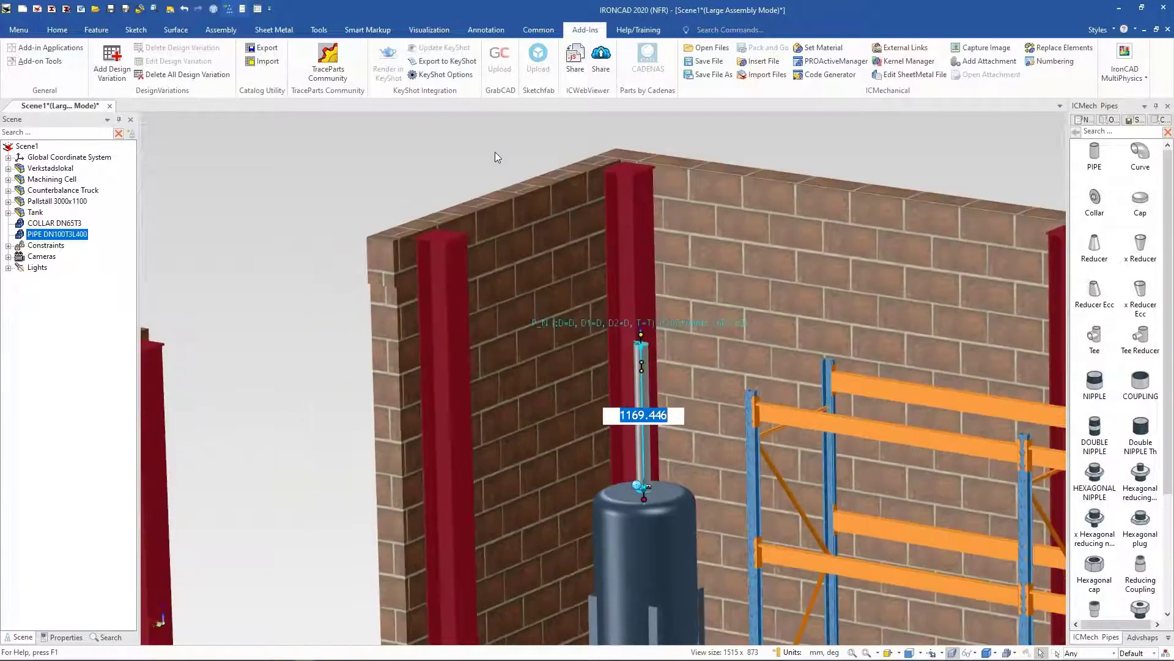
left_click(495, 153)
middle_click_drag(831, 264, 652, 416)
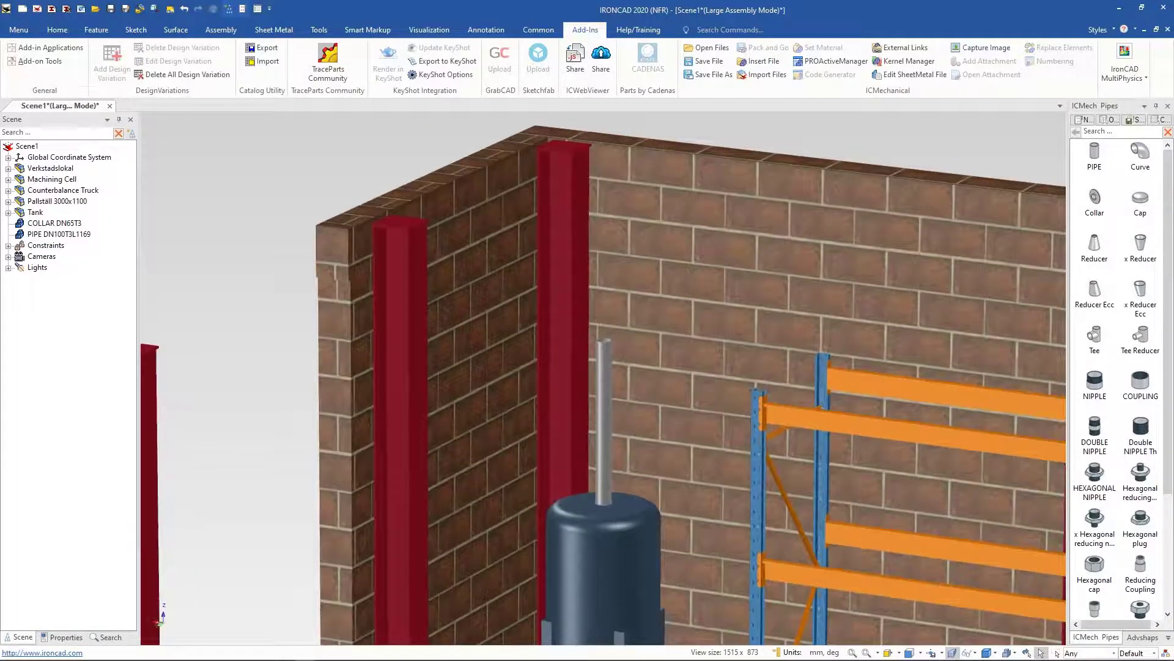
Step: Add a Curve elbow on top of the vertical pipe, turn it toward the back wall, and apply
left_click(605, 407)
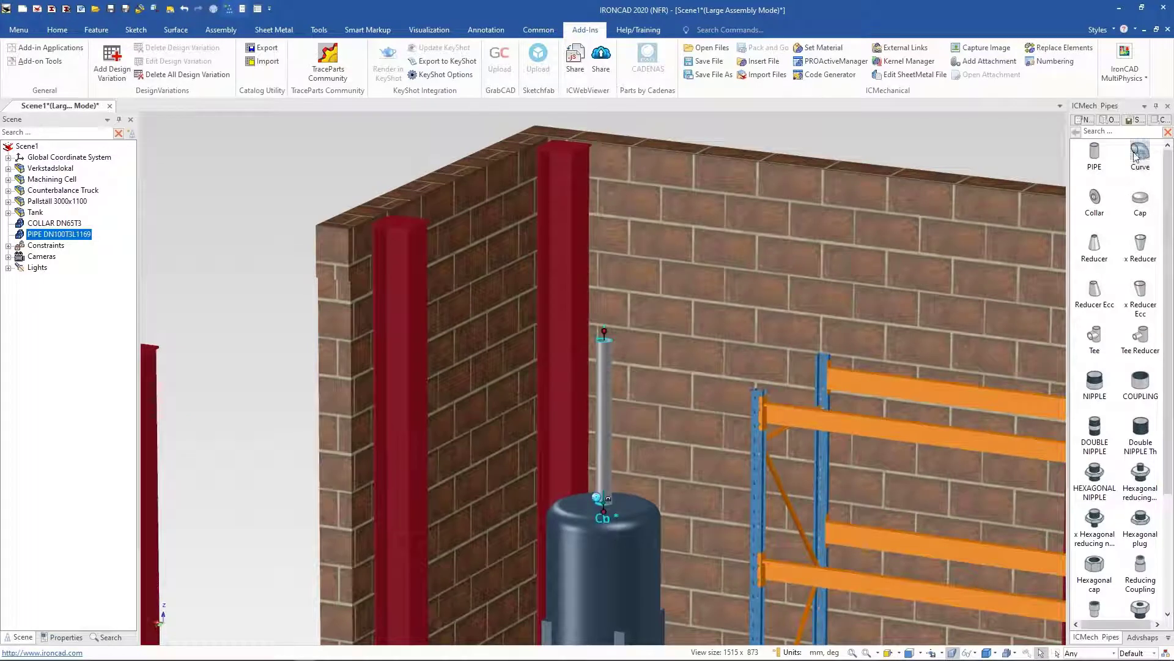
left_click_drag(1136, 156, 605, 333)
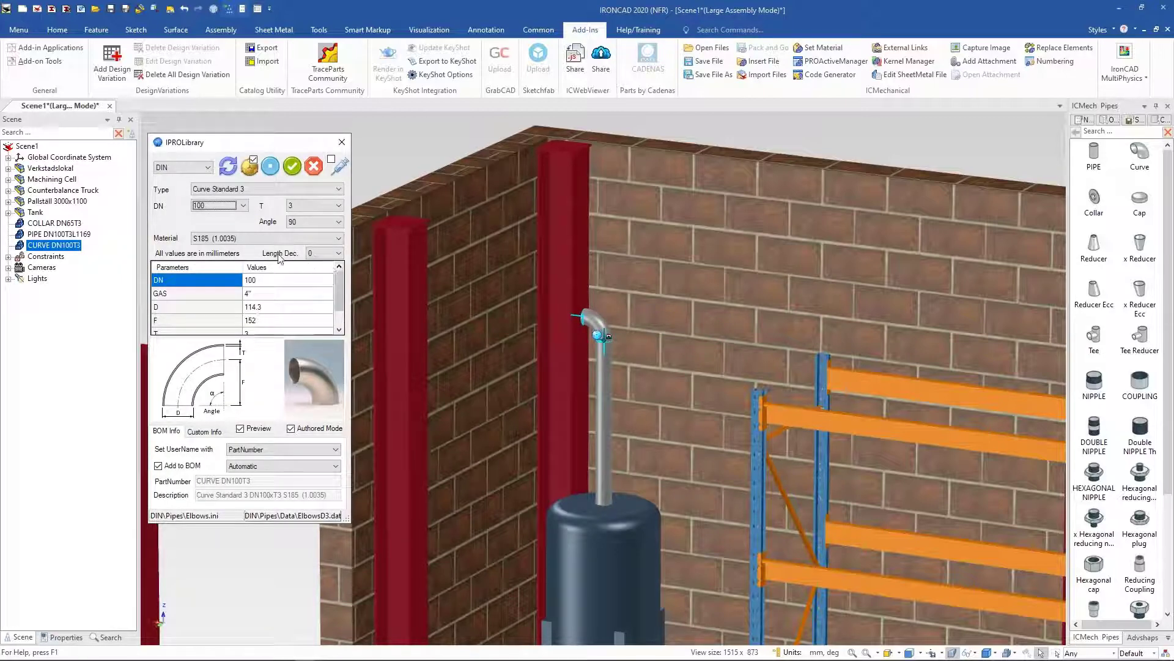
left_click(227, 170)
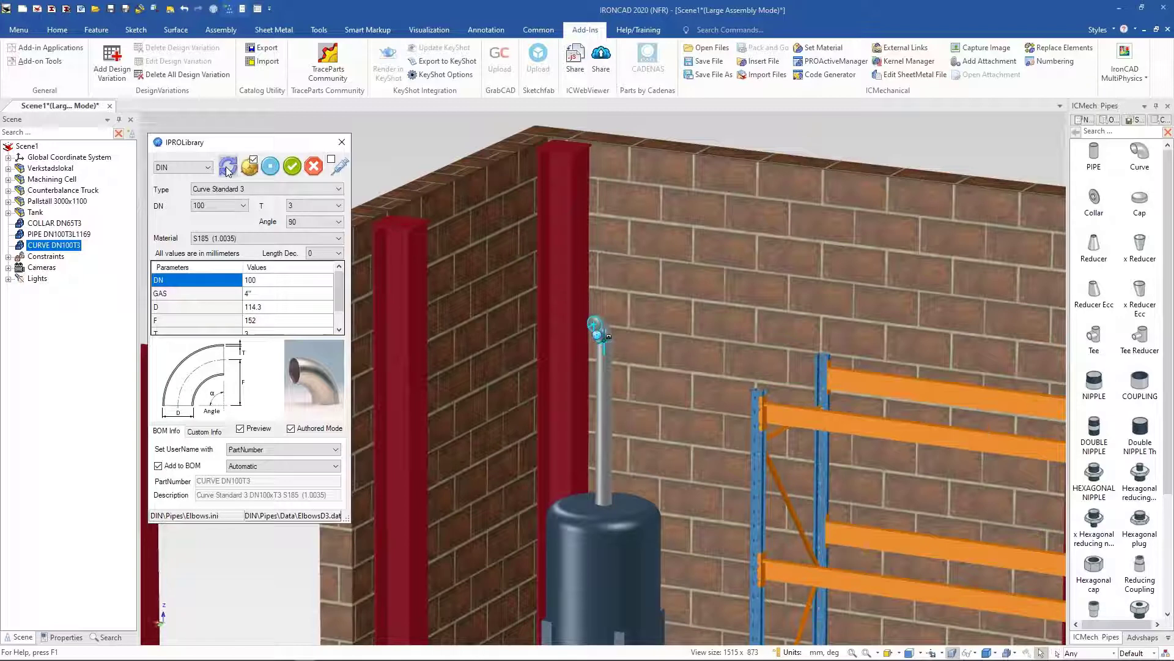
left_click(228, 172)
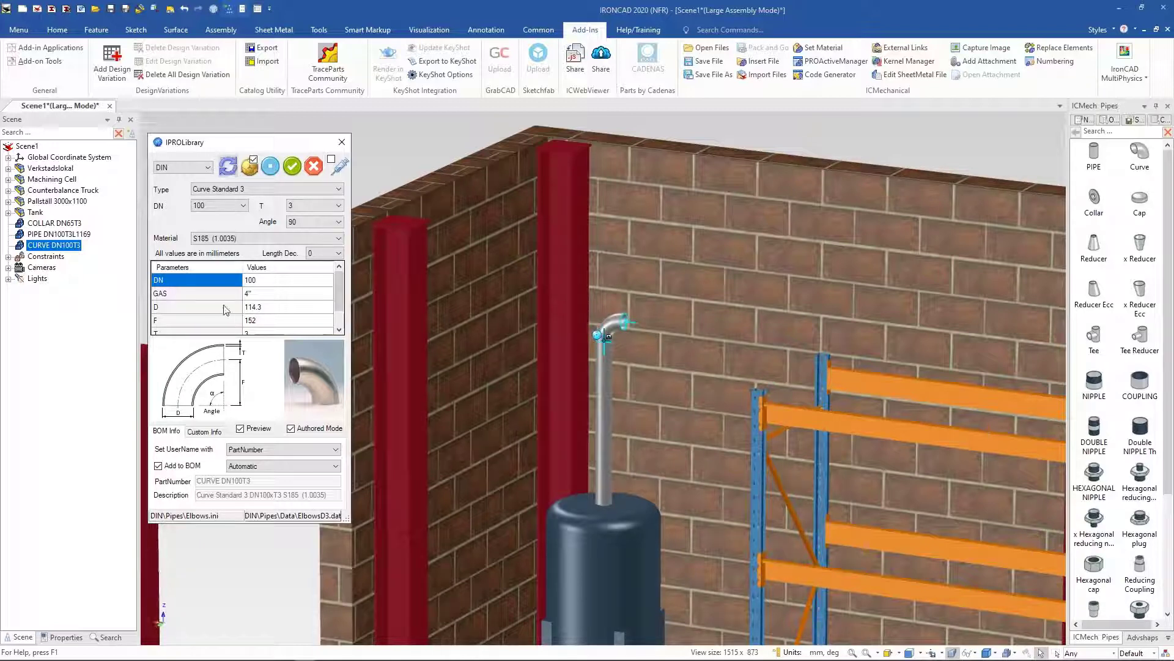
left_click(293, 166)
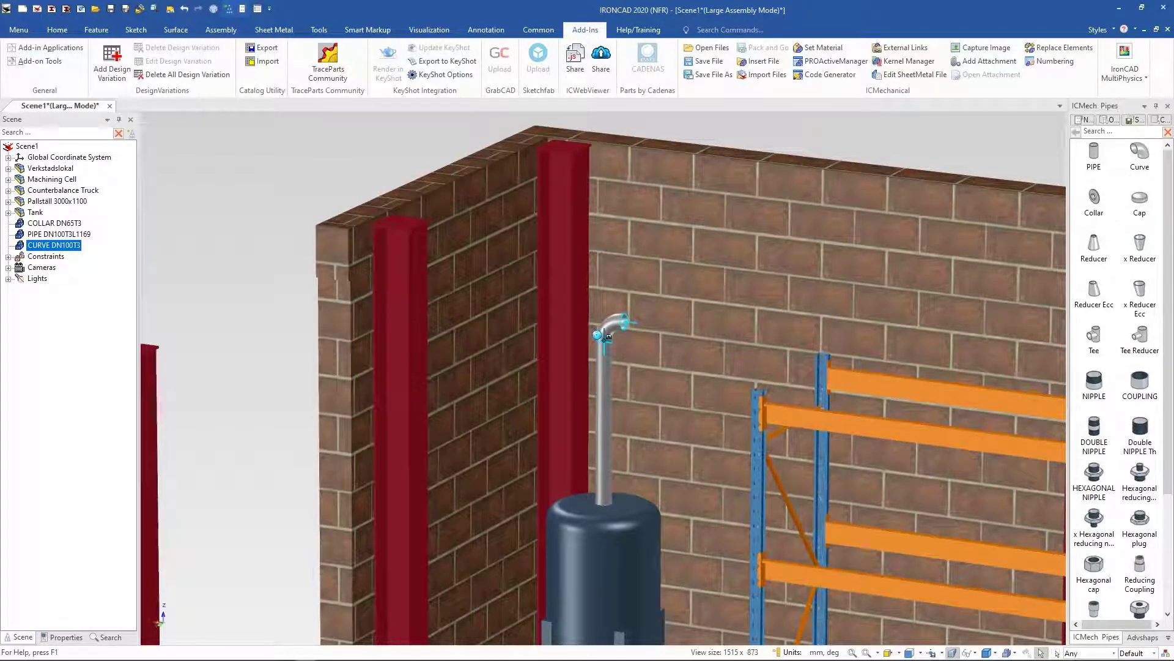
Step: Attach a pipe to the elbow and stretch it along the back wall above the rack to about 11244 mm
left_click_drag(608, 336, 624, 319)
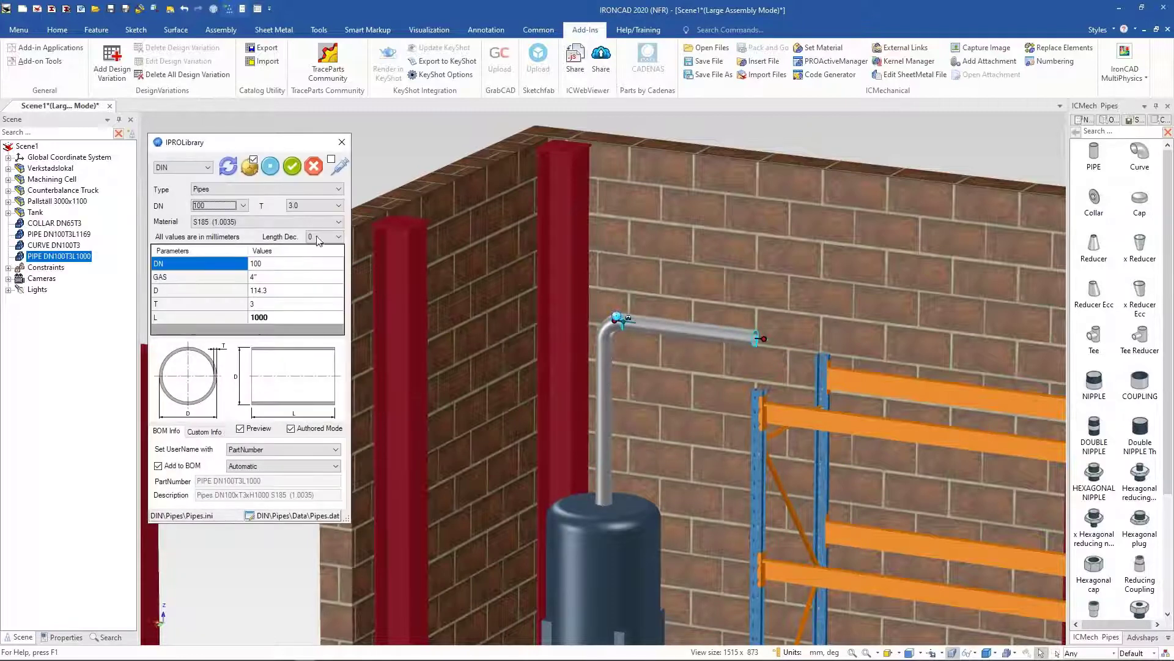
left_click(293, 166)
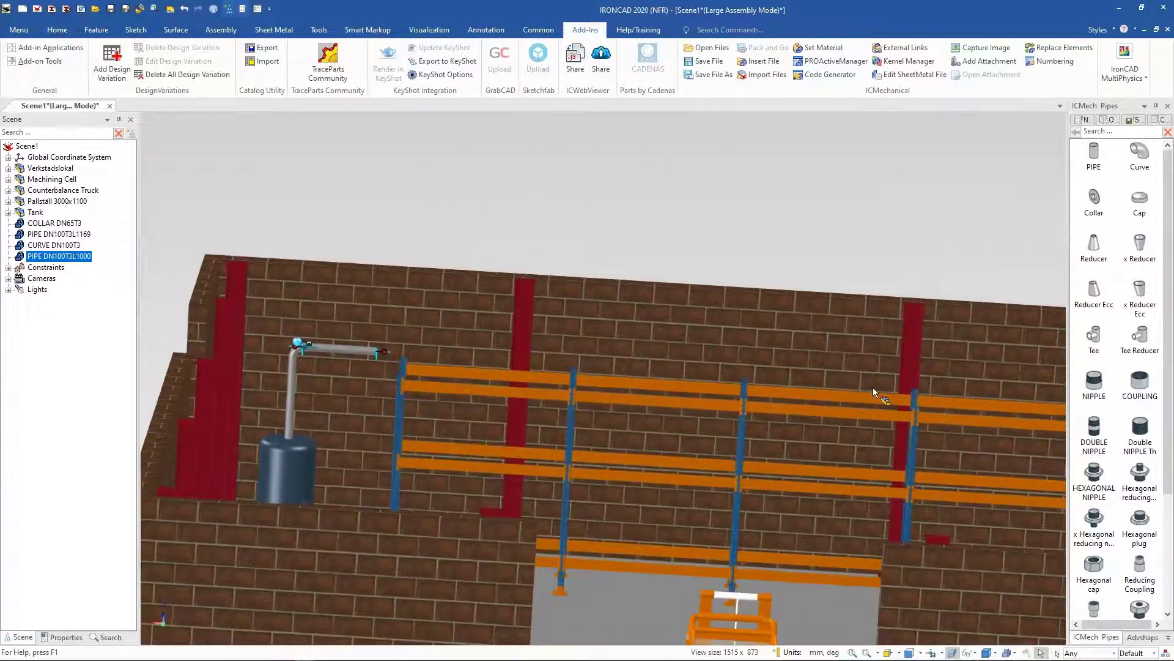
left_click_drag(241, 366, 842, 387)
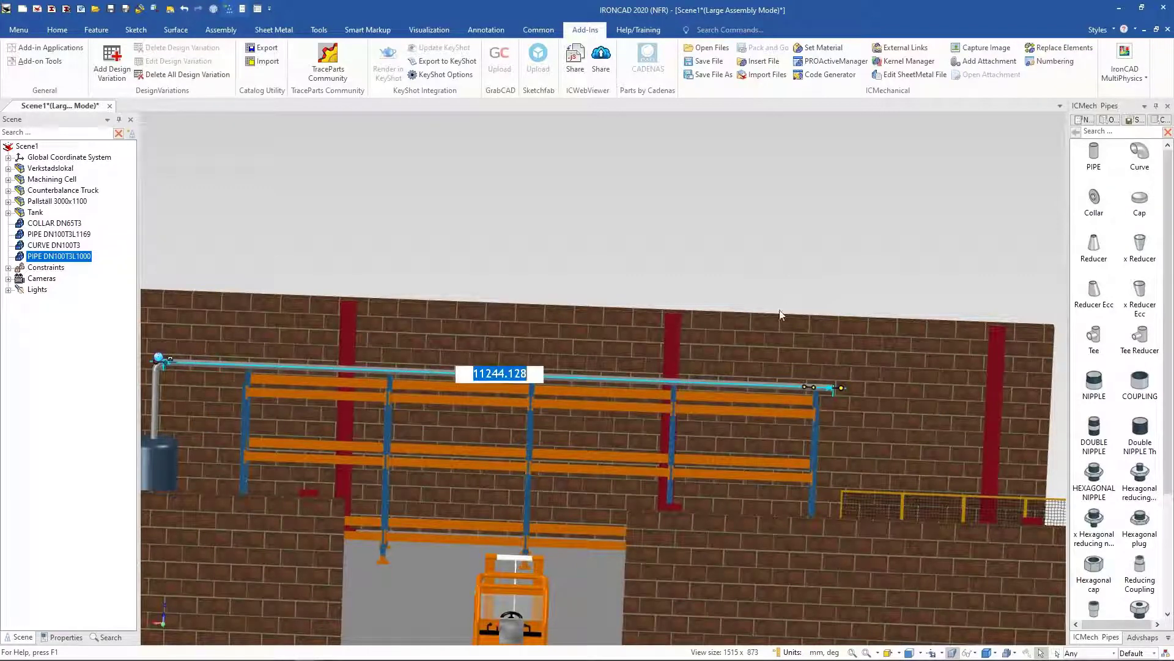
Step: Add a second Curve elbow at the far end of the long pipe, reorient it along the side wall, and apply
middle_click_drag(741, 407, 690, 452)
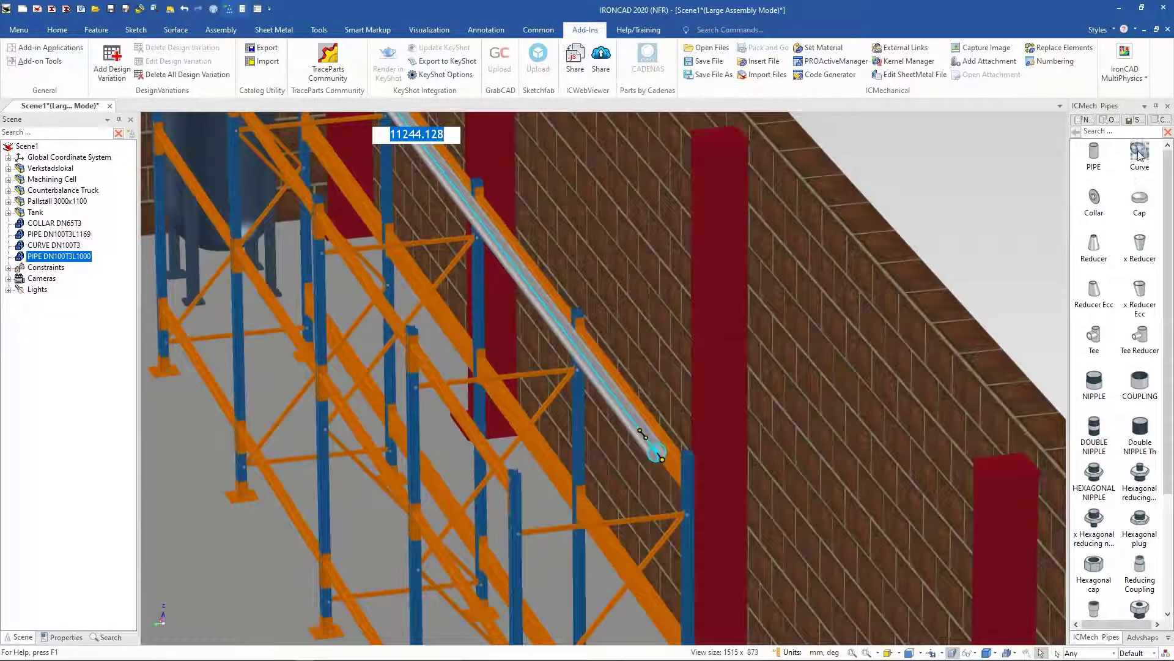
left_click_drag(657, 453, 655, 451)
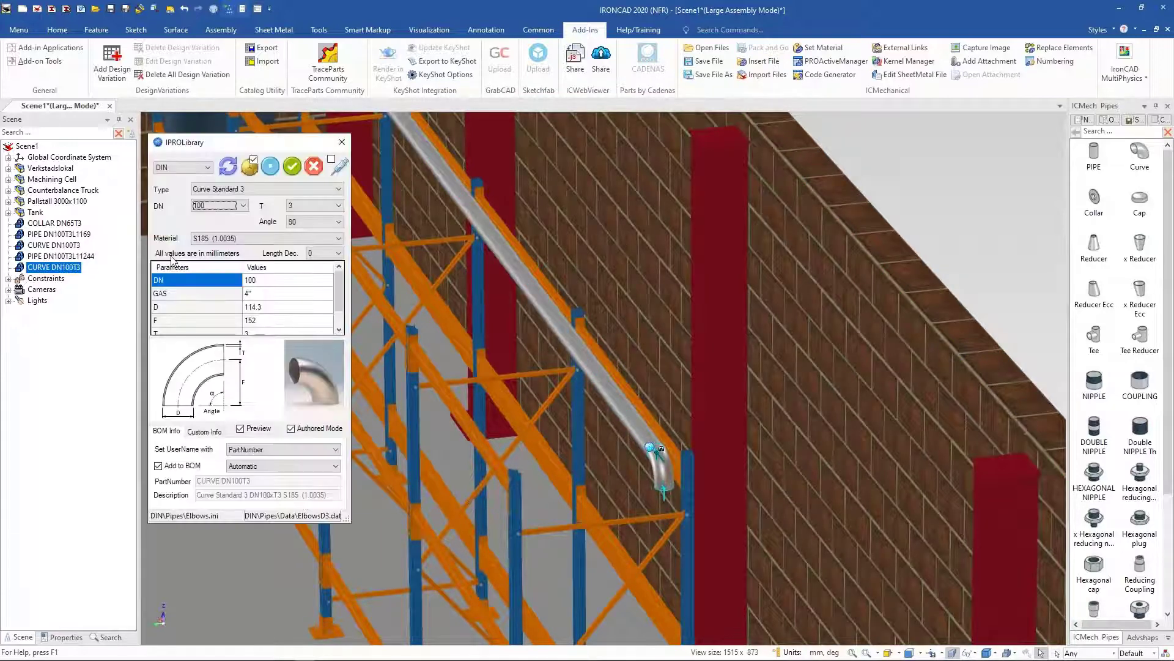
left_click(229, 166)
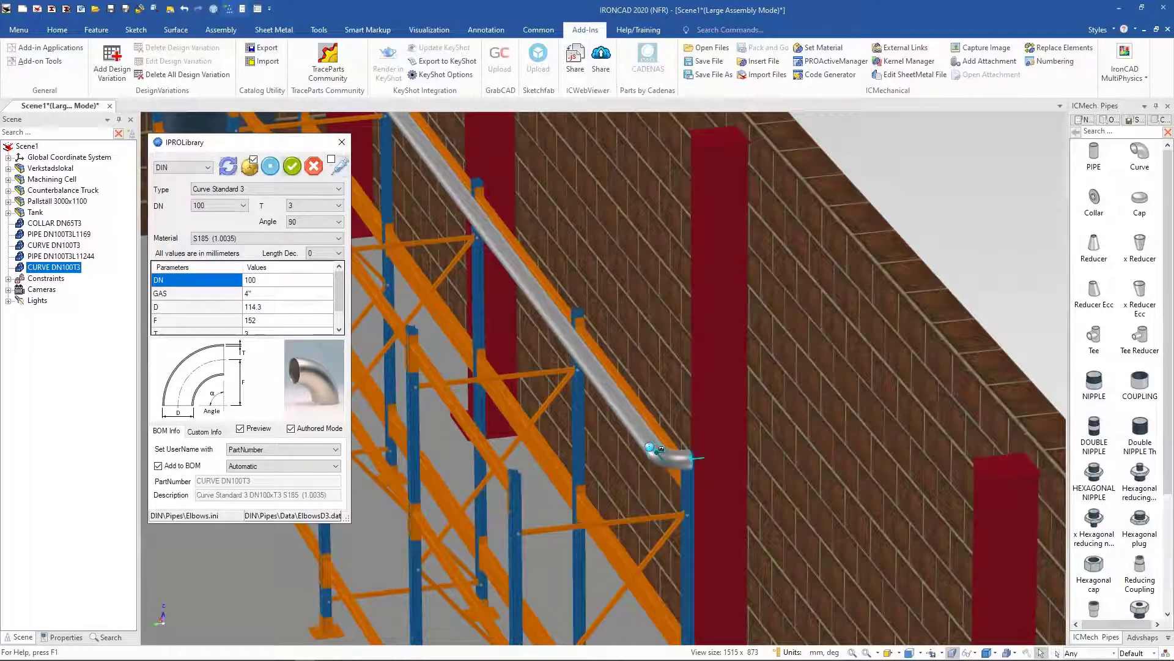
left_click(292, 166)
Step: Attach a pipe to the second elbow and stretch it along the side wall to about 1803 mm
left_click_drag(1094, 157, 691, 453)
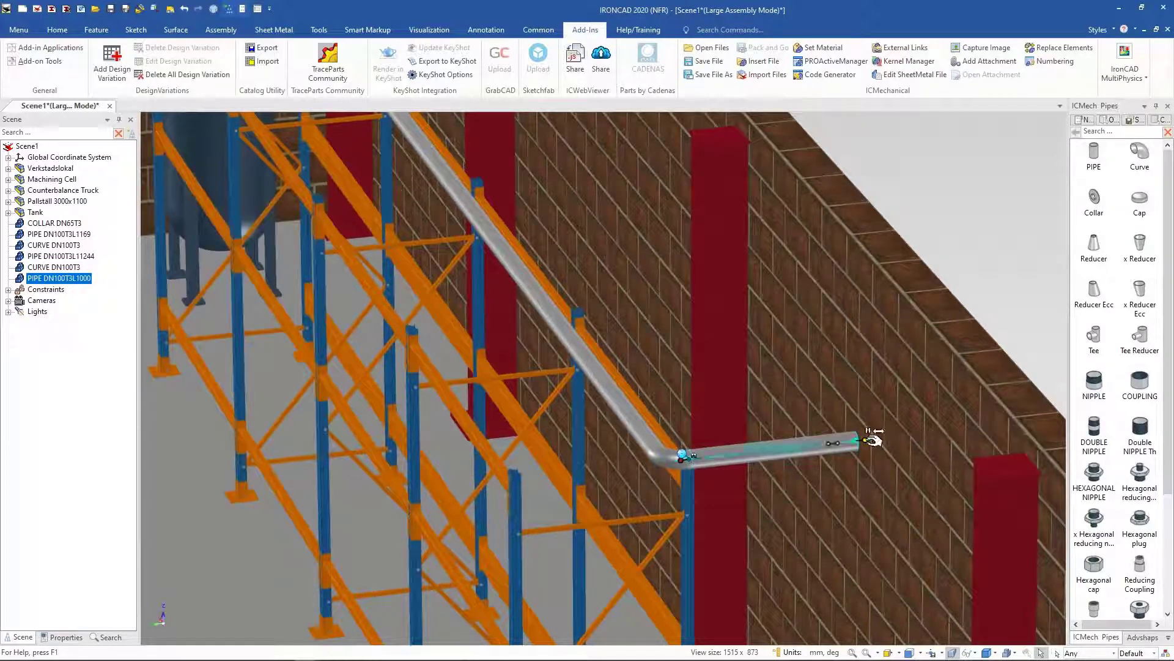
left_click_drag(873, 439, 956, 430)
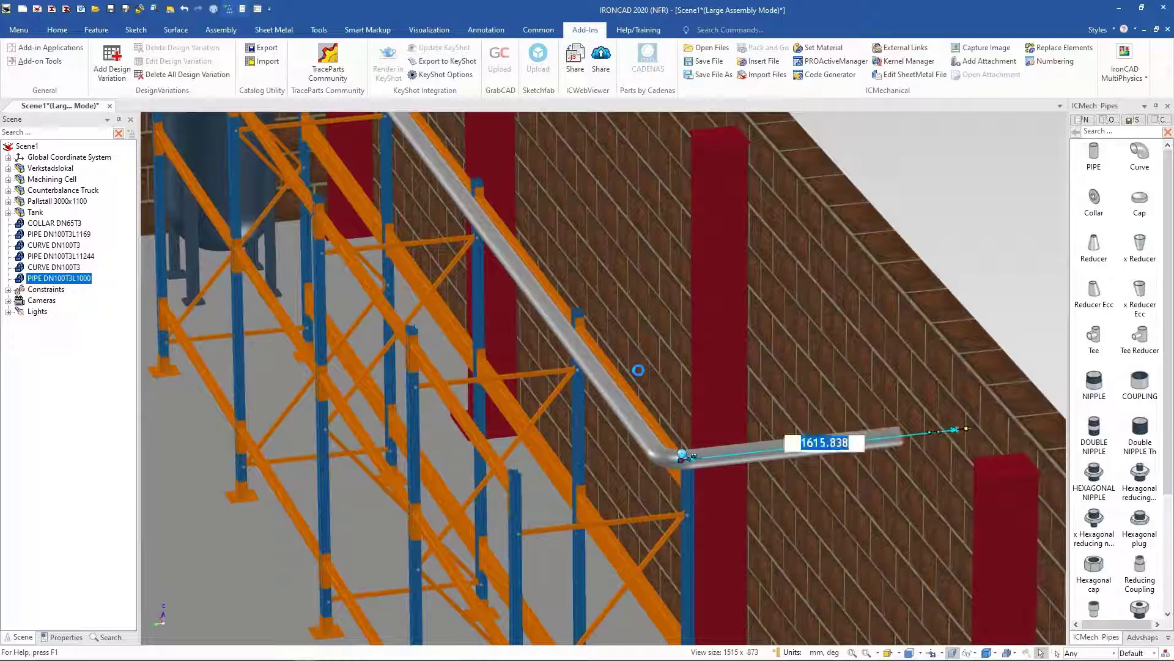
scroll(739, 479, "down", 3)
middle_click_drag(739, 479, 777, 532)
left_click_drag(647, 428, 660, 435)
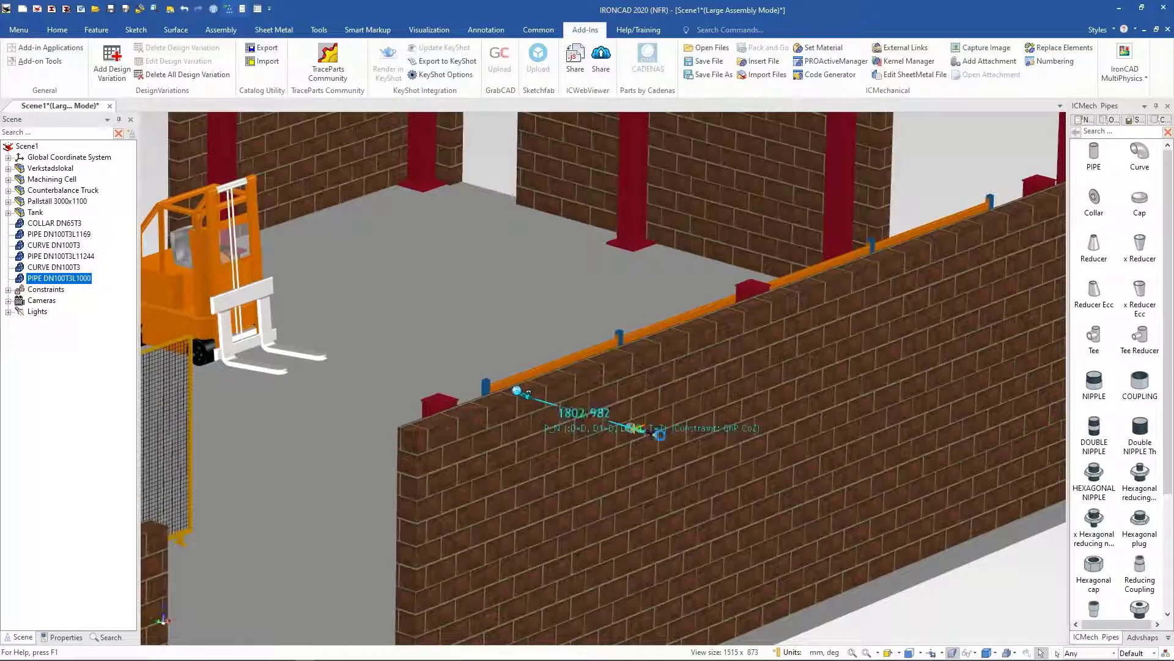
left_click(972, 605)
Step: Switch the catalog to the ICMech Mech library
middle_click_drag(826, 503, 560, 317)
scroll(562, 312, "down", 10)
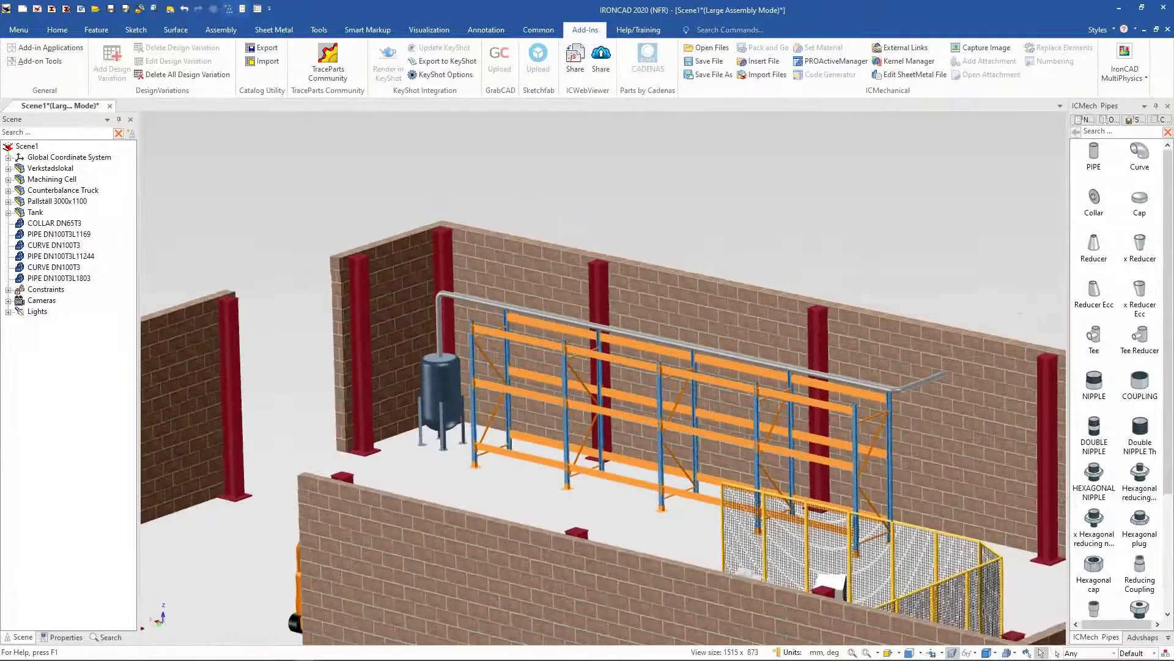
middle_click_drag(1020, 313, 342, 330)
middle_click_drag(667, 297, 570, 286)
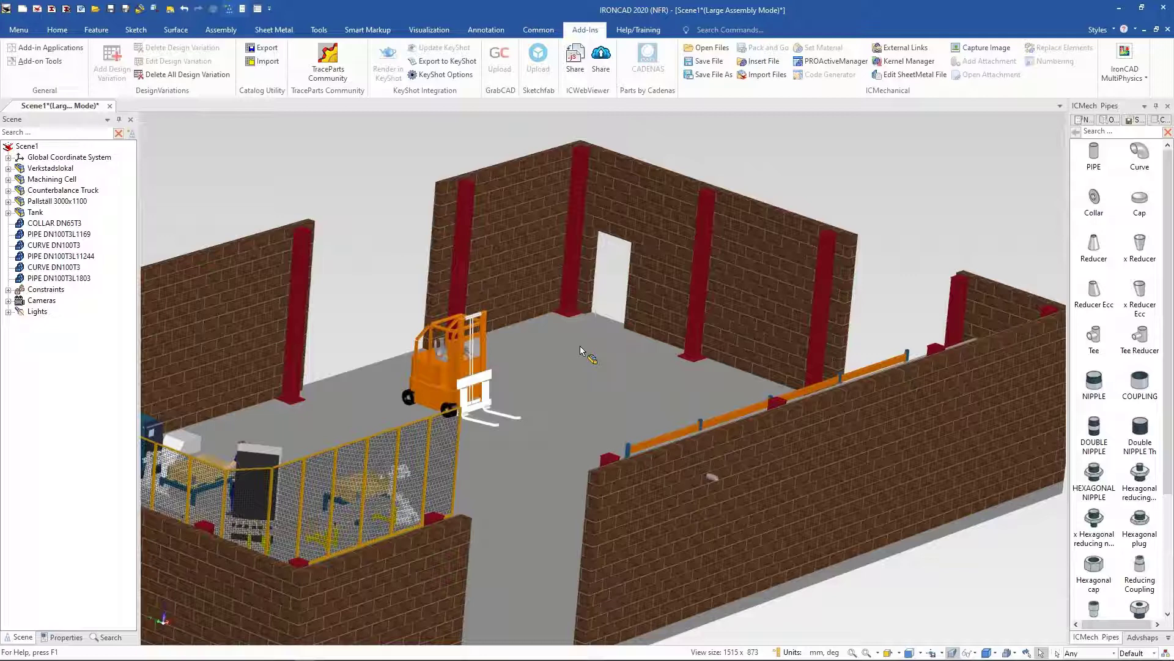
middle_click_drag(922, 459, 1027, 584)
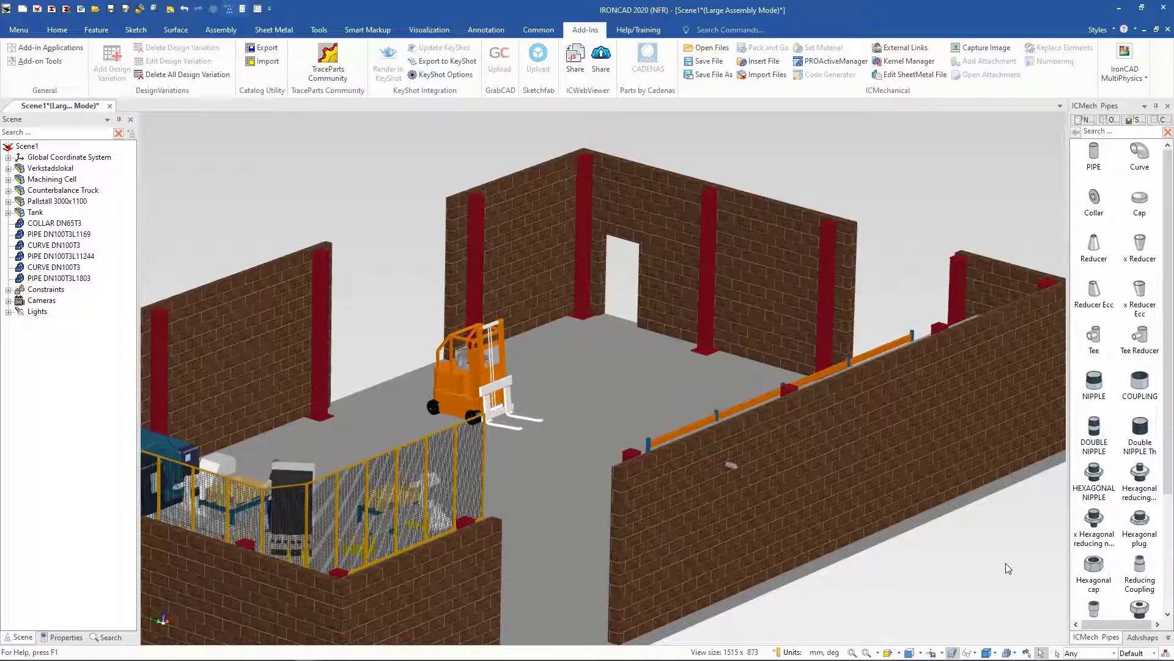
middle_click_drag(1006, 562, 593, 464)
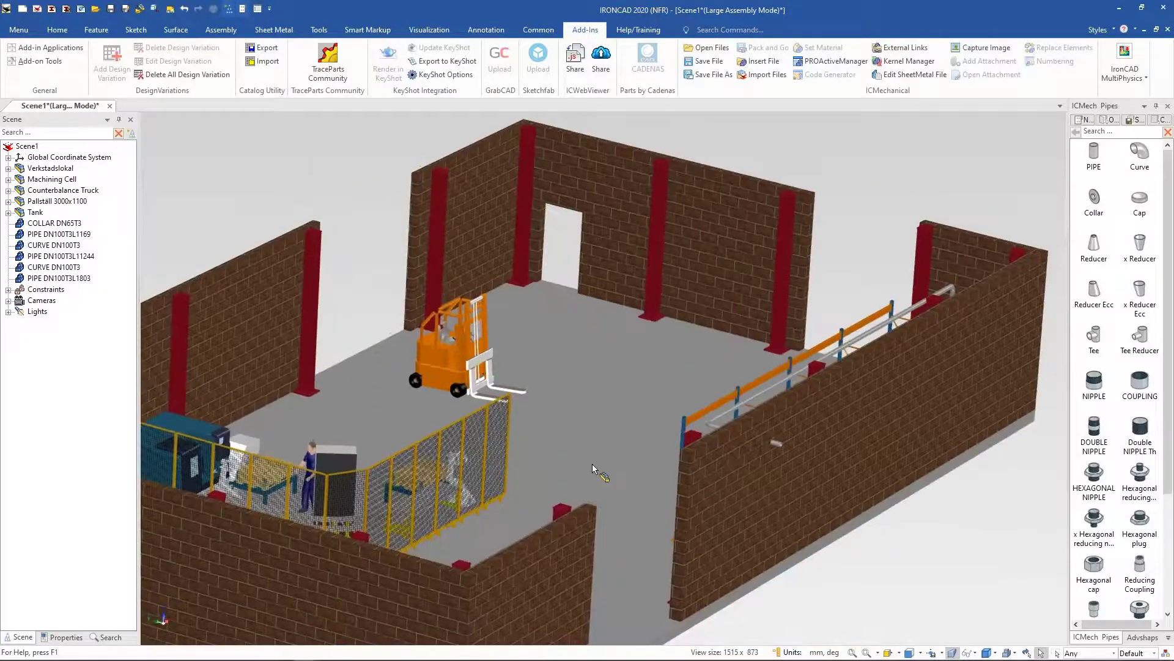
left_click(1169, 637)
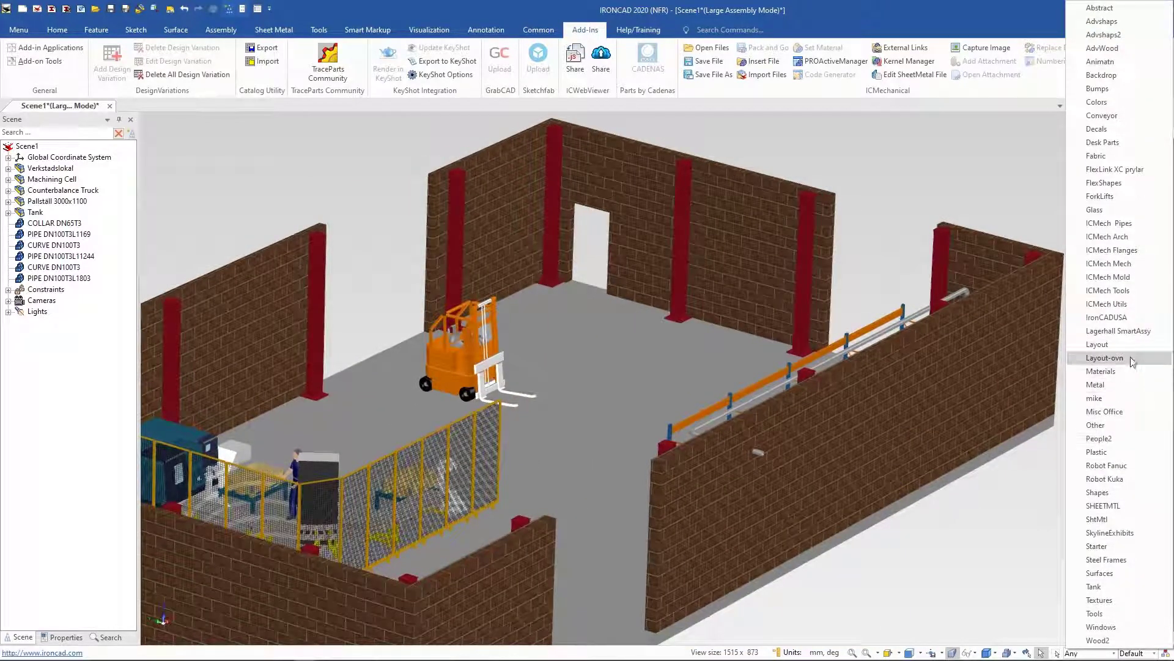
left_click(1126, 265)
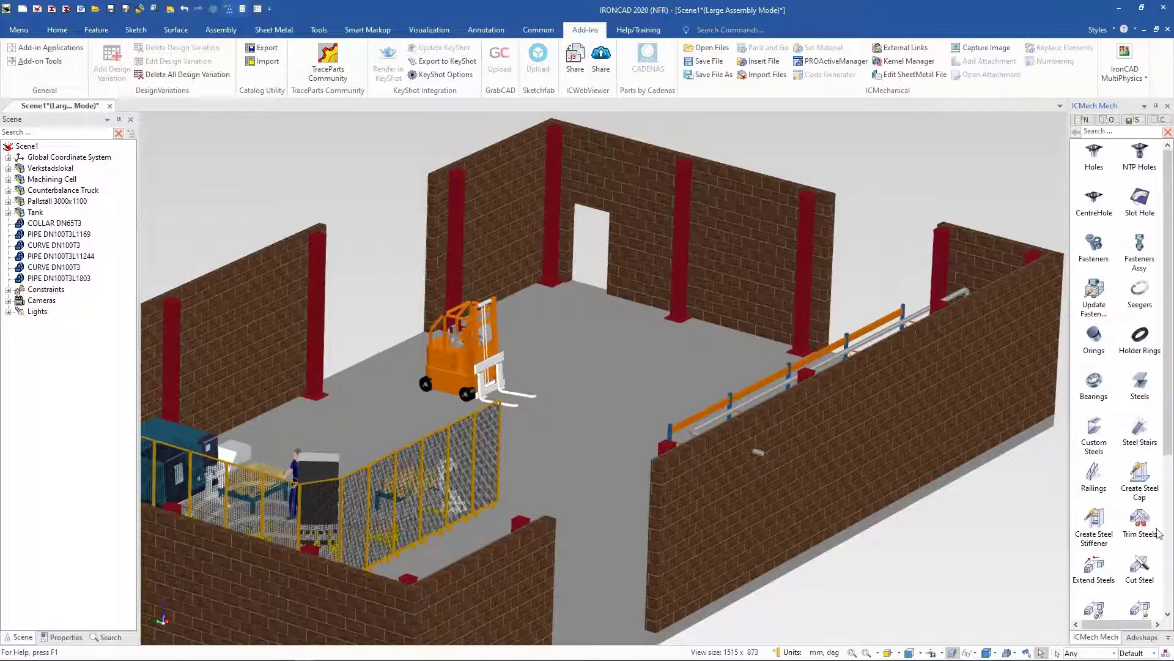
Step: Insert Steel Stairs from the catalog onto the open floor and rotate them 90° with the TriBall
left_click_drag(1140, 428, 630, 351)
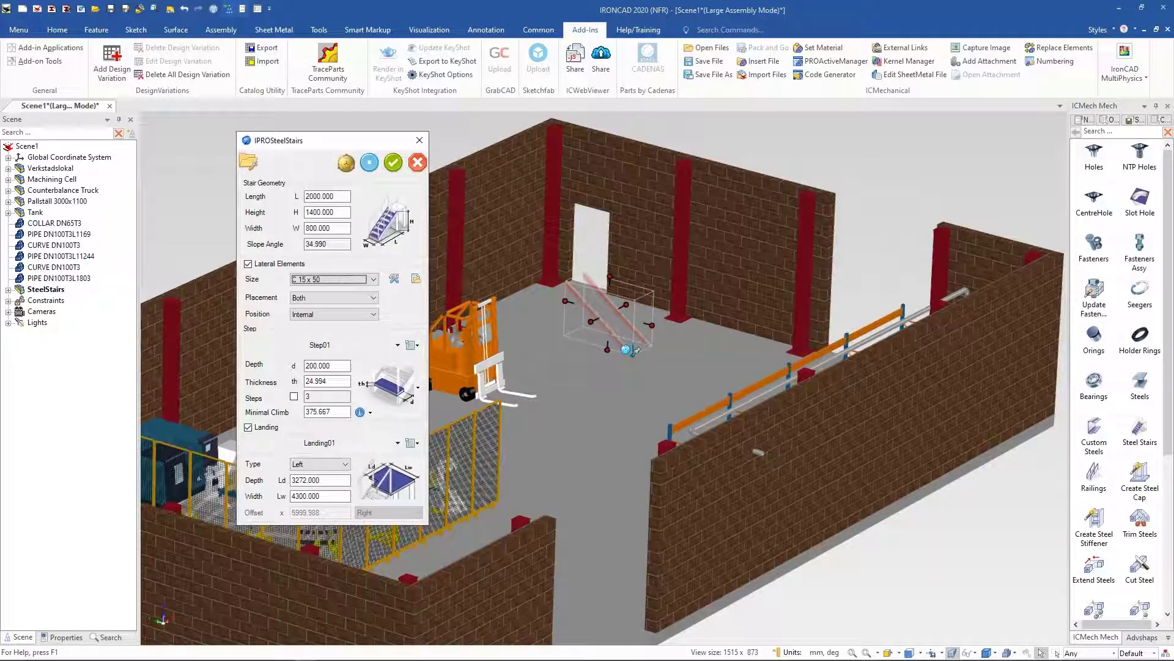
left_click(345, 162)
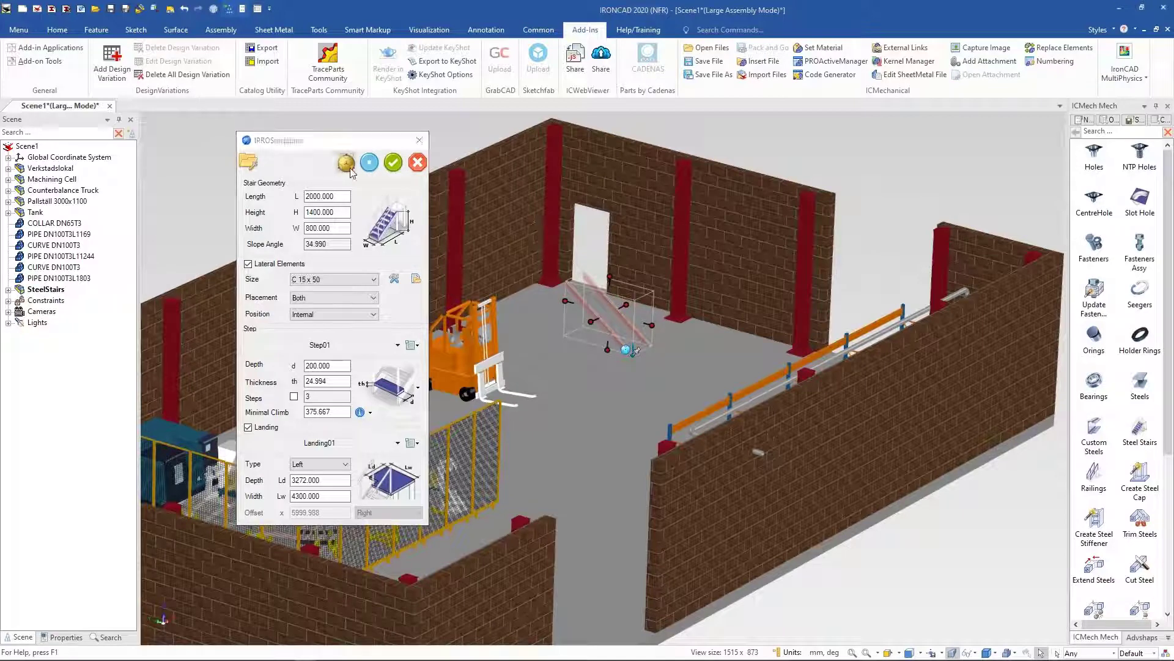
left_click_drag(638, 299, 620, 323)
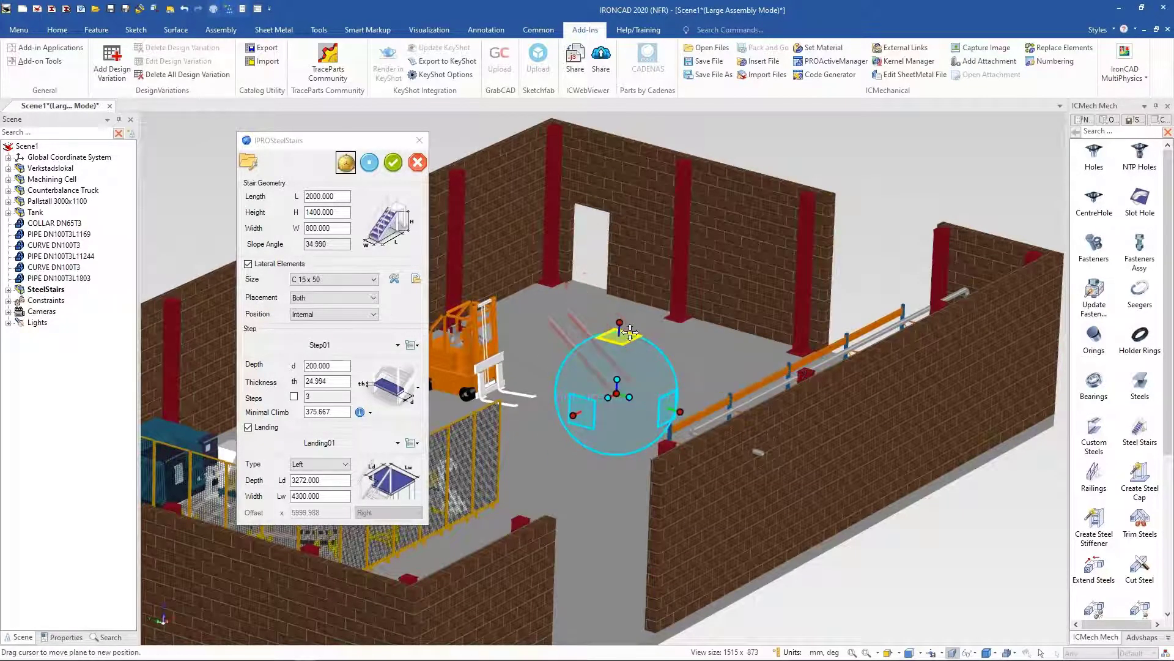
left_click(617, 379)
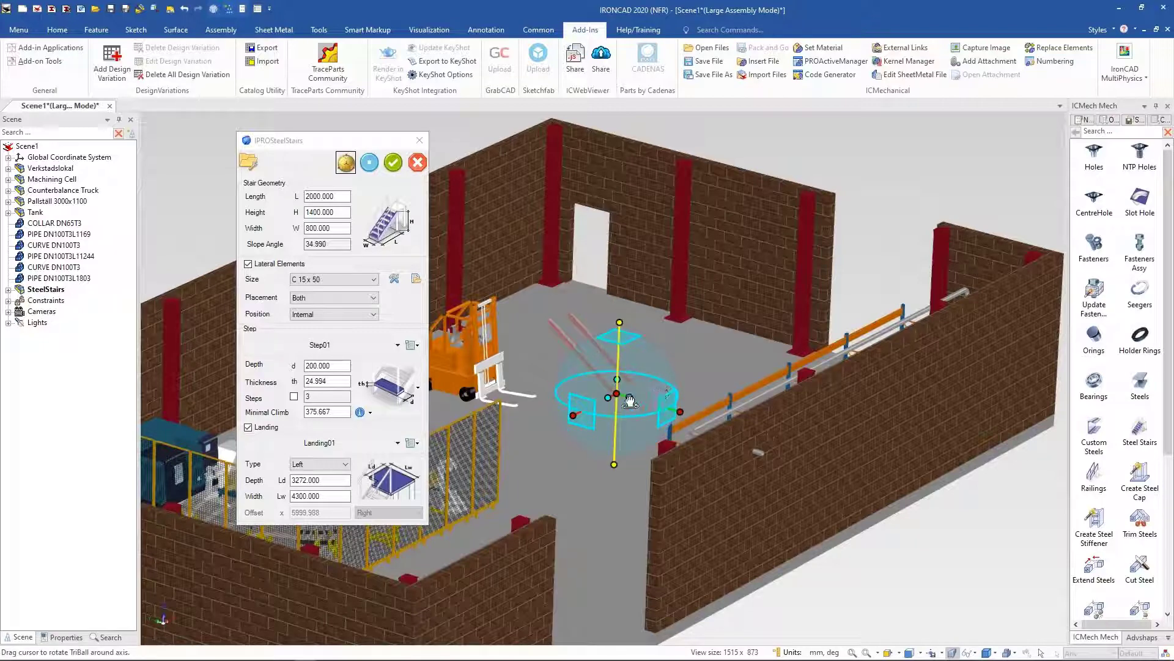
left_click_drag(619, 404, 620, 400)
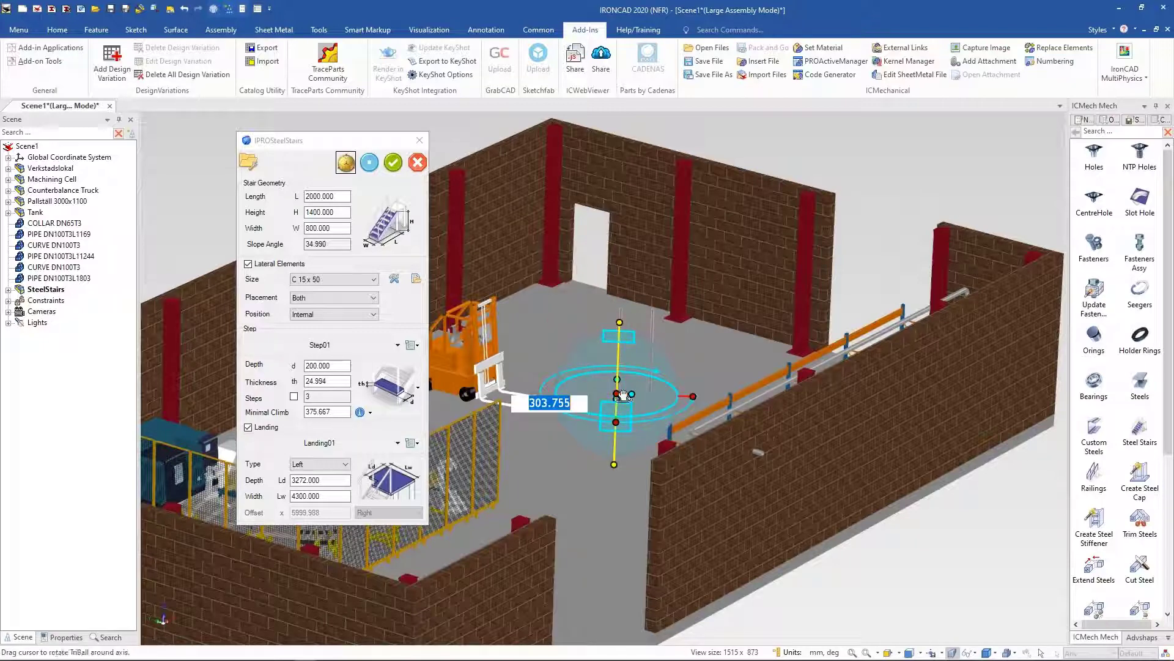
type("90")
key("Return")
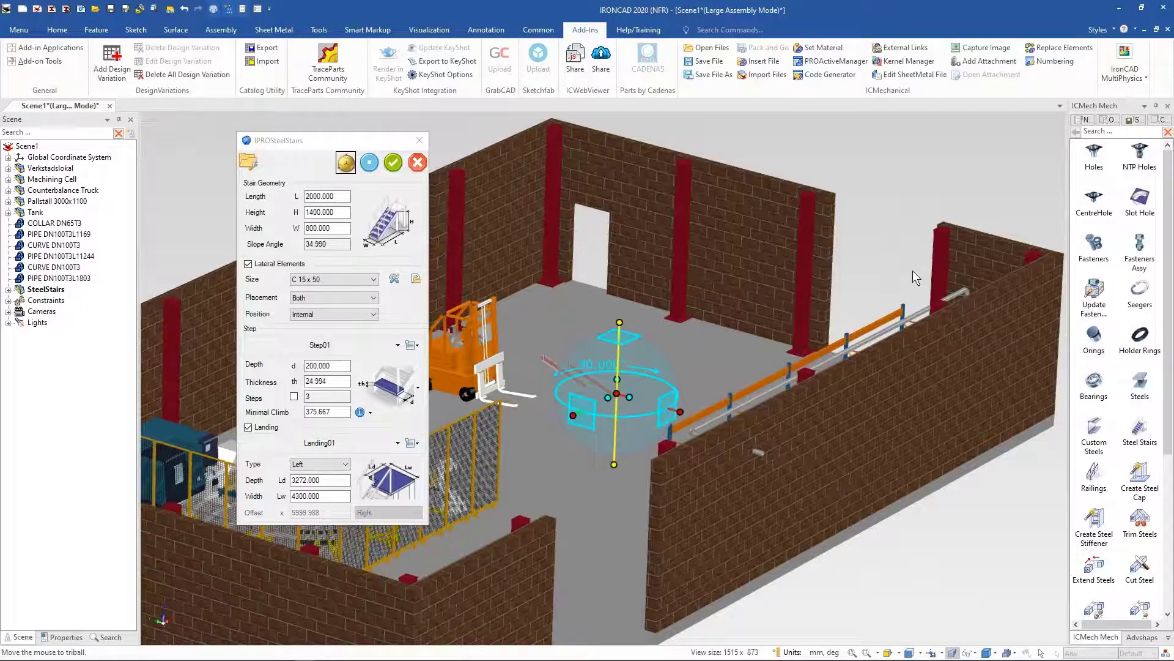
Step: Rotate the stairs a further 180° with the TriBall
middle_click_drag(913, 271, 754, 322)
left_click(754, 322)
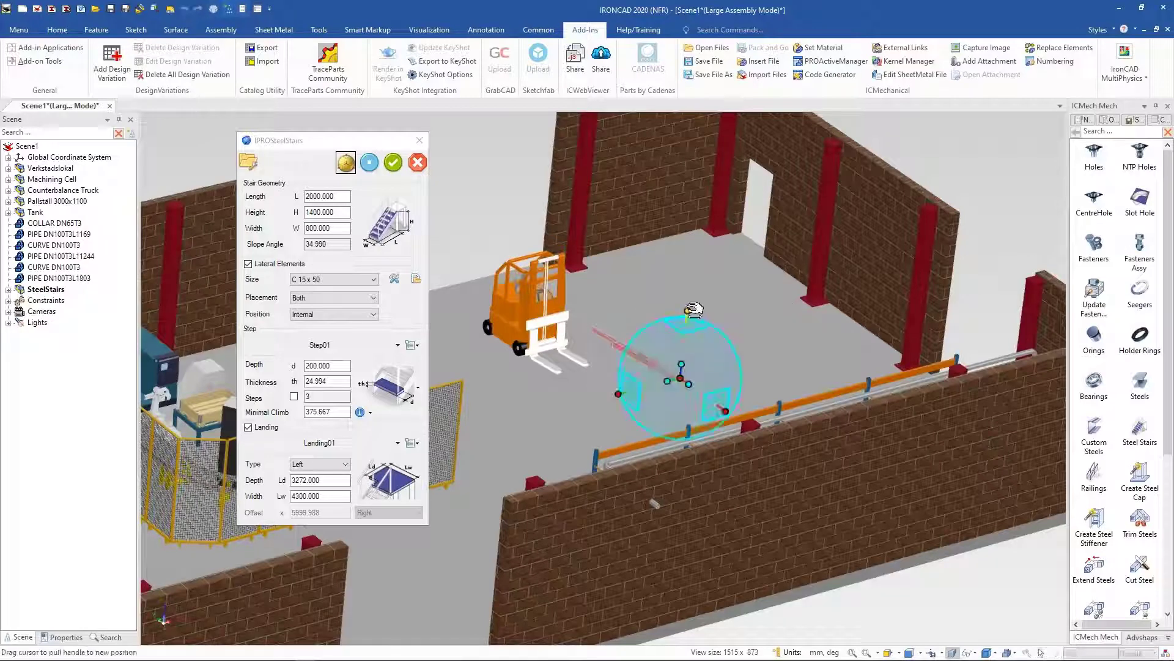
left_click(687, 311)
left_click_drag(737, 363, 732, 366)
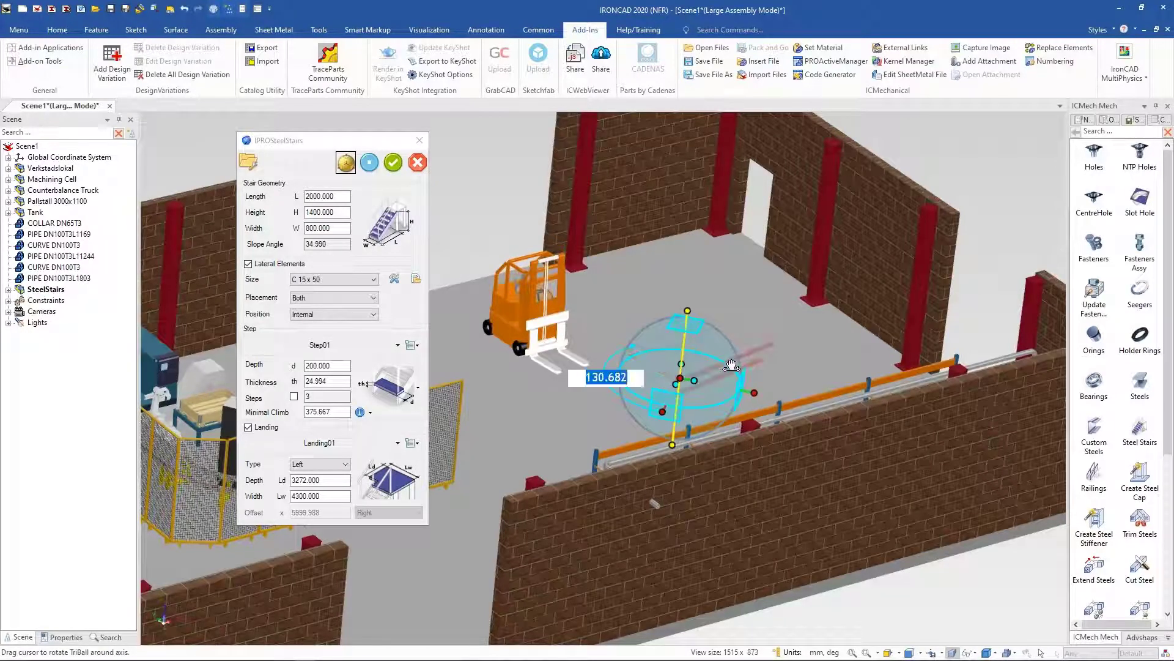
type("180")
key("Return")
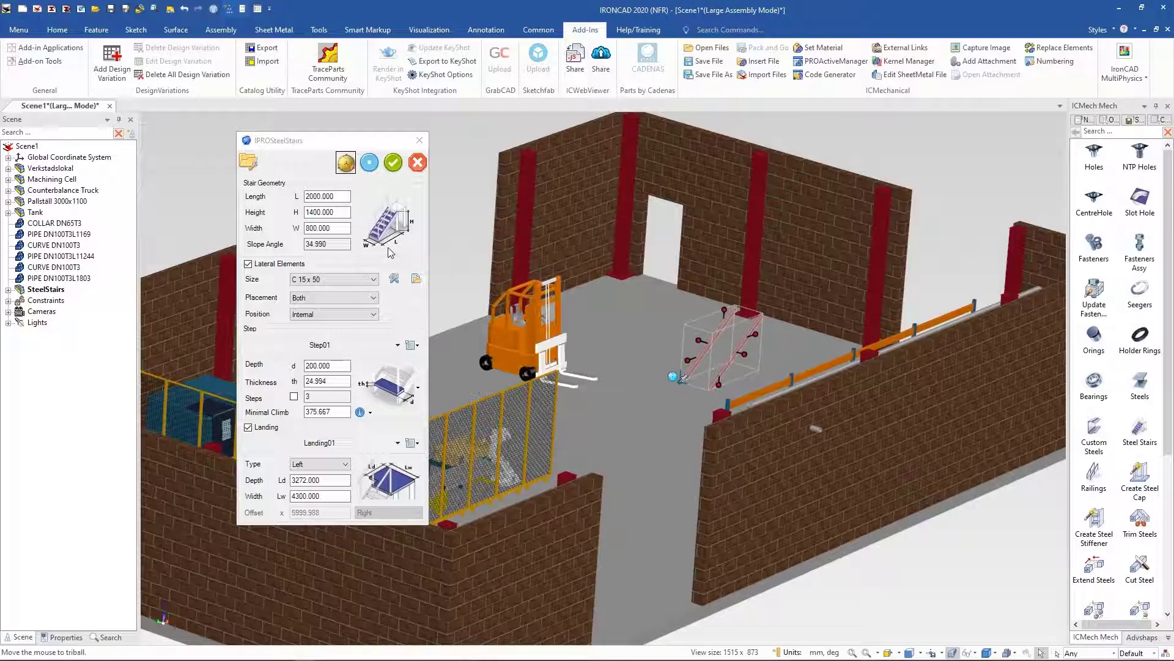
Step: Set the stairs' length to 3000 mm and height to 3000 mm
left_click(336, 197)
double_click(337, 197)
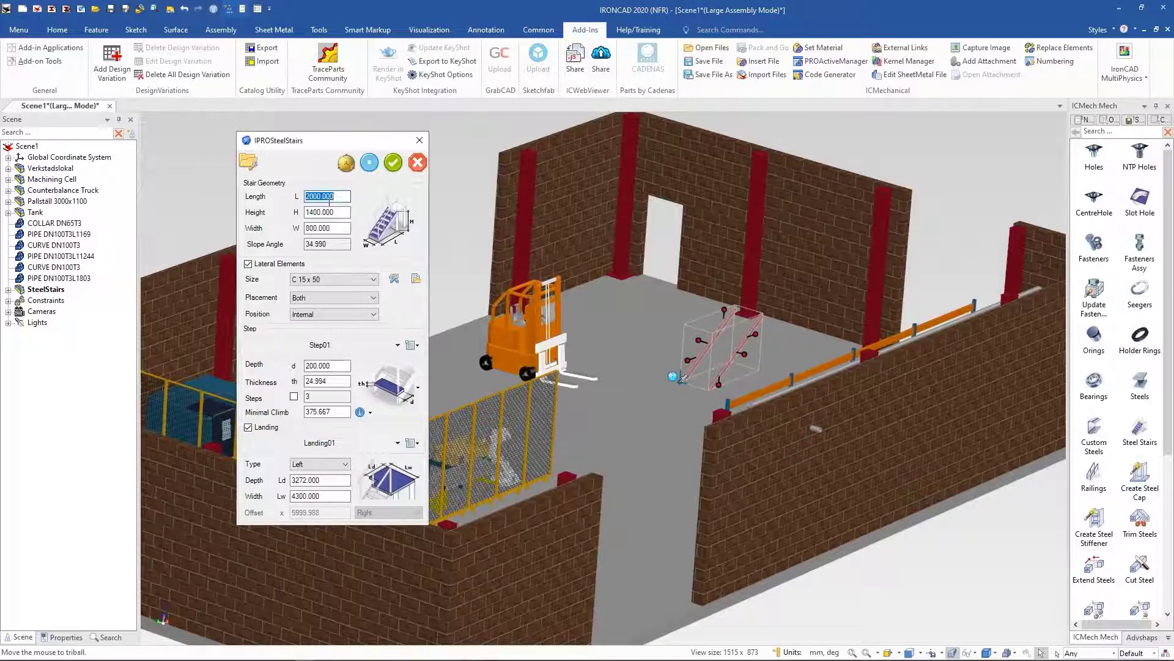
type("3000")
key("Tab")
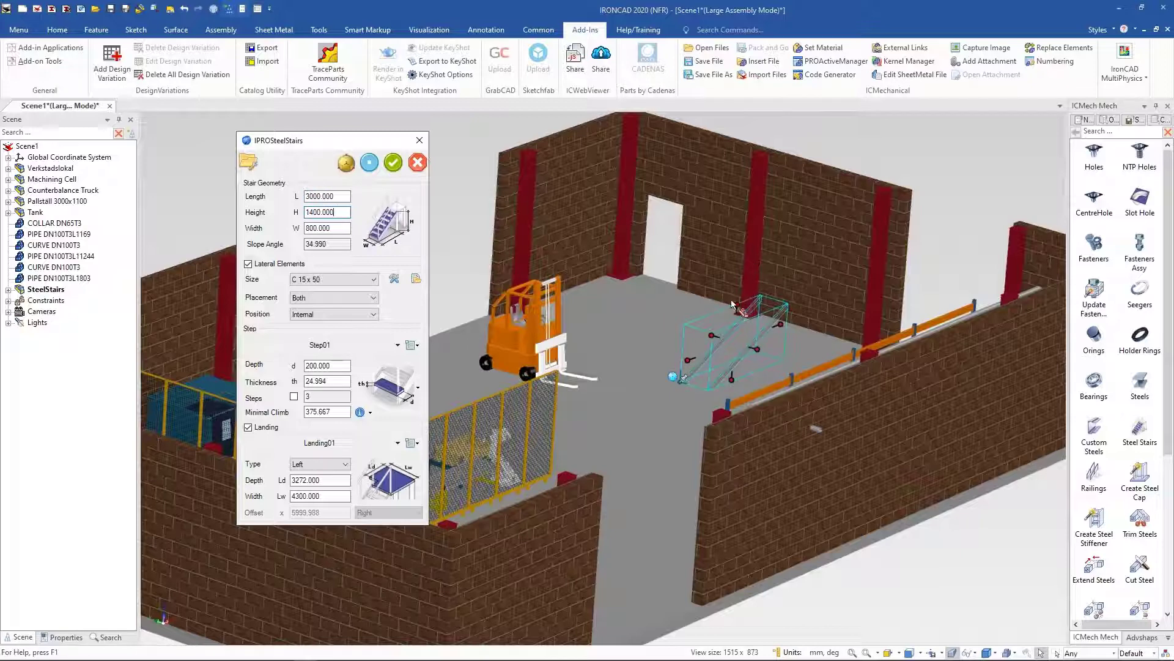
left_click(744, 301)
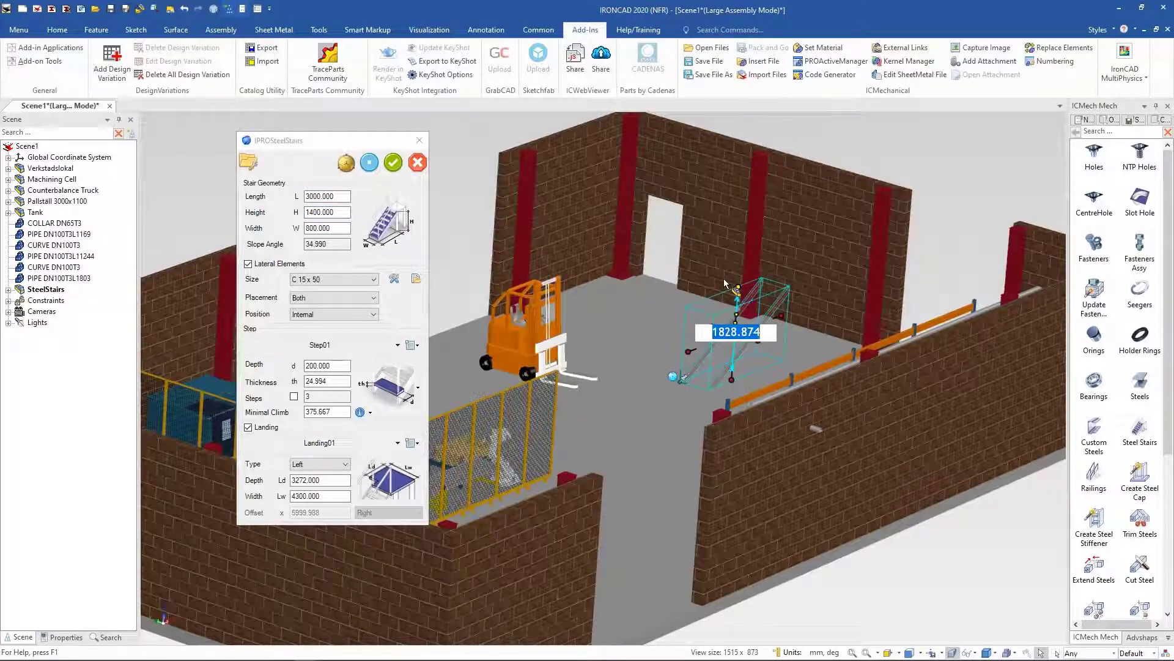
type("3000")
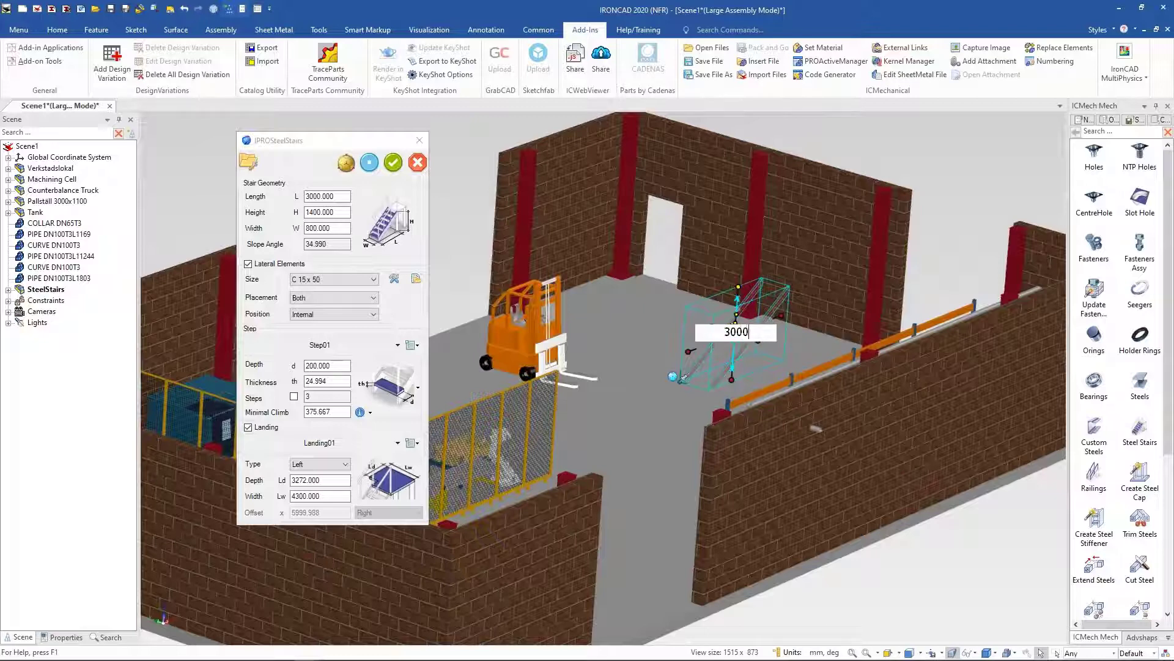
key("Tab")
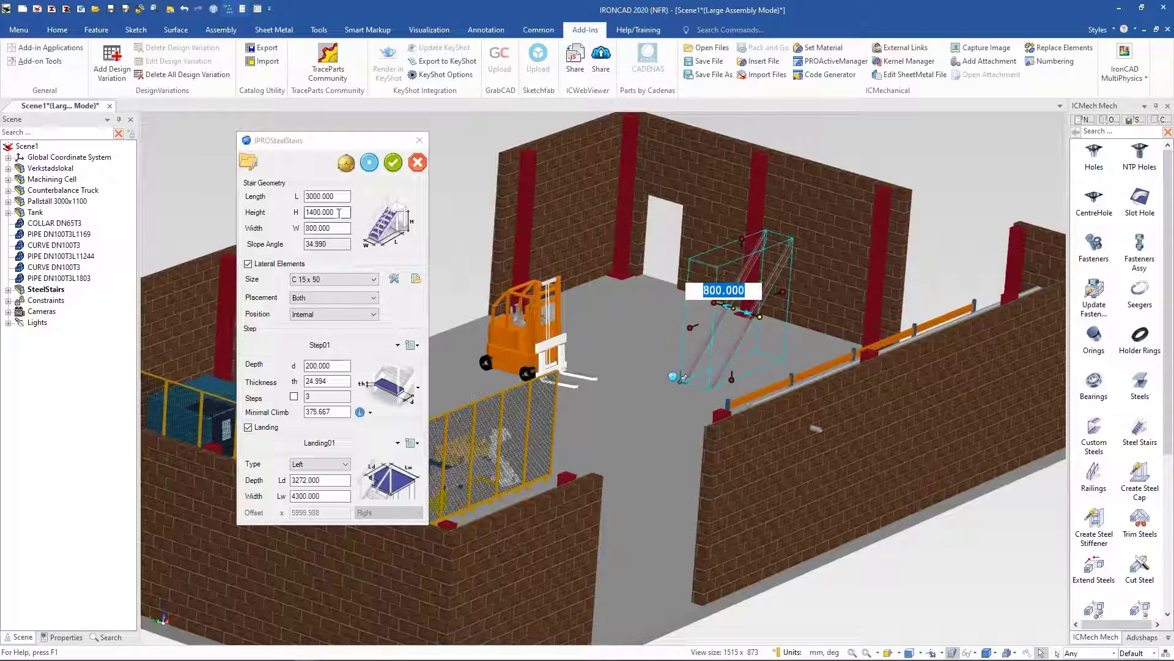
left_click(336, 214)
left_click(337, 231)
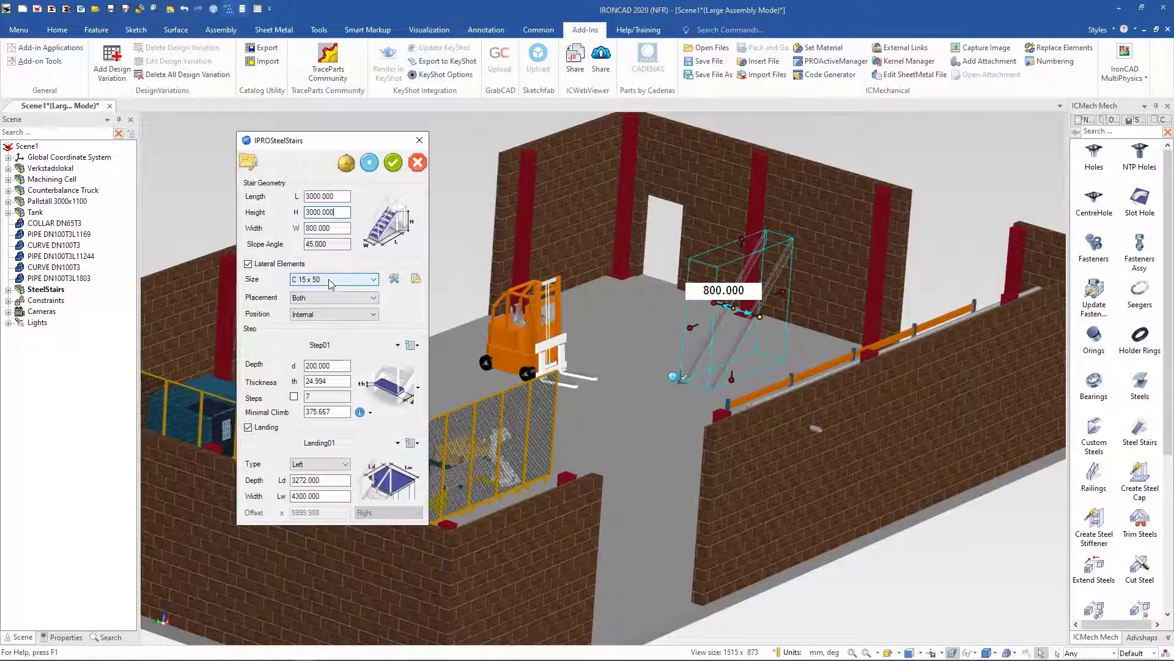
left_click(397, 345)
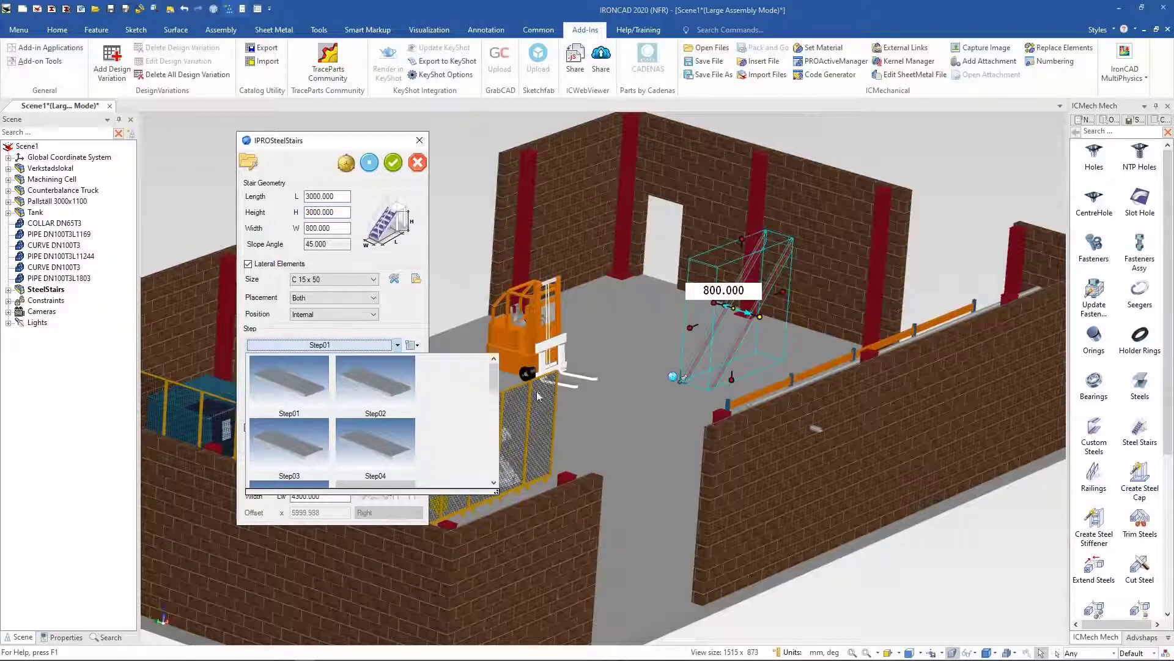
left_click_drag(494, 380, 400, 306)
left_click(398, 347)
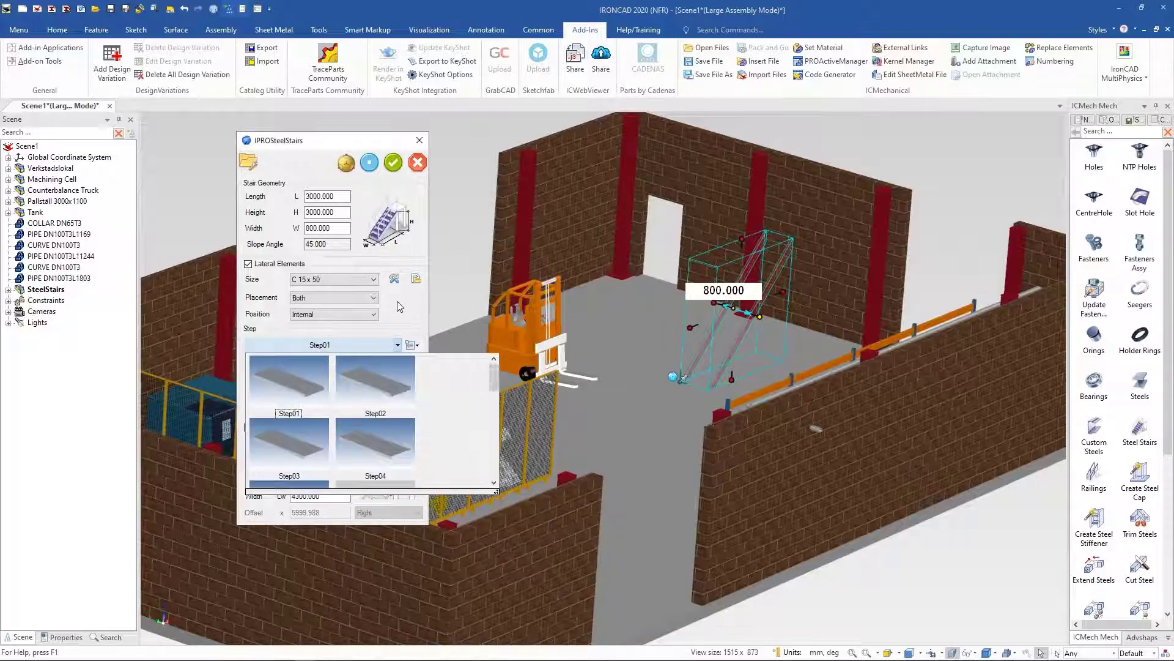
left_click(400, 306)
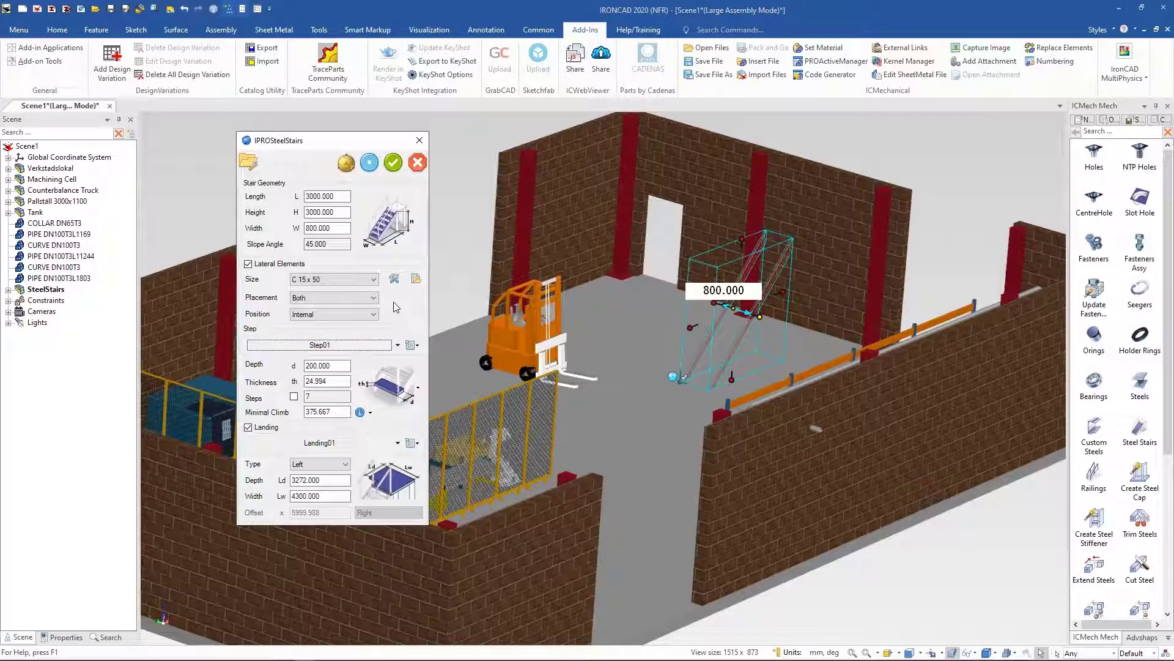
Step: Preview the steel stairs with their landing and apply them
left_click(370, 163)
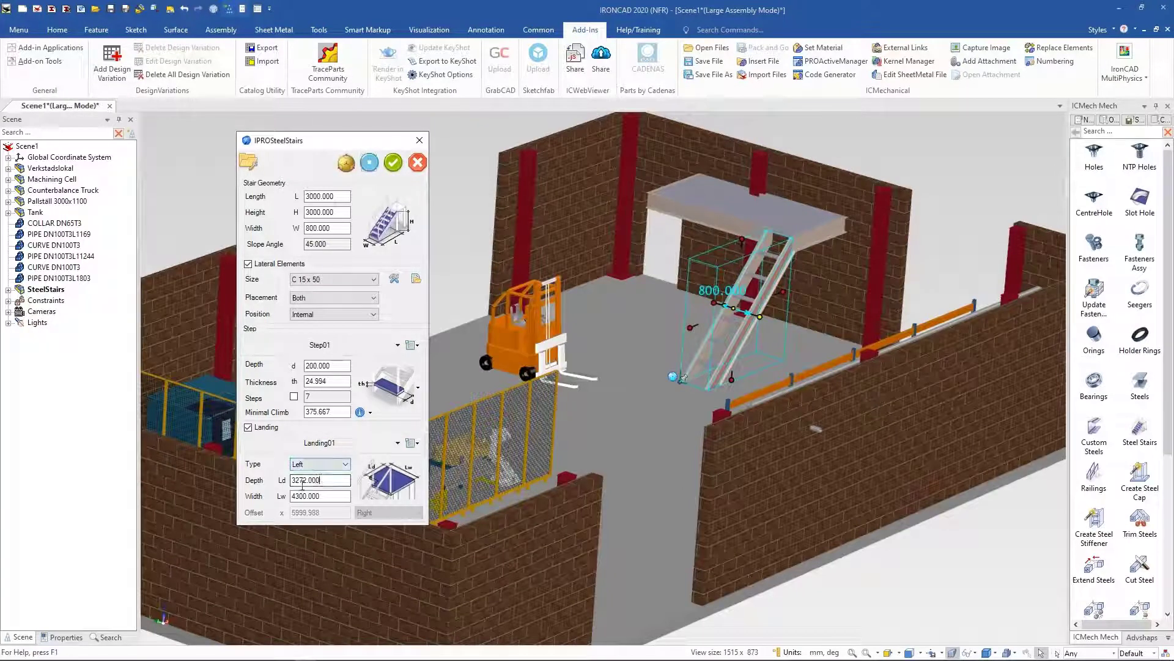
left_click(322, 479)
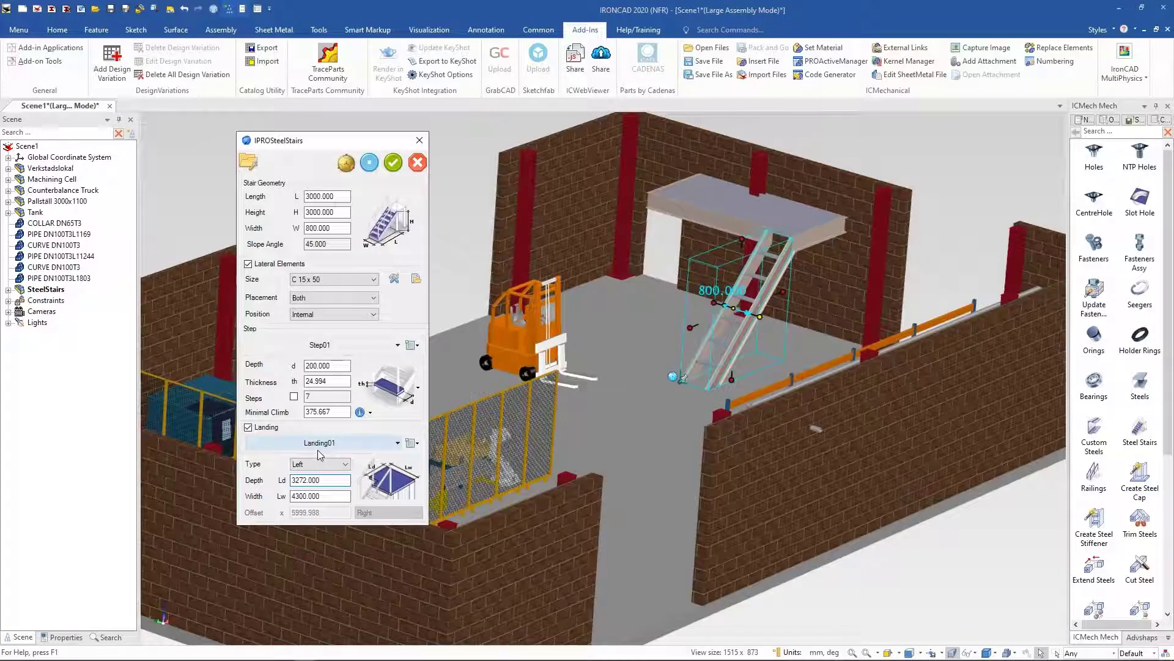
left_click(394, 164)
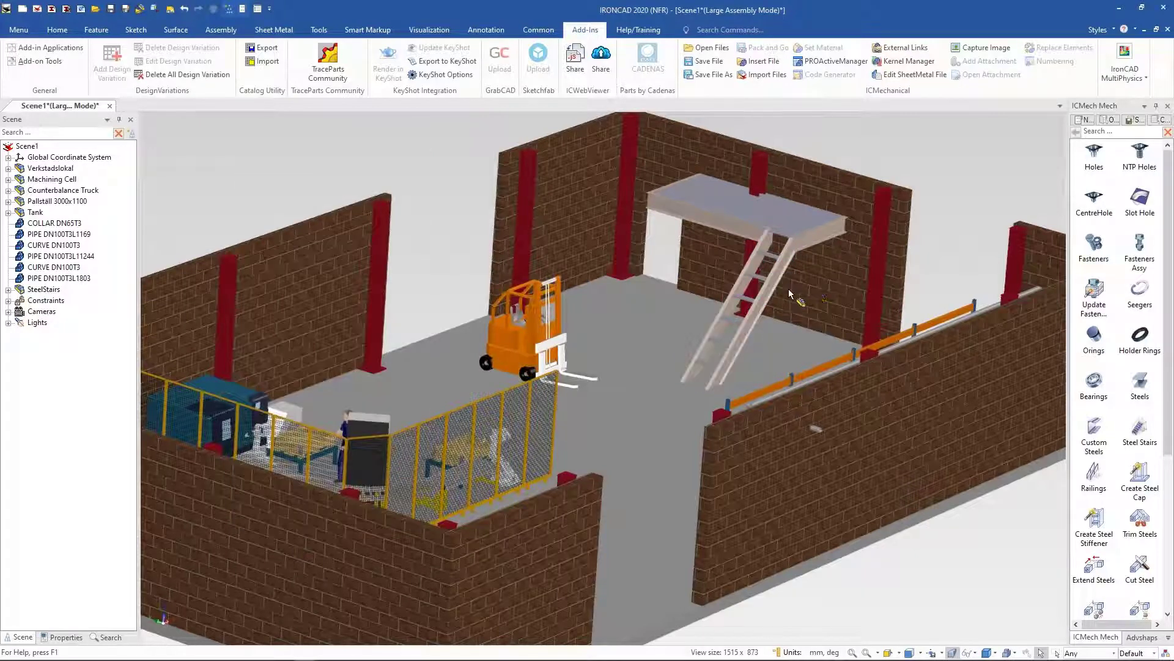
Step: Move the stairs with the TriBall so the landing sits against the back wall
left_click(748, 333)
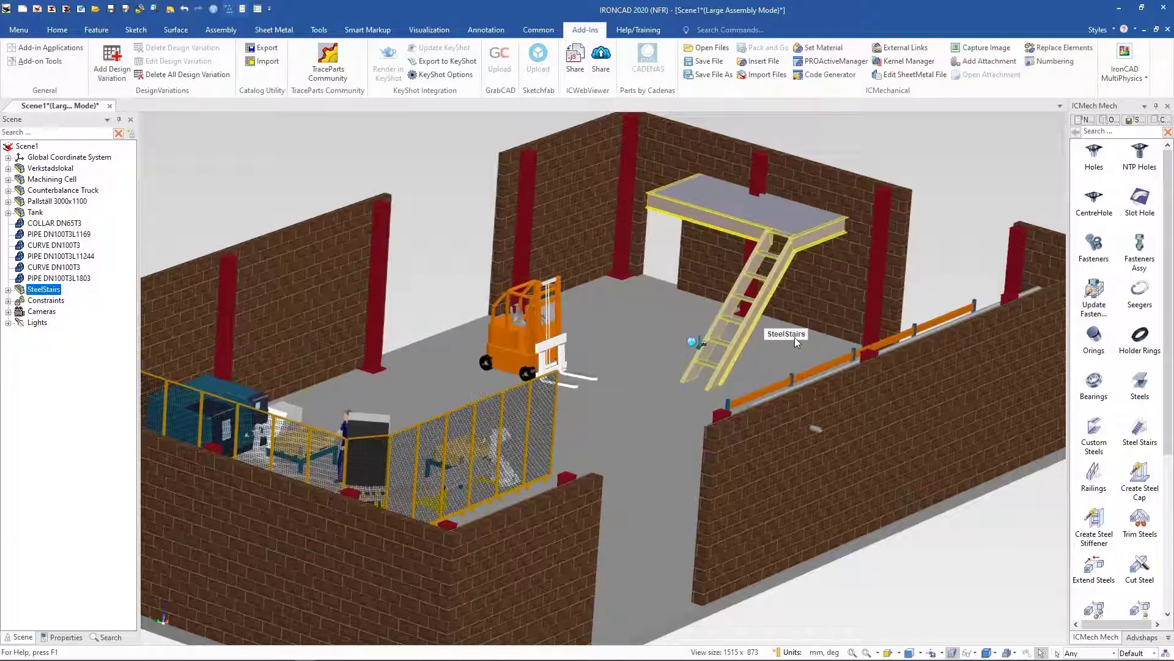
key("F10")
mouse_move(668, 373)
middle_mouse_down()
mouse_move(666, 422)
mouse_move(675, 352)
middle_mouse_up()
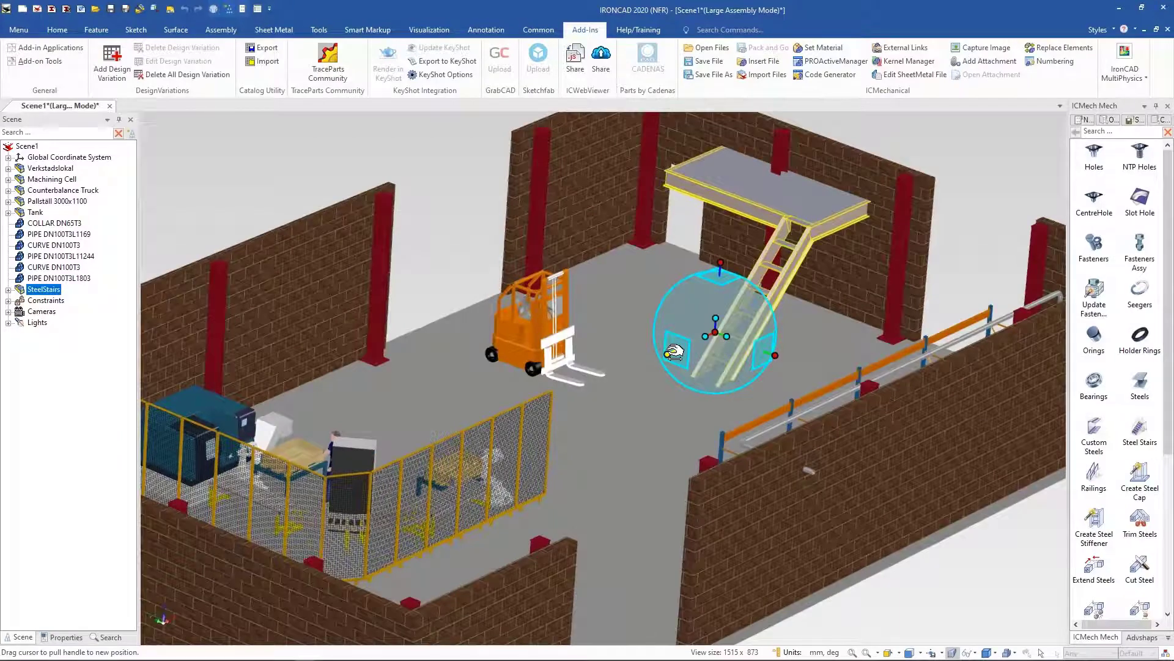
left_click_drag(675, 352, 632, 370)
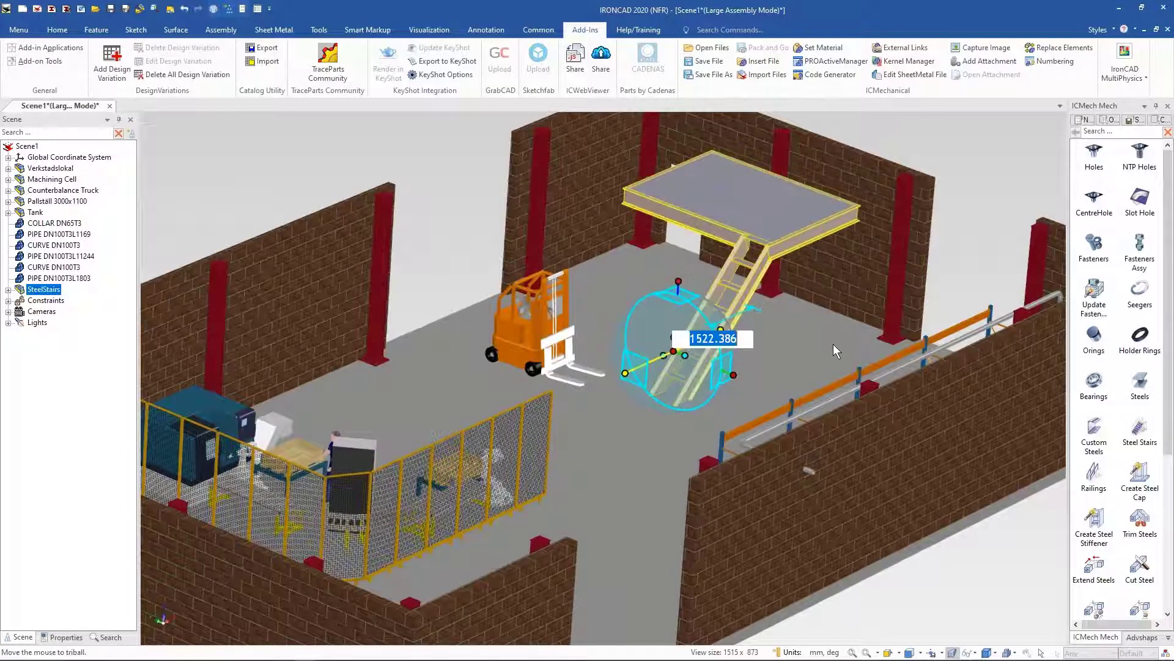
middle_click_drag(833, 344, 636, 455)
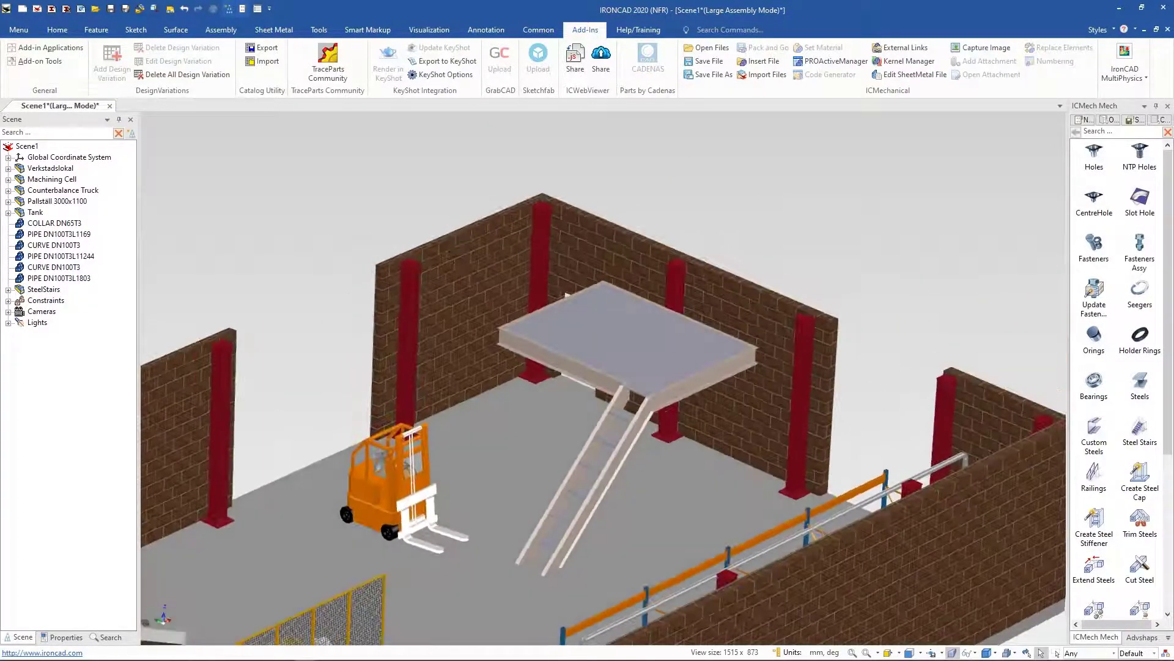
scroll(630, 462, "up", 4)
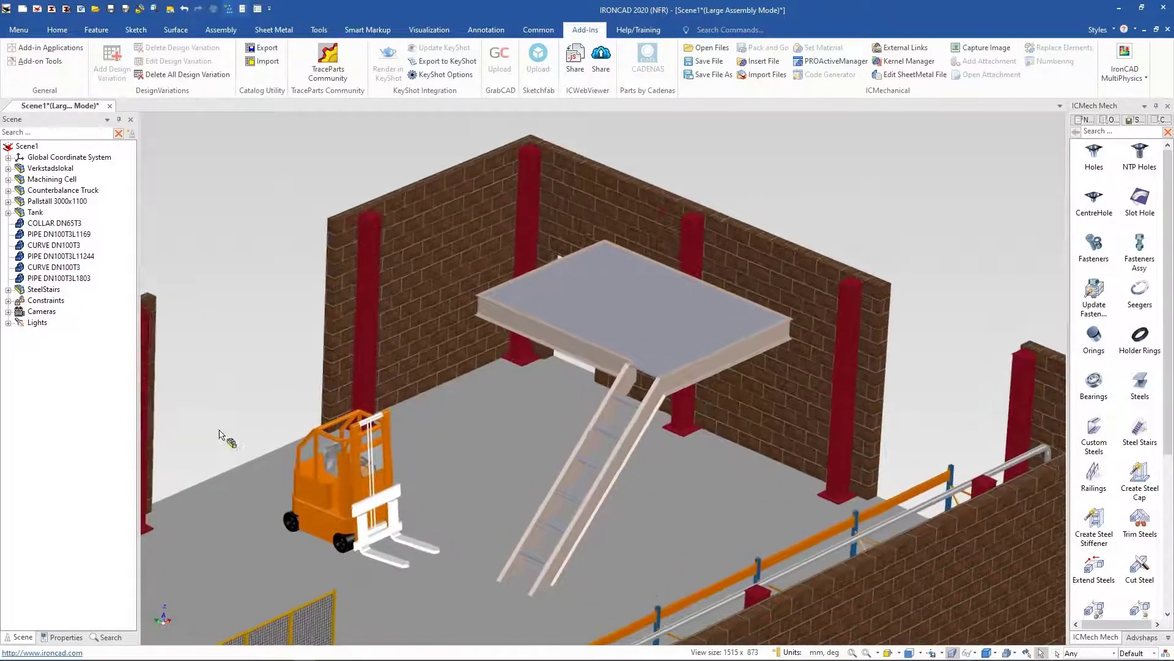
Step: Hide all parts except the stairs and place Railings from the catalog at the lower end of a stringer
right_click(49, 293)
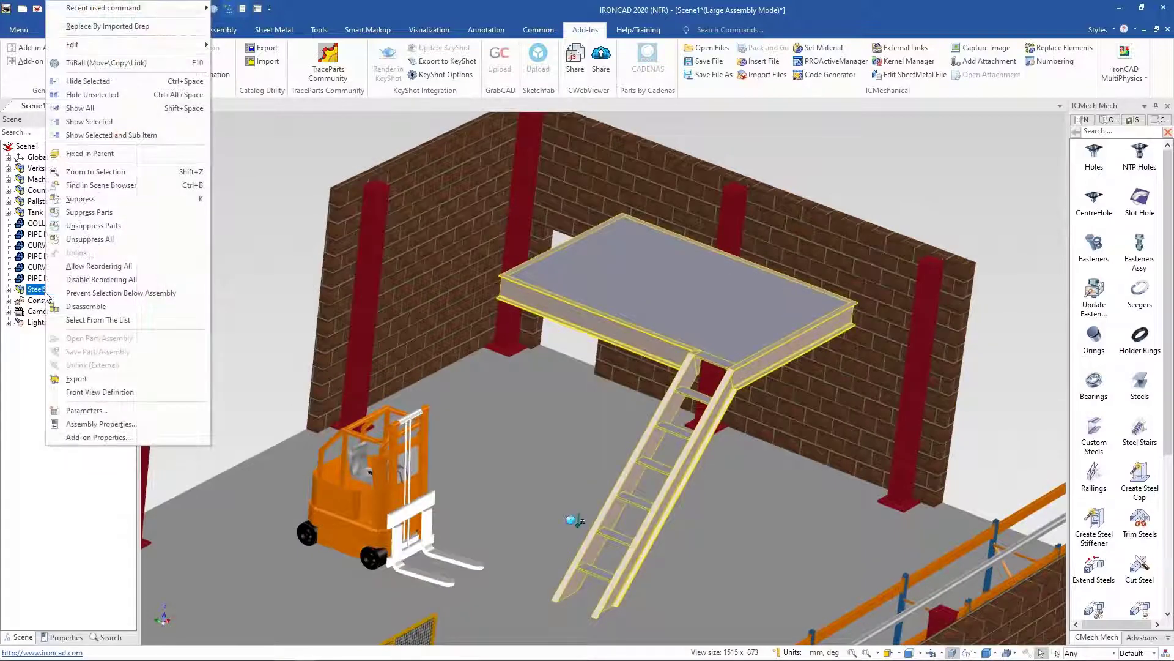
left_click(101, 96)
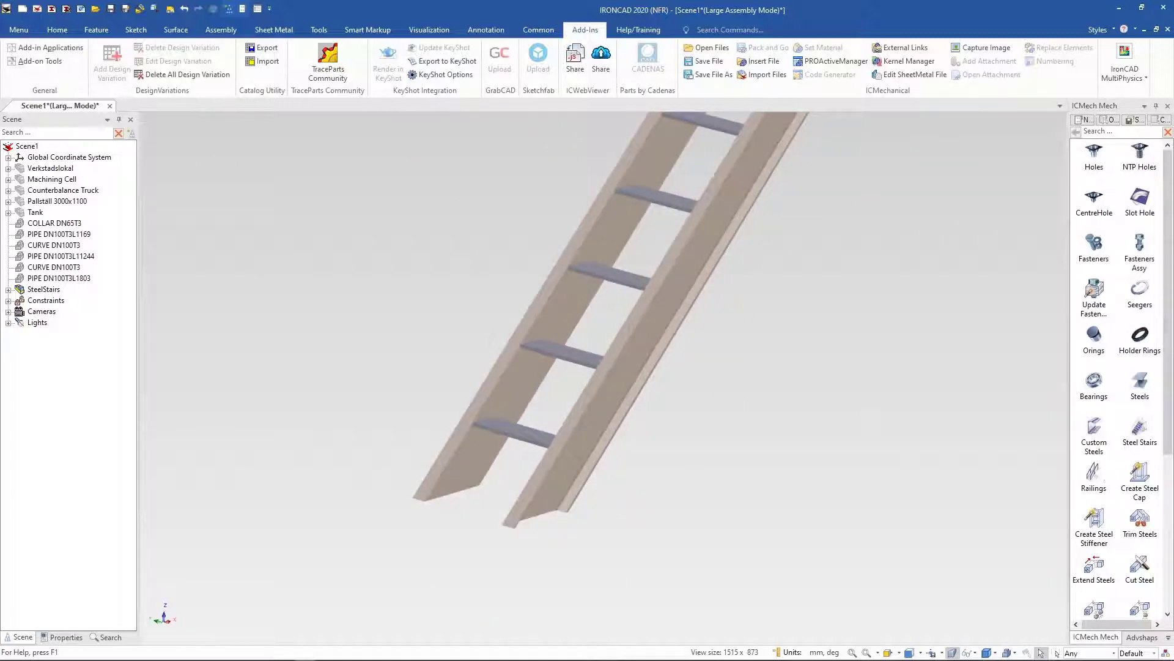
left_click_drag(1094, 476, 519, 521)
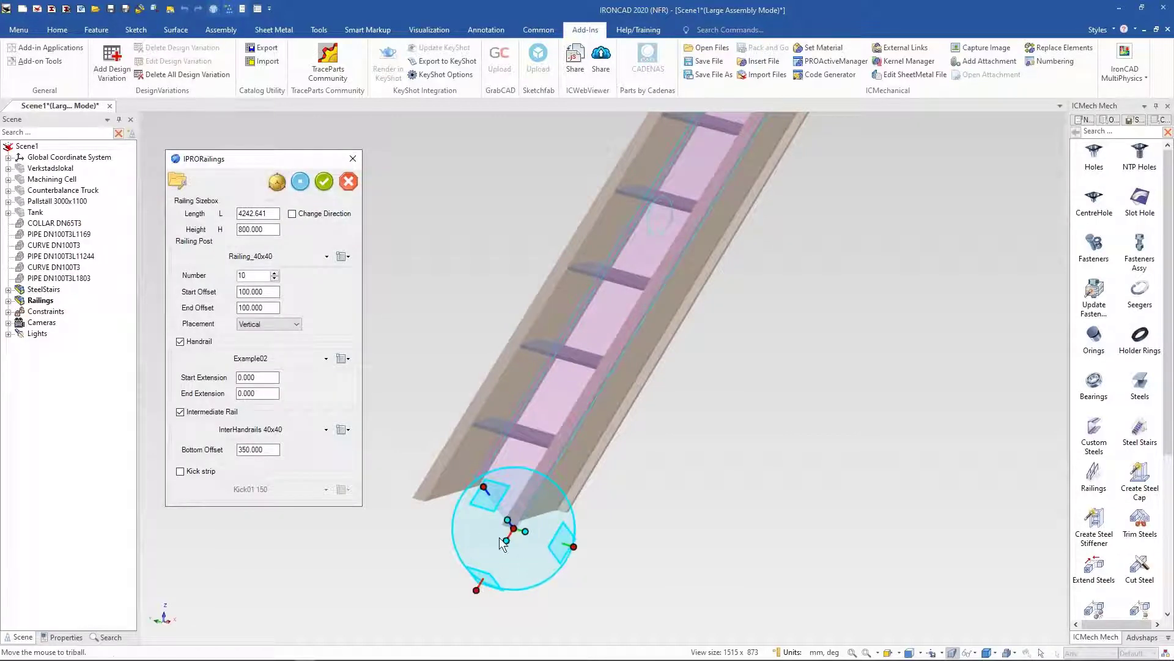
scroll(504, 516, "up", 5)
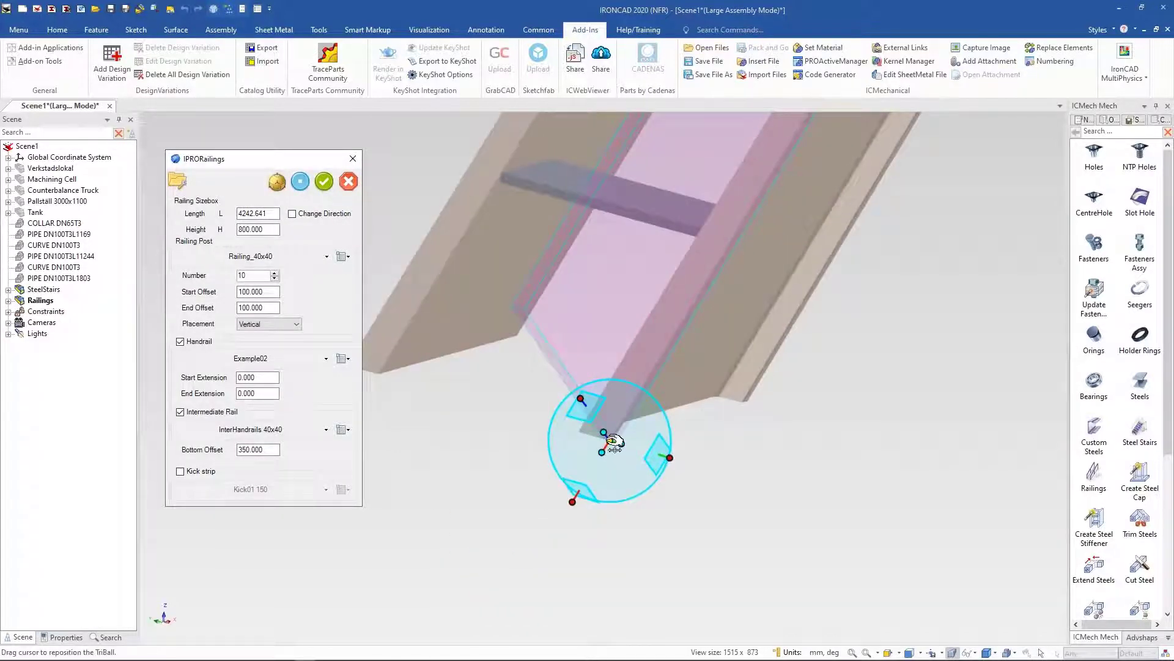
left_click_drag(613, 442, 597, 437)
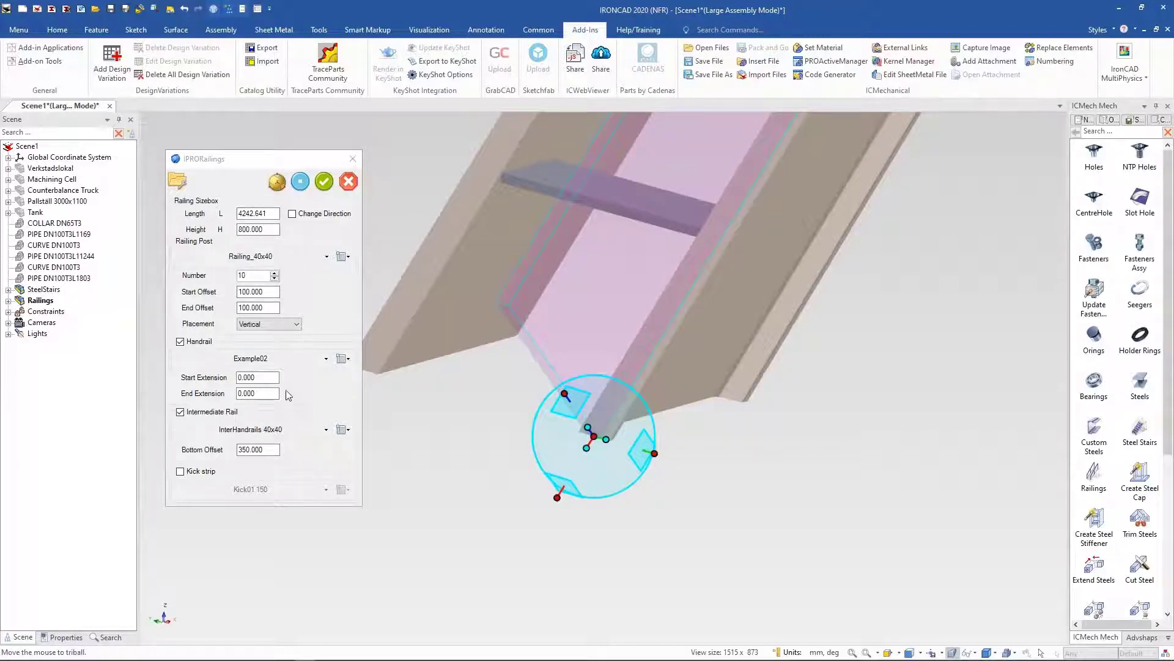
Step: Preview the railing along the stair stringer, turn off the intermediate rail, and apply it
left_click(300, 181)
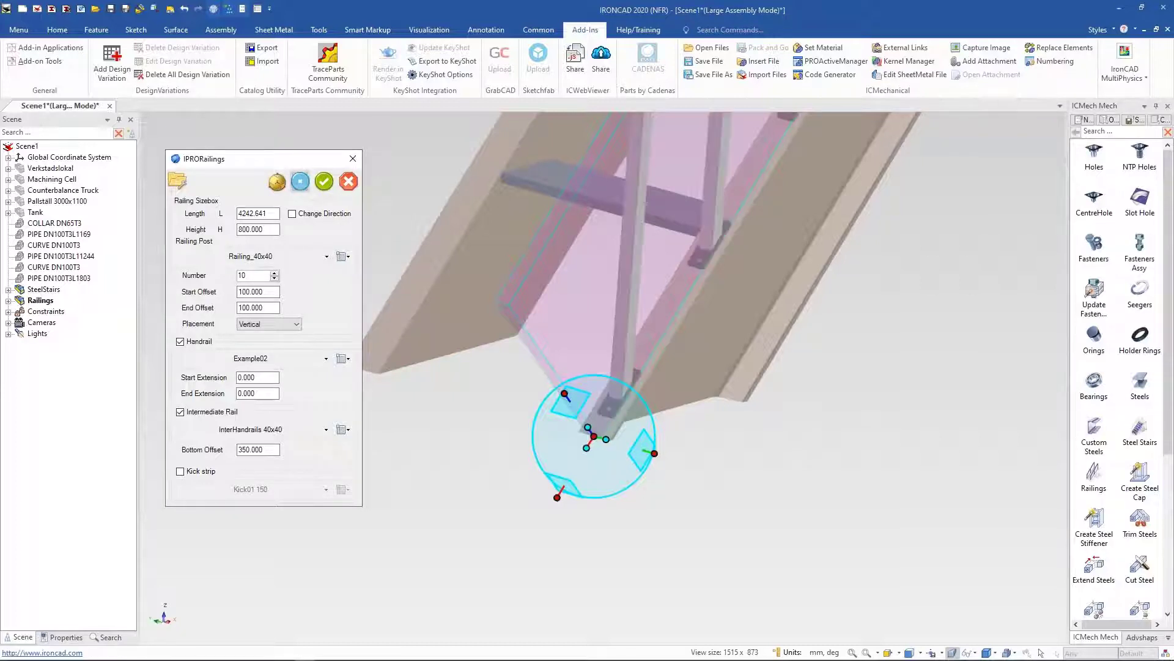
middle_click_drag(732, 539, 731, 539)
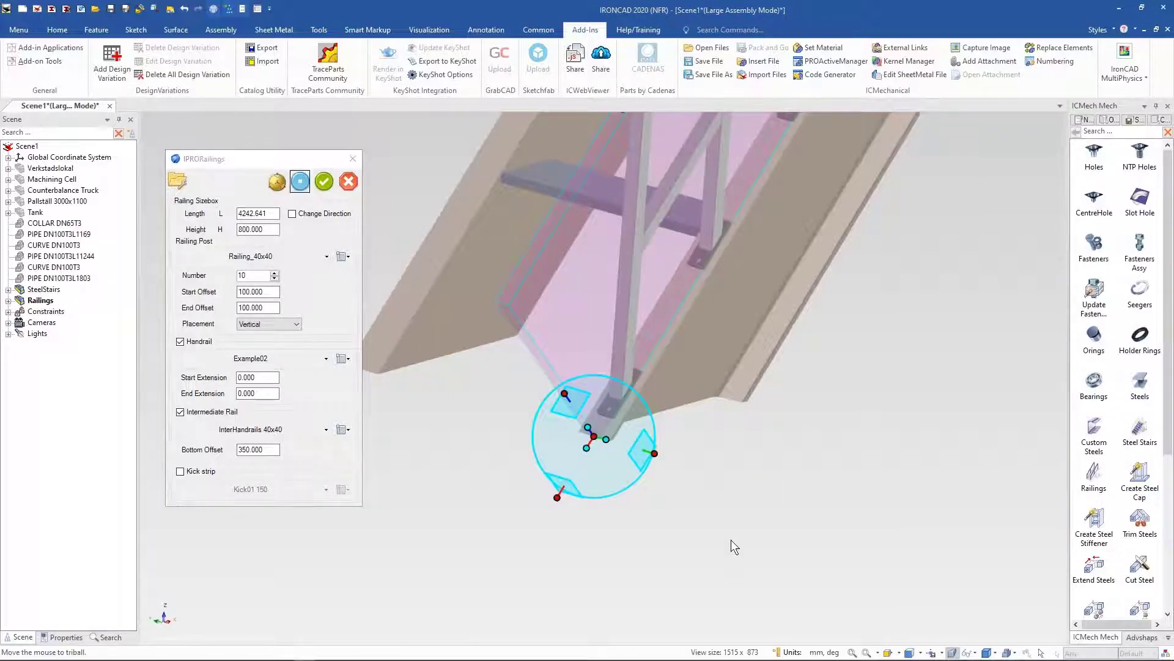
scroll(717, 531, "down", 5)
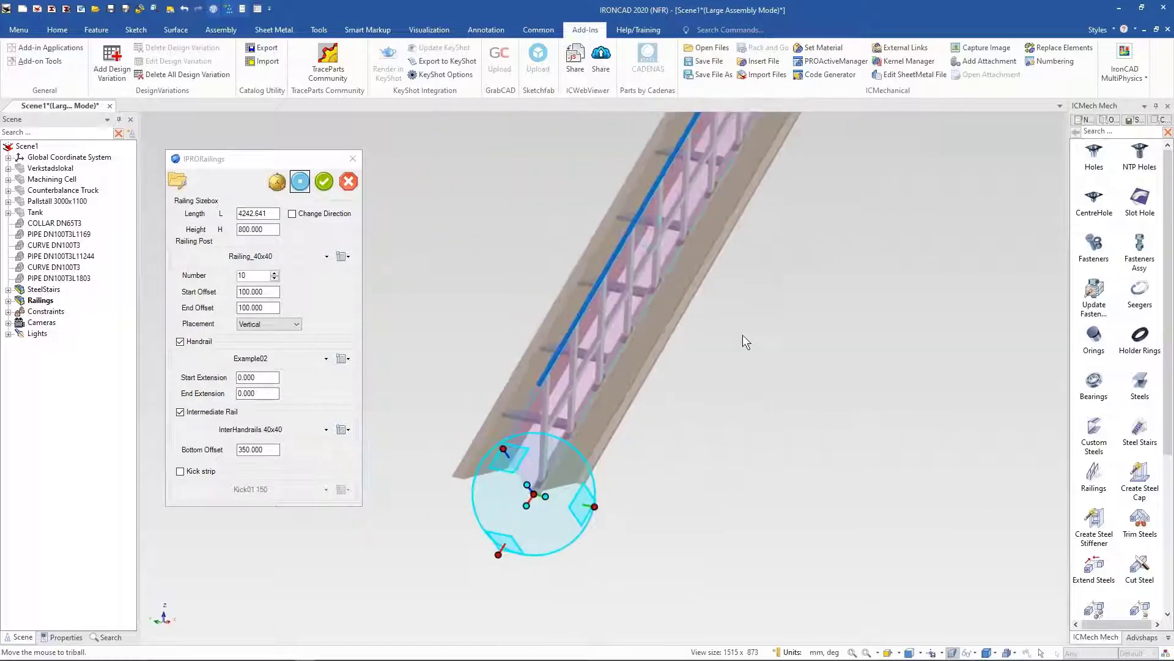
scroll(742, 335, "down", 3)
middle_click_drag(746, 168, 739, 217, "shift")
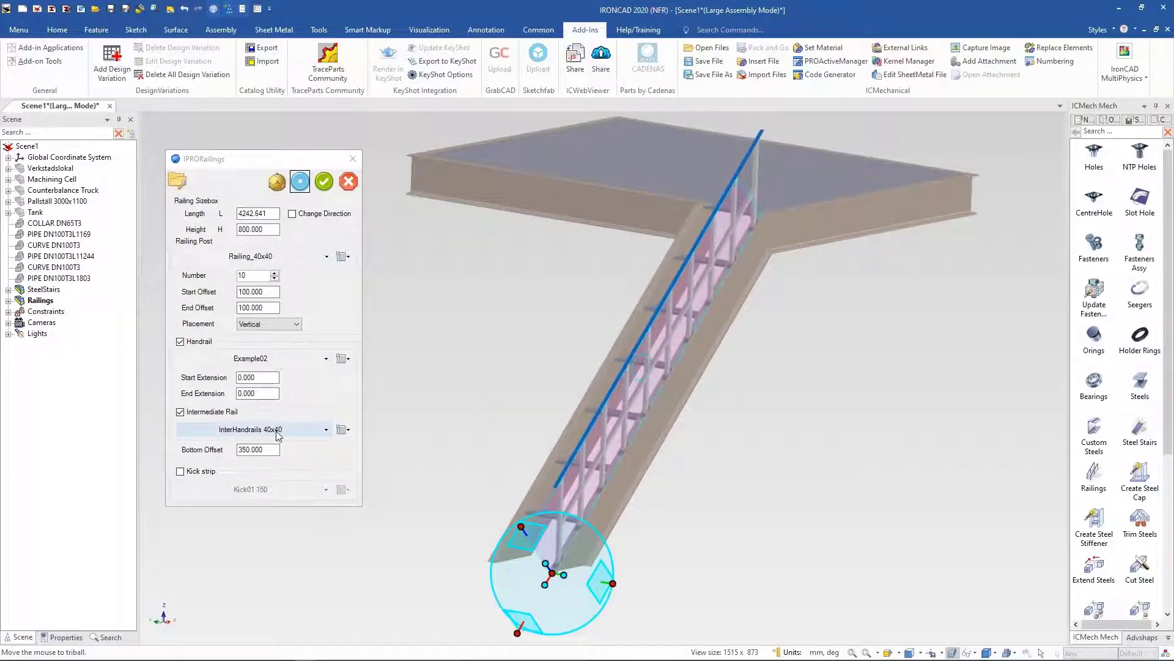
left_click(179, 411)
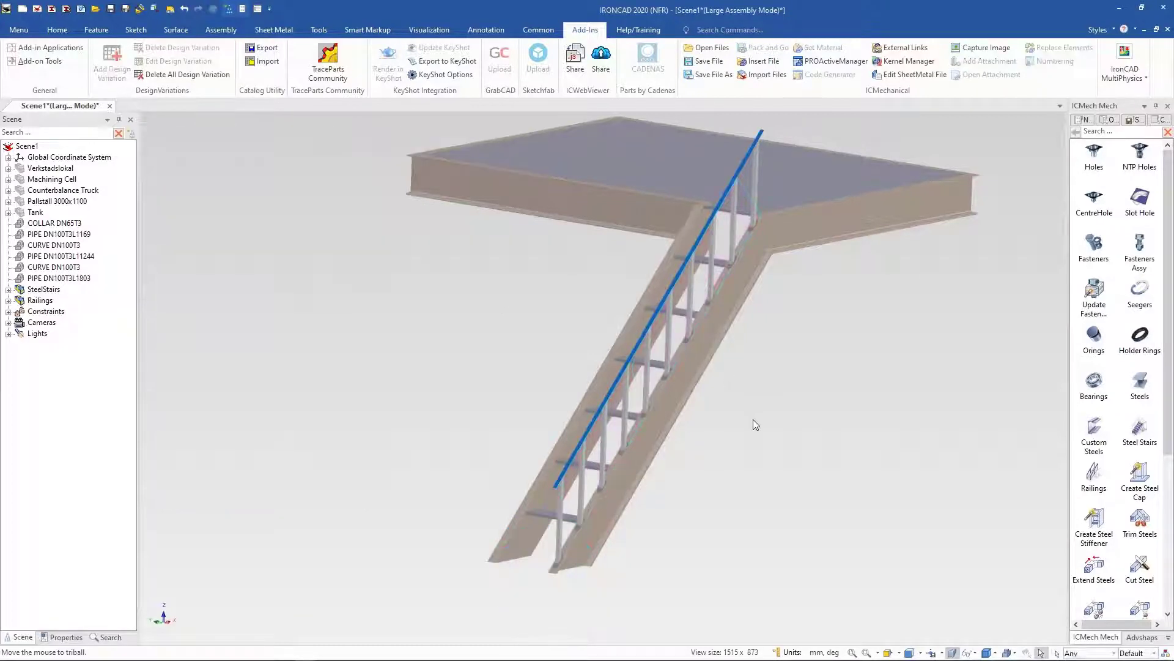
Step: Place a second railing along the landing's front edge, reposition it with the TriBall, and apply it
middle_click_drag(752, 420, 609, 530)
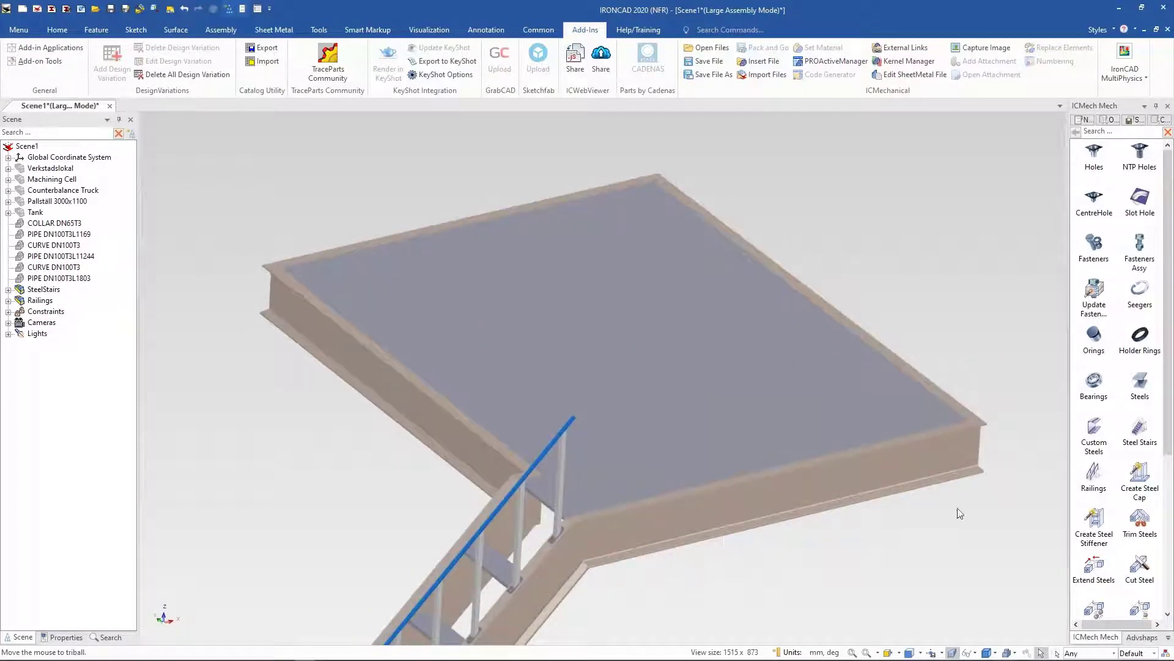
left_click(589, 519)
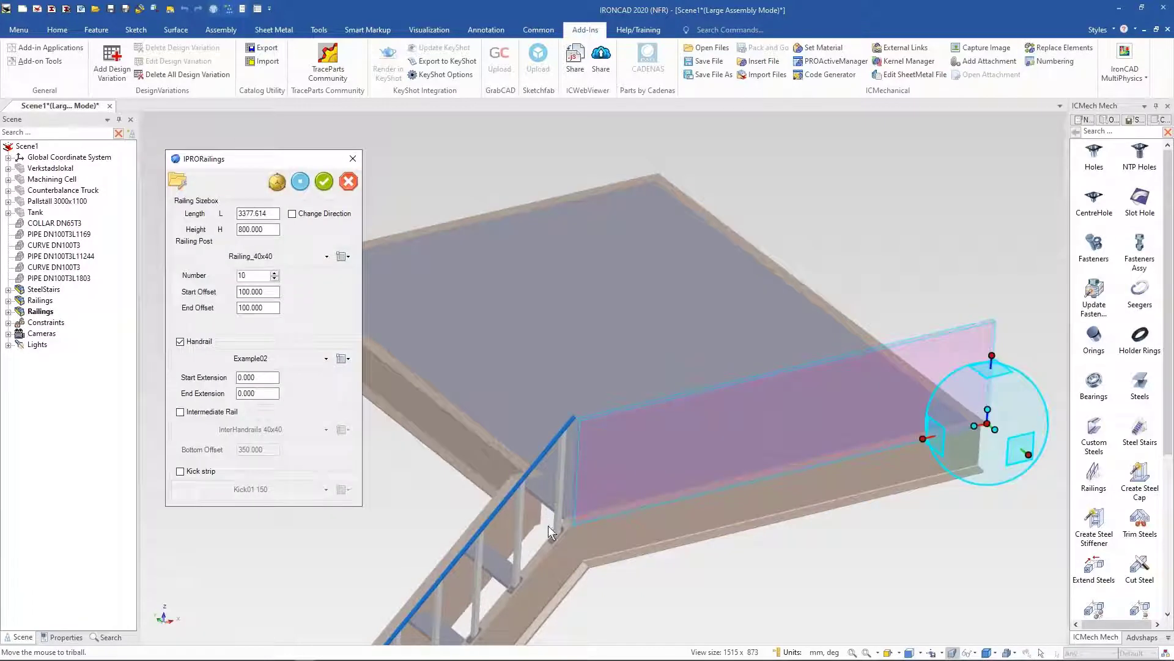
scroll(956, 408, "up", 5)
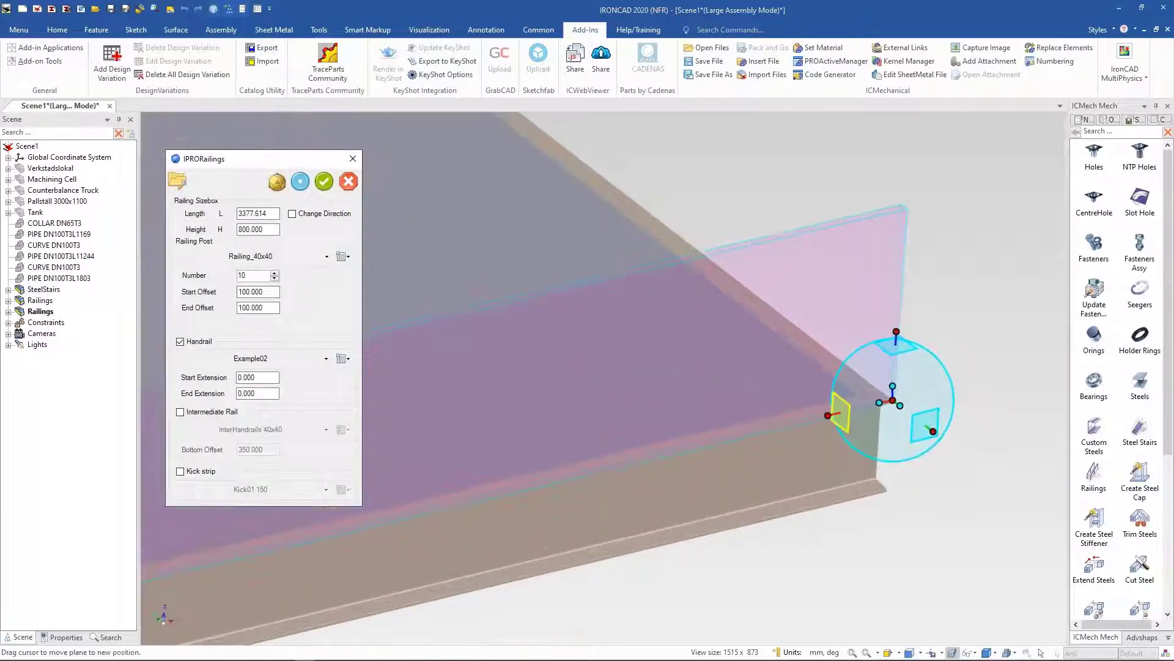
scroll(786, 427, "up", 2)
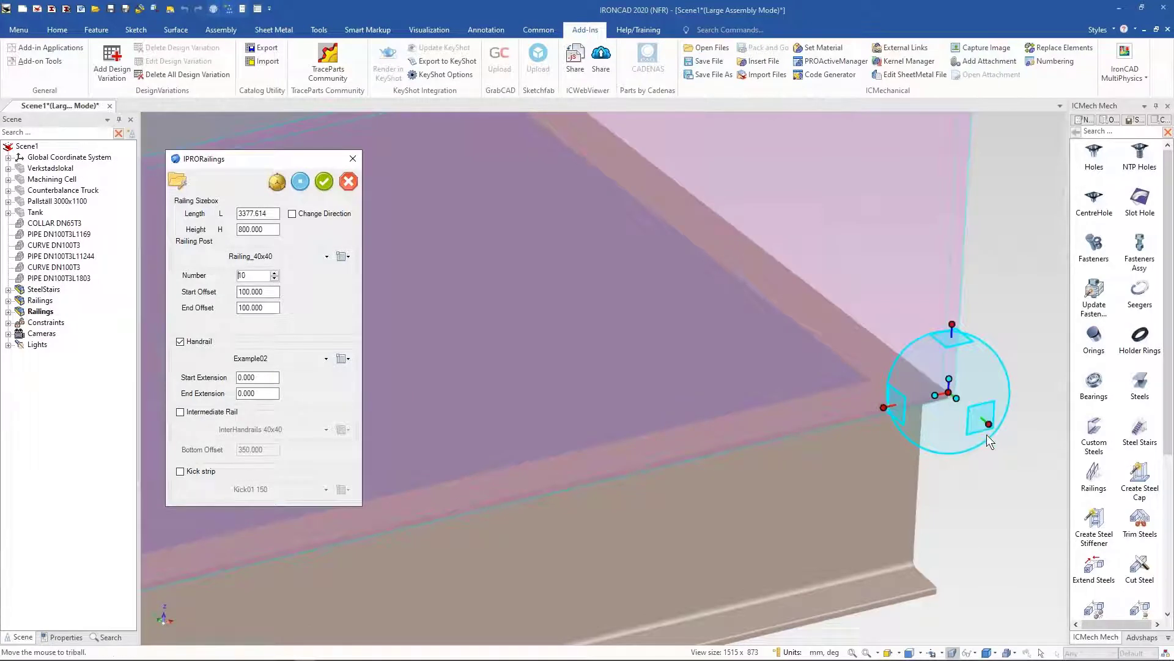
left_click(950, 392)
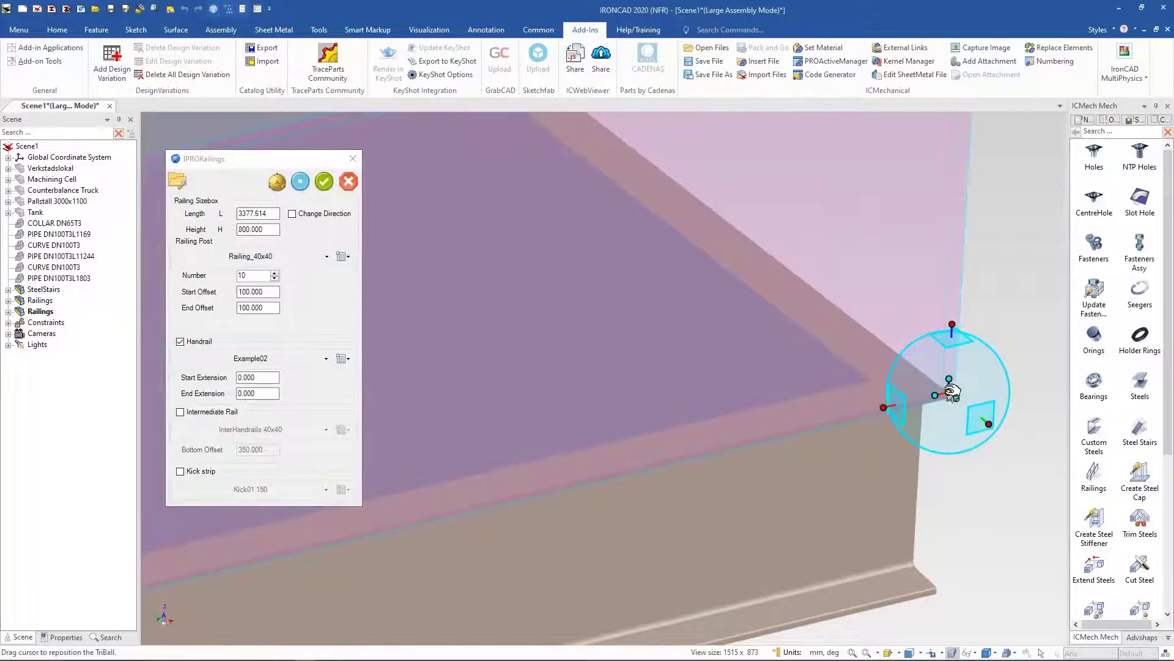
left_click_drag(947, 388, 934, 380)
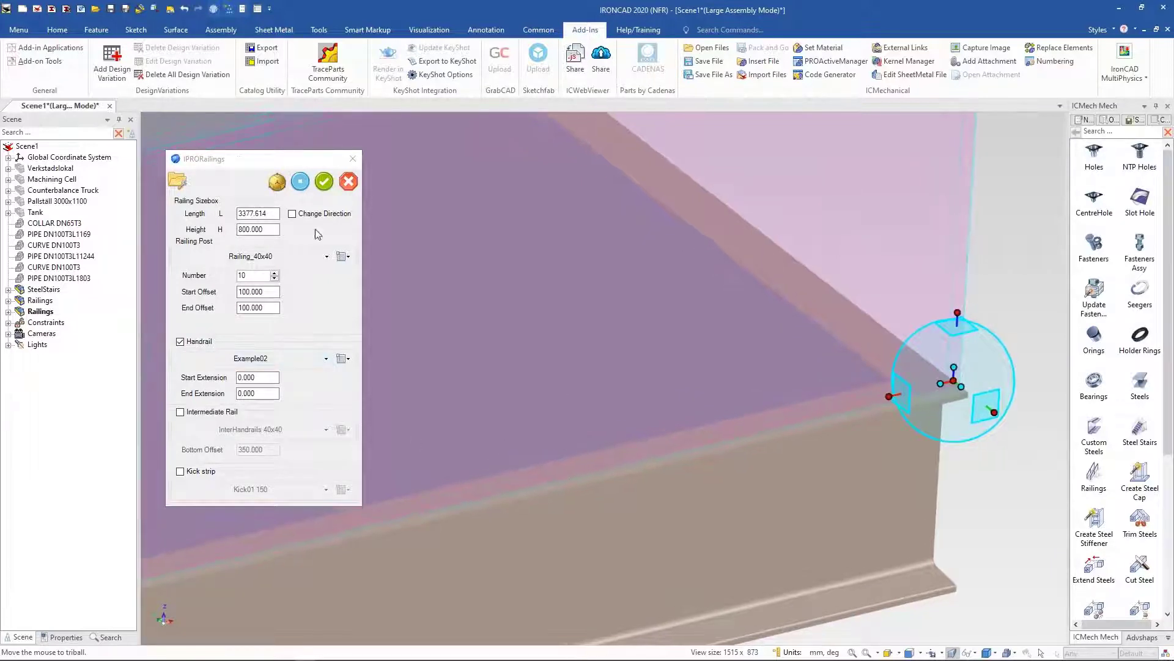
left_click(323, 189)
left_click(323, 187)
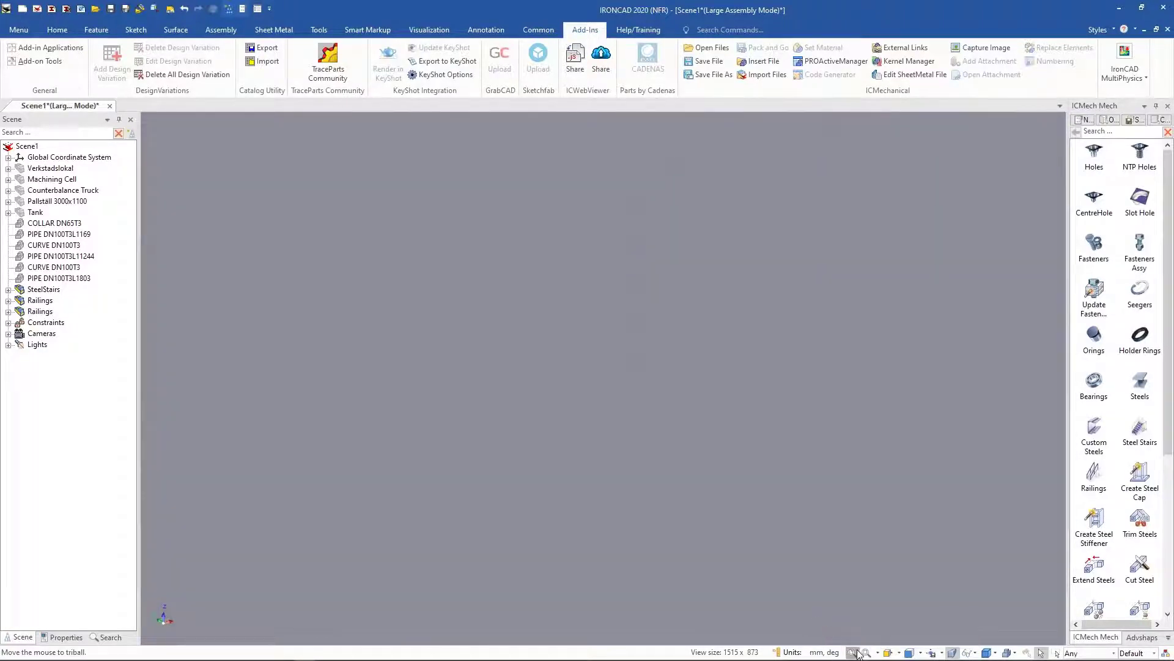
Step: Join the landing handrail and the stair handrail at their corner with Extend Steels using a Type 1 join
scroll(676, 326, "up", 8)
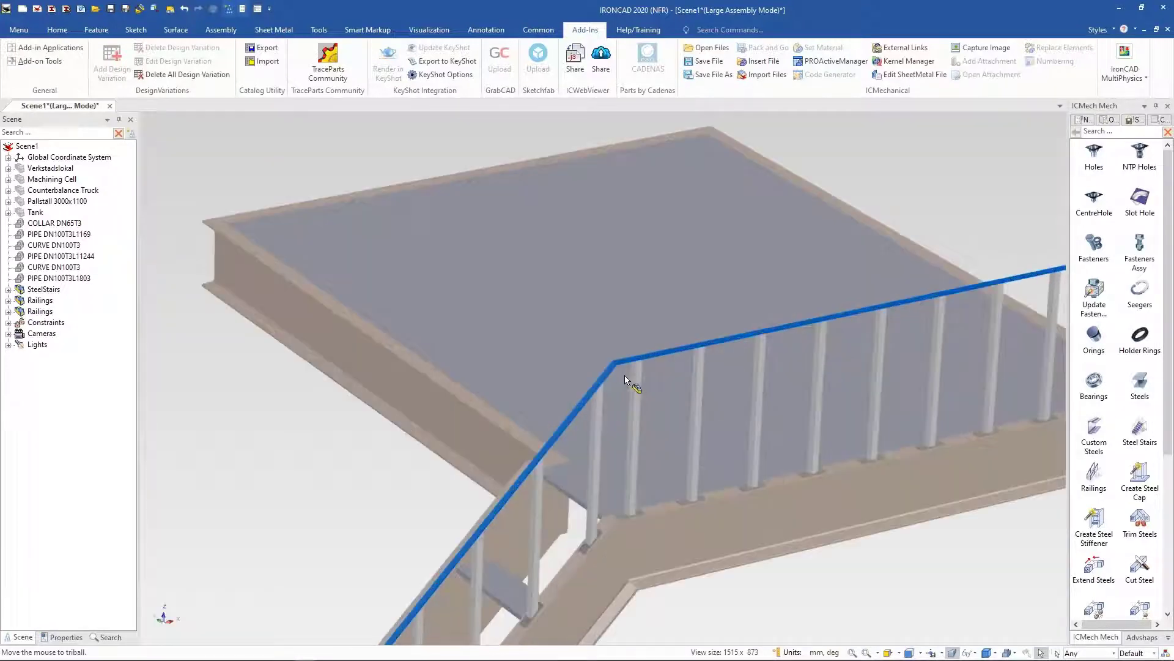
scroll(611, 366, "up", 4)
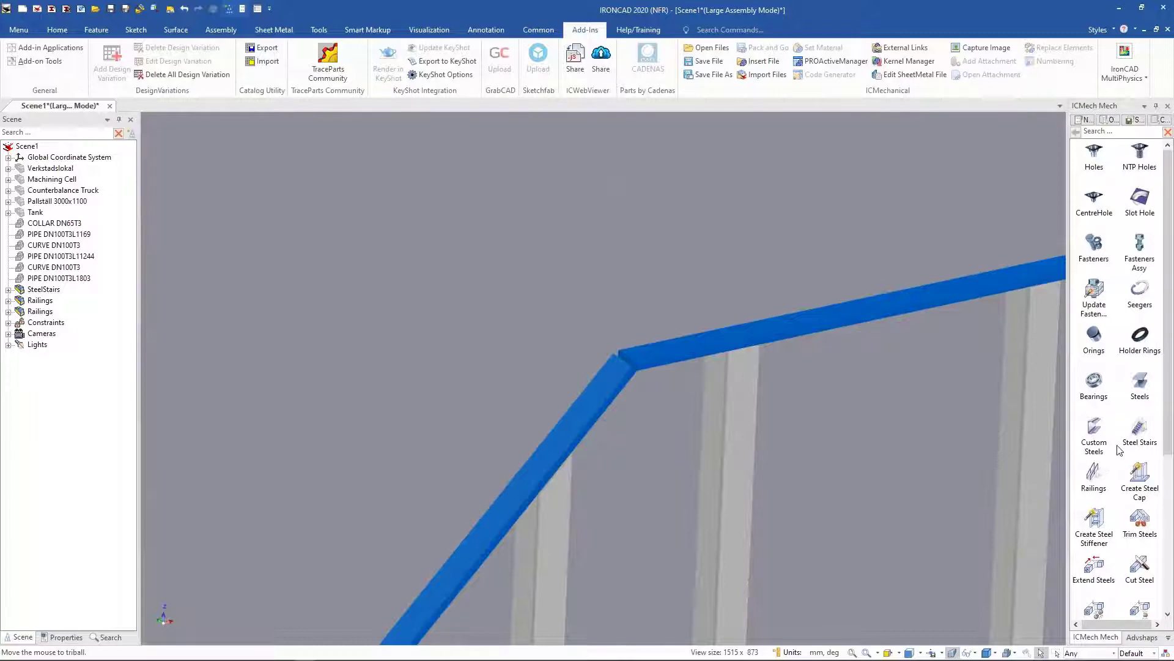
scroll(1119, 451, "down", 3)
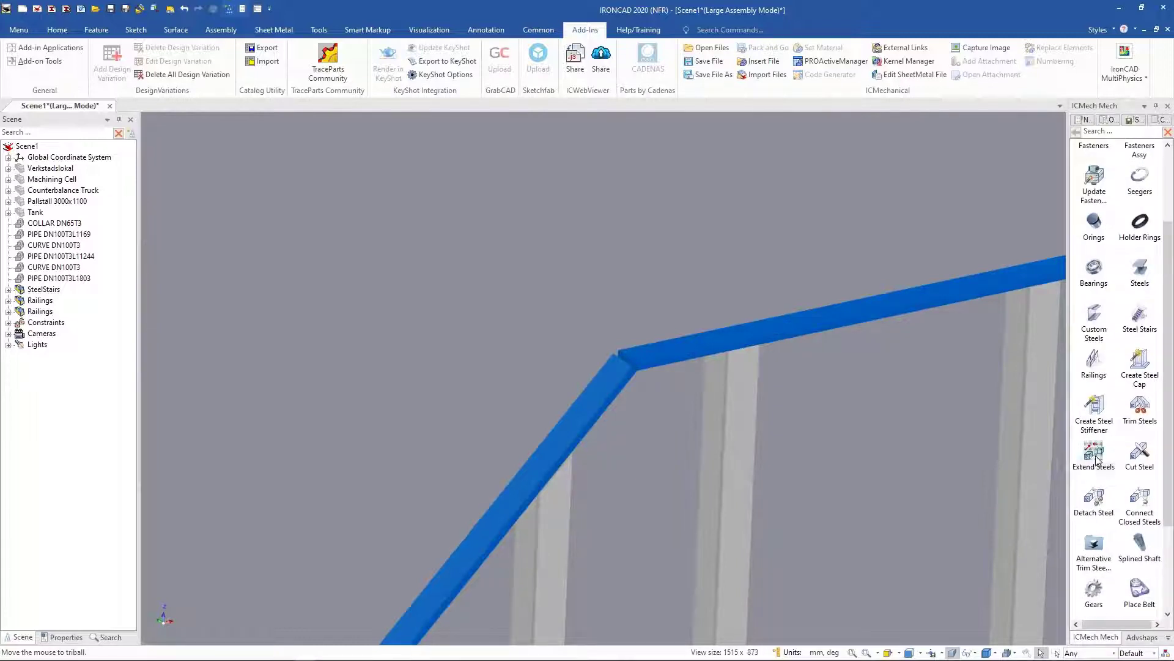
left_click(1097, 458)
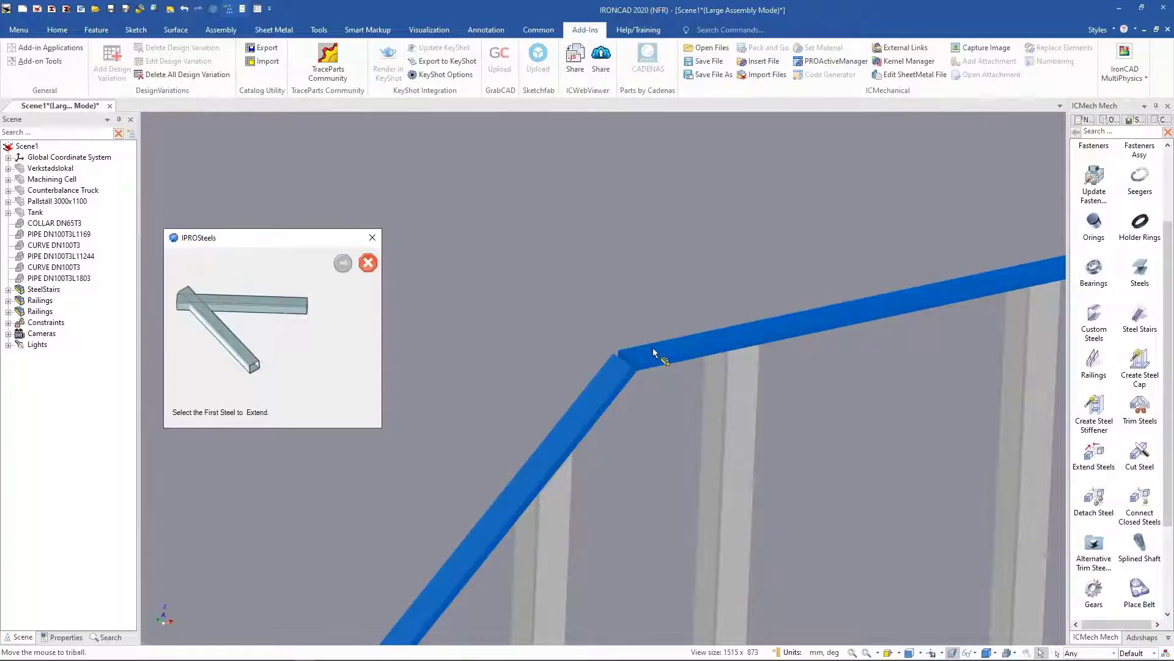
left_click(666, 355)
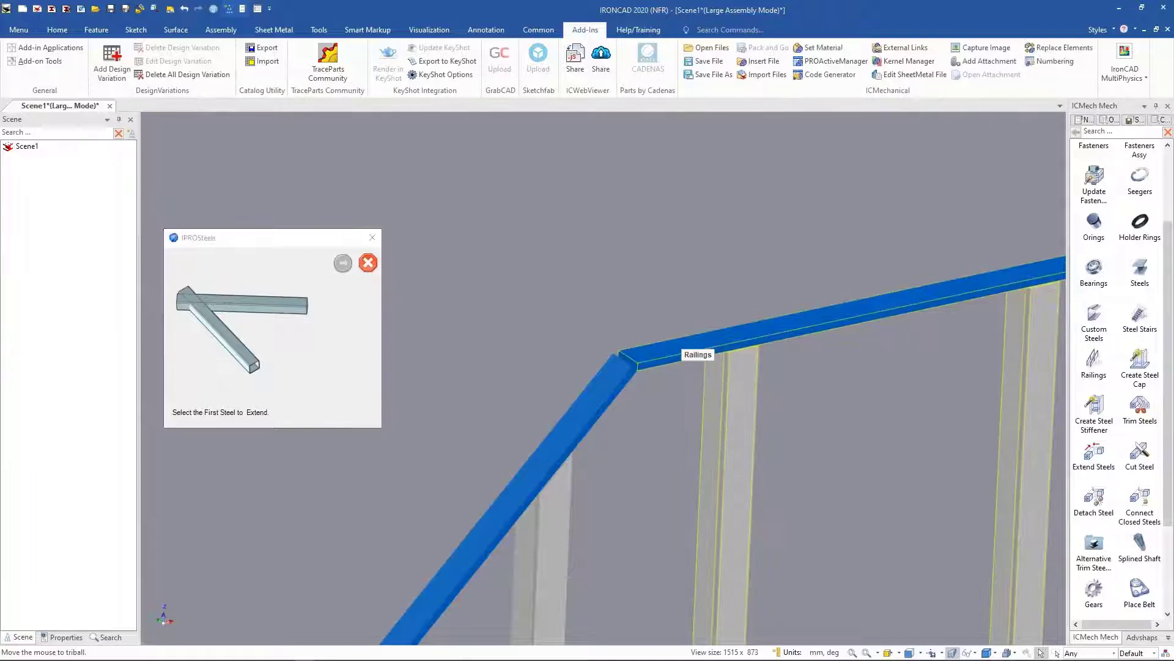
left_click(338, 269)
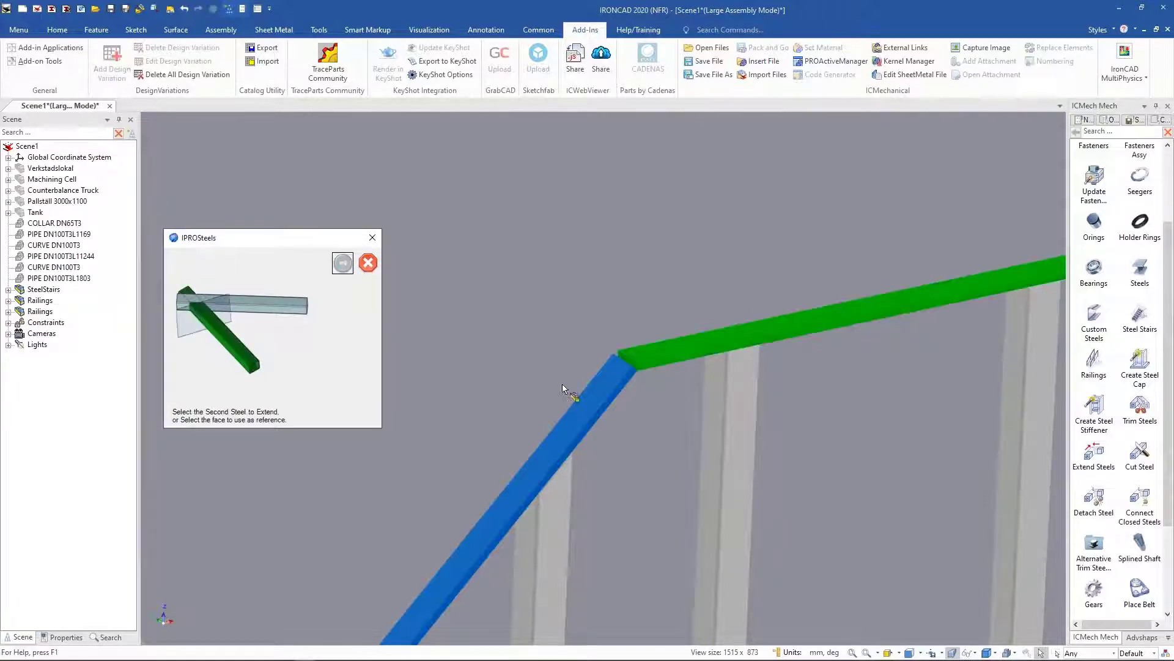
left_click(609, 387)
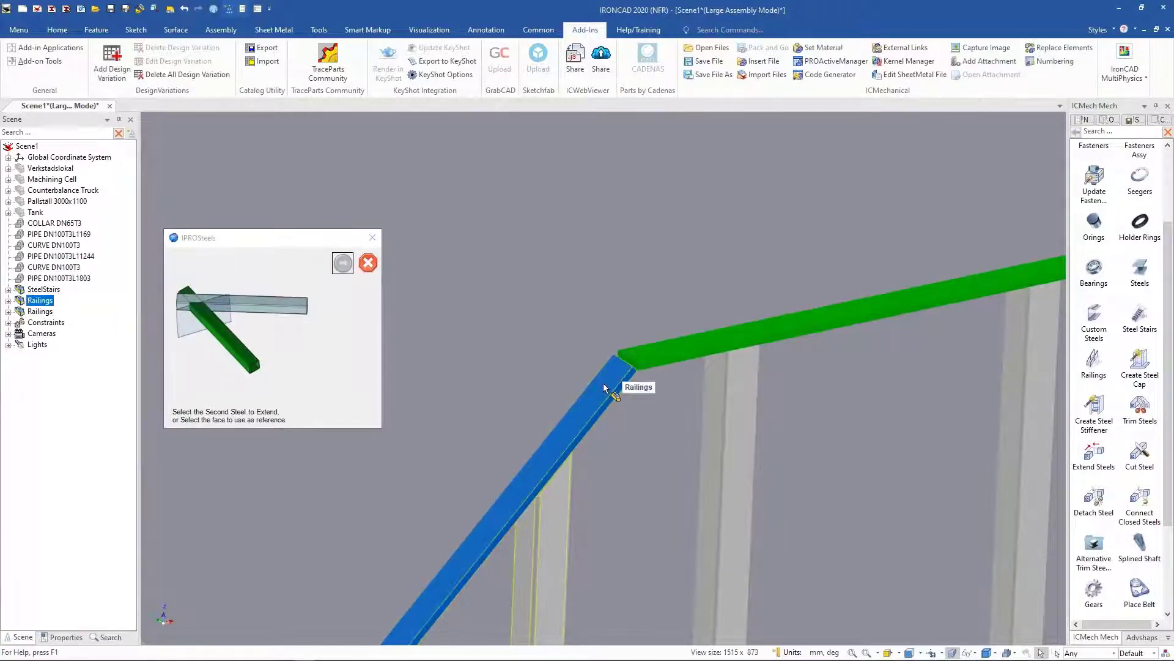
left_click(342, 263)
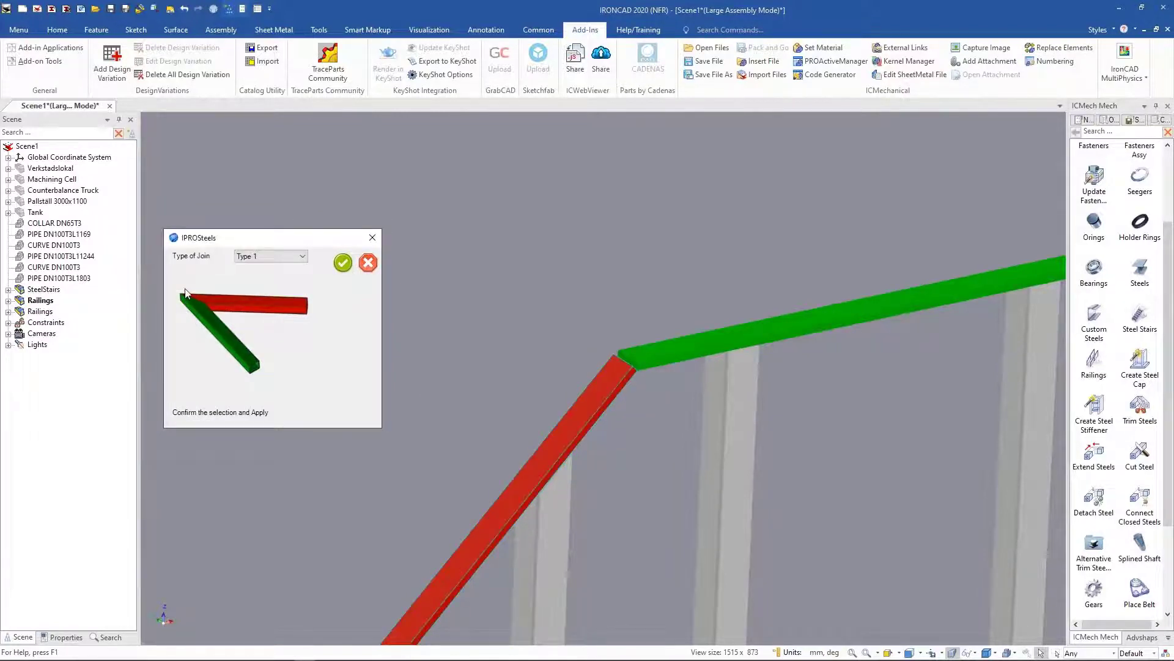
left_click(342, 263)
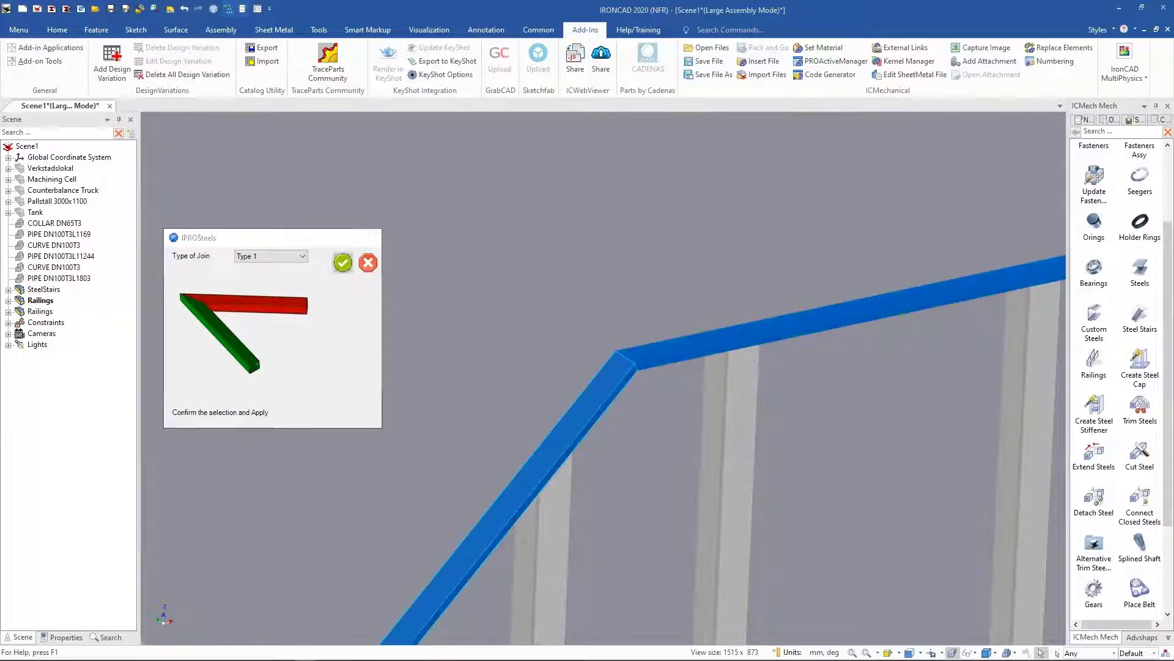
scroll(335, 284, "down", 8)
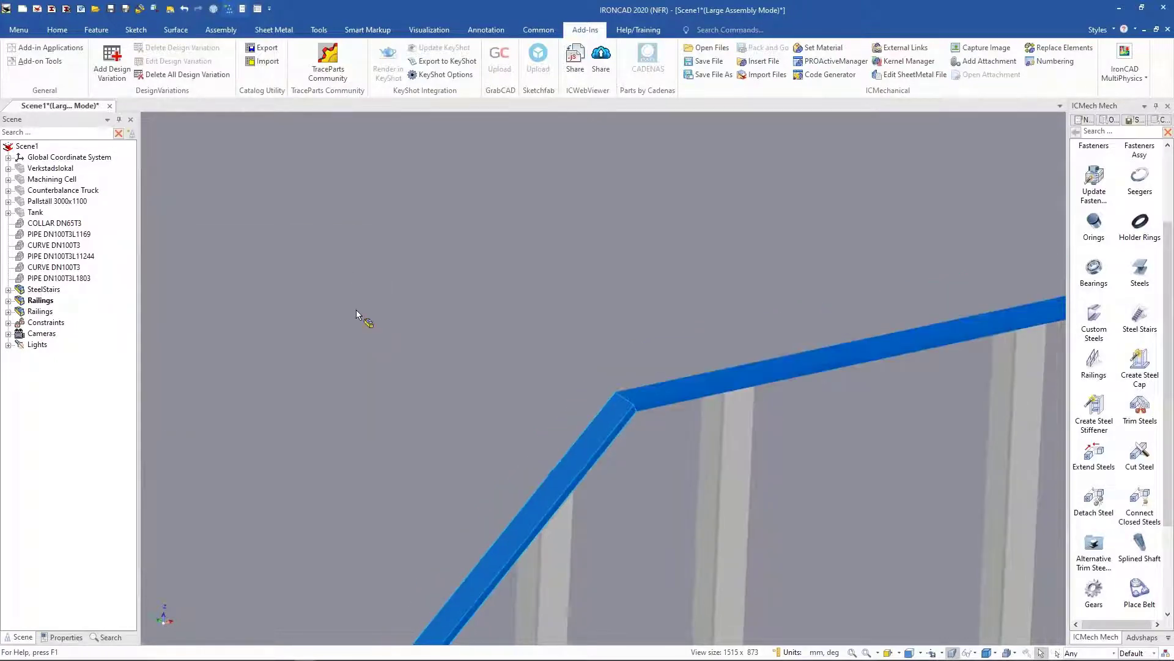
middle_click_drag(579, 556, 740, 539)
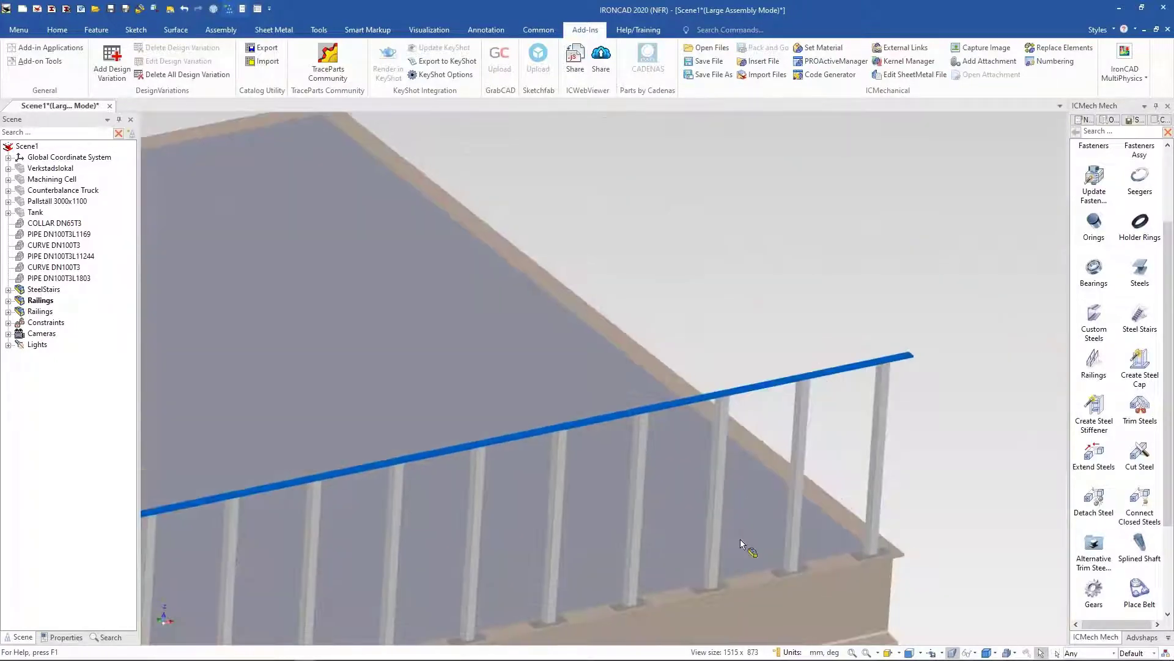
left_click(1103, 373)
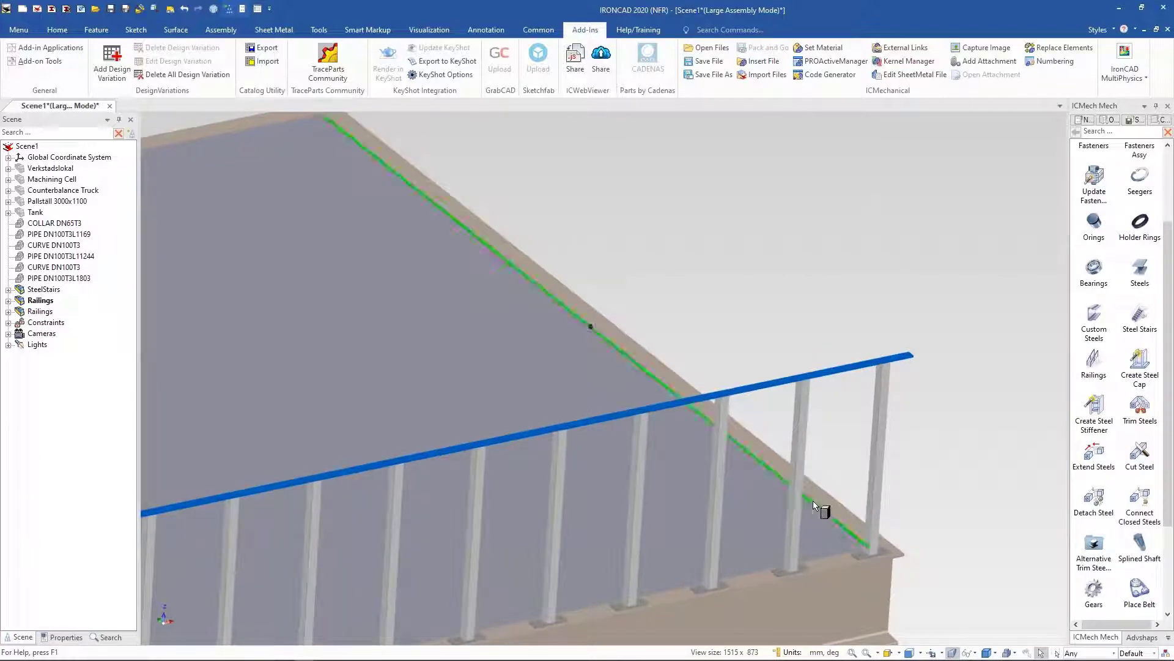
left_click(833, 520)
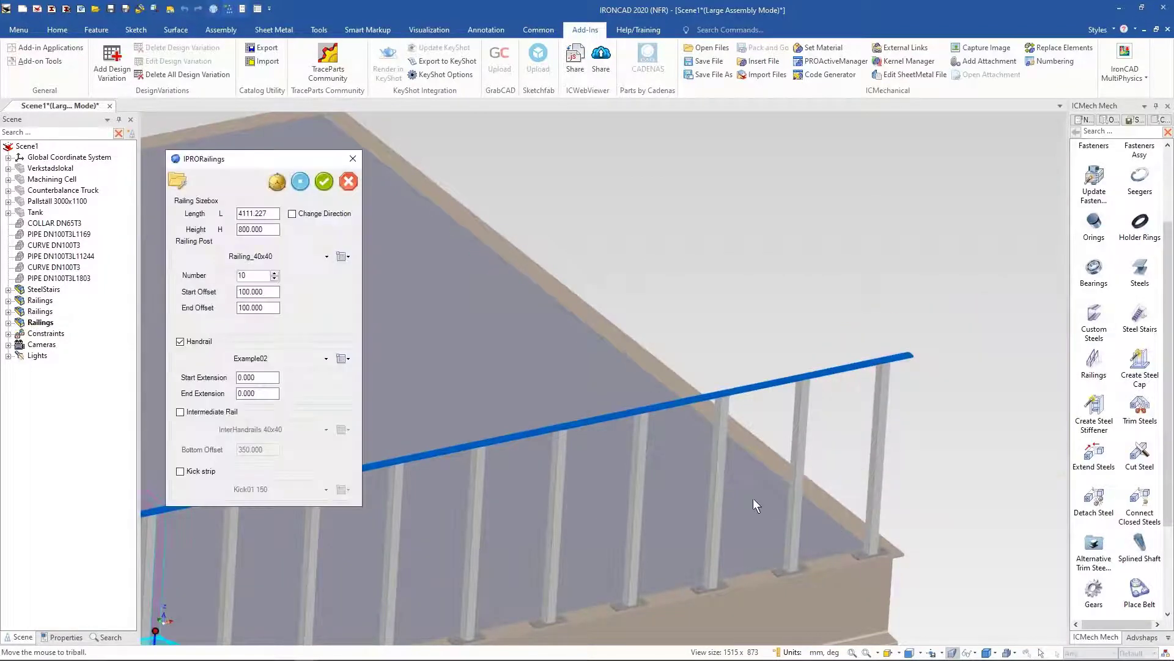
left_click(348, 181)
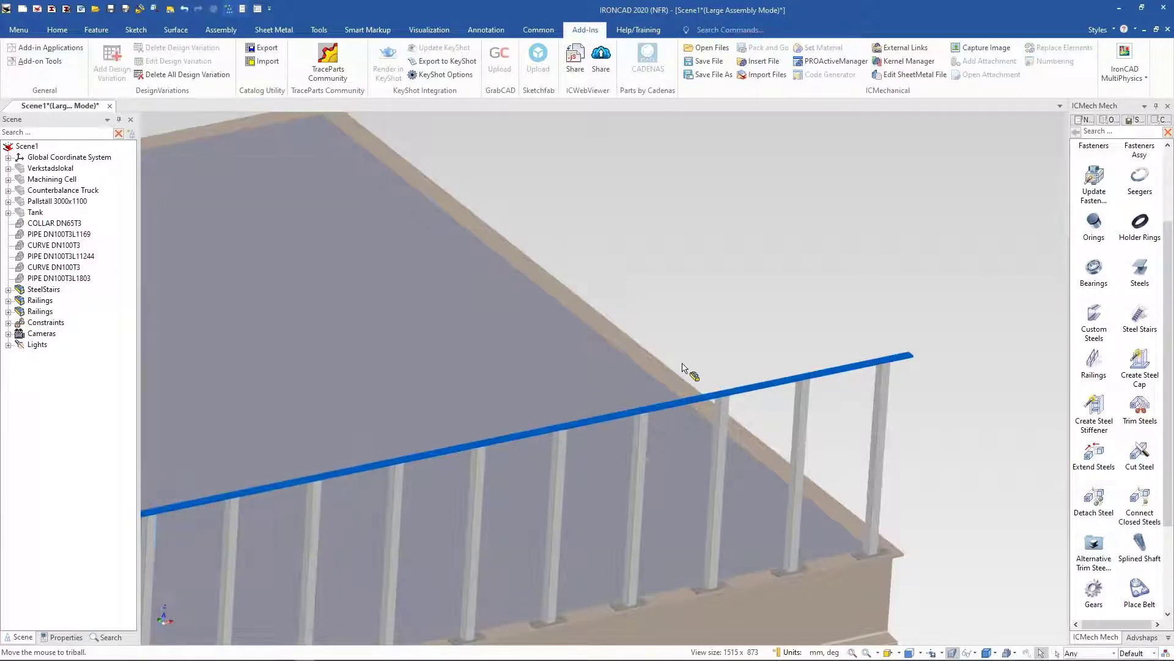
Step: Place a third Railings item from the catalog along the landing's side edge
scroll(684, 367, "down", 10)
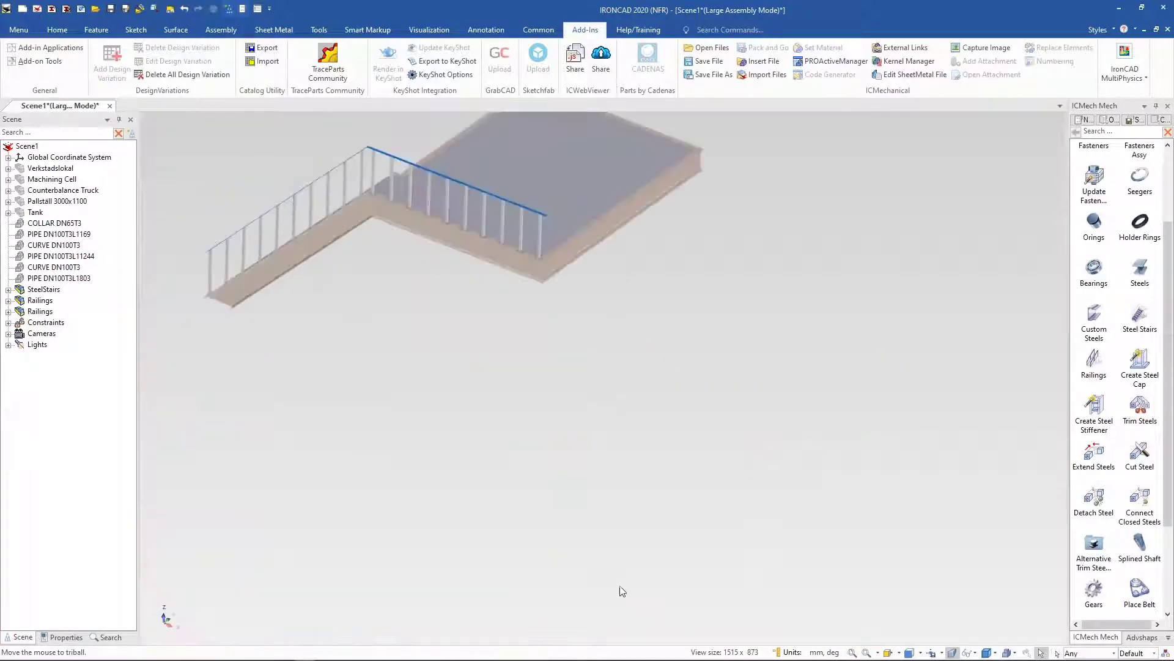
scroll(673, 600, "up", 8)
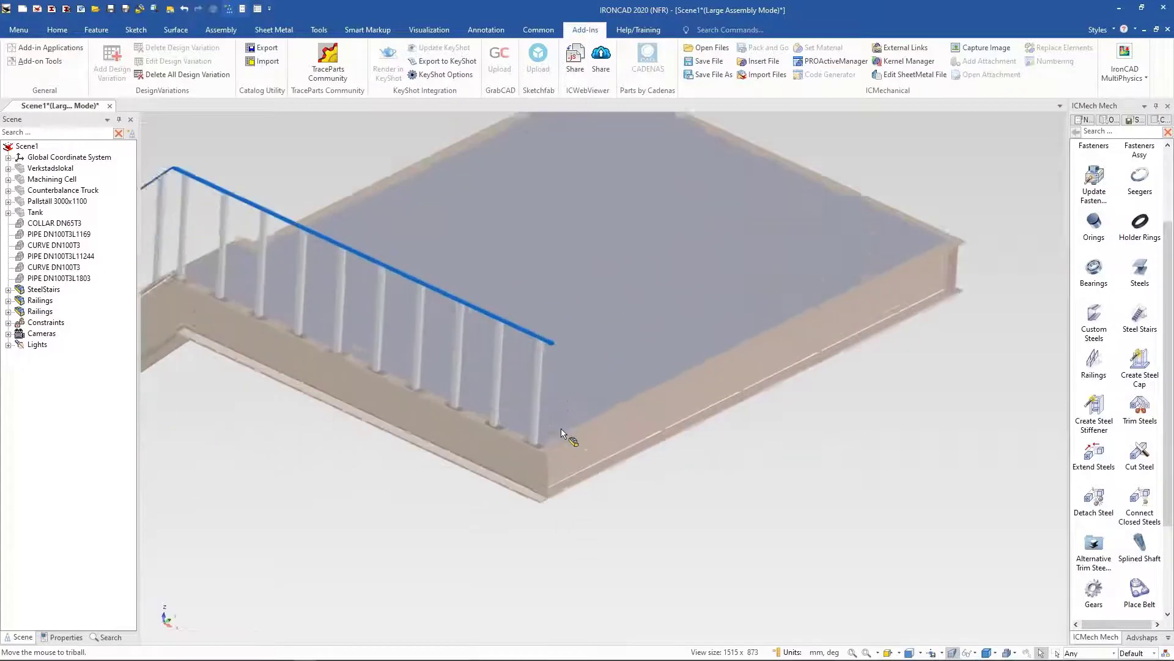
scroll(562, 433, "up", 2)
scroll(549, 427, "up", 3)
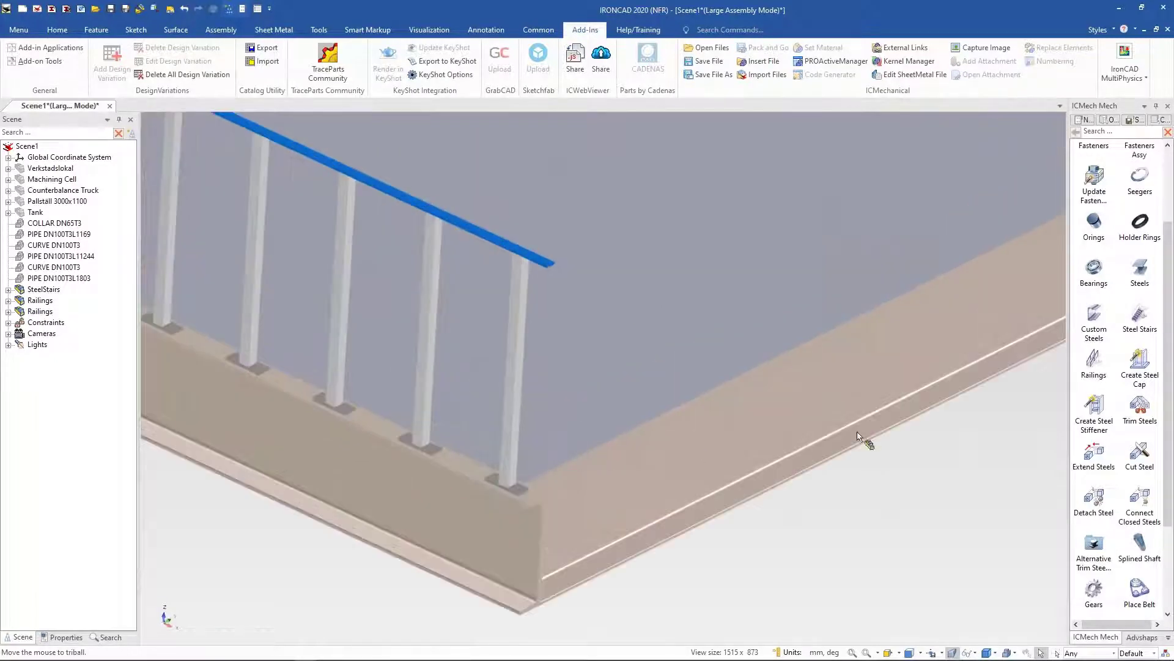
left_click_drag(1098, 355, 576, 479)
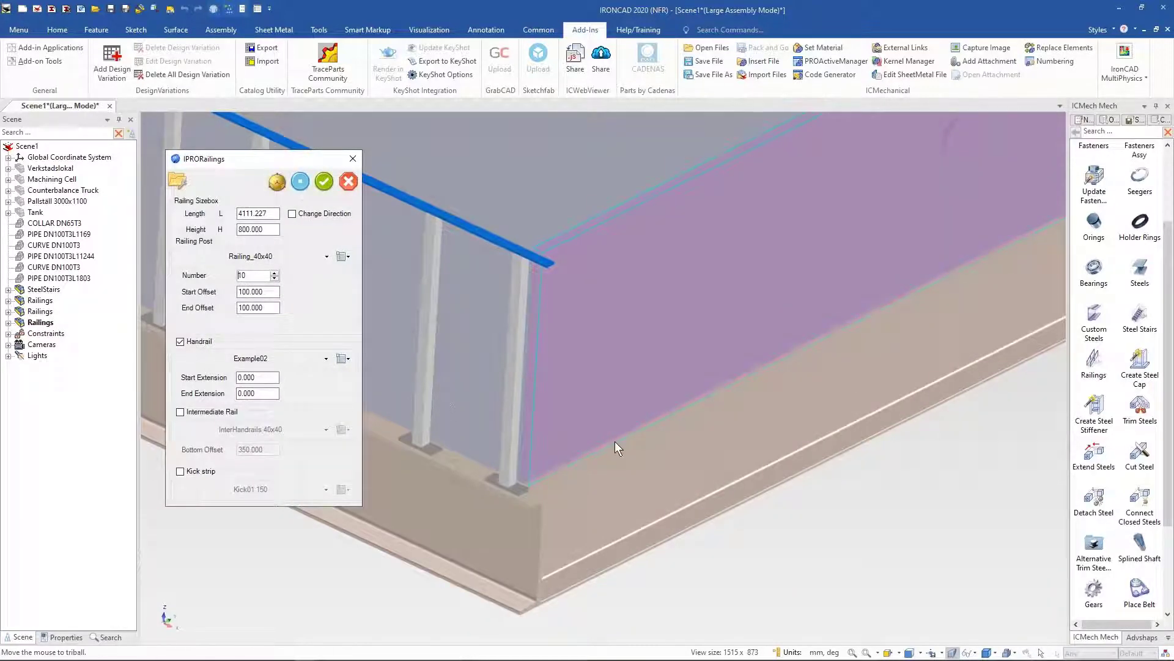
Step: Reposition the new railing's TriBall anchor onto the landing's corner edge
scroll(638, 398, "down", 5)
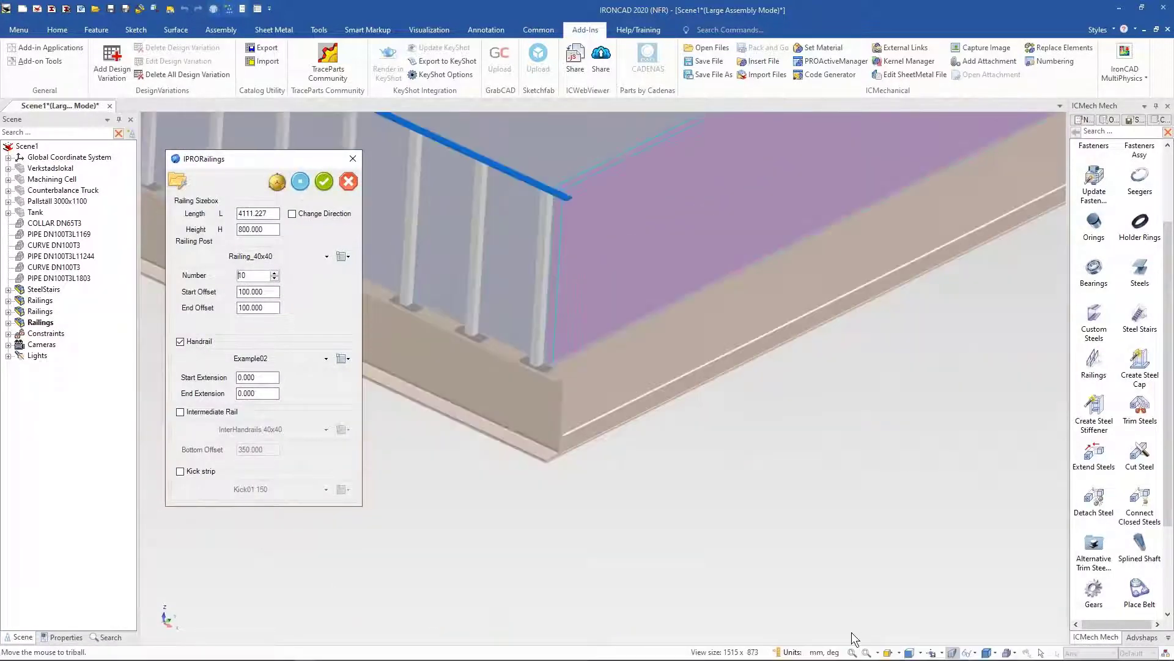
left_click(852, 653)
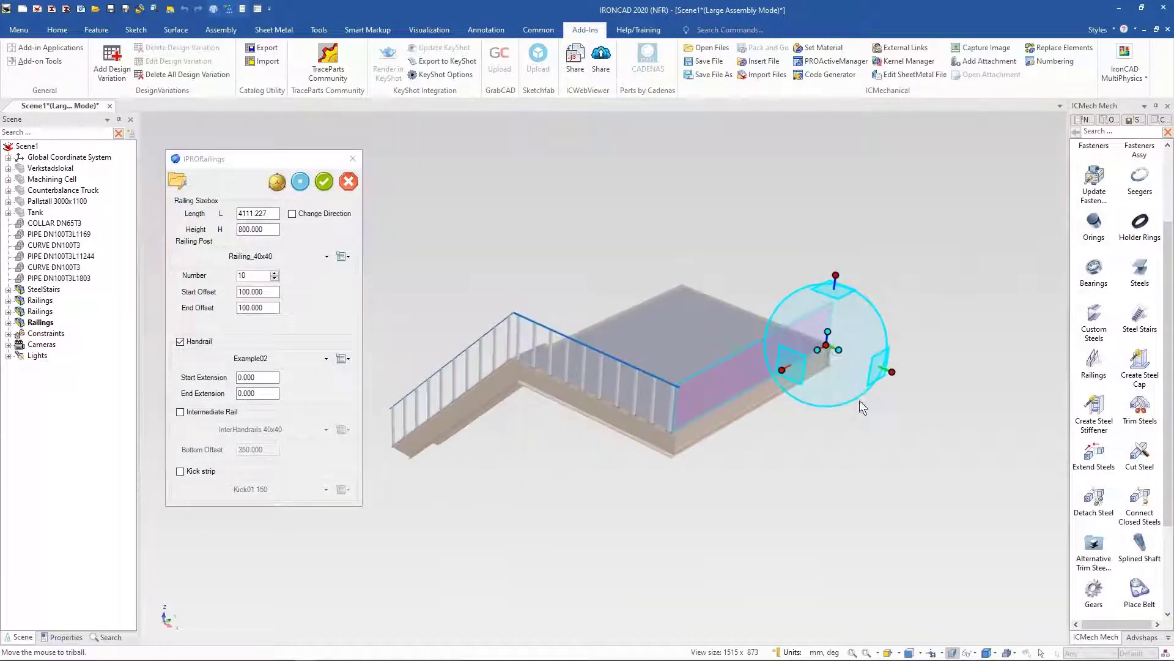
middle_click_drag(834, 347, 829, 347)
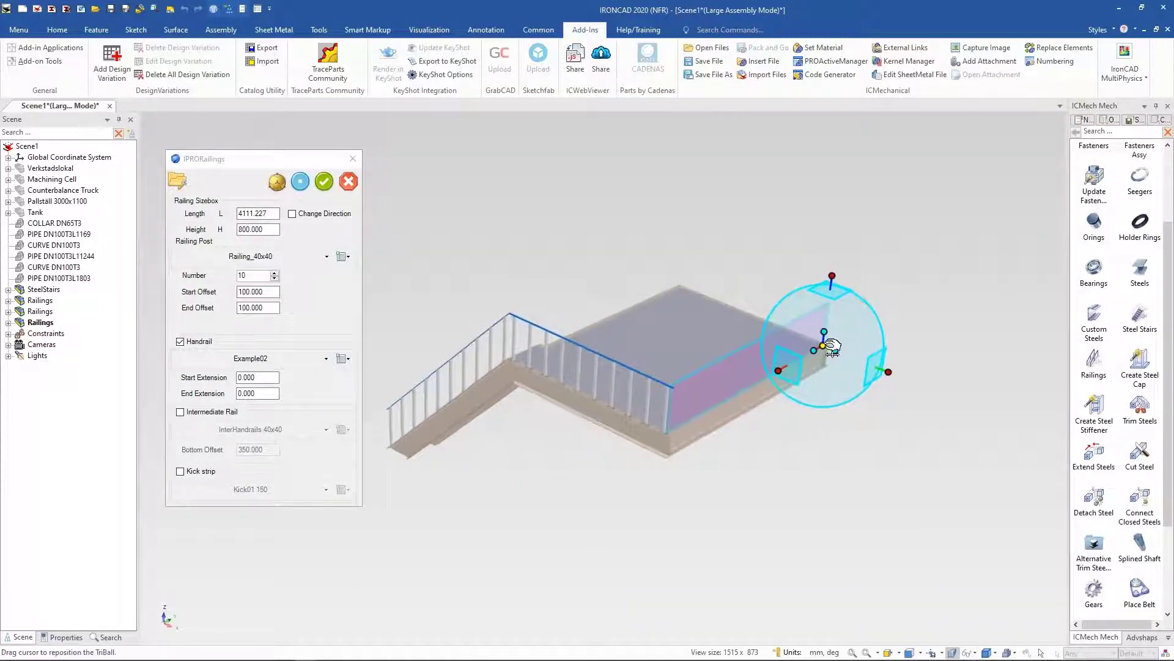
left_click(889, 372)
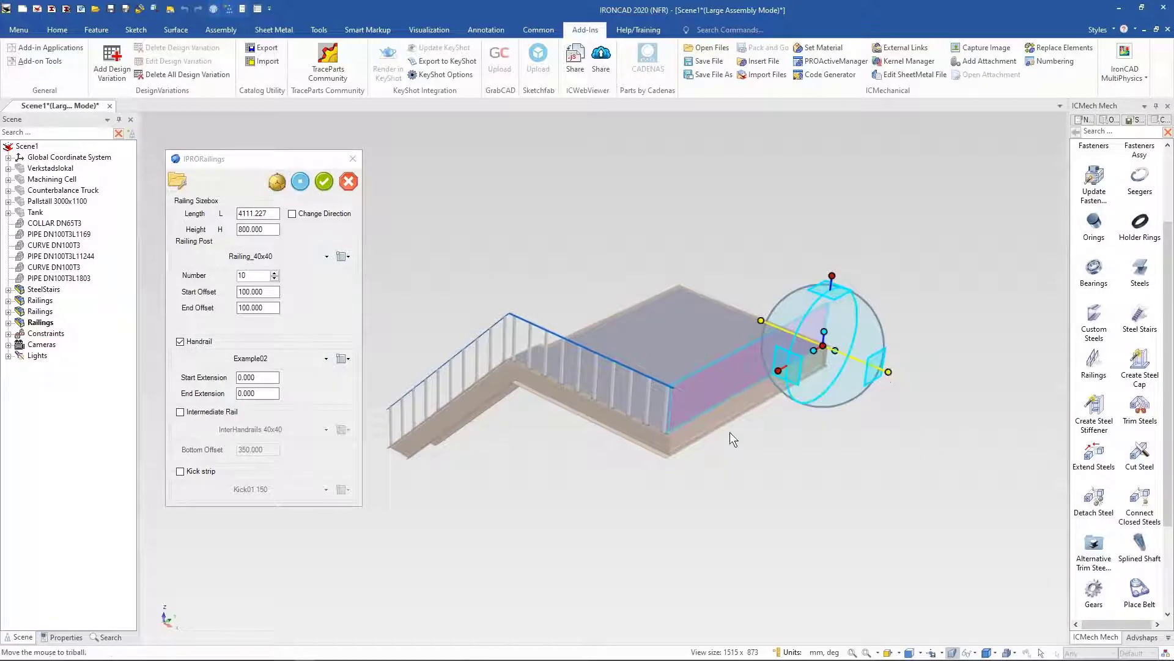
scroll(685, 430, "up", 1)
scroll(670, 427, "up", 6)
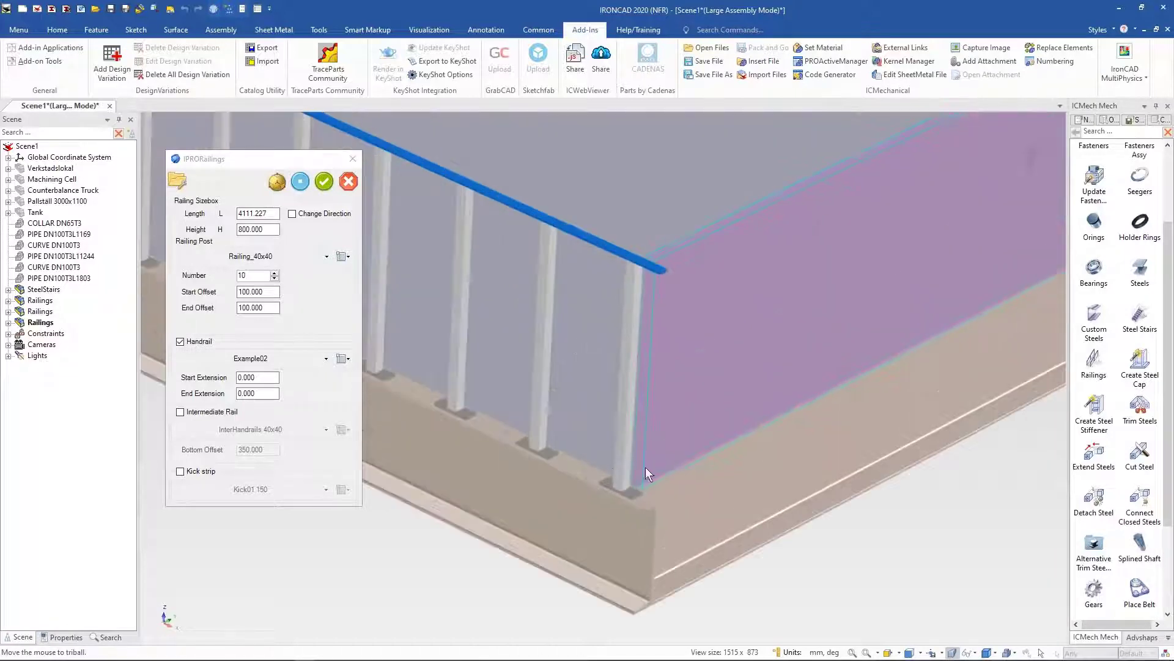
scroll(705, 480, "down", 1)
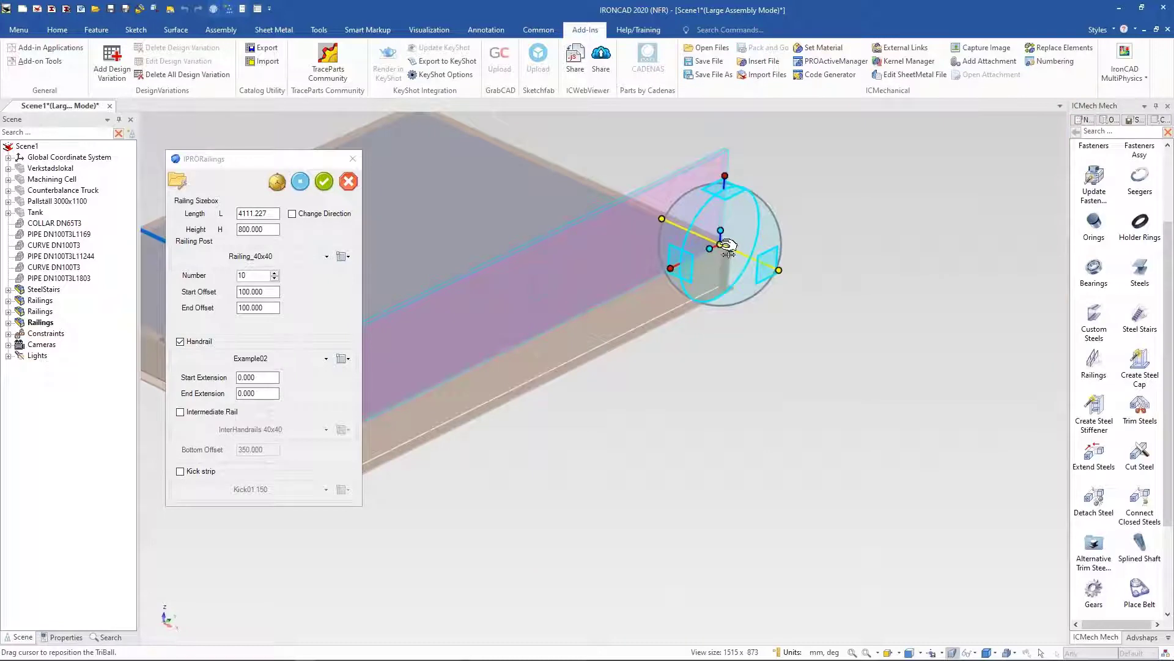
left_click_drag(728, 247, 732, 251)
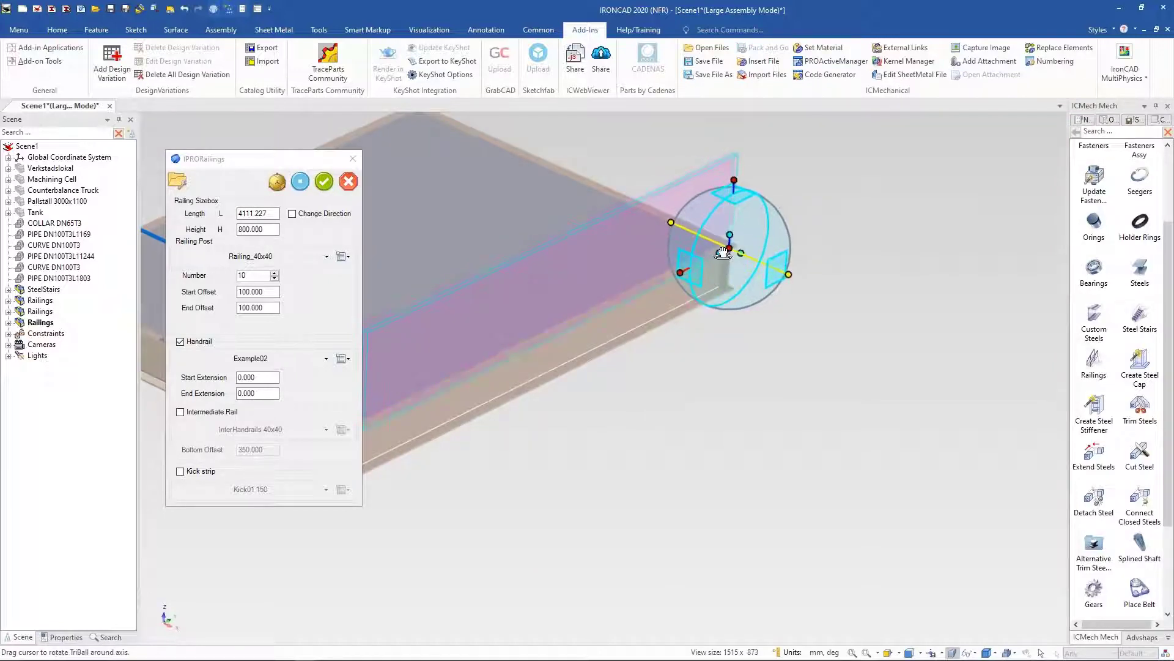
scroll(704, 267, "up", 6)
scroll(499, 441, "up", 1)
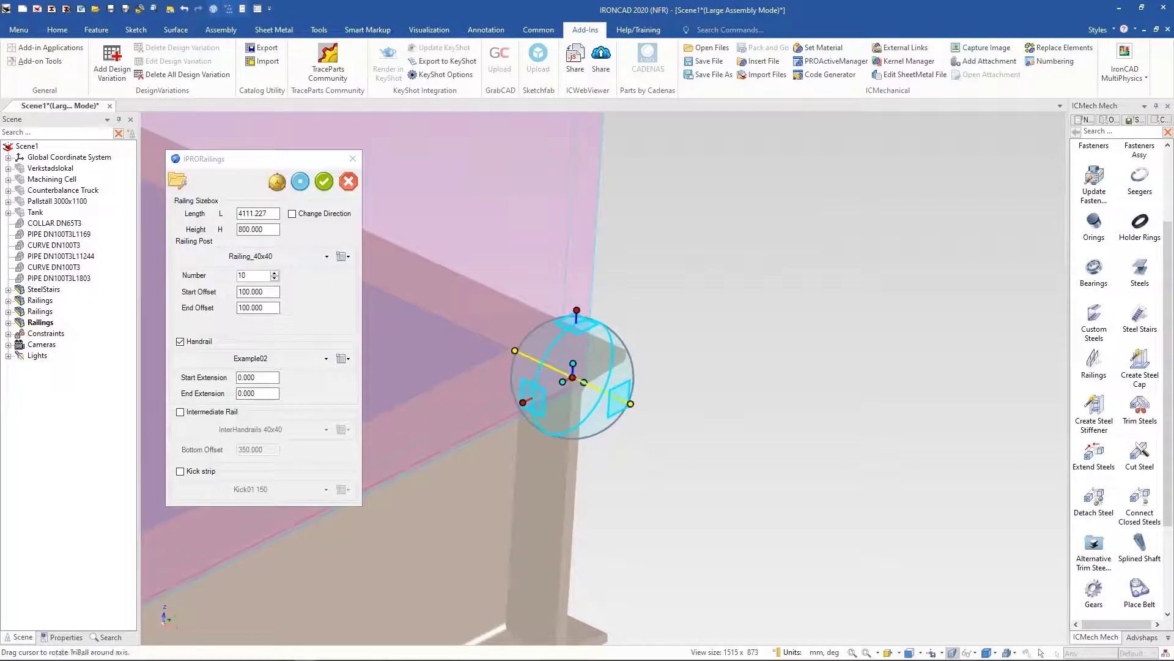
left_click_drag(578, 380, 540, 366)
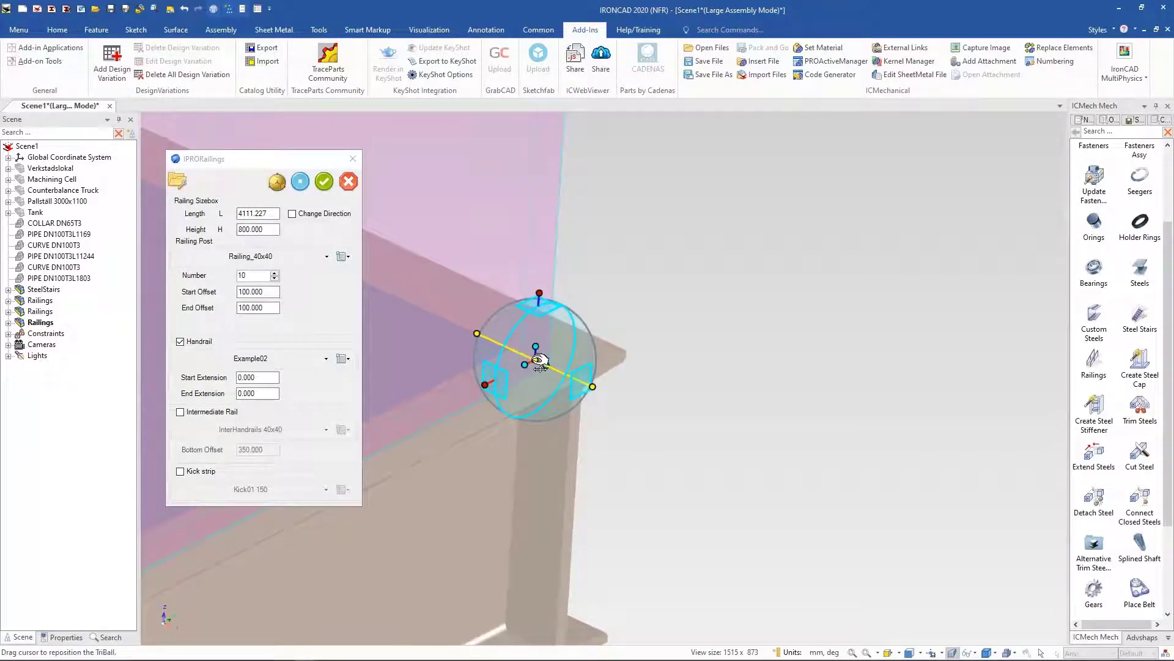
right_click(540, 363)
left_click(588, 475)
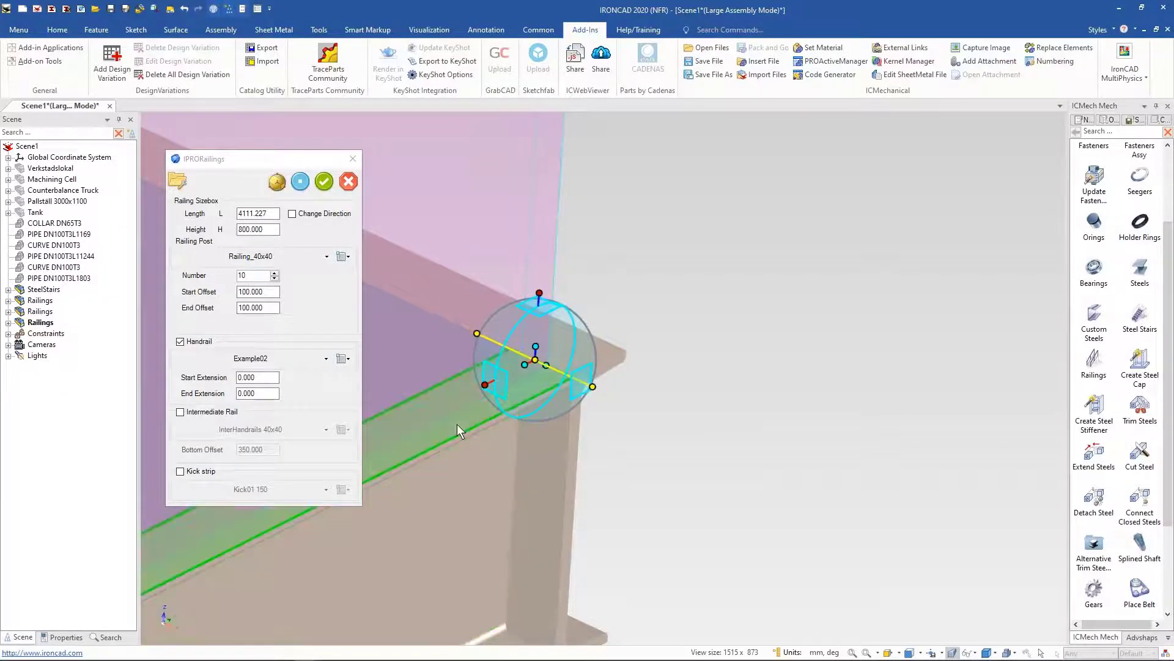
left_click(464, 430)
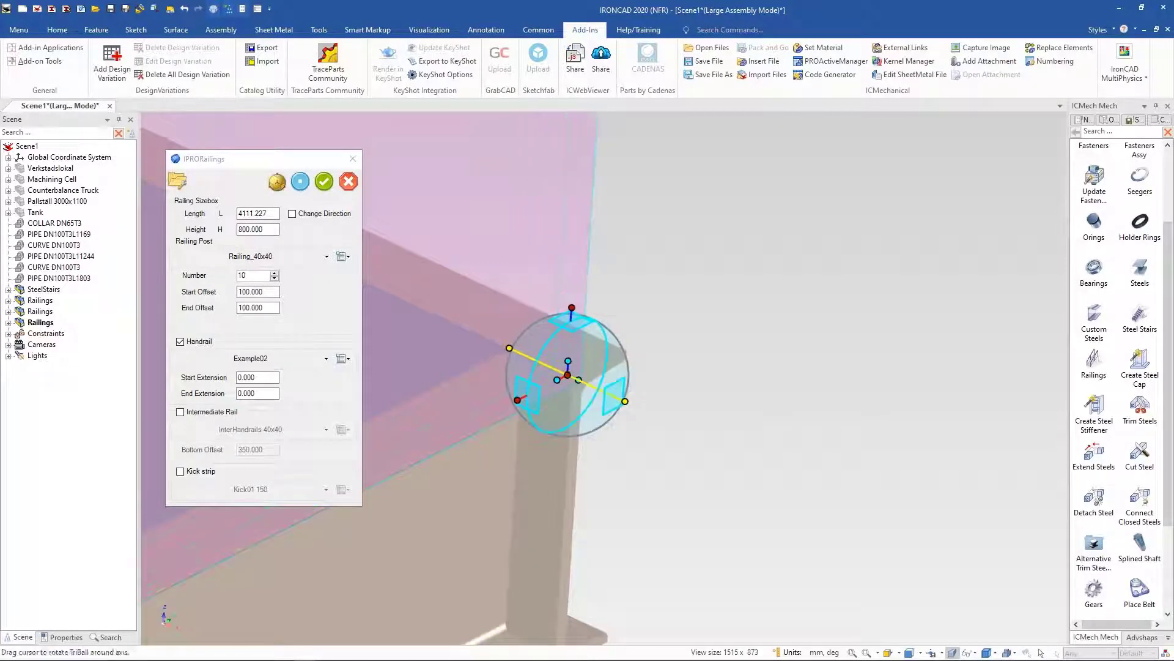
Step: Move the railing Point to Point so it starts at the landing corner, then apply the railing
right_click(572, 375)
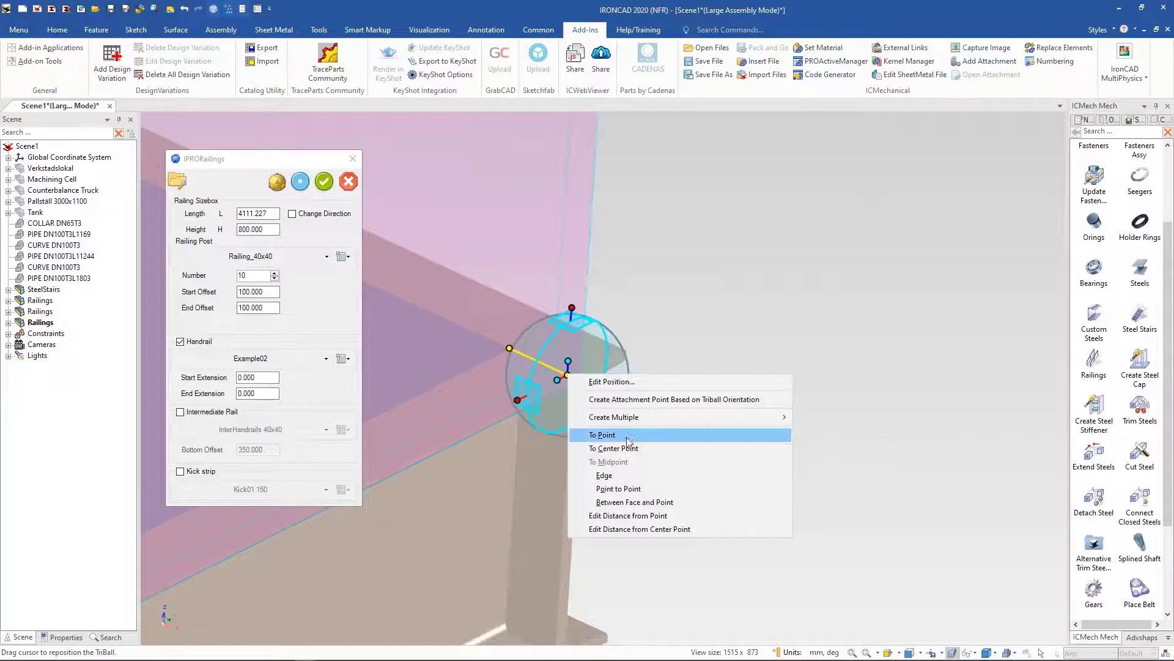
left_click(619, 488)
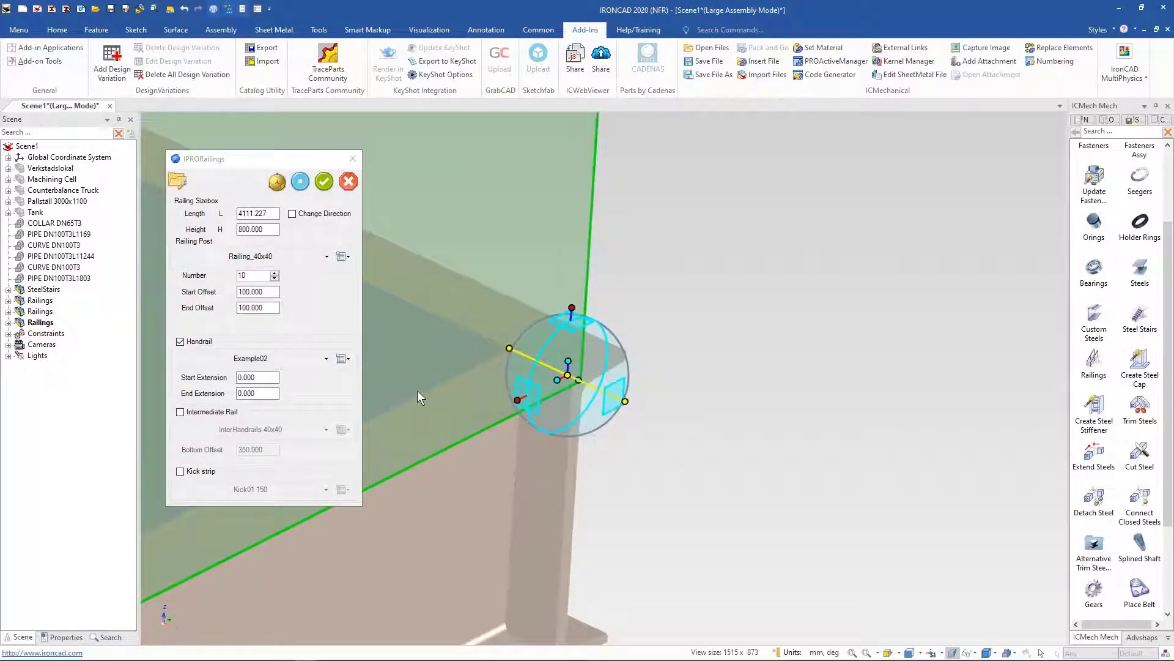
scroll(615, 480, "up", 3)
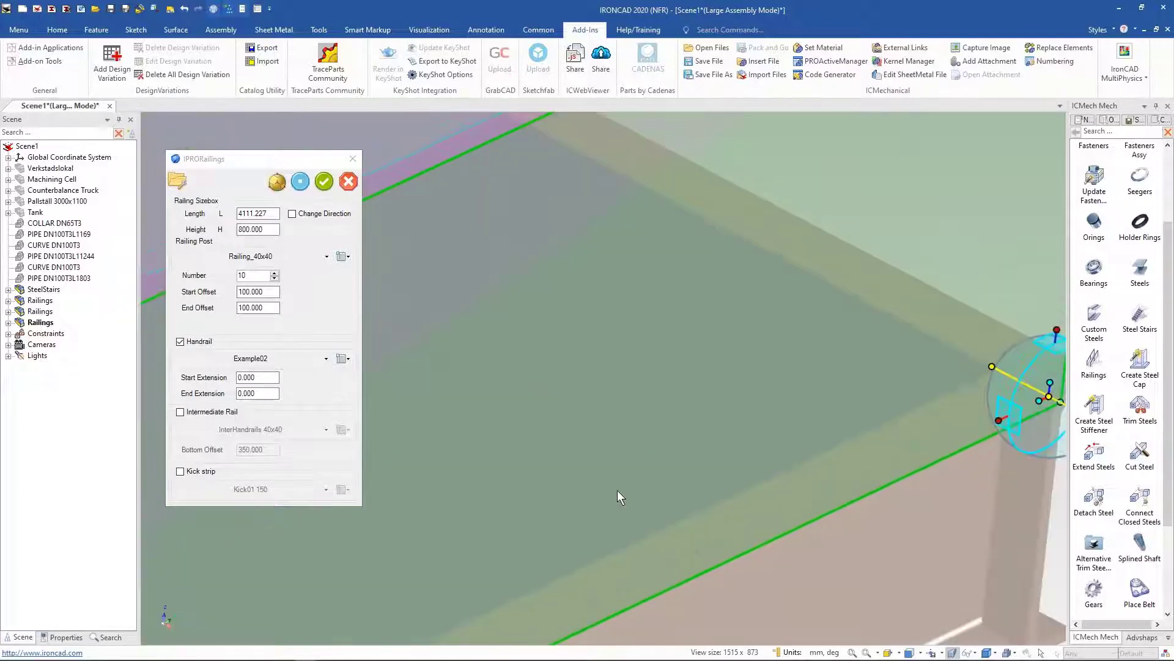
middle_click_drag(618, 490, 836, 653)
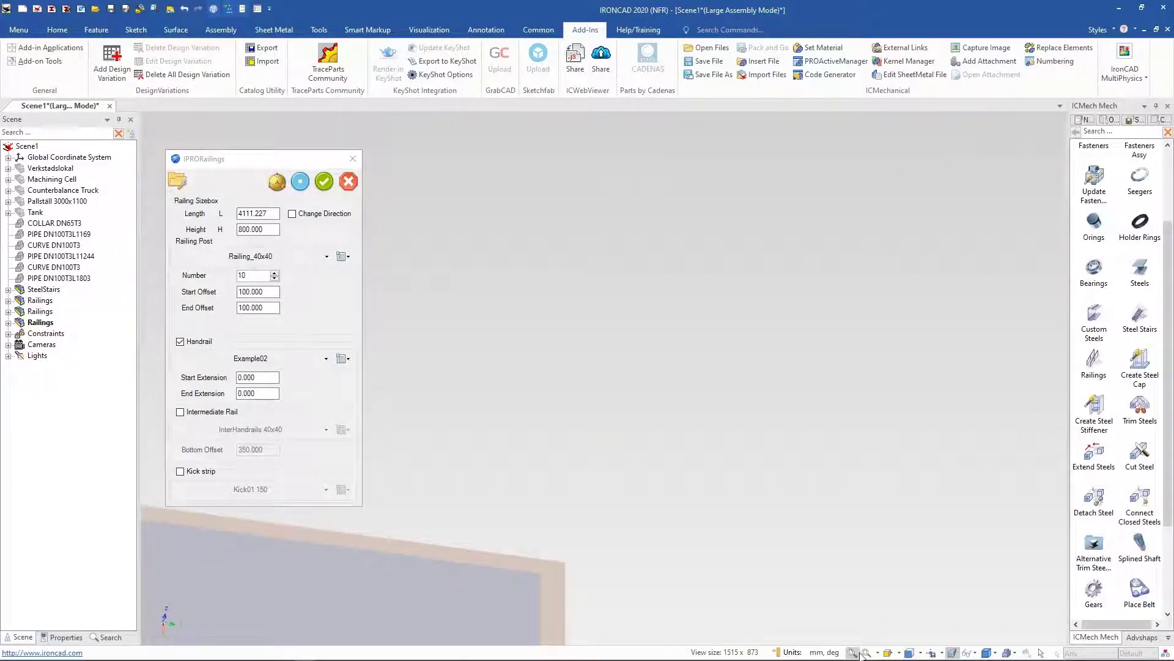
left_click(854, 653)
middle_click_drag(706, 509, 593, 530)
scroll(590, 523, "up", 4)
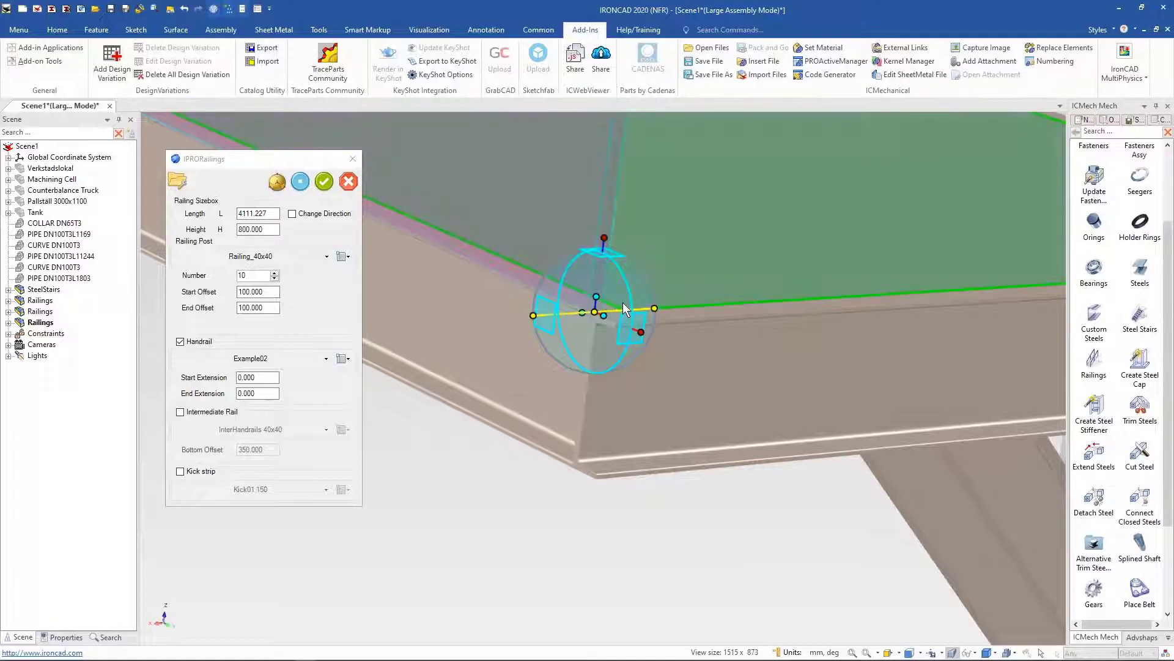
left_click(619, 303)
scroll(465, 386, "down", 5)
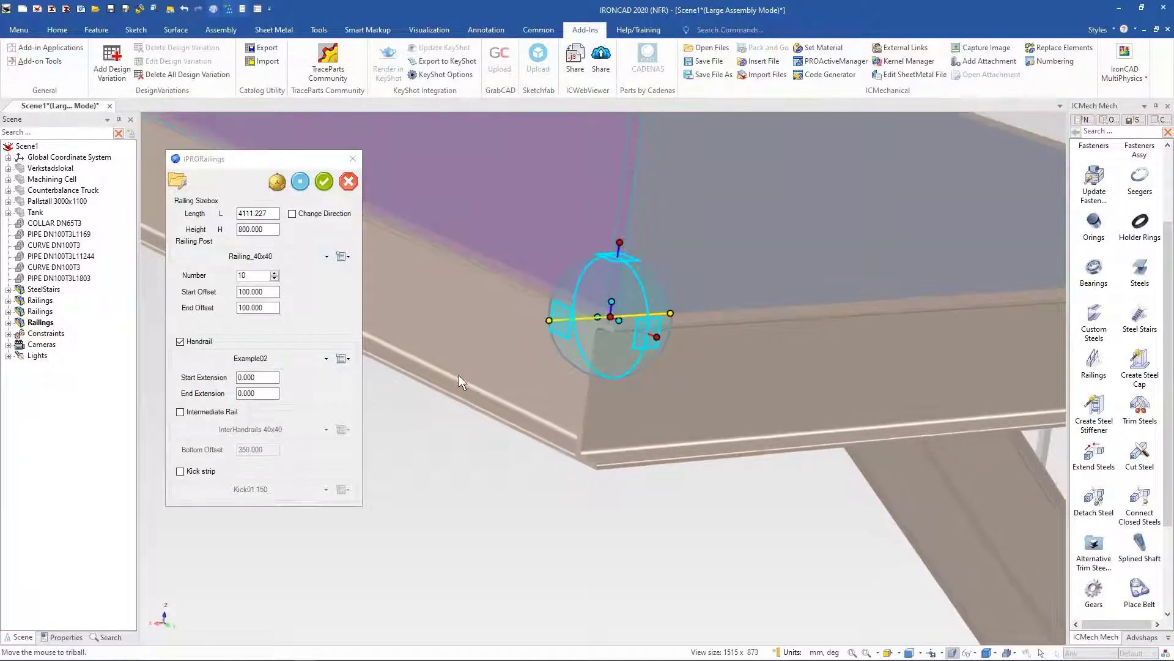
left_click(324, 184)
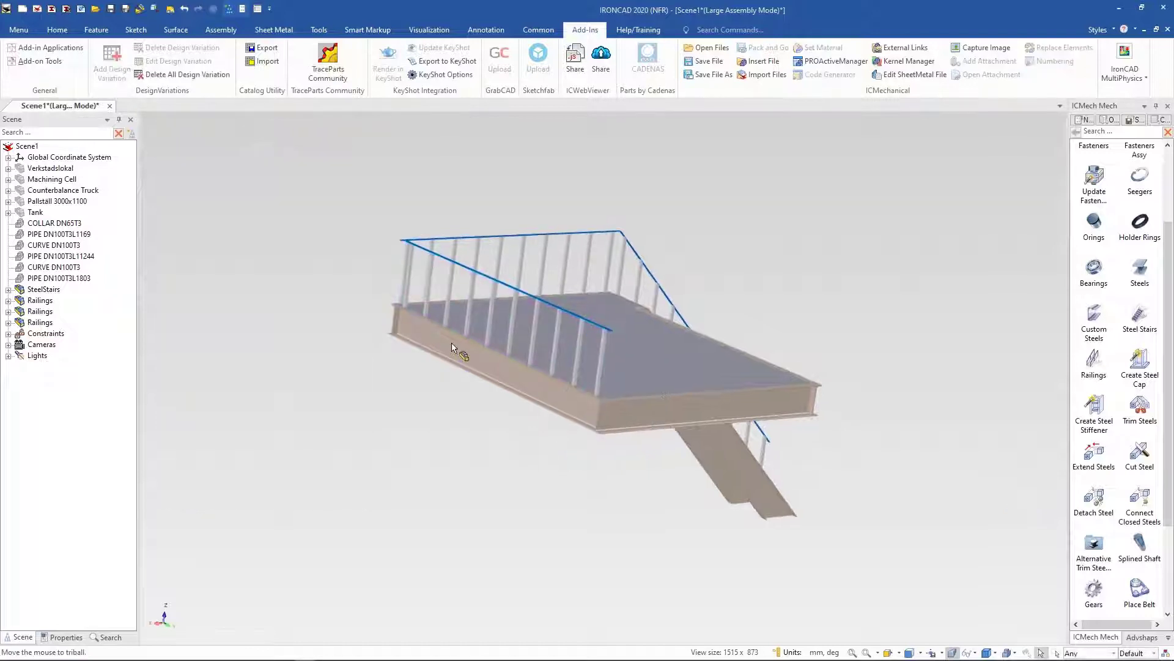
Step: Join the new railing's handrail with the adjacent landing handrail at their corner using Extend Steels with a Type 1 join
middle_click_drag(459, 349, 531, 387)
scroll(531, 388, "up", 8)
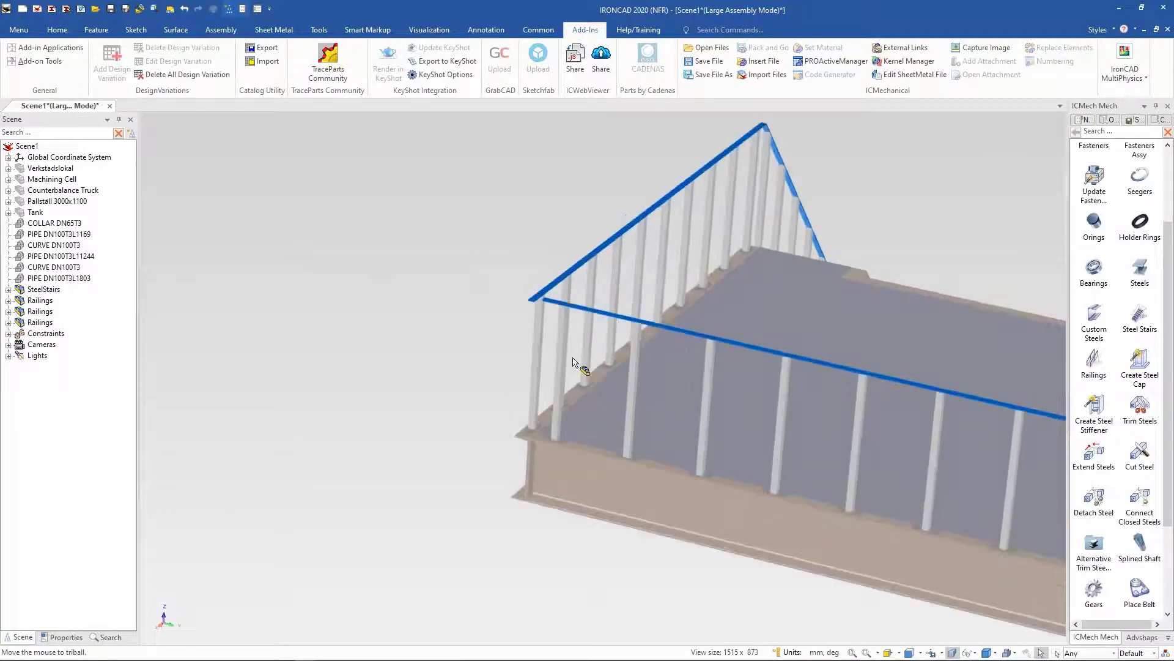
scroll(587, 439, "up", 5)
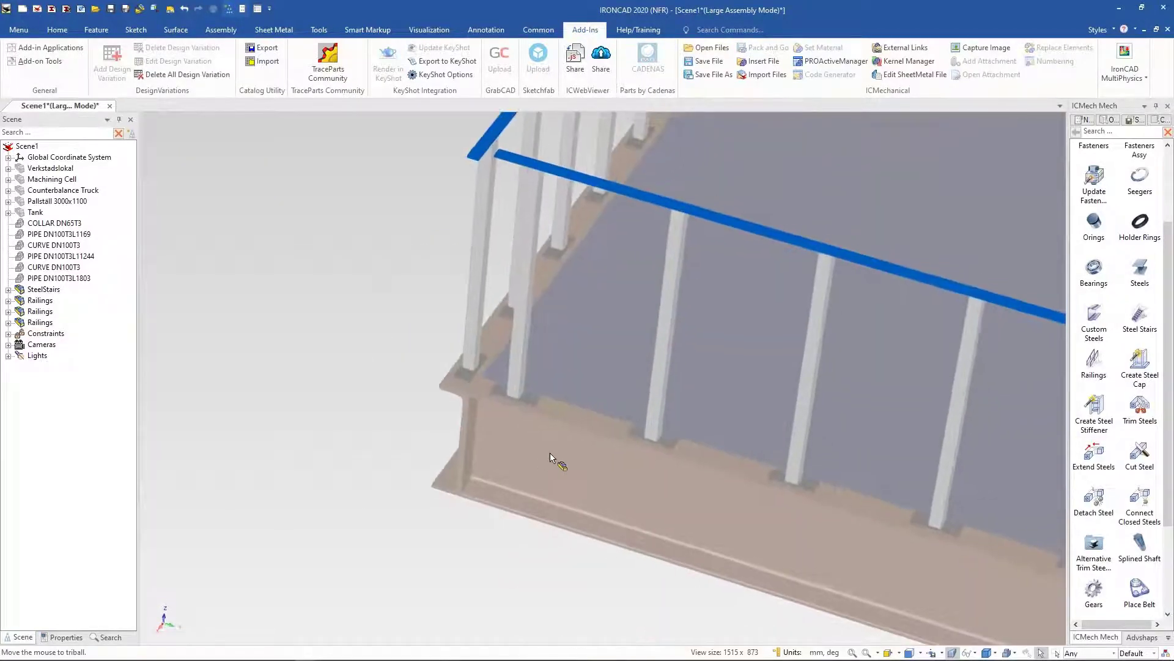
left_click(511, 164)
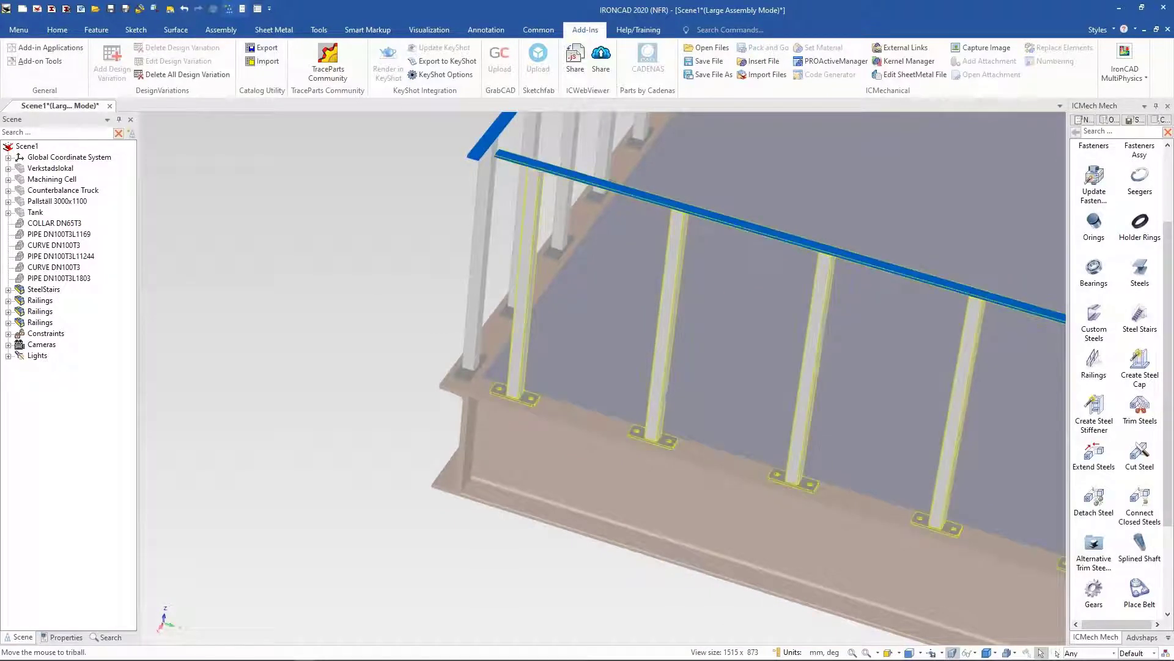
left_click(341, 294)
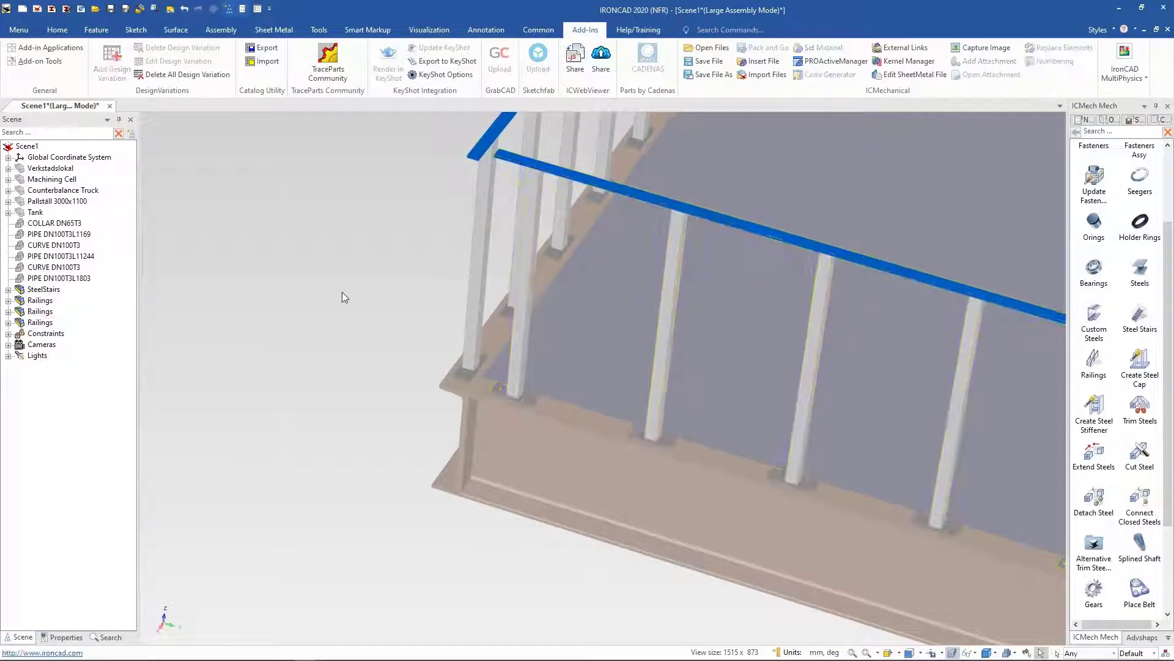
scroll(734, 352, "down", 3)
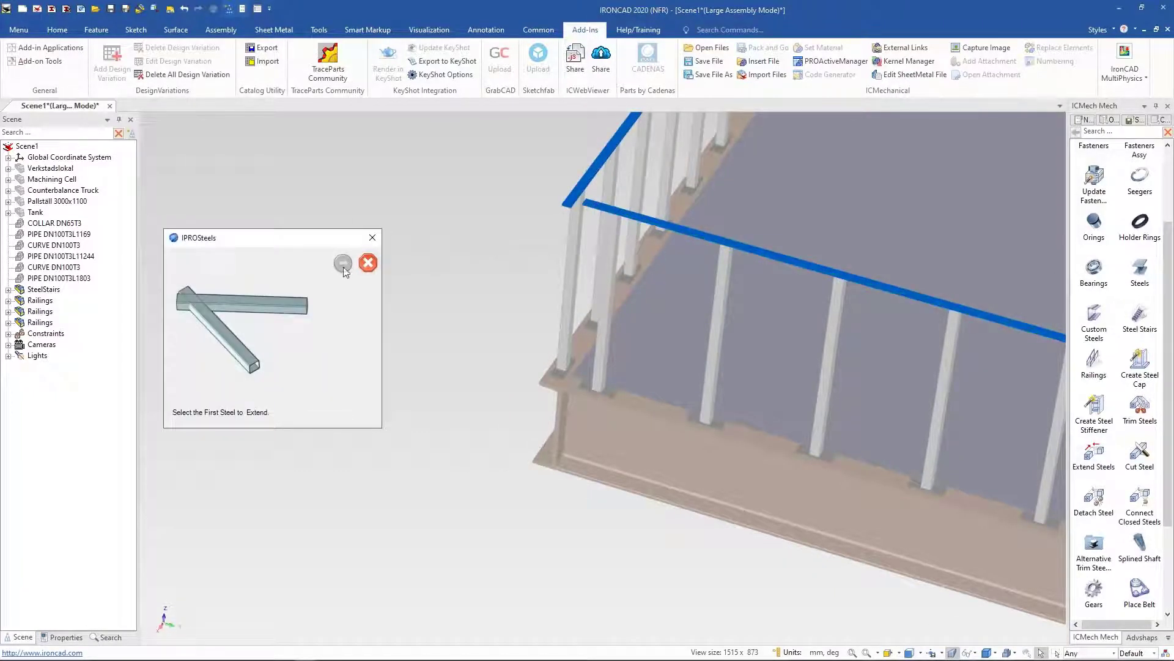
left_click(616, 213)
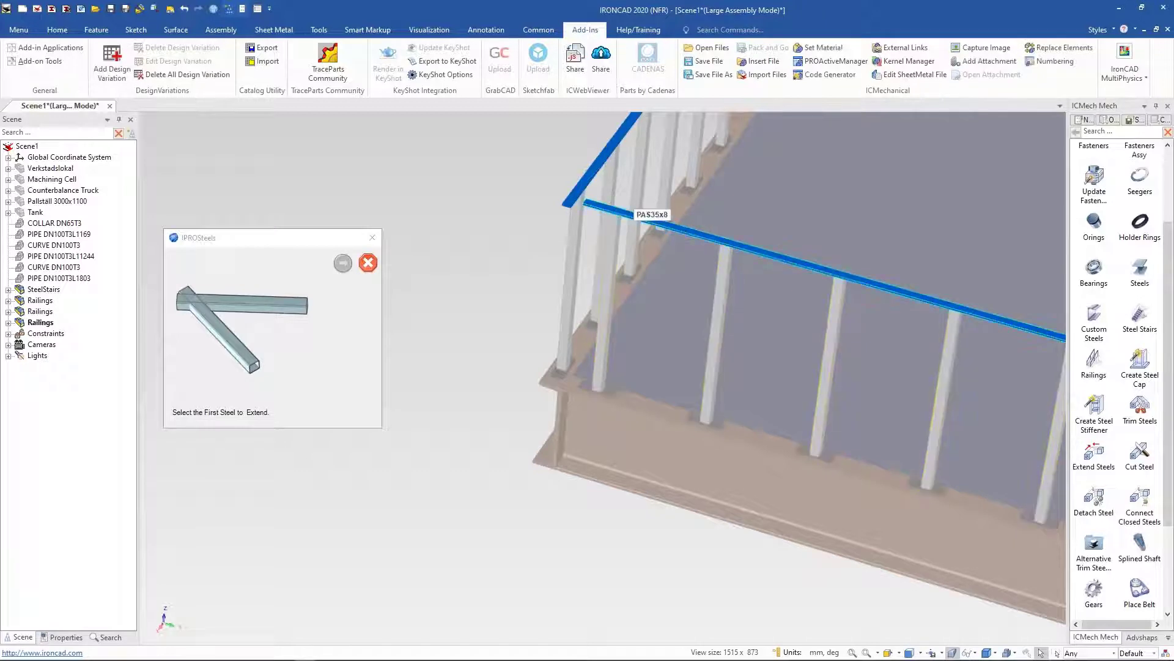
left_click(345, 265)
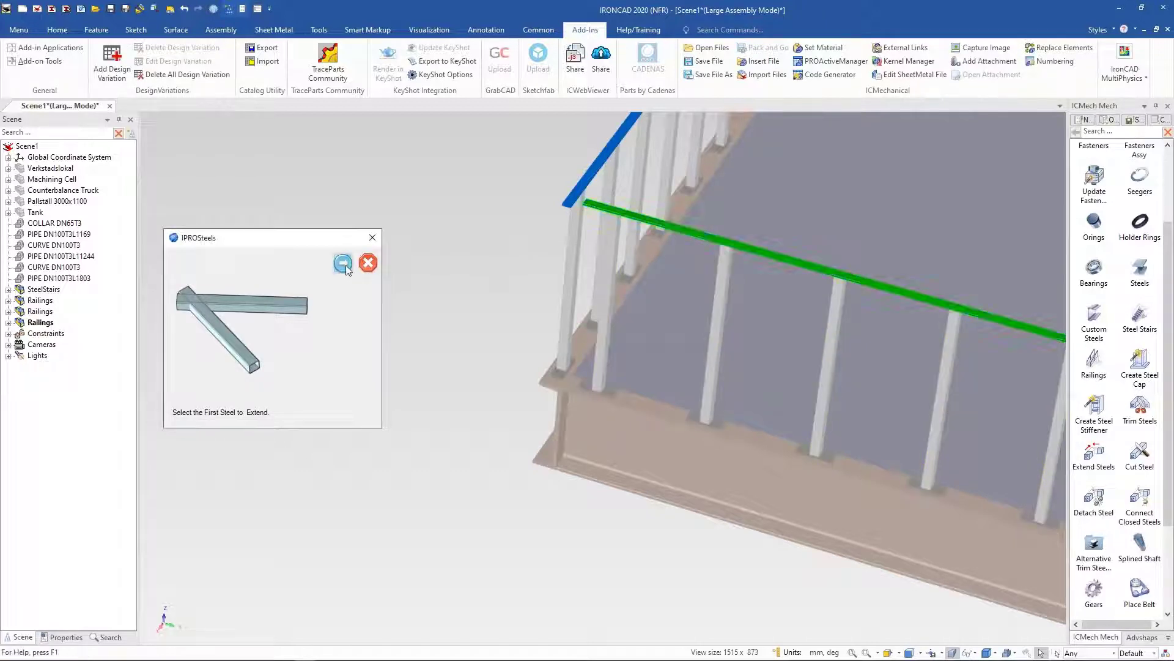
left_click(601, 161)
left_click(601, 161)
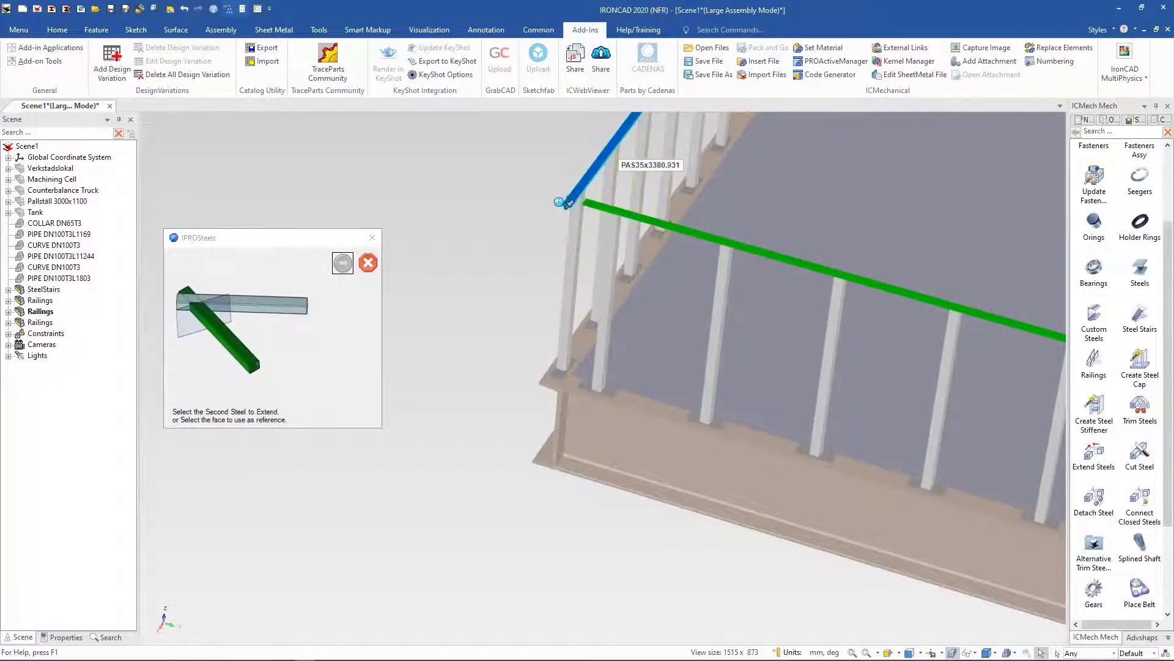
left_click(347, 263)
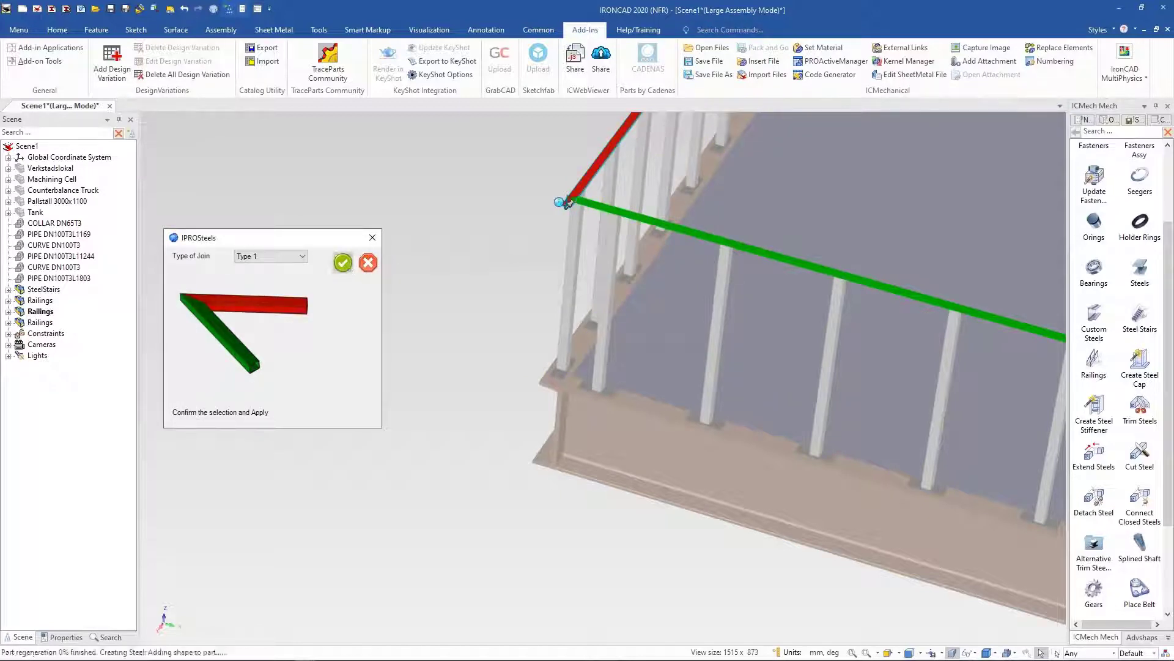
left_click(347, 264)
Step: Place a fourth Railings item along the landing's far side edge and apply it
scroll(489, 334, "down", 5)
middle_click_drag(612, 449, 632, 482)
scroll(632, 482, "up", 5)
scroll(631, 482, "up", 1)
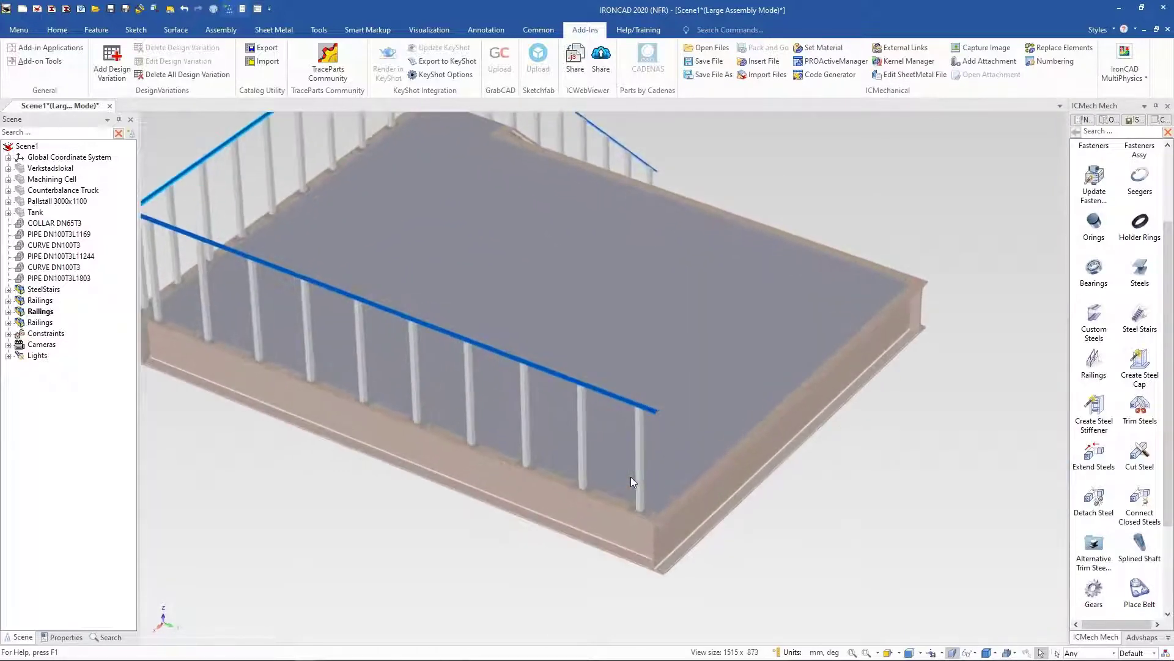
left_click(1094, 367)
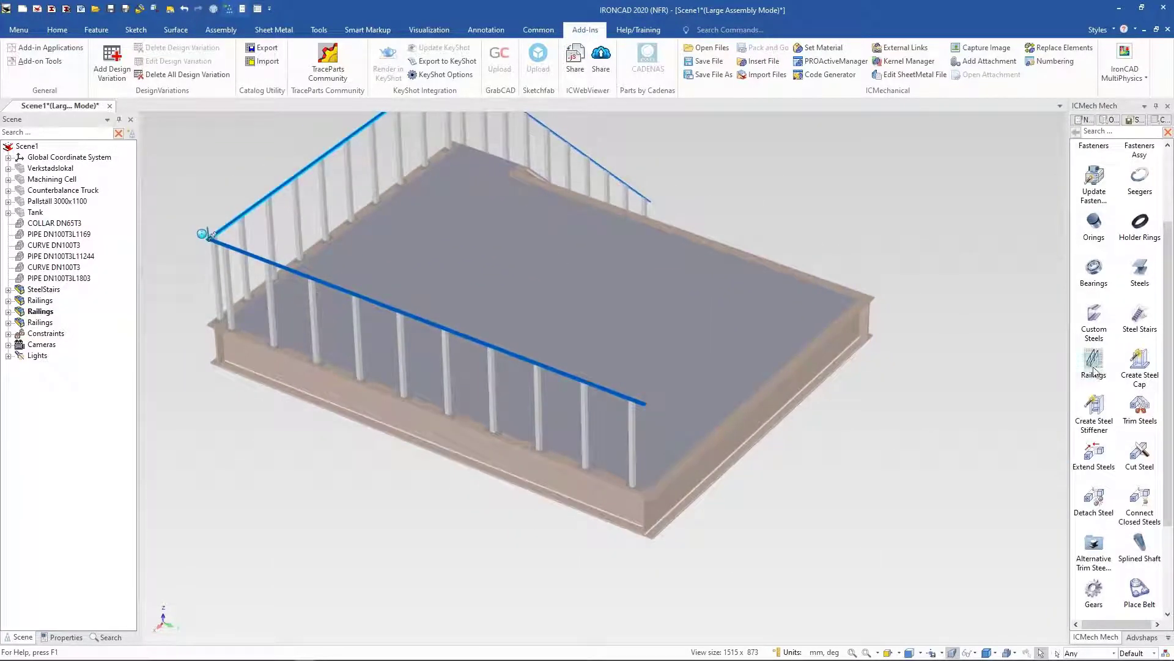
left_click(673, 483)
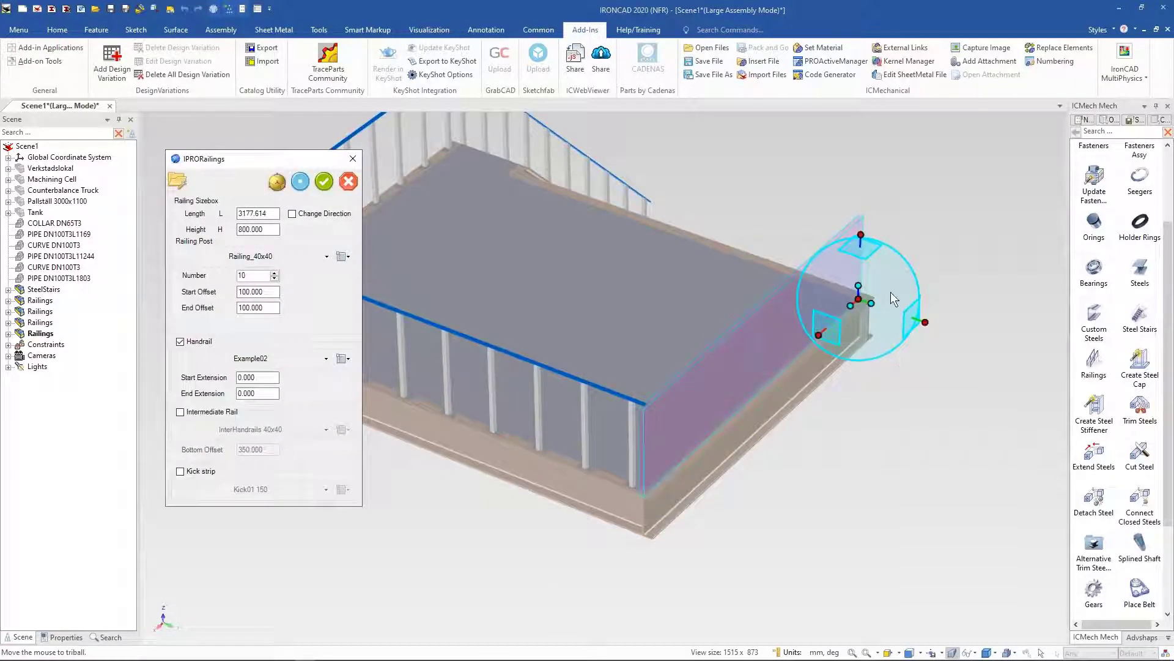
left_click_drag(862, 300, 866, 303)
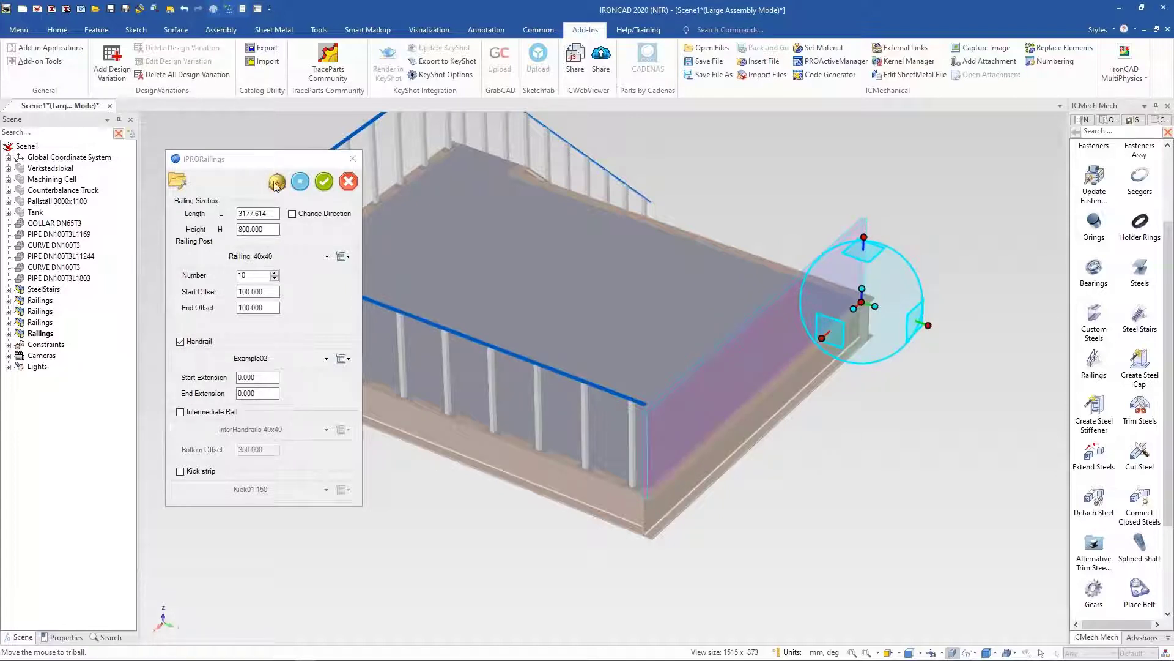
left_click(323, 189)
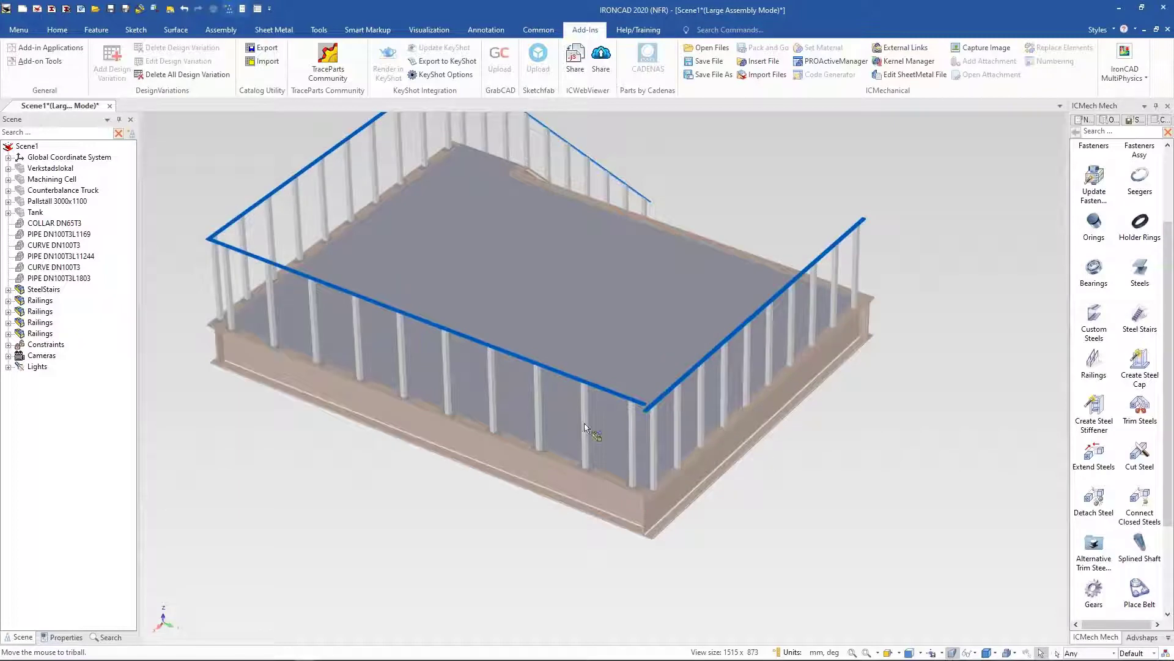
Step: Join the new railing's handrail with the adjacent landing handrail at their corner using Extend Steels with a Type 1 join
scroll(648, 397, "up", 10)
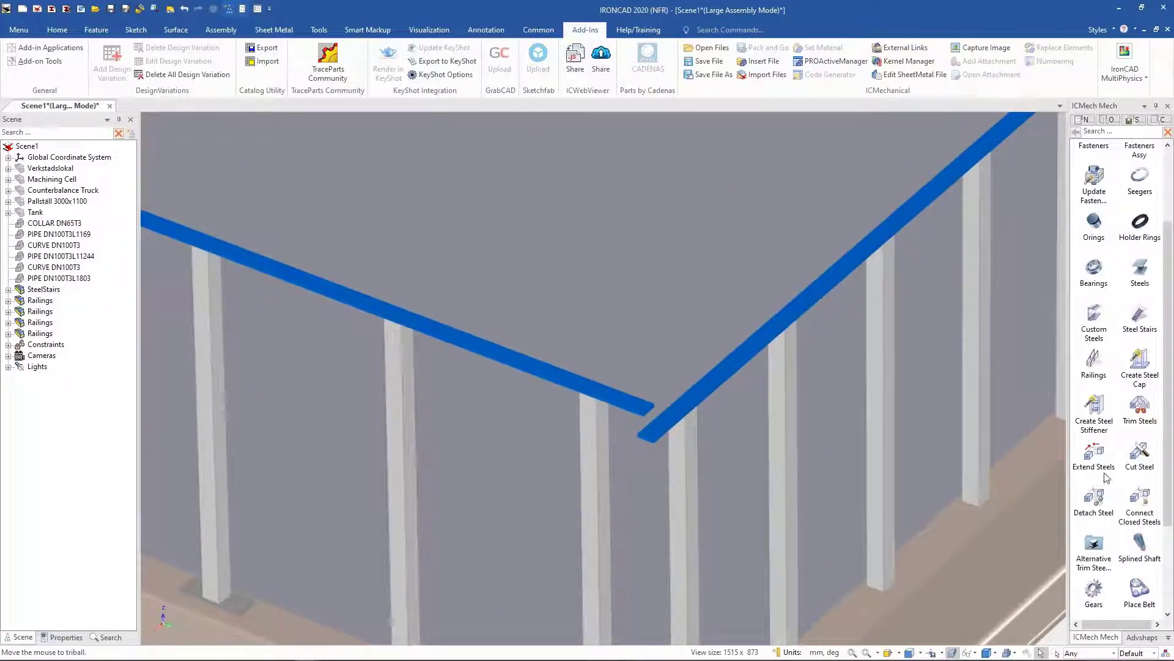
left_click(1092, 453)
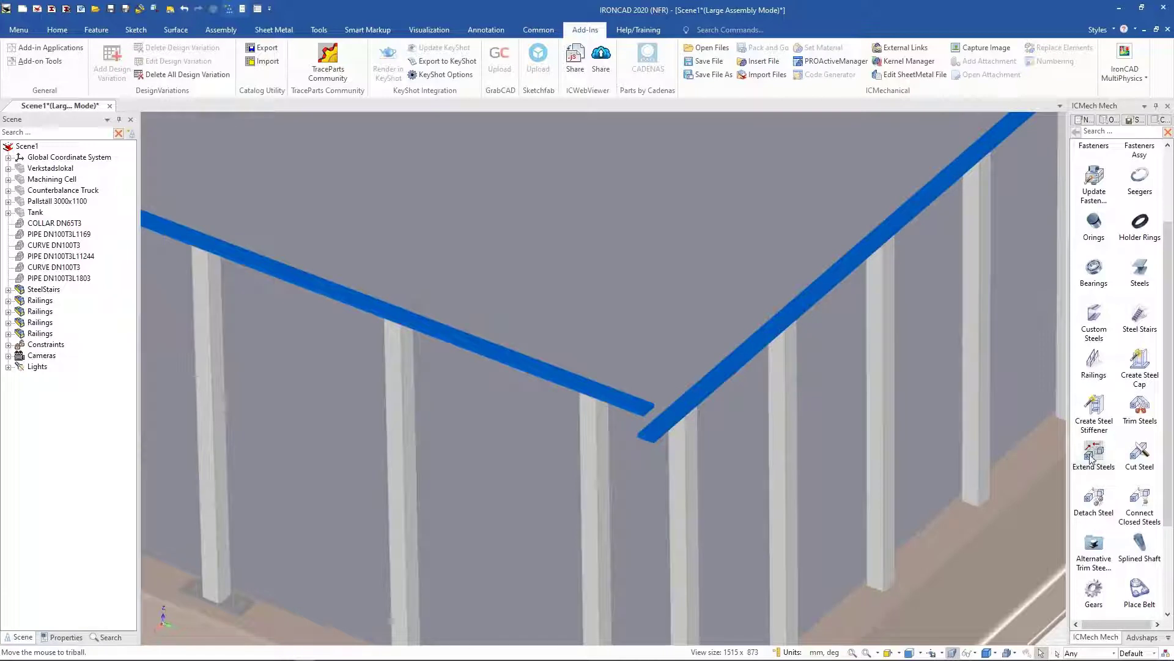
left_click(713, 376)
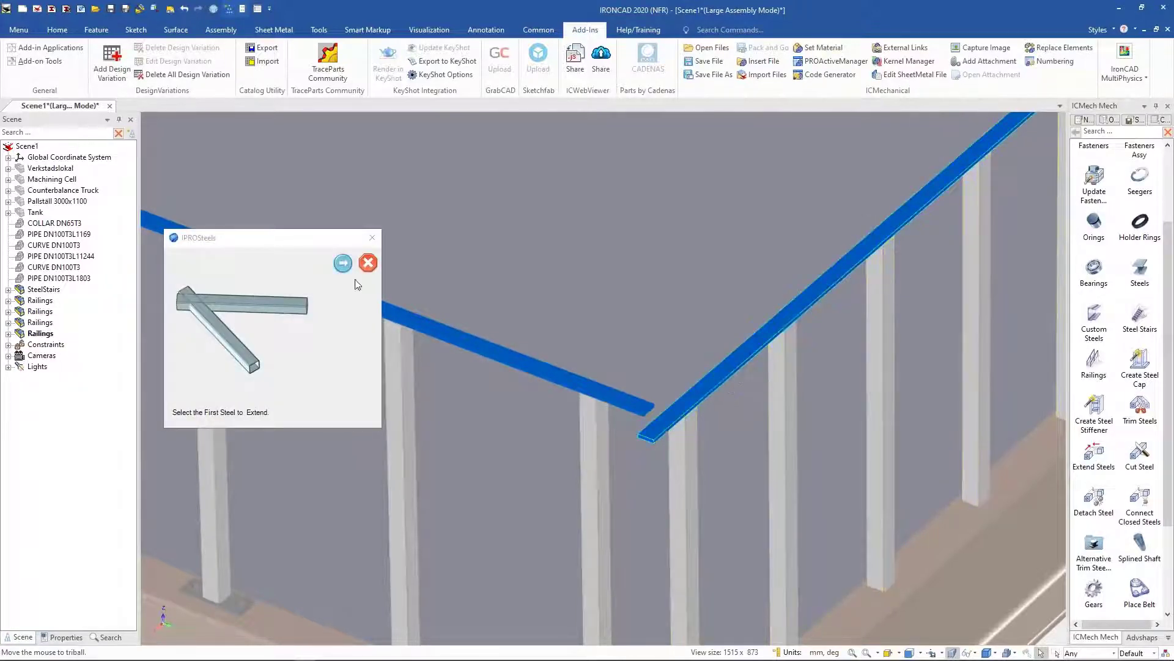
left_click(336, 270)
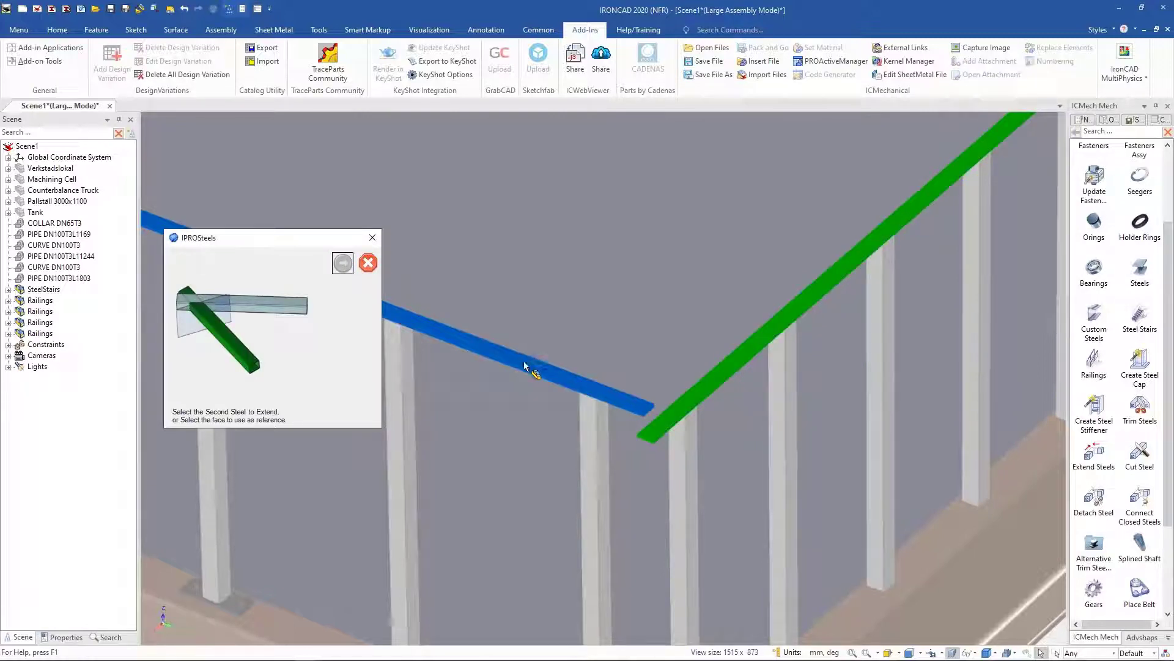
left_click(643, 406)
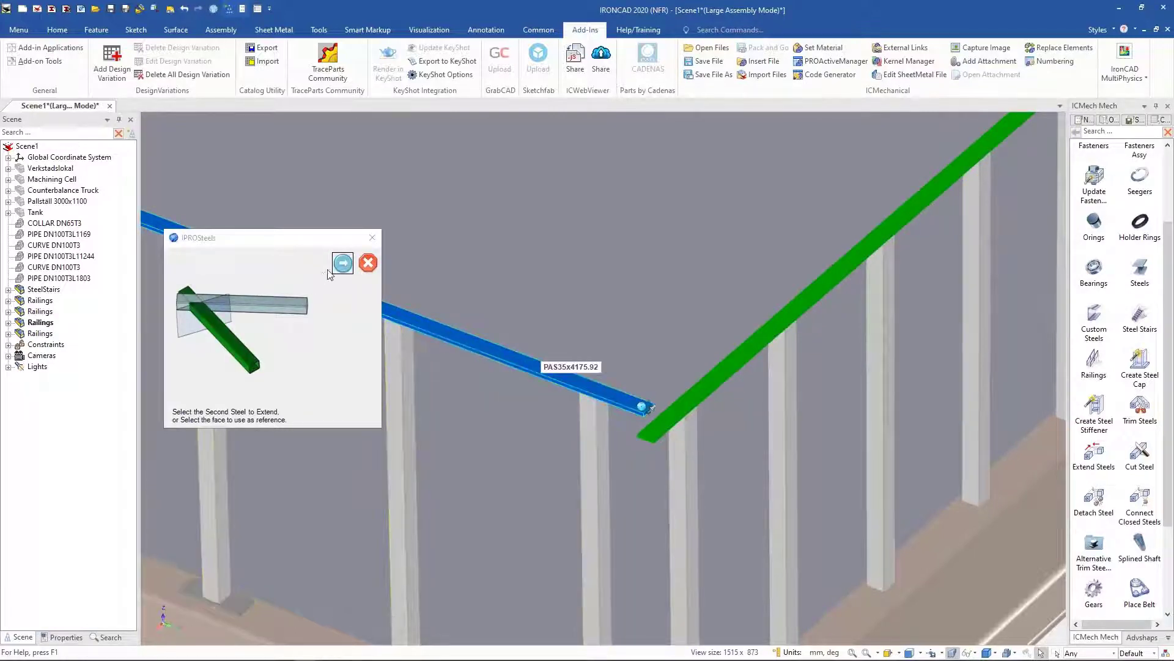
left_click(342, 264)
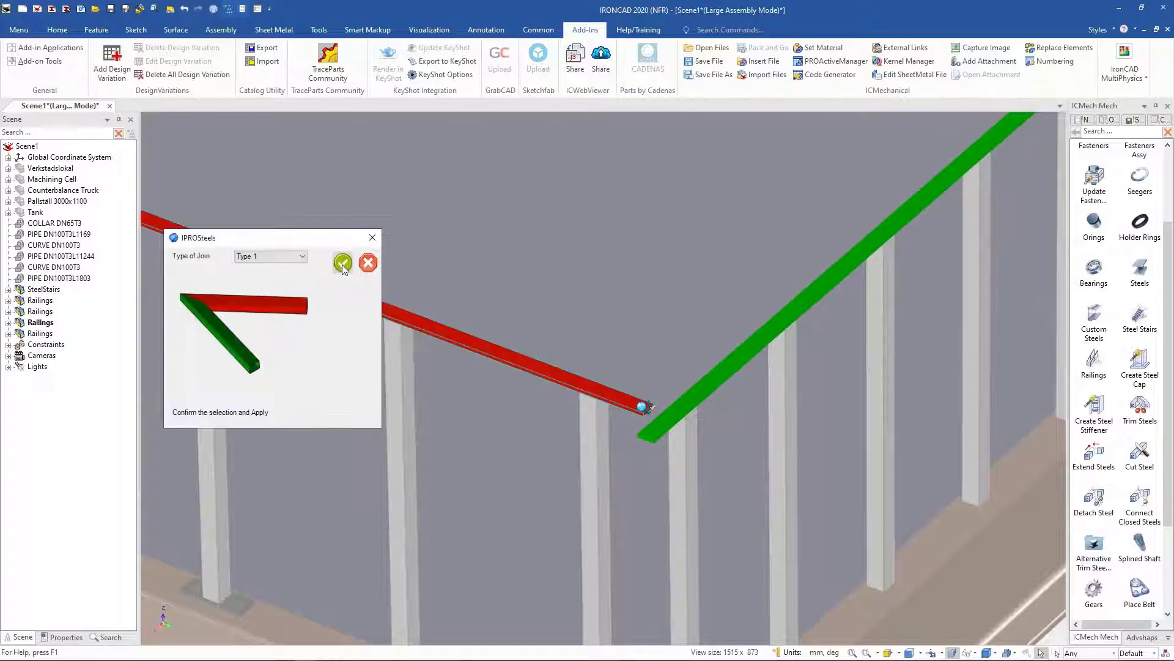
left_click(344, 264)
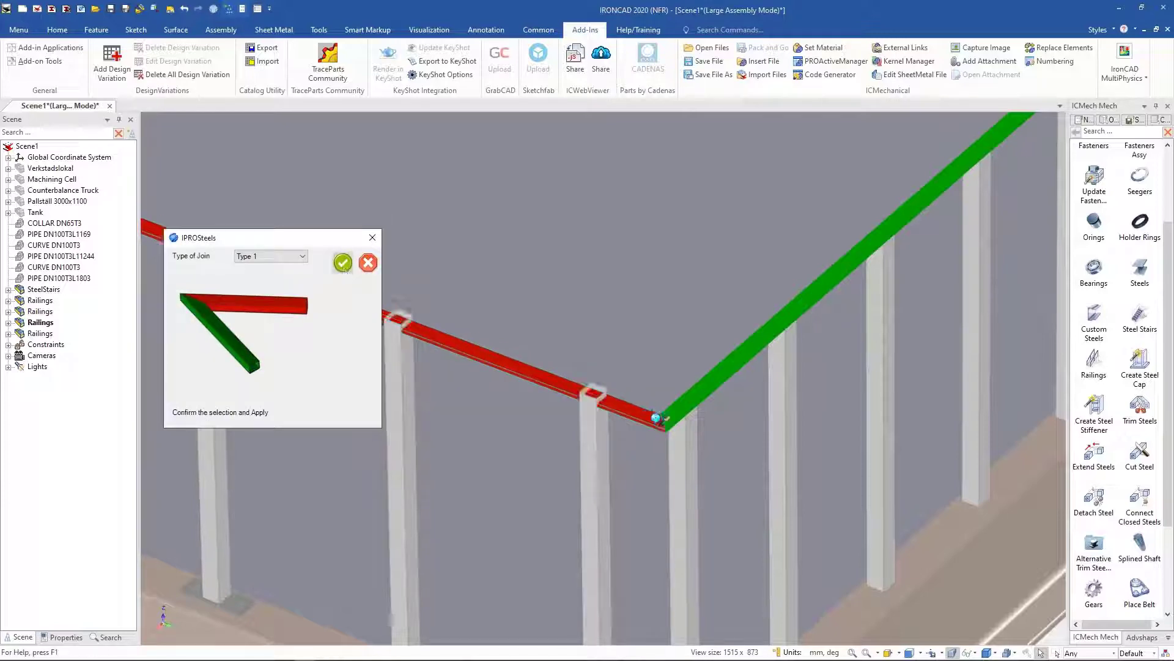
Step: Place another Railings item from the catalog along the landing edge beside the stairs
scroll(354, 365, "down", 5)
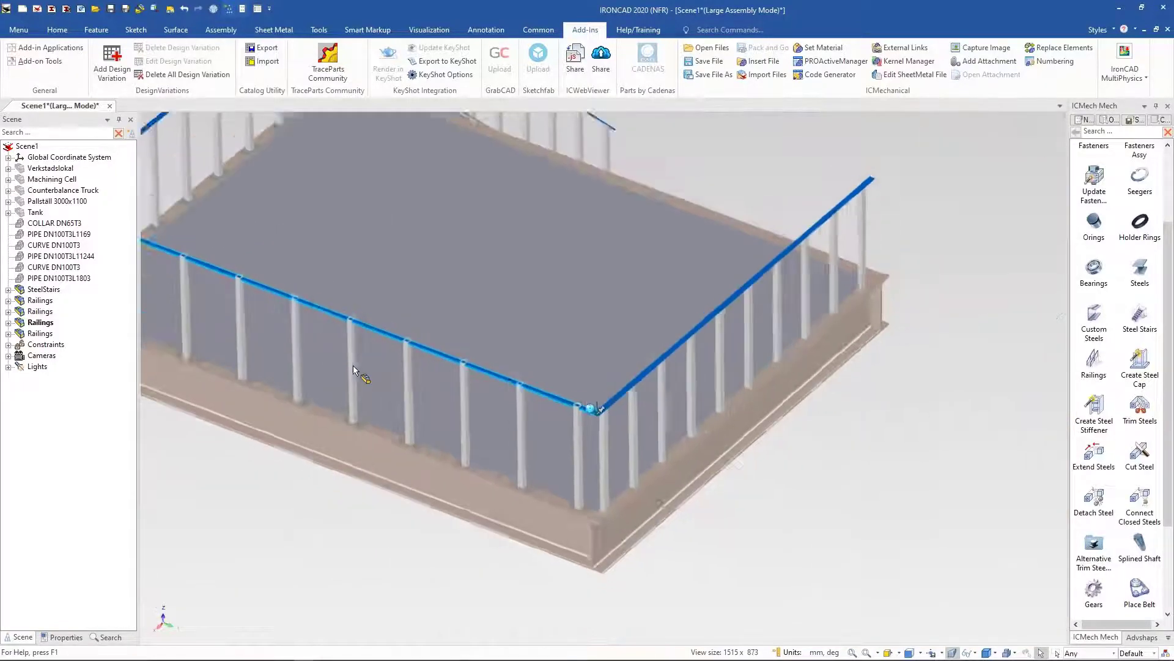
middle_click_drag(550, 500, 517, 479)
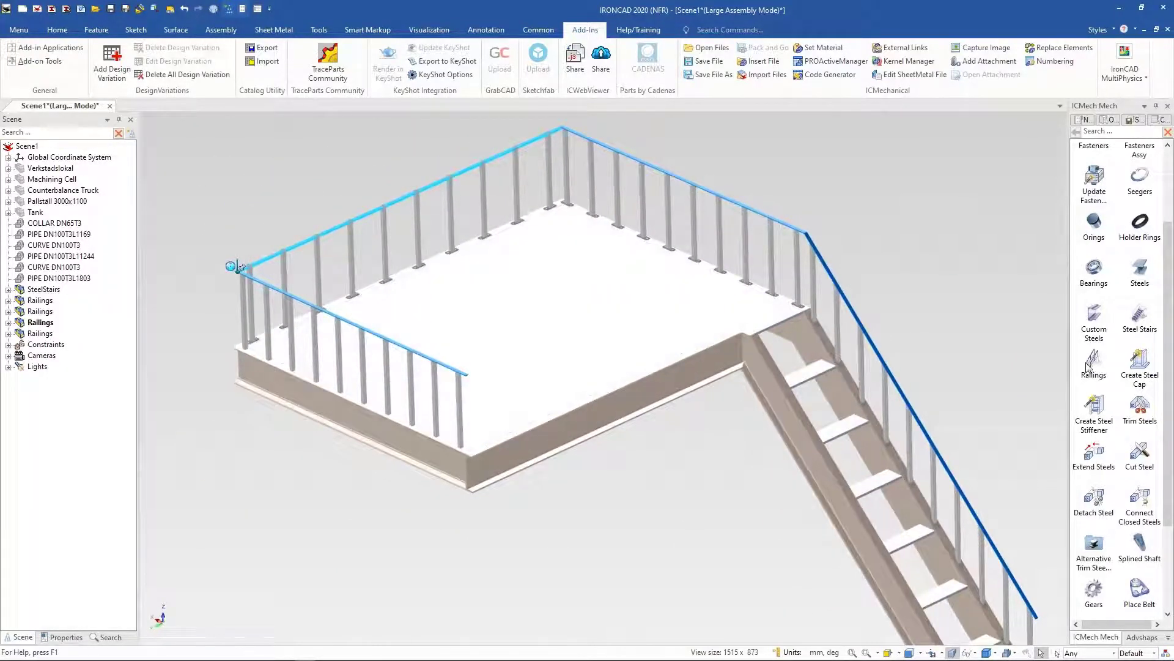
left_click_drag(1088, 367, 504, 447)
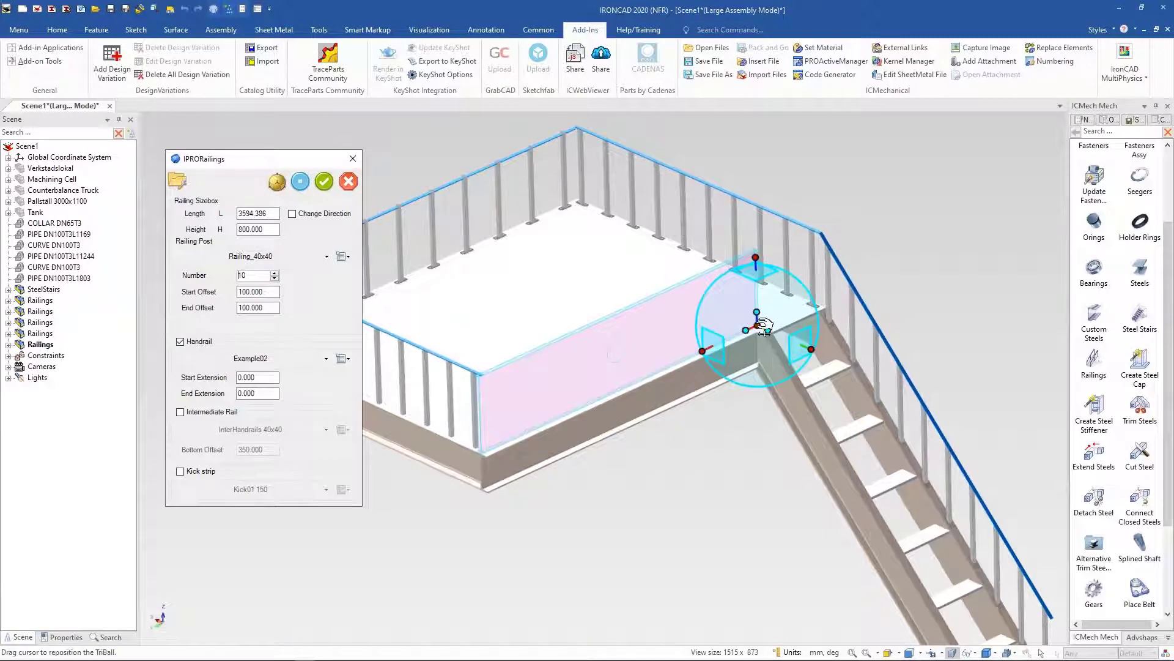
left_click_drag(763, 326, 764, 329)
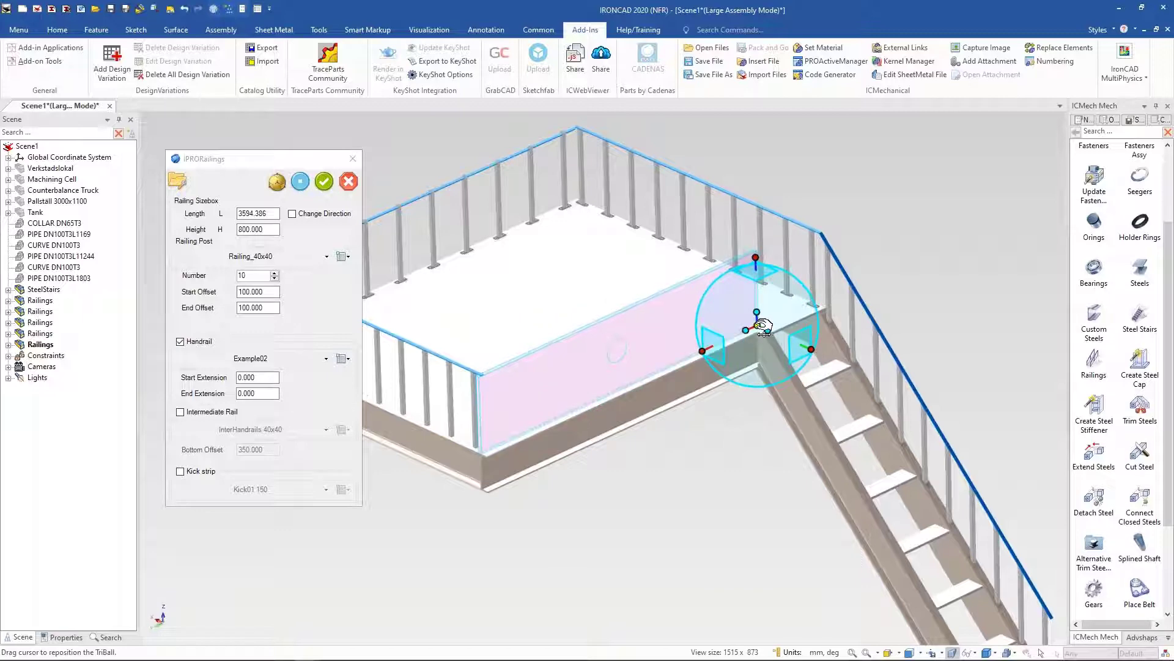
Step: Reposition the railing's TriBall anchor onto the landing corner, then apply the railing
scroll(763, 327, "up", 5)
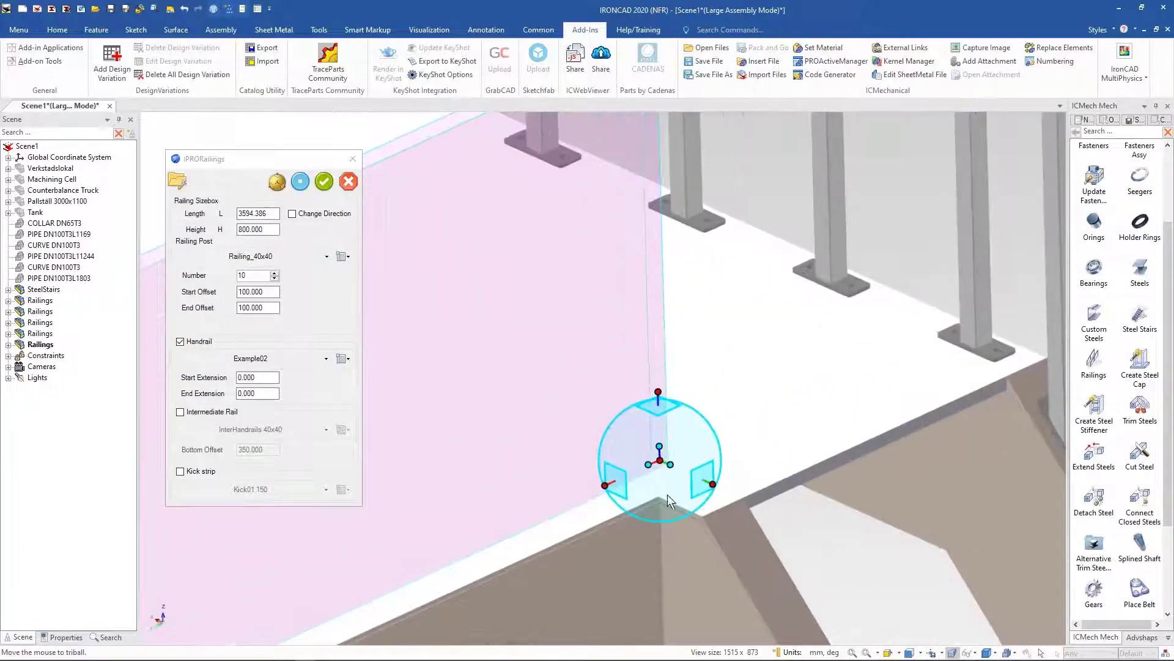
mouse_move(668, 466)
left_mouse_down()
mouse_move(681, 481)
mouse_move(662, 489)
mouse_move(660, 460)
left_mouse_up()
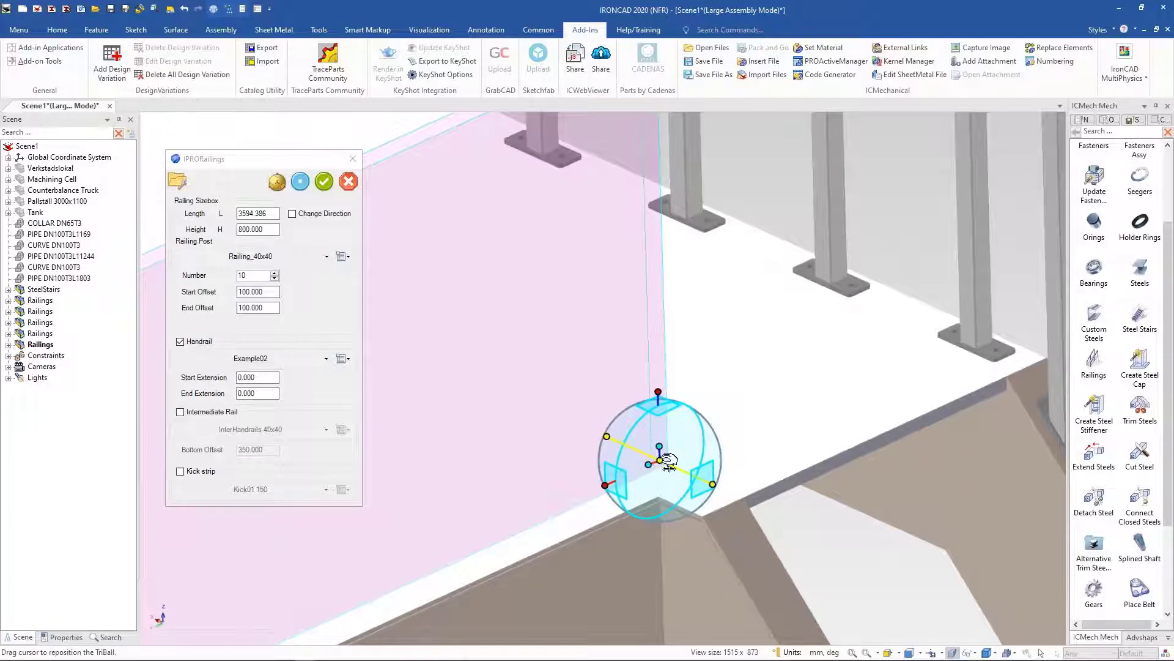
left_click_drag(669, 462, 665, 479)
scroll(829, 559, "down", 3)
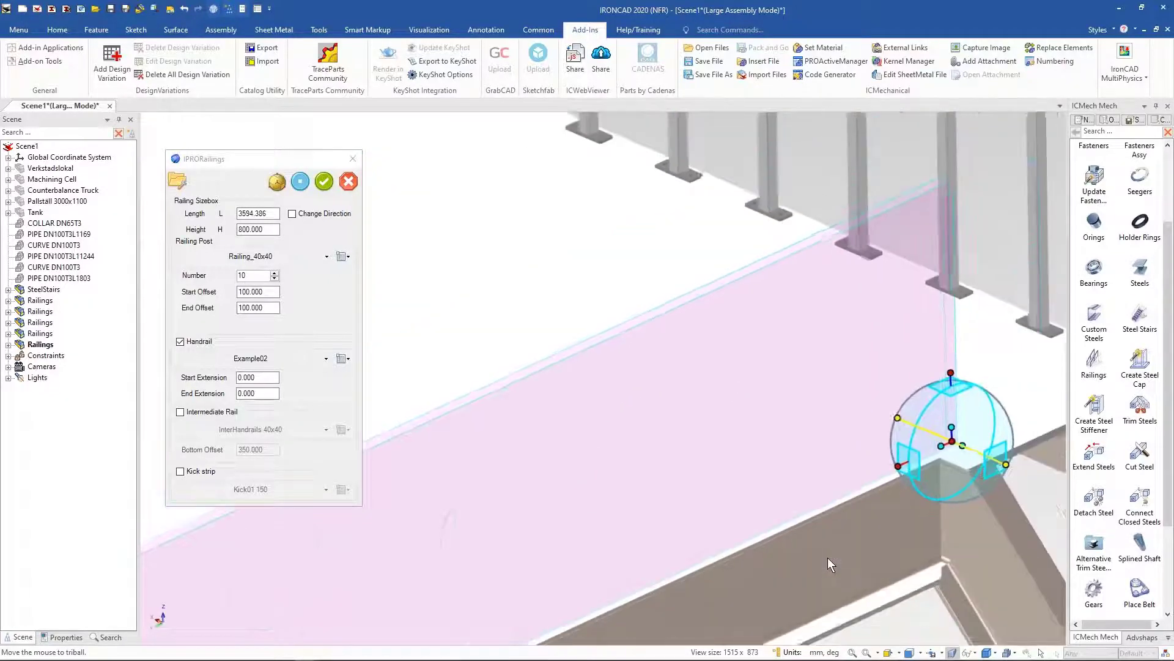
scroll(827, 558, "down", 3)
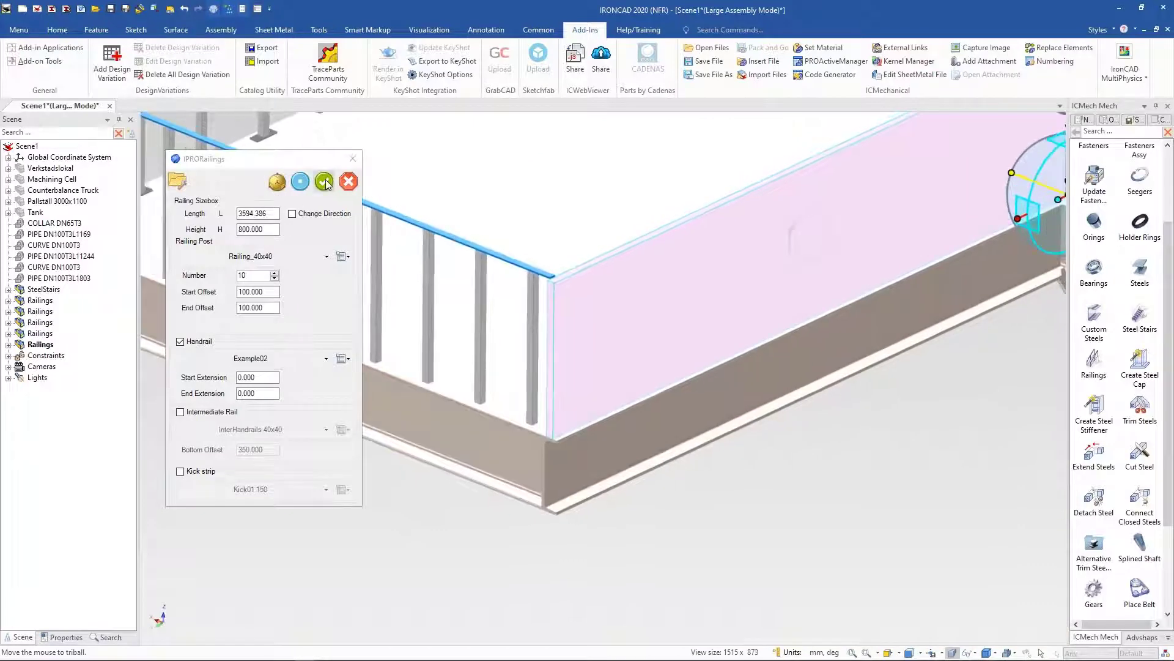
left_click(327, 184)
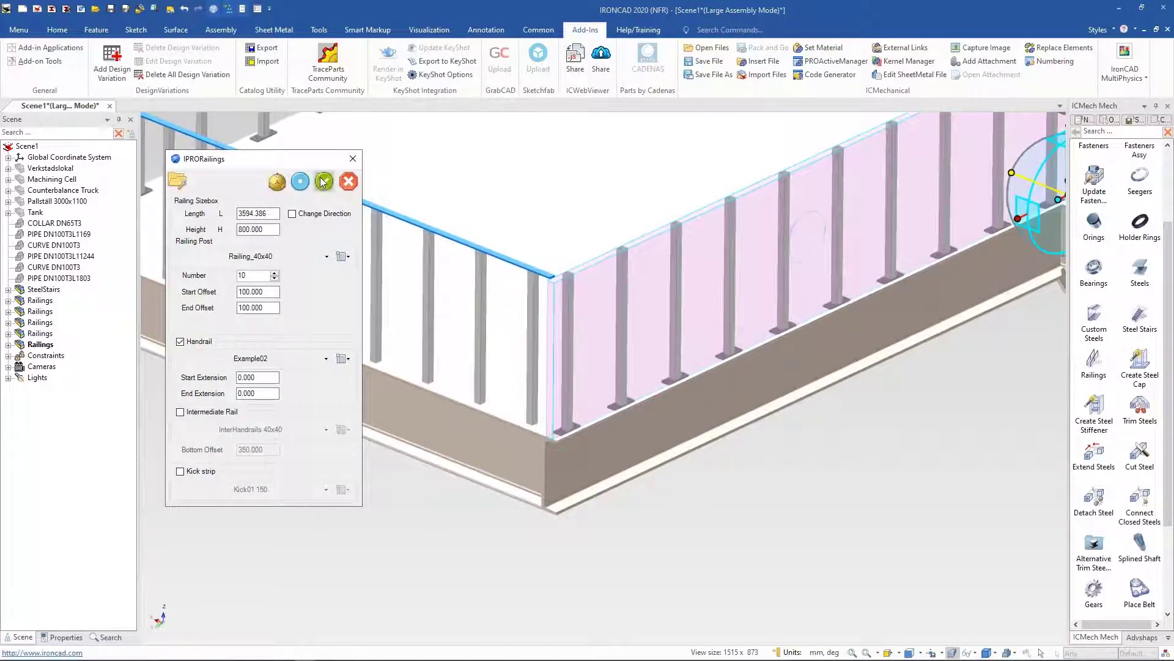
left_click(323, 182)
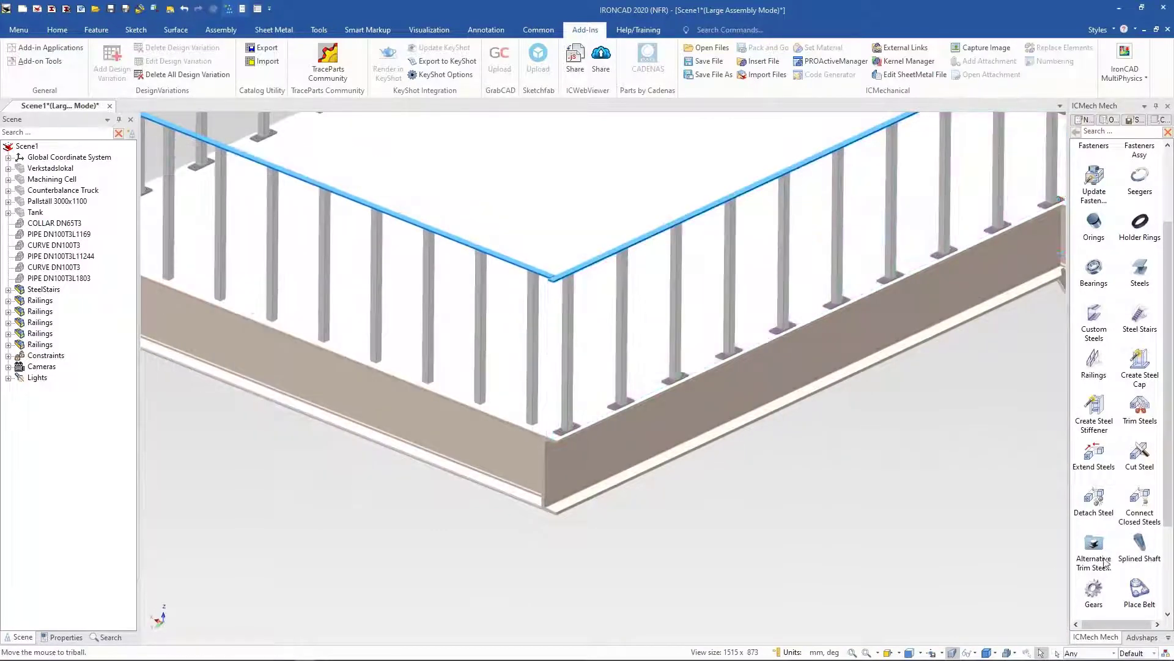
left_click(1094, 453)
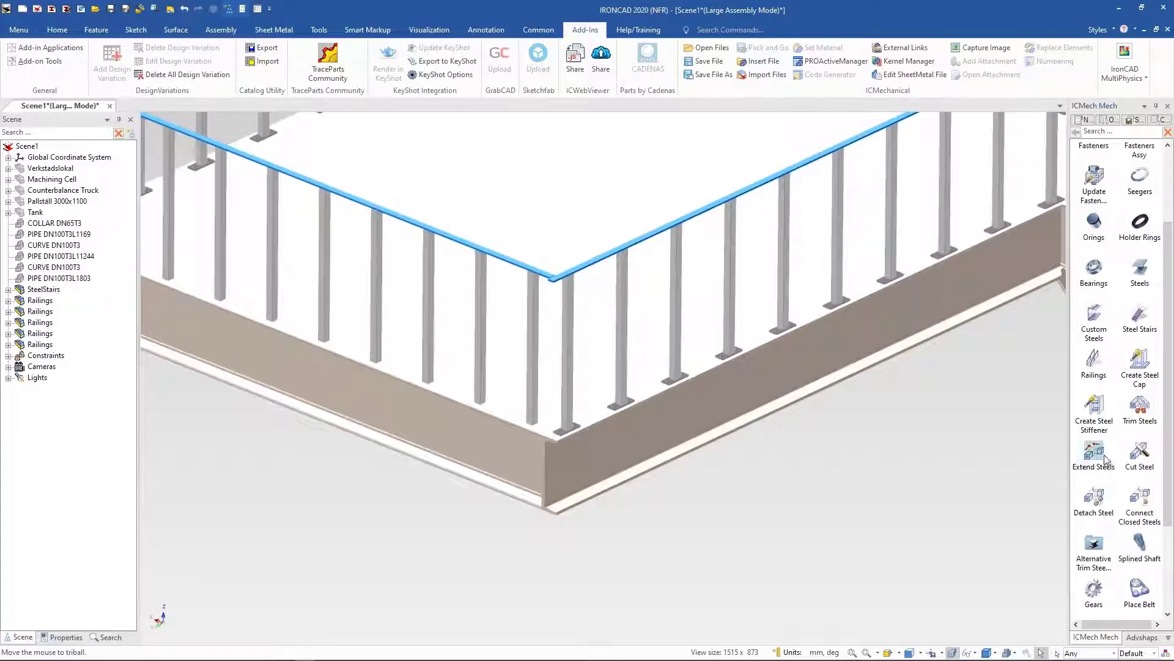
left_click(589, 268)
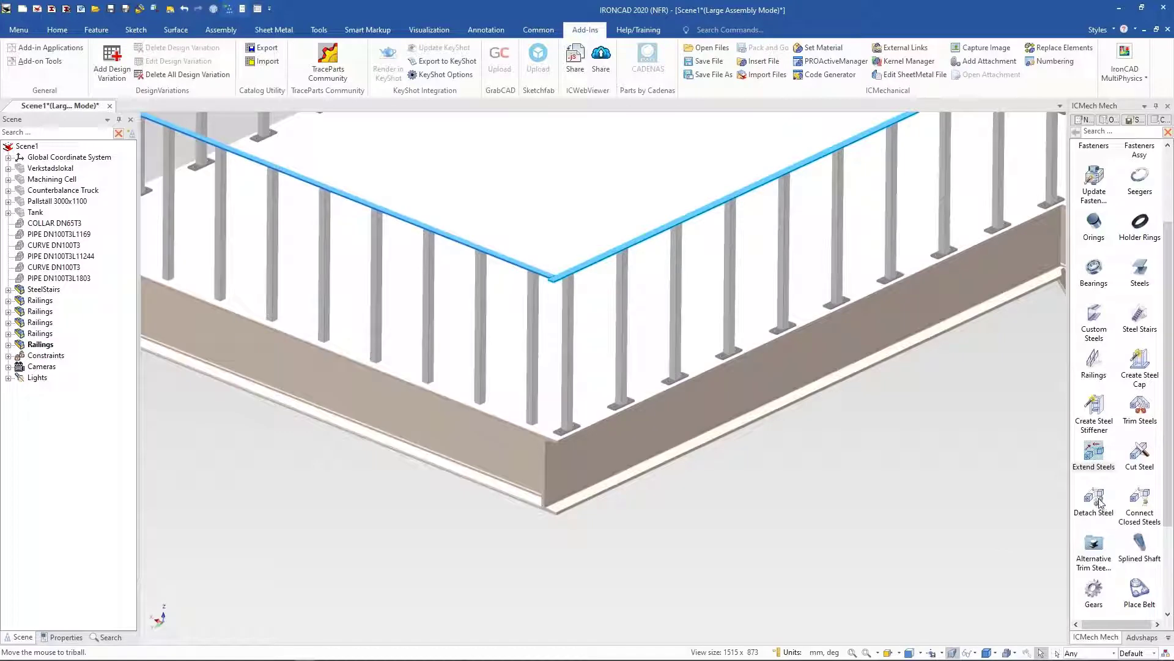
left_click(1095, 450)
Step: Join the landing-front handrail with the neighbouring handrail at their corner using Extend Steels with a Type 1 join
middle_click_drag(861, 463, 818, 611, "shift")
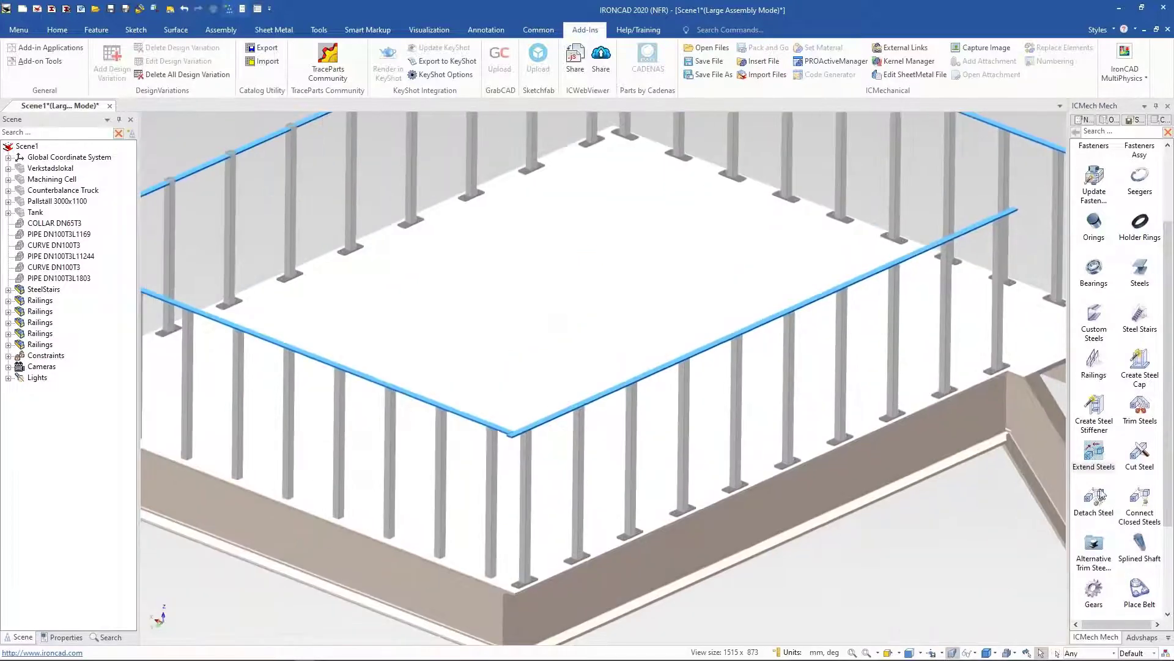
left_click(1095, 454)
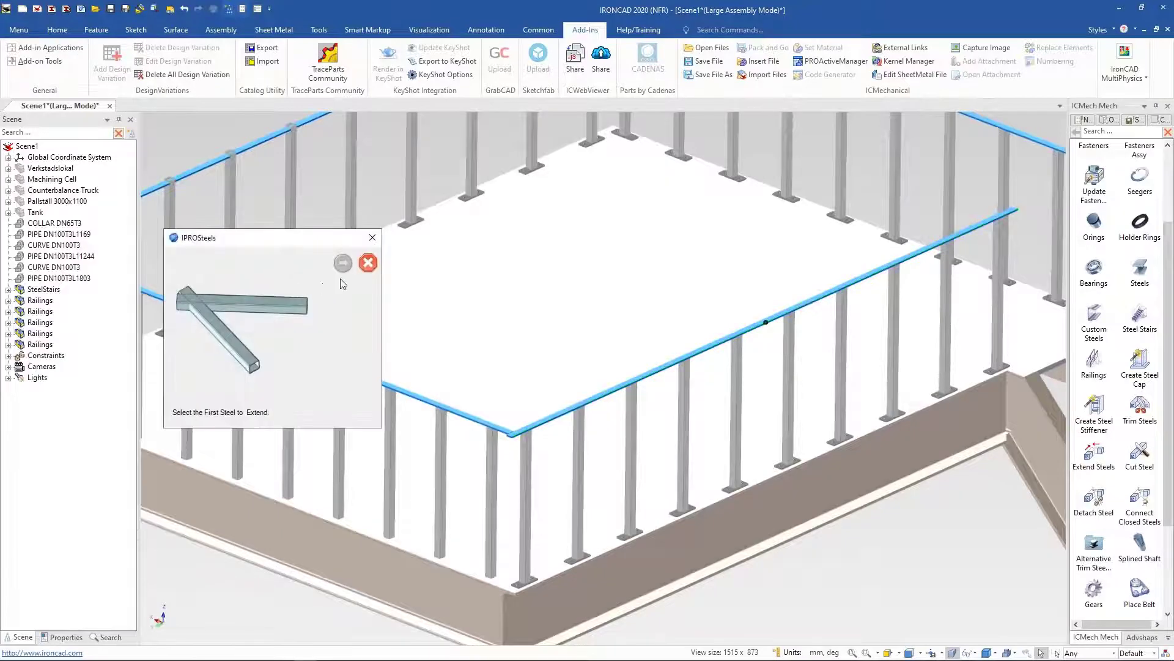
left_click(544, 426)
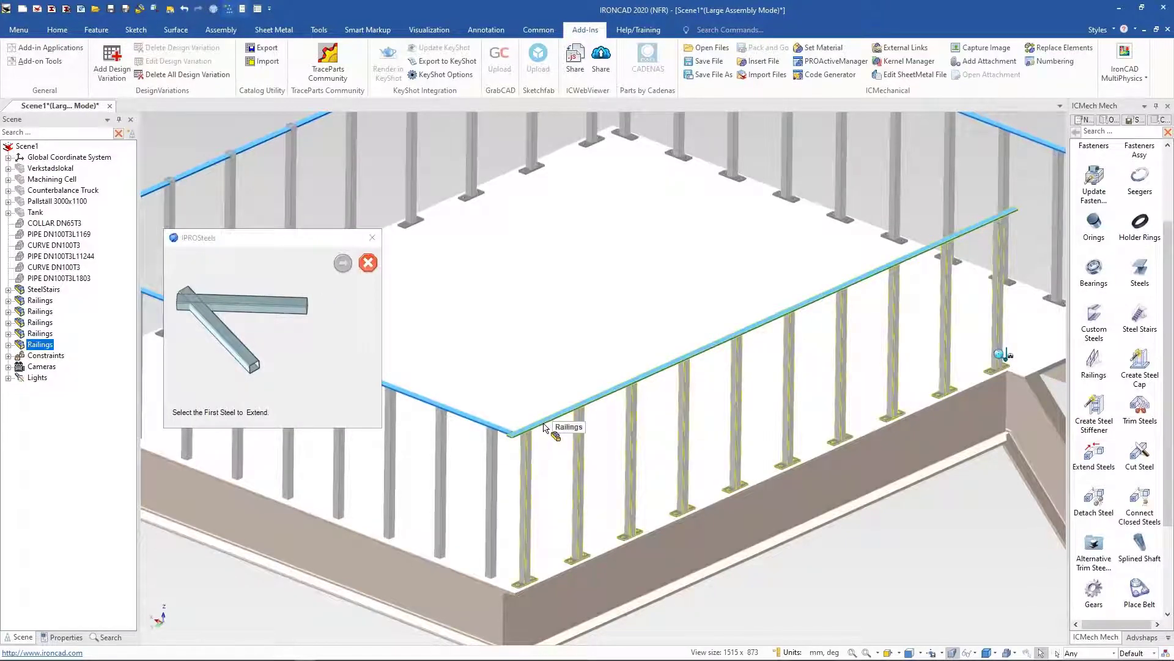
left_click(343, 266)
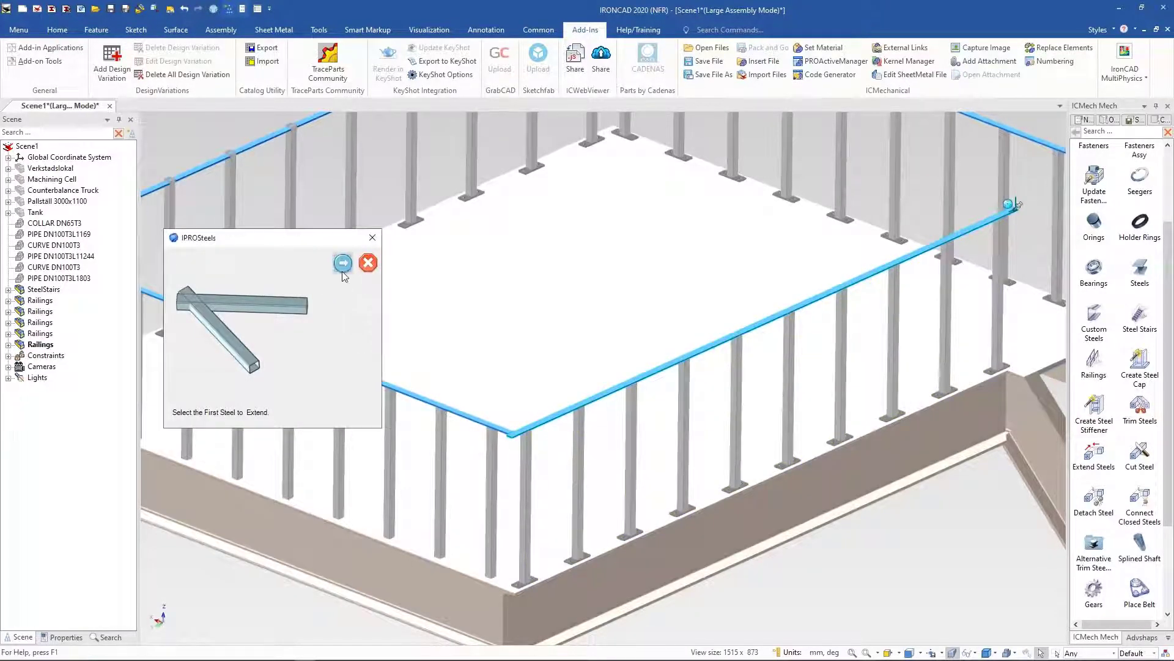
left_click(487, 427)
left_click(487, 427)
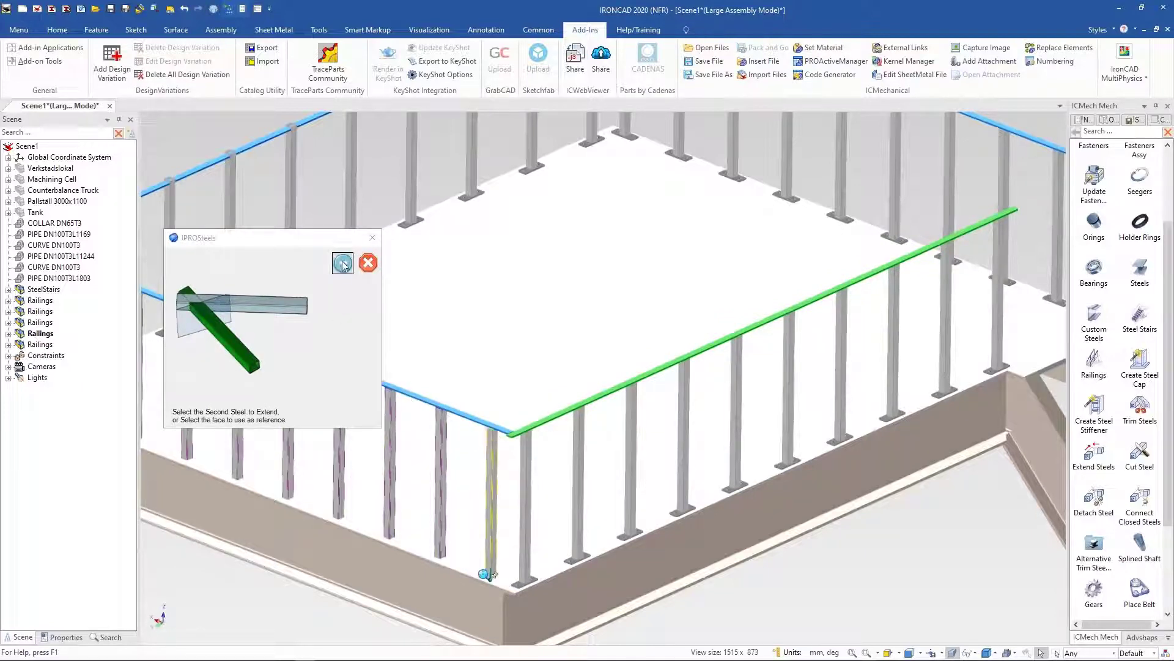
left_click(342, 263)
left_click(317, 361)
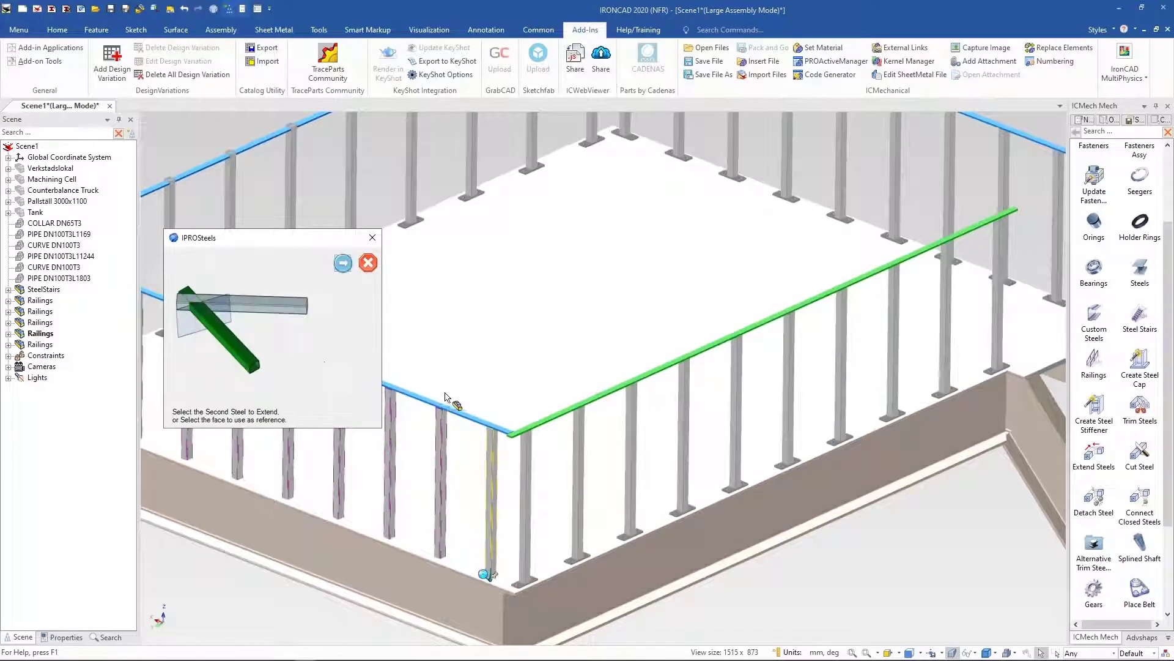
left_click(442, 408)
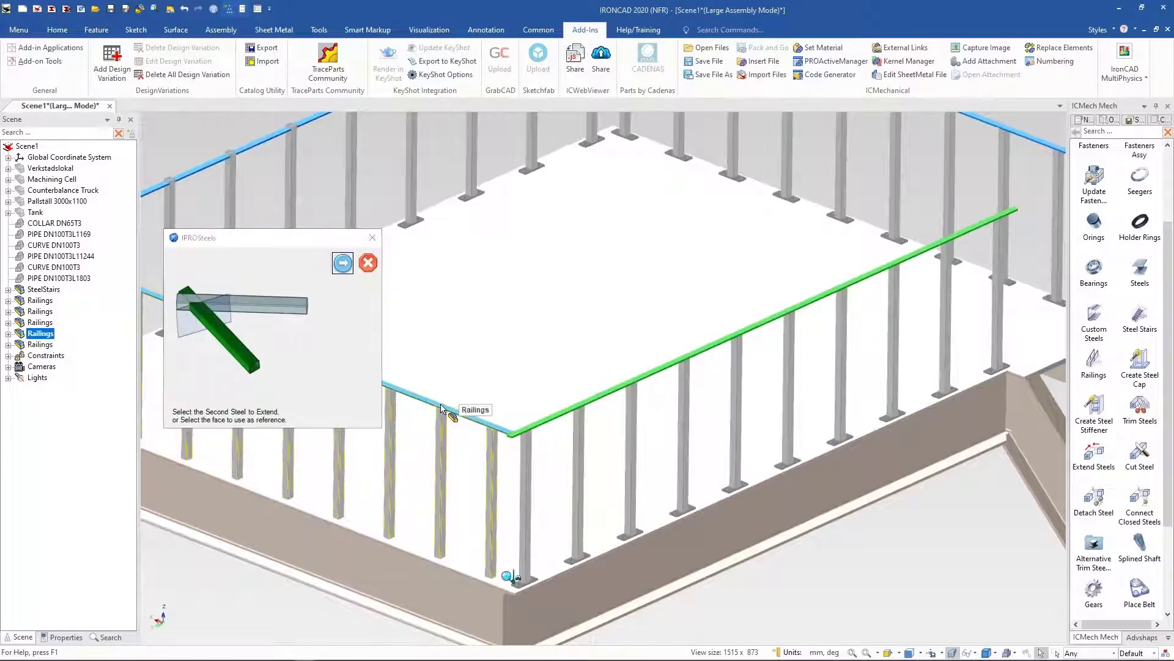
left_click(342, 264)
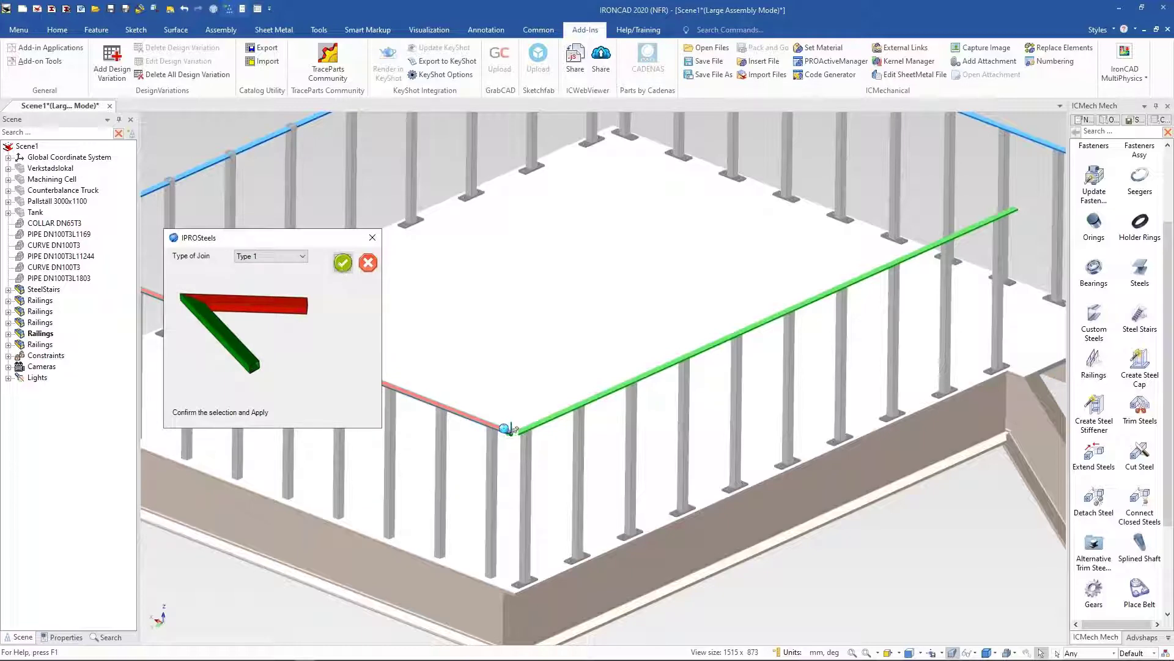
left_click(343, 262)
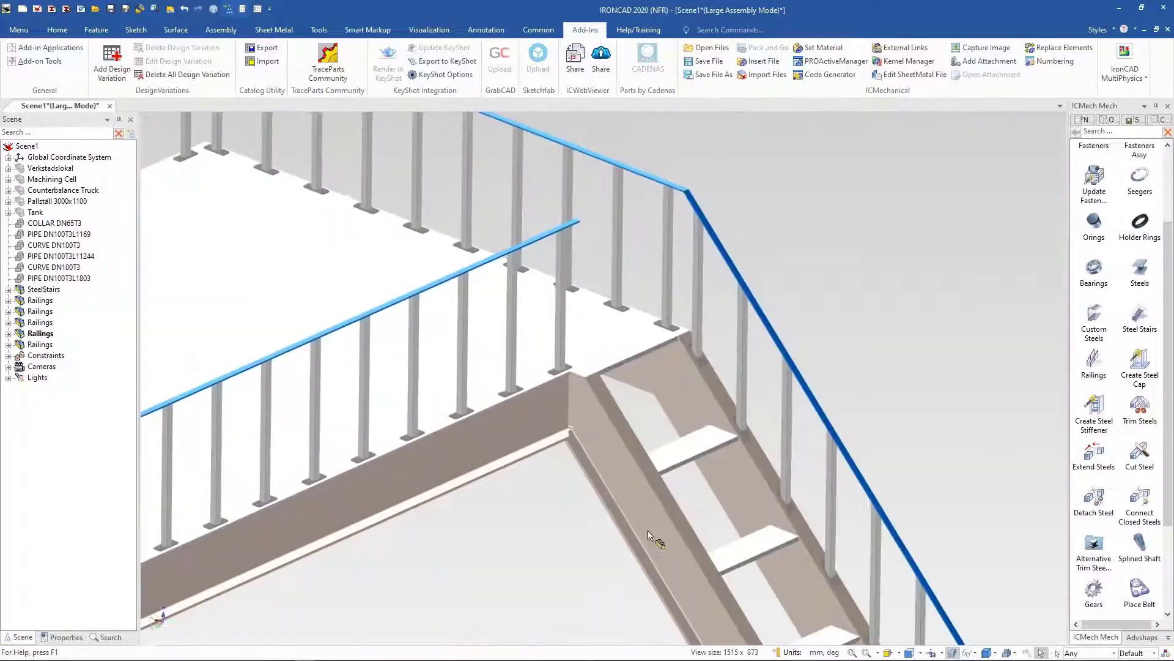
Step: Place a short Railings item from the catalog at the top corner of the stairs on the landing
scroll(554, 345, "up", 5)
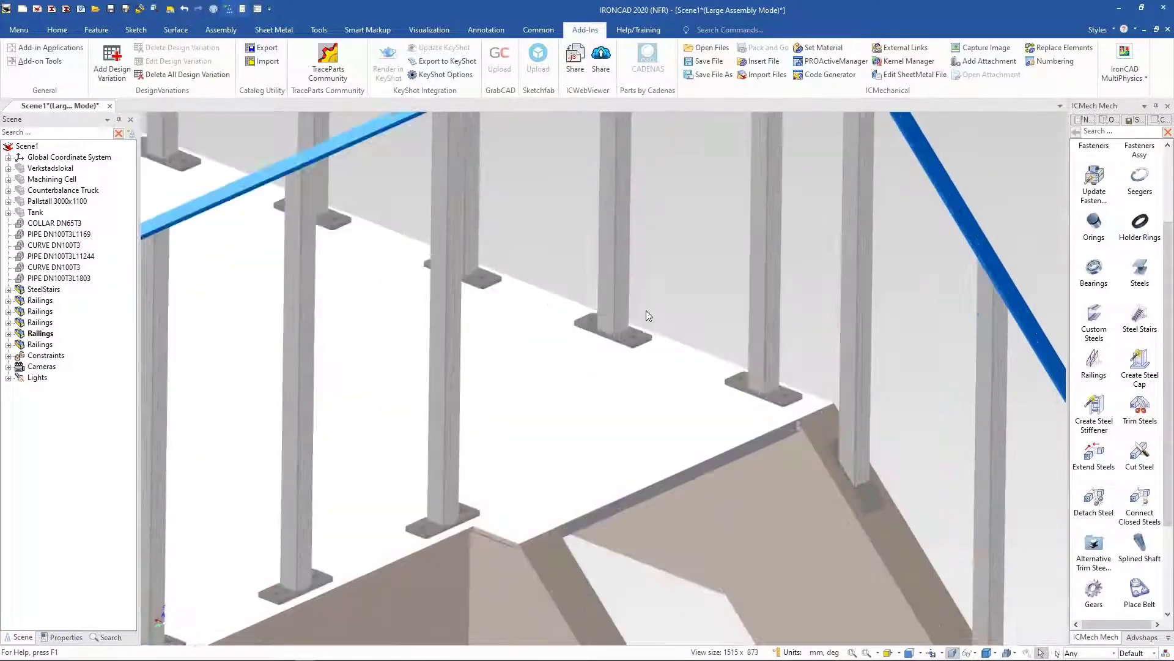
middle_click_drag(558, 472, 566, 495)
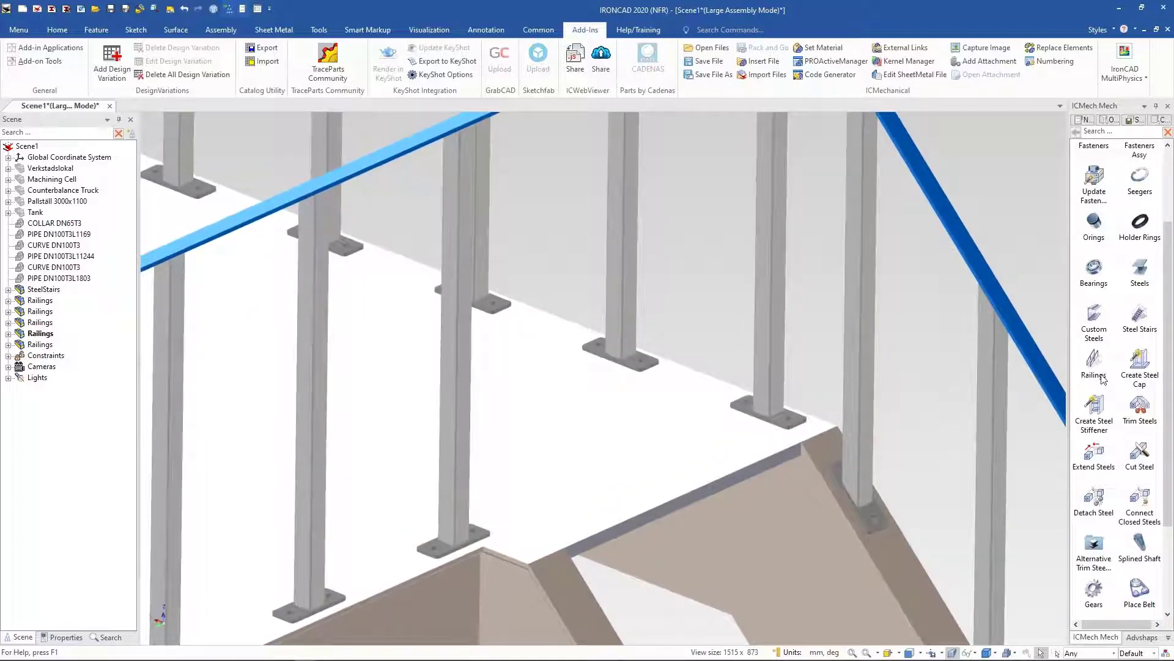
left_click_drag(1094, 361, 508, 557)
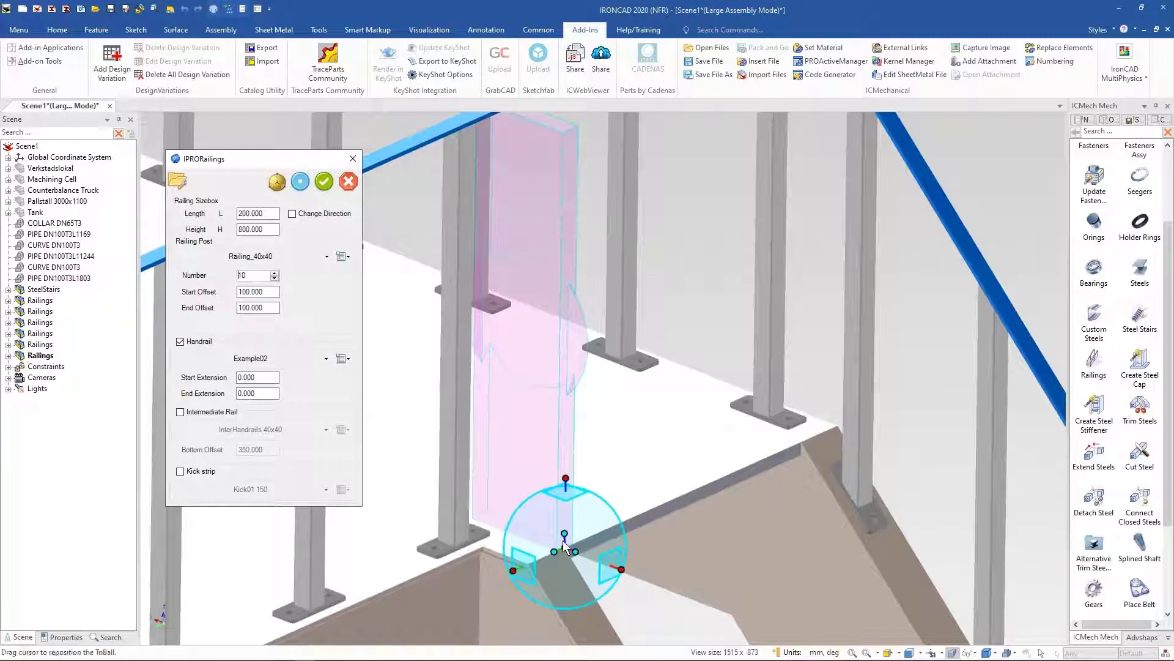
left_click_drag(564, 543, 546, 556)
Step: Set the railing to 1 post with Start Offset 50 and End Offset 0, and preview it
double_click(263, 276)
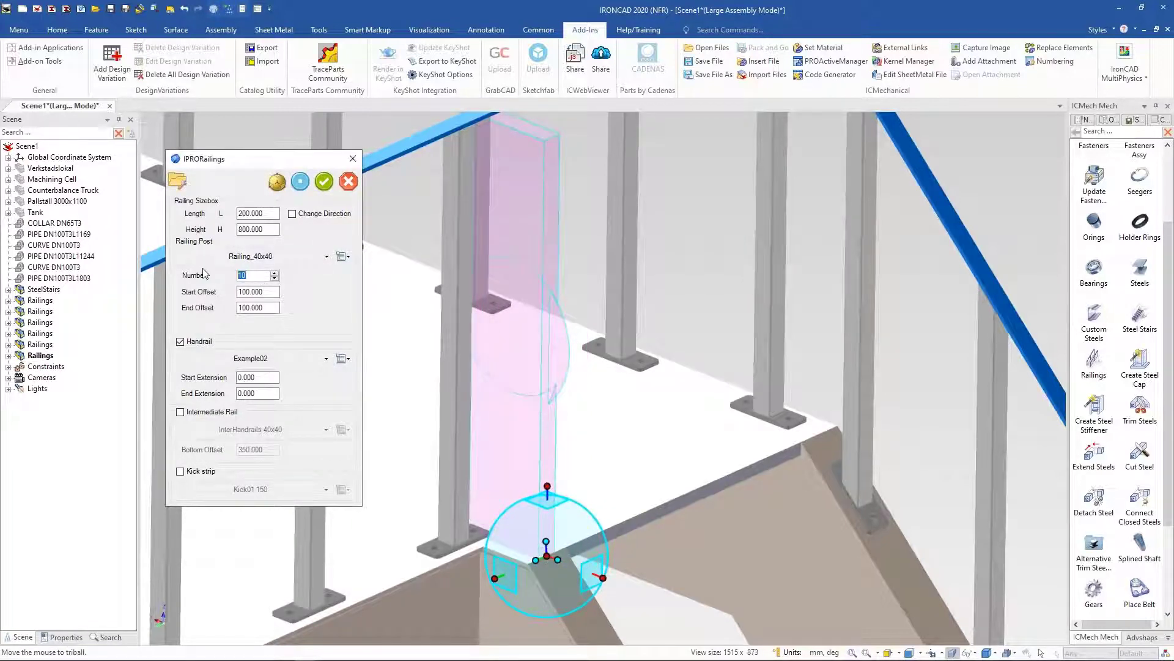
double_click(270, 292)
double_click(270, 307)
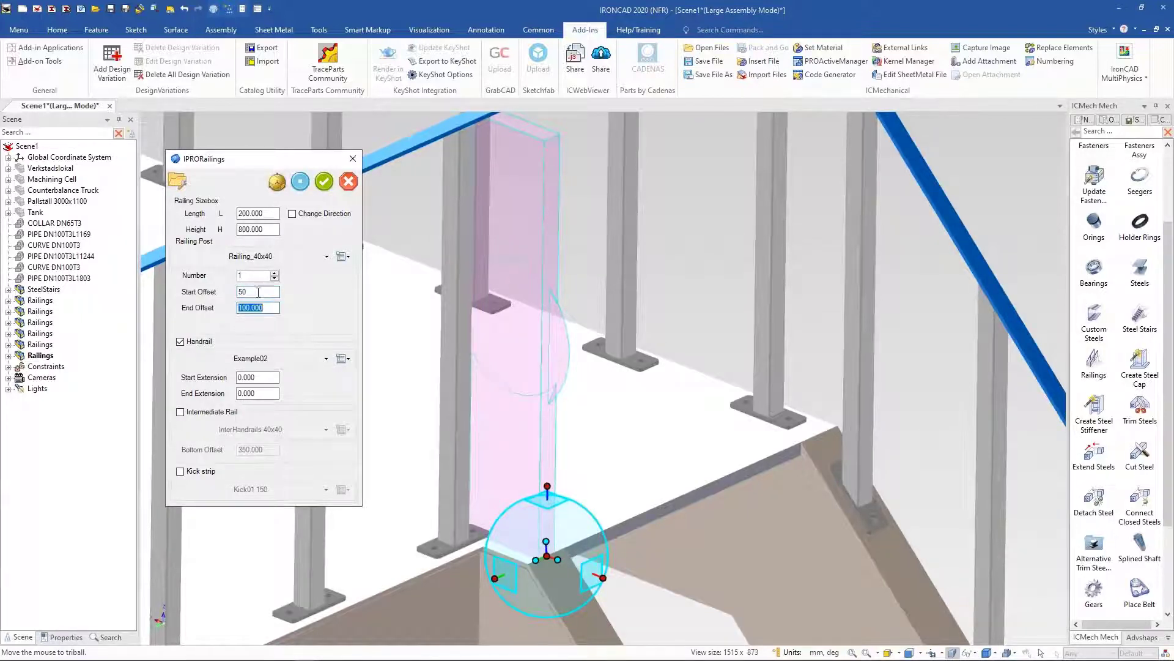
left_click(301, 182)
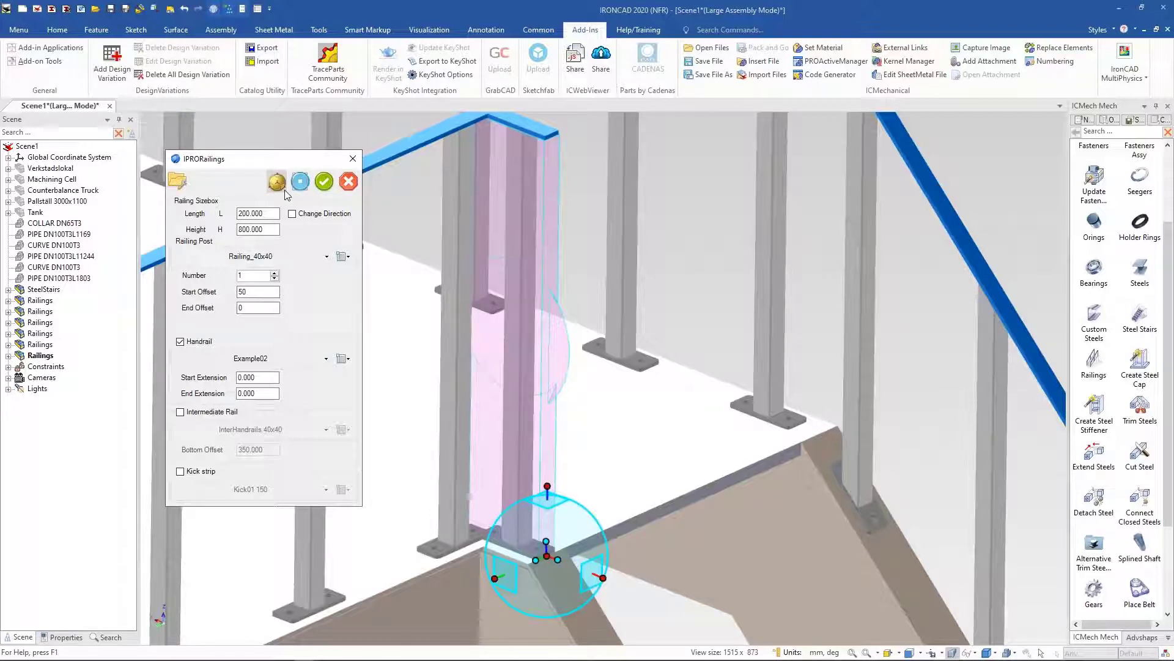
Step: Apply the short railing at the landing's top corner of the stairs
left_click(325, 181)
scroll(466, 119, "up", 1)
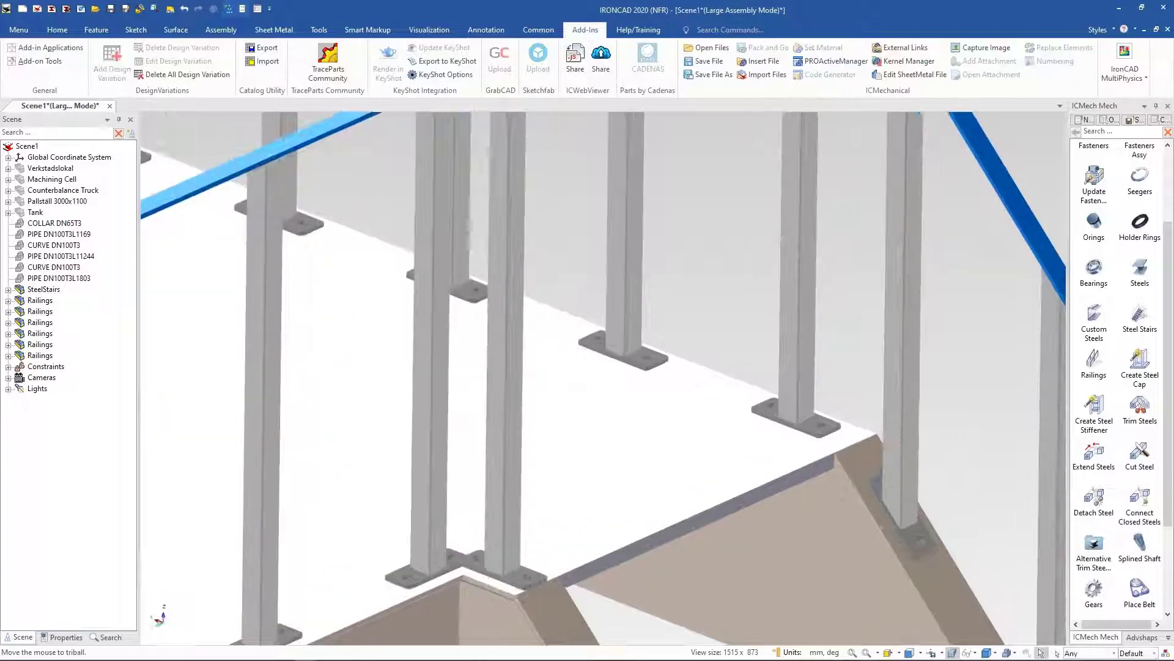
scroll(492, 116, "down", 3)
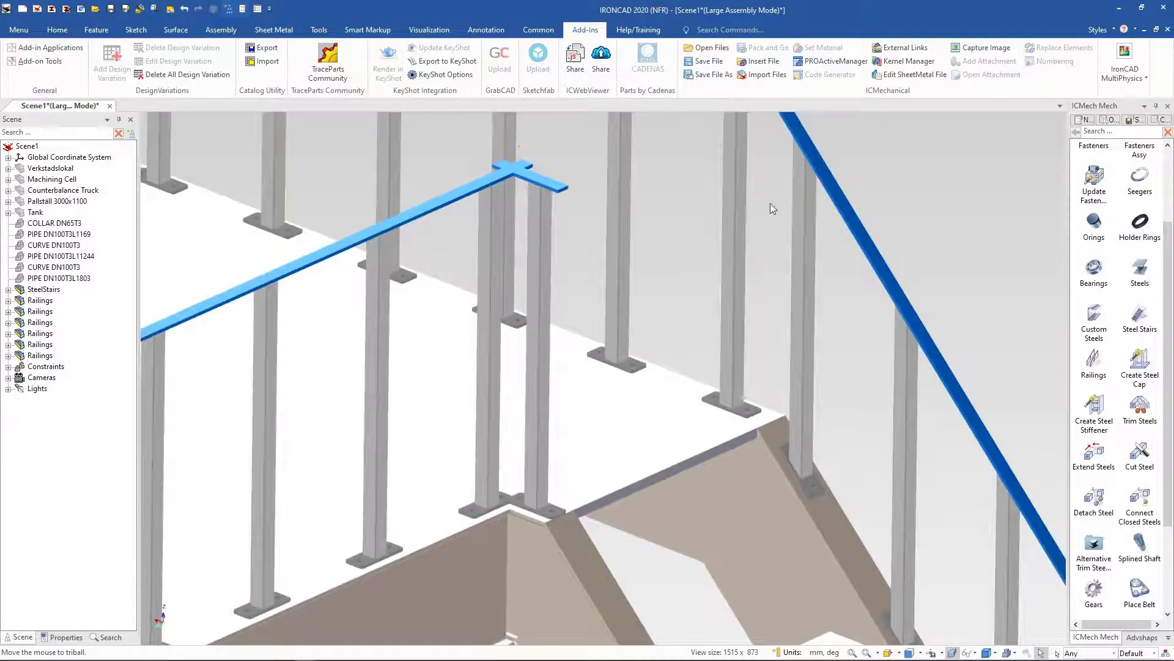
Step: Join the landing handrail with the short railing's handrail at their corner using Extend Steels with a Type 1 join
left_click_drag(1100, 461, 475, 186)
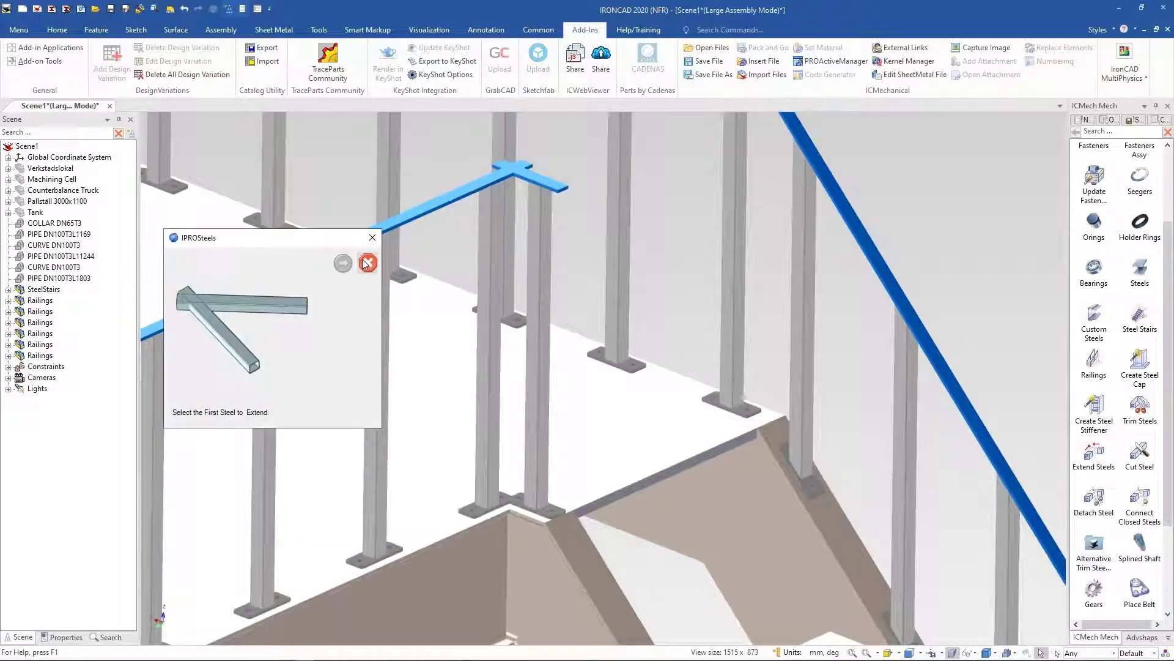
left_click(453, 201)
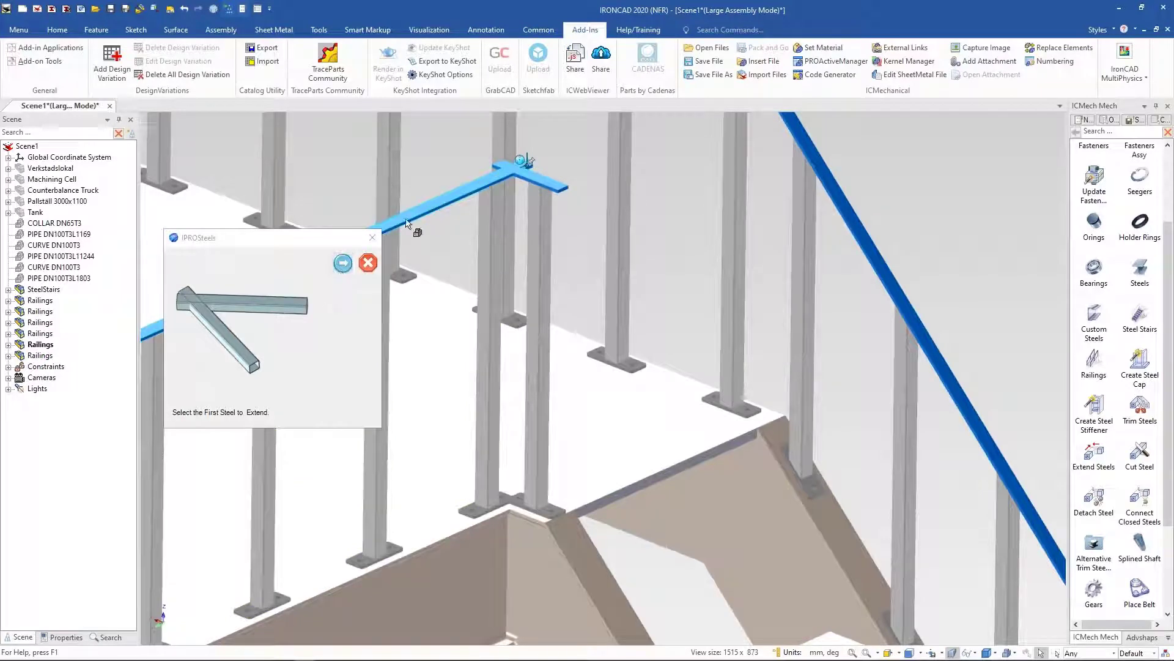
left_click(350, 268)
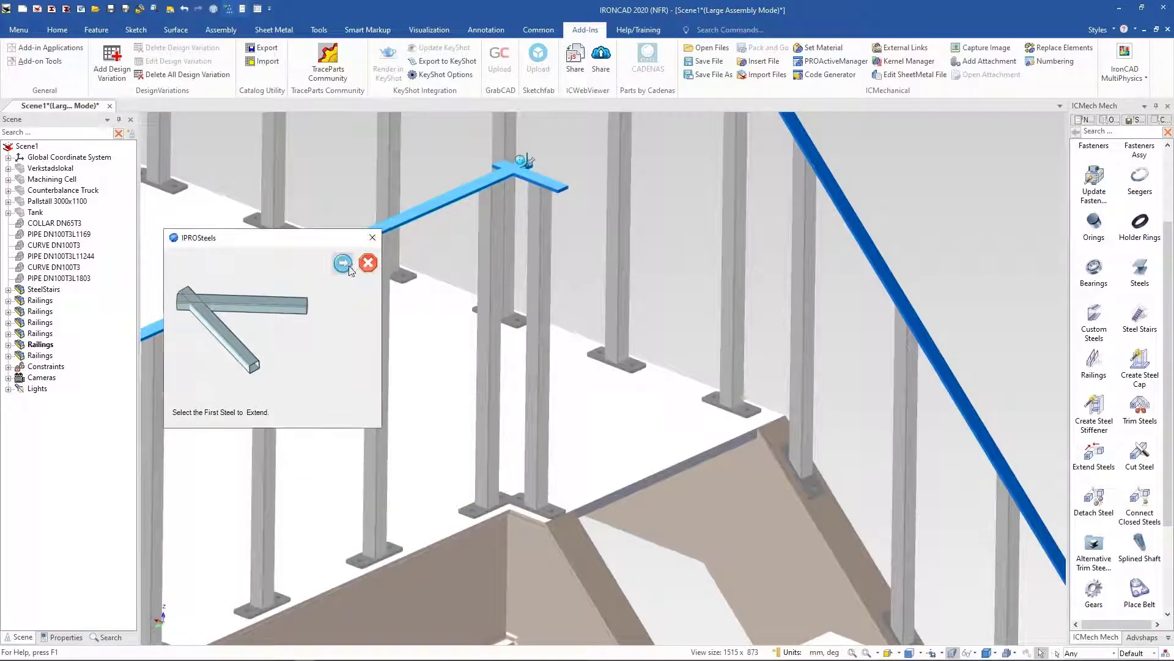
left_click(548, 184)
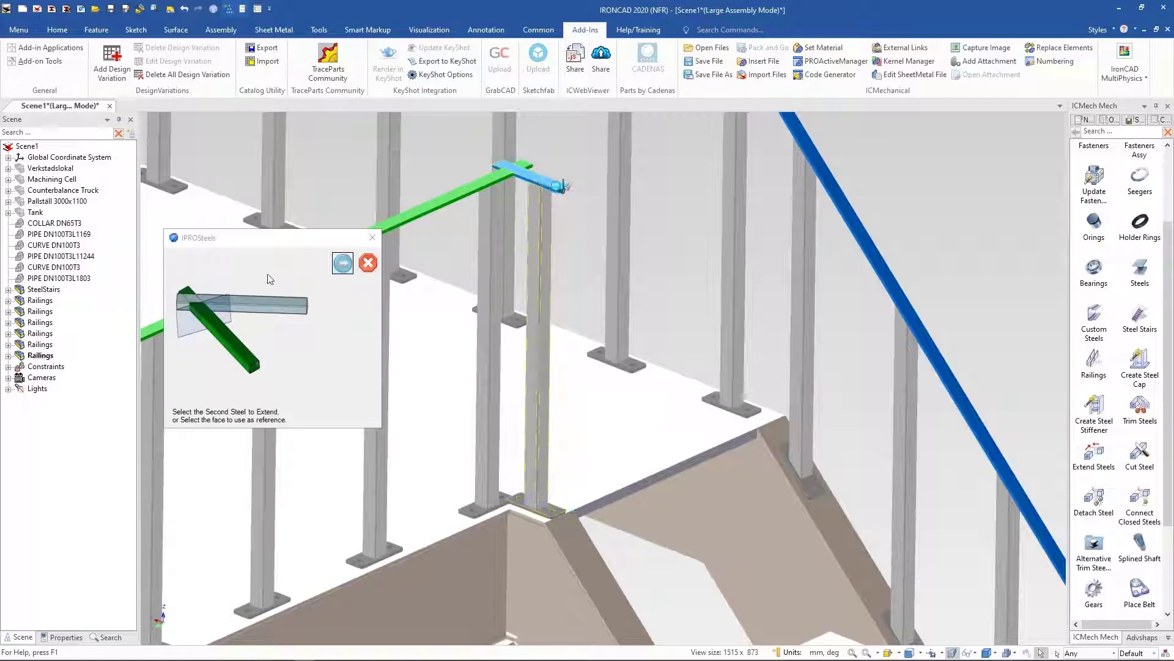
left_click(342, 263)
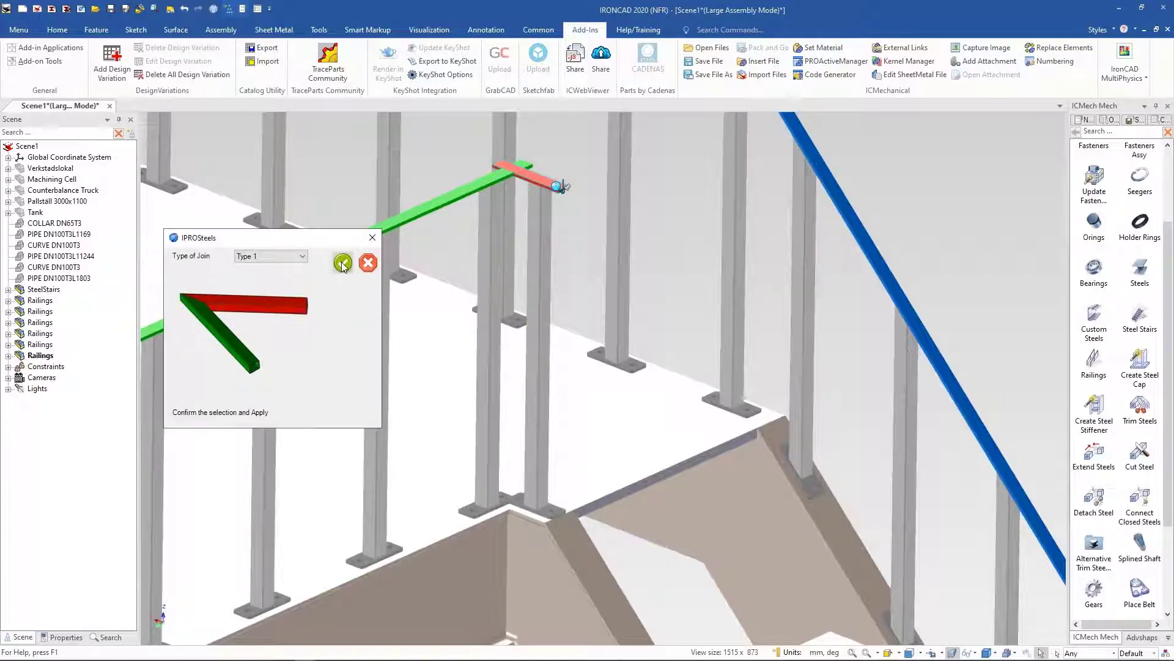
left_click(344, 263)
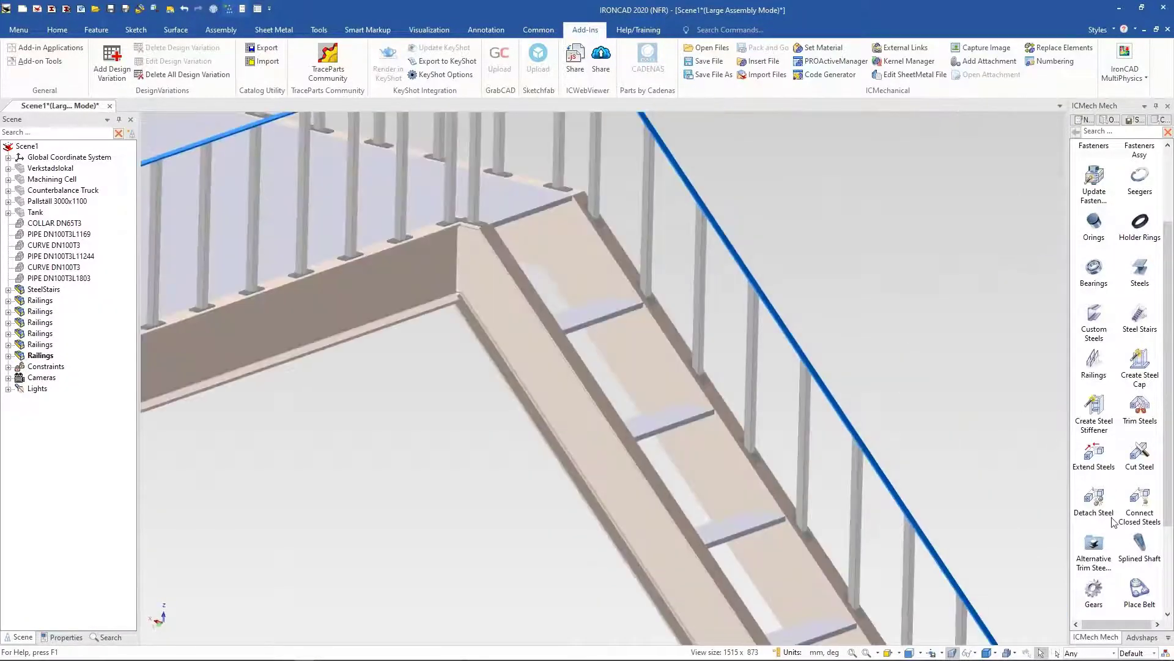
Step: Place a Railings catalog item on the stair flight and move its TriBall anchor to the stringer's lower corner
left_click(1104, 374)
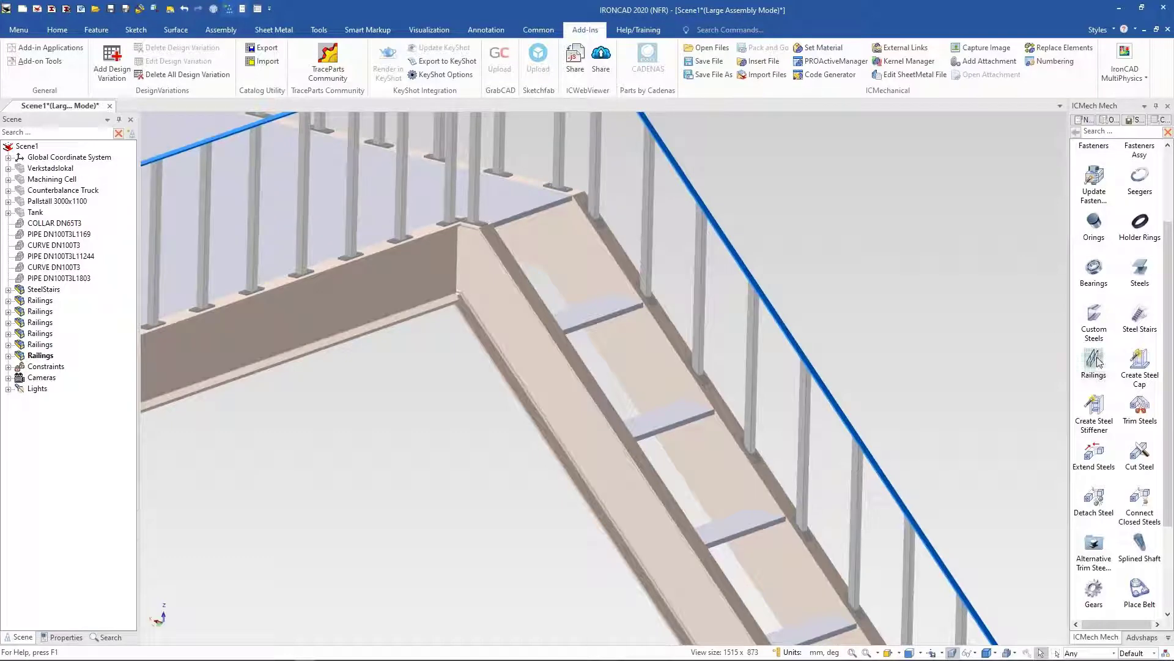
left_click(590, 396)
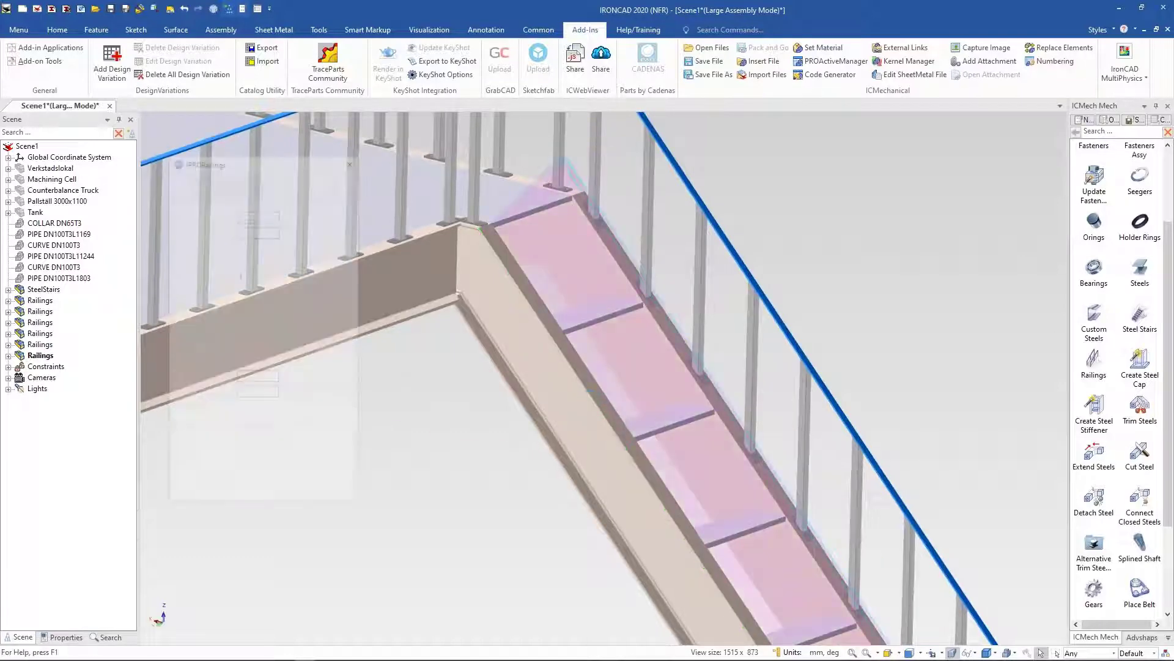
scroll(704, 537, "down", 4)
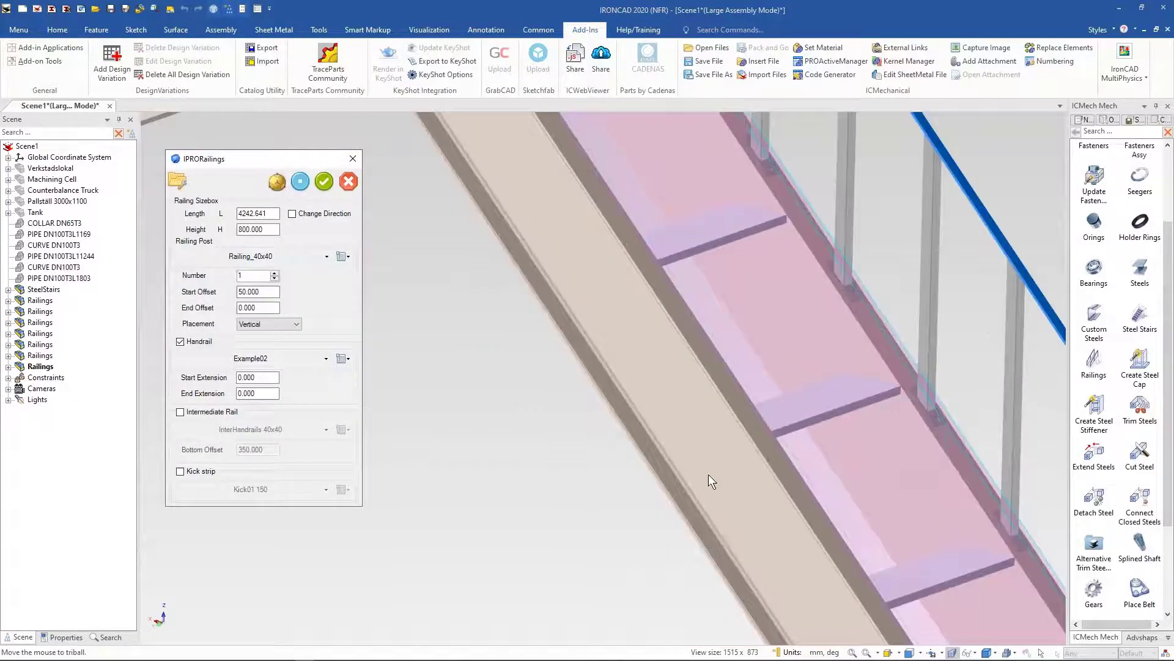
scroll(844, 601, "up", 4)
middle_click_drag(841, 598, 425, 493, "shift")
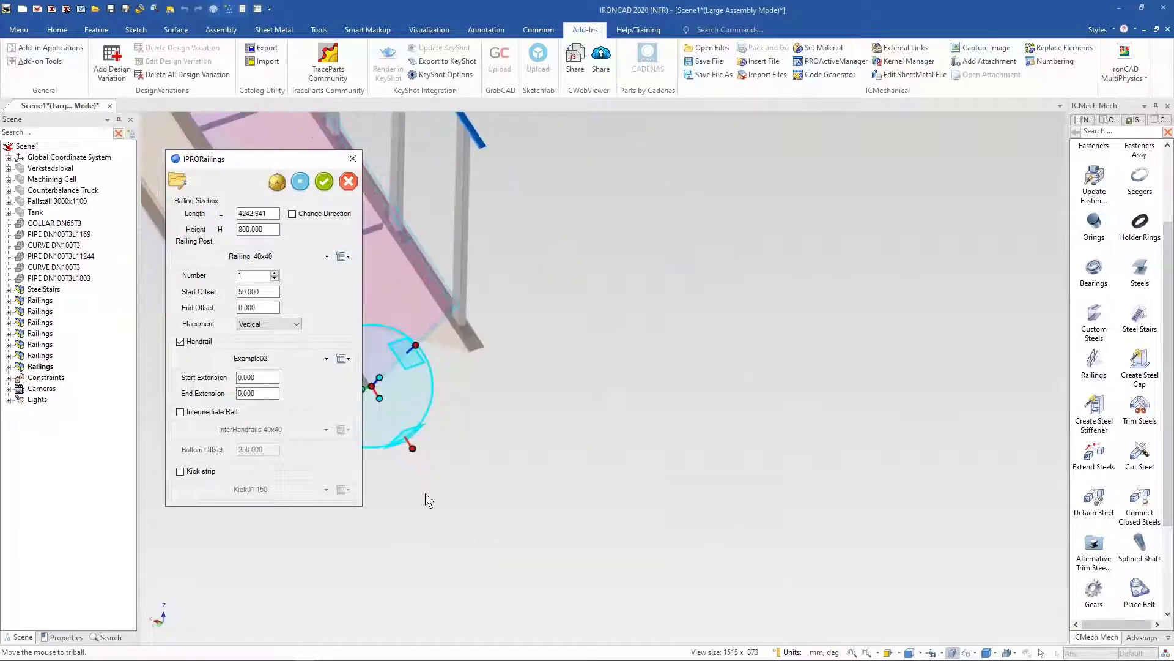
left_click(519, 406)
key("F2")
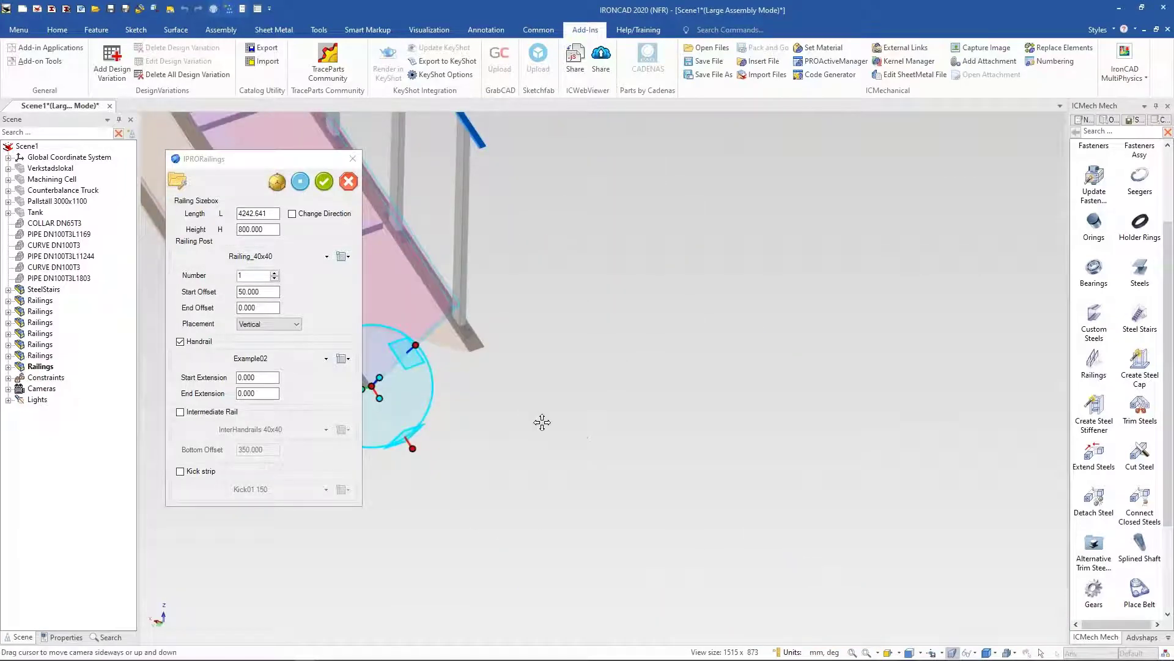
left_click_drag(706, 467, 771, 498)
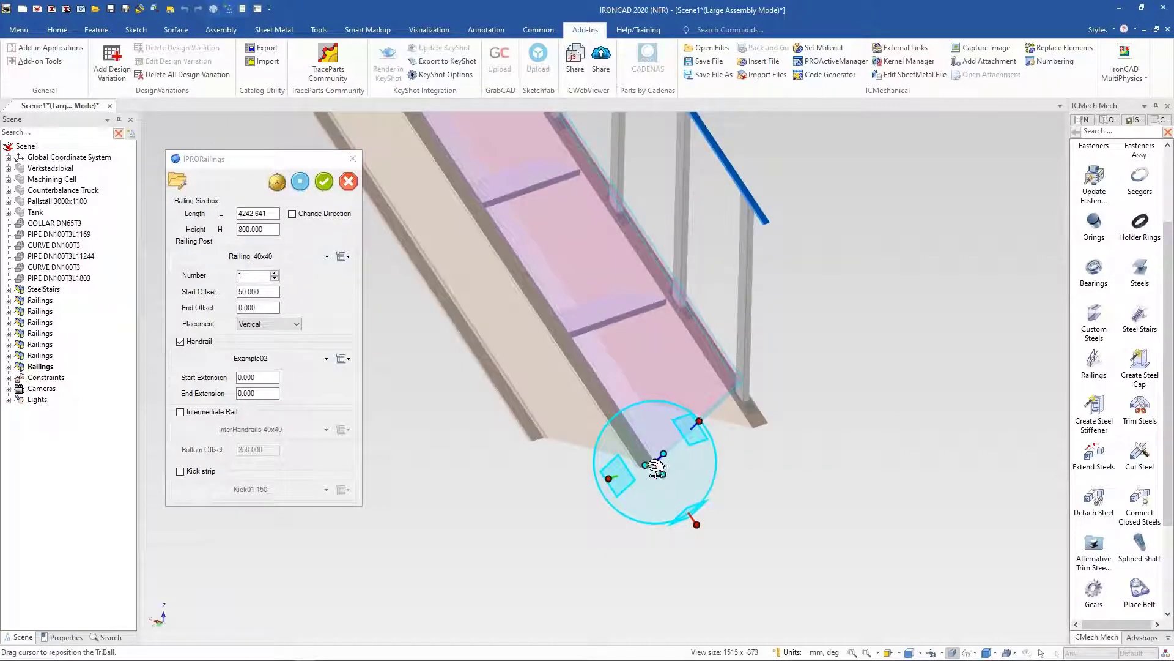
left_click_drag(661, 465, 650, 466)
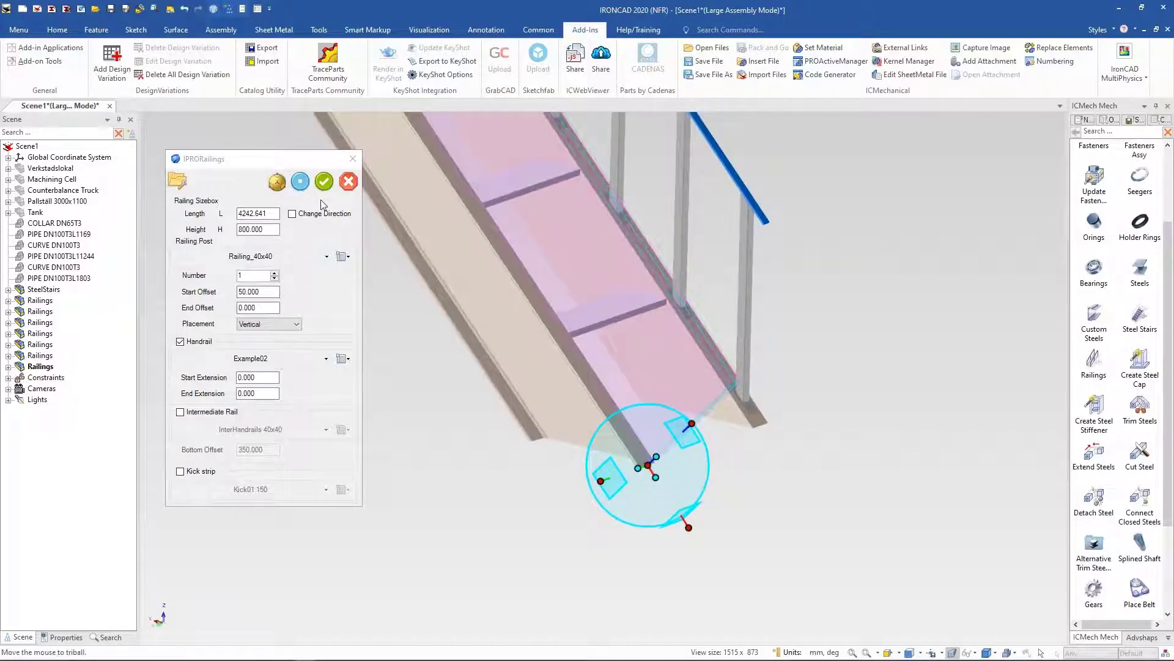
Step: Set the stair railing to 10 posts with Start Offset 100 and End Offset 100, and apply it
left_click(257, 277)
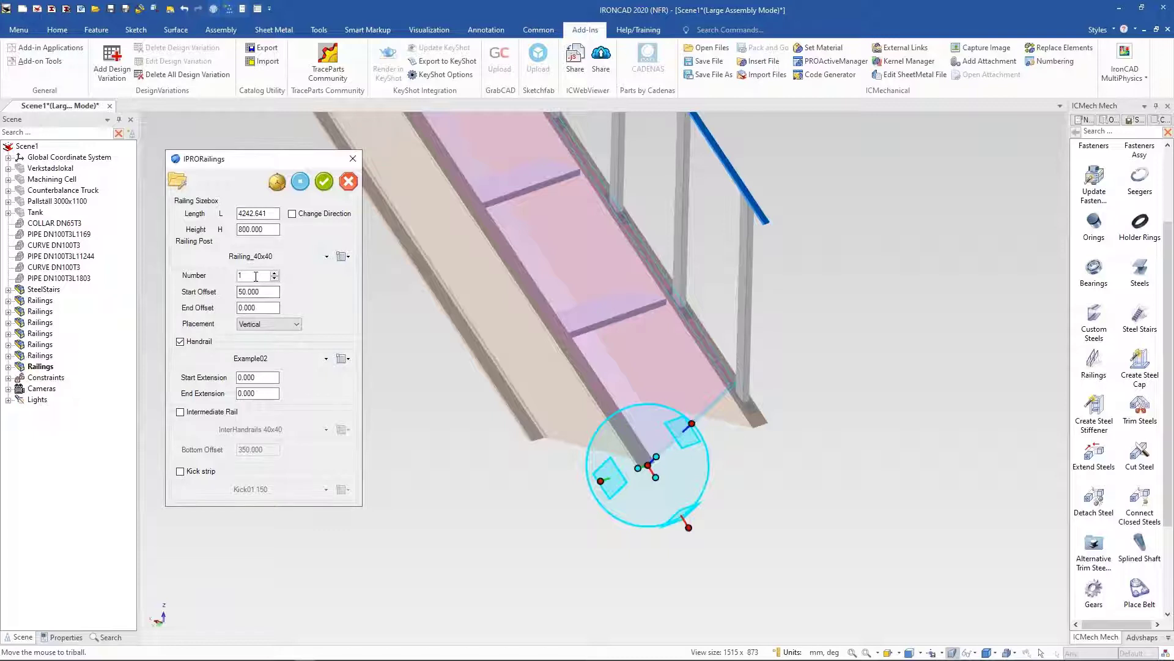
left_click(262, 292)
double_click(263, 292)
key("Tab")
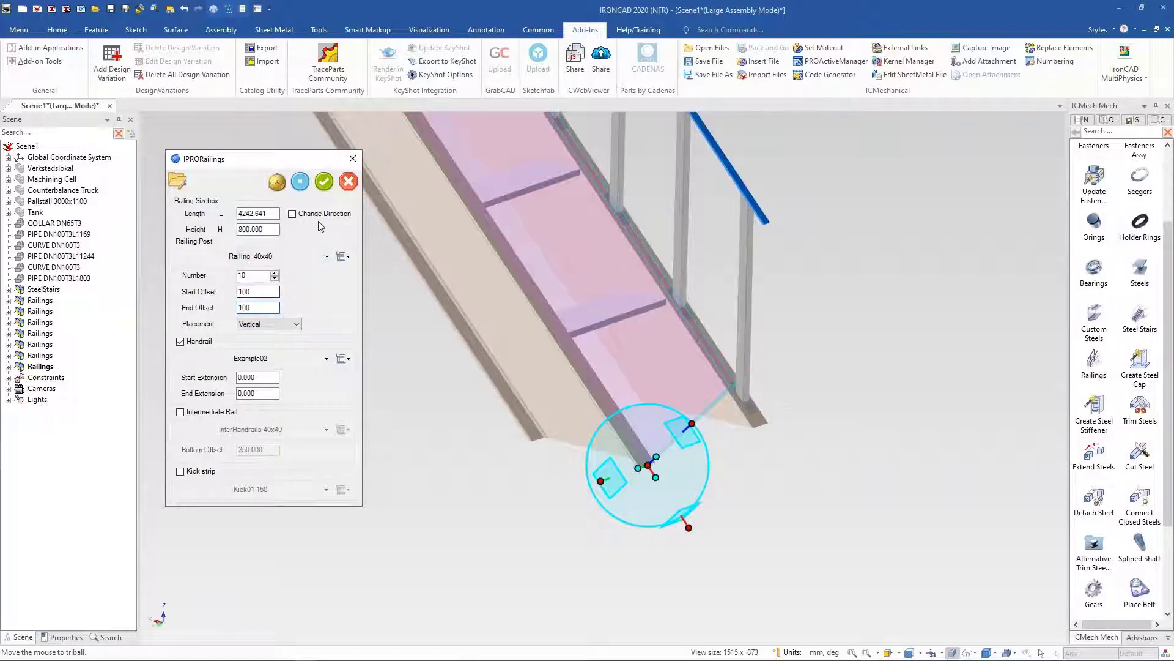
left_click(325, 181)
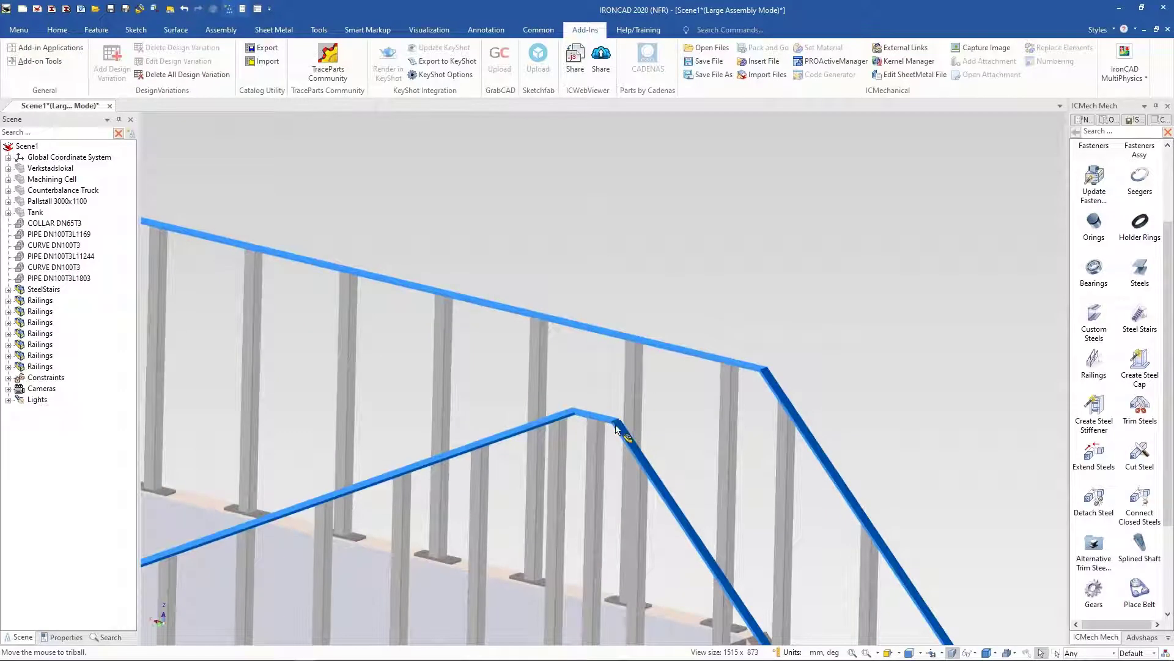
scroll(615, 434, "up", 5)
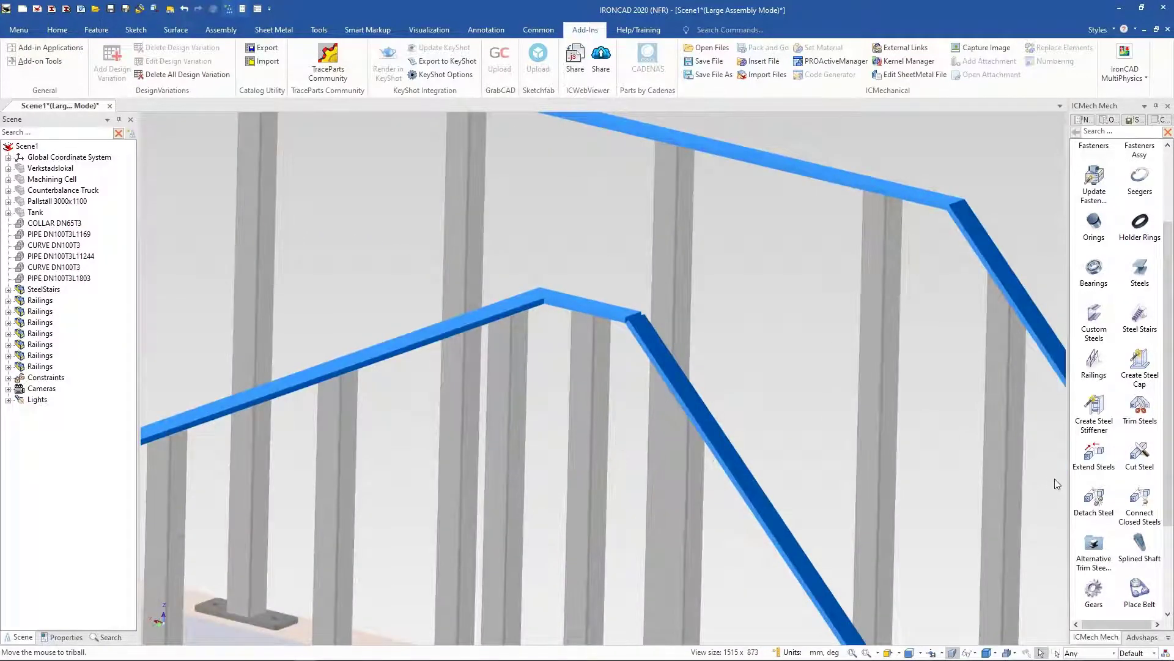
left_click(652, 339)
left_click(342, 263)
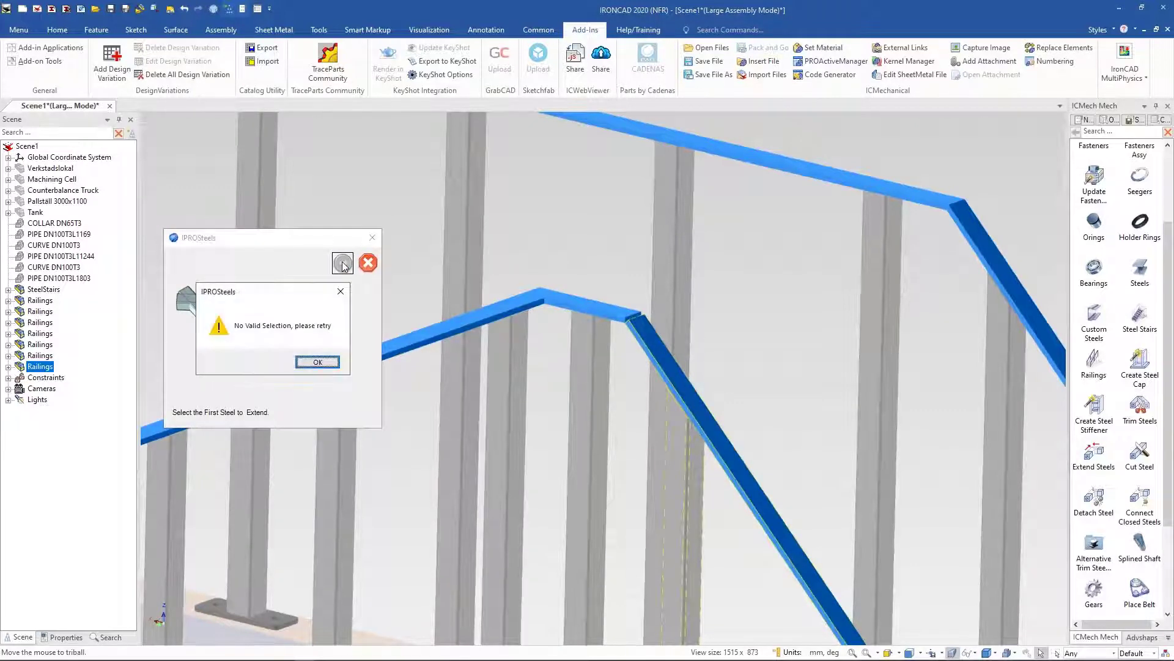
left_click(316, 362)
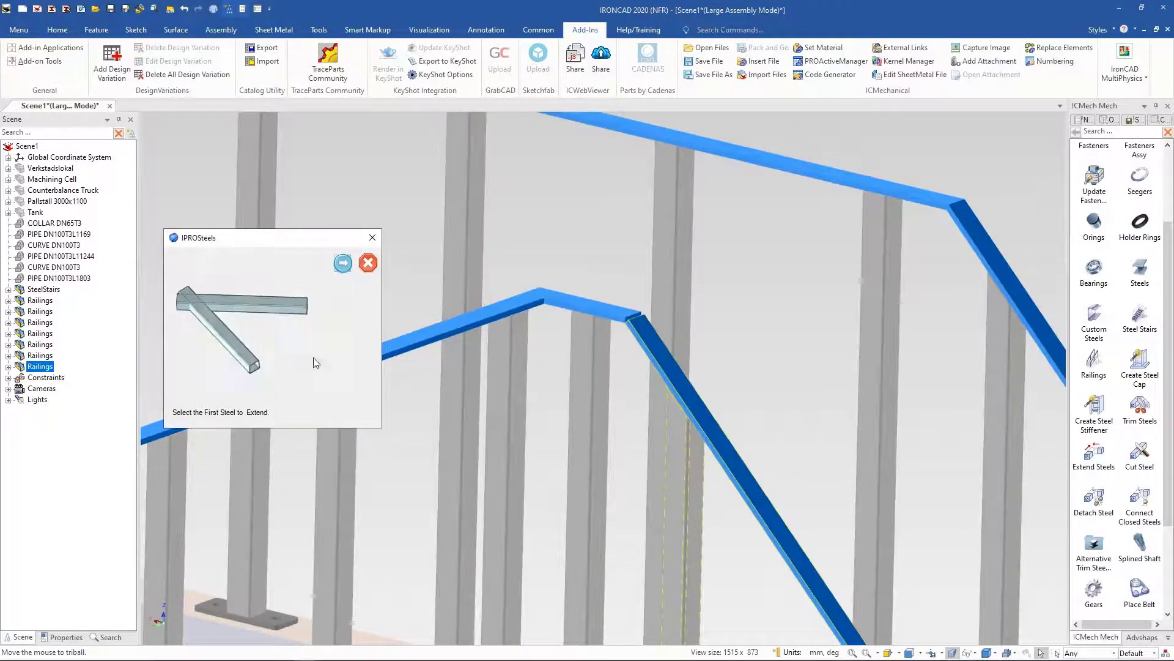
Step: Join the stair handrail with the short landing handrail at their corner using Extend Steels with a Type 1 join
left_click(667, 359)
left_click(341, 257)
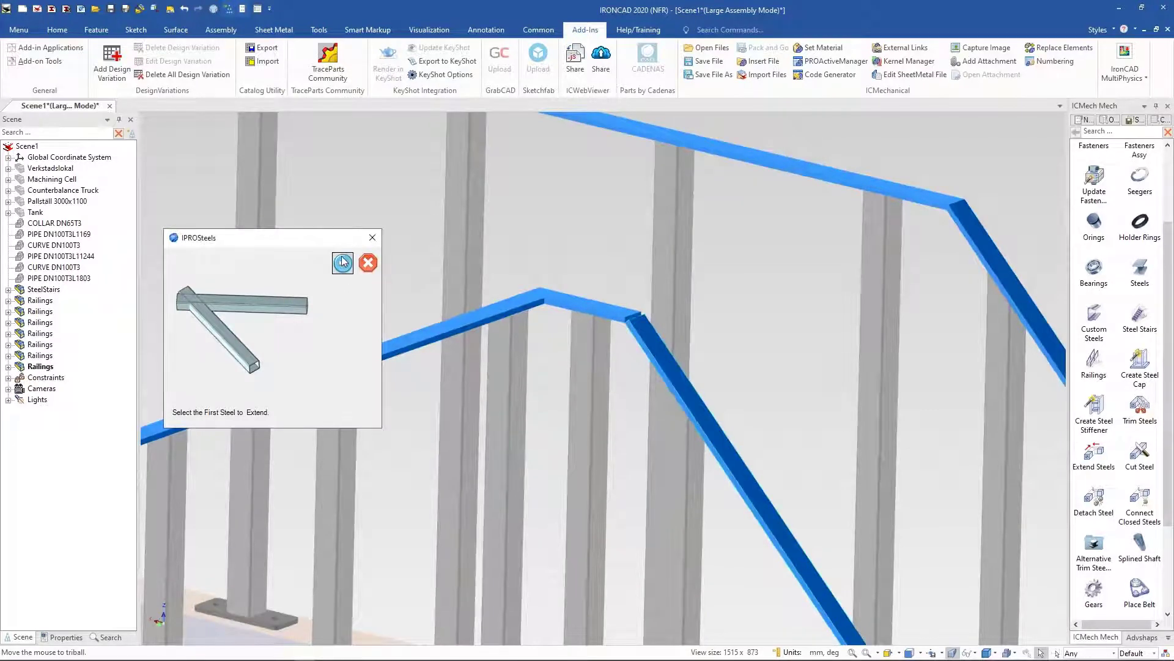
left_click(604, 313)
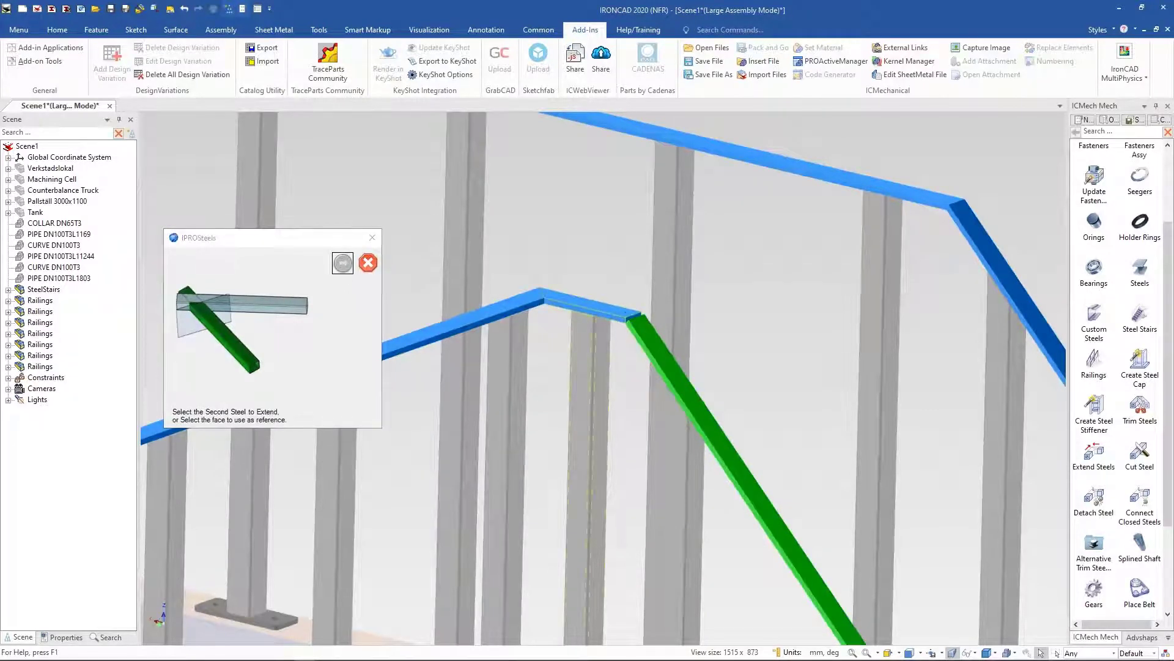
left_click(341, 262)
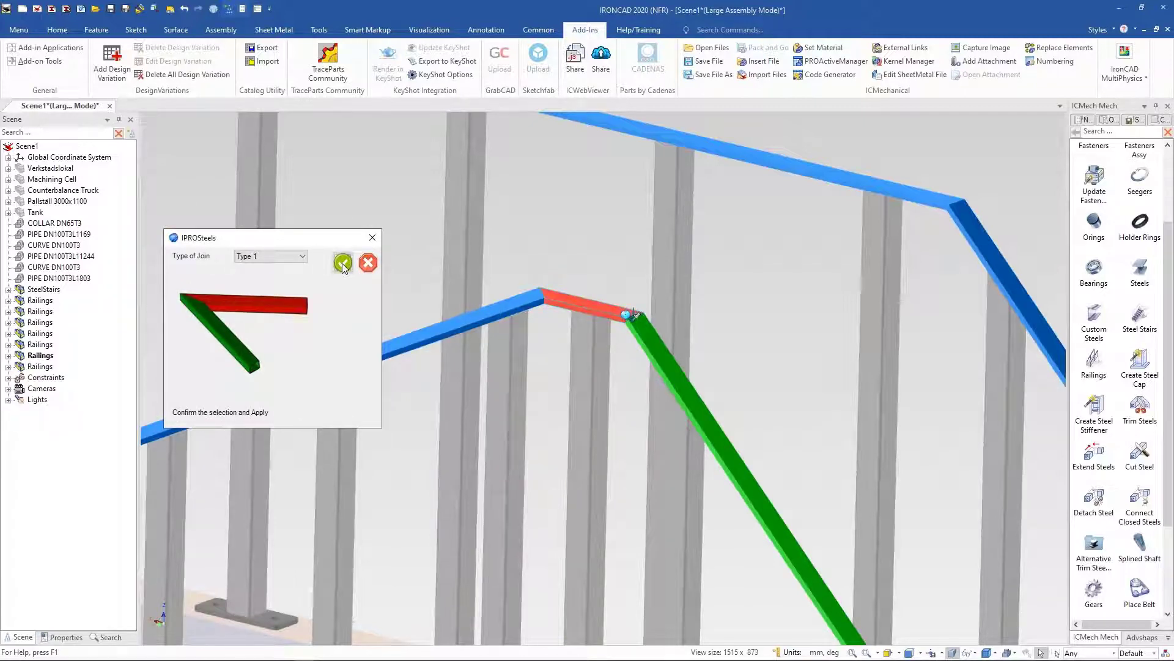
left_click(342, 264)
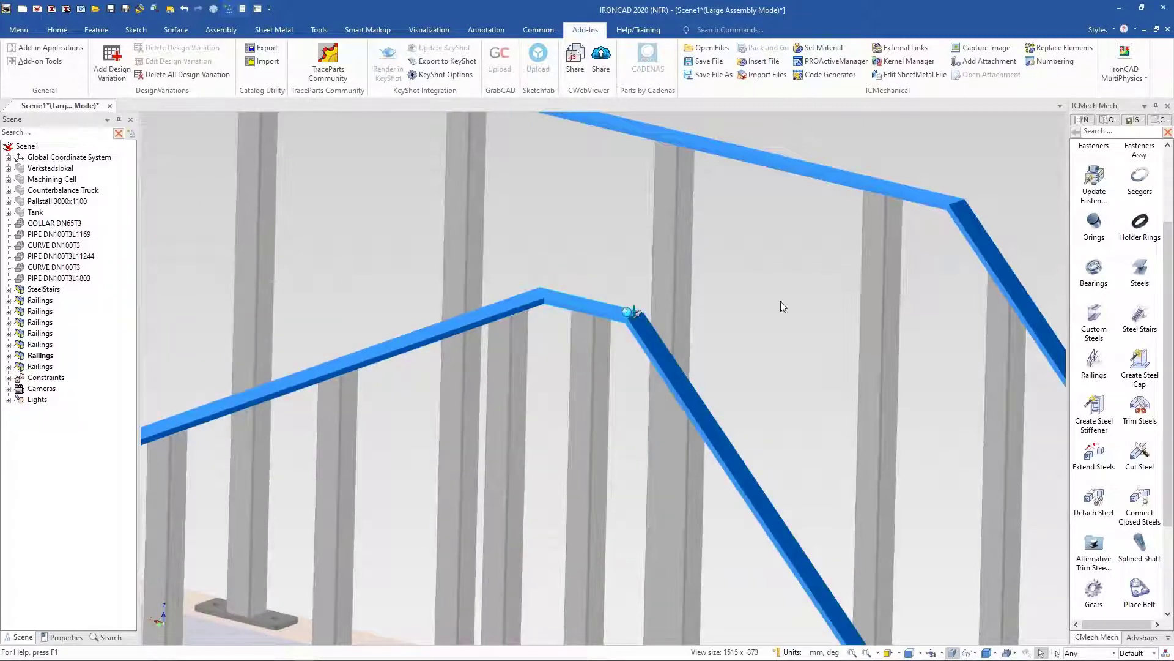
Step: Show all previously hidden parts of the factory layout
scroll(719, 350, "down", 3)
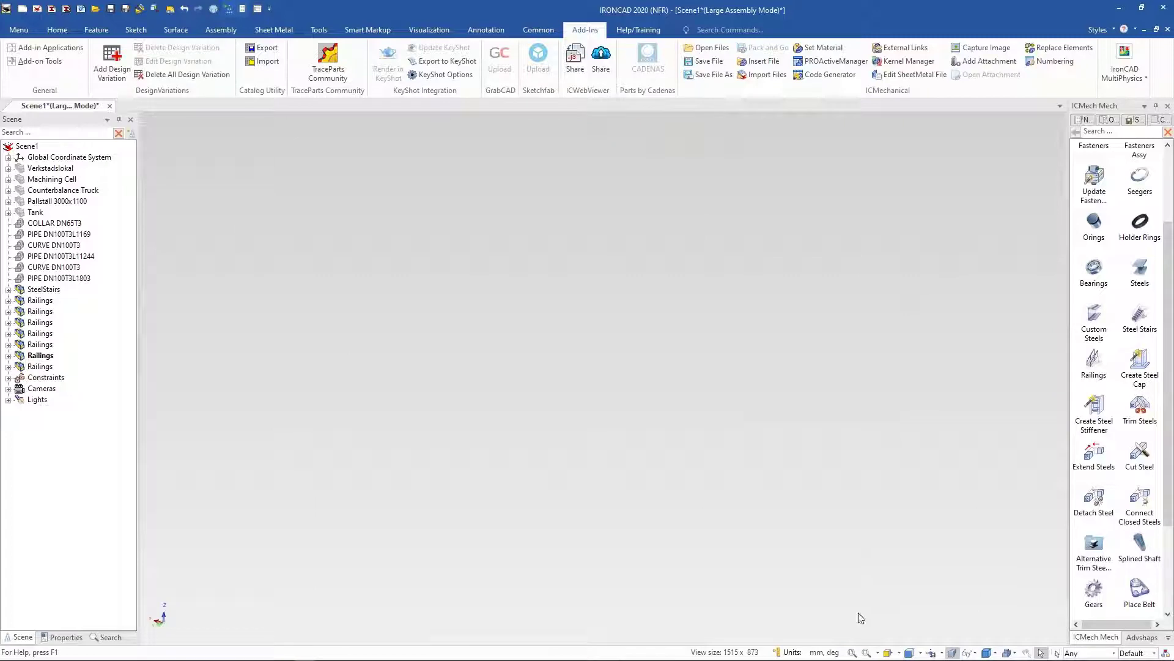
left_click(853, 652)
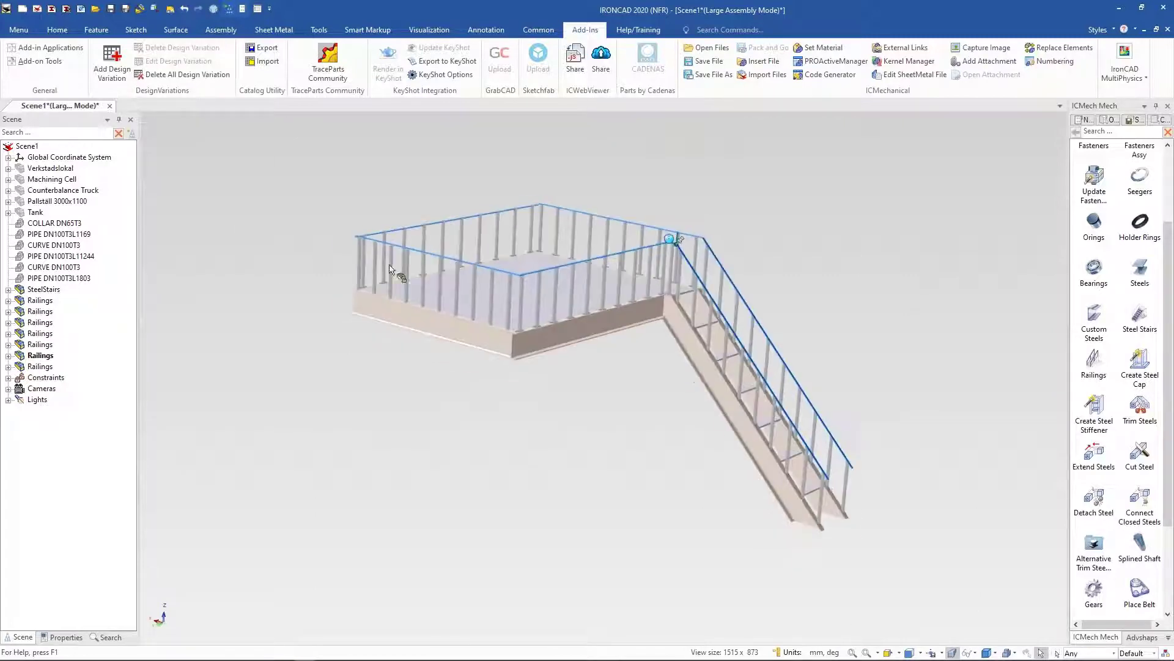
right_click(283, 299)
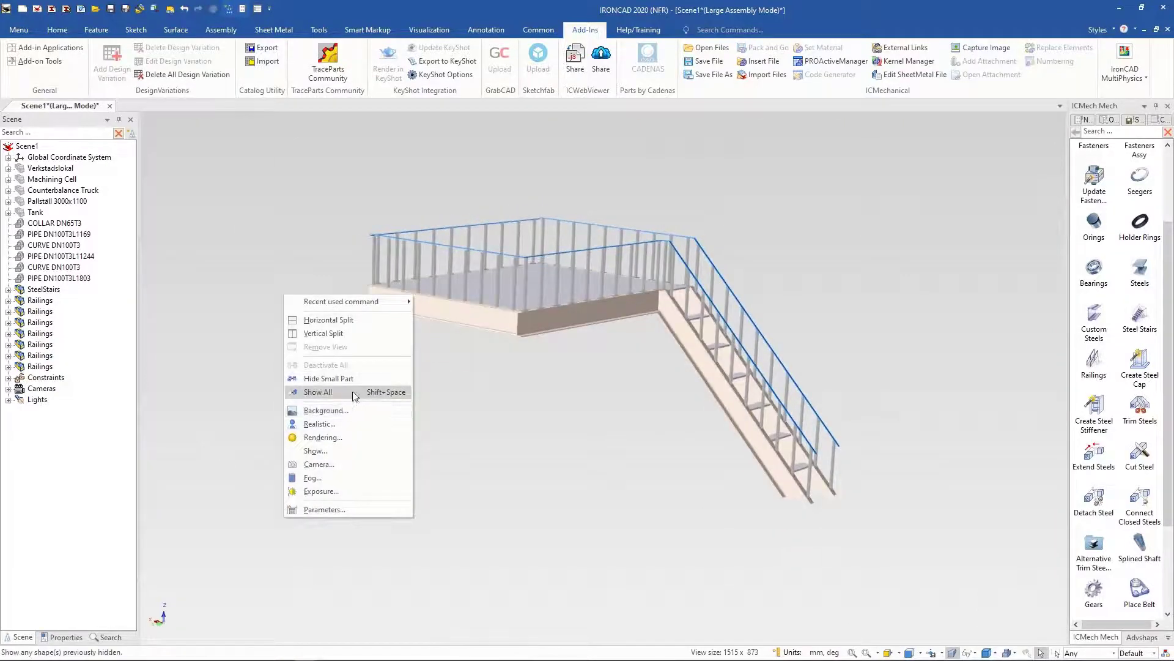
left_click(355, 392)
scroll(556, 455, "down", 5)
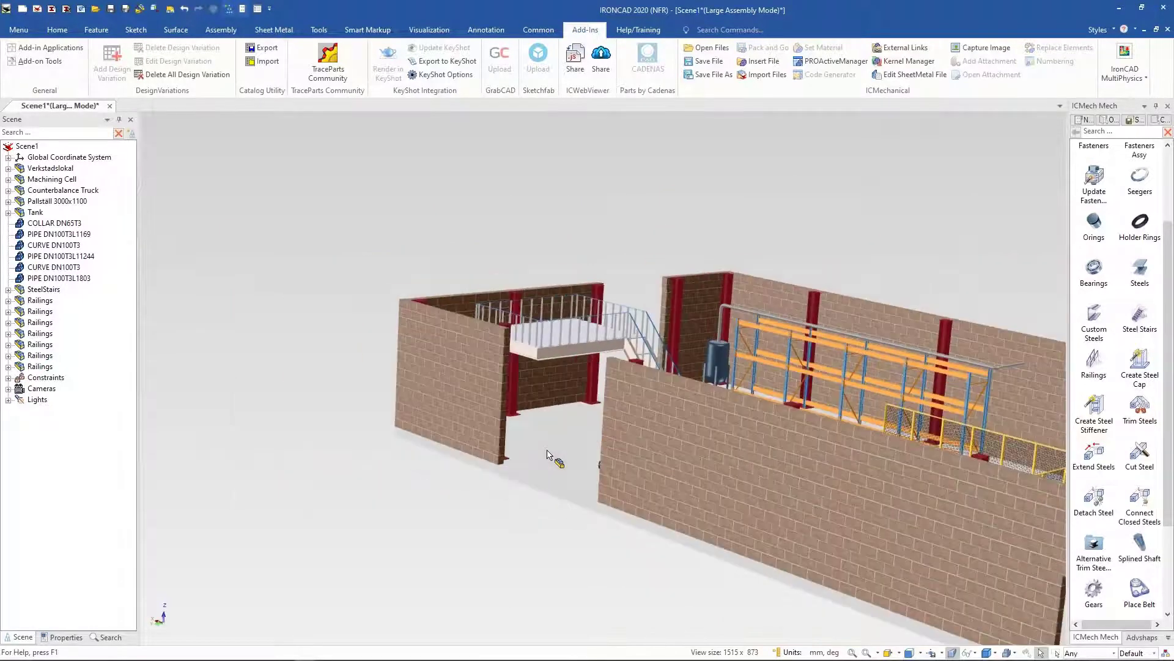
middle_click_drag(551, 455, 547, 449)
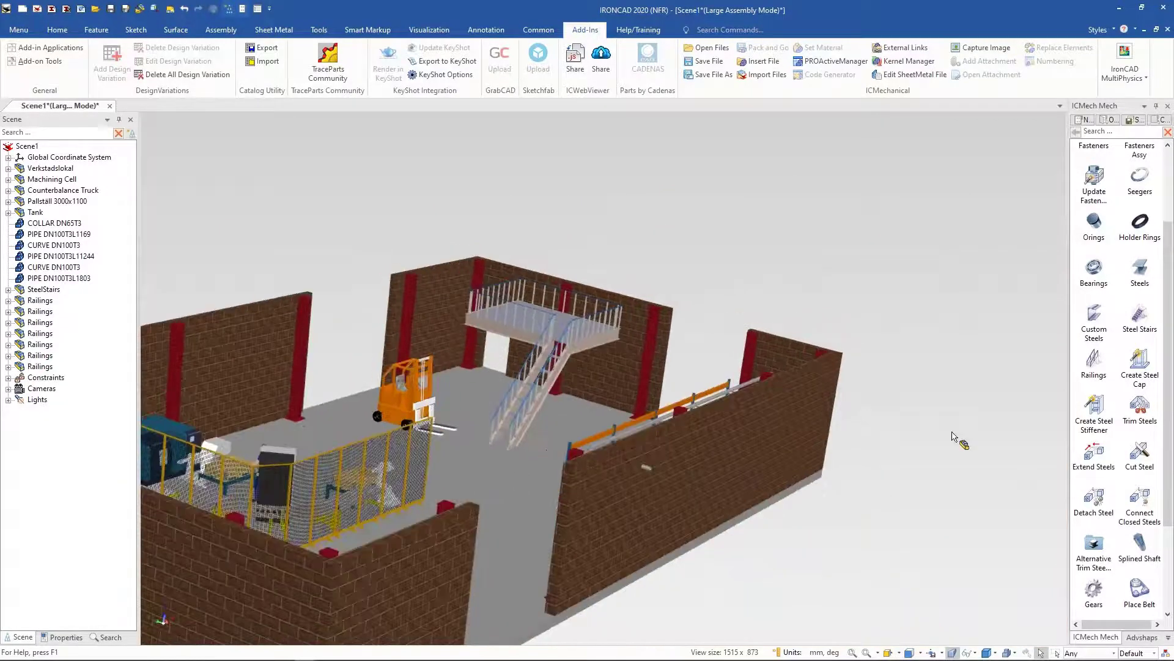
Step: Switch to the ICMech Arch catalog and place a 200 × 200 × 3000 rectangular pillar under the stair landing
left_click(1169, 640)
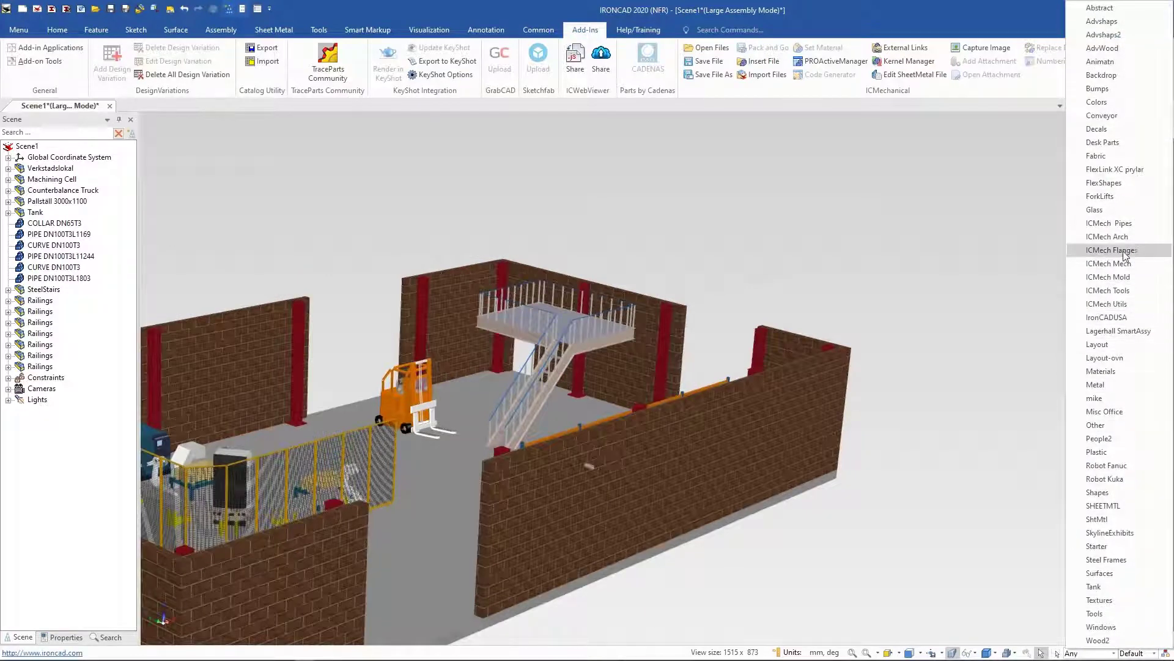
left_click(1107, 237)
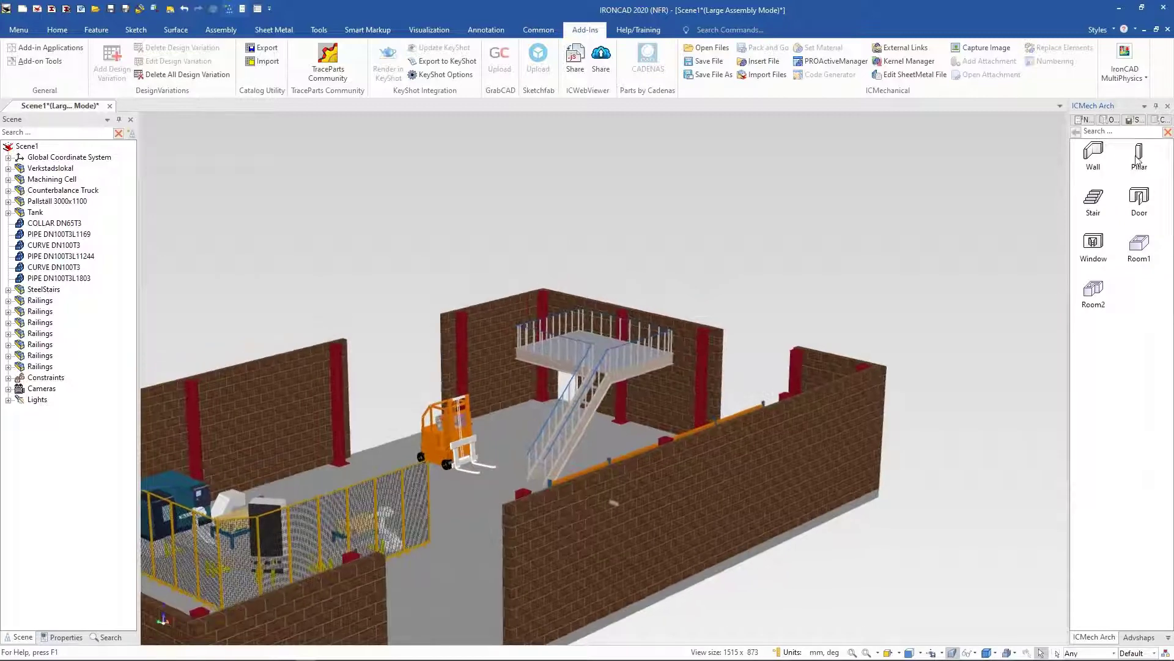
left_click_drag(655, 430, 644, 434)
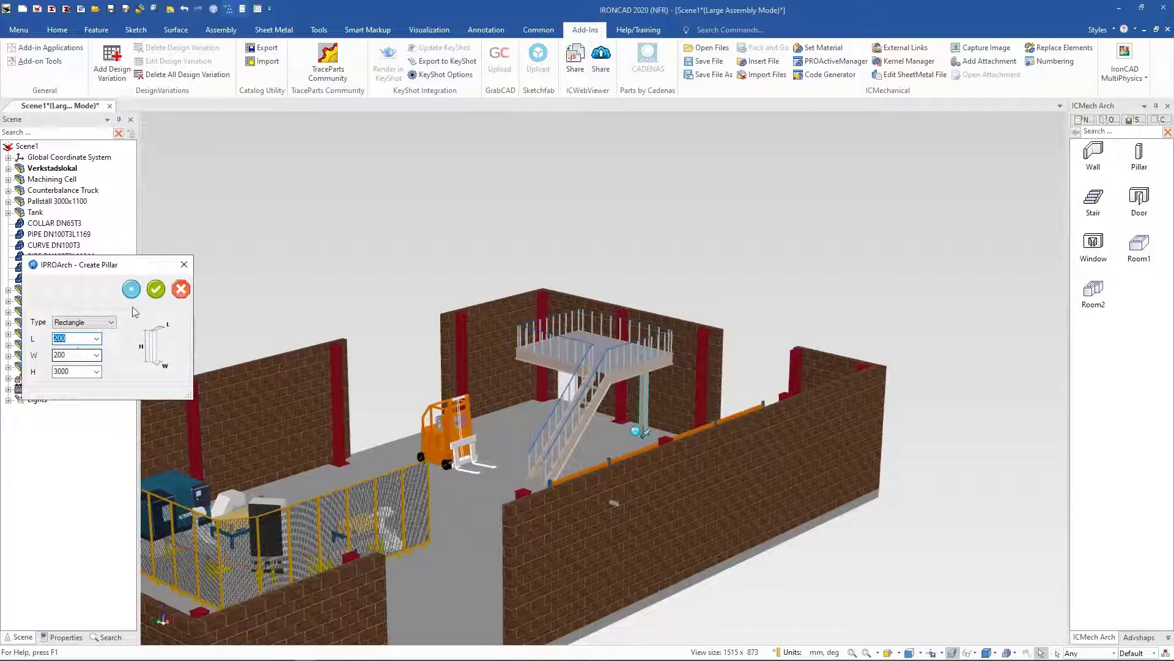
left_click(156, 288)
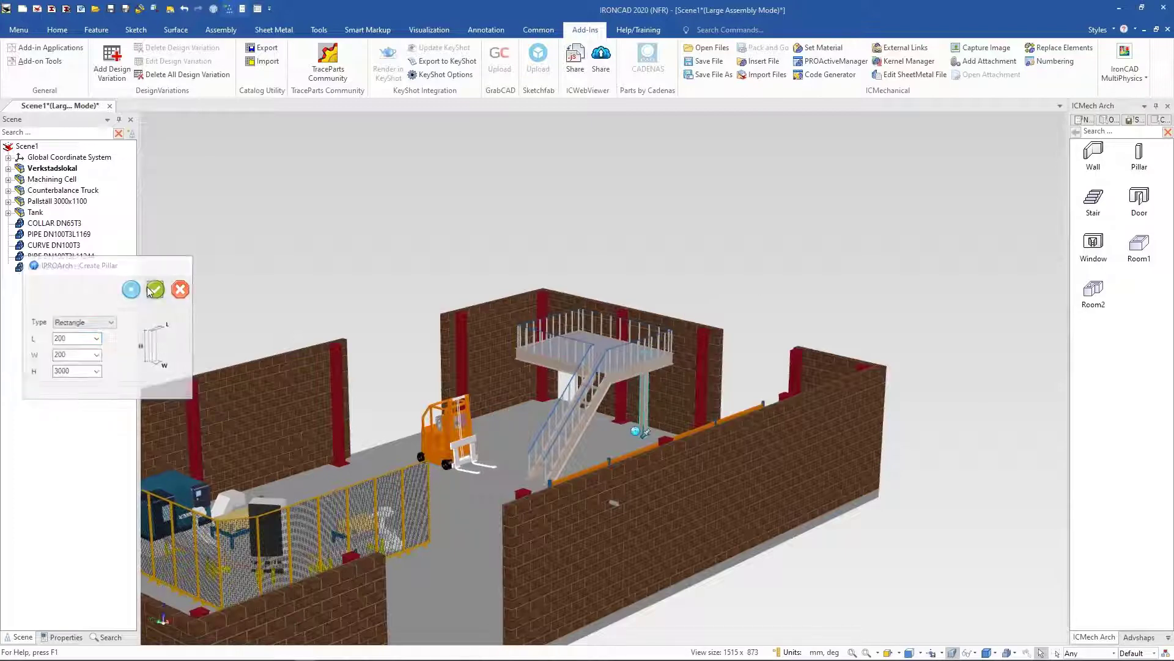
Step: Drop the 200 × 200 × 3000 pillar onto the floor beneath the stair landing's outer corner
middle_click_drag(729, 288, 726, 460)
scroll(691, 449, "up", 4)
left_click(725, 458)
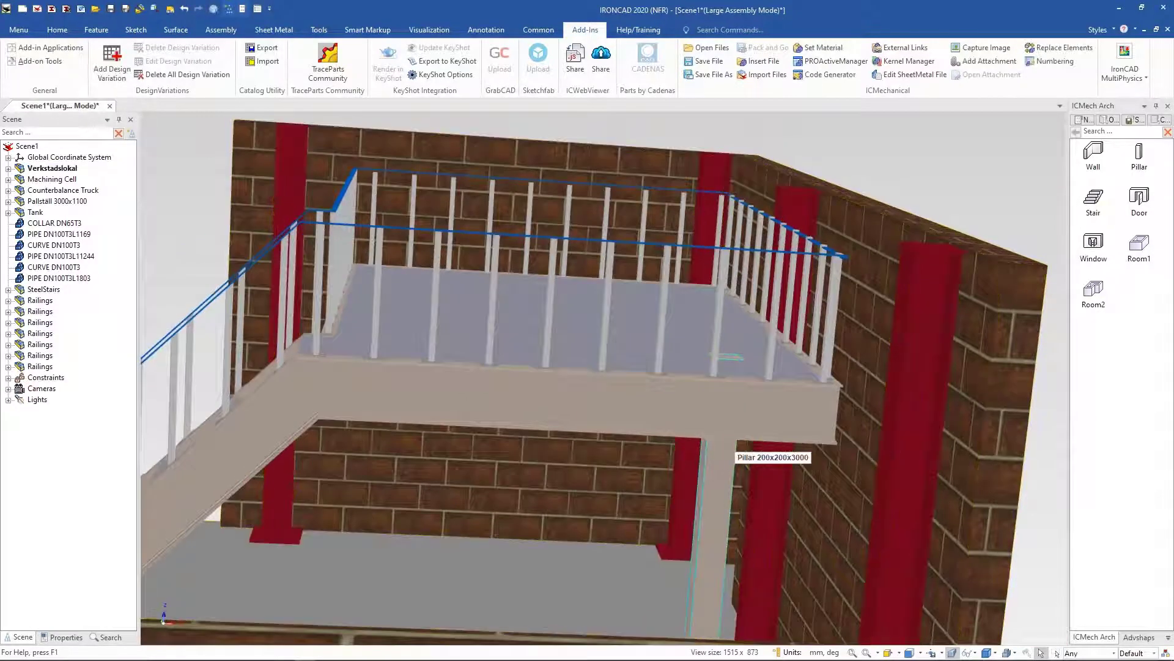
Step: Move the pillar with the TriBall in top view so it sits under the landing's outer corner
key("F10")
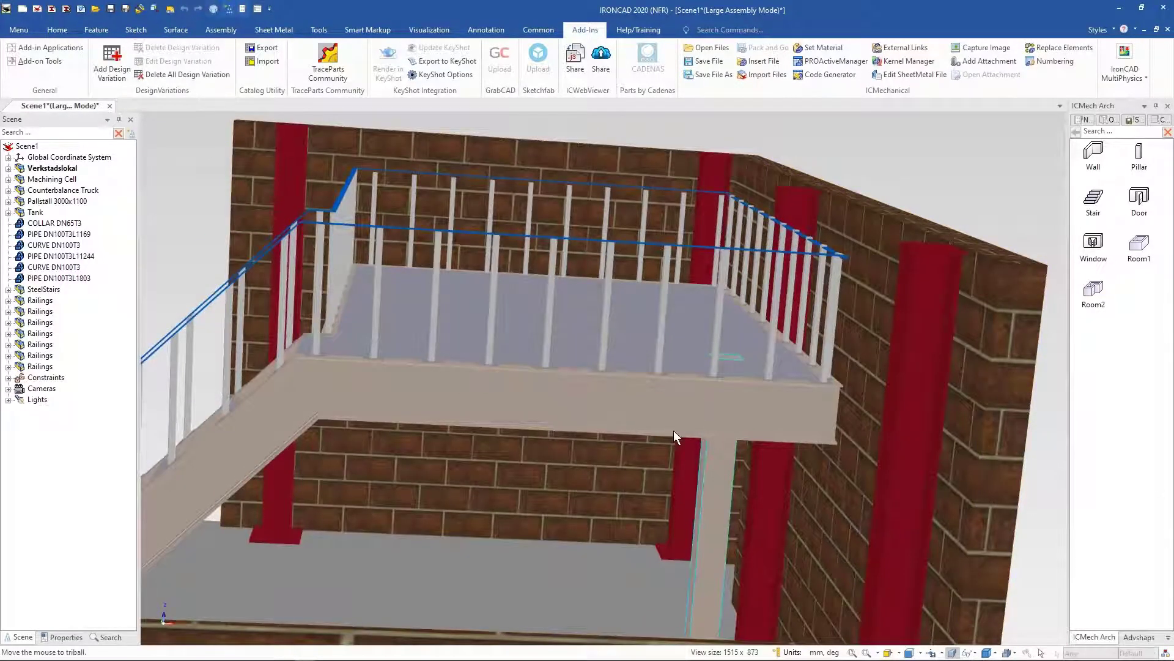
scroll(674, 432, "down", 4)
middle_click_drag(653, 447, 656, 443)
key("F7")
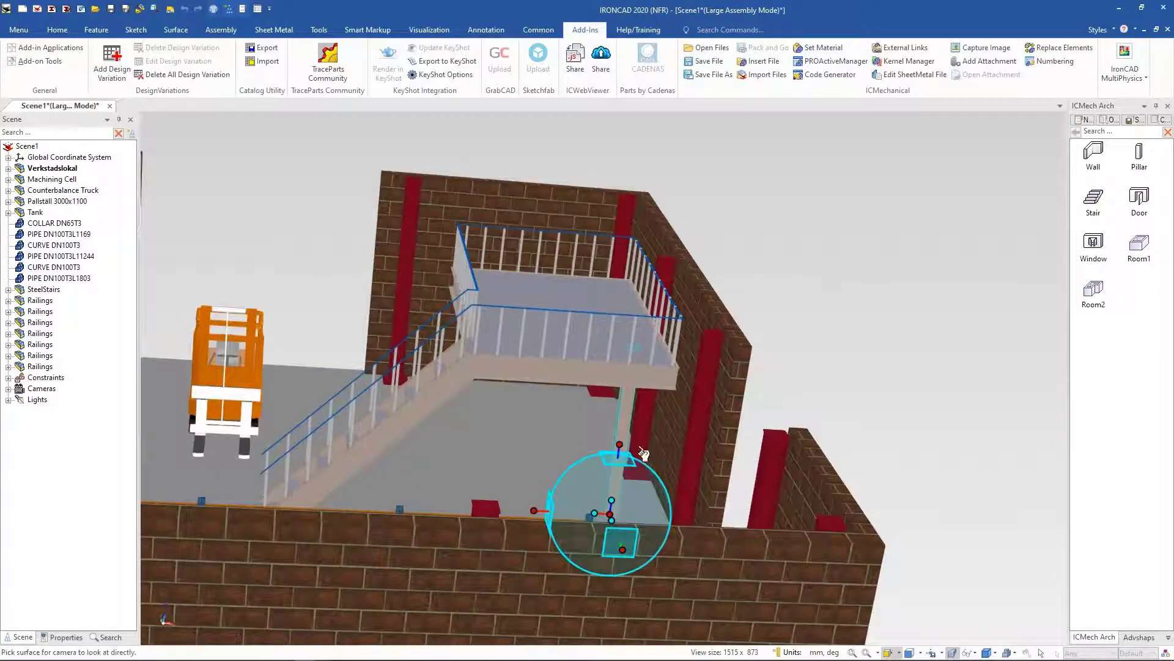
left_click(628, 467)
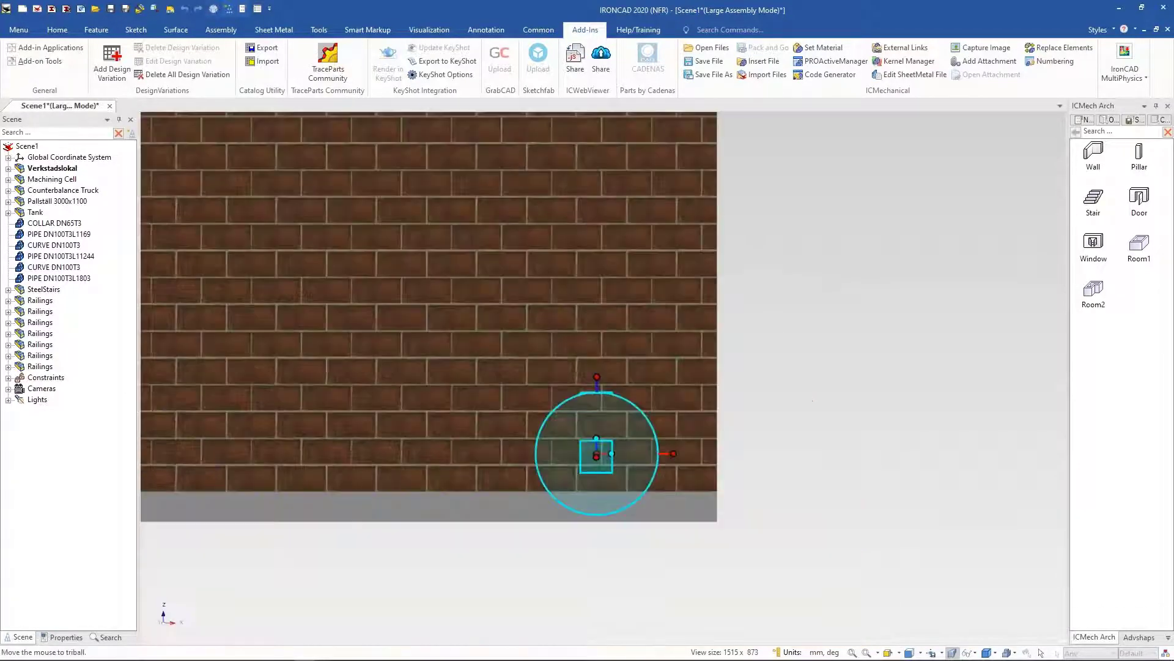
mouse_move(629, 452)
middle_mouse_down()
mouse_move(624, 484)
mouse_move(635, 445)
middle_mouse_up()
key("F7")
left_click(598, 370)
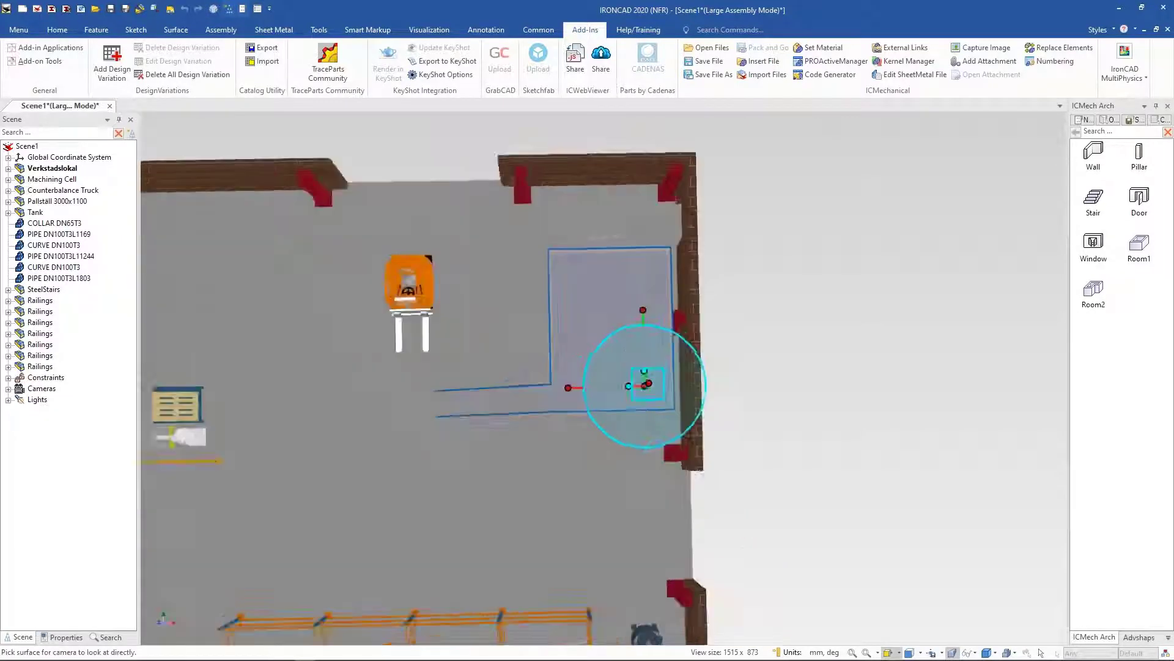
left_click_drag(666, 401, 690, 435)
middle_click_drag(816, 445, 806, 449)
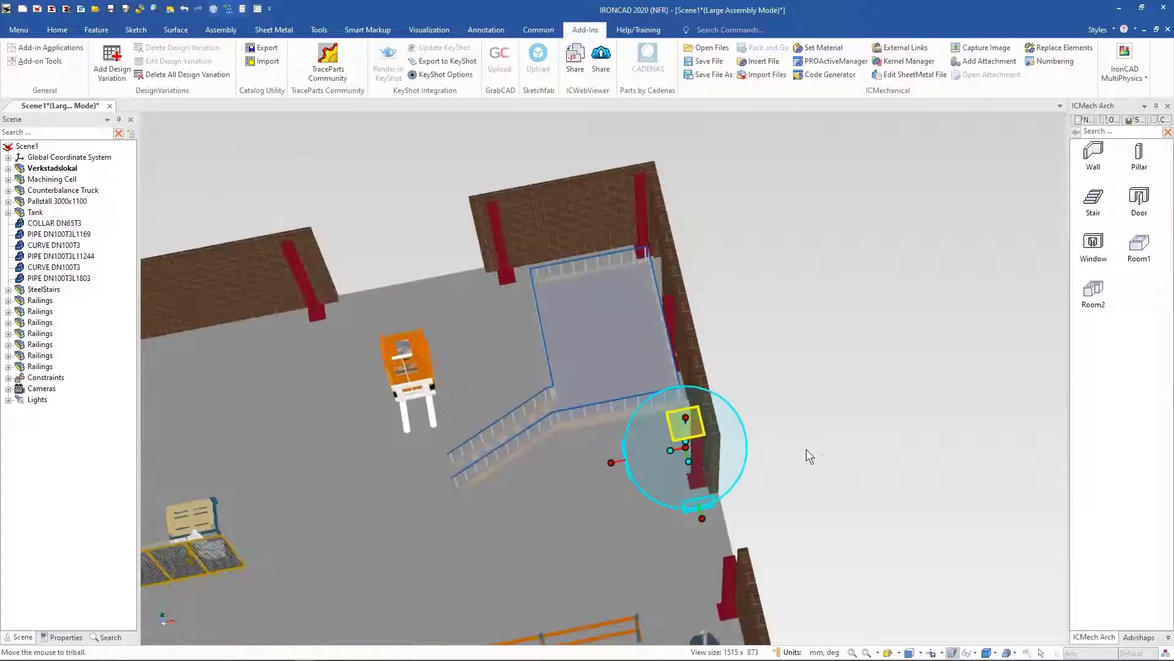
scroll(789, 456, "up", 5)
scroll(606, 519, "up", 4)
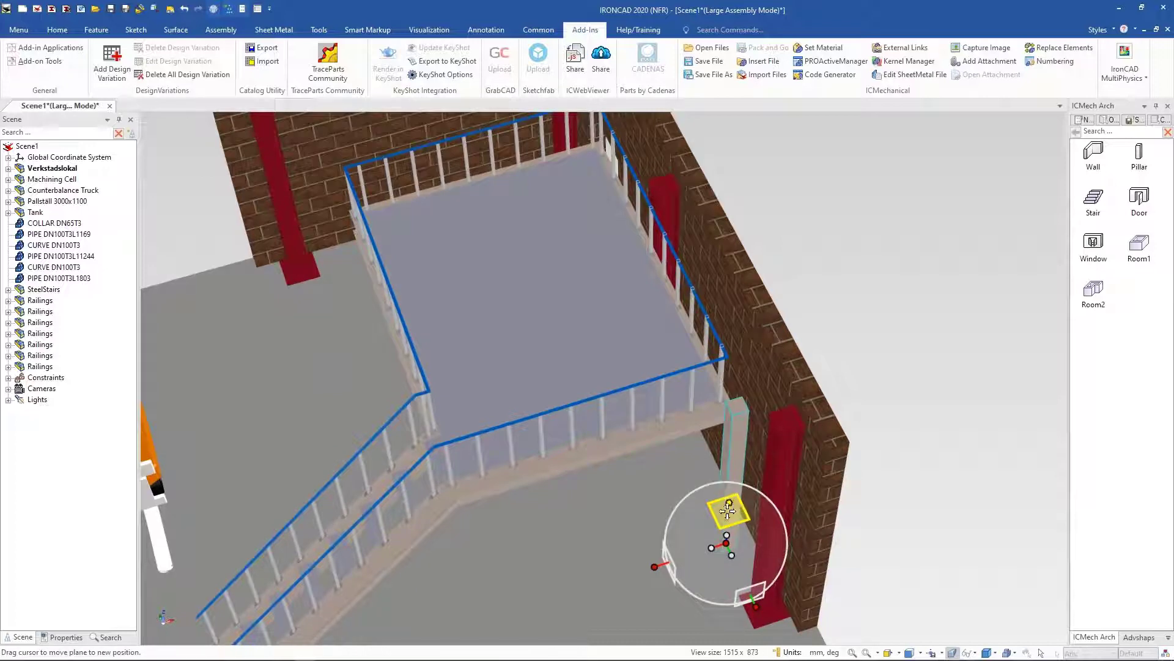
left_click_drag(731, 544, 755, 409)
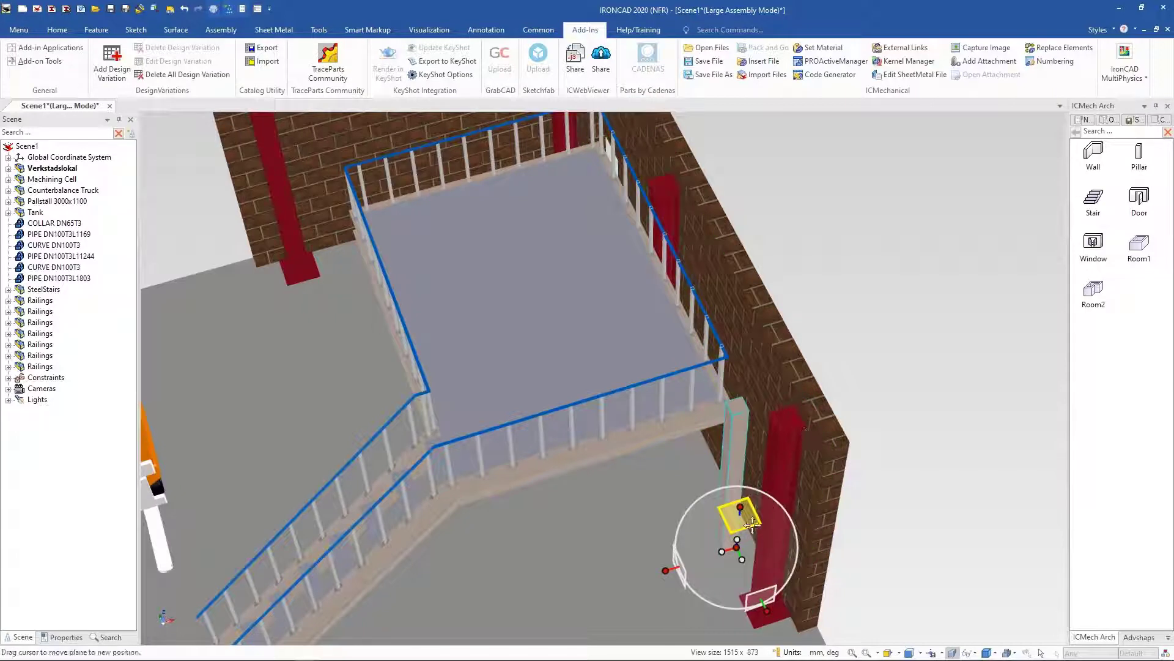
middle_click_drag(858, 545, 856, 539)
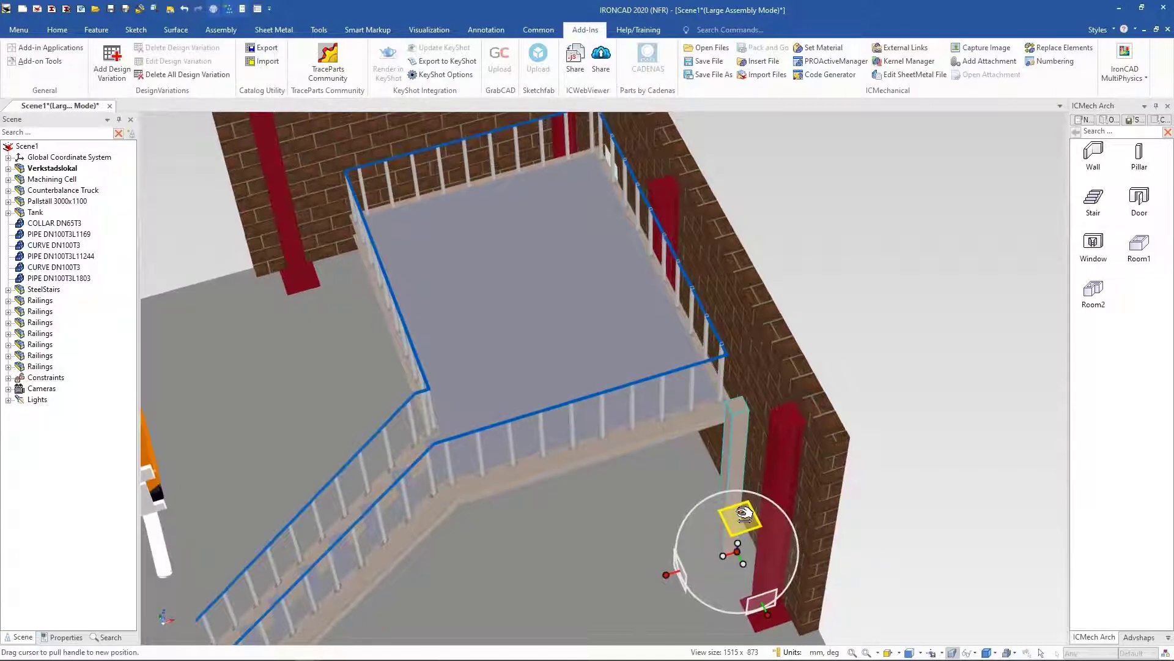
left_click(744, 509)
left_click_drag(744, 508, 759, 287)
left_click_drag(760, 336, 753, 414)
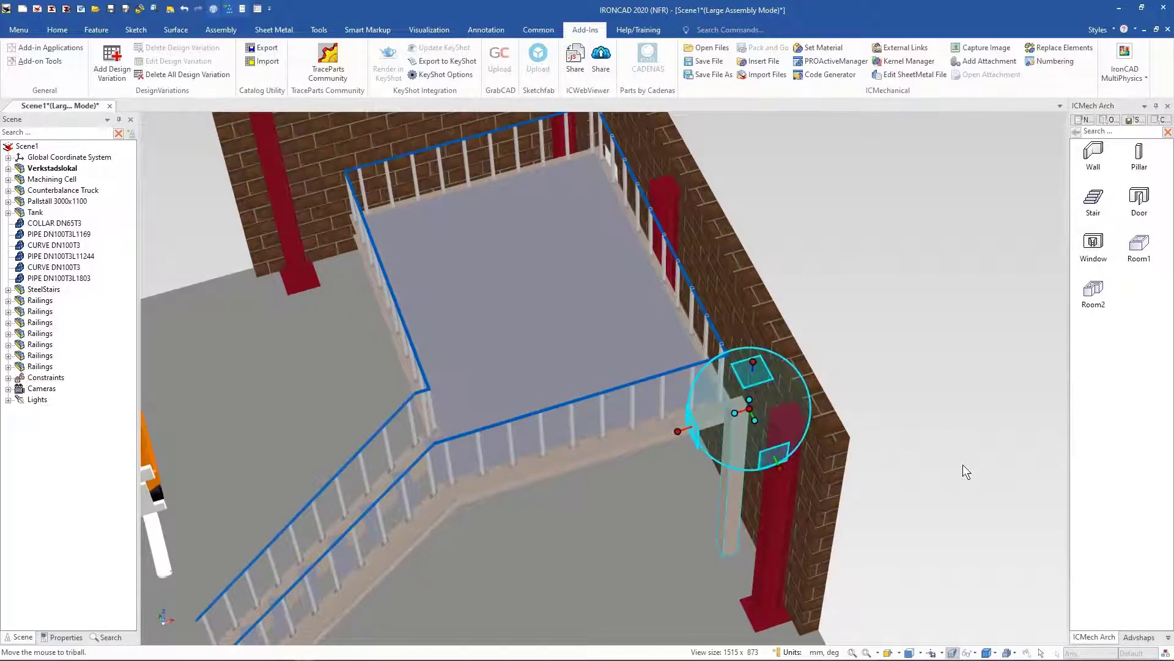
Step: Snap the pillar with the TriBall to the bottom corner point of the landing's front edge
middle_click_drag(962, 465, 904, 419)
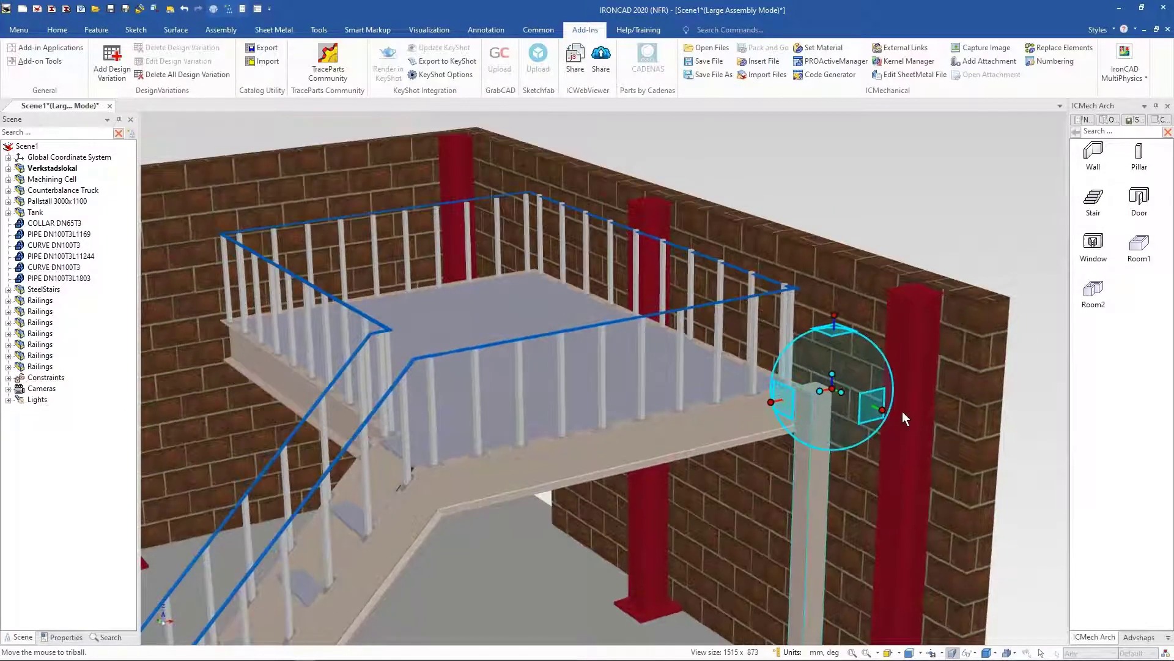
left_click_drag(889, 412, 963, 436)
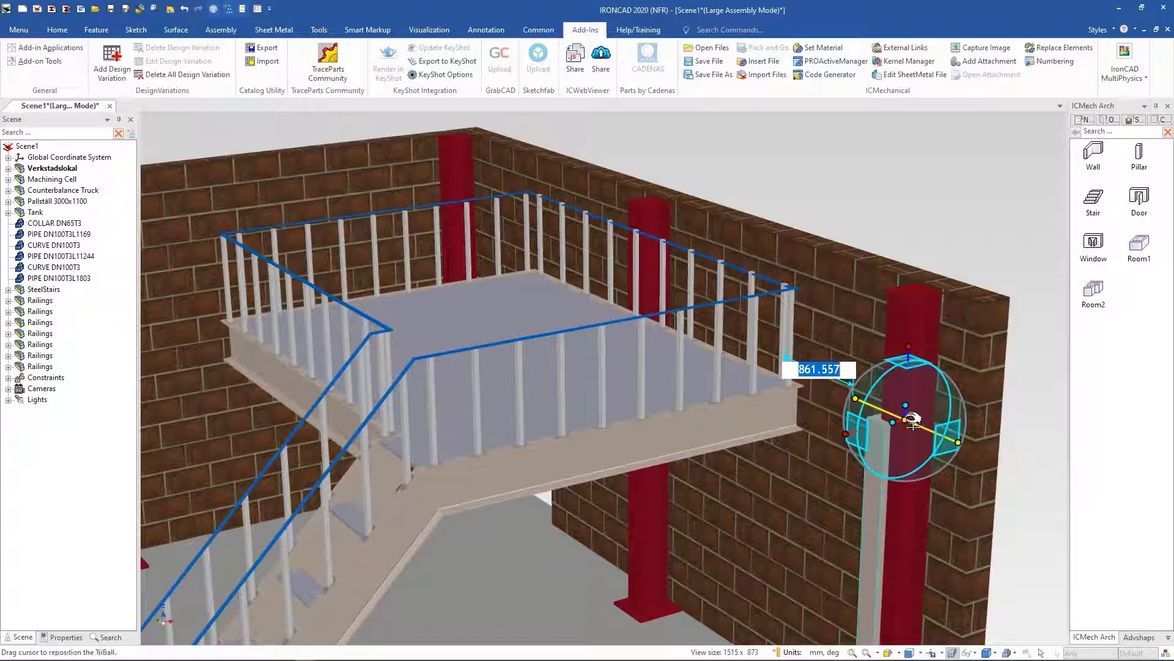
right_click(906, 422)
left_click(935, 479)
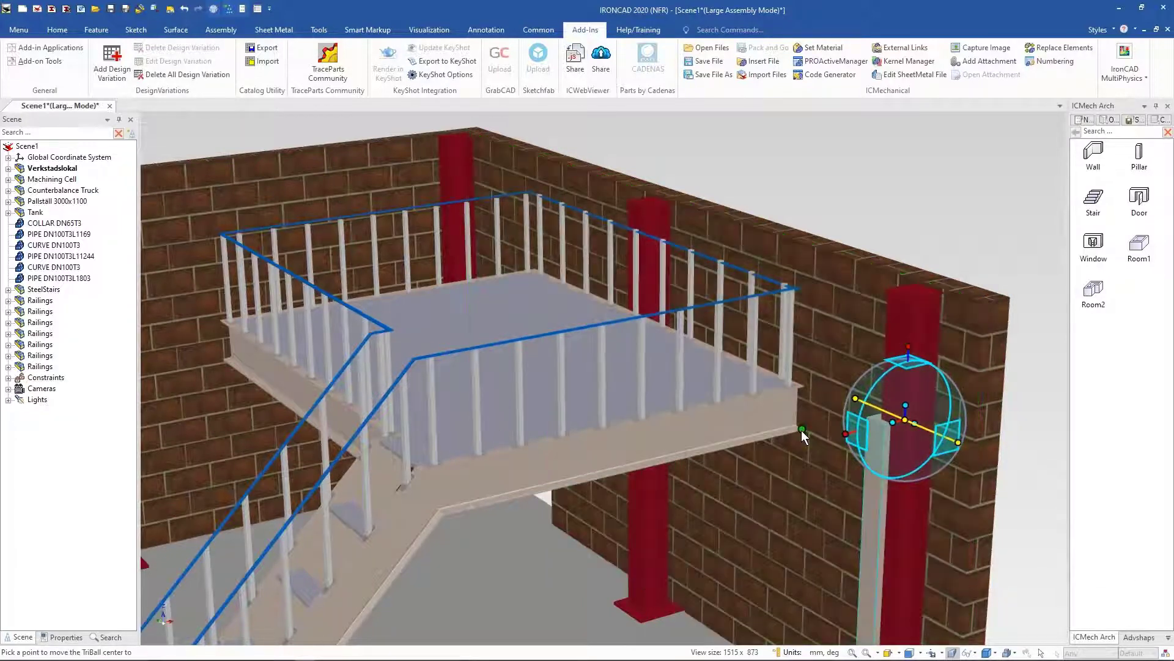
left_click(802, 431)
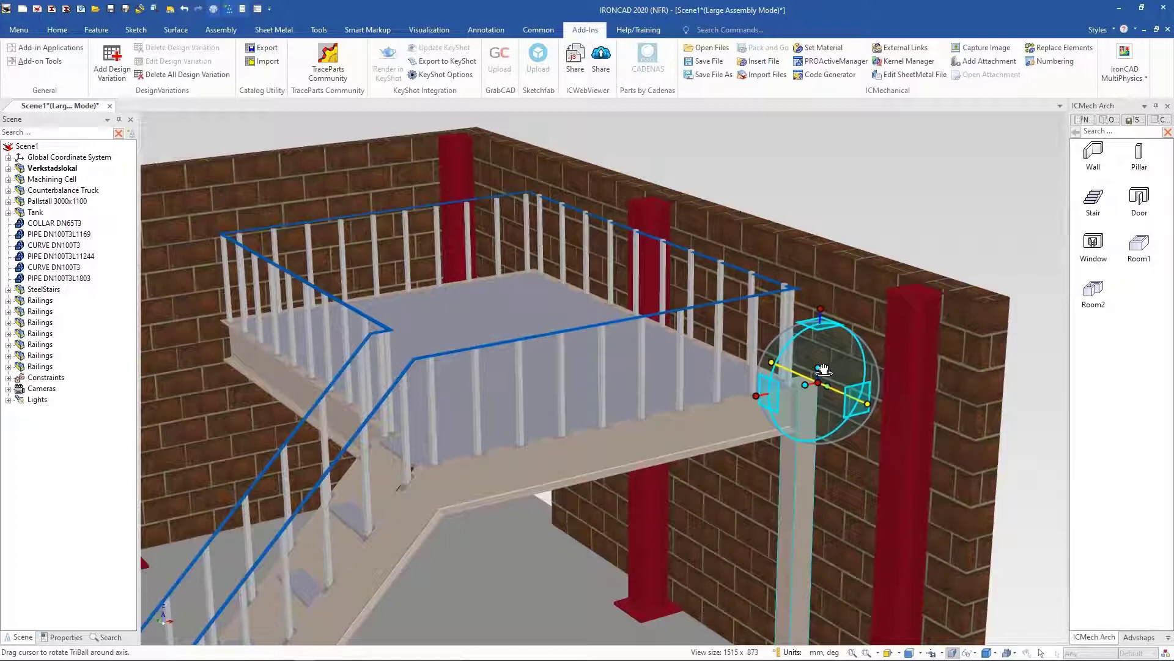
key("F10")
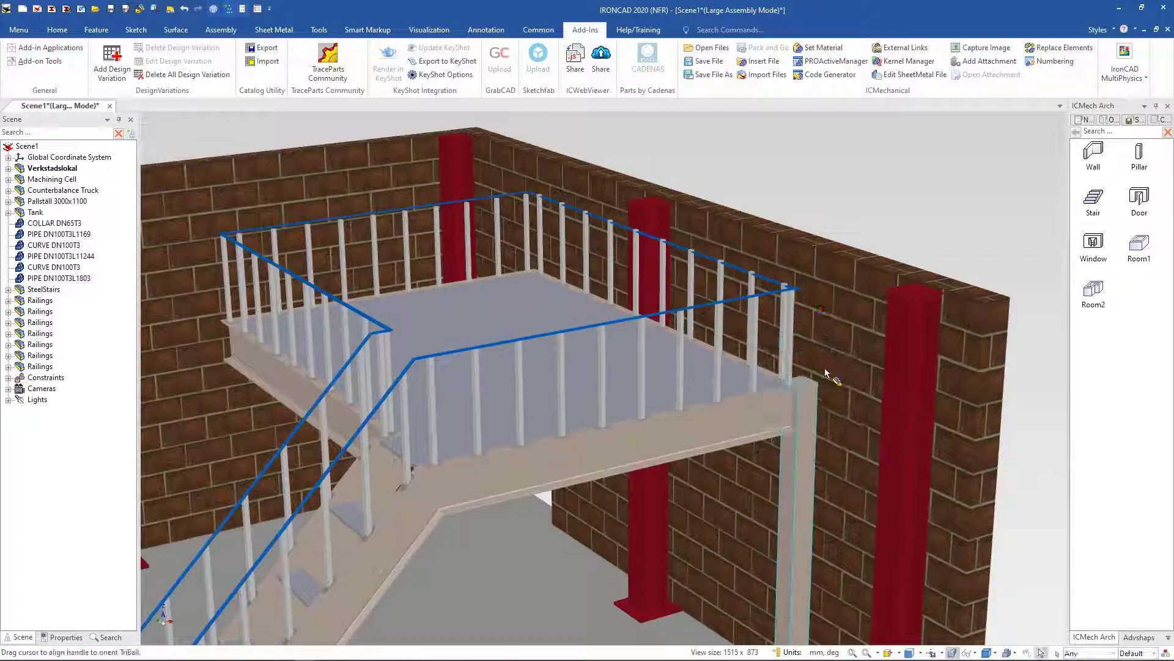
Step: Shorten the pillar's height to about 2627 mm so it ends under the landing
left_click(808, 402)
left_click_drag(803, 379, 762, 440)
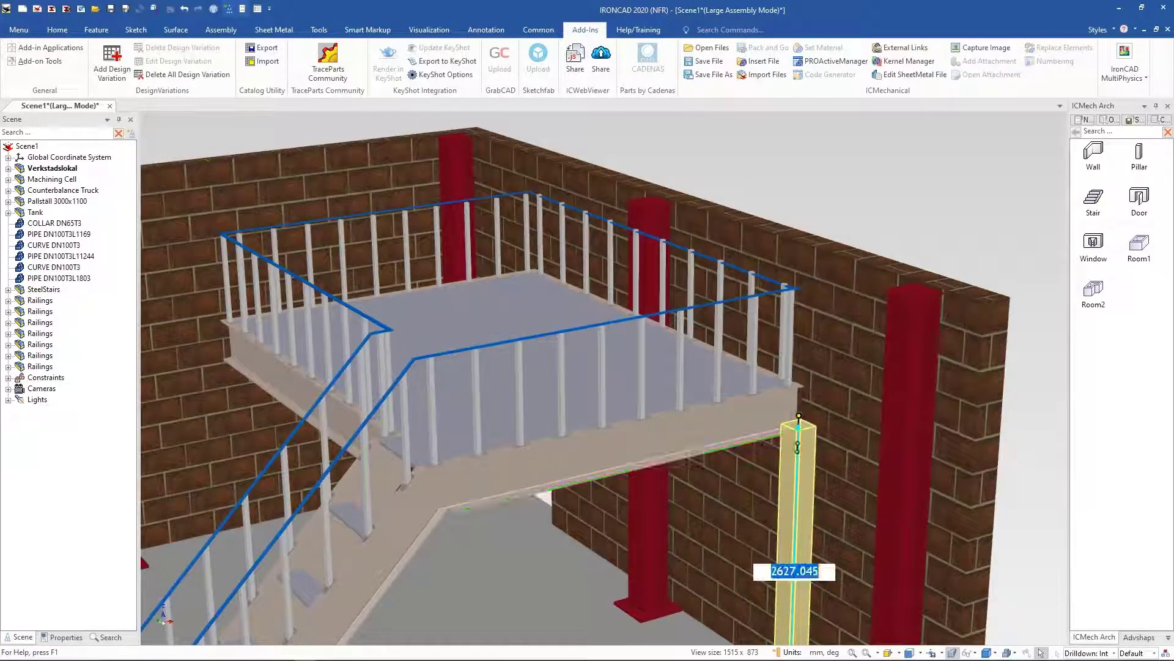
left_click(941, 206)
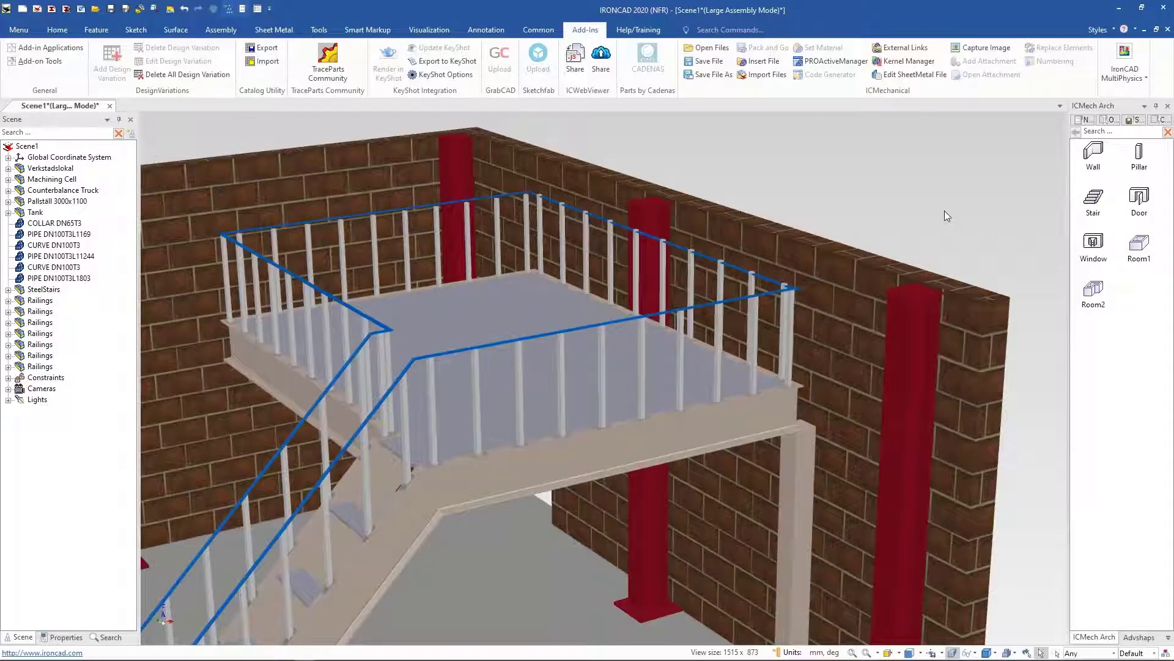
Step: Copy the pillar 3000 mm along the landing's front edge using the TriBall Repeated Copy
left_click(768, 504)
left_click(768, 504)
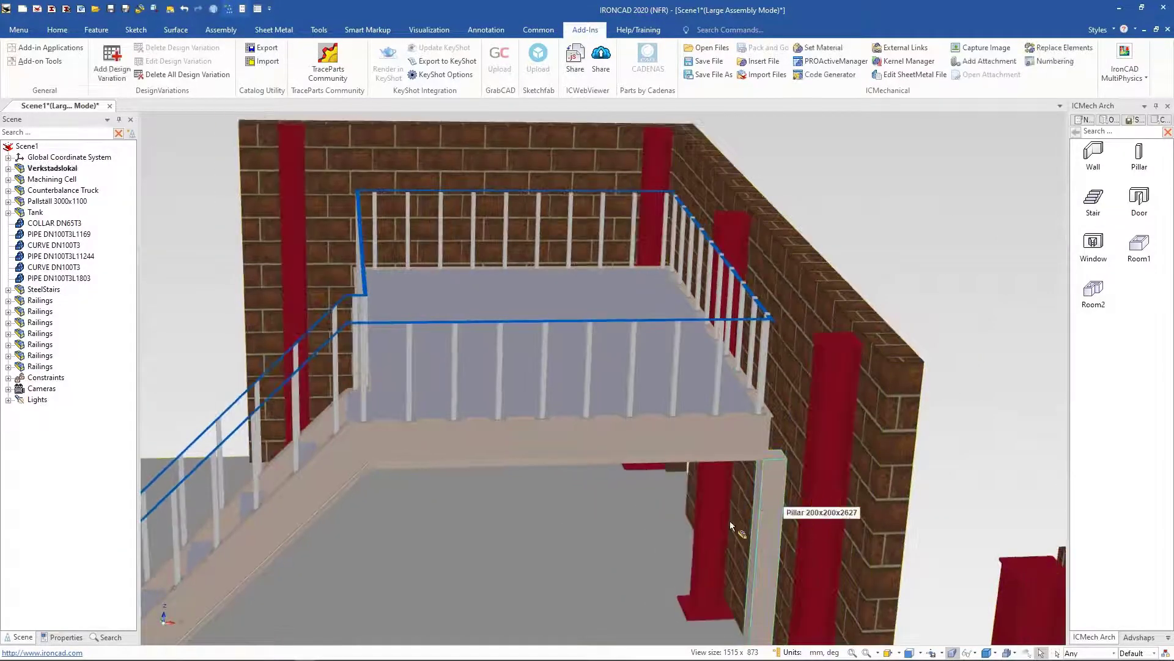
key("F10")
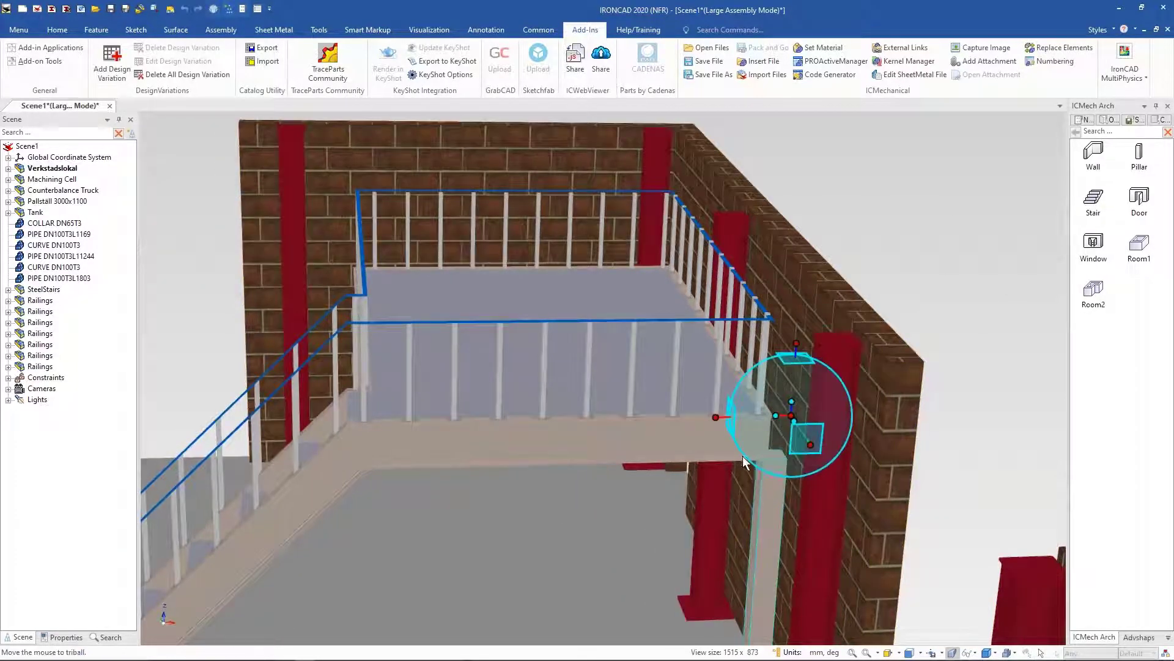
left_click(717, 418)
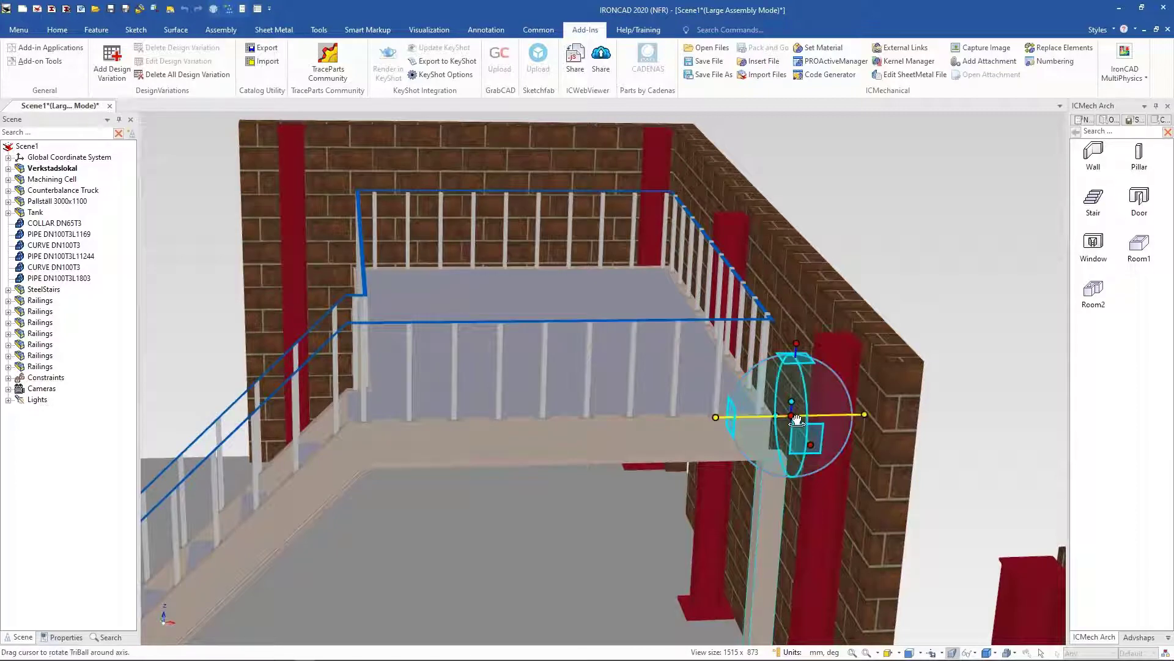
left_click_drag(801, 418, 778, 428)
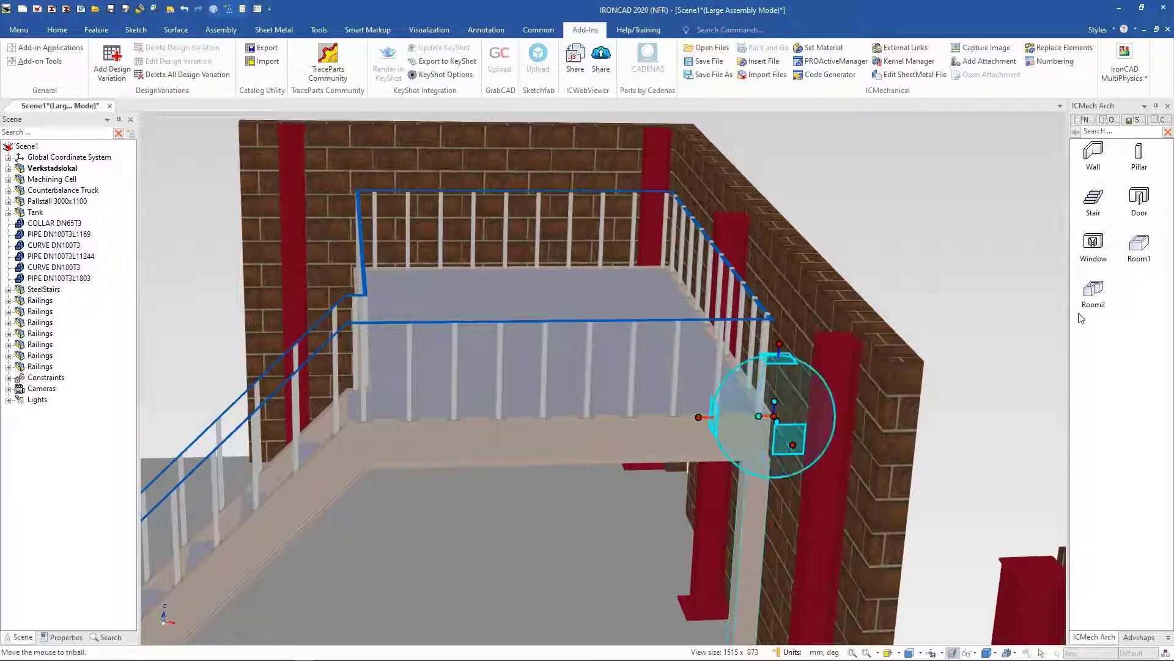
middle_click_drag(766, 362, 775, 434)
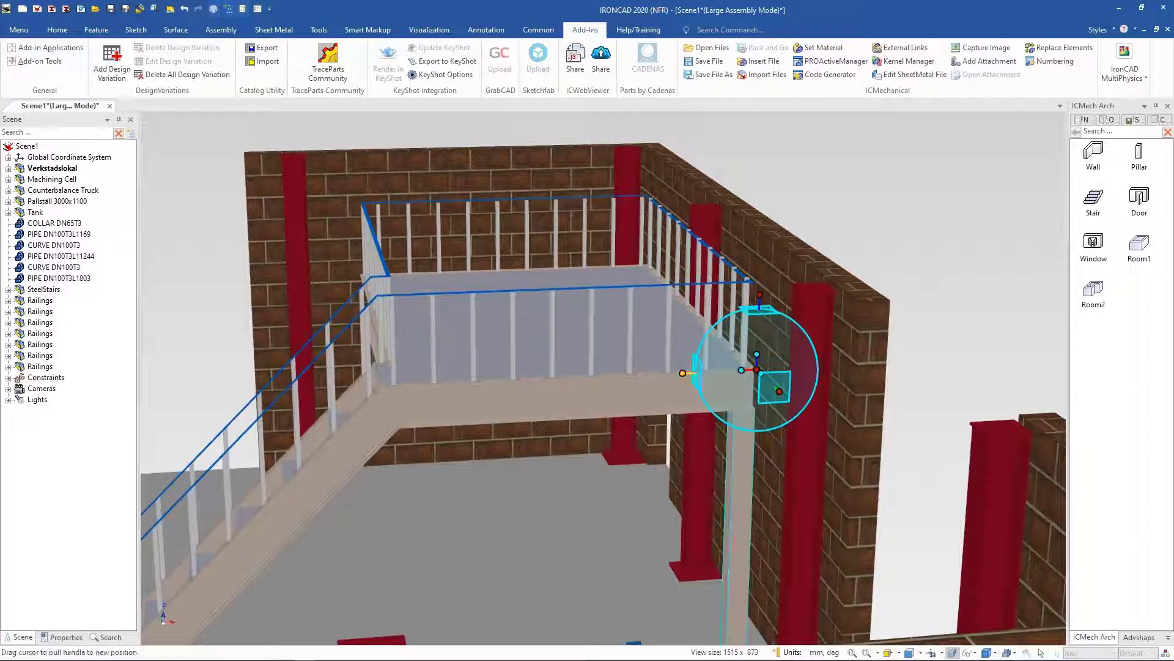
left_click_drag(687, 374, 361, 385)
right_click_drag(361, 384, 361, 384)
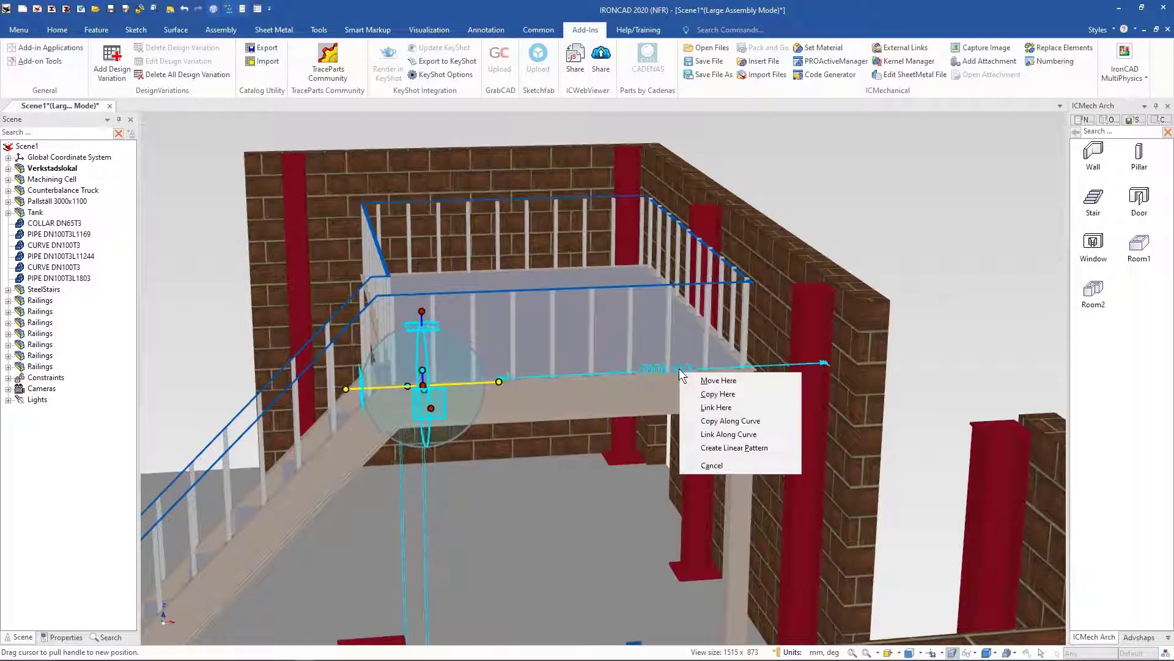
left_click(724, 394)
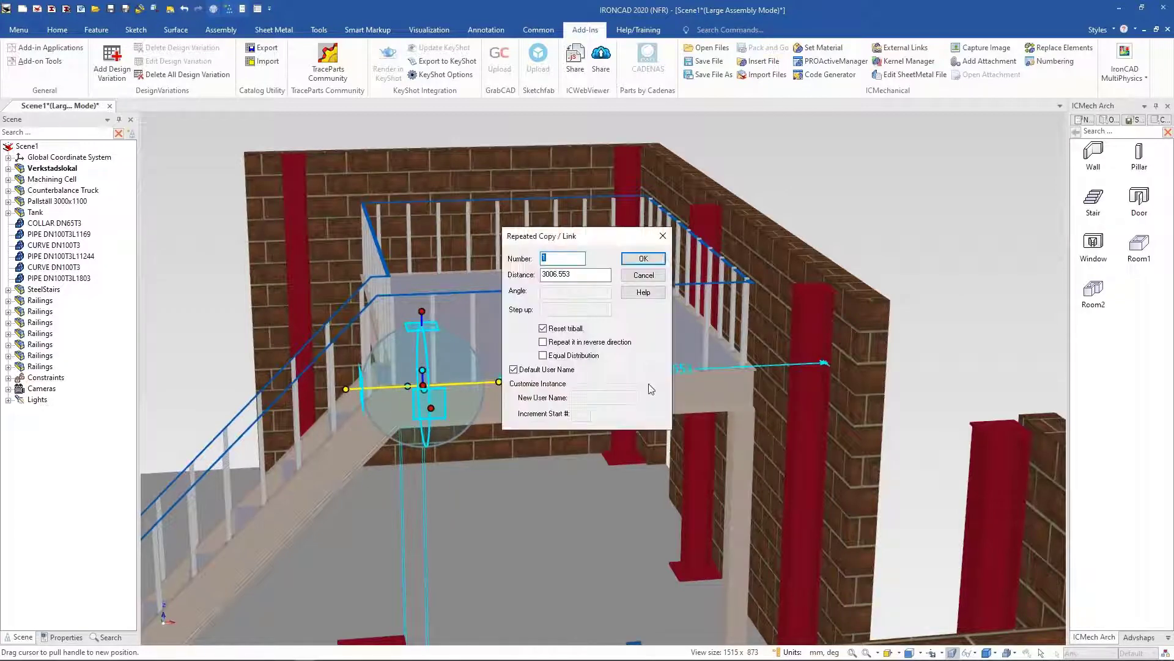
double_click(588, 274)
type("3000")
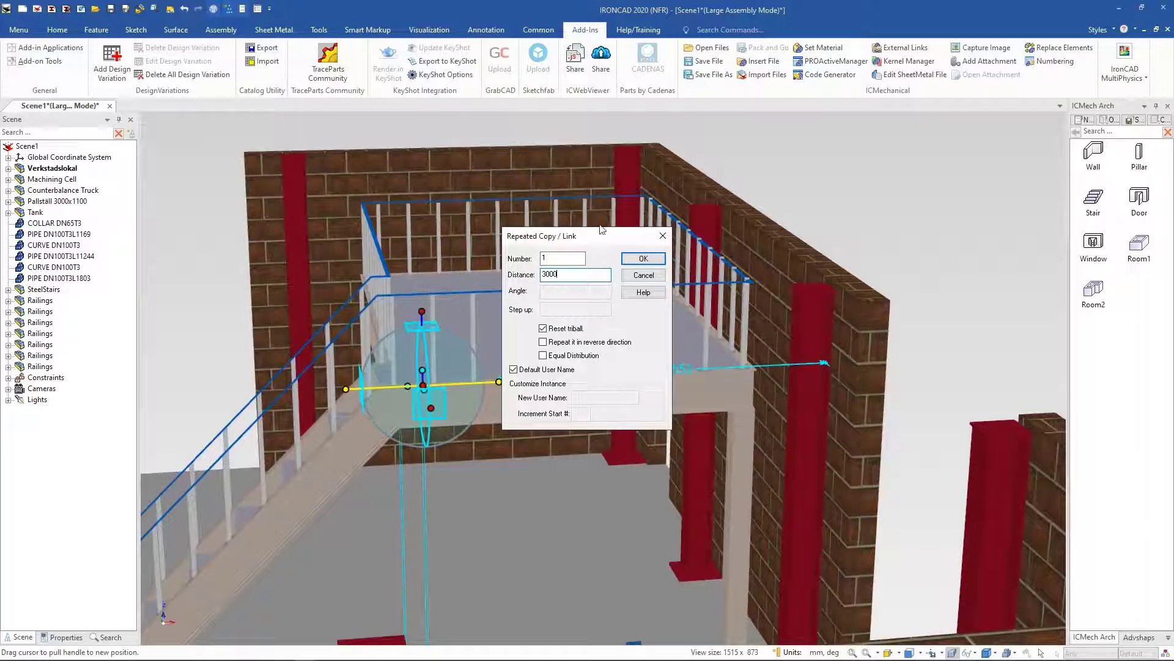
left_click(643, 259)
key("F10")
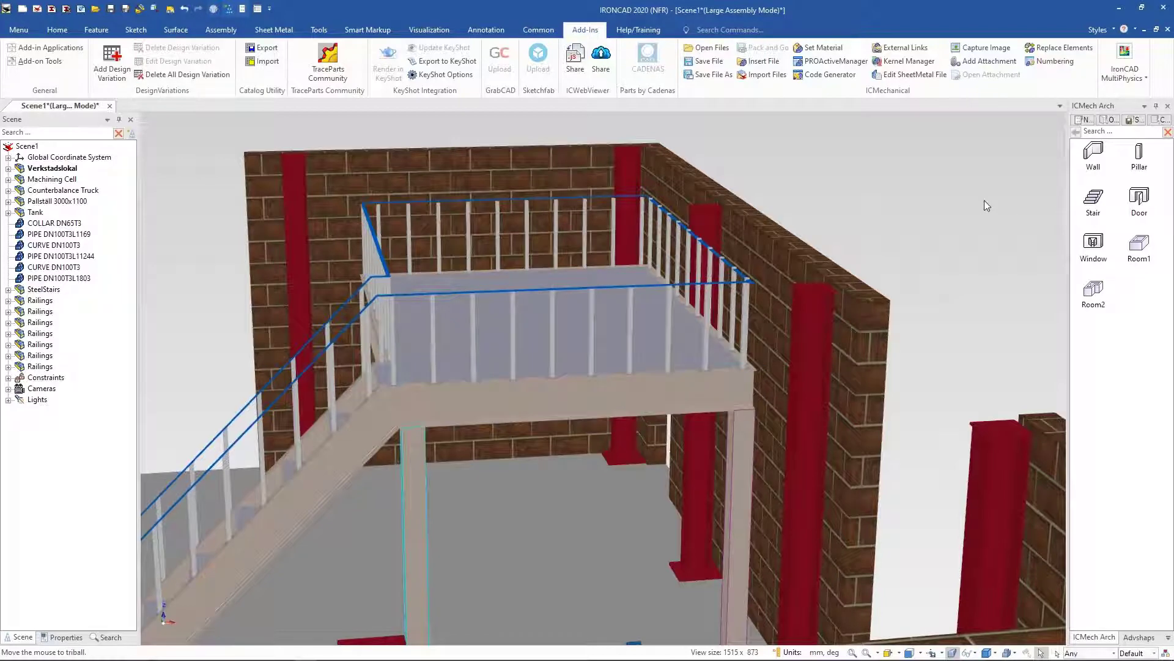
Step: Inspect the two pillars supporting the landing's front edge from different angles
scroll(984, 200, "down", 1)
left_click(931, 229)
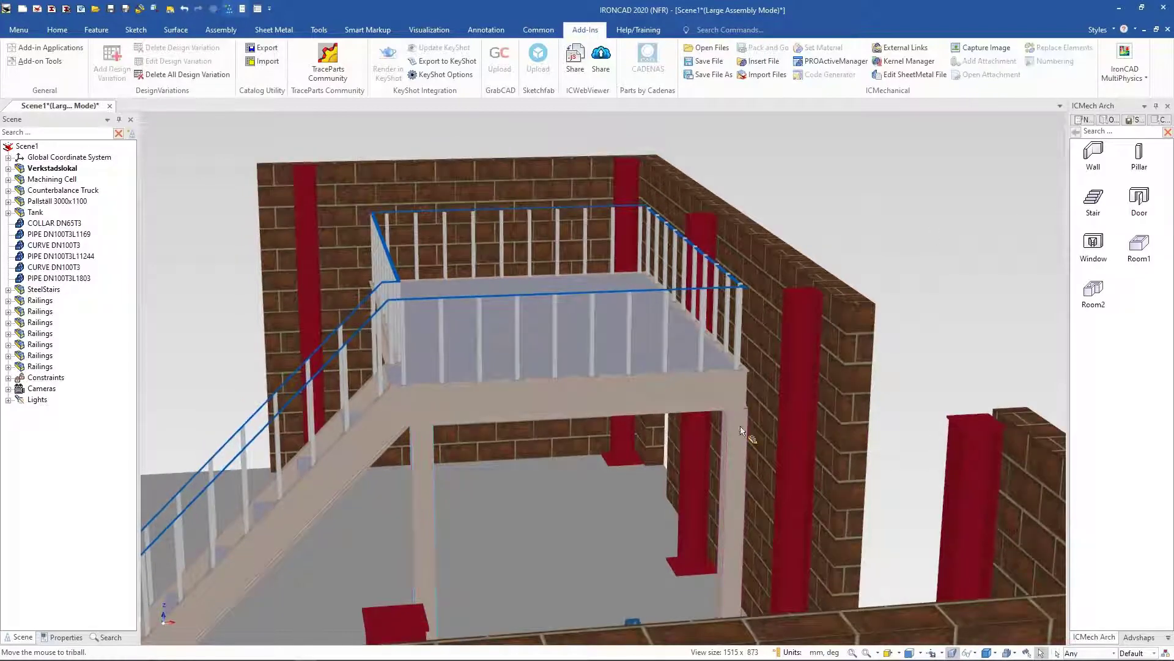
left_click(741, 431)
left_click(741, 431)
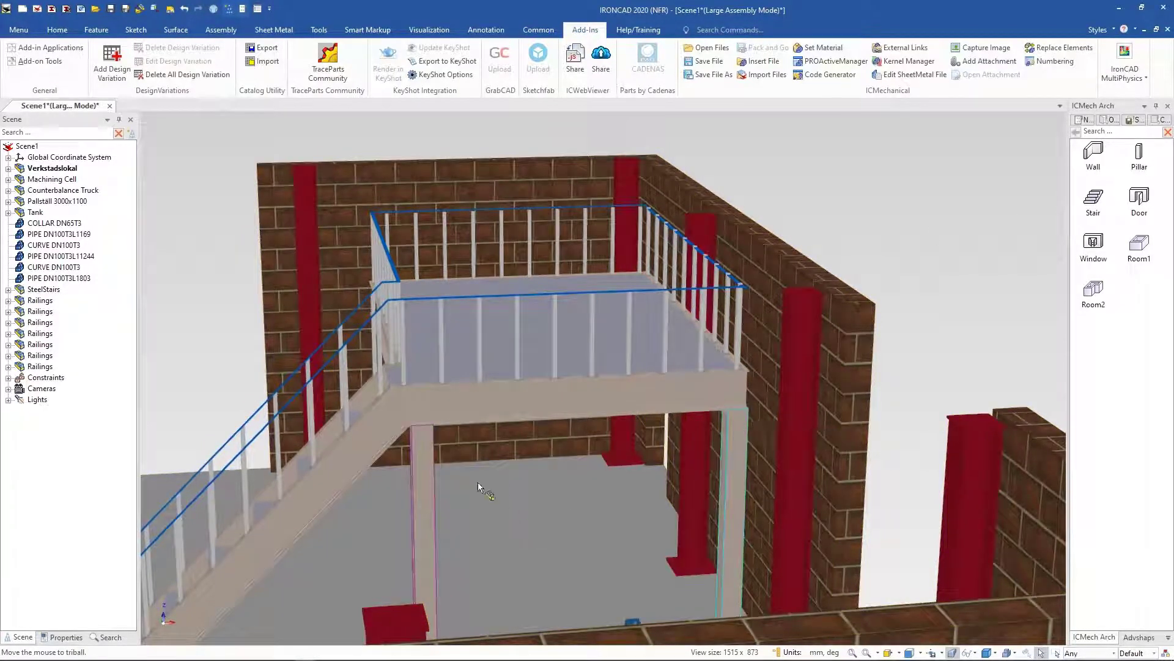
left_click(428, 492)
left_click(429, 492)
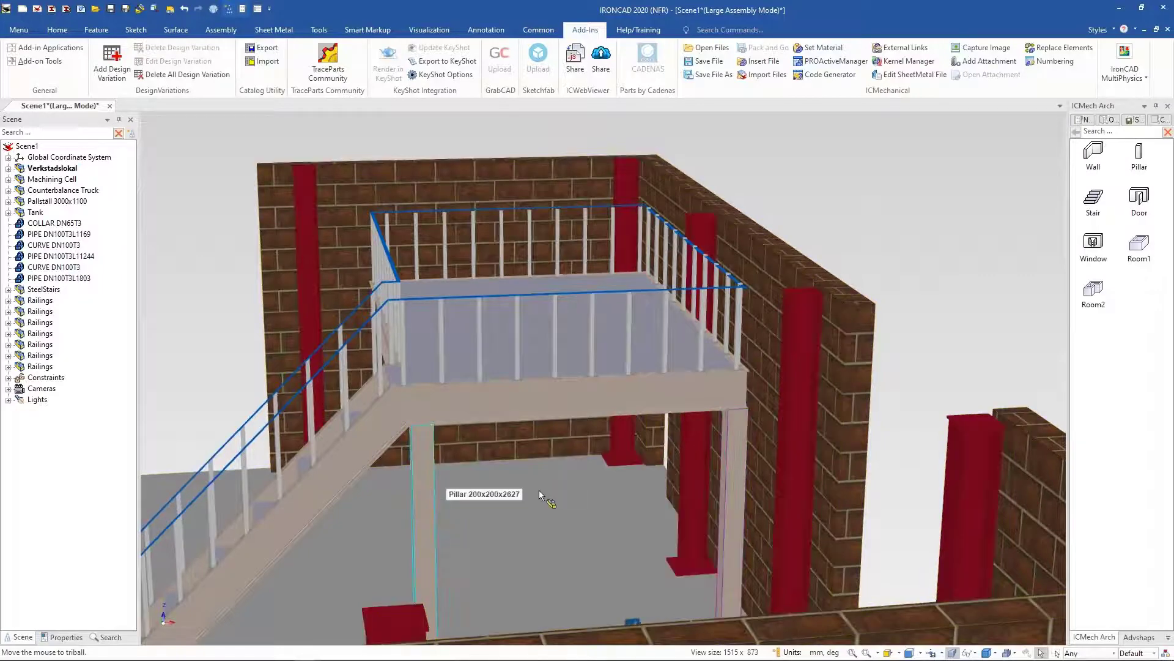
key("F10")
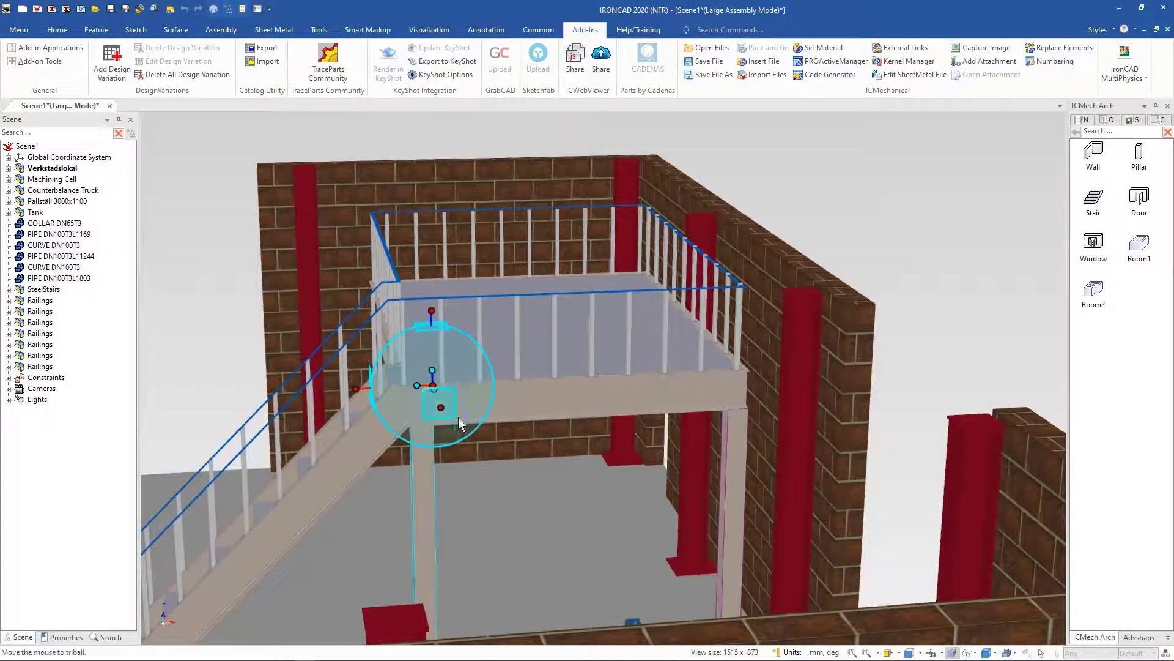
left_click_drag(443, 406, 433, 383)
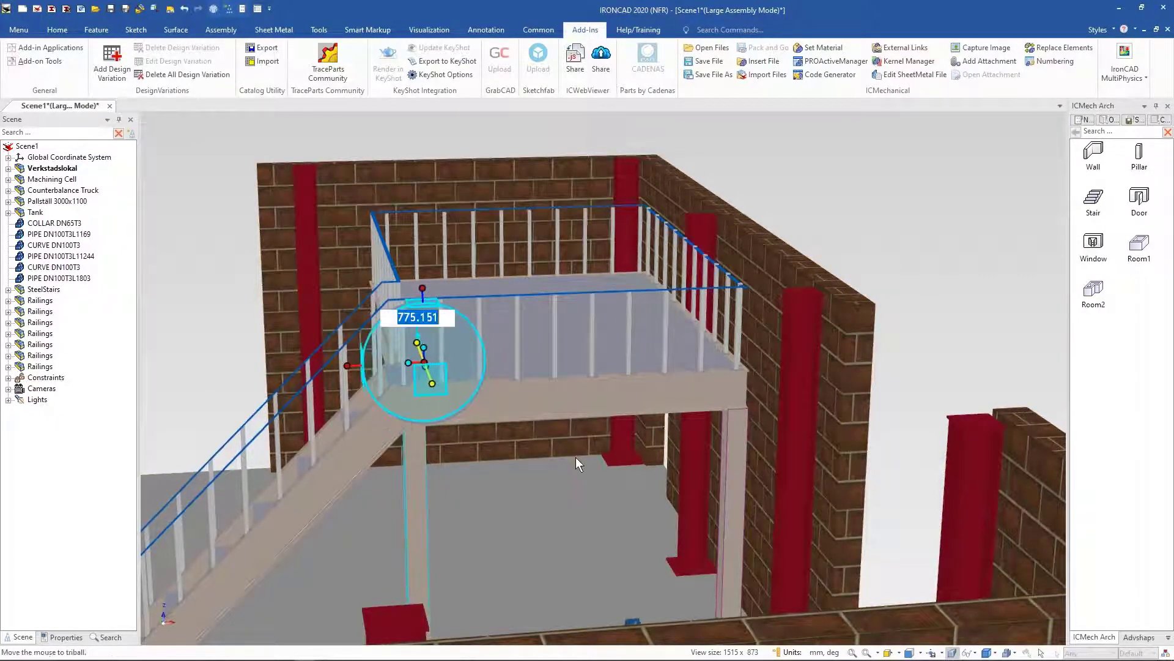
middle_click_drag(576, 458, 247, 354)
left_click(185, 8)
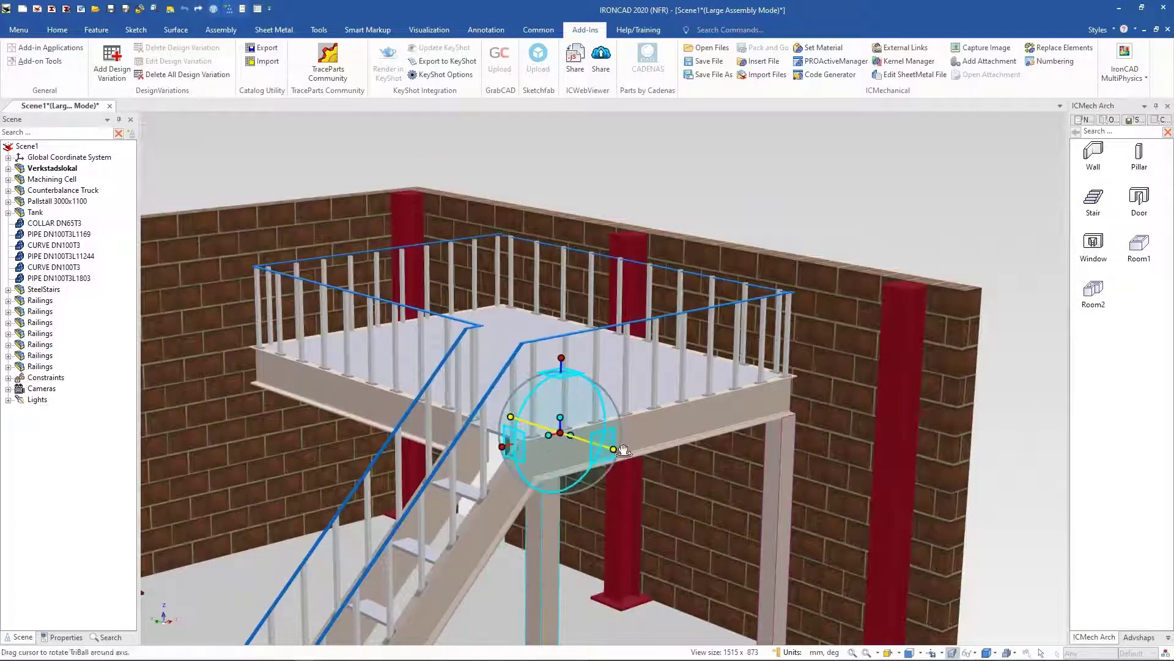
left_click(938, 241)
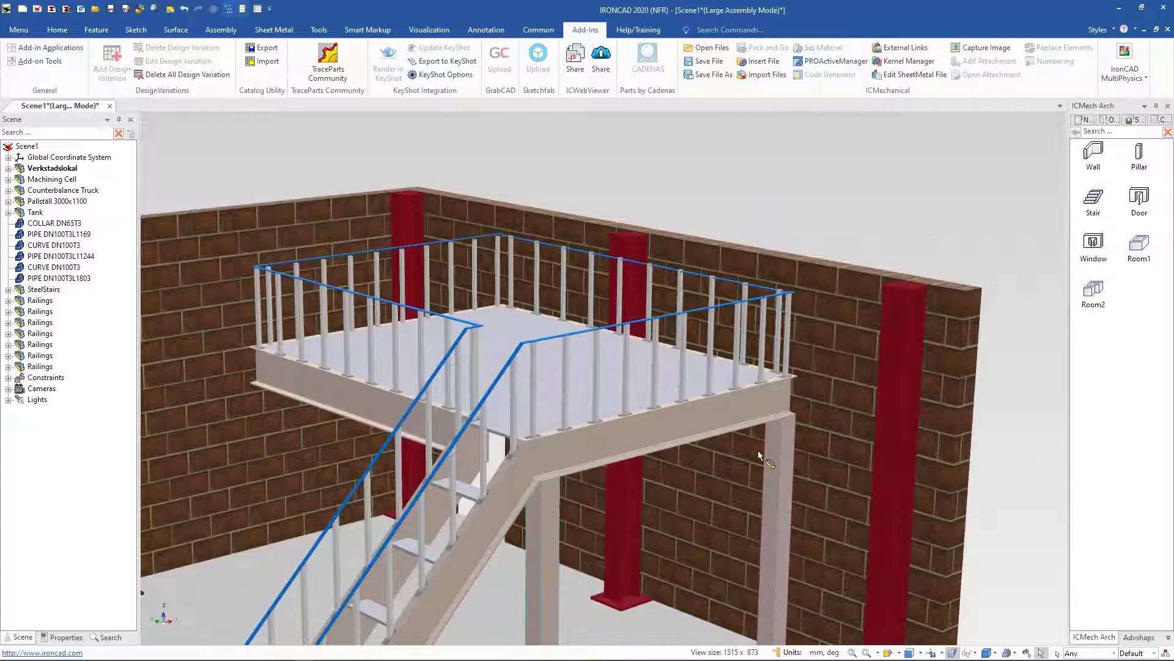
left_click(778, 452)
left_click(783, 451)
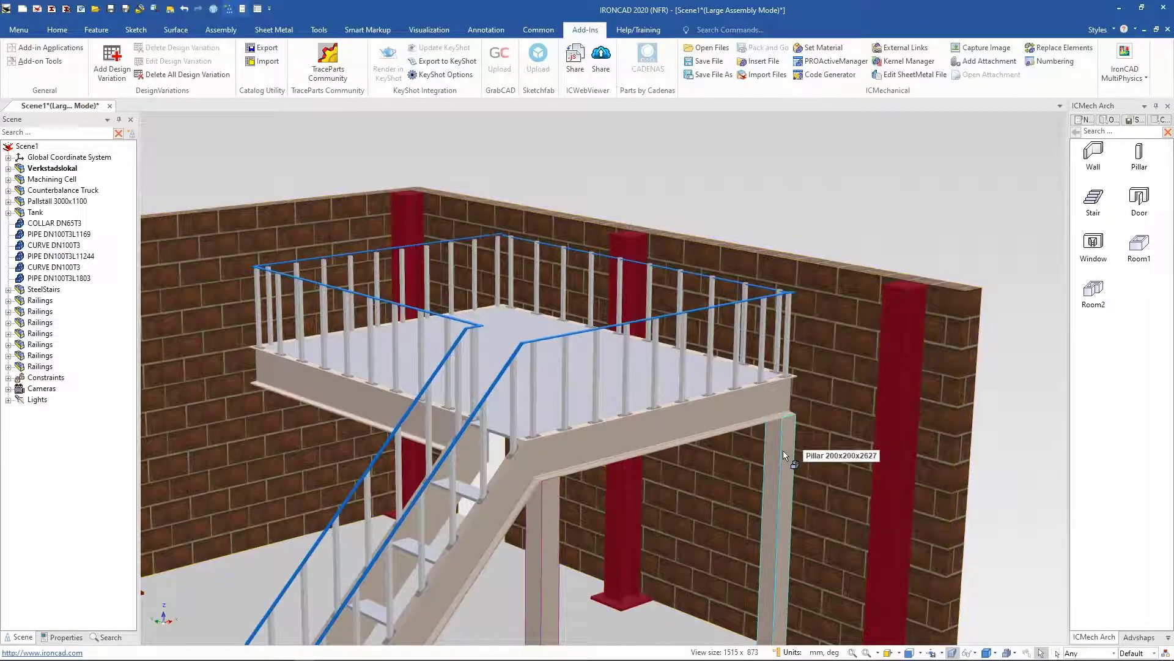
left_click(555, 564, "shift")
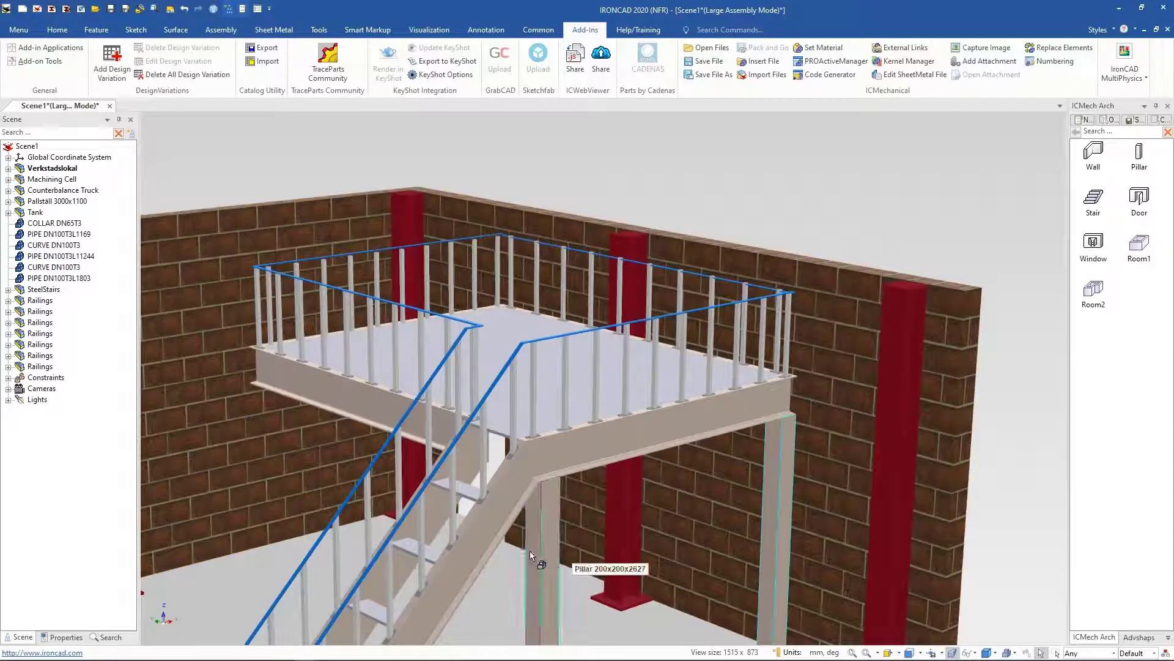
Step: Create two linked copies of the pillars 2000 mm apart along the landing's side using TriBall Repeated Copy/Link
key("F10")
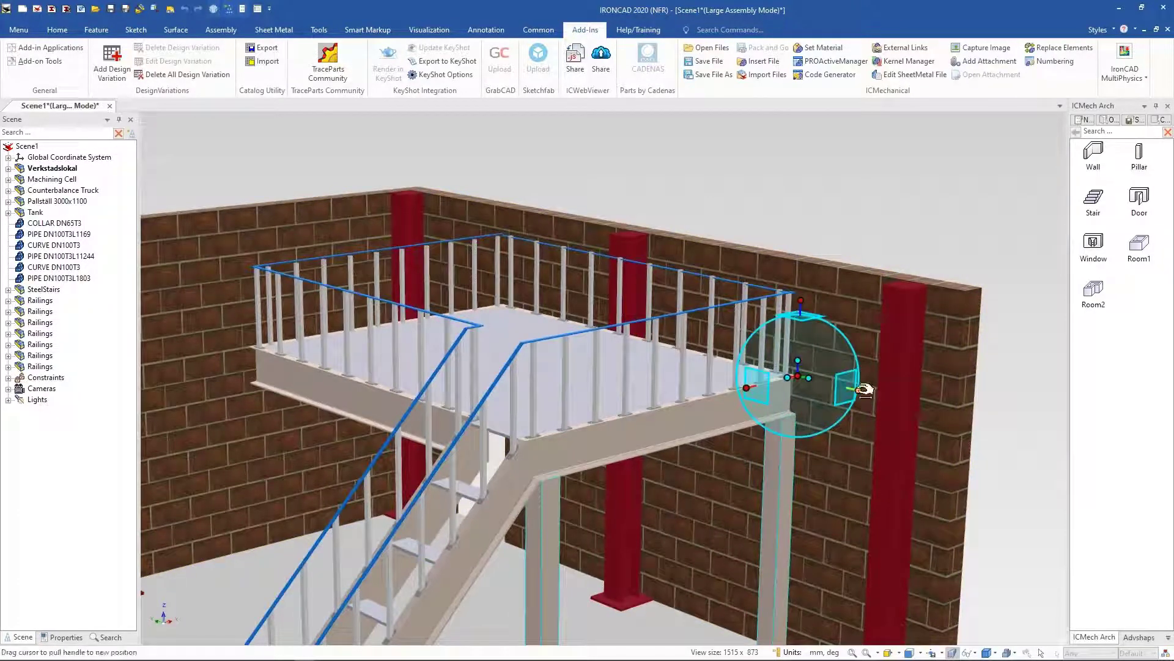
left_click_drag(860, 389, 710, 354)
right_click_drag(710, 354, 857, 387)
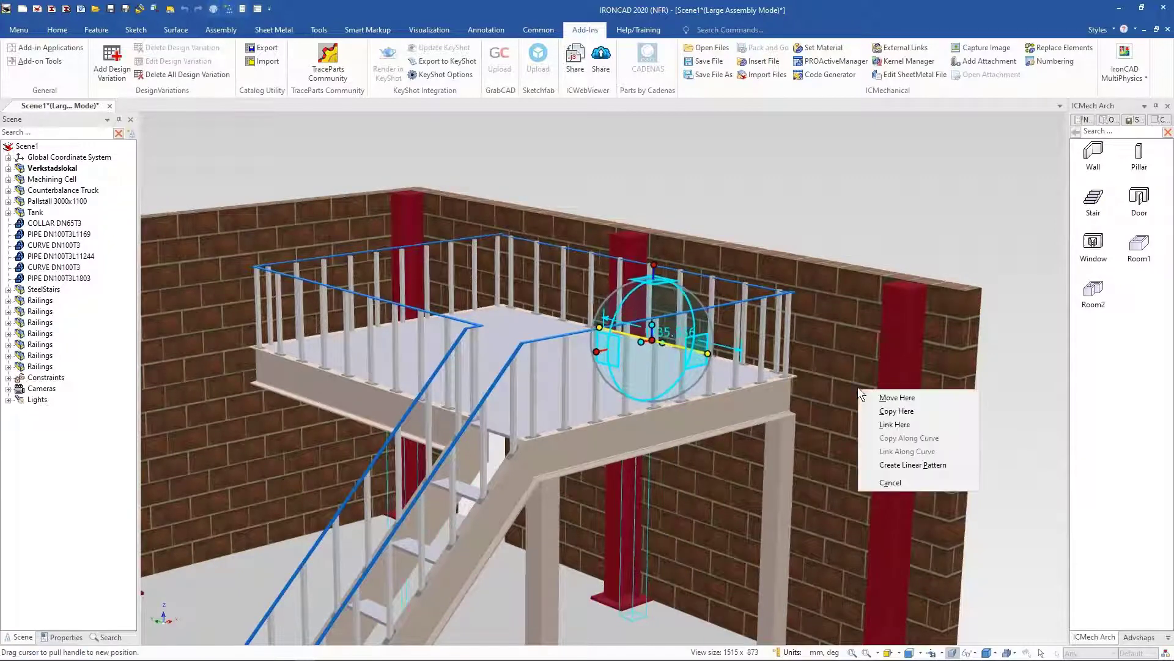
left_click(924, 424)
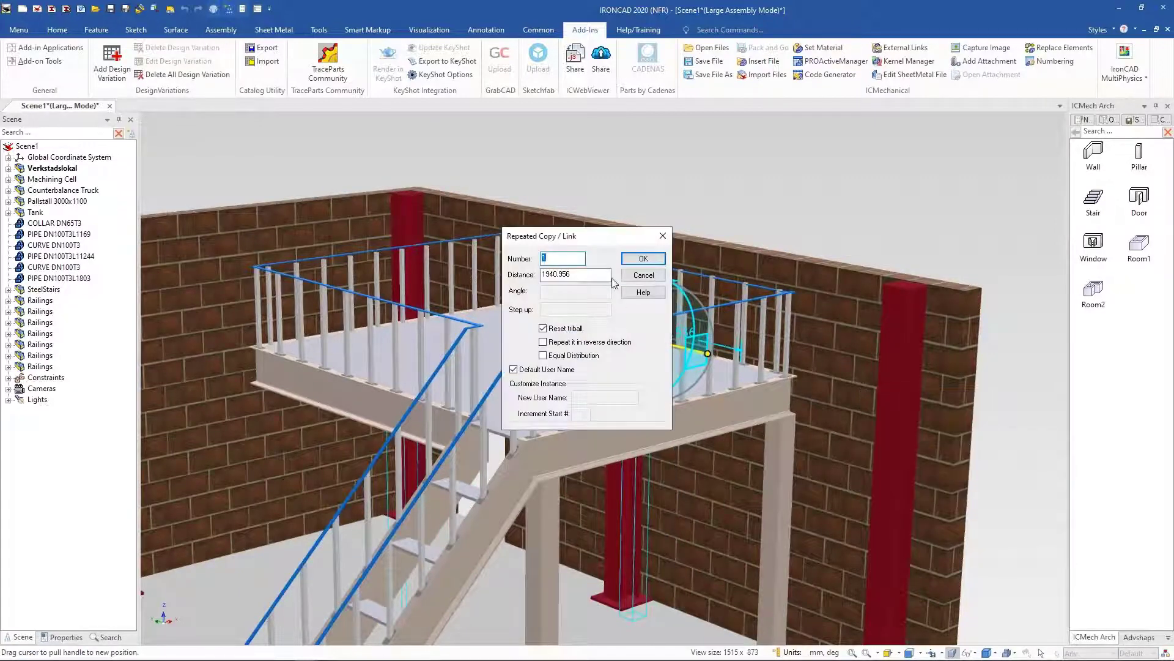
key("Tab")
type("2")
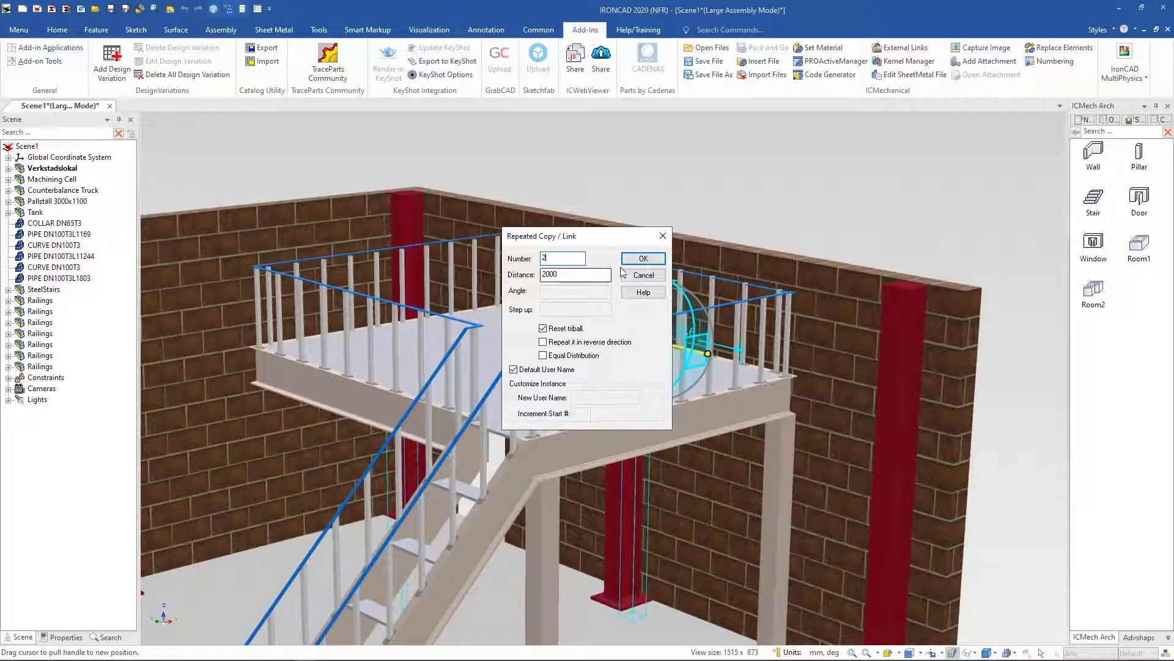
left_click(638, 259)
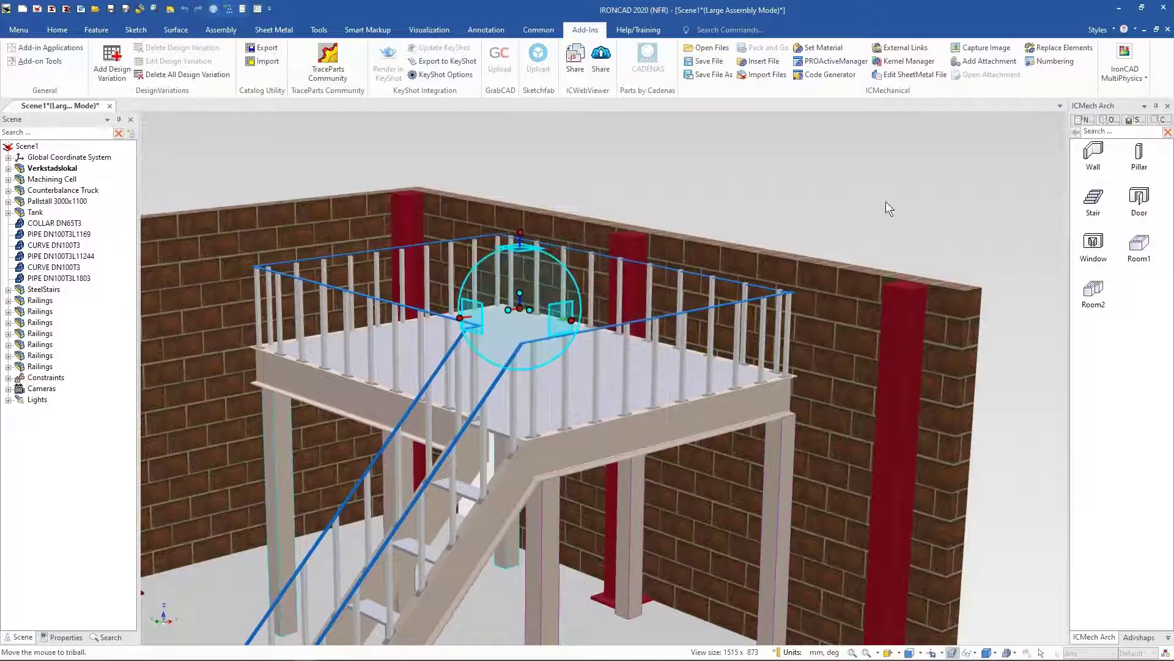
Step: Turn off the TriBall, orbit out to view the whole hall, and open the Layout-ovn catalog
key("F10")
scroll(887, 214, "down", 6)
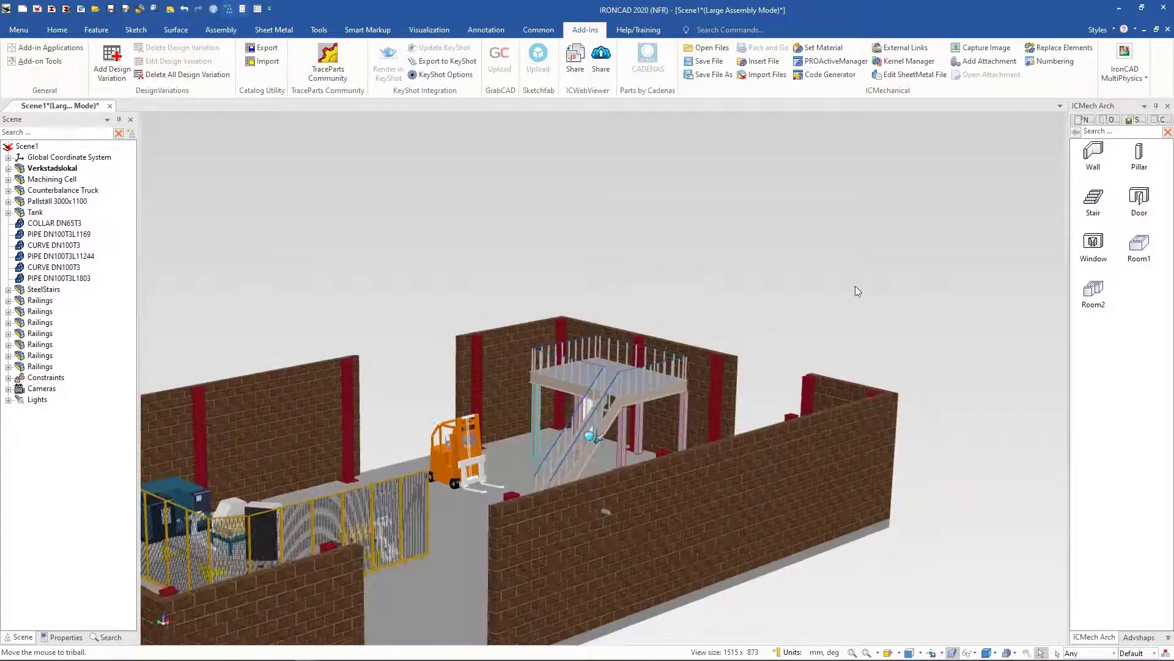
left_click(871, 280)
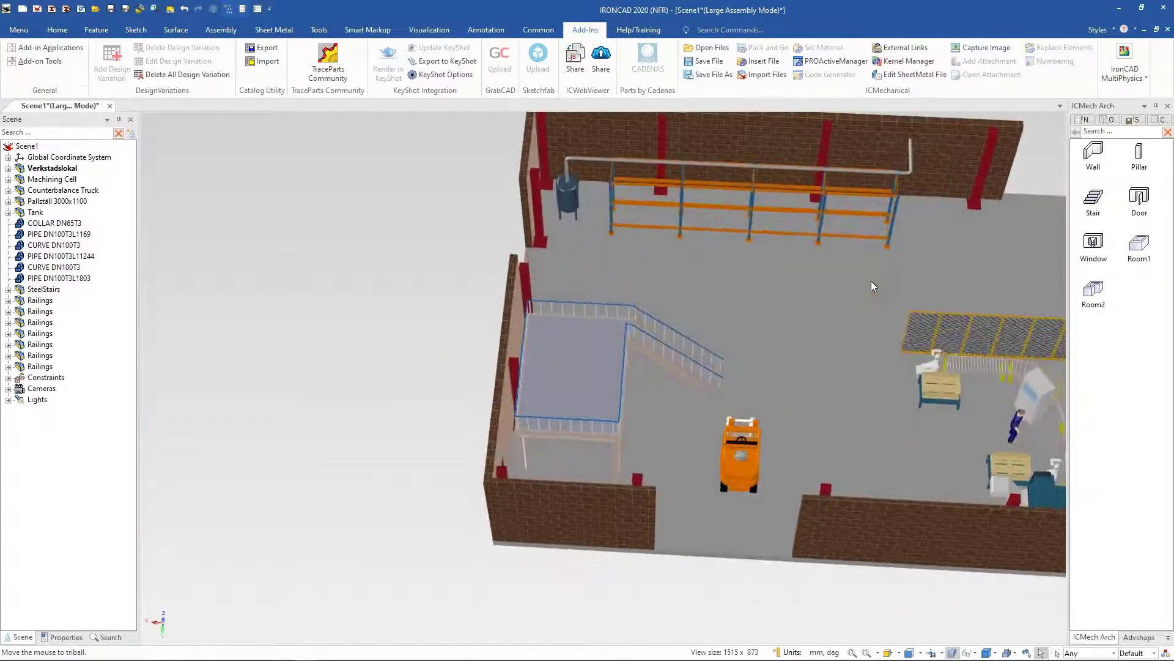
middle_click_drag(608, 400, 652, 267)
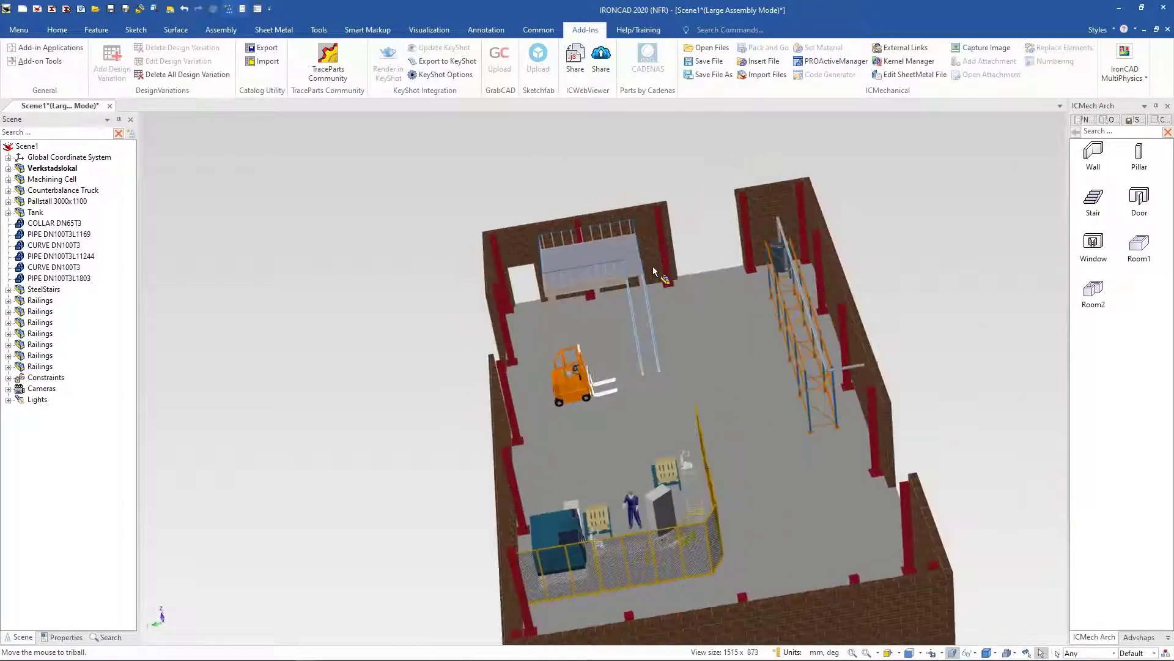
middle_click_drag(732, 446, 780, 337)
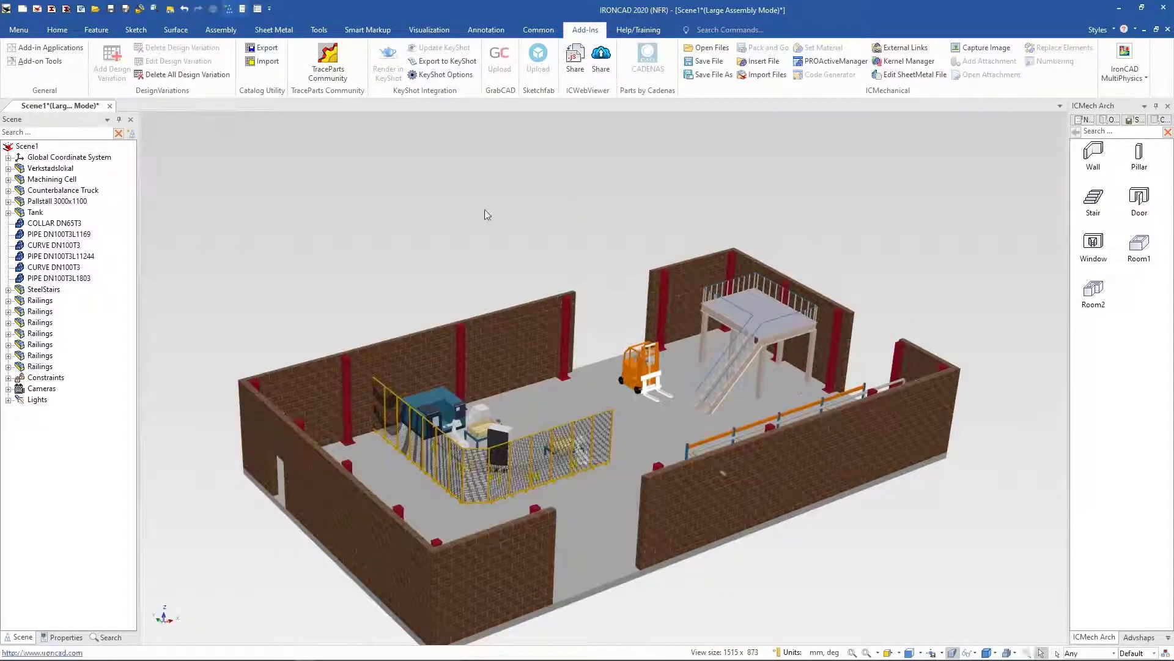
left_click(60, 31)
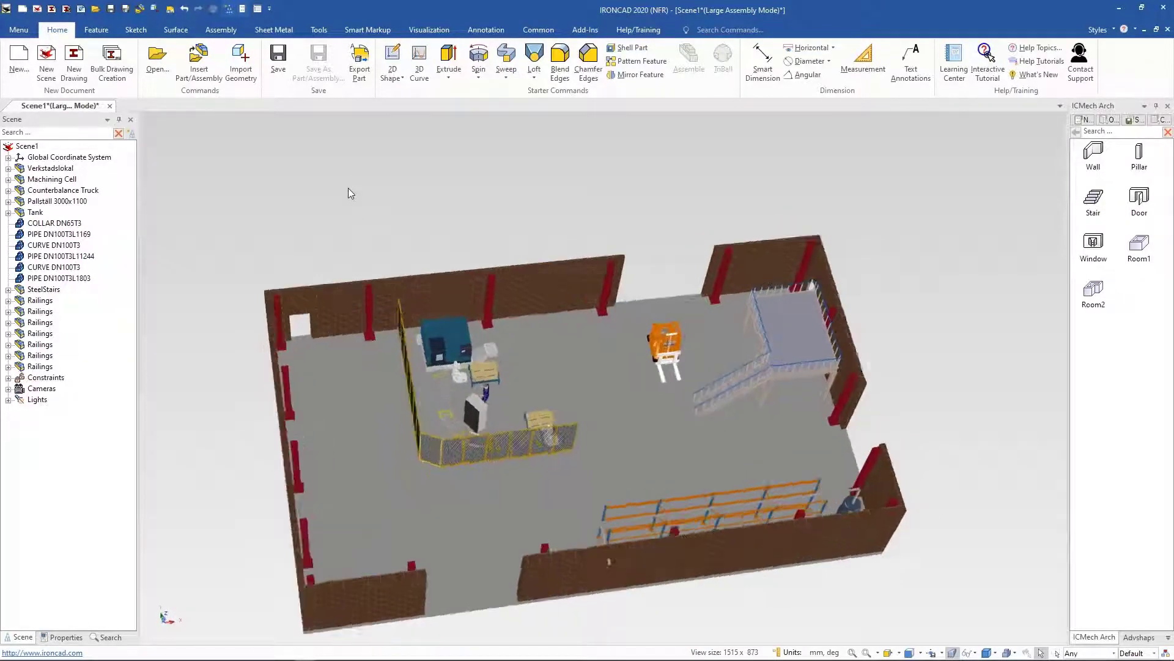
left_click(1167, 638)
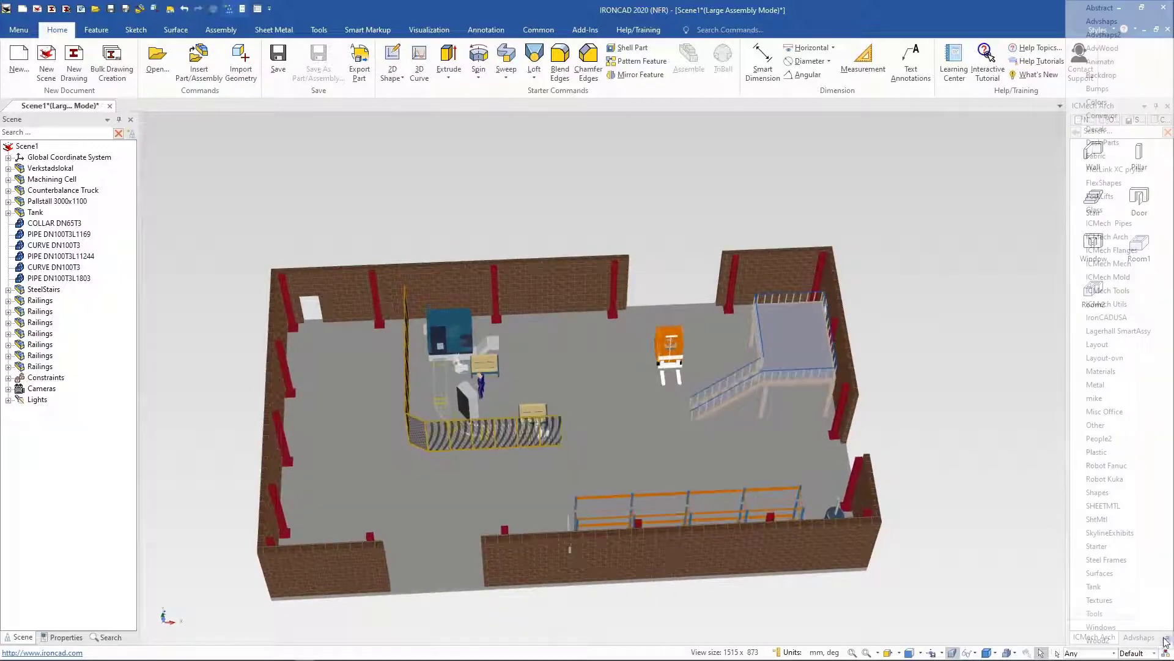
left_click(1122, 363)
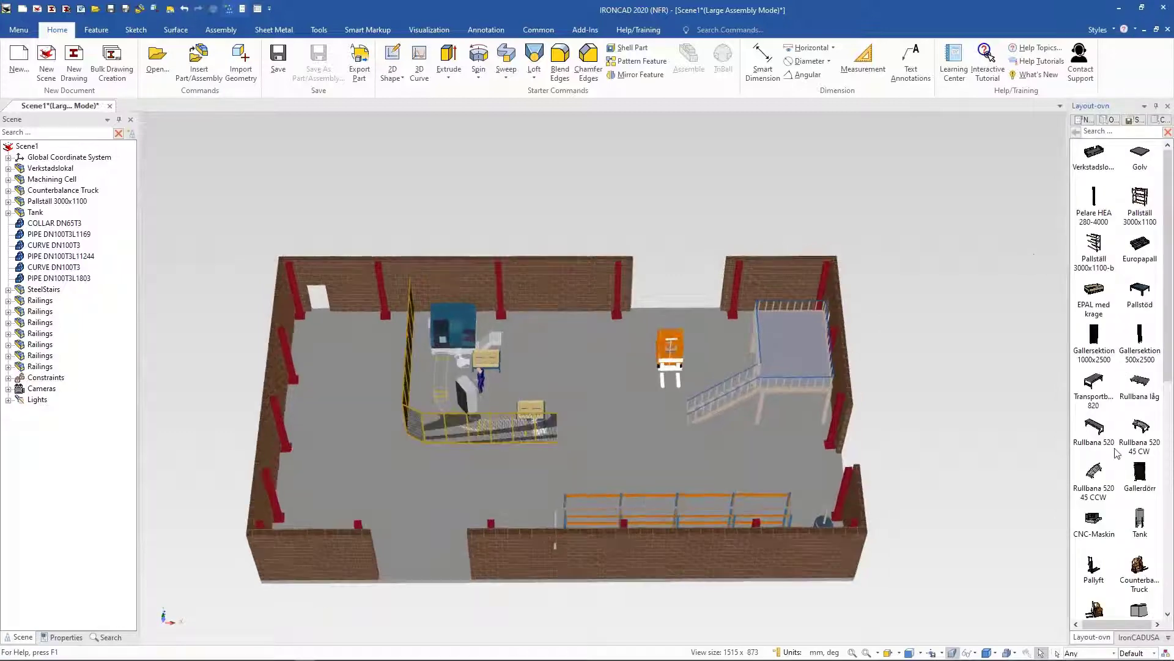
Step: Select the floor and try to set its length to 2500 mm with its size handle
scroll(1126, 437, "down", 3)
scroll(1129, 438, "down", 2)
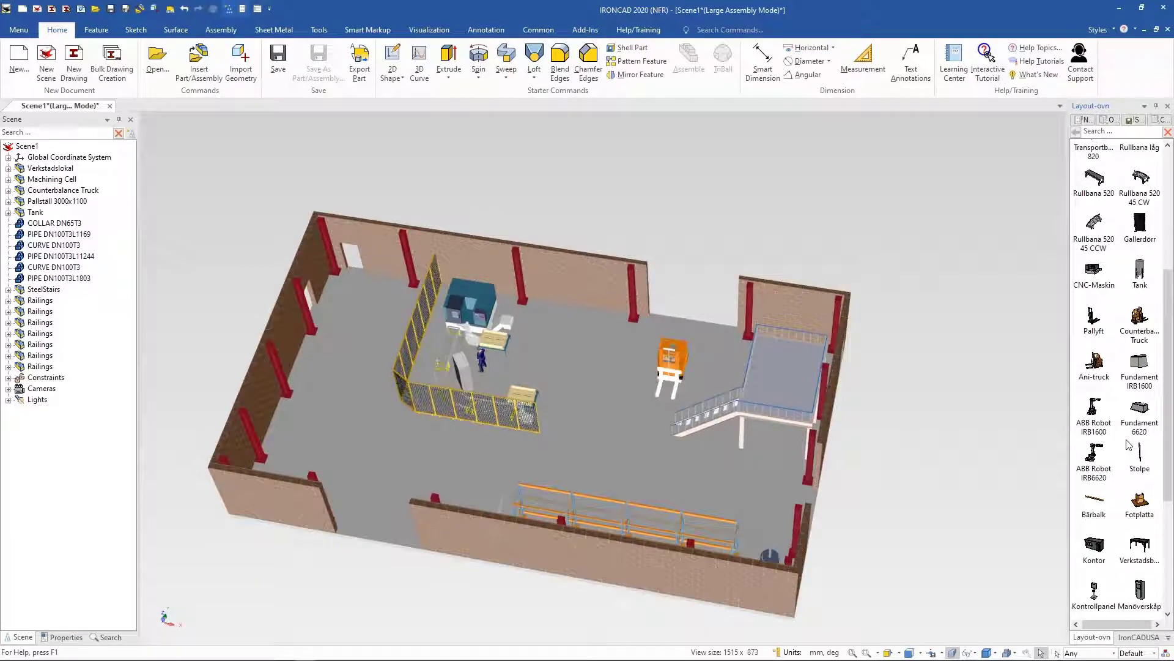
scroll(1128, 445, "down", 1)
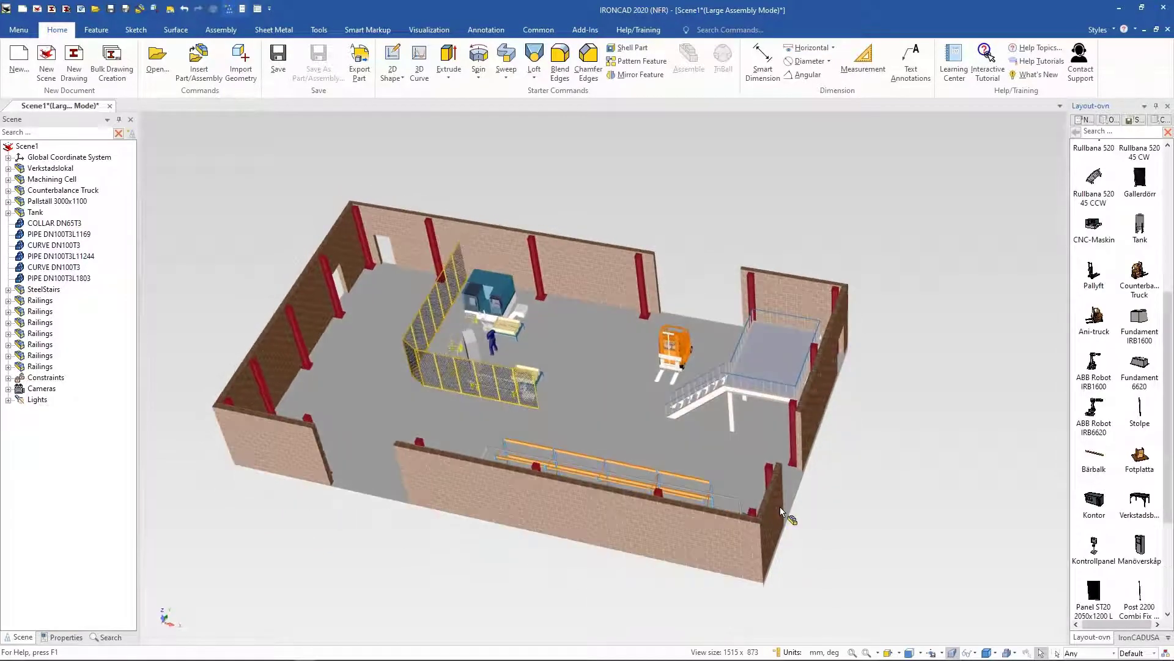
left_click(789, 468)
left_click(789, 468)
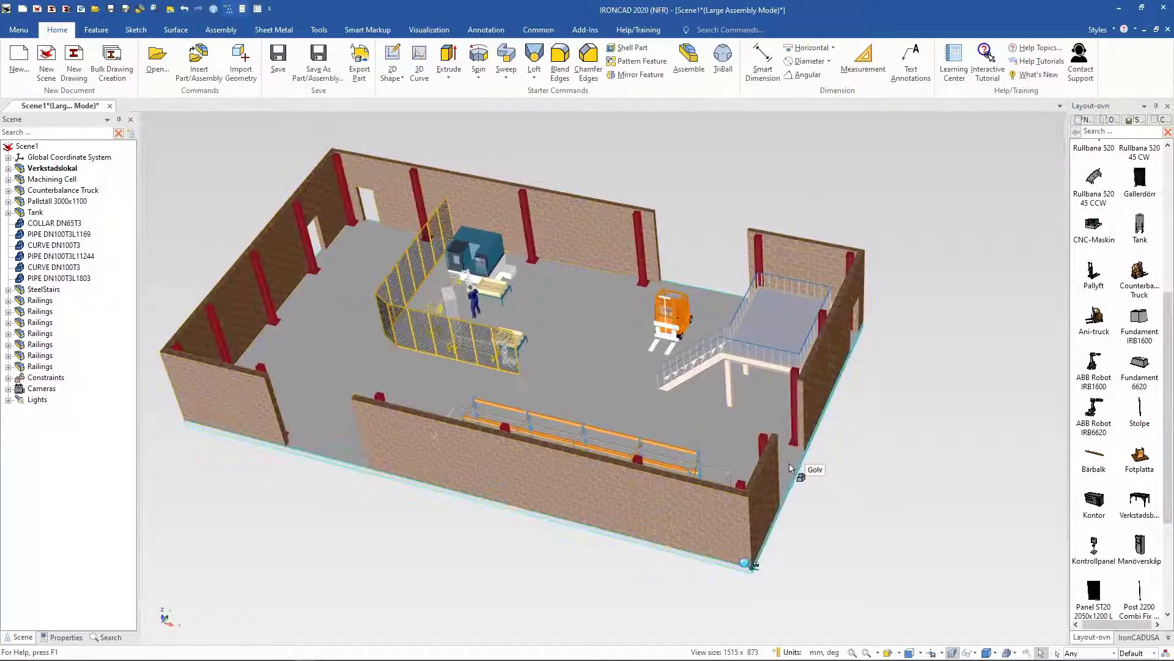
left_click(789, 468)
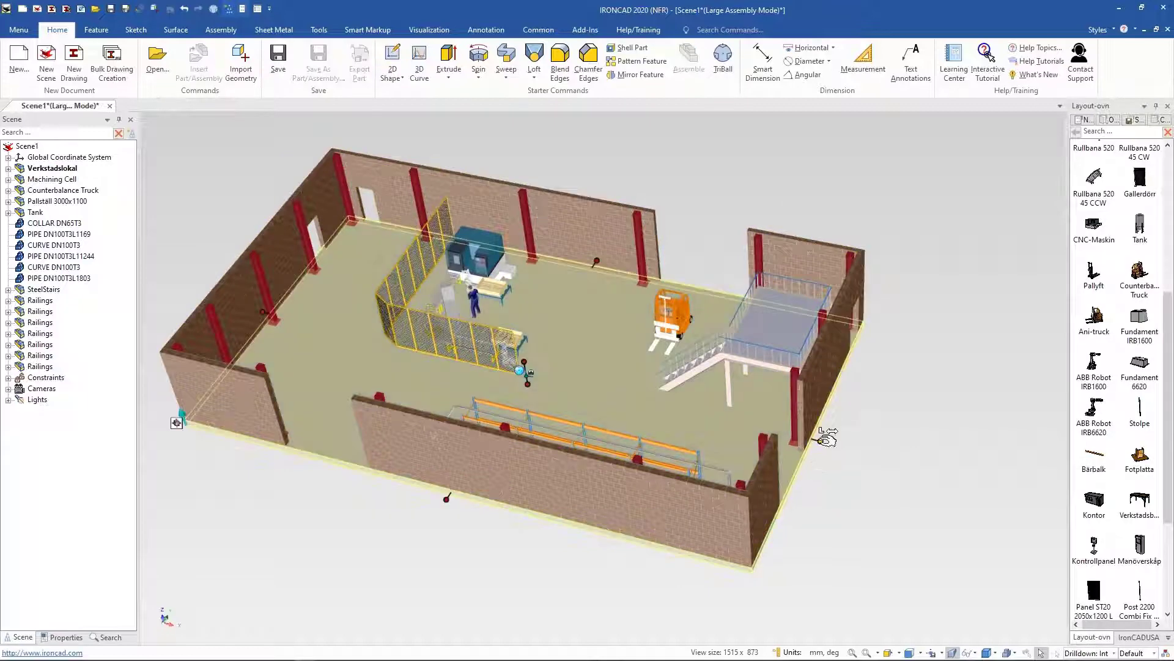
left_click_drag(827, 435, 978, 495)
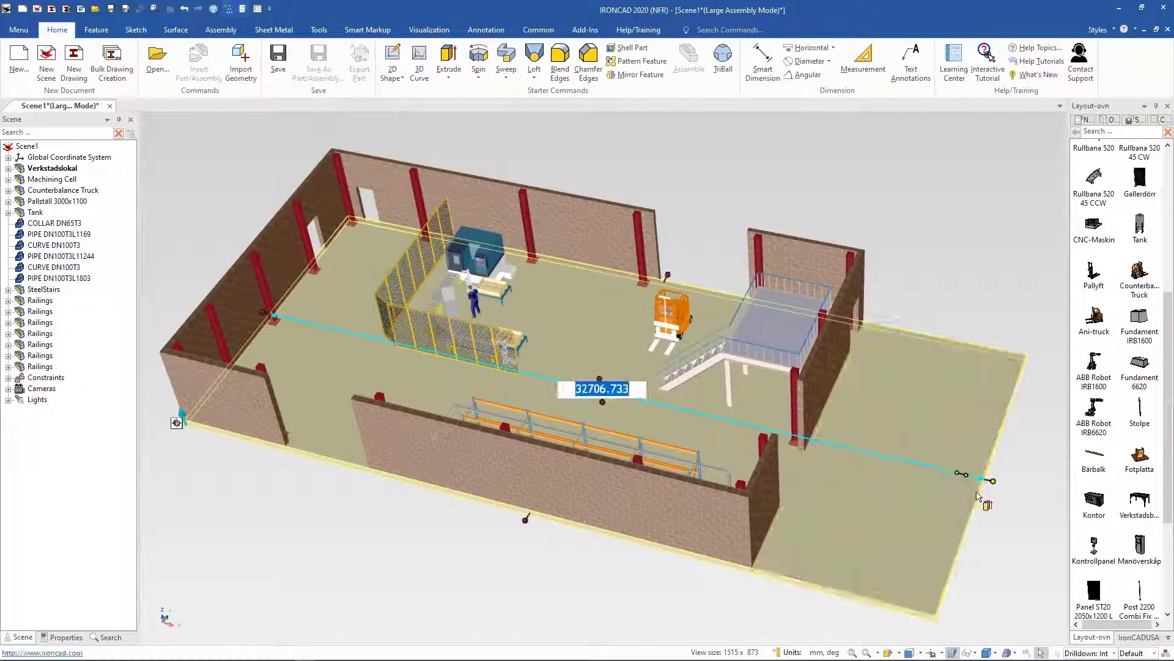
type("2500")
key("Return")
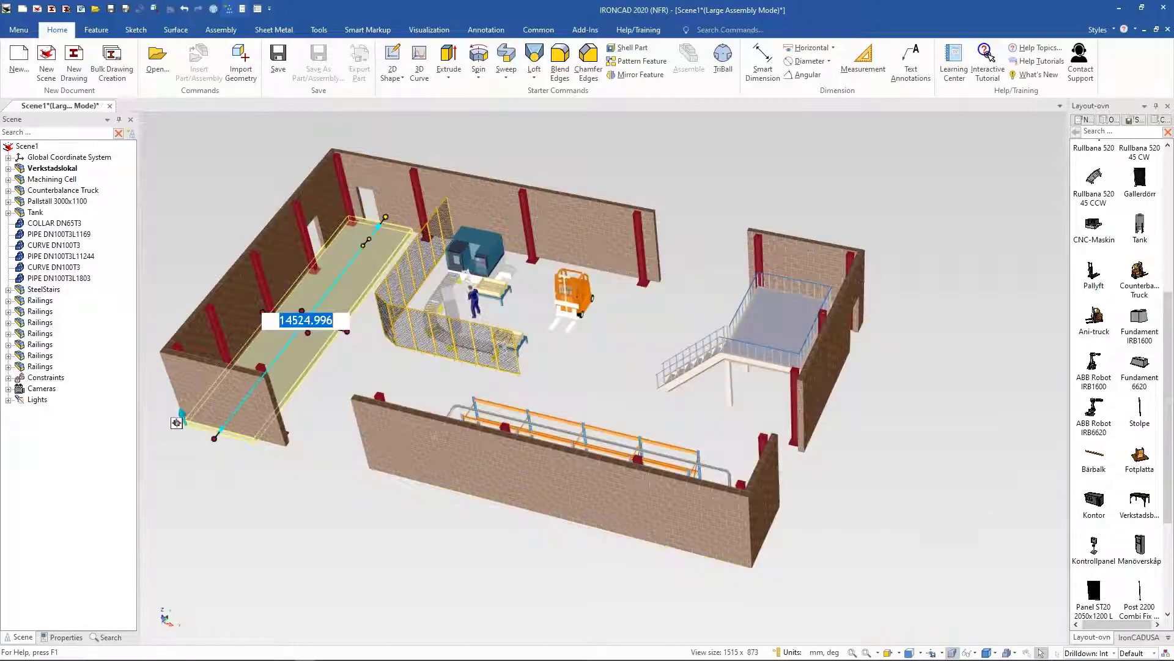
Step: Stretch the floor's length to 35000 mm using its size handle
left_click(348, 332)
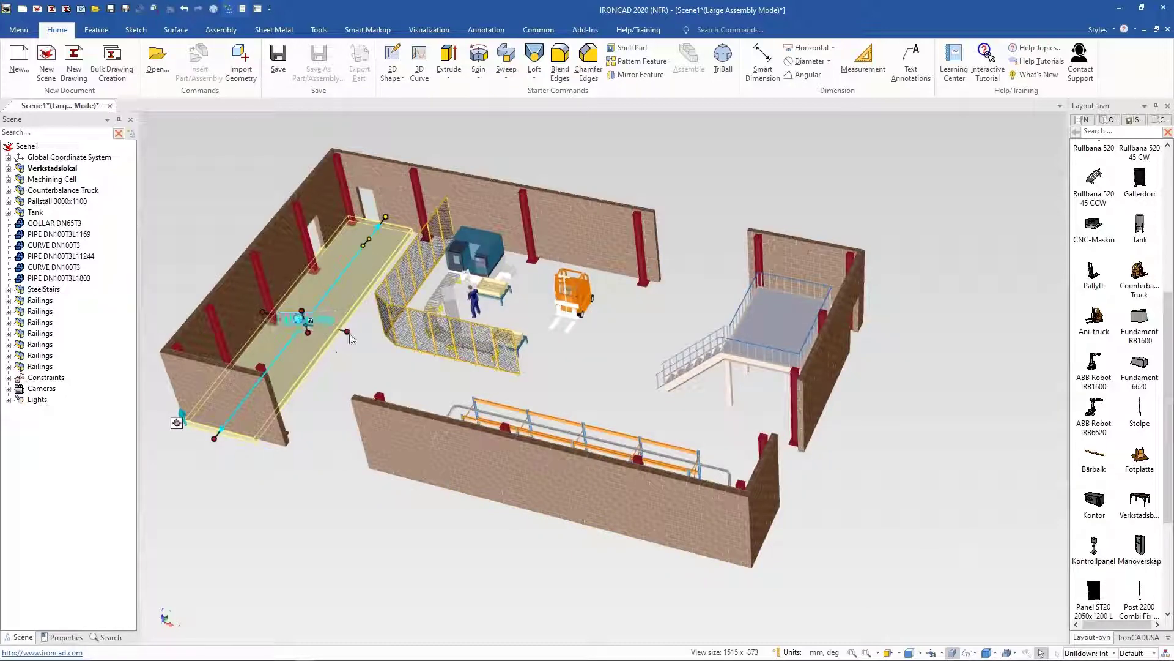
left_click_drag(348, 334, 981, 451)
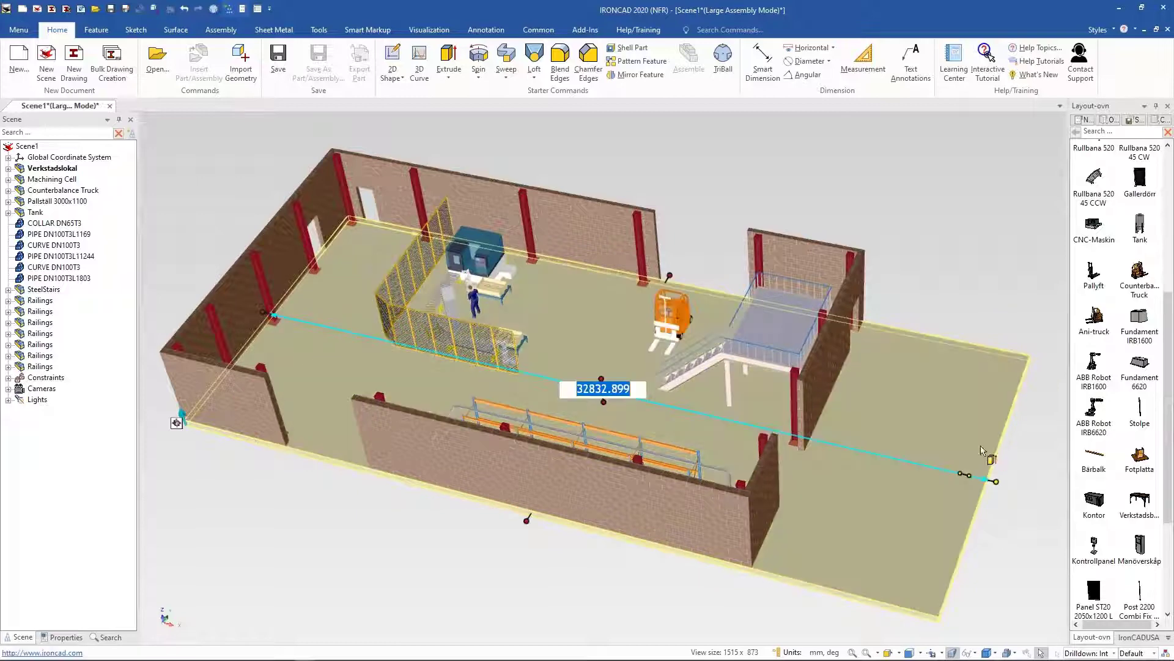
type("35000")
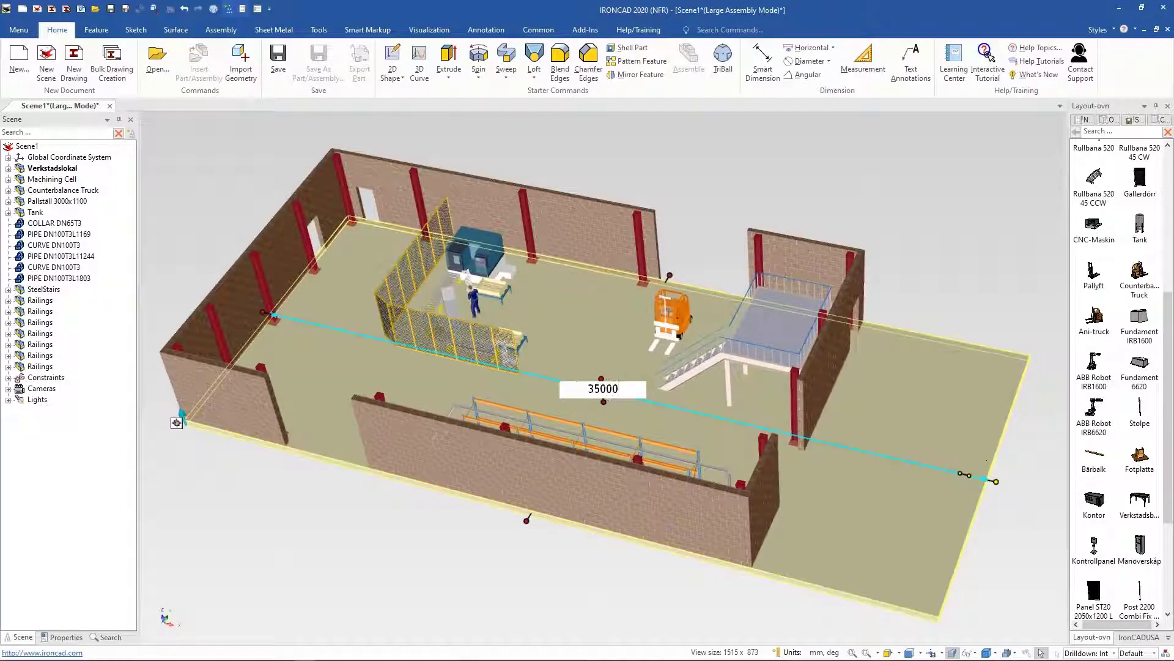
key("Return")
Step: Drop a Kontor office cabin from the catalog onto the extended floor outside the hall
left_click(960, 273)
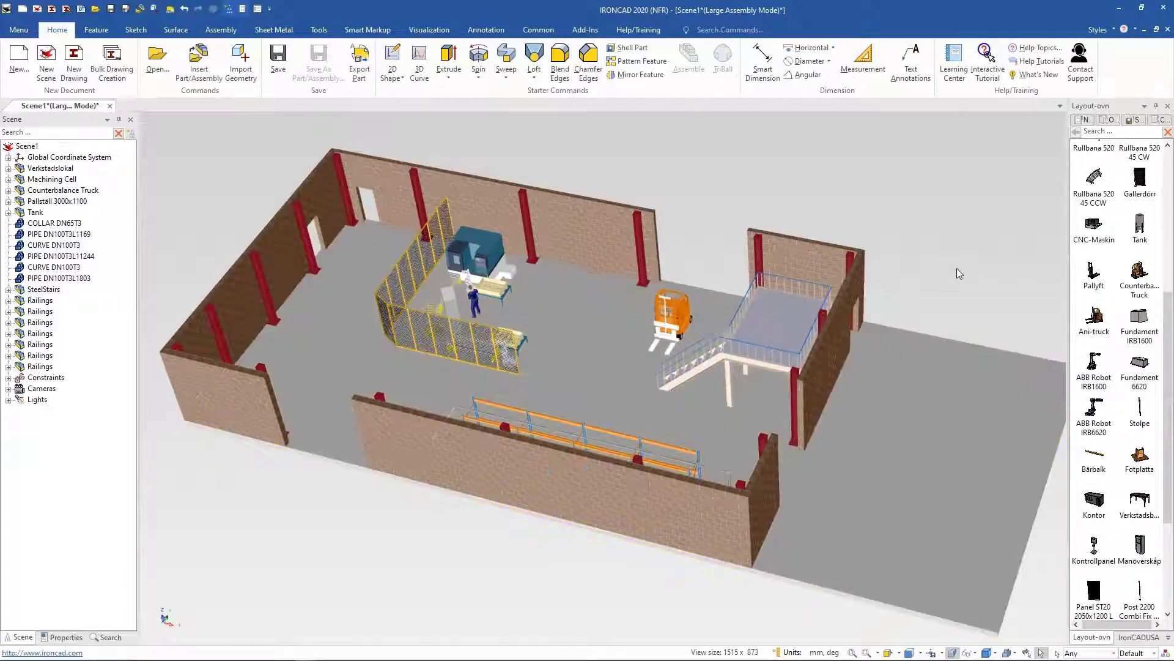
middle_click_drag(1012, 461, 890, 458)
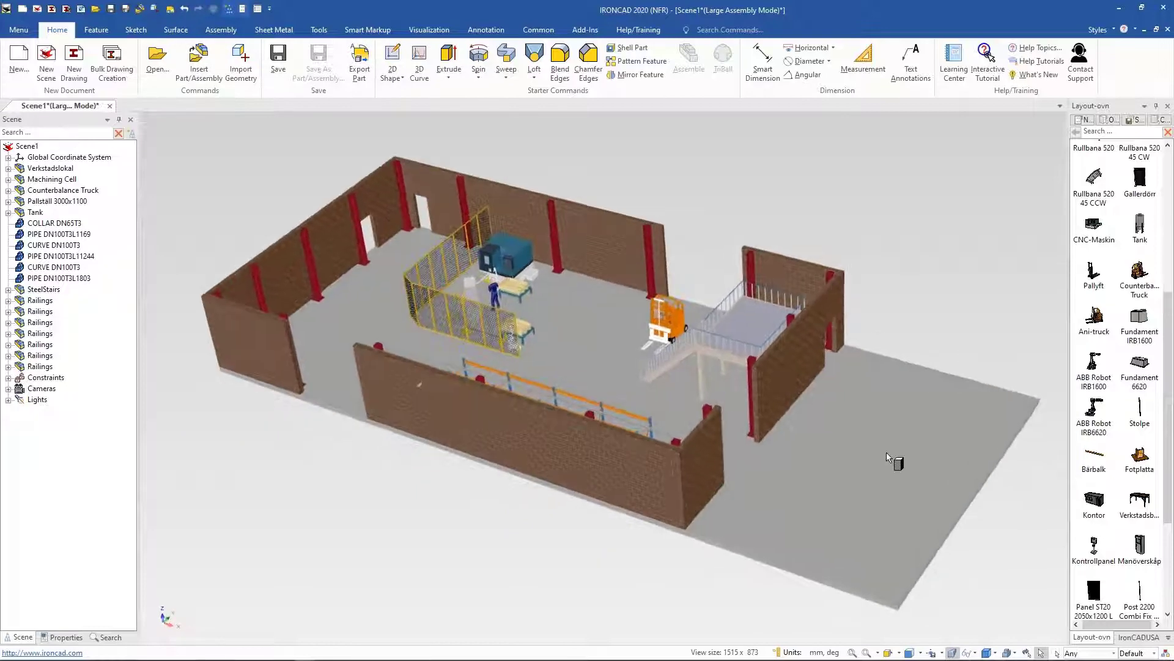
left_click_drag(890, 457, 829, 506)
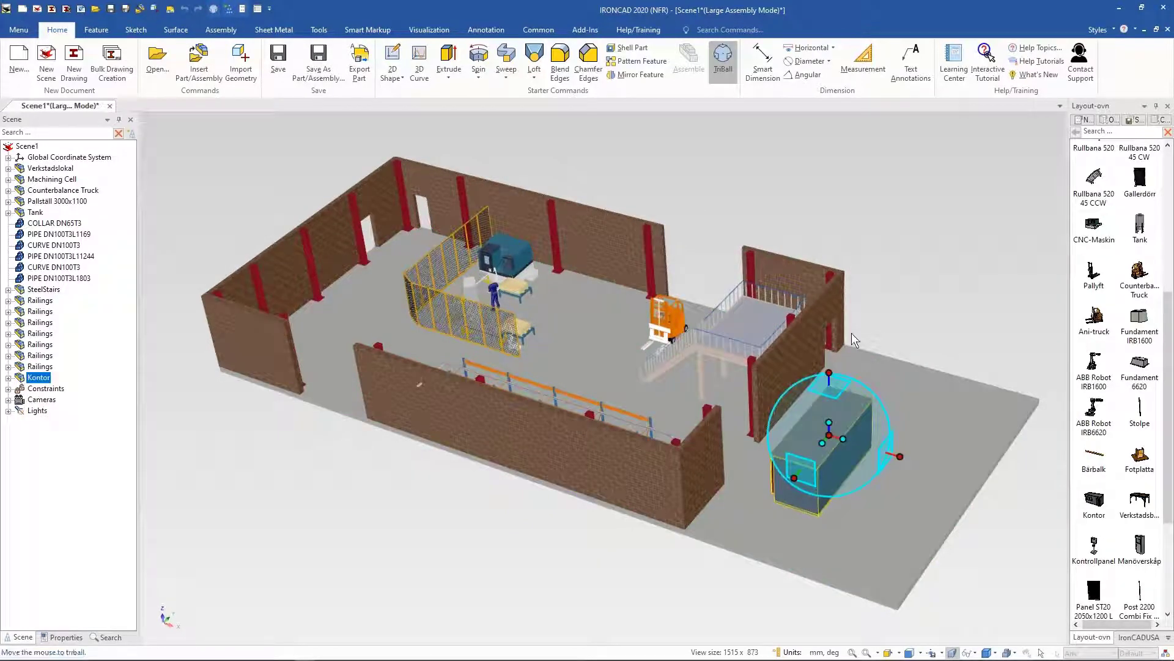
Step: Rotate the office cabin 180° about its vertical axis with the TriBall
left_click(829, 372)
left_click_drag(811, 444, 847, 420)
type("180")
key("Return")
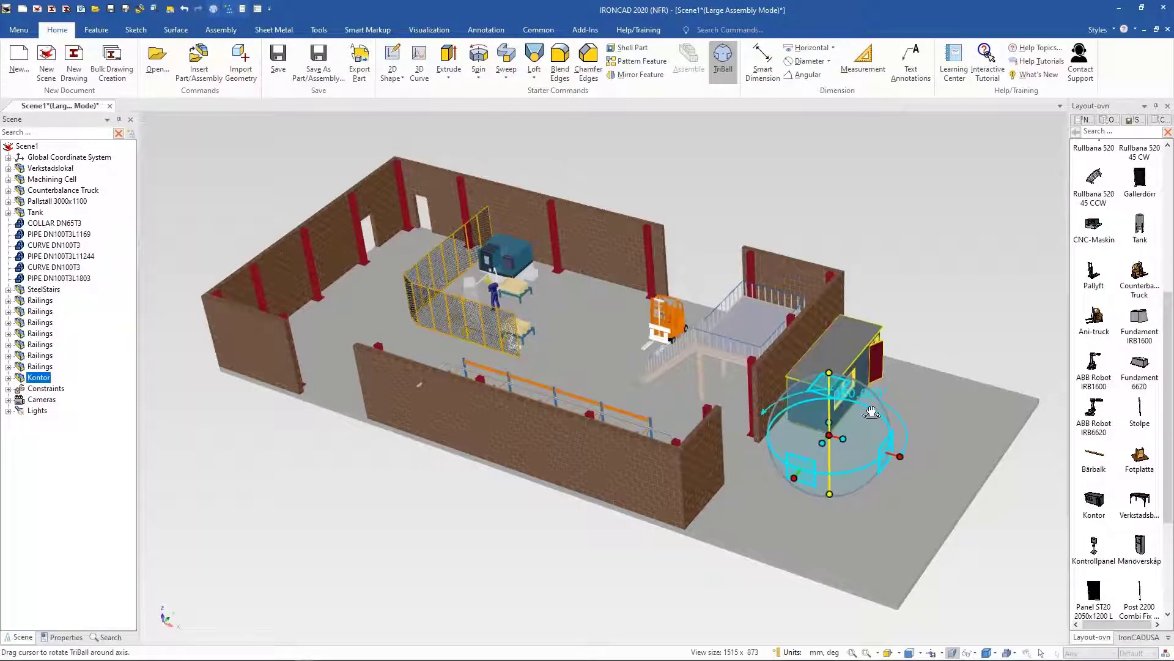
Step: Reposition the TriBall on the cabin and move the cabin against the hall's outer wall
middle_click_drag(872, 411, 860, 413)
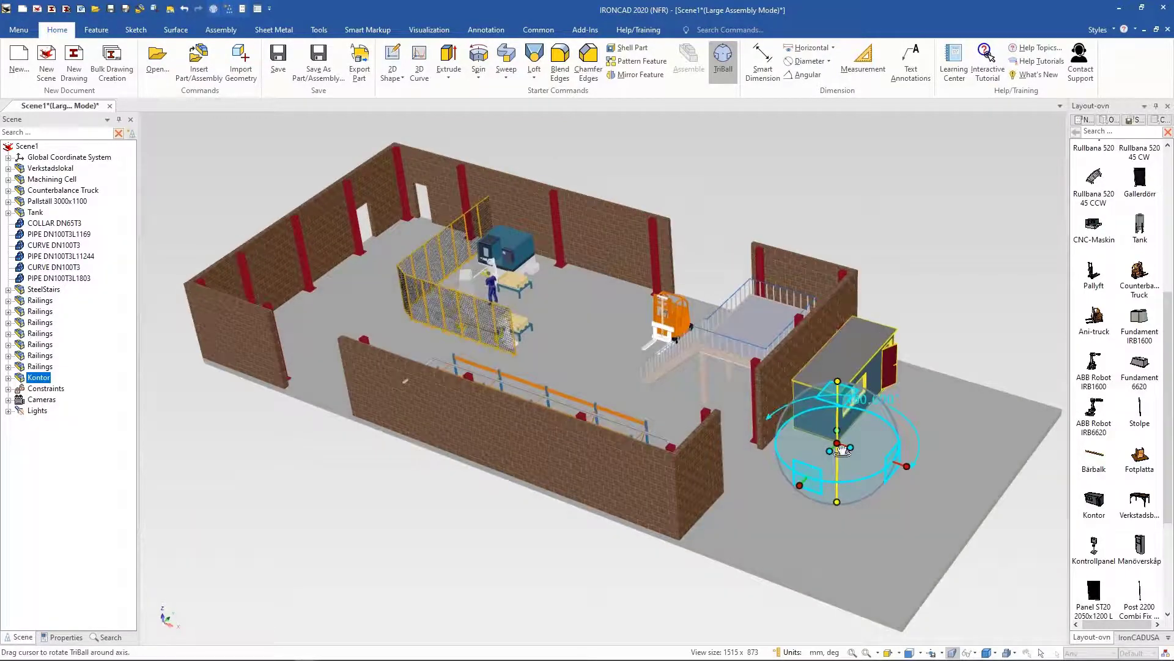
left_click(904, 467)
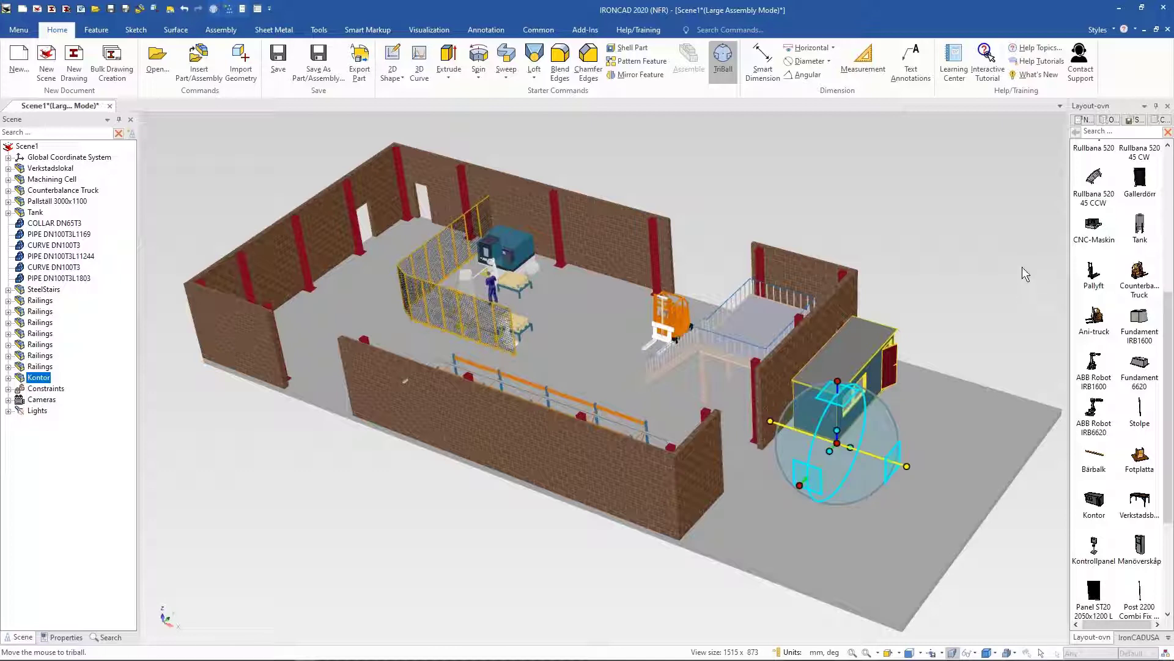
key("space")
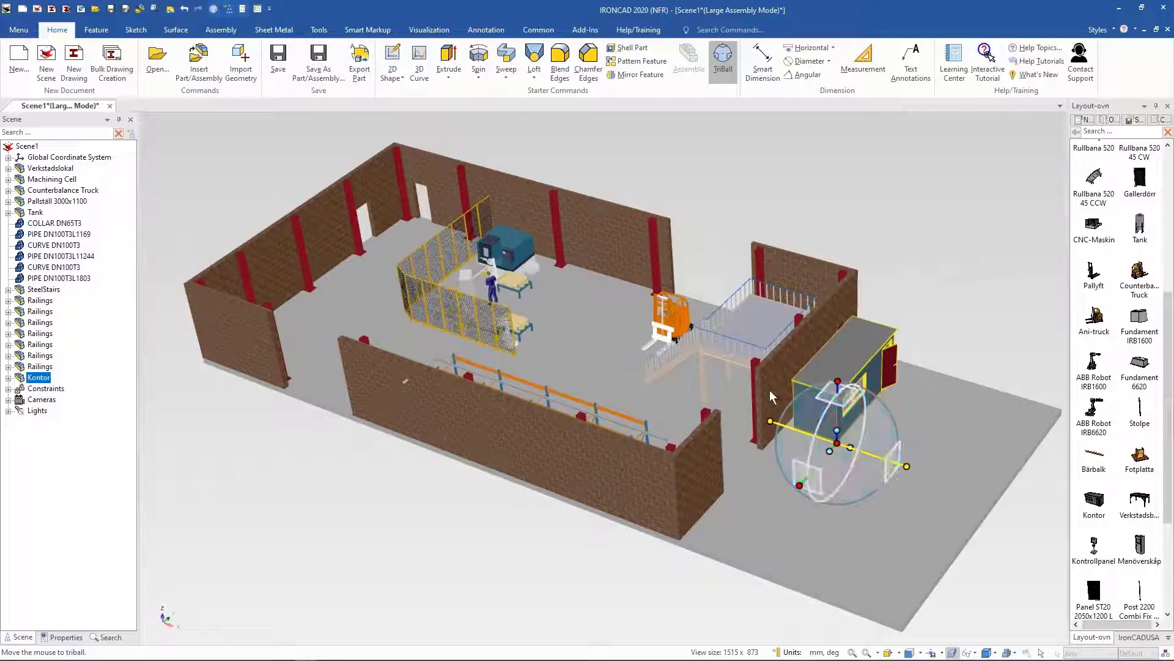
left_click_drag(846, 446, 811, 365)
key("space")
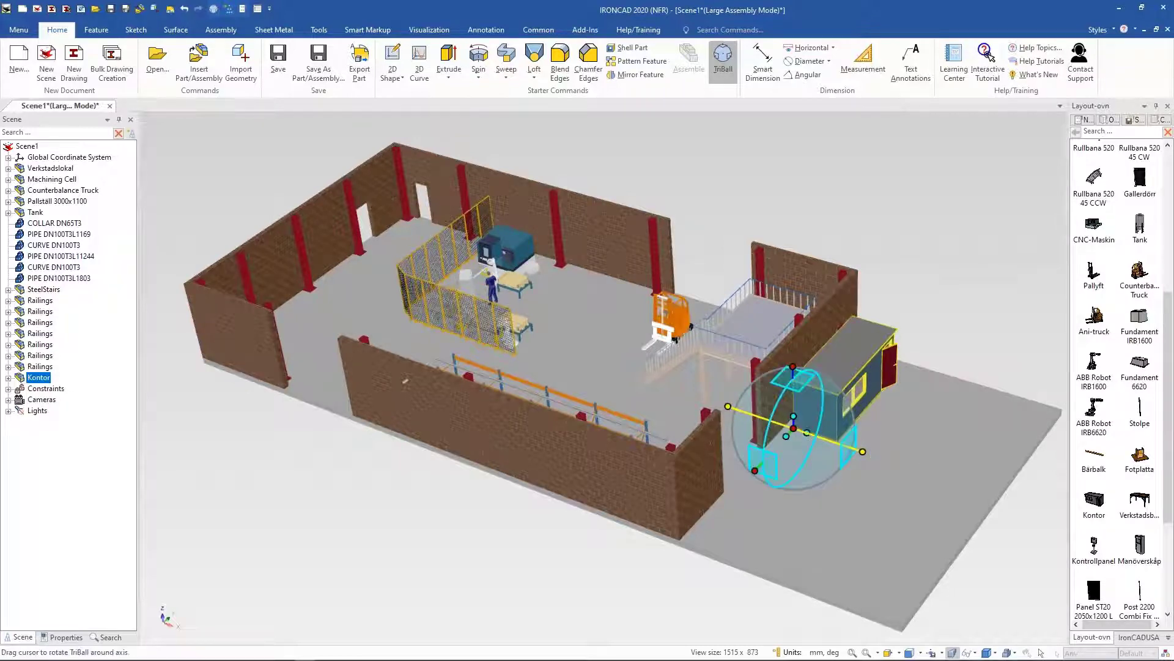
left_click_drag(795, 430, 772, 450)
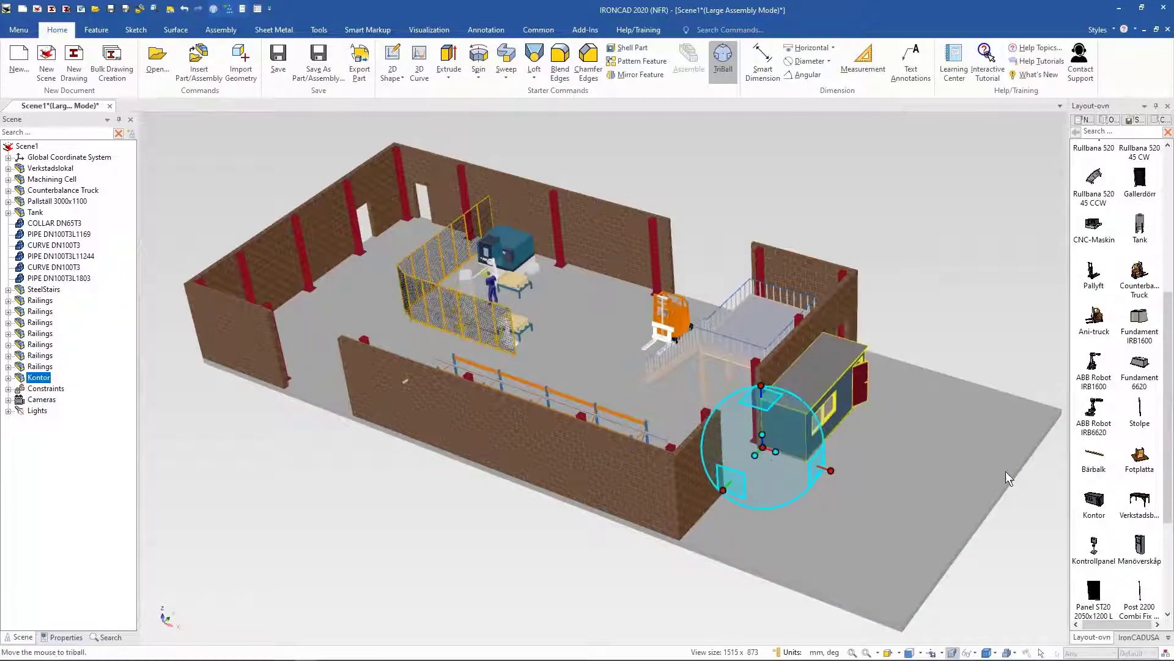
middle_click_drag(819, 422, 691, 422)
left_click(951, 365)
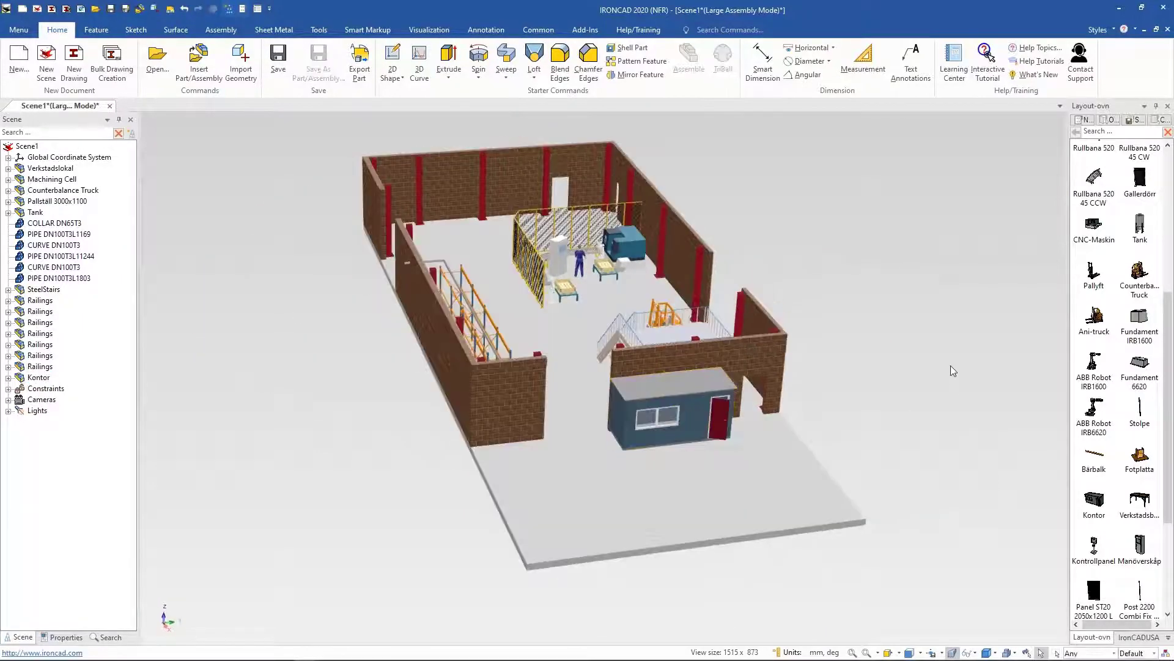
Step: Create a new drawing from the default template
middle_click_drag(950, 365, 763, 411)
scroll(1117, 521, "down", 2)
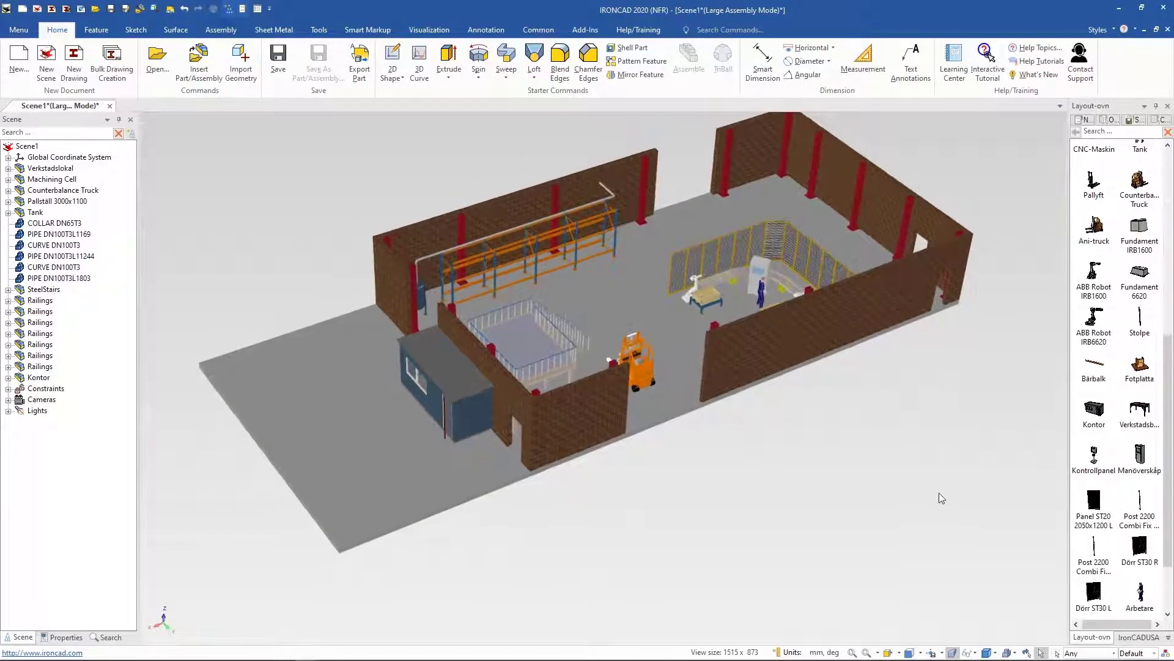
middle_click_drag(850, 480, 823, 471)
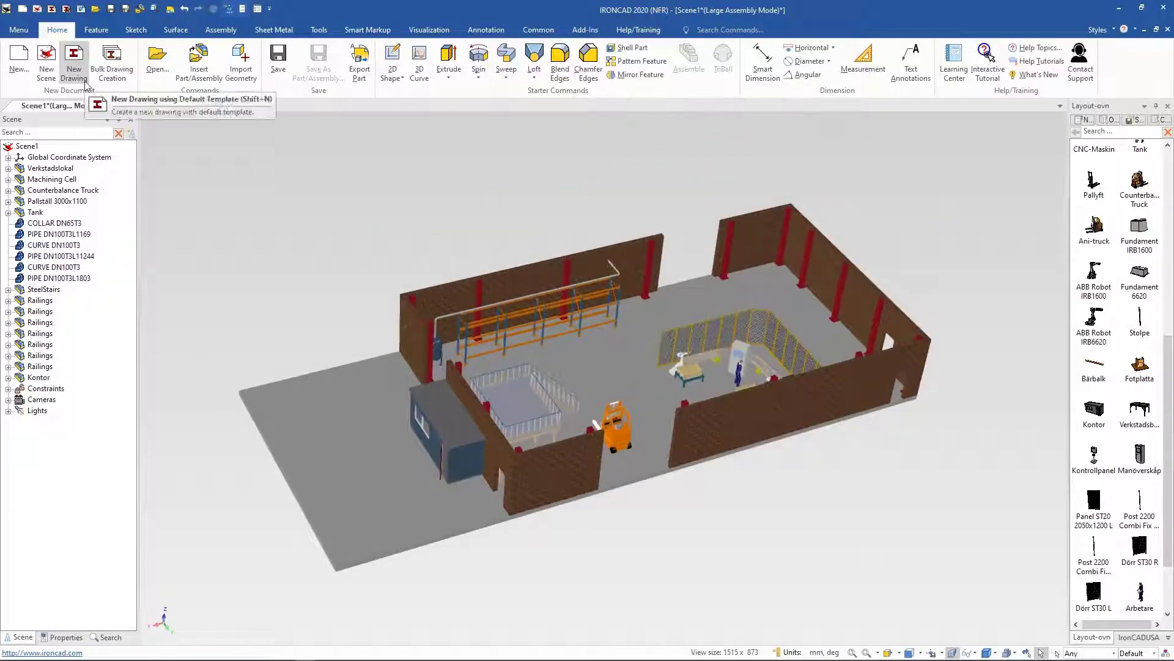
left_click(74, 59)
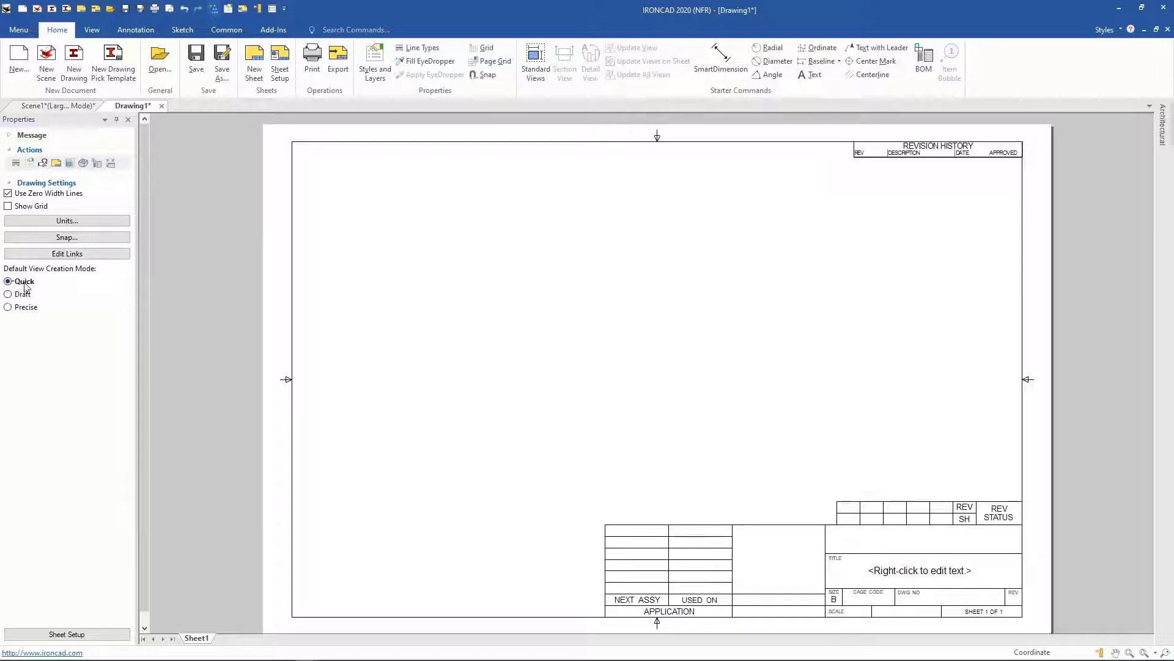
left_click(541, 54)
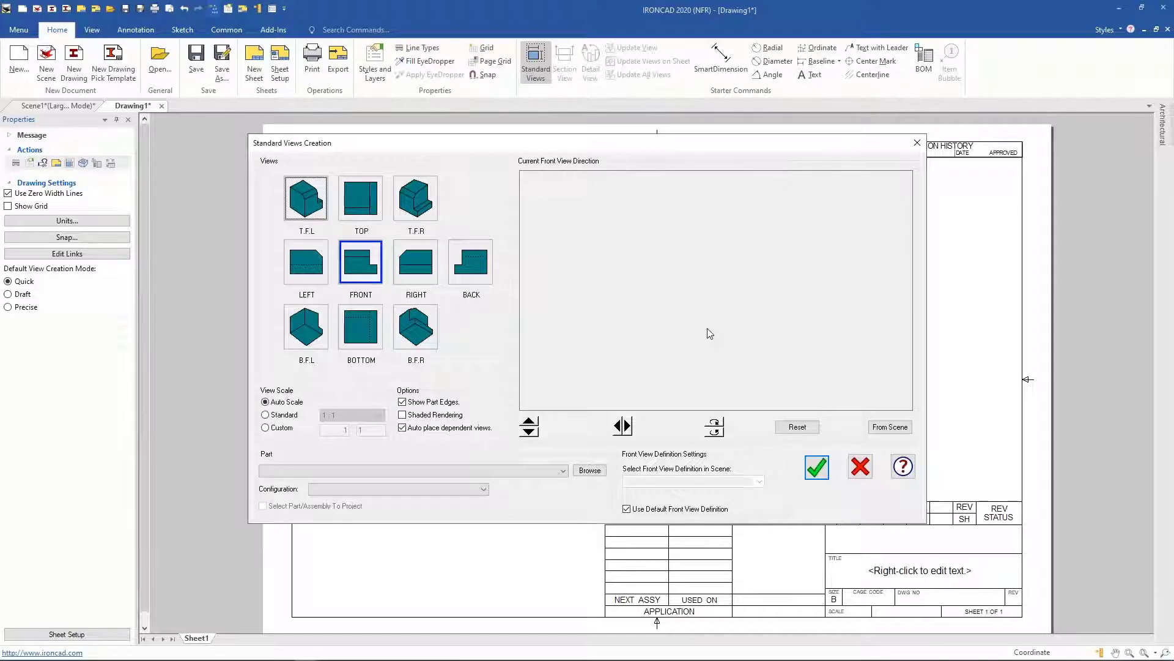
left_click(363, 269)
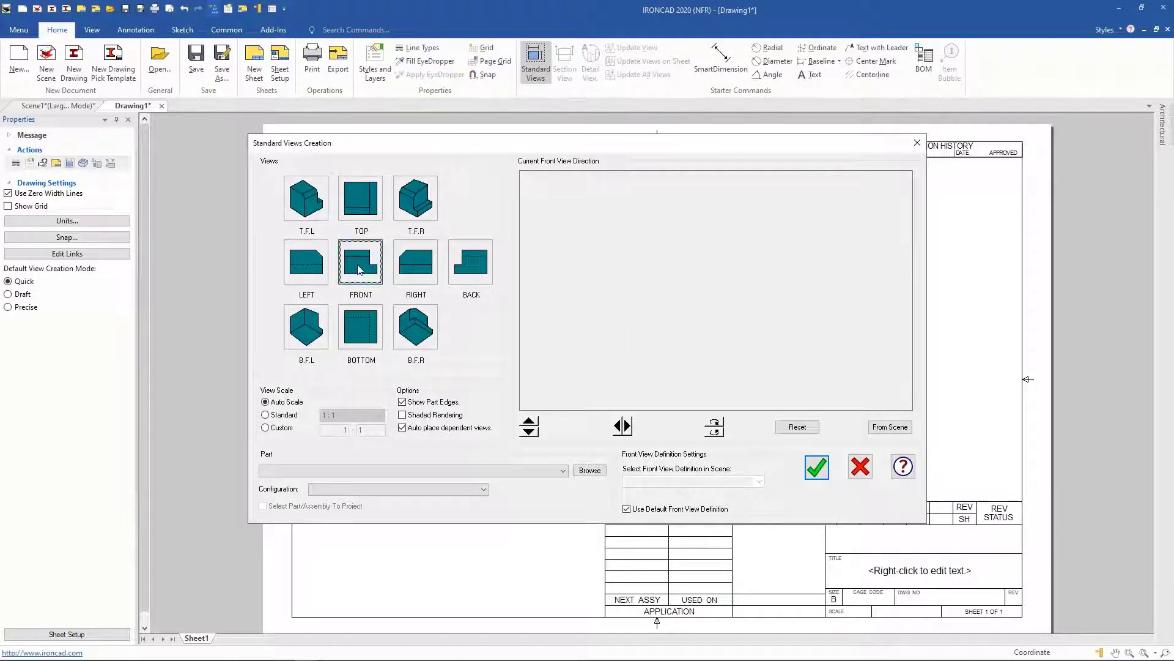
left_click(860, 466)
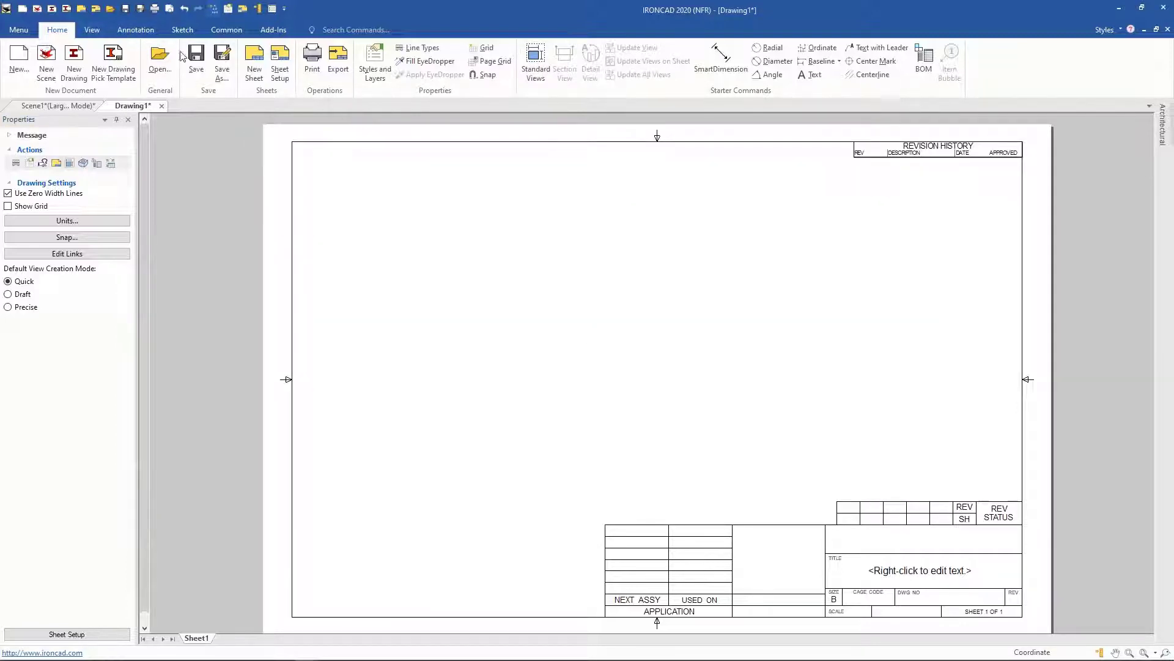
Step: Return to the 3D scene and save it as "Webinar factory" in the Webinar Files folder
left_click(76, 106)
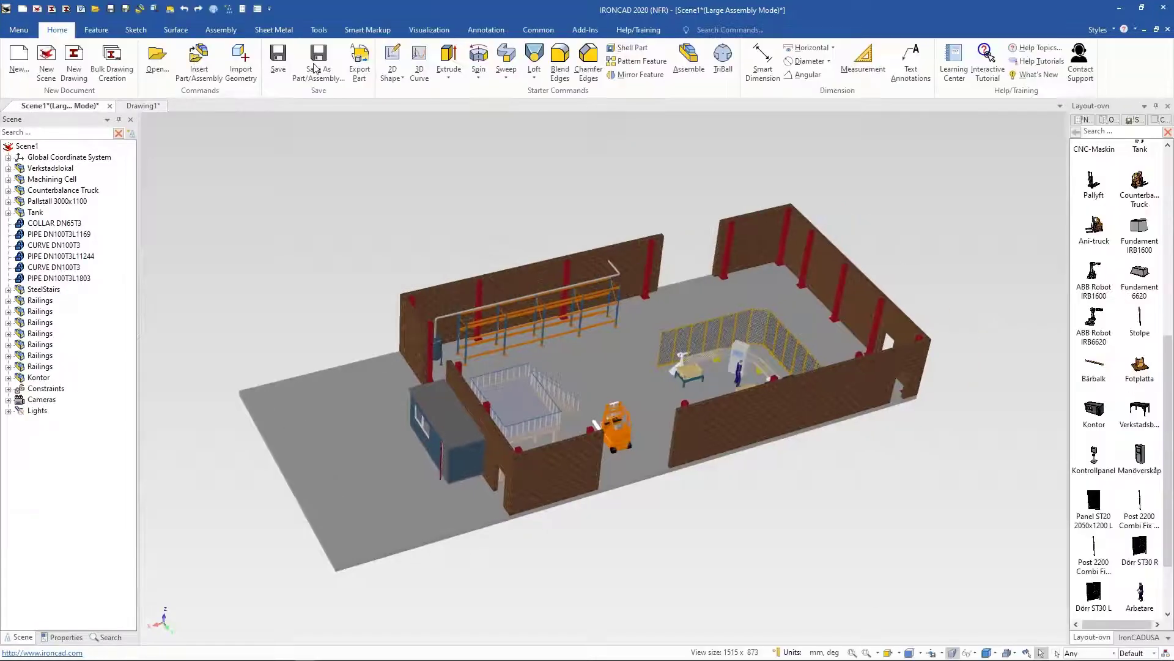
left_click(278, 84)
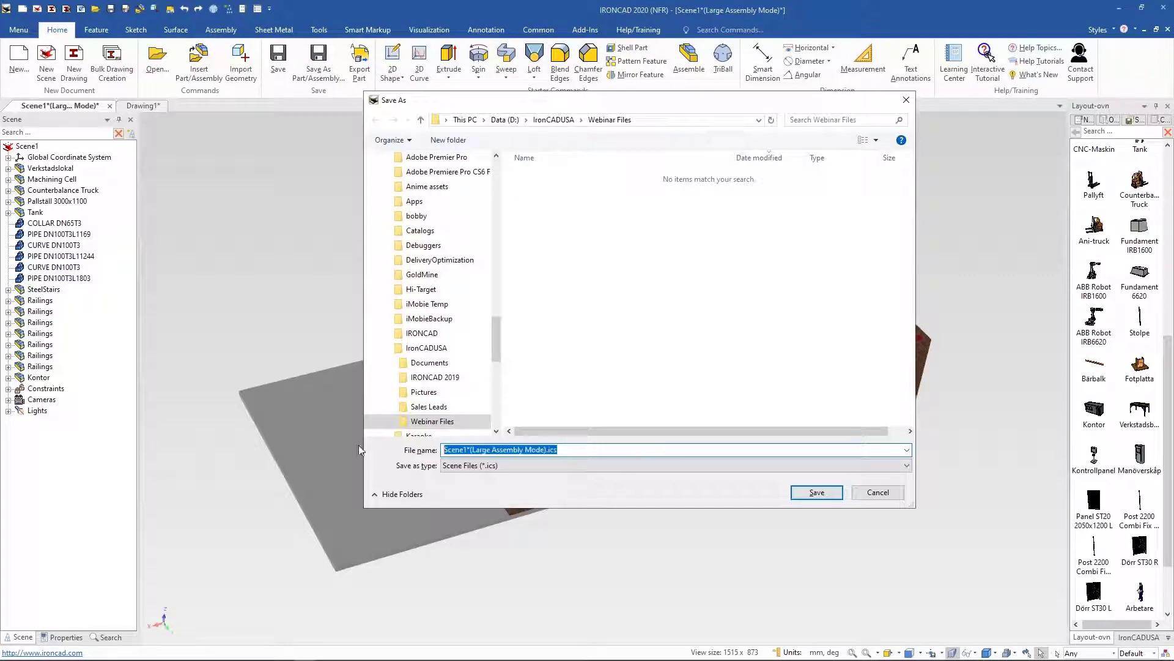
type("Webinar")
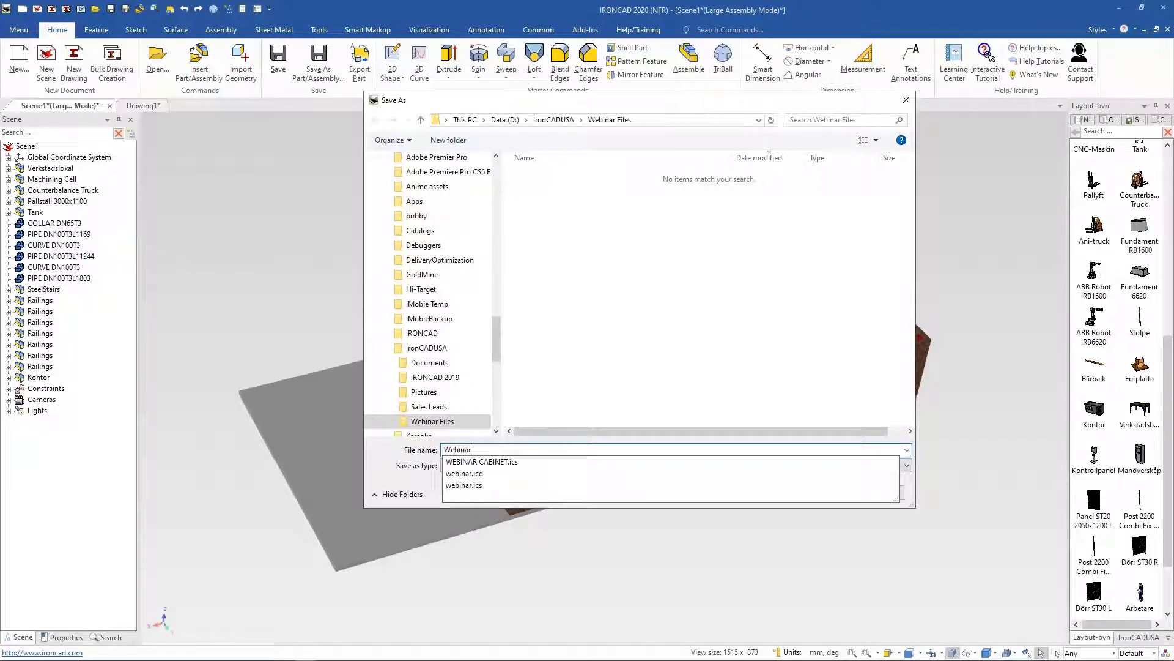
type(" factory")
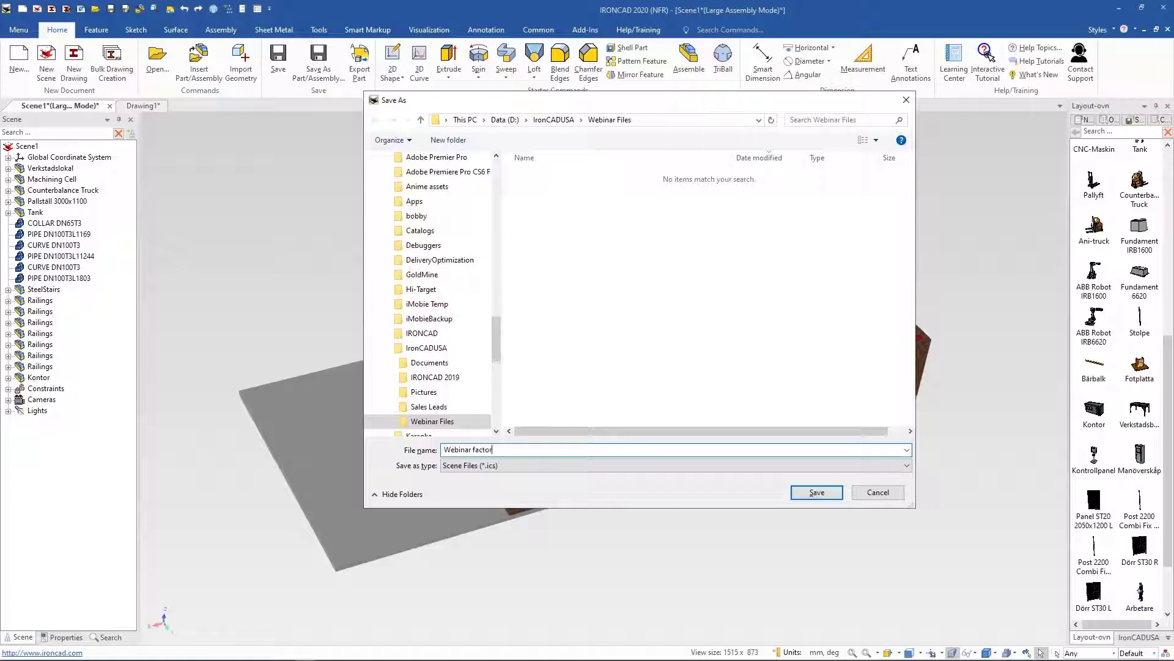
left_click(814, 493)
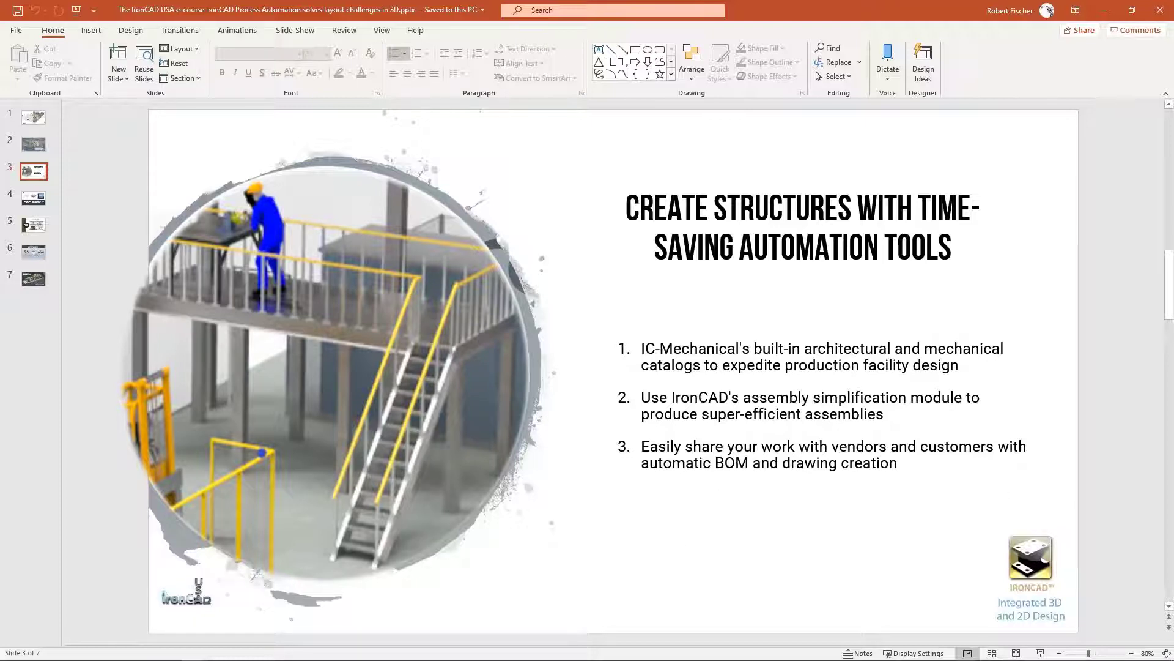
Step: Switch back to IronCAD and open the drawing sheet
mouse_move(366, 659)
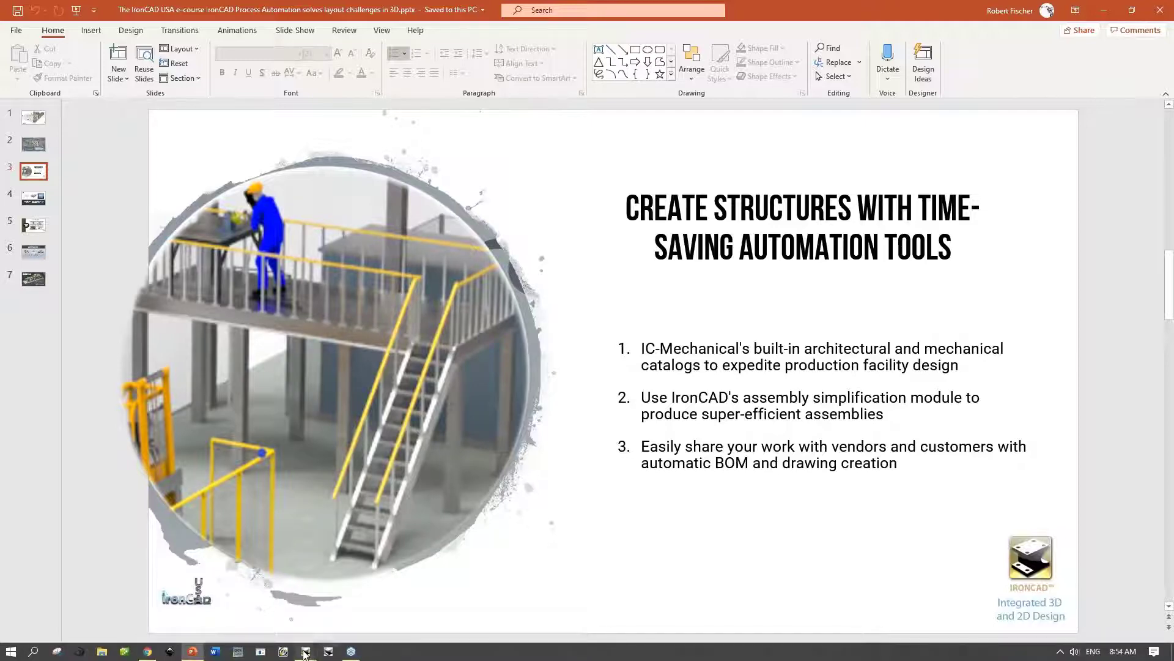
mouse_move(305, 653)
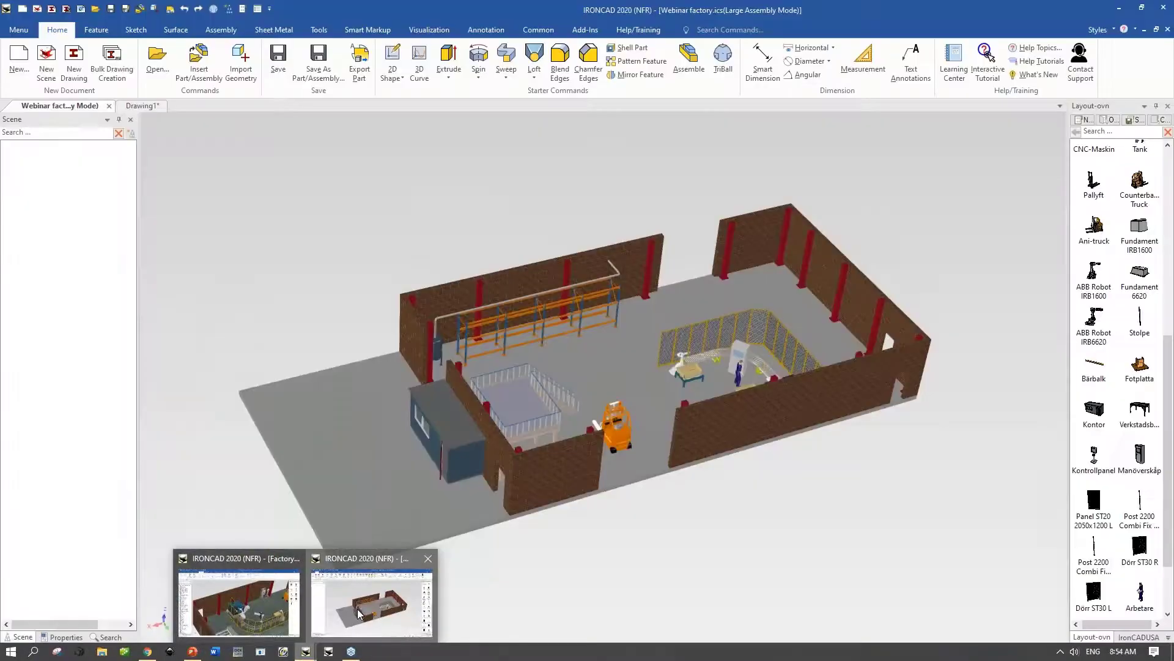
left_click(359, 611)
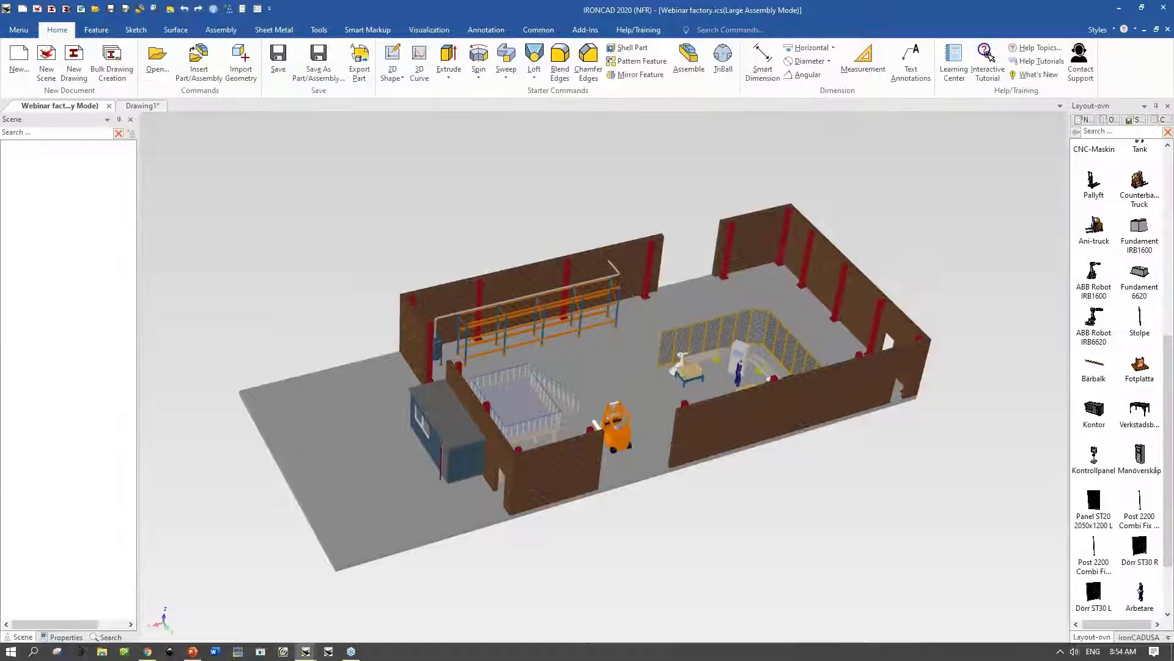
middle_click_drag(228, 225, 195, 182)
left_click(147, 109)
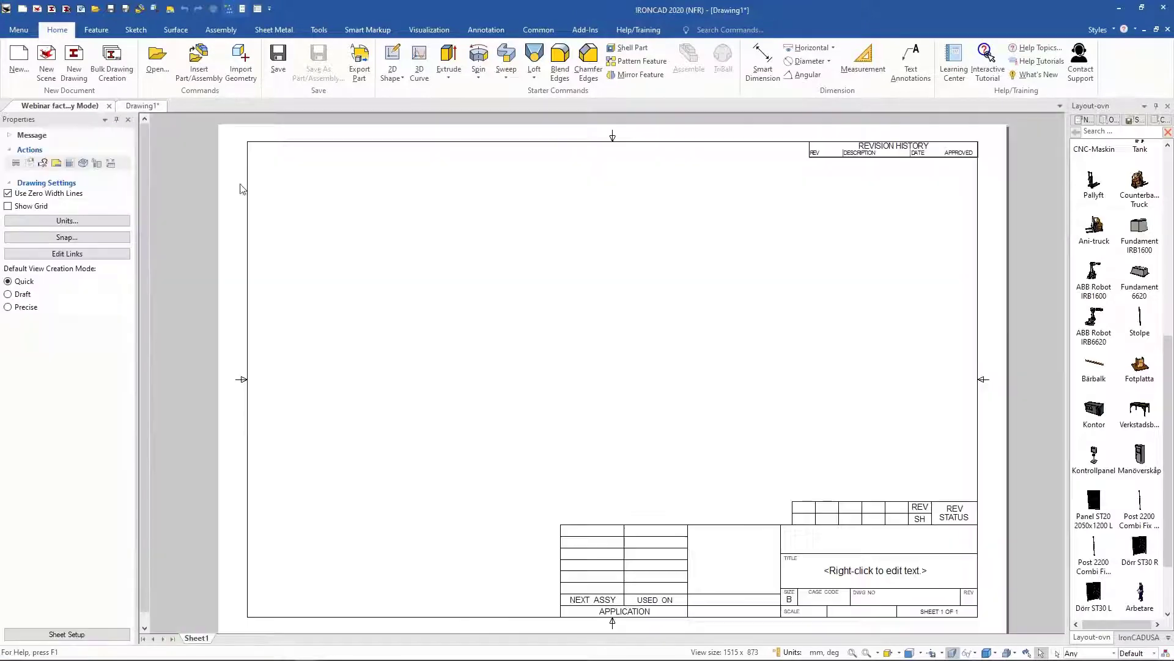
Step: Insert a standard view of the factory scene, oriented as a top-down plan rotated to landscape
left_click(534, 56)
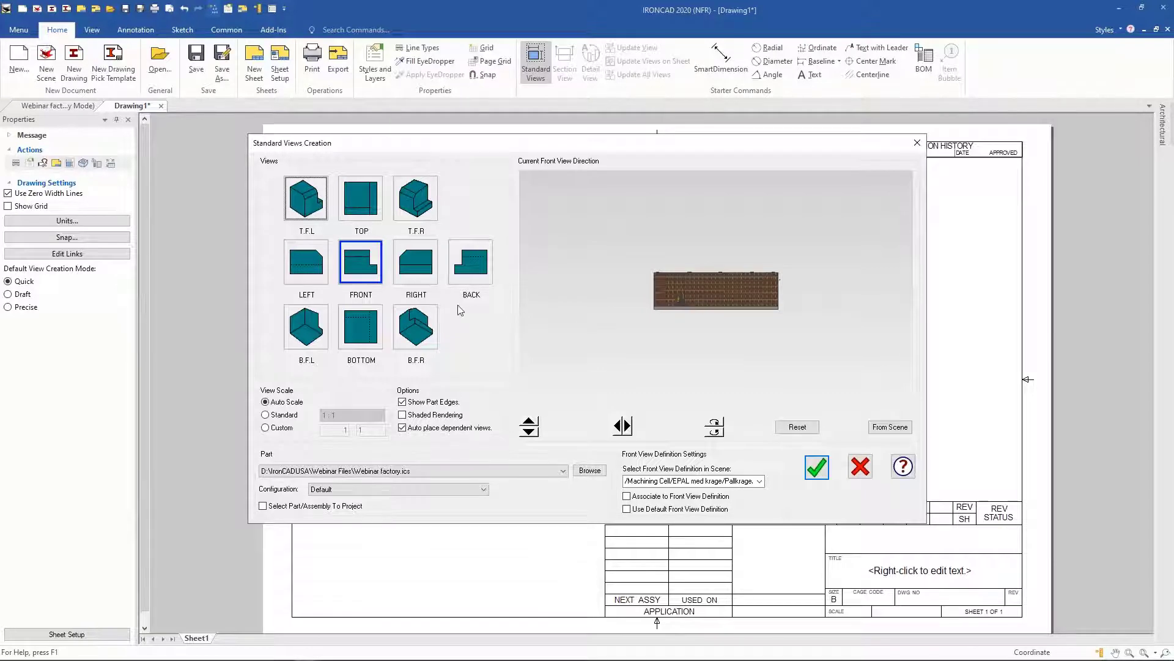
left_click(908, 430)
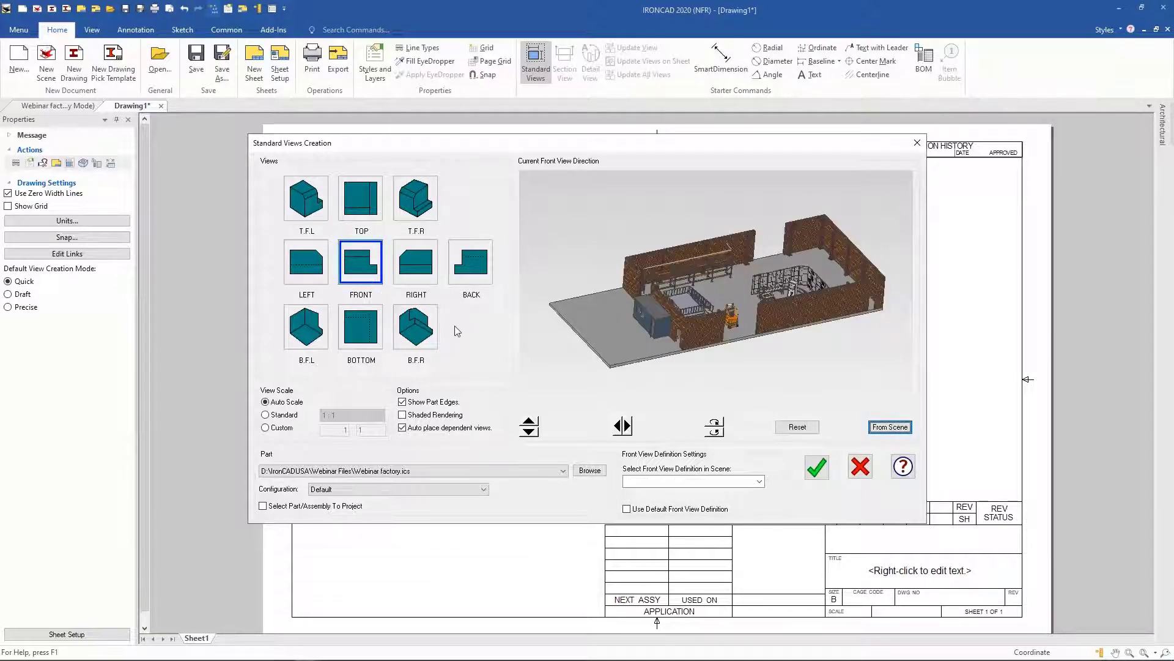
left_click(630, 427)
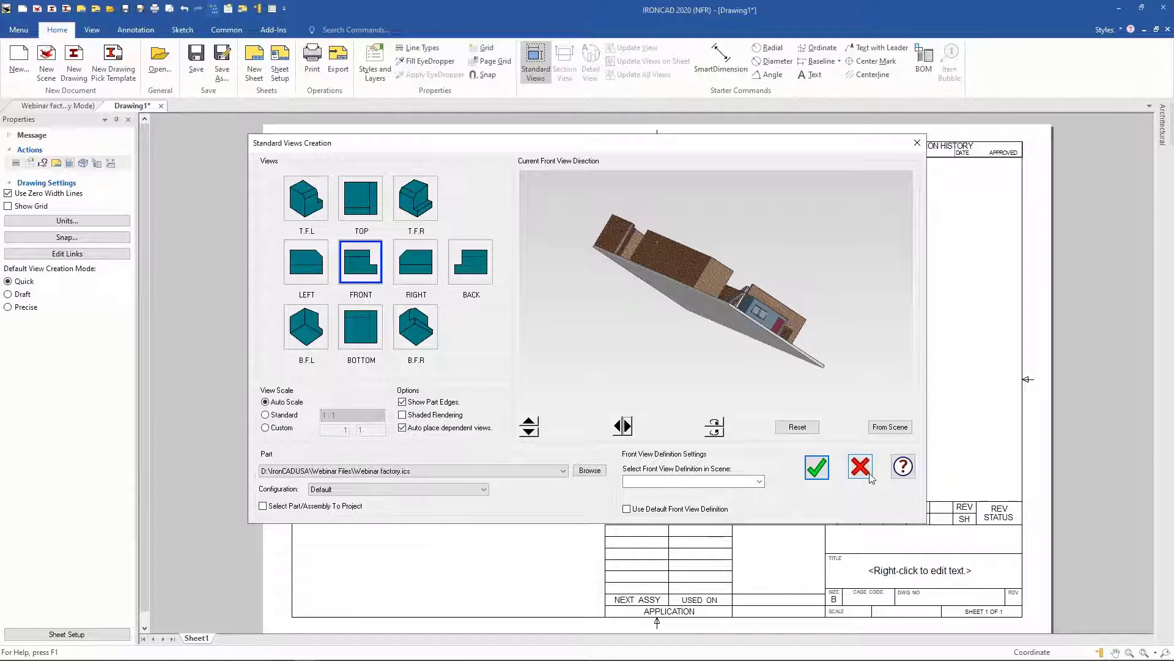
left_click(802, 429)
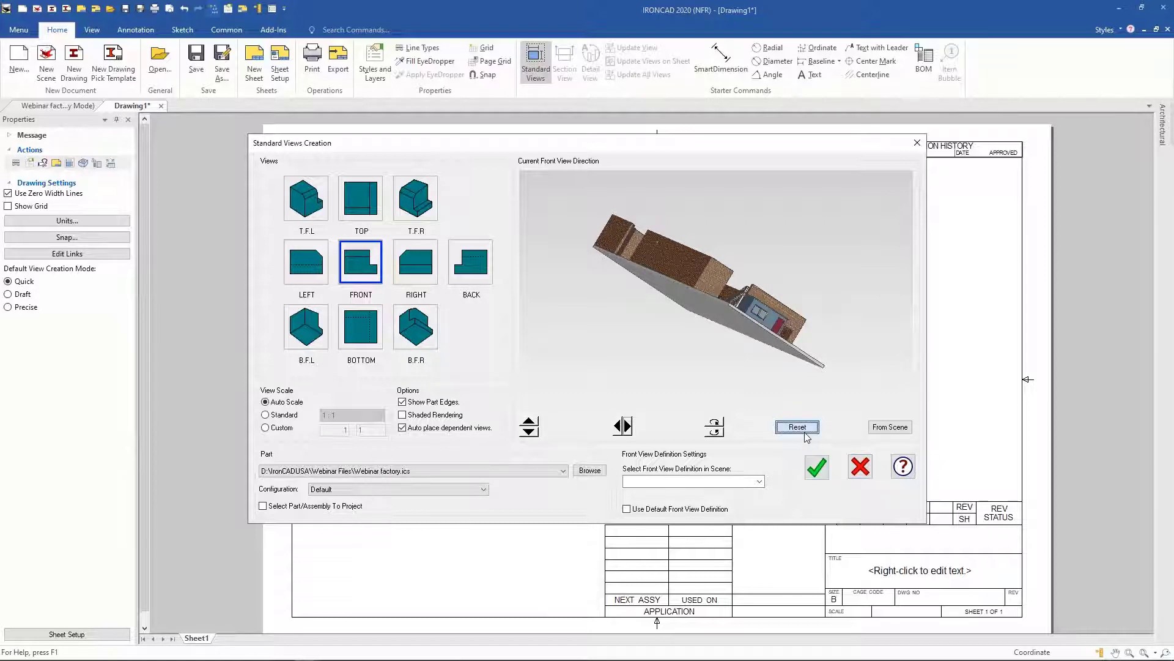
left_click(529, 426)
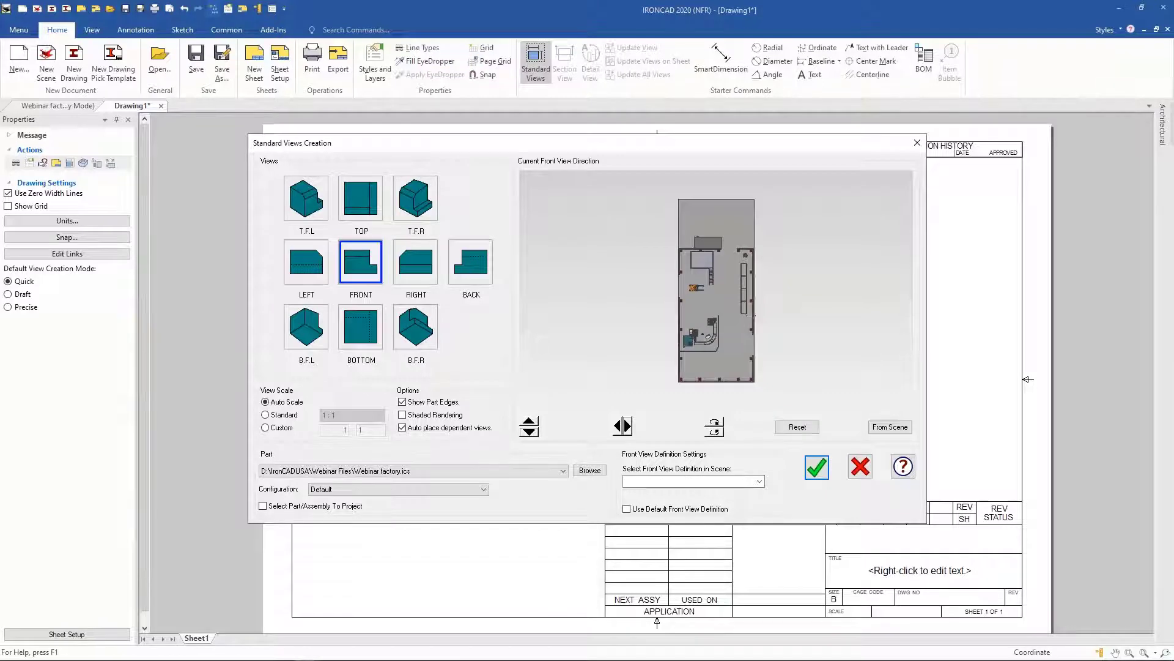
left_click(714, 427)
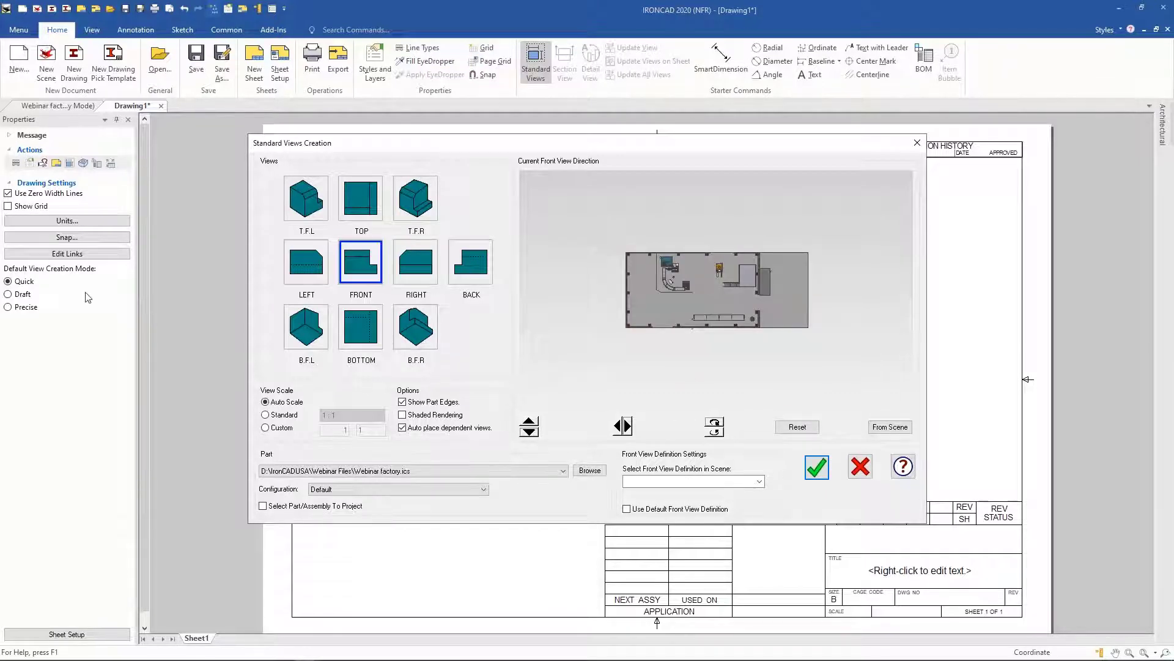
left_click(820, 470)
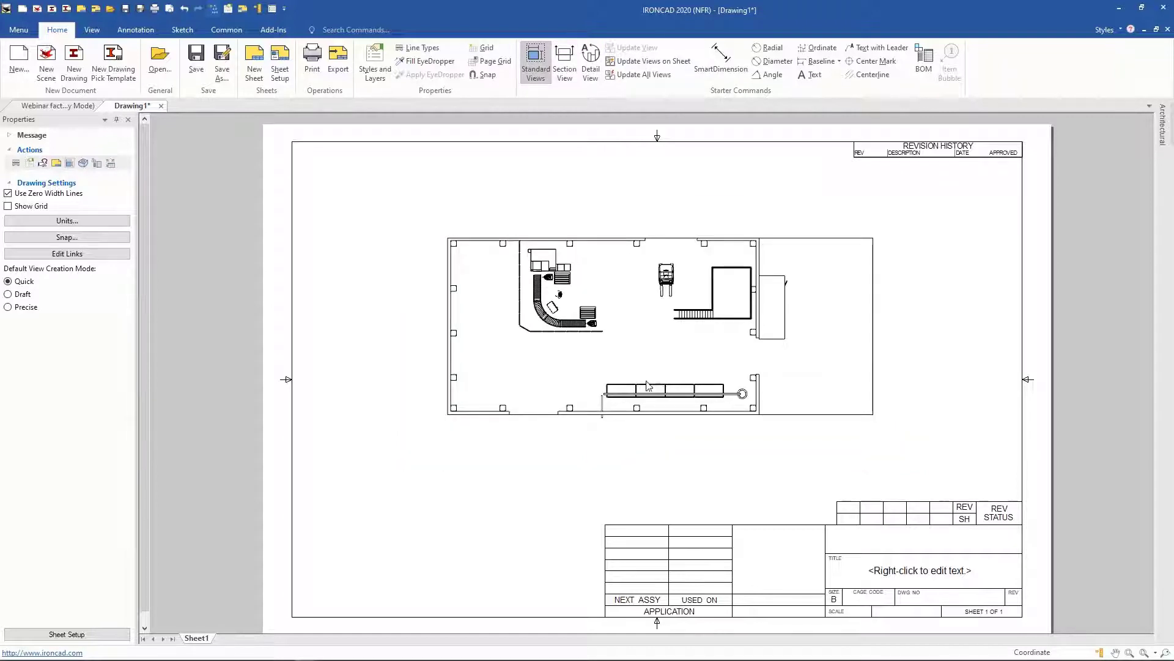
Step: Reposition the factory plan view on the drawing sheet
scroll(527, 303, "up", 5)
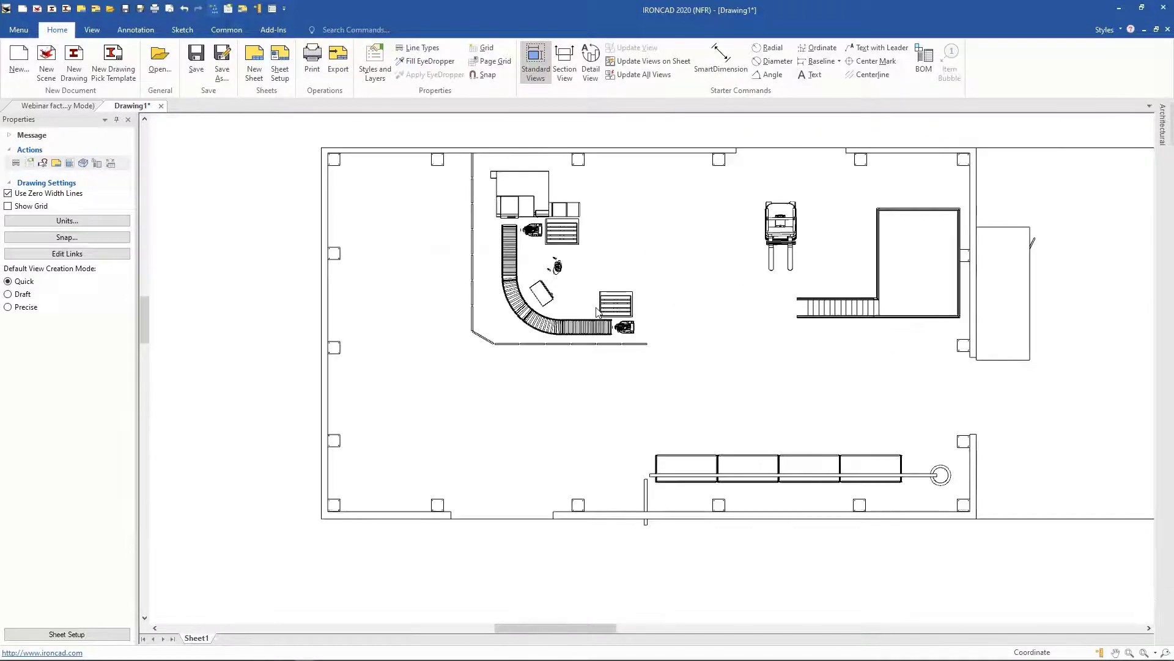
scroll(598, 312, "up", 2)
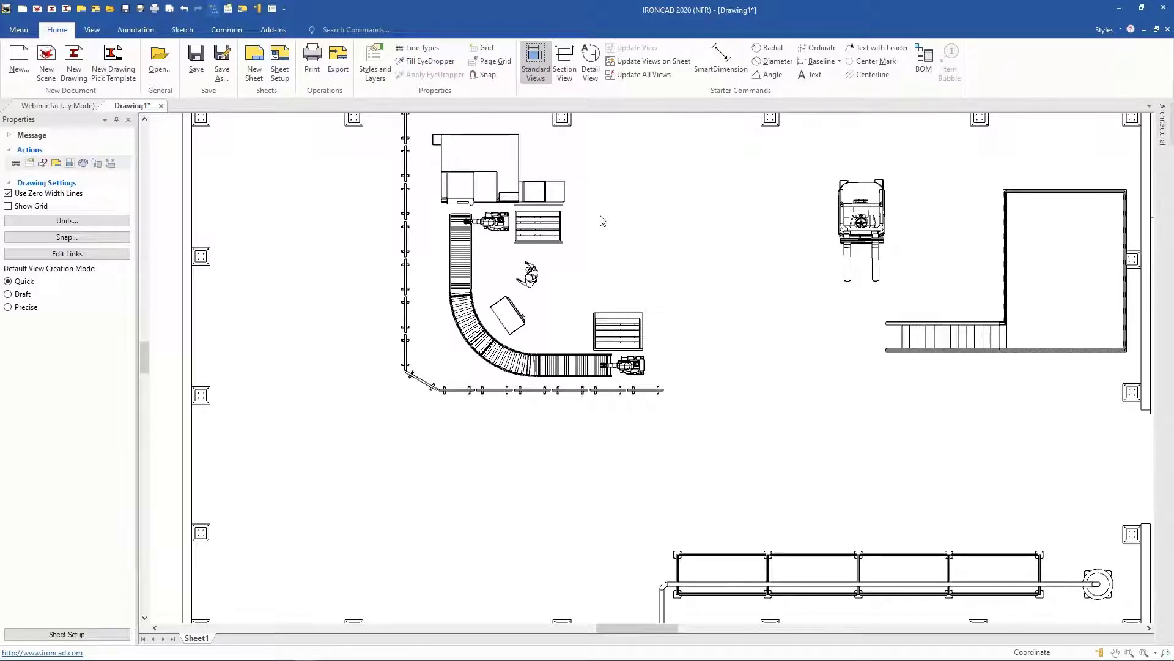
scroll(680, 324, "down", 5)
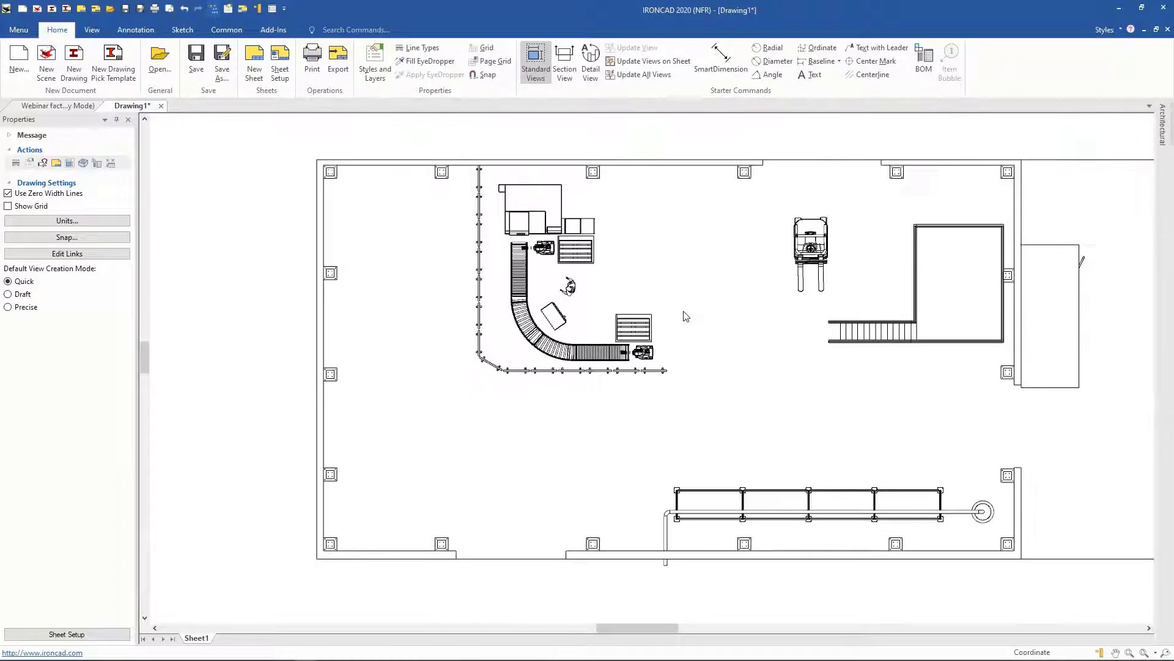
scroll(725, 321, "down", 2)
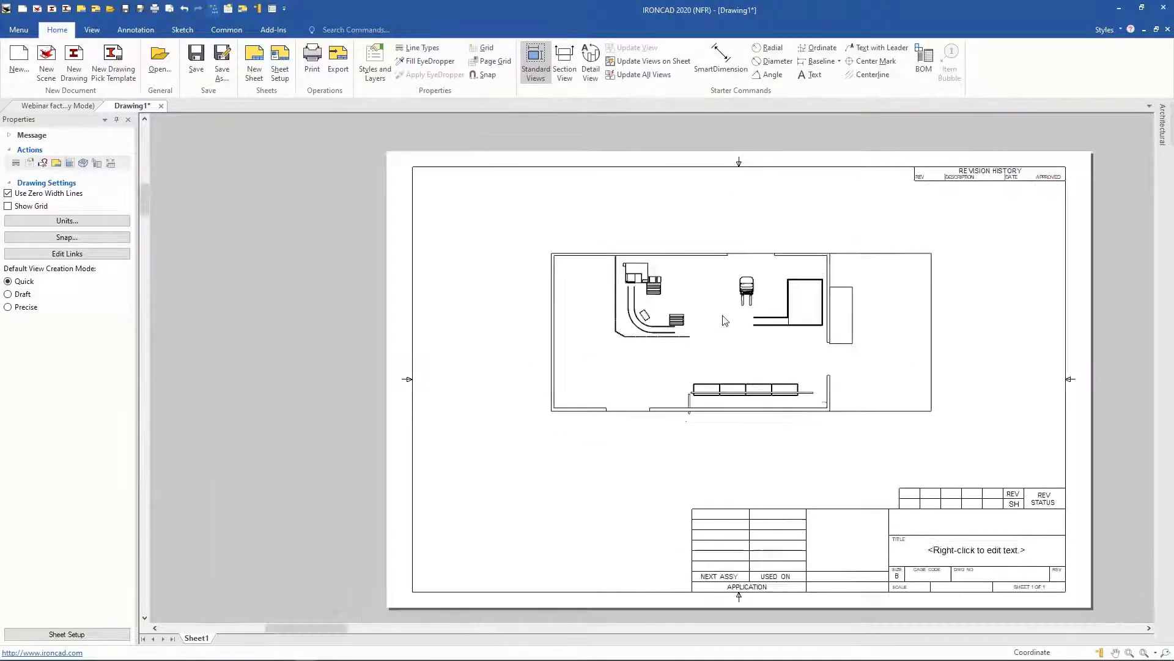
left_click_drag(742, 333, 647, 292)
left_click(317, 330)
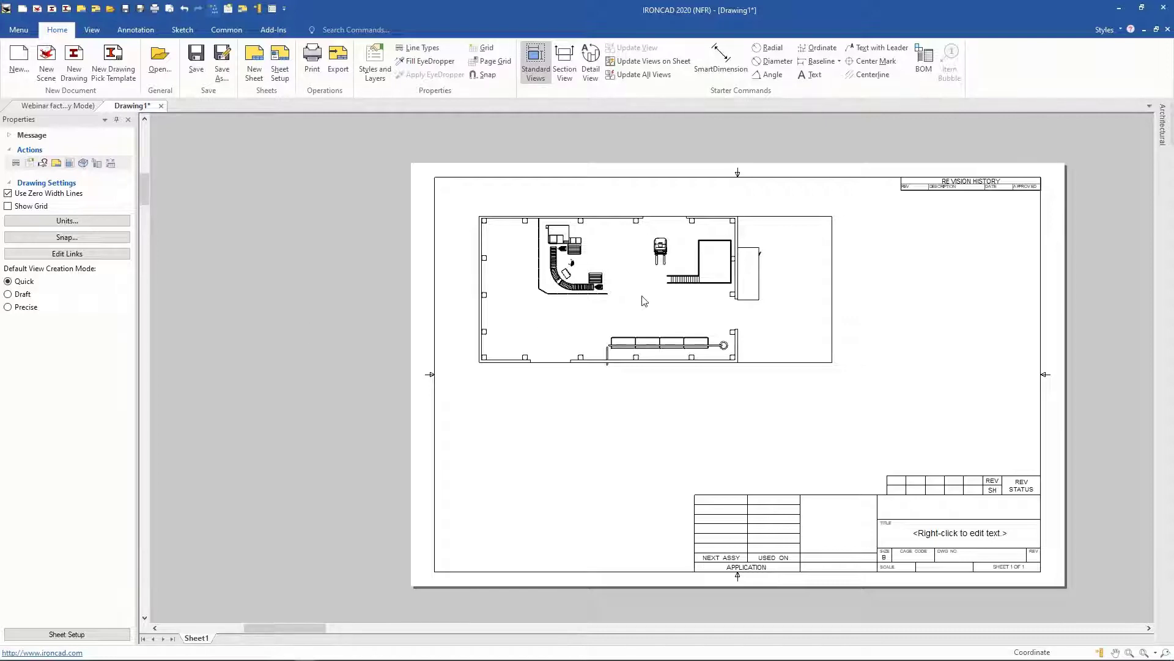
mouse_move(643, 299)
left_mouse_down()
mouse_move(673, 313)
mouse_move(677, 340)
left_mouse_up()
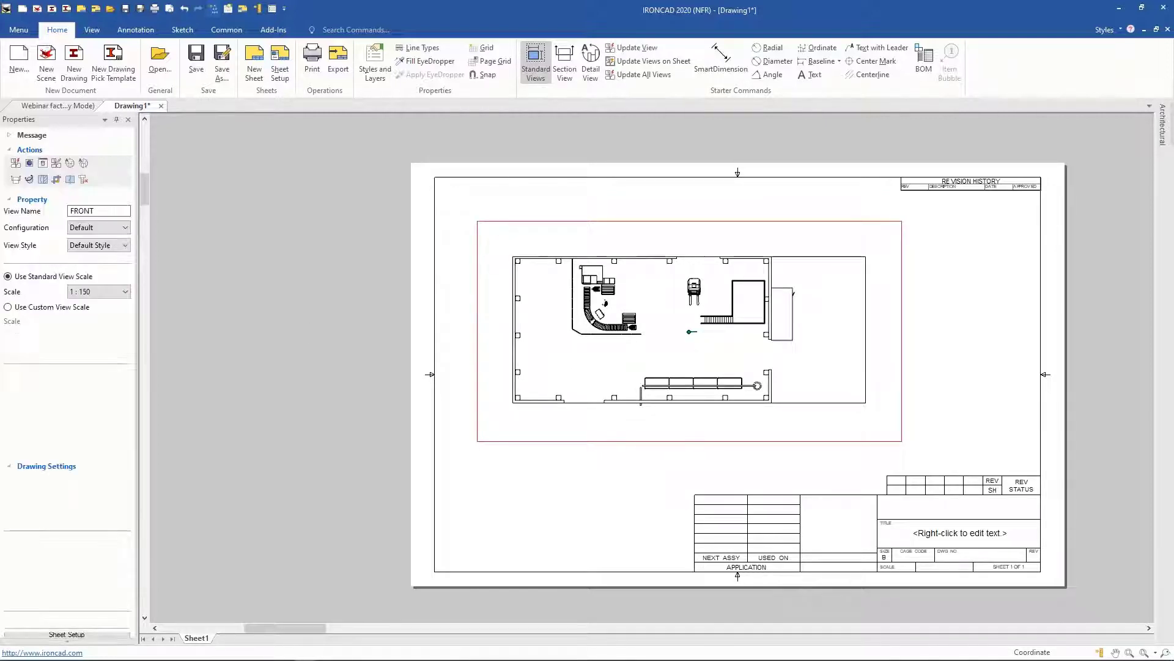
left_click(453, 145)
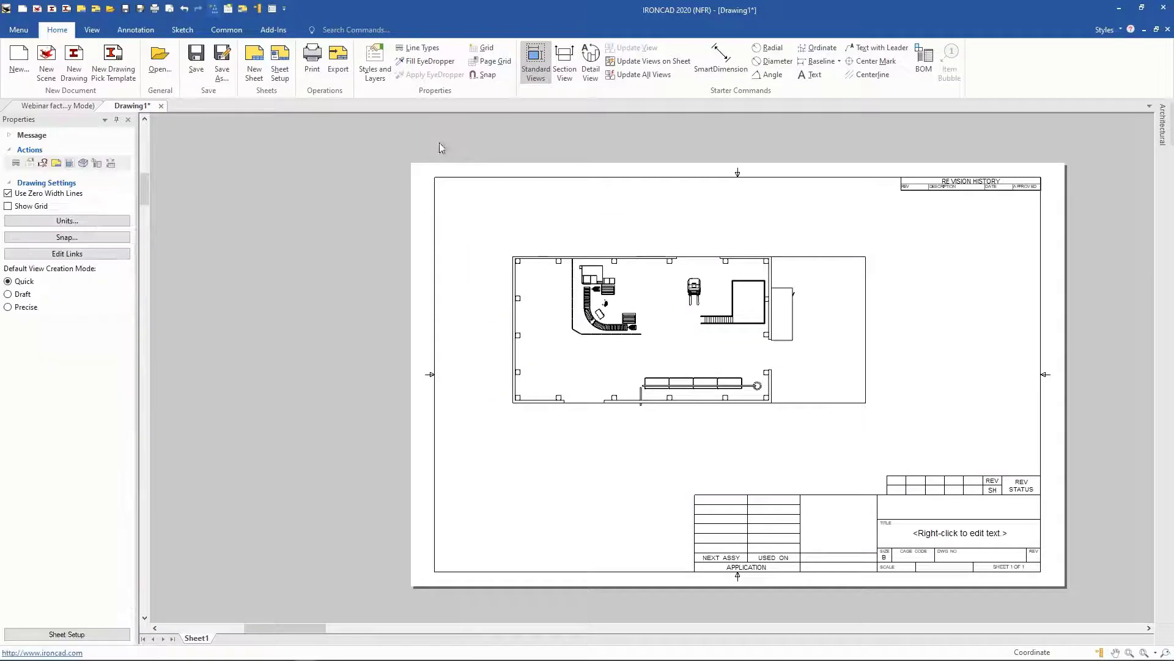
Step: Return to the scene and count its parts with the Count Parts tool from the ICMech Tools catalog
left_click(59, 108)
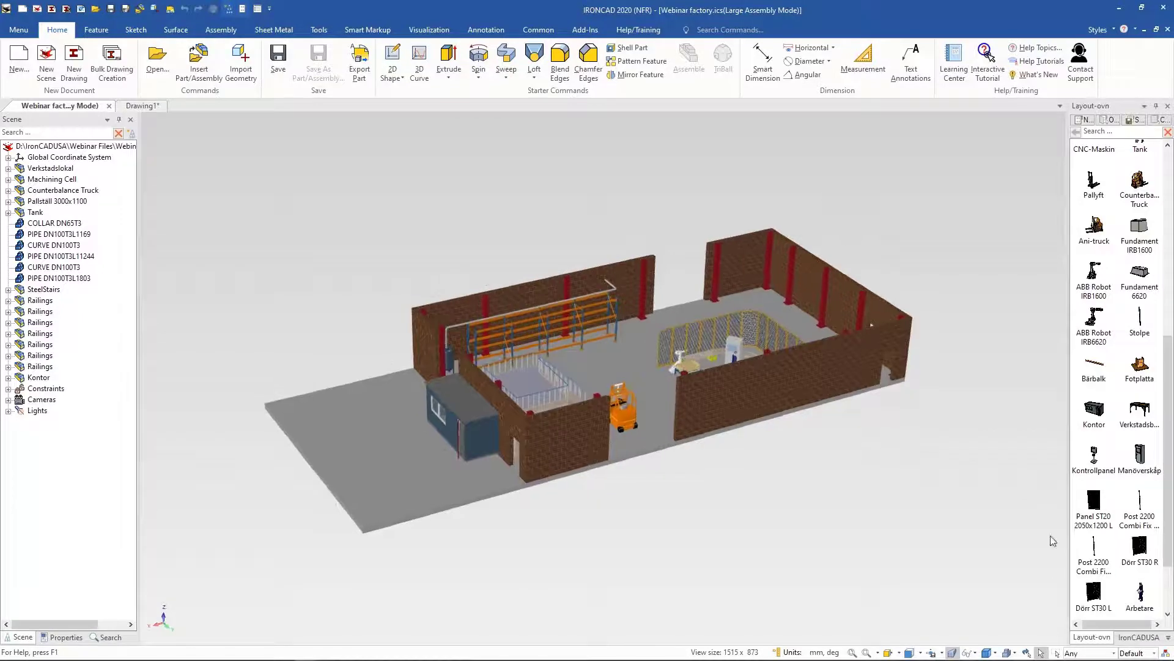
left_click(1169, 637)
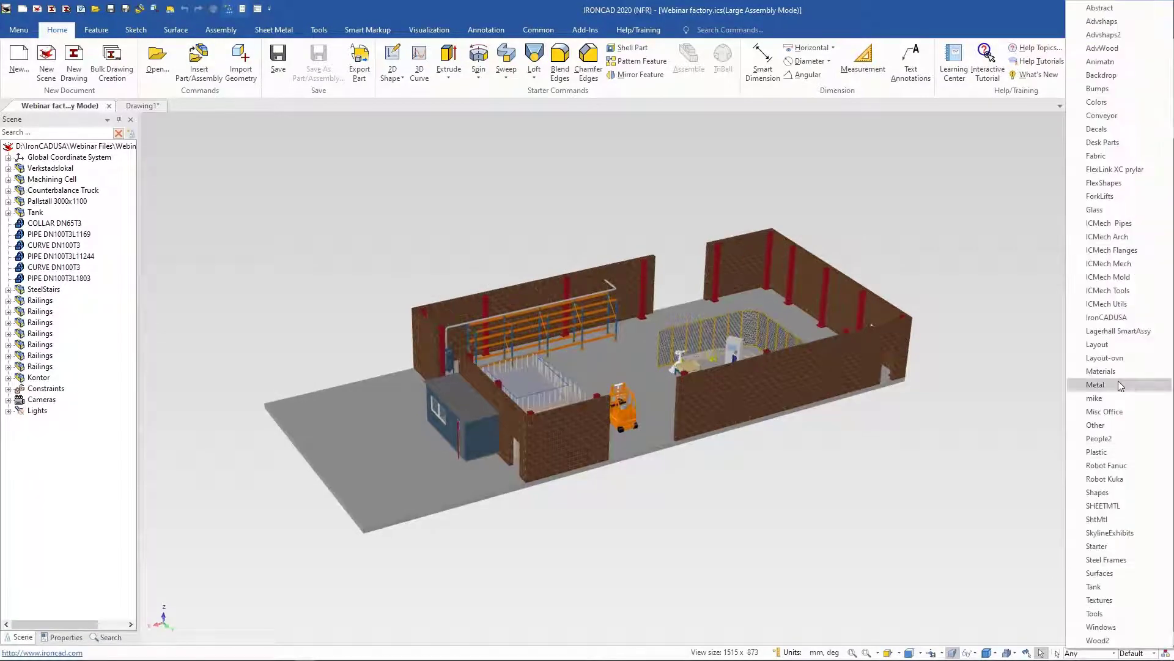
left_click(1131, 292)
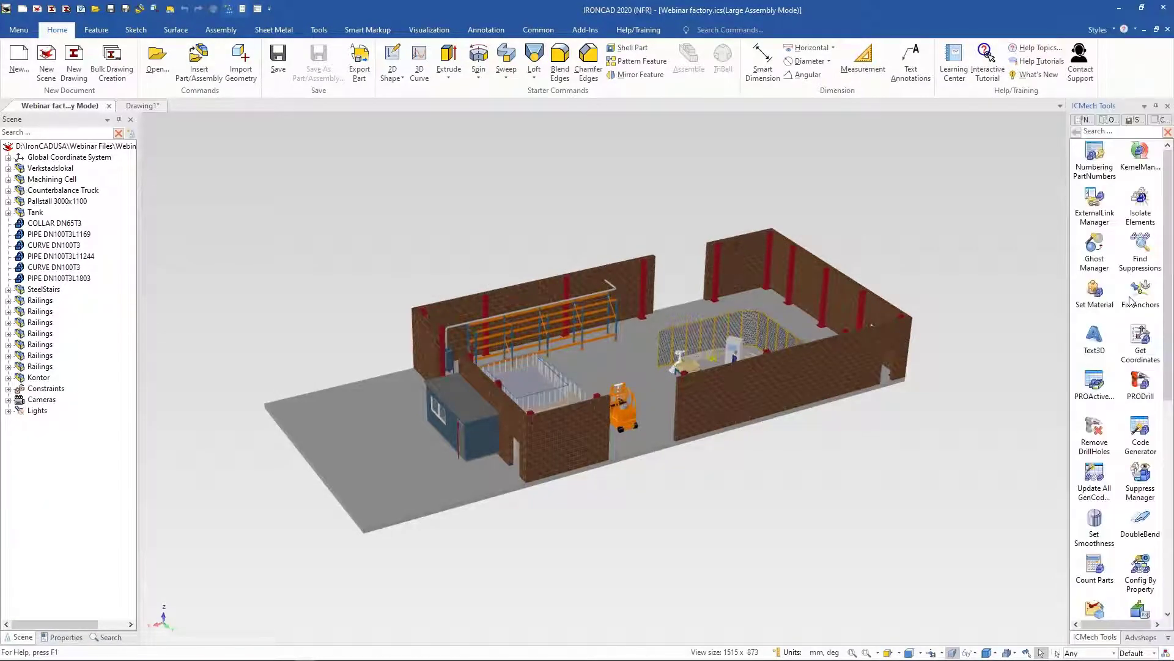
scroll(1140, 455, "down", 1)
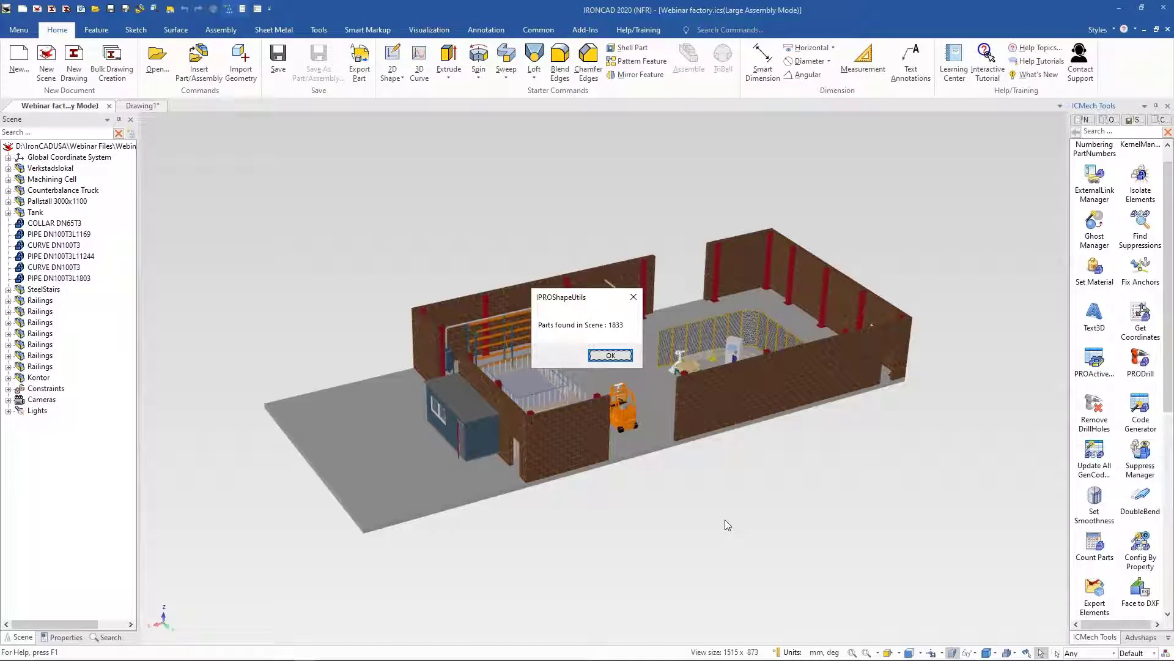
key("Return")
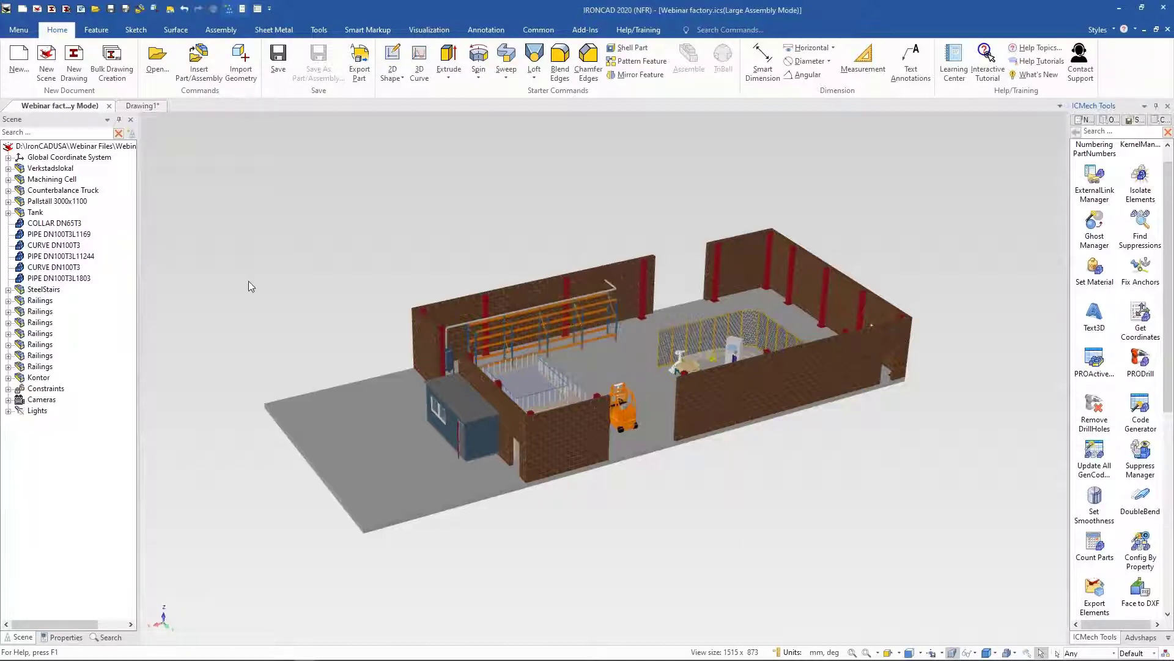
Step: Open the scene file "Parametric Cardboard Package compose.ics.ic3d"
left_click(157, 61)
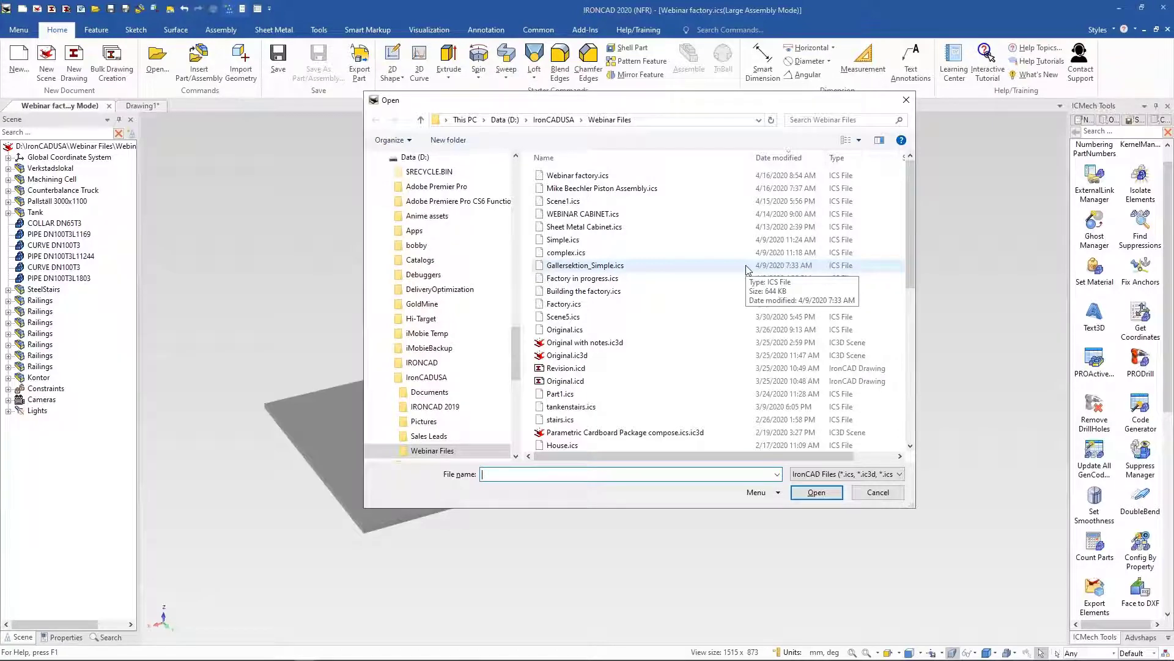
left_click(623, 433)
left_click(817, 492)
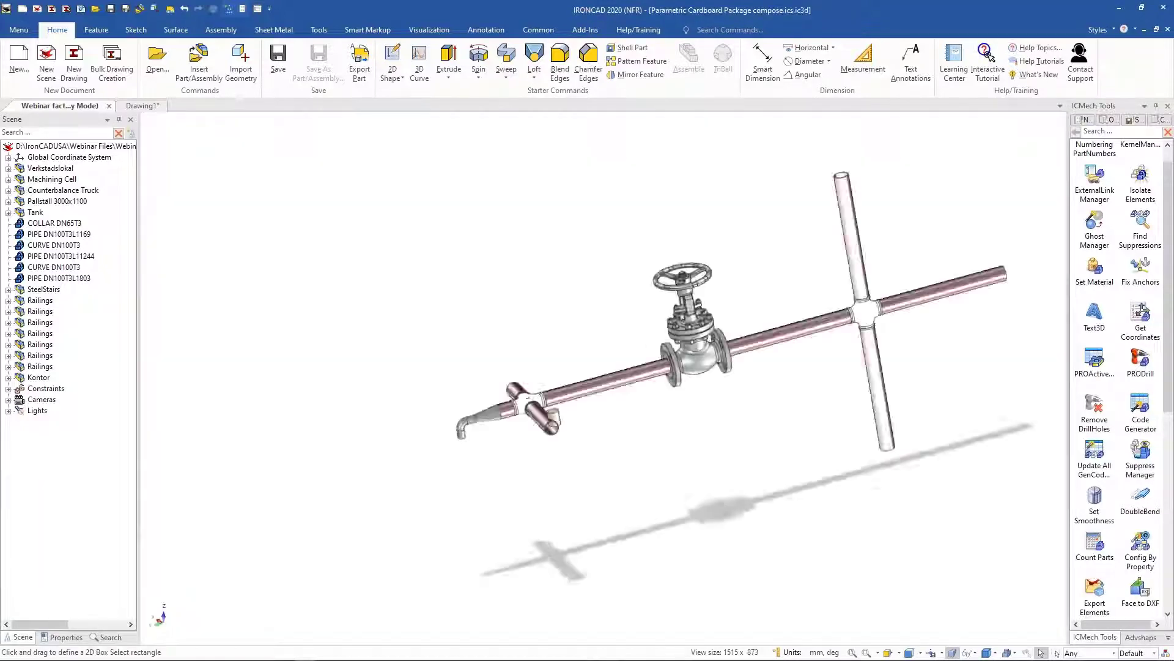
Step: Close the Parametric Cardboard Package scene without saving changes
middle_click_drag(782, 396, 676, 377)
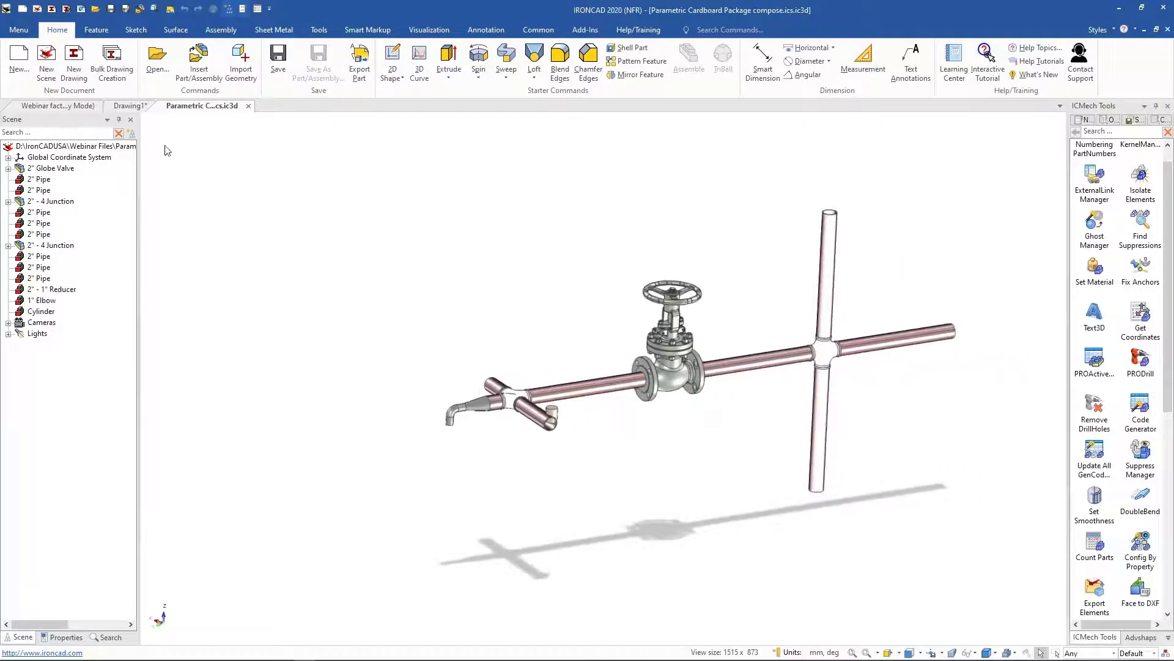
left_click(248, 107)
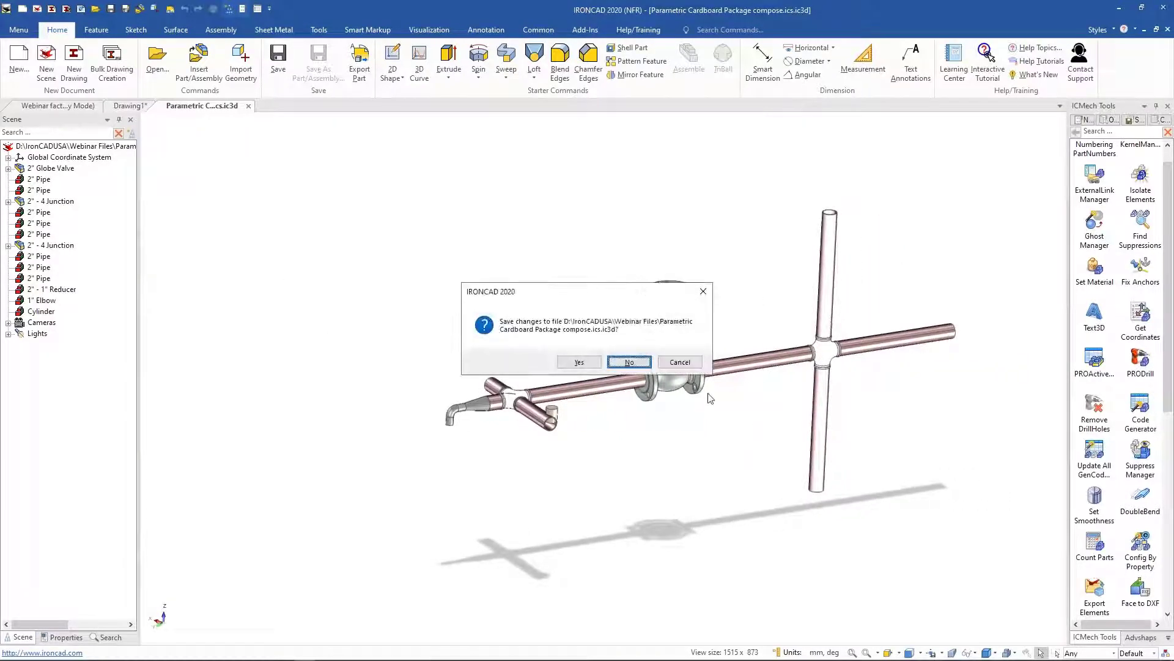
left_click(629, 363)
Step: Switch to PowerPoint, start the slideshow from the current slide, advance one slide and exit the show
mouse_move(192, 651)
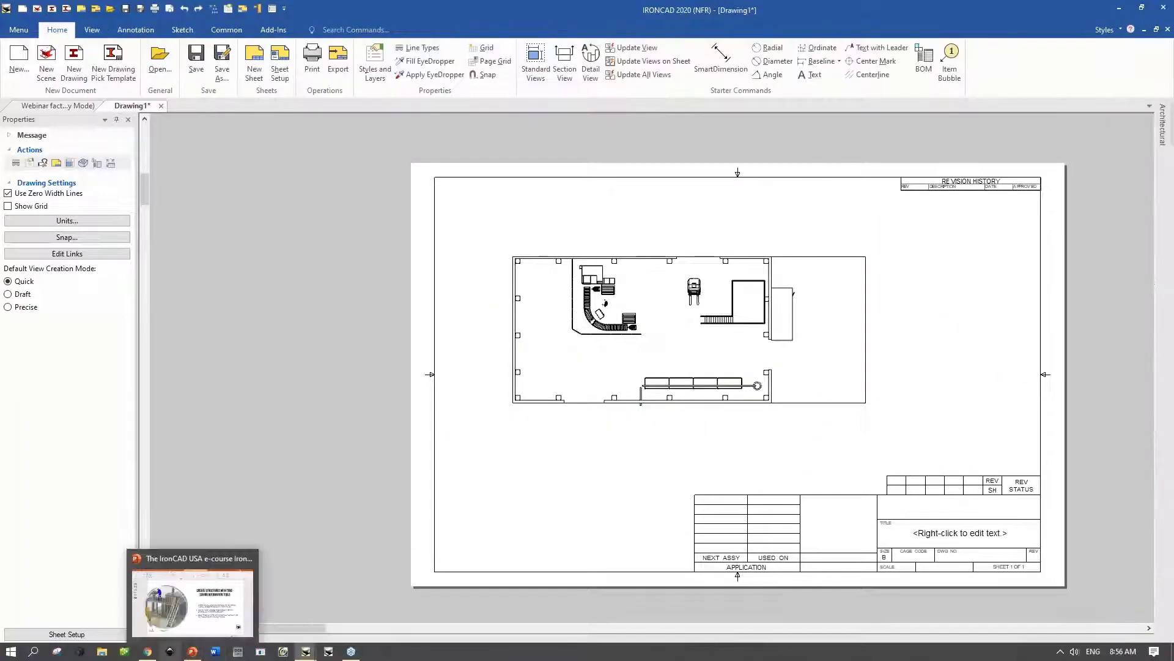
left_click(192, 599)
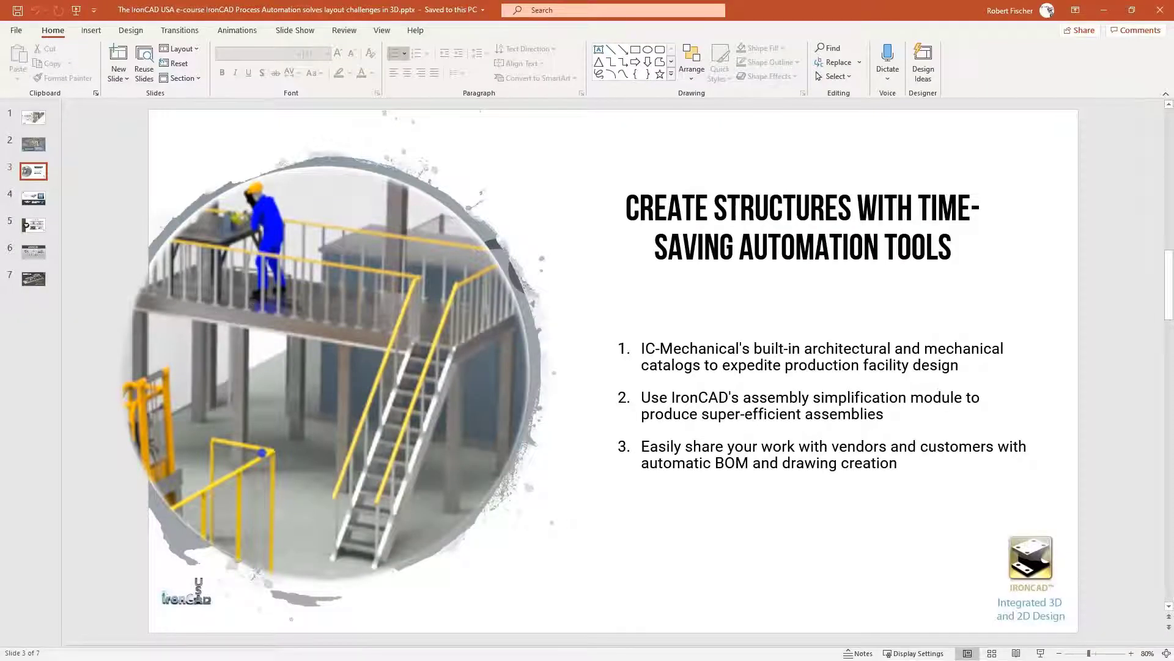
key("shift+F5")
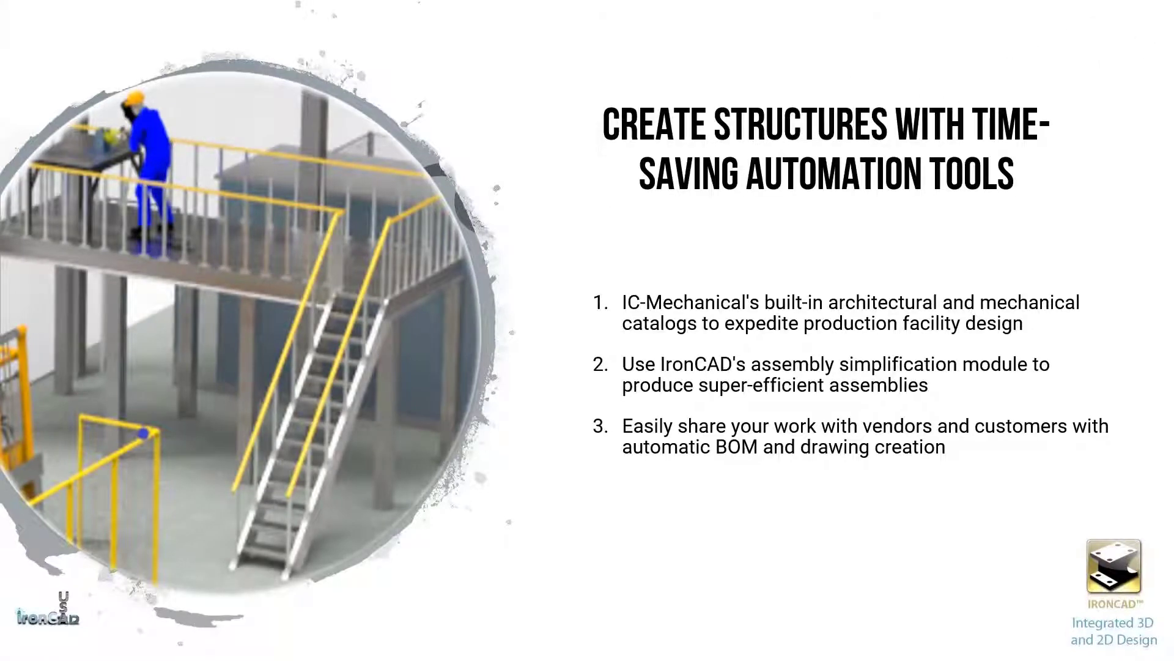
key("Right")
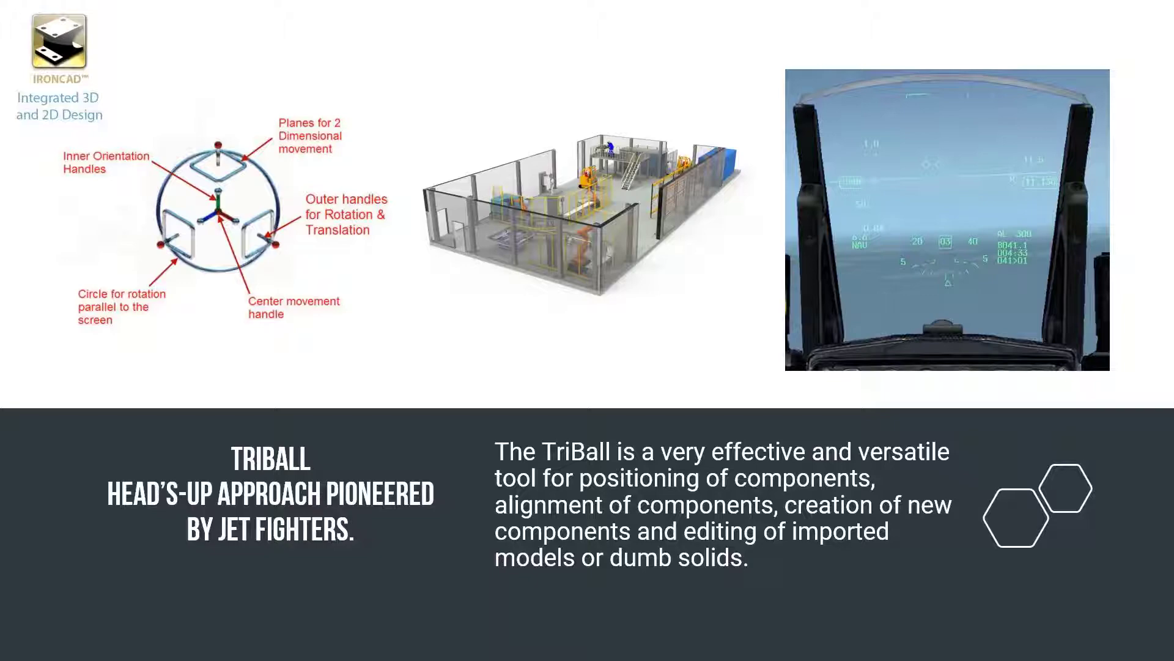
key("Escape")
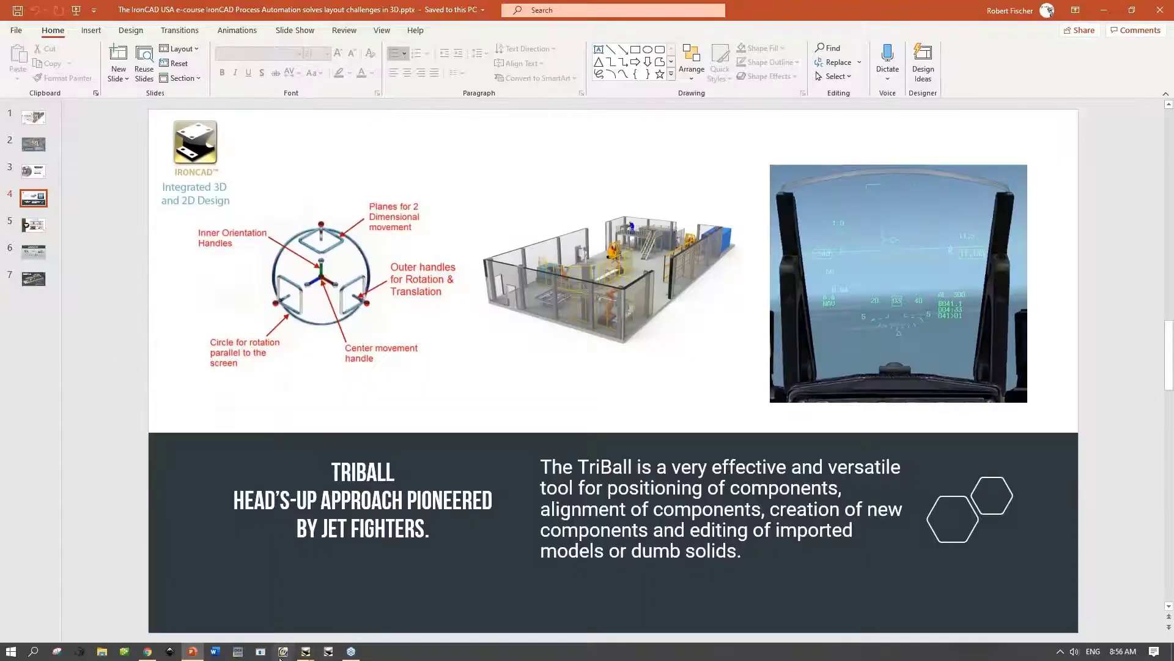
Step: Switch back to IronCAD and return to the Webinar factory scene
mouse_move(306, 654)
left_click(371, 603)
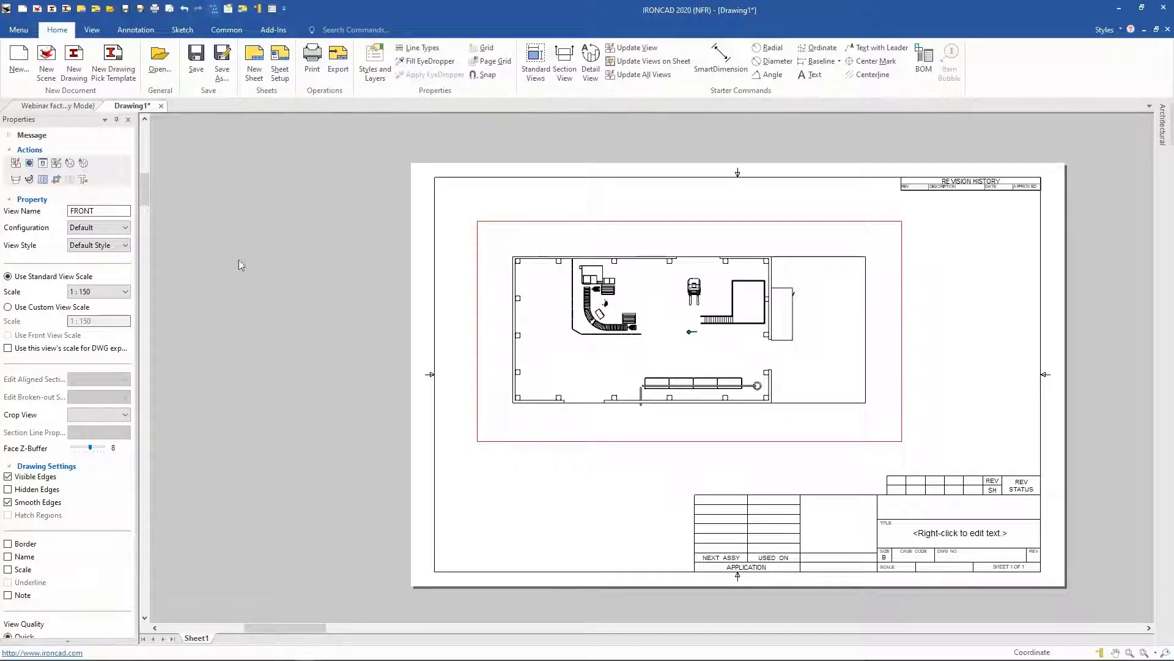
left_click(58, 106)
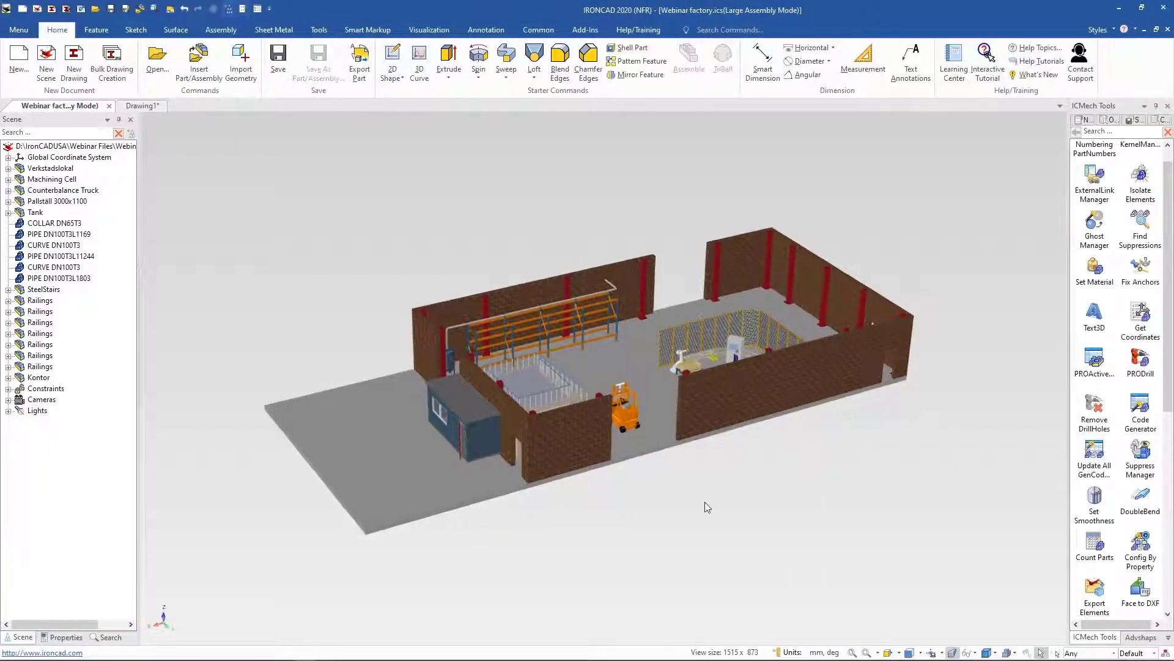
Step: Stretch the vertical pipe above the tank to about 1357 mm long using its end handle
middle_click_drag(581, 270, 651, 387)
scroll(616, 407, "up", 7)
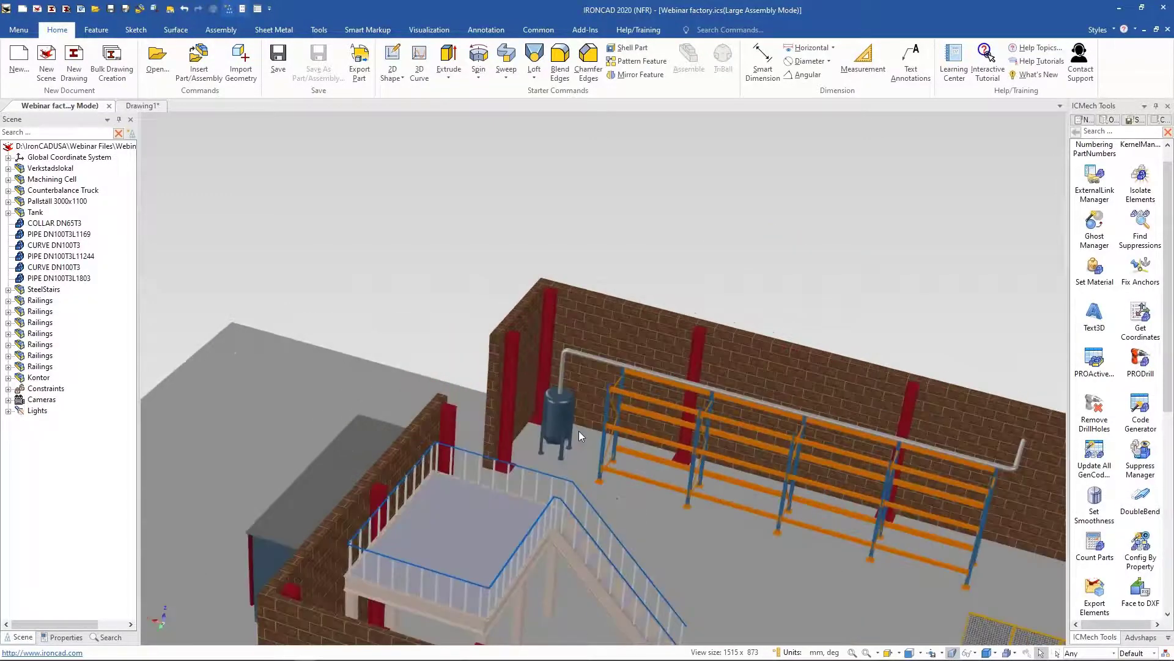
scroll(527, 457, "up", 8)
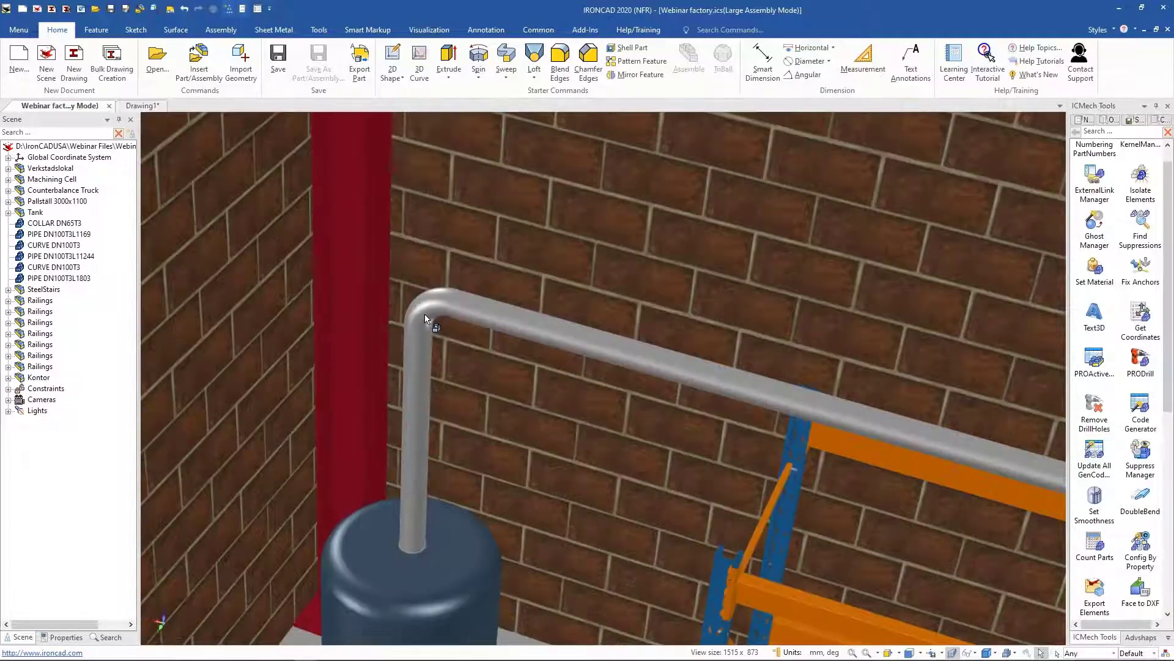
left_click(424, 318)
left_click(423, 383)
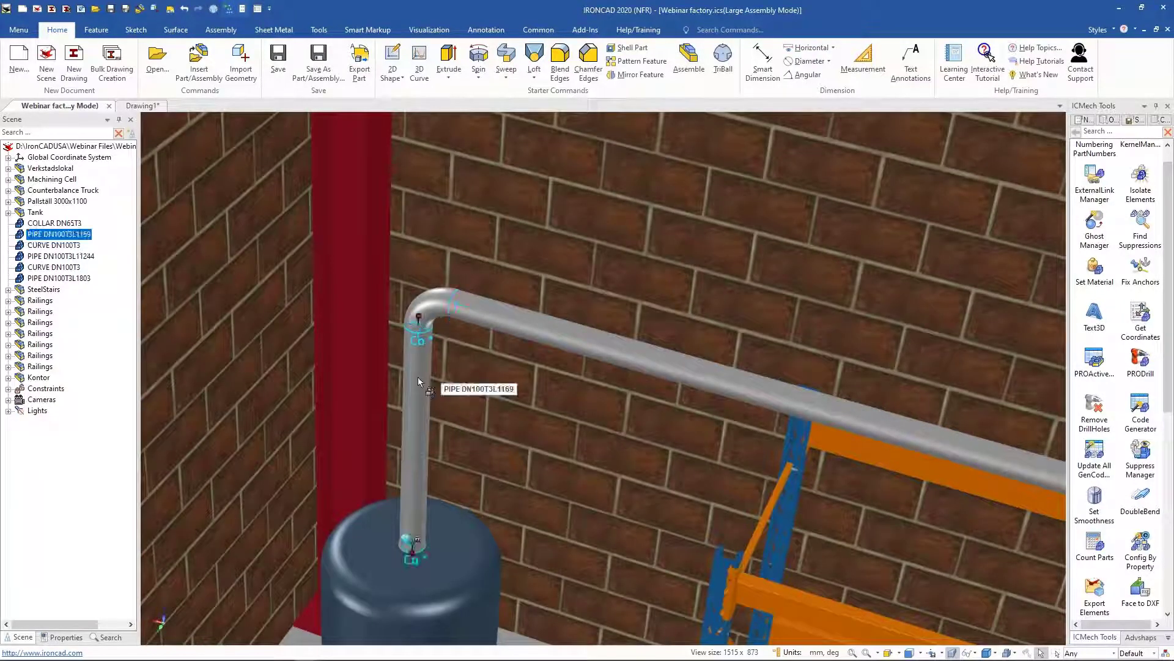
left_click_drag(418, 315, 419, 295)
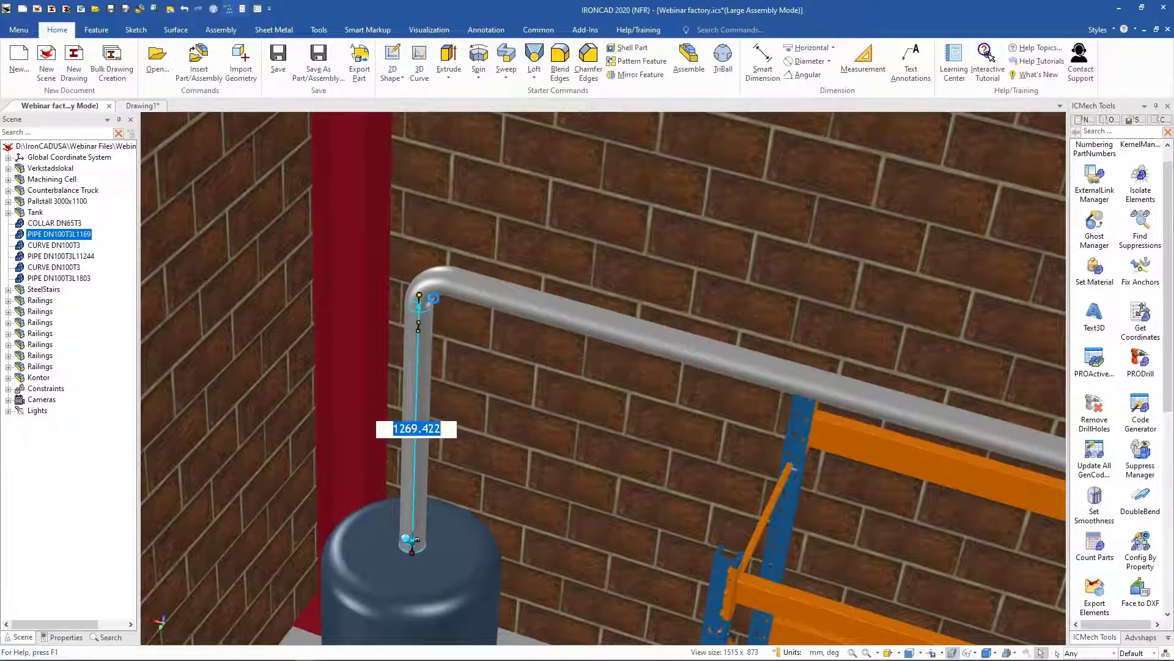
left_click_drag(418, 295, 420, 276)
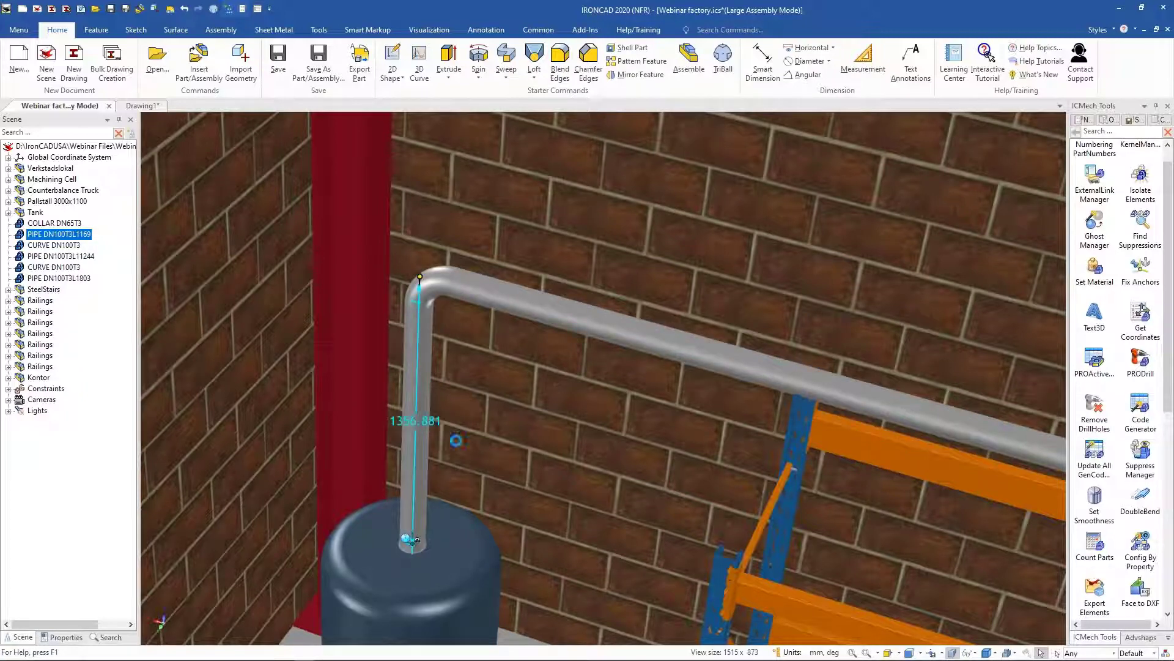
scroll(545, 468, "down", 6)
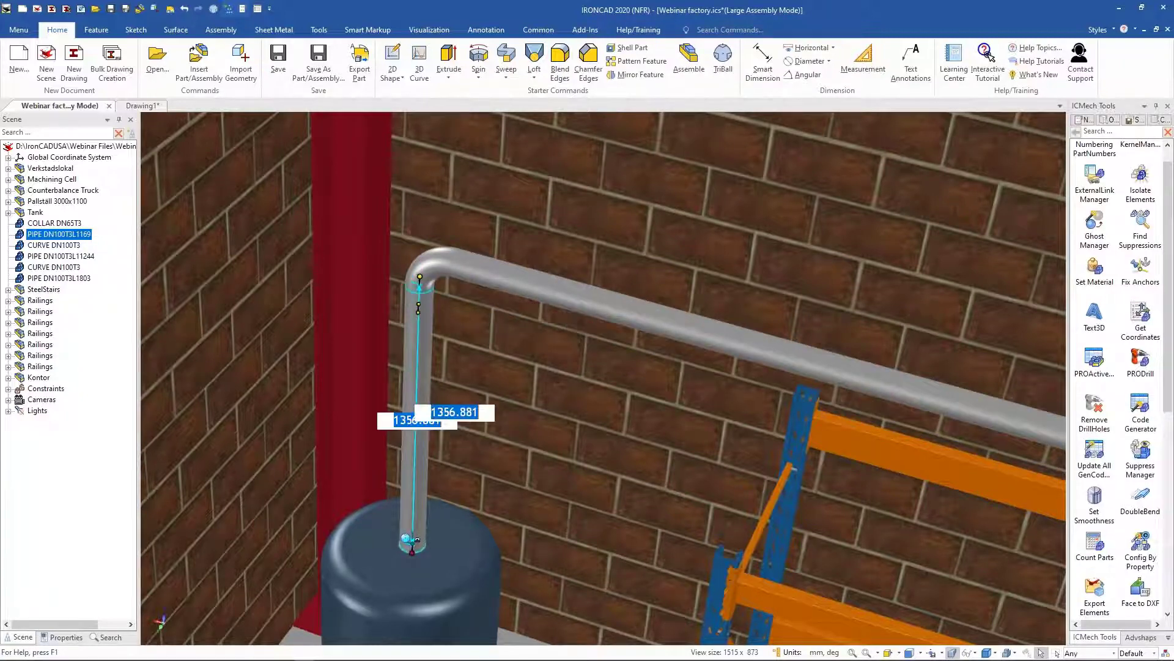
middle_click_drag(728, 548, 525, 524)
scroll(519, 553, "up", 6)
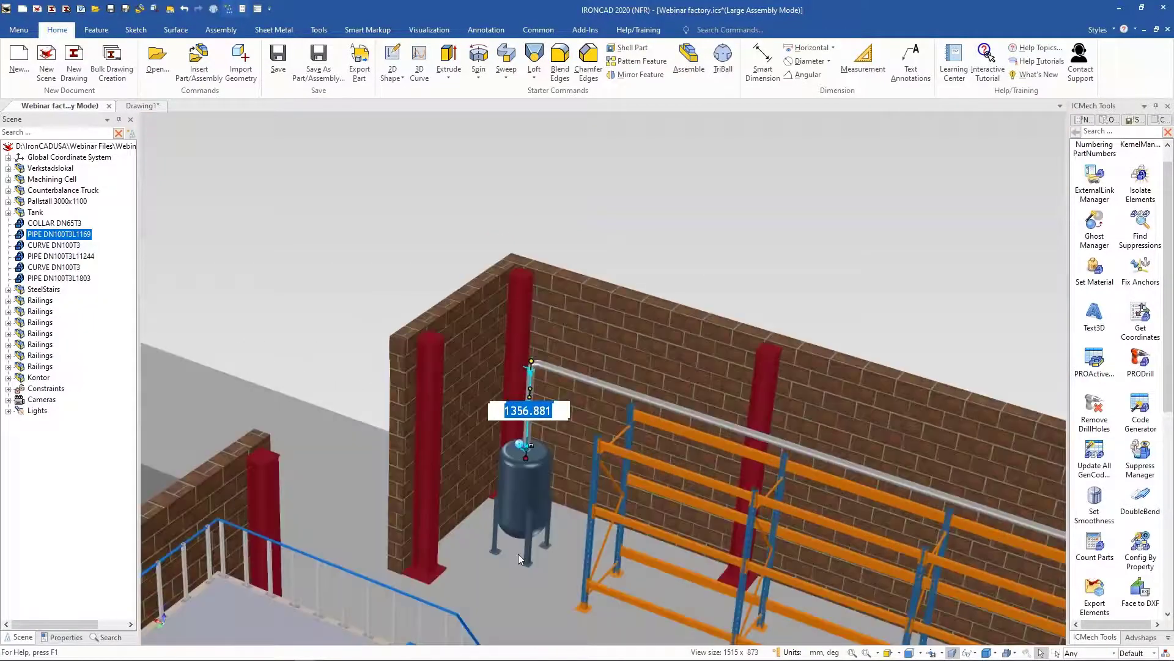
left_click(845, 200)
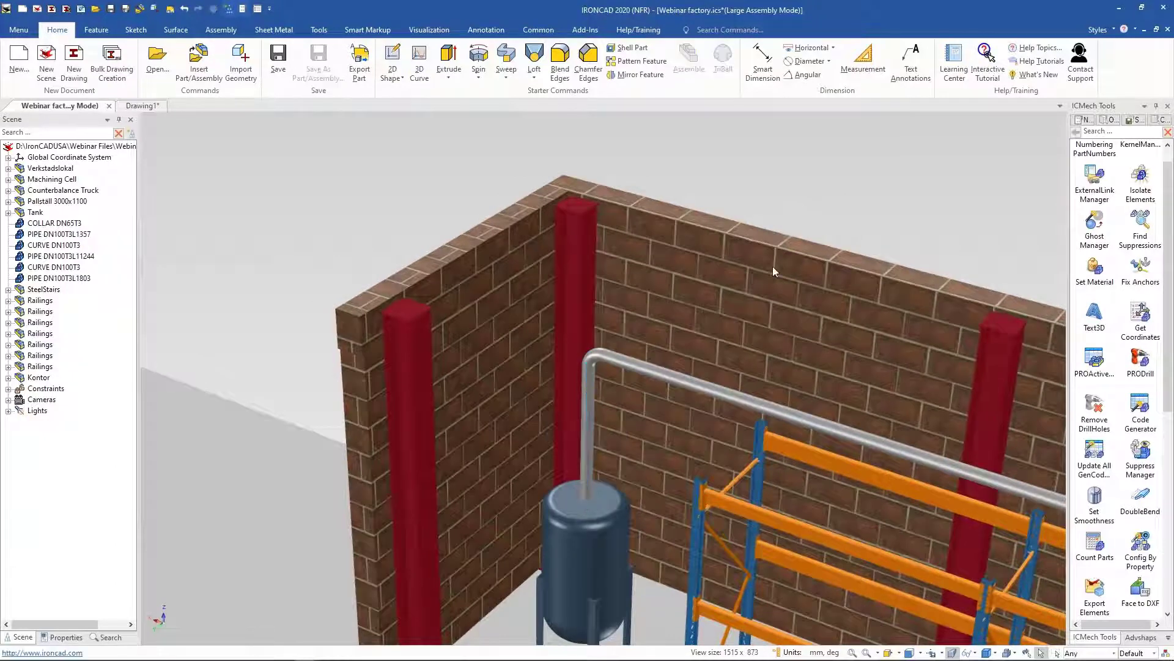
Step: Switch to PowerPoint and start the slideshow from the current slide
scroll(735, 311, "down", 6)
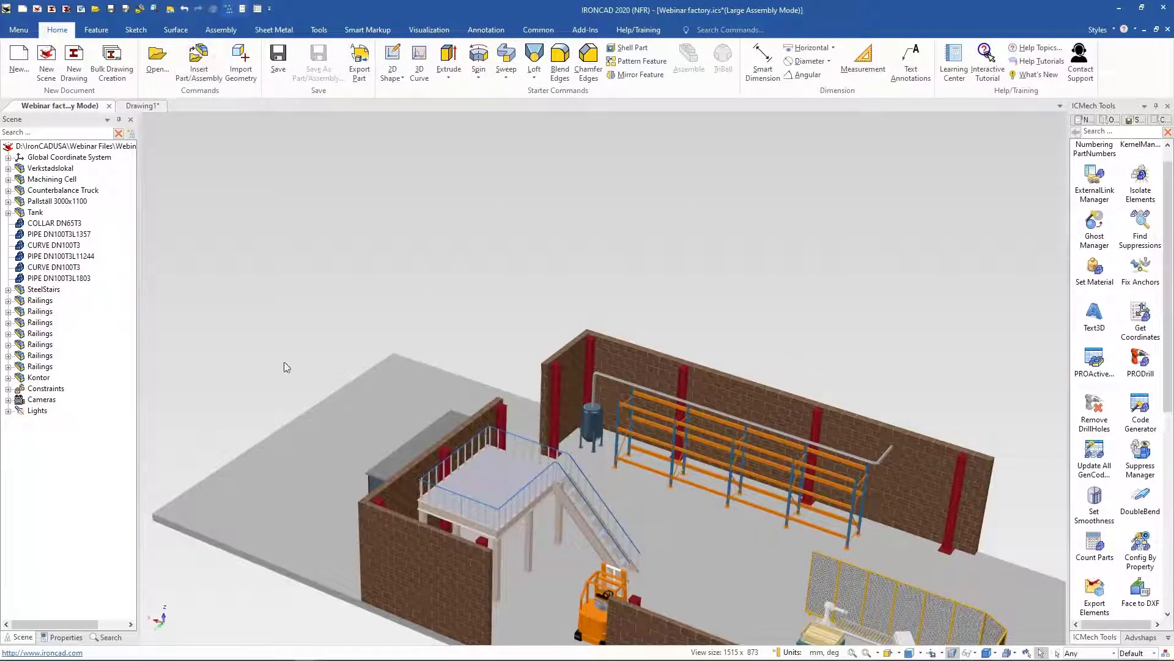
mouse_move(305, 657)
left_click(192, 651)
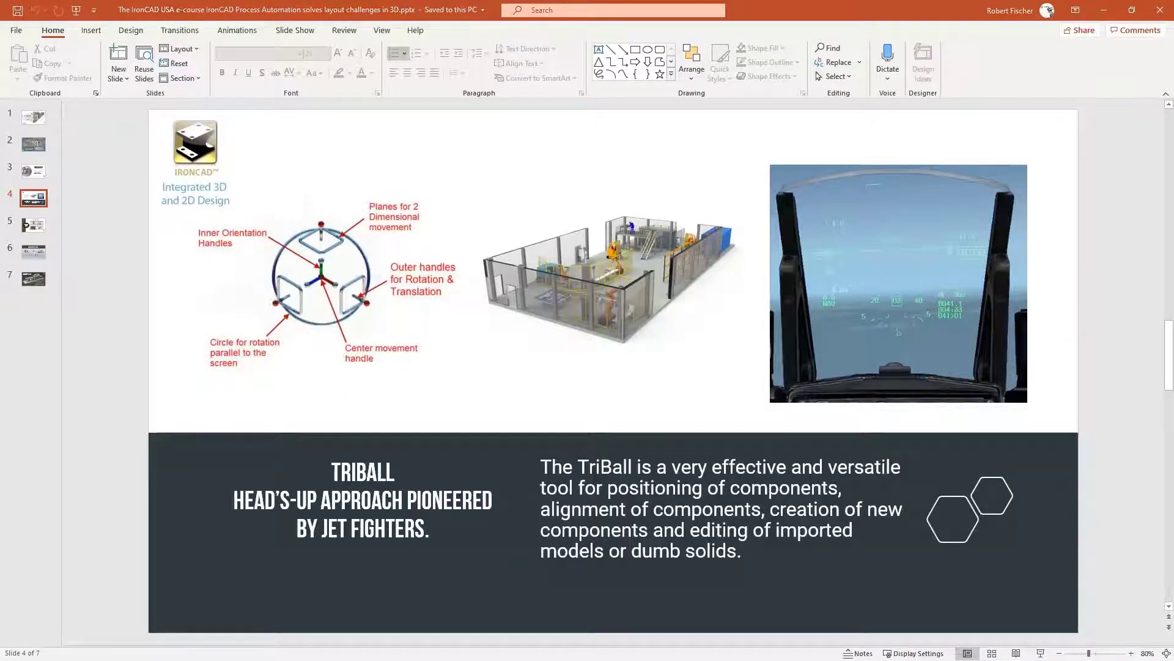
key("shift+F5")
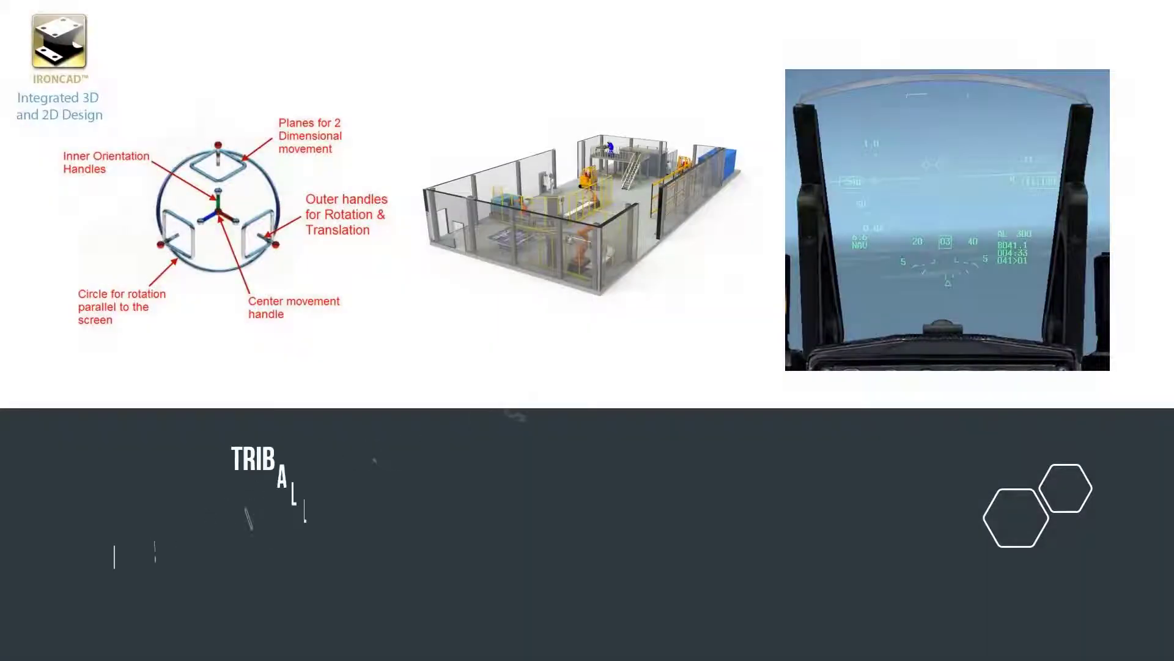
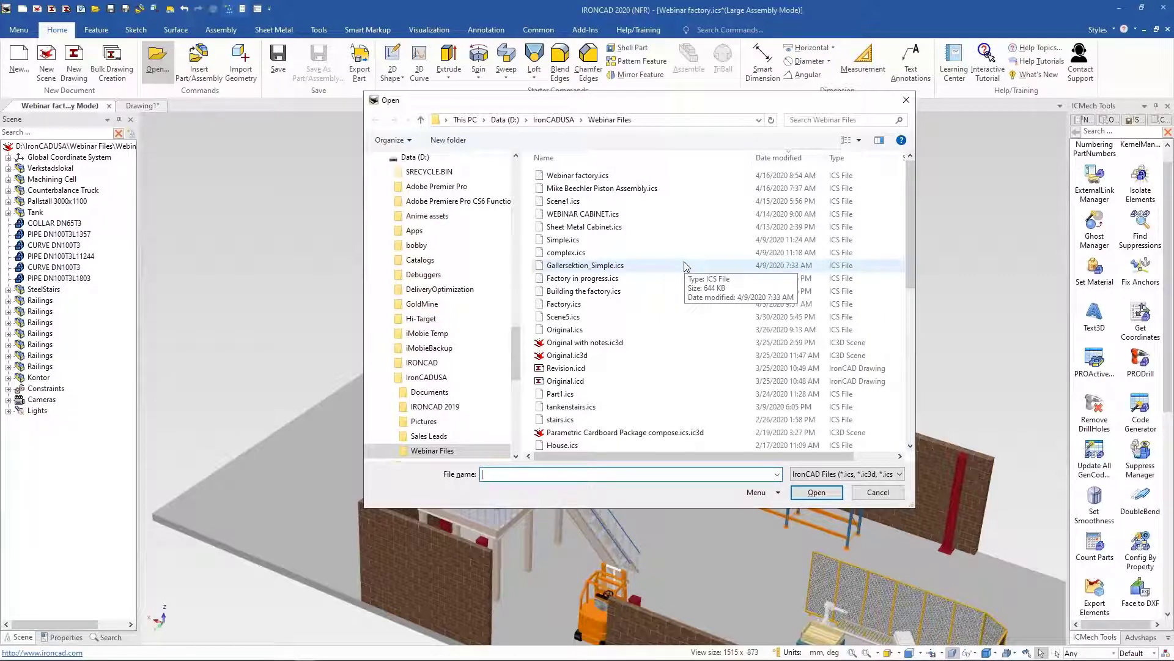
Step: Open the Parametric Cardboard Package.ics file from the Webinar Files folder
scroll(685, 266, "down", 2)
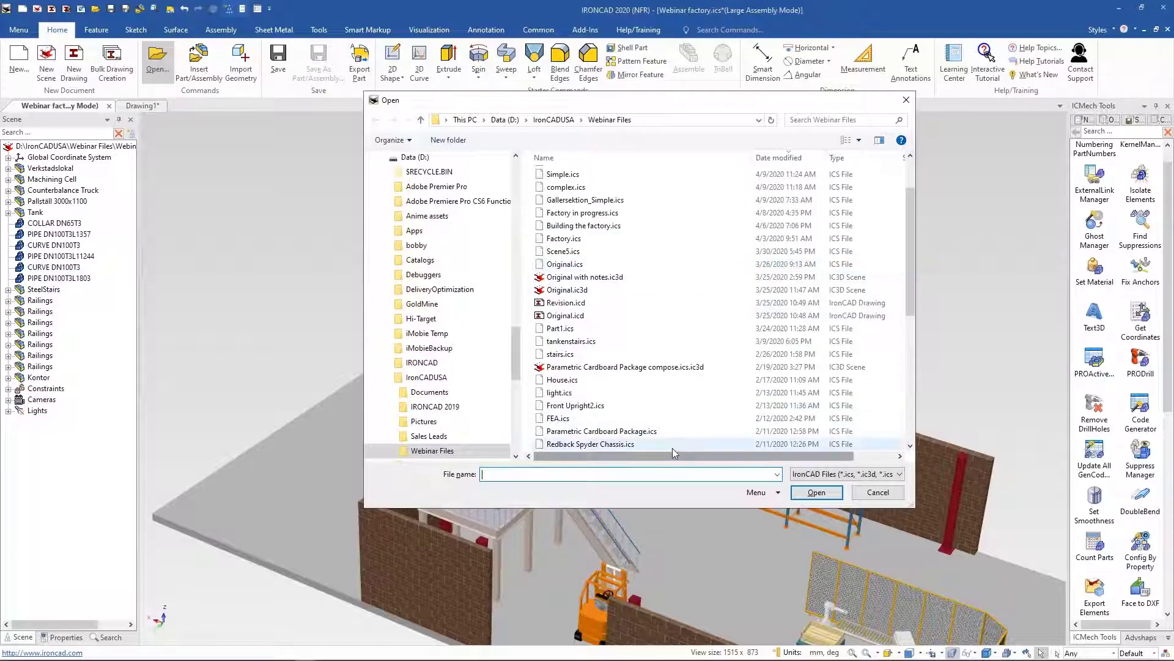
double_click(673, 431)
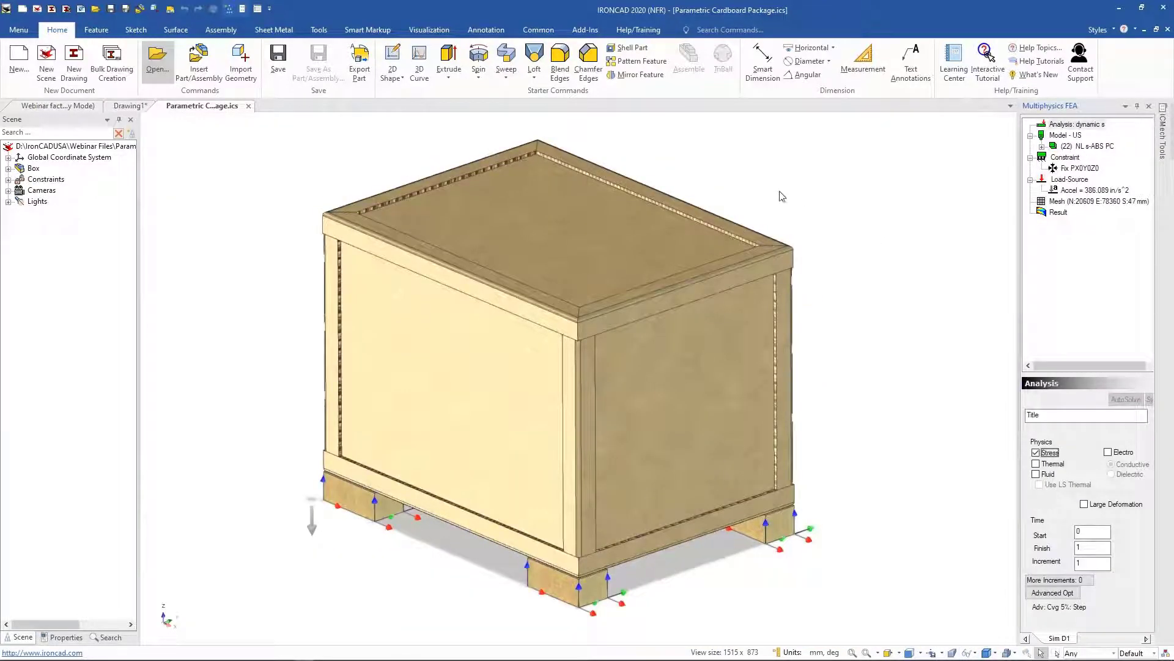
Step: Display the package's FEA result and start and stop its displacement animation
scroll(850, 305, "down", 2)
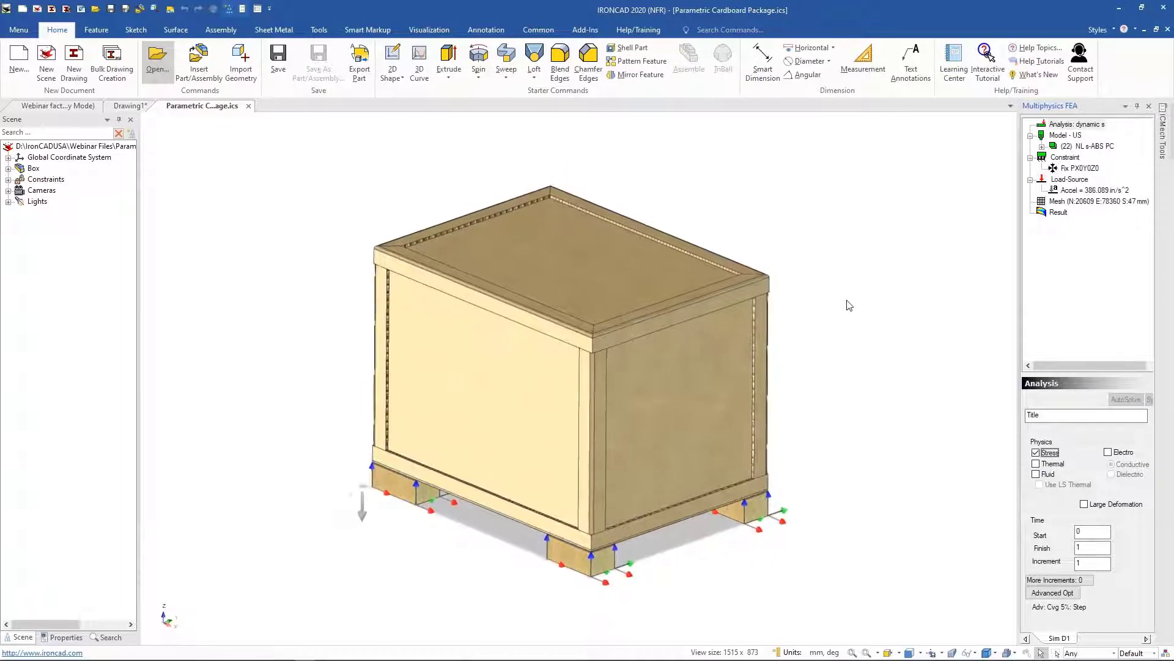
scroll(836, 301, "up", 1)
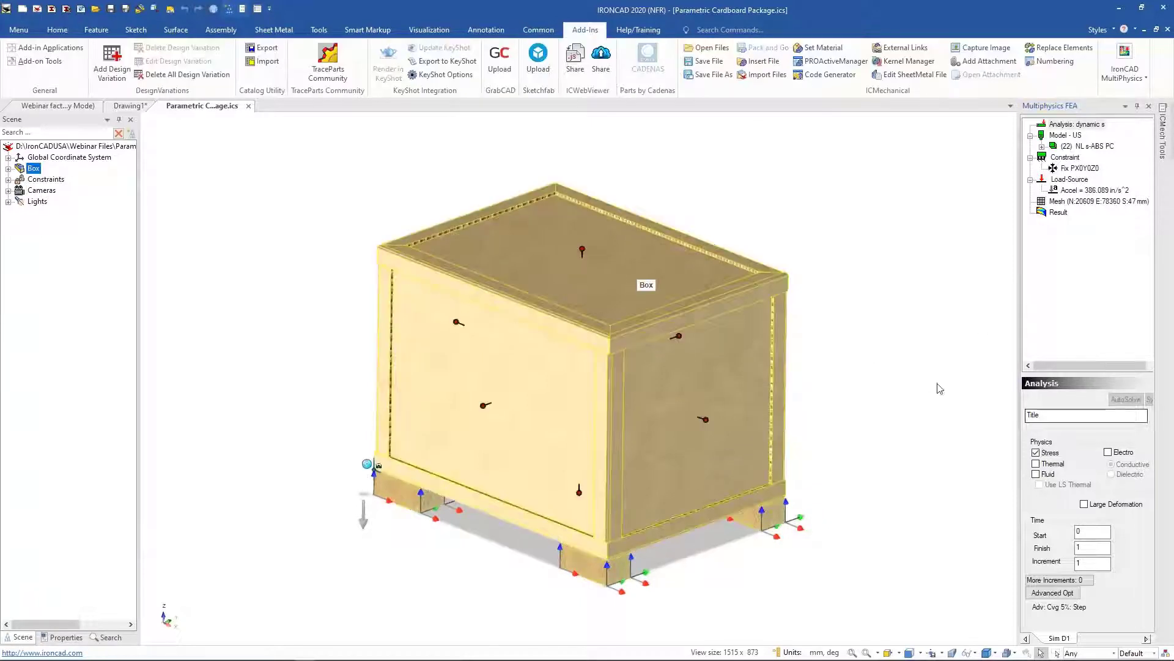
left_click(1058, 212)
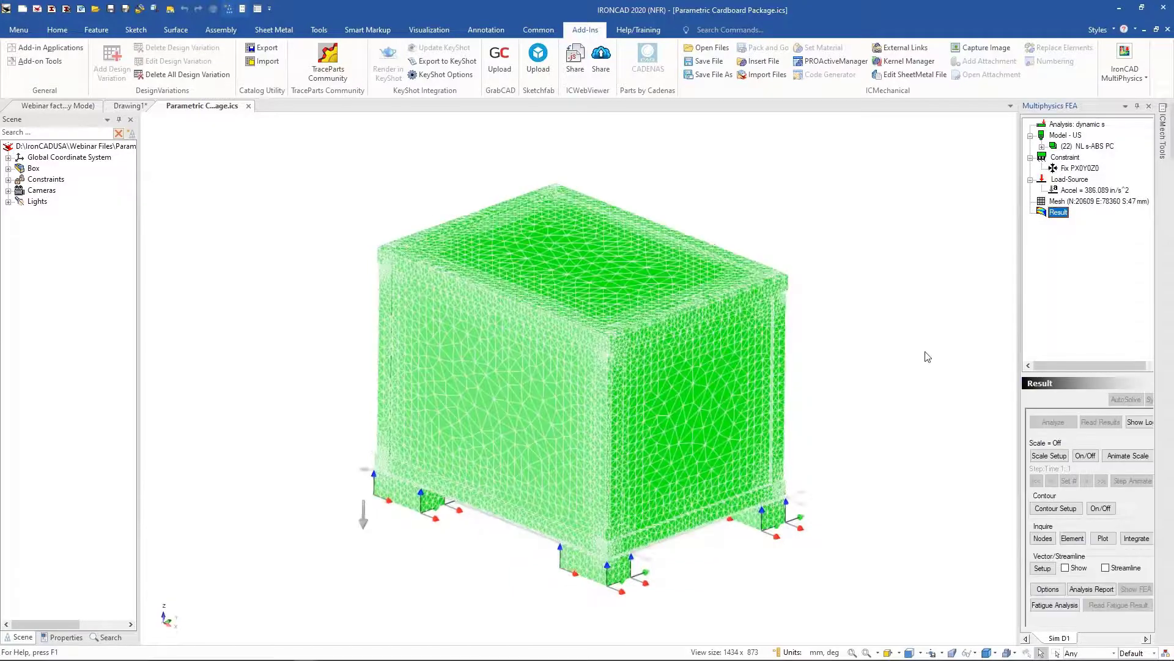
left_click(1126, 457)
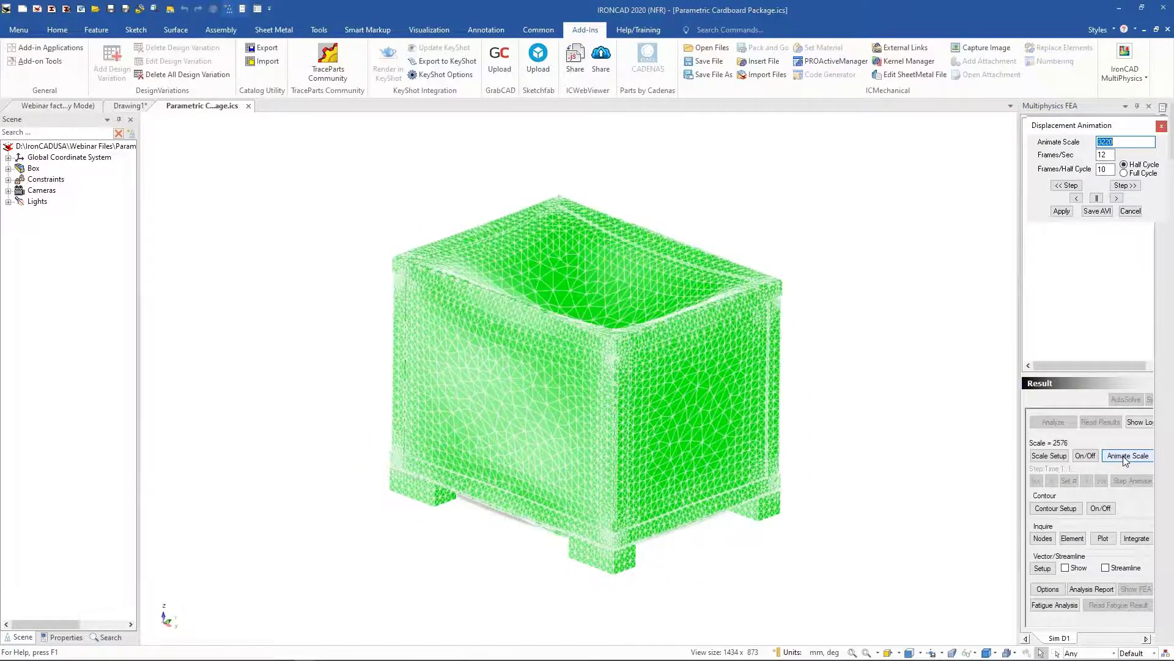
left_click(1125, 457)
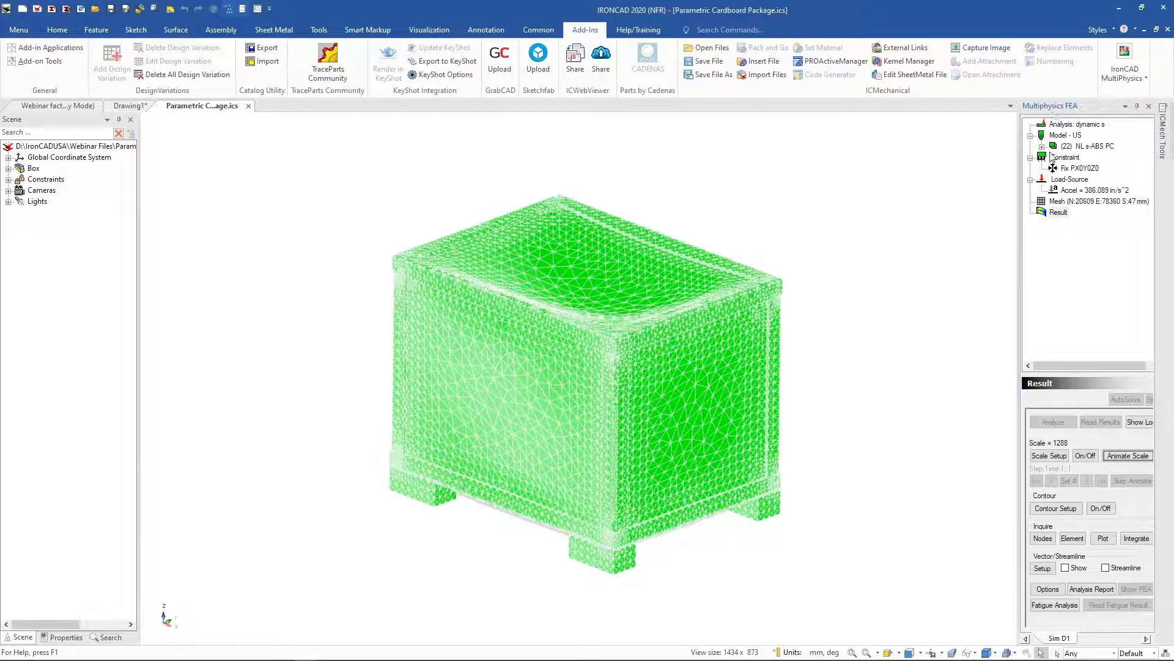
Step: Set the result contour display to Equivalent Stress(Sig)
left_click(1052, 508)
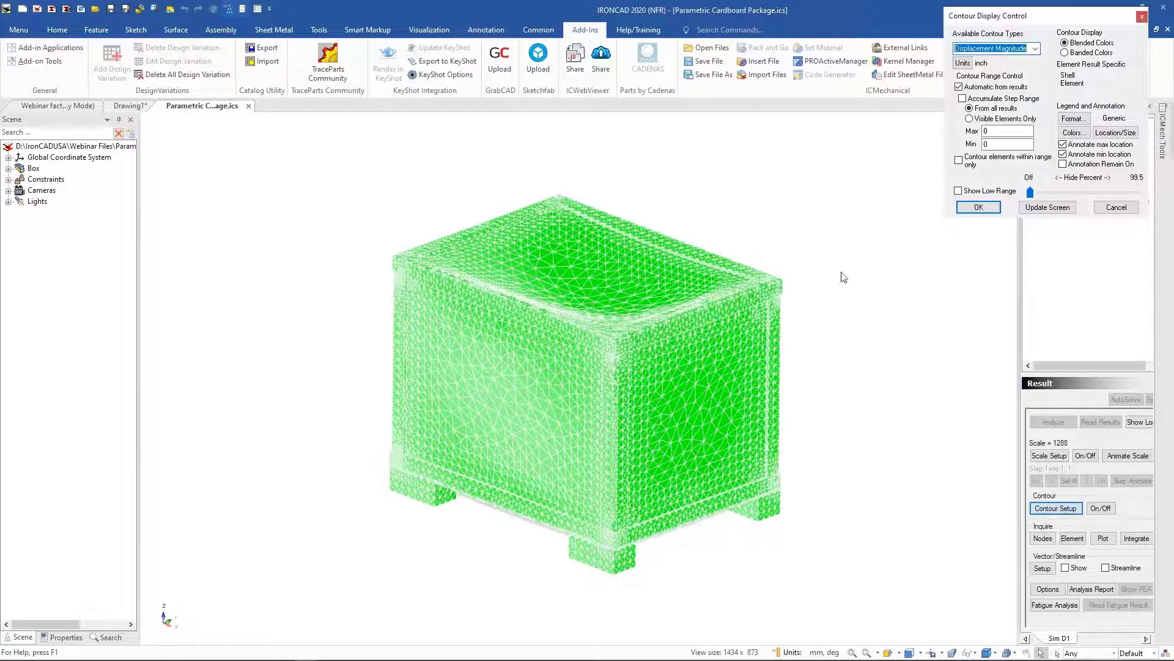
left_click(1035, 49)
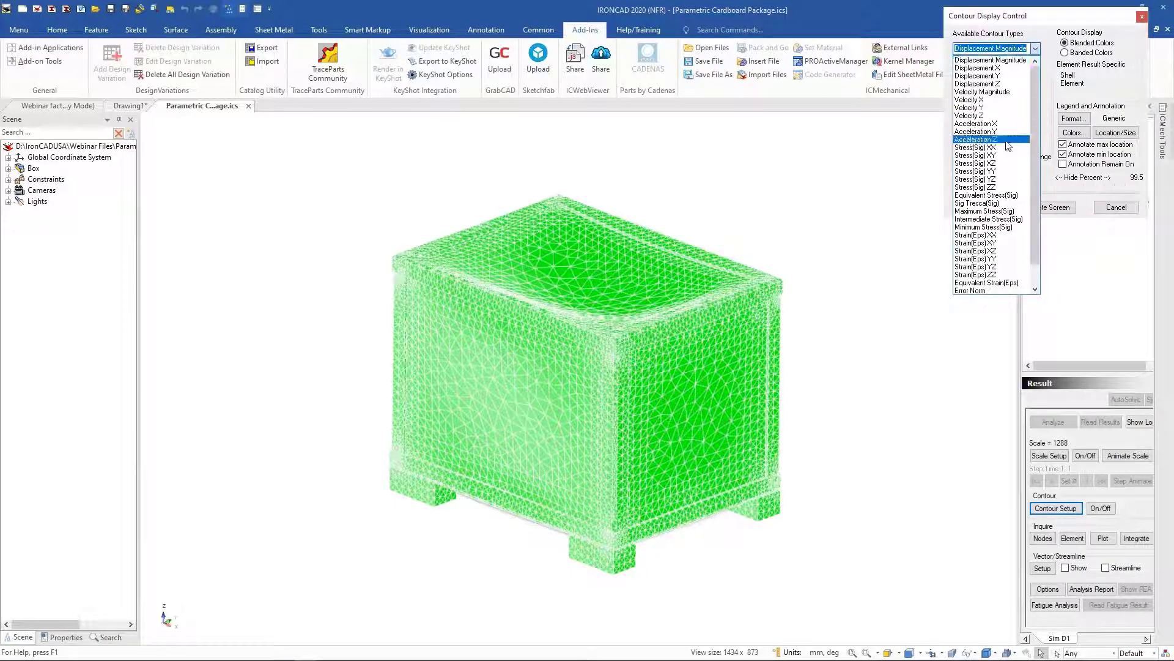
left_click(1001, 195)
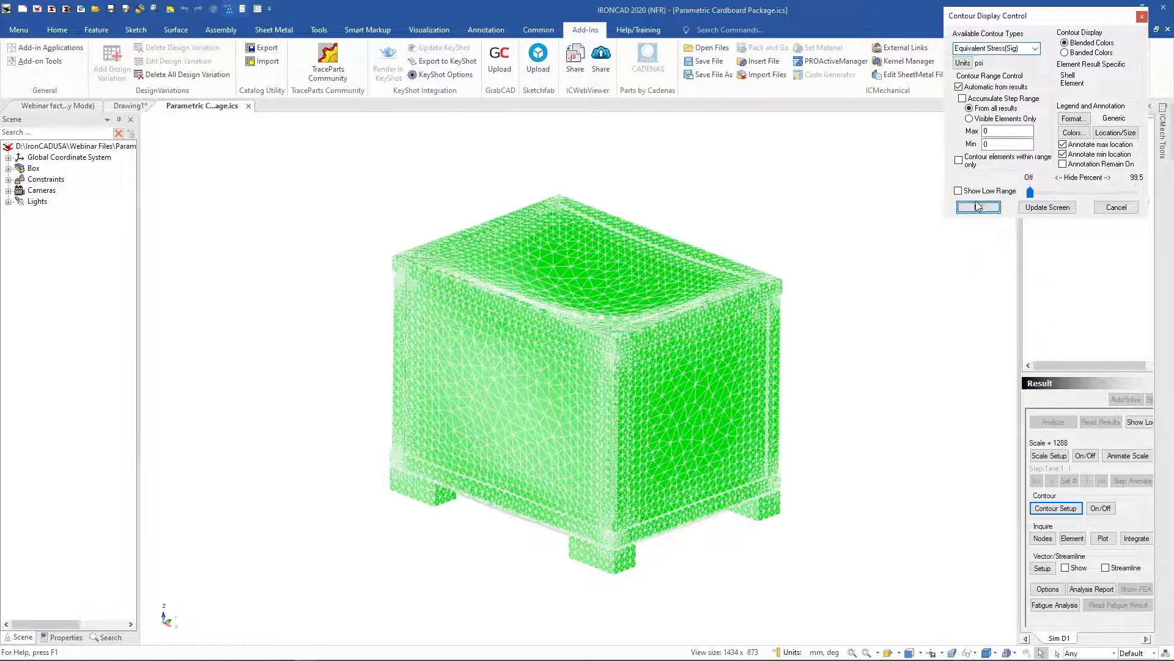
left_click(978, 206)
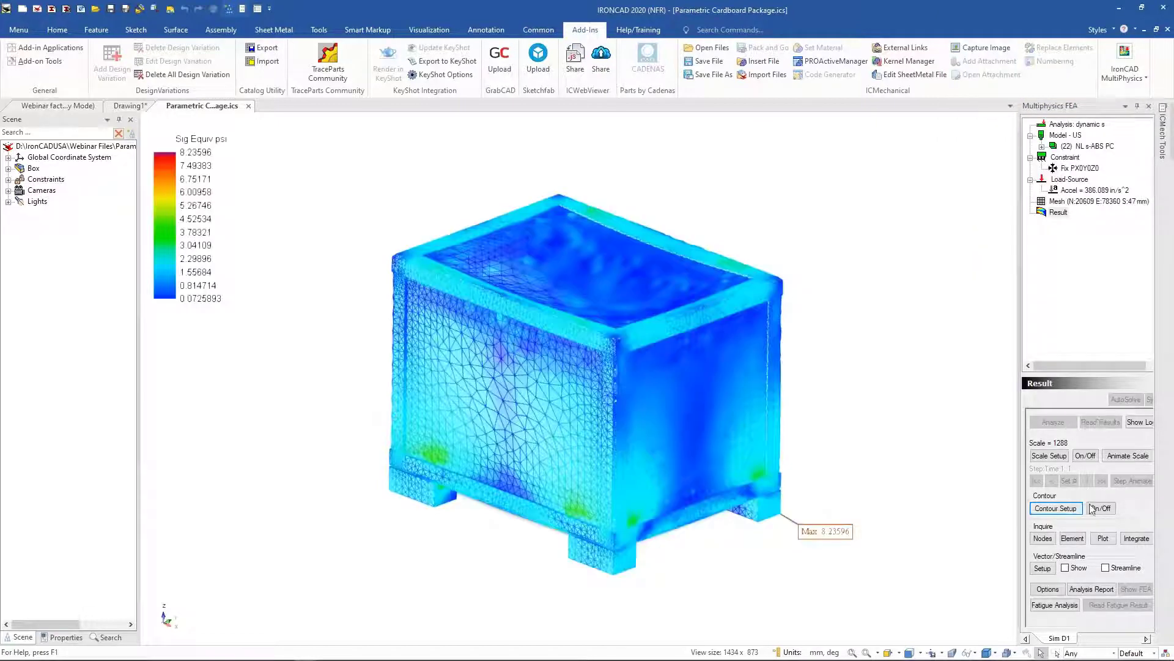
Step: Animate the stress result's displacement and hide the selected FEA elements
left_click(1128, 459)
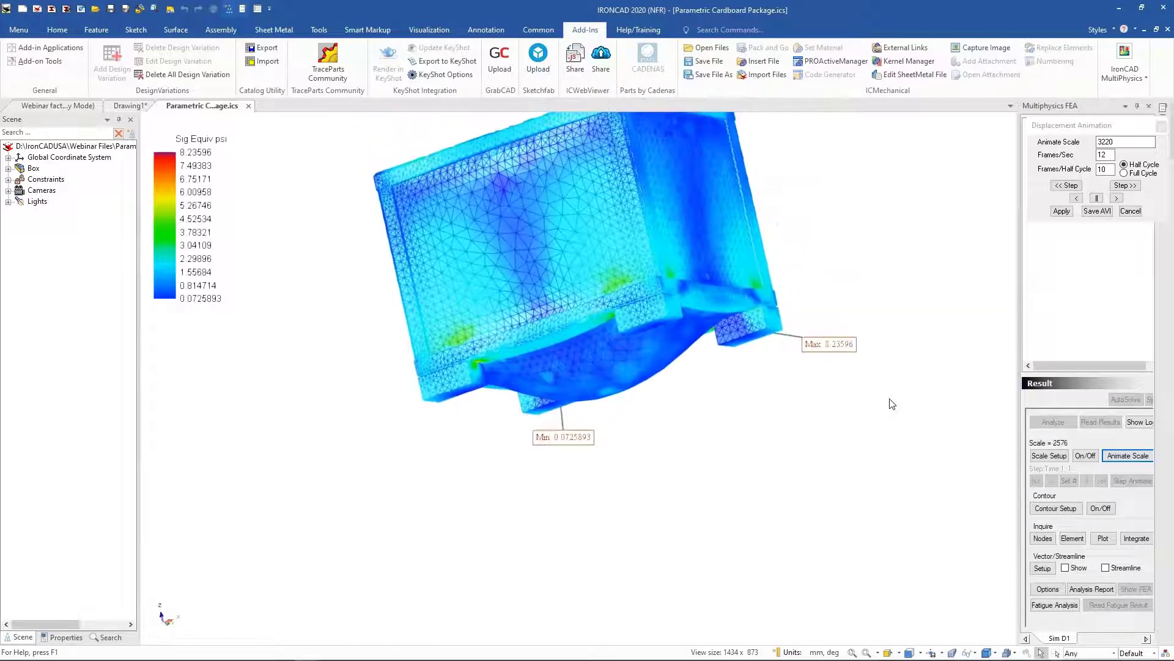
left_click(1116, 457)
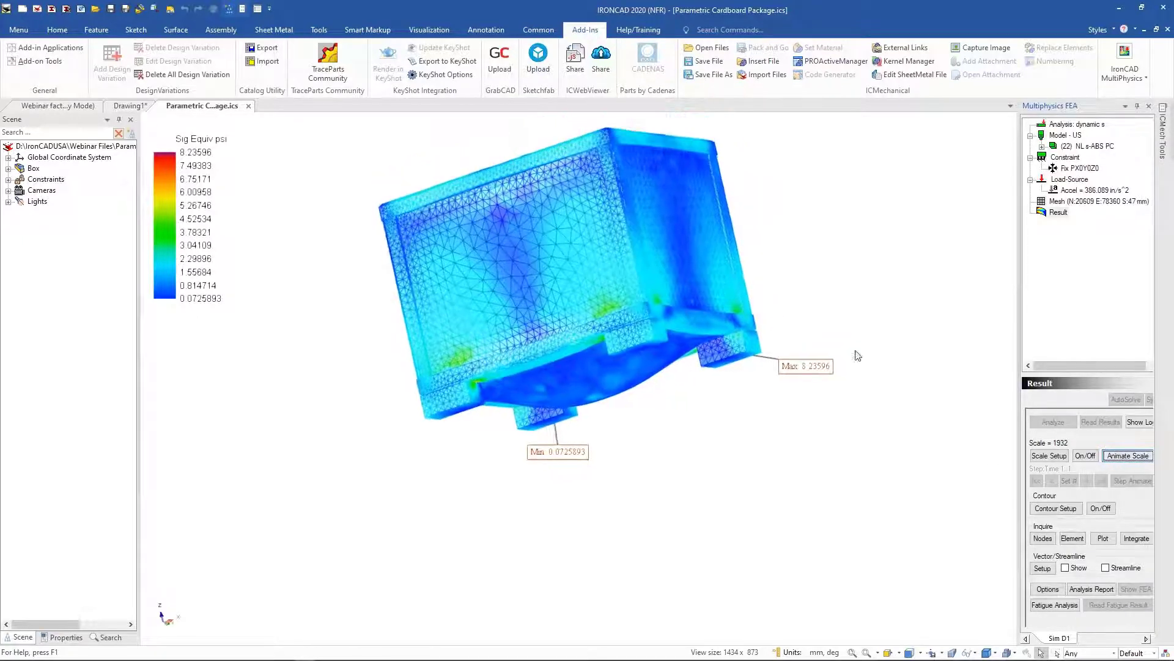
right_click(821, 282)
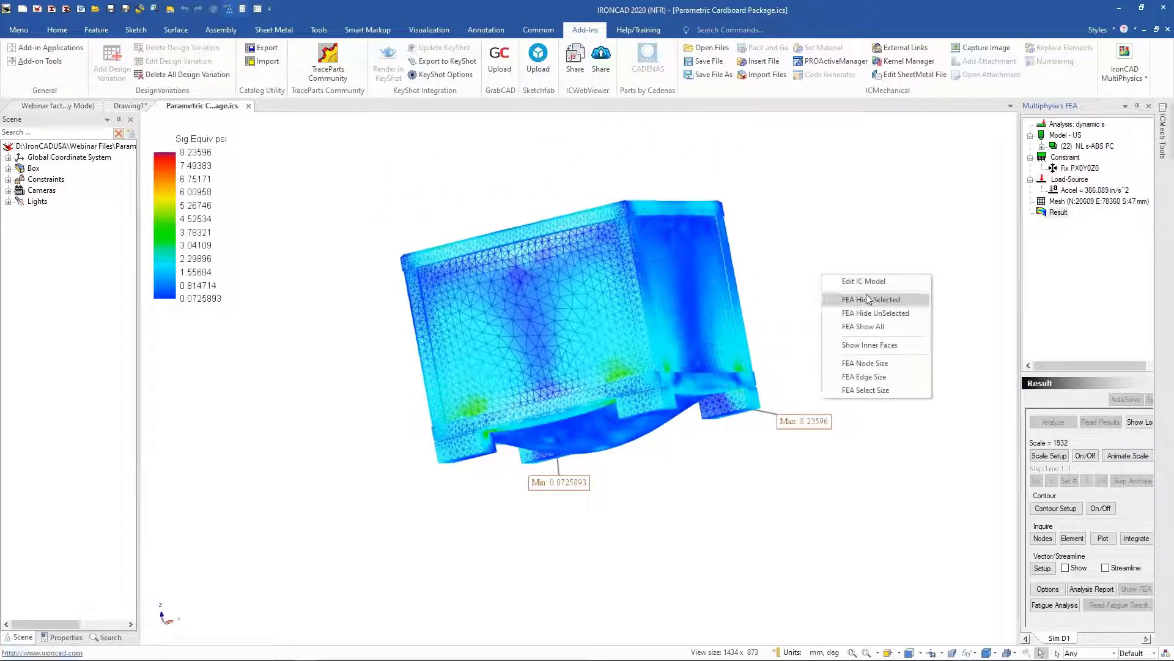
left_click(833, 302)
middle_click_drag(825, 344, 457, 414)
left_click(457, 415)
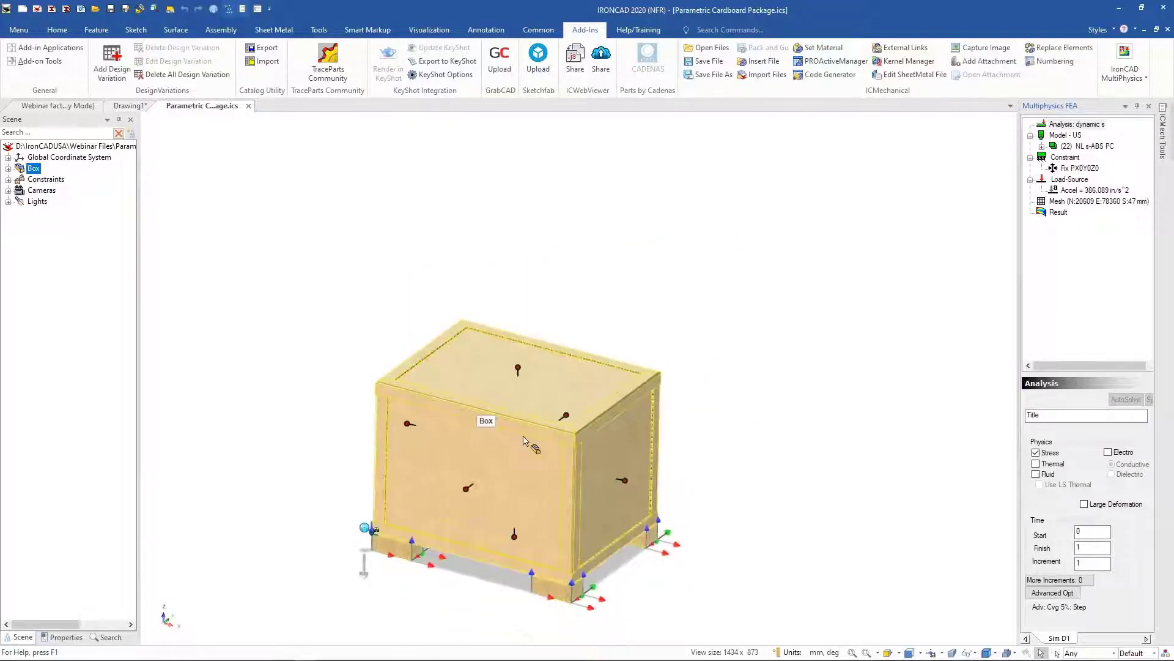
Step: Stretch the cardboard box with its size handle to about 2379 mm and deselect it
scroll(598, 458, "down", 3)
left_click_drag(596, 463, 889, 506)
middle_click_drag(790, 374, 617, 432)
left_click_drag(612, 427, 812, 502)
middle_click_drag(811, 502, 701, 329)
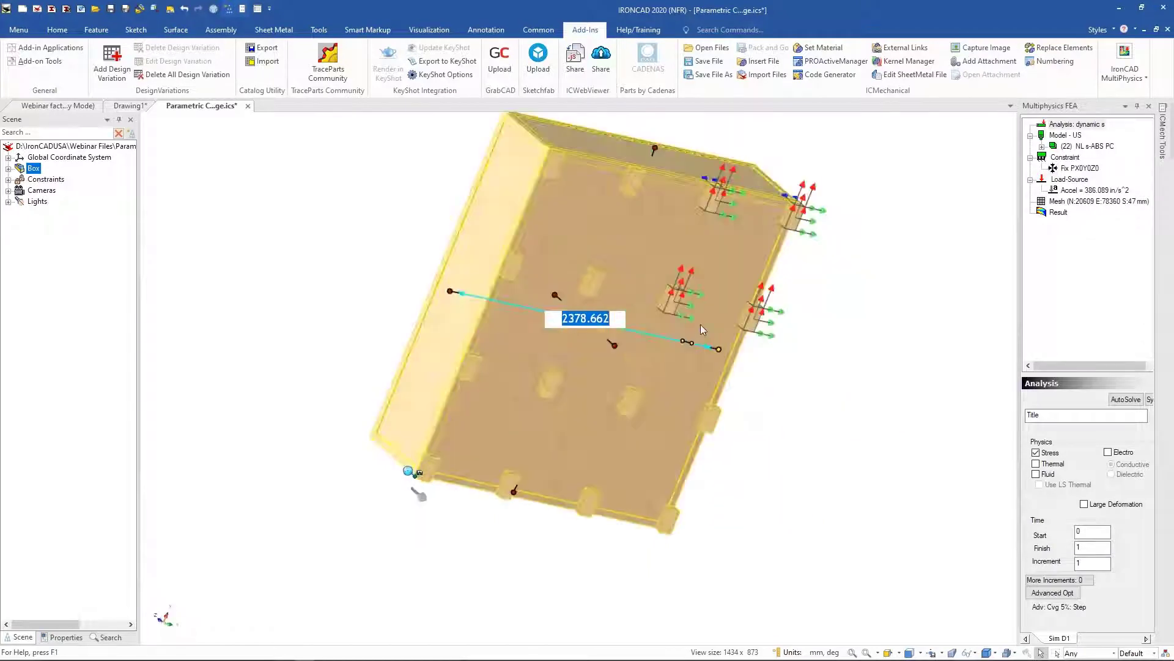
left_click(802, 377)
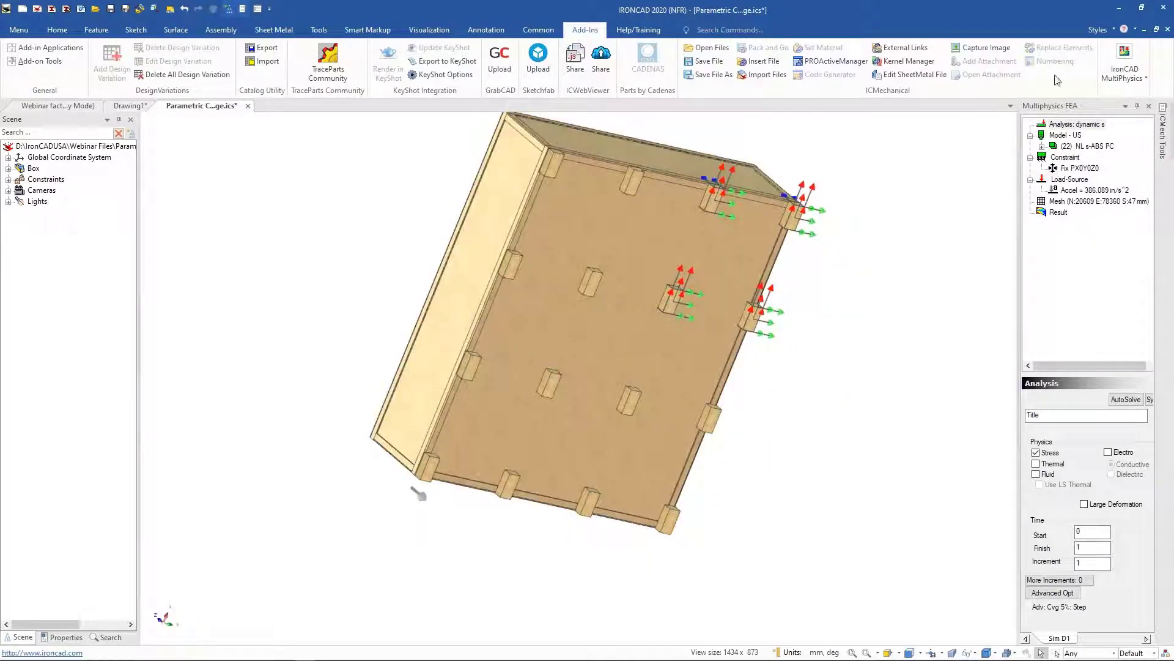
Step: Close the cardboard package document and update the views on the drawing sheet
left_click(249, 106)
left_click(635, 362)
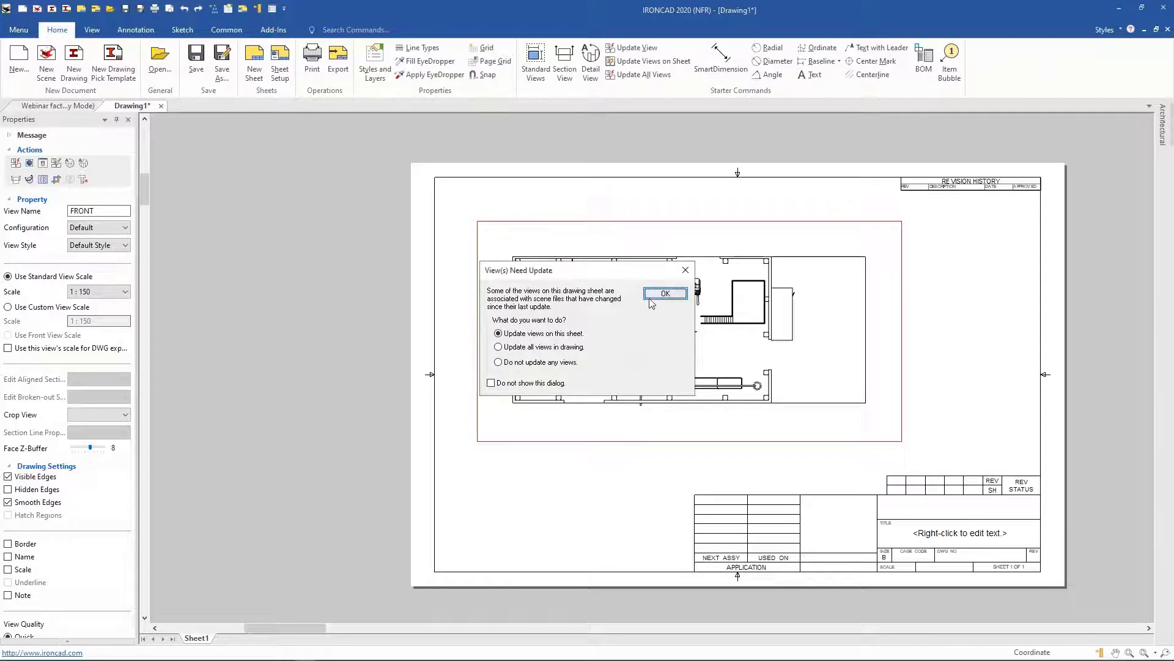
left_click(666, 293)
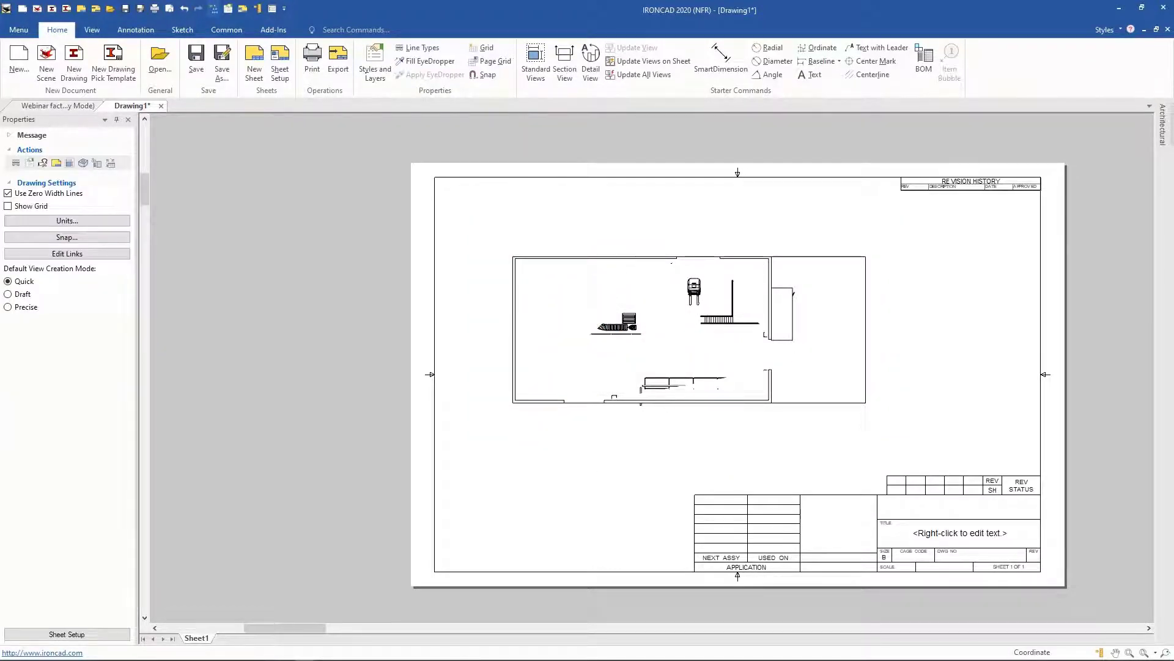
Step: Return to the Webinar factory scene and open the Layout-ovn catalog
left_click(47, 107)
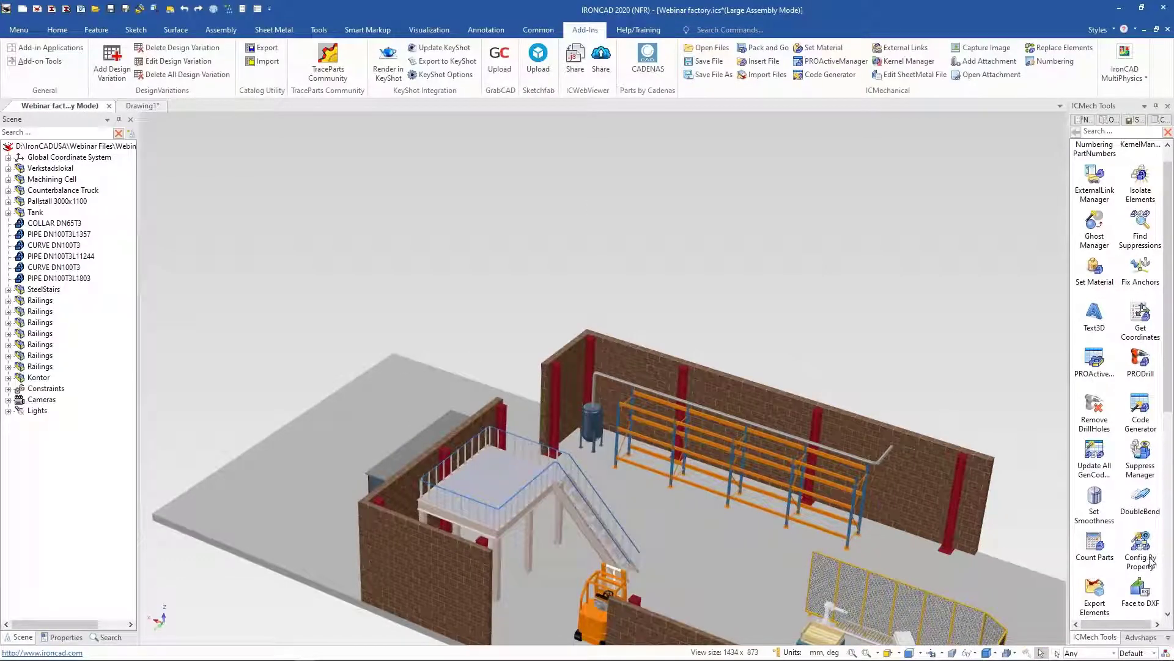
right_click(1139, 501)
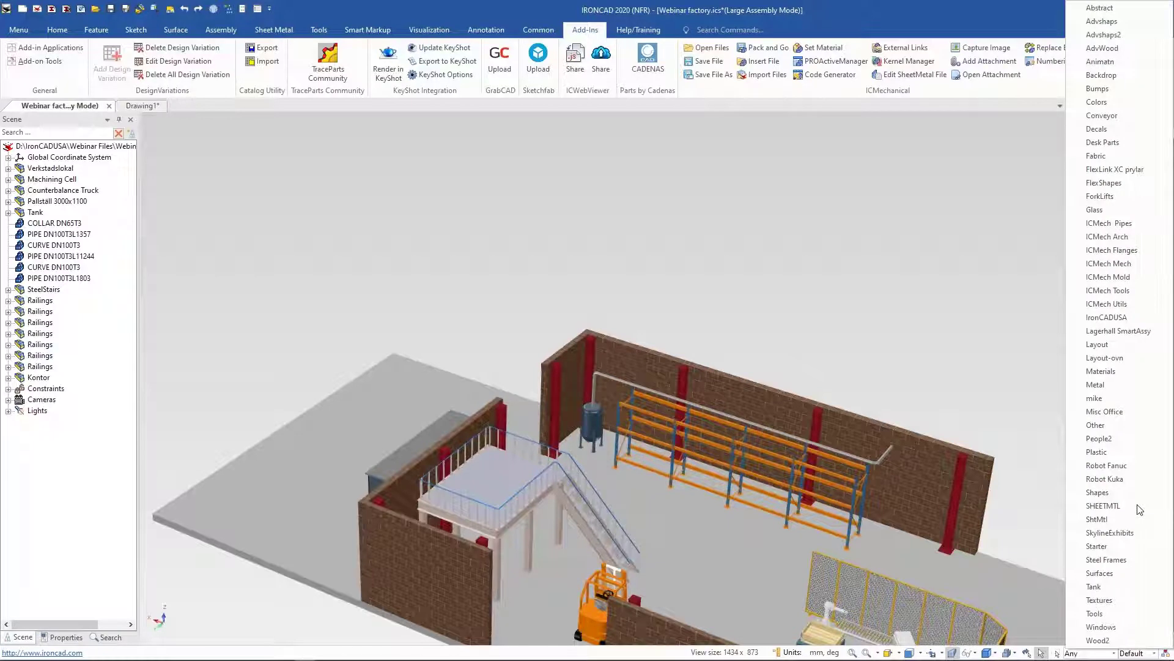
left_click(1133, 355)
scroll(1059, 378, "down", 5)
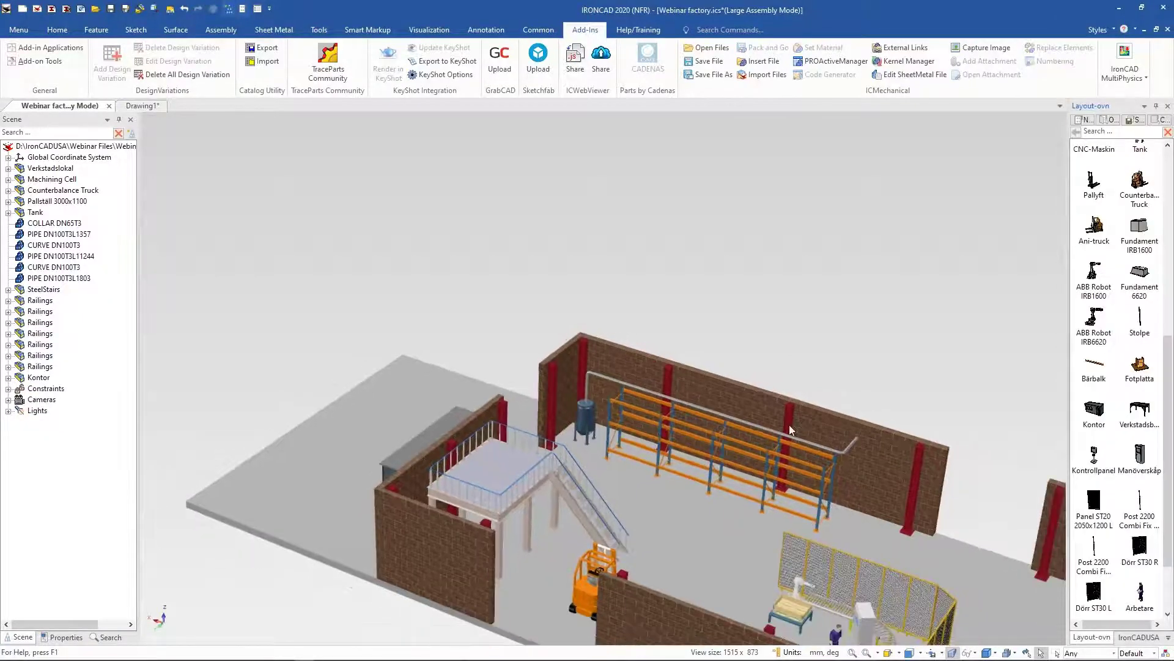
Step: Delete the EPAL med krage pallet from the table beside the worker in the machining cell
middle_click_drag(766, 327, 422, 456)
scroll(718, 420, "up", 3)
scroll(718, 420, "up", 10)
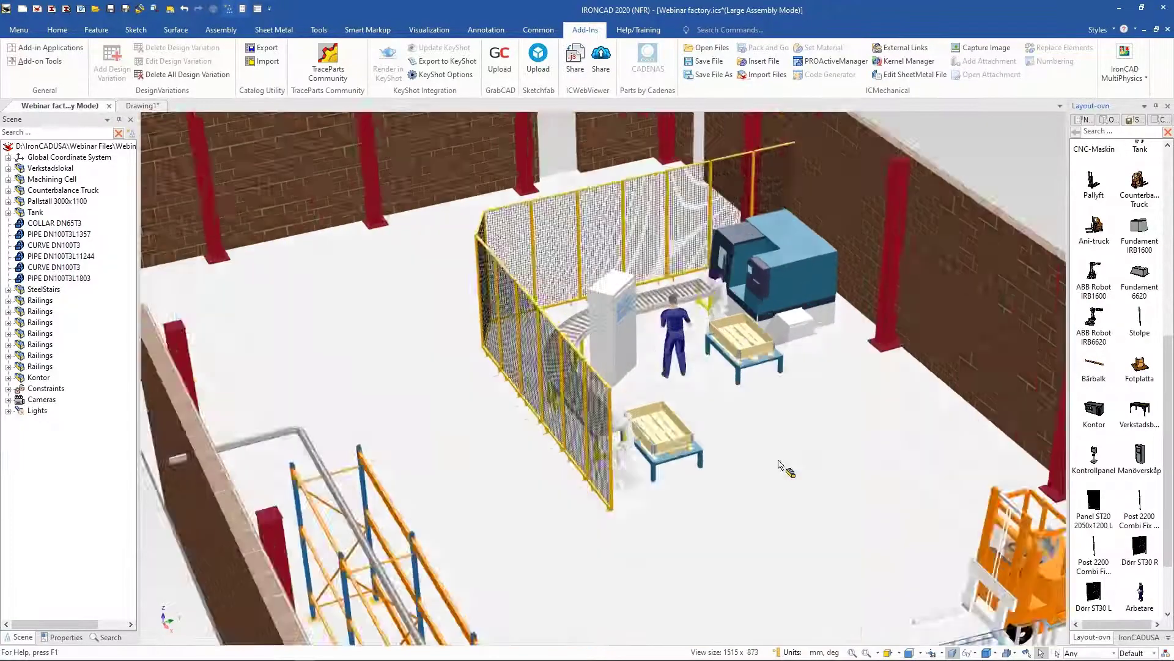
scroll(573, 373, "down", 8)
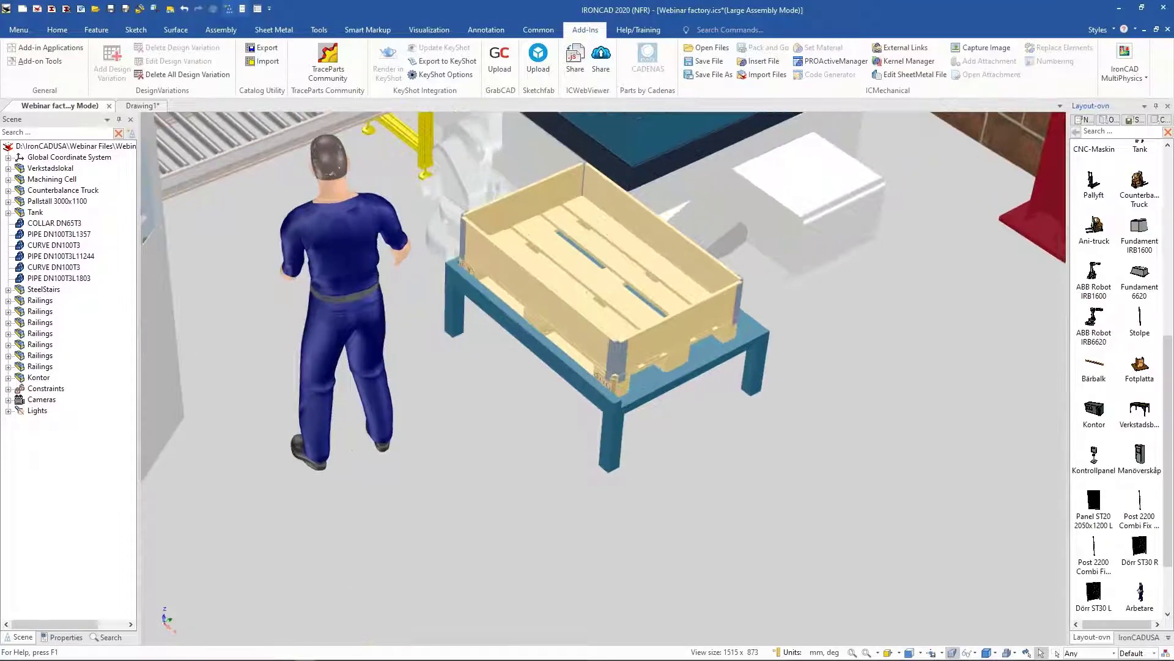
left_click(598, 271)
left_click(599, 271)
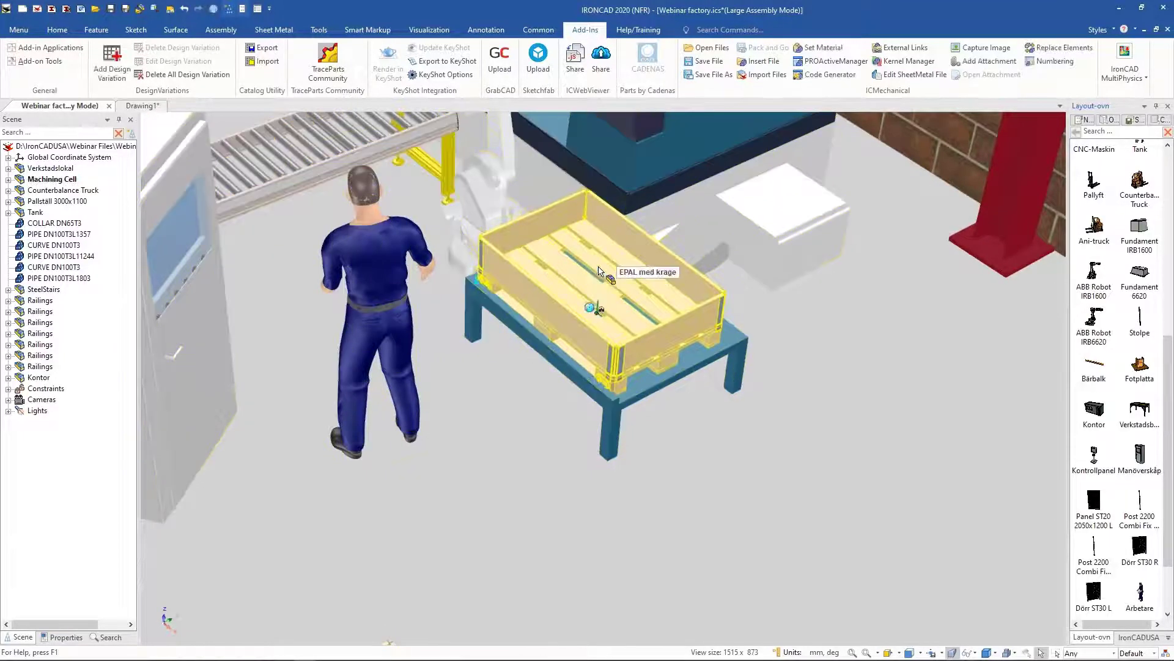
key("Delete")
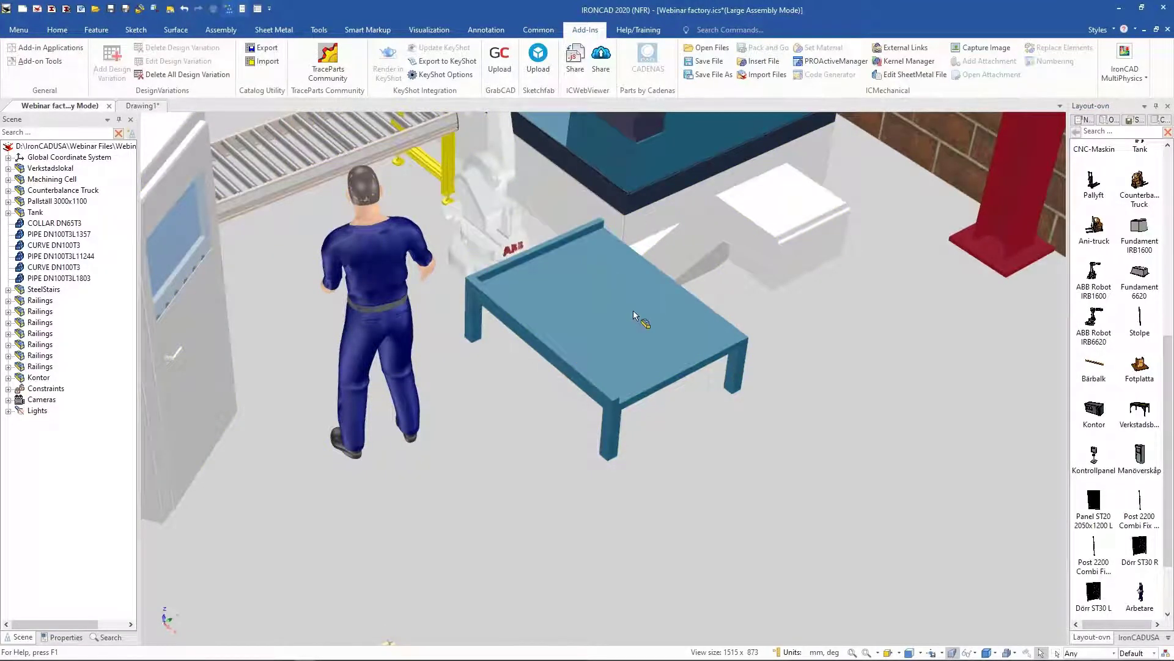
Step: Examine the name and behaviors of the attachment point on the empty table's corner
left_click(646, 319)
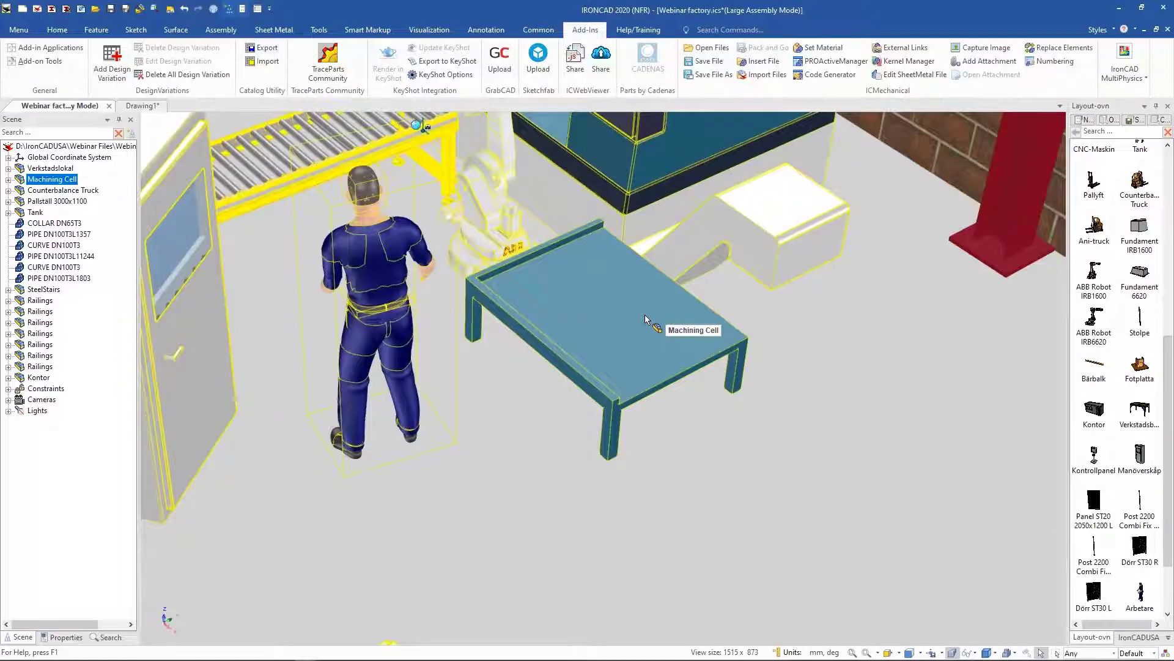
left_click(596, 317)
left_click(597, 311)
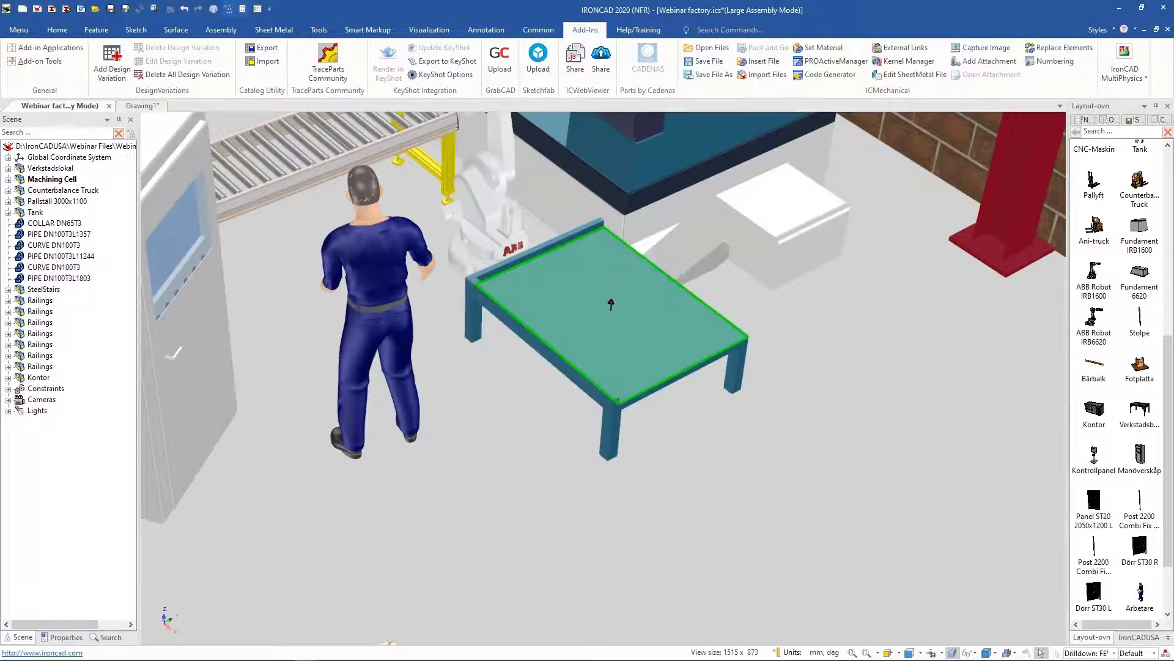
left_click(599, 304)
left_click(599, 305)
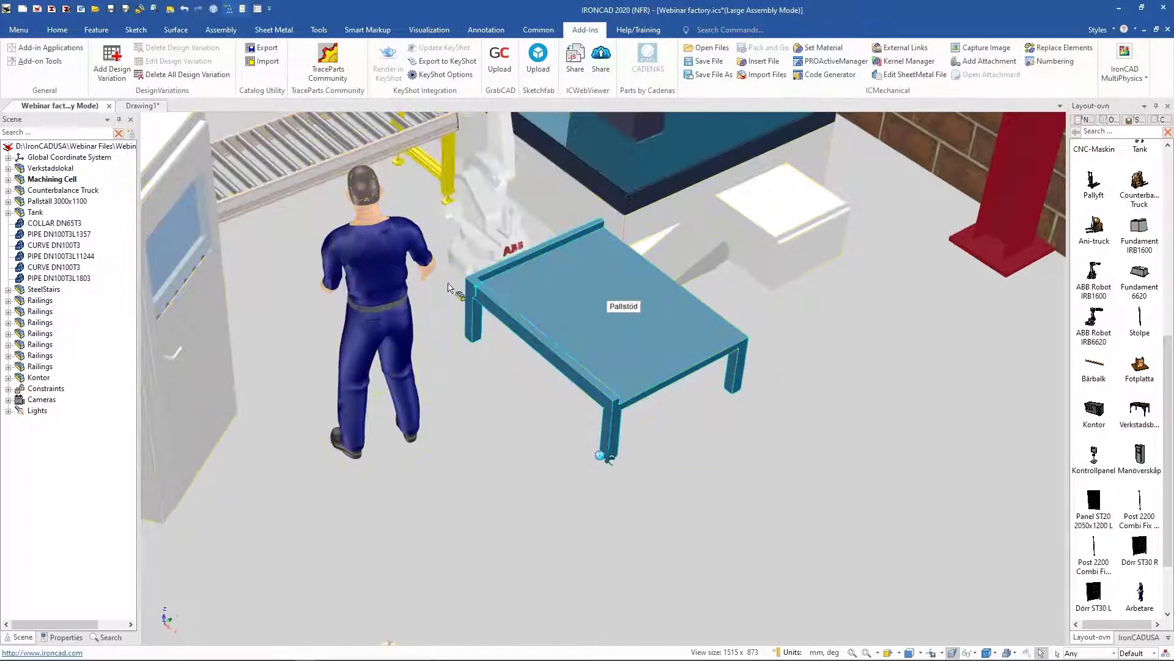
right_click(482, 284)
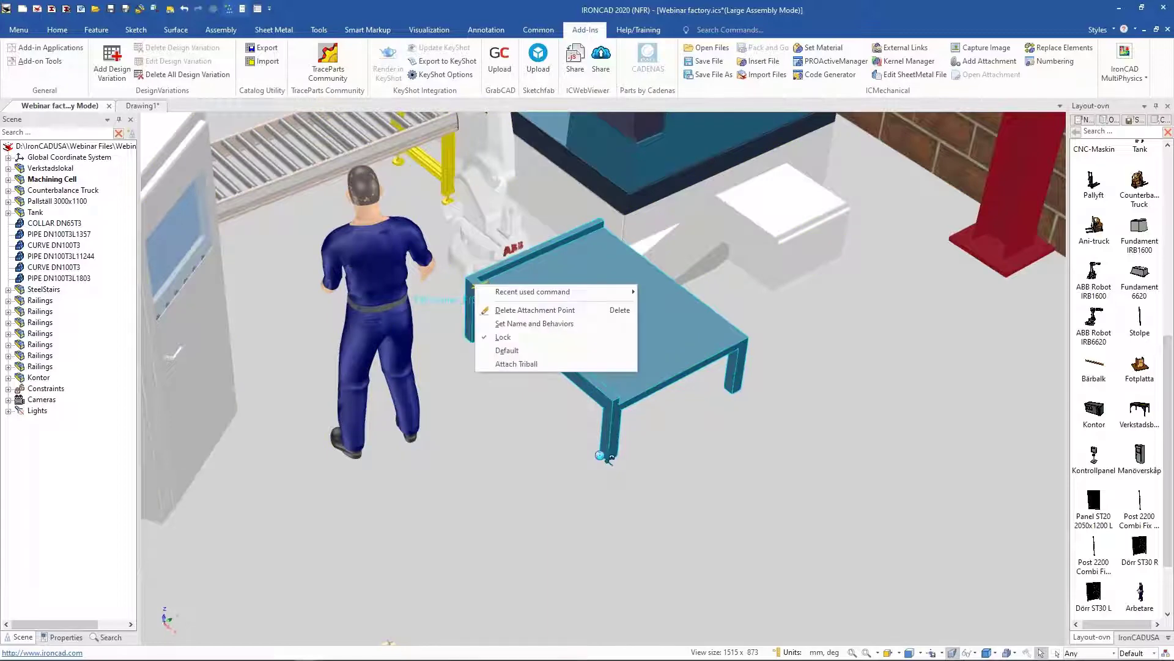
left_click(529, 323)
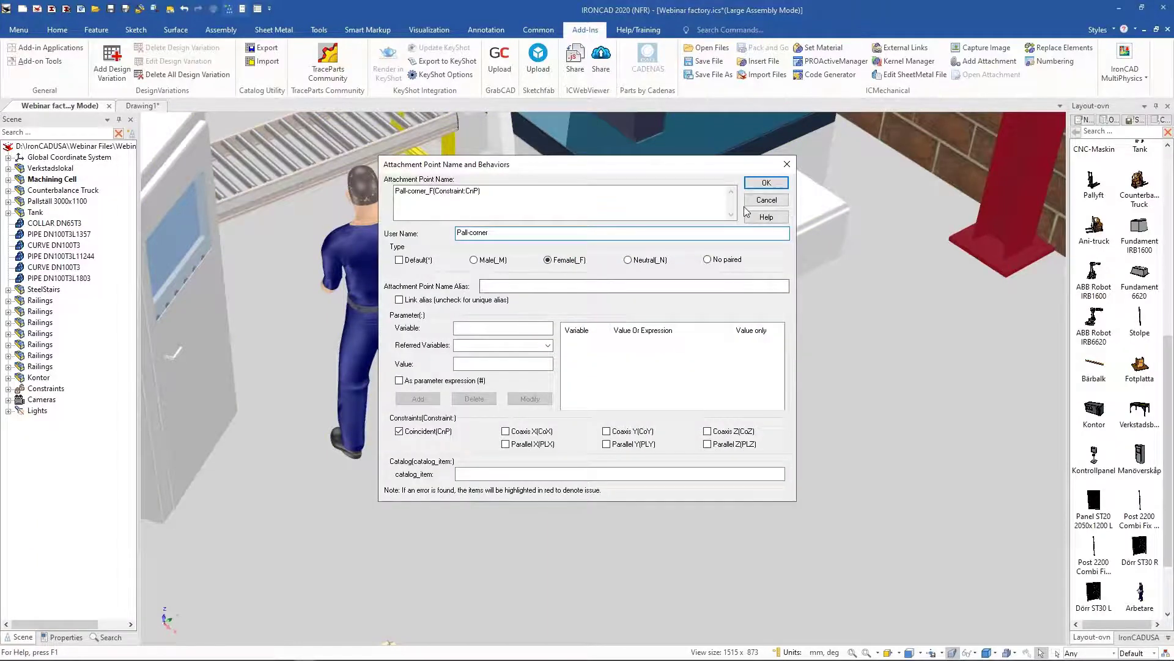
left_click(766, 182)
left_click(723, 414)
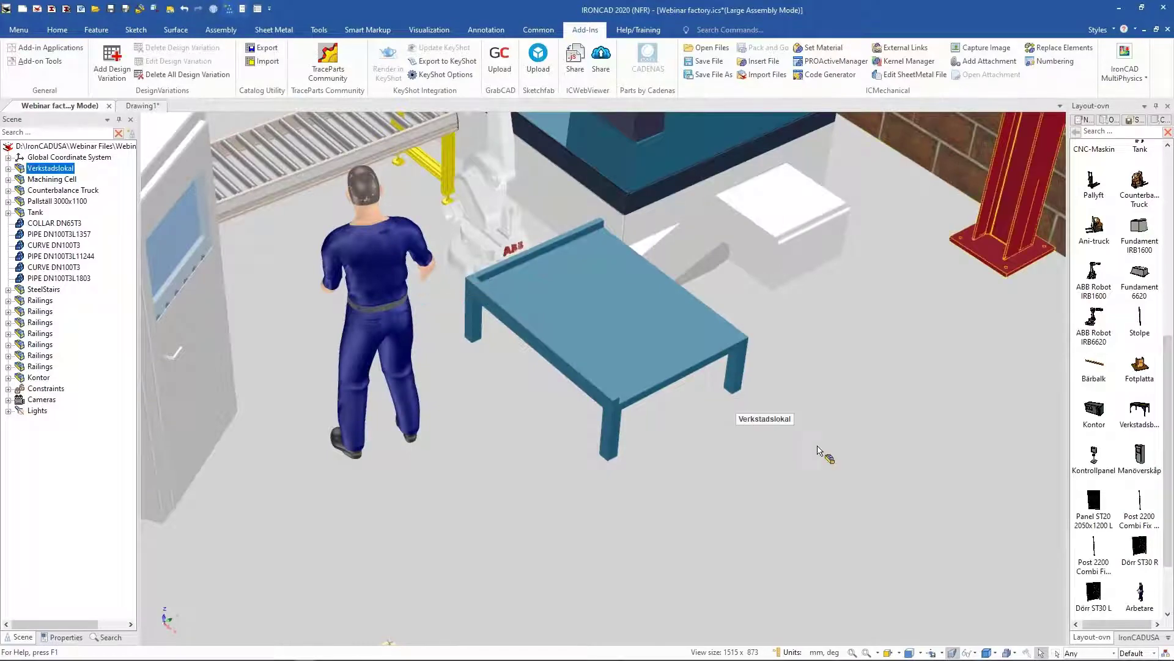
Step: Examine the empty table beside the worker in the machining cell
scroll(781, 425, "down", 4)
left_click(627, 352)
left_click(626, 351)
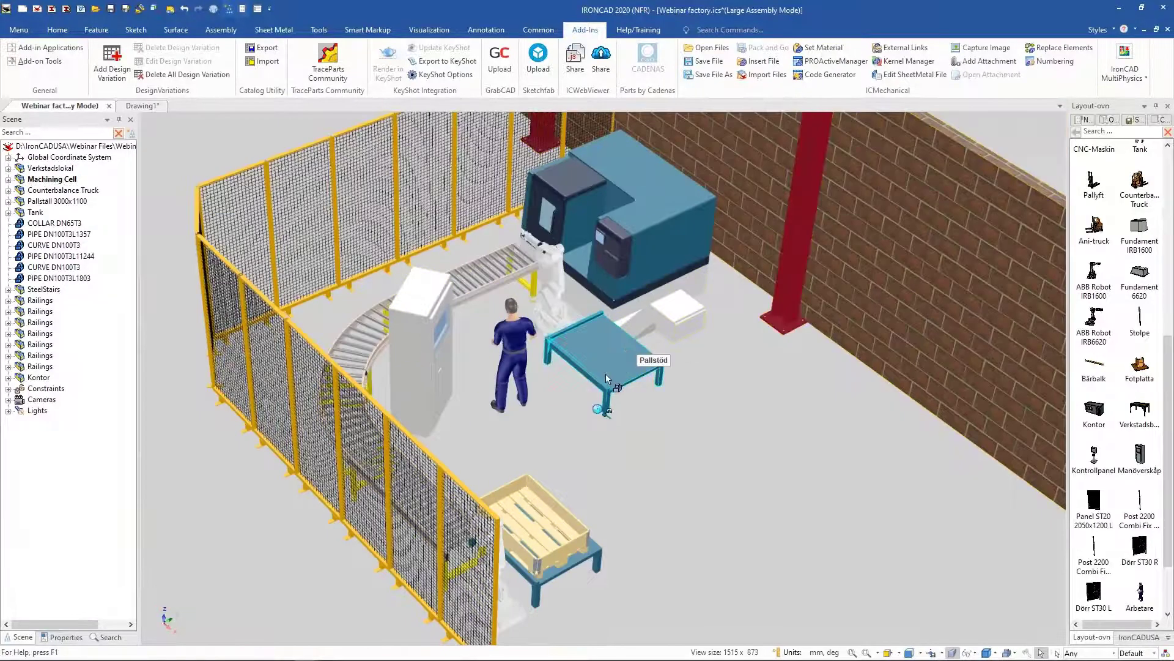
scroll(644, 524, "up", 2)
scroll(644, 524, "up", 5)
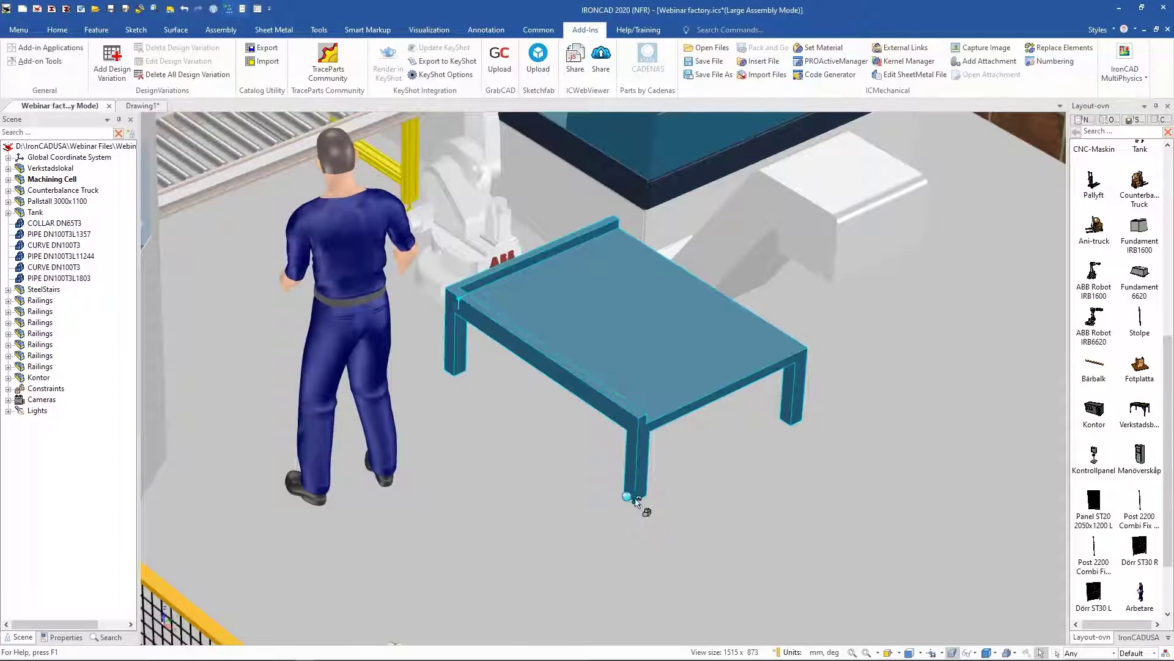
left_click(665, 341)
left_click(636, 332)
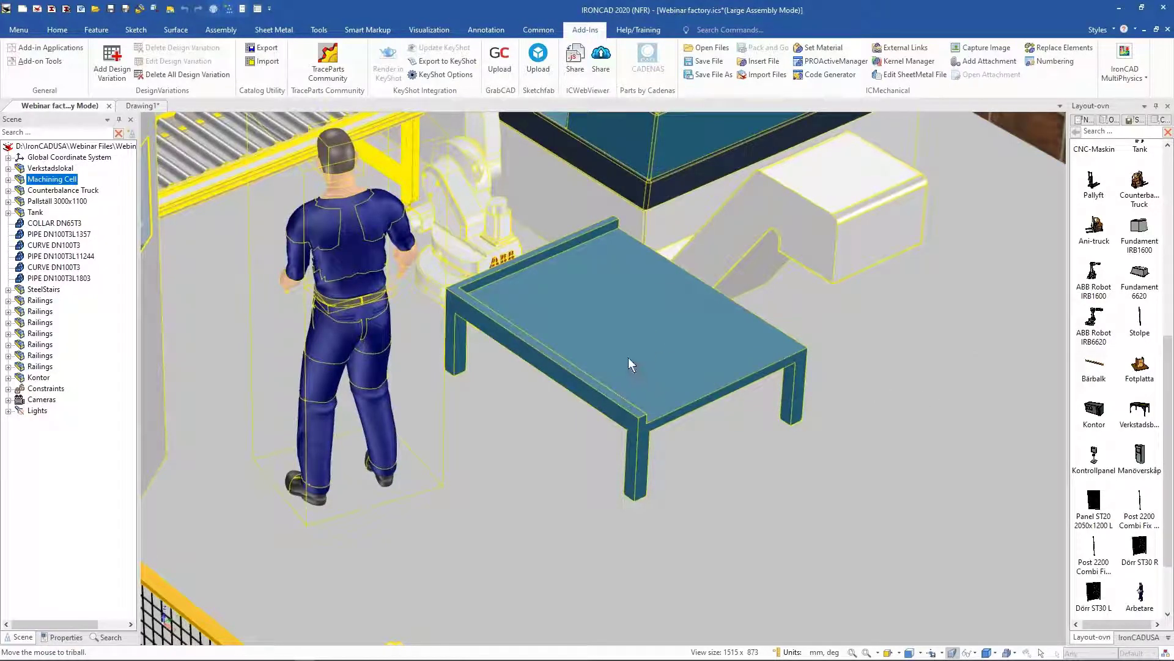
scroll(628, 361, "down", 5)
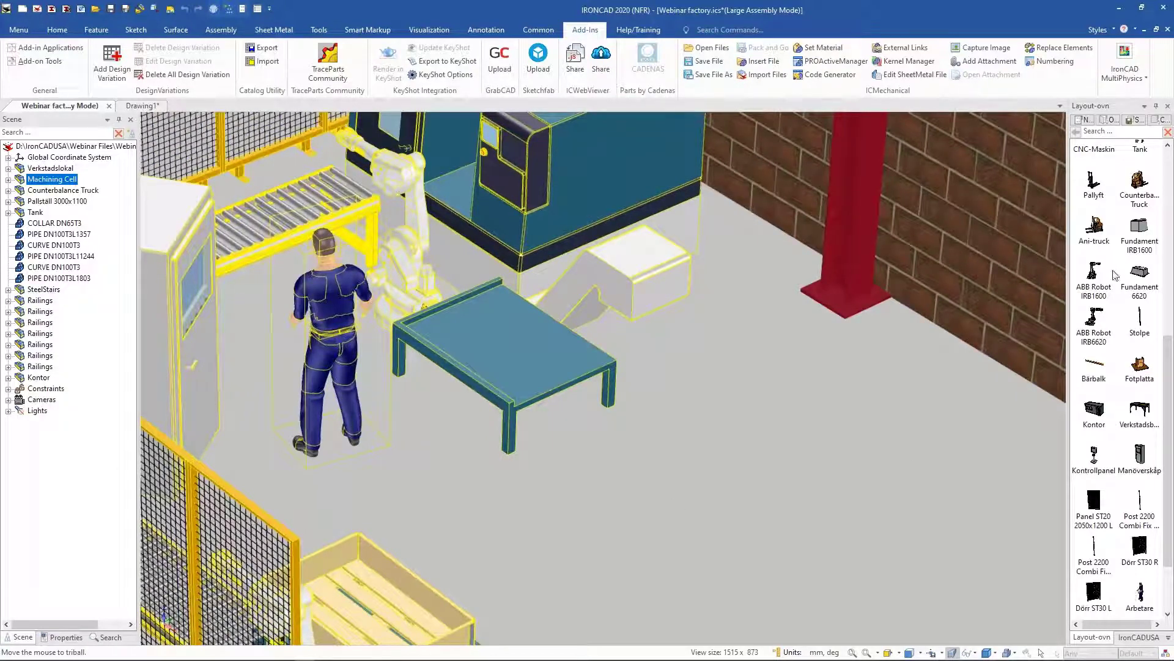
Step: Open the Pallstöd table from the Layout-ovn catalog for editing as a catalog item
scroll(1116, 275, "up", 5)
scroll(1133, 251, "up", 1)
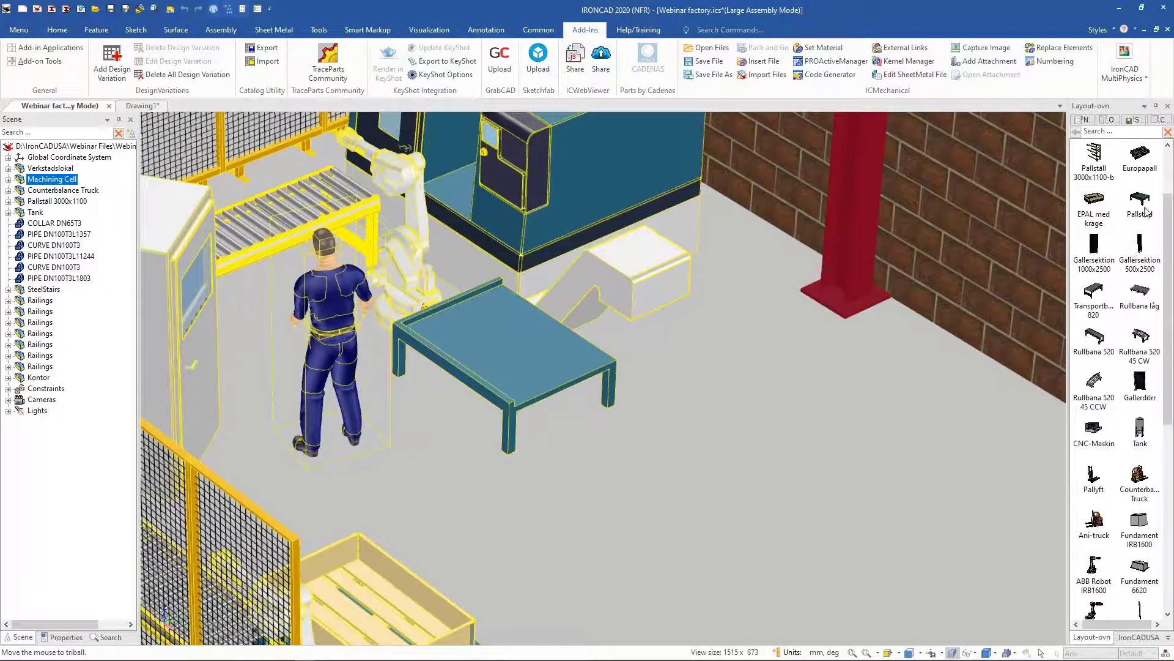
right_click(1143, 208)
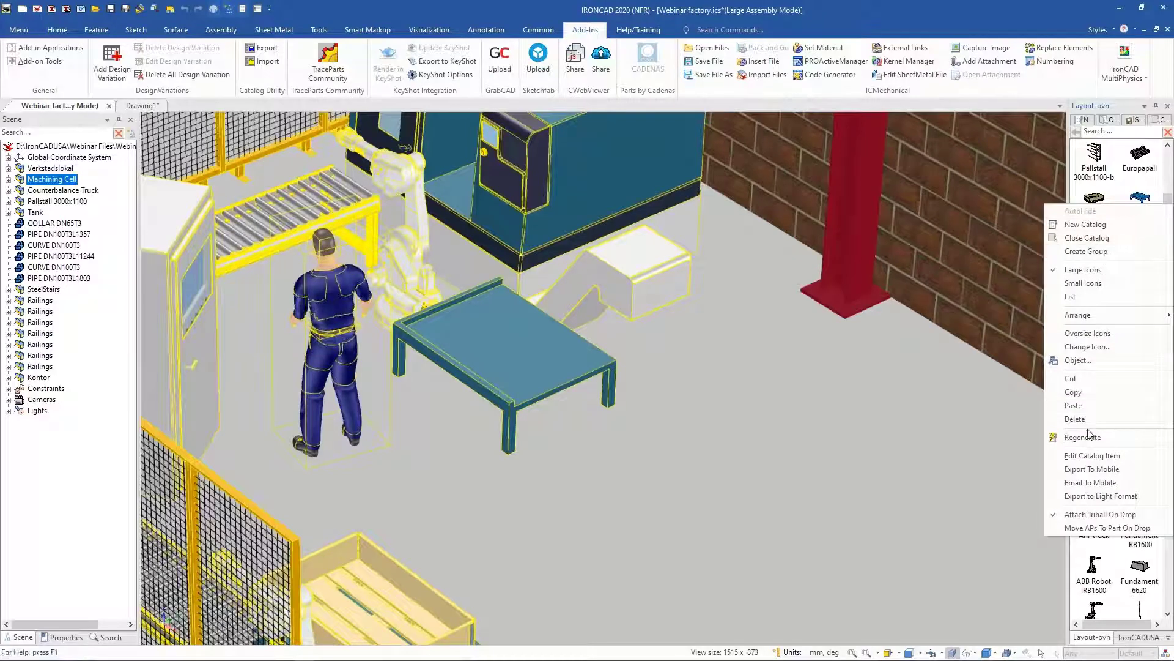
left_click(1099, 456)
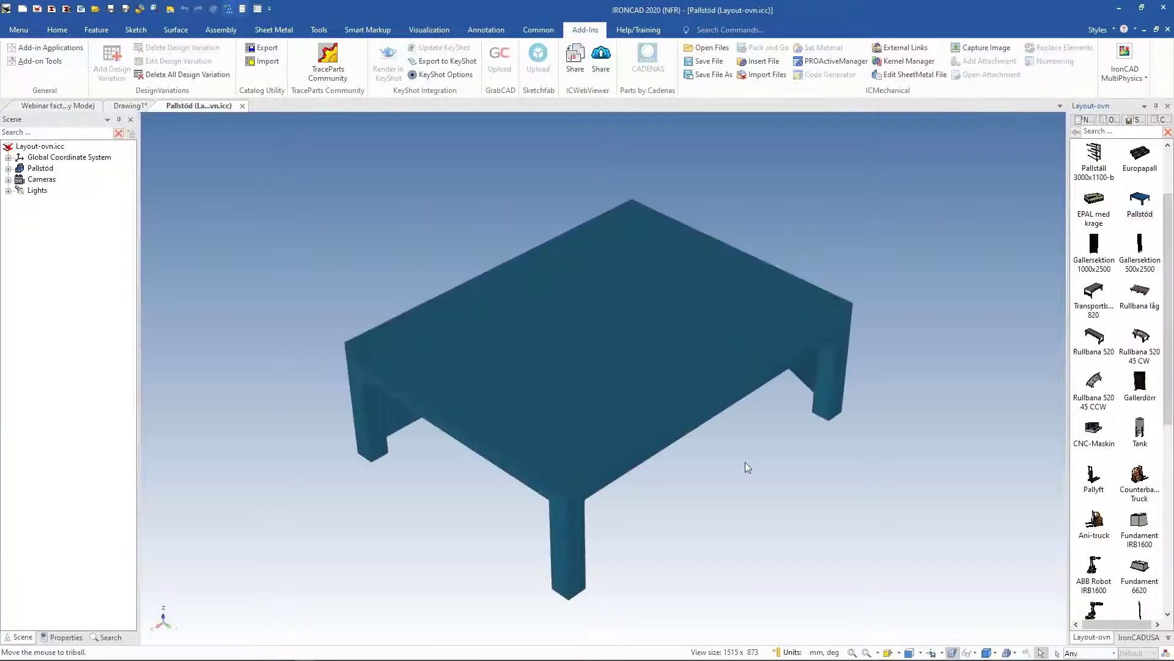
Step: Set the table's corner attachment point to drag freely in space
middle_click_drag(744, 463, 737, 422)
left_click(650, 401)
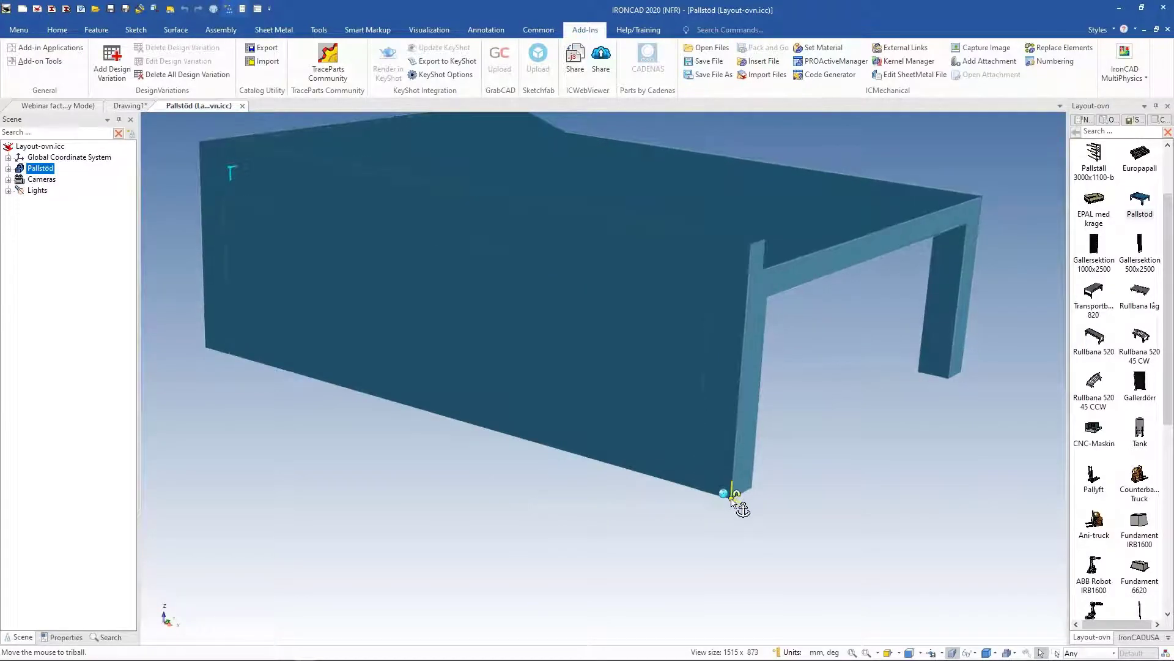
right_click(731, 499)
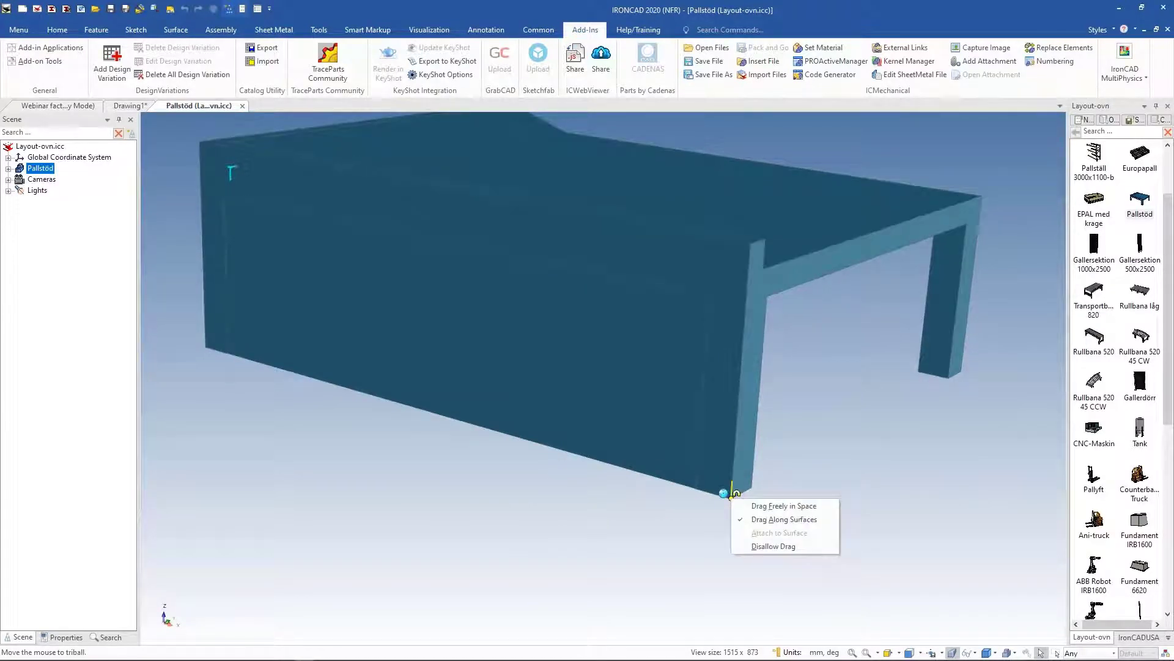
left_click(785, 507)
Step: Close the Pallstöd catalog document without saving and leave the drawing views un-updated
scroll(584, 375, "down", 2)
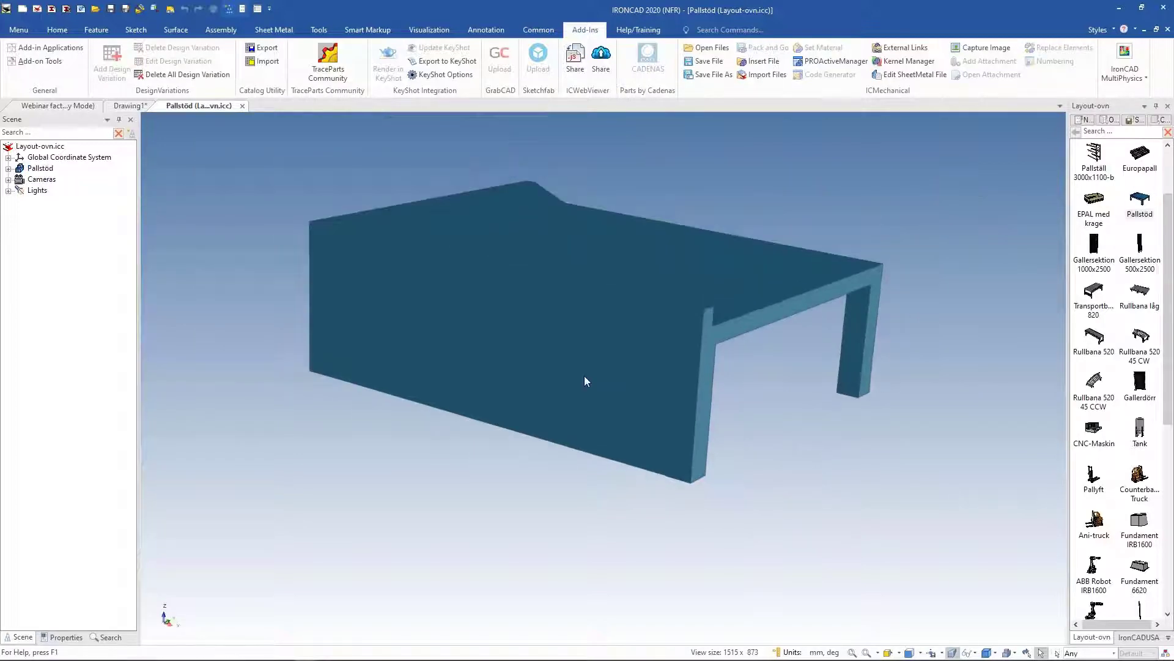
left_click(585, 376)
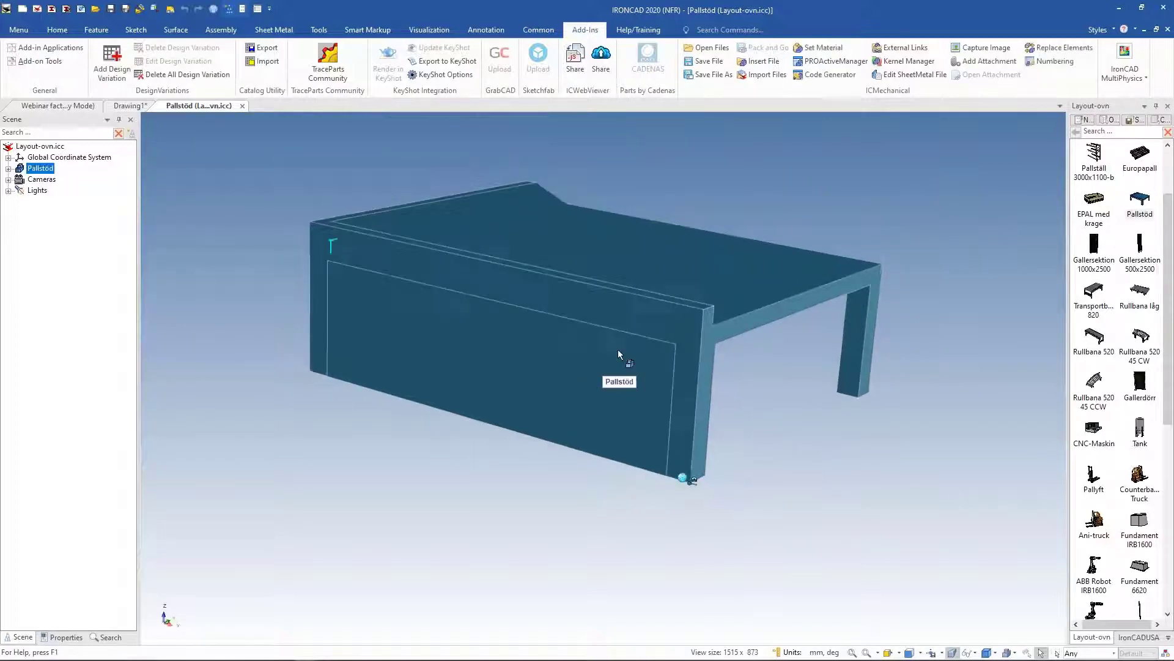
left_click(781, 428)
middle_click_drag(745, 440, 205, 159)
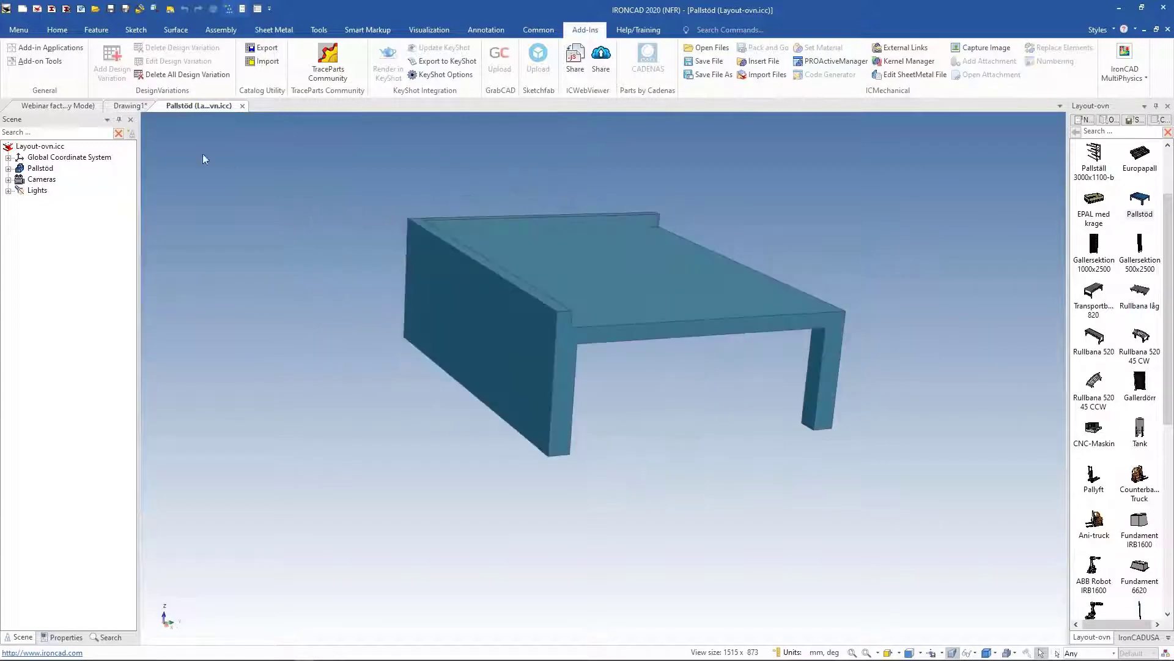
left_click(243, 105)
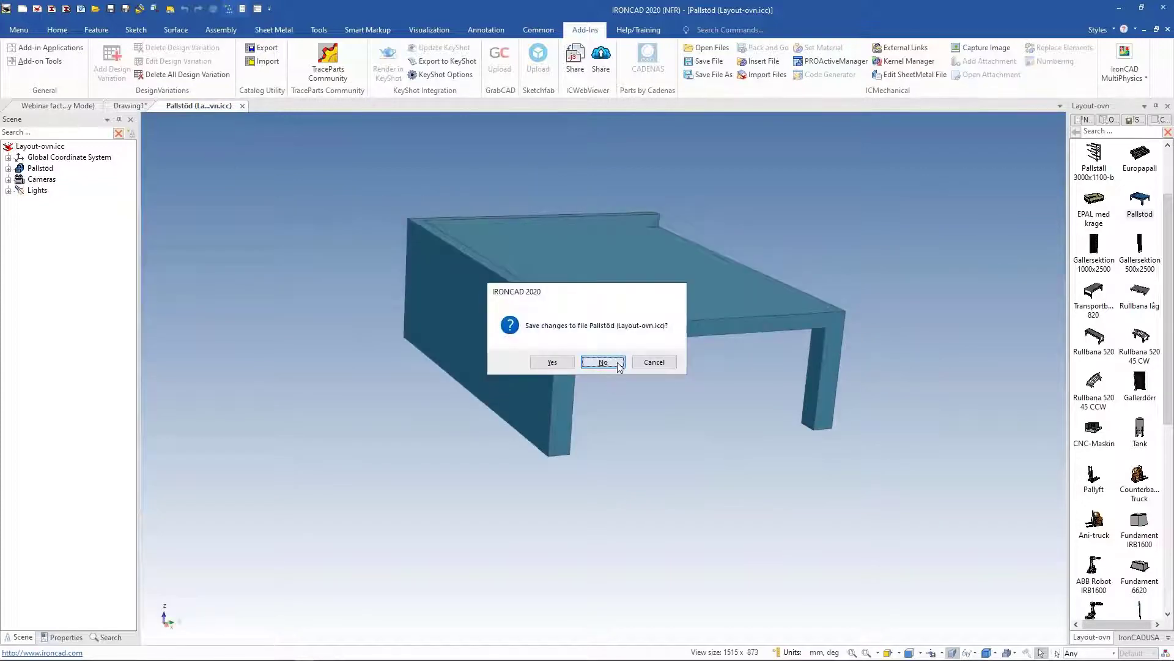
left_click(602, 361)
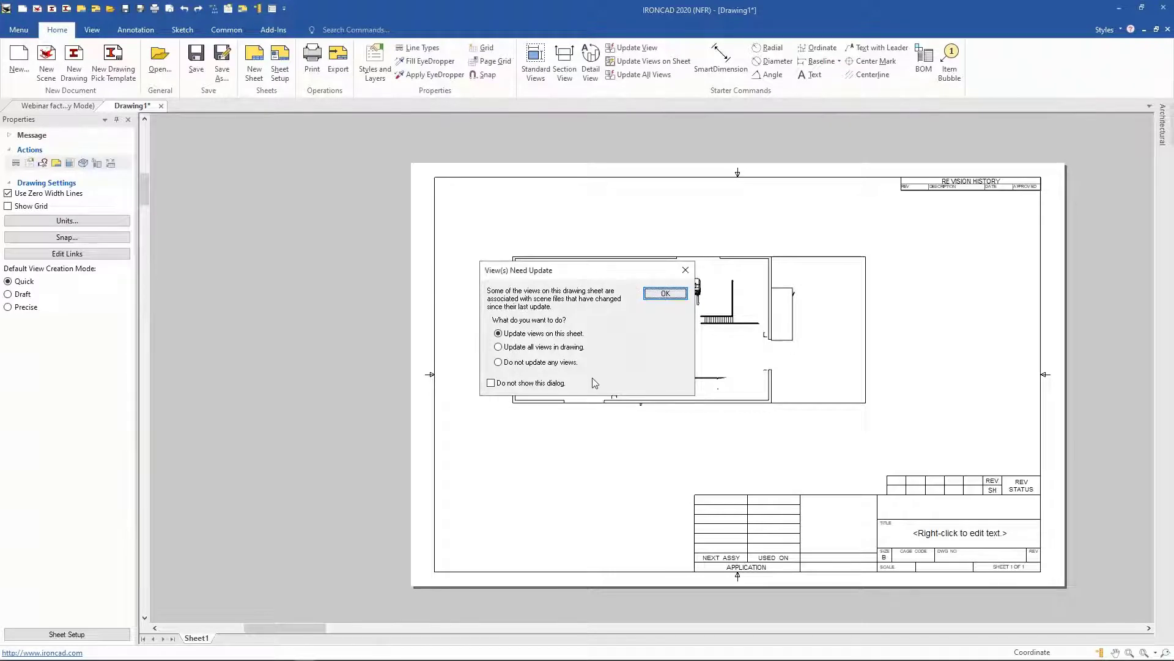
left_click(541, 362)
left_click(665, 294)
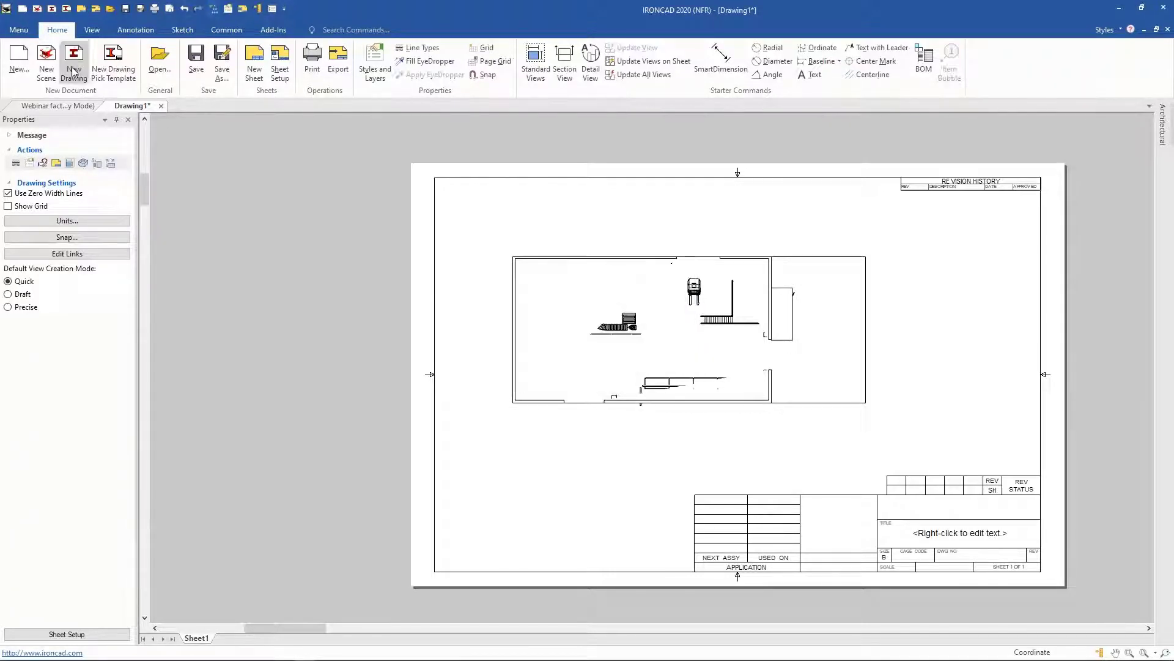
Step: Create a new scene and drop the Golv floor from the Layout-ovn catalog into it
left_click(47, 60)
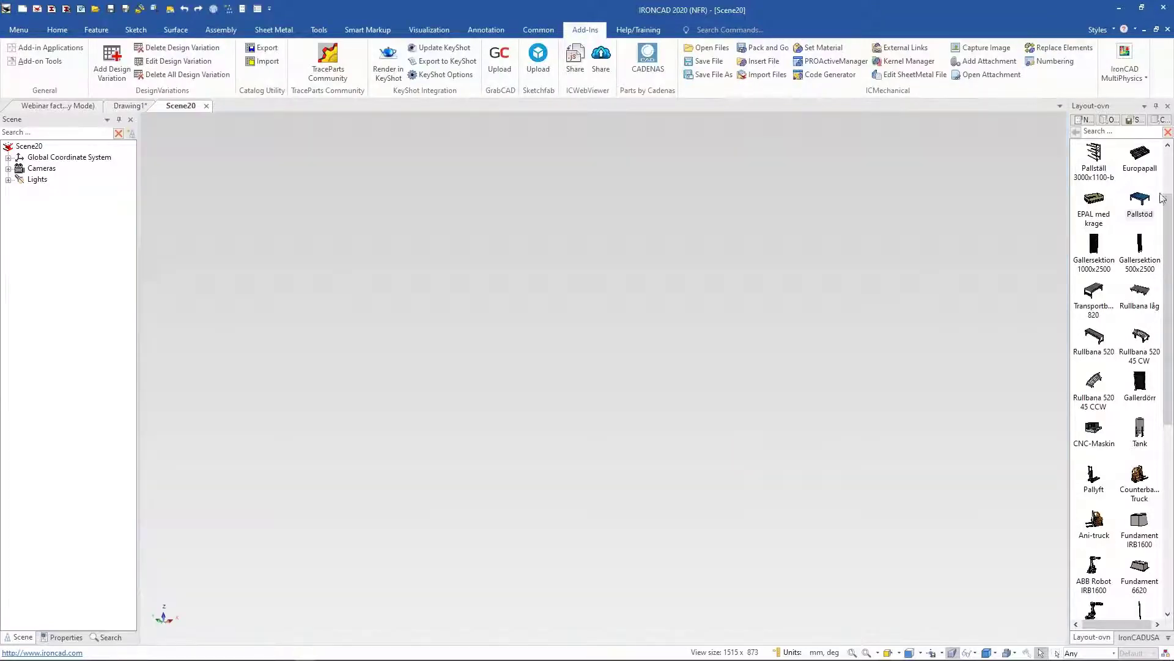
left_click_drag(1168, 204, 596, 393)
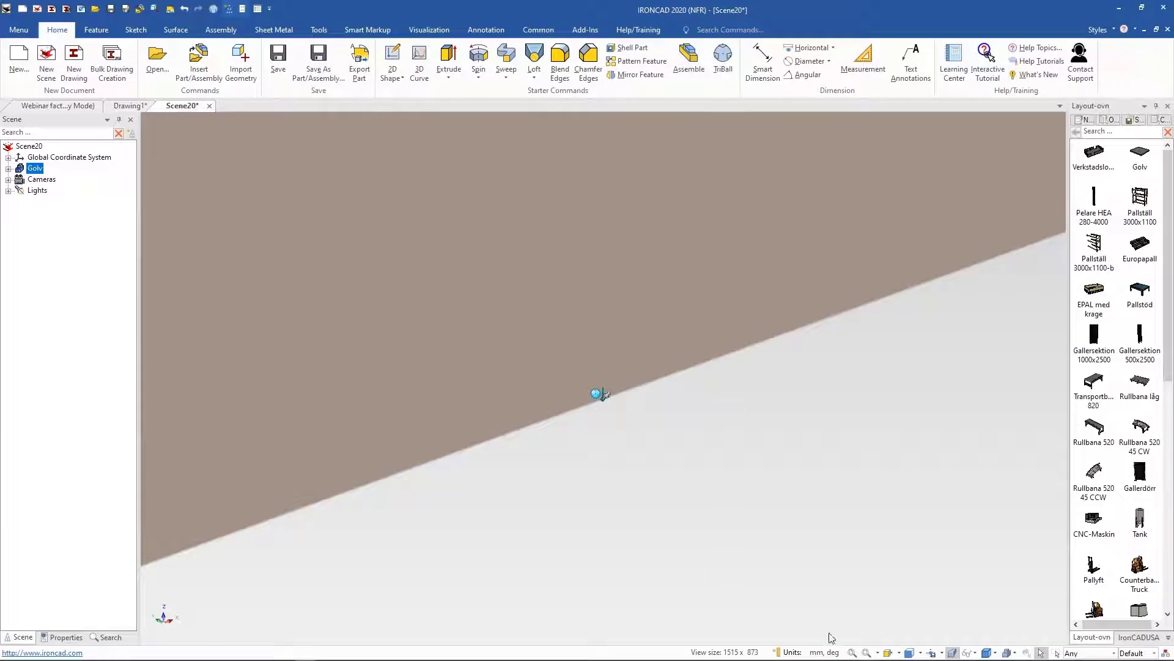
left_click(852, 653)
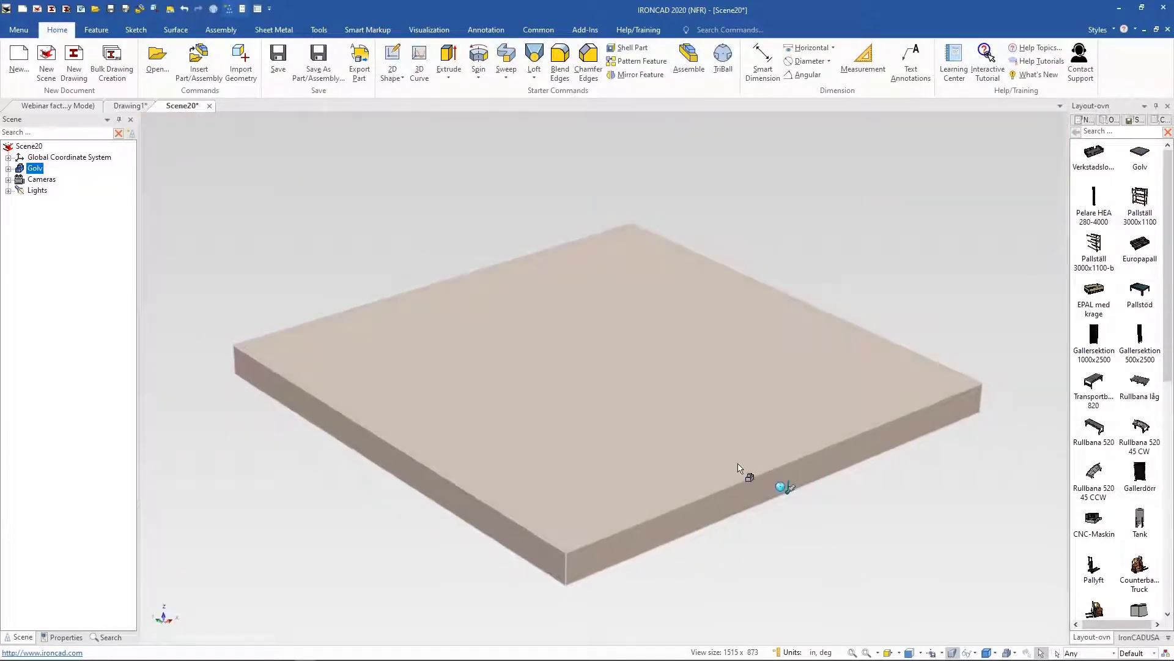
key("F10")
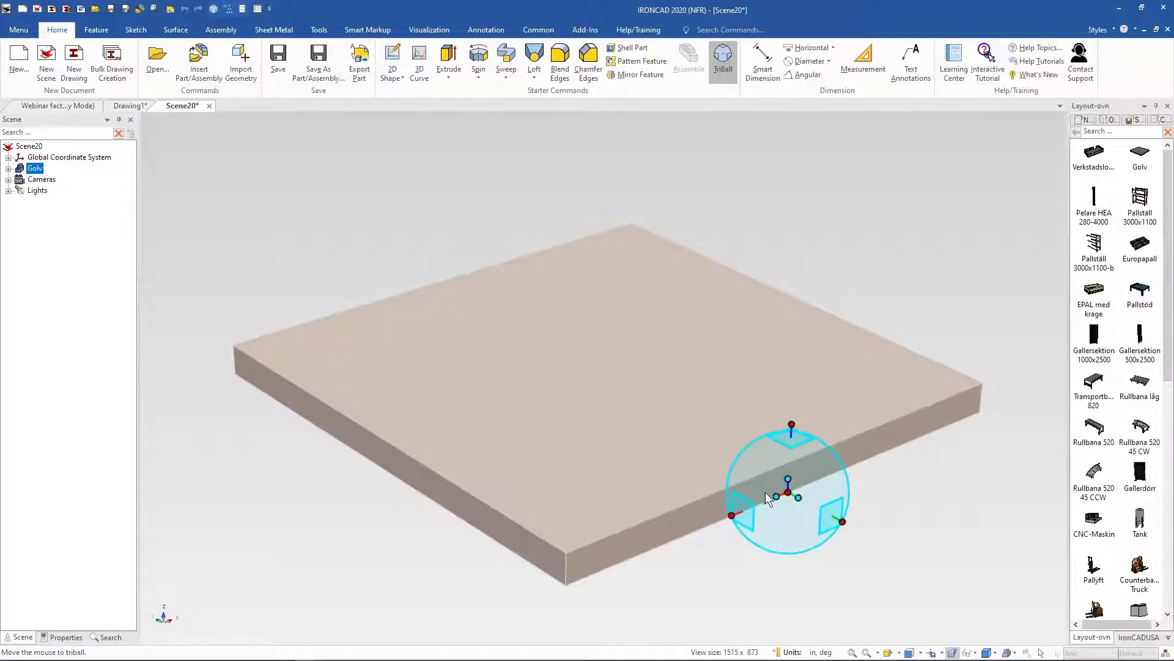
right_click(788, 493)
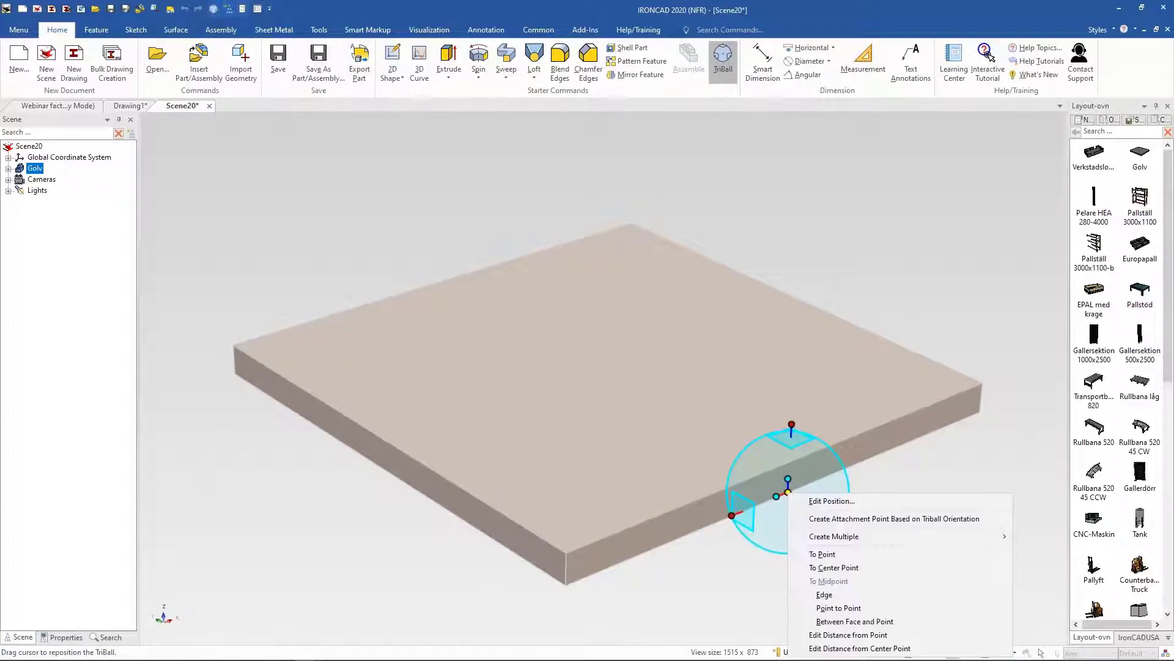
left_click(804, 500)
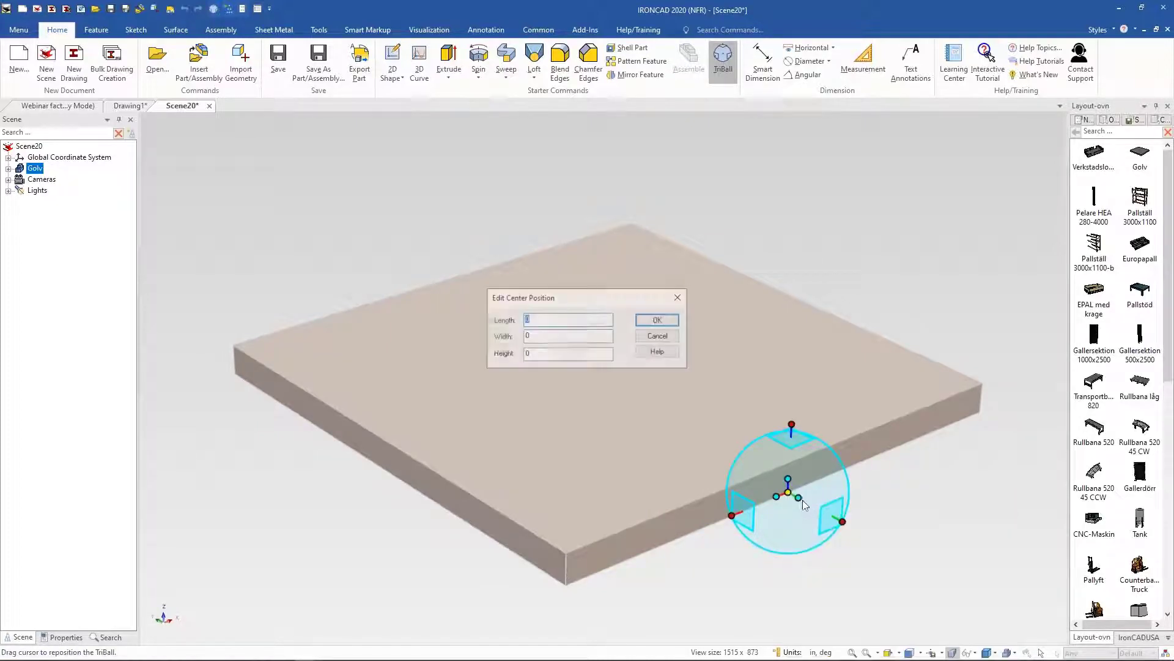
left_click(559, 335)
left_click(564, 353)
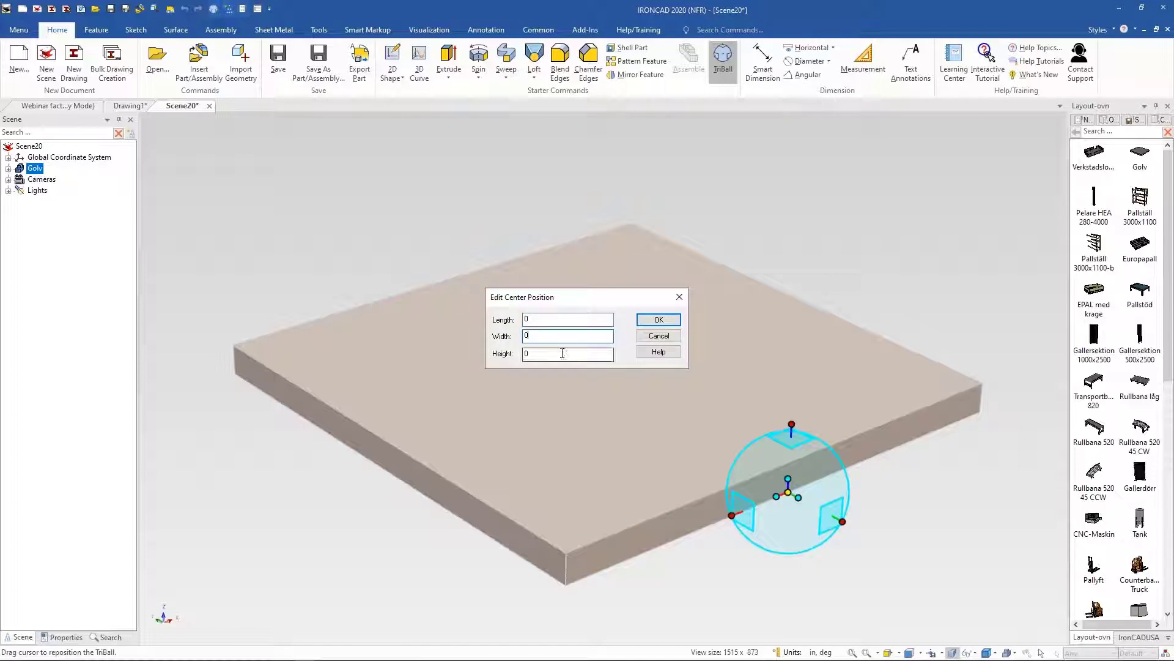
left_click(651, 336)
key("F10")
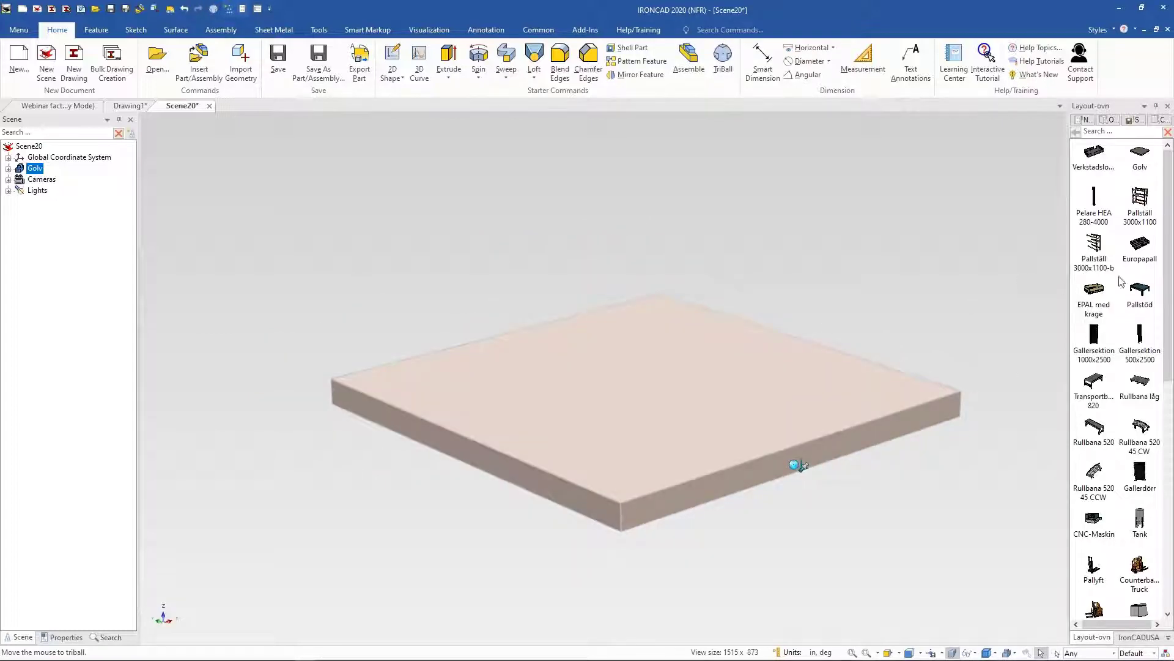
Step: Place the Pallstöd table on the floor and undo the placement
left_click_drag(799, 465, 668, 354)
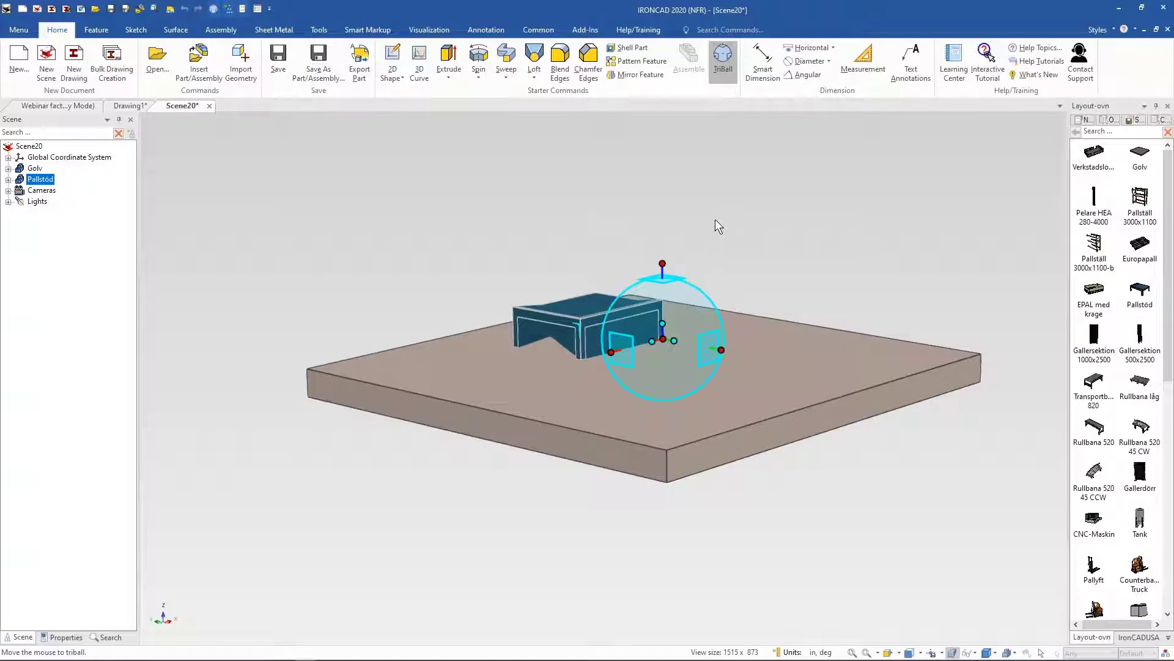
left_click(731, 219)
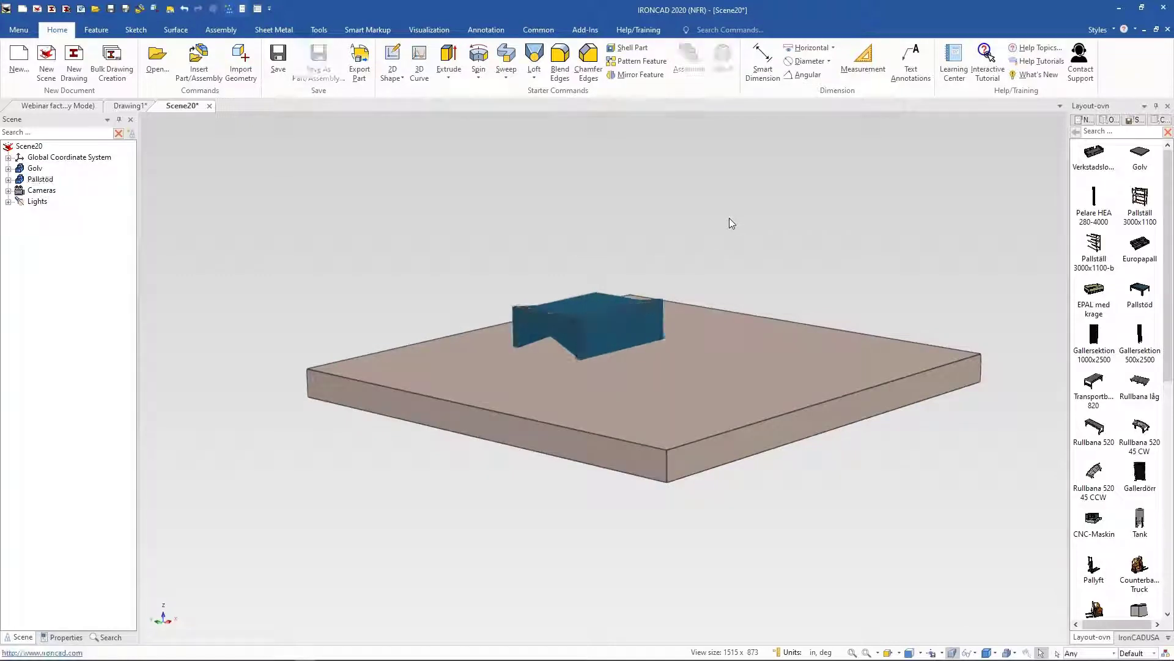
left_click(185, 10)
middle_click_drag(771, 202, 786, 284)
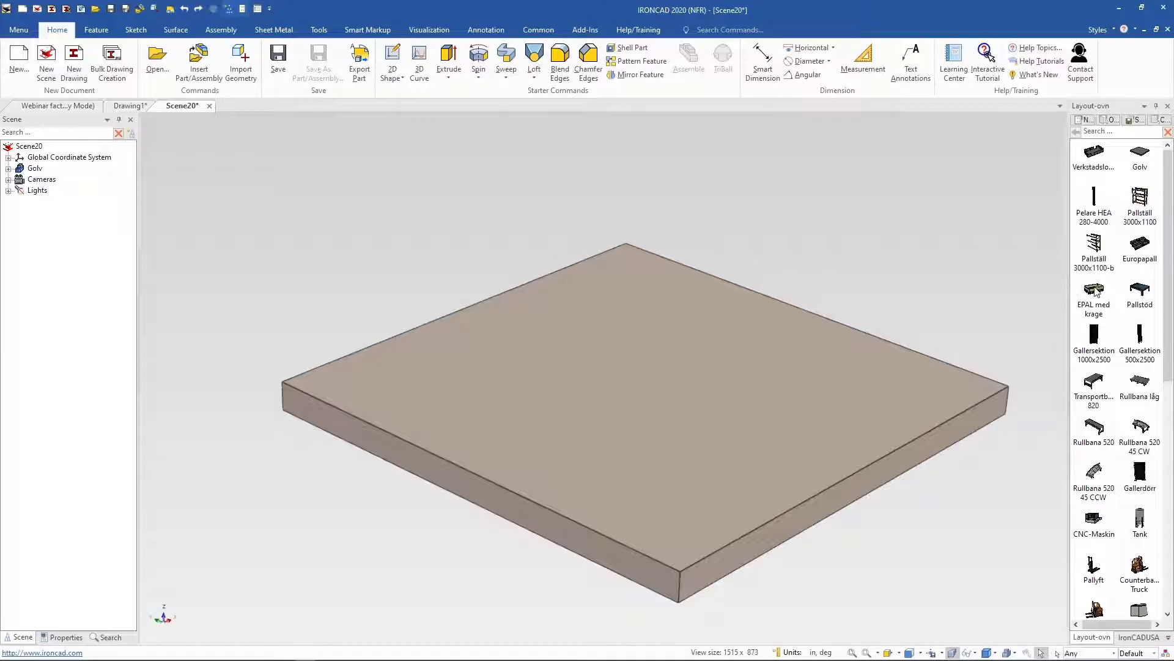
Step: Drop the EPAL med krage pallet onto the floor, then delete it
left_click_drag(1095, 292, 652, 319)
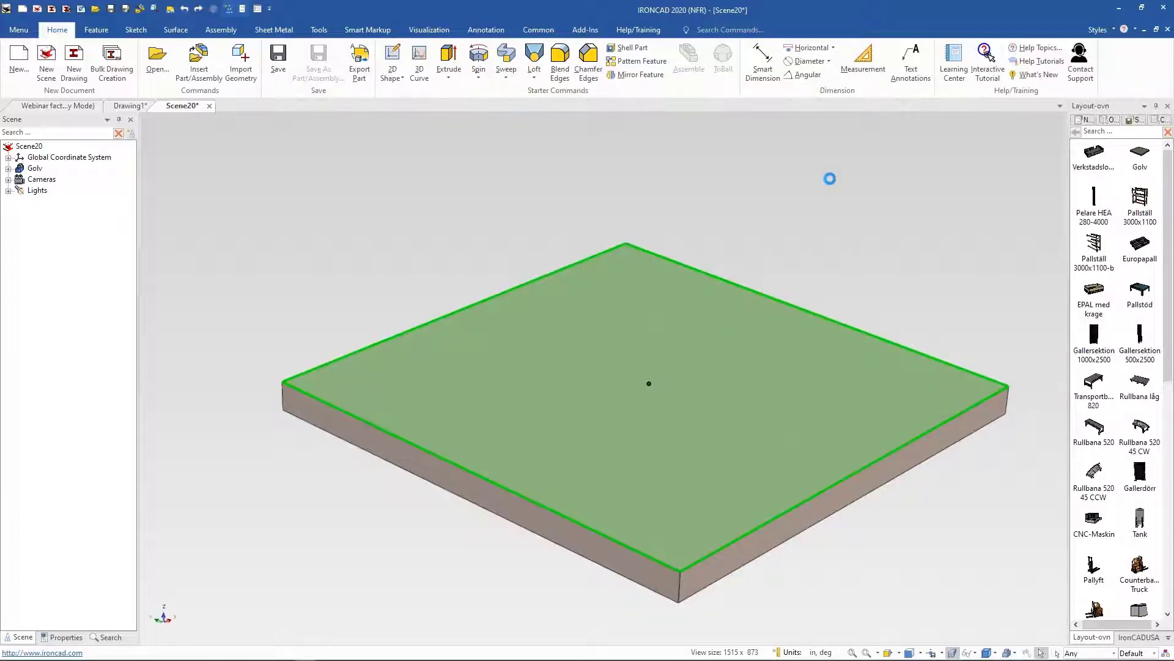
middle_click_drag(592, 468, 637, 386)
scroll(637, 376, "up", 3)
scroll(641, 378, "up", 2)
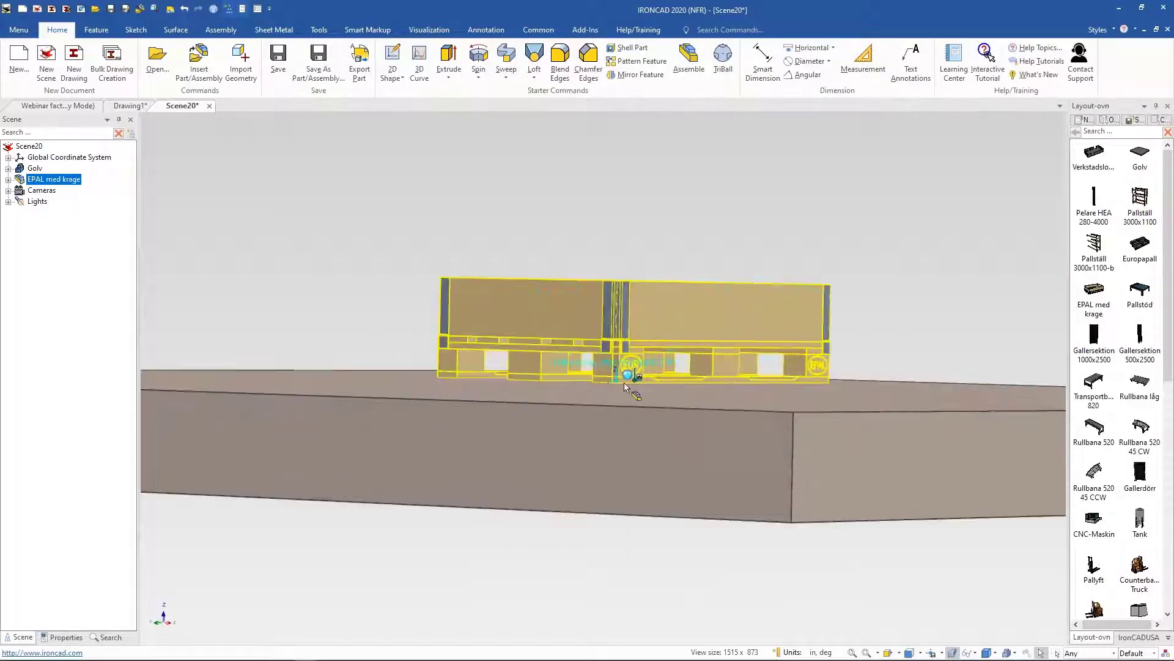
middle_click_drag(634, 286, 688, 287)
middle_click_drag(757, 249, 766, 261)
scroll(767, 260, "down", 1)
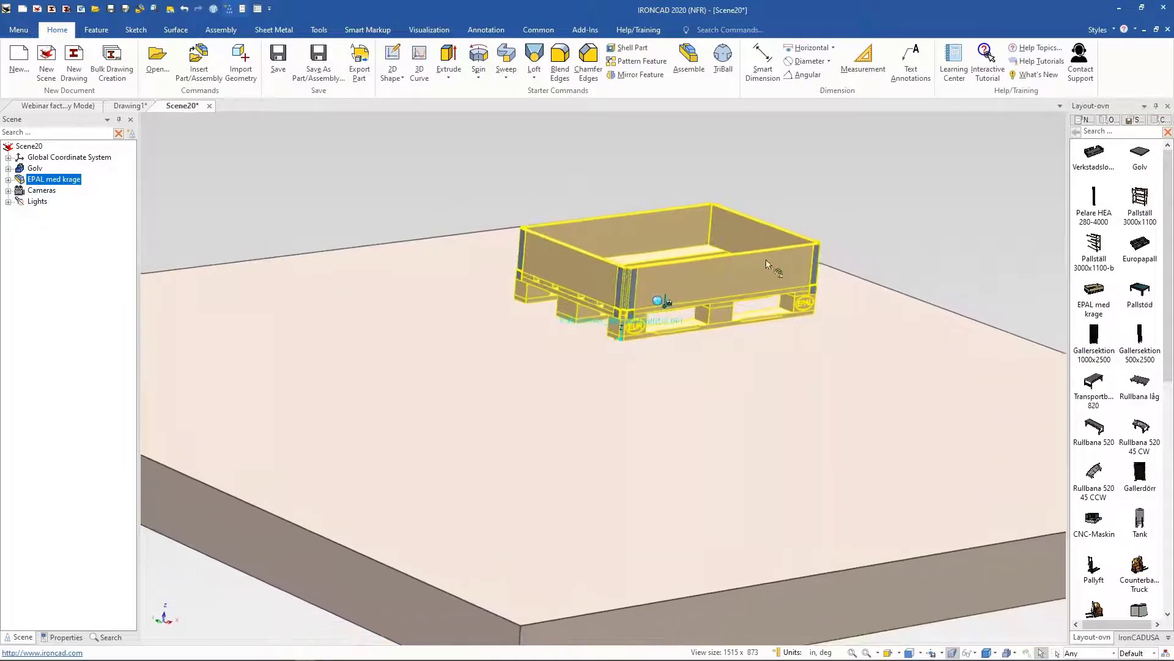
key("F10")
scroll(859, 223, "down", 2)
key("F10")
scroll(875, 220, "down", 1)
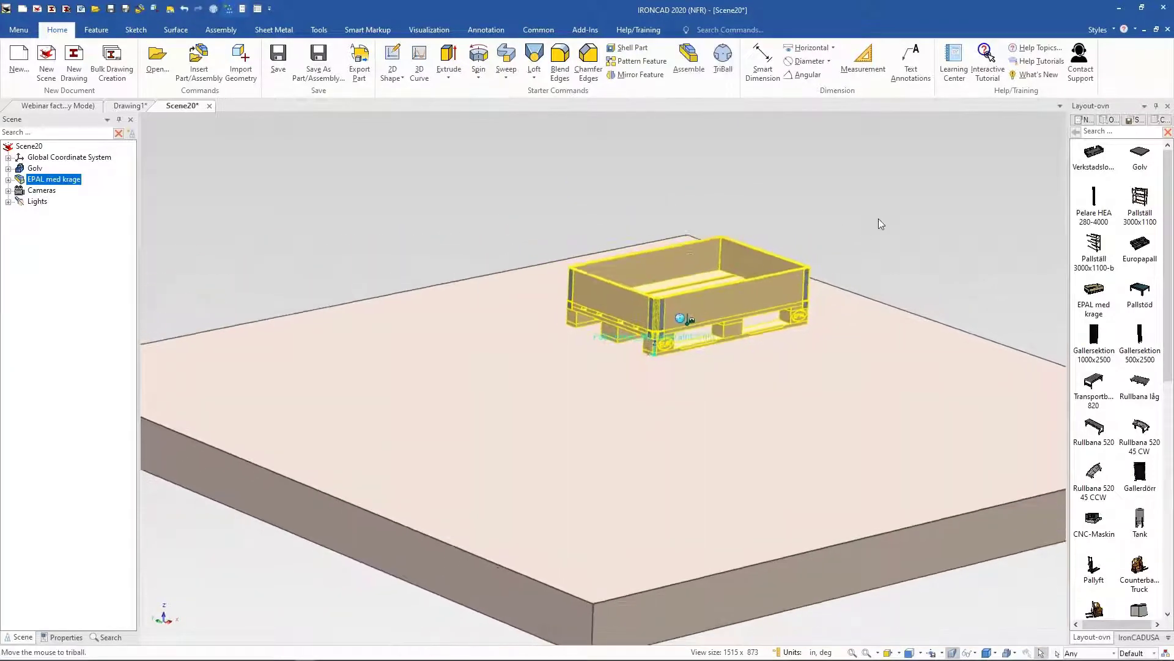
key("Delete")
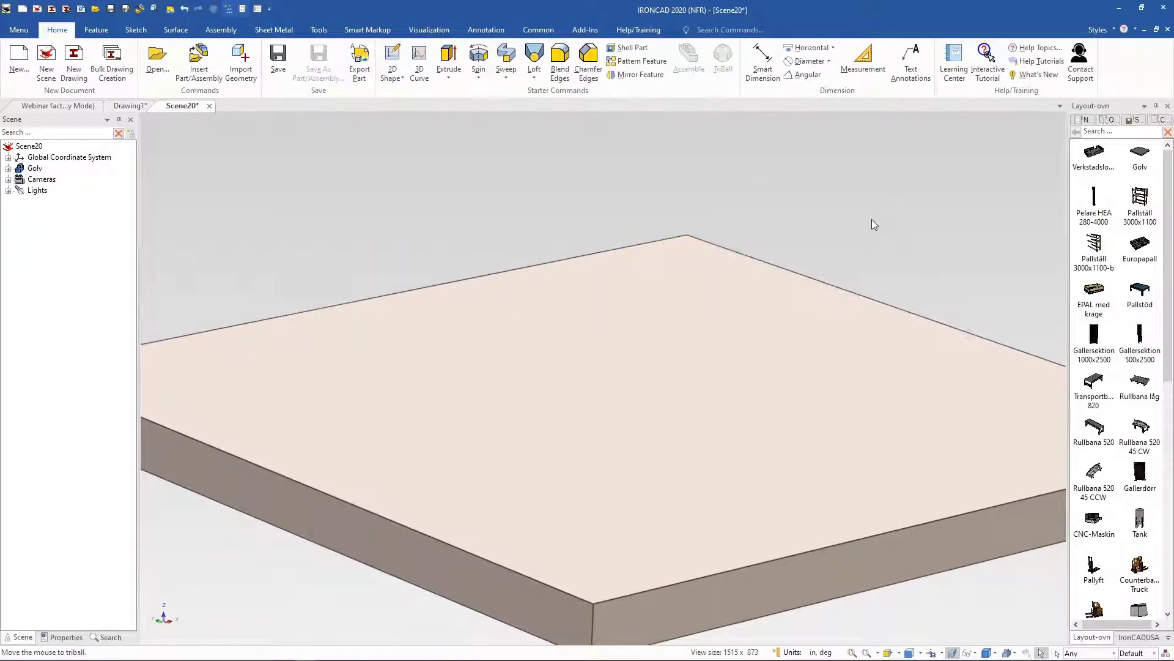
Step: Close the new scene without saving it
scroll(444, 375, "down", 5)
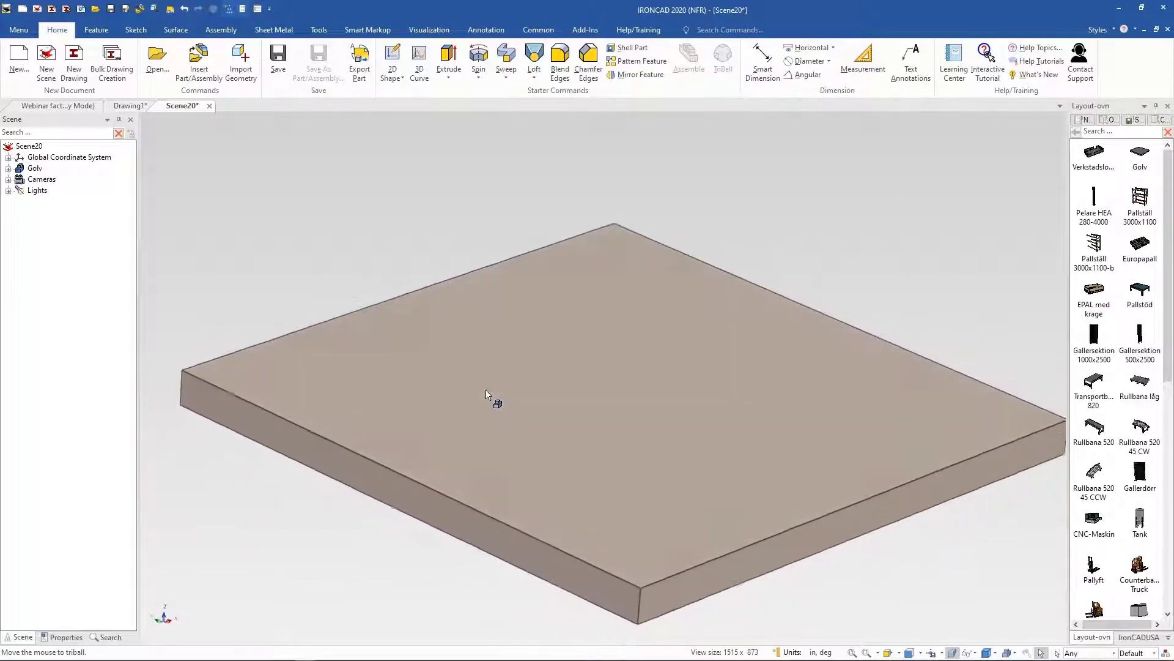
middle_click_drag(487, 384, 488, 385)
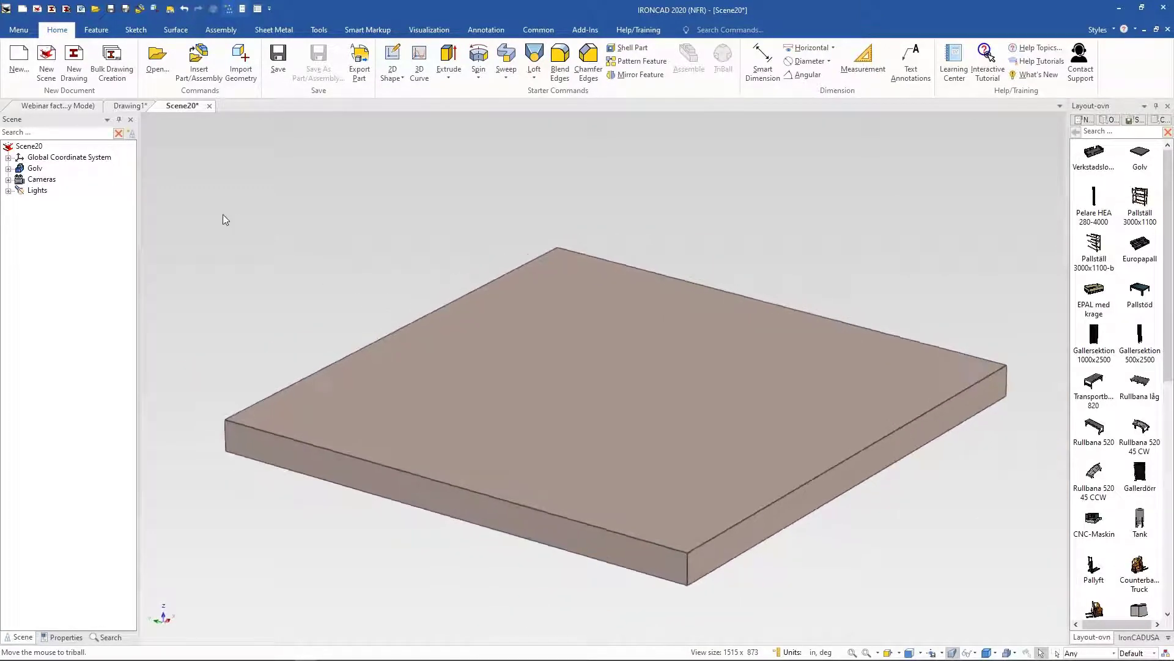
left_click(208, 106)
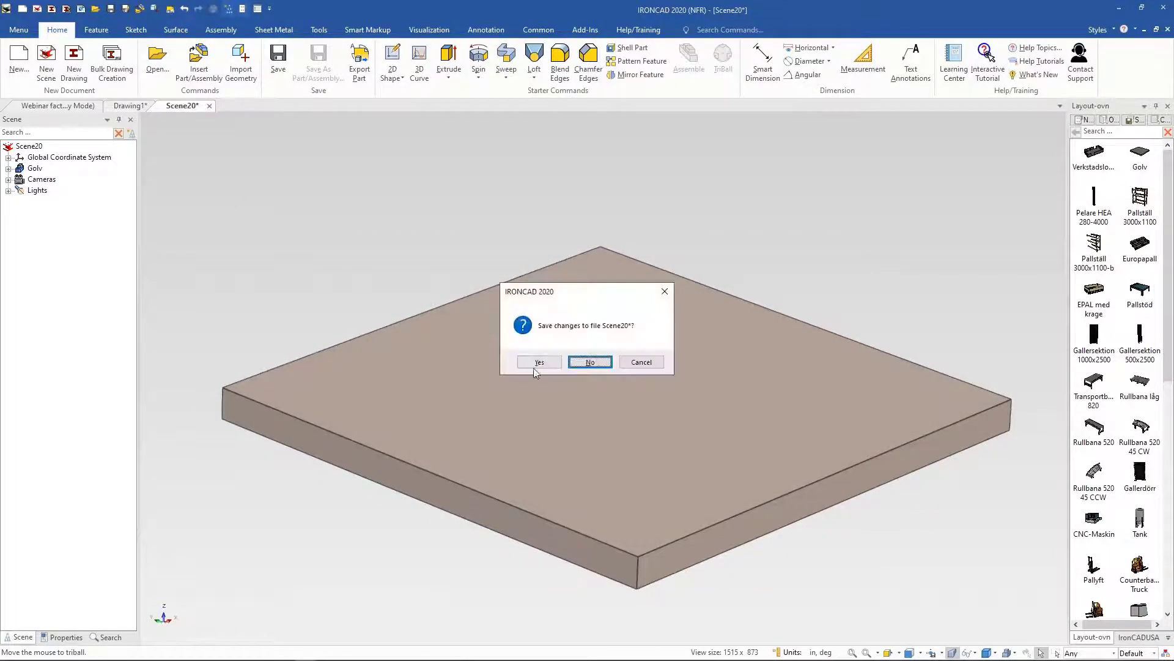
left_click(573, 361)
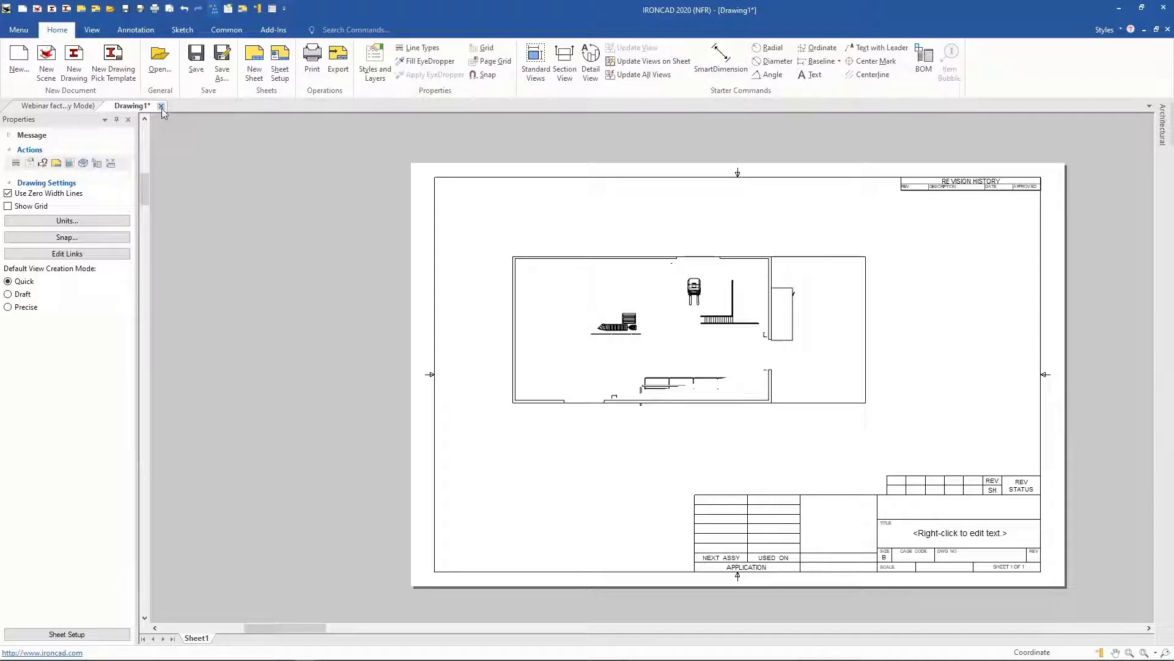
Step: Return to the factory scene and look over the layout around the counterbalance truck
left_click(63, 107)
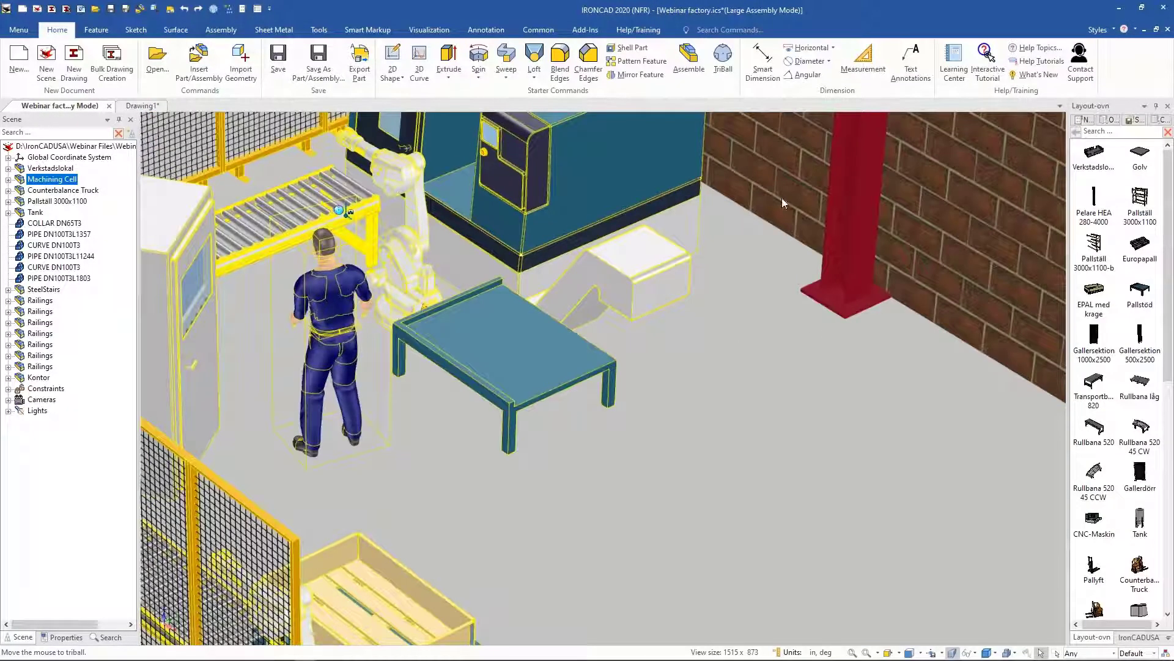
left_click(802, 362)
scroll(665, 509, "down", 6)
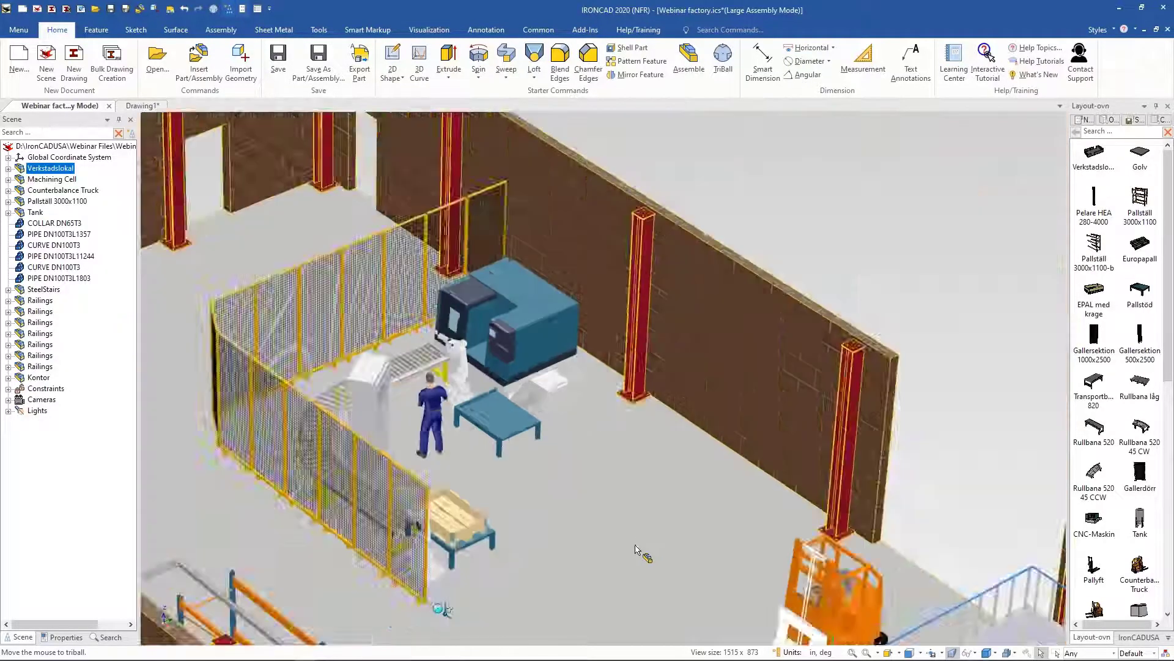
scroll(636, 549, "down", 3)
left_click(728, 514)
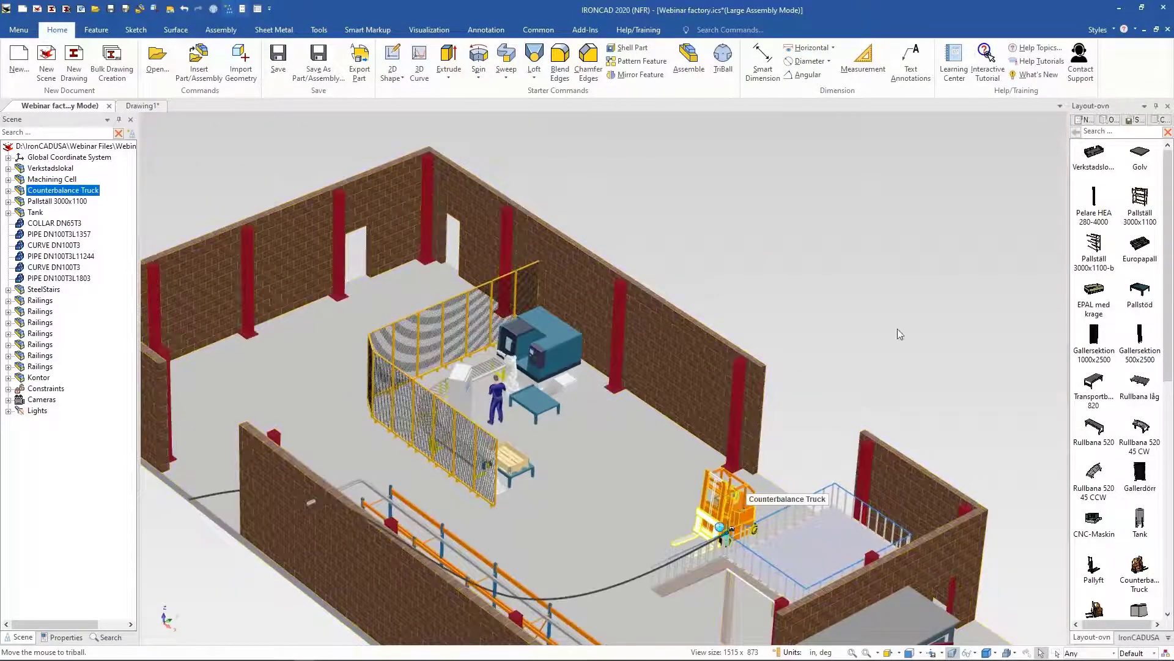
middle_click_drag(869, 324, 854, 323)
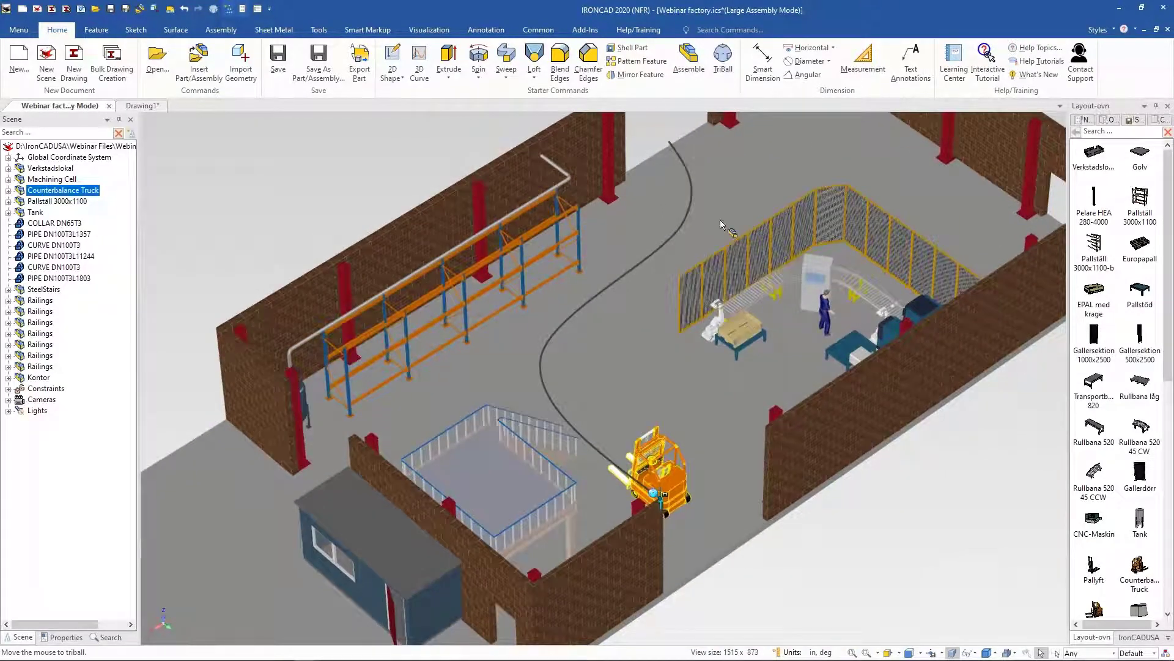
Step: Open the Ani-truck catalog item from the Layout-ovn catalog for editing
scroll(1111, 496, "down", 3)
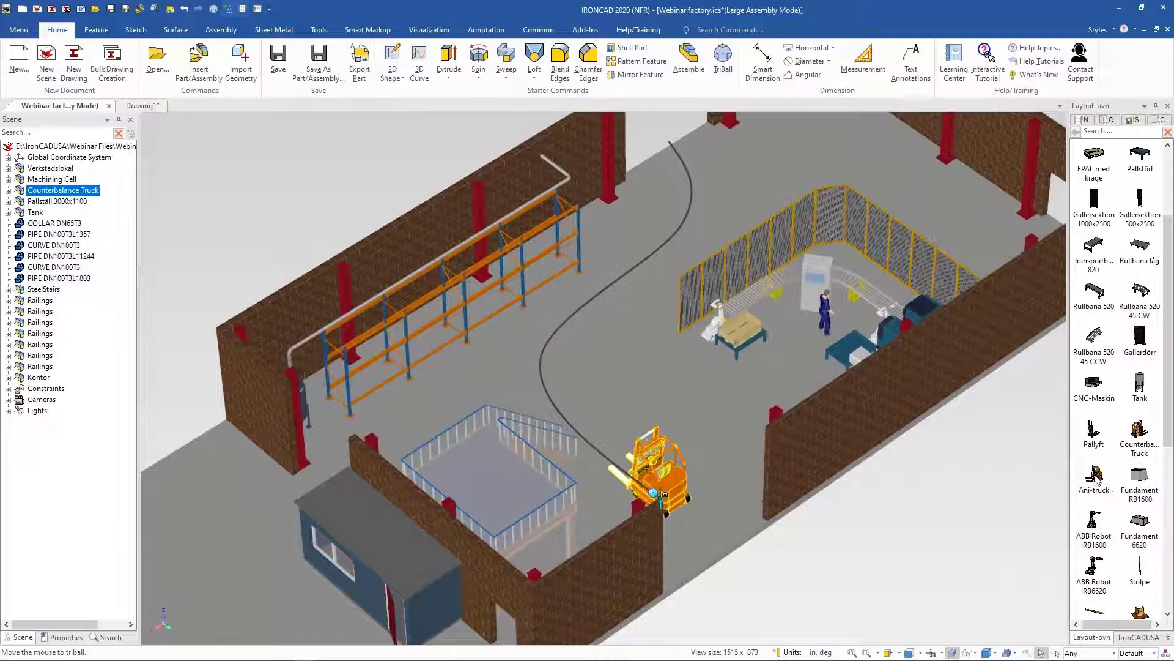
left_click(1098, 483)
right_click(1098, 482)
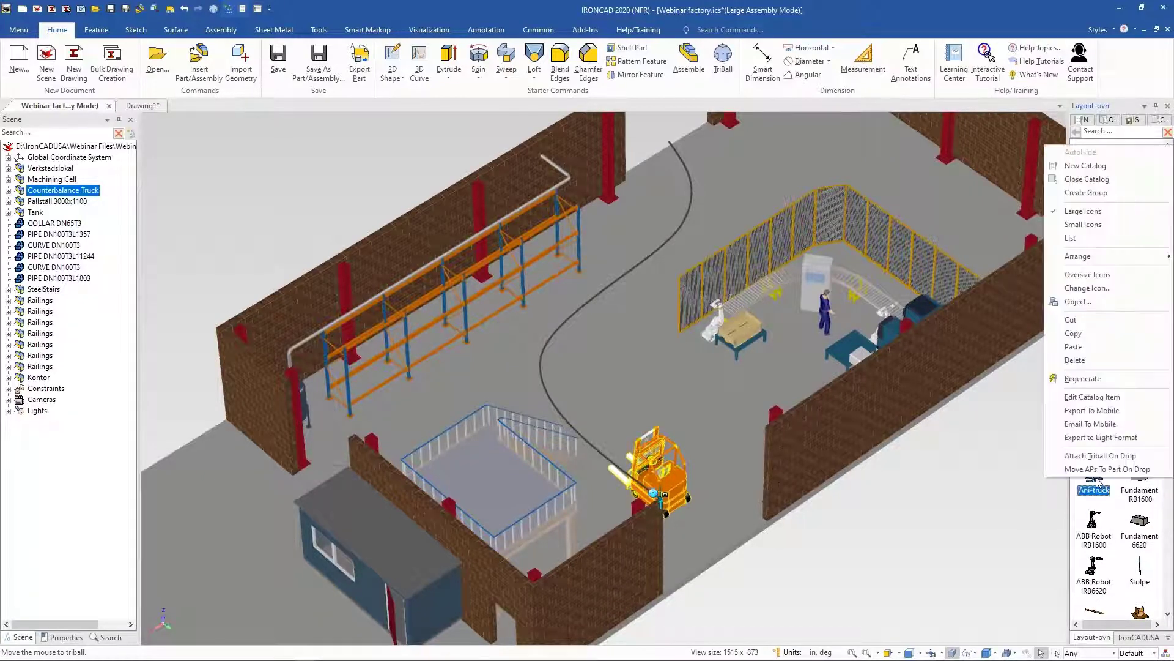
left_click(1105, 408)
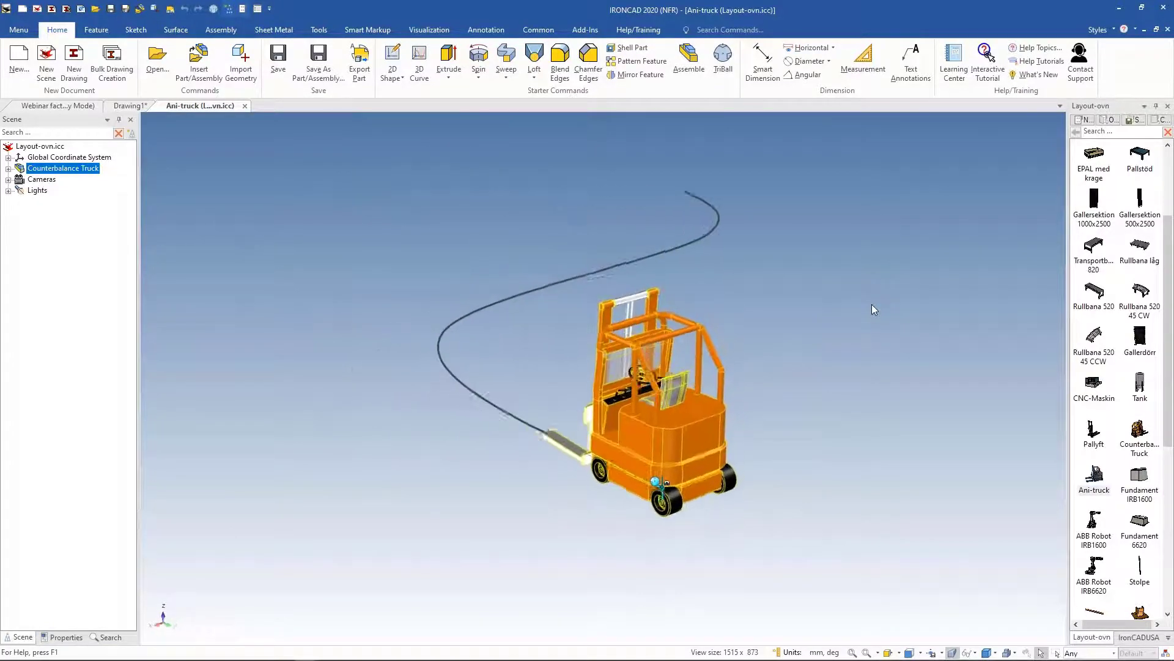
Step: Turn animation on, play the forklift's path animation, and close the catalog item without saving
left_click(426, 34)
left_click(412, 49)
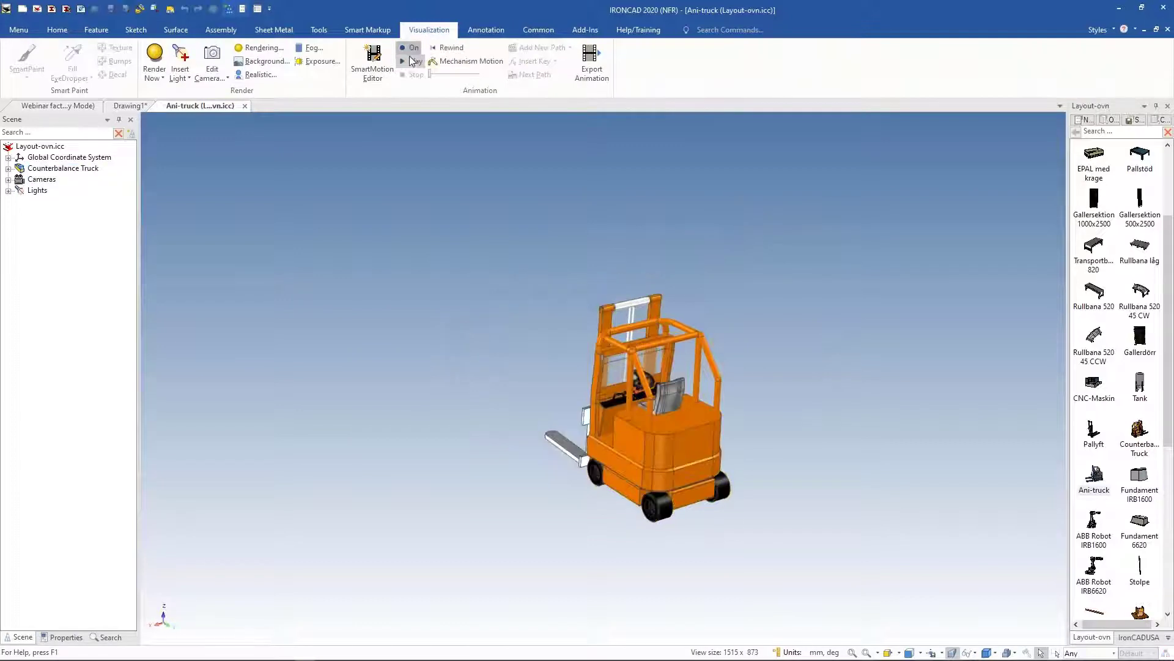
left_click(411, 63)
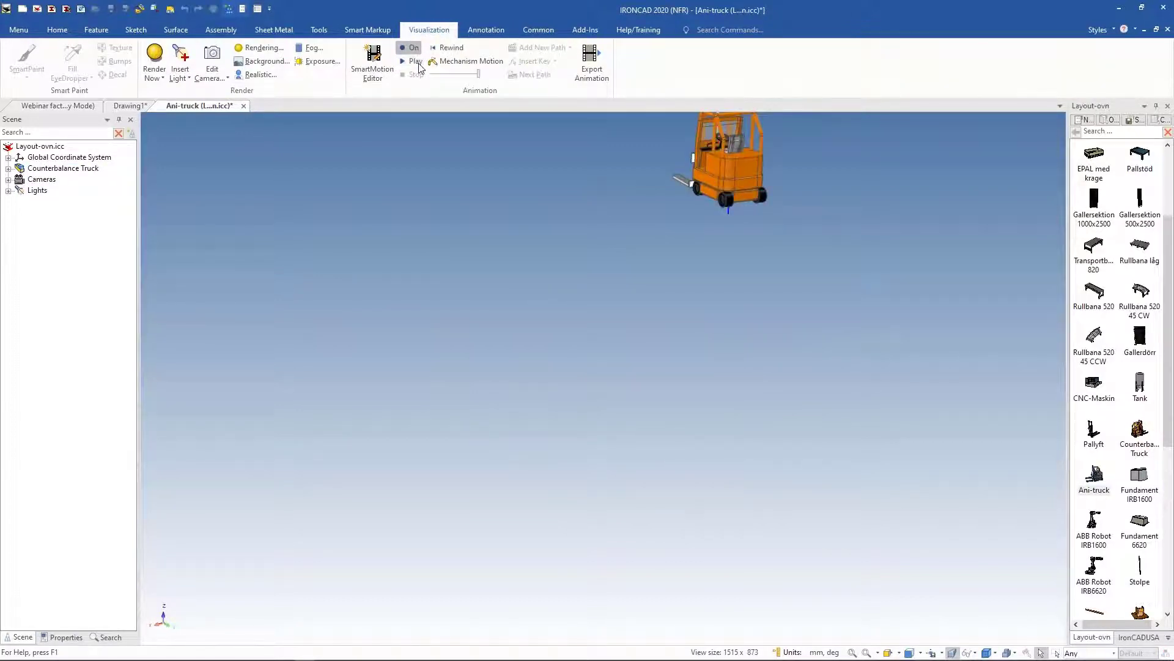
left_click(243, 107)
left_click(603, 362)
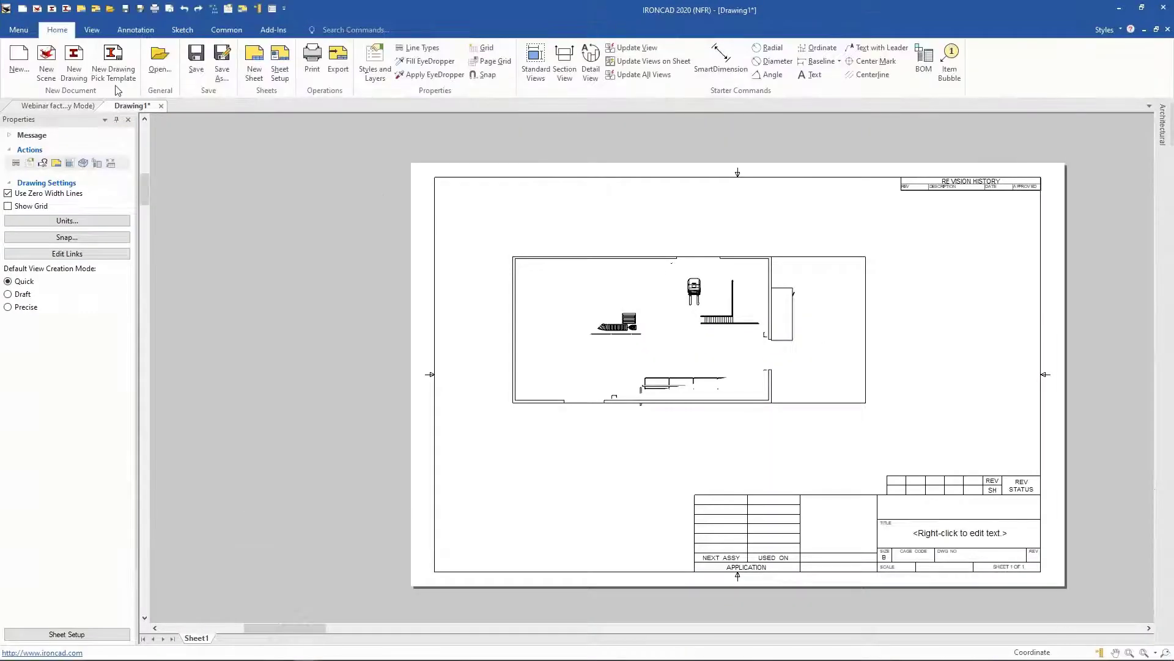
Step: Start another new scene and drop the Golv floor from the catalog into it
left_click(46, 61)
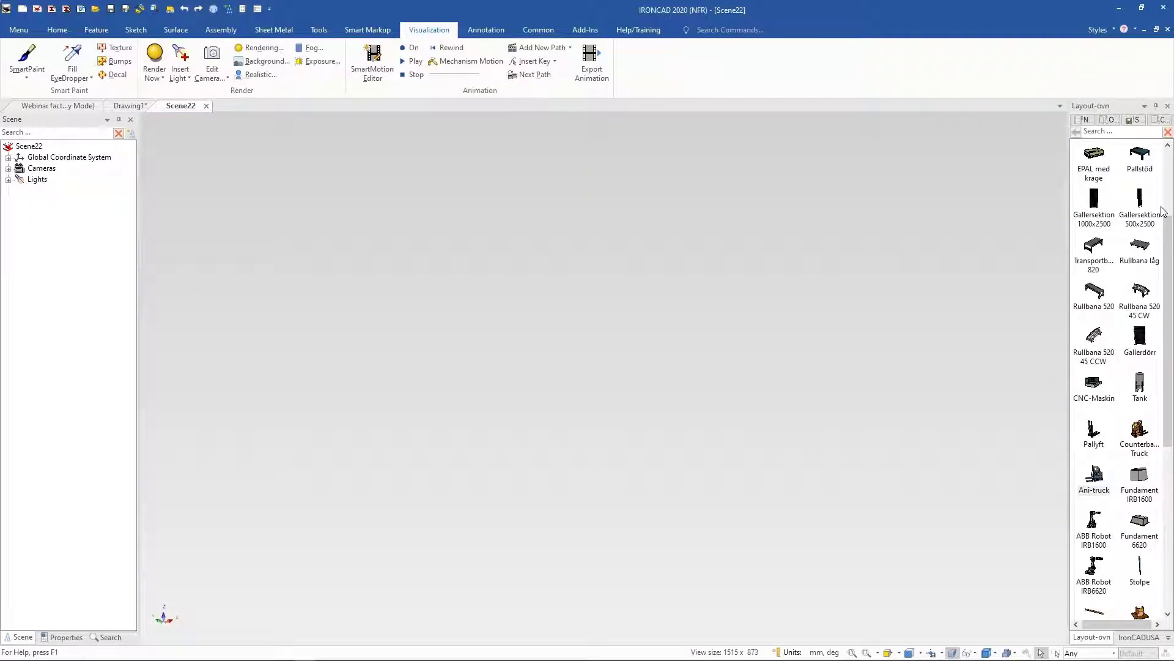
left_click_drag(1168, 306, 797, 325)
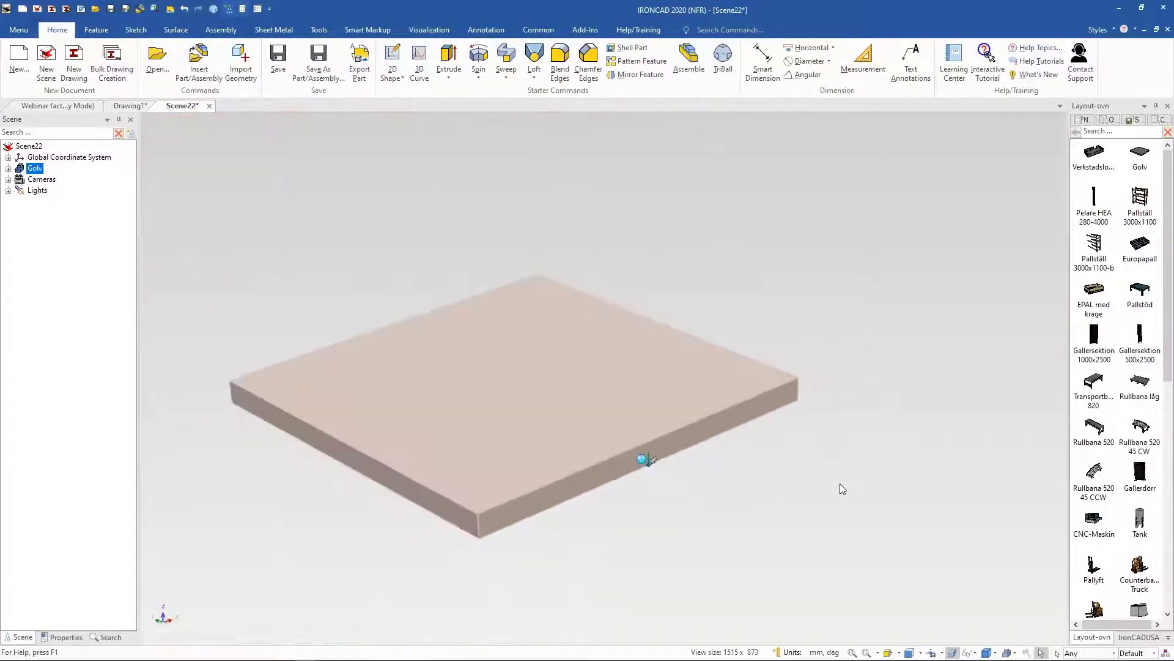
left_click(906, 457)
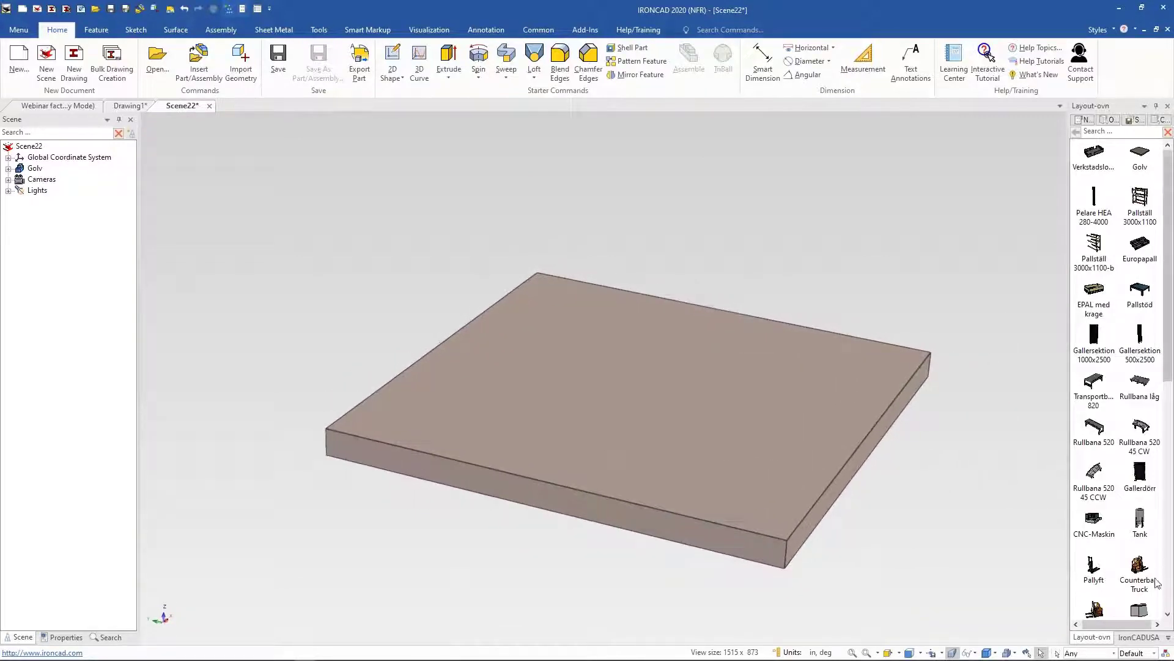
Step: Open the Shapes catalog and try to drop a Slot on the floor with sizes 15 and 18
left_click(1170, 640)
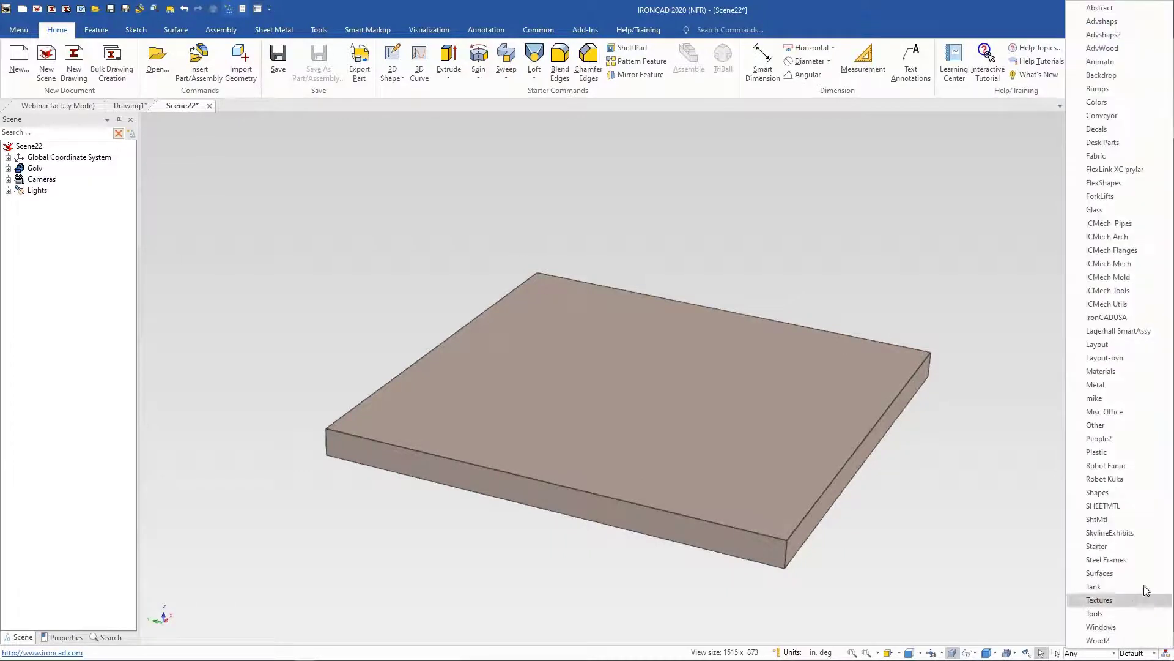
left_click(1104, 493)
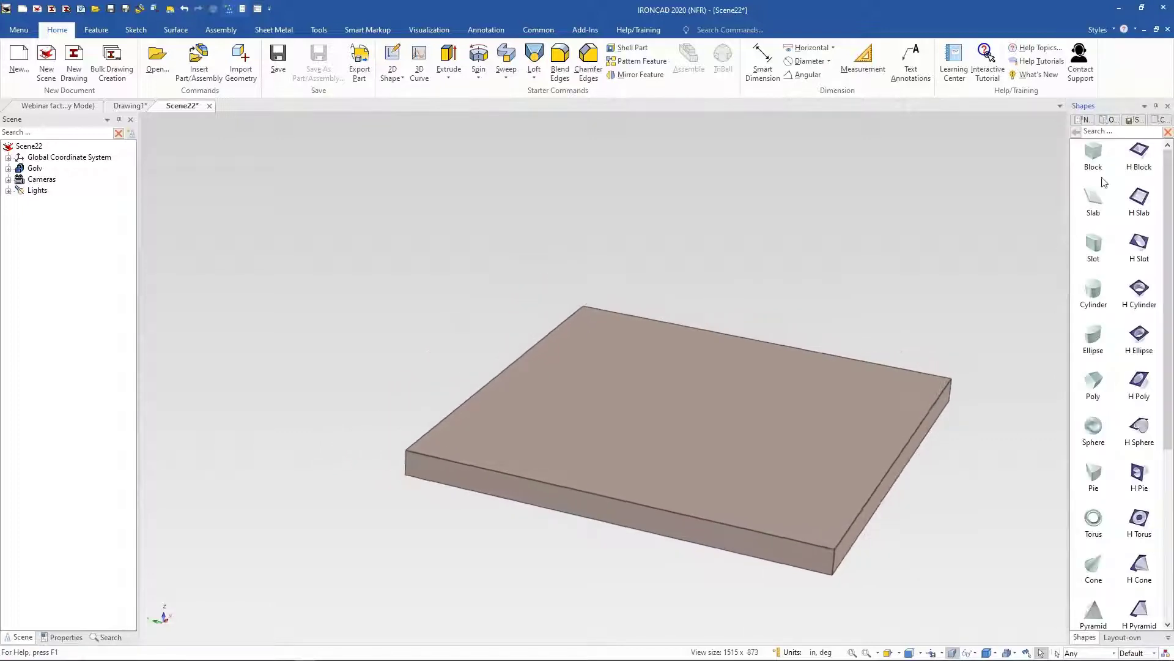
left_click_drag(1094, 245, 801, 480)
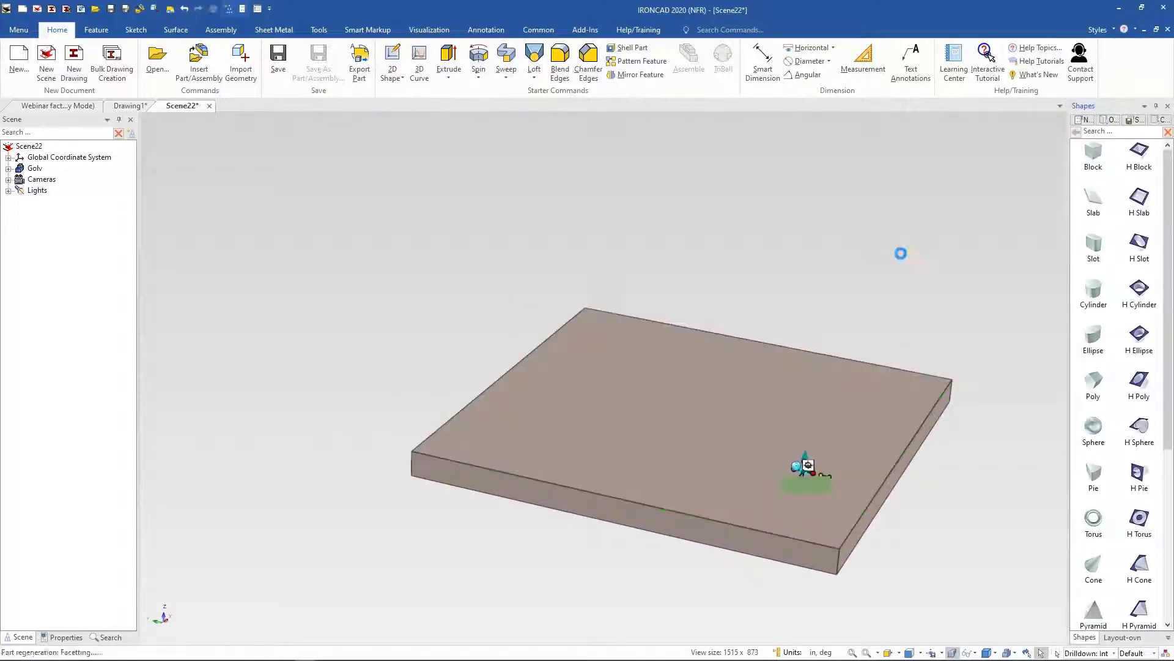
scroll(939, 351, "up", 5)
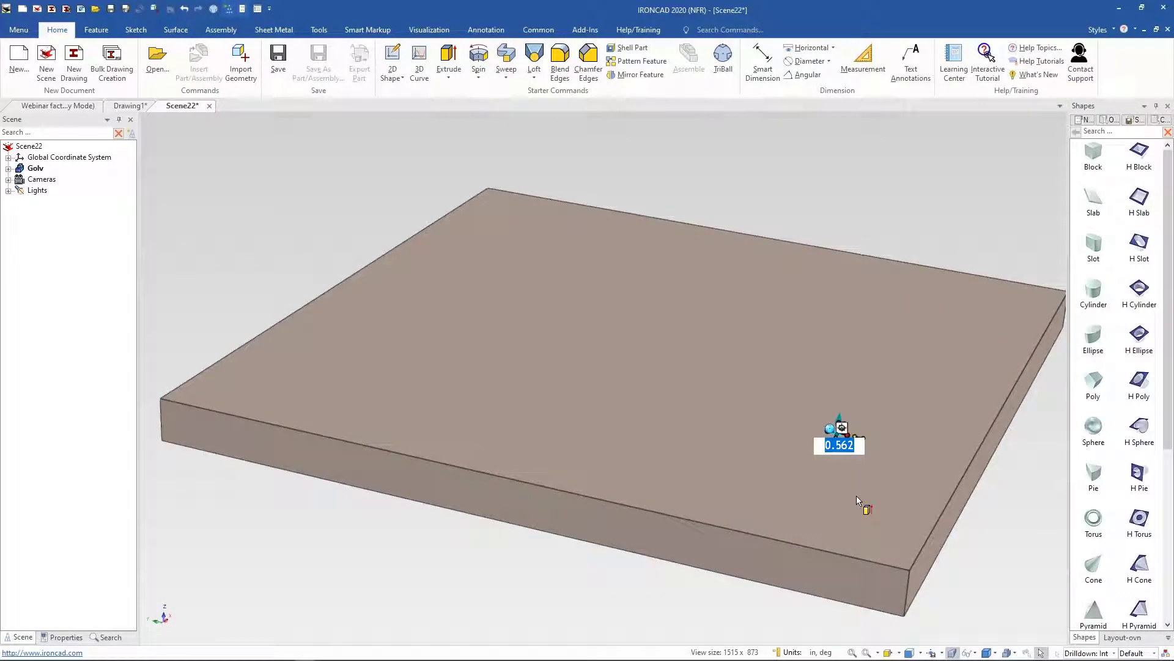
type("15")
key("Tab")
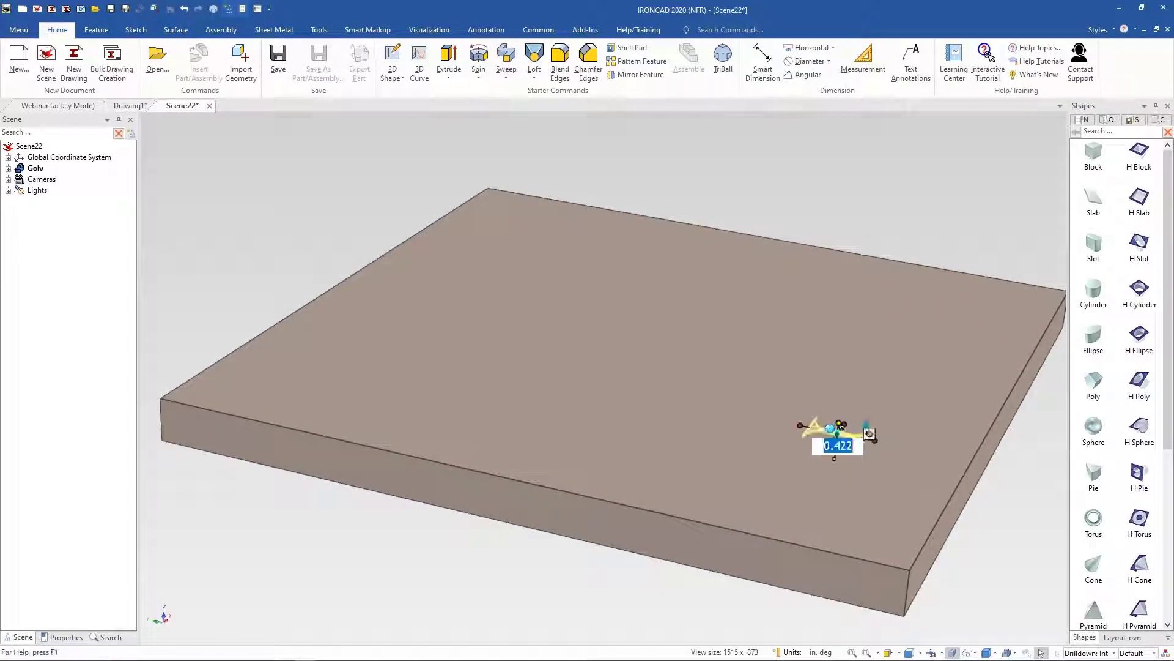
type("18")
key("Tab")
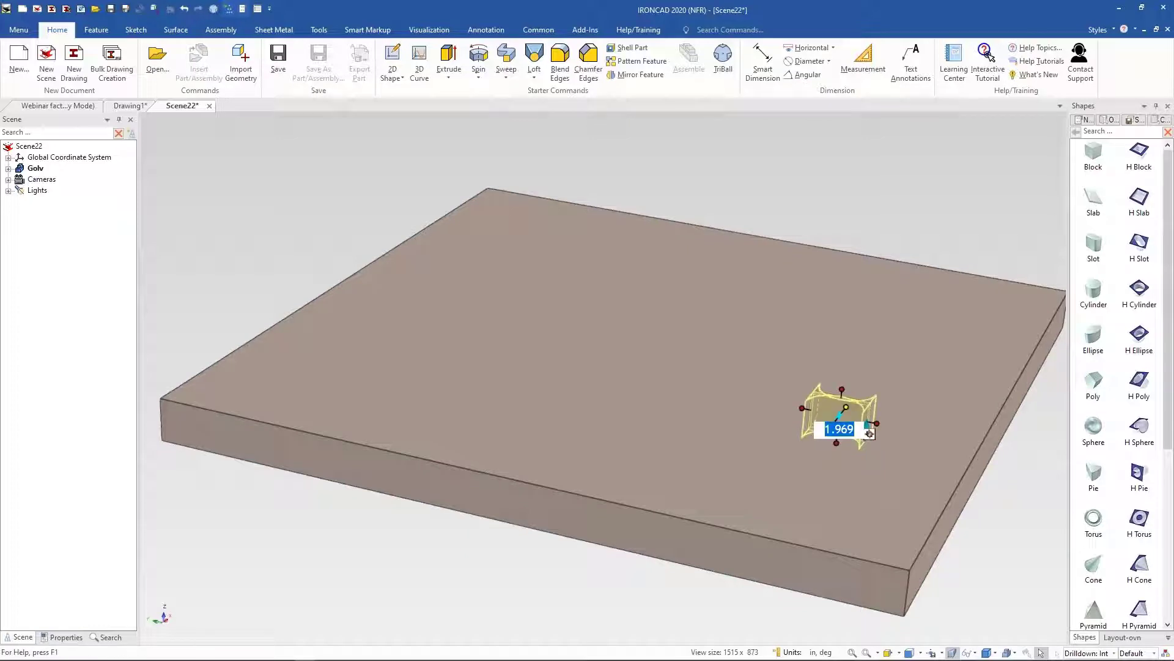
key("Return")
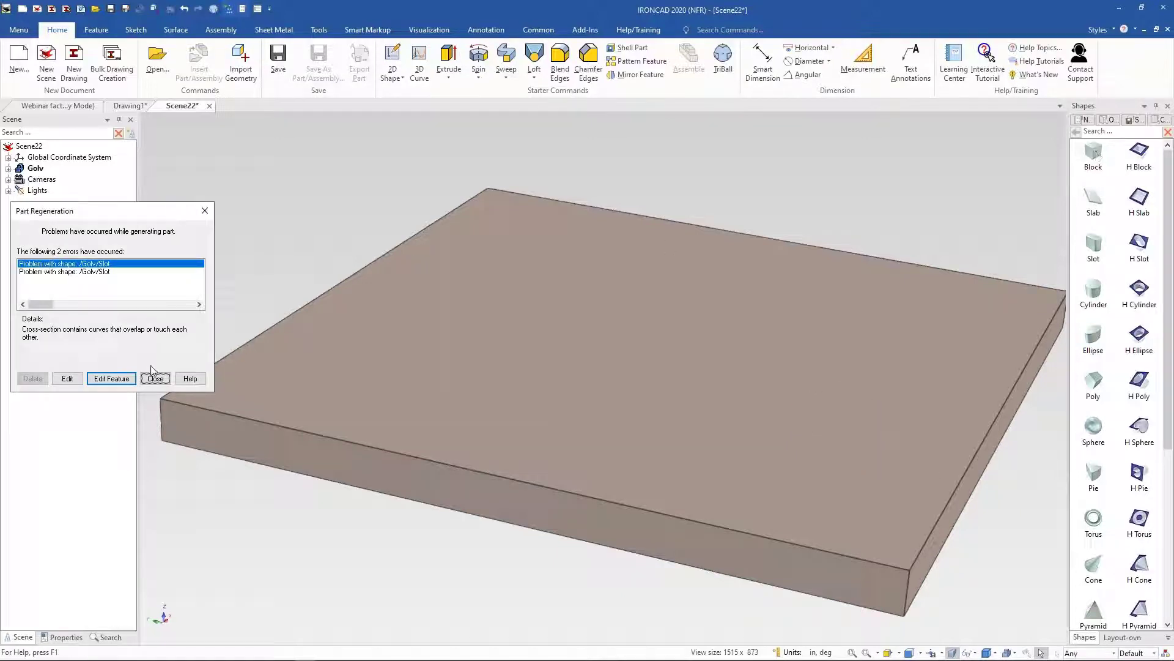
left_click(154, 378)
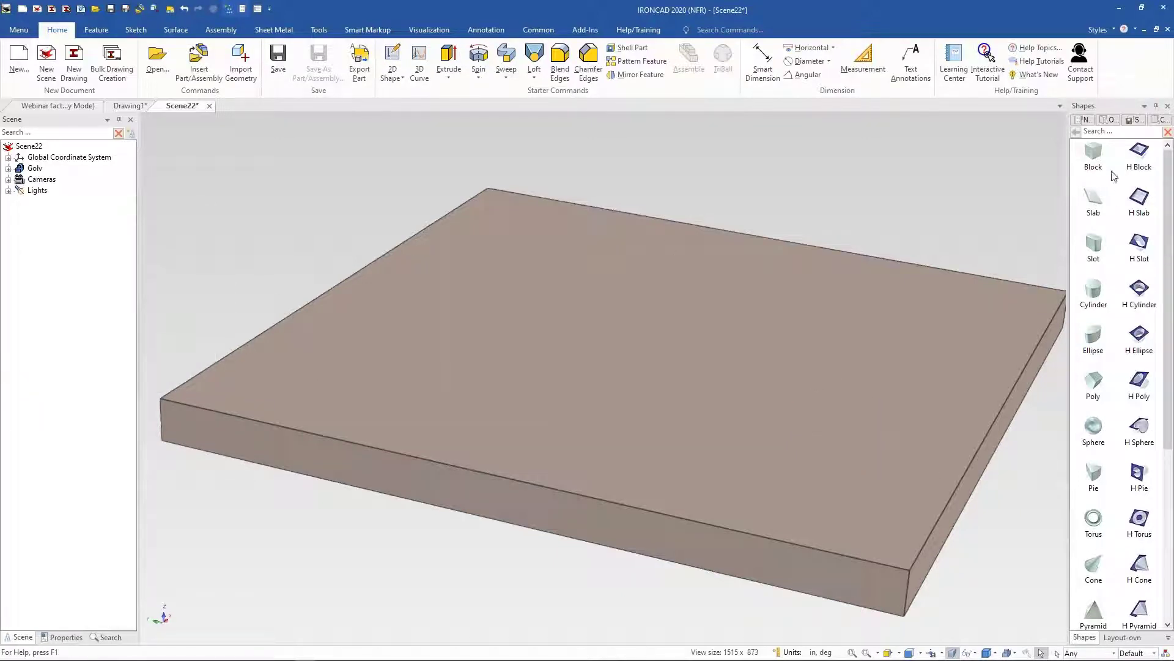
Step: Drop a Block onto the floor and resize it by dragging its size handles
left_click_drag(1093, 153, 728, 381)
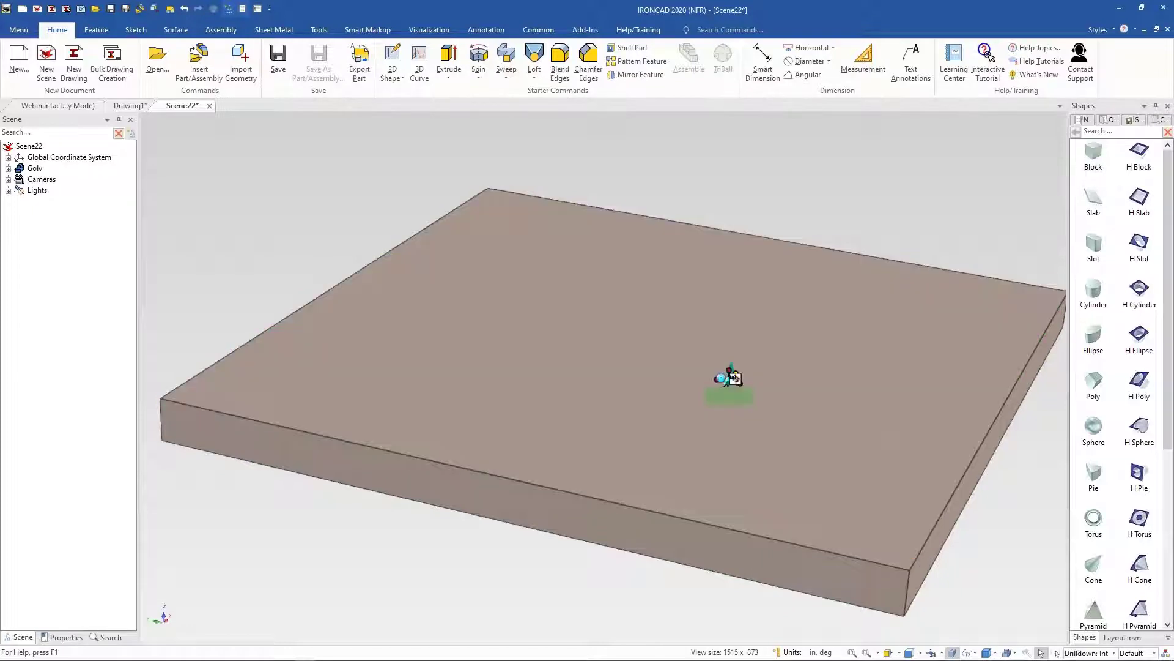
scroll(750, 380, "up", 5)
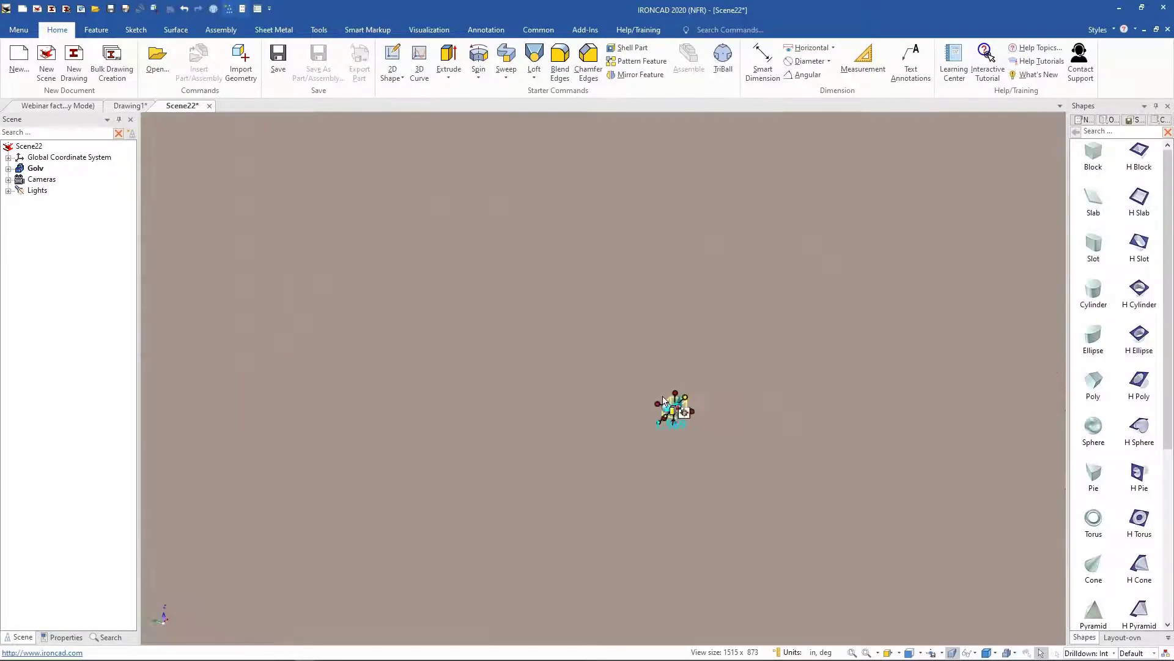
left_click_drag(691, 413, 893, 492)
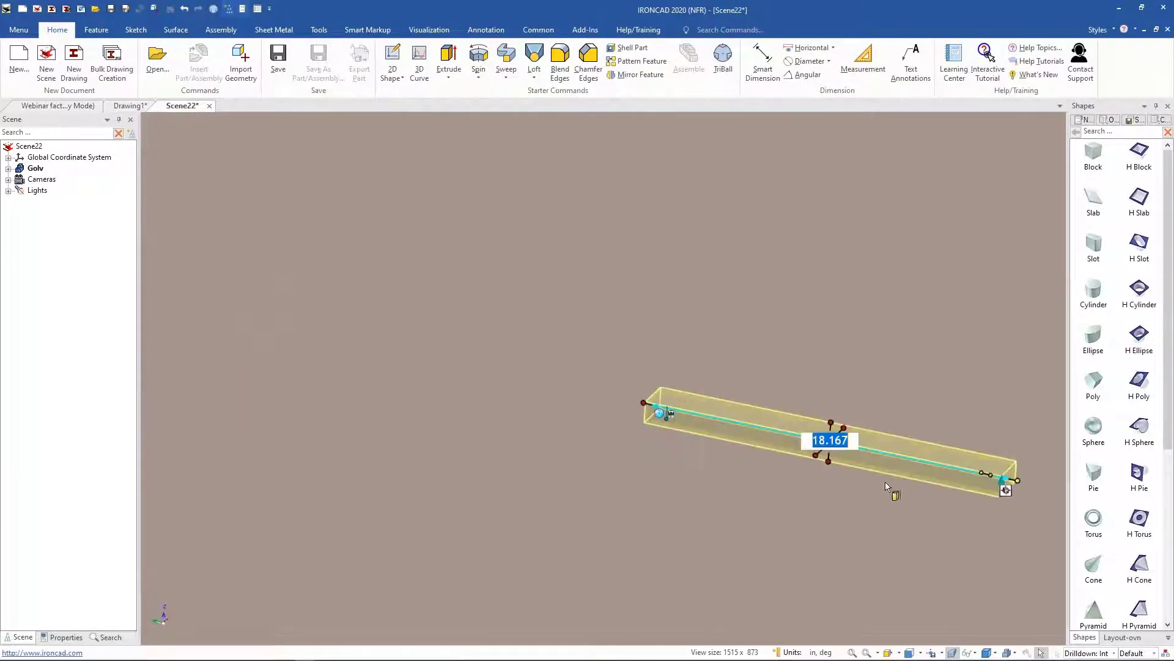
left_click_drag(820, 453, 781, 489)
left_click_drag(792, 248, 791, 263)
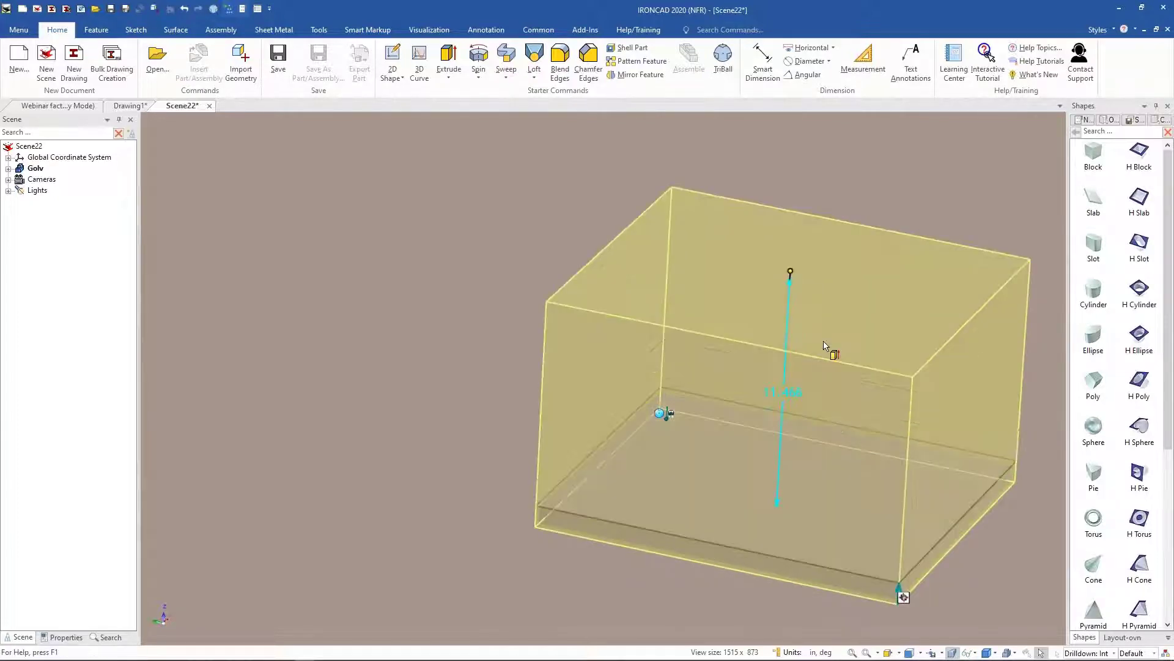
scroll(736, 420, "down", 8)
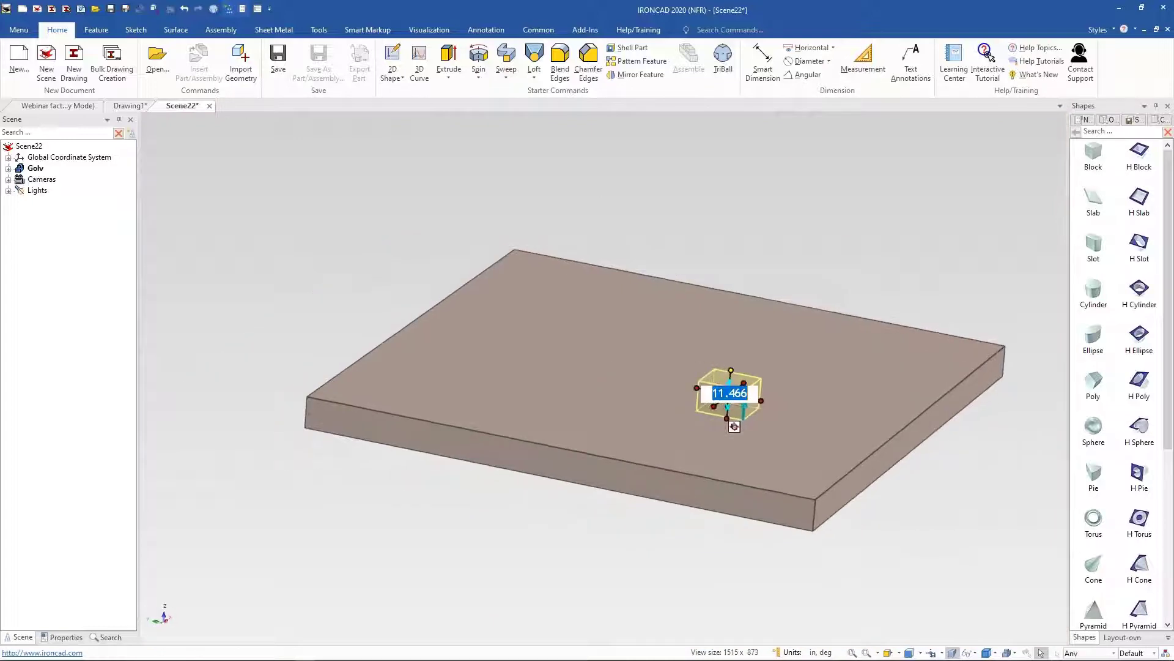
left_click(282, 275)
left_click(679, 396)
left_click(673, 400)
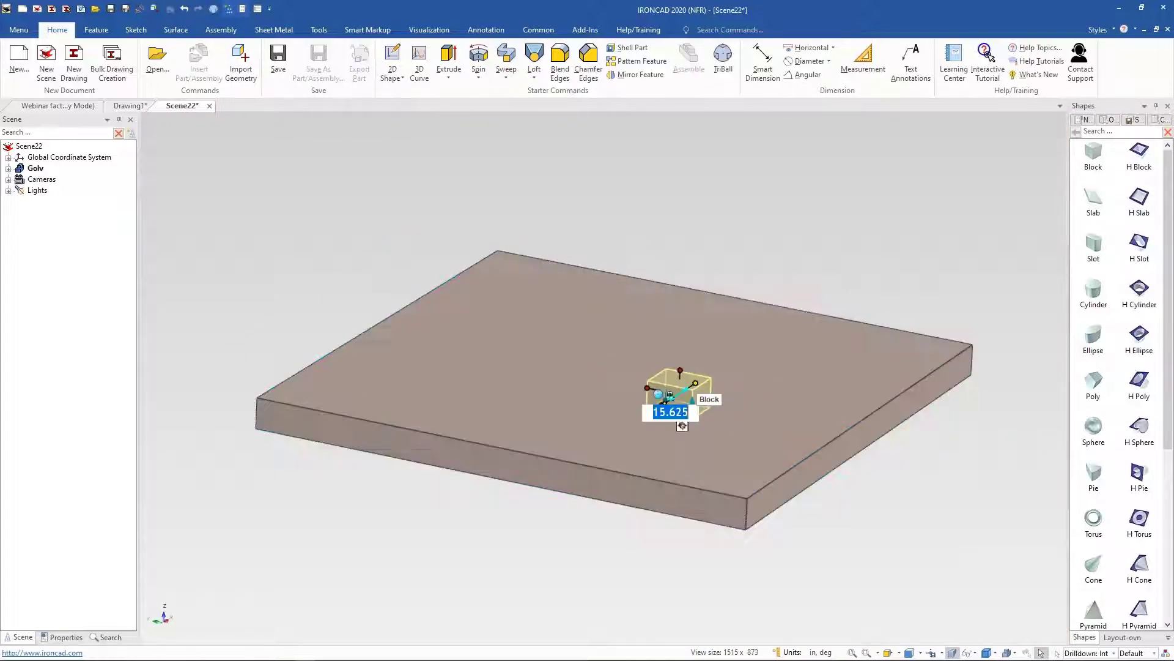
Step: Turn on the TriBall for the block and rotate the block with it
key("F10")
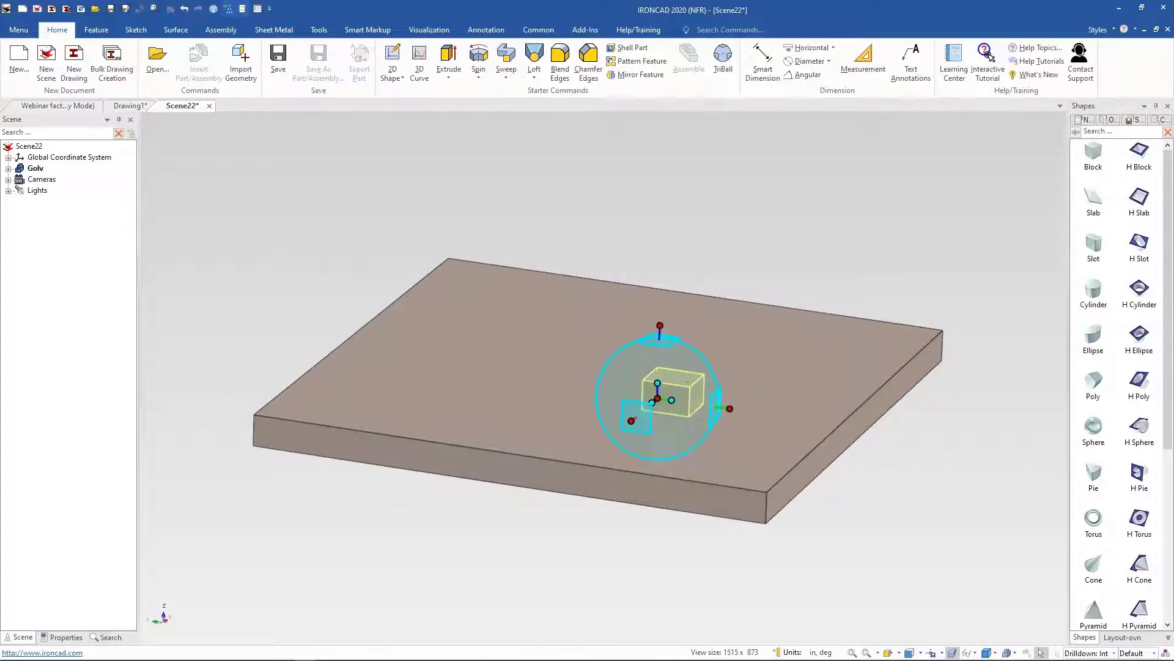
left_click_drag(661, 288, 662, 288)
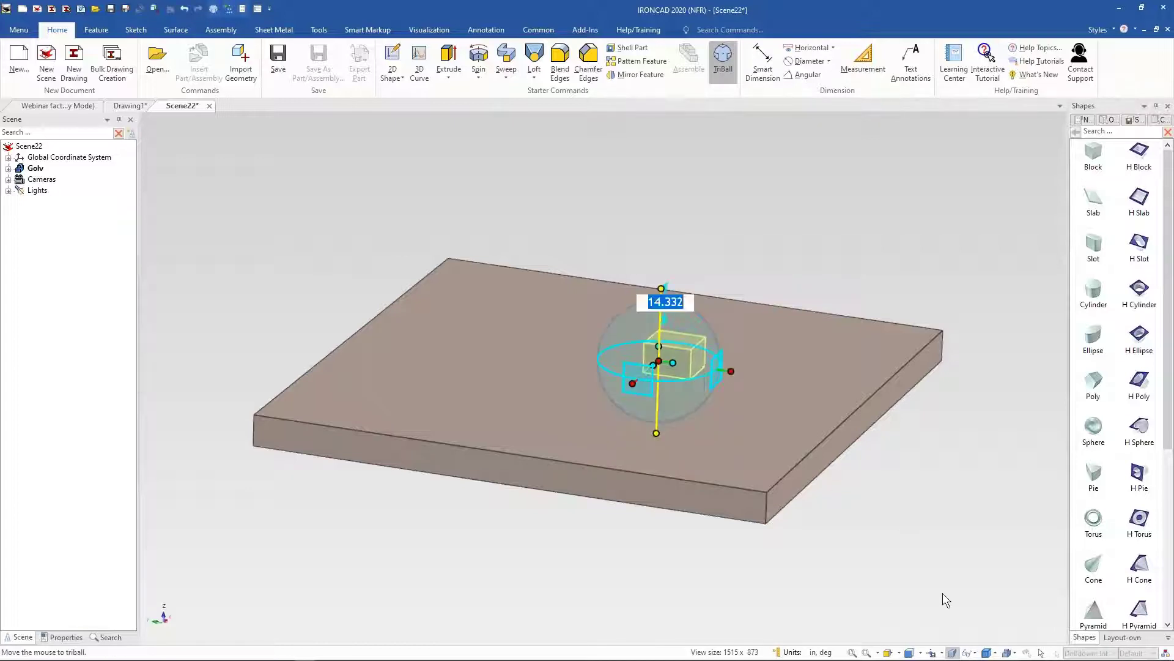
key("F10")
middle_click_drag(758, 374, 786, 370)
left_click(747, 230)
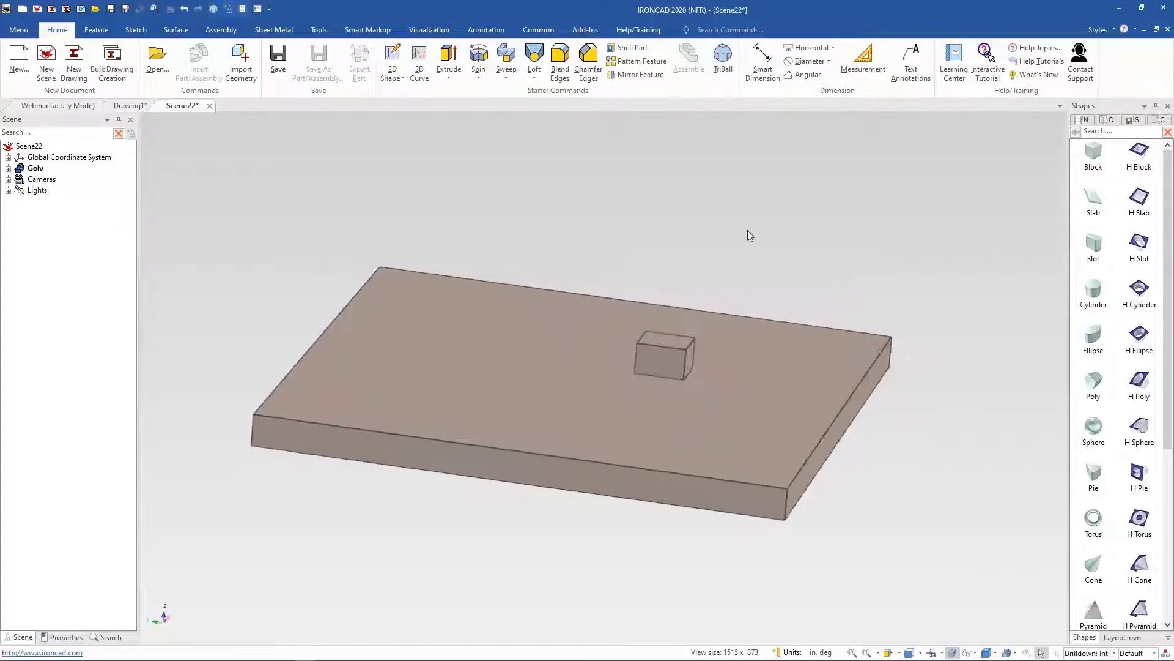
left_click(645, 451)
Step: Reselect the block, delete it, and switch back to the Layout-ovn catalog
middle_click_drag(341, 368, 719, 357)
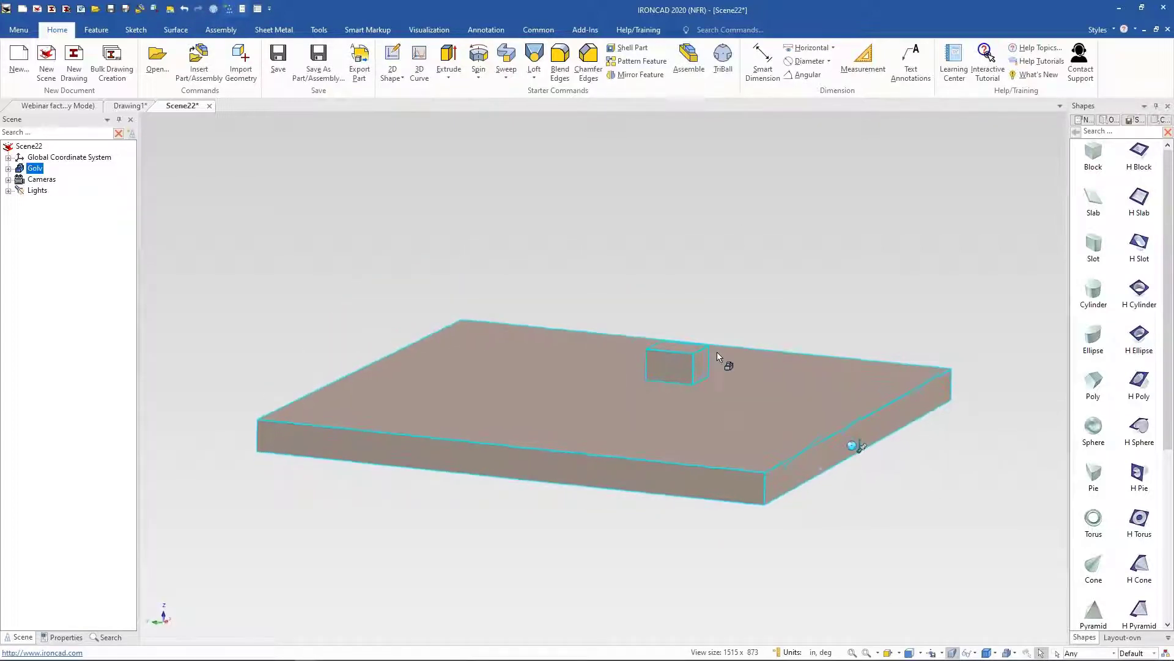
left_click(682, 366)
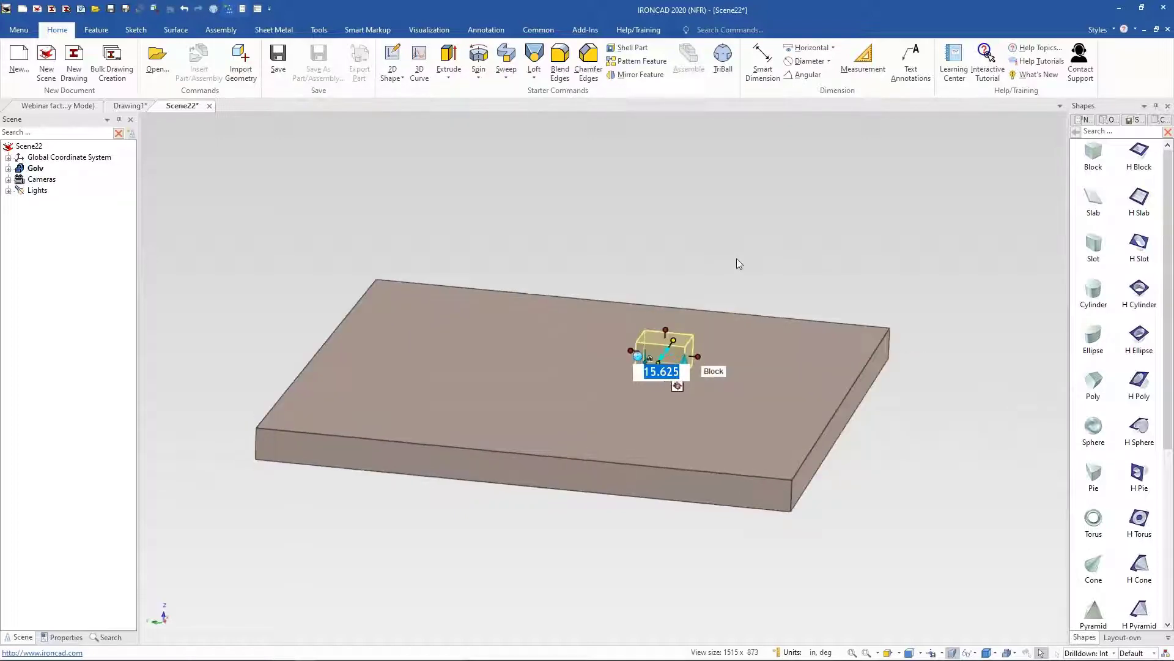
middle_click_drag(737, 258, 704, 229)
key("F10")
key("F10")
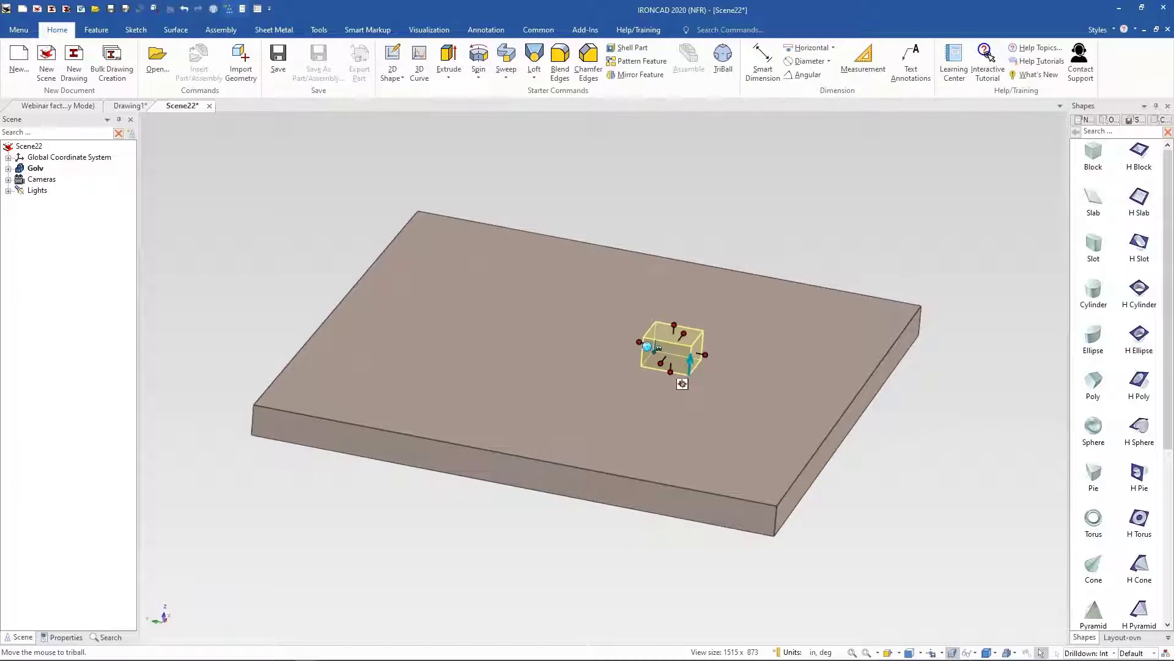
key("Delete")
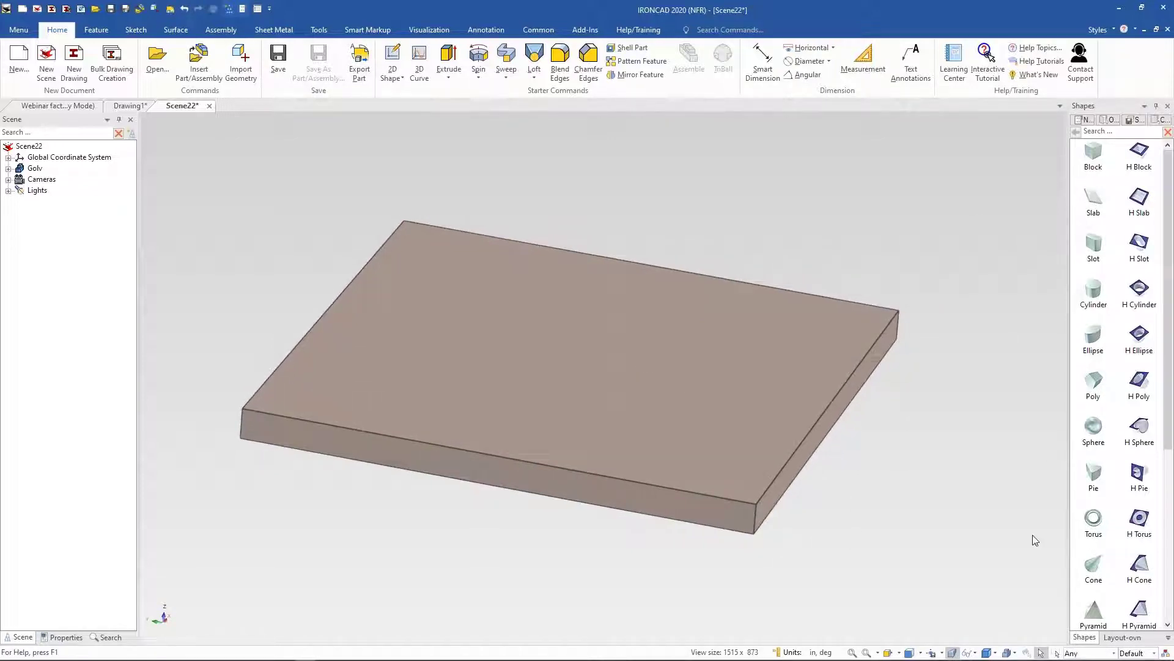
left_click(1120, 640)
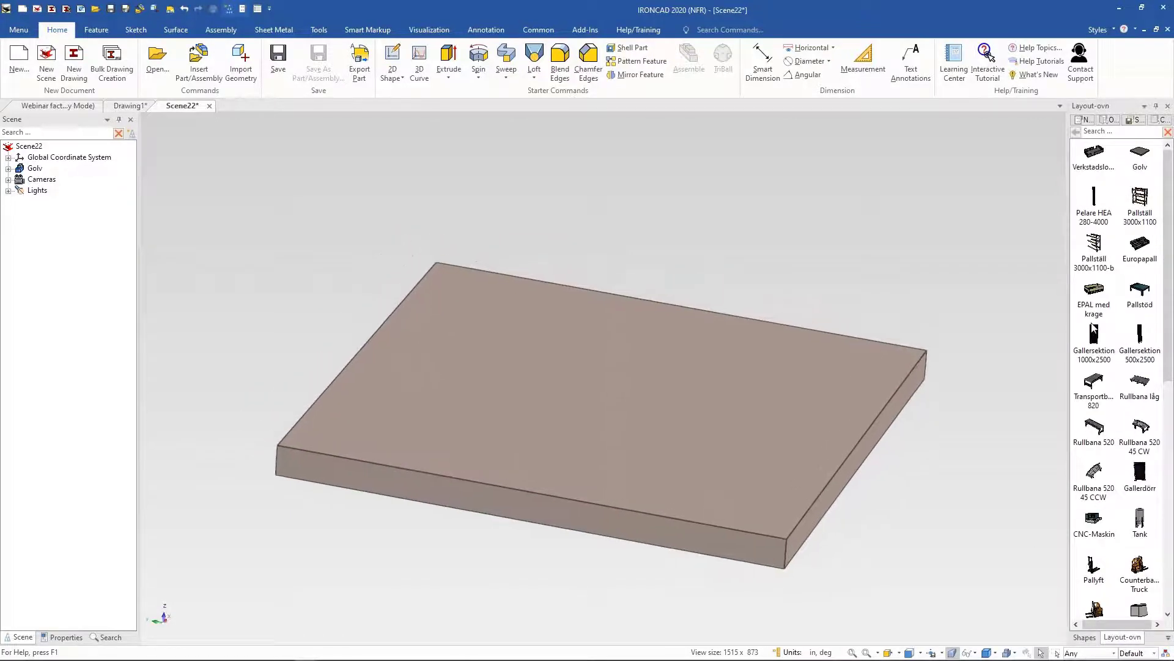
Step: Drop an EPAL med krage pallet from the Layout-ovn catalog onto the floor near its right corner
left_click_drag(1099, 296, 836, 371)
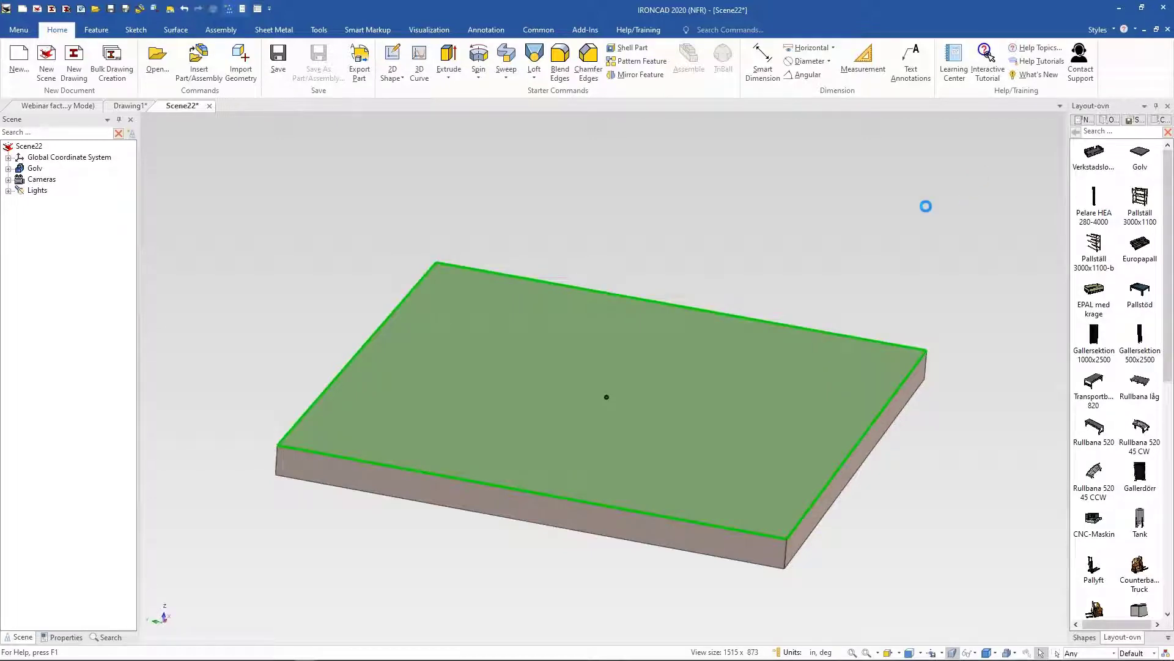
middle_click_drag(735, 208, 808, 294)
key("F10")
key("F10")
left_click(796, 278)
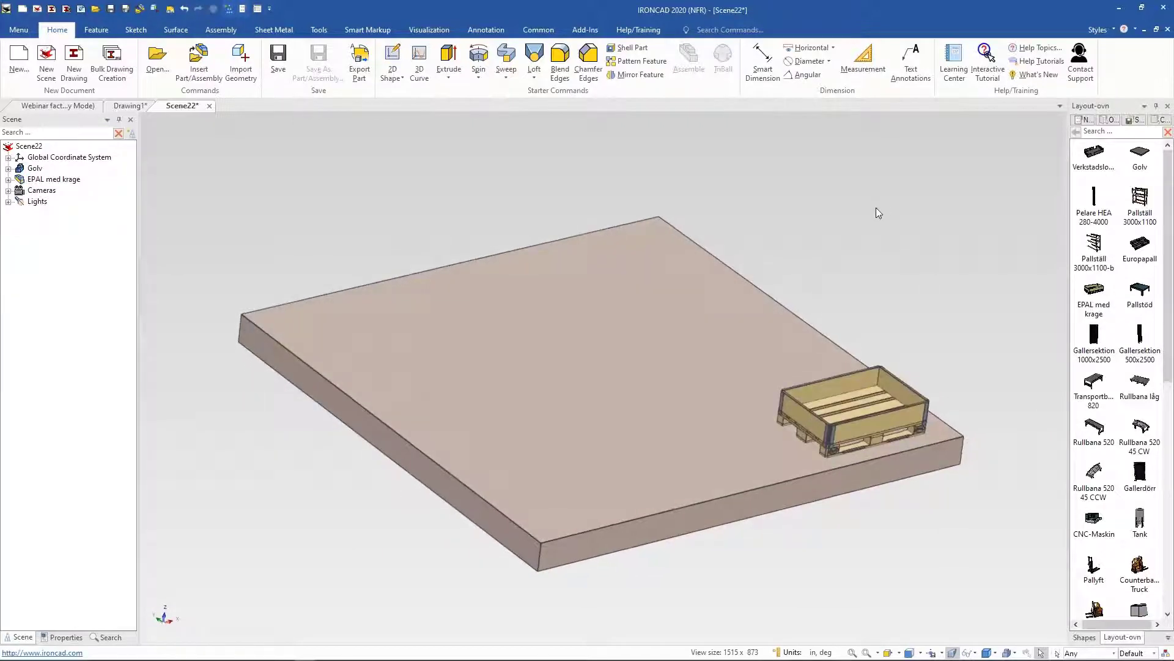
middle_click_drag(878, 212, 746, 265)
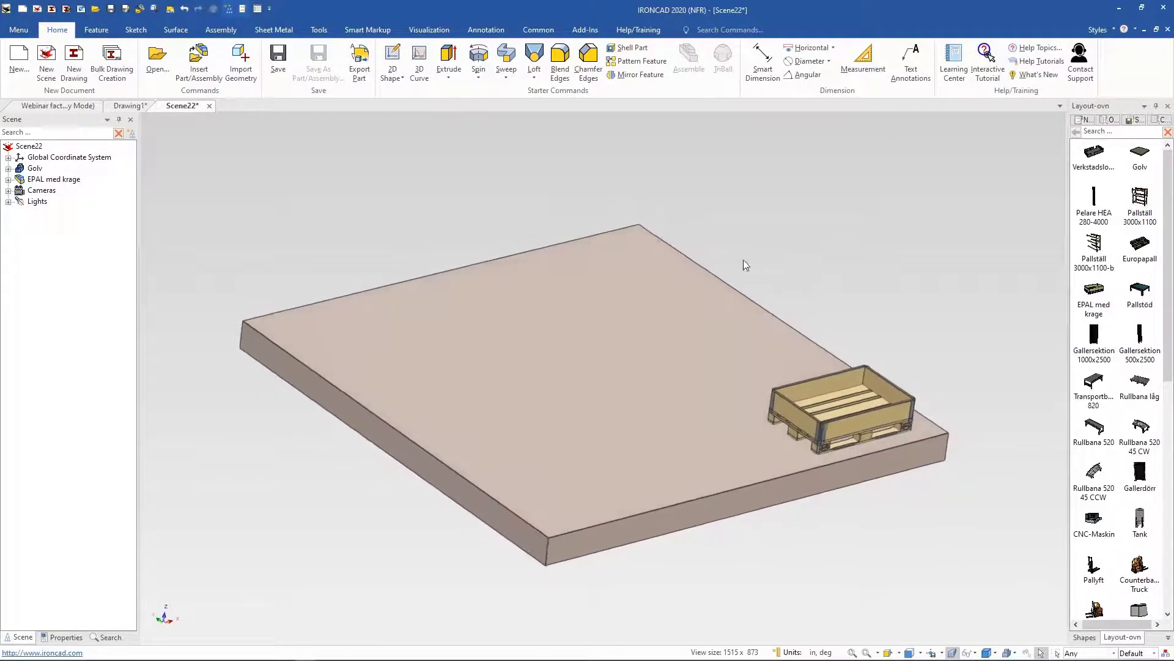
Step: Add a new animation path to the pallet with Move motion in the width direction, move value 50 and time 10
left_click(414, 35)
left_click(879, 378)
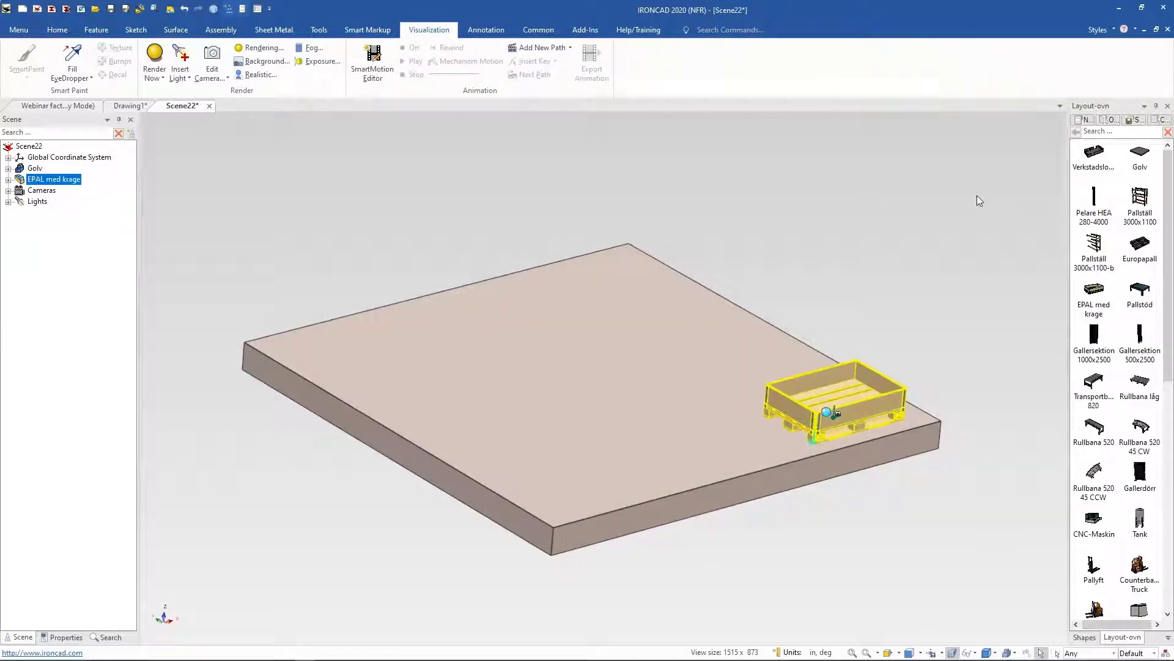
left_click(556, 49)
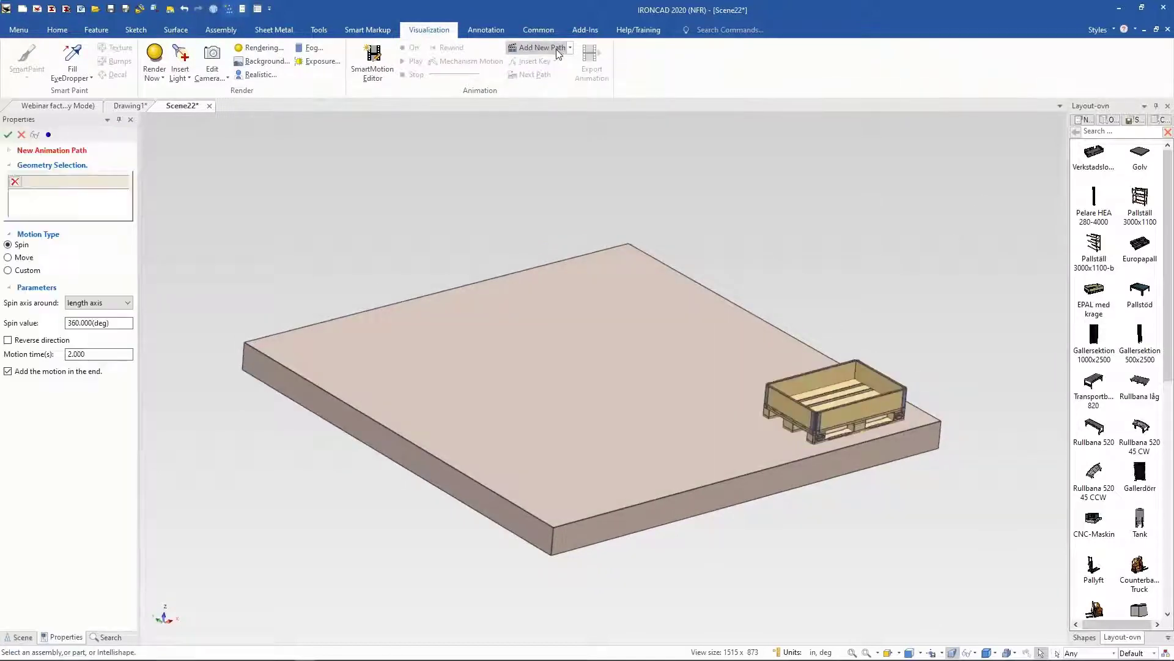
scroll(890, 374, "up", 5)
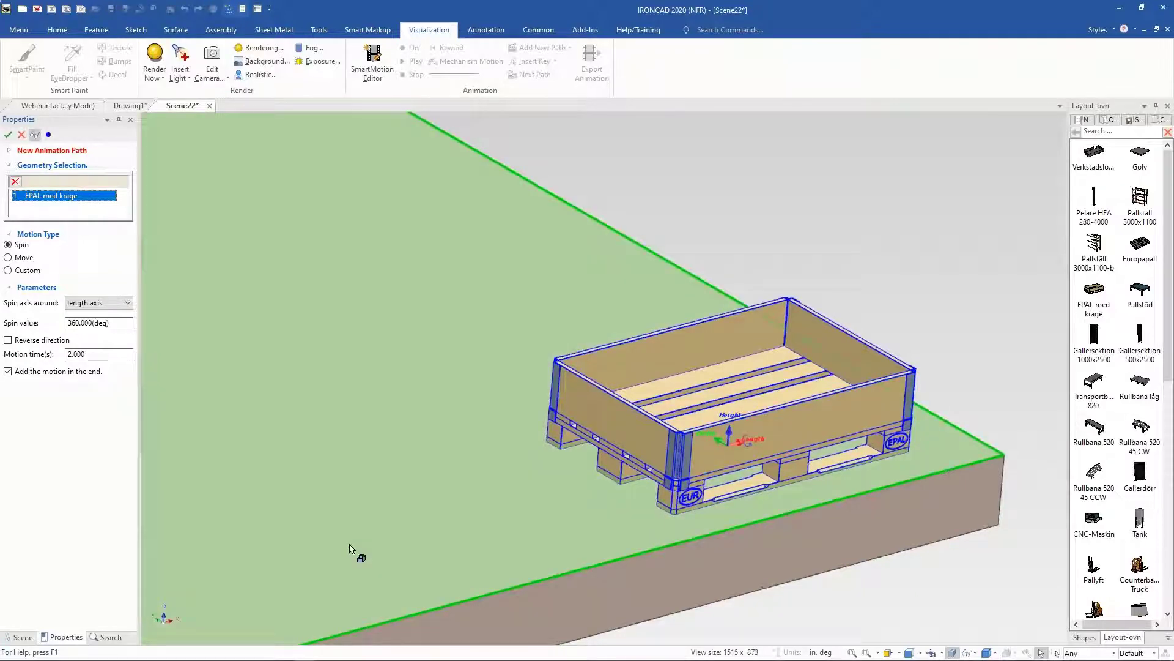
middle_click_drag(349, 544, 352, 540)
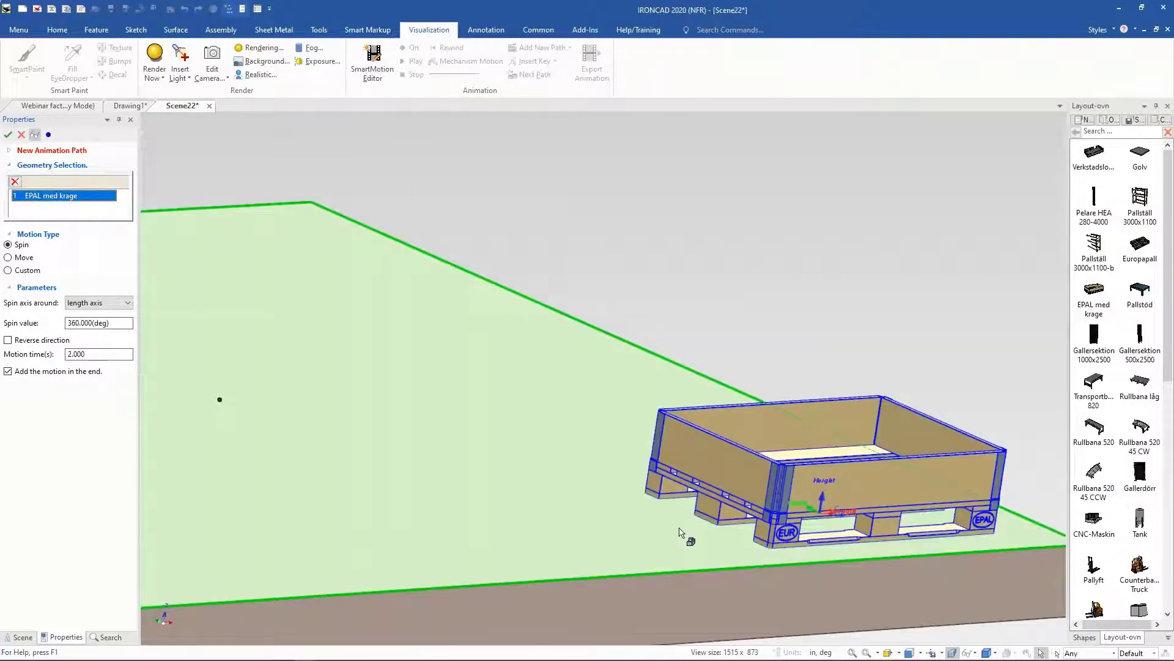
middle_click_drag(680, 532, 755, 526)
middle_click_drag(229, 395, 79, 300)
left_click(28, 258)
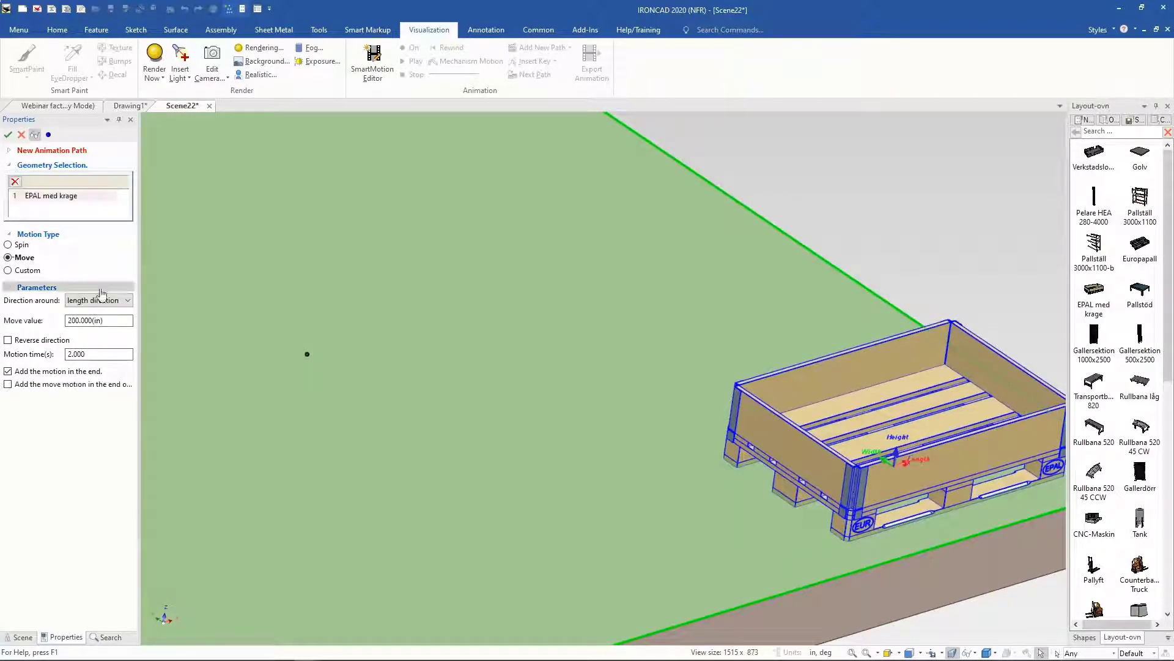
left_click(99, 301)
left_click(102, 322)
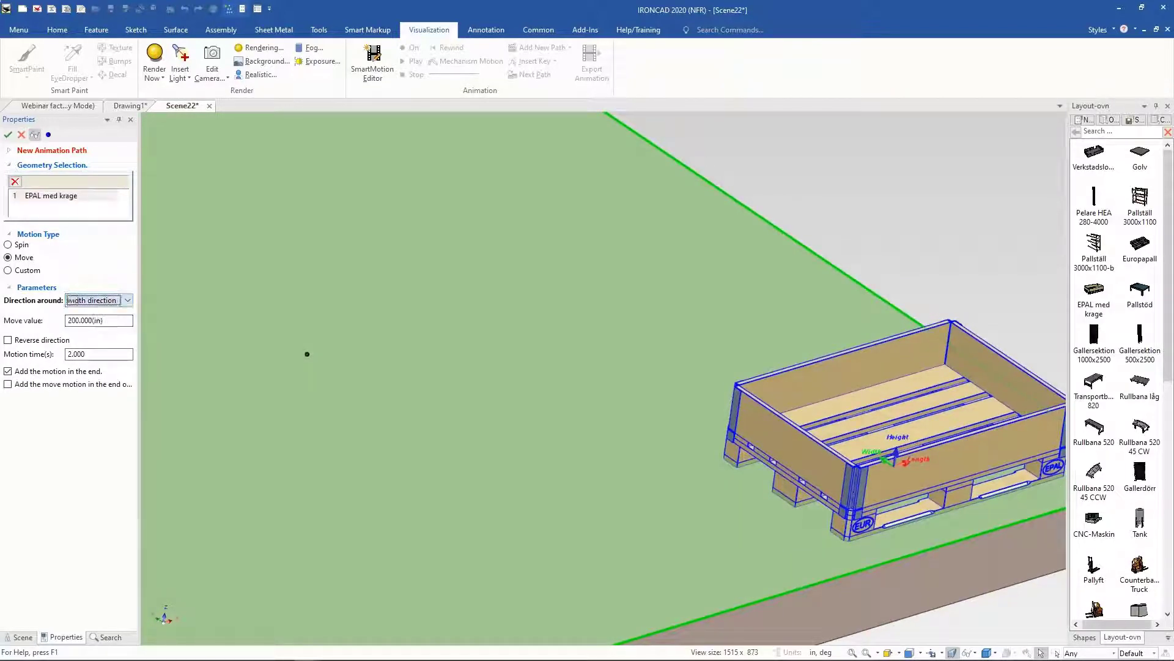
left_click(115, 322)
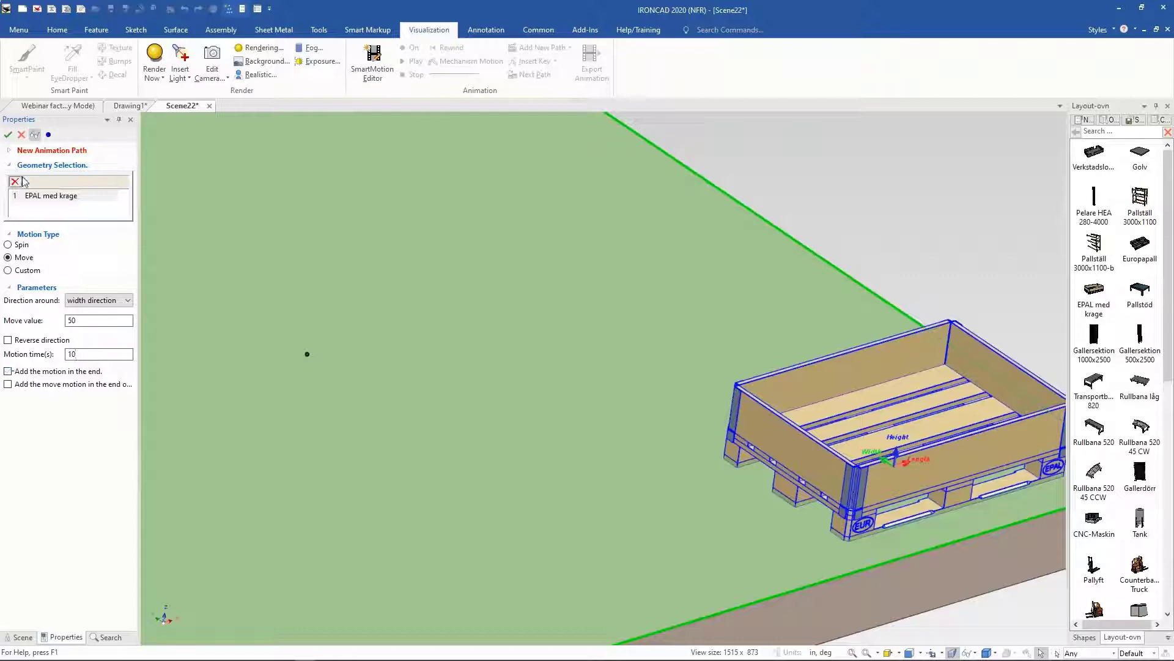
left_click(8, 136)
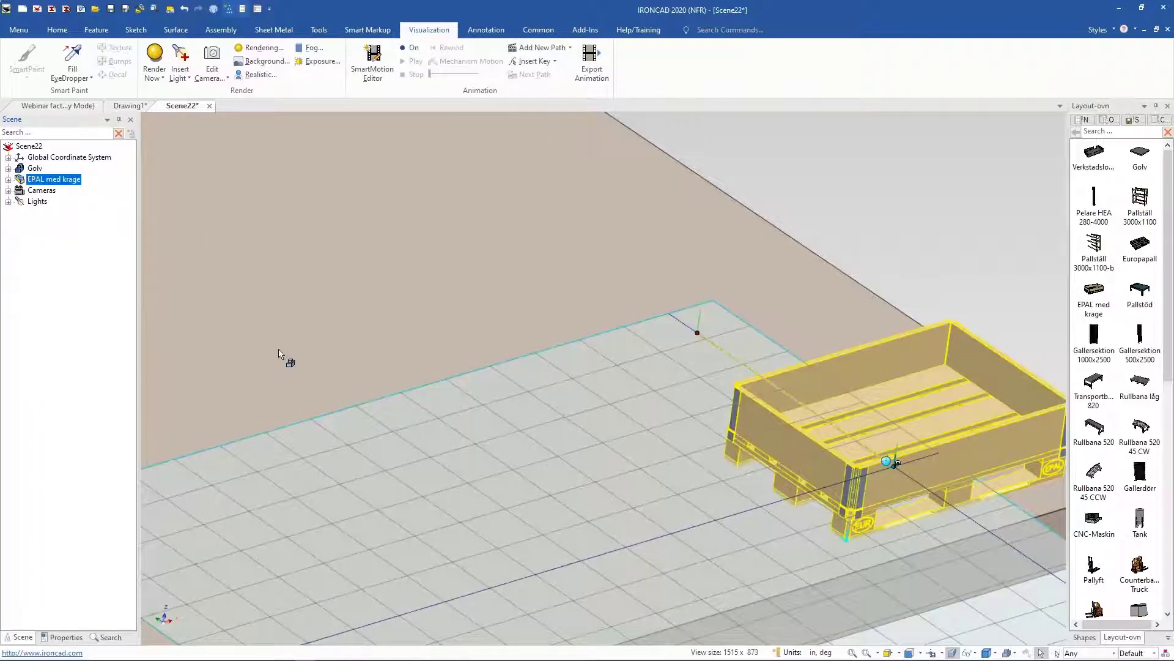
Step: Toggle the animation mode on to preview the pallet's motion
middle_click_drag(802, 415, 772, 350)
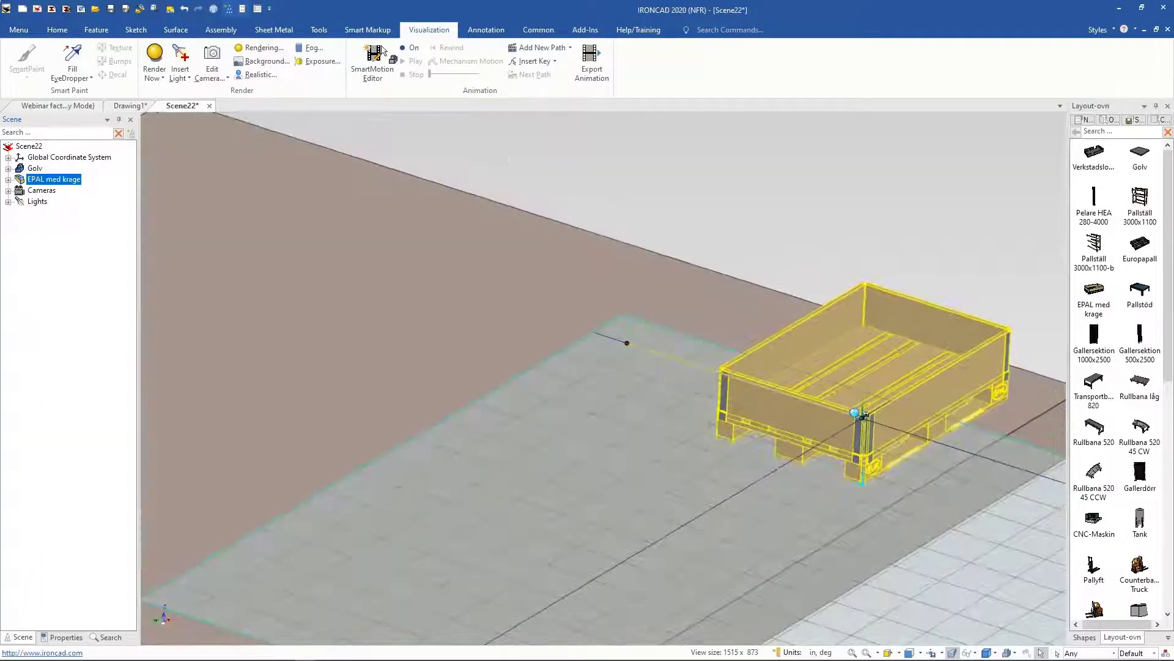
left_click(408, 48)
left_click(405, 62)
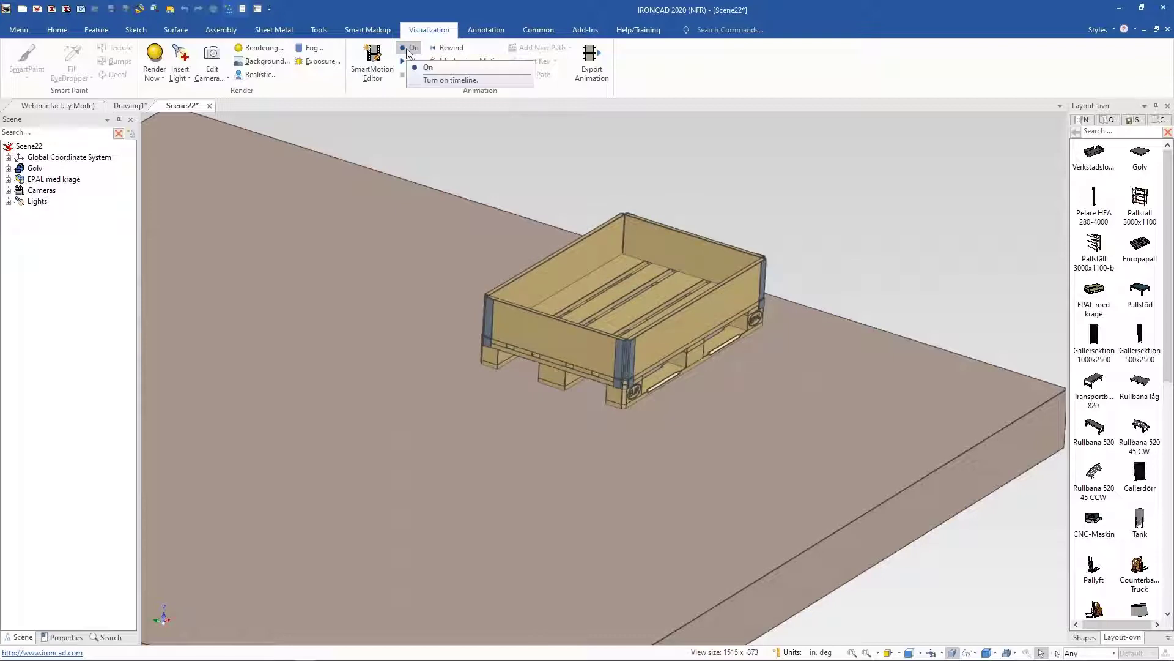
left_click(409, 48)
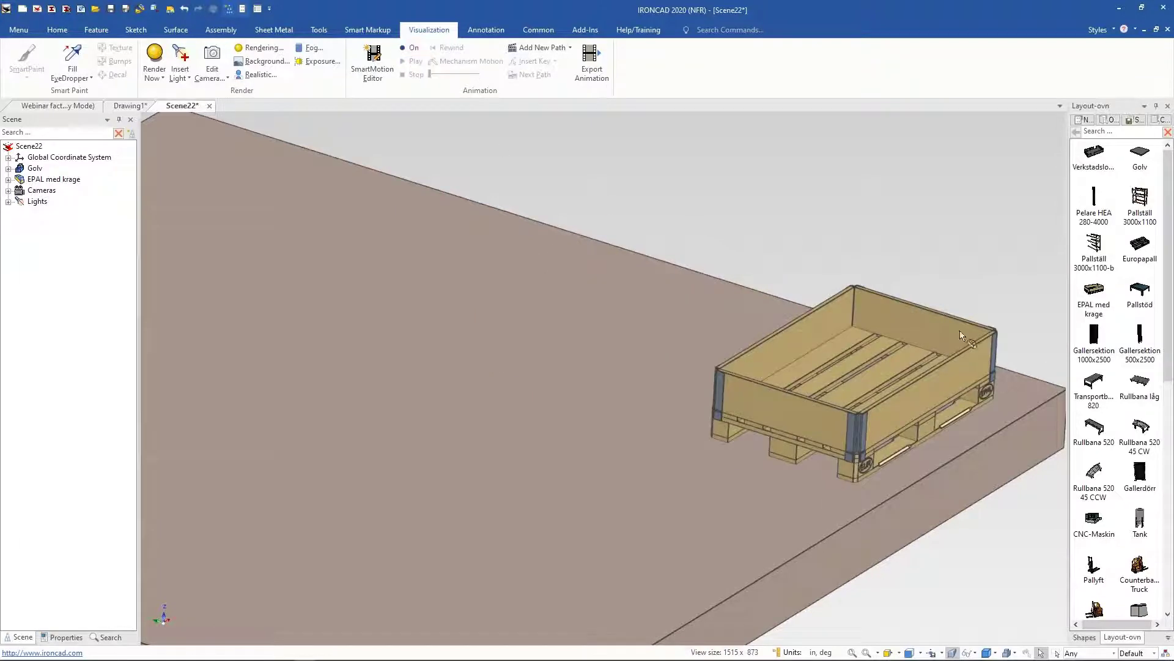
Step: Select the pallet's animation path and relocate its end point with the TriBall toward the floor's far side
left_click(959, 335)
middle_click_drag(767, 334, 767, 391)
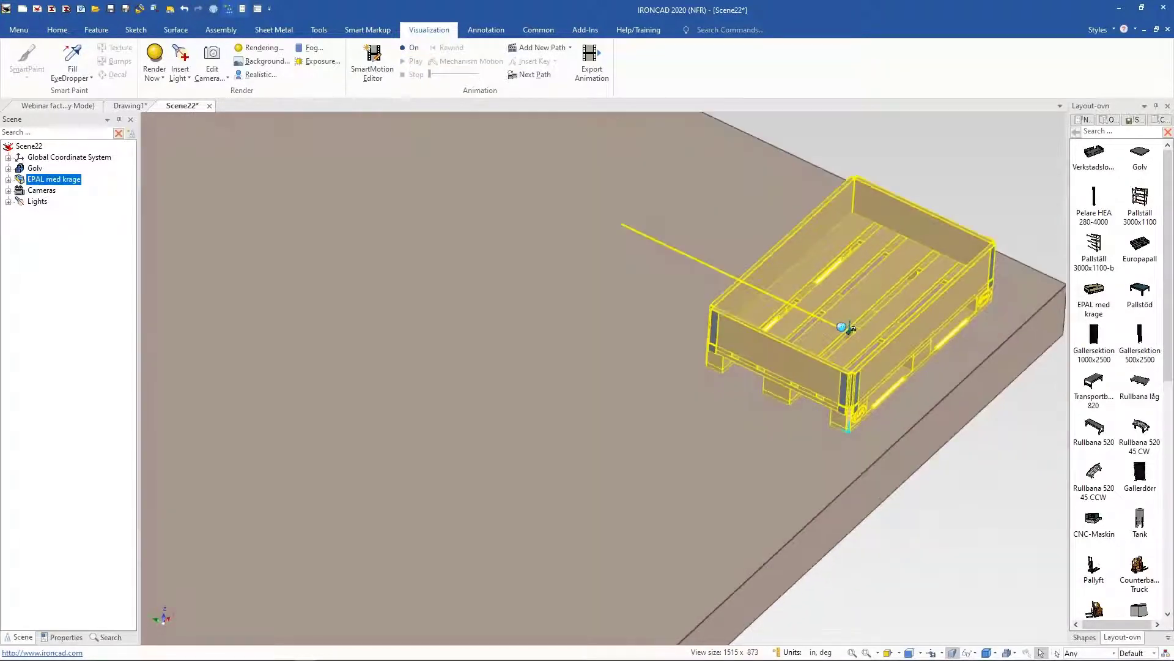
left_click(684, 255)
middle_click_drag(543, 371, 615, 367)
middle_click_drag(532, 350, 515, 350)
key("F10")
key("F10")
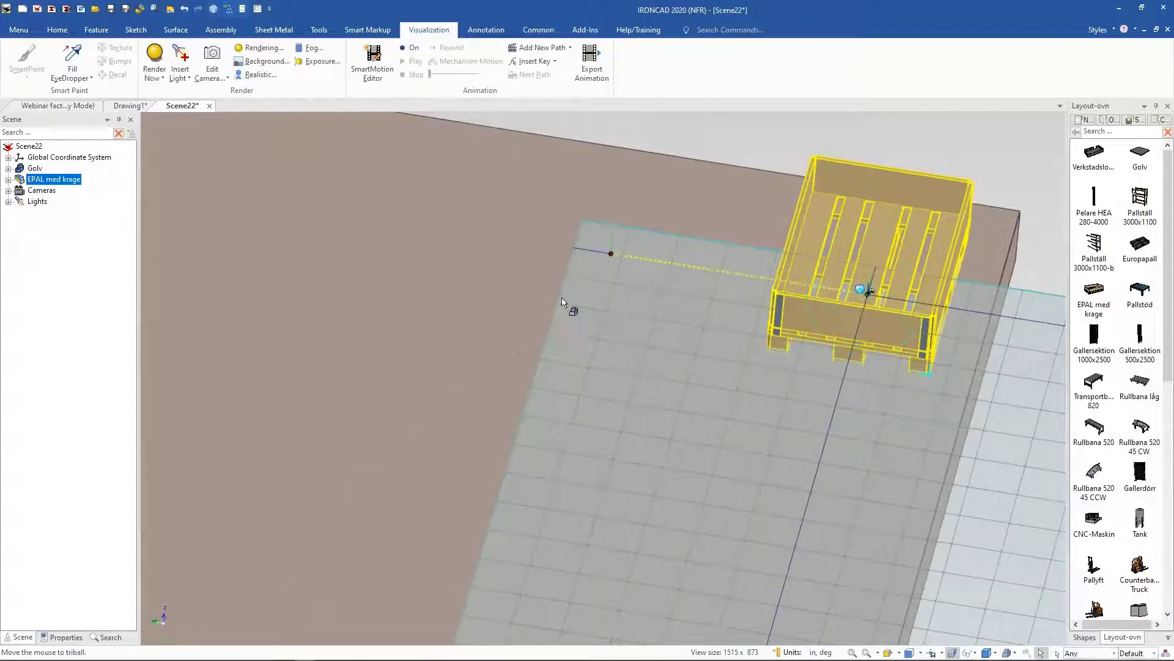
left_click(613, 252)
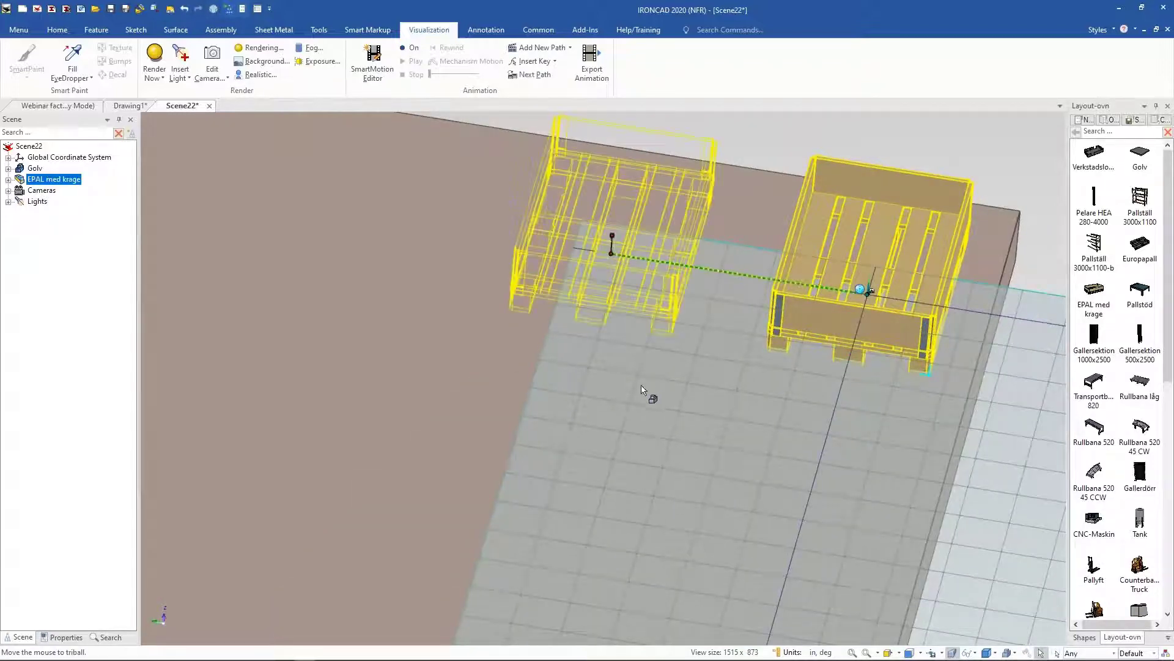
middle_click_drag(641, 385, 503, 261)
key("F10")
left_click_drag(501, 225, 432, 482)
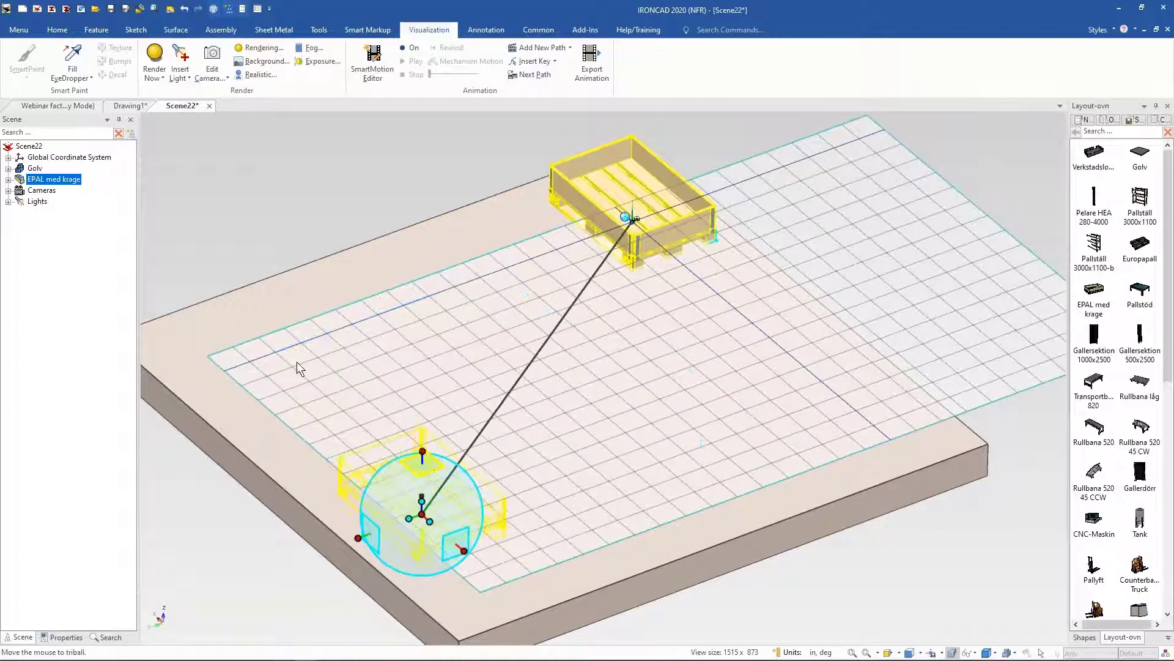
middle_click_drag(297, 362, 186, 346)
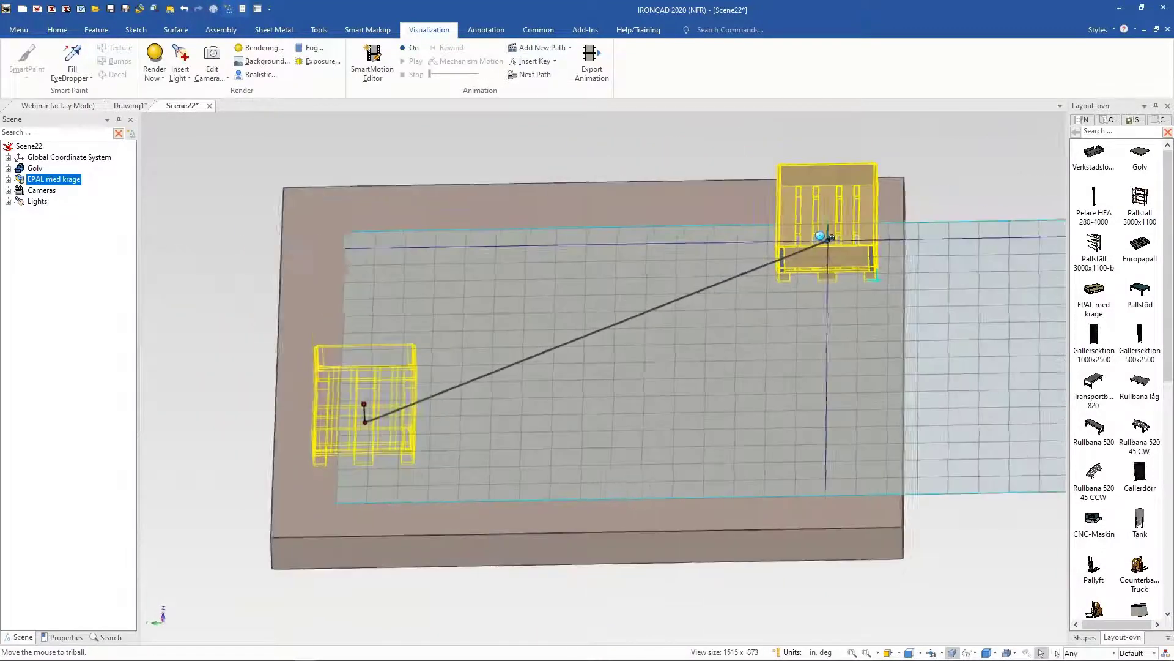
Step: Insert a key point midway on the animation path and move it with the TriBall to curve the path
left_click(530, 61)
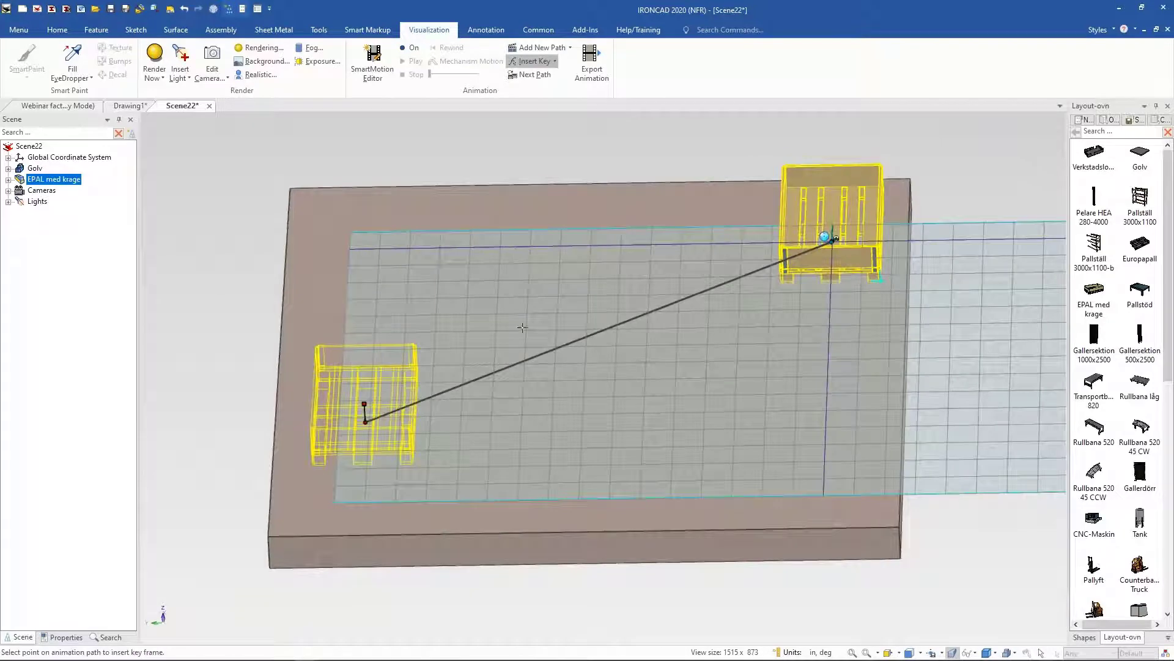
left_click(582, 338)
middle_click_drag(550, 329, 596, 308)
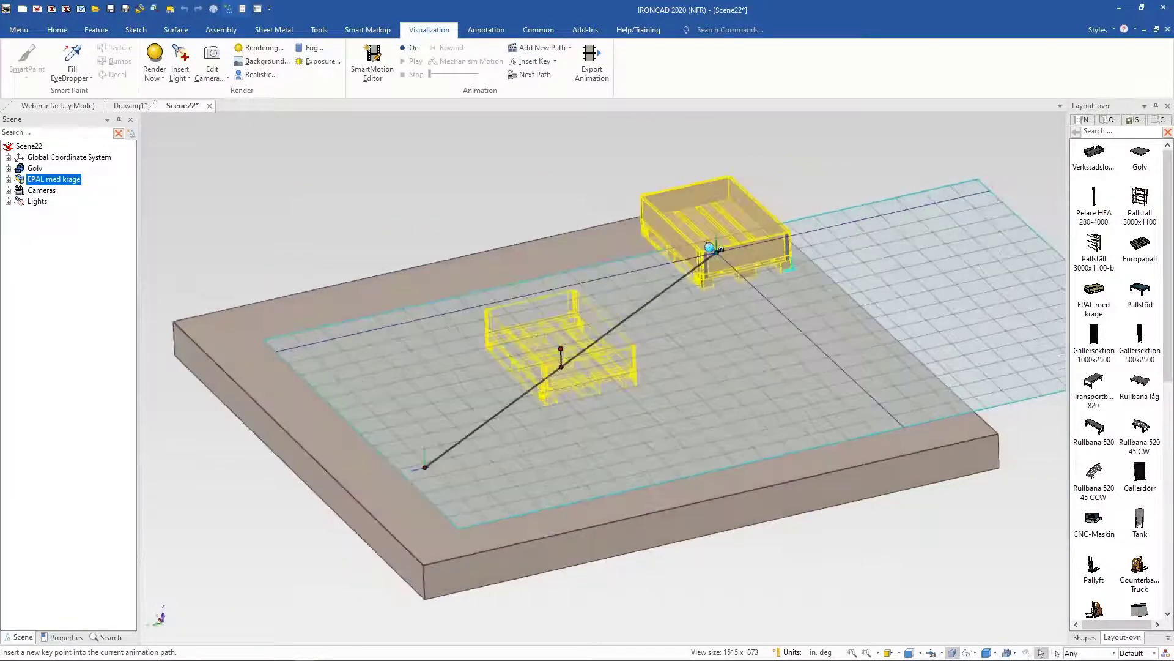
key("F10")
left_click_drag(558, 315, 401, 295)
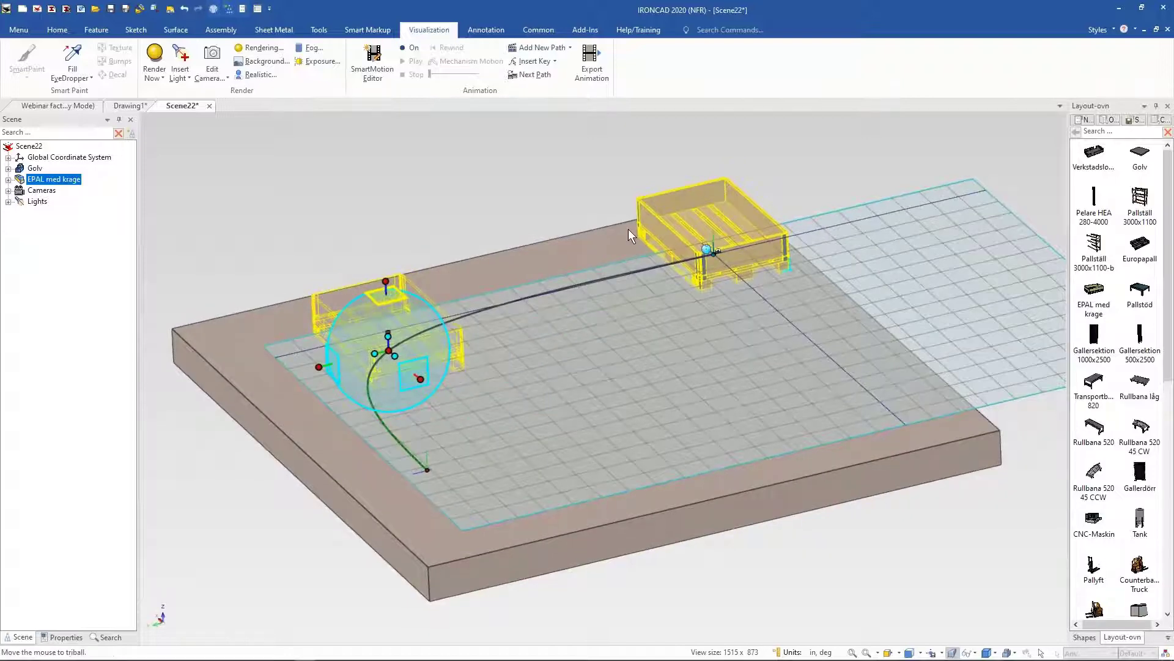
middle_click_drag(629, 229, 502, 161)
Step: Insert a second key point on the path and move and rotate it about 80 degrees with the TriBall into an S-curve
left_click(532, 61)
left_click(731, 312)
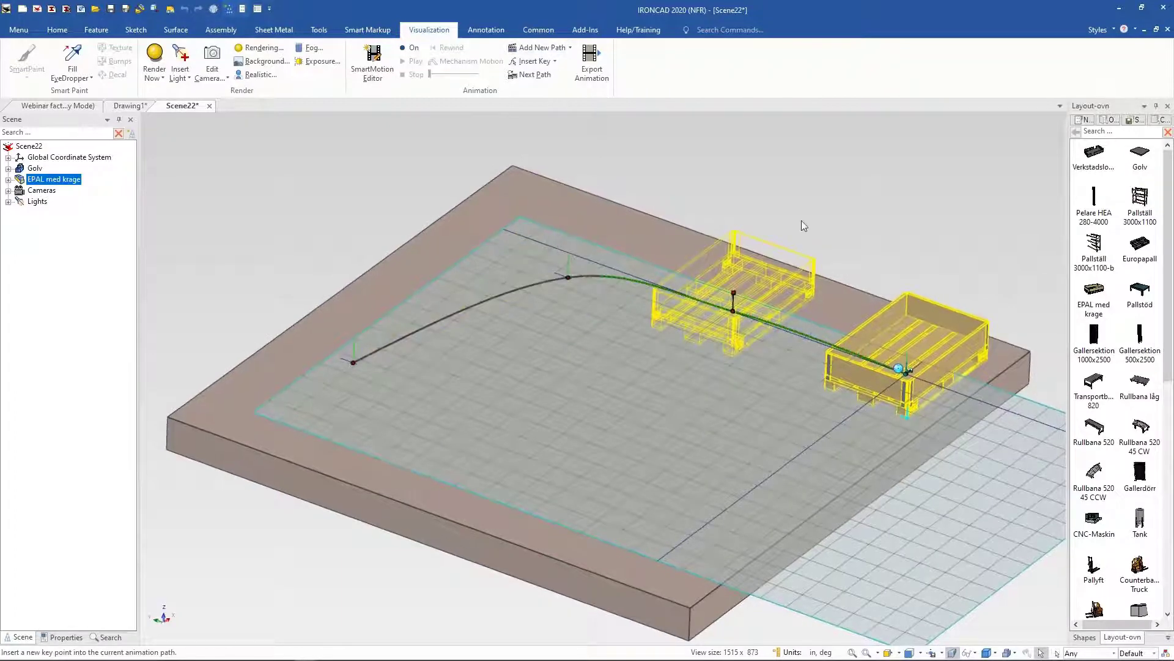
key("F10")
middle_click_drag(696, 300, 703, 295)
left_click_drag(733, 266, 653, 350)
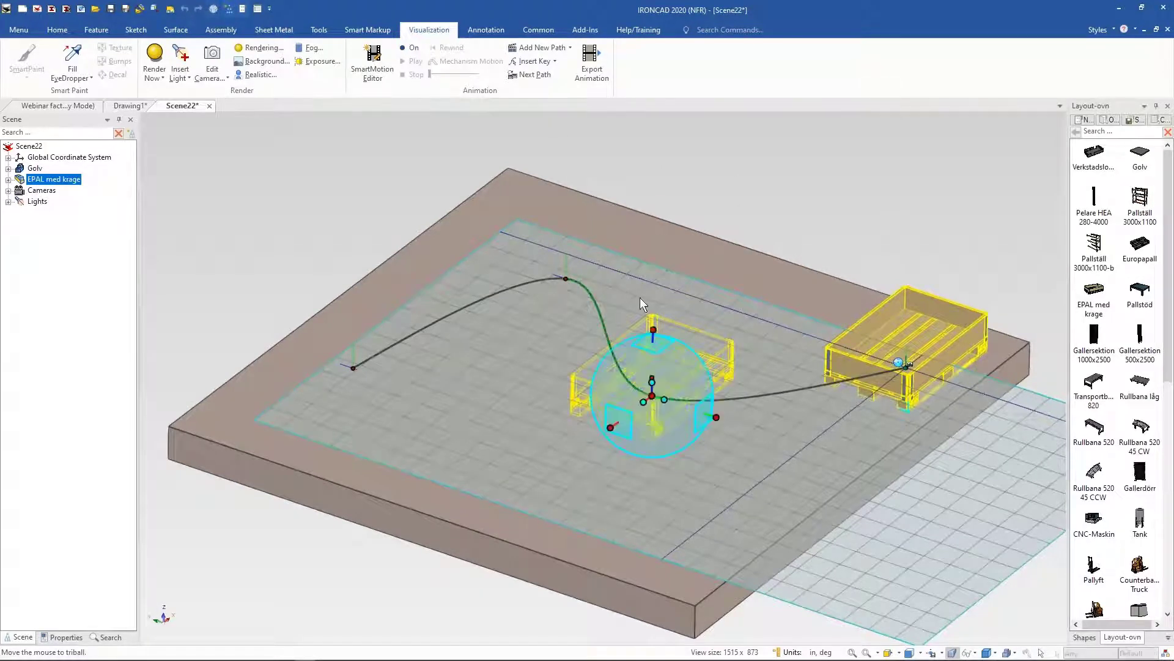
left_click(653, 331)
left_click_drag(685, 387, 626, 414)
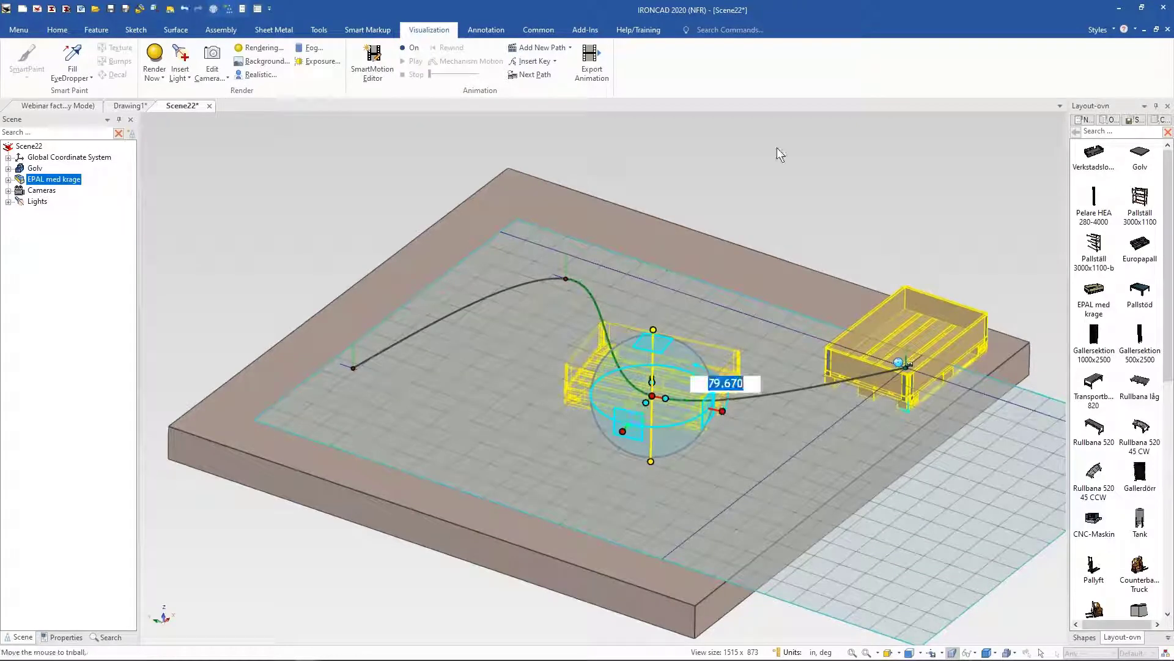
left_click(784, 187)
left_click(656, 186)
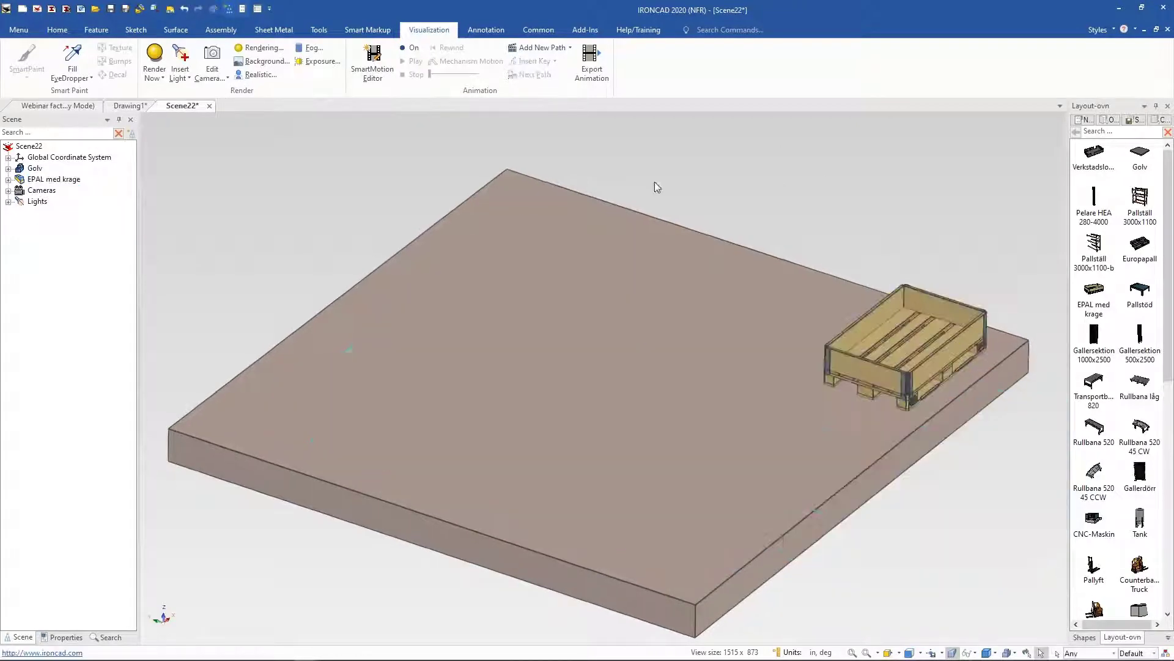
Step: Play the pallet's animation along its path
middle_click_drag(906, 276, 833, 281, "shift")
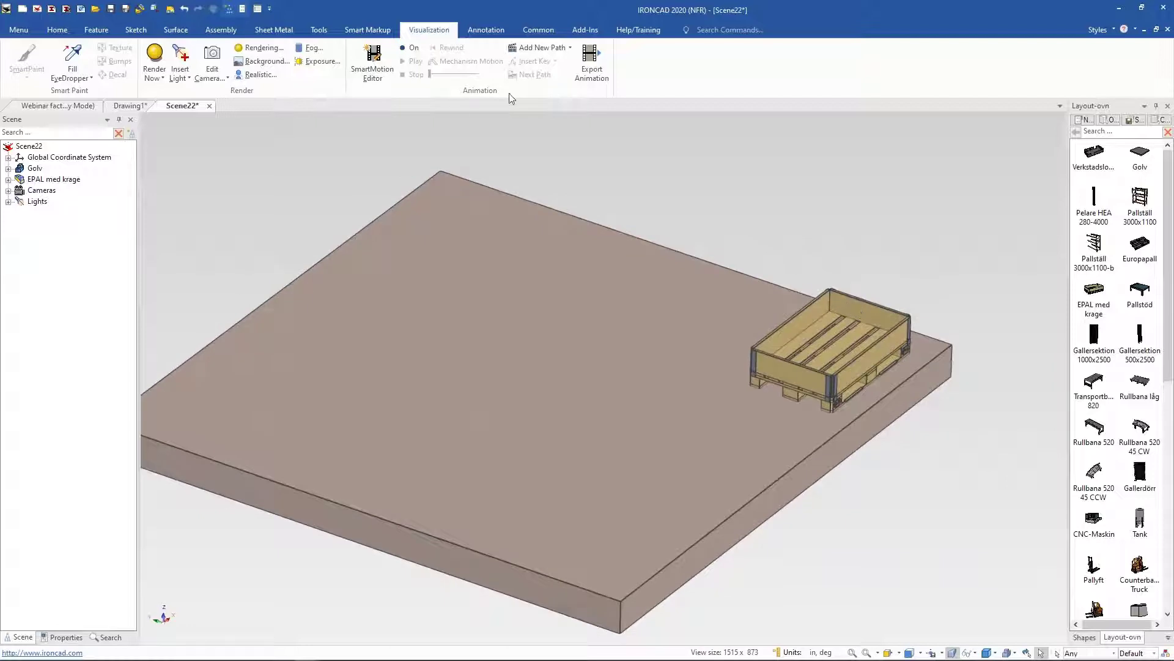
left_click(411, 62)
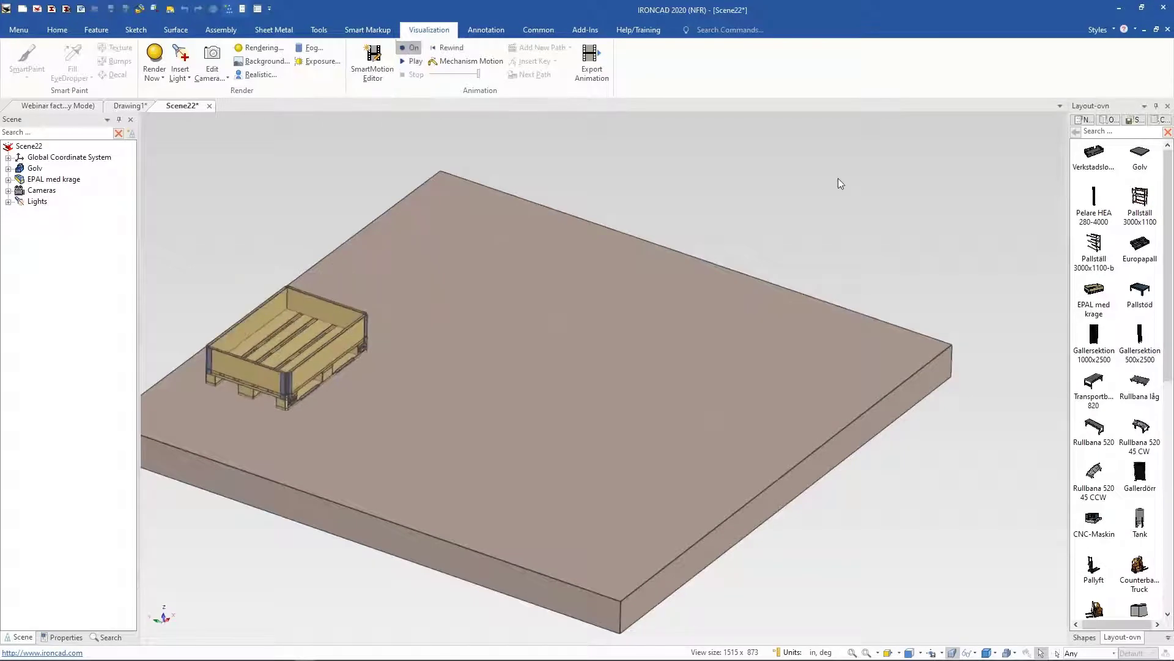
left_click(409, 62)
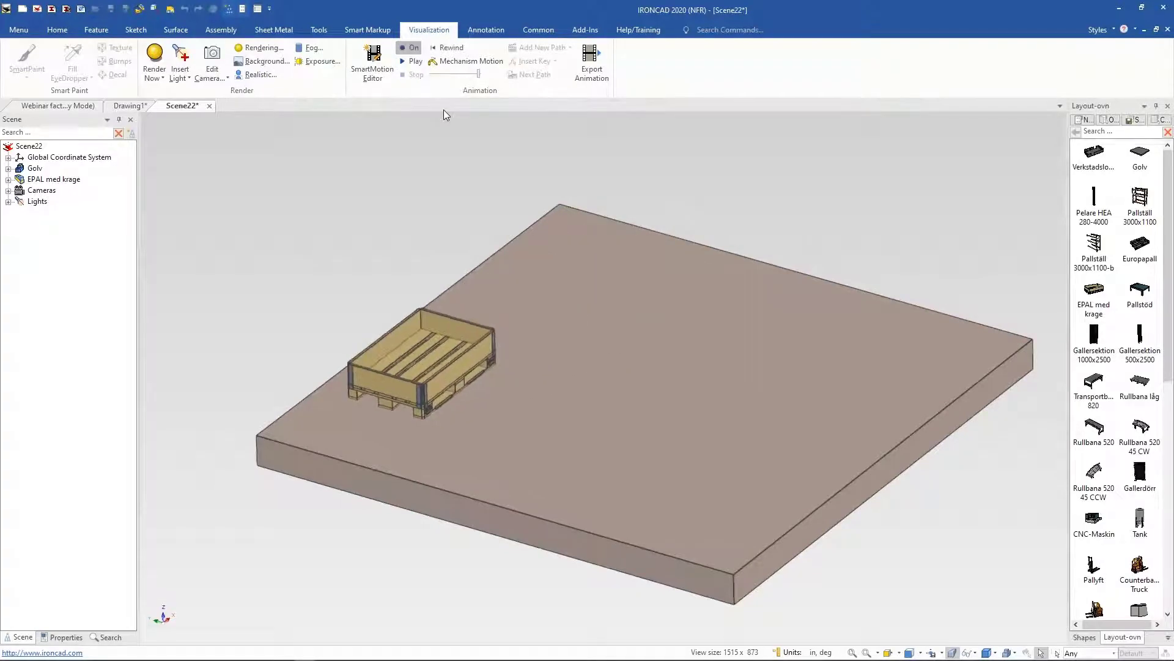
left_click(422, 64)
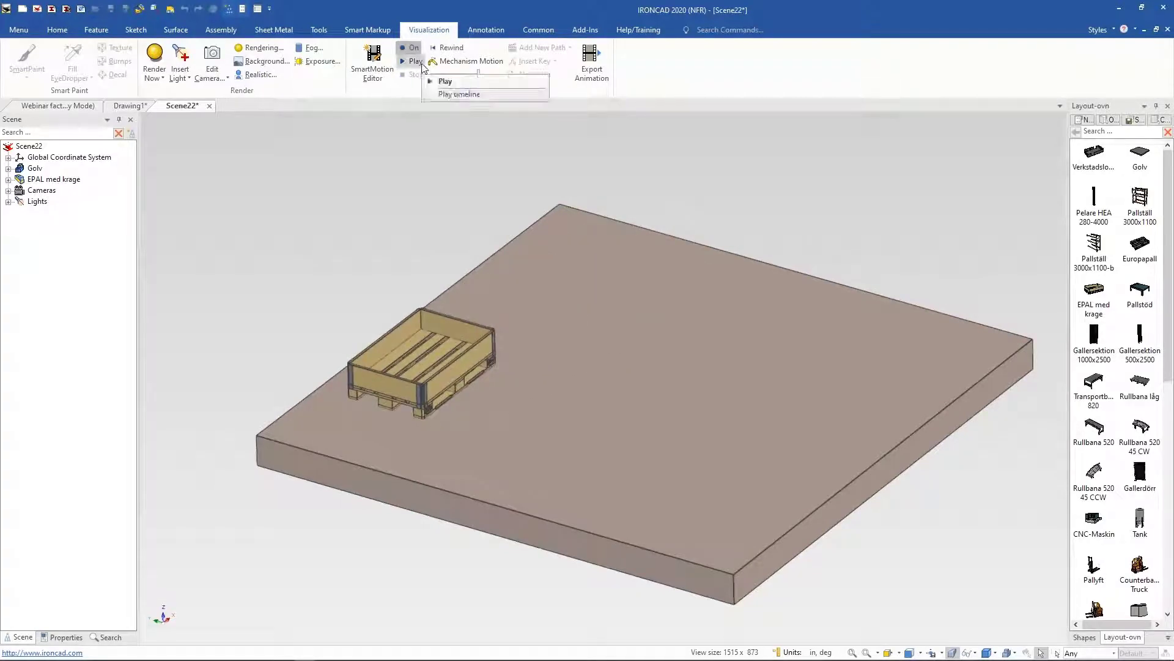
left_click(444, 81)
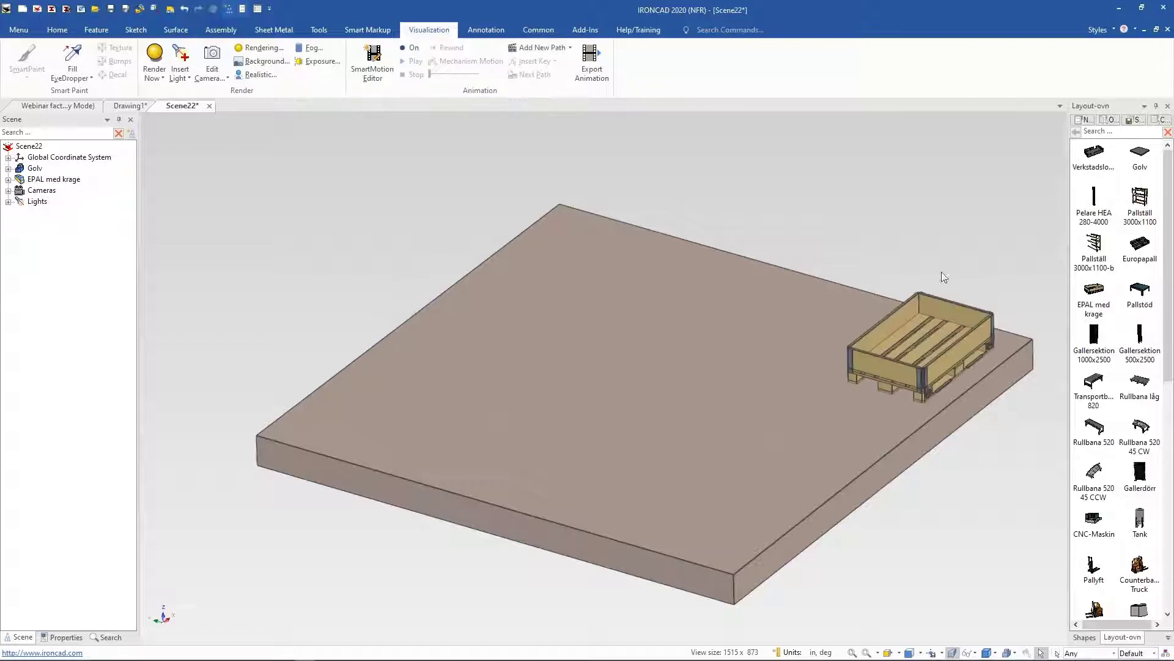
Step: Select the pallet's animation path and delete it
left_click(984, 324)
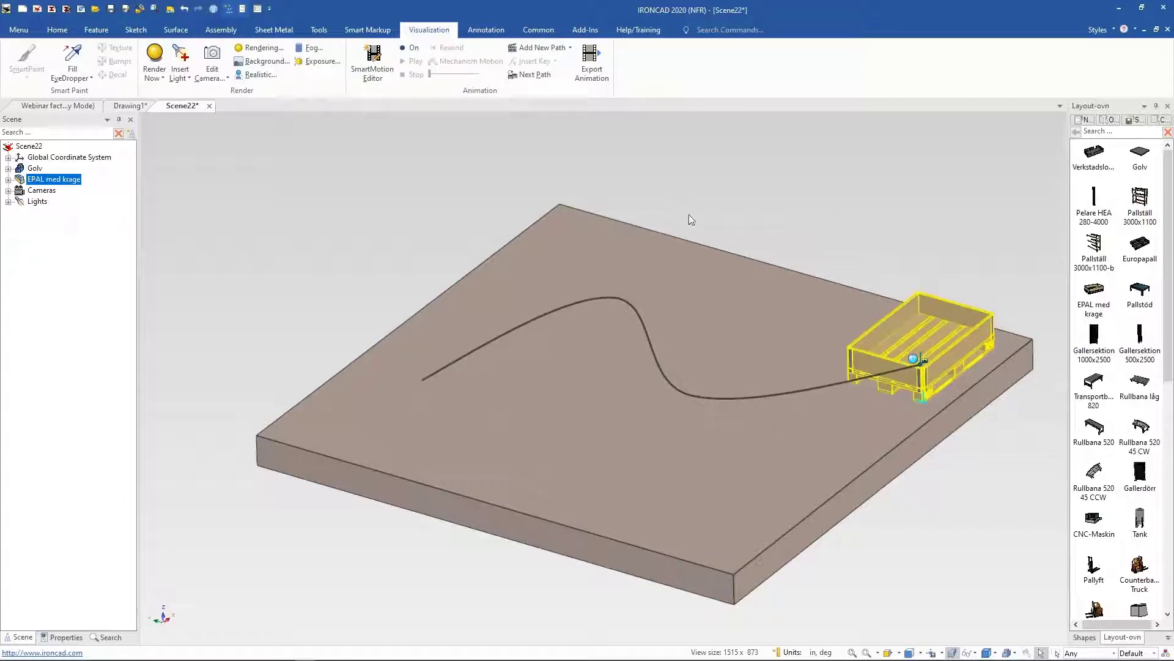
left_click(867, 373)
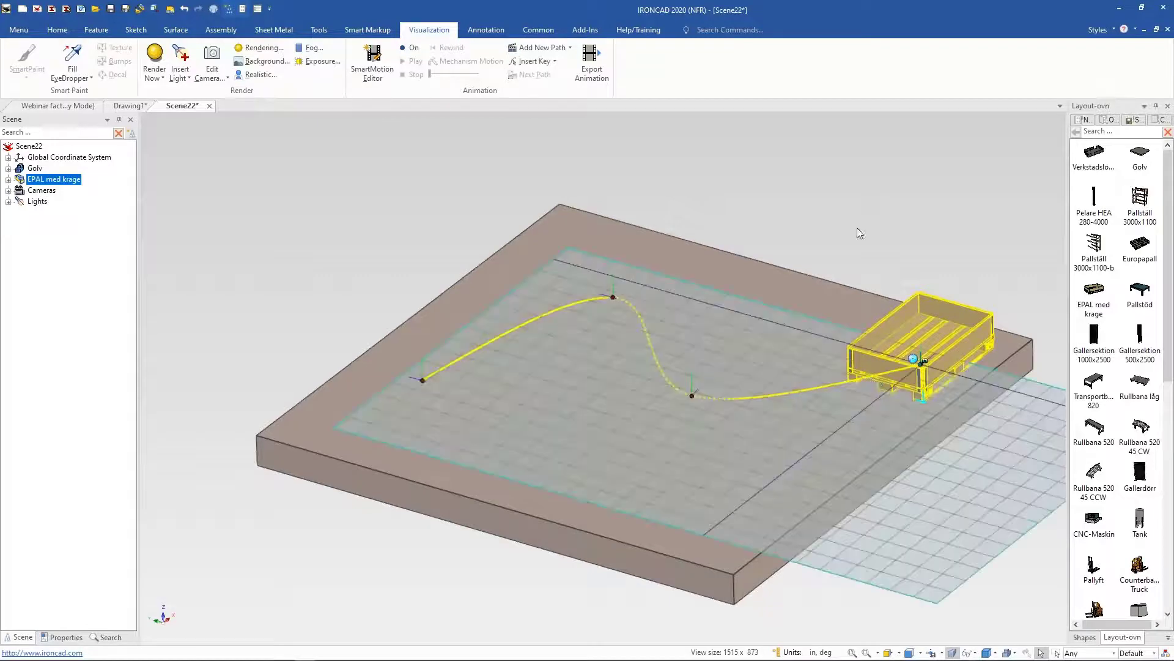
key("Delete")
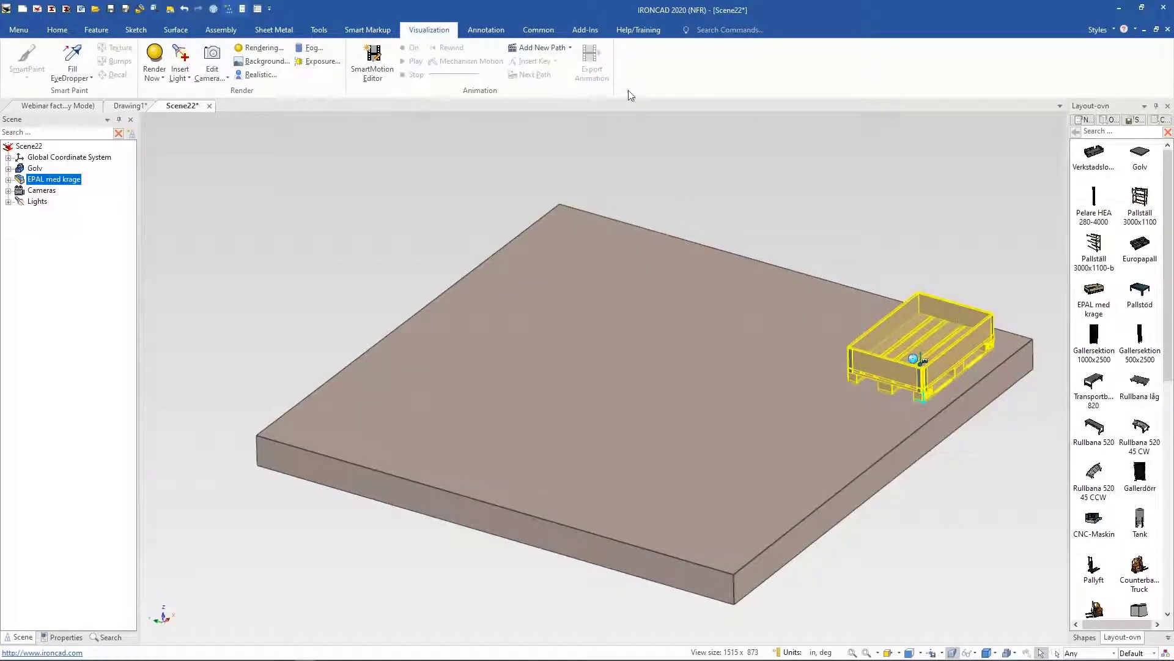
Step: Add a new Move-type animation path to the EPAL med krage pallet
left_click(538, 47)
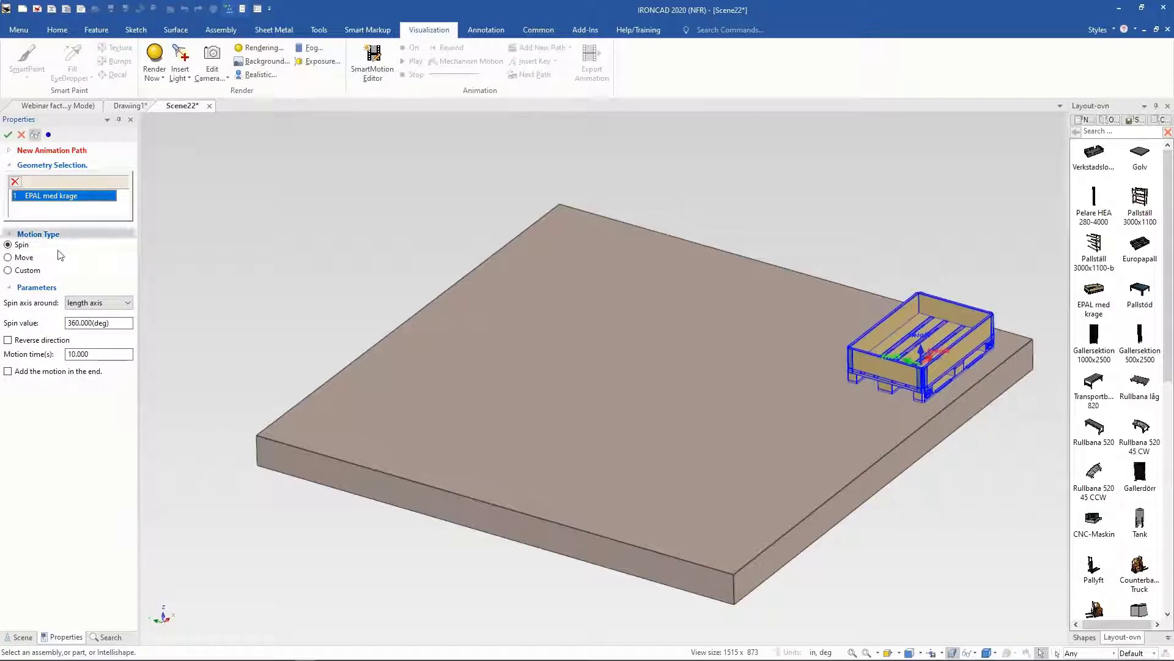
left_click(25, 257)
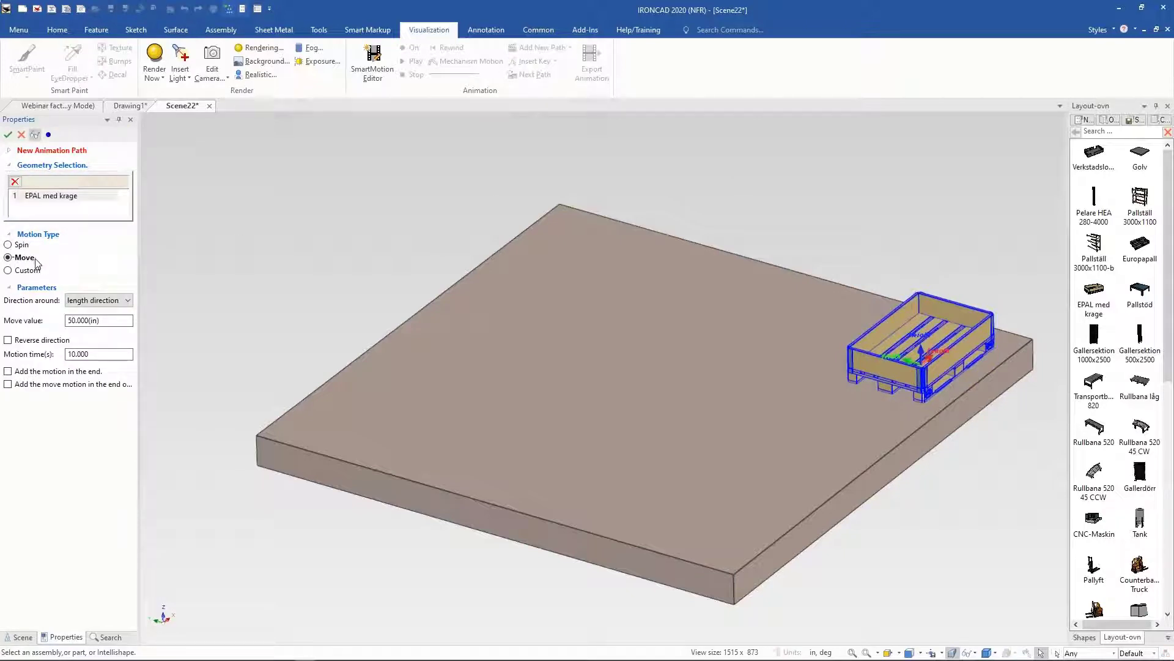
left_click(7, 134)
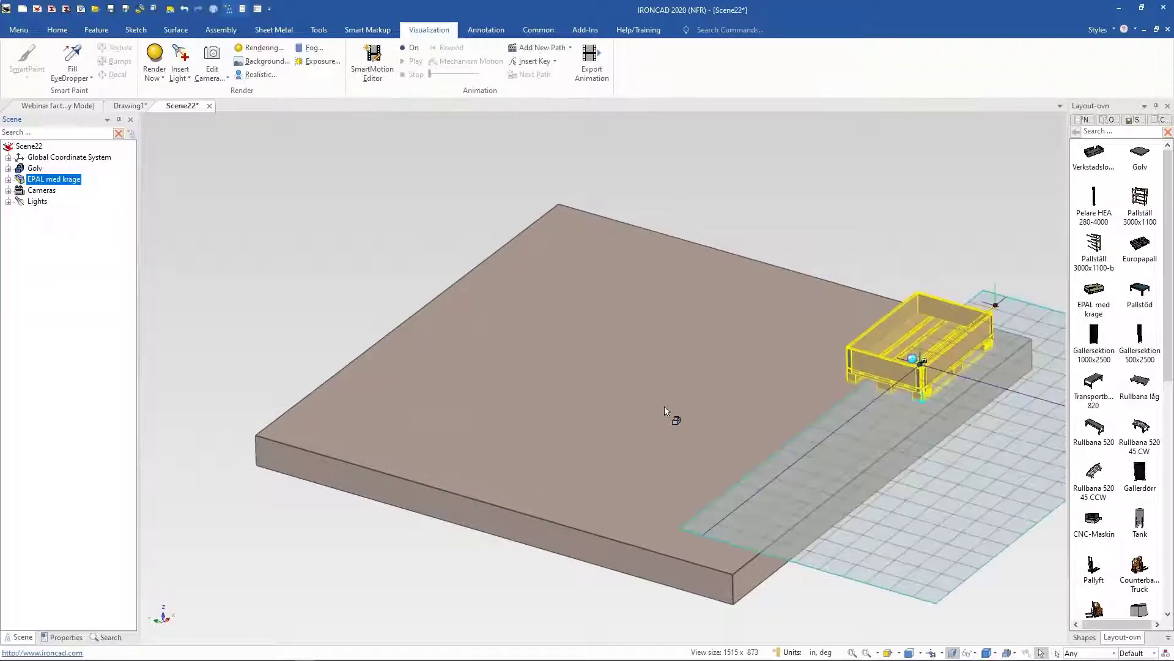
Step: Select the path's end point and move it with the TriBall to extend the pallet's travel
middle_click_drag(591, 473, 630, 396)
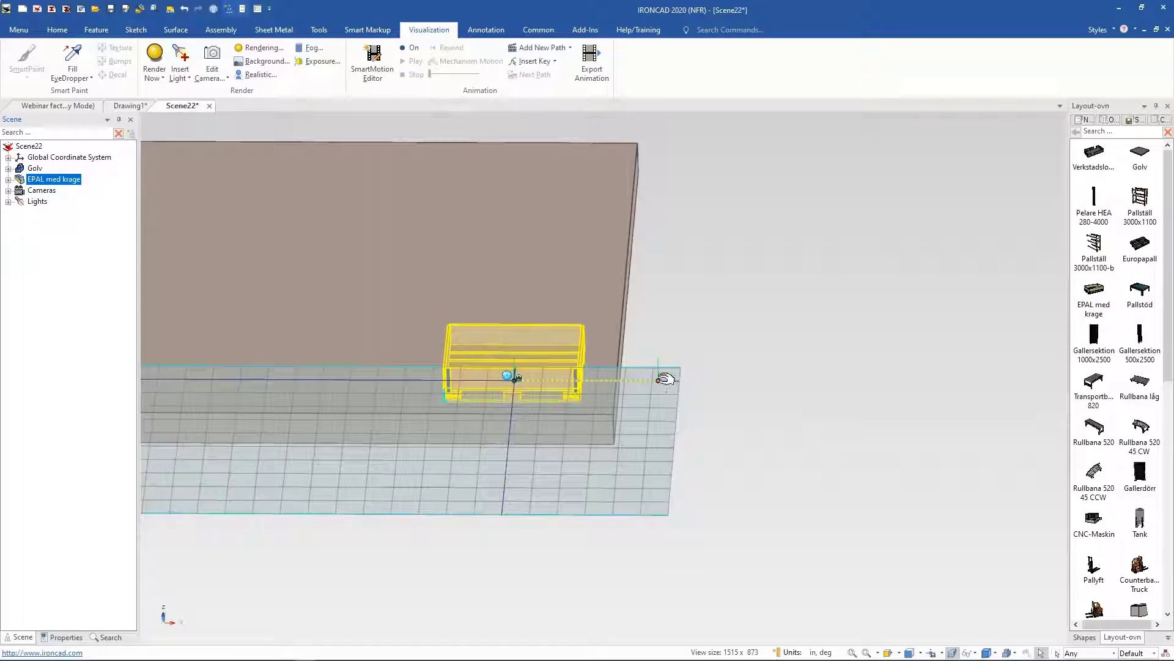
left_click(662, 380)
key("F10")
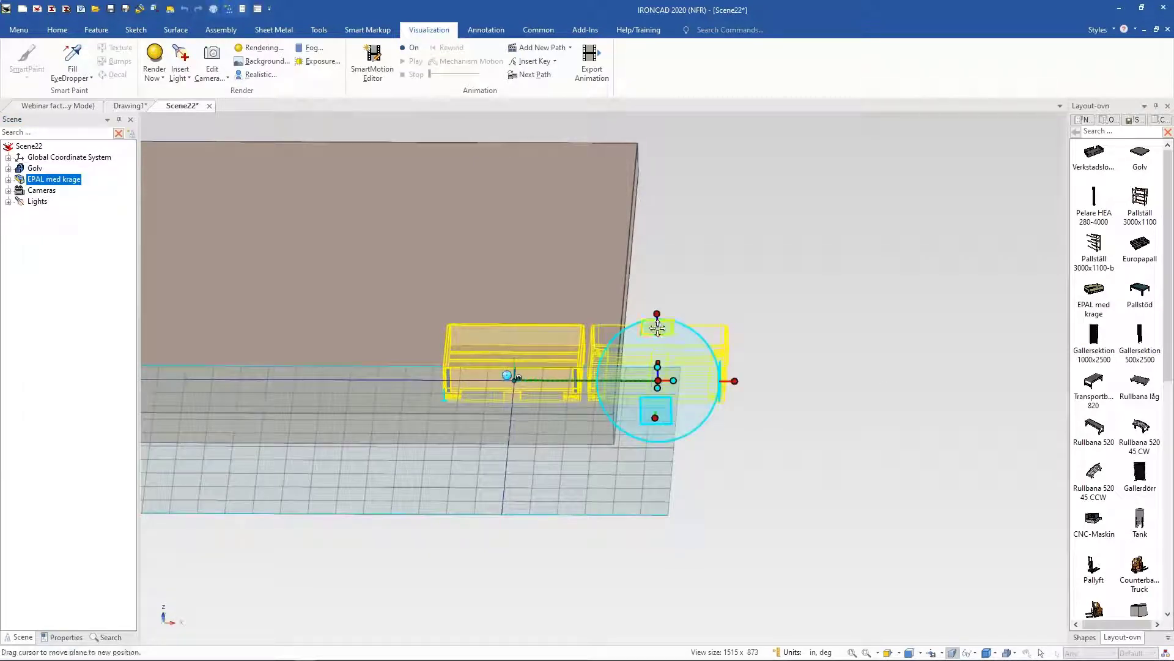
left_click_drag(656, 327, 407, 163)
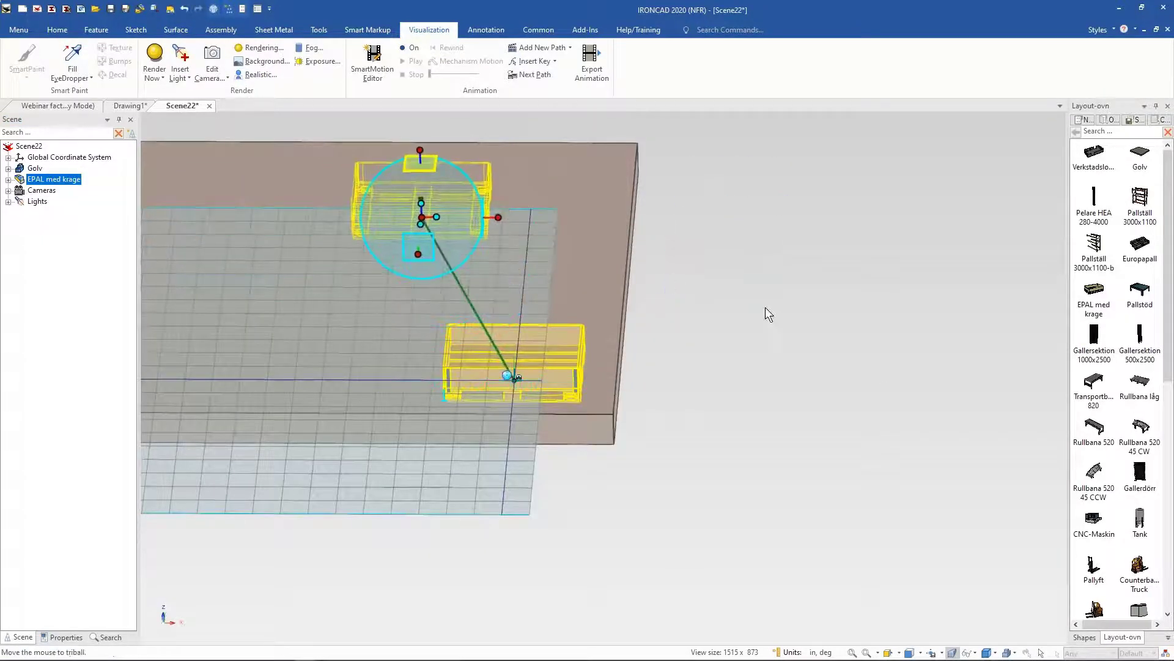
Step: Insert a key point on the animation path and drag it sideways to curve the path
middle_click_drag(765, 308, 551, 122)
left_click(531, 61)
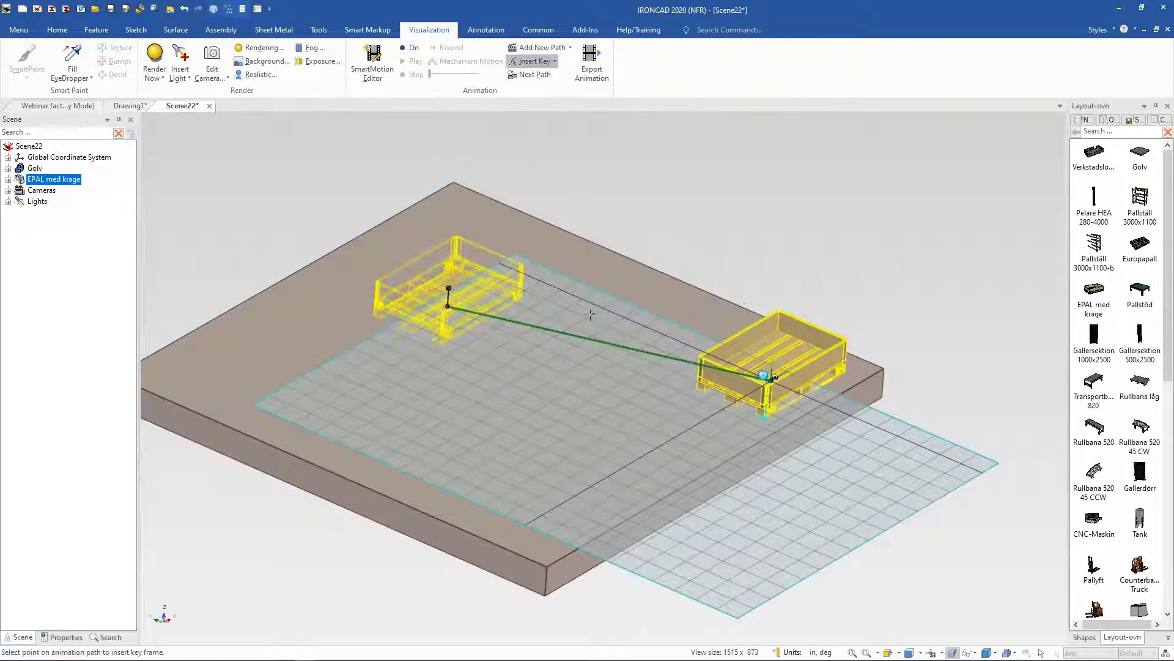
left_click(586, 336)
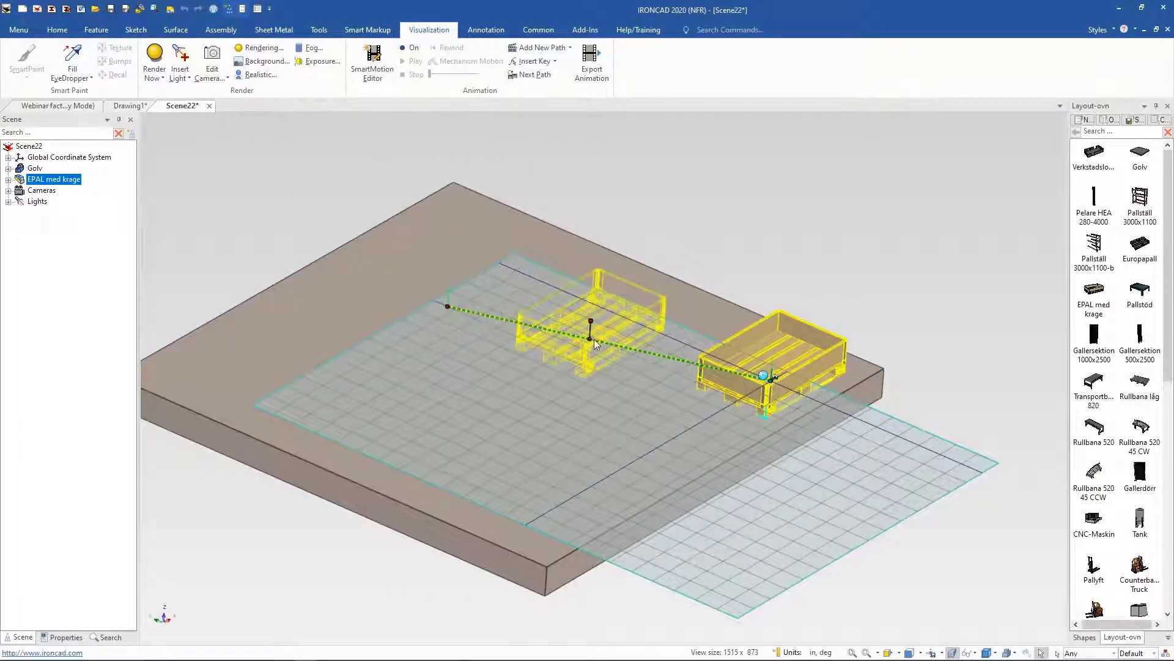
left_click_drag(590, 338, 513, 416)
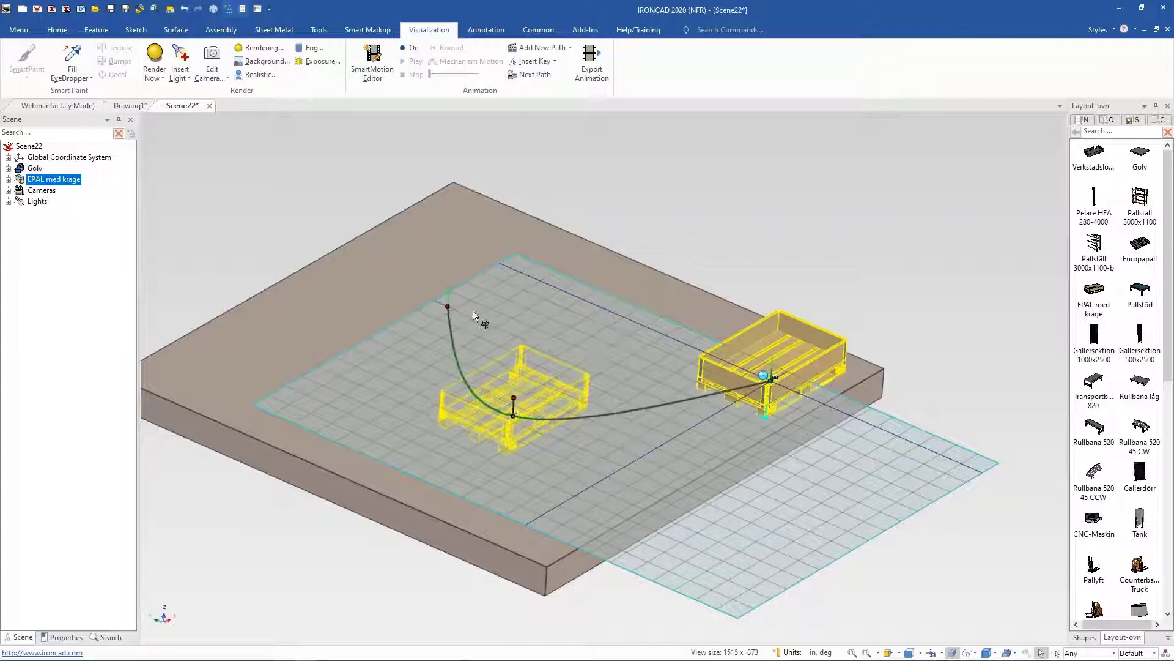
Step: Drag the path's end point upward and rotate it about 66 degrees with the TriBall
left_click_drag(458, 297, 464, 211)
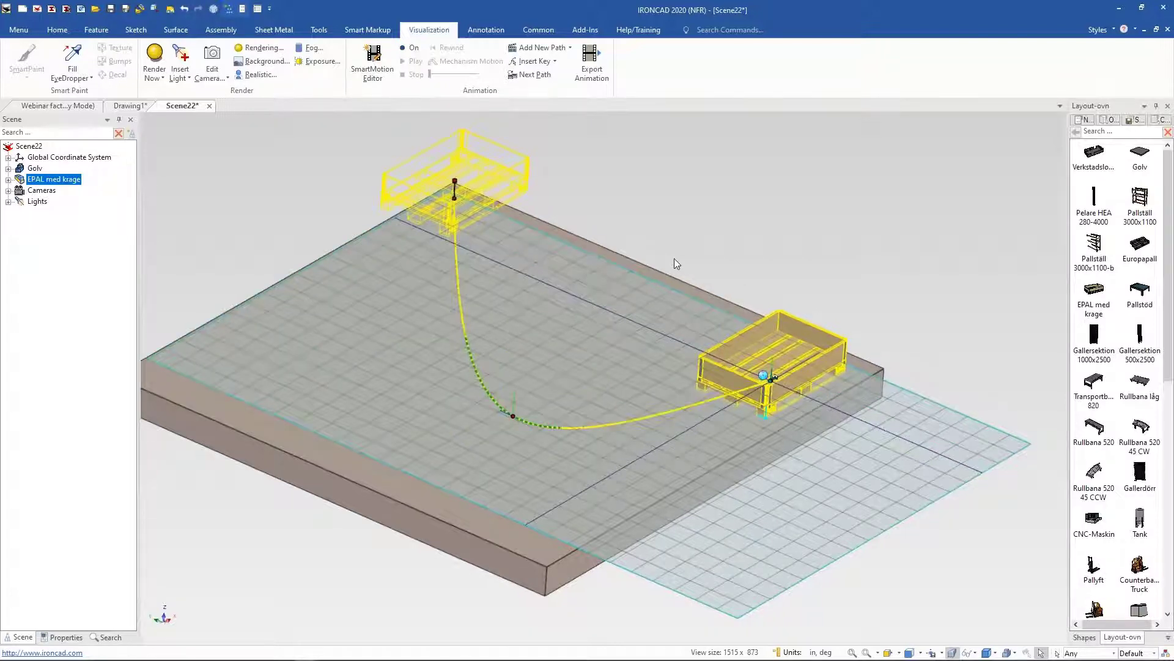
middle_click_drag(674, 260, 660, 239)
key("F10")
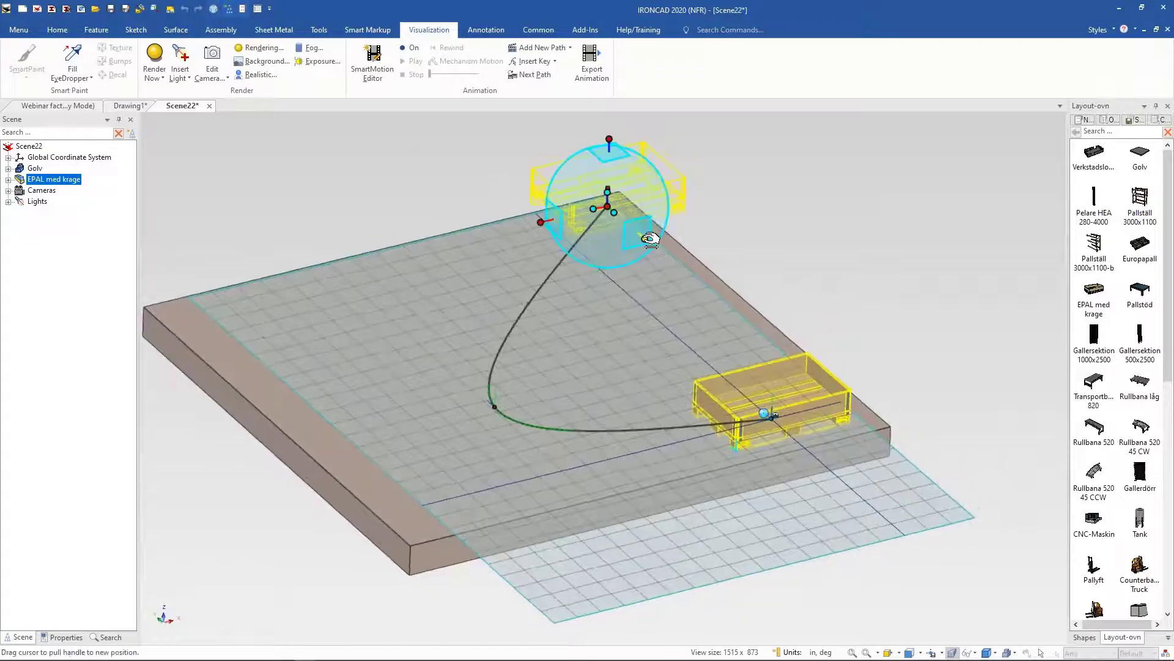
left_click(645, 239)
left_click_drag(616, 234, 626, 230)
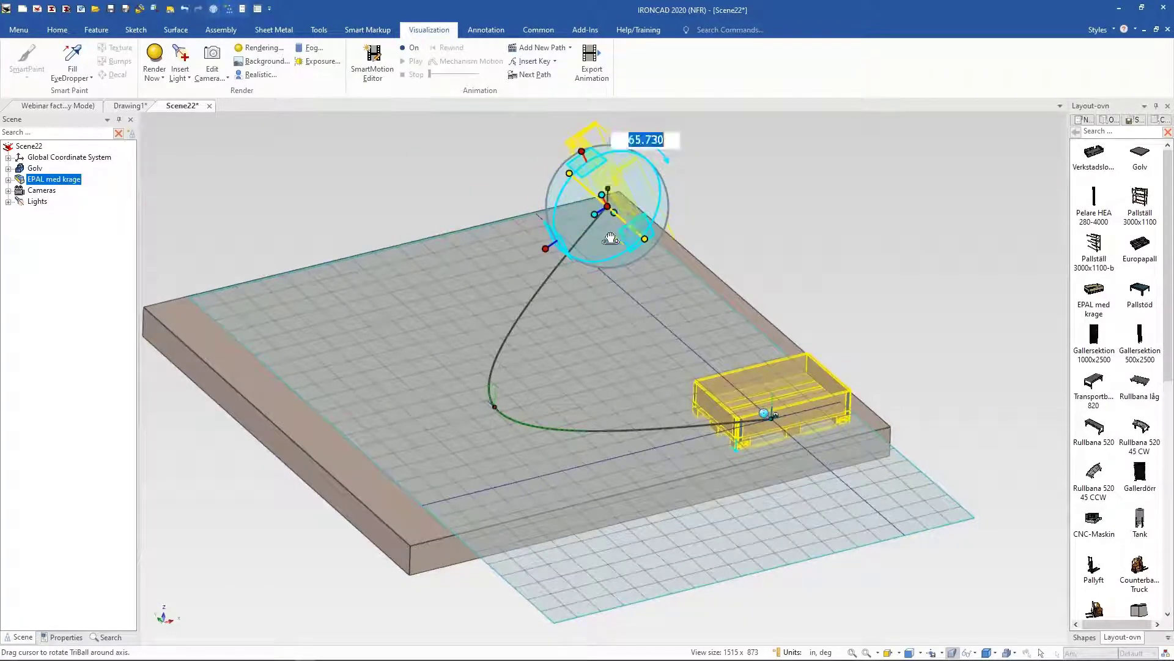
key("F10")
left_click(720, 289)
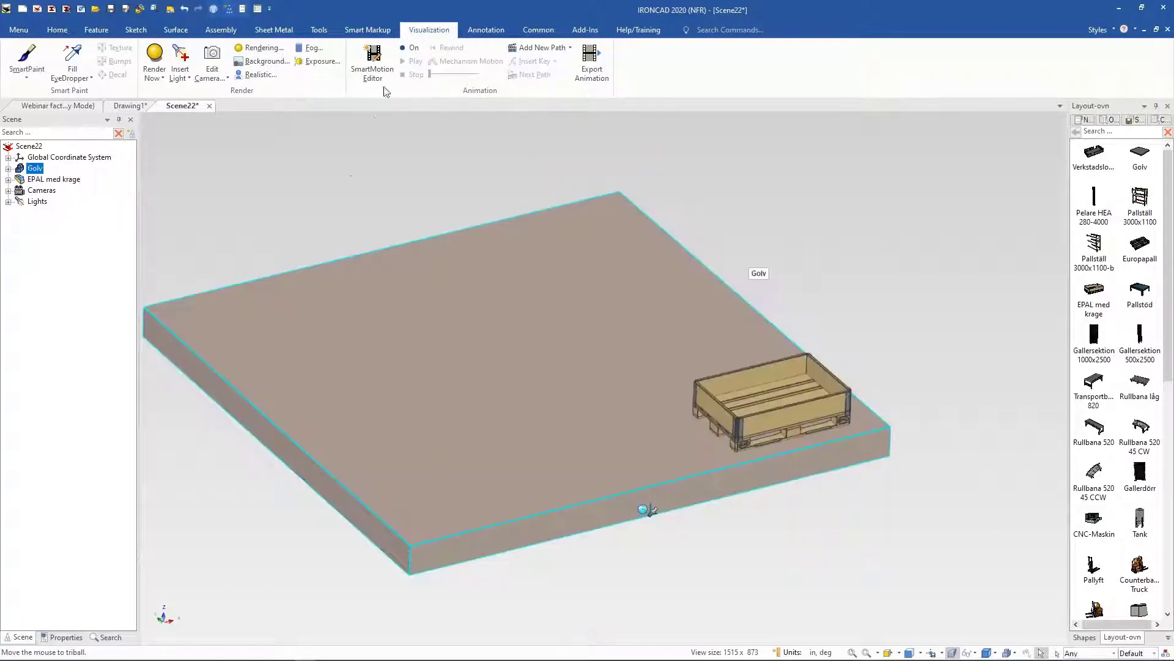
Step: Play the pallet's animation along its reshaped path
left_click(402, 61)
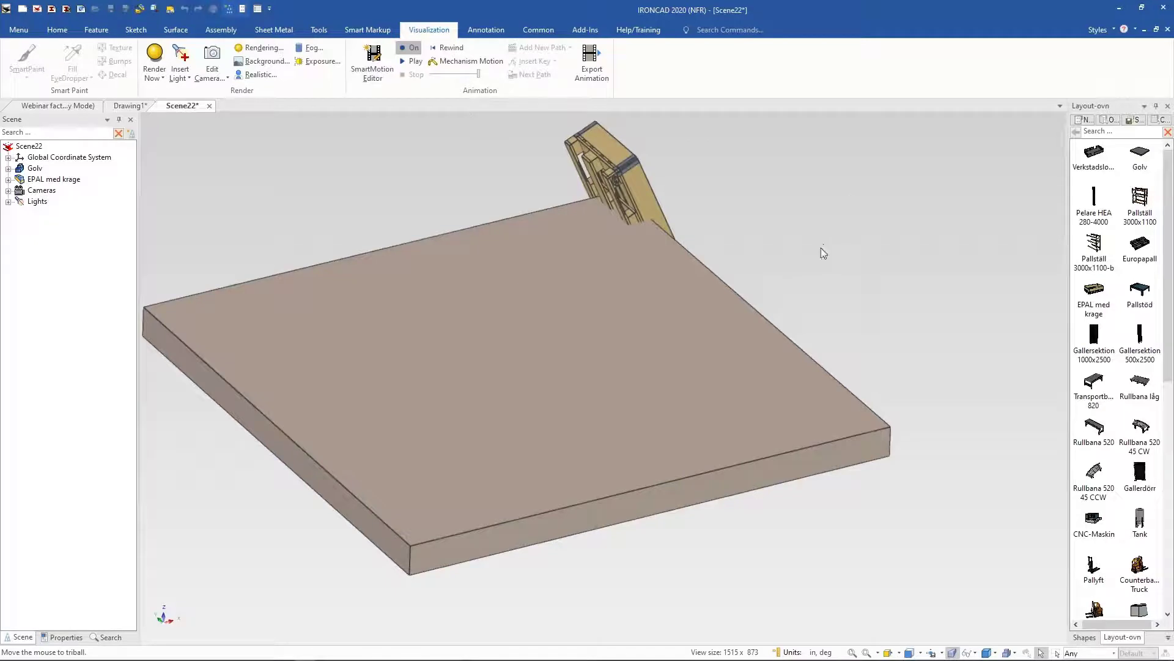
middle_click_drag(787, 284, 646, 314)
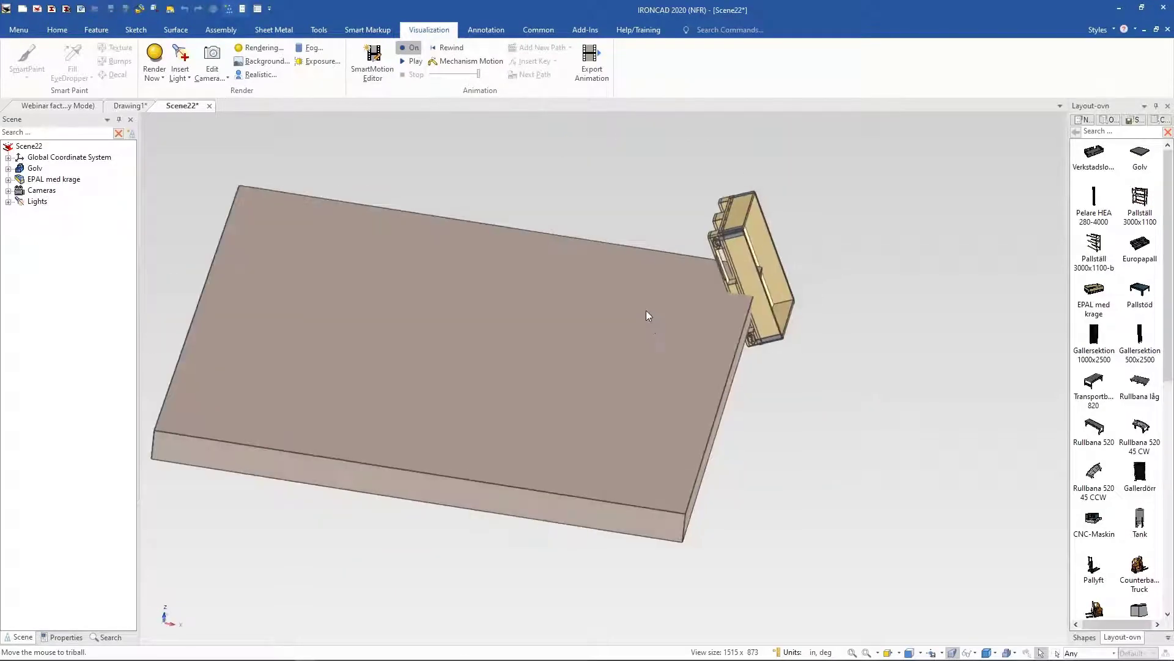
middle_click_drag(562, 258, 449, 194)
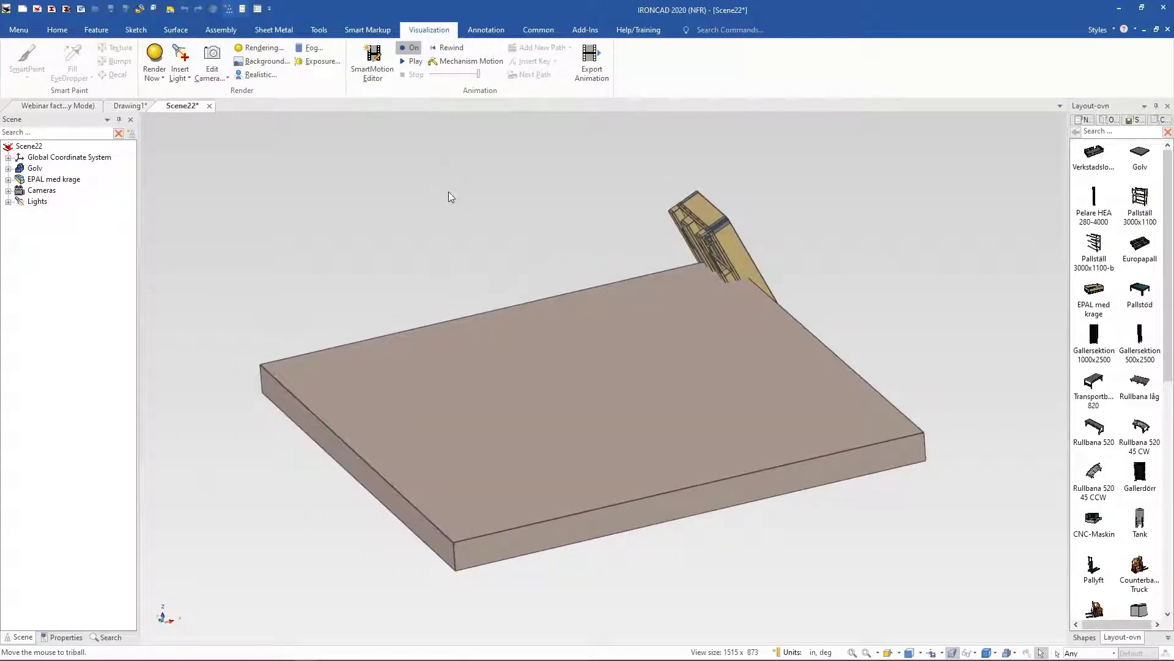
Step: Close the test scene without saving changes
left_click(209, 106)
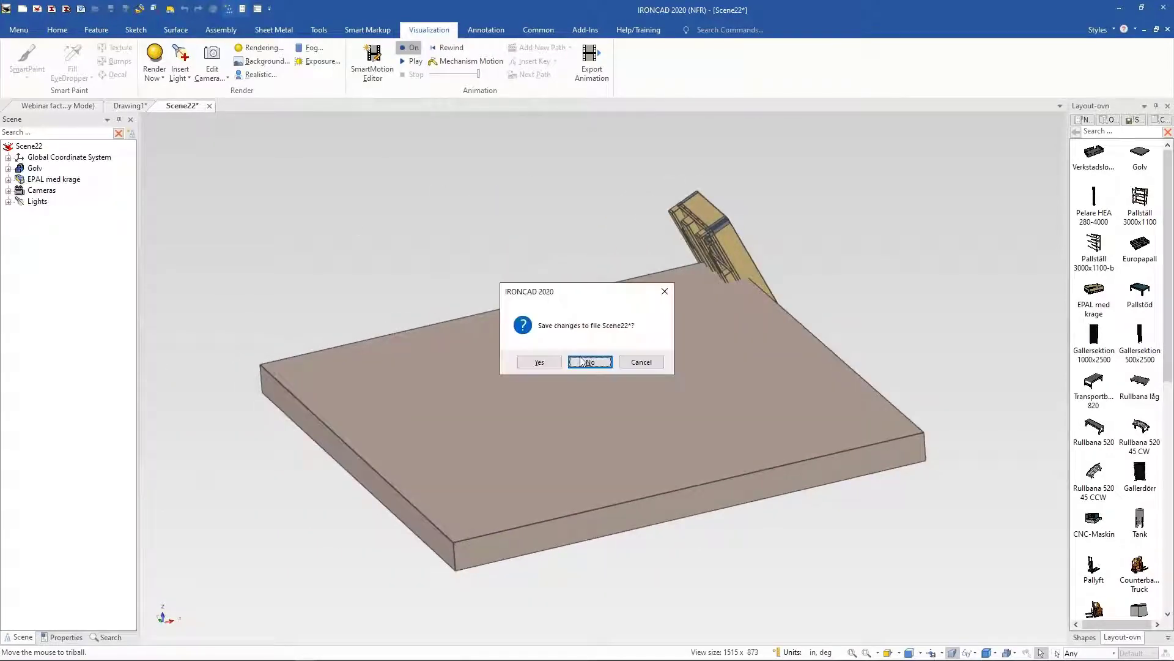
left_click(589, 362)
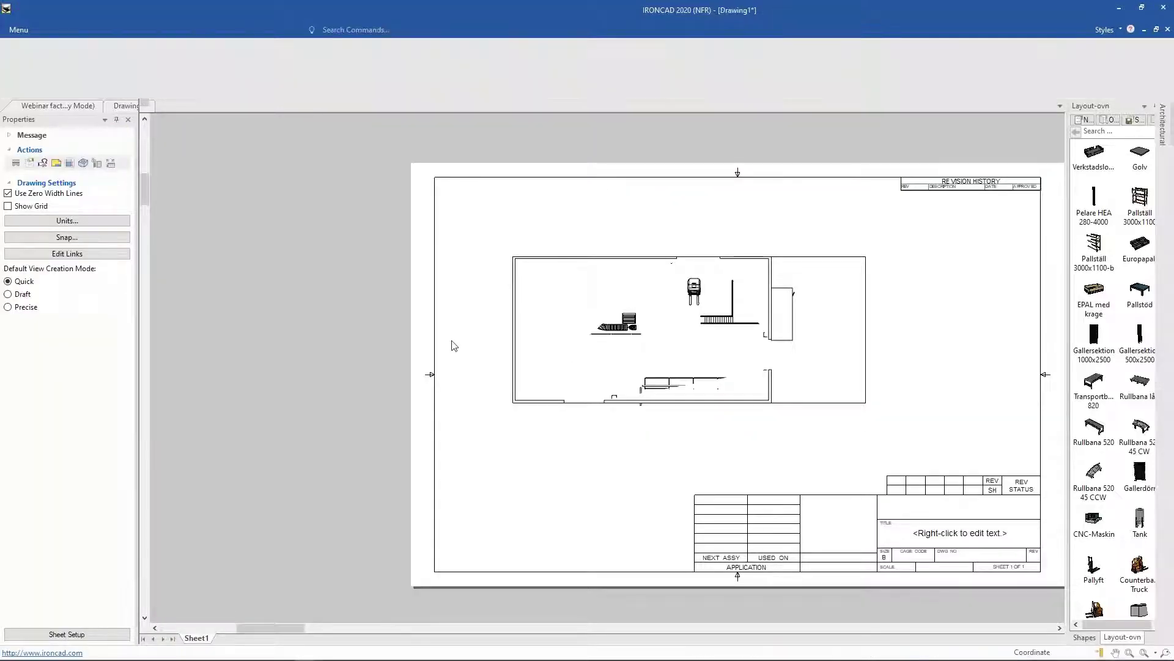
Step: Switch to the factory scene and reshape the counterbalance truck's animation path by dragging its key points
left_click(26, 109)
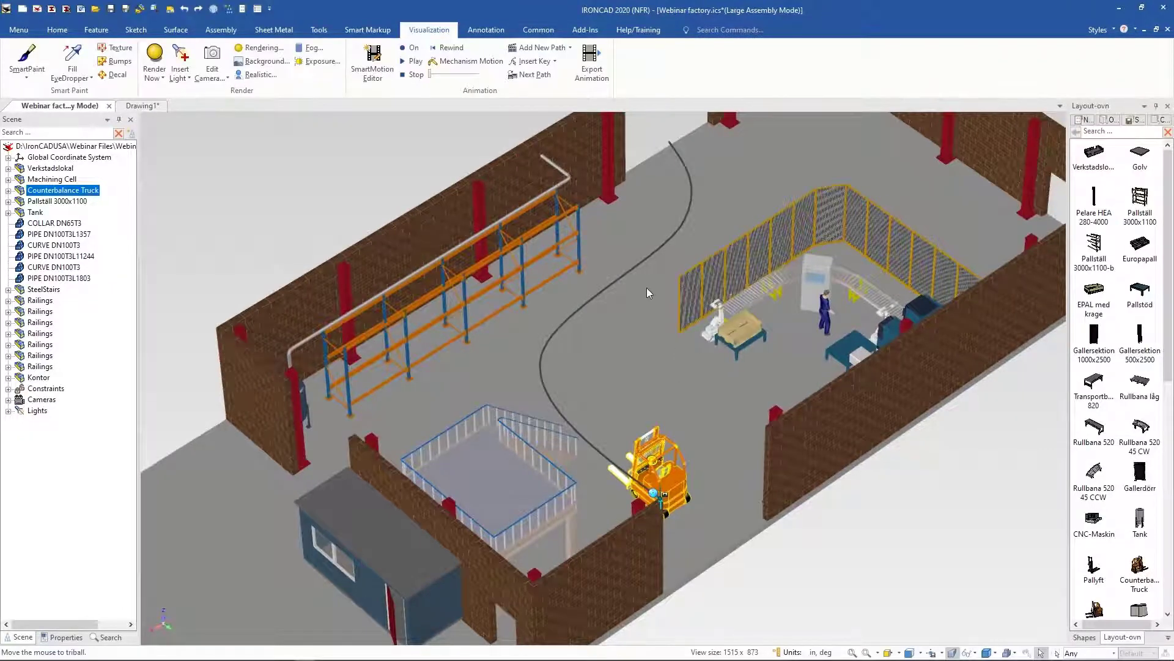
left_click(648, 258)
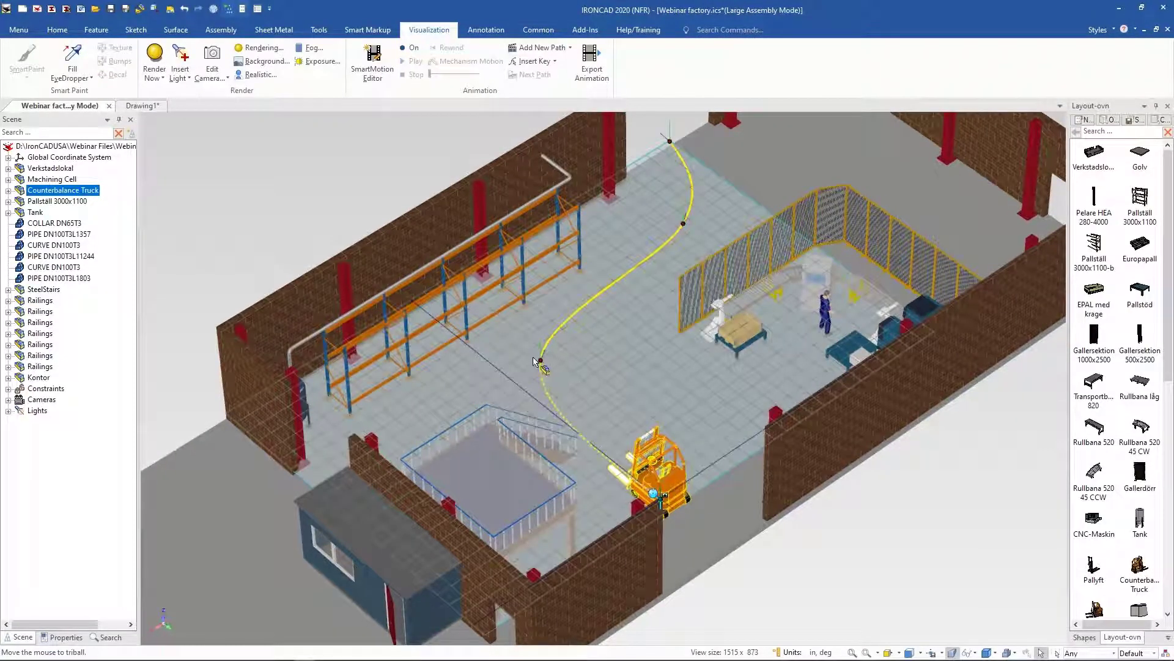
left_click_drag(562, 359, 600, 397)
left_click_drag(684, 224, 683, 253)
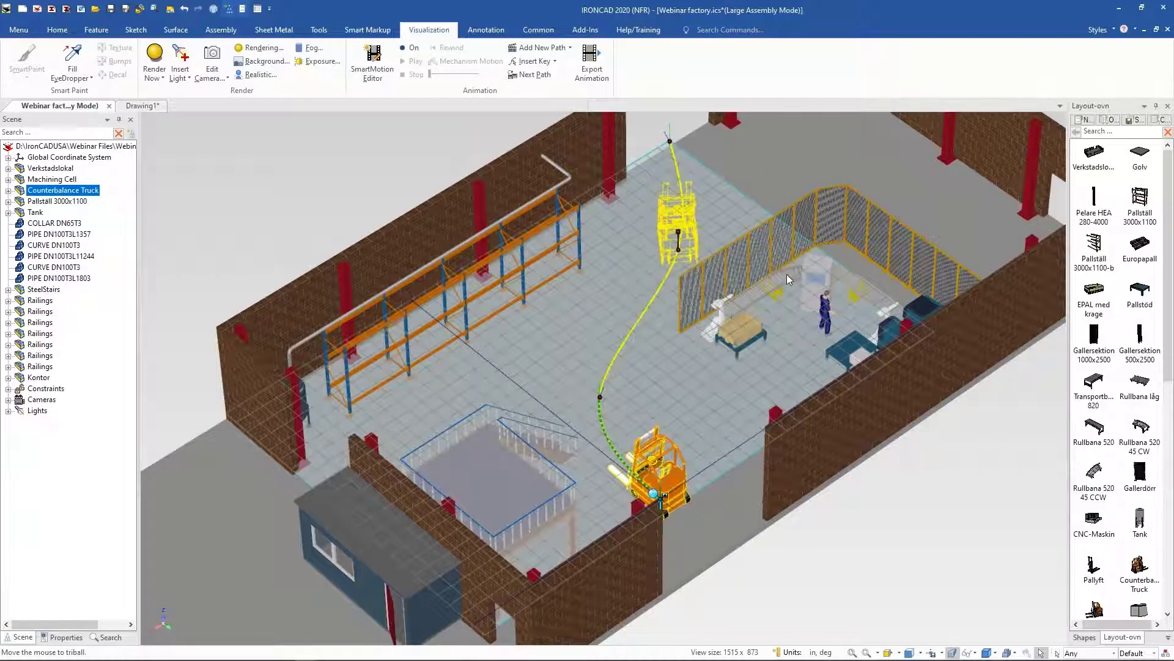
middle_click_drag(791, 273, 581, 330)
middle_click_drag(675, 346, 680, 350)
left_click_drag(686, 350, 923, 251)
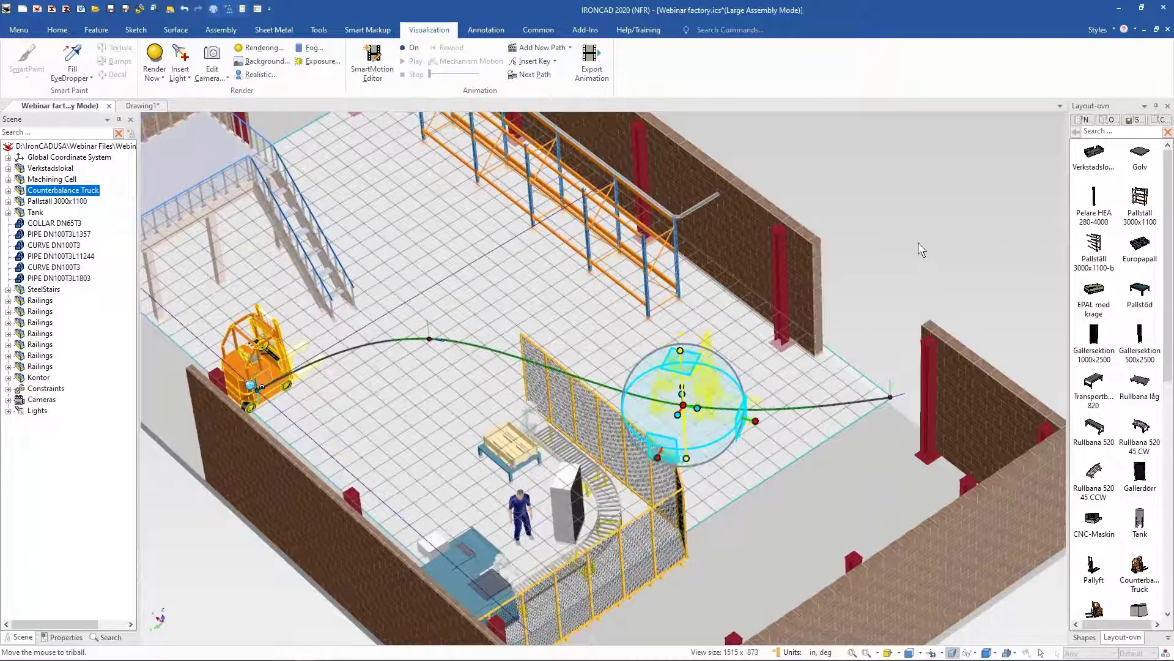
key("F10")
scroll(886, 203, "down", 3)
left_click(886, 202)
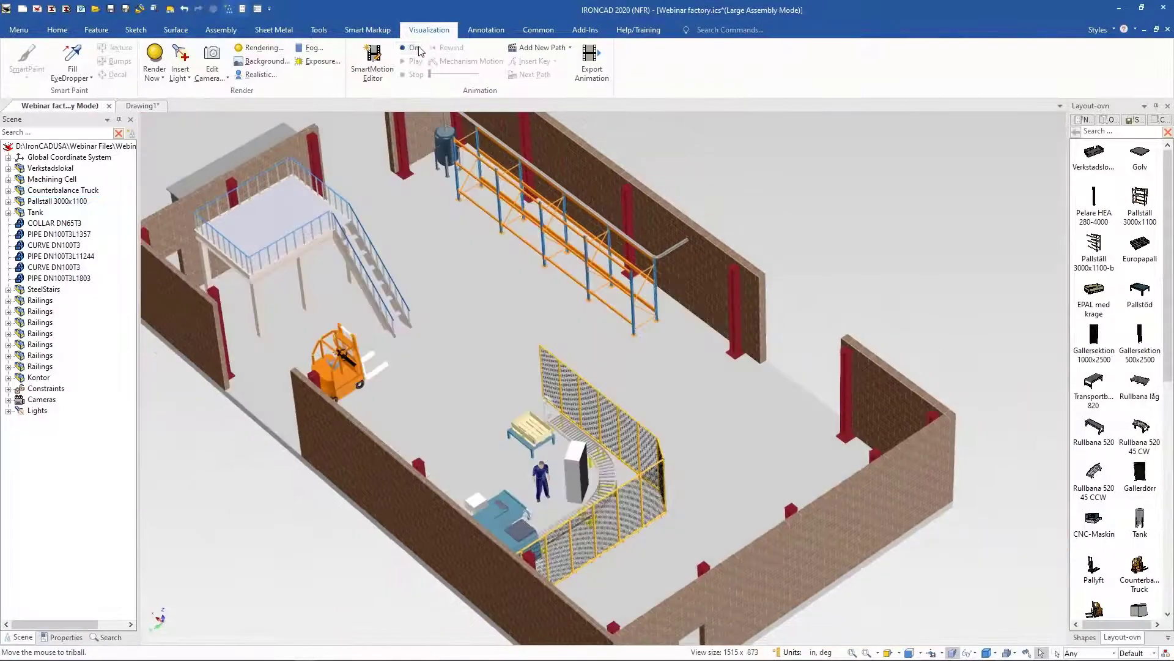
Step: Play the factory animation and watch the counterbalance truck drive its path from different angles
left_click(416, 61)
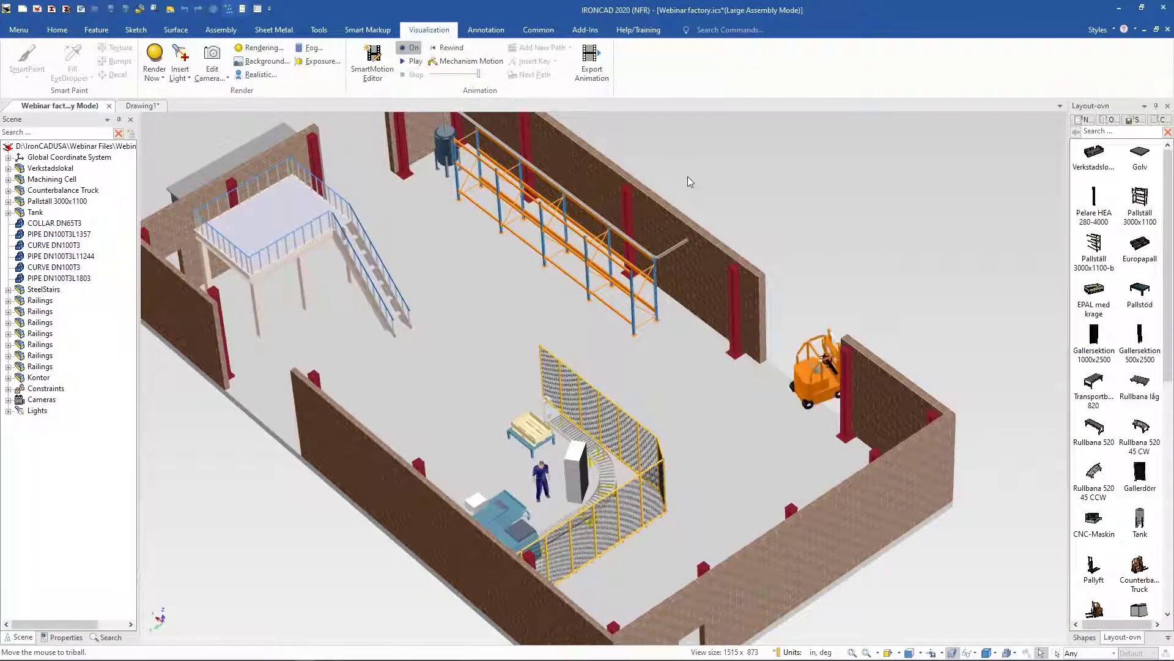
middle_click_drag(923, 326, 548, 483)
scroll(549, 483, "up", 8)
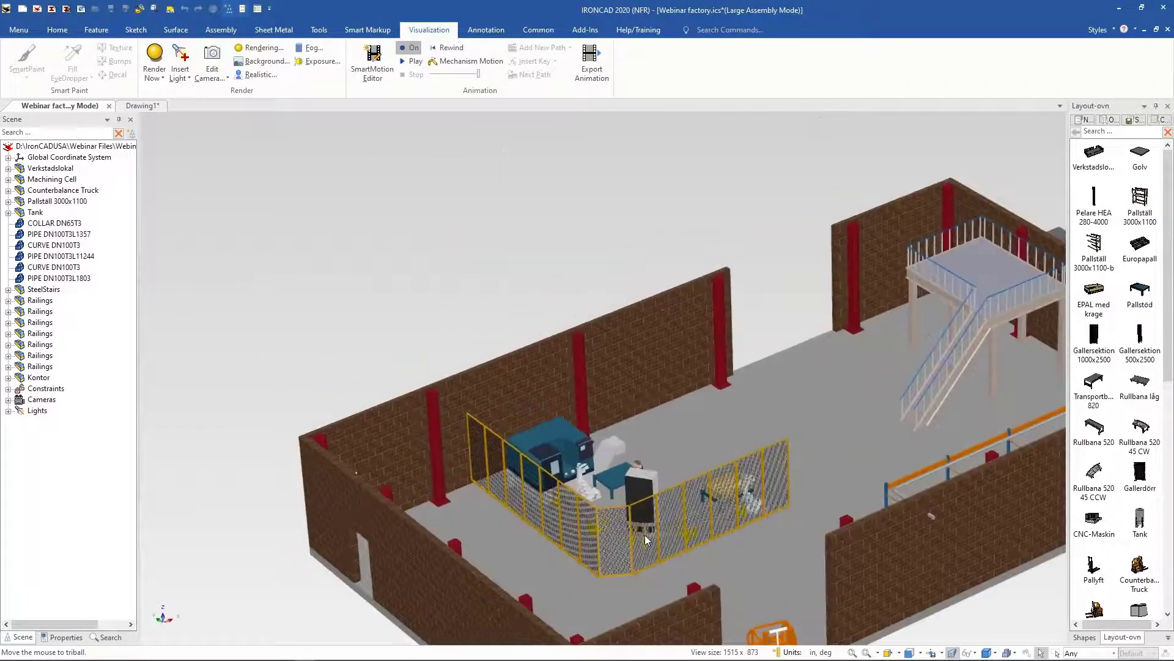
scroll(632, 581, "down", 8)
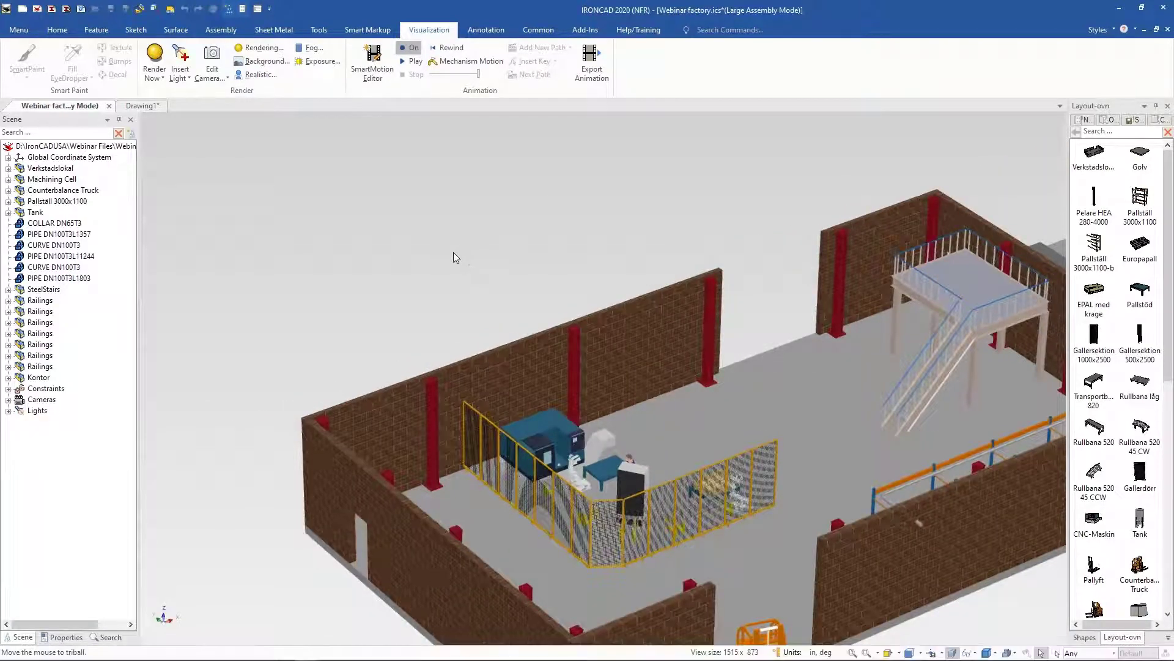
scroll(453, 257, "down", 2)
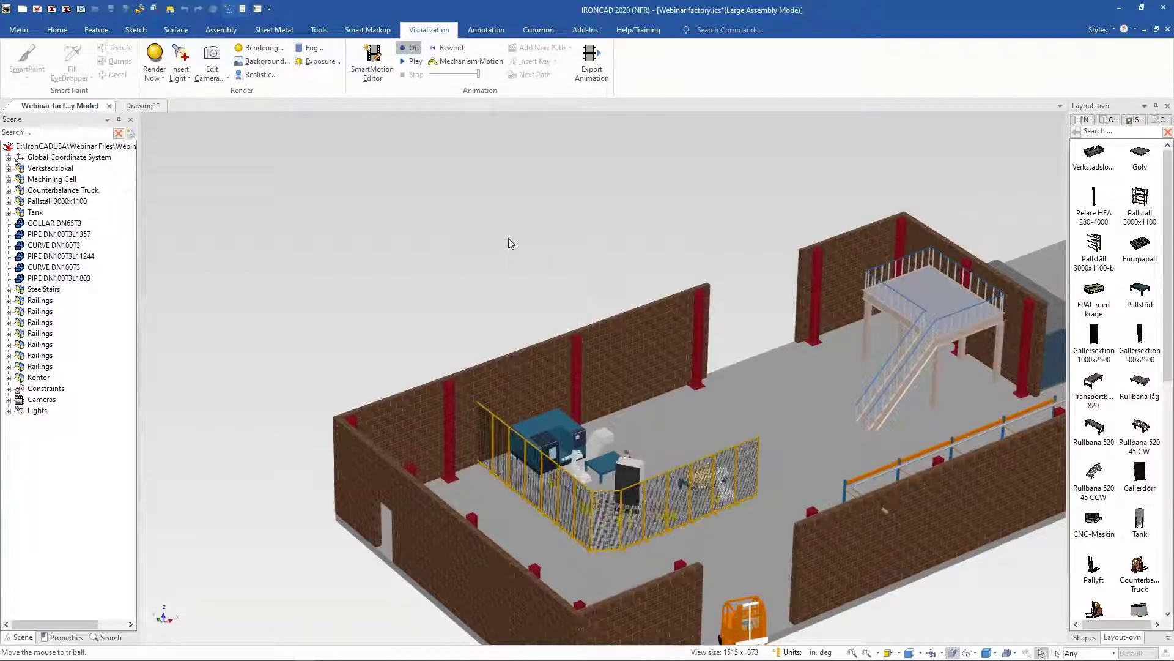
middle_click_drag(508, 243, 471, 247)
scroll(476, 245, "down", 2)
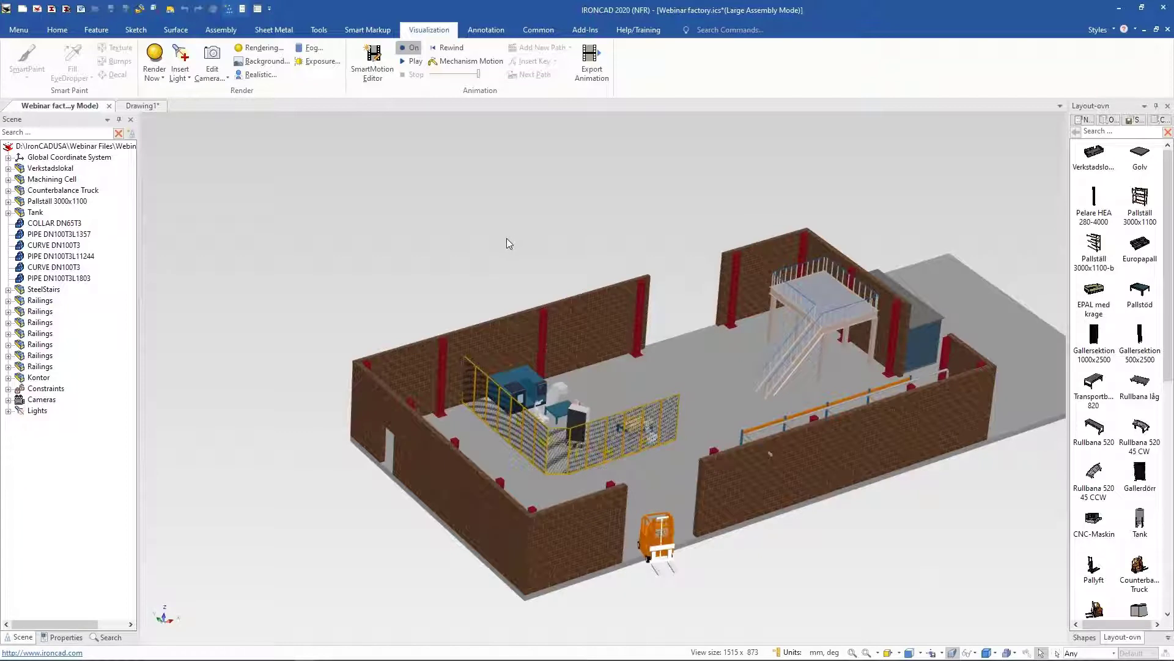
middle_click_drag(506, 244, 502, 243)
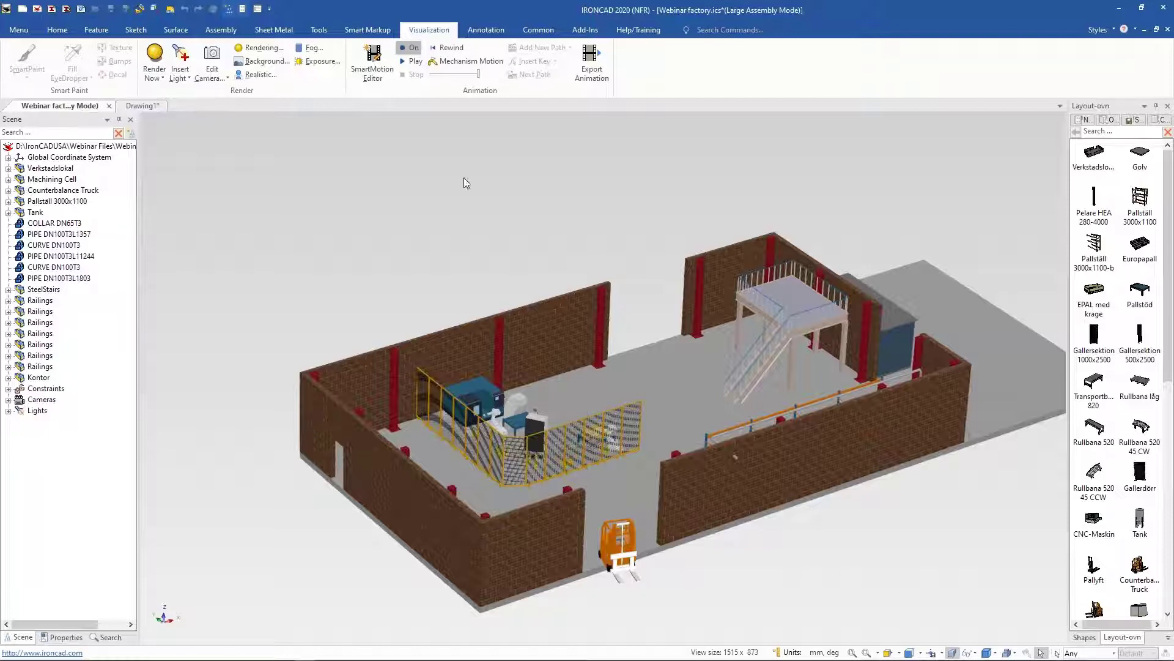
middle_click_drag(464, 177, 435, 170)
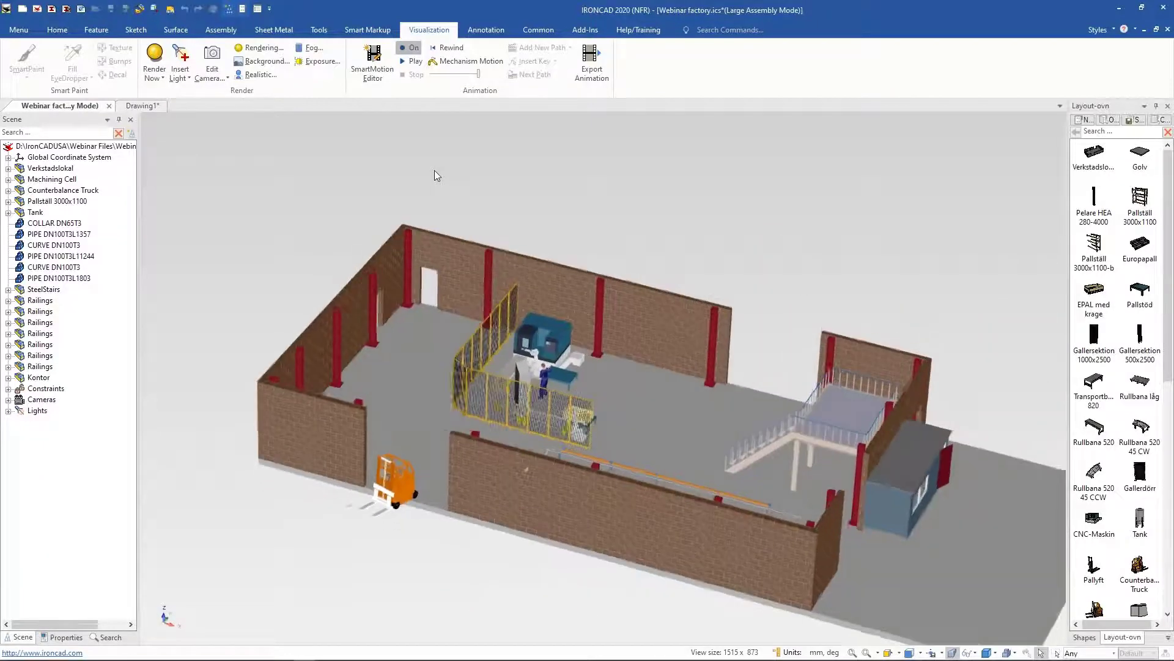
Step: Close the factory scene and the plan drawing without saving changes to either
left_click(59, 31)
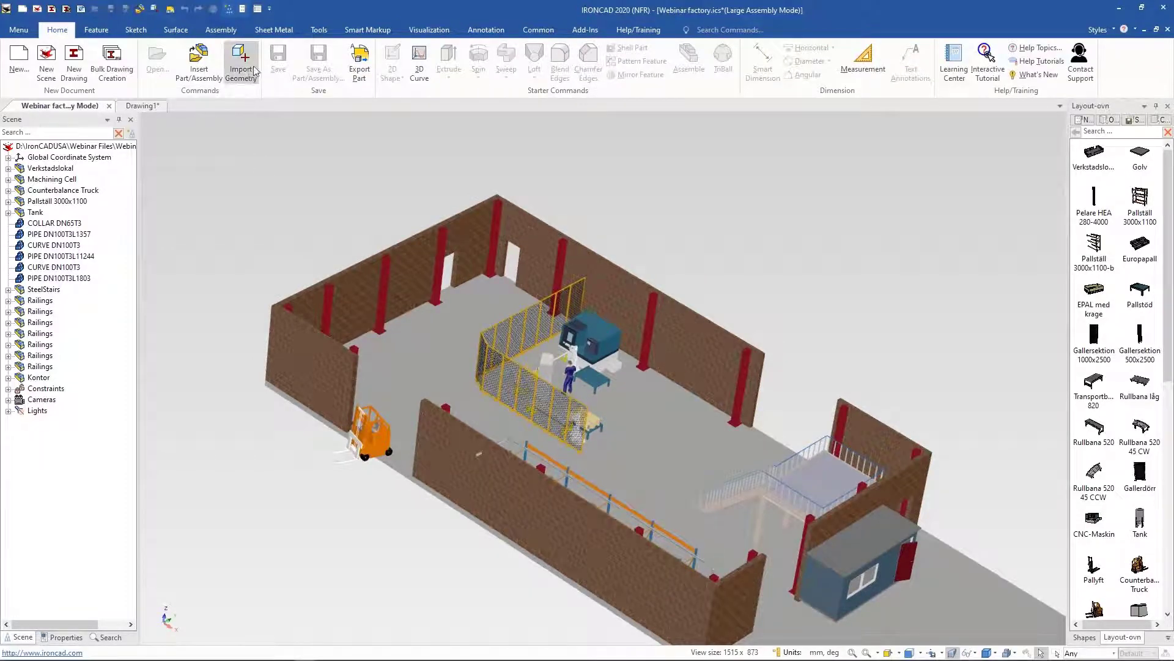
left_click(429, 30)
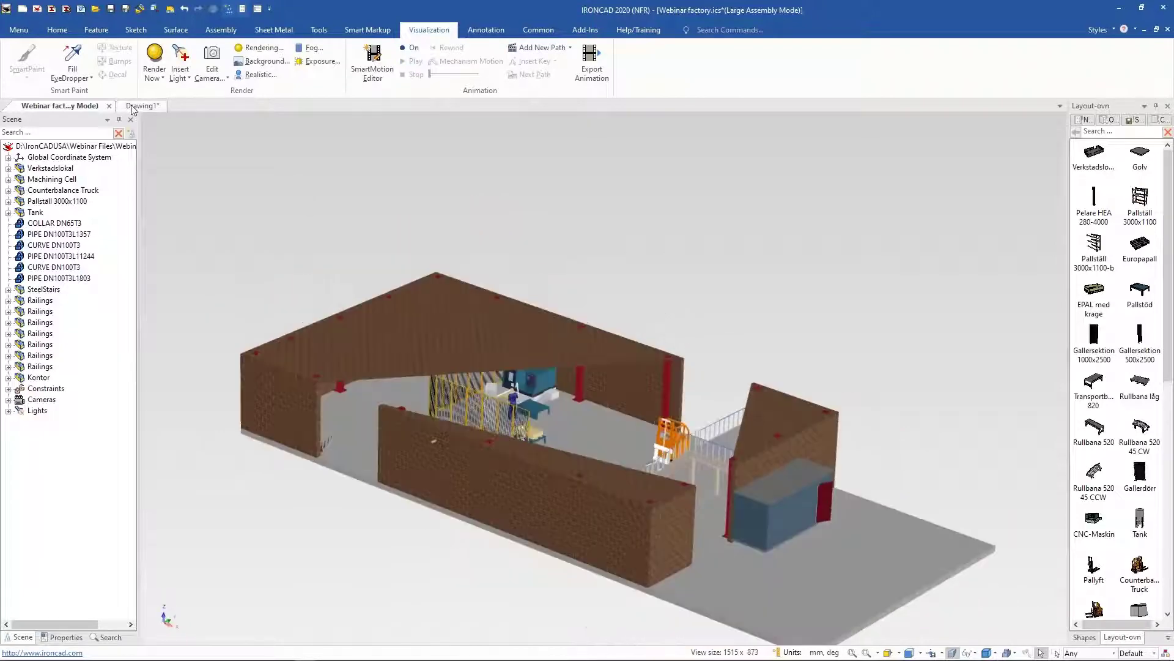
left_click(109, 106)
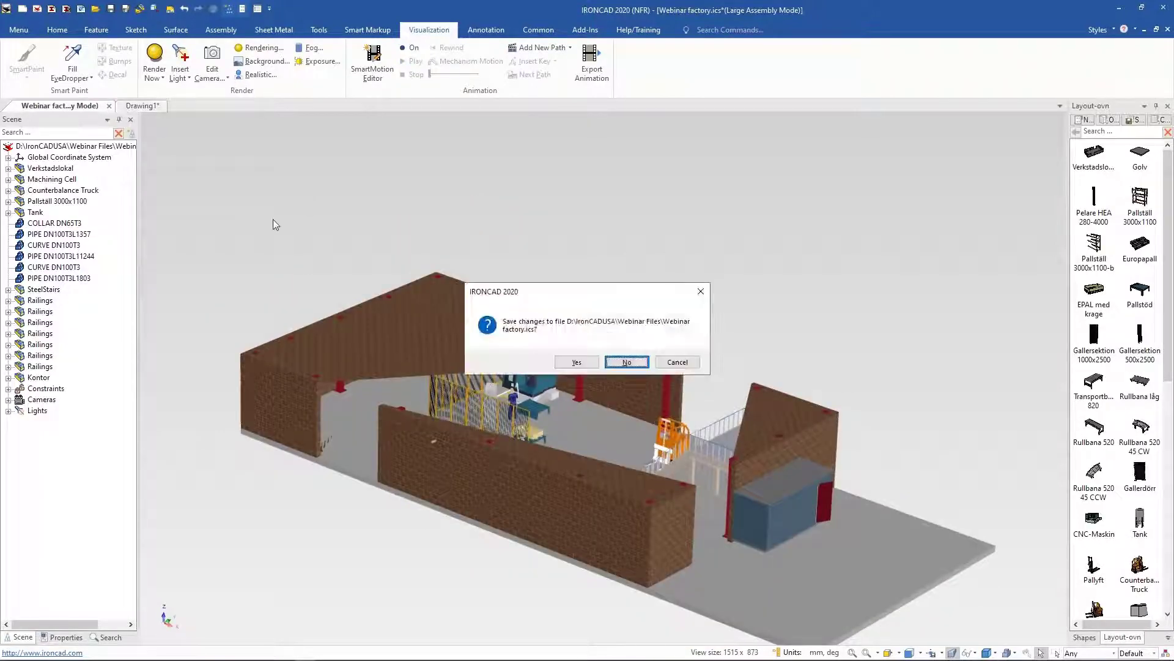
left_click(638, 363)
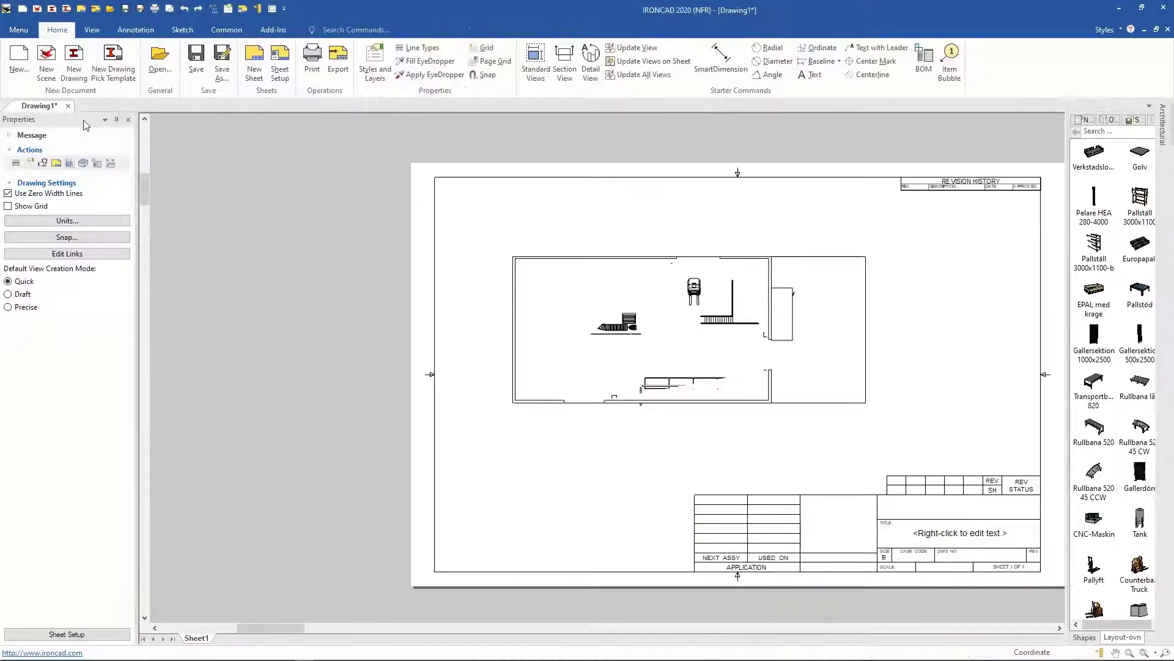
left_click(68, 105)
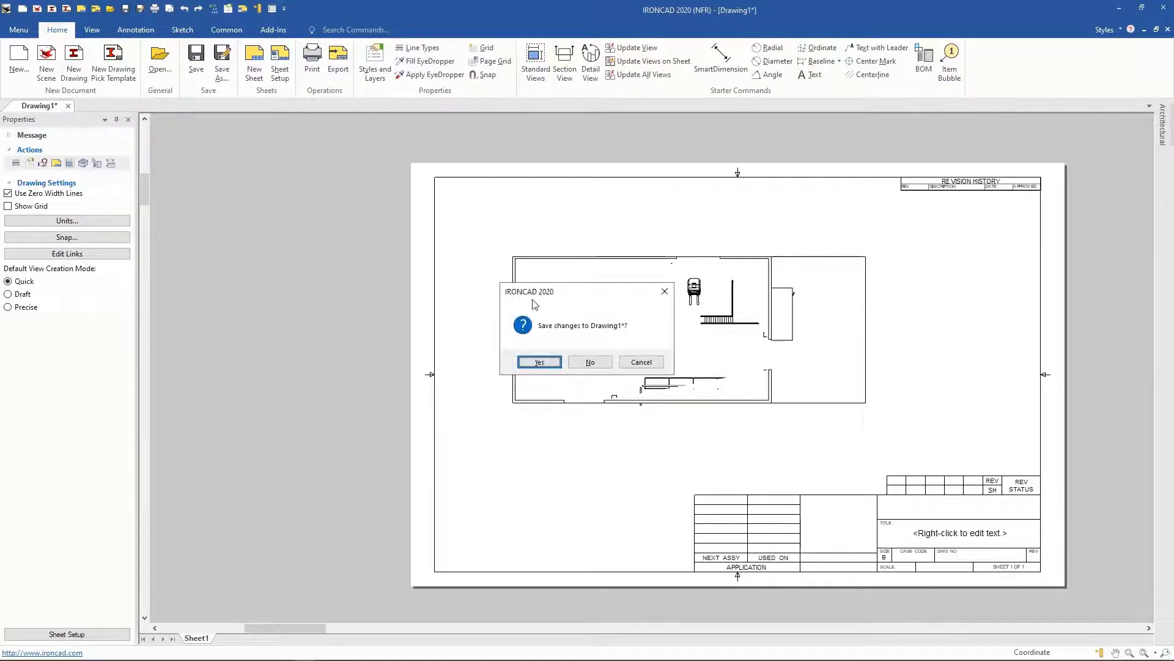
left_click(590, 362)
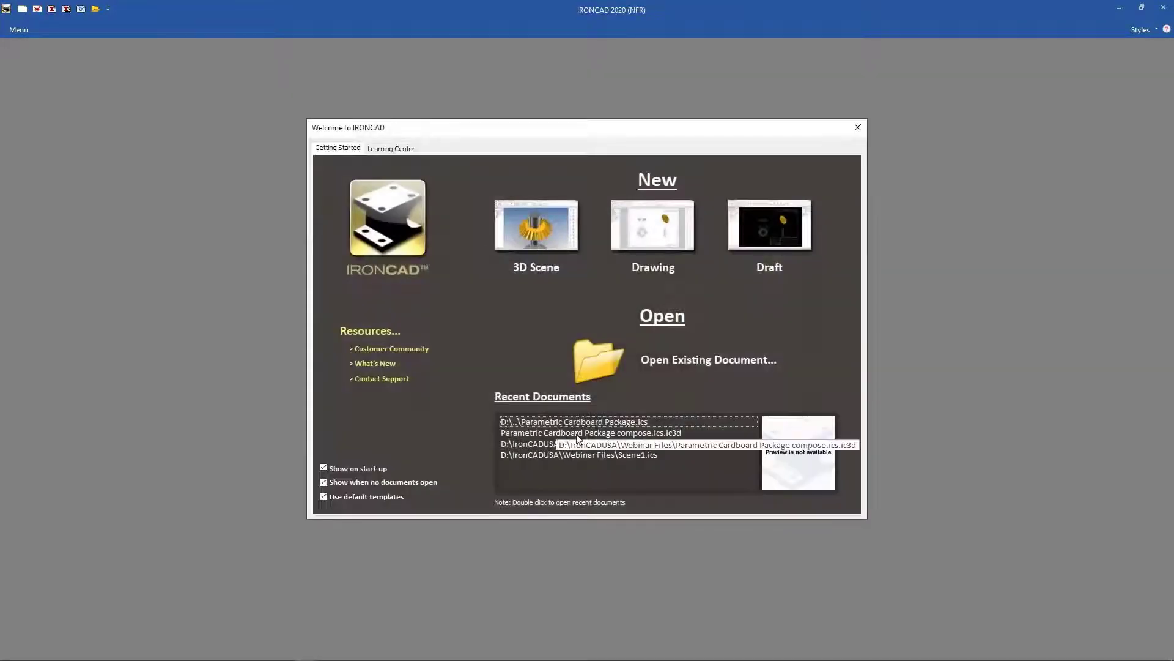
Step: Start a new 3D scene and open the Mike Beechler Piston Assembly file from the Webinar Files folder
left_click(570, 247)
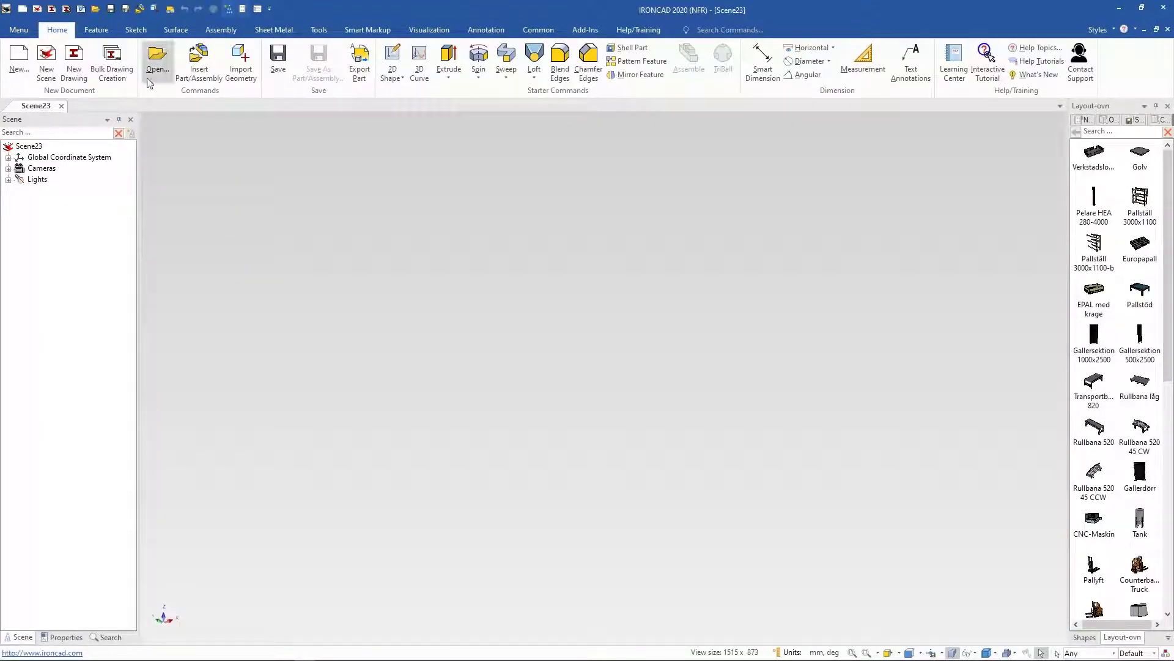
left_click(158, 62)
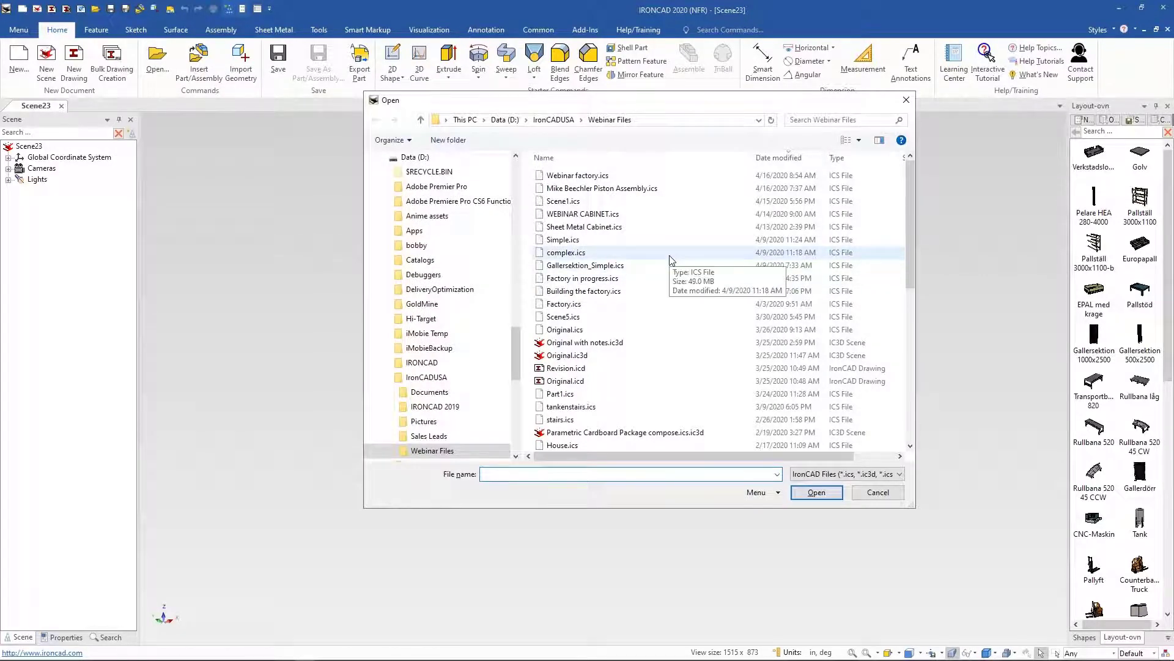
double_click(619, 189)
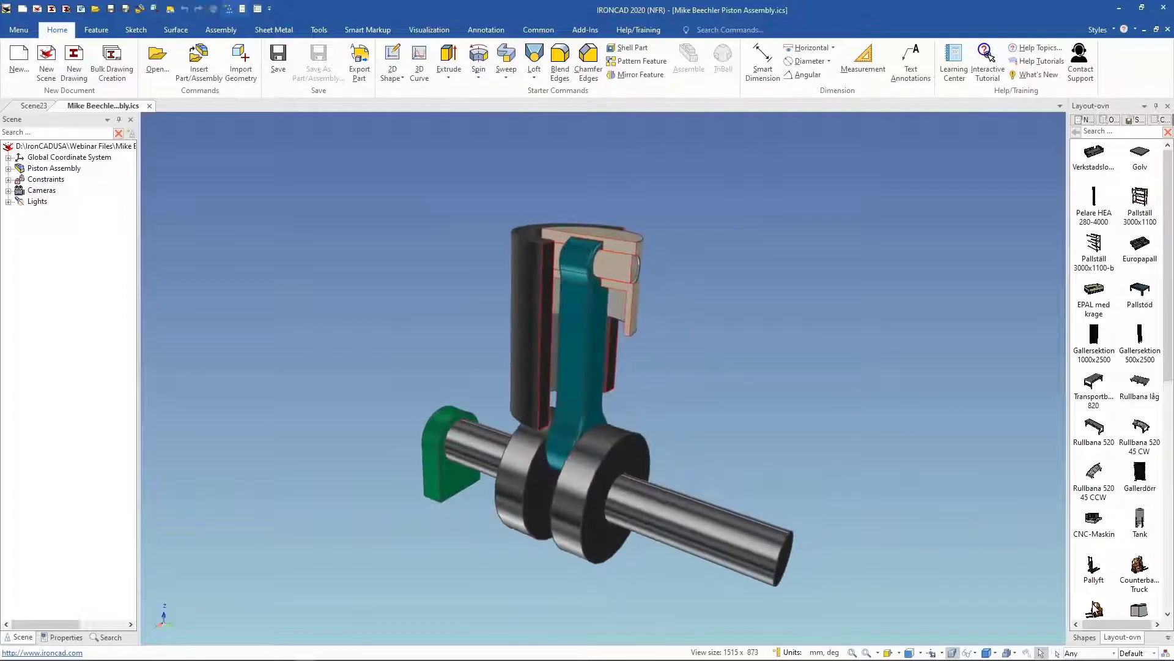
Step: Browse the contents of the ICMech Mech and ICMech Pipes catalogs in the catalog browser
left_click(1167, 637)
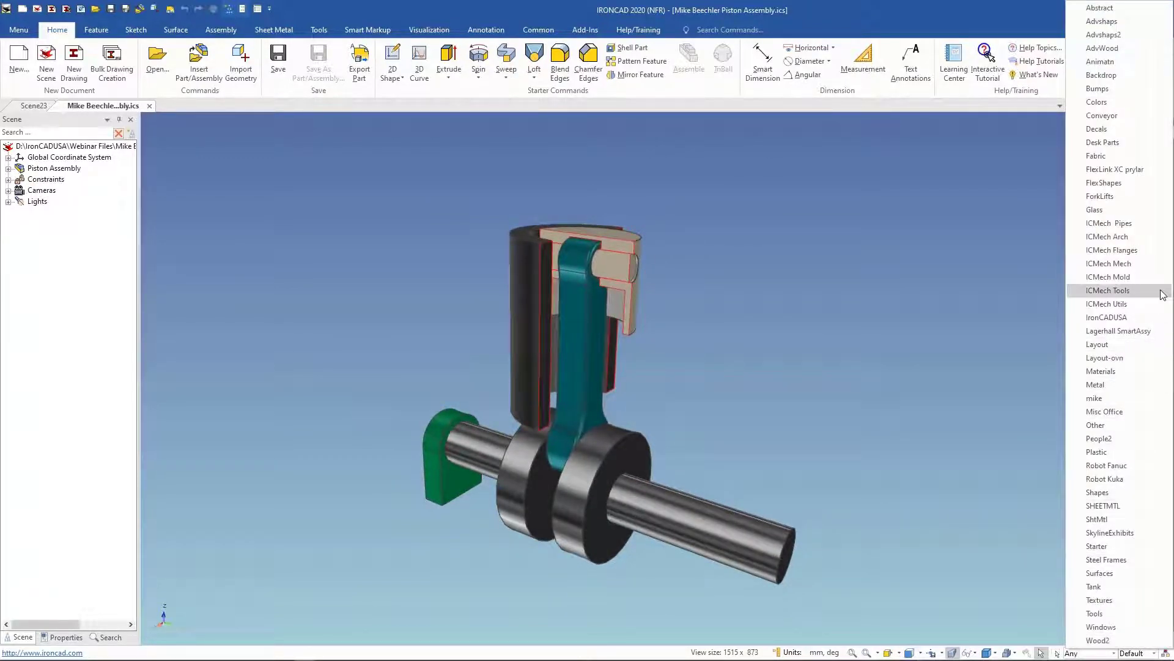
left_click(1139, 263)
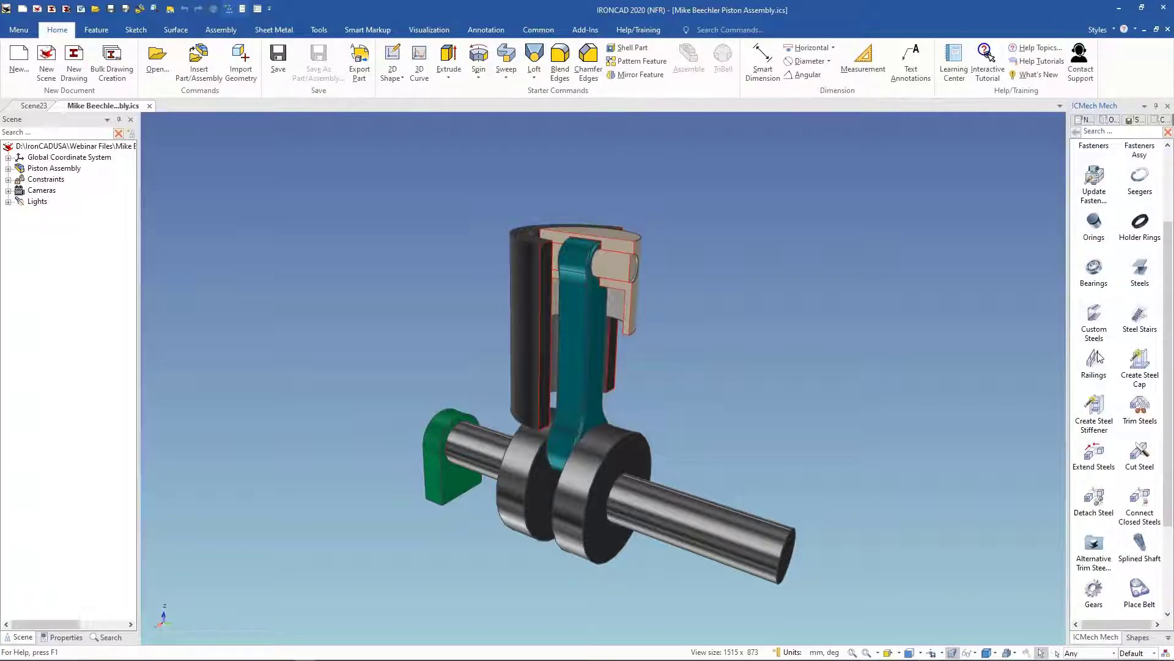
scroll(1119, 306, "down", 3)
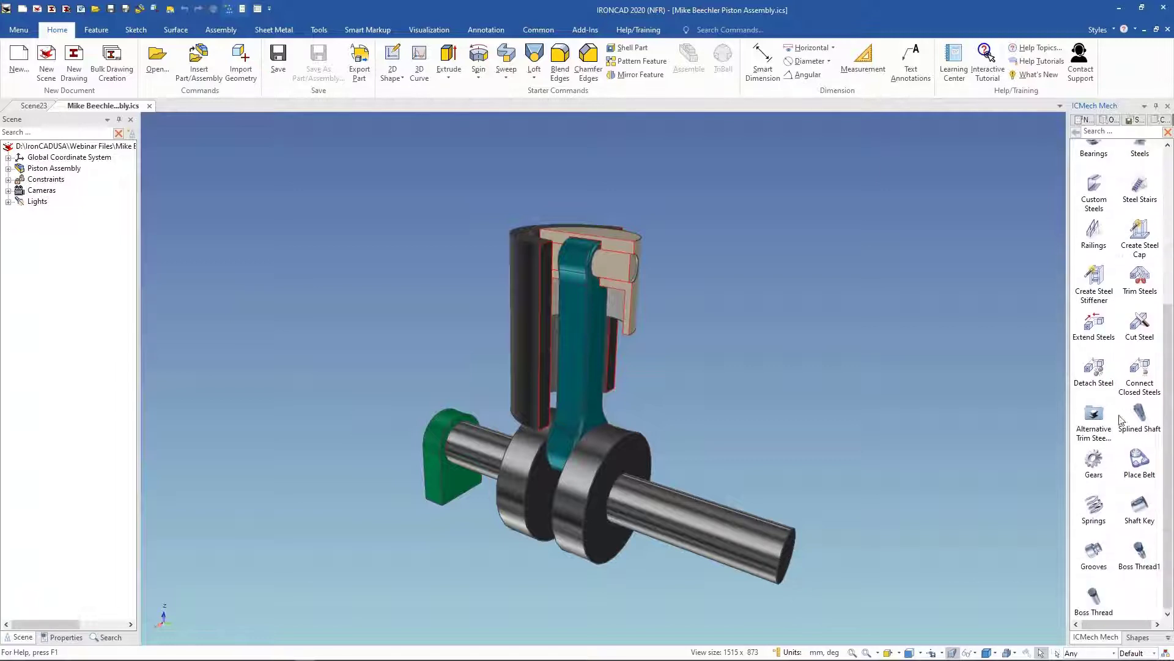
scroll(1113, 465, "up", 5)
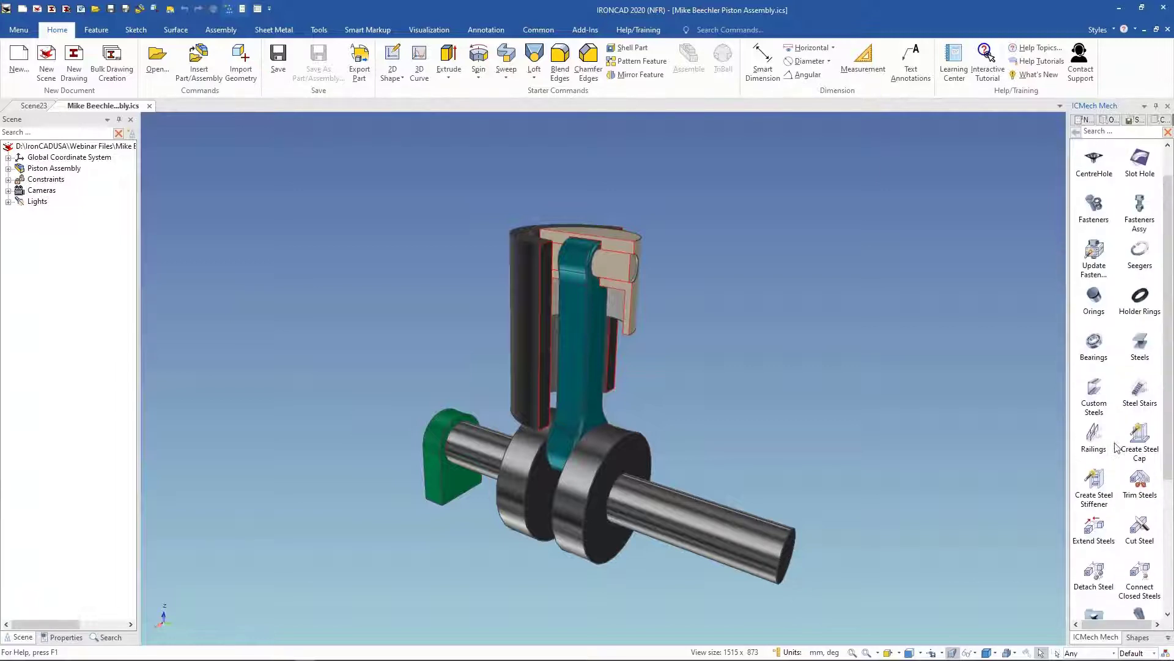
left_click(1168, 638)
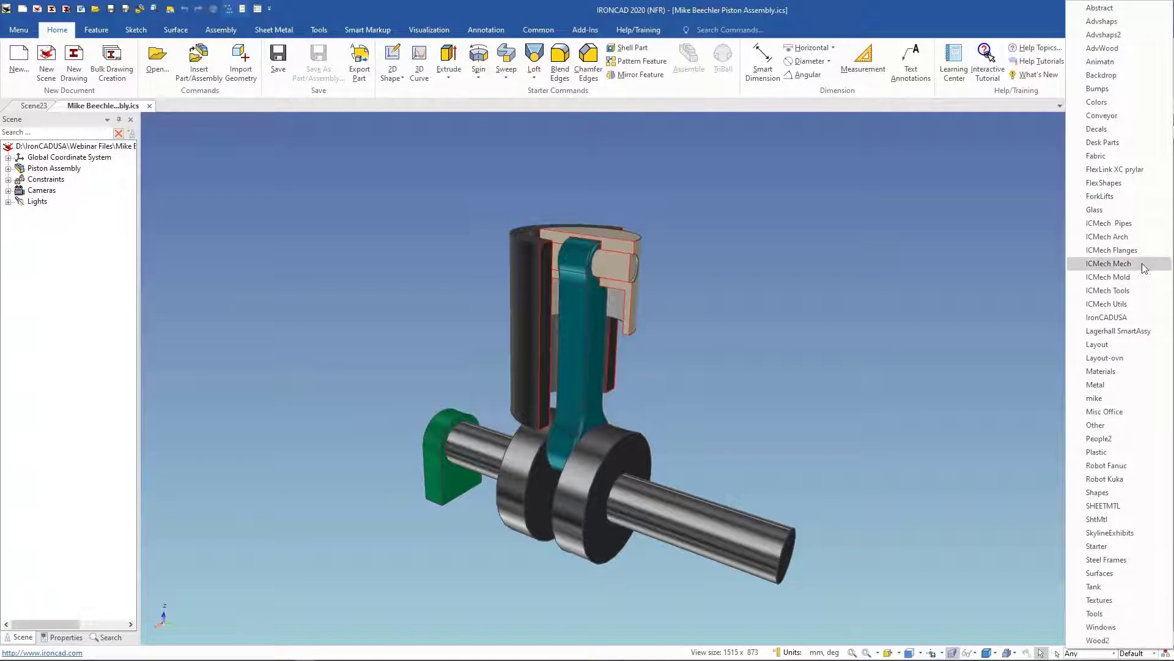
left_click(1131, 222)
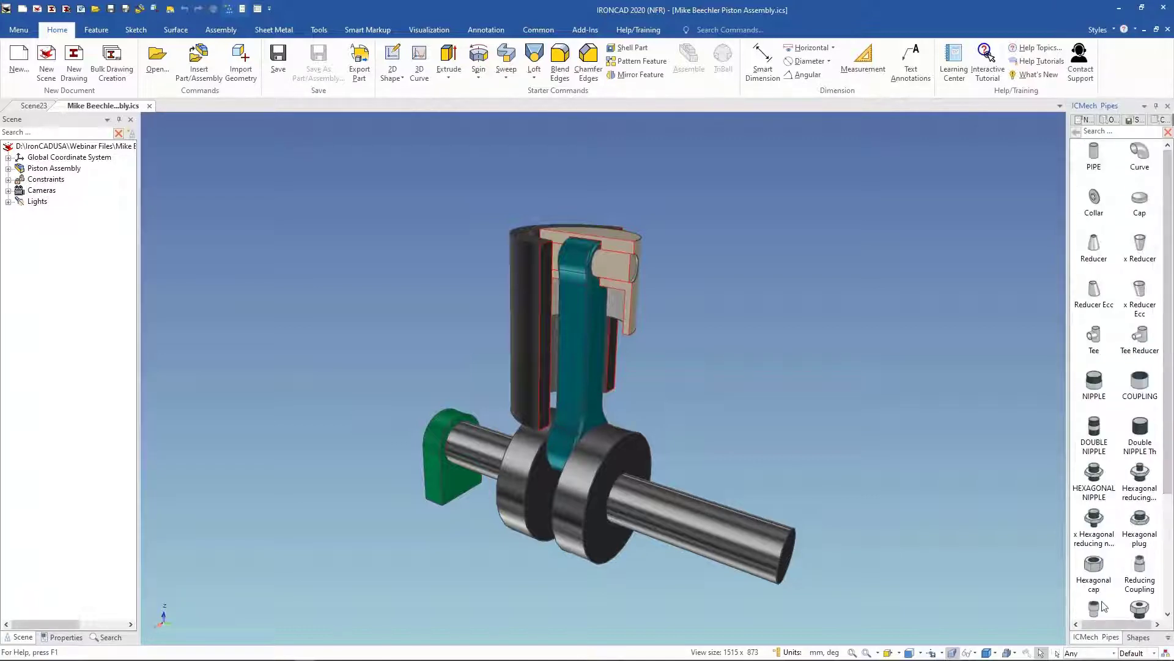
left_click(1168, 637)
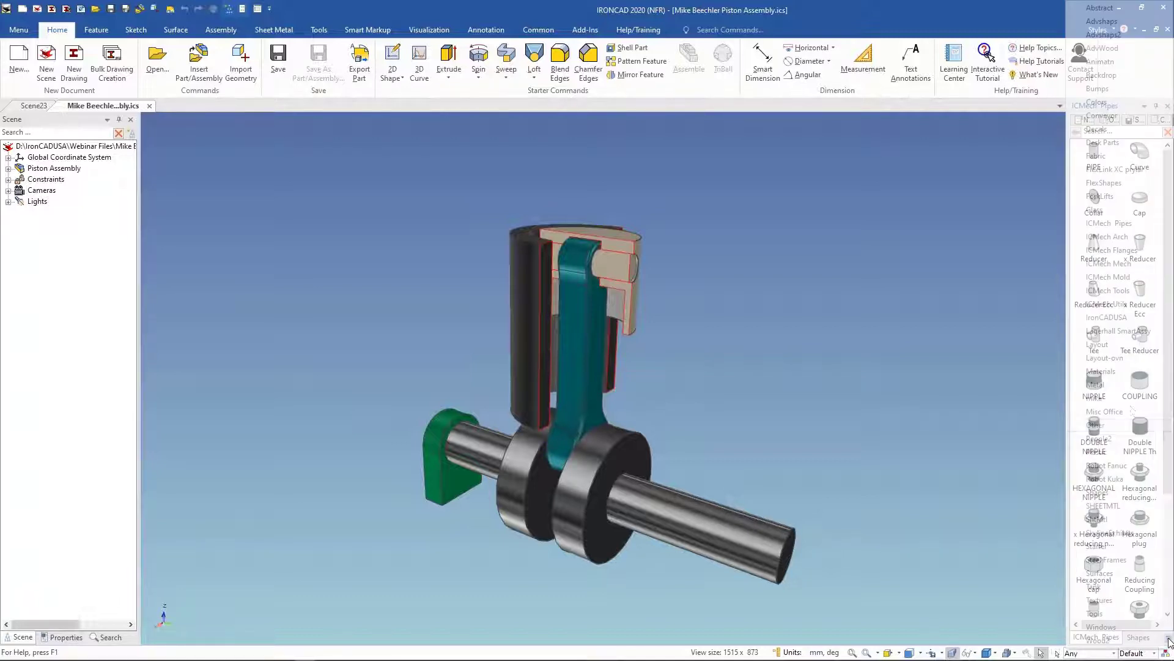
left_click(920, 274)
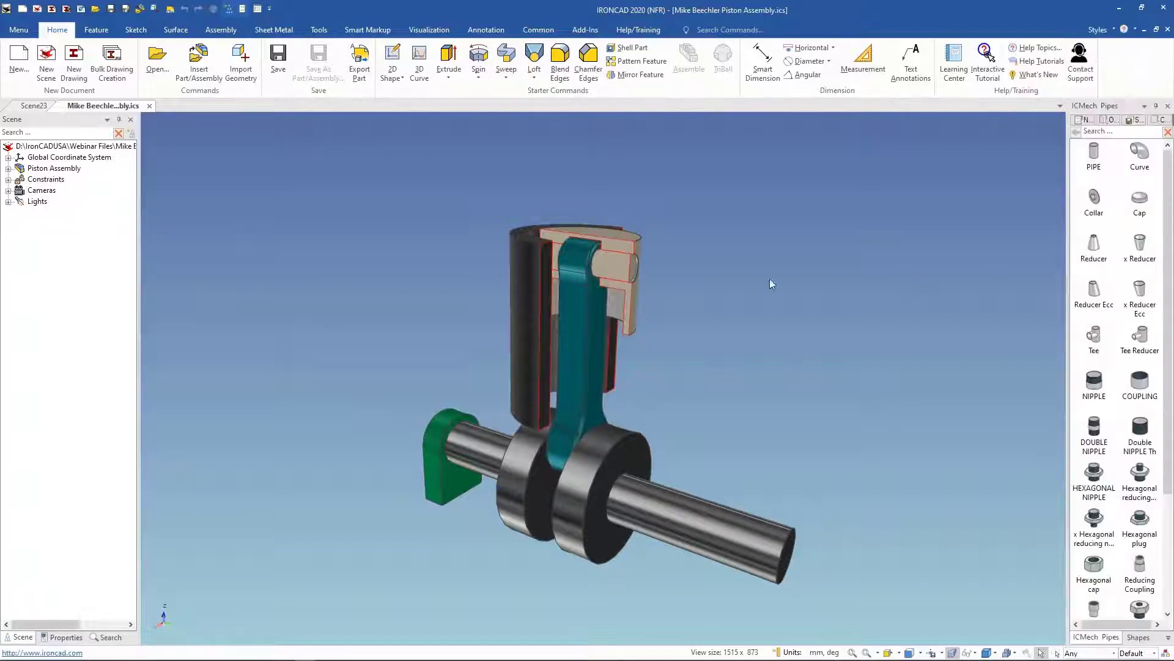
scroll(315, 194, "down", 1)
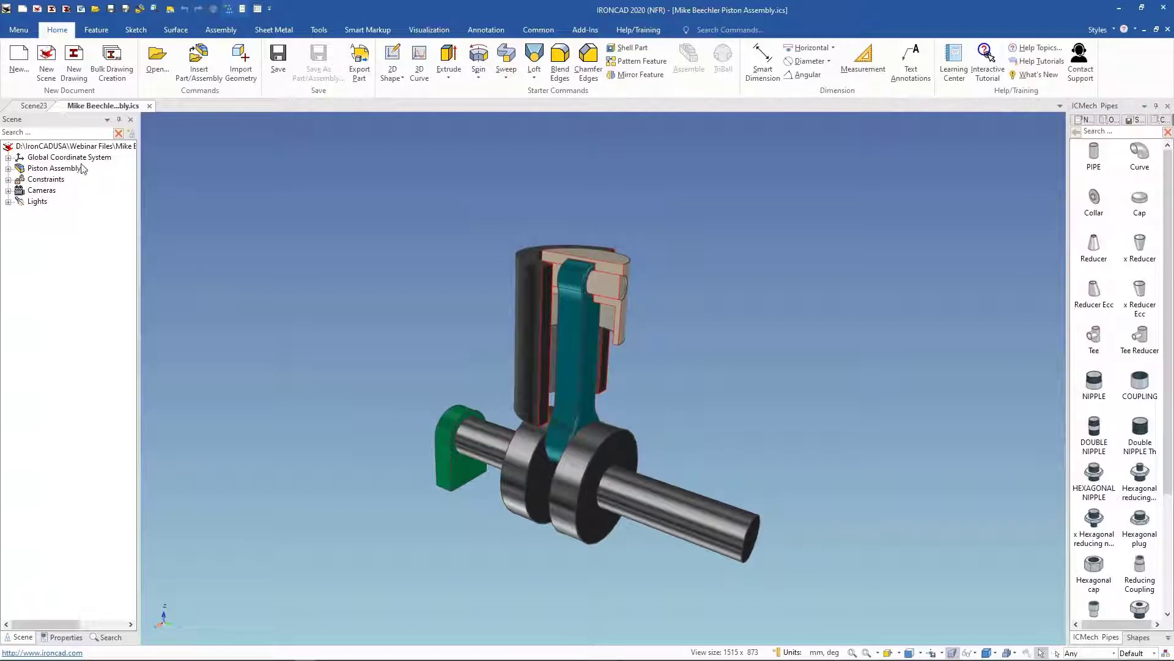
Step: In the new scene, insert a Room1 from the ICMech Arch catalog with height 2700, thickness 350, A 4000 and B 5000
left_click(35, 106)
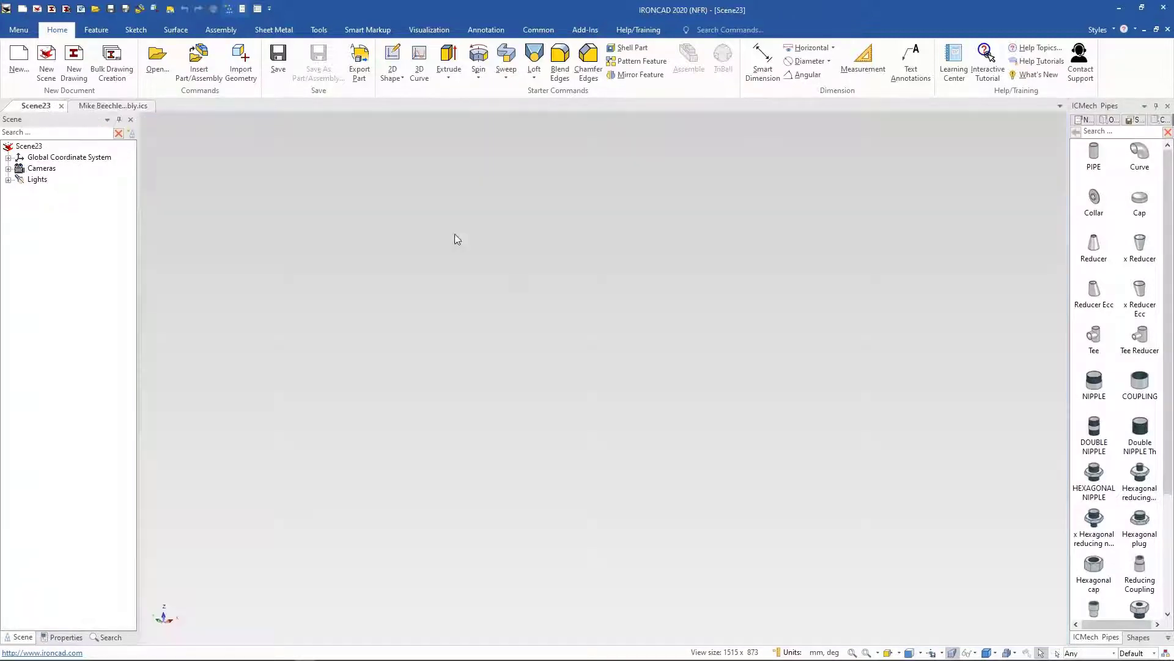
left_click(1168, 638)
left_click(1101, 237)
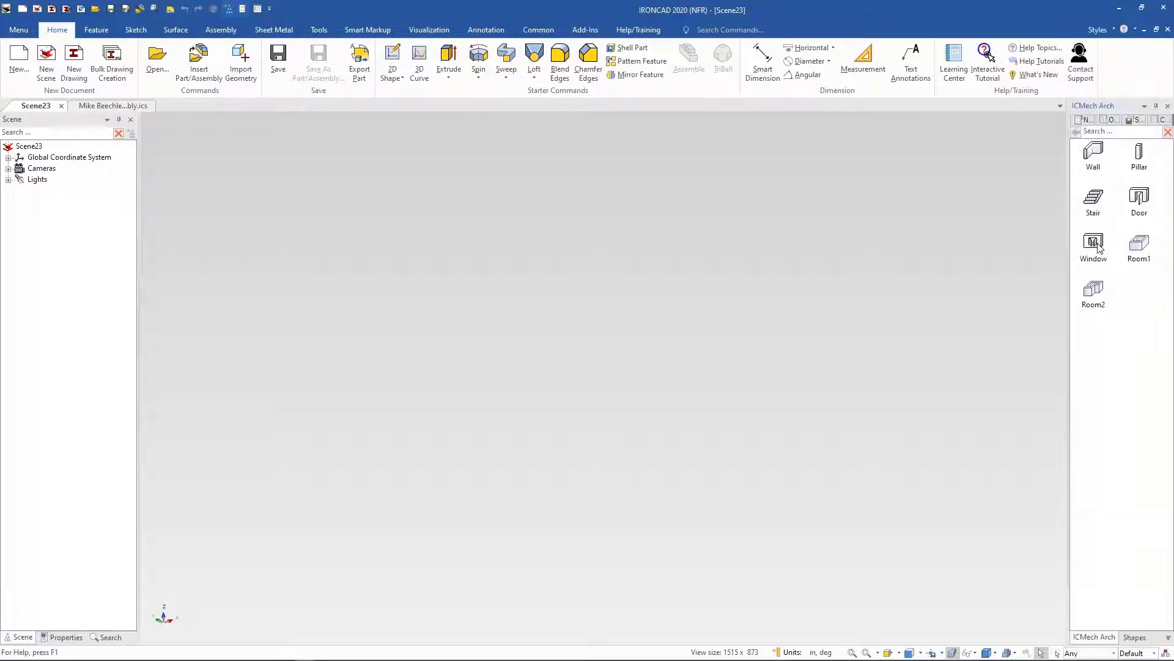
left_click_drag(1142, 243, 715, 411)
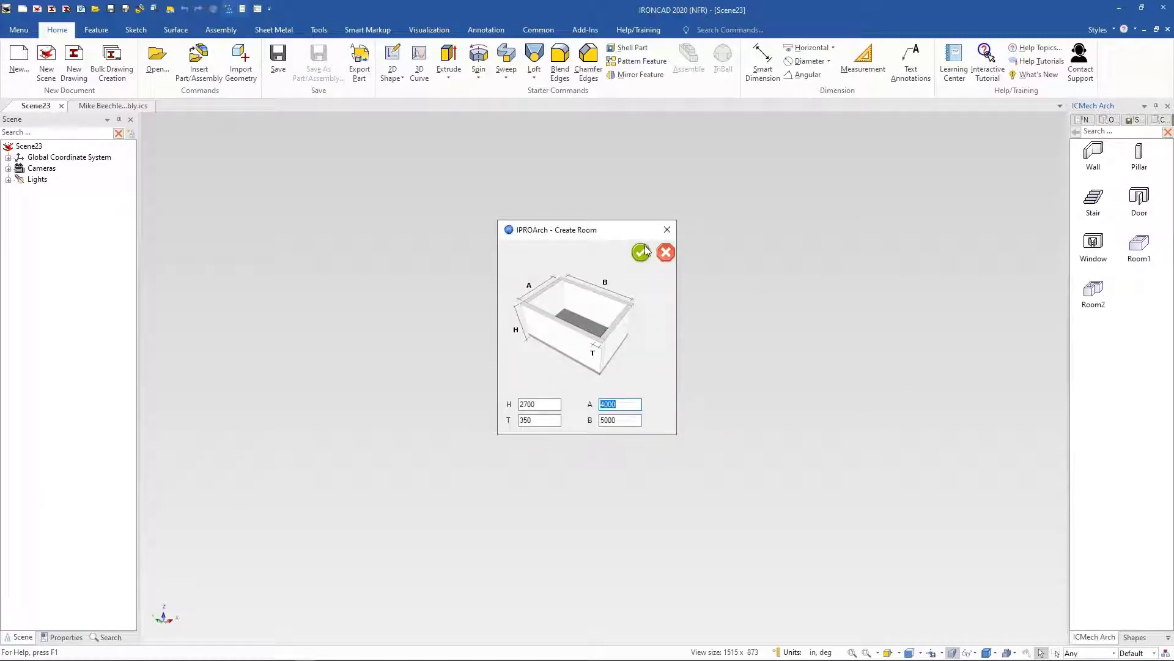
left_click(640, 251)
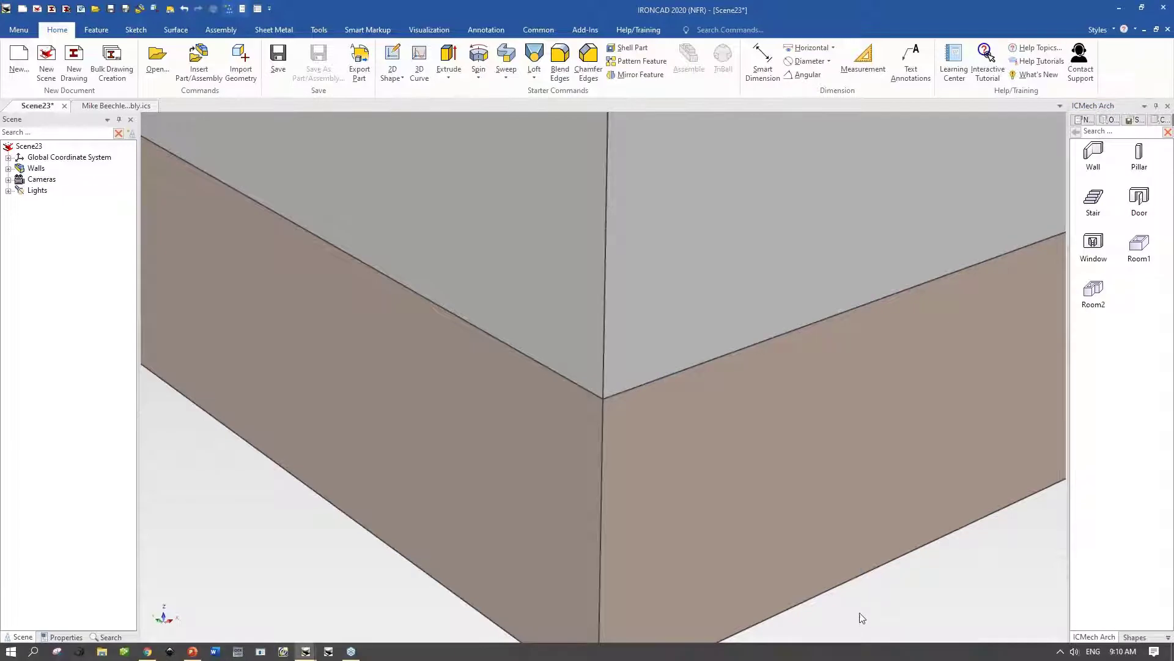
scroll(859, 615, "down", 3)
scroll(768, 375, "down", 5)
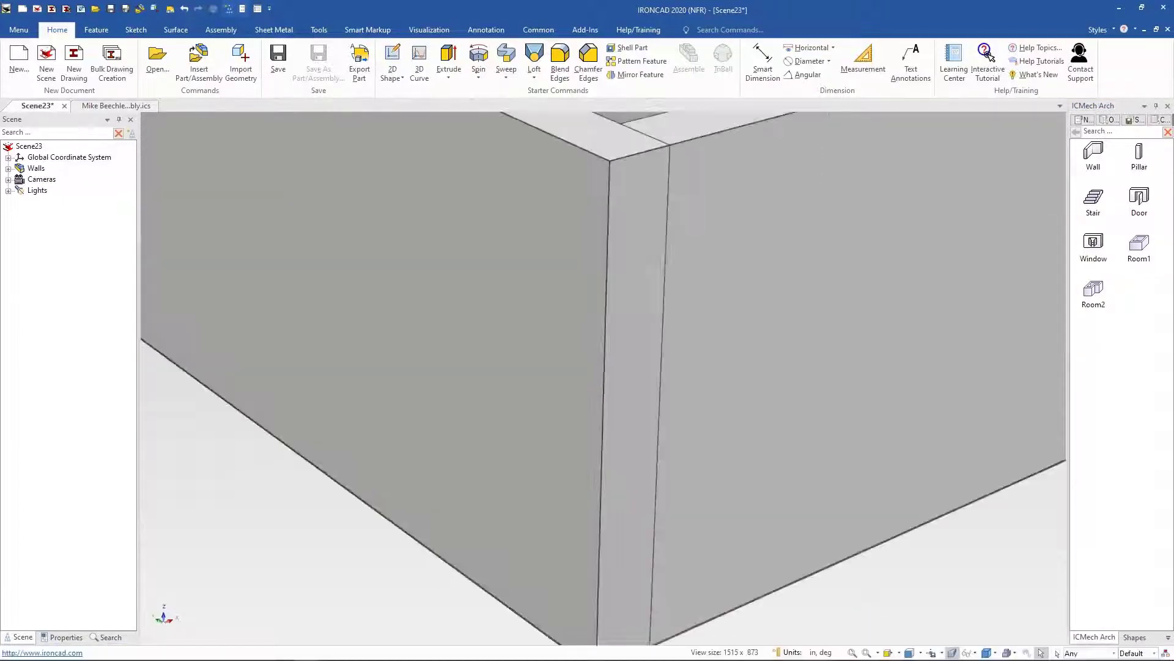
scroll(897, 239, "up", 1)
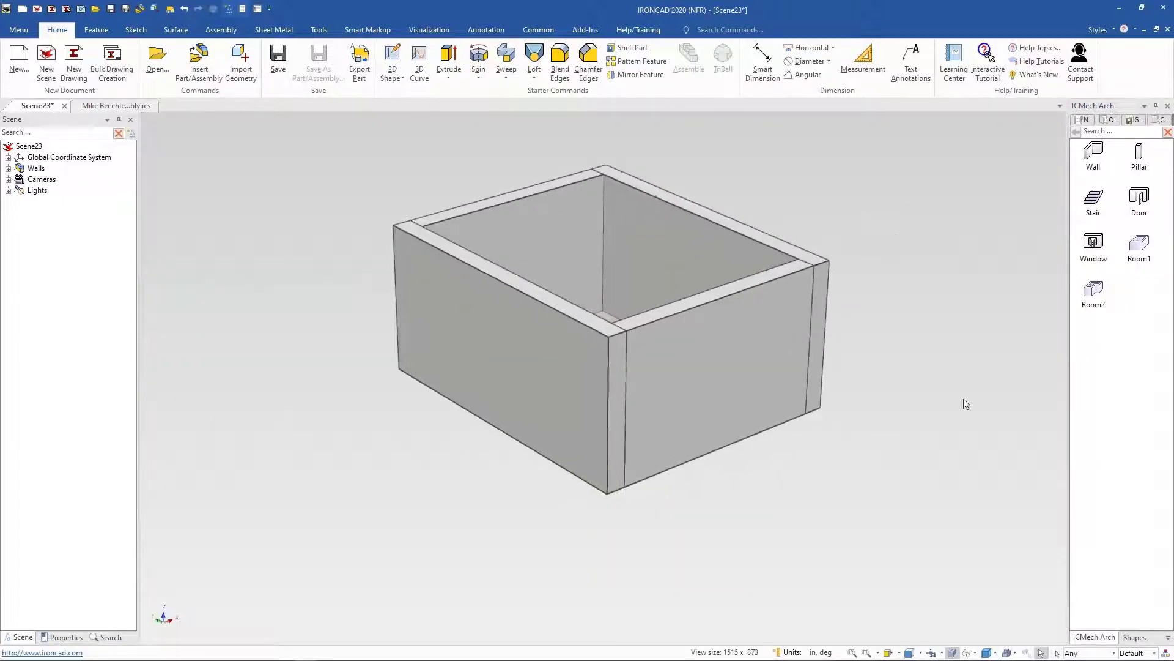
Step: Browse the ICMech Mech and IronCADUSA catalogs in the catalog browser
left_click(1167, 638)
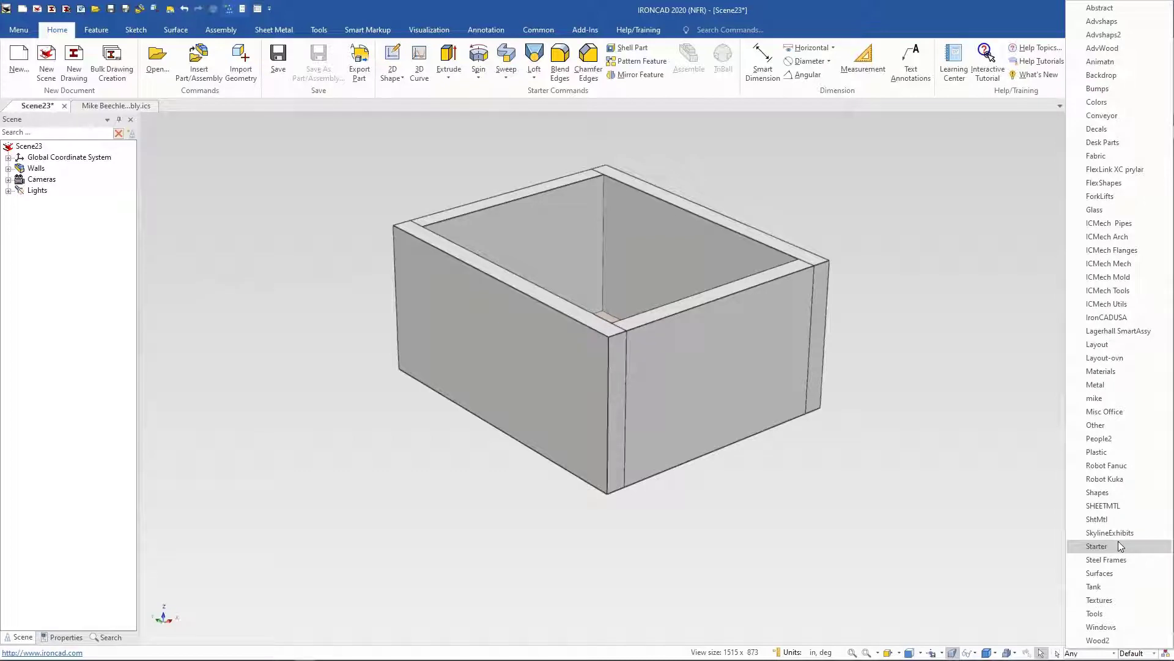
left_click(1108, 264)
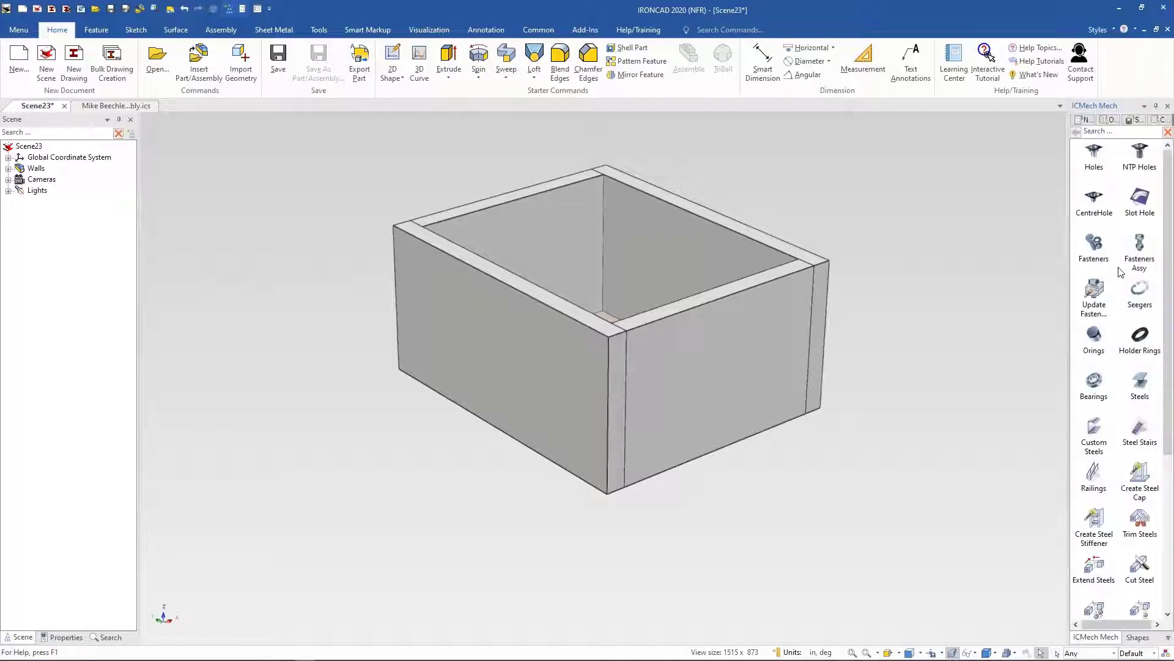
left_click(1167, 638)
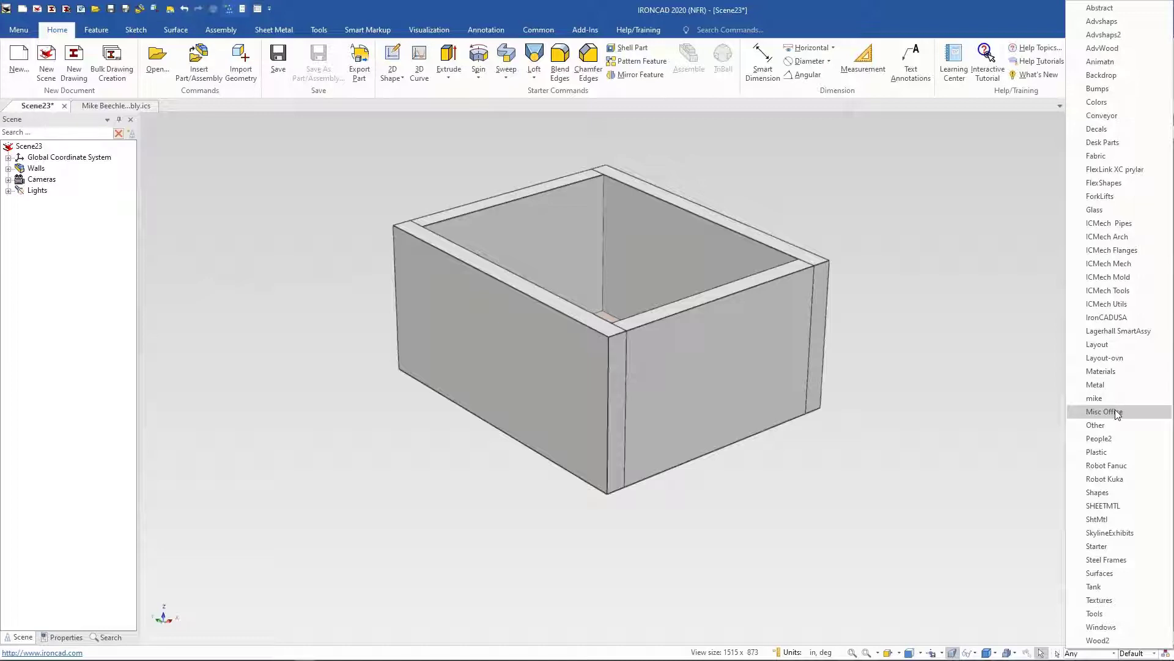
left_click(1107, 318)
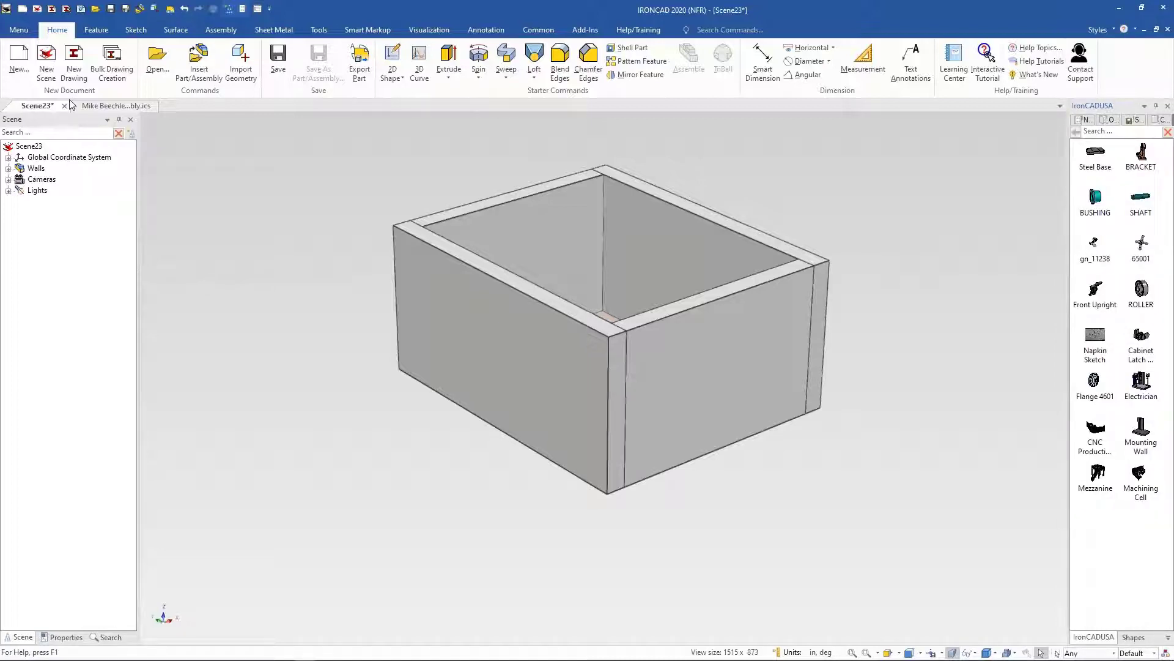
Step: Switch to the piston assembly and browse the Robot Fanuc and Layout-ovn catalogs
left_click(146, 107)
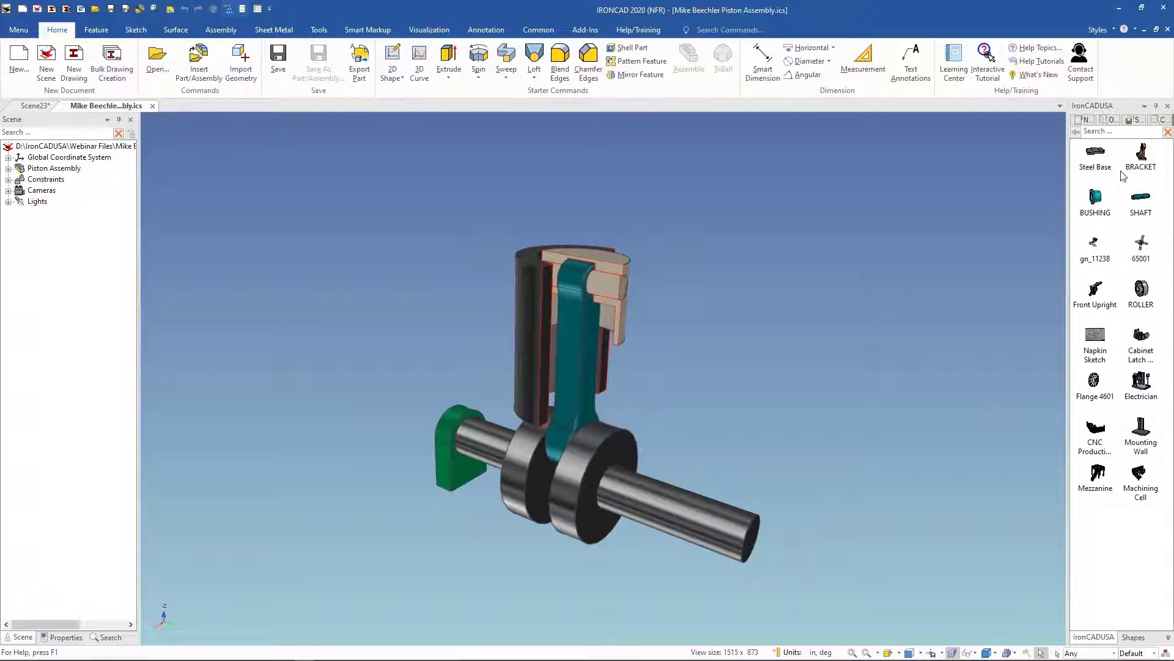
left_click(1168, 638)
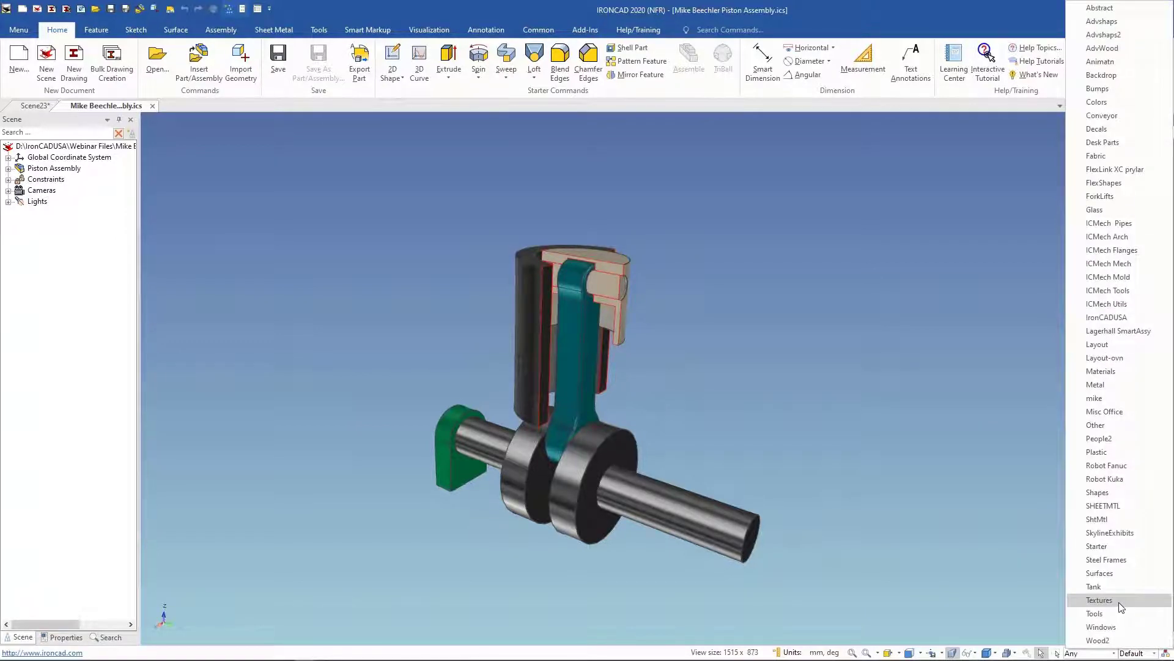
left_click(1107, 466)
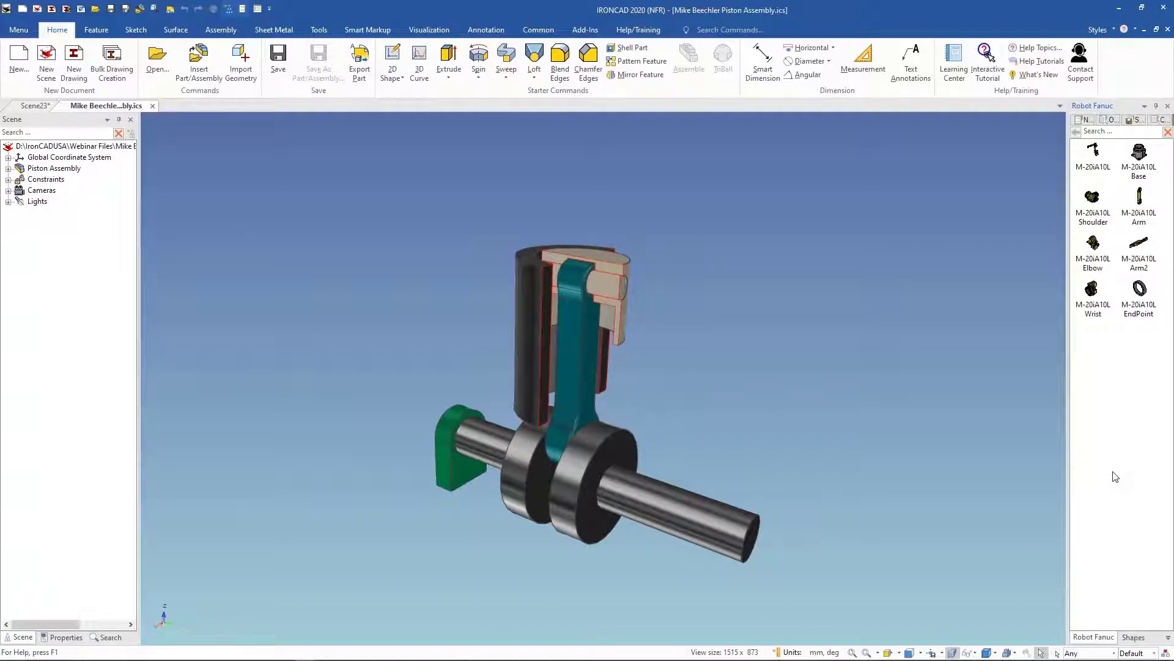
left_click(1167, 638)
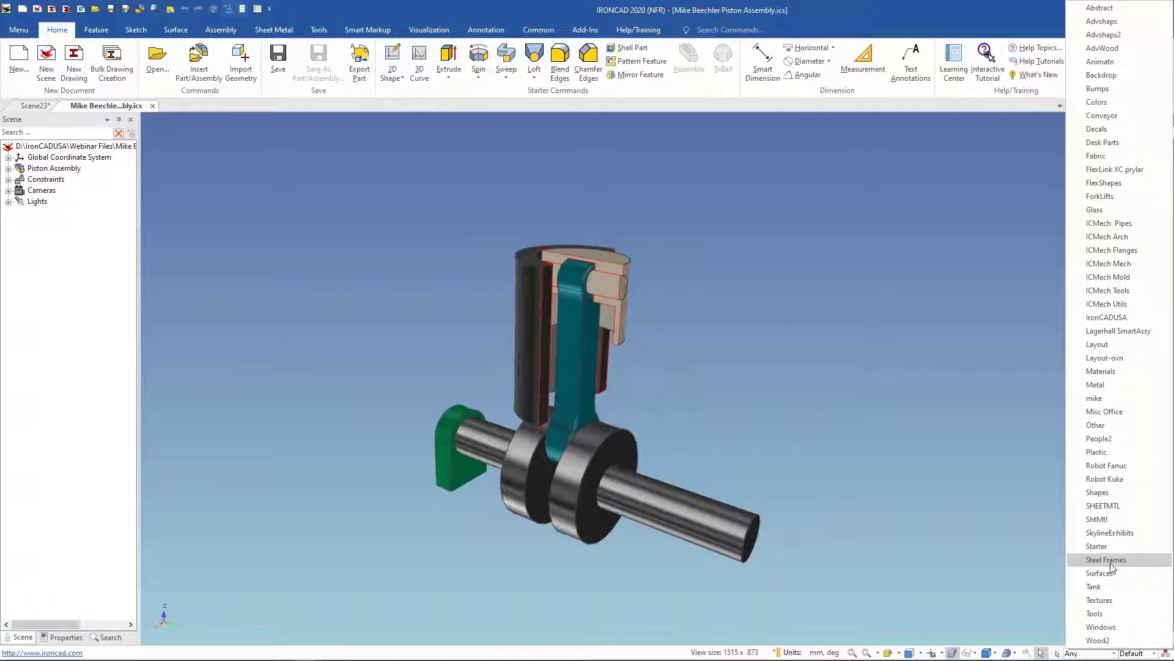
left_click(1123, 363)
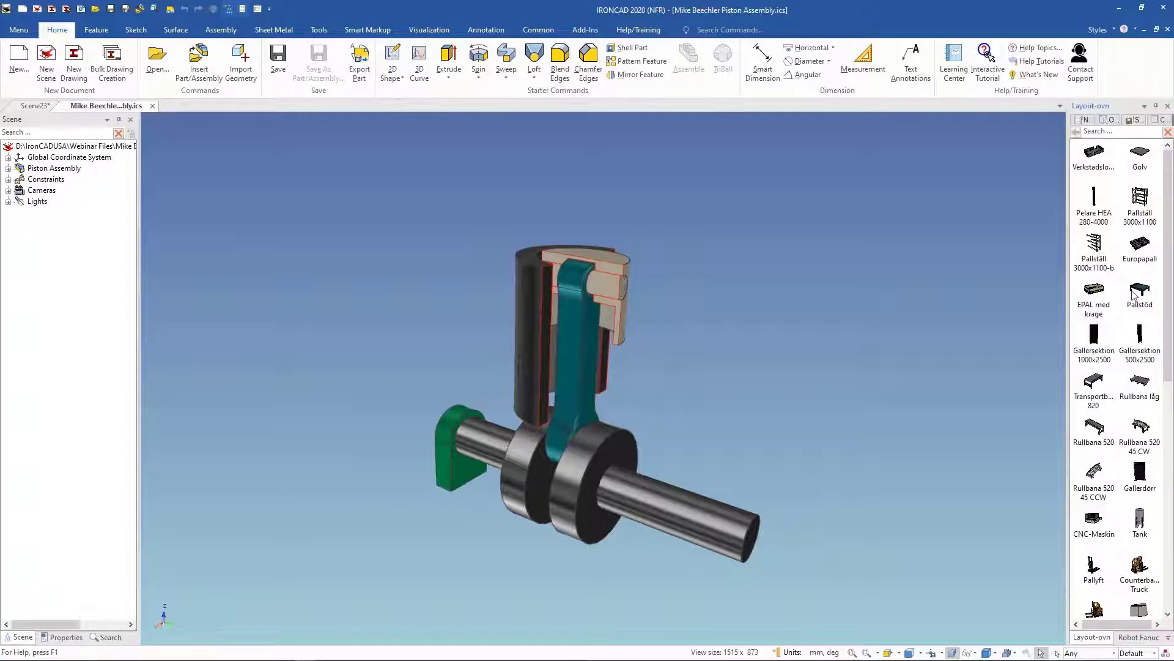
scroll(1080, 324, "down", 1)
scroll(1110, 402, "down", 1)
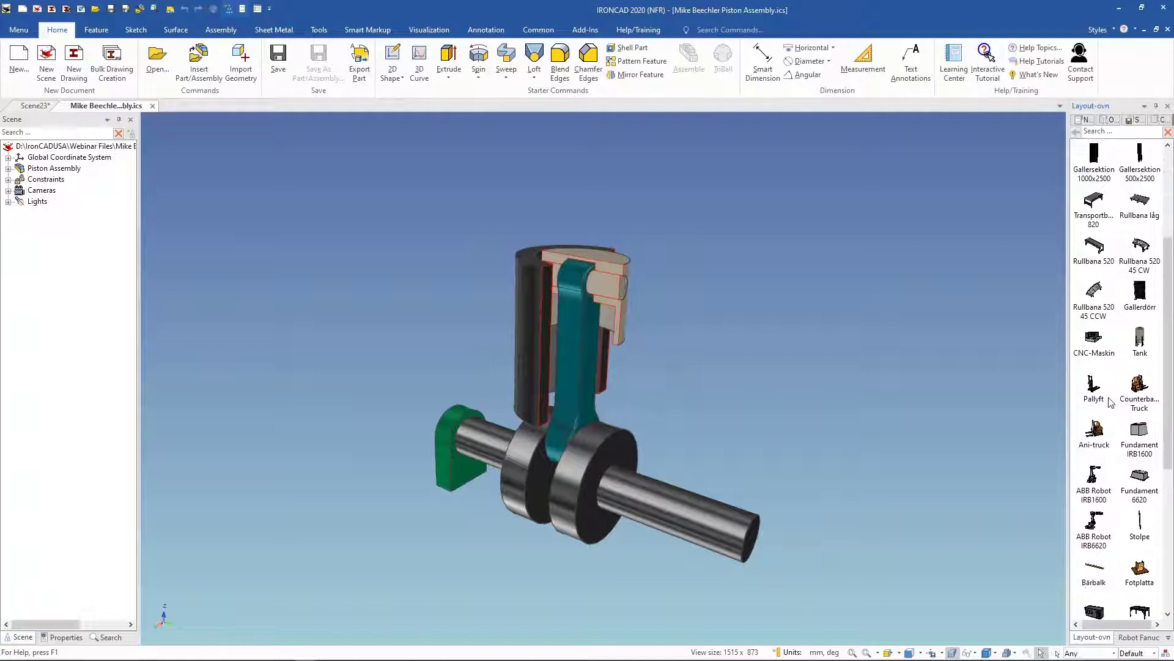
scroll(1110, 402, "down", 3)
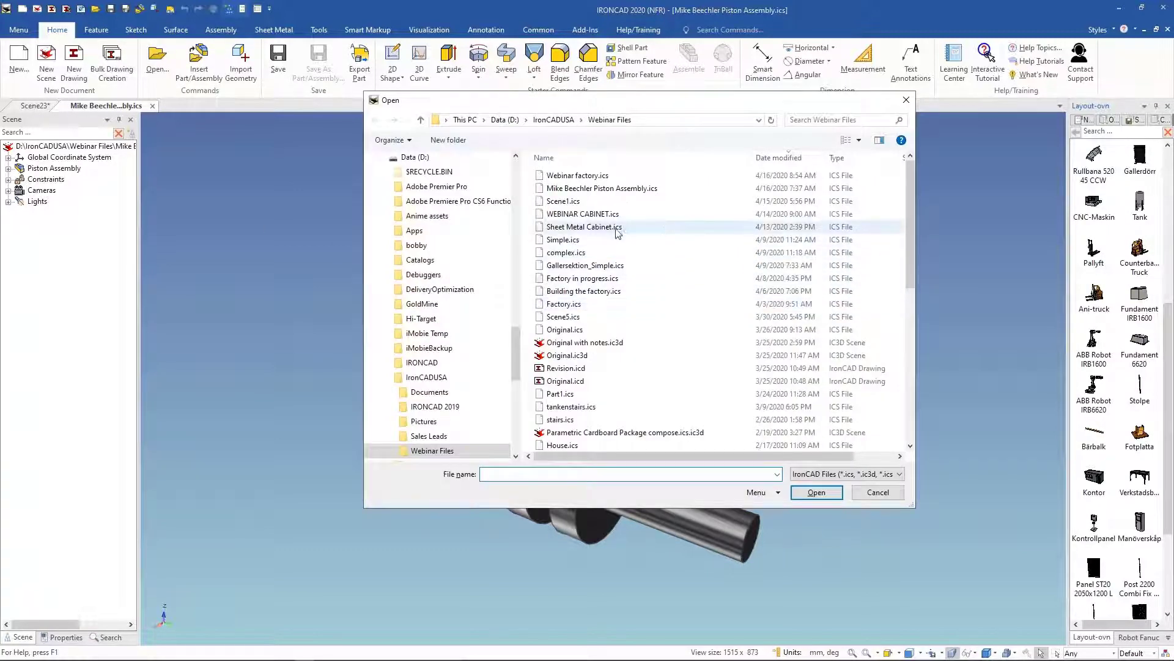
Step: Open Factory in progress.ics from the Webinar Files folder, accepting the read-only notice
double_click(613, 279)
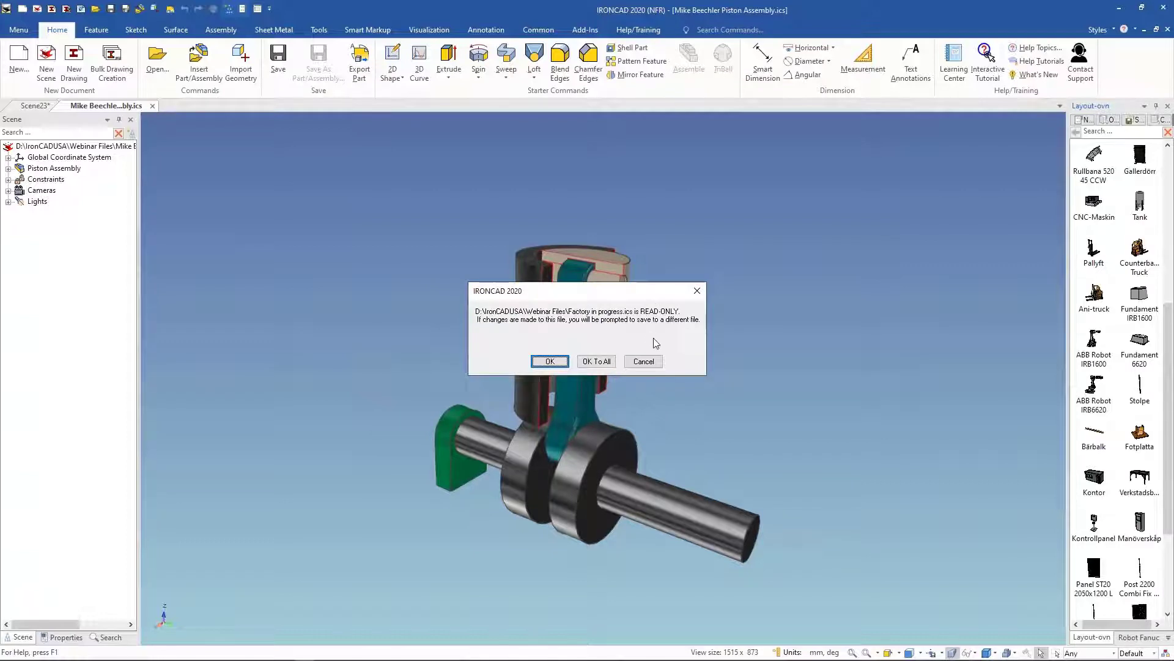
left_click(608, 362)
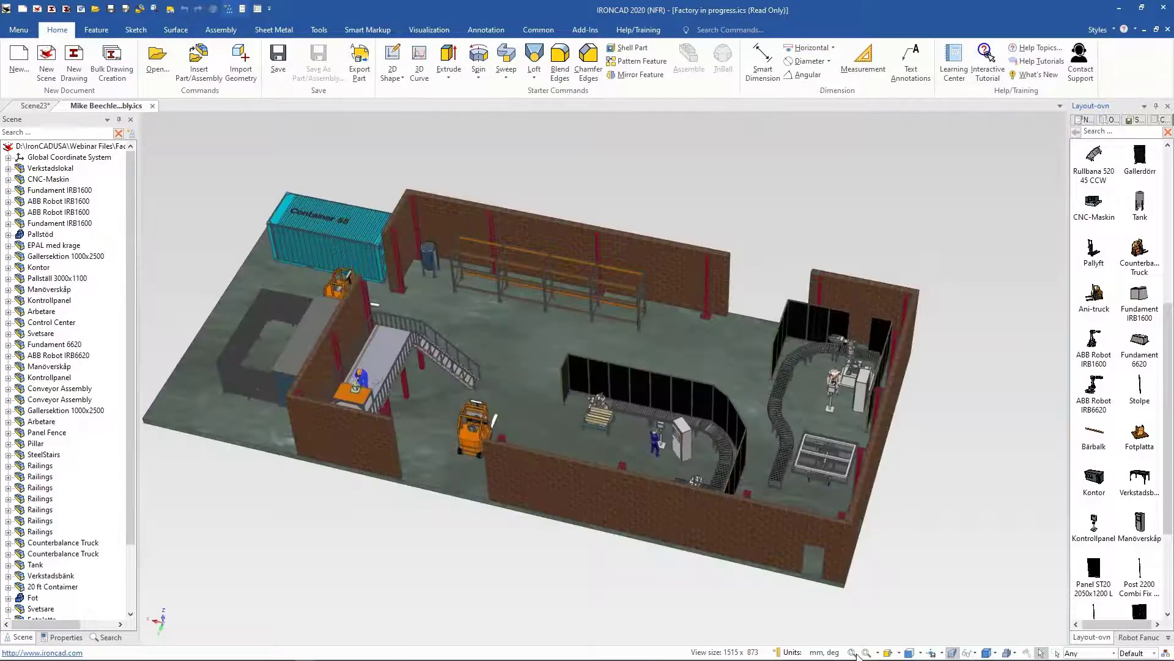
left_click(589, 373)
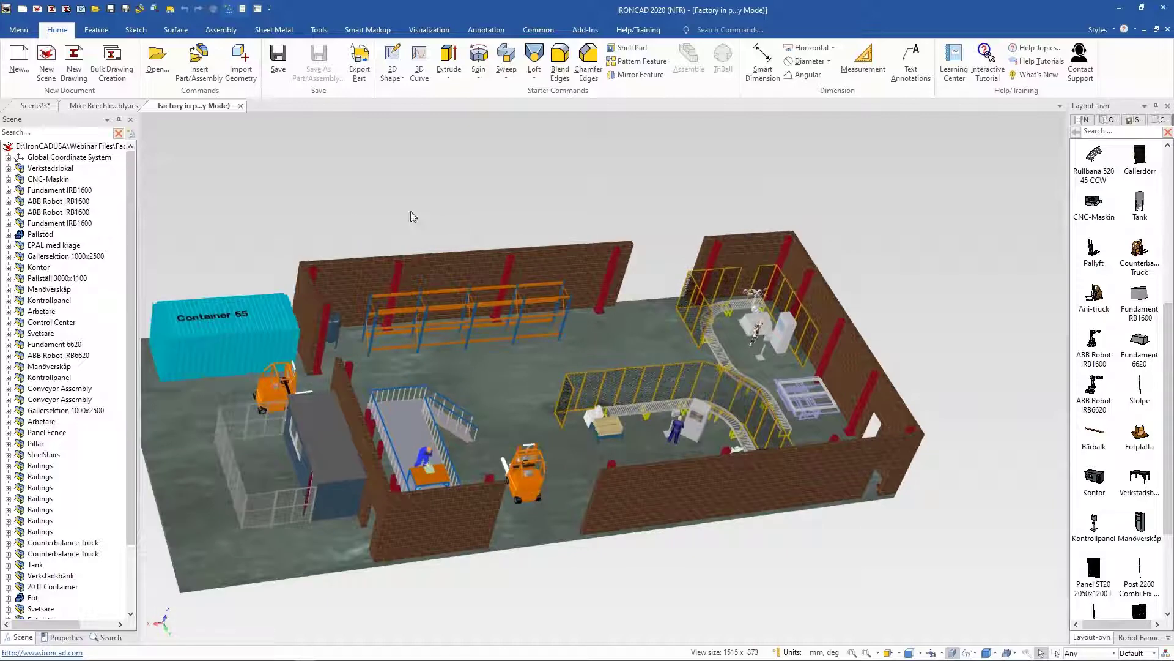
Step: Orbit and zoom into the factory to inspect the electrical cabinet by the wall, dismissing the read-only warnings
middle_click_drag(450, 177, 638, 191)
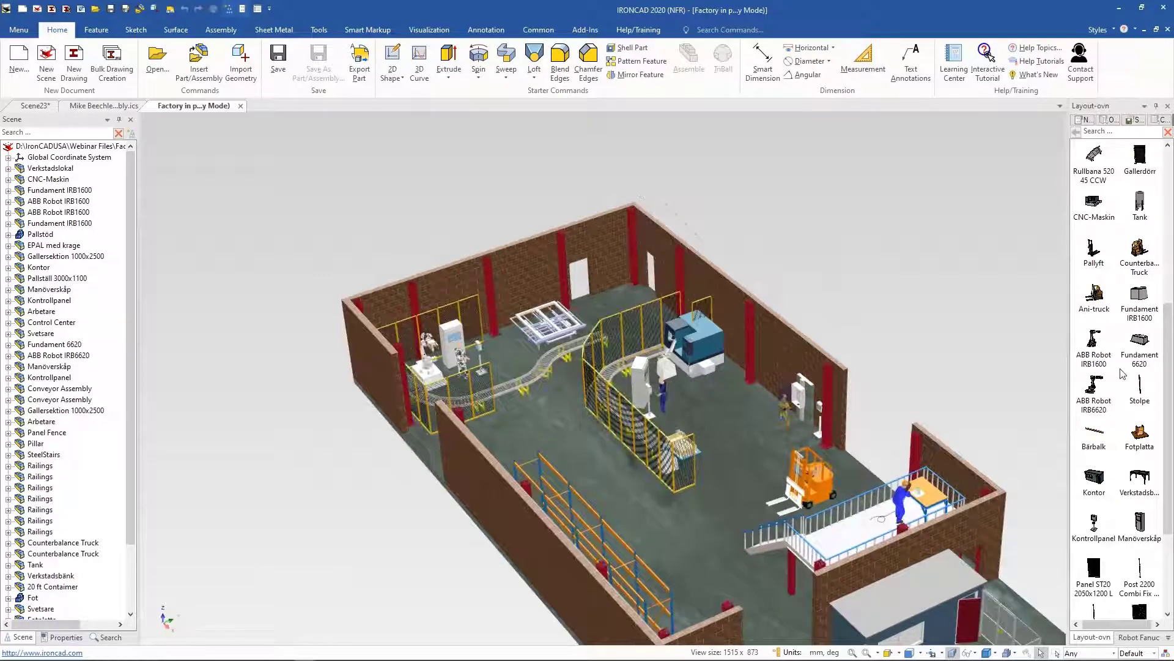
scroll(869, 459, "up", 4)
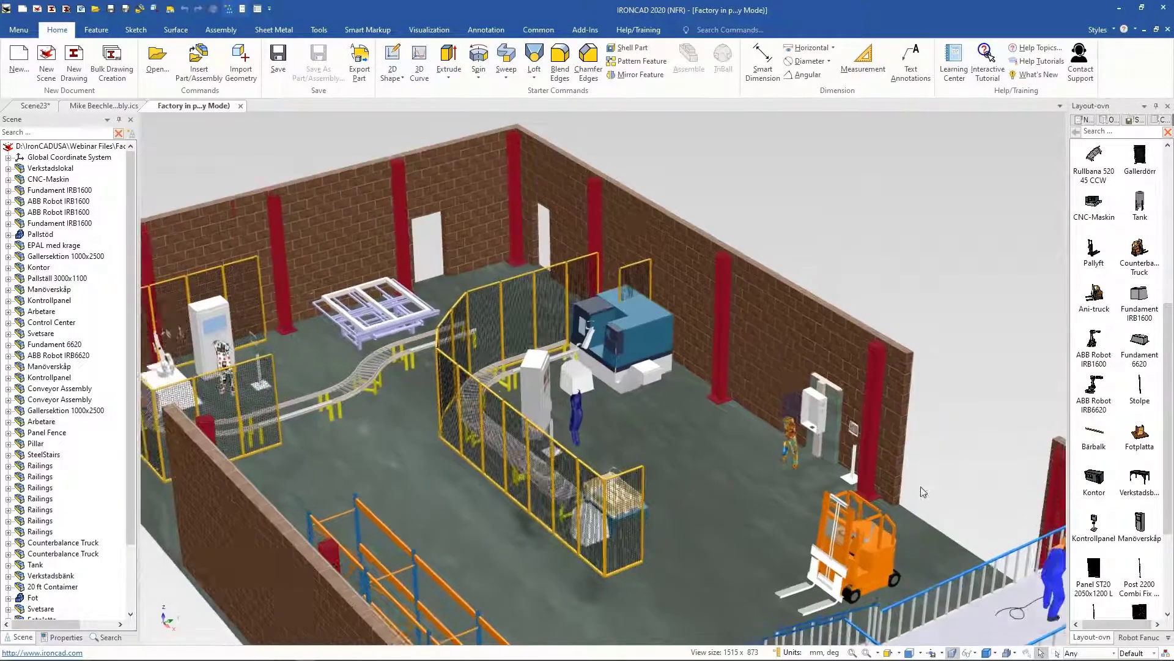
scroll(908, 482, "down", 3)
scroll(908, 479, "up", 3)
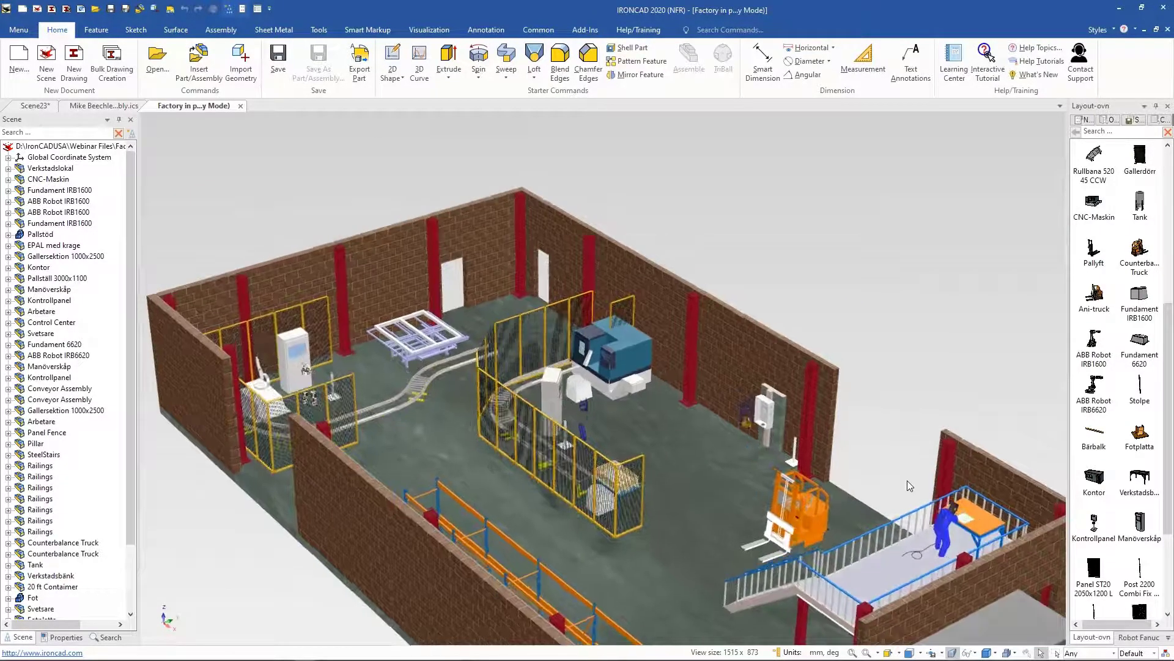
scroll(787, 462, "up", 8)
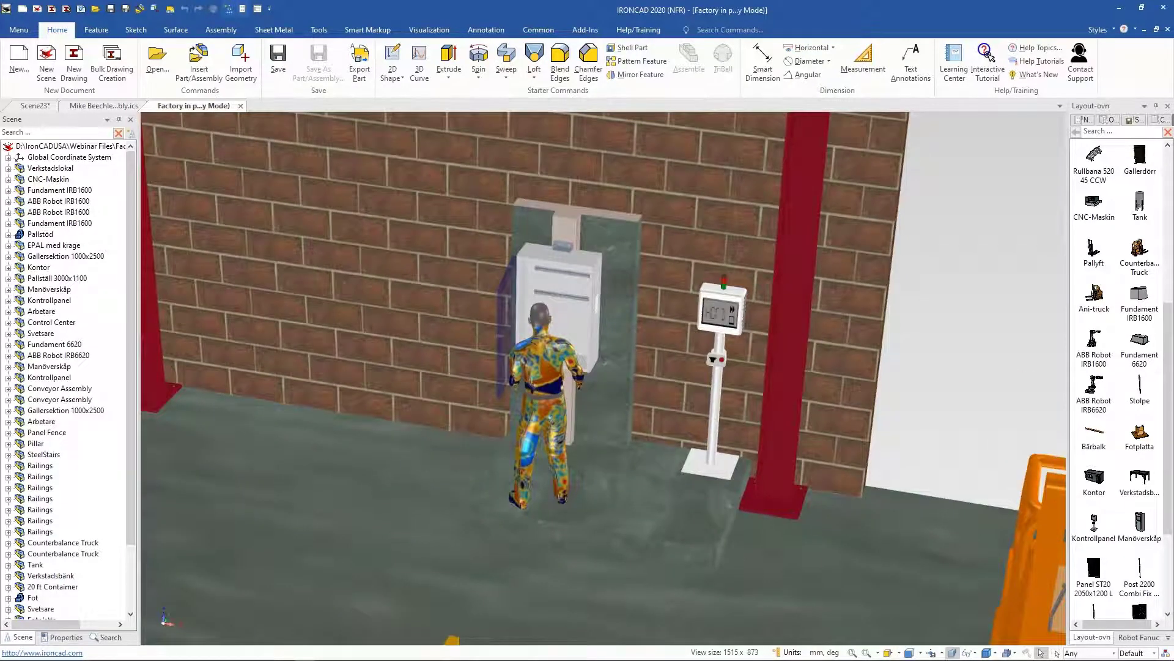
left_click(593, 332)
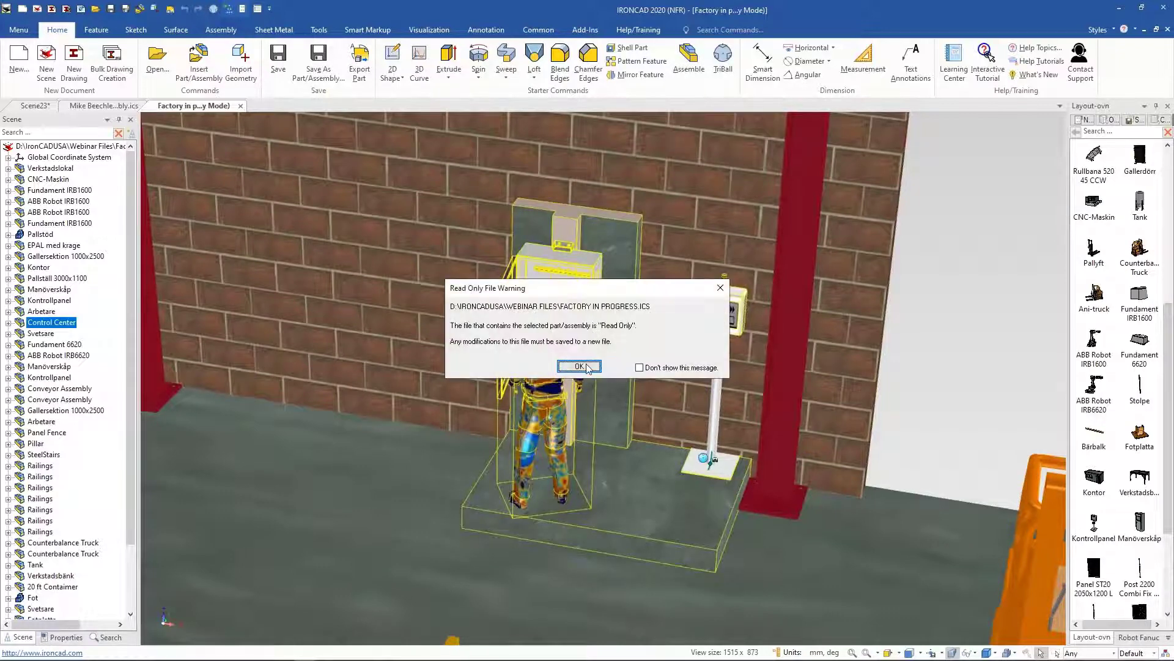
left_click(579, 366)
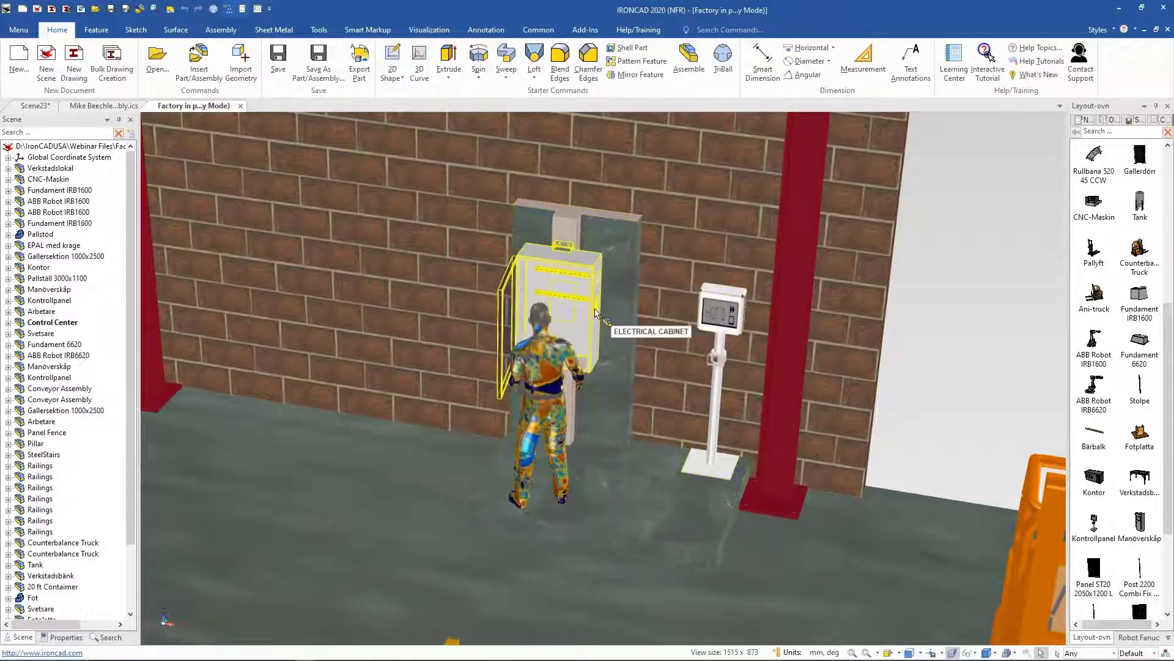
left_click(593, 314)
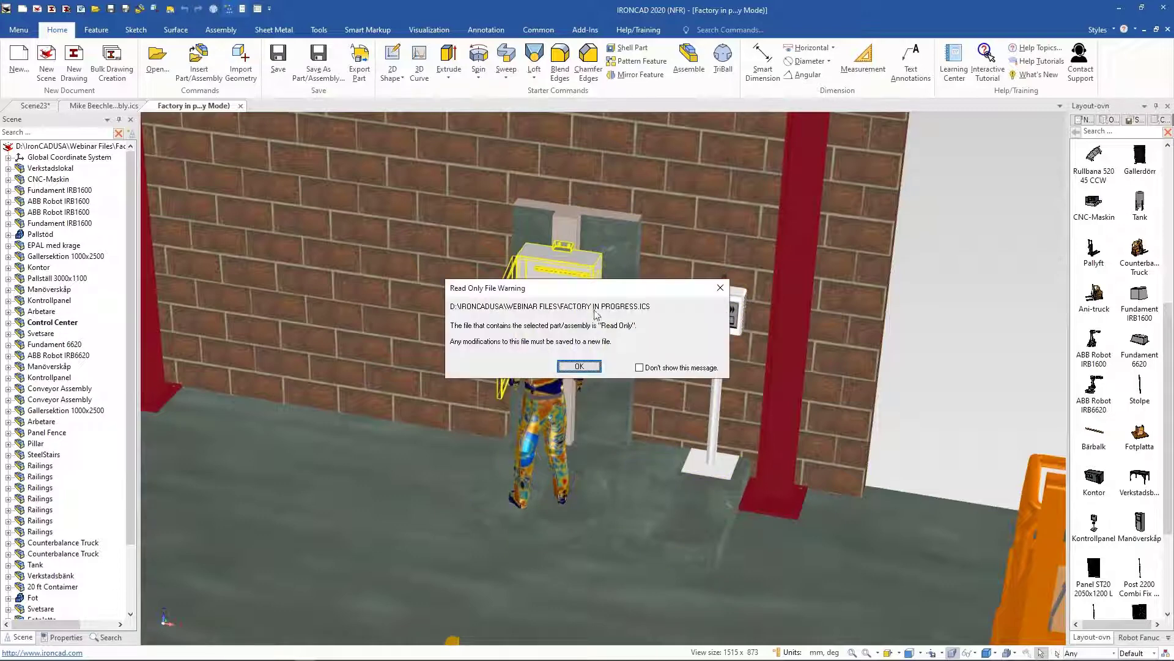
left_click(581, 365)
left_click(1004, 323)
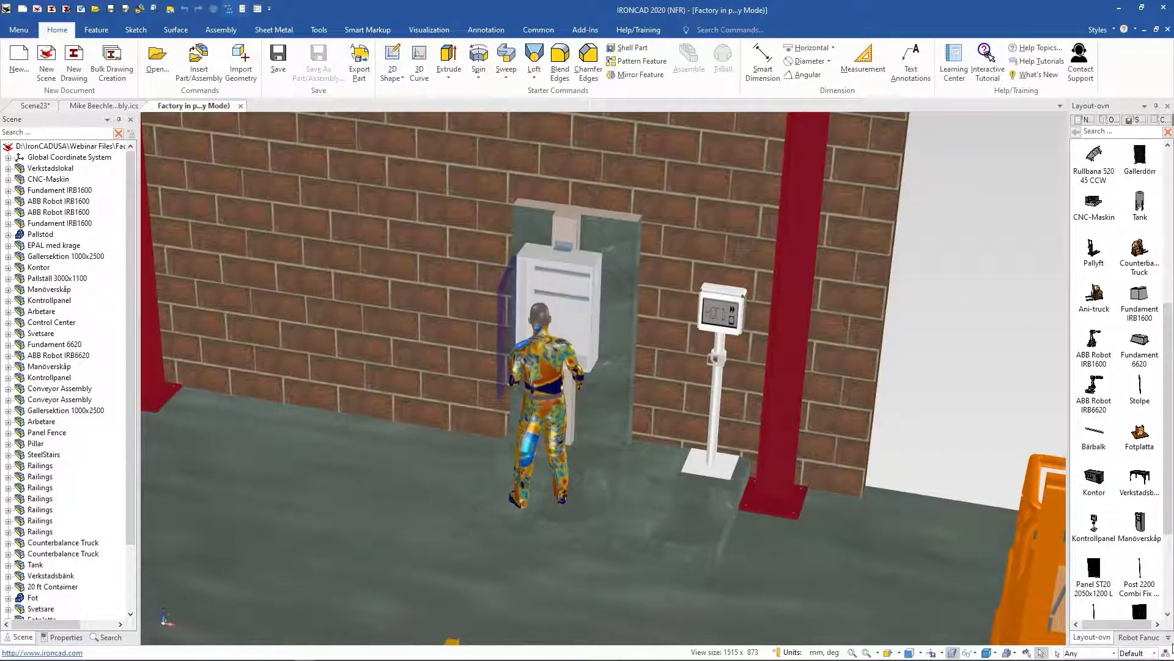
Step: Switch the catalog browser to People2 and drop woman3 into the scene beside the control panel
left_click(1169, 640)
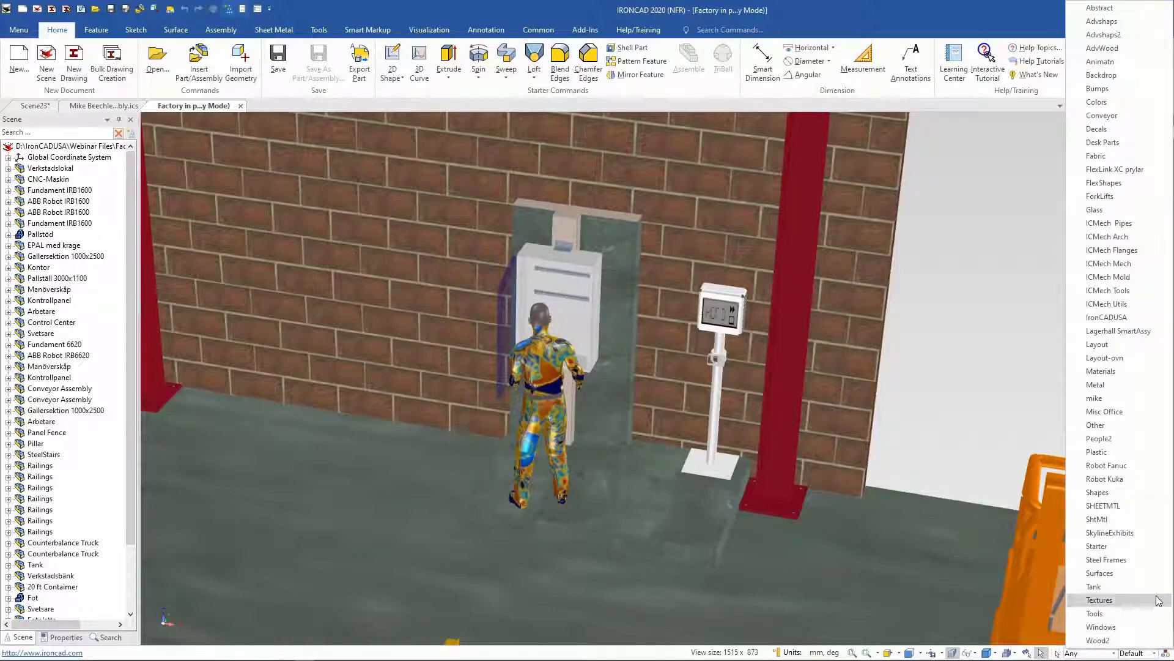
left_click(1142, 448)
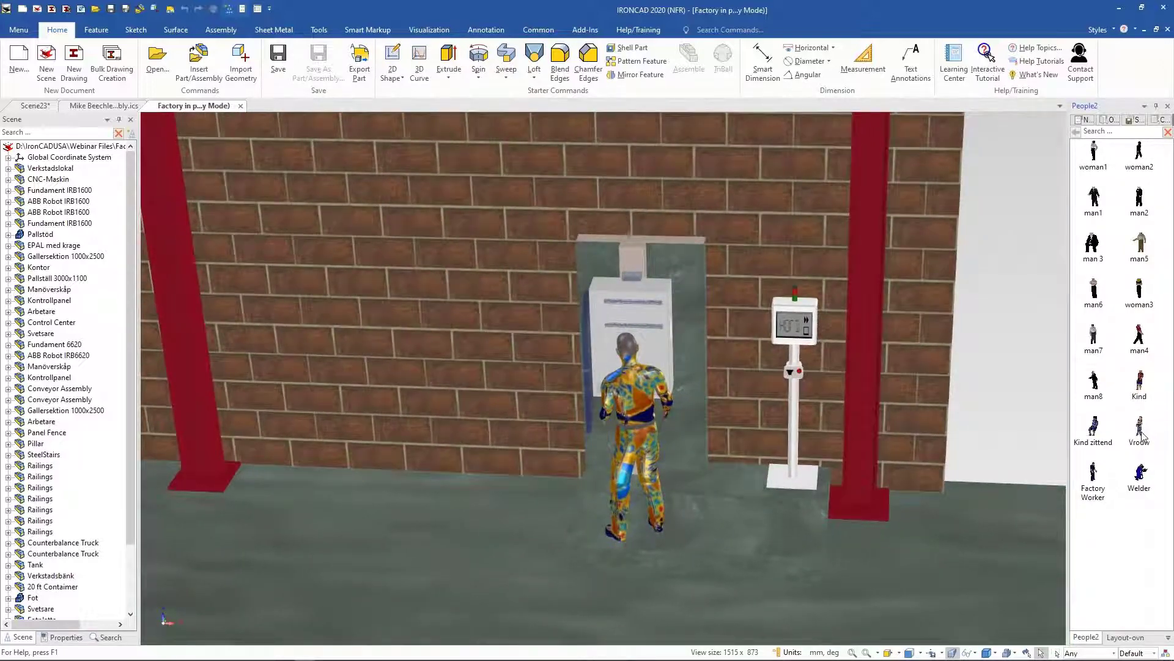
left_click_drag(1141, 298, 720, 524)
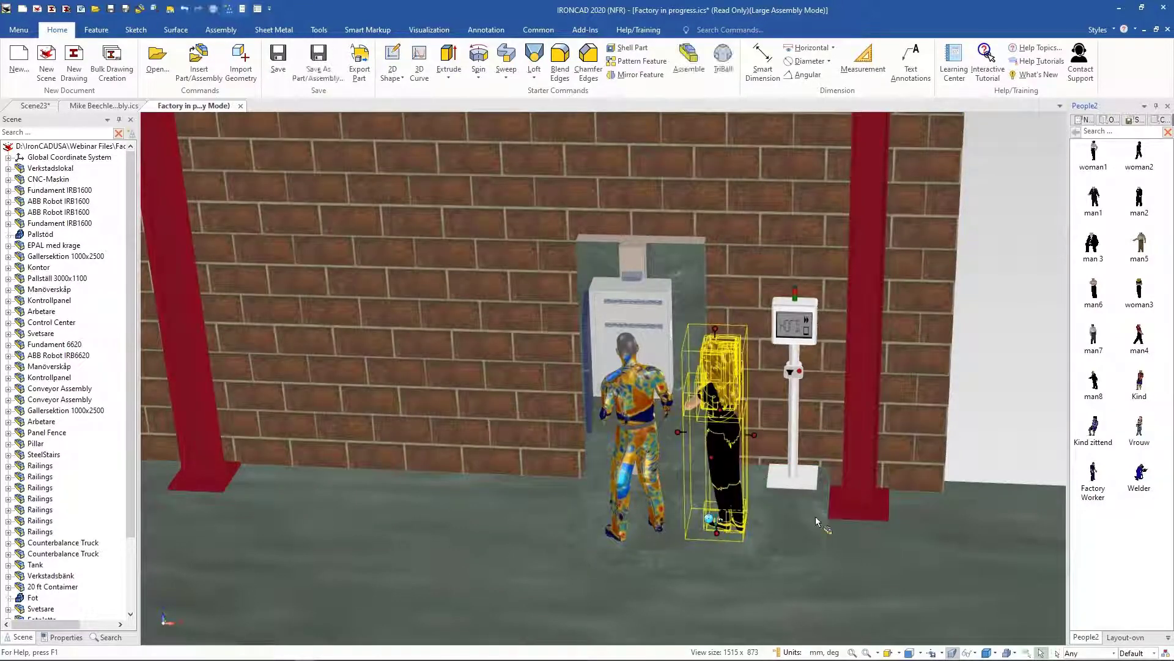
Step: Add a man in a dark suit from People2 next to the woman by the control panel
left_click(1028, 358)
middle_click_drag(1029, 358, 962, 332)
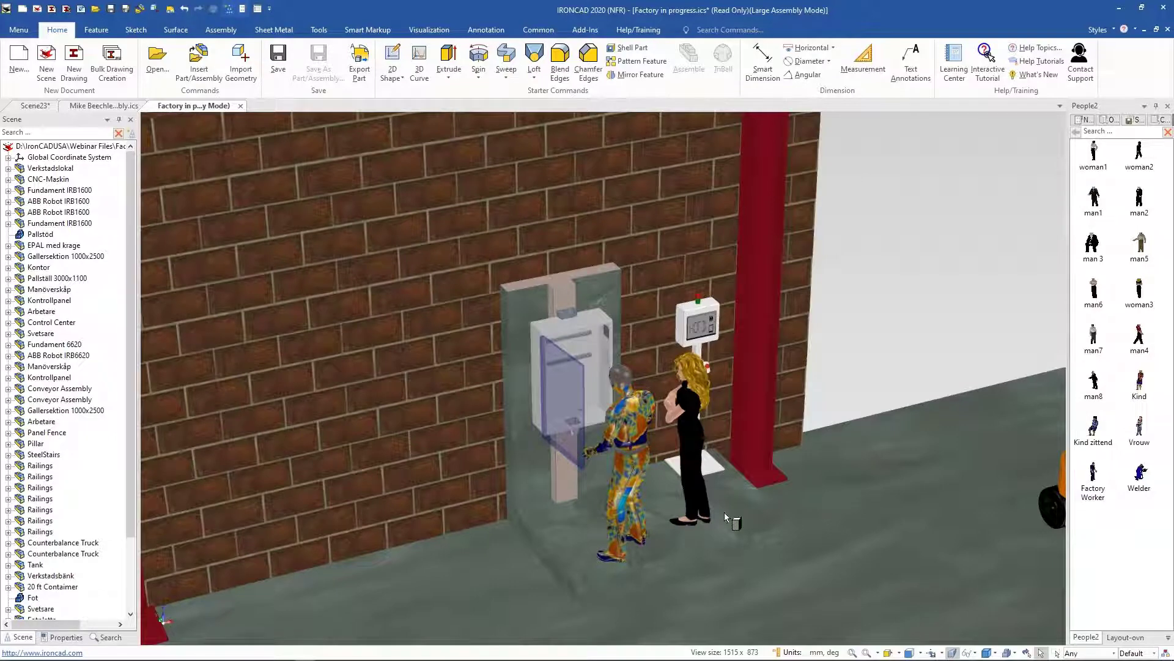
left_click_drag(725, 512, 755, 509)
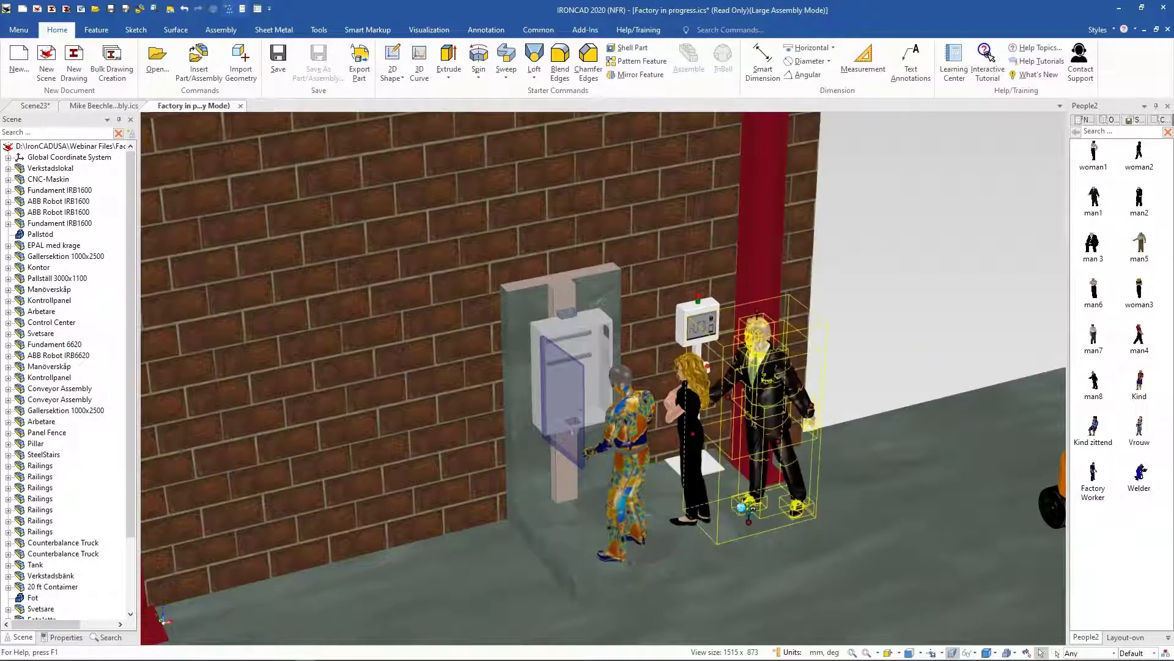
left_click(914, 295)
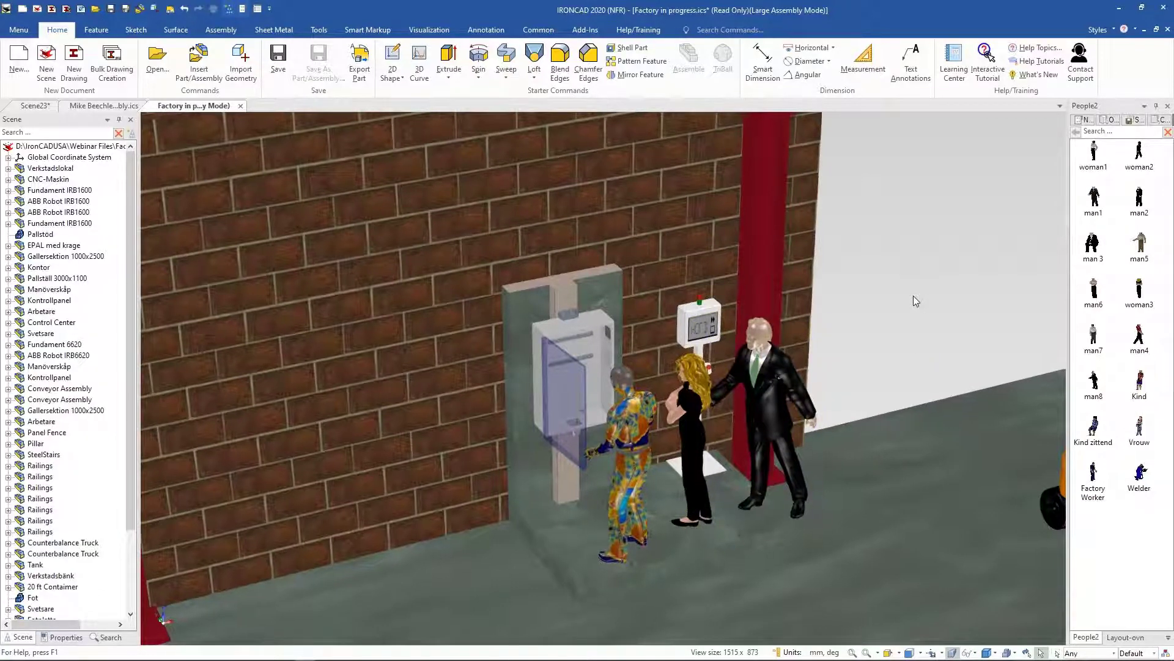
Step: Orbit and zoom around the placed figures and select the suited man
middle_click_drag(913, 295, 935, 303)
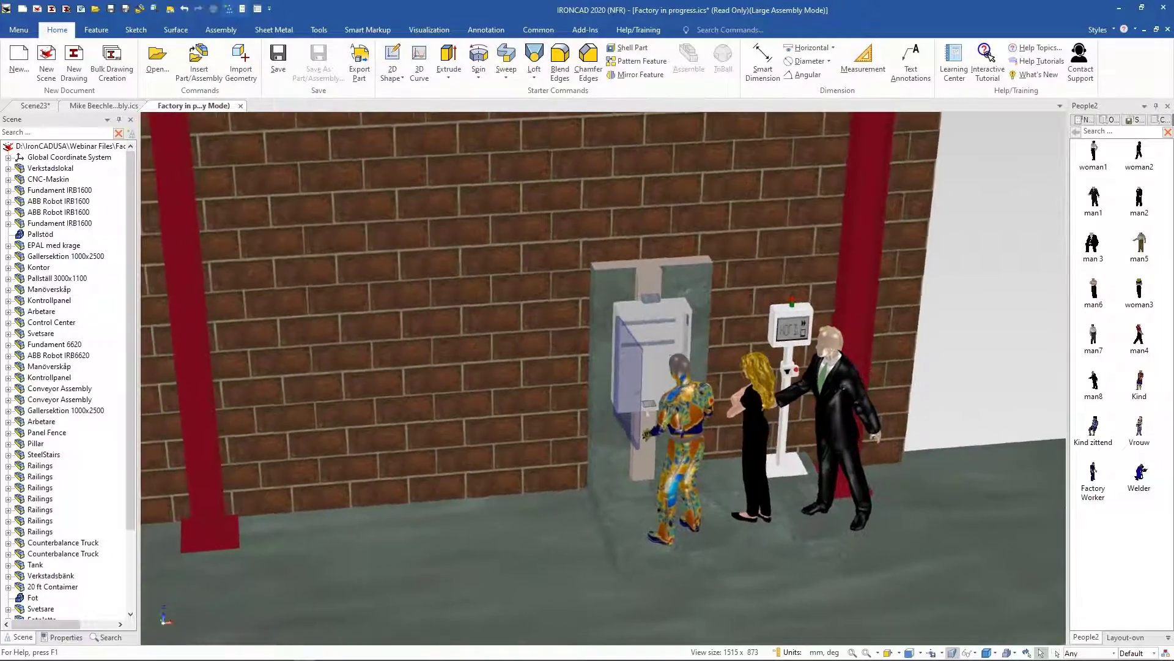
middle_click_drag(599, 513, 568, 534)
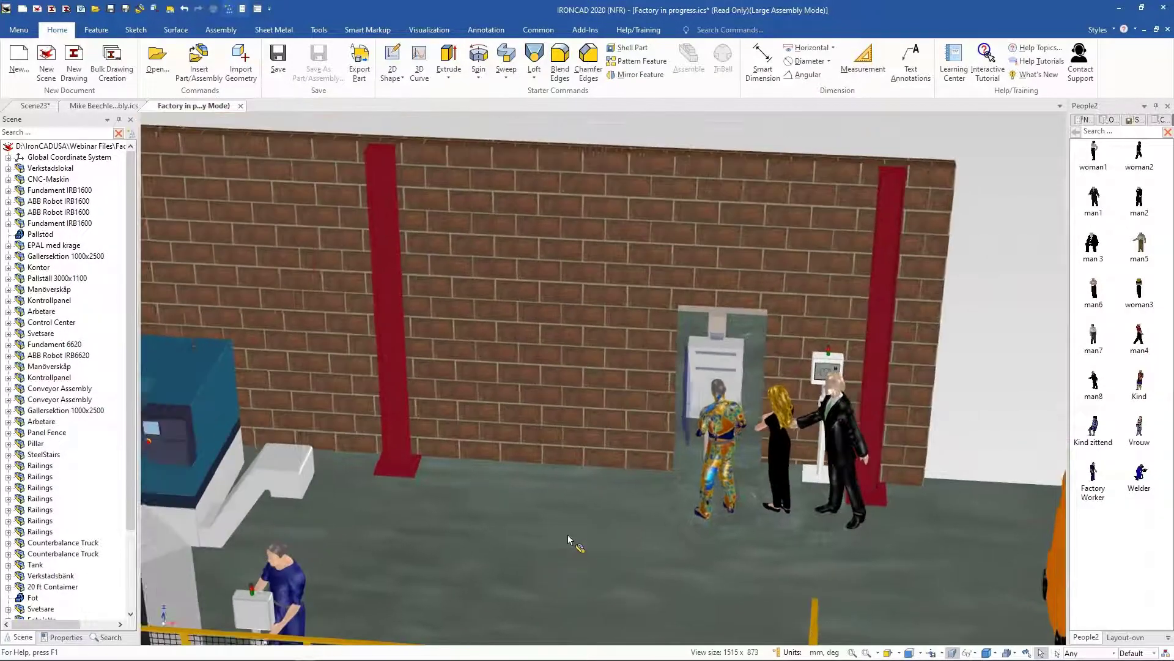
scroll(567, 535, "down", 6)
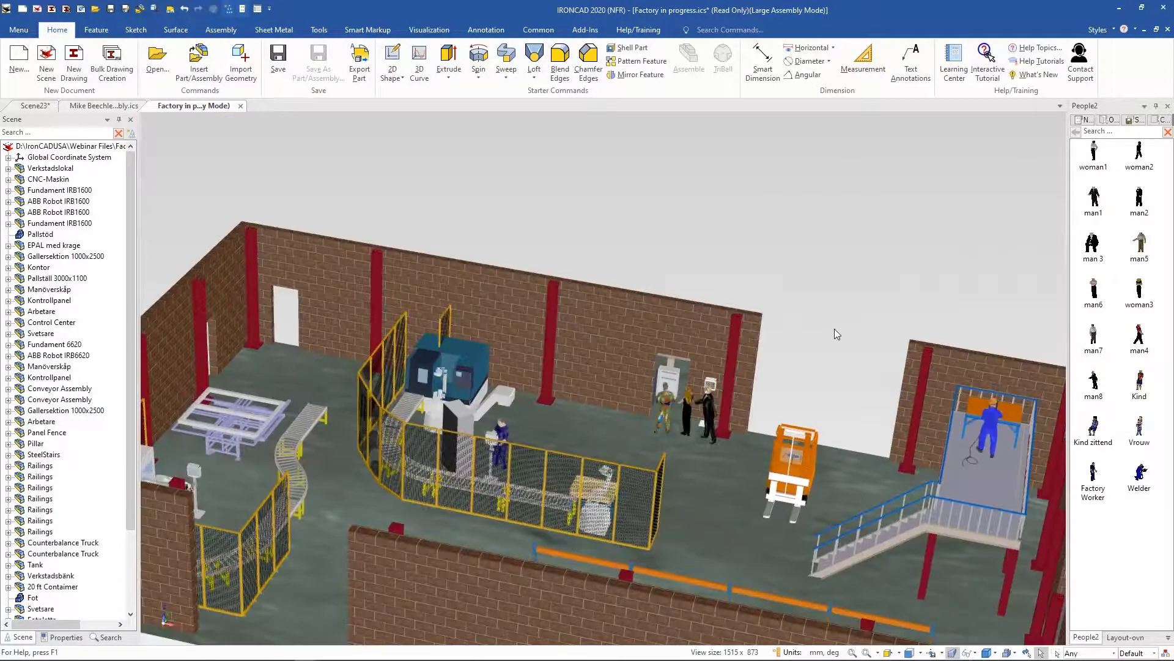
middle_click_drag(824, 338, 812, 344)
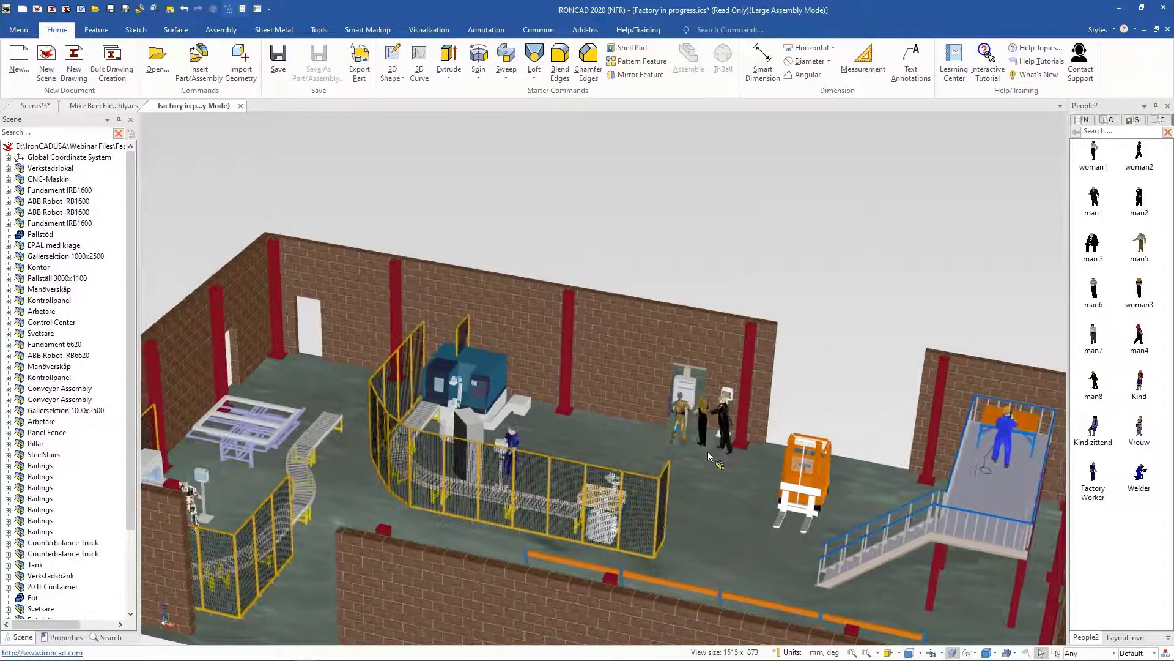
scroll(718, 427, "up", 5)
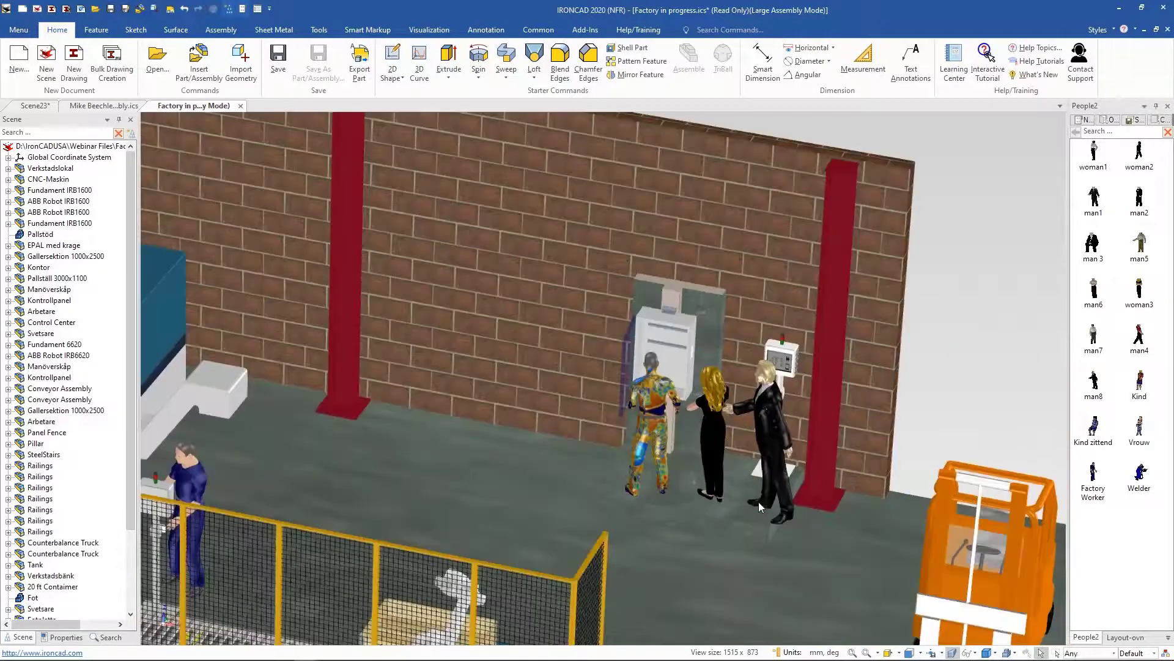
left_click(754, 503)
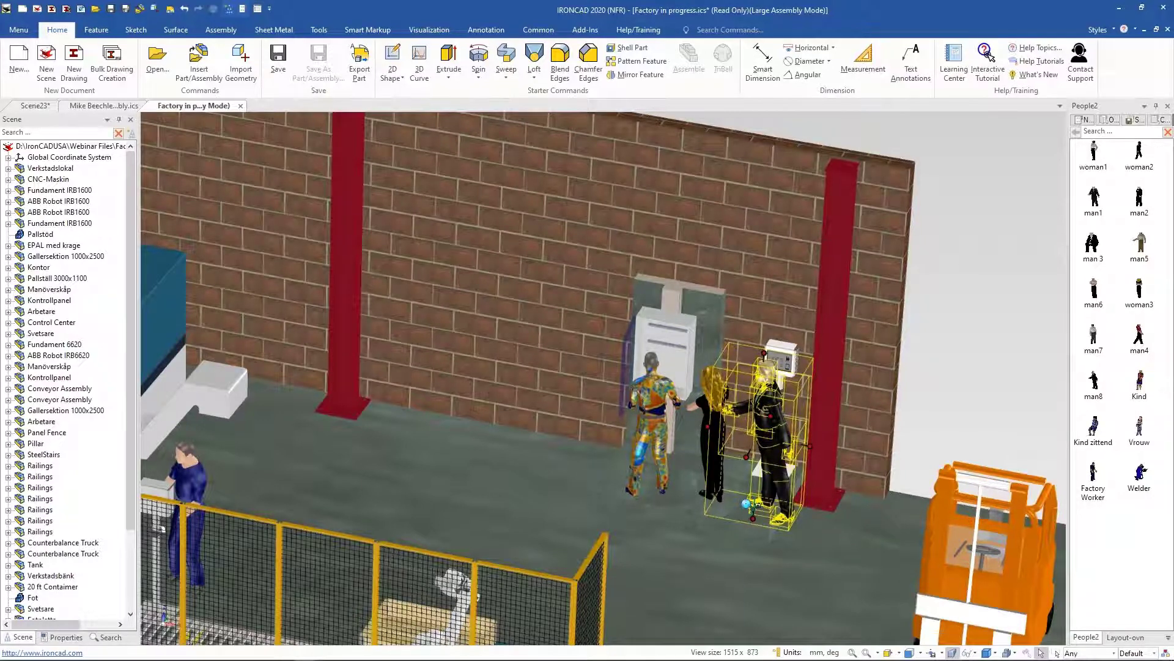
Step: Switch to the other IronCAD window showing the factory in Large Assembly Mode
mouse_move(310, 654)
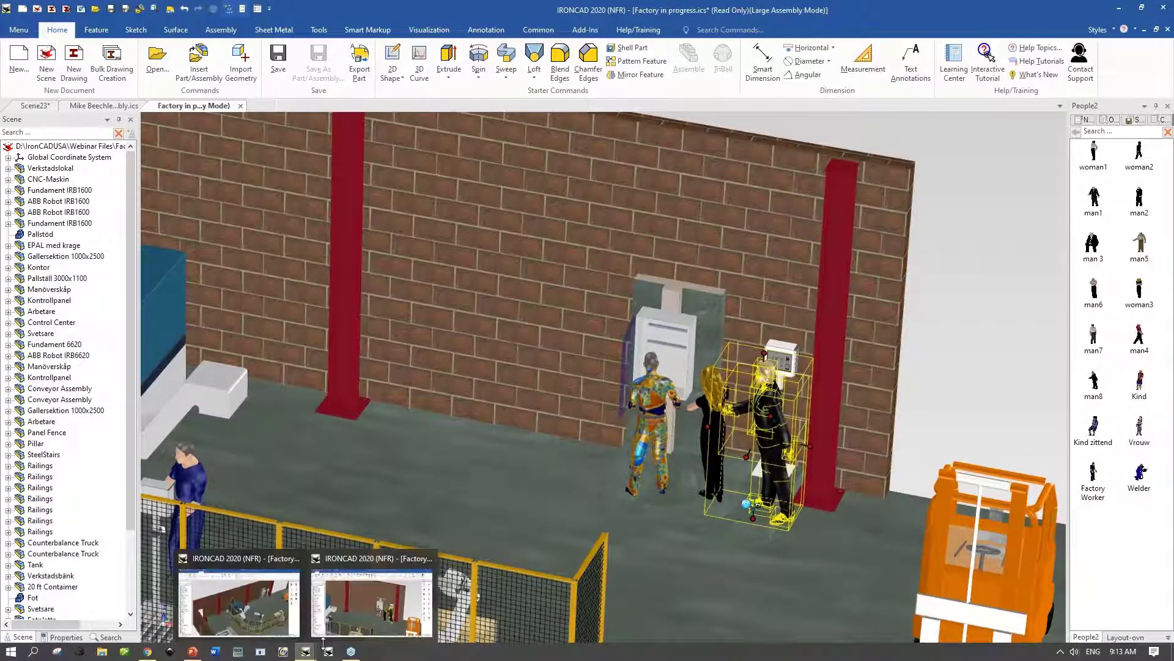
left_click(333, 620)
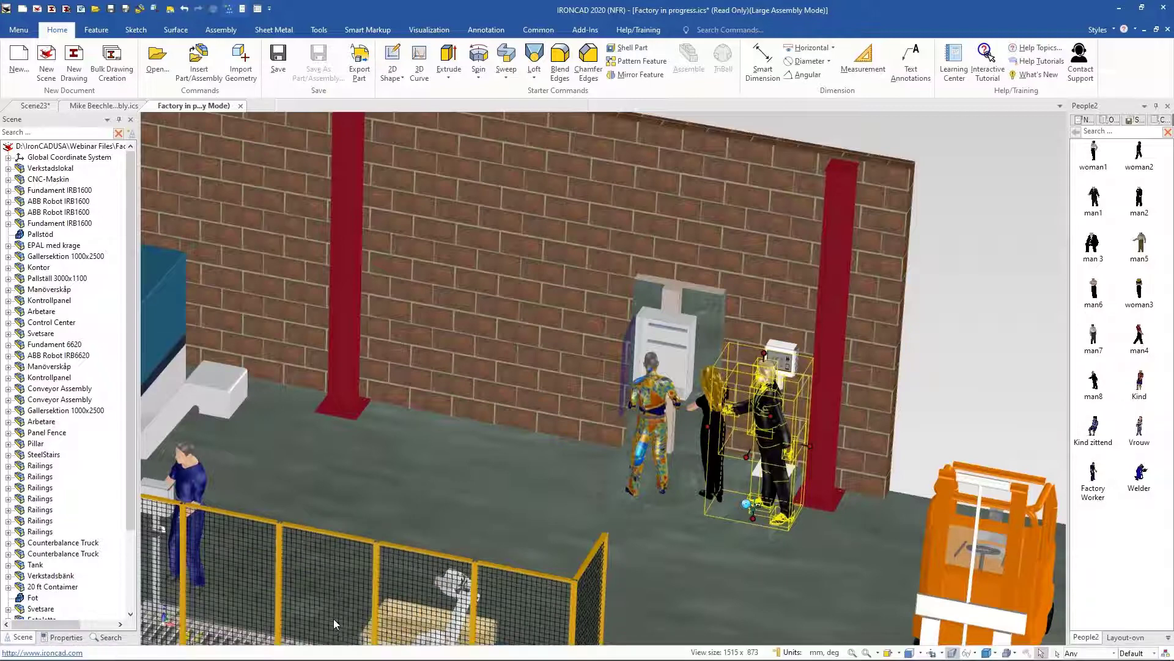
mouse_move(298, 658)
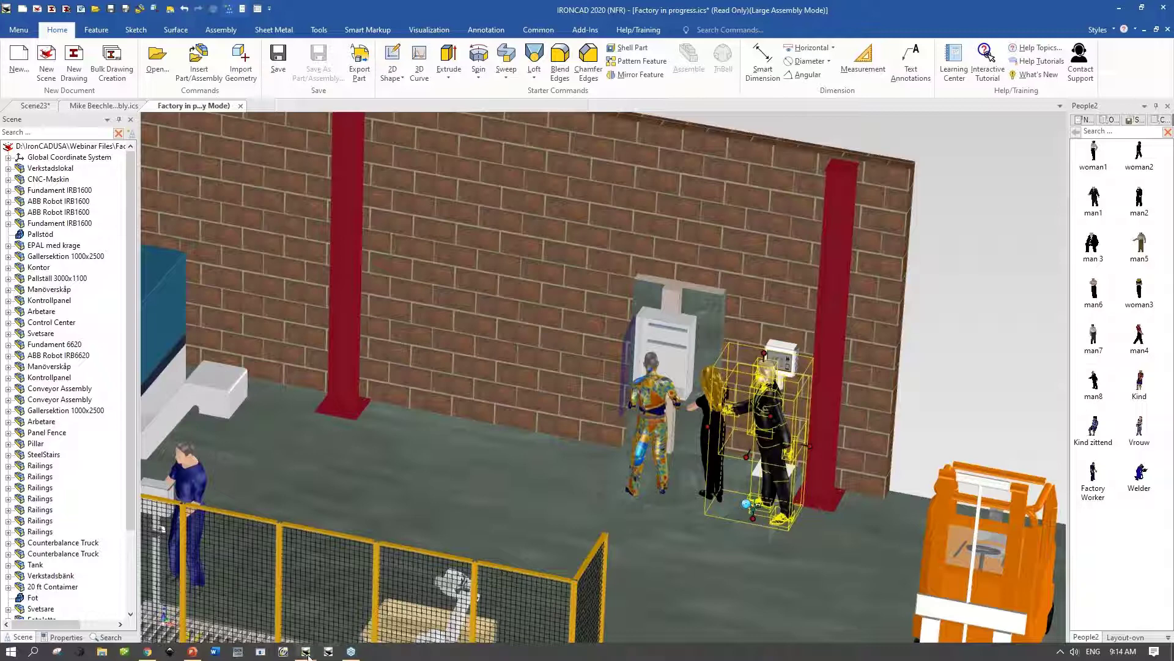
left_click(274, 620)
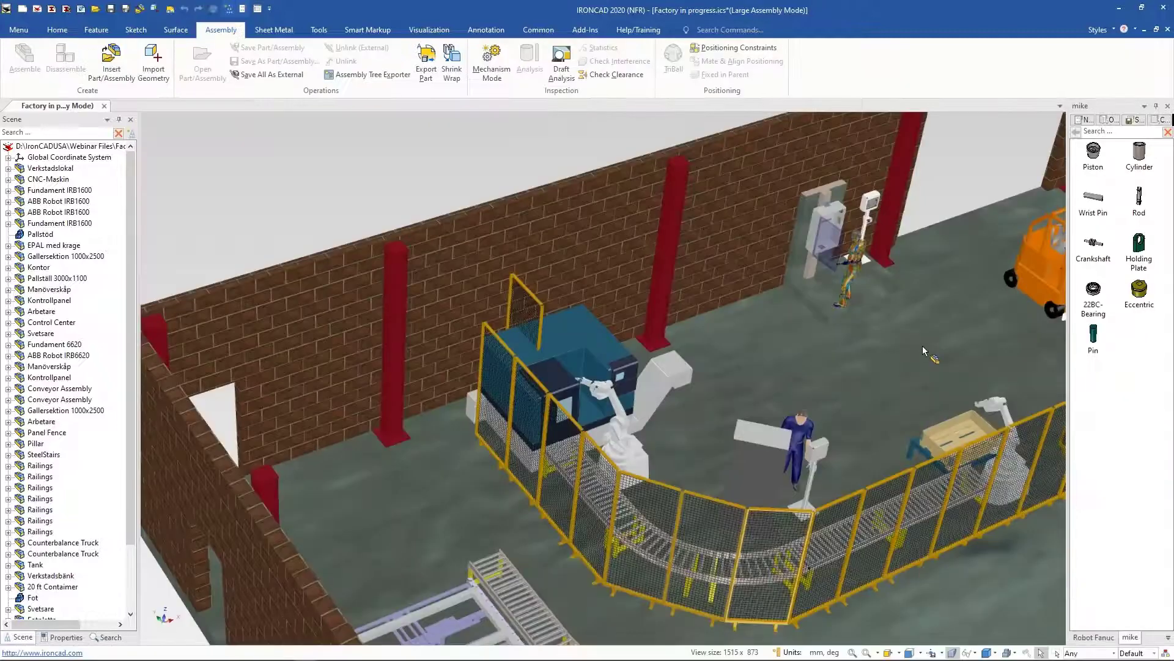
Step: Switch the catalog browser to IronCADUSA and examine the Mezzanine and Napkin Sketch items and their options
left_click(1167, 637)
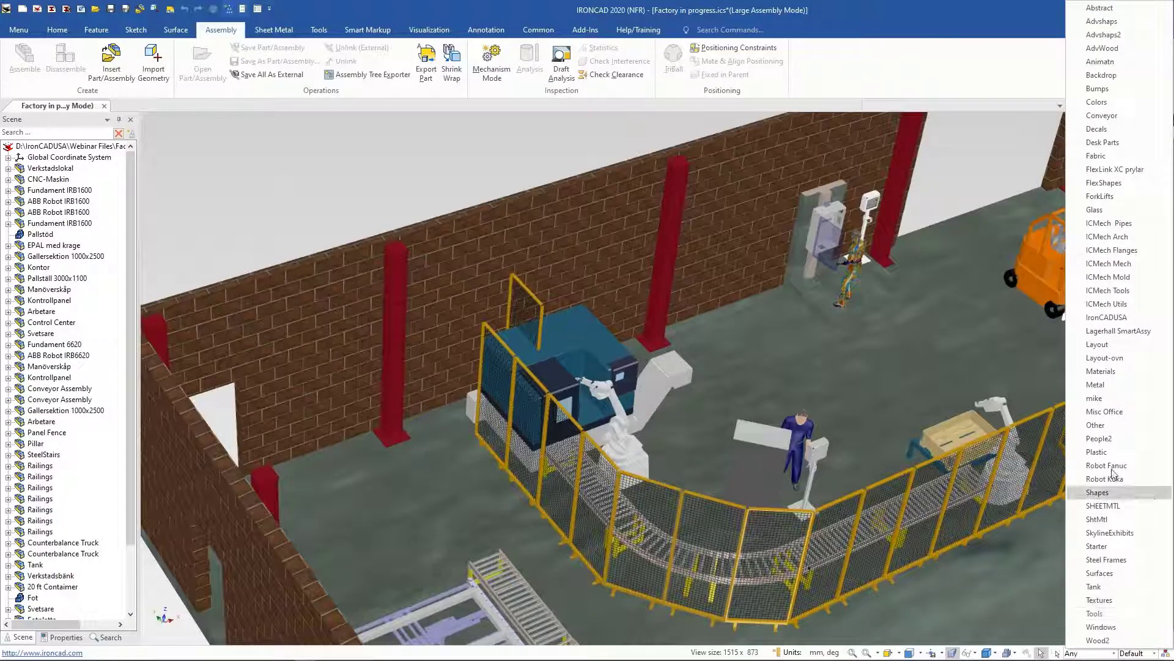
left_click(1124, 324)
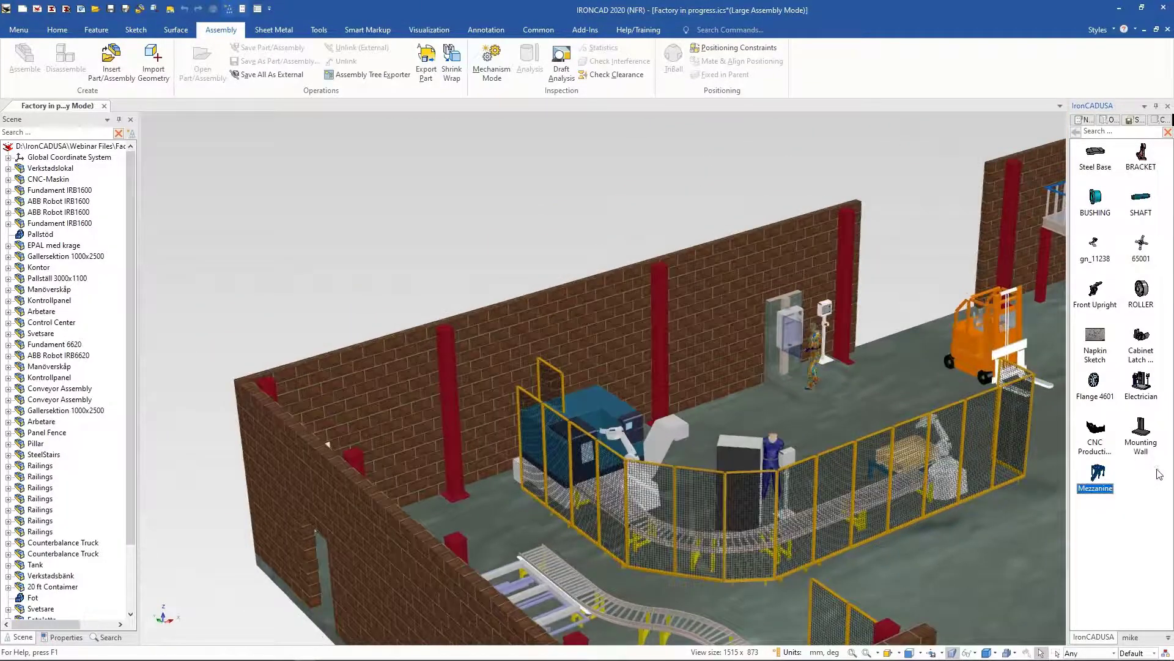
left_click(1098, 478)
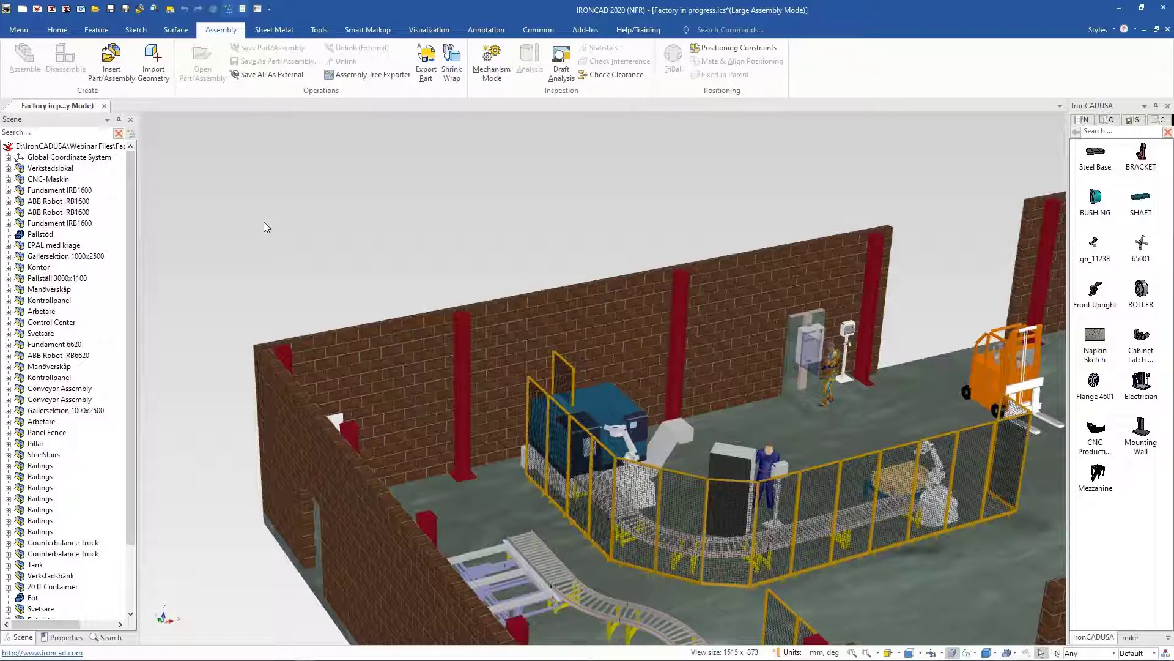
left_click(1104, 346)
right_click(1102, 339)
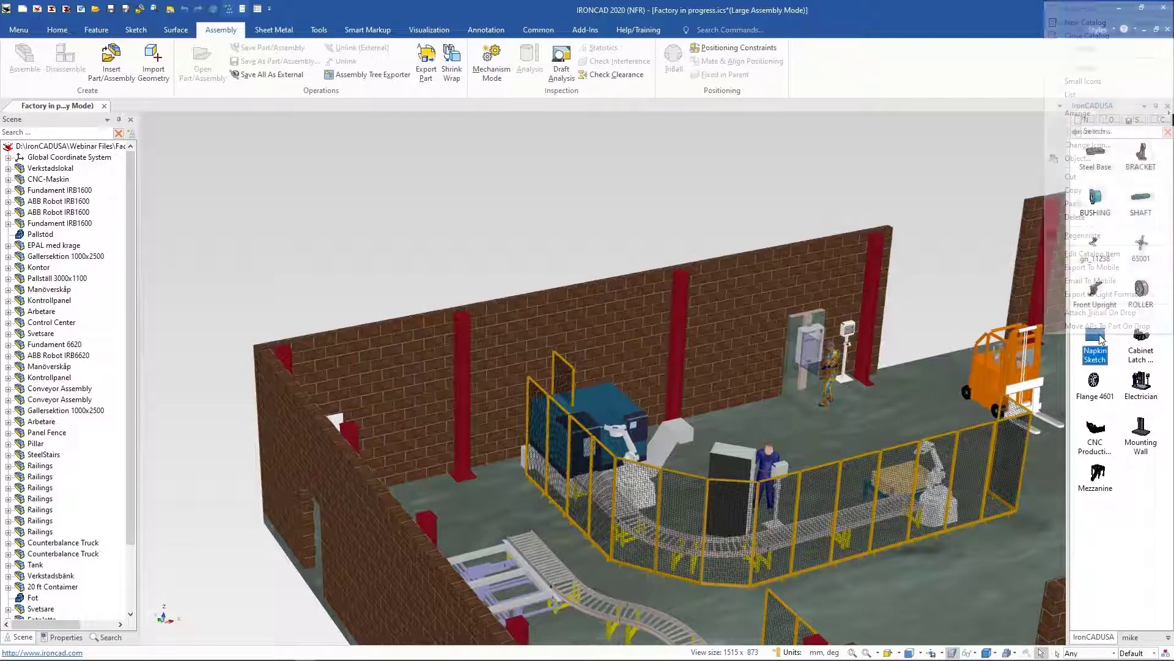
left_click(1096, 267)
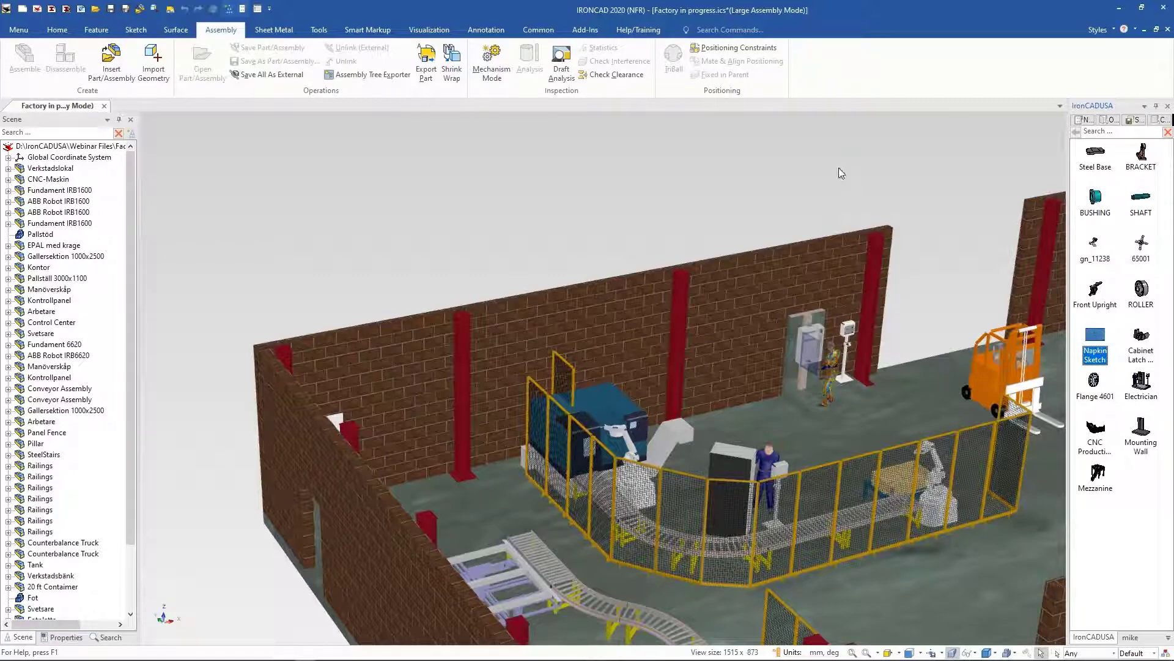
Step: Open the Napkin Sketch catalog item and orbit around its board to examine the hand-drawn part sketch
key("ctrl+n")
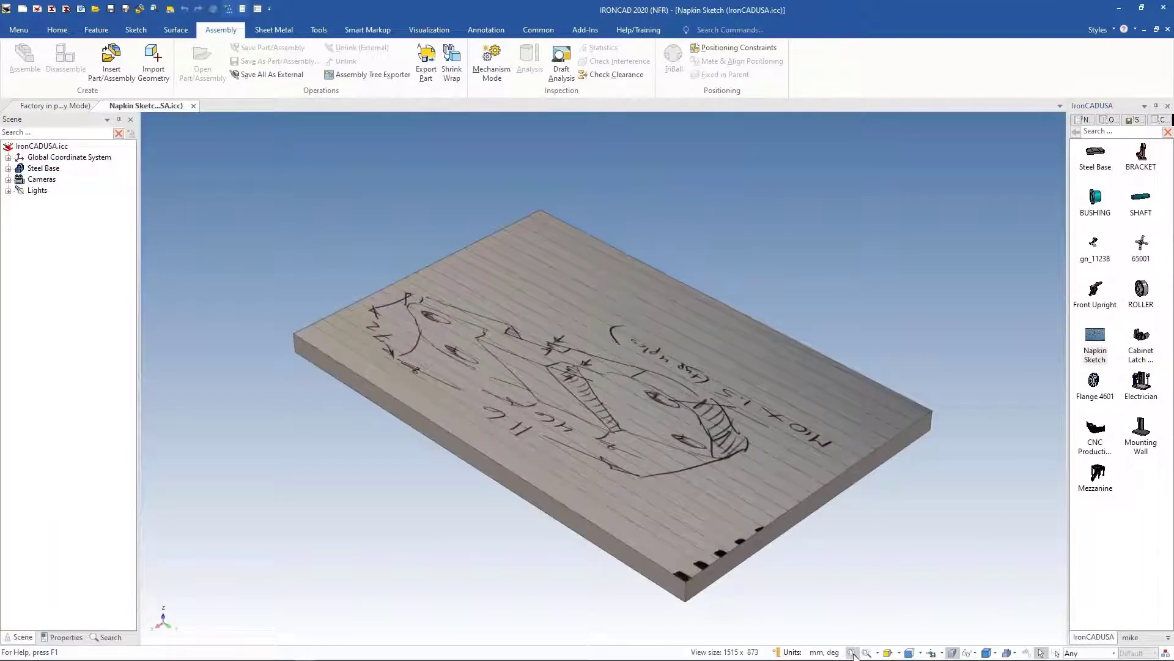
mouse_move(777, 385)
middle_mouse_down()
mouse_move(694, 402)
mouse_move(648, 433)
mouse_move(916, 328)
middle_mouse_up()
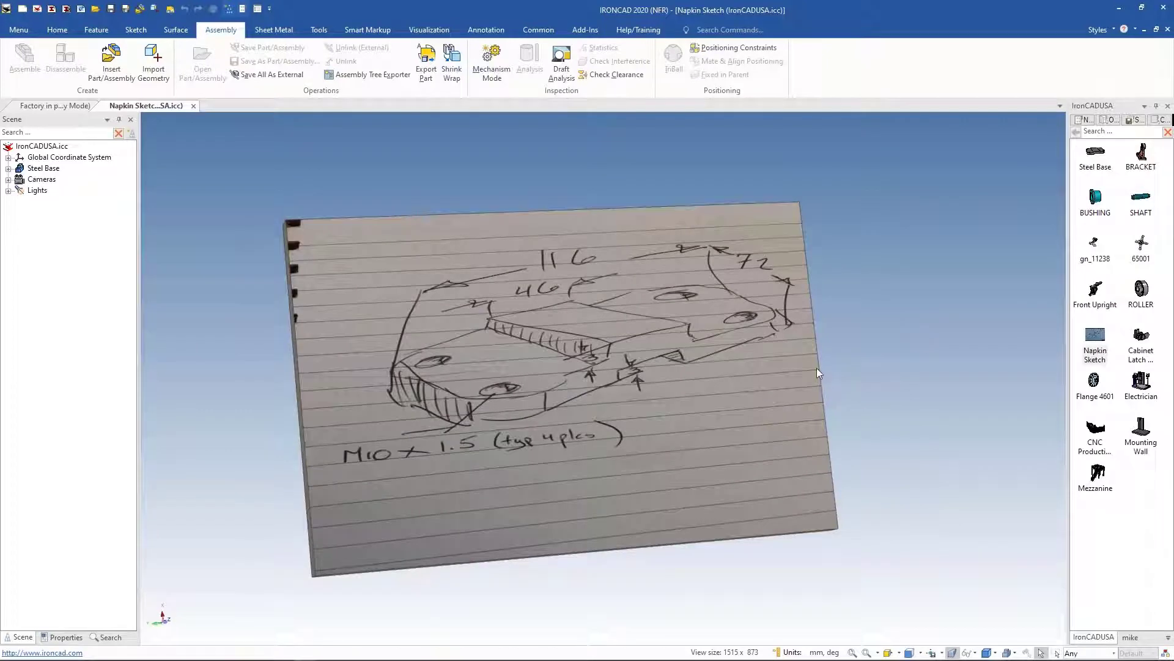
middle_click_drag(816, 368, 734, 447)
left_click(733, 446)
left_click(650, 536)
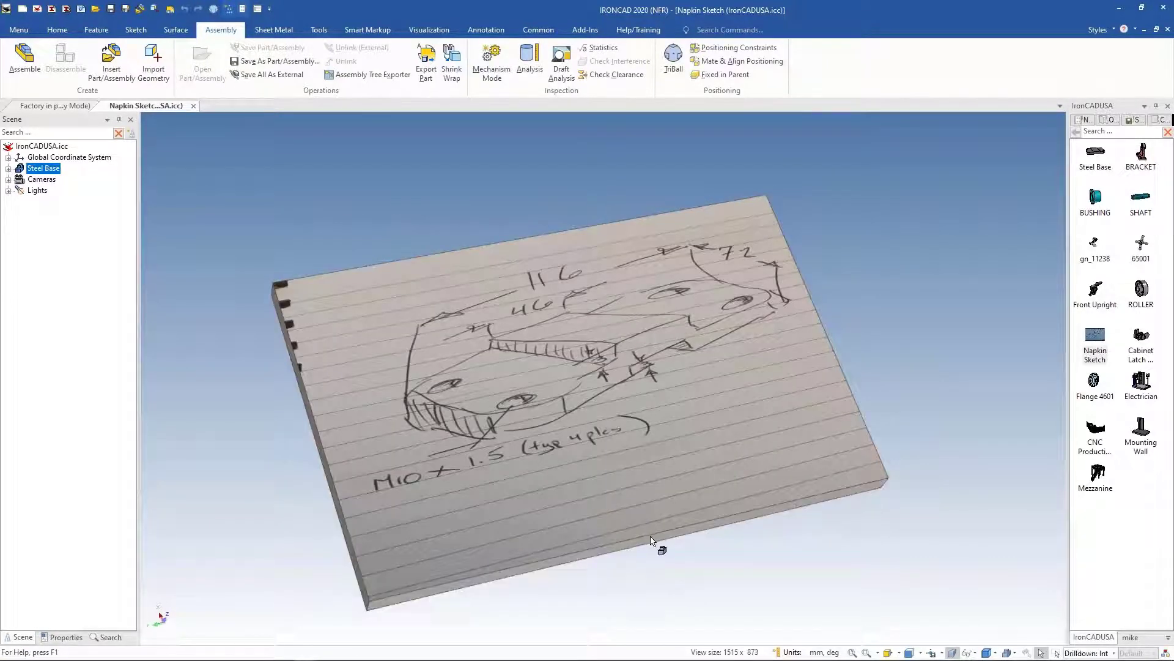
left_click(651, 539)
left_click(651, 507)
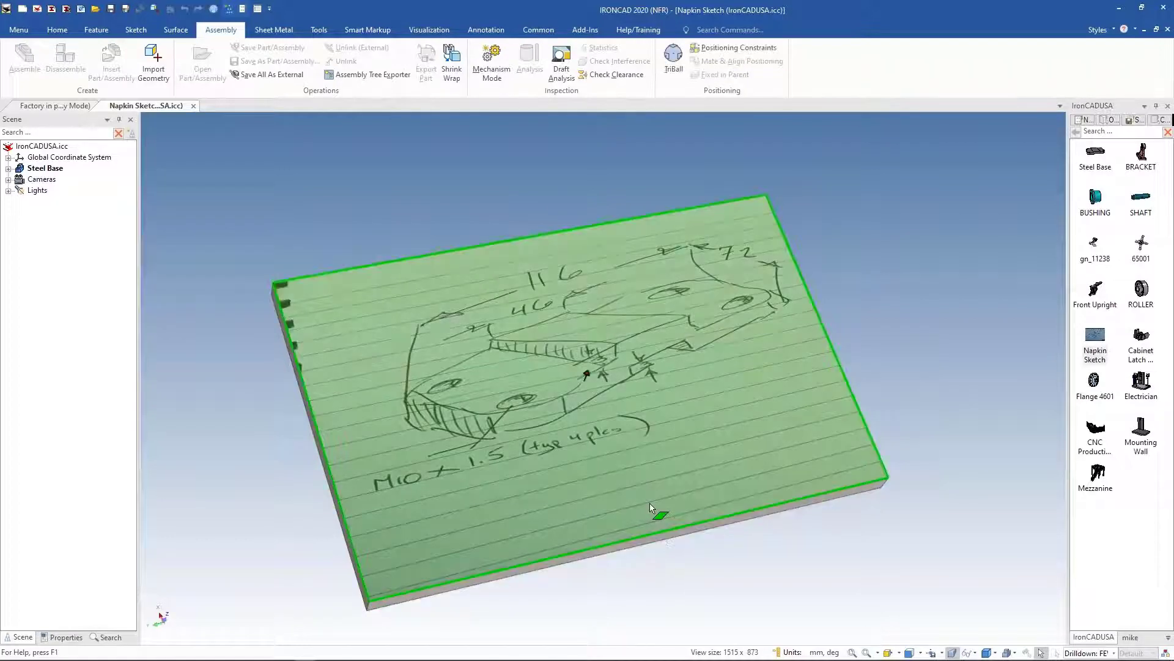
left_click(650, 505)
middle_click_drag(758, 554, 821, 443)
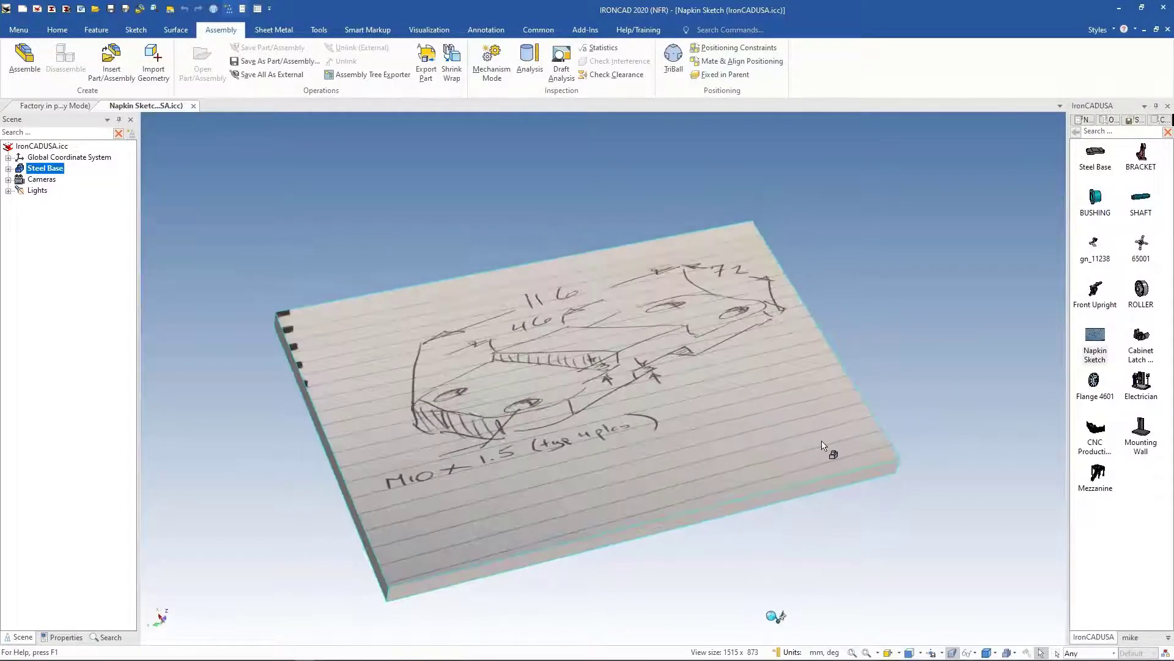
left_click(821, 447)
left_click(659, 534)
key("Return")
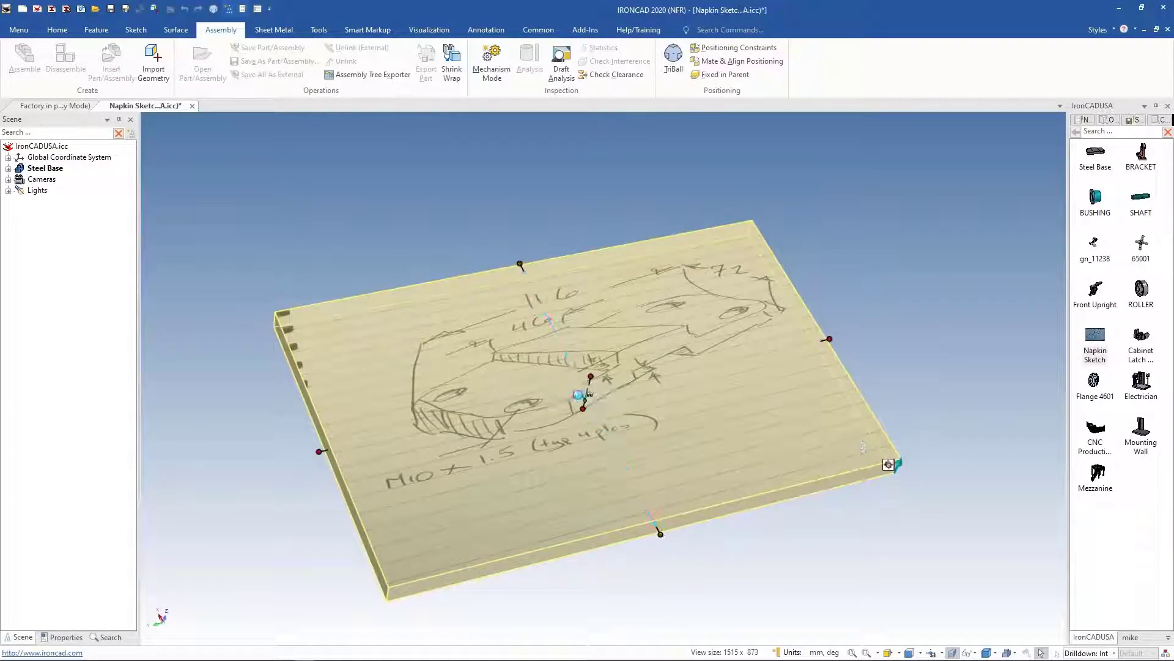
left_click_drag(623, 459, 622, 460)
left_click(961, 305)
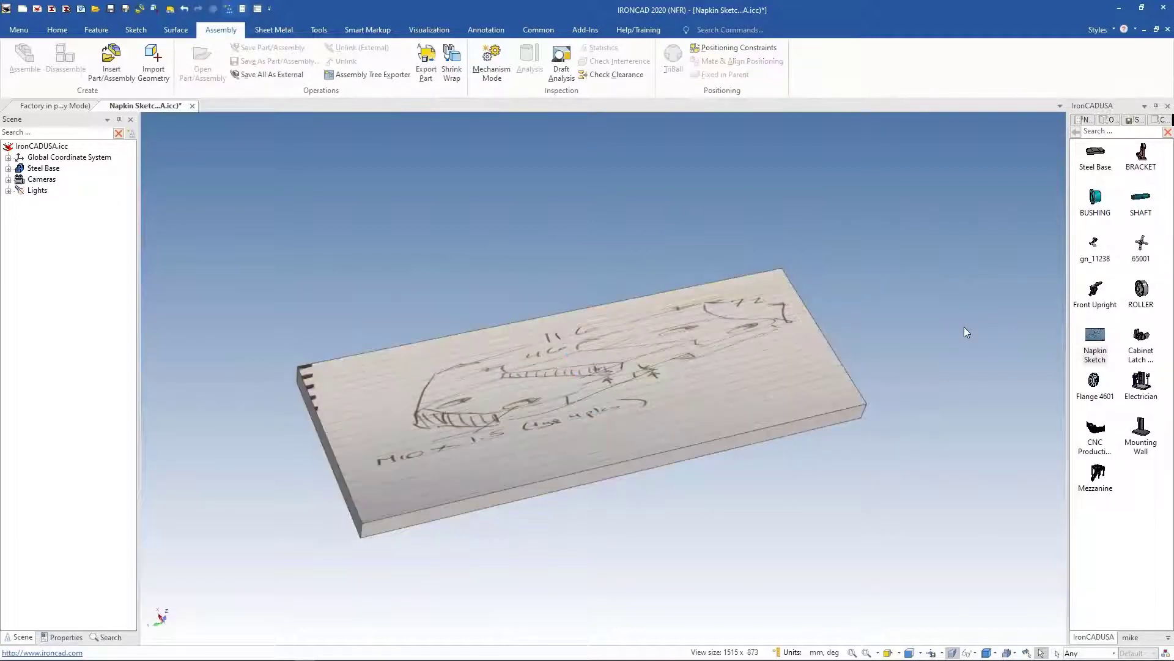
middle_click_drag(964, 327, 946, 314)
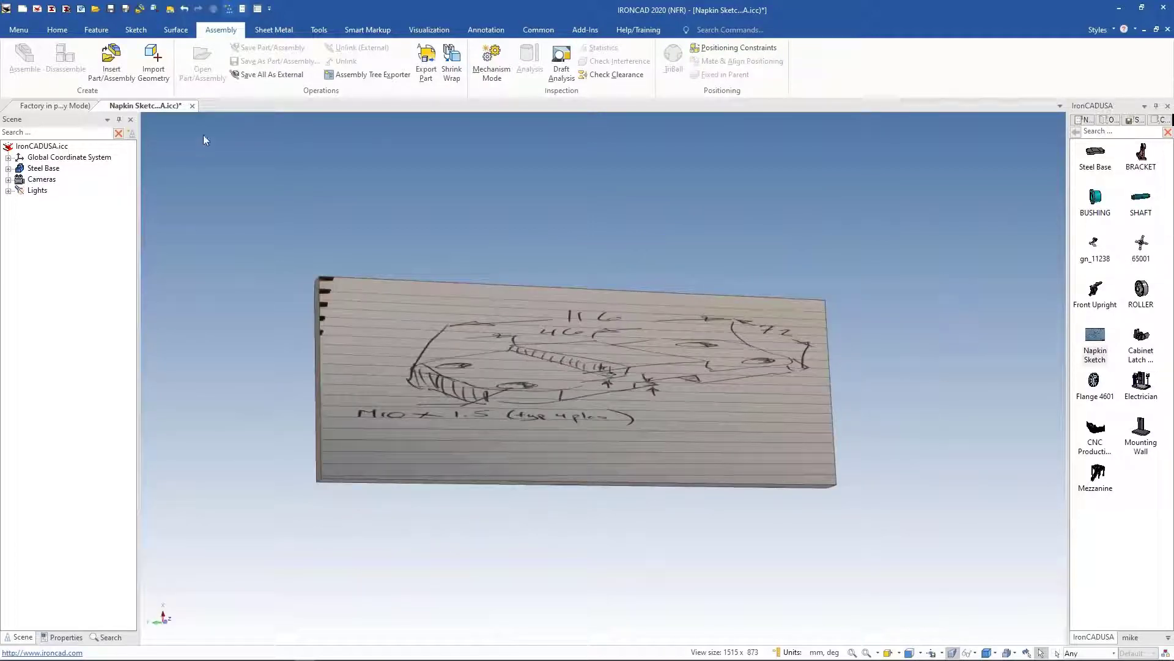
Step: Close the Napkin Sketch document without saving changes
left_click(192, 107)
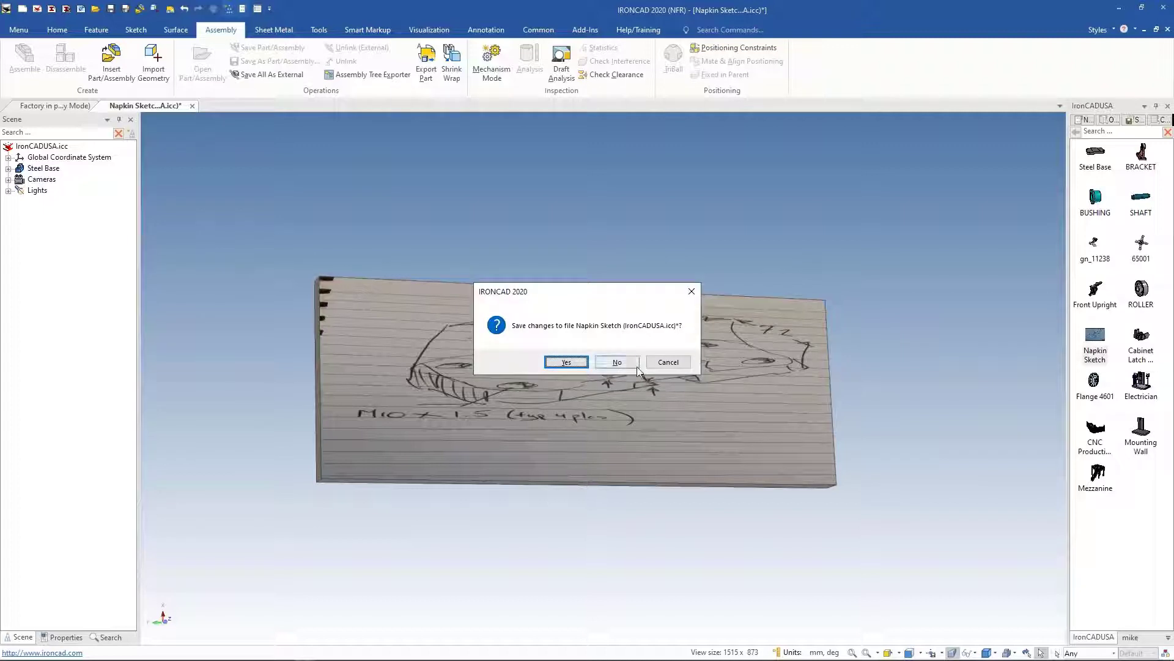
left_click(617, 363)
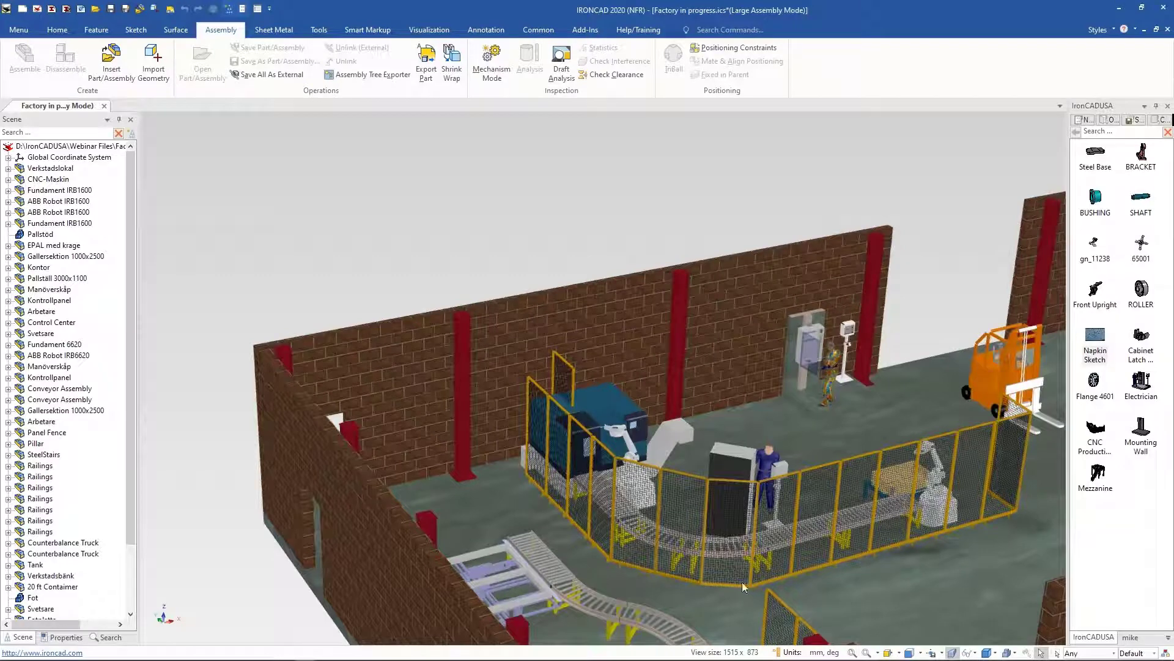
Step: Widen the catalog panel to about half the window beside the factory view
left_click(852, 650)
scroll(993, 409, "down", 5)
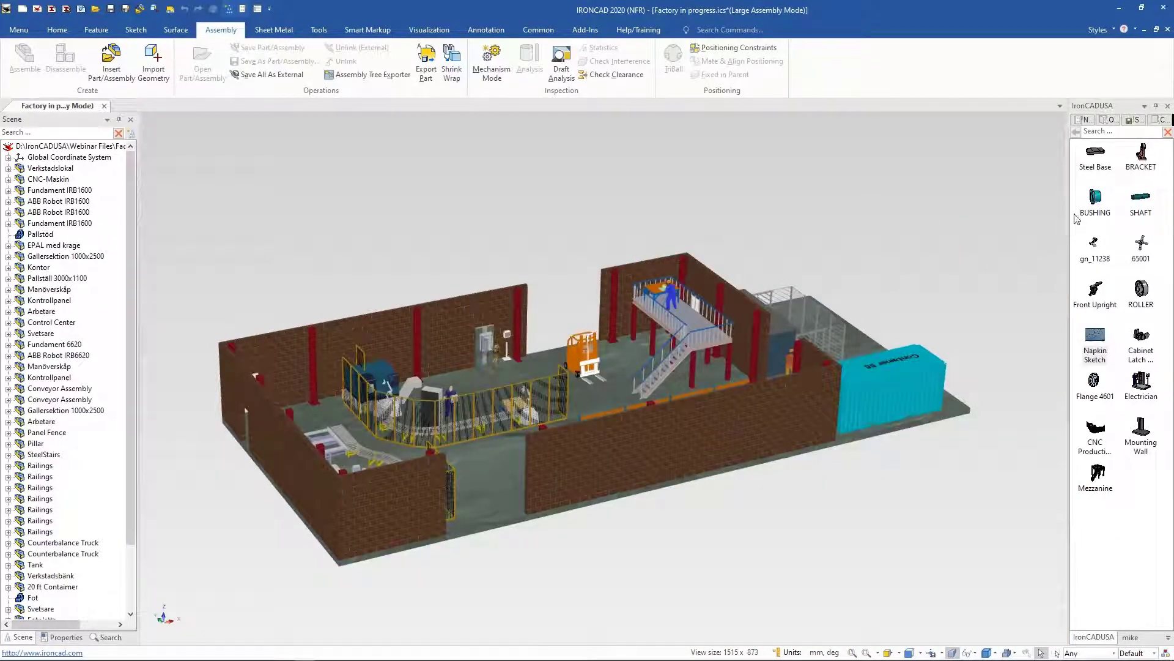
left_click_drag(1128, 109, 1127, 160)
left_click_drag(1069, 221, 705, 245)
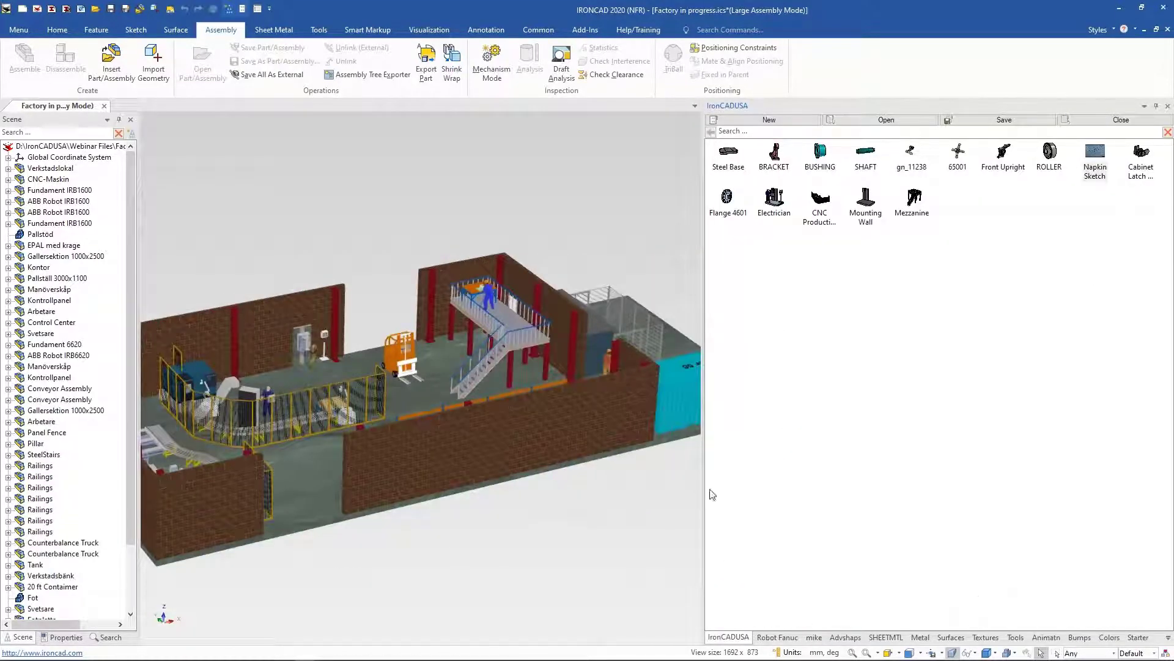
left_click_drag(705, 490, 537, 483)
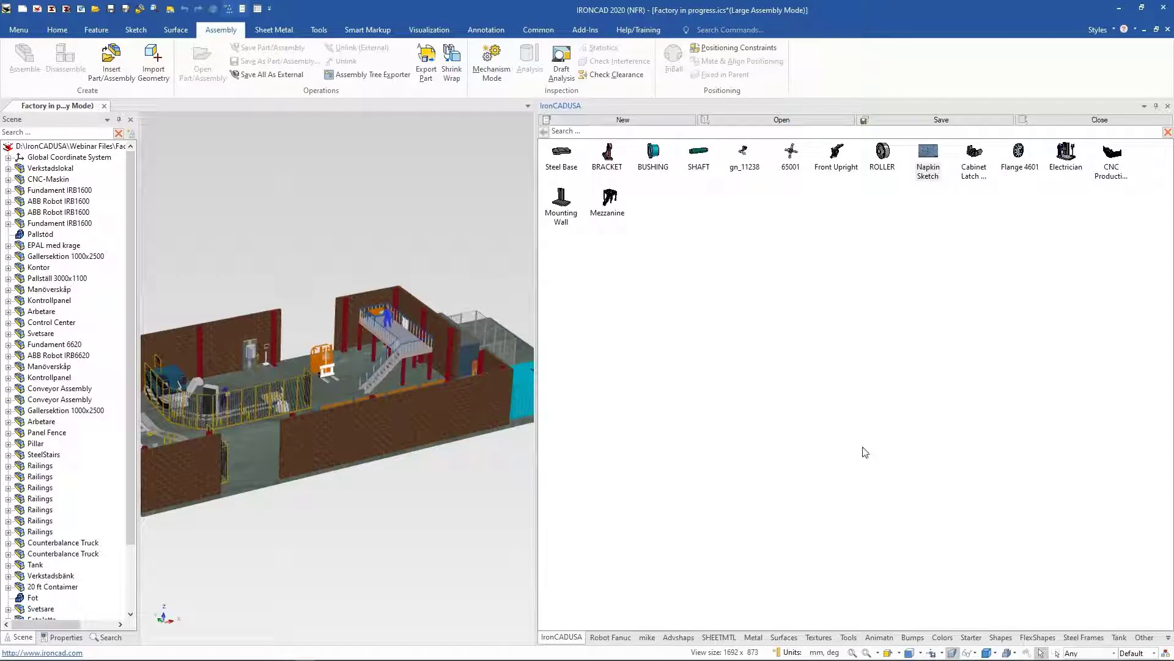
Step: Create a new empty catalog in the catalog panel
left_click(597, 119)
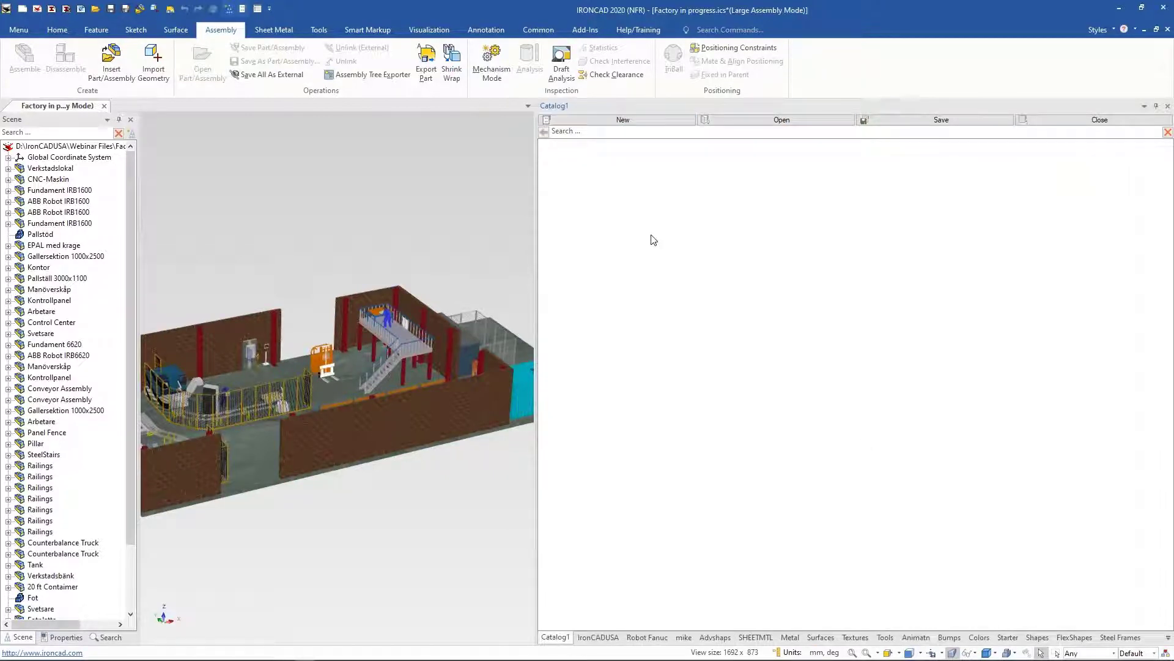
right_click(553, 640)
left_click(729, 454)
Step: Select the welding workbench and welder on the mezzanine and add them as an item to the new catalog
middle_click_drag(520, 237, 512, 270)
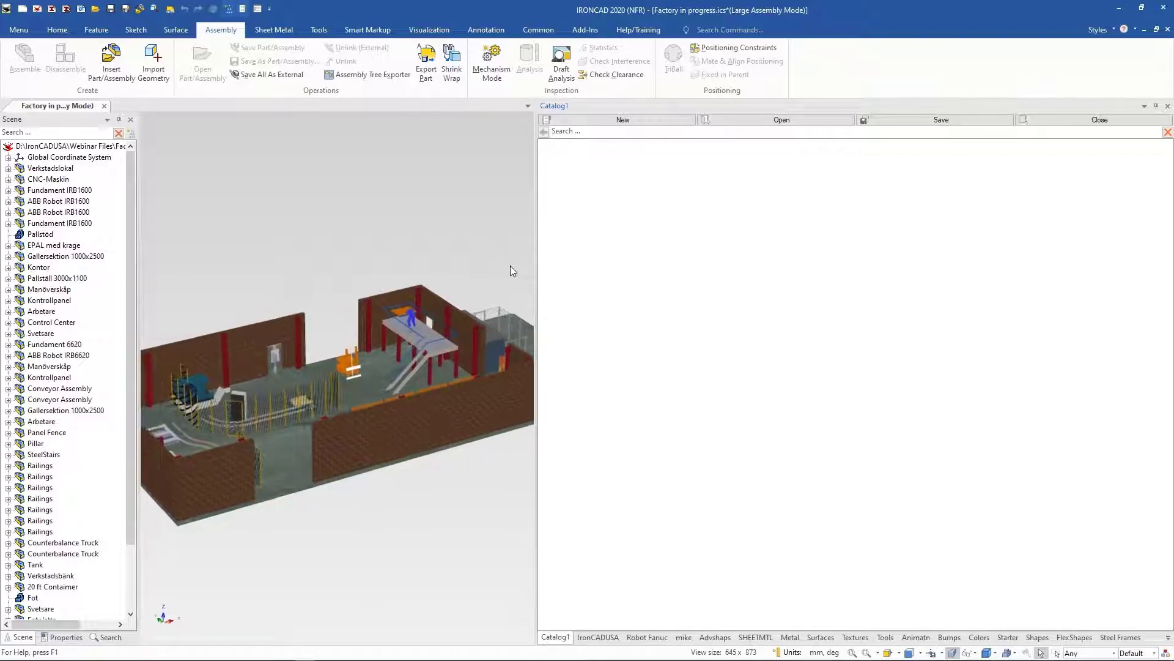
scroll(422, 303, "up", 5)
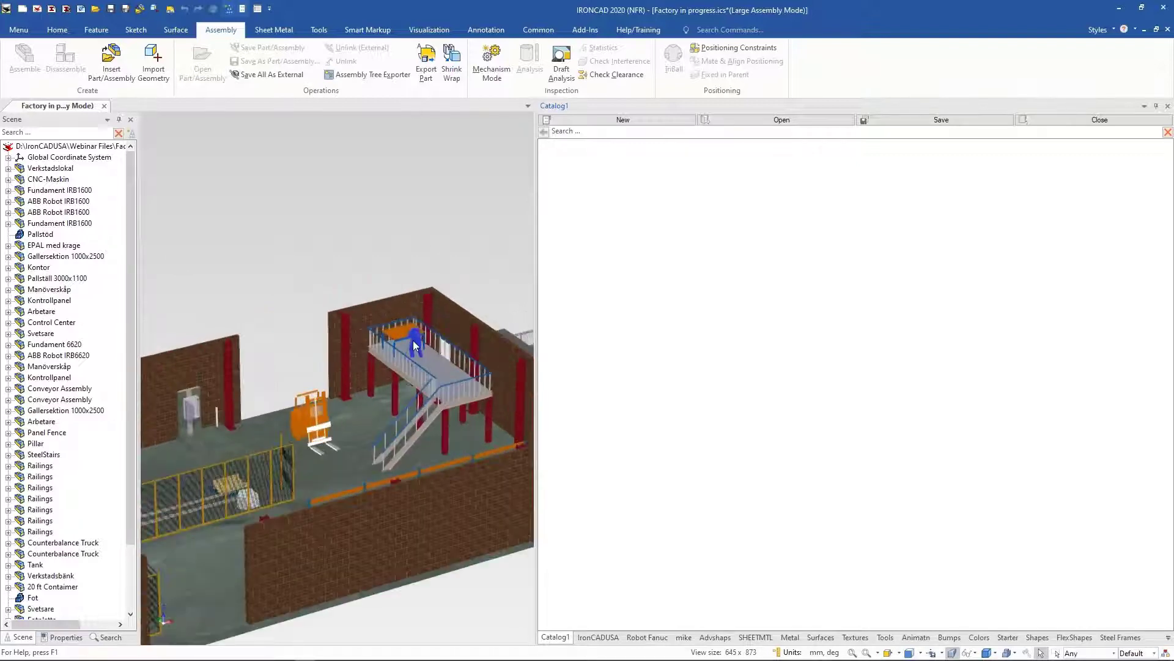
scroll(412, 341, "up", 10)
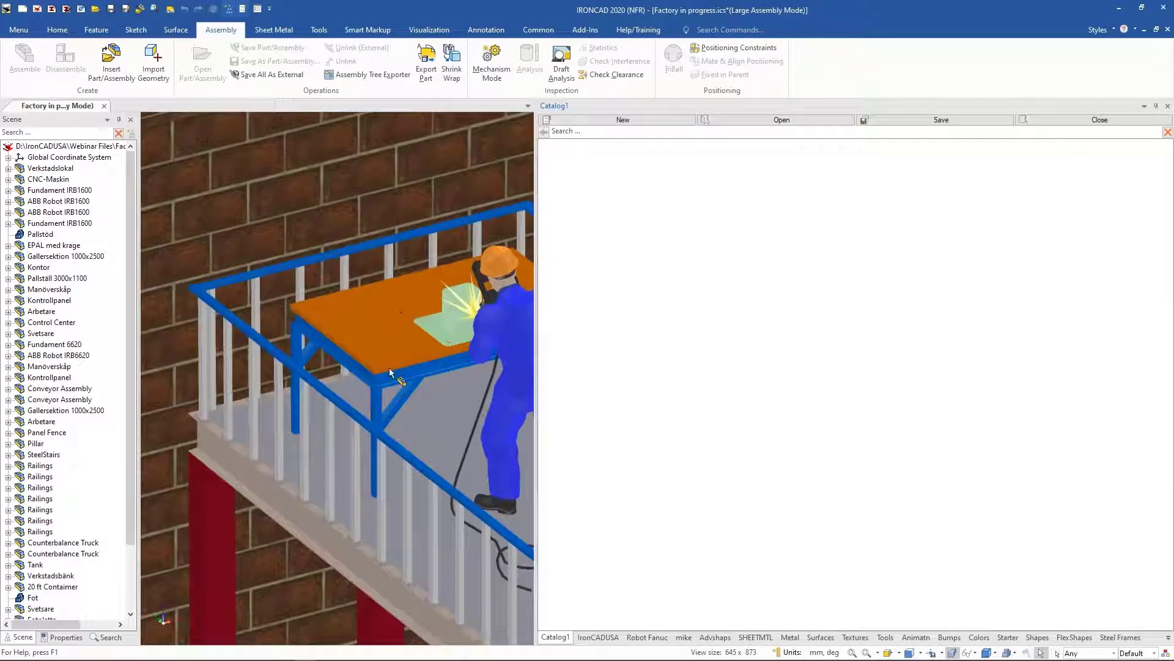
left_click(389, 369)
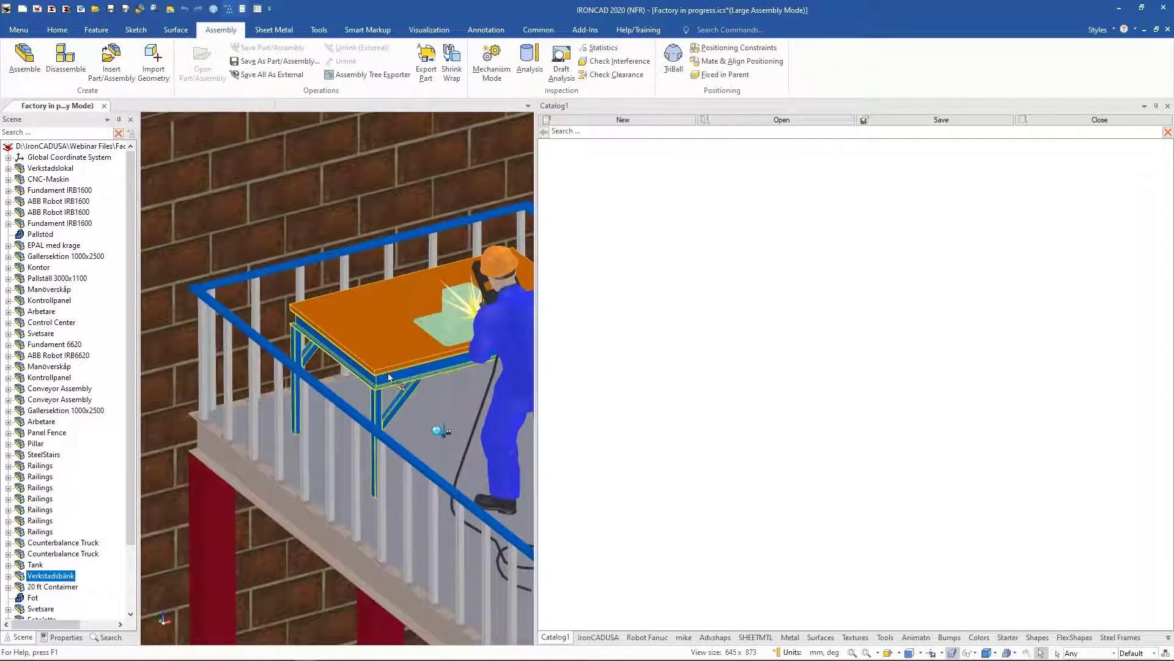
left_click(454, 337)
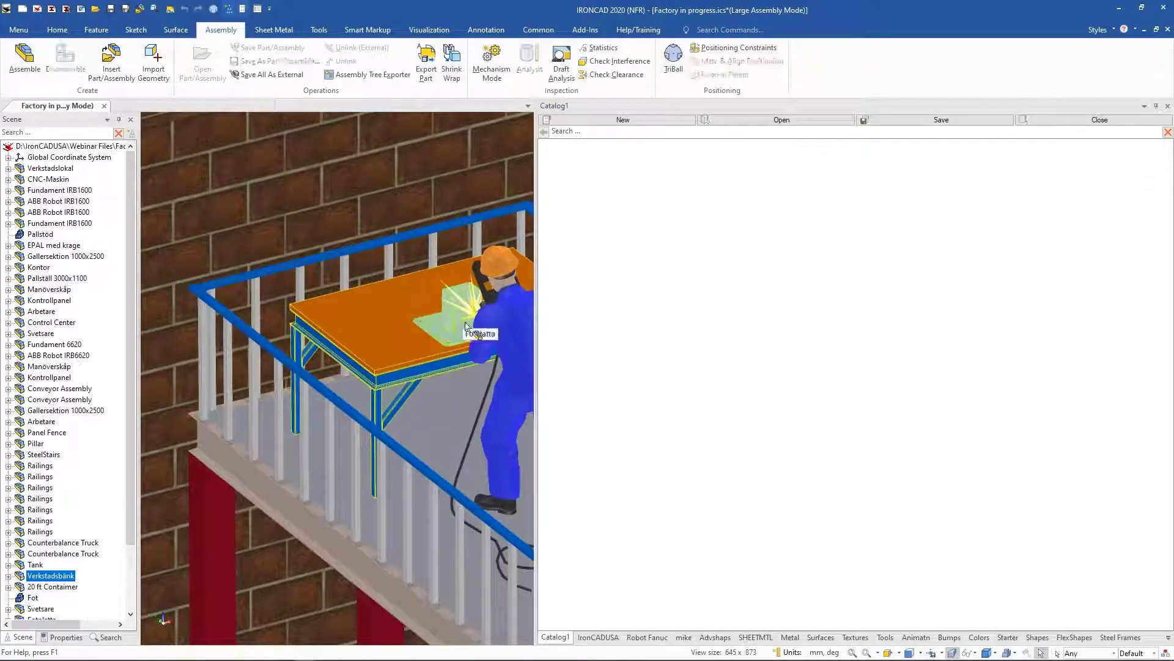
left_click(503, 321, "shift")
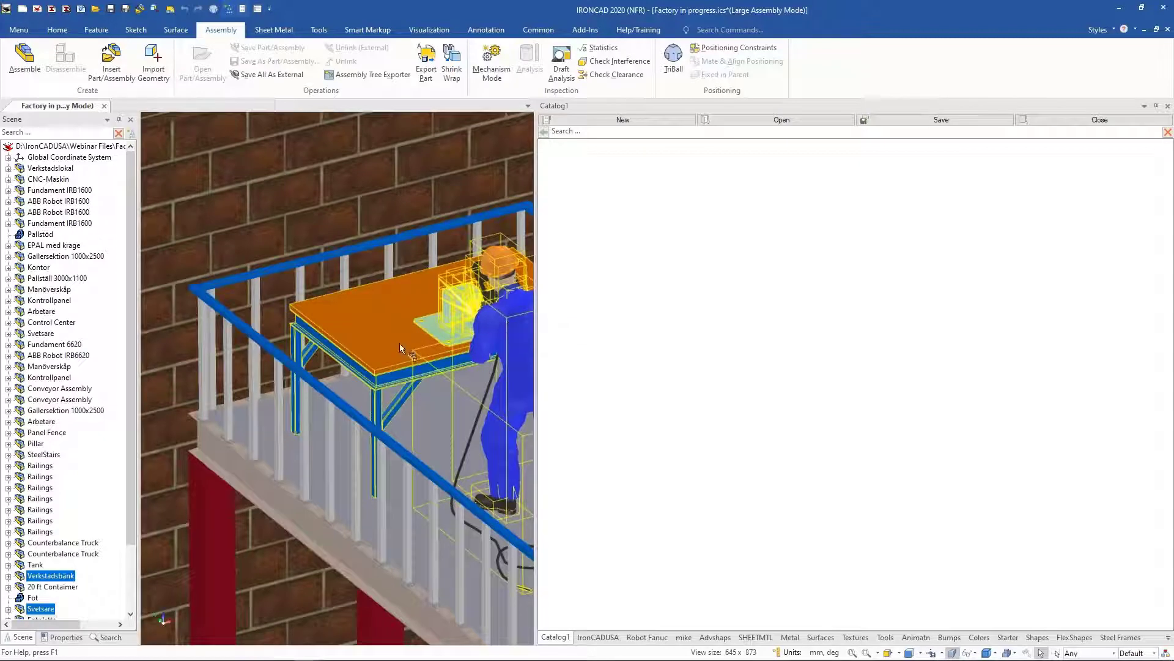
left_click_drag(401, 347, 710, 273)
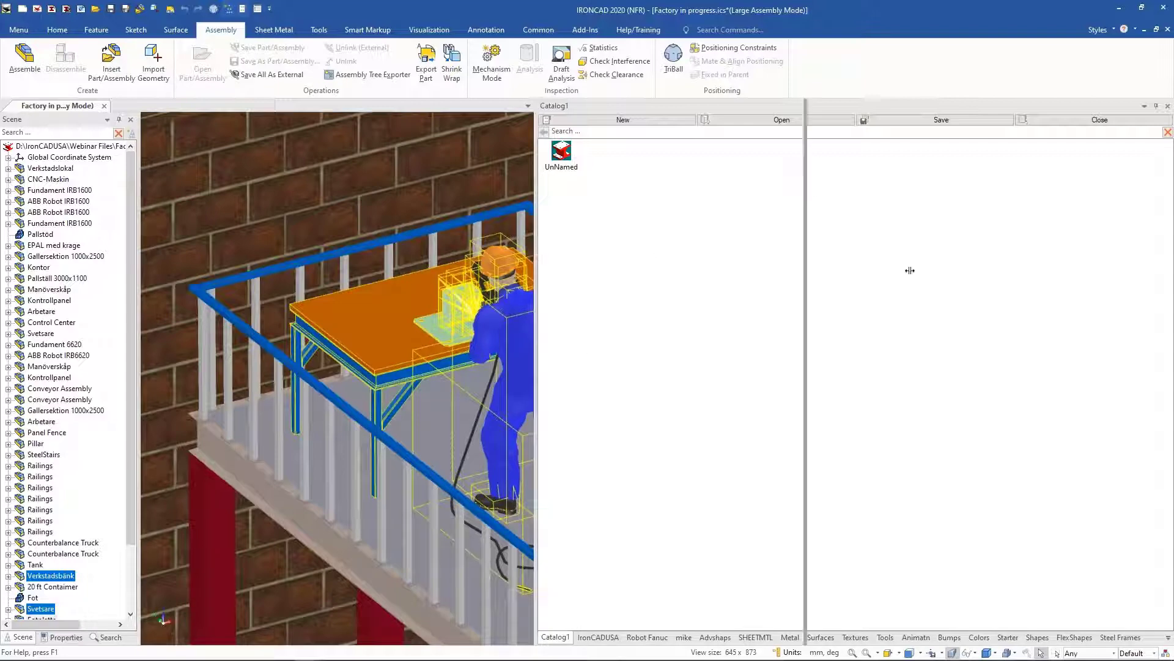
Step: Narrow the catalog panel and drop the new welding-station item onto the factory floor beside the office
left_click_drag(1171, 276, 1057, 291)
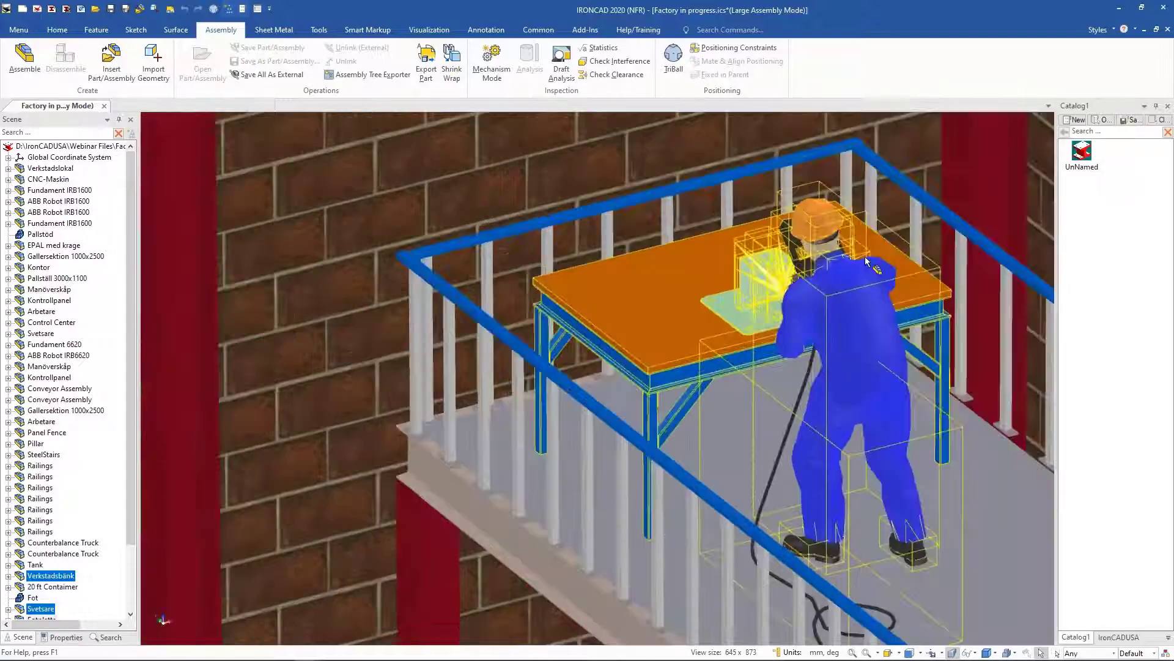
scroll(735, 221, "down", 7)
left_click(910, 225)
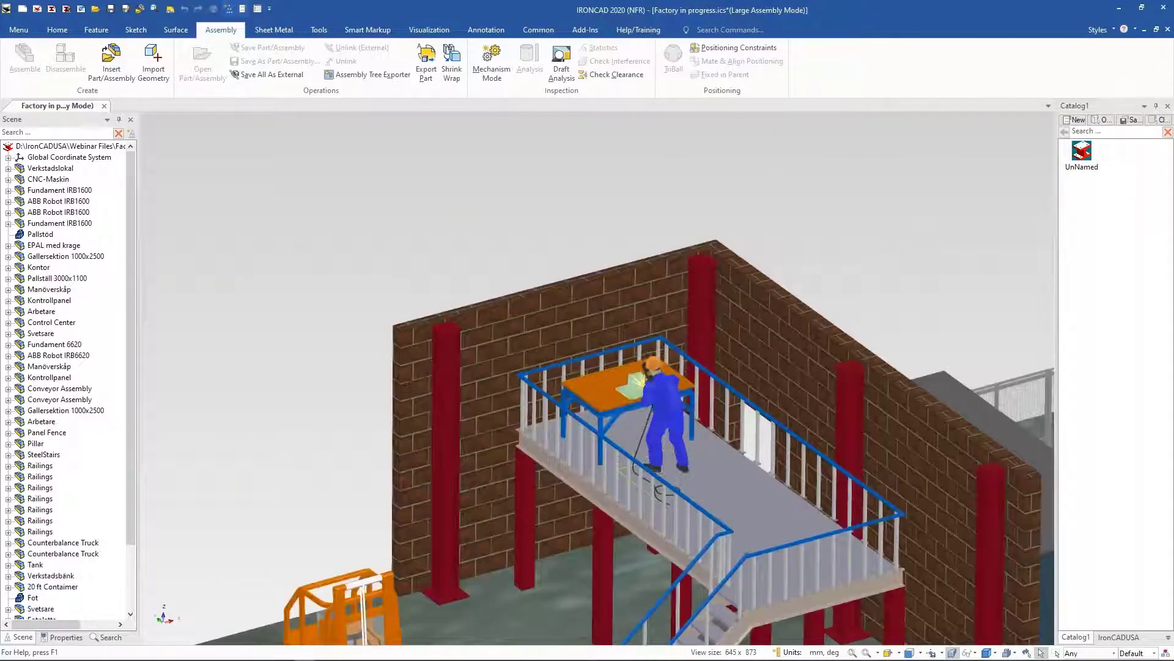
scroll(887, 230, "up", 5)
middle_click_drag(870, 232, 391, 373)
left_click_drag(1078, 165, 707, 467)
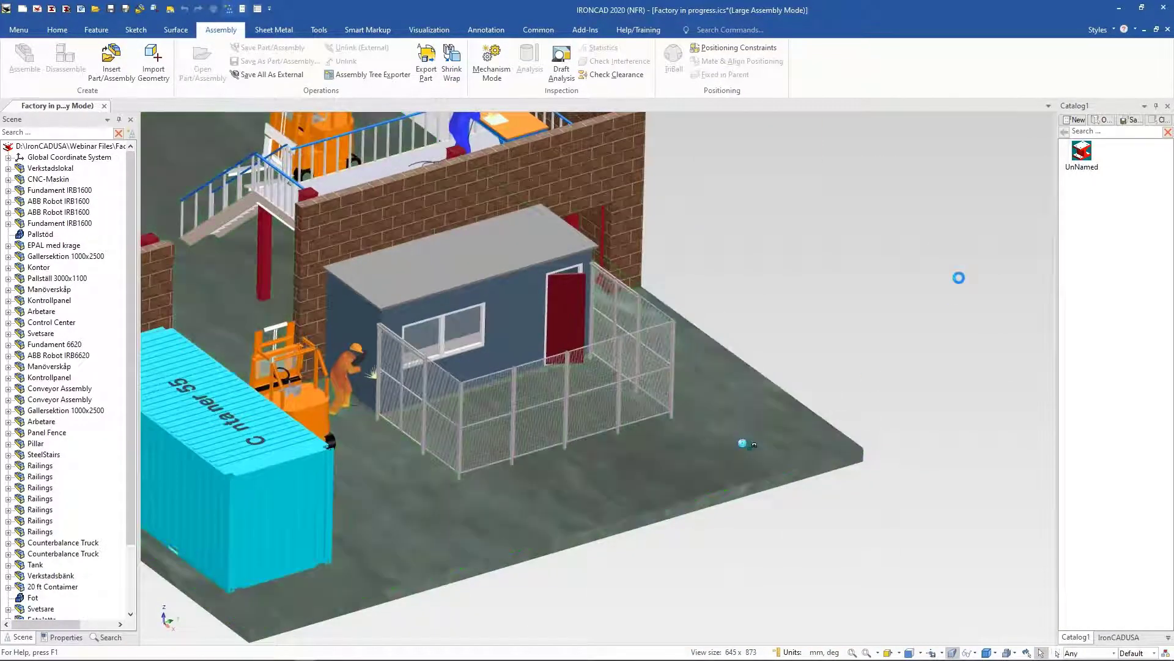
Step: Zoom in on the placed welding station to inspect it
scroll(846, 344, "up", 5)
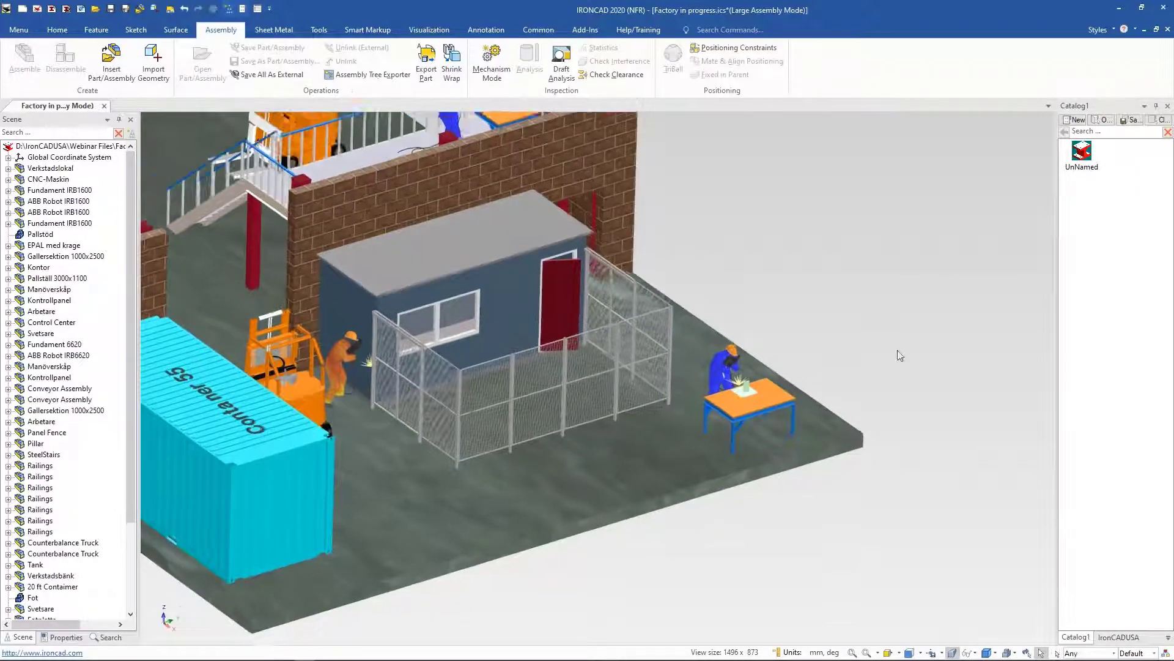
scroll(800, 435, "up", 5)
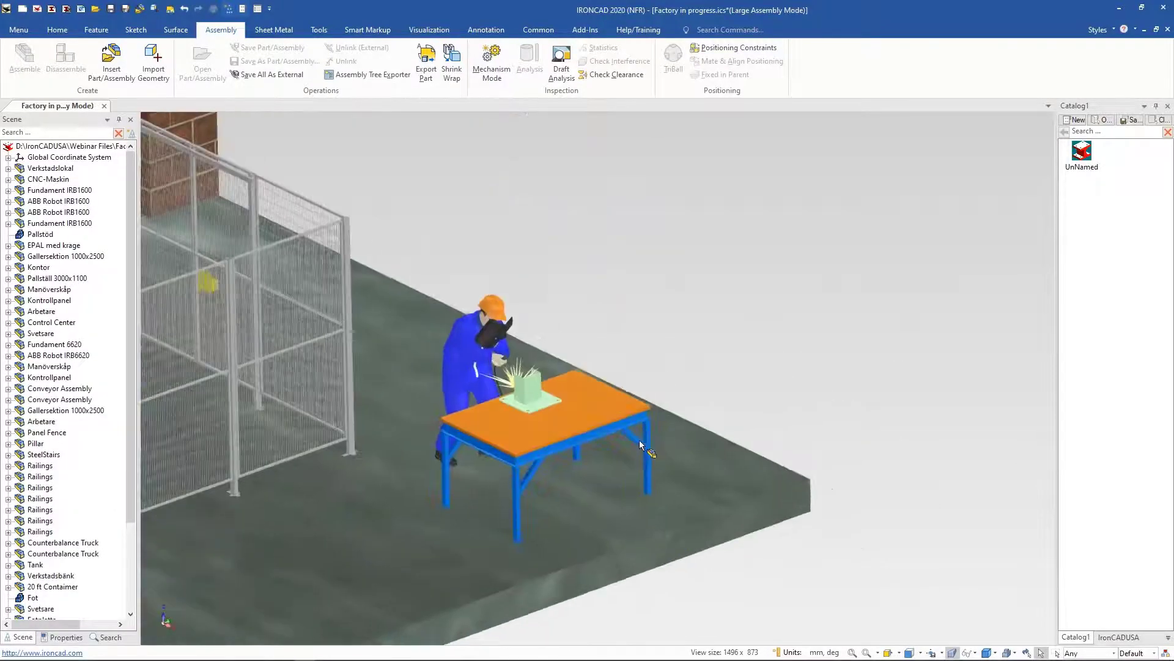
scroll(665, 449, "down", 6)
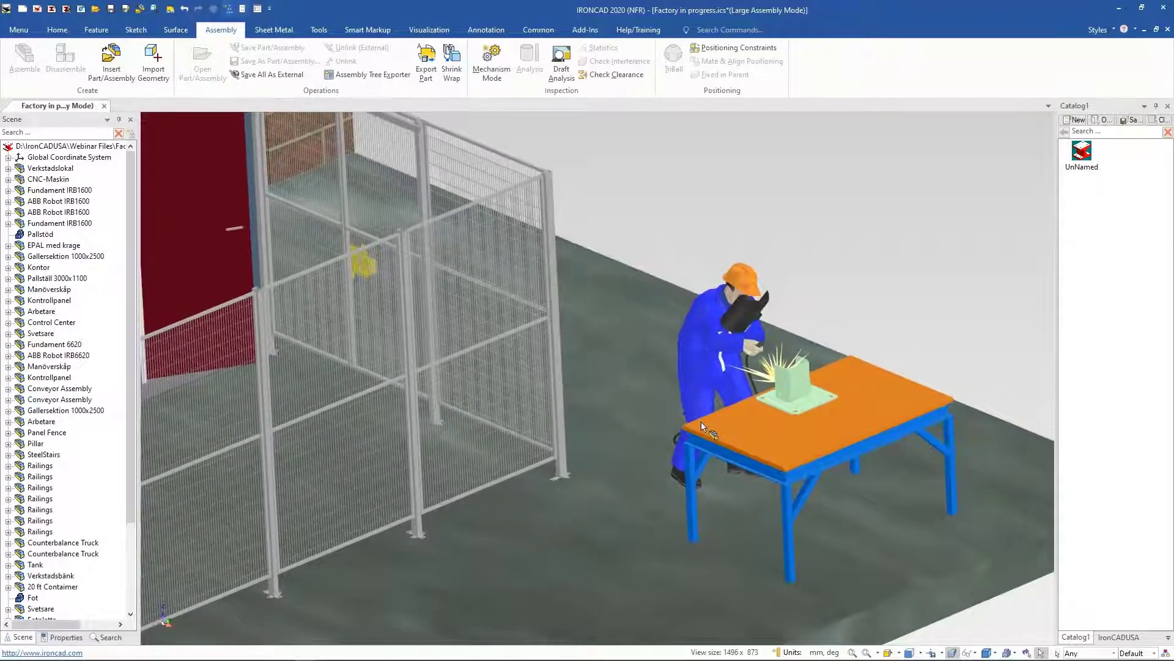
scroll(705, 400, "up", 3)
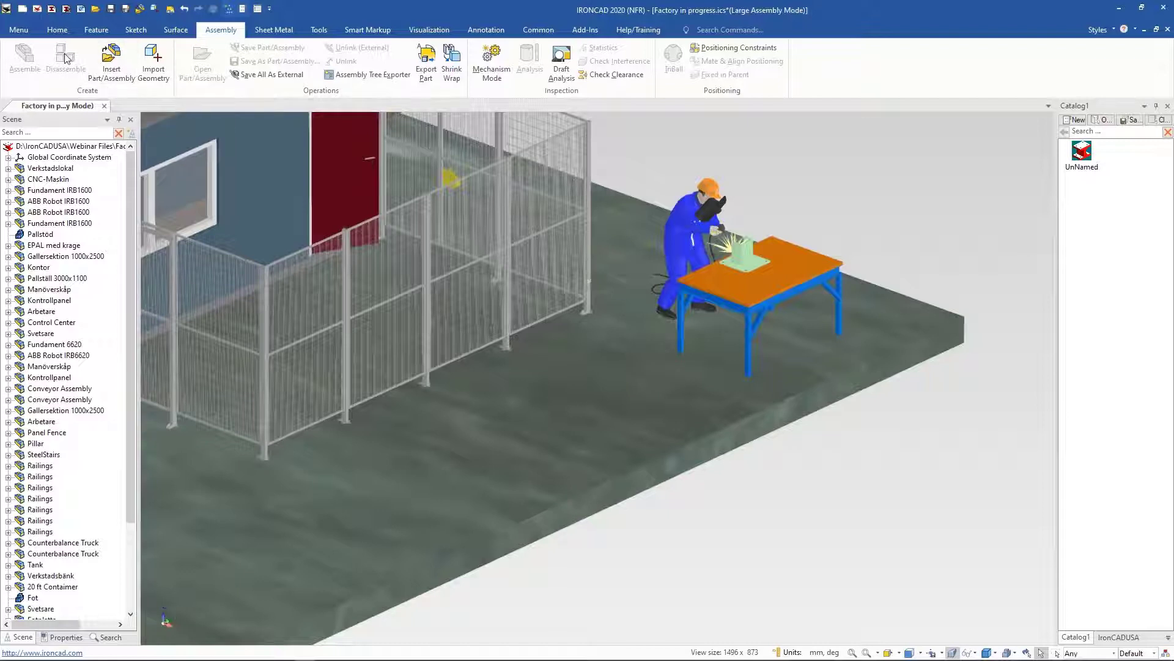
Step: Open Scene1.ics from the Webinar Files folder and dismiss the load messages, allowing the invalid relations to be deleted
left_click(57, 30)
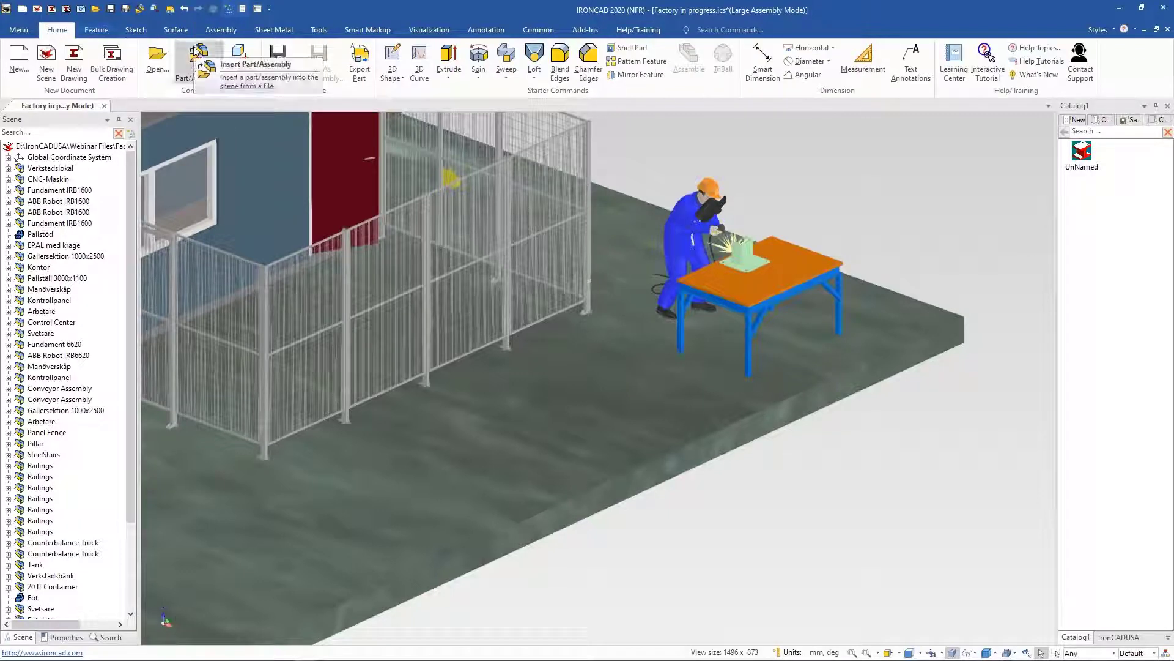
left_click(157, 58)
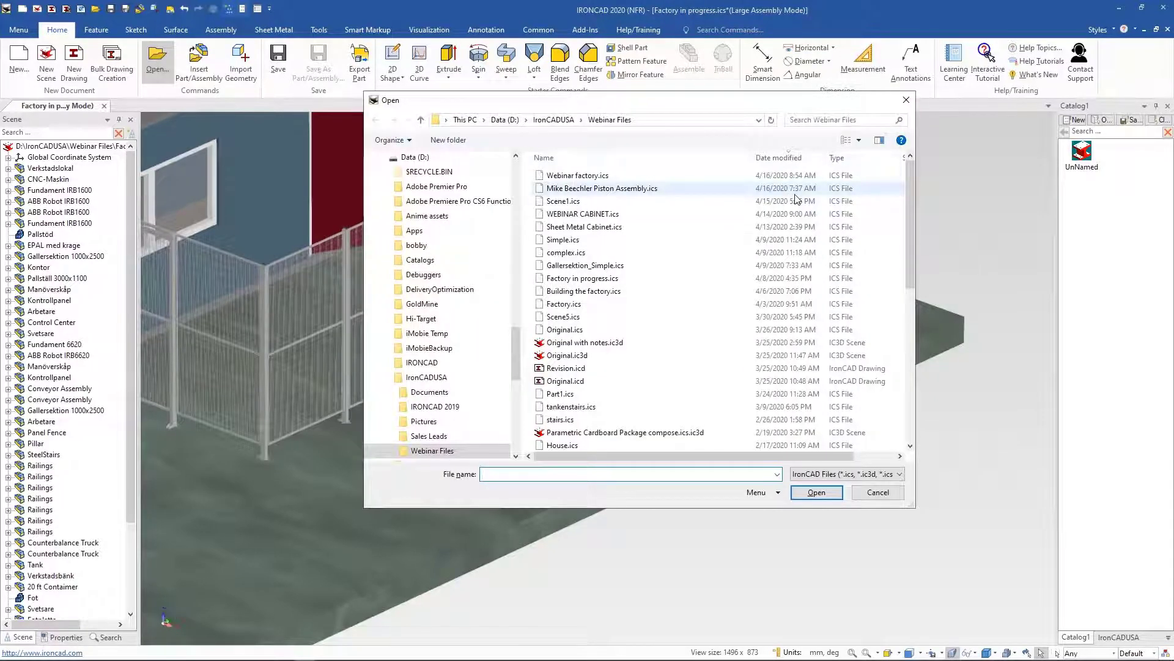
double_click(566, 201)
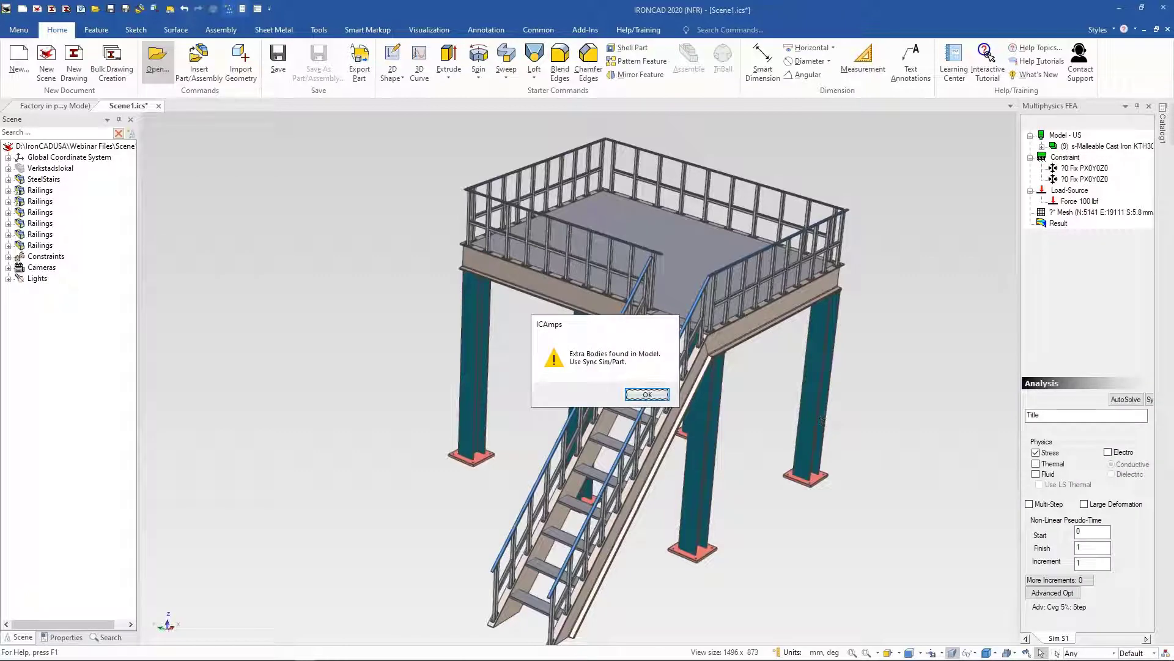
left_click(643, 396)
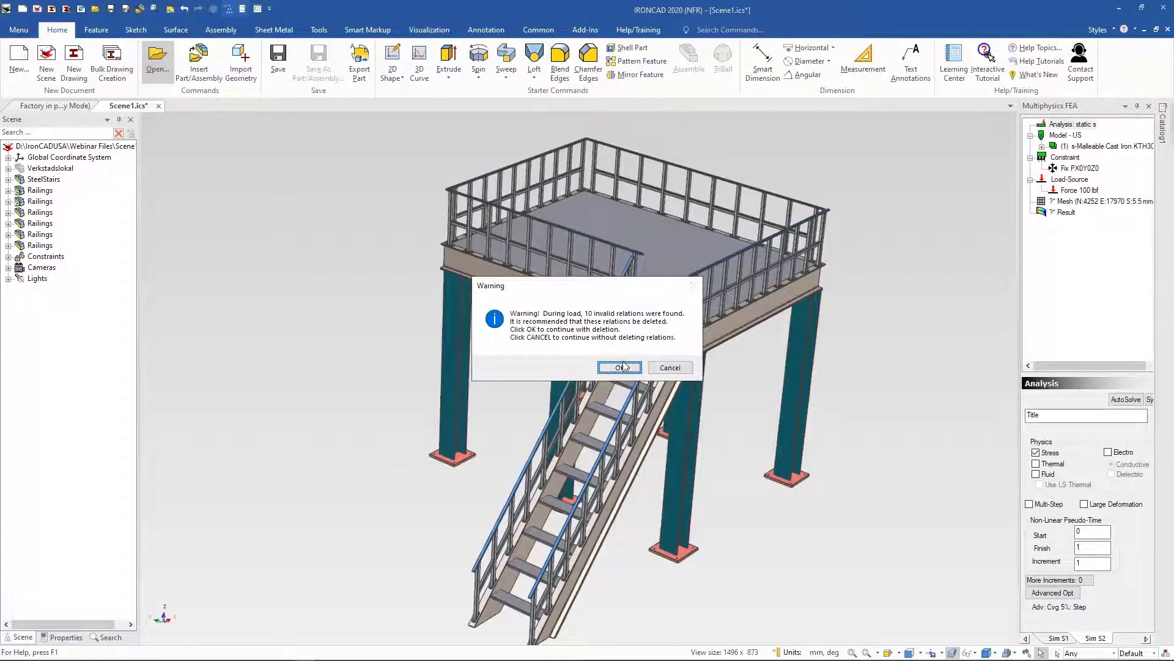
left_click(627, 366)
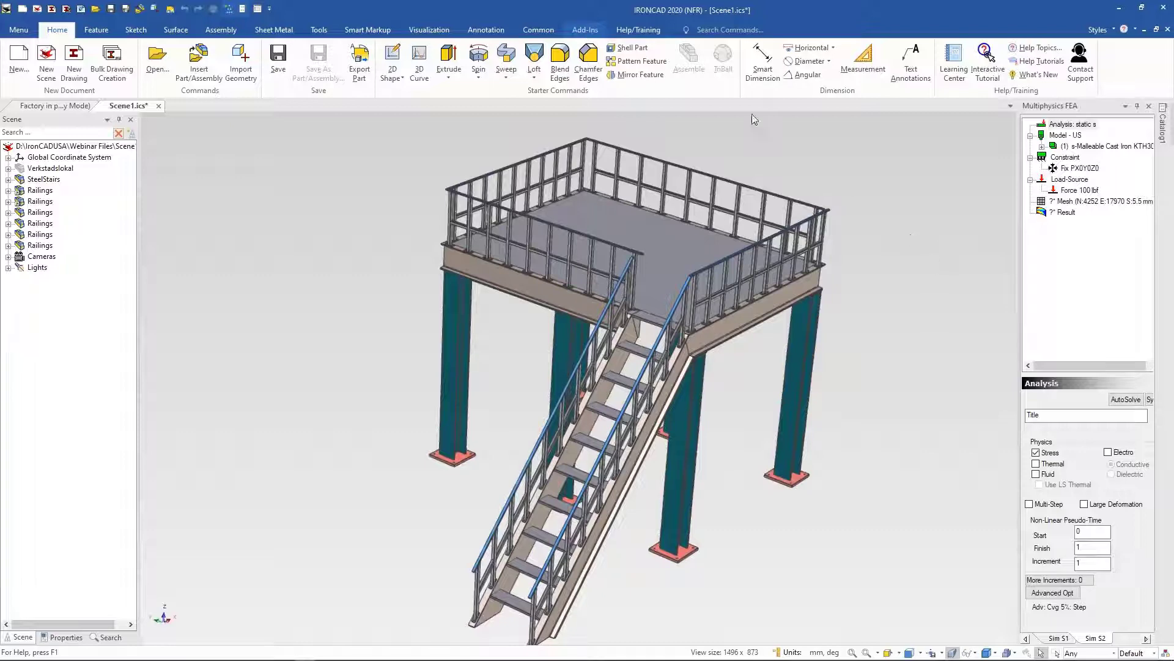
Step: Hide the MultiPhysics FEA panel so the catalog panel shows again
left_click(1124, 74)
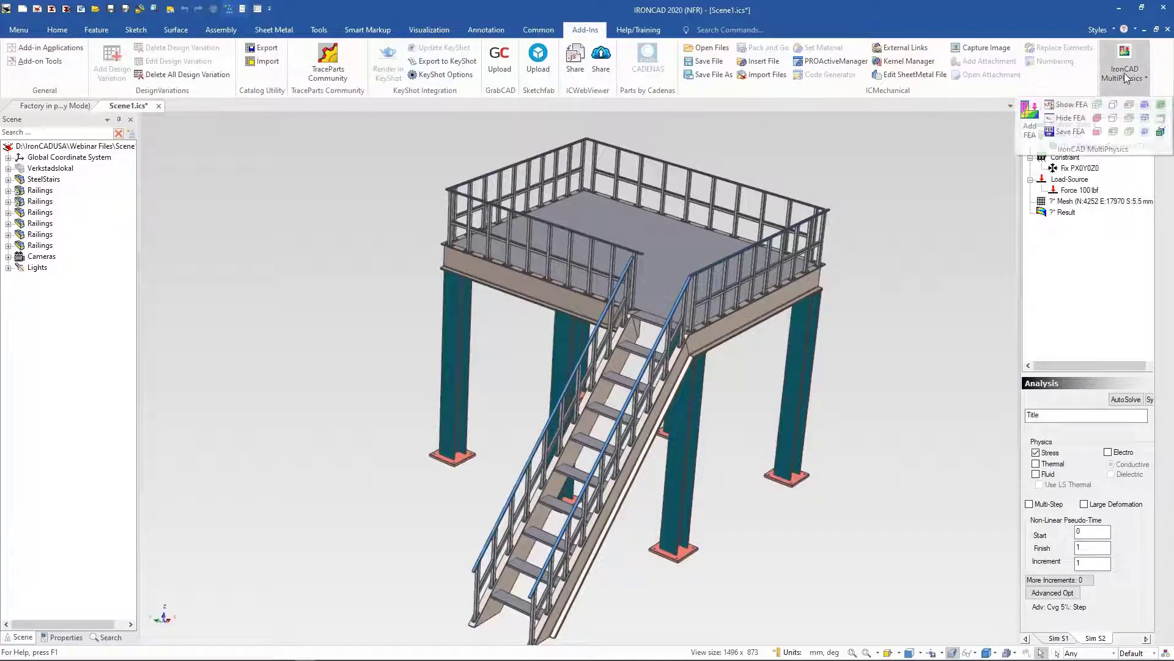
left_click(1065, 118)
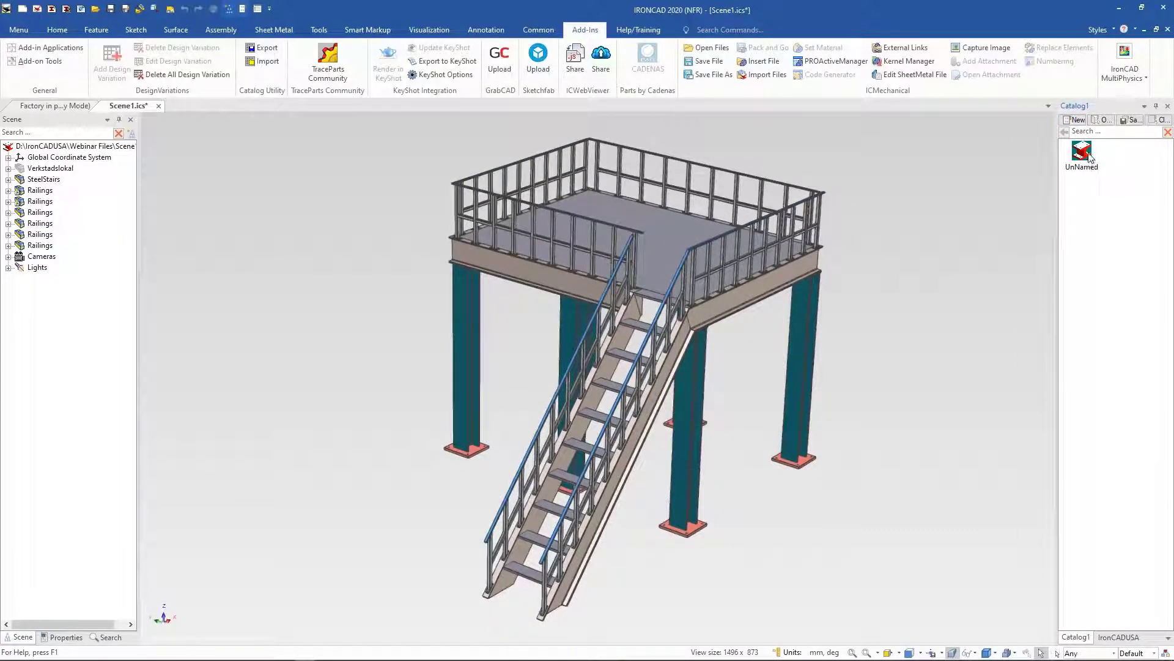
Step: Drop the welding-station catalog item onto the platform and reposition it with the triball
left_click_drag(1090, 158, 726, 231)
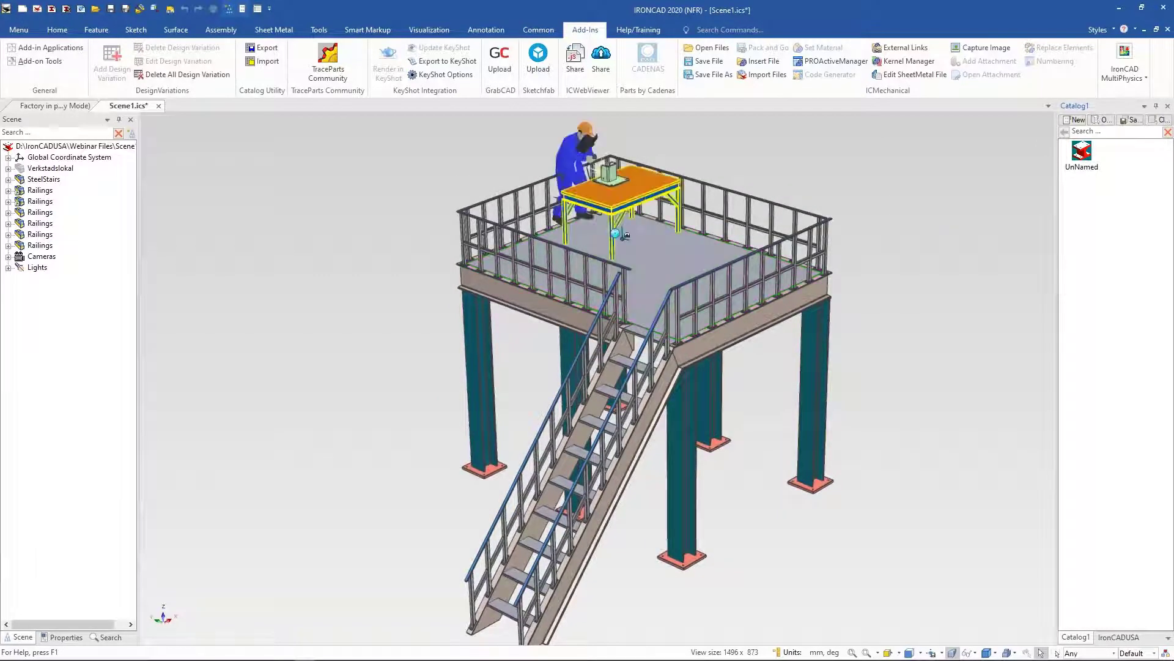
middle_click_drag(841, 214, 776, 183)
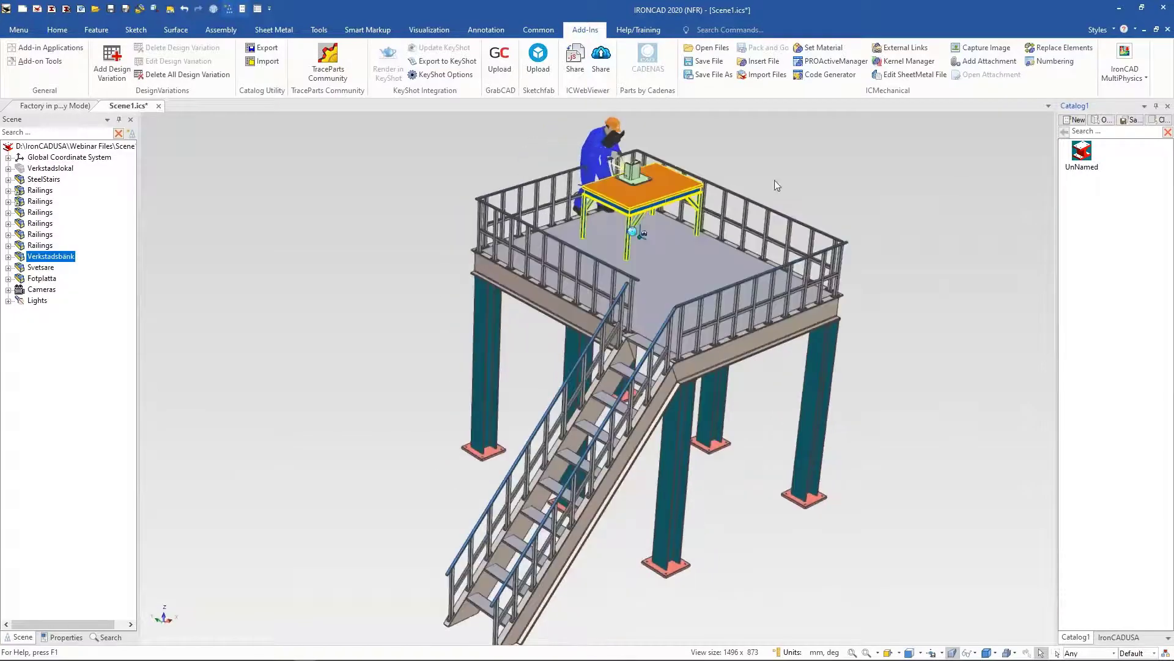
key("F10")
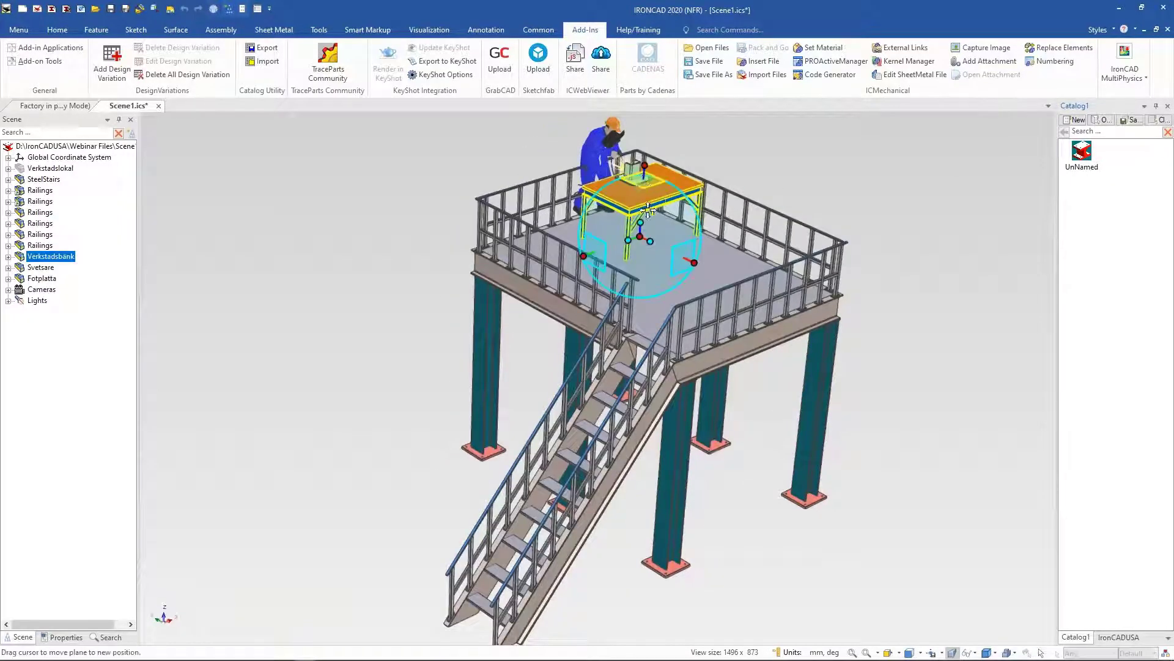
left_click_drag(642, 182, 653, 219)
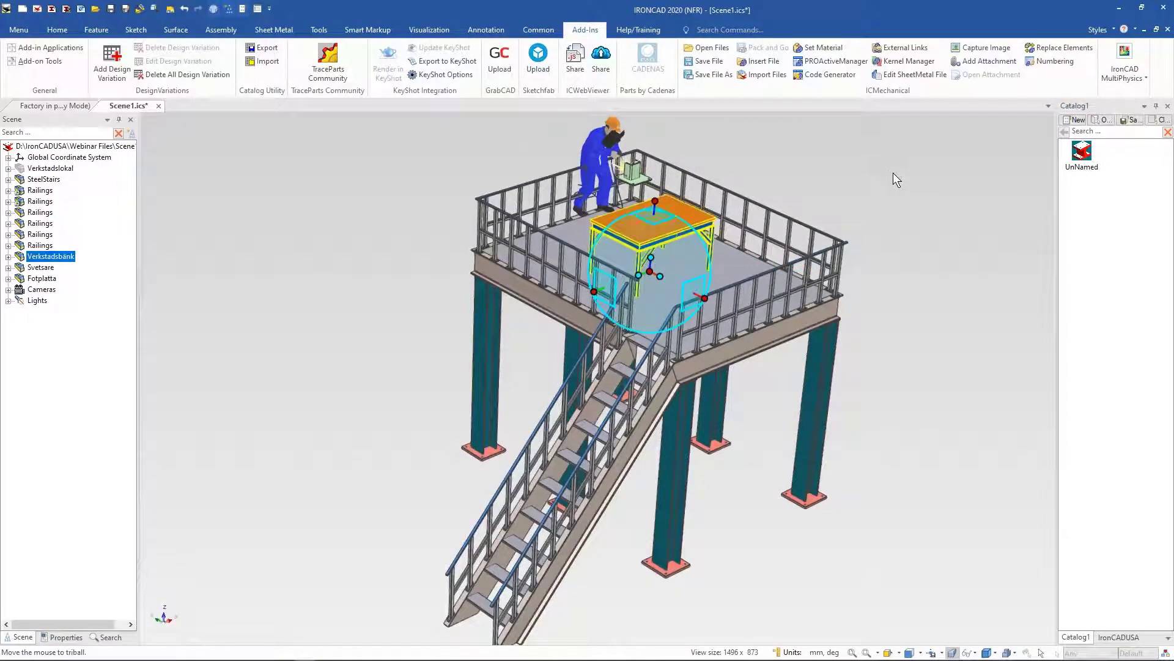
middle_click_drag(893, 172, 875, 150)
scroll(875, 150, "down", 3)
key("F10")
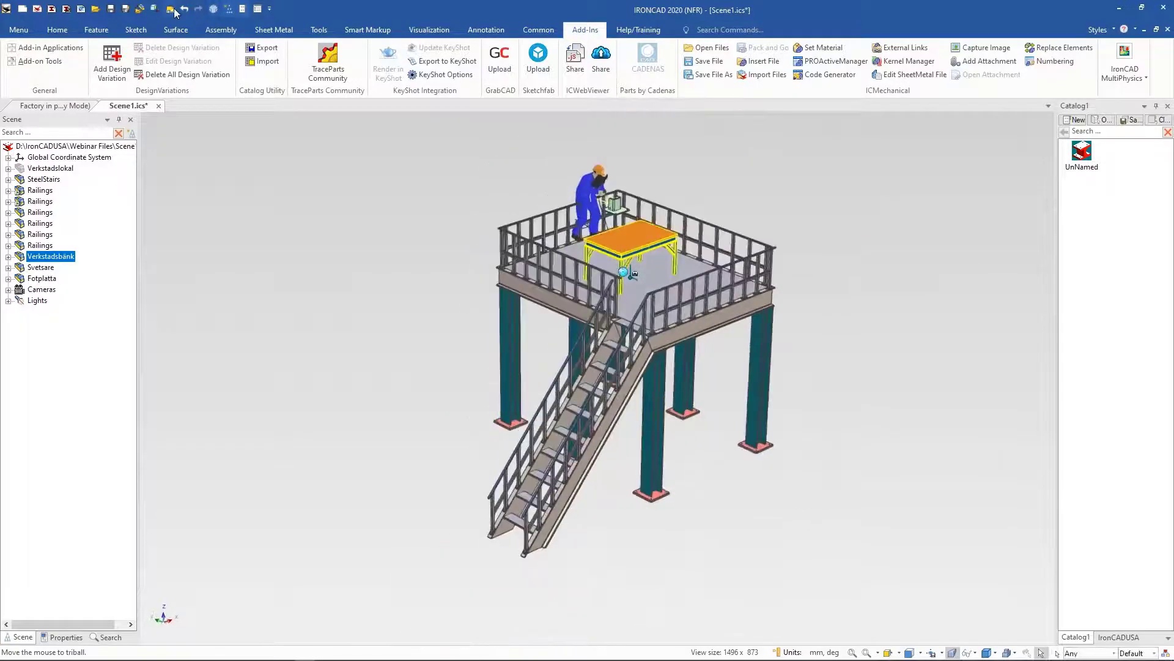
Step: Undo the welding station's move and its placement on the platform
left_click(183, 8)
left_click(183, 8)
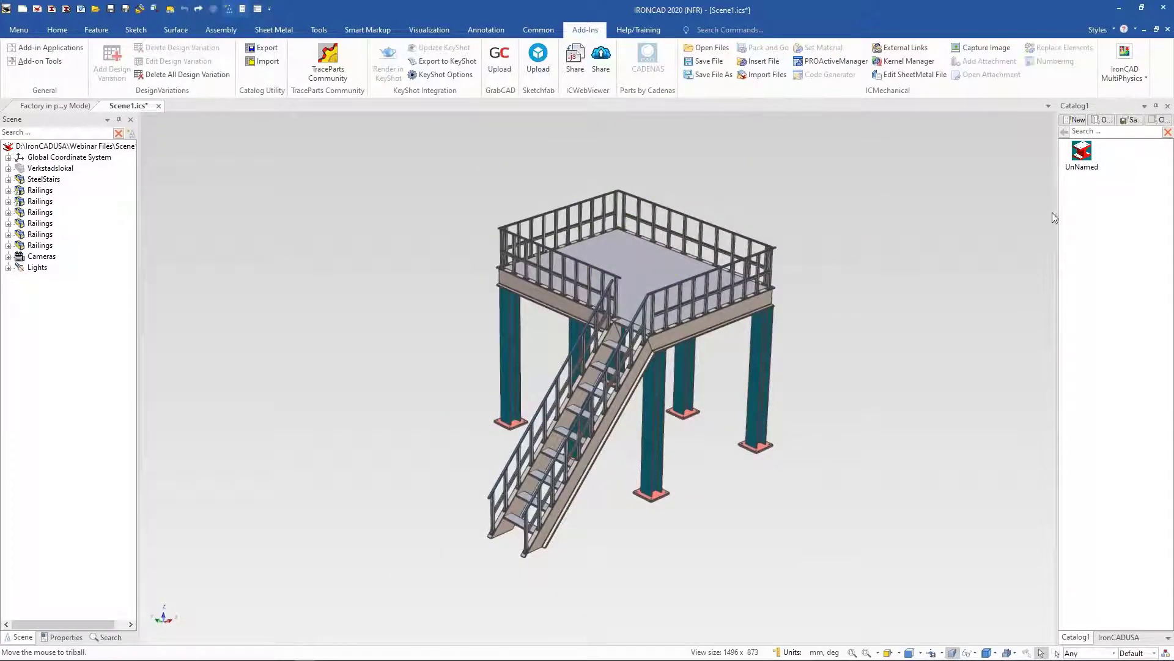
Step: Select a stair railing and open its assembly properties, then close the dialog
scroll(1052, 212, "up", 1)
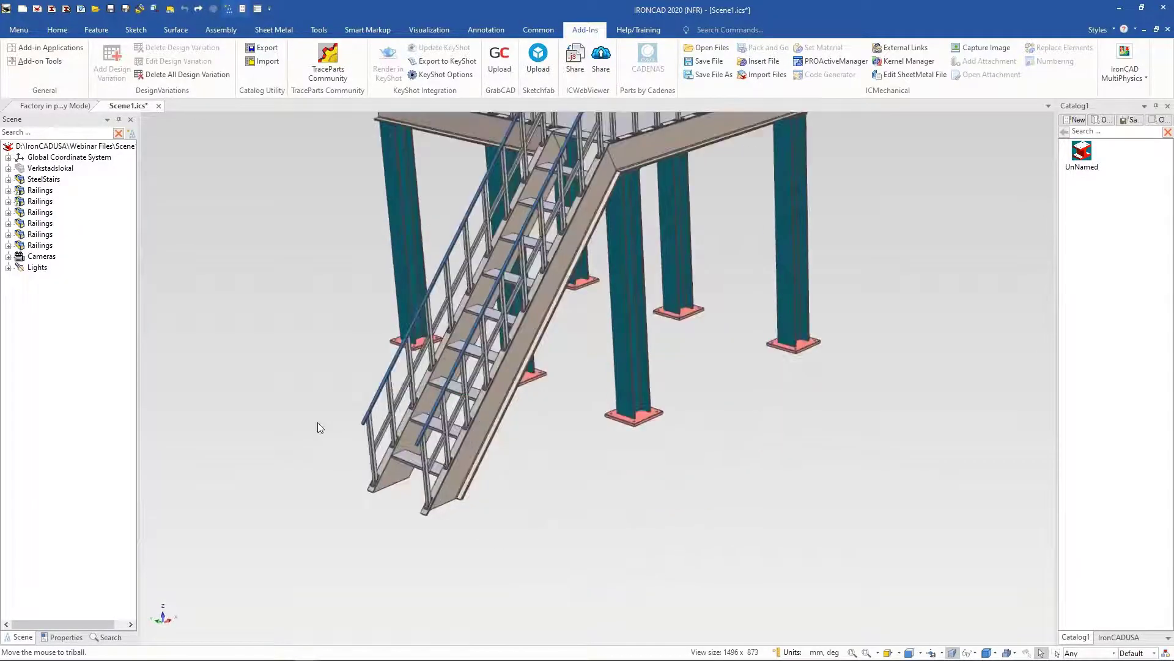
left_click(436, 541)
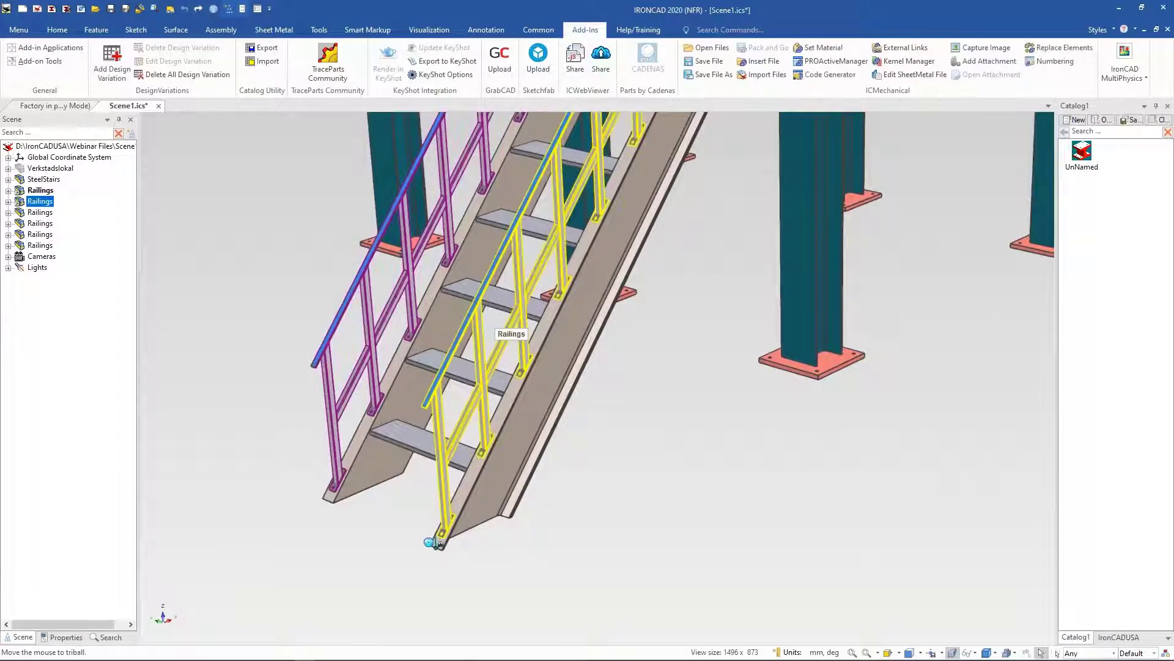
right_click(478, 325)
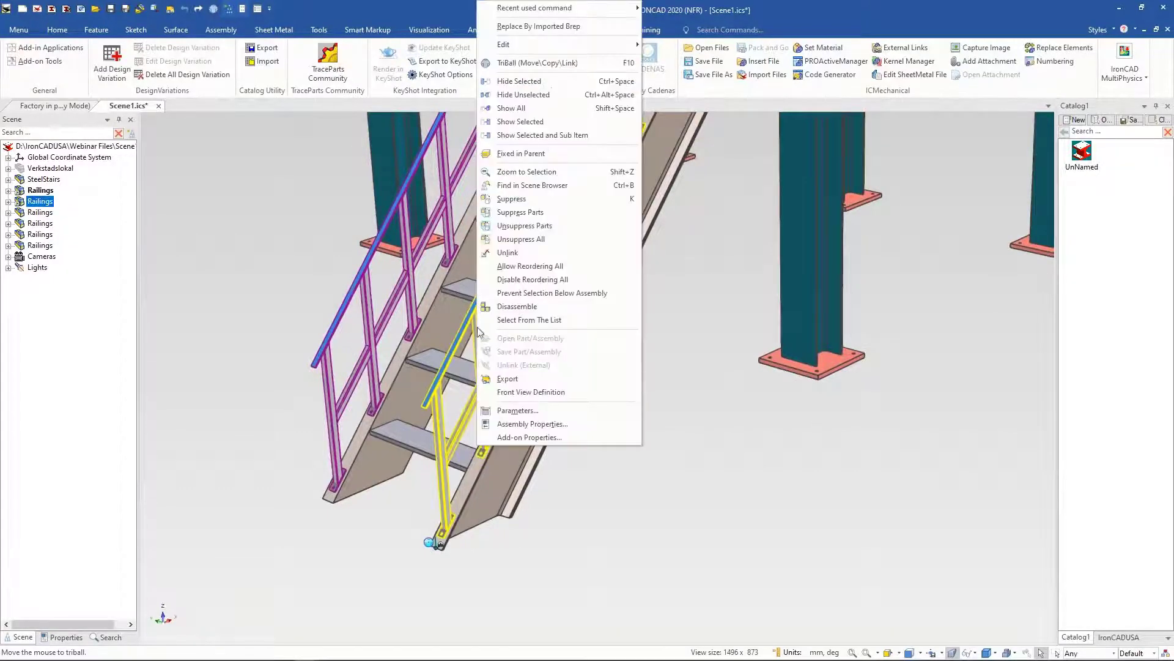
left_click(524, 425)
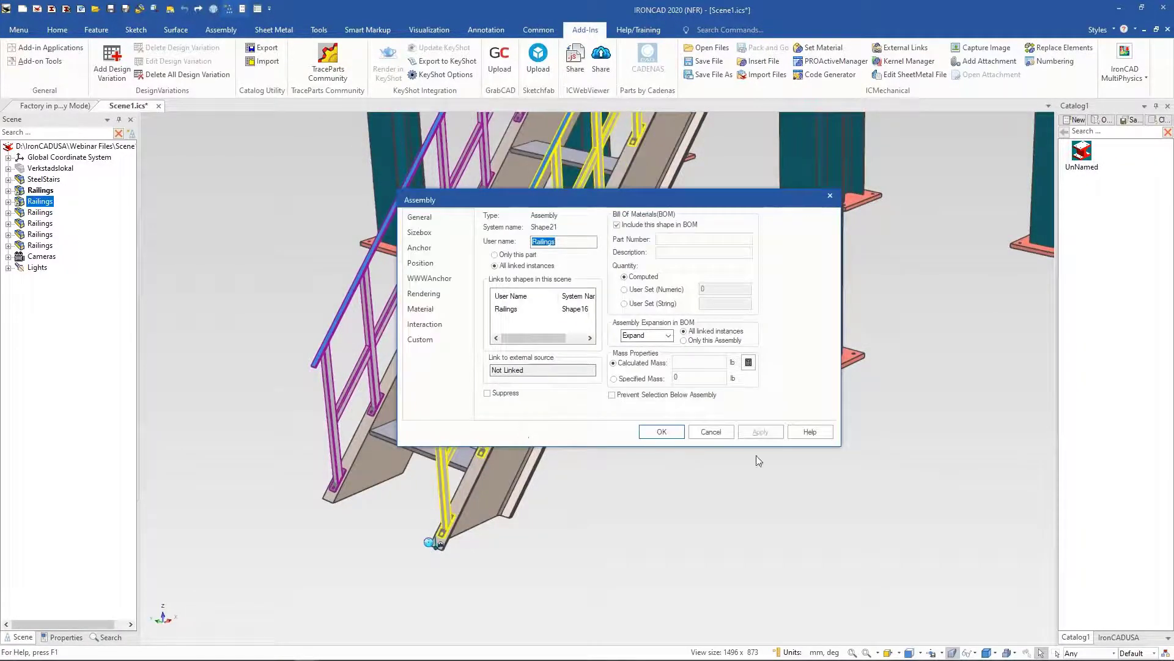
left_click(711, 431)
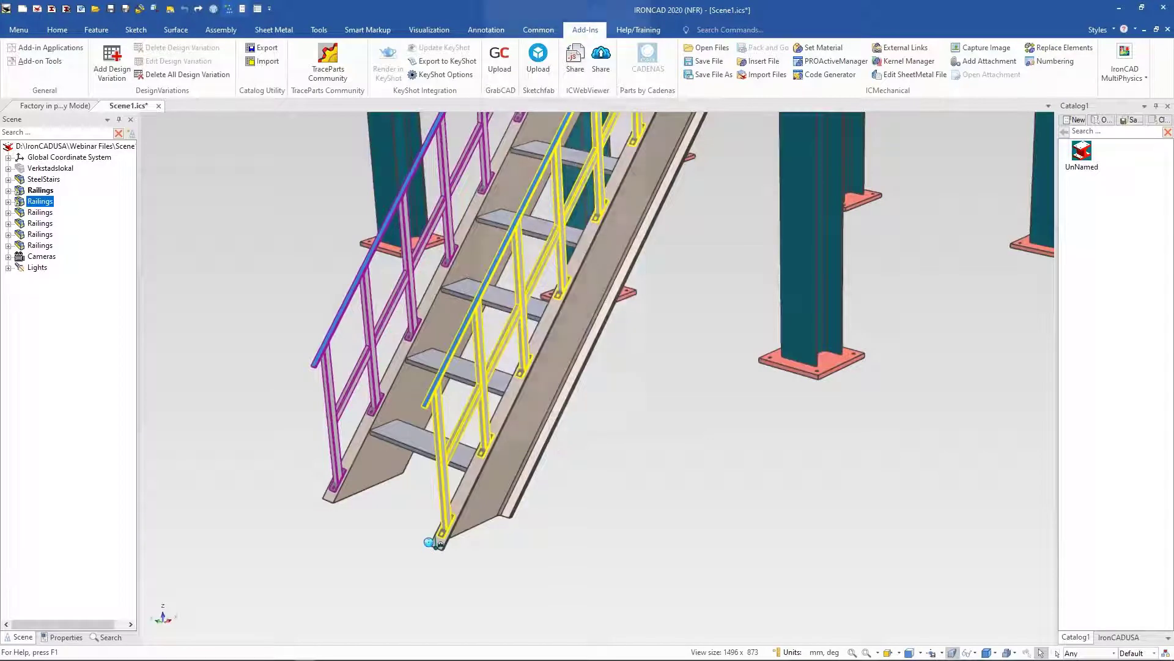
Step: Open the railing's add-on properties and preview Example2 as the railing post profile
right_click(484, 407)
left_click(579, 436)
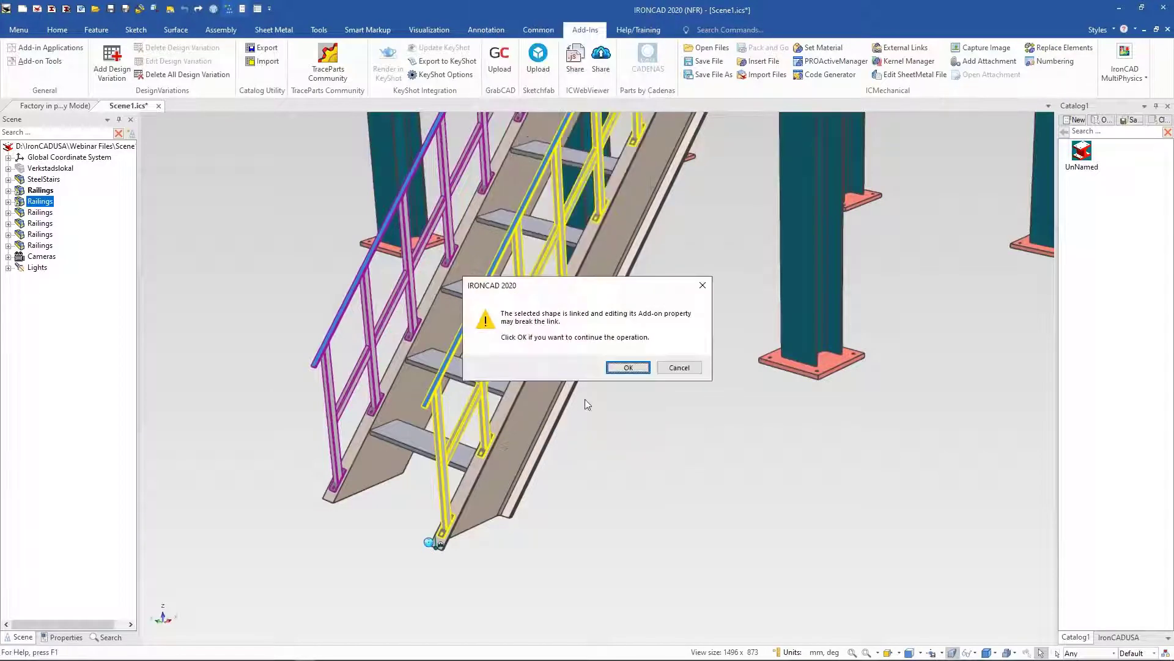
left_click(619, 369)
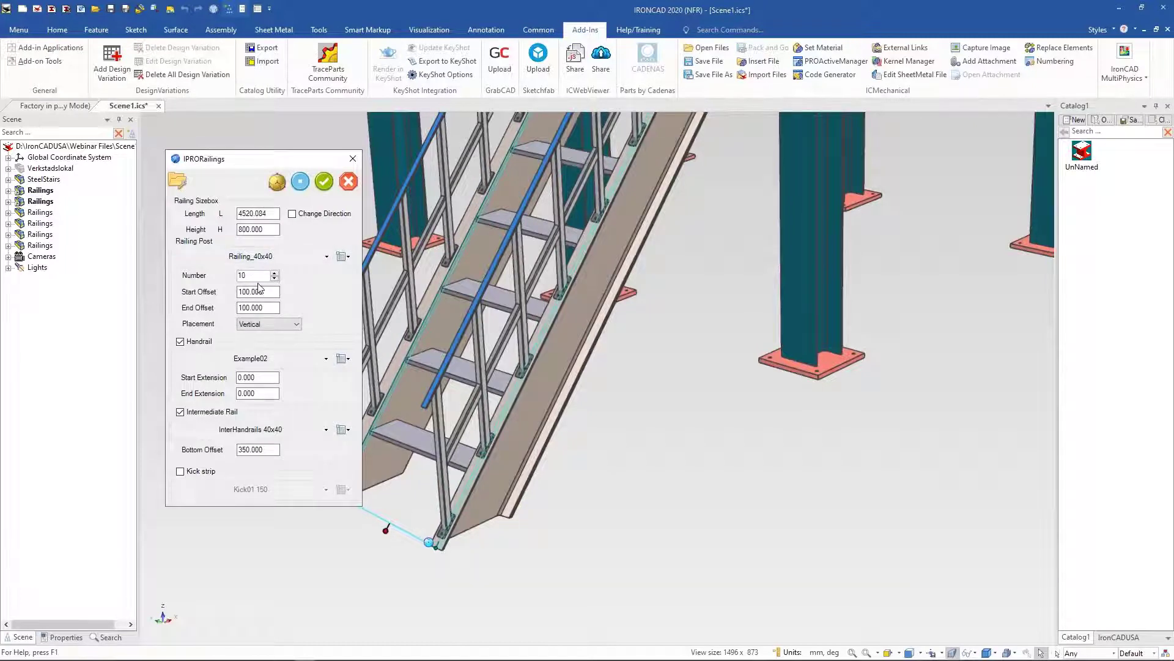
left_click(327, 256)
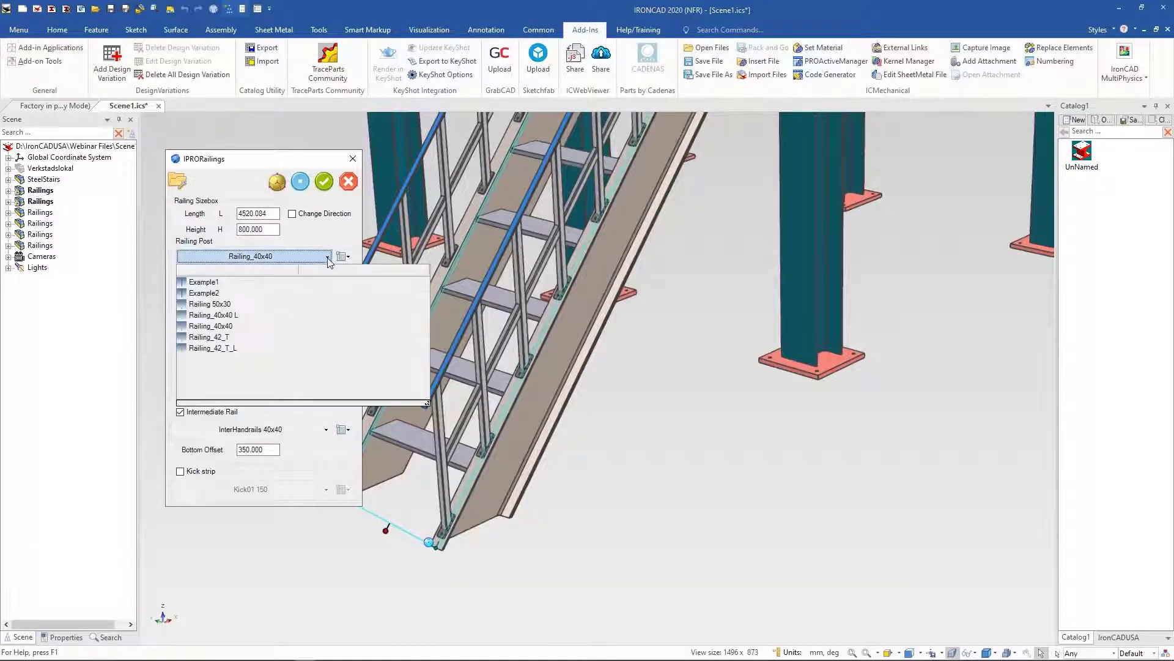
left_click(205, 293)
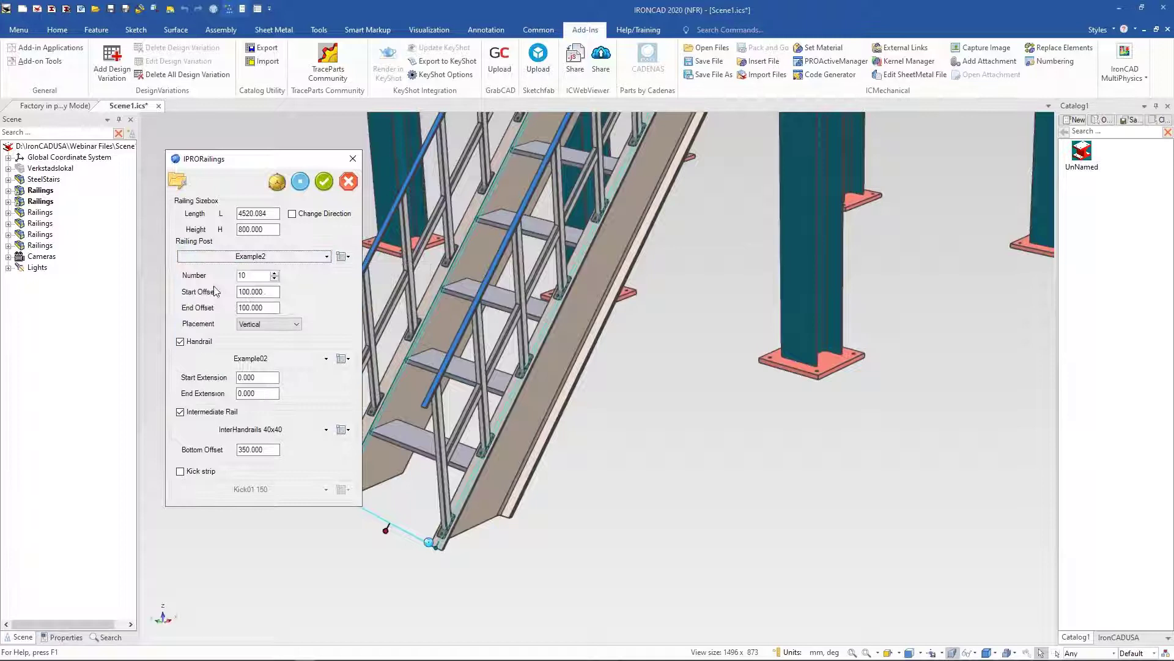
left_click(298, 181)
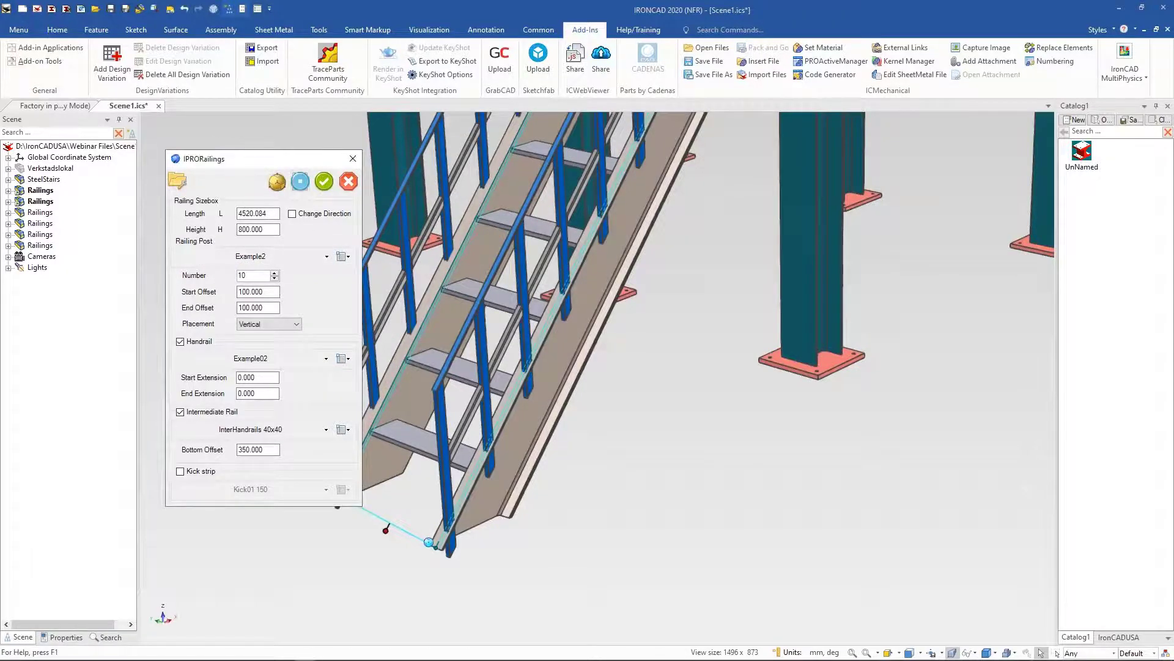
Step: Preview the railing with Railing 50x30 posts and the Example01 handrail
left_click(326, 256)
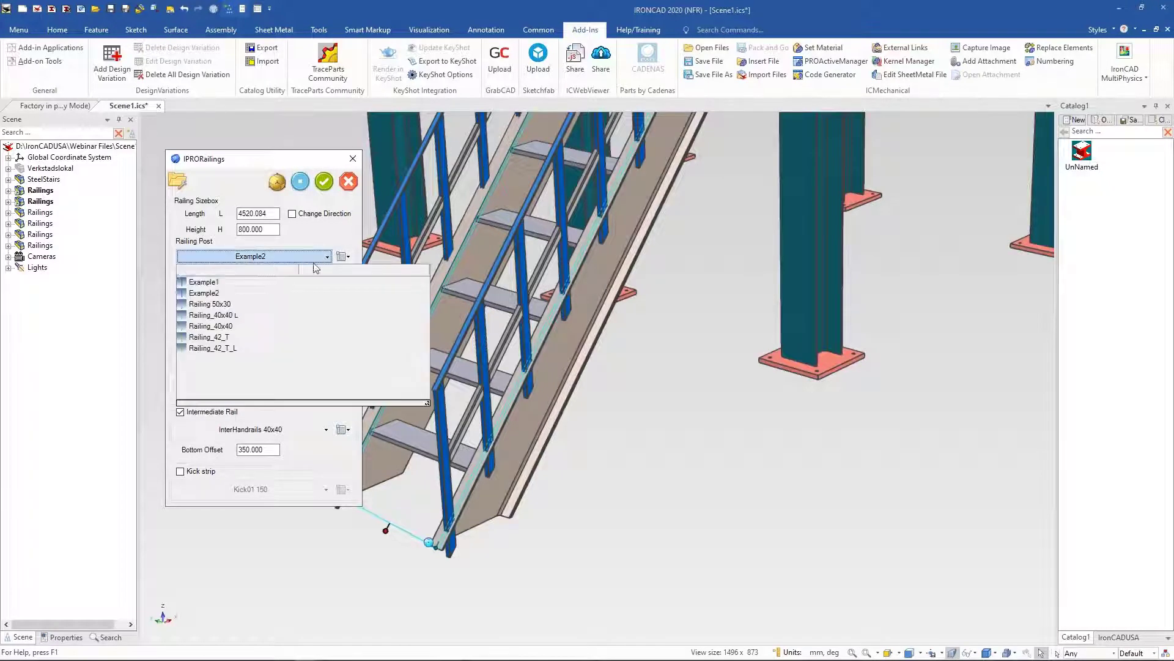
left_click(210, 305)
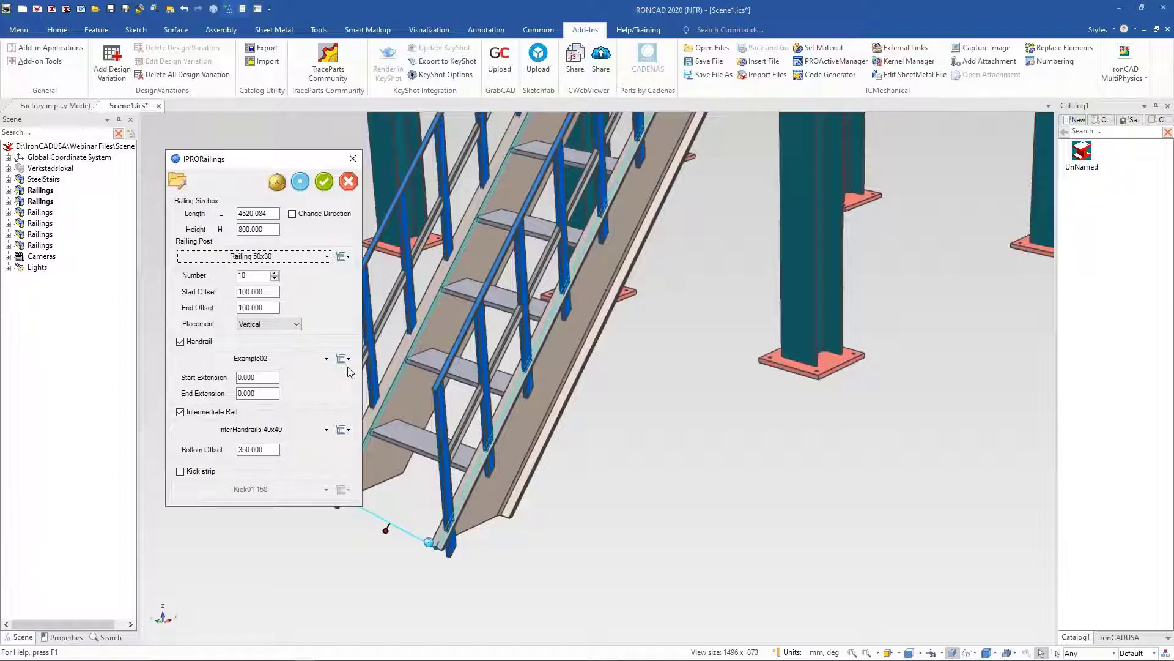
left_click(325, 360)
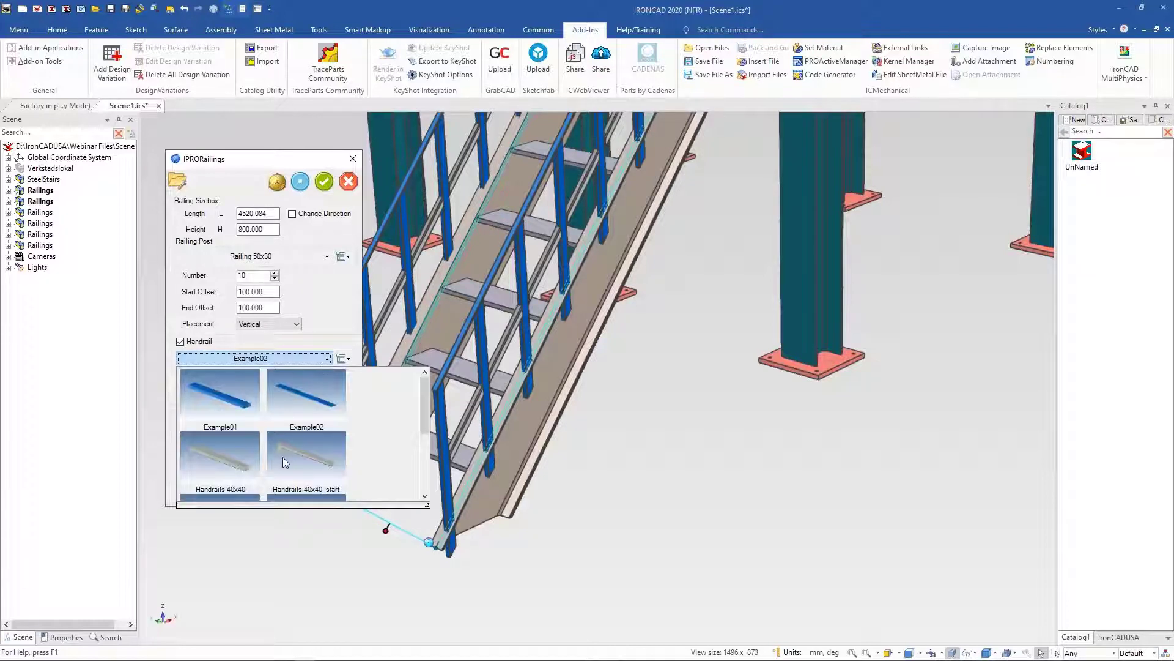
left_click(310, 416)
left_click(326, 359)
left_click(219, 395)
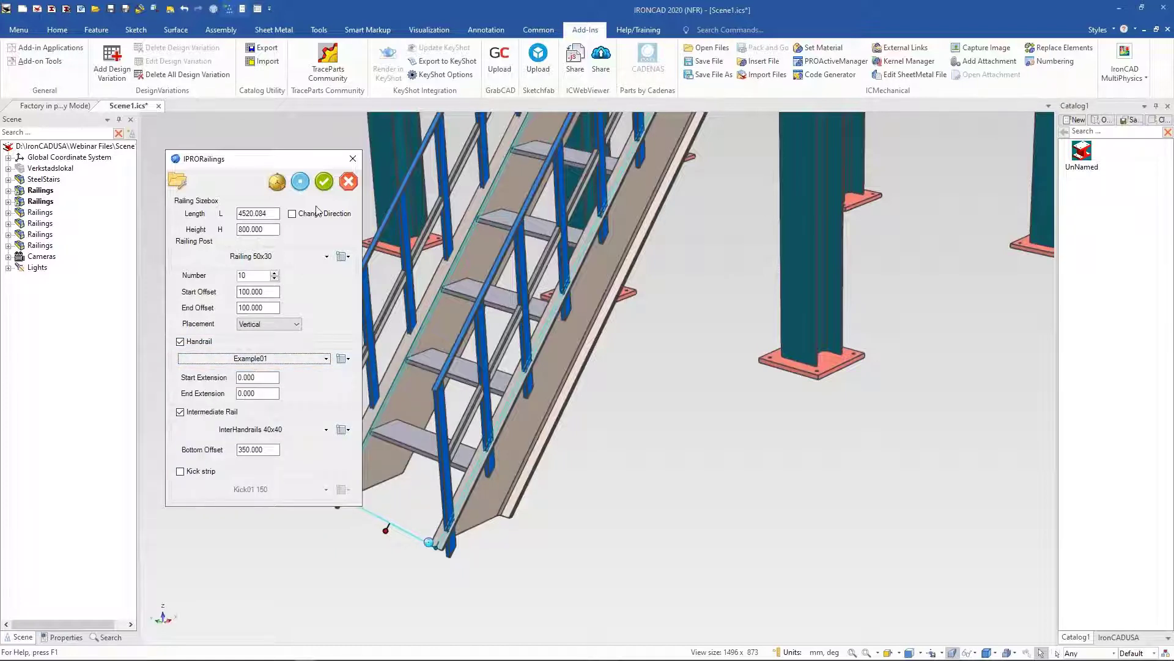
left_click(301, 182)
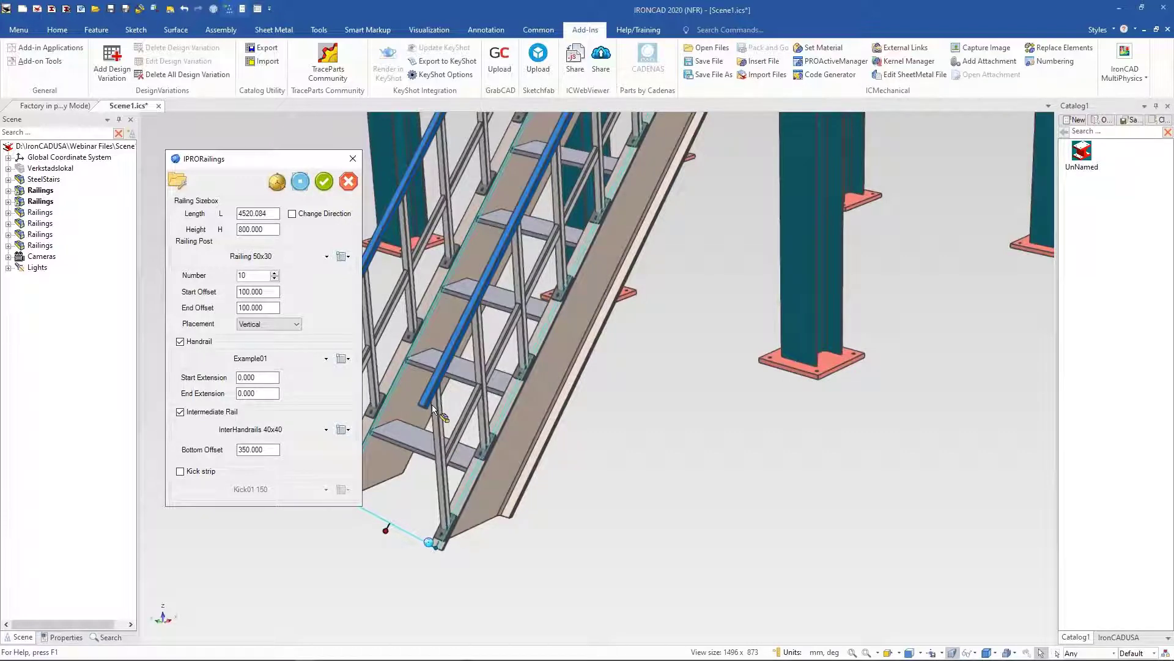
Step: Switch the railing post back to Example2 and cancel the railing edit
scroll(432, 405, "up", 5)
scroll(544, 380, "up", 5)
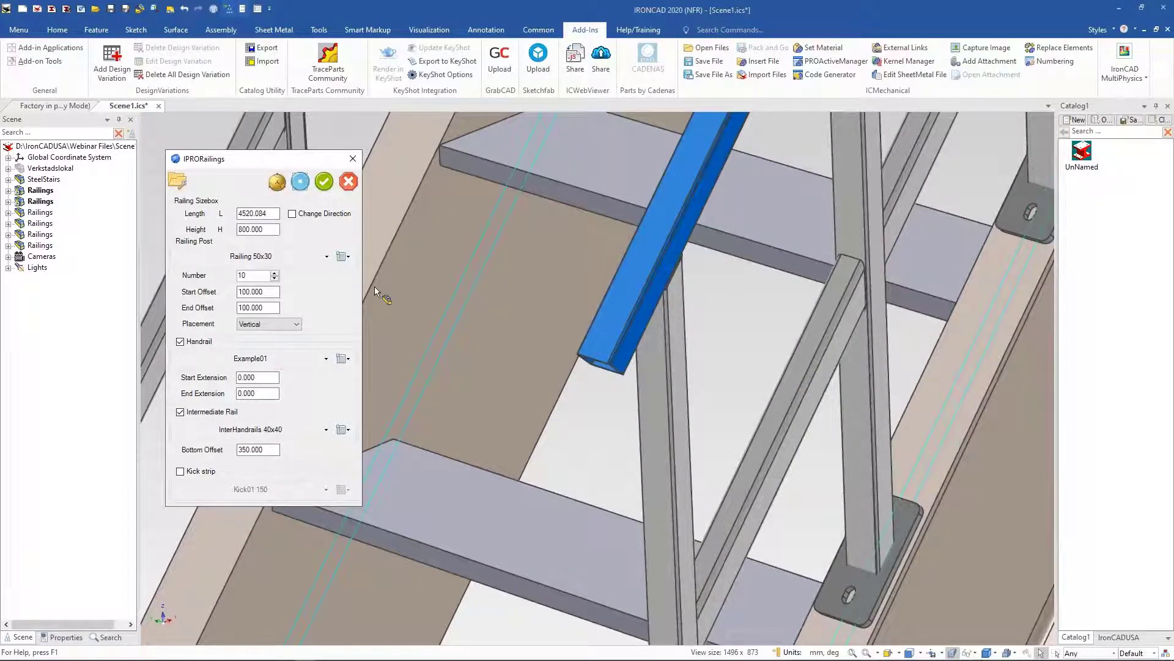
left_click(348, 257)
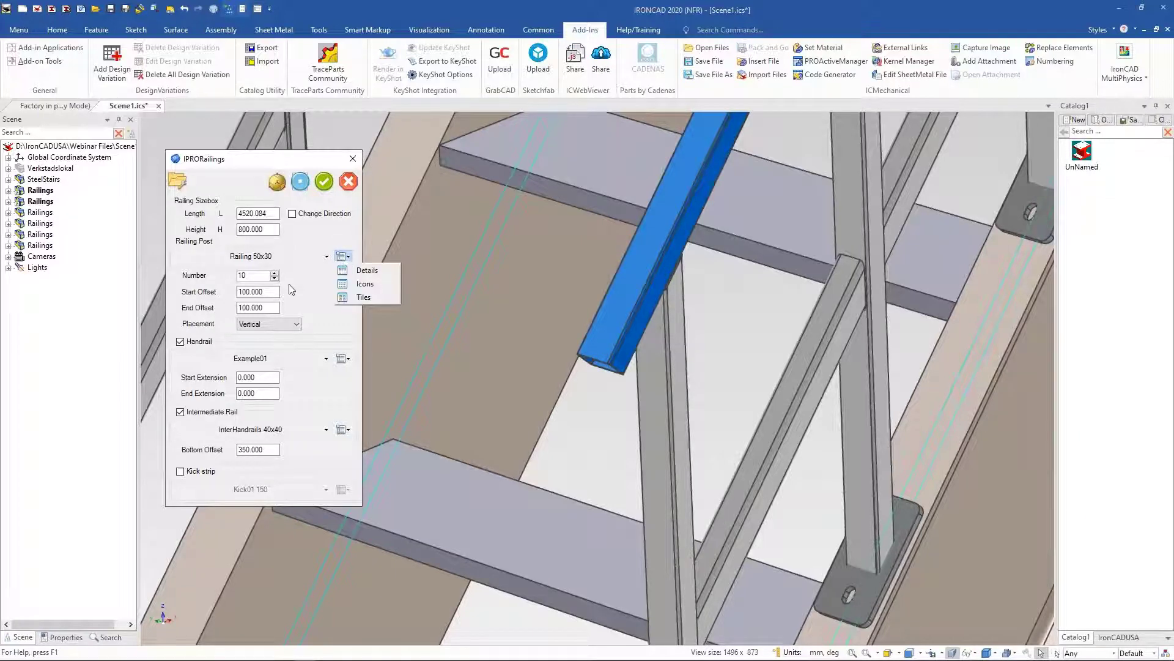
left_click(327, 257)
left_click(327, 257)
left_click(203, 293)
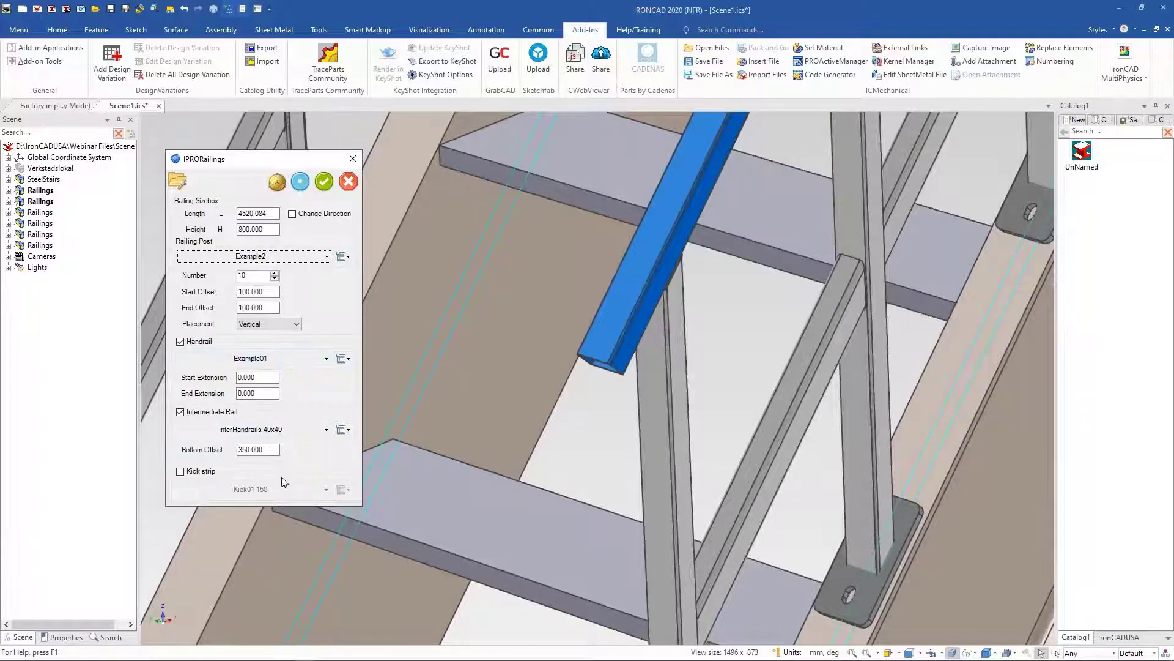
left_click(348, 431)
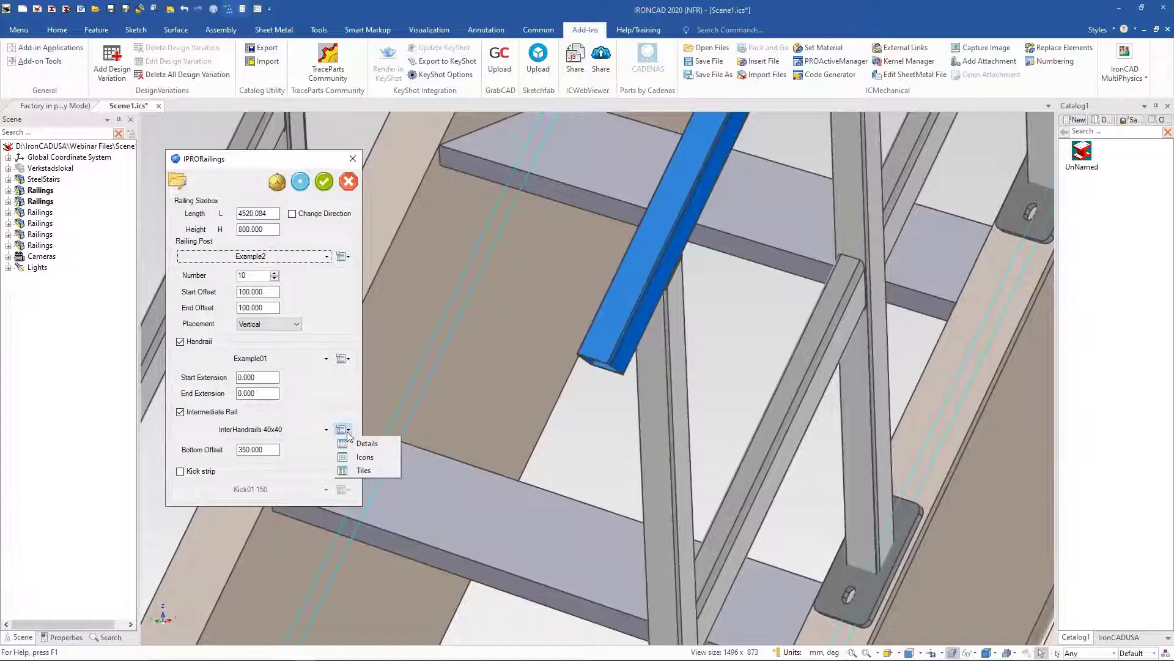
left_click(319, 395)
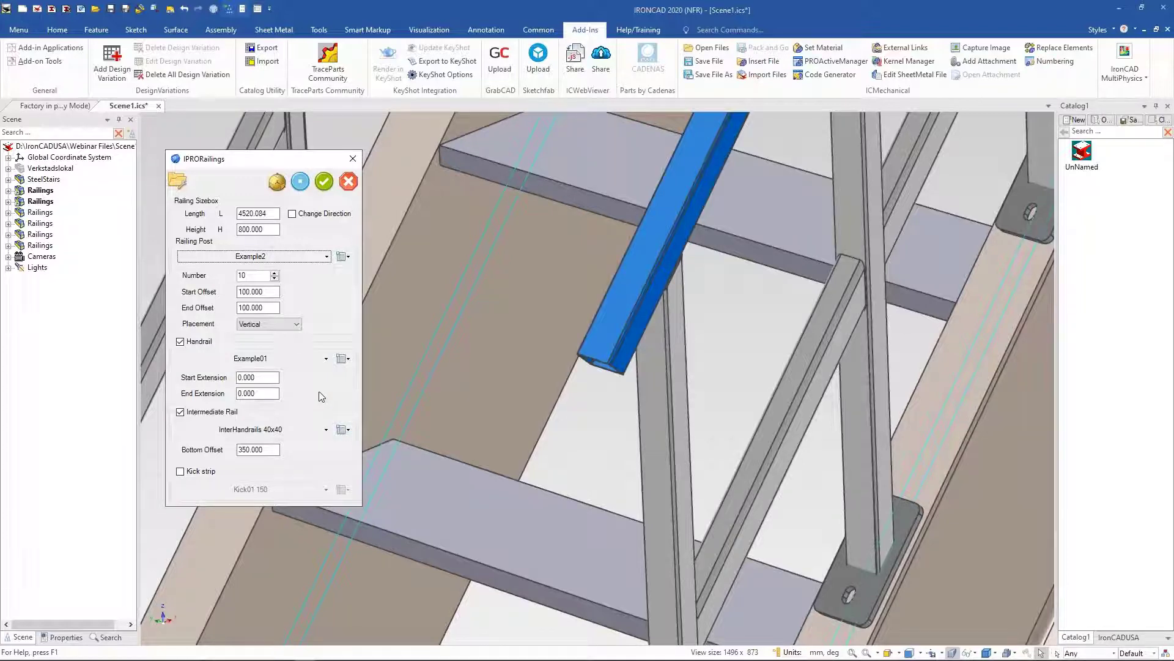
left_click(349, 182)
Step: Open the steel stairs' add-on properties to inspect its steel settings and lateral profile dimensions, then cancel
left_click(671, 399)
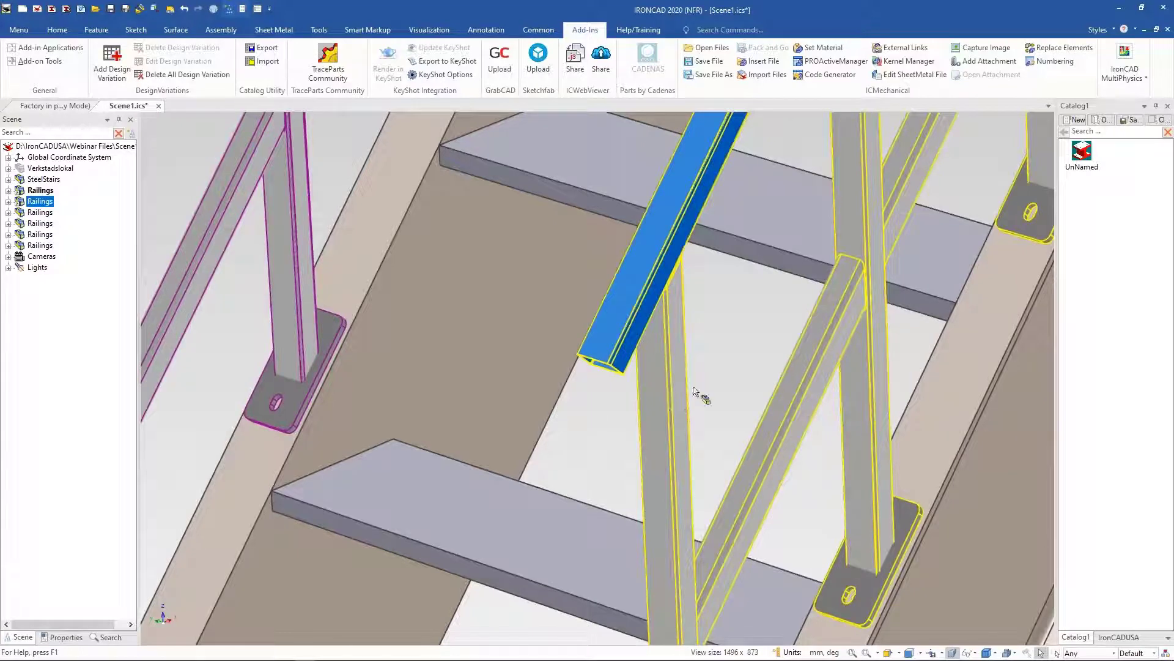
left_click(1001, 373)
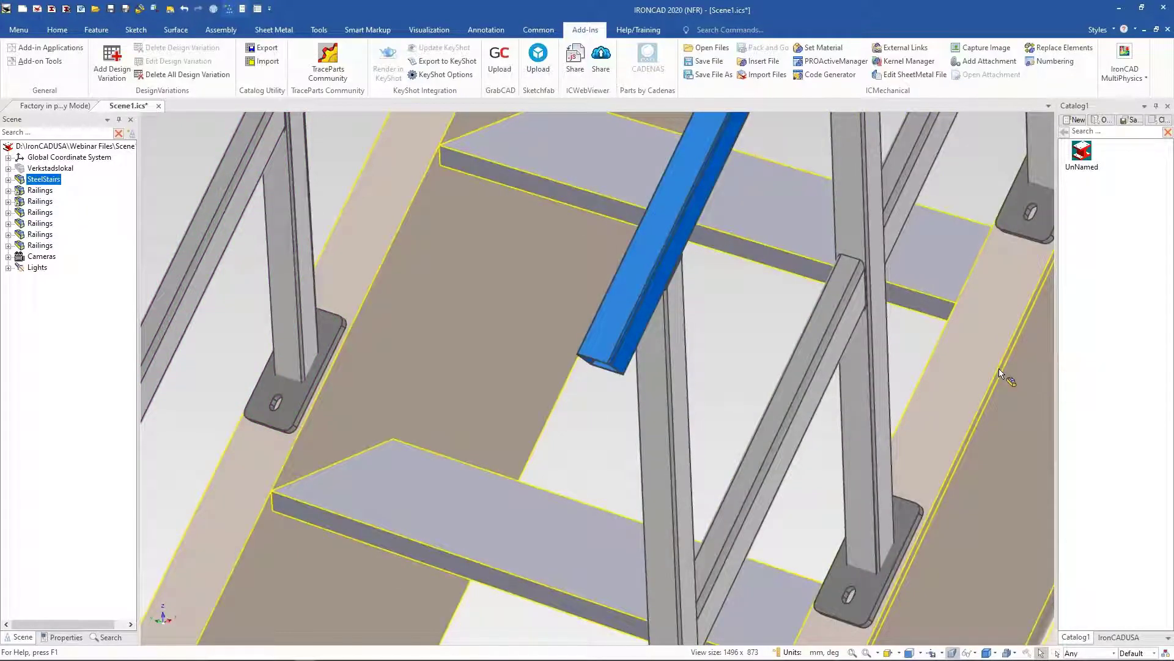
right_click(1003, 374)
left_click(1043, 437)
left_click(396, 281)
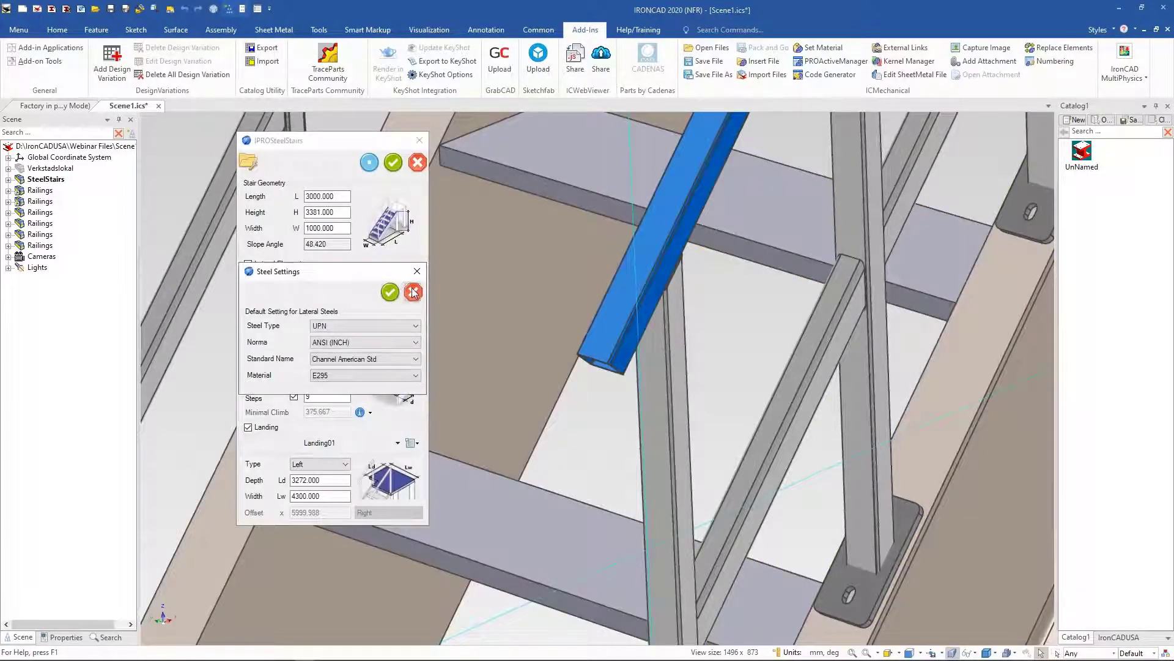
left_click(397, 290)
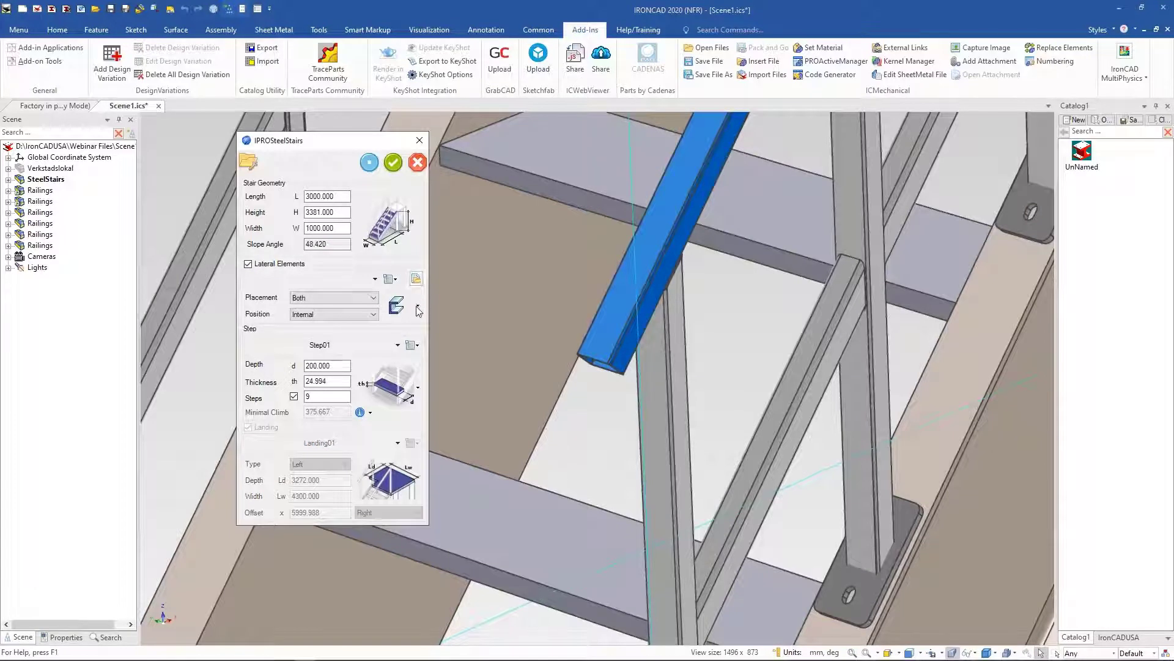
left_click(418, 305)
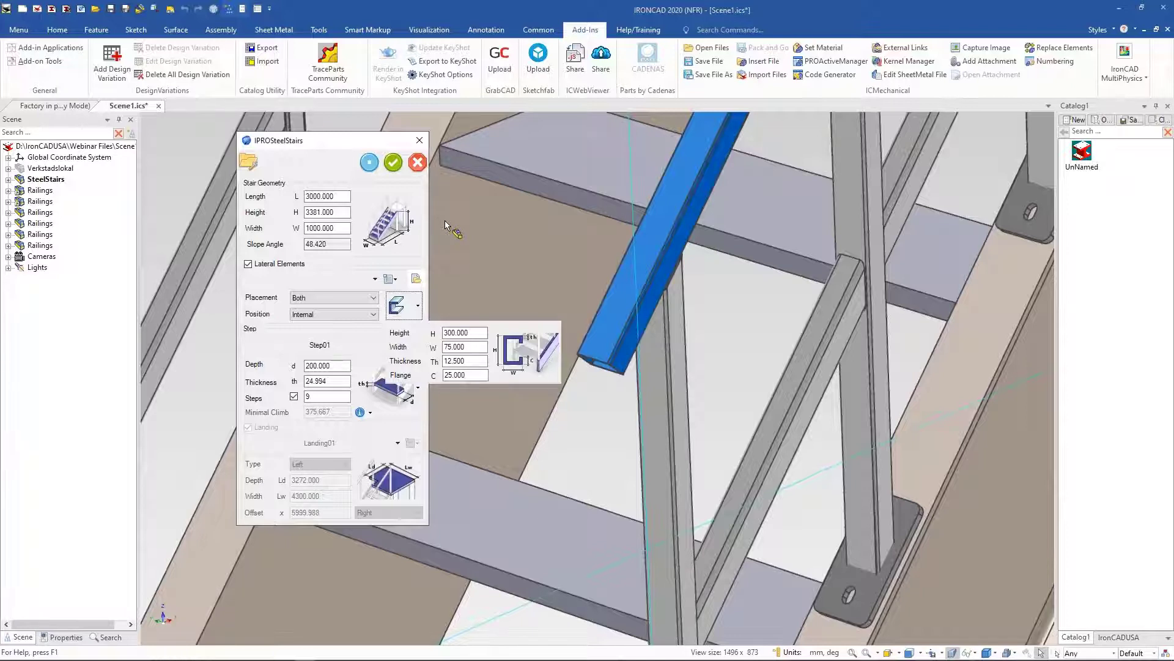
left_click(416, 166)
left_click(416, 163)
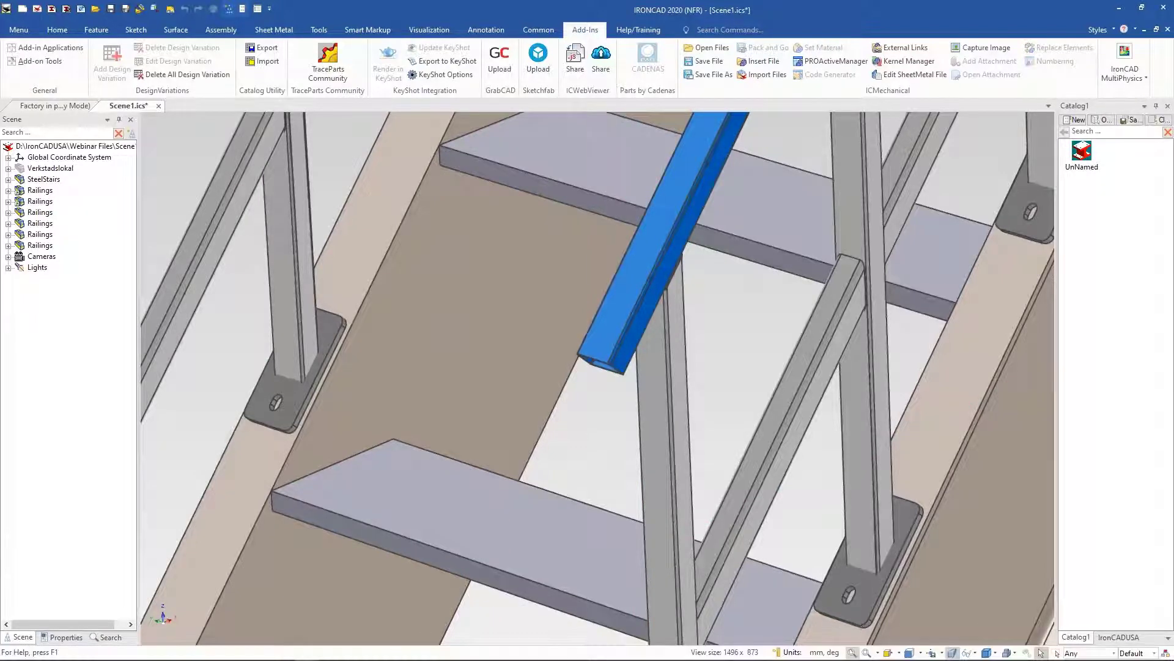
left_click(852, 652)
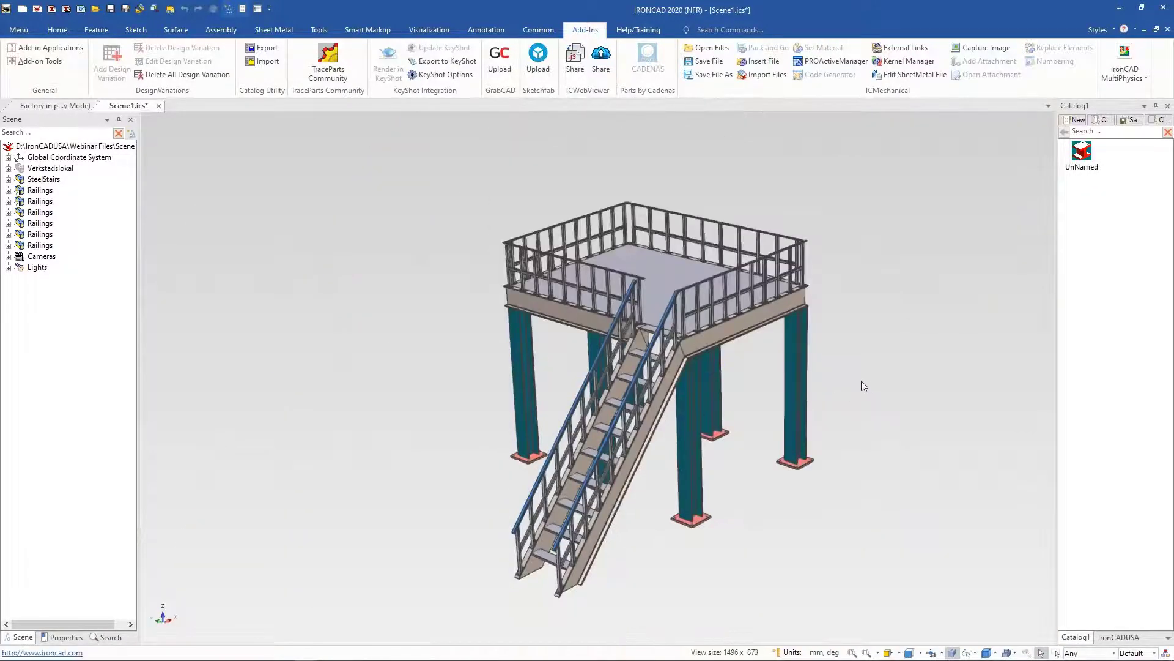
Step: Open the Layout-ovn catalog and drop the Arbetare worker figure onto the platform
middle_click_drag(860, 382, 863, 363)
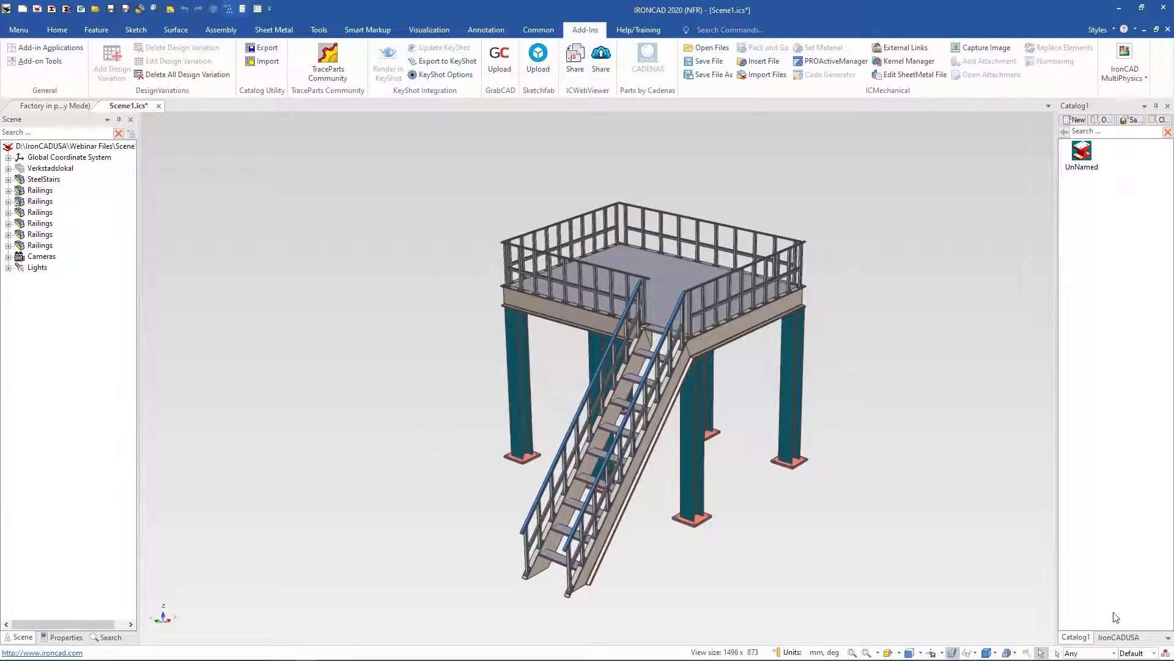
left_click(1119, 637)
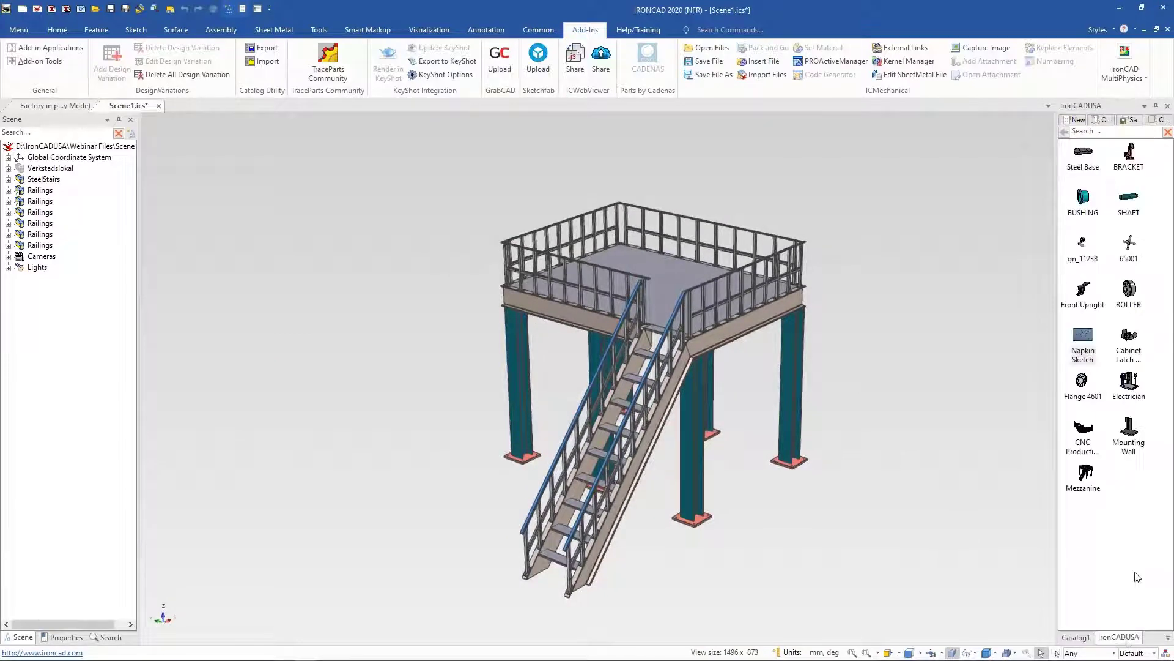
left_click(1168, 638)
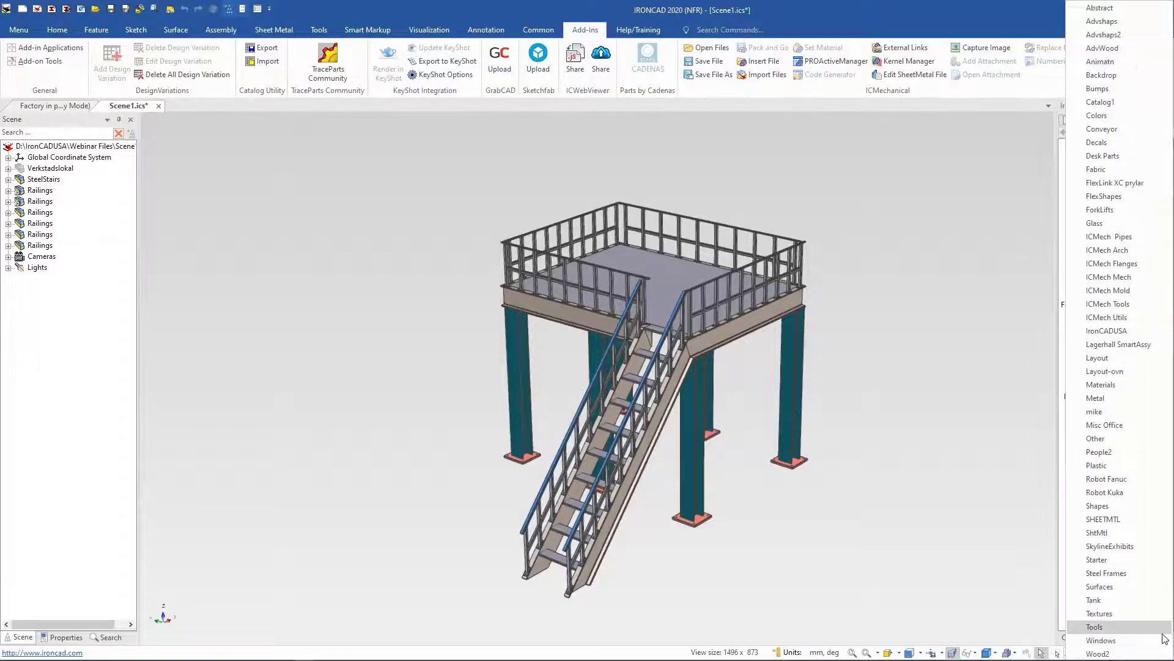
left_click(1121, 371)
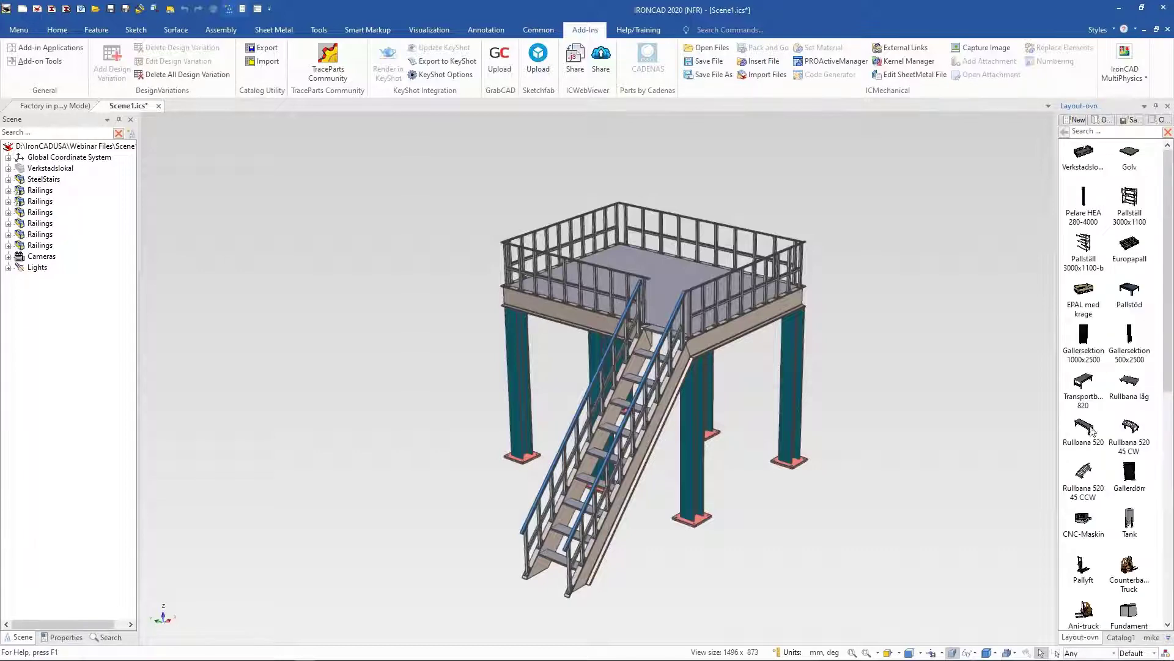
scroll(1093, 432, "down", 10)
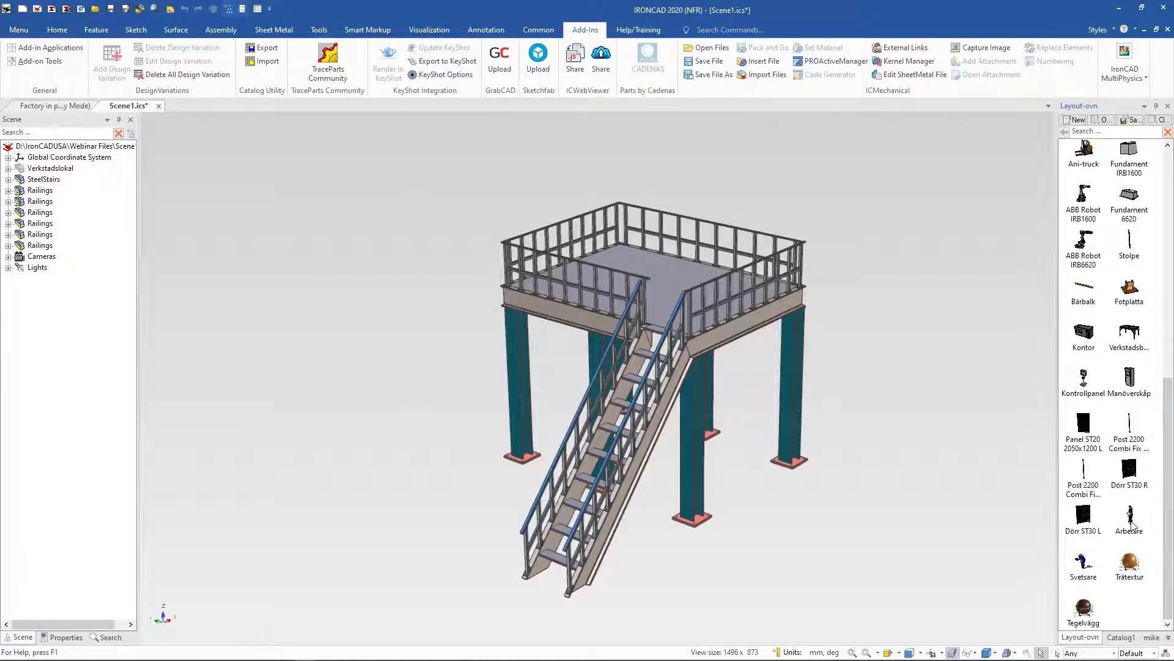
left_click_drag(1131, 524, 650, 264)
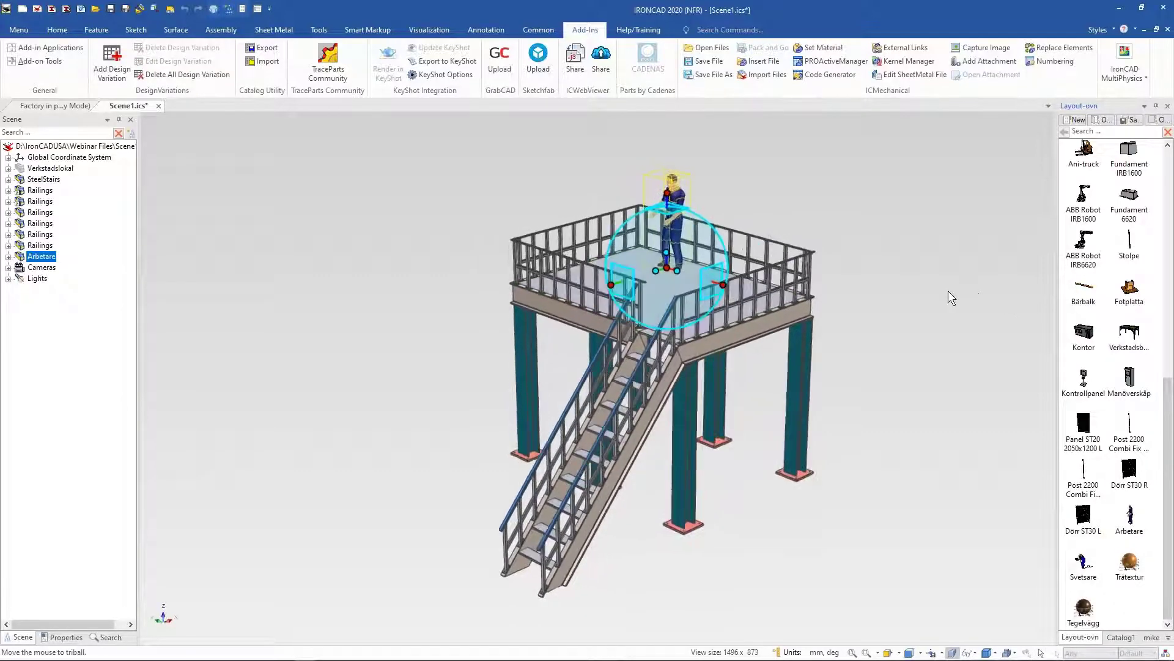
Step: Move the worker across the platform floor toward the front railing corner
scroll(941, 311, "up", 5)
middle_click_drag(936, 313, 678, 450)
scroll(887, 350, "down", 3)
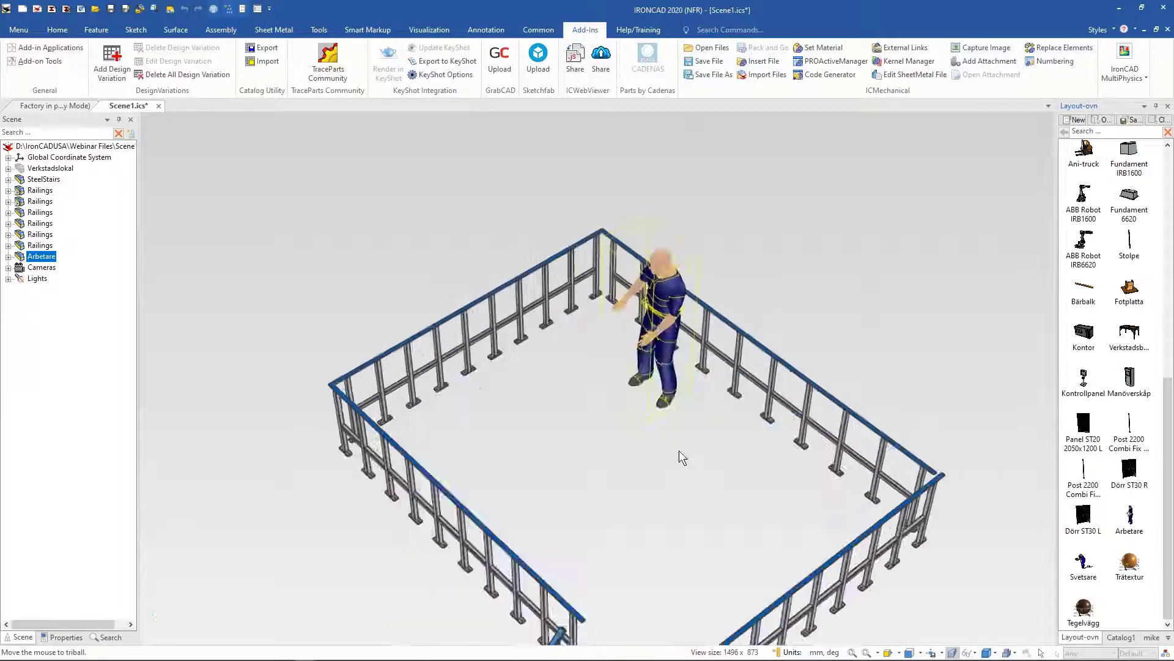
scroll(675, 449, "up", 3)
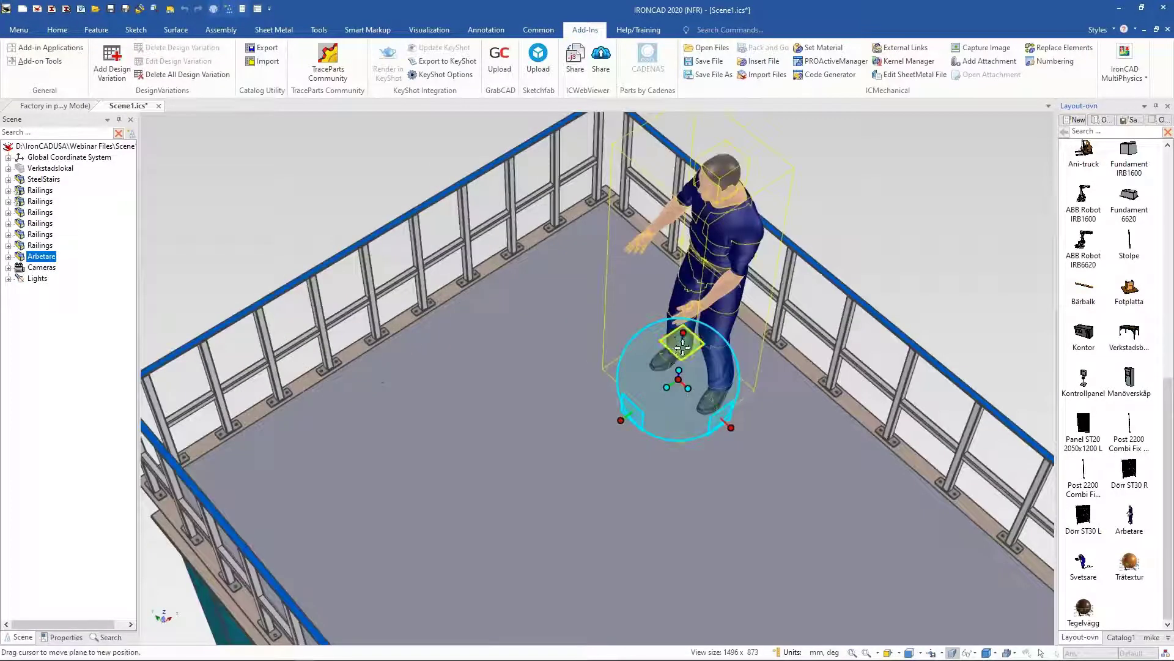
left_click_drag(682, 346, 563, 386)
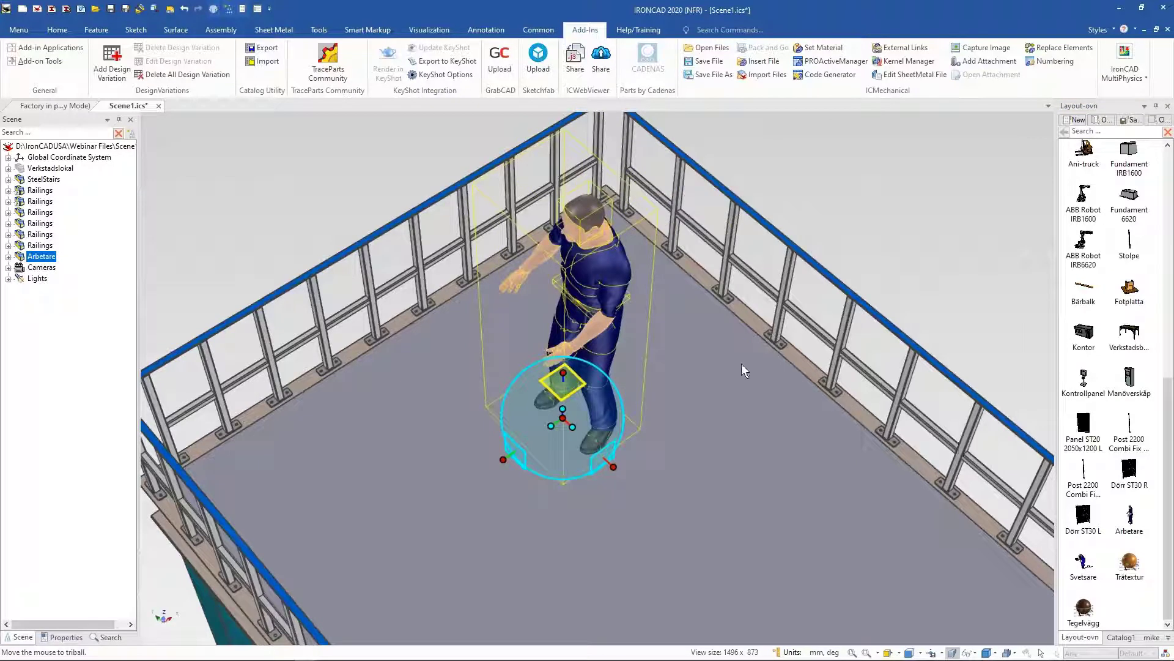
key("F10")
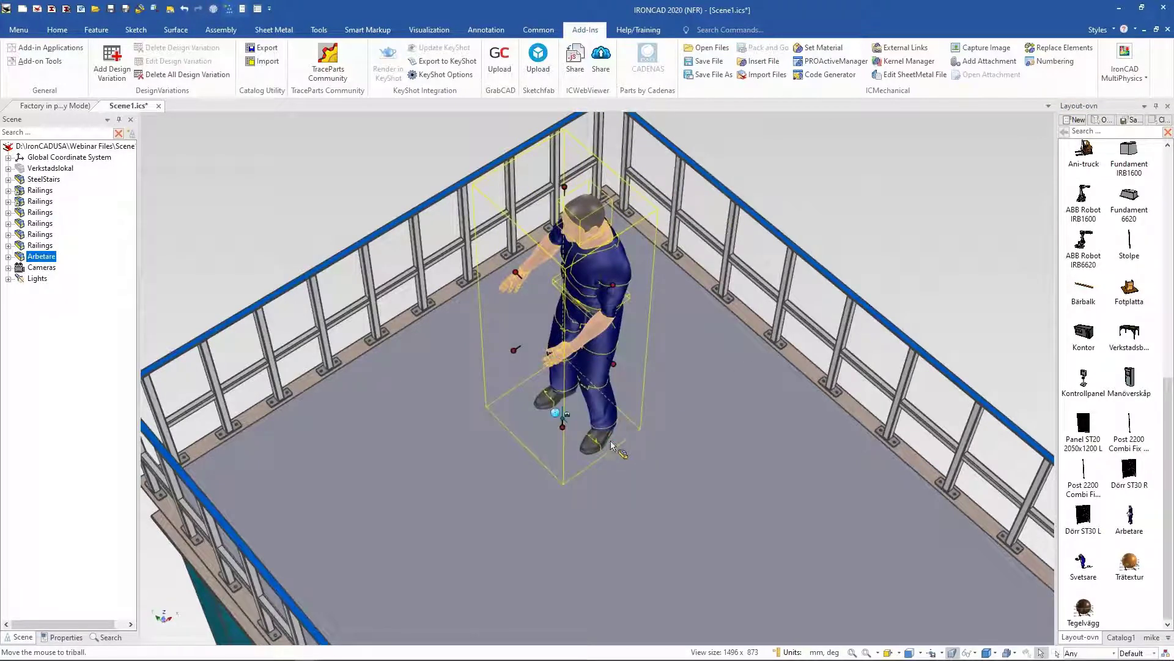
left_click(852, 222)
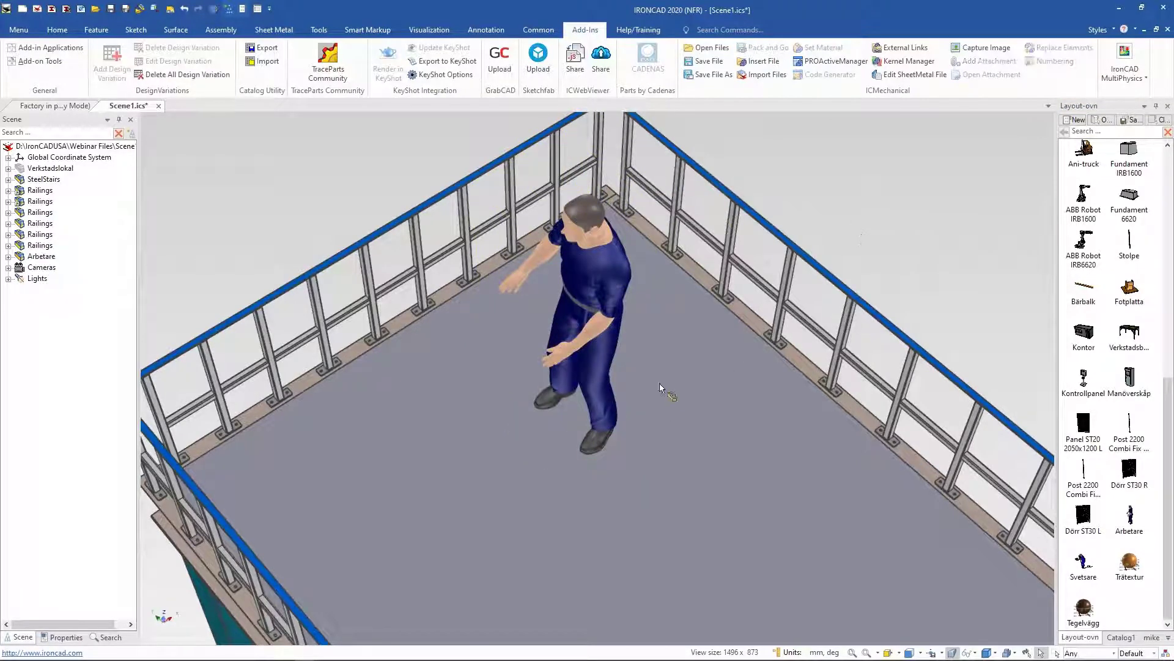
left_click(591, 446)
left_click_drag(591, 446, 801, 534)
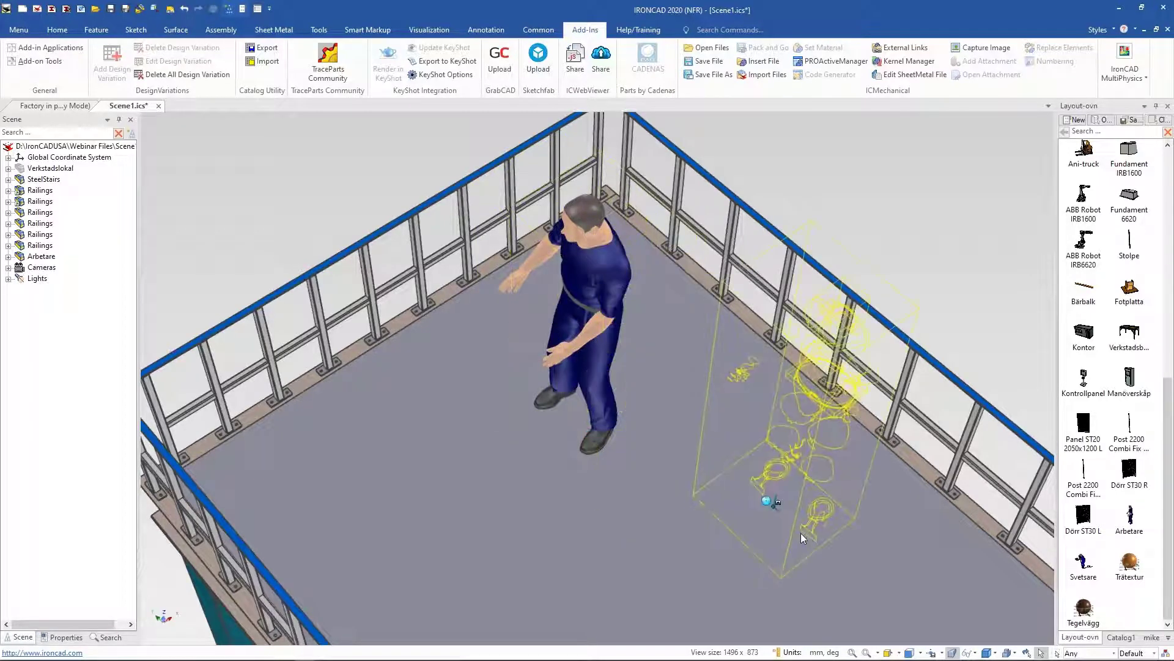
left_click(926, 255)
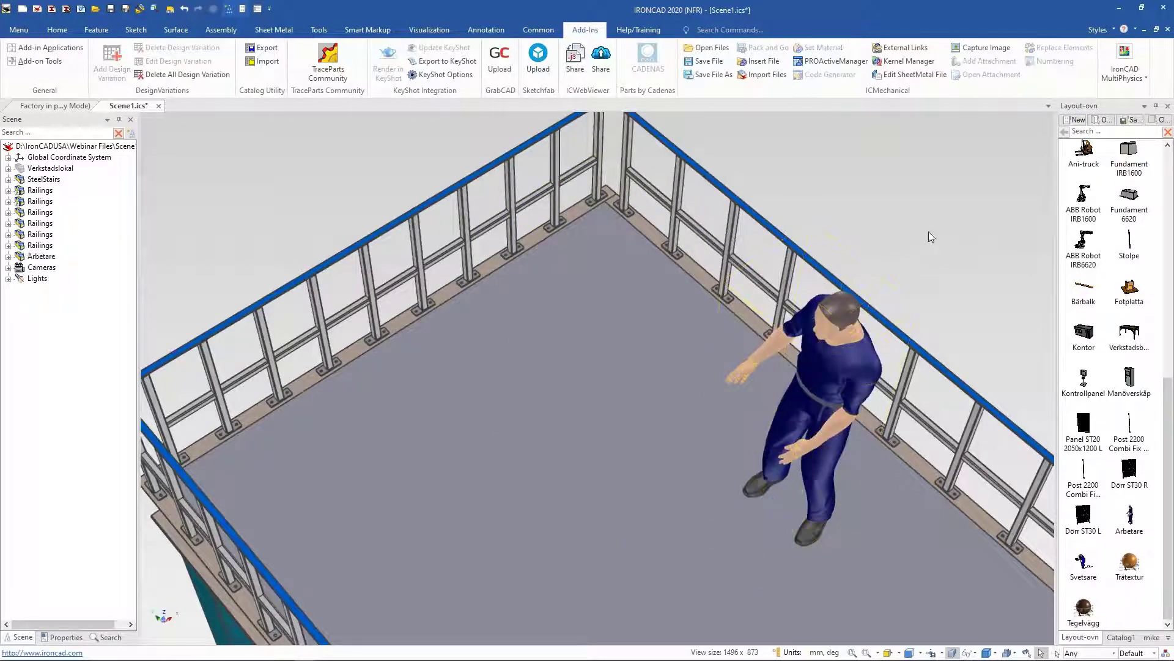
scroll(928, 231, "down", 5)
middle_click_drag(928, 232, 997, 474)
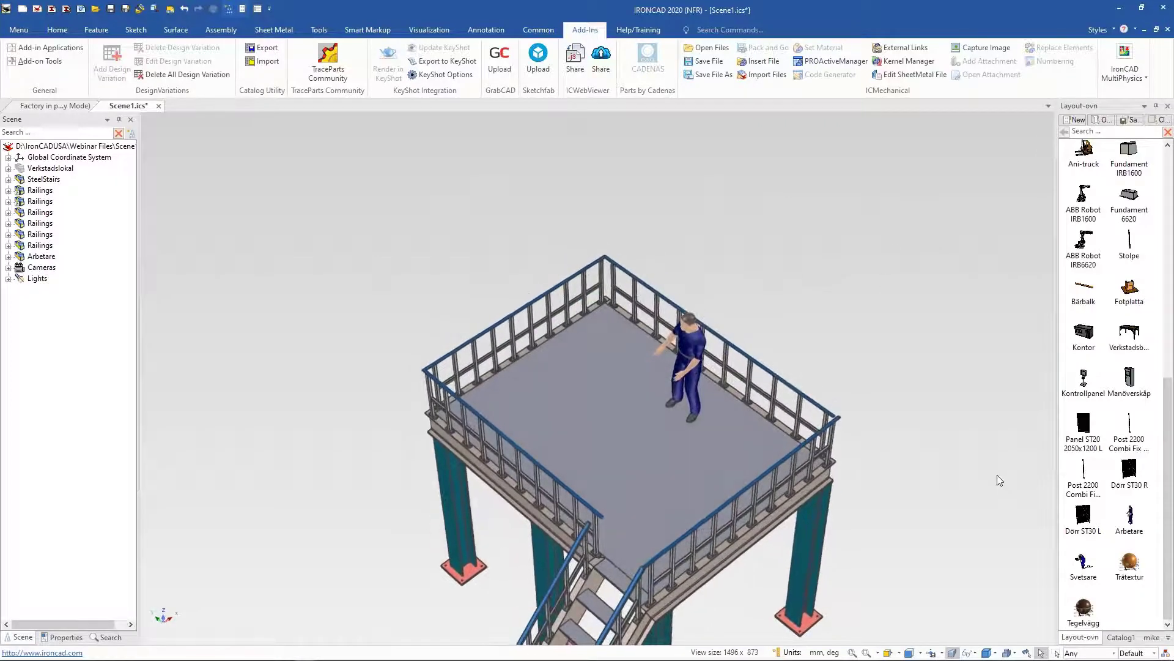
left_click(697, 422)
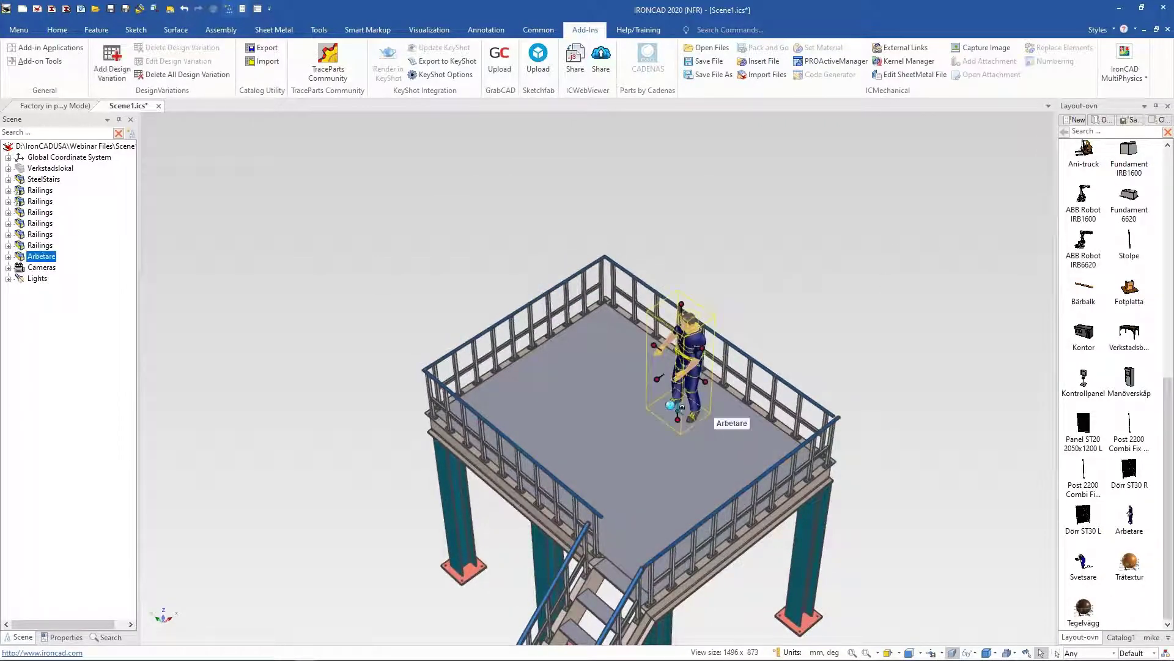
right_click(679, 409)
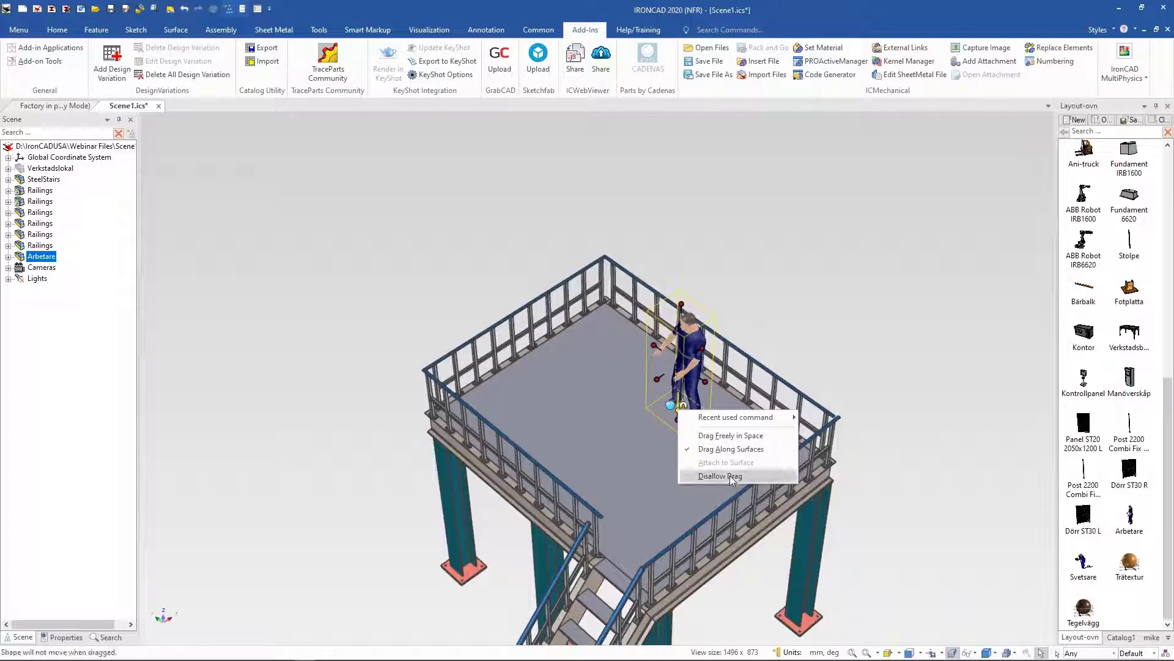
left_click(858, 346)
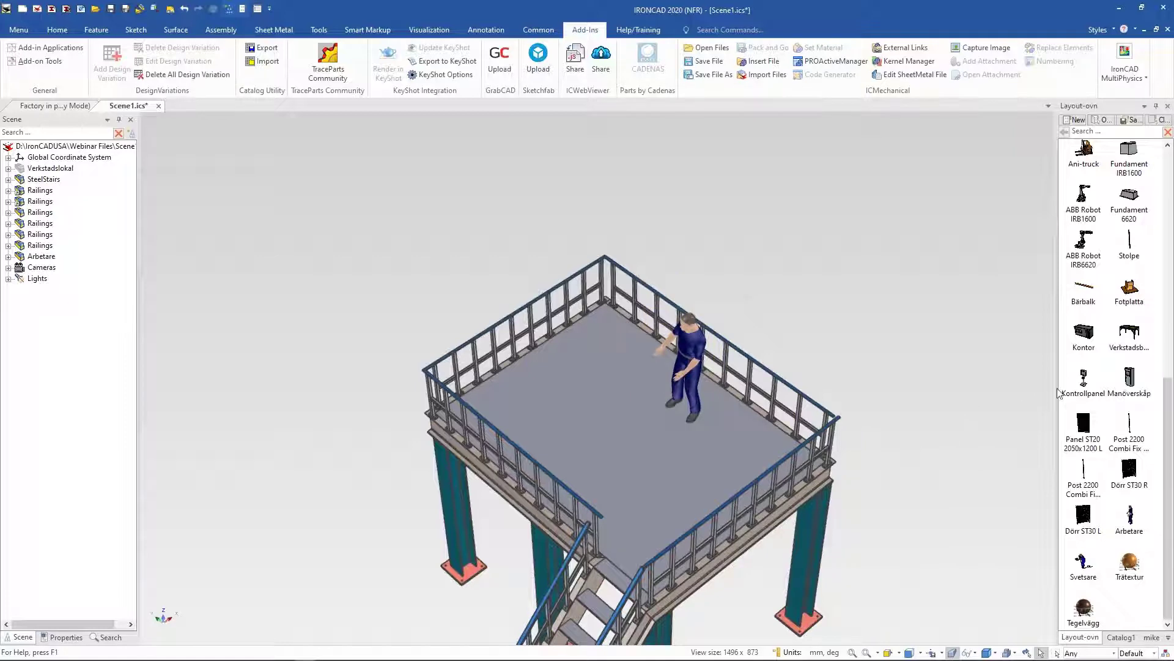
Step: Insert the Kontrollpanel control panel from the catalog and place it in the platform's left corner by the railing
left_click_drag(1085, 391, 591, 416)
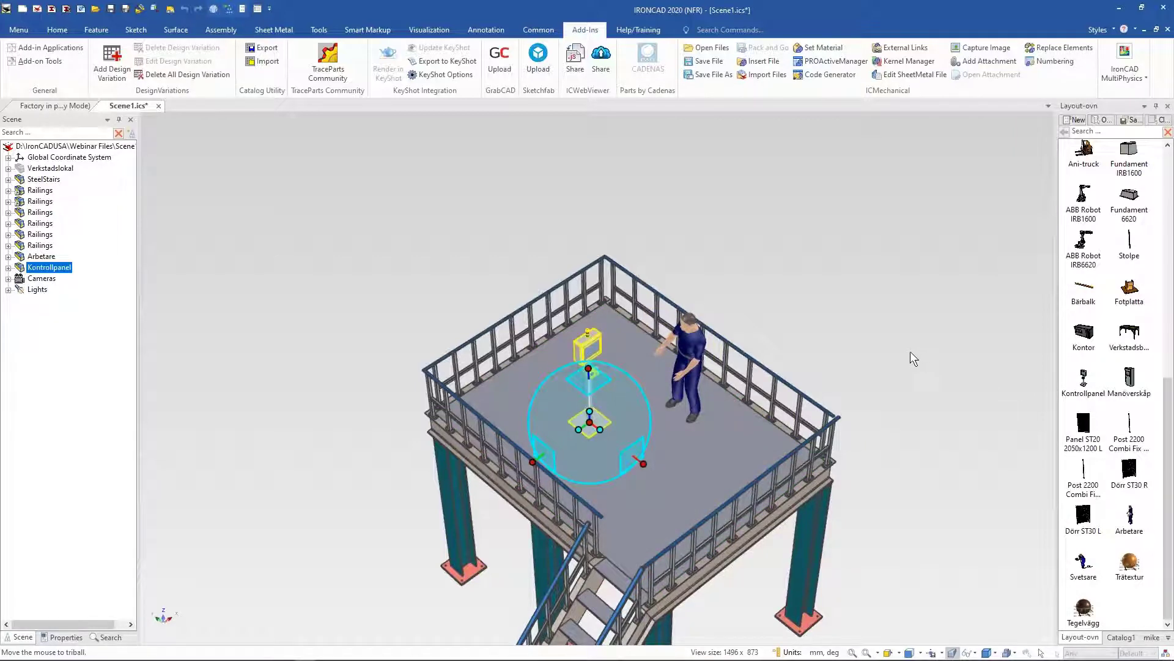
middle_click_drag(909, 353, 966, 349)
left_click_drag(617, 381, 638, 381)
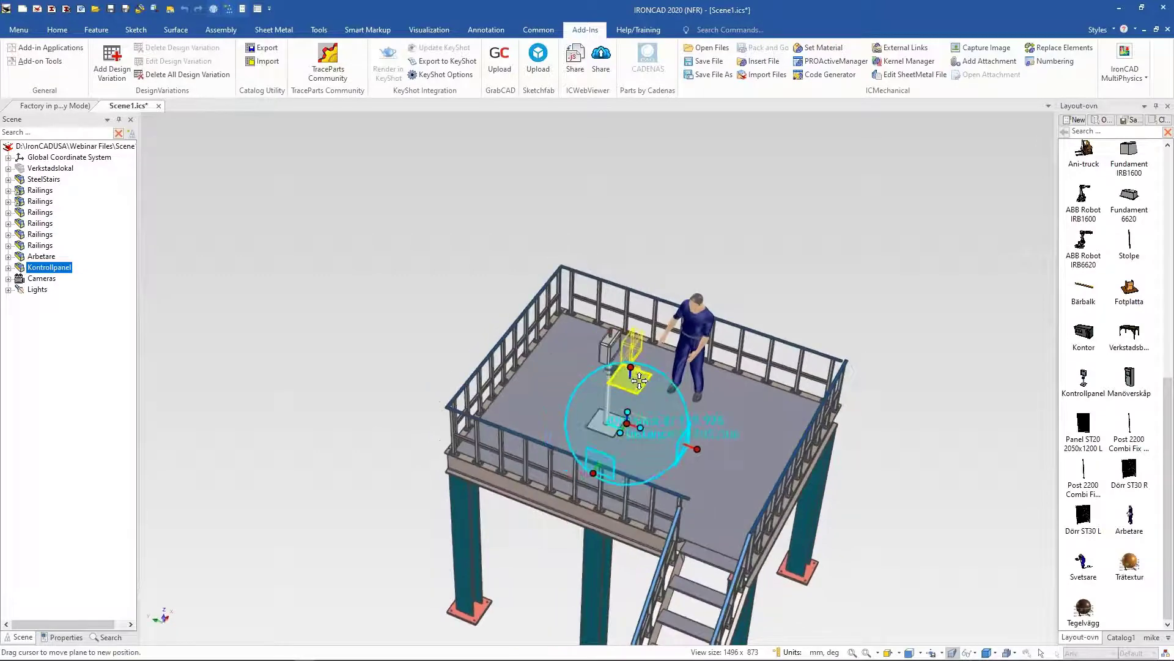
key("F10")
middle_click_drag(800, 257, 734, 230)
left_click_drag(624, 436, 750, 463)
middle_click_drag(786, 319, 544, 419)
scroll(603, 456, "up", 1)
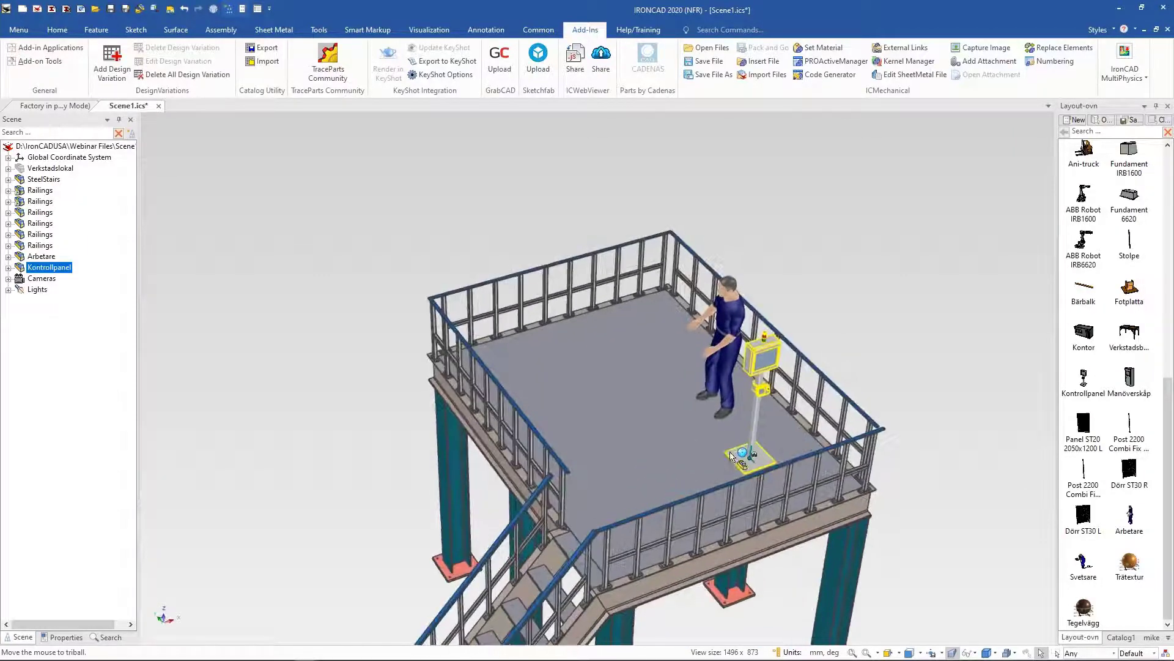
right_click_drag(729, 453, 506, 361)
left_click_drag(506, 365, 488, 370)
key("F10")
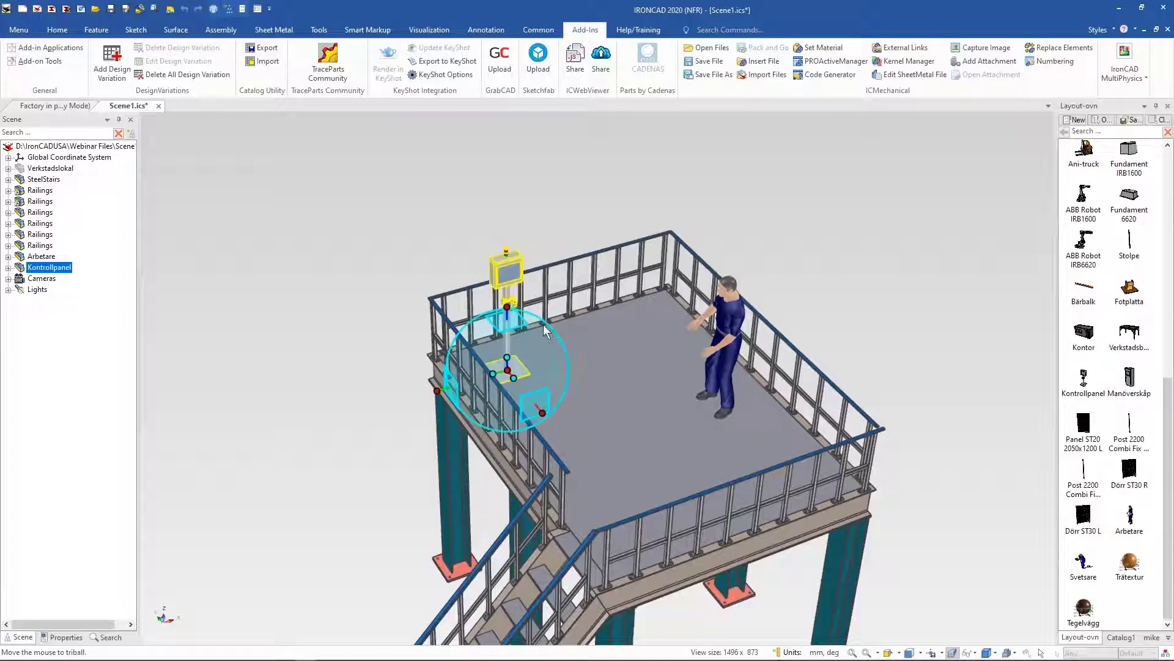
Step: Rotate the control panel 45 degrees about its vertical axis
left_click(507, 306)
left_click_drag(536, 357, 537, 350)
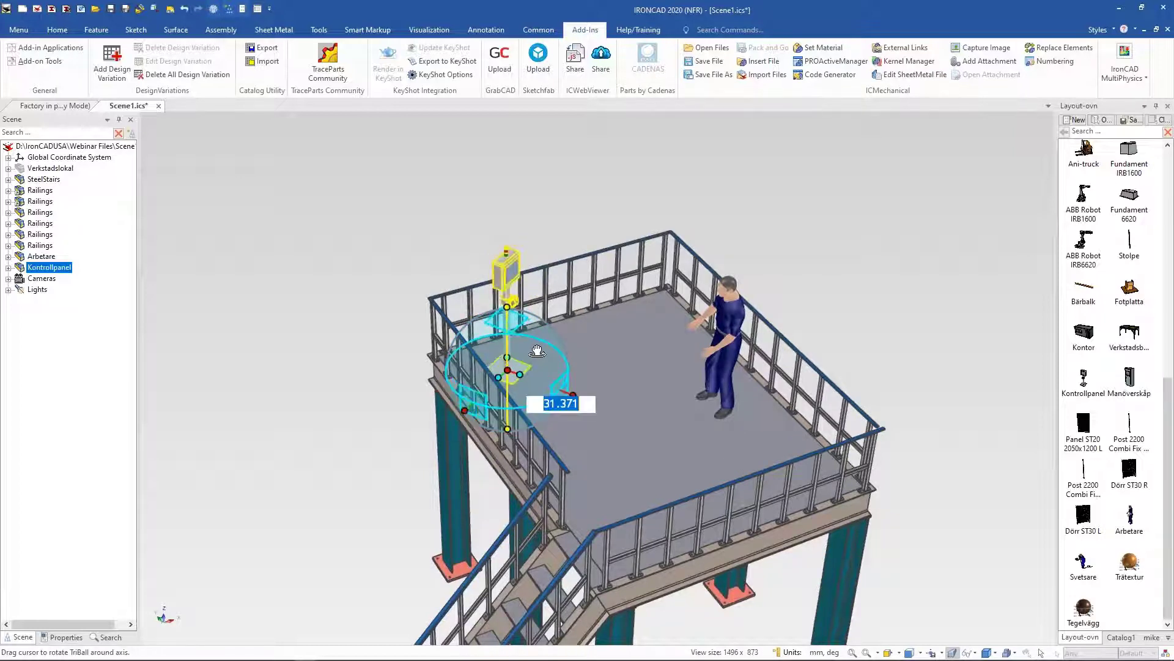
type("45")
key("Return")
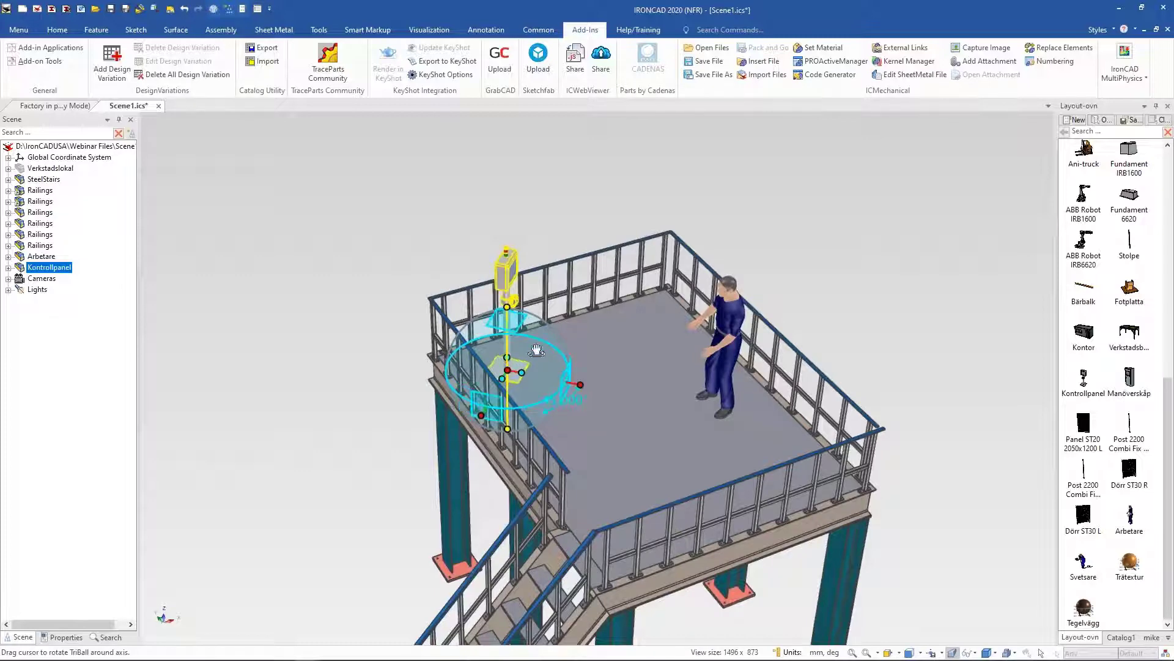
key("F10")
Step: Move the worker next to the control panel
middle_click_drag(786, 269, 820, 421)
left_click(821, 421)
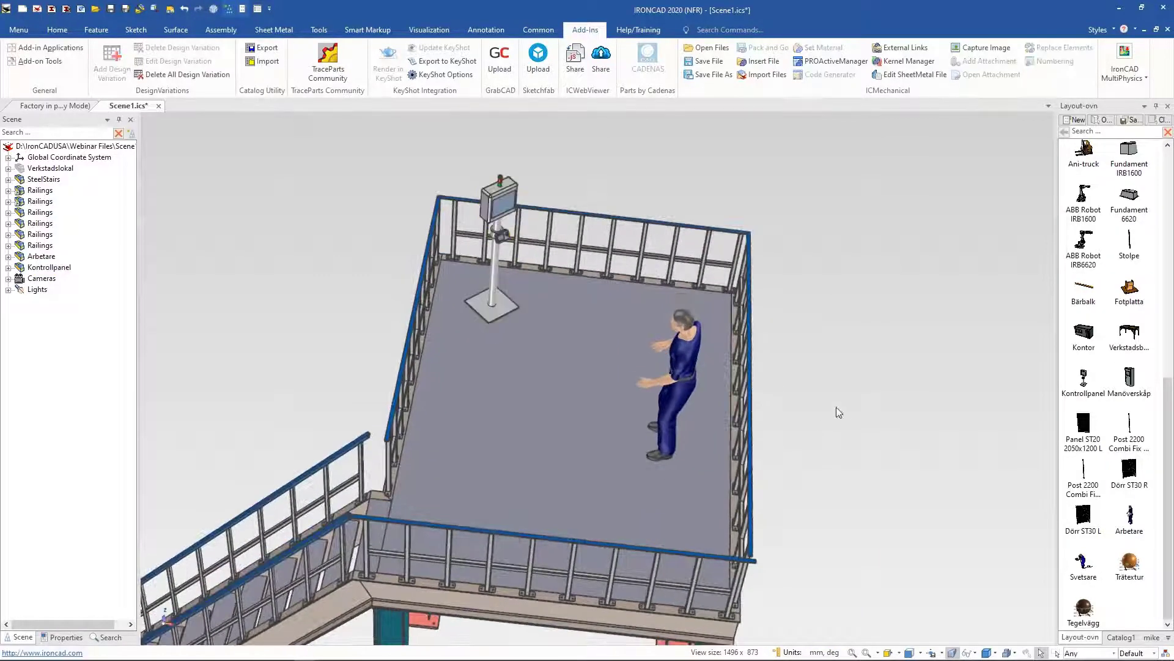
left_click(654, 455)
left_click_drag(516, 360, 515, 353)
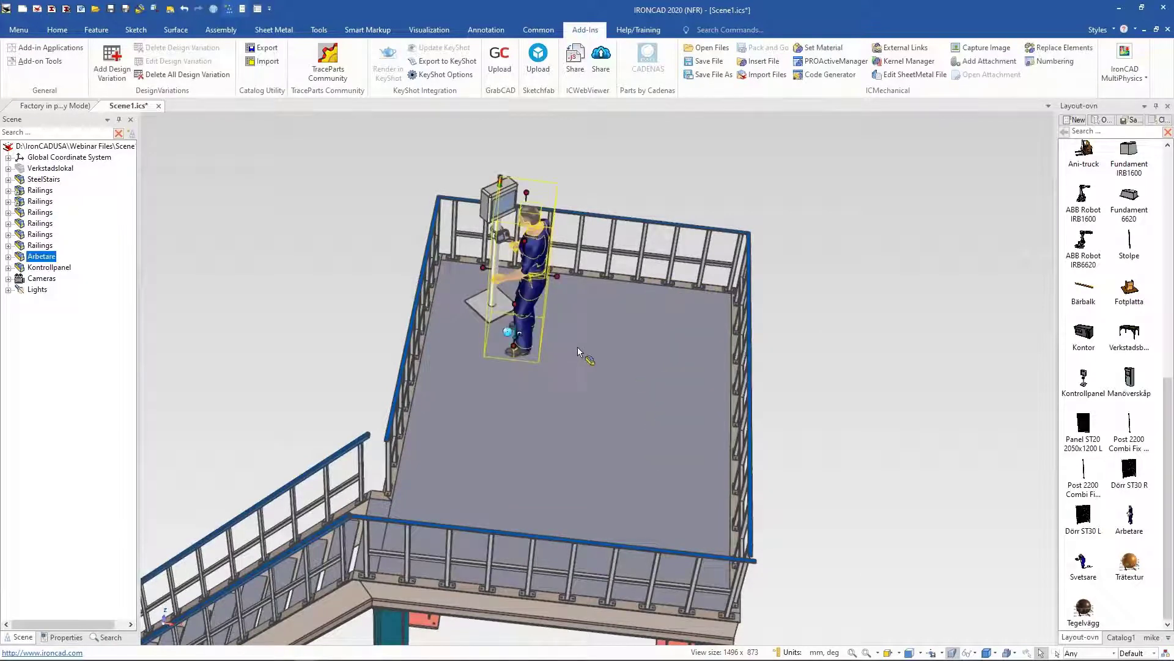
Step: Rotate the worker about its vertical axis so it faces the control panel
key("F10")
left_click(519, 280)
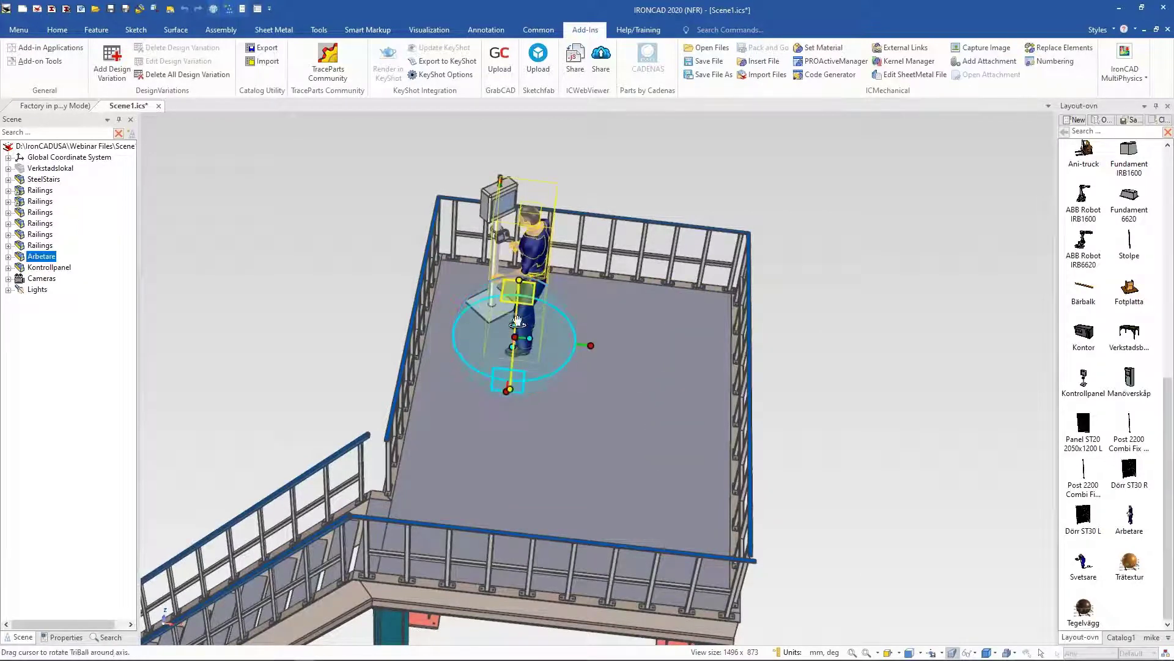
left_click_drag(559, 340, 526, 366)
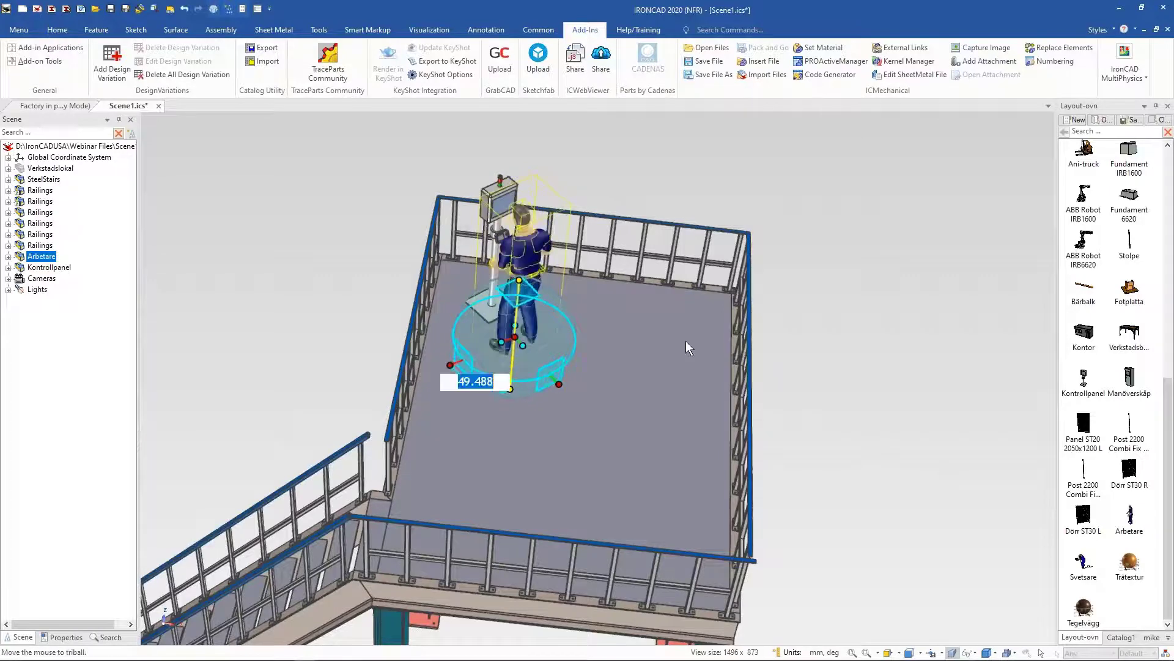
left_click(904, 311)
key("F10")
left_click(944, 278)
Step: Nudge the worker slightly closer to the control panel
scroll(944, 278, "down", 4)
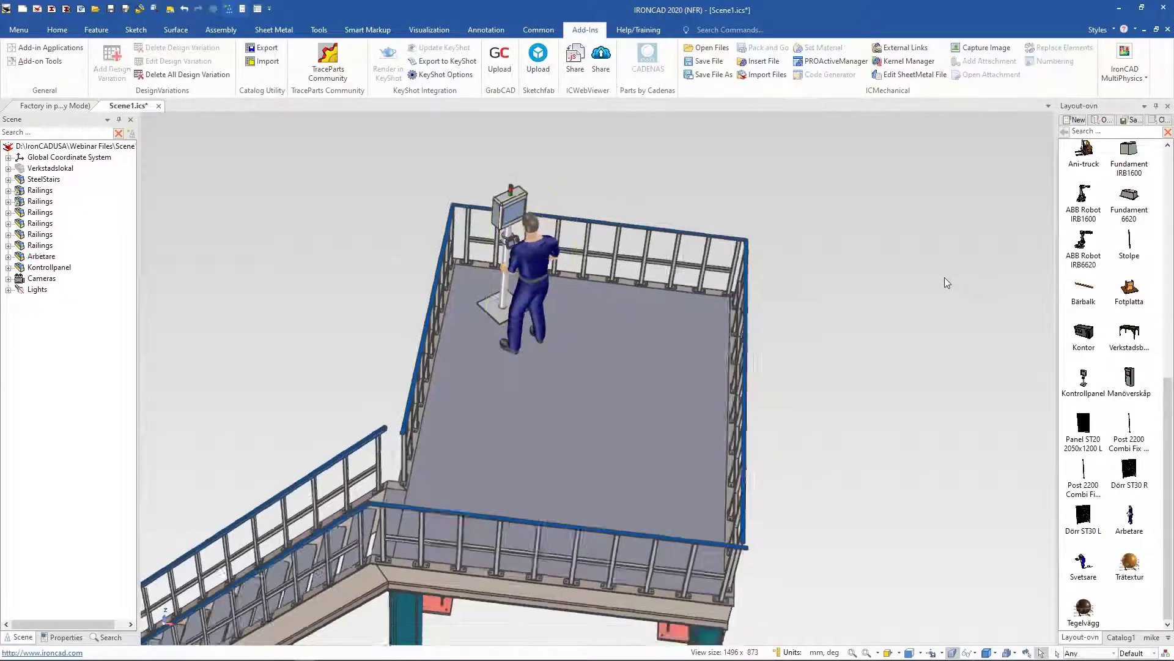
middle_click_drag(655, 468, 800, 385)
scroll(423, 442, "up", 2)
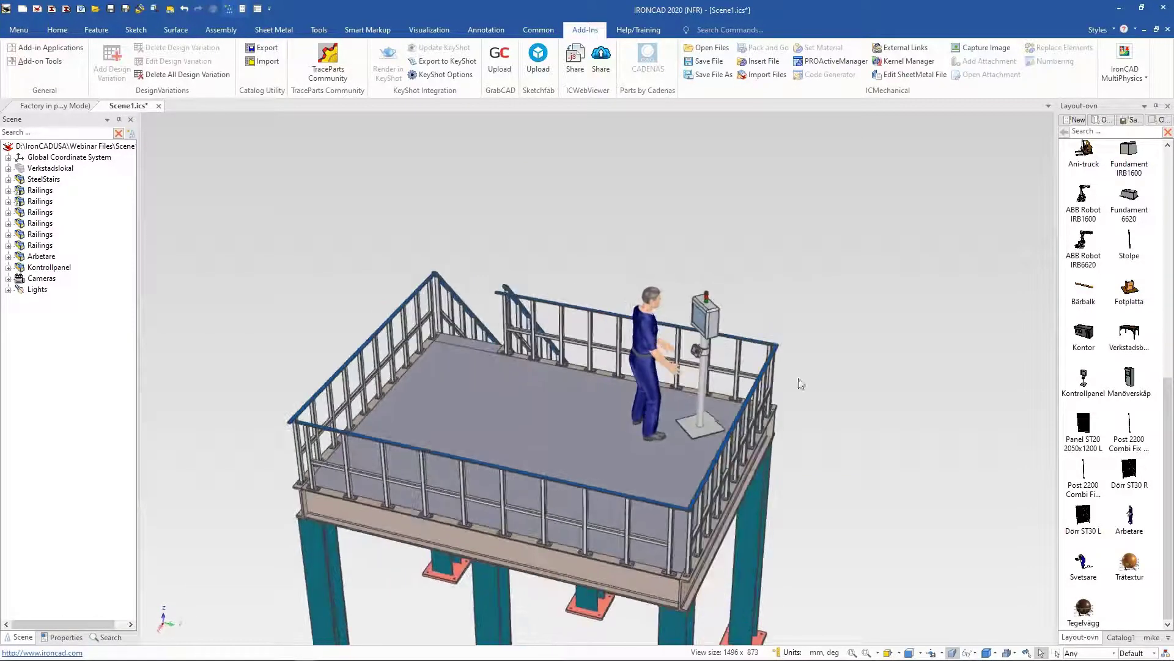
left_click(666, 450)
left_click_drag(664, 446, 668, 451)
left_click(960, 322)
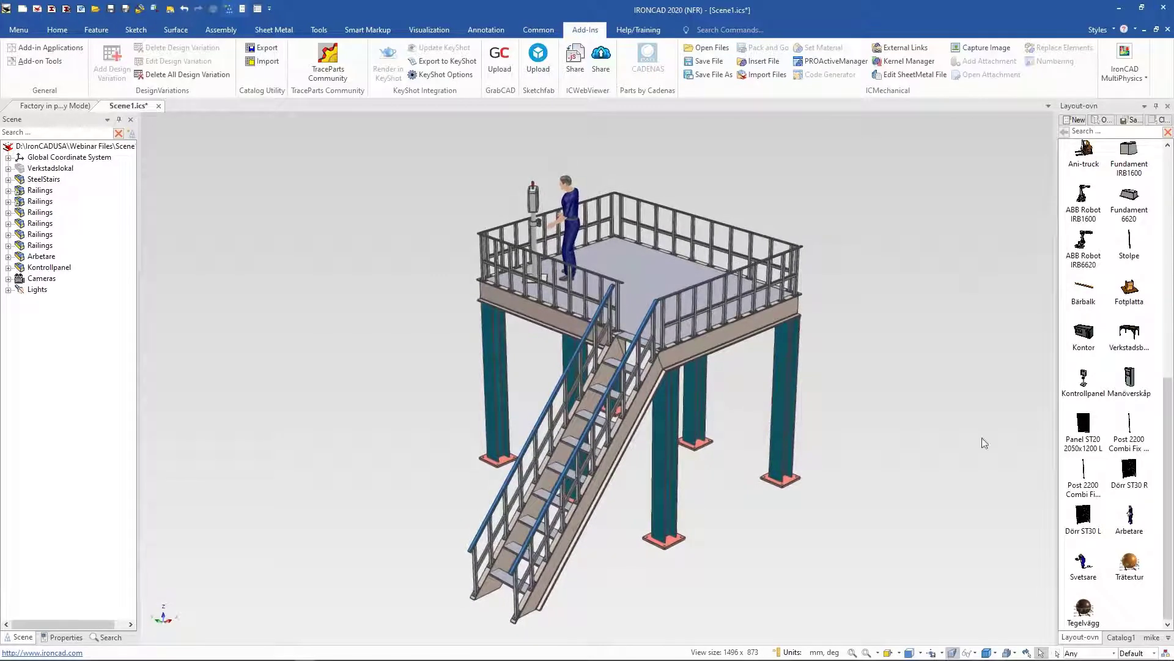
Step: Apply the Trätextur wood texture to the platform floor
left_click_drag(1127, 561, 678, 297)
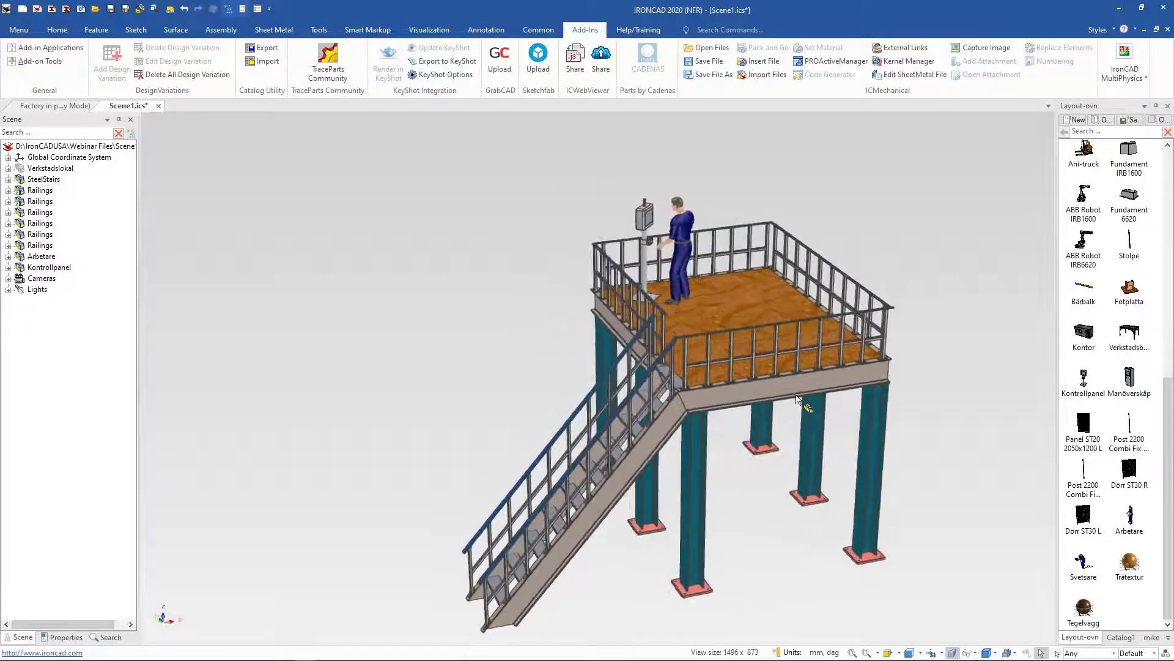
left_click(795, 409)
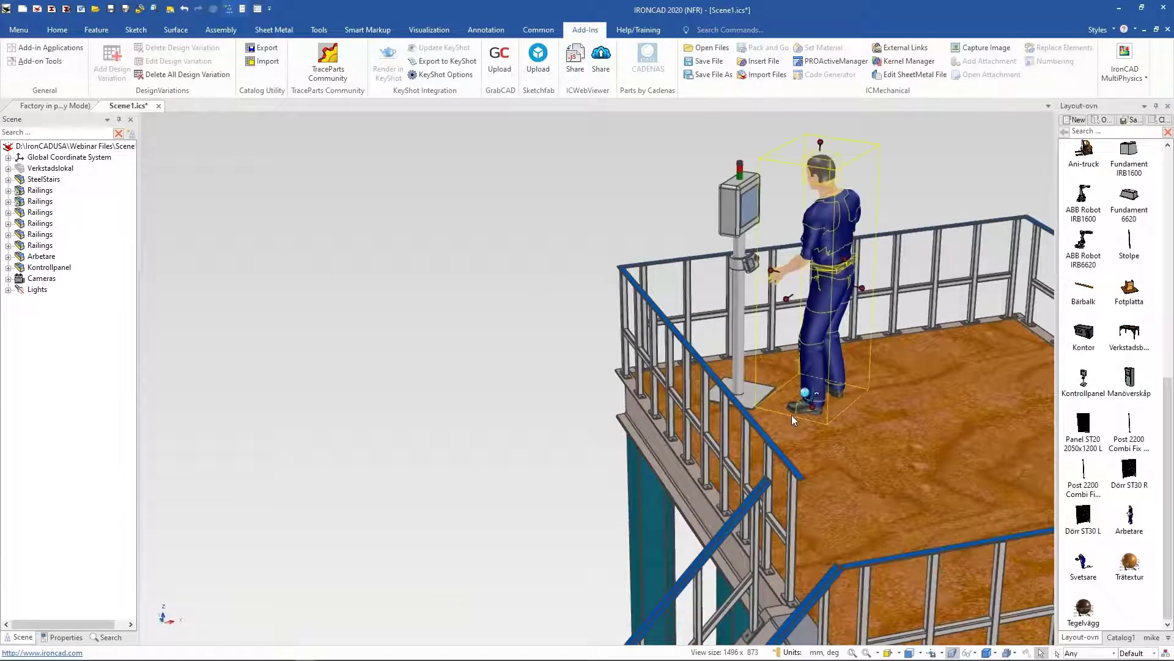
left_click(912, 174)
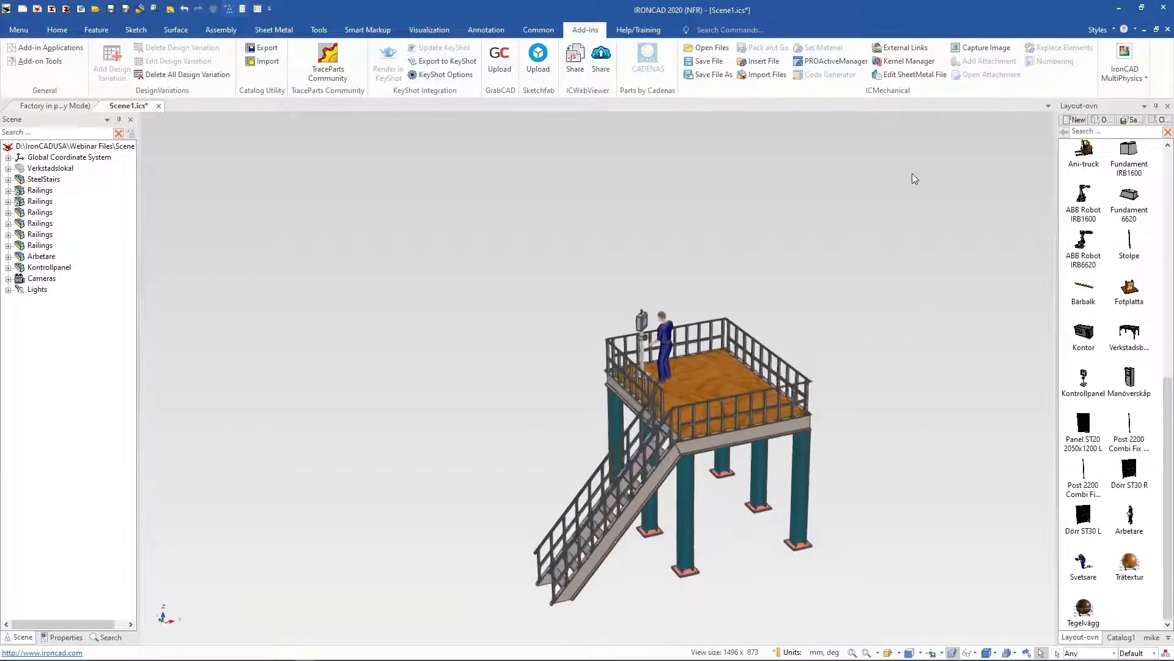
scroll(912, 174, "up", 3)
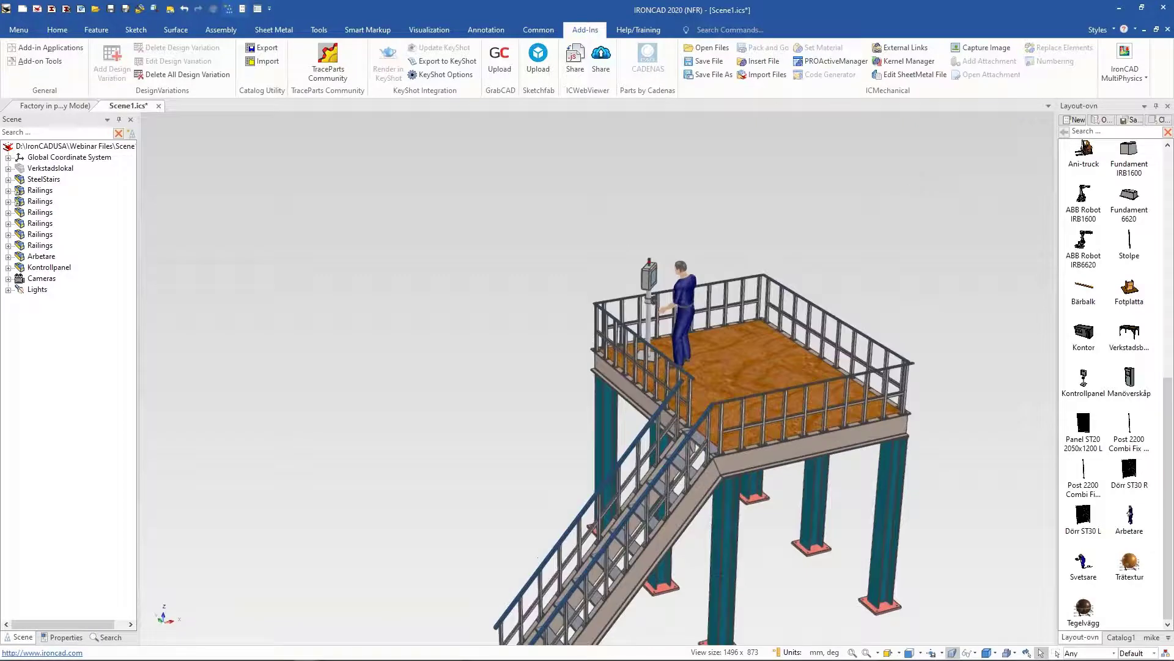
mouse_move(340, 653)
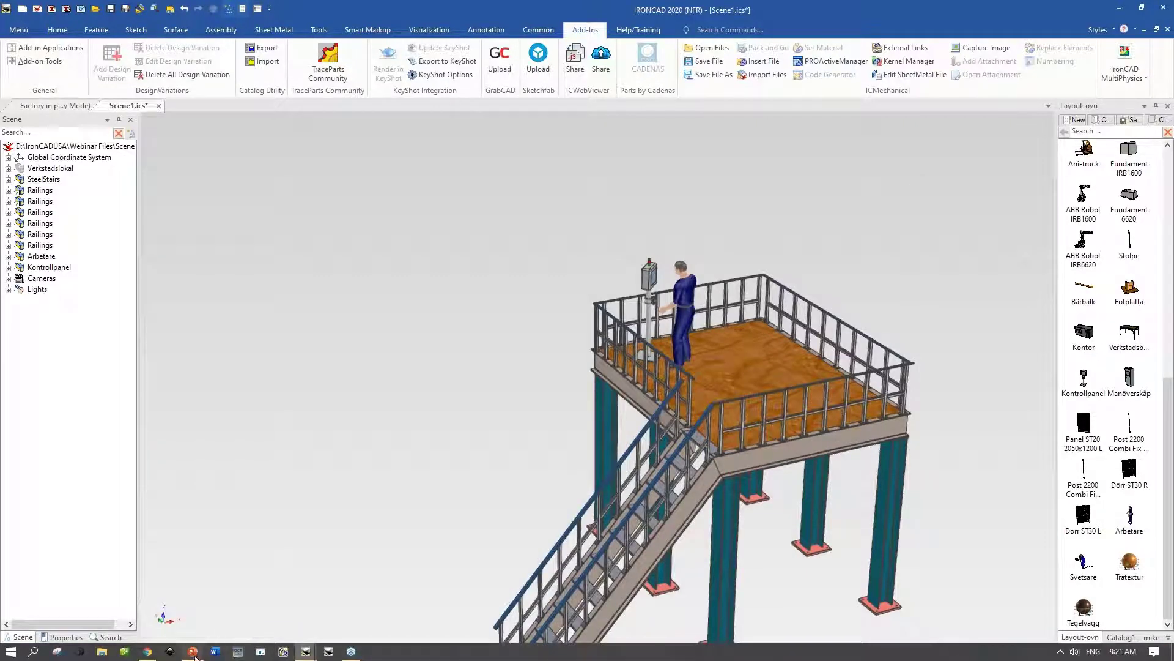
Step: Switch to the PowerPoint presentation, browse its slides, and return to the IronCAD scene
left_click(193, 652)
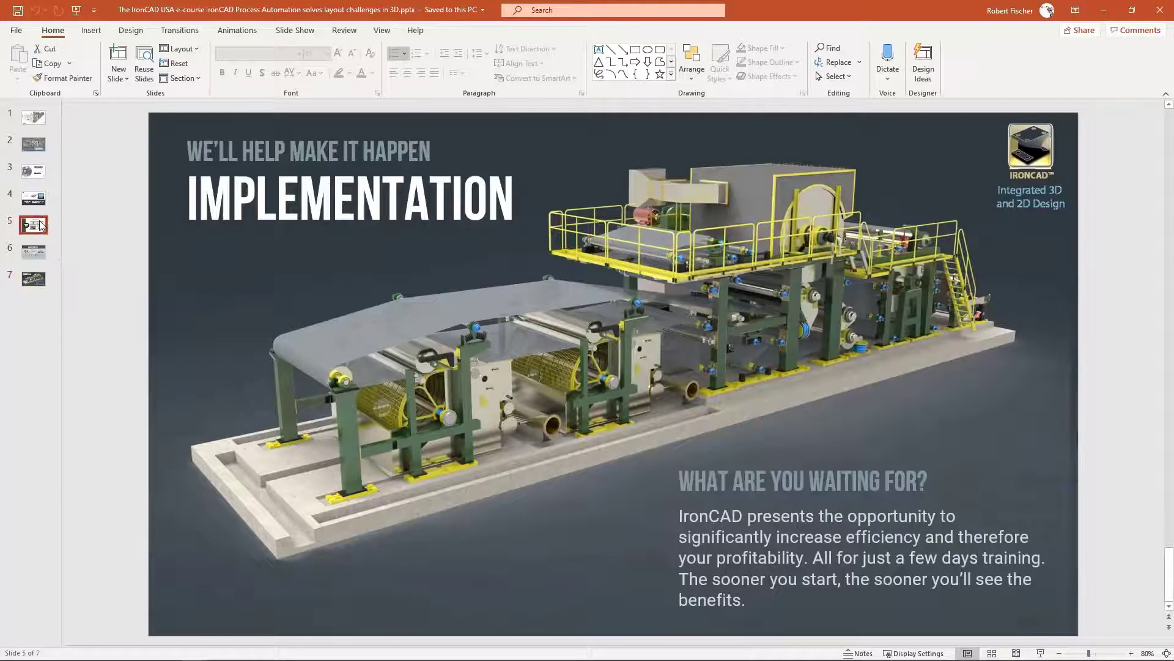
left_click(37, 225)
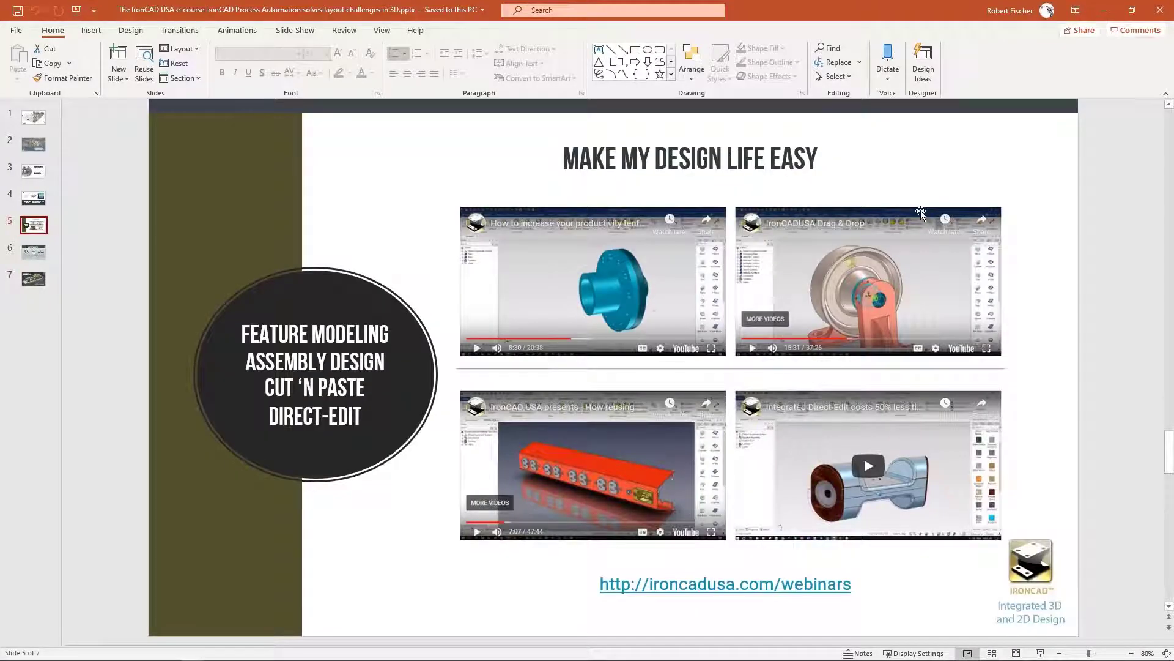
left_click(687, 153)
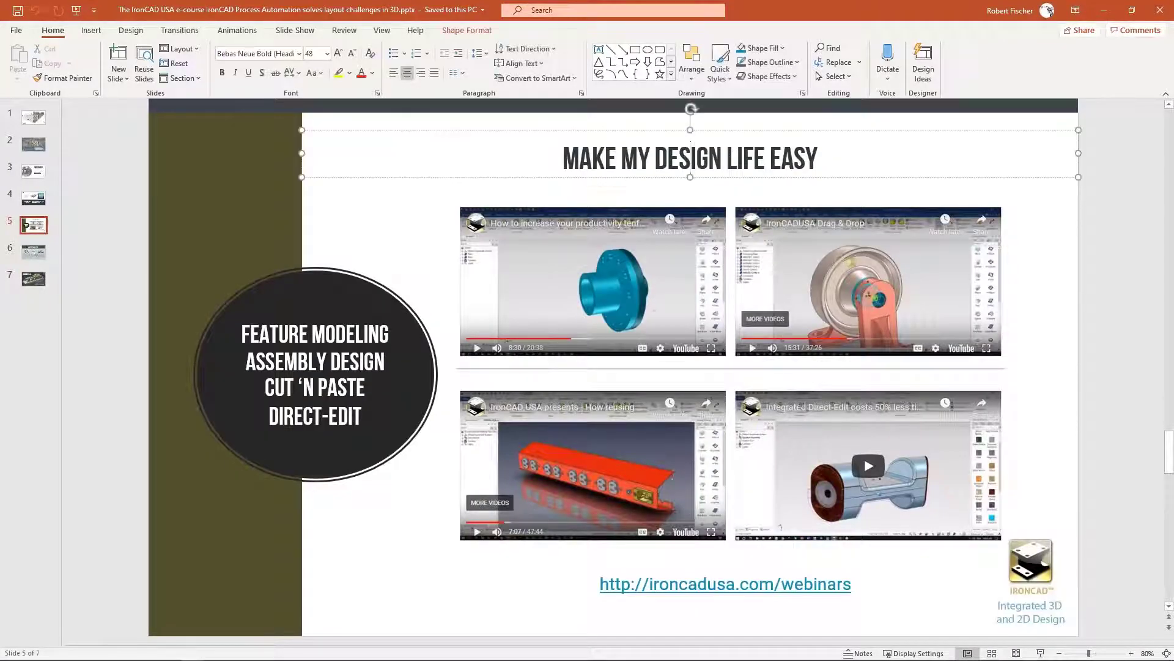
left_click(782, 187)
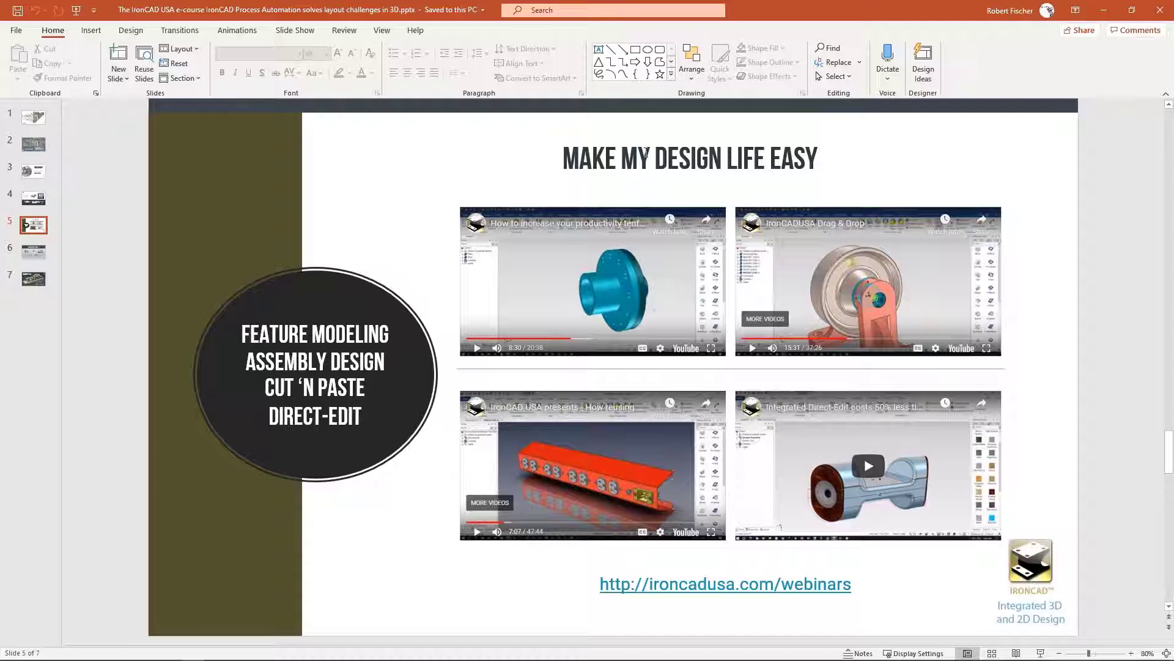
left_click(33, 117)
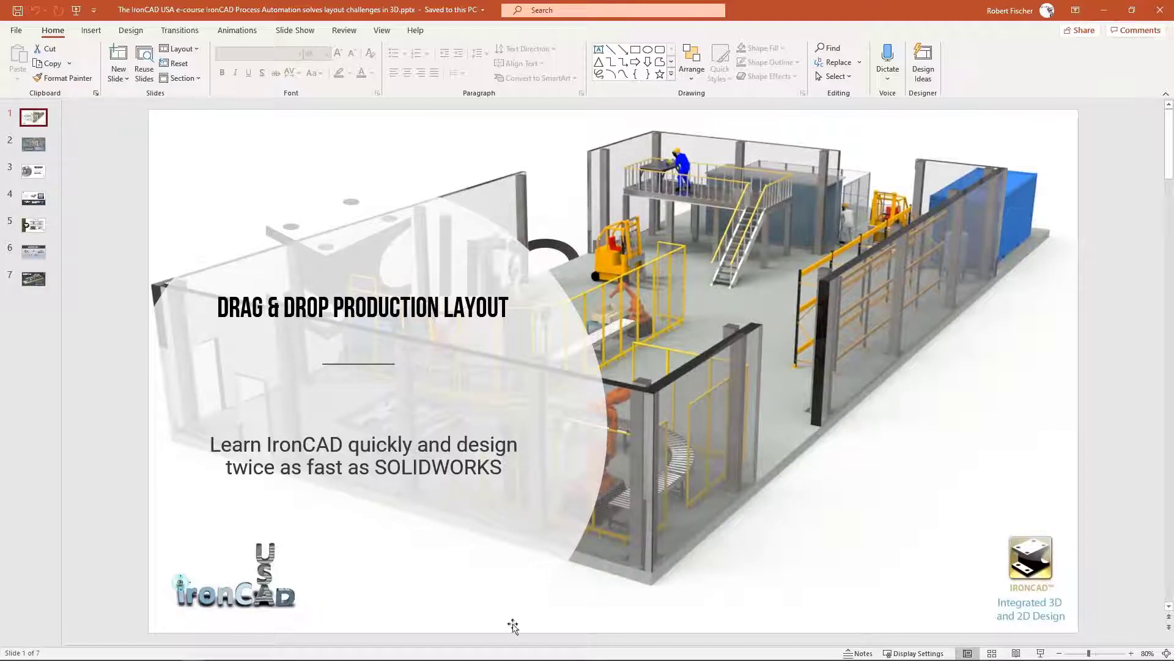
mouse_move(428, 659)
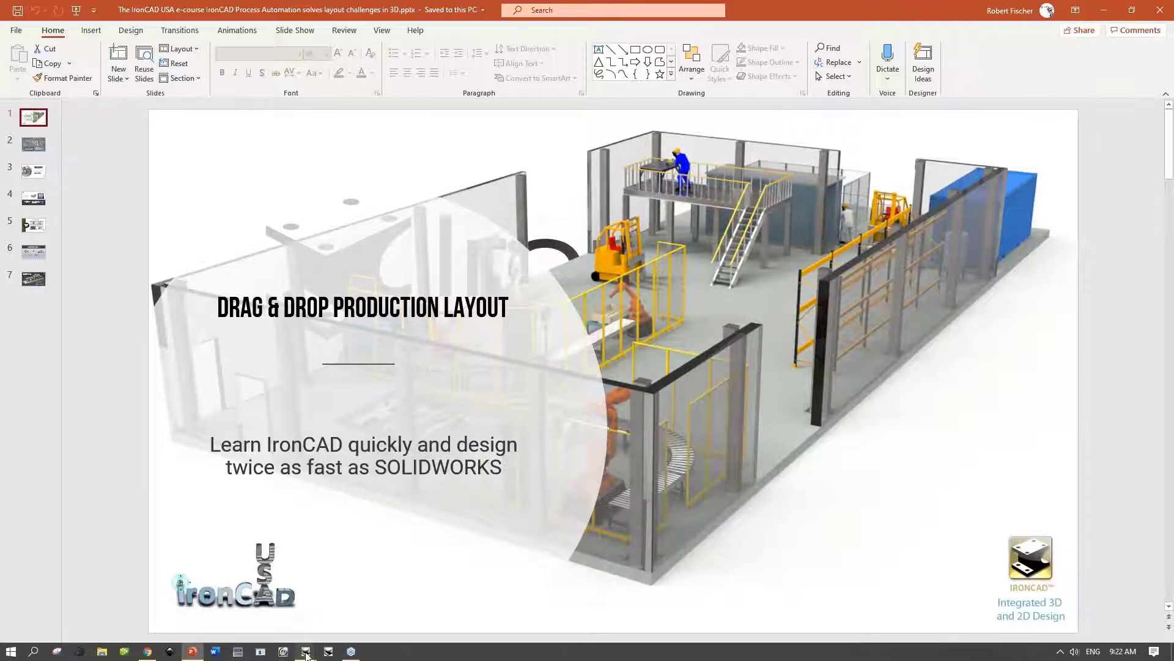
mouse_move(304, 652)
left_click(280, 612)
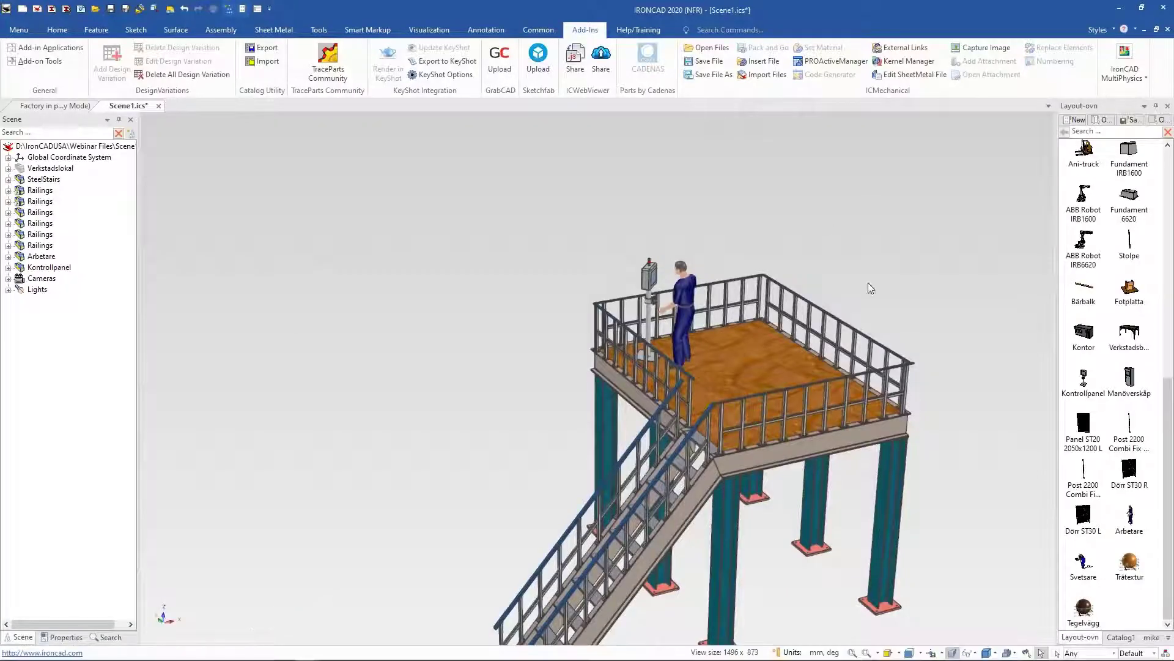
Step: Enable the Shadow Map, Simple Shadow, Reflect and Ambient-Occ realistic effects in the scene properties
scroll(908, 457, "down", 2)
middle_click_drag(908, 458, 893, 438, "shift")
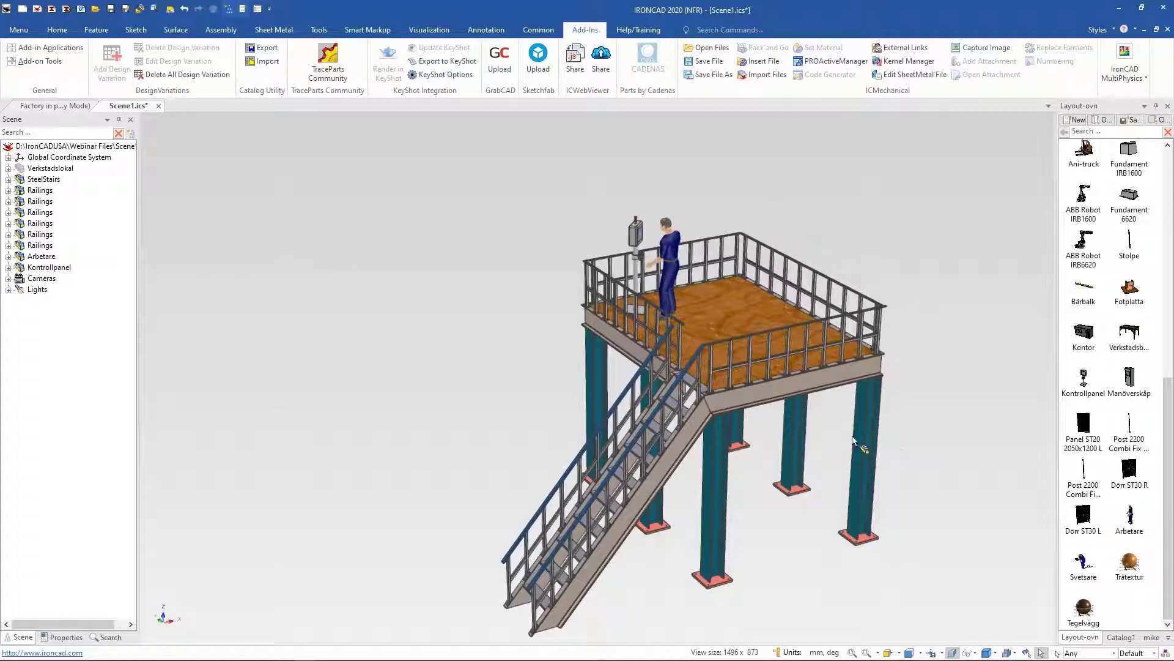
middle_click_drag(852, 435, 899, 247)
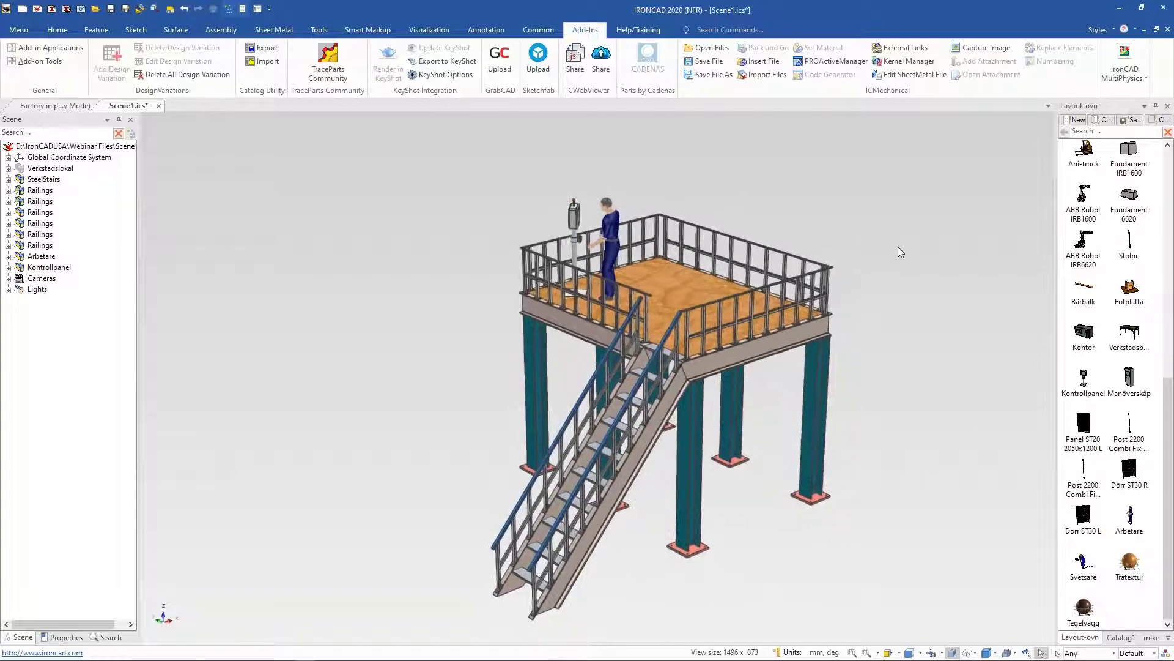
right_click(898, 251)
left_click(934, 377)
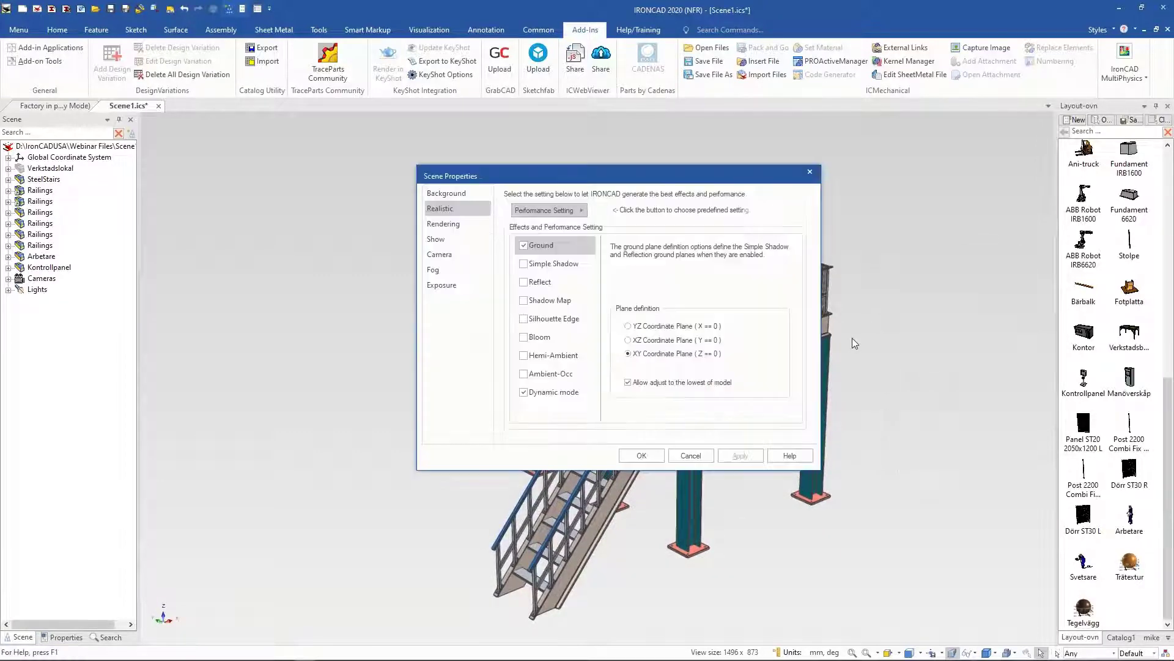
left_click(526, 301)
left_click(525, 300)
left_click(524, 263)
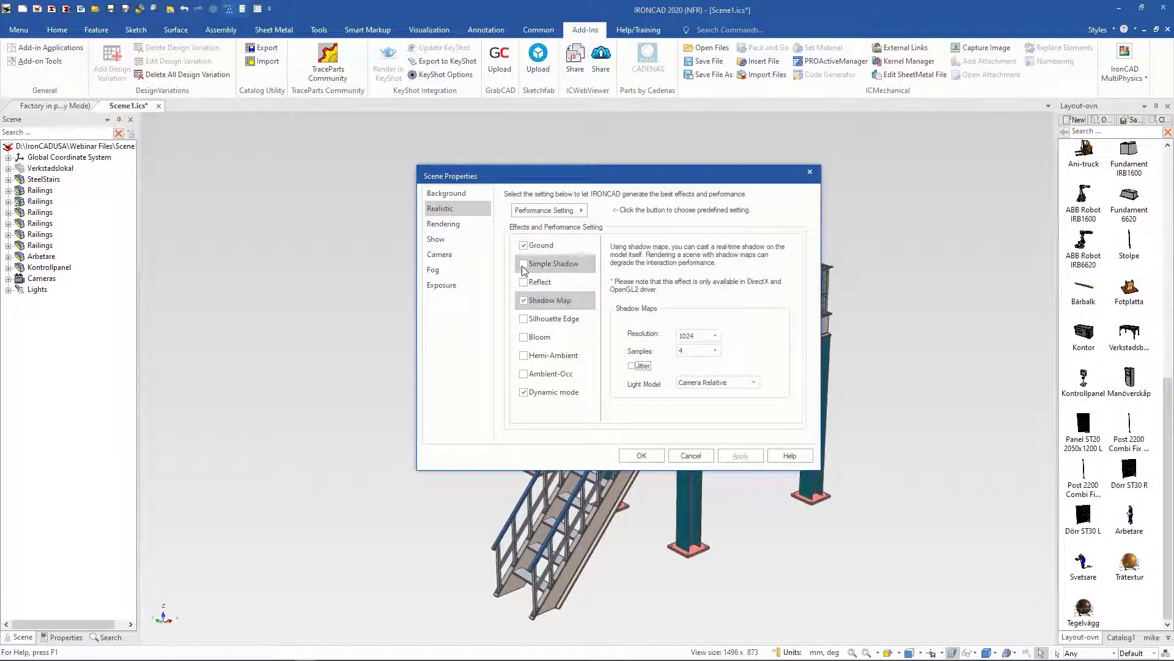
left_click(524, 282)
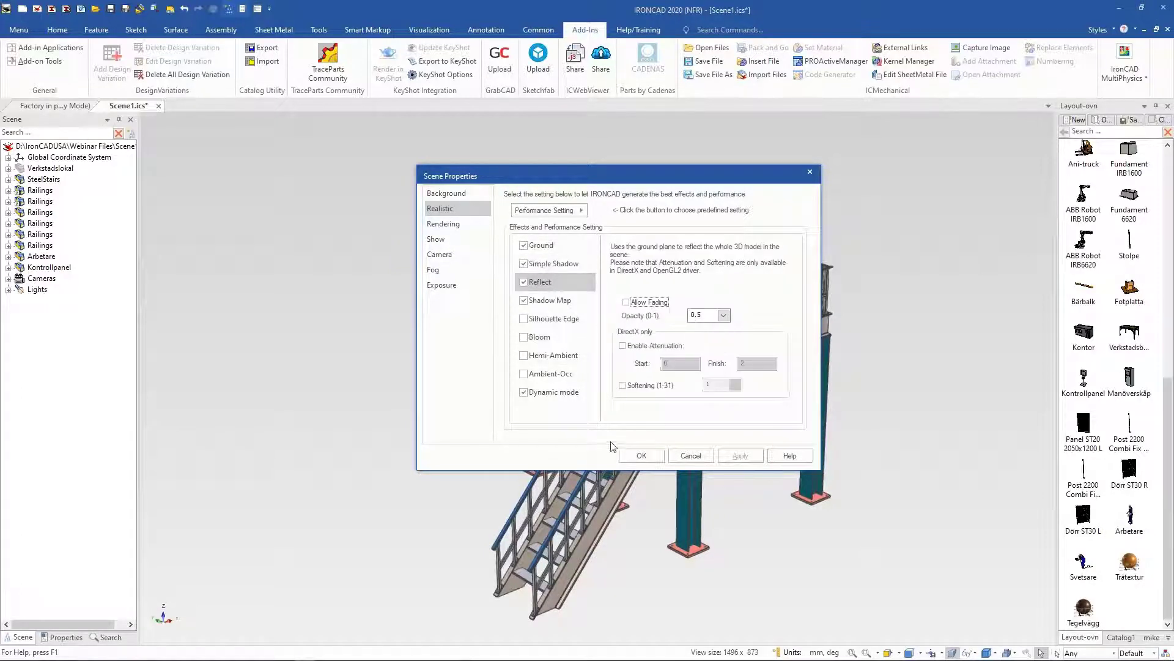
left_click(523, 374)
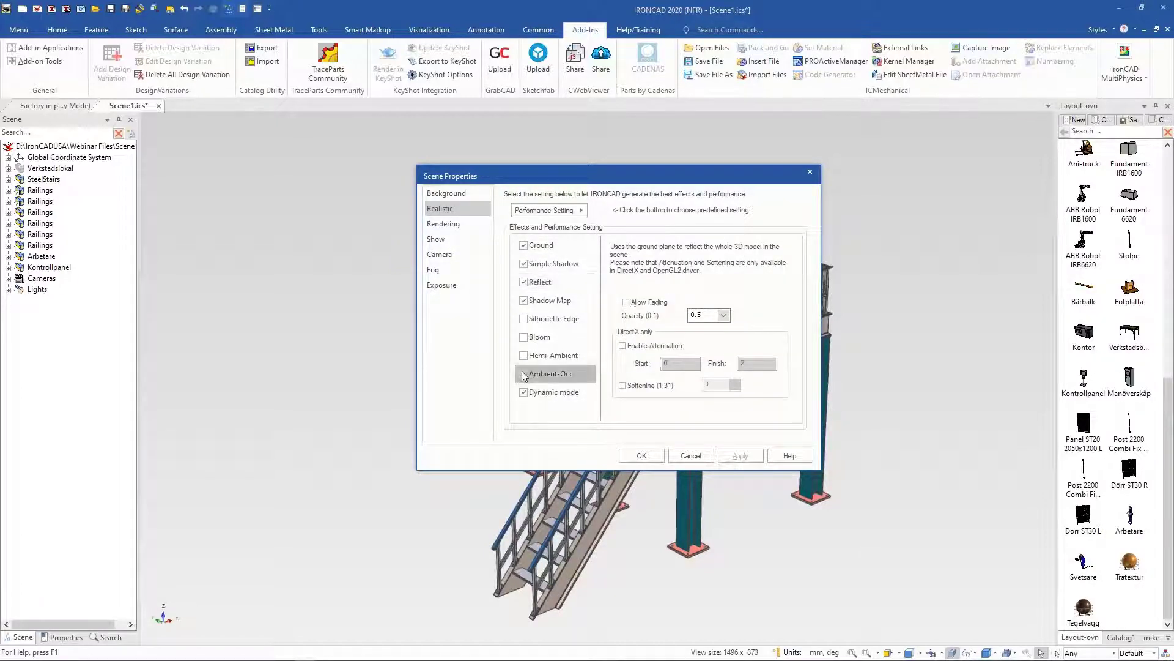
left_click(639, 455)
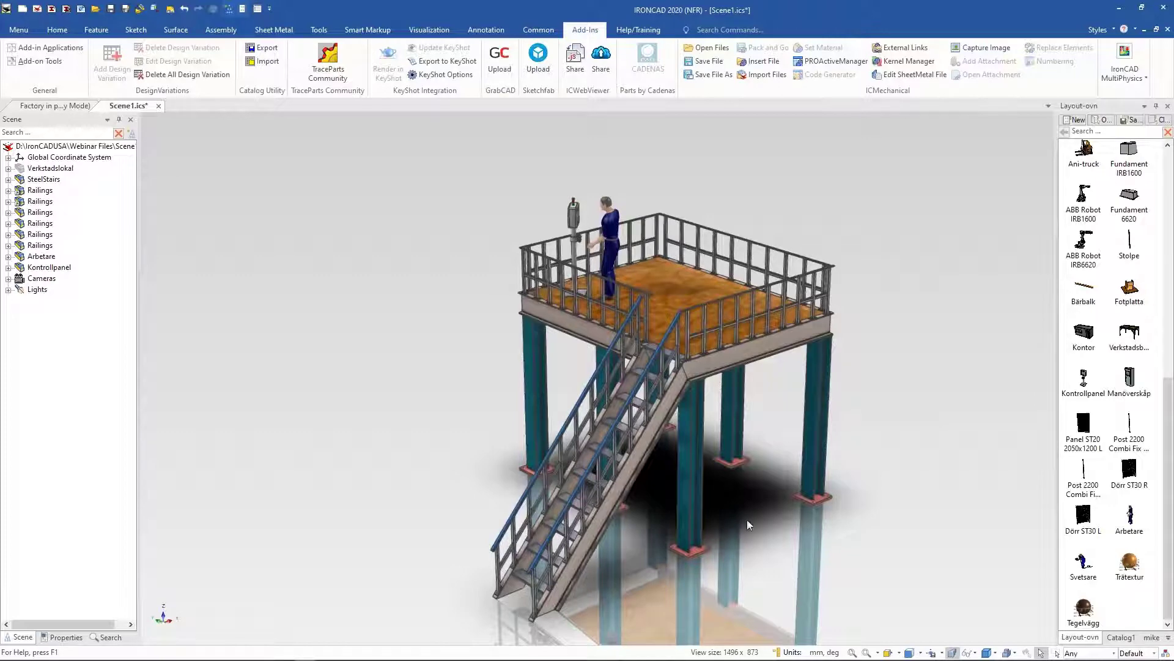
Step: Recreate the display of the scene around the platform top
middle_click_drag(747, 519, 800, 495)
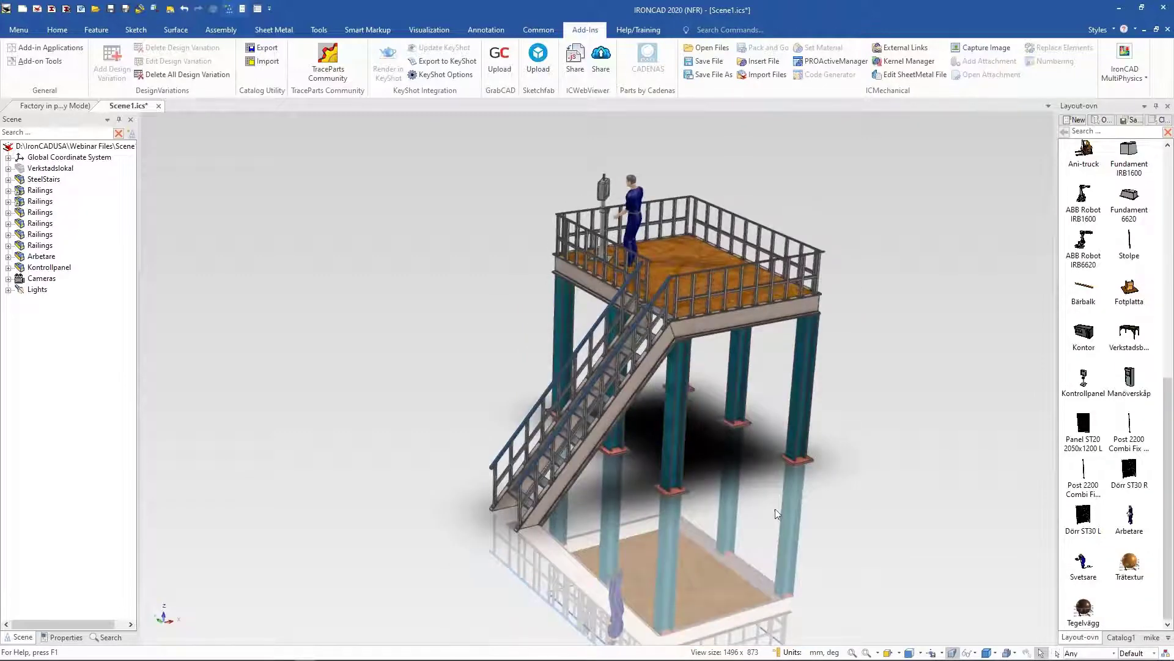
scroll(790, 485, "up", 6)
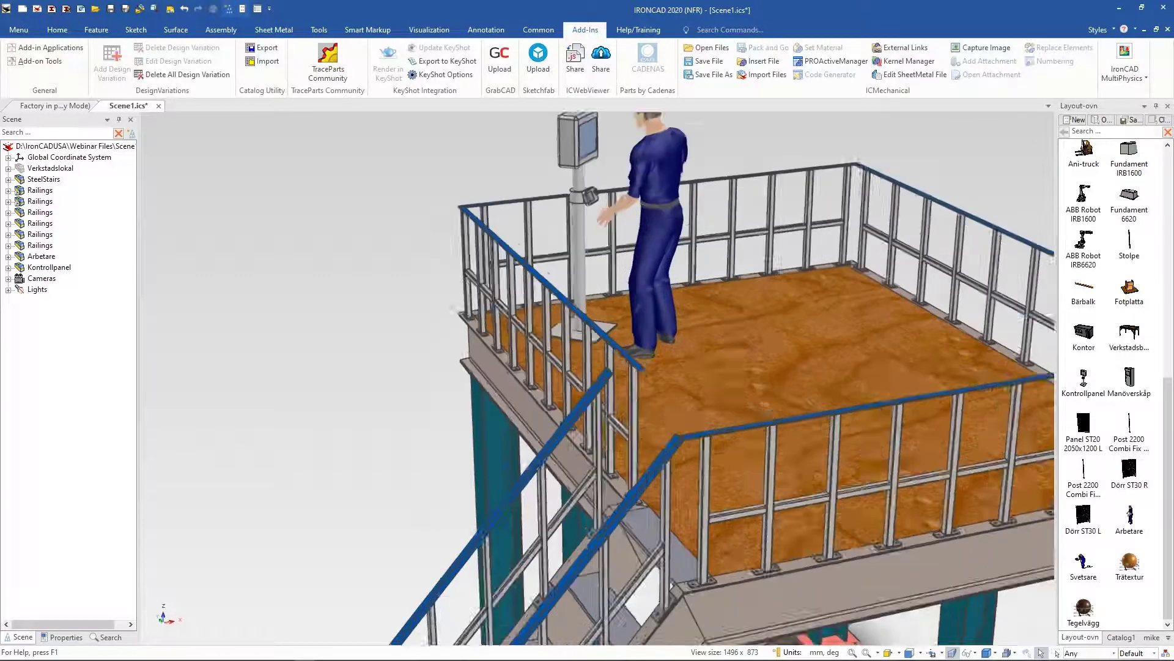
scroll(711, 458, "down", 3)
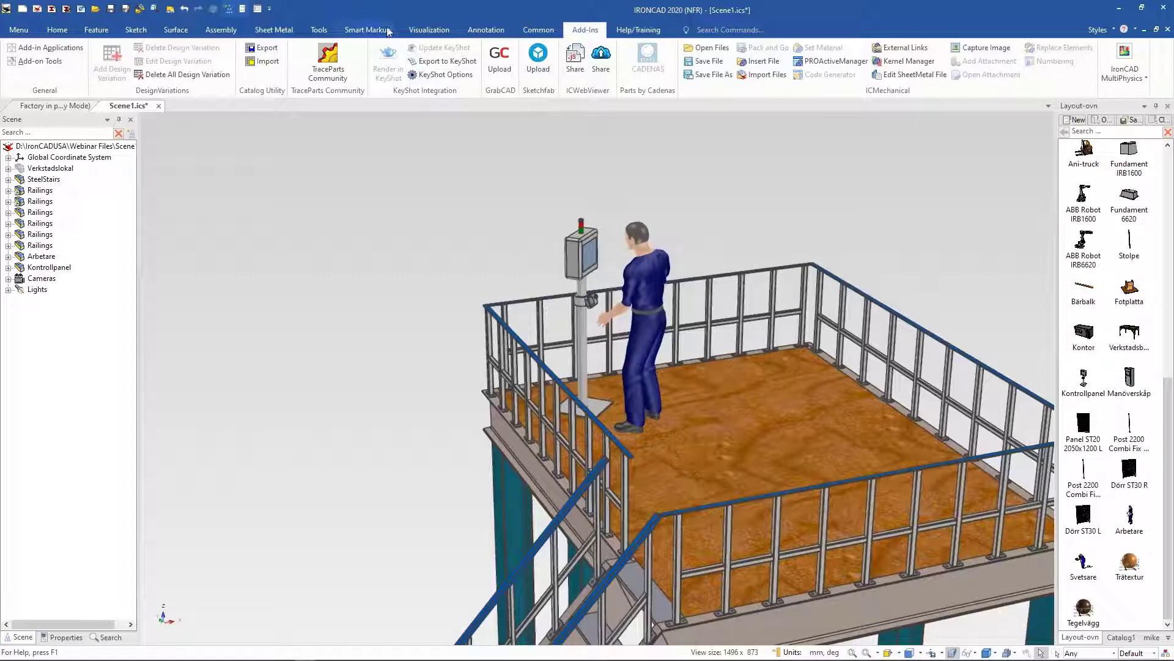
left_click(423, 34)
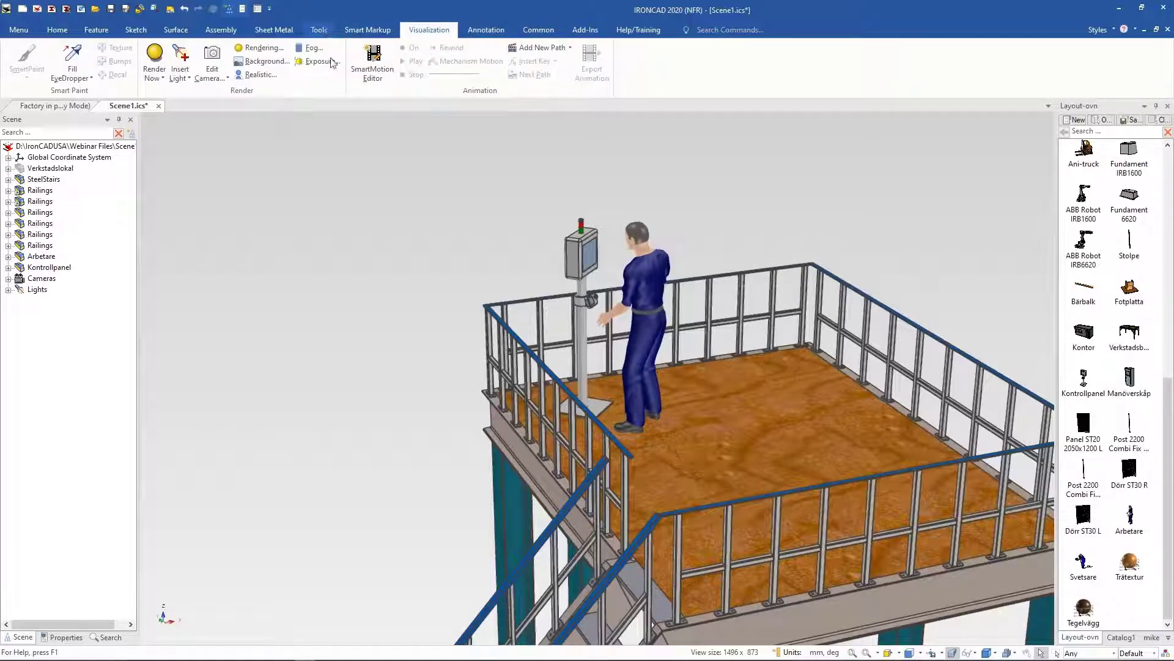
left_click(320, 31)
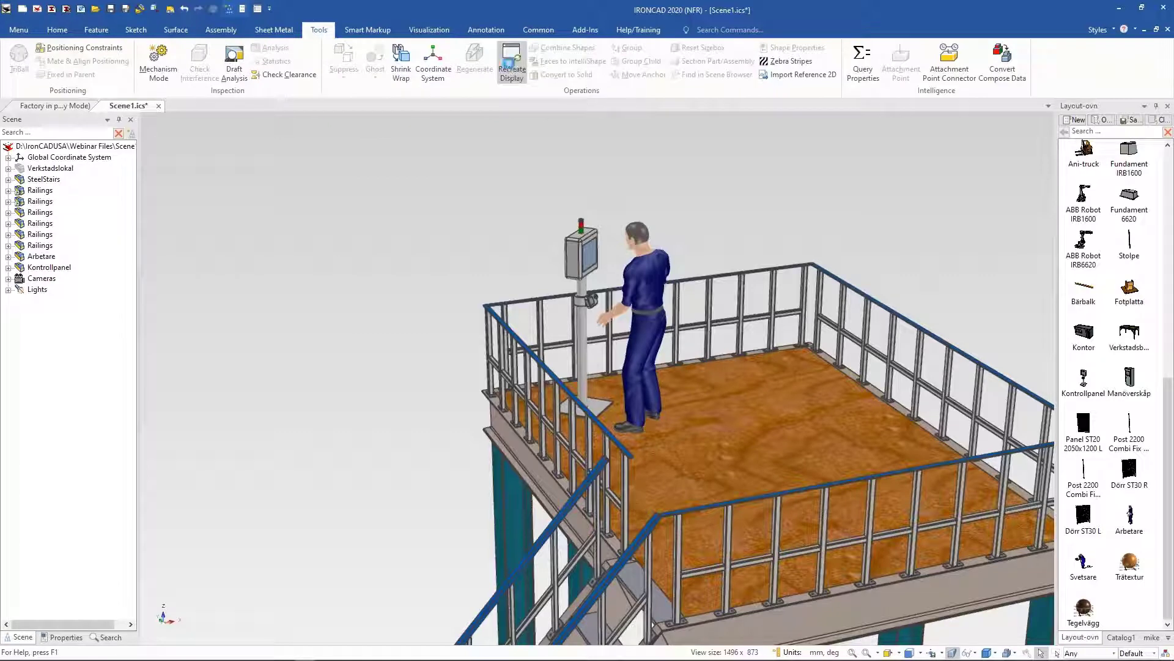
left_click(510, 64)
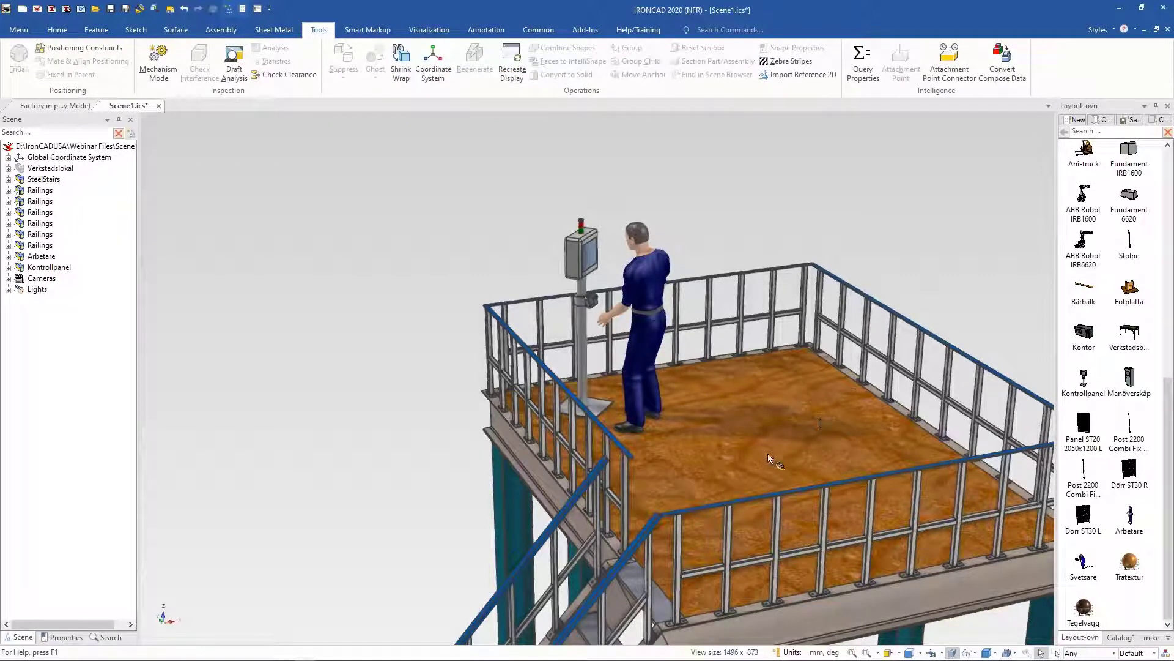
middle_click_drag(696, 564, 719, 567)
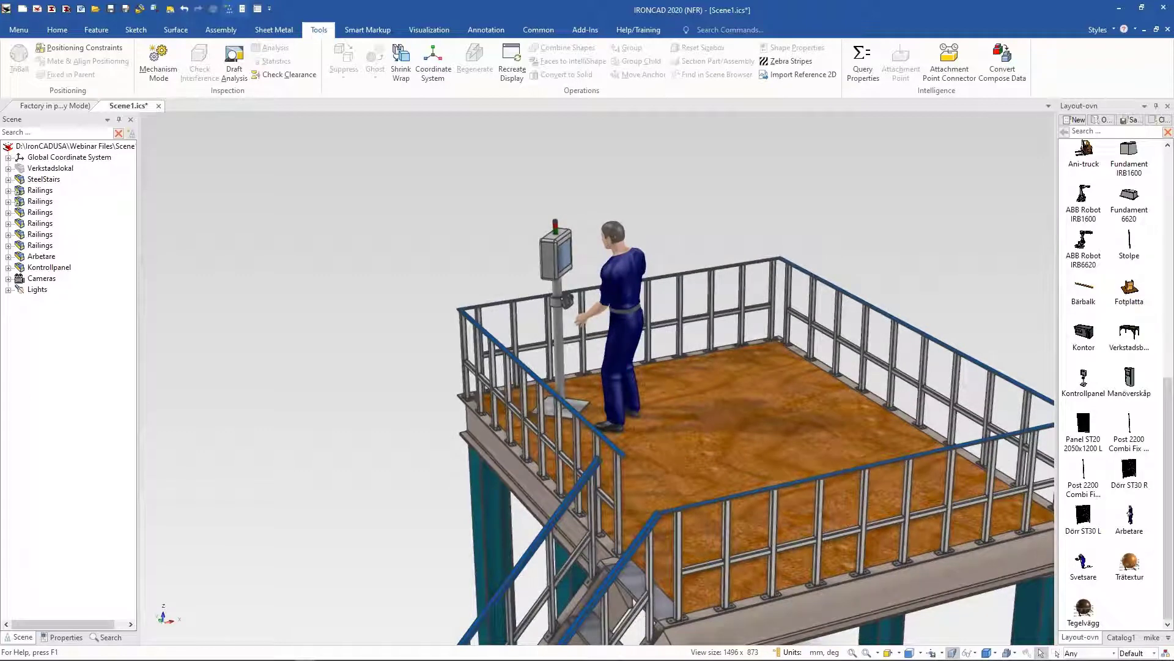
right_click(669, 150)
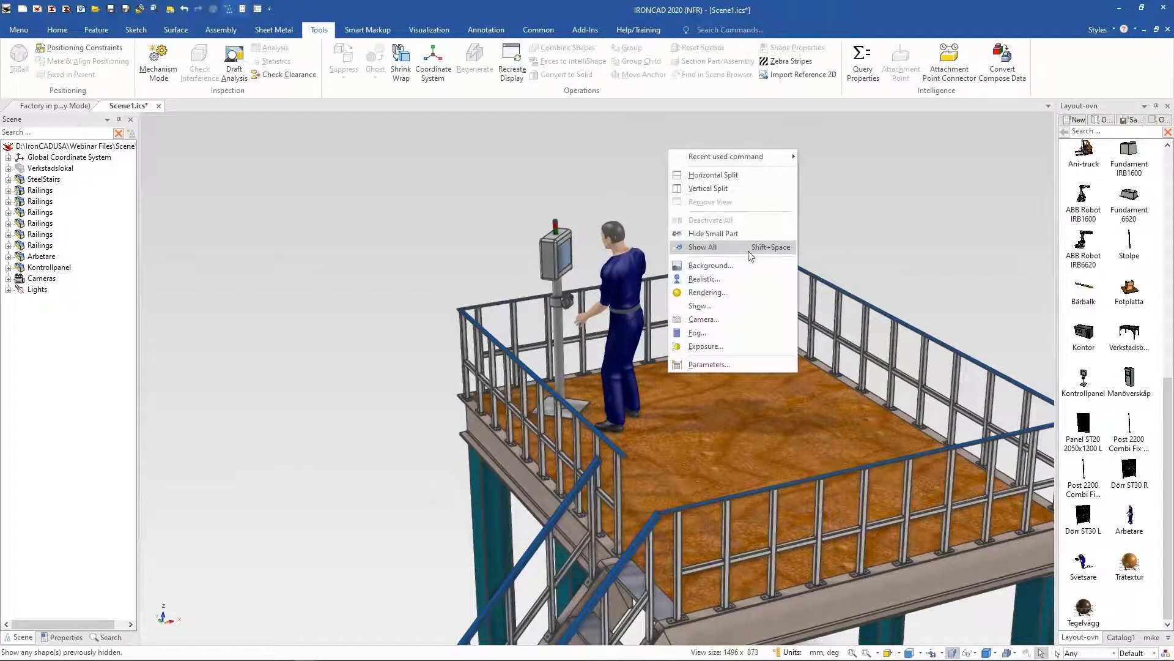
left_click(747, 266)
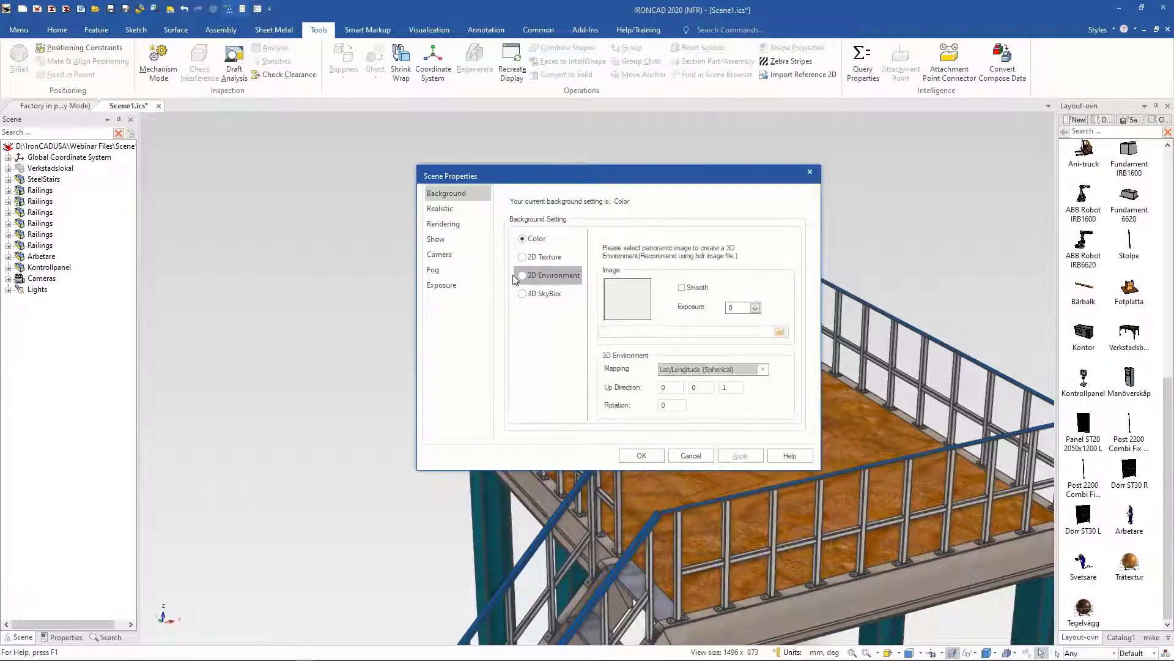
left_click(521, 276)
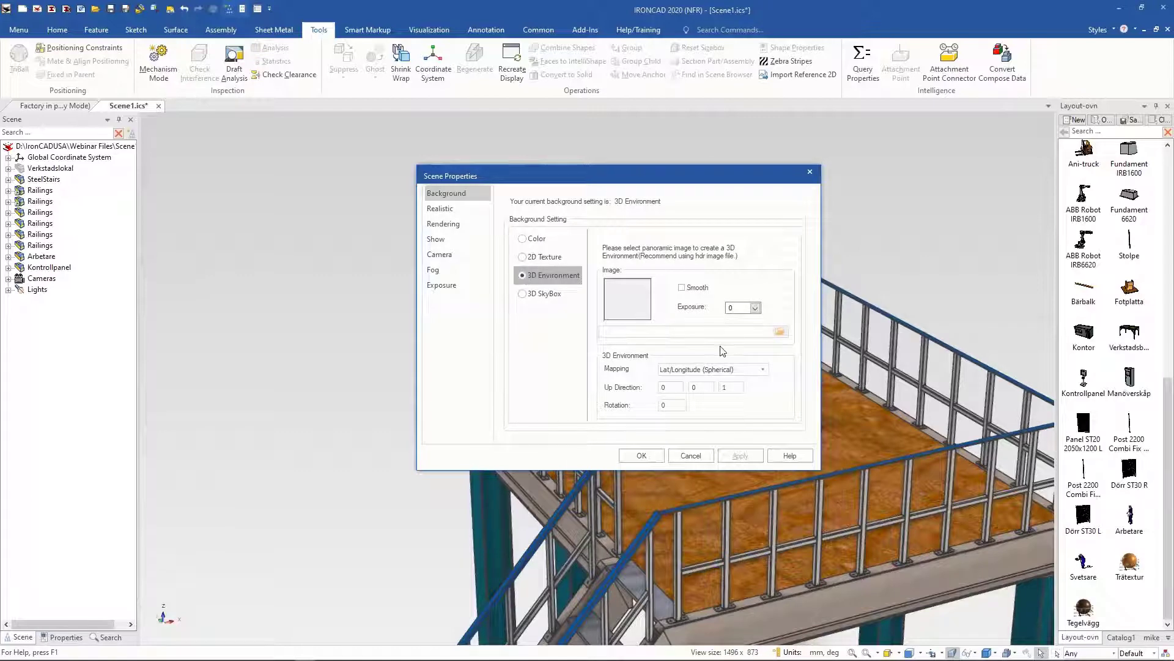
left_click(523, 294)
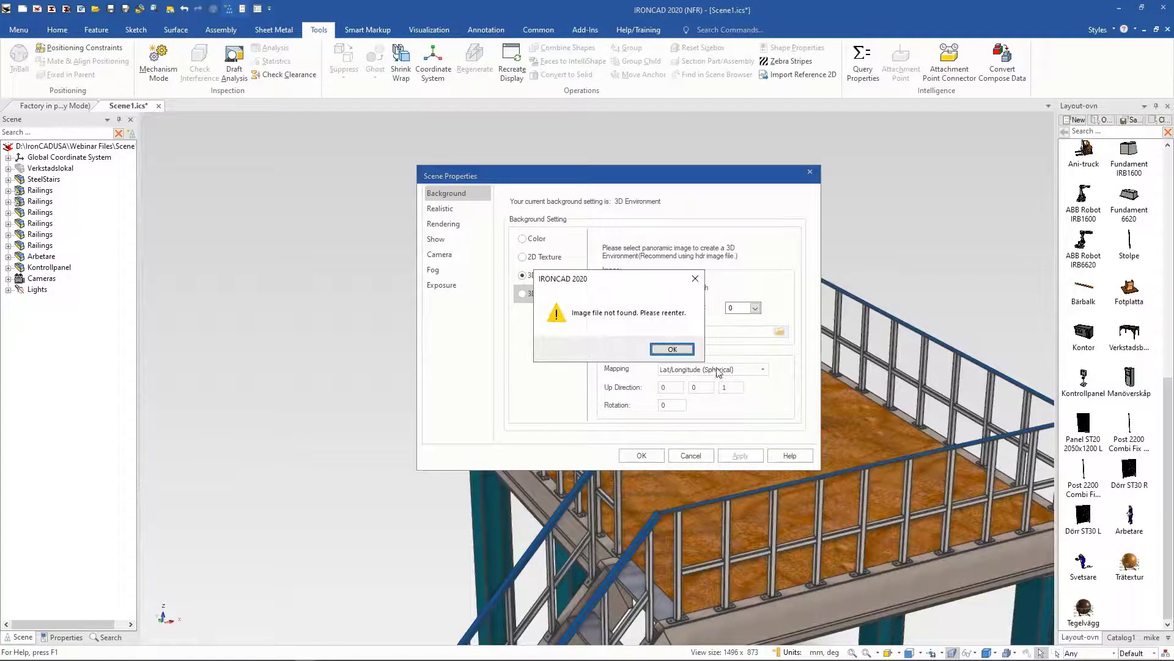
left_click(672, 349)
left_click(523, 294)
left_click(672, 349)
left_click(527, 257)
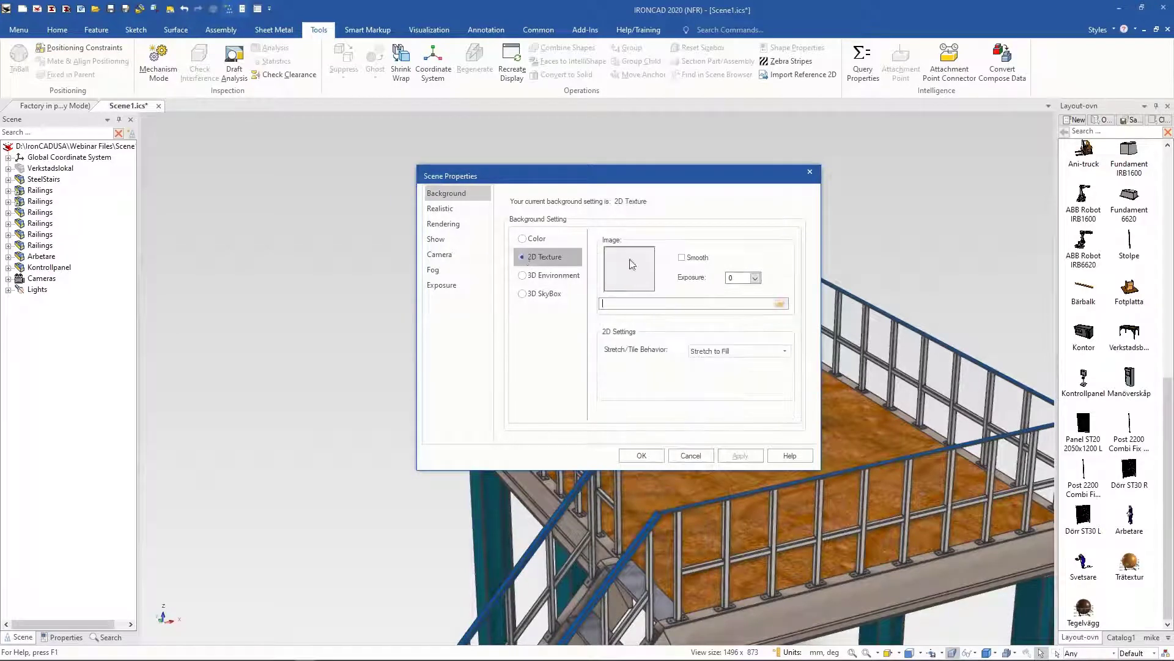
left_click(810, 172)
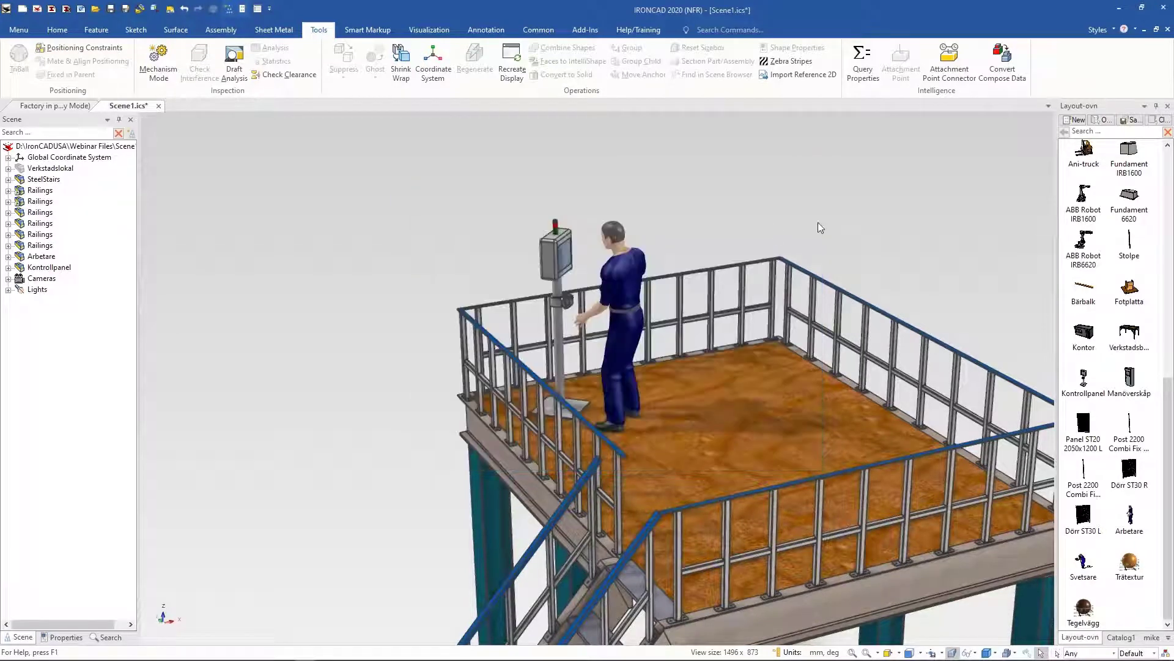
Step: Render the platform scene and close the rendering window without saving it
scroll(797, 237, "down", 3)
scroll(797, 237, "down", 2)
scroll(797, 236, "up", 3)
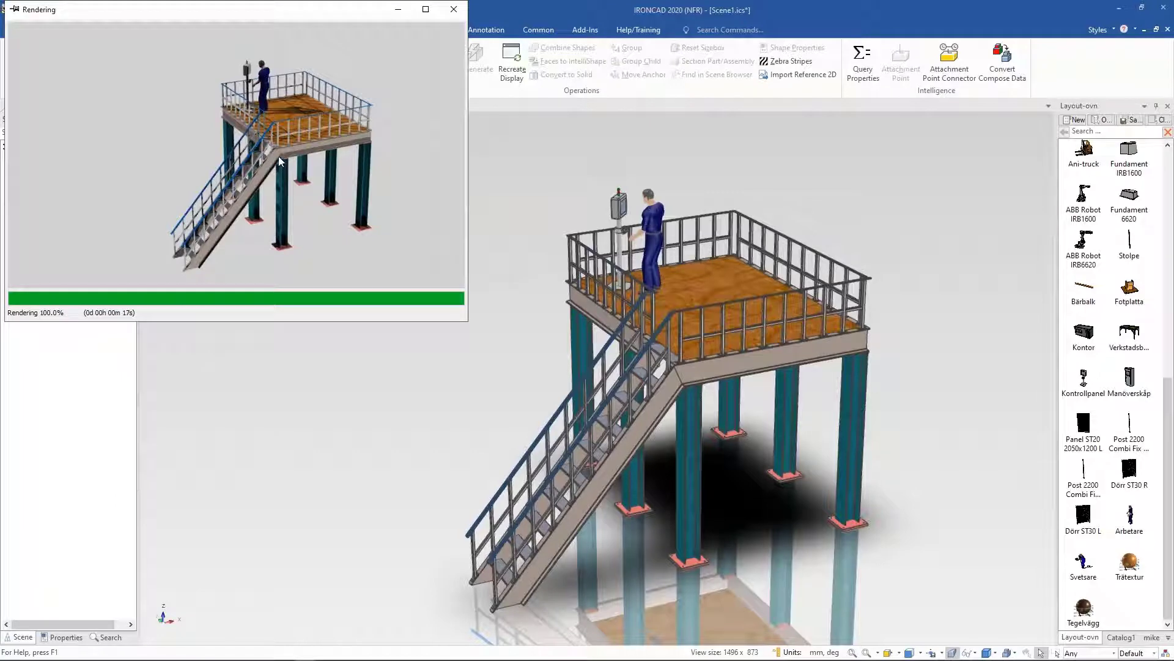
left_click(460, 14)
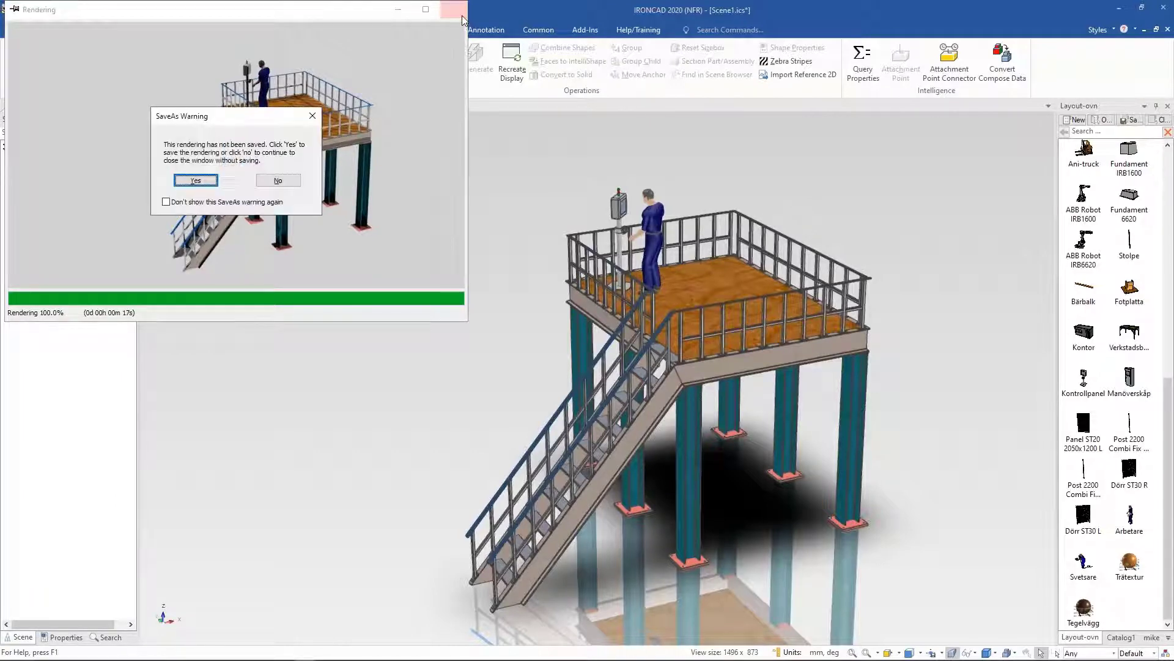
left_click(295, 183)
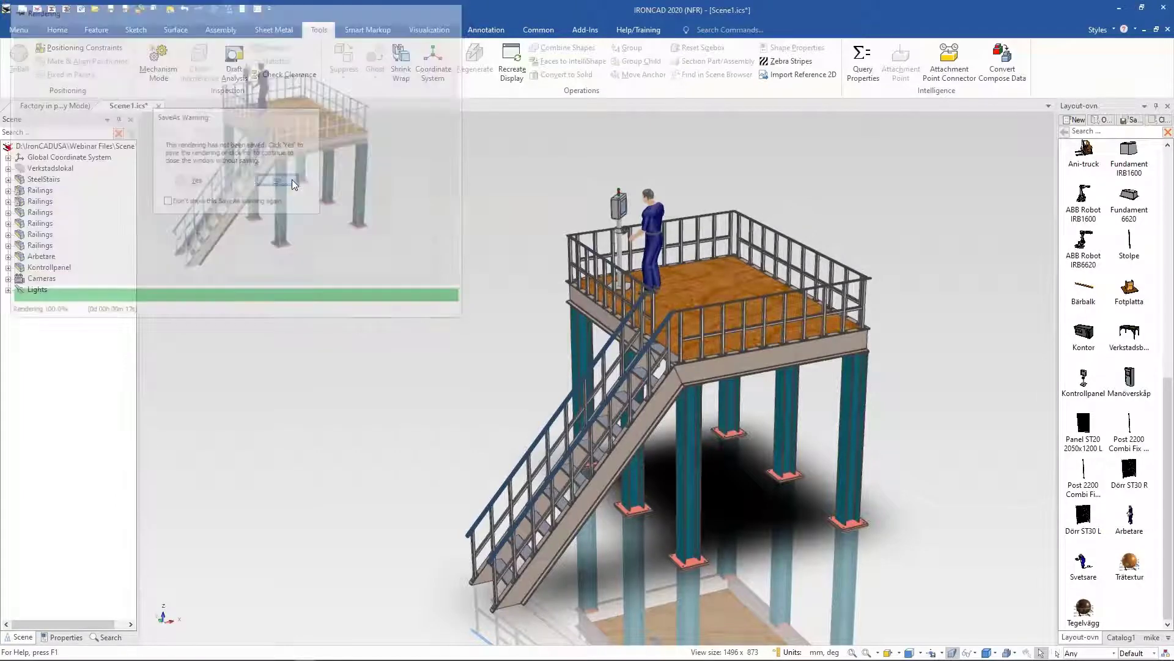
Step: Change the steel stairs' step type to Step06-S_Bolt in its add-on properties, apply it and accept the change
scroll(989, 309, "up", 5)
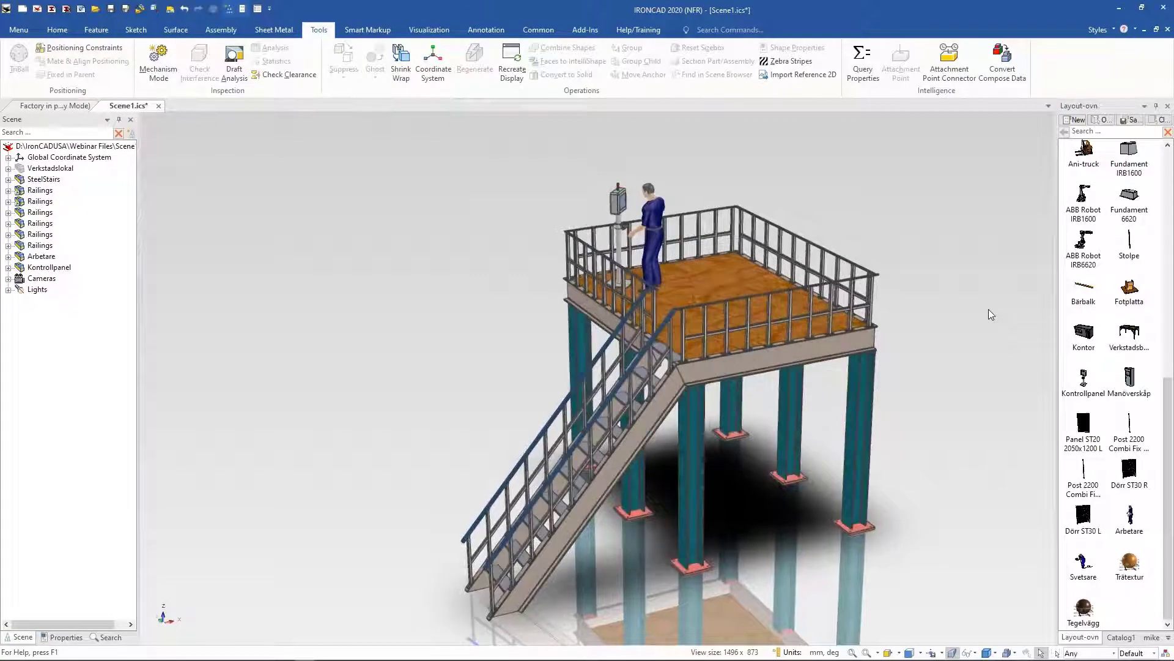
scroll(988, 310, "up", 3)
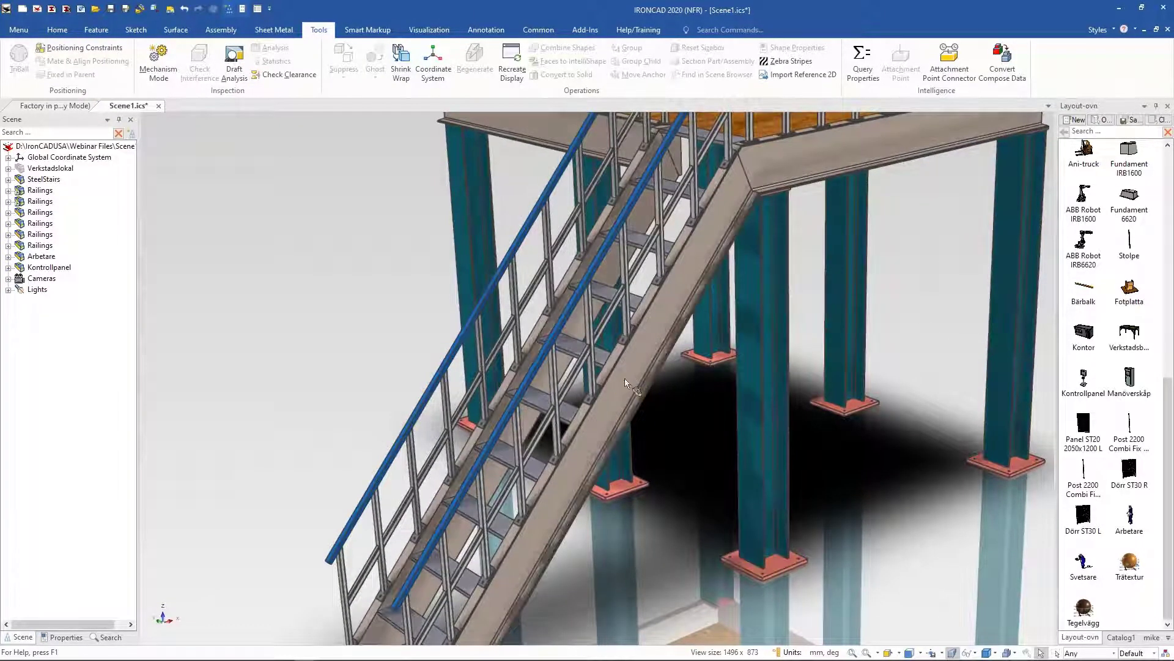
left_click(624, 378)
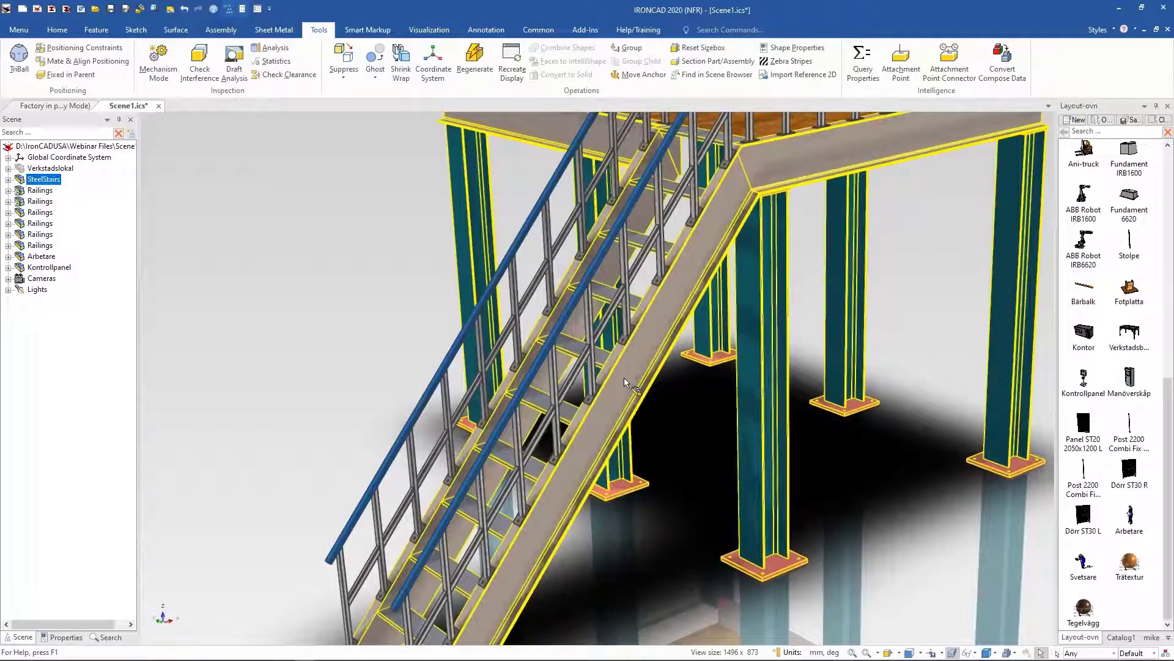
right_click(625, 382)
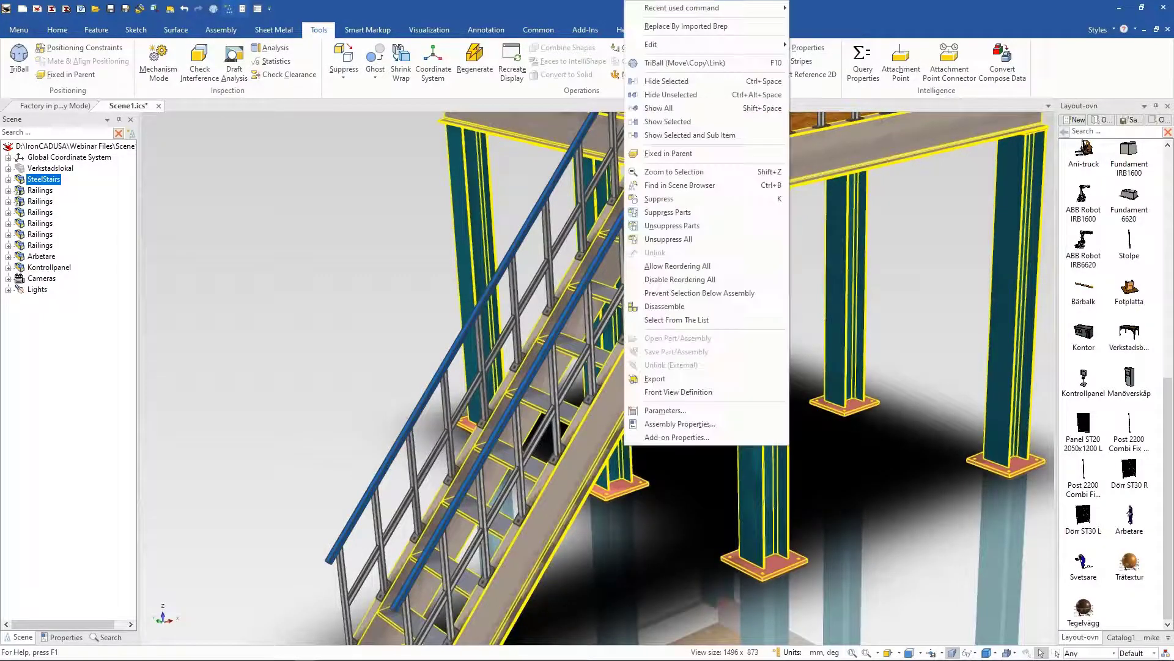
left_click(714, 438)
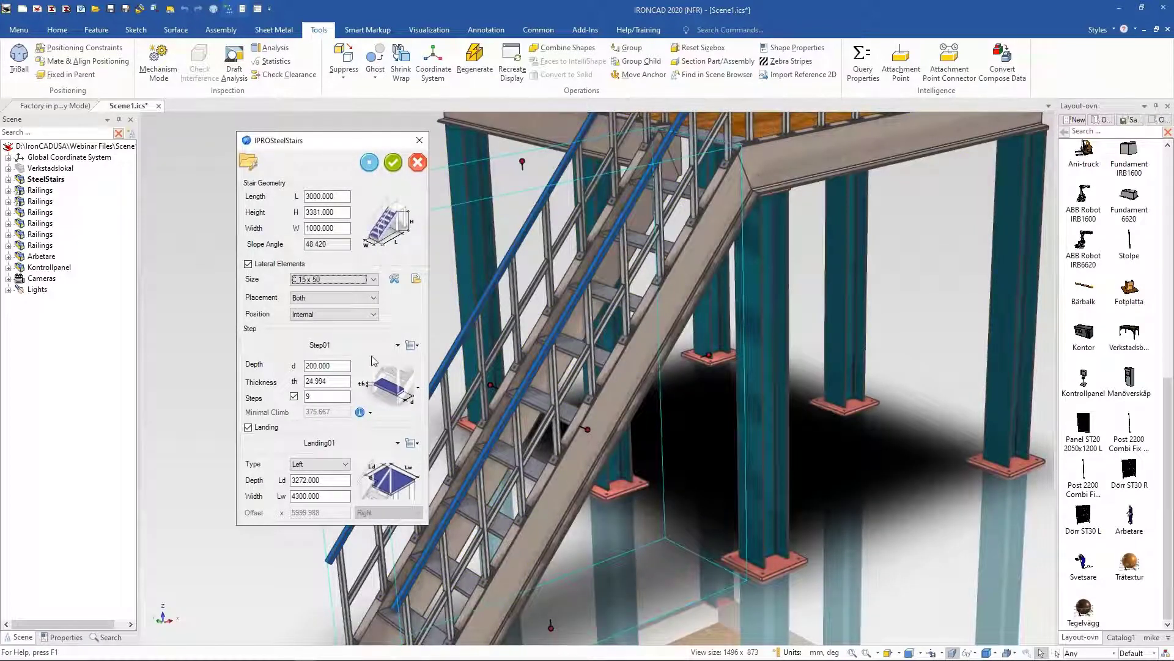
left_click(398, 345)
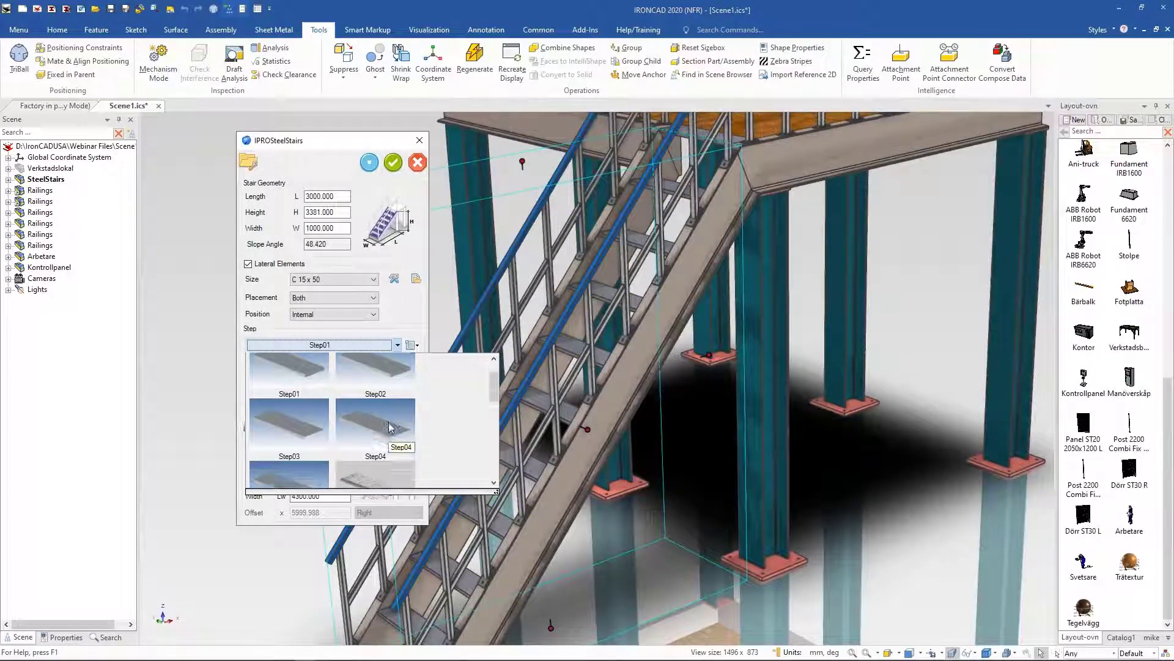
scroll(385, 422, "down", 2)
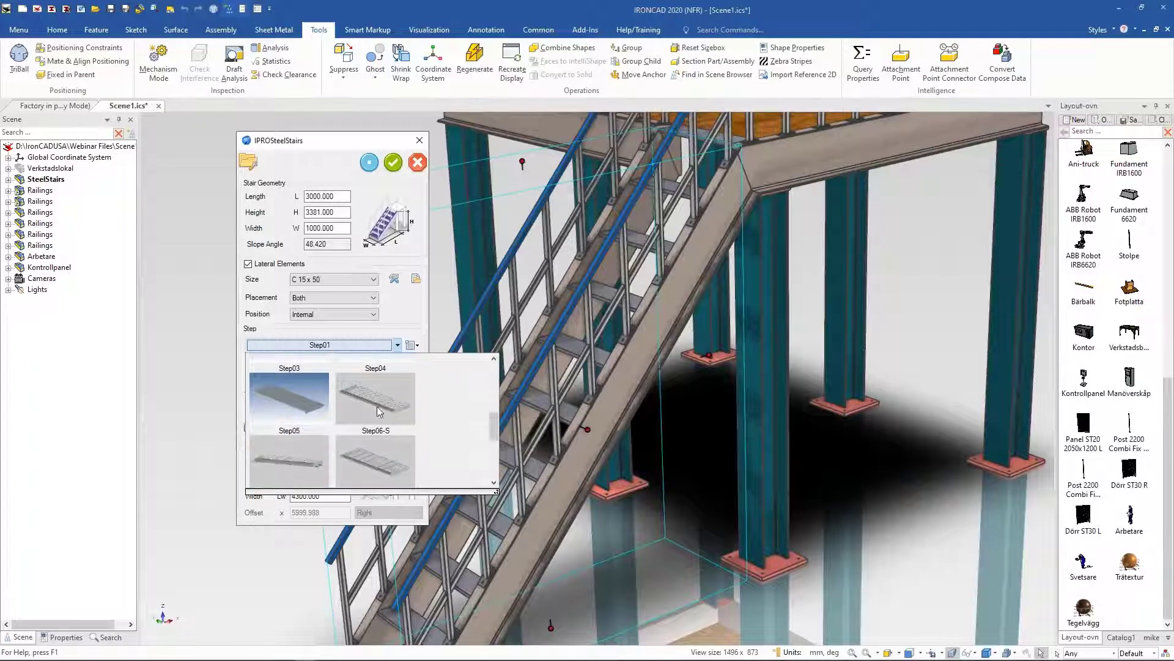
left_click(325, 471)
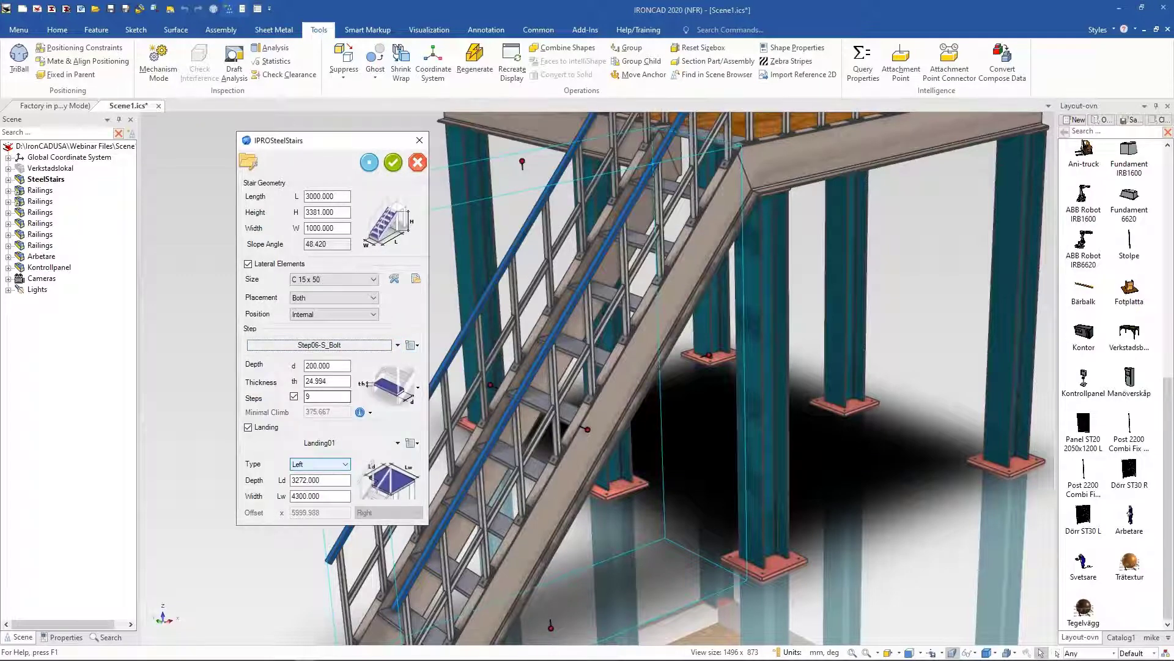
left_click(370, 162)
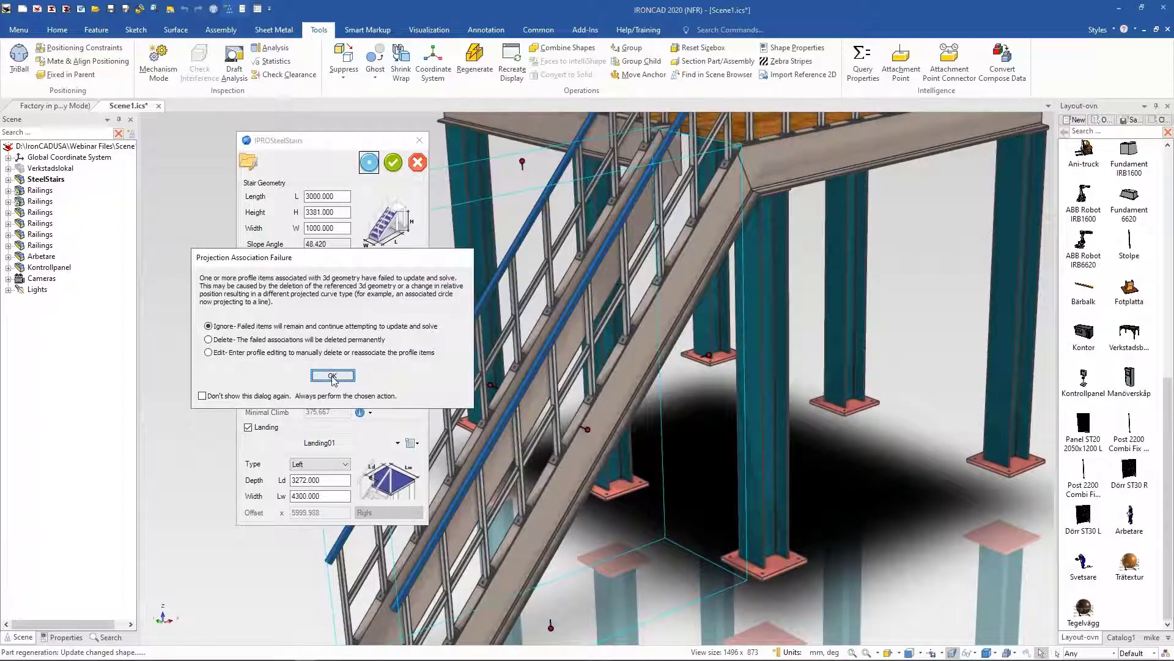
left_click(332, 375)
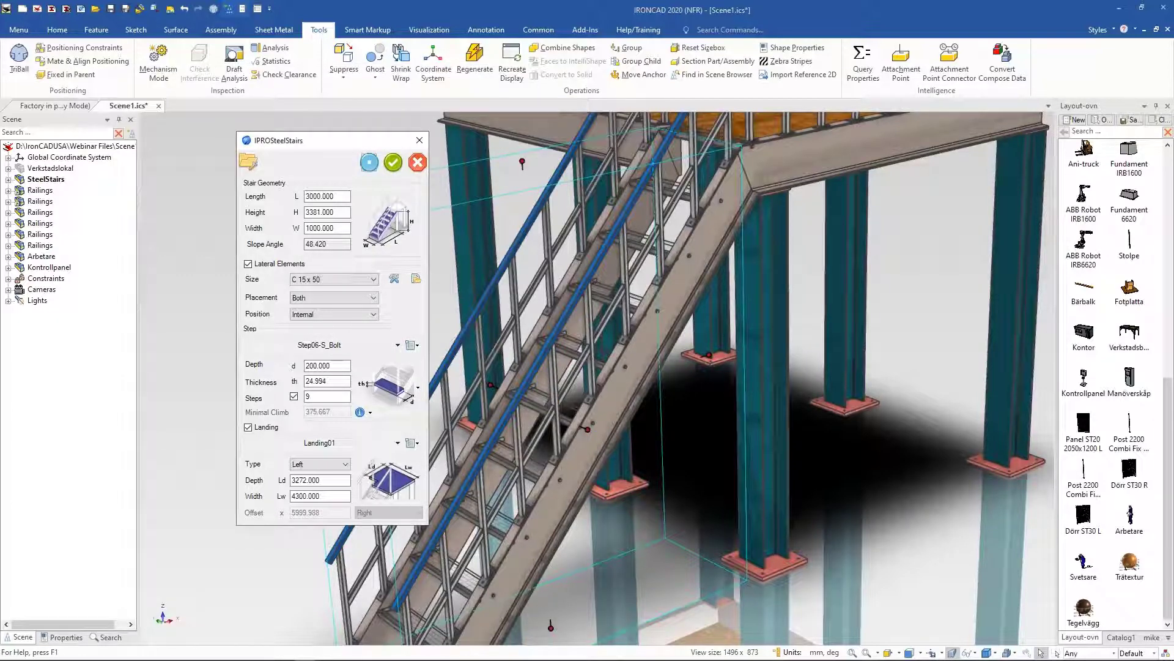
left_click(395, 167)
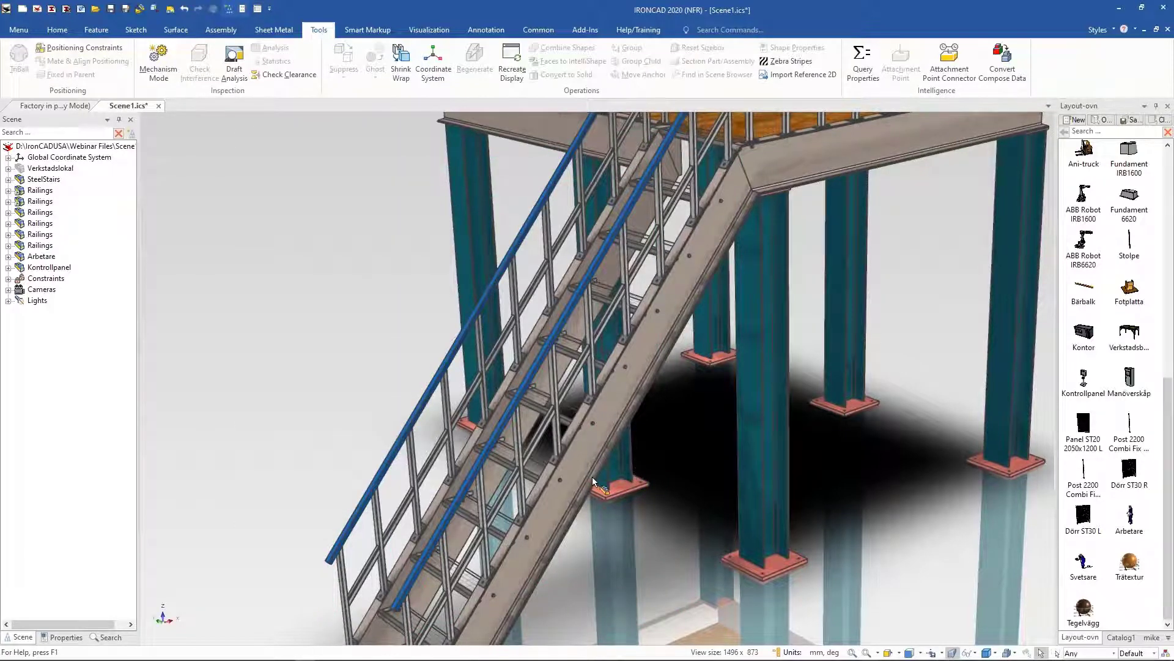
Step: Isolate the stair's side stringer to inspect its bolt holes, then show all parts again
mouse_move(635, 466)
middle_mouse_down()
mouse_move(600, 455)
mouse_move(630, 467)
middle_mouse_up()
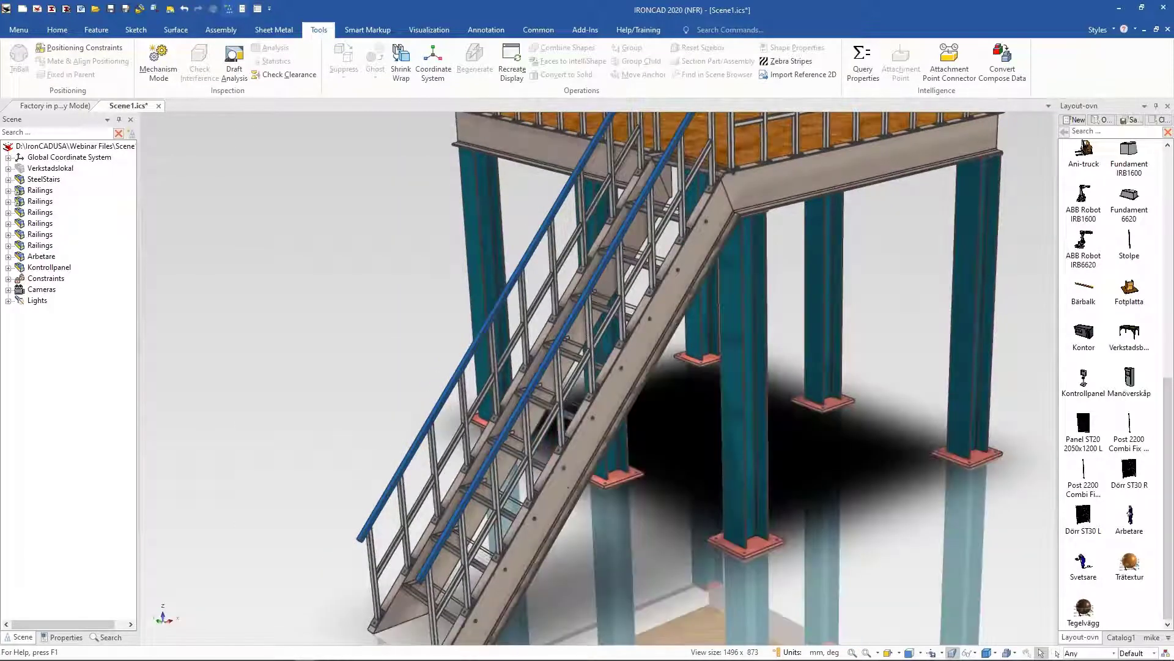
left_click(569, 476)
left_click(569, 475)
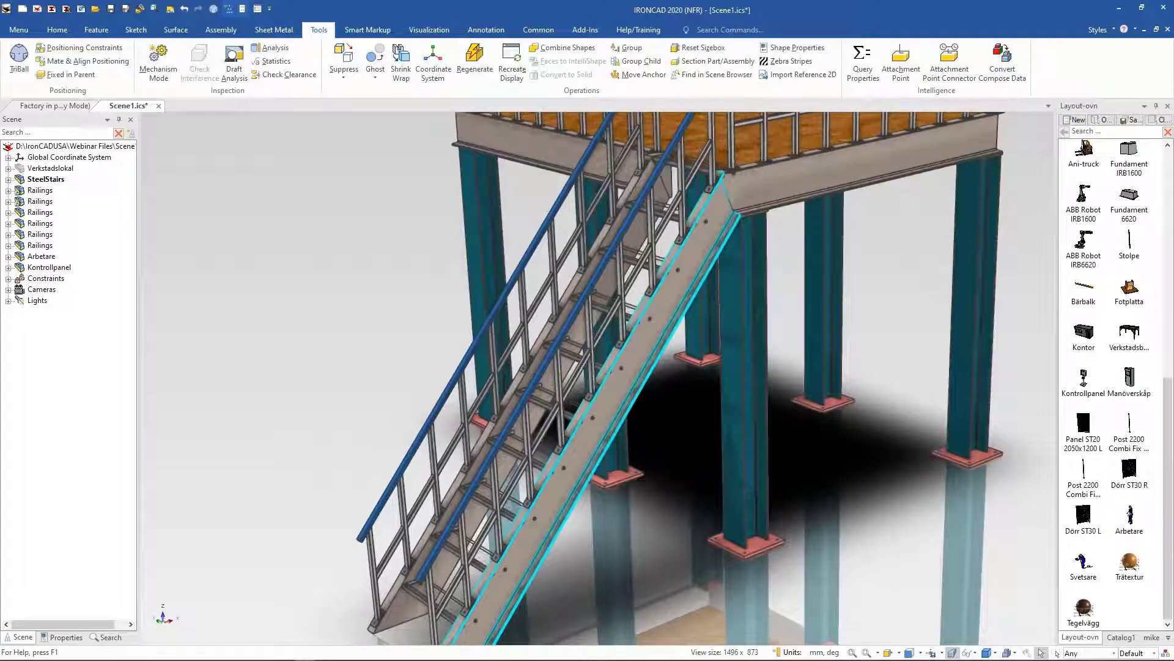
right_click(571, 475)
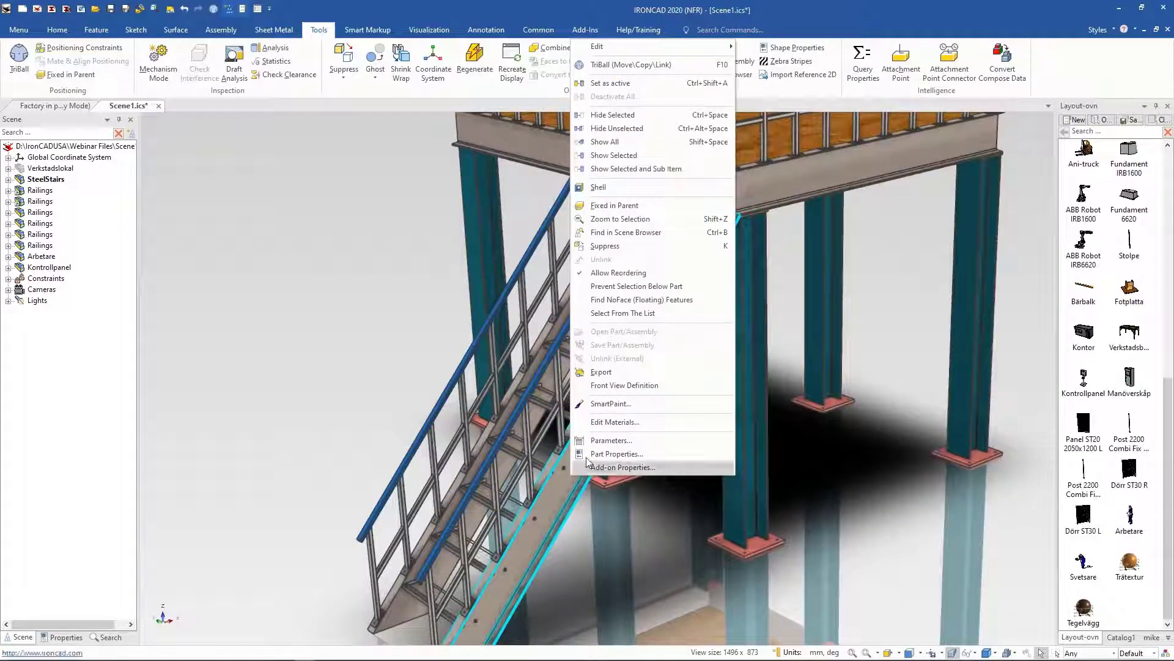
left_click(616, 128)
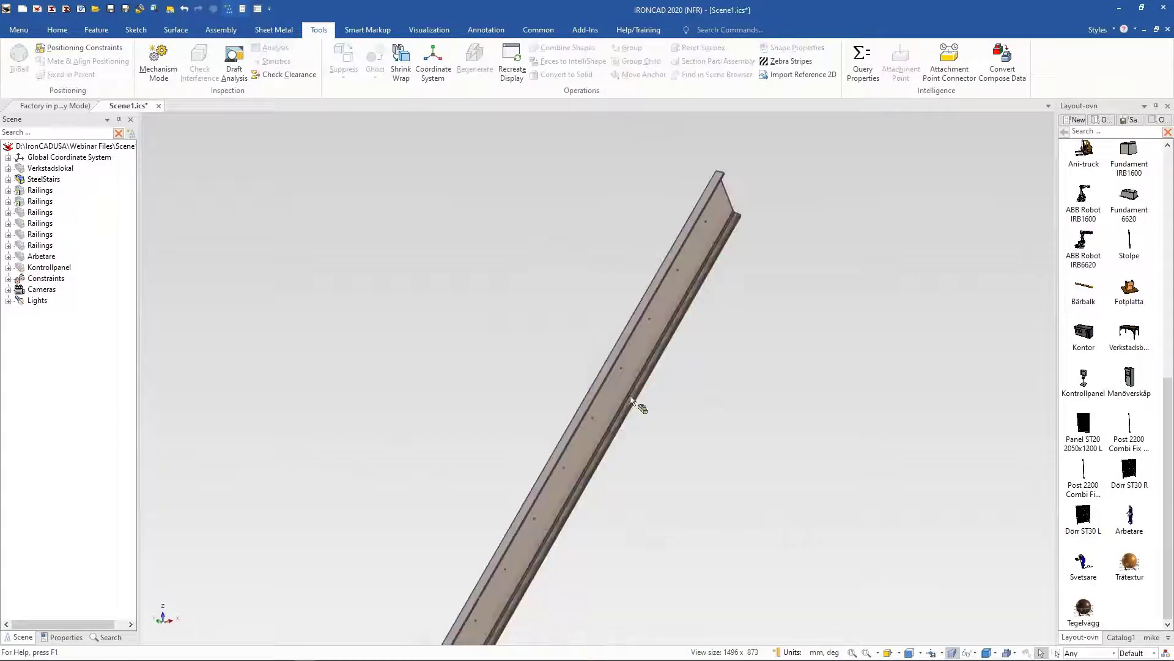
scroll(627, 361, "up", 6)
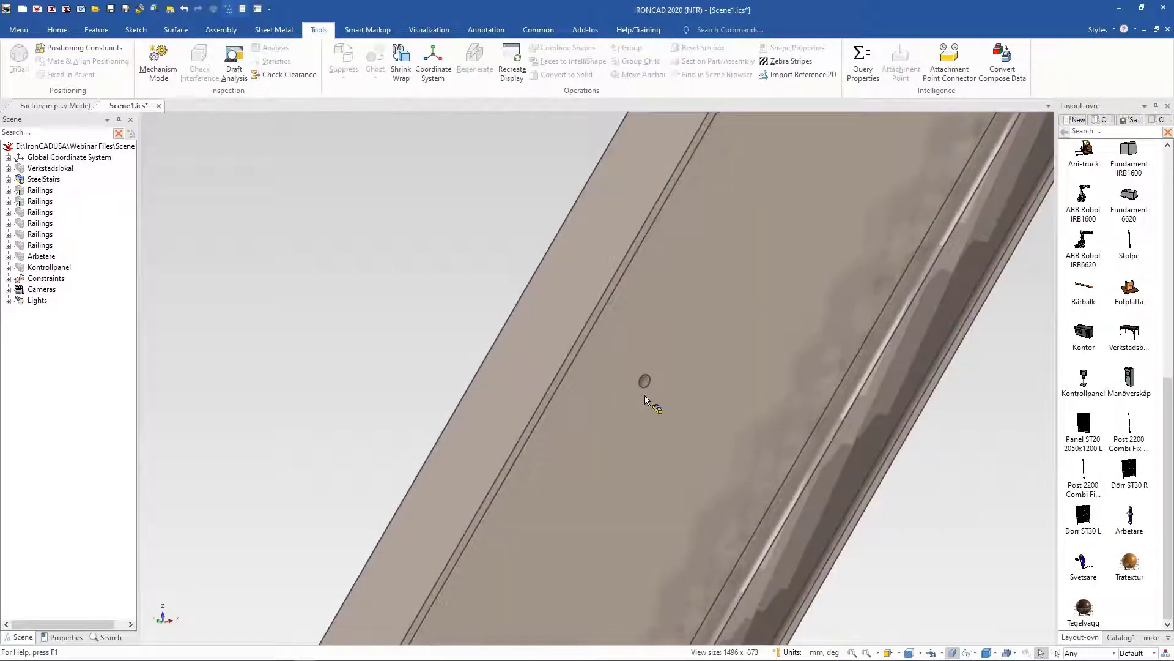
right_click(489, 263)
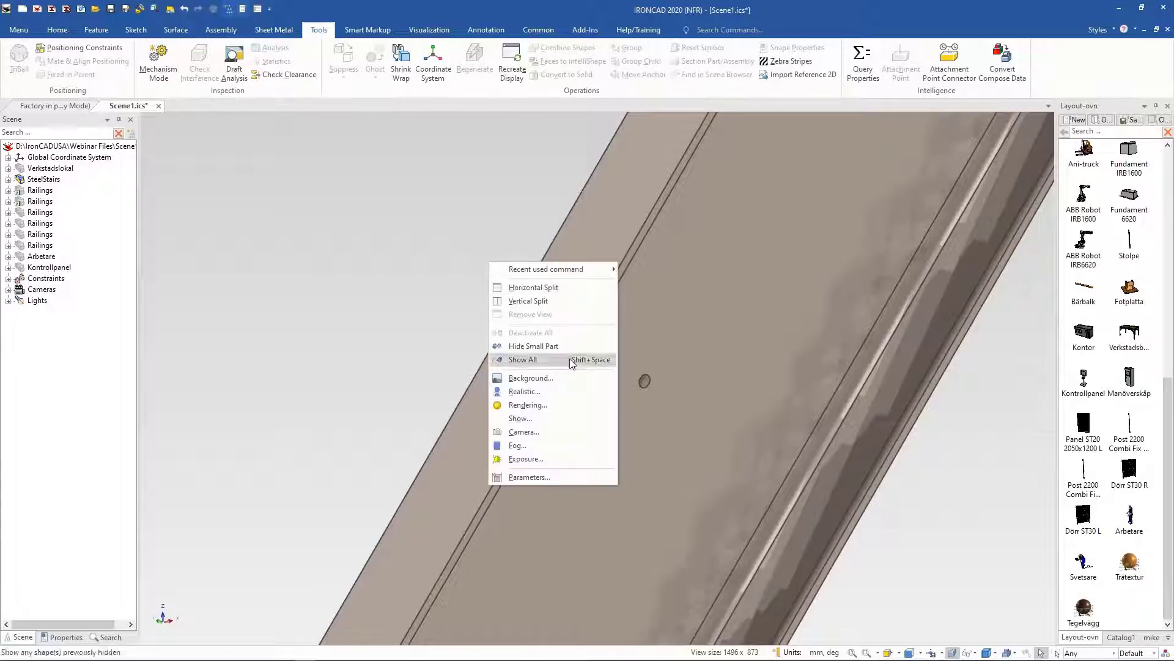
left_click(571, 362)
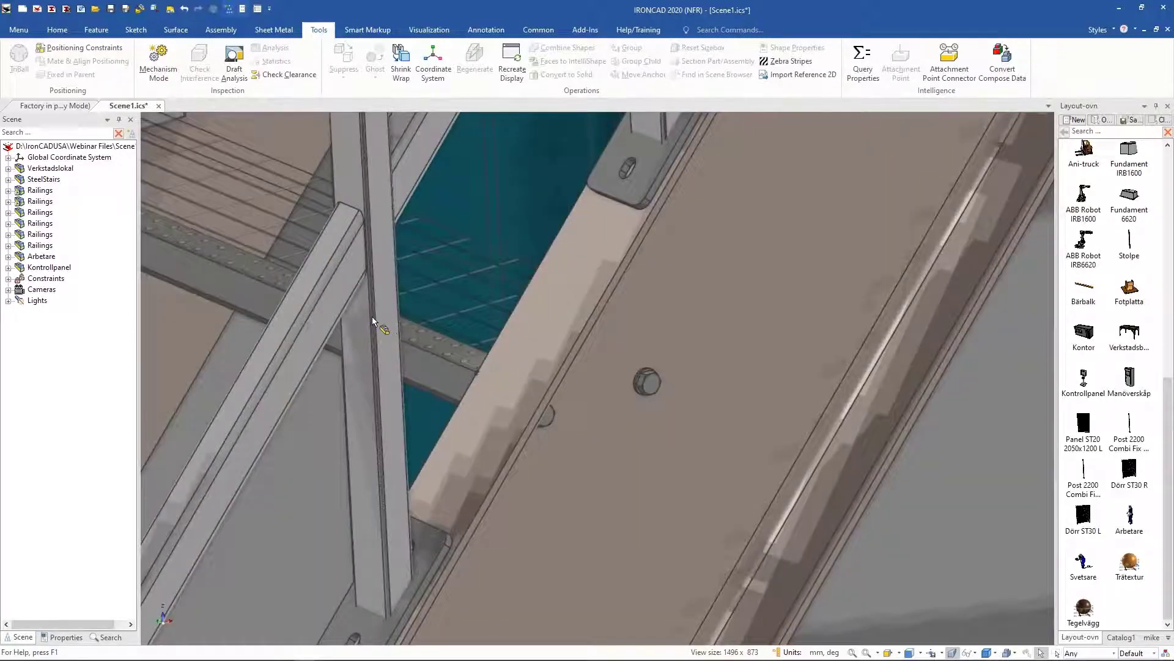
Step: Examine the updated stairs and platform within the full workshop scene
scroll(371, 317, "down", 8)
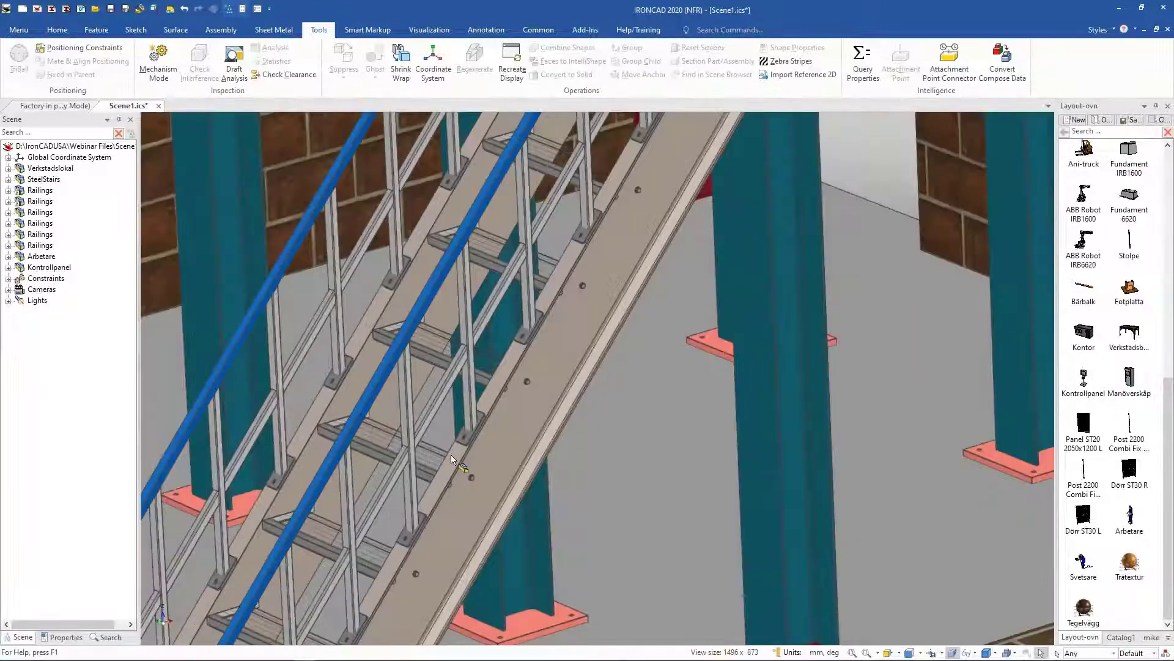
scroll(465, 458, "down", 4)
scroll(506, 453, "down", 3)
middle_click_drag(514, 459, 679, 508)
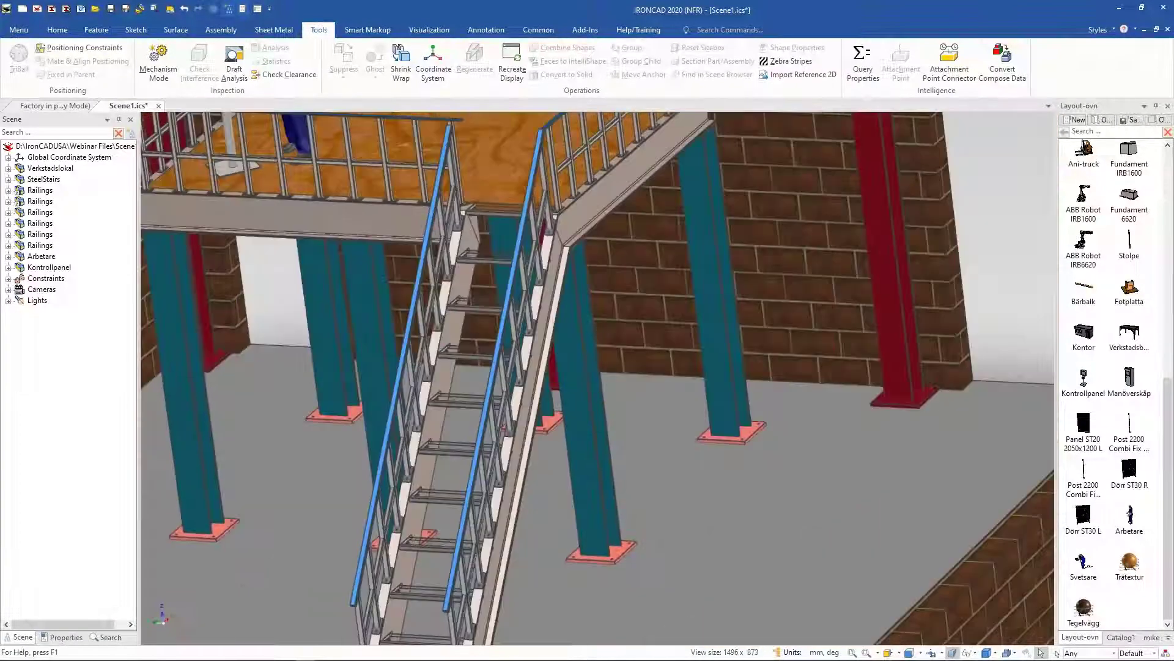
scroll(448, 488, "down", 5)
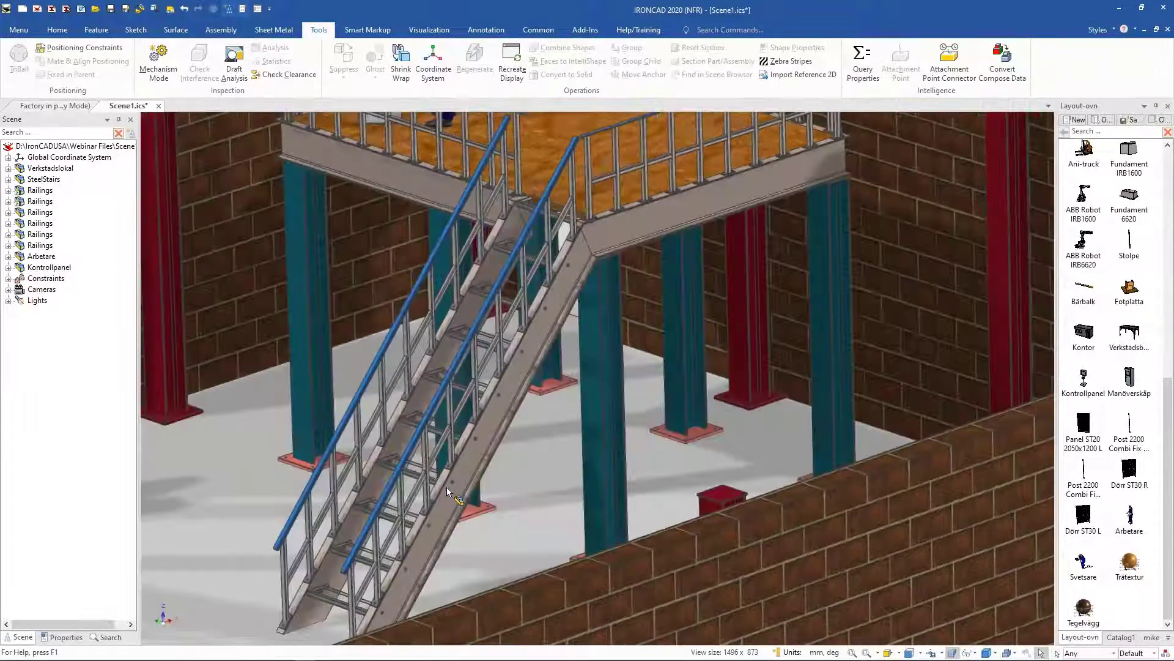
middle_click_drag(446, 487, 493, 470, "shift")
scroll(551, 539, "down", 3)
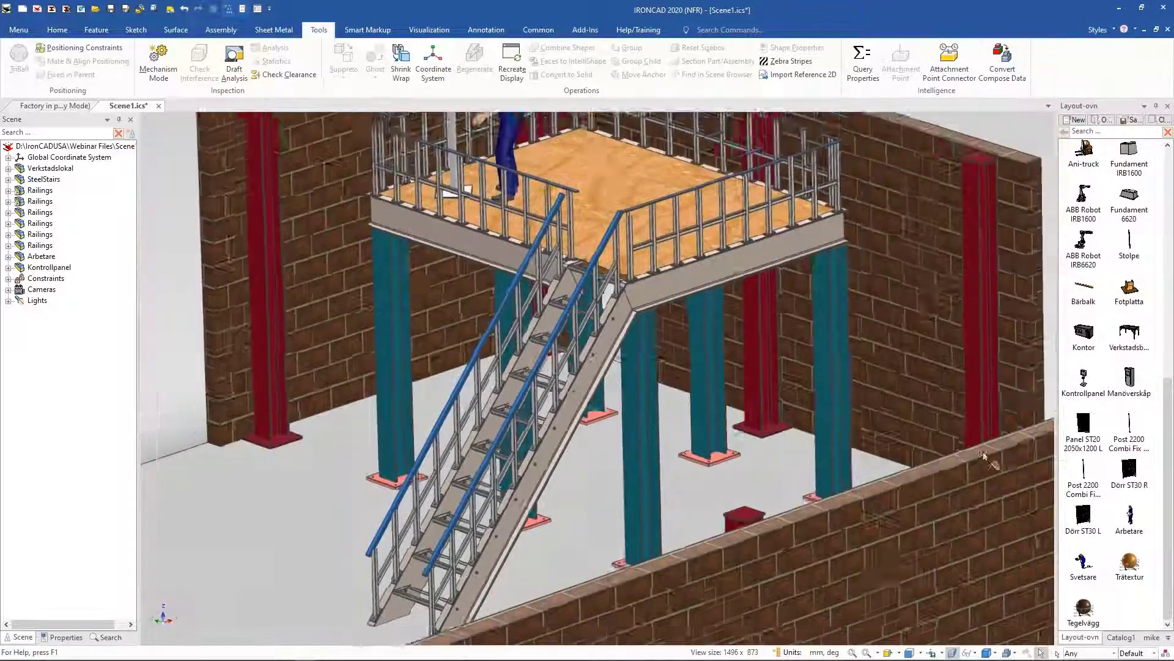
scroll(983, 456, "down", 3)
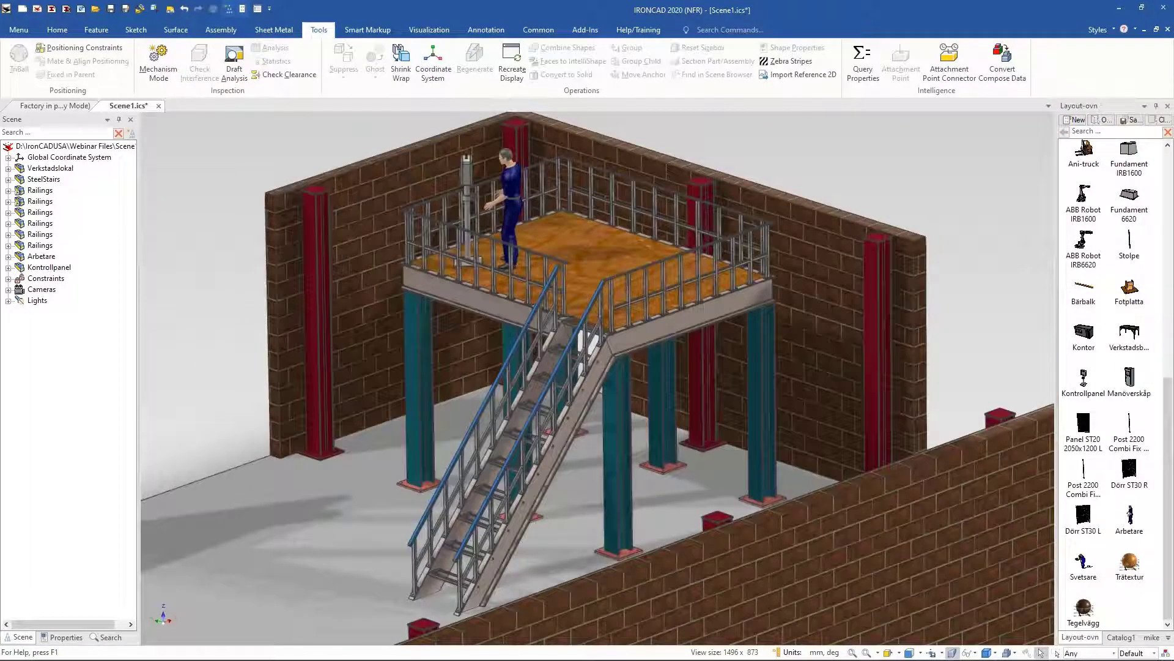